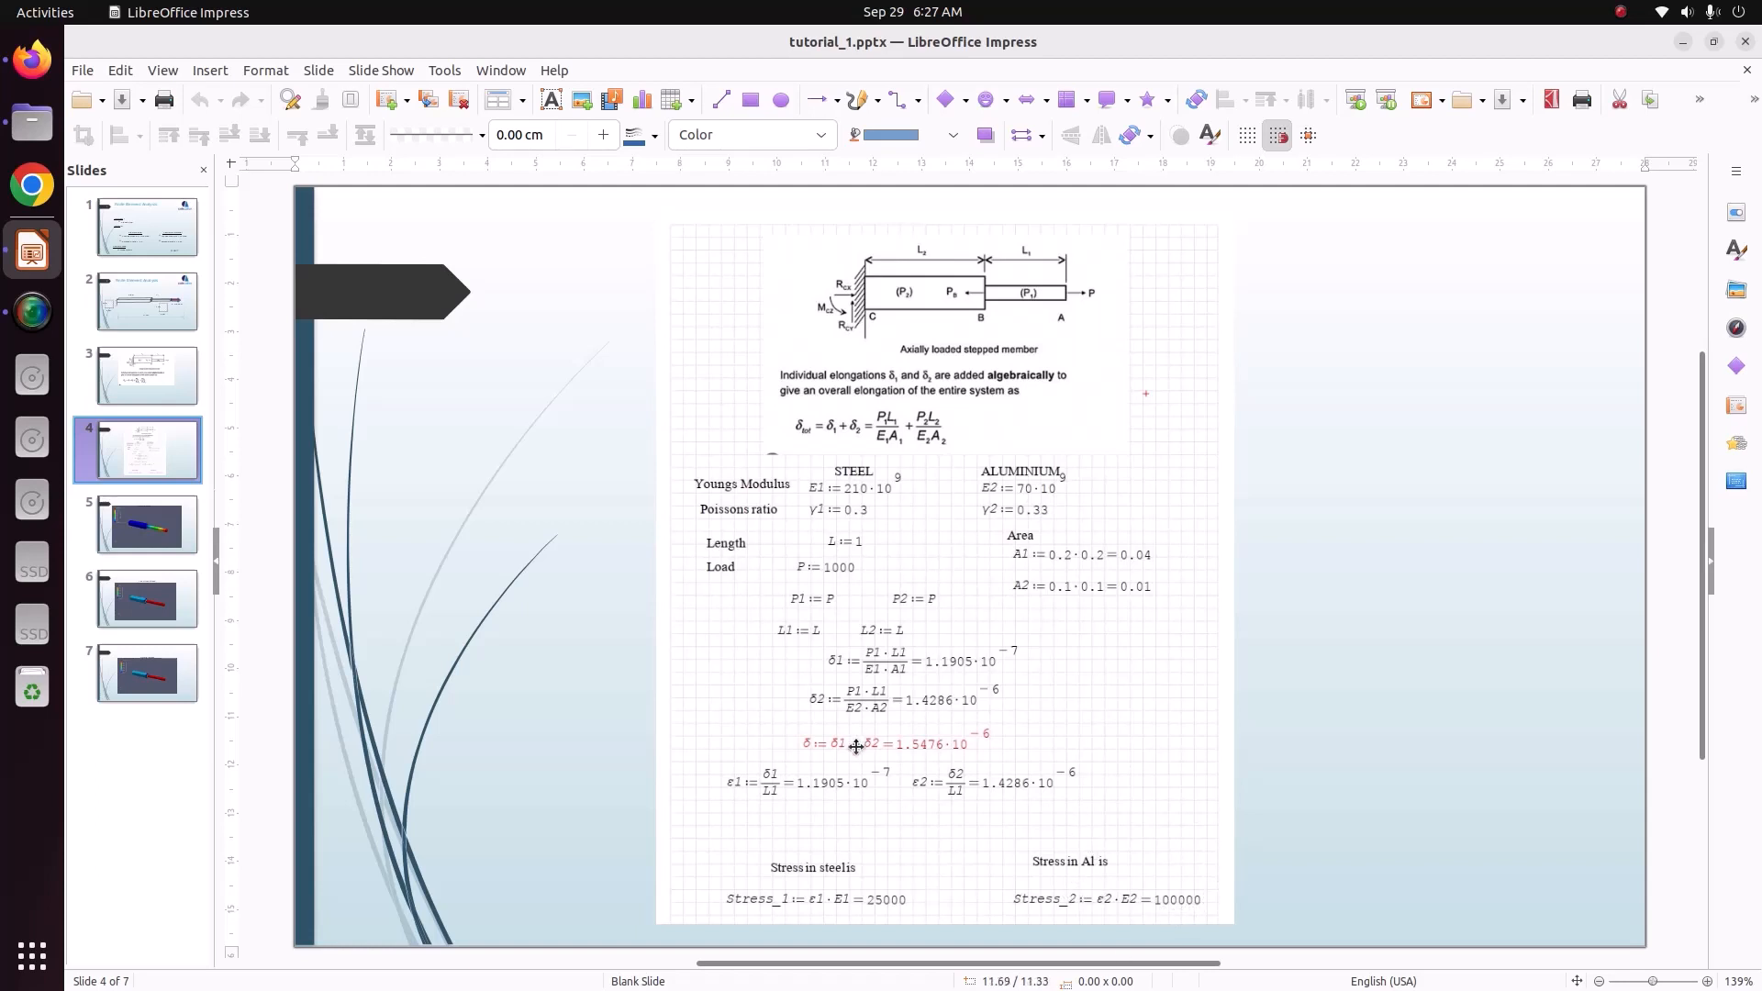
Step: Review the displacement, Von Mises stress and normal stress result slides, and return to the stepped bar sketch on slide 2
click(183, 549)
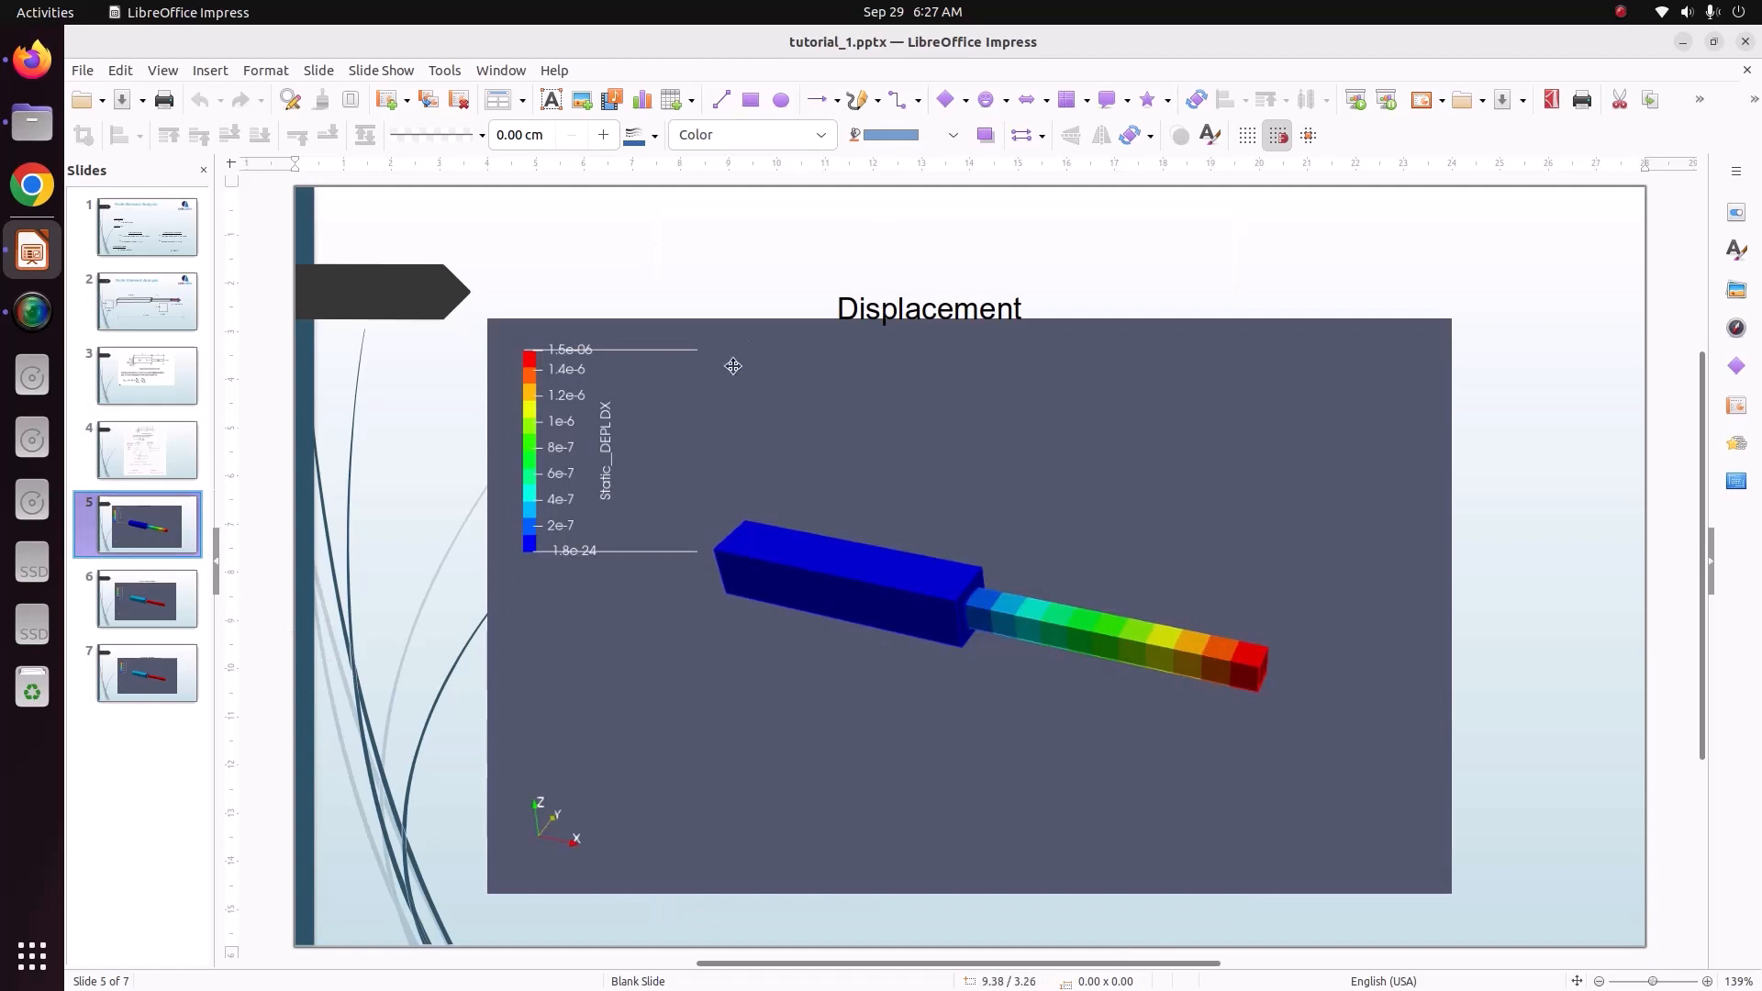
click(179, 608)
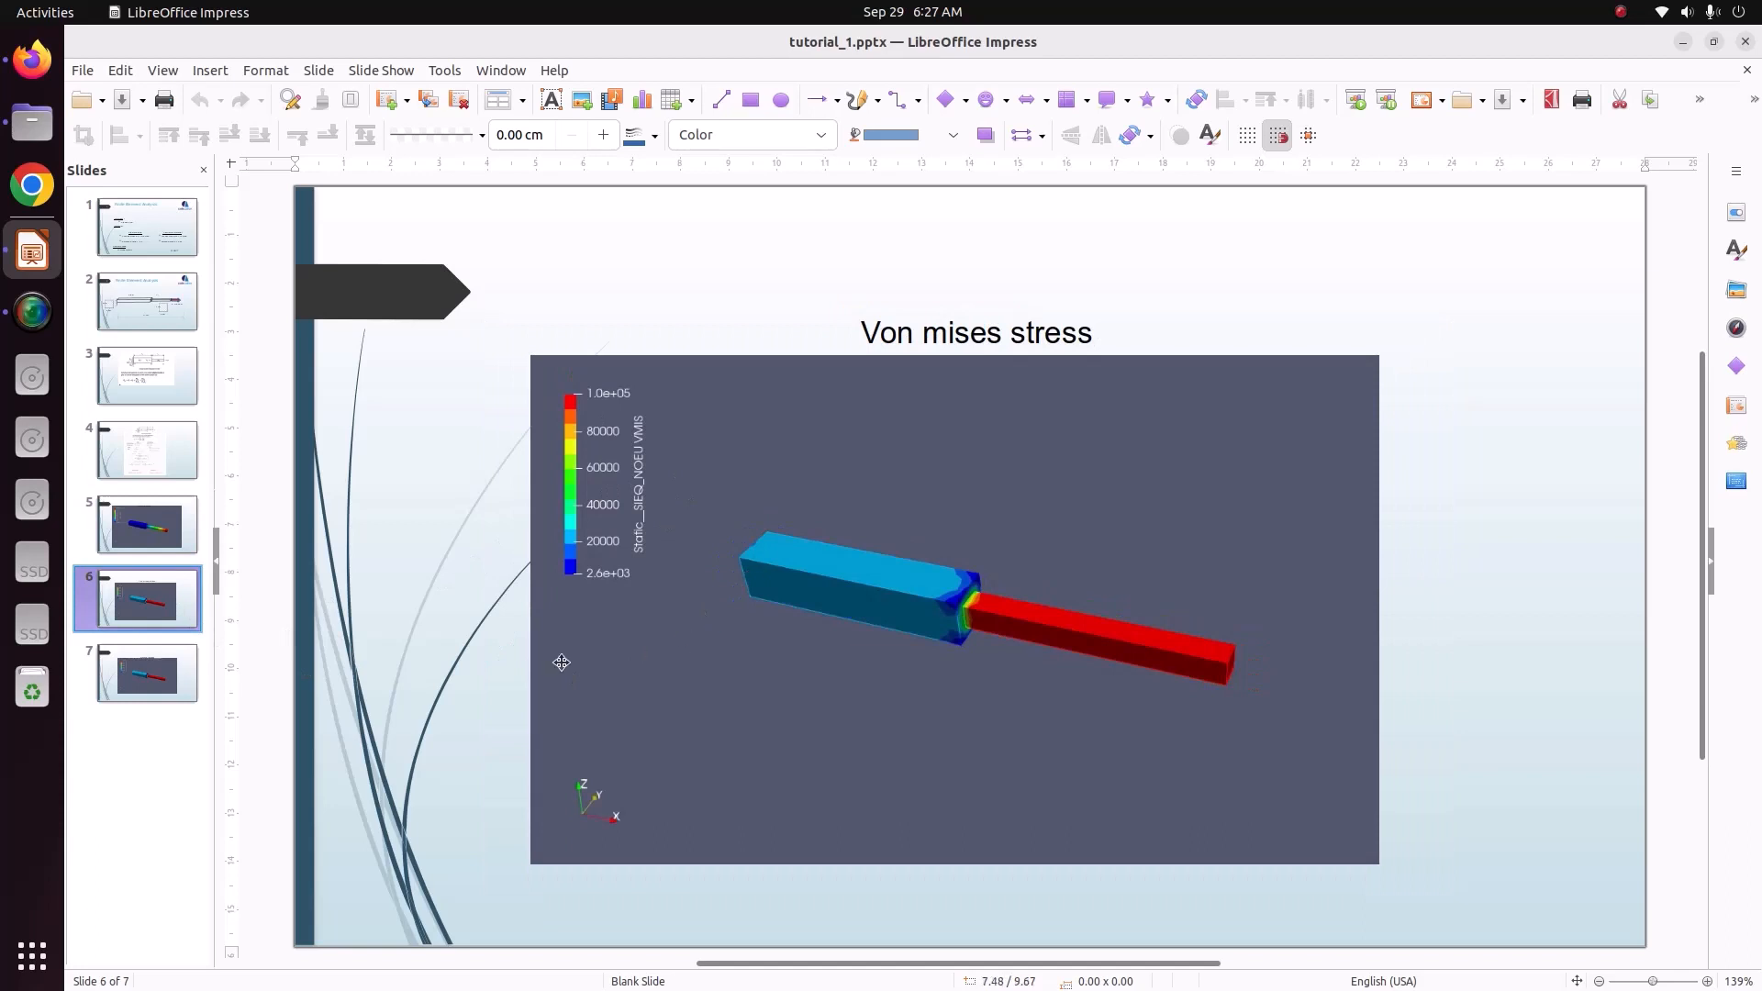
click(118, 659)
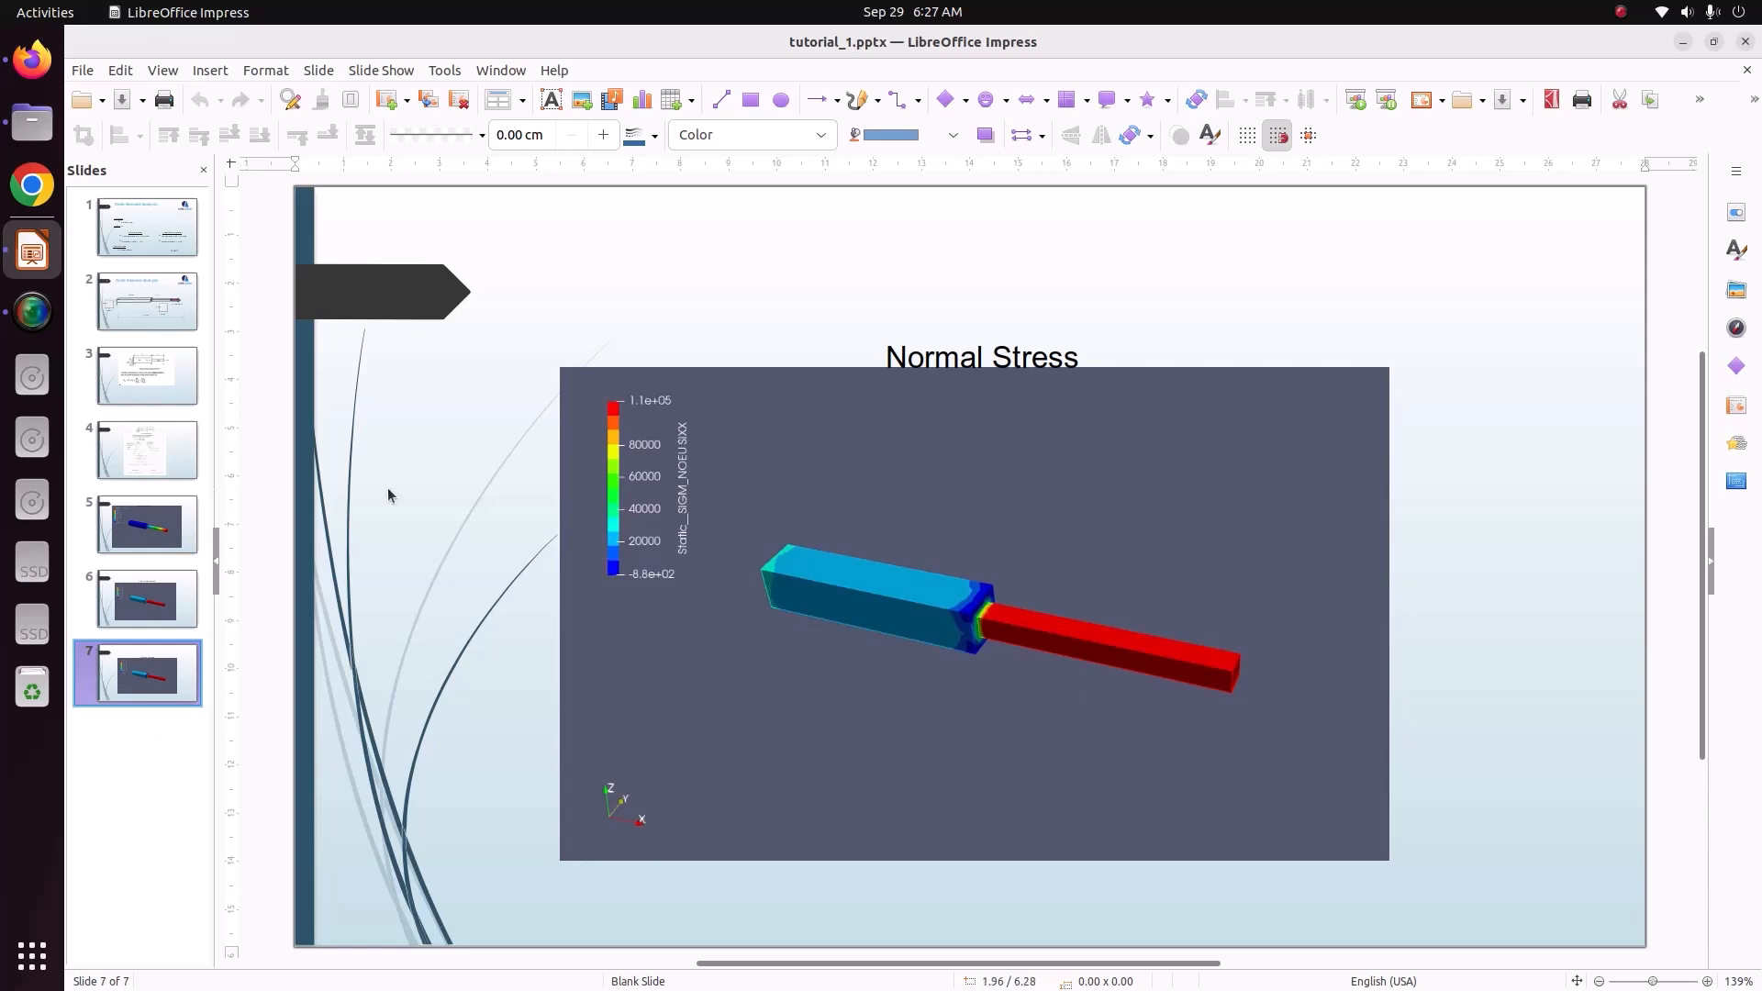
click(138, 301)
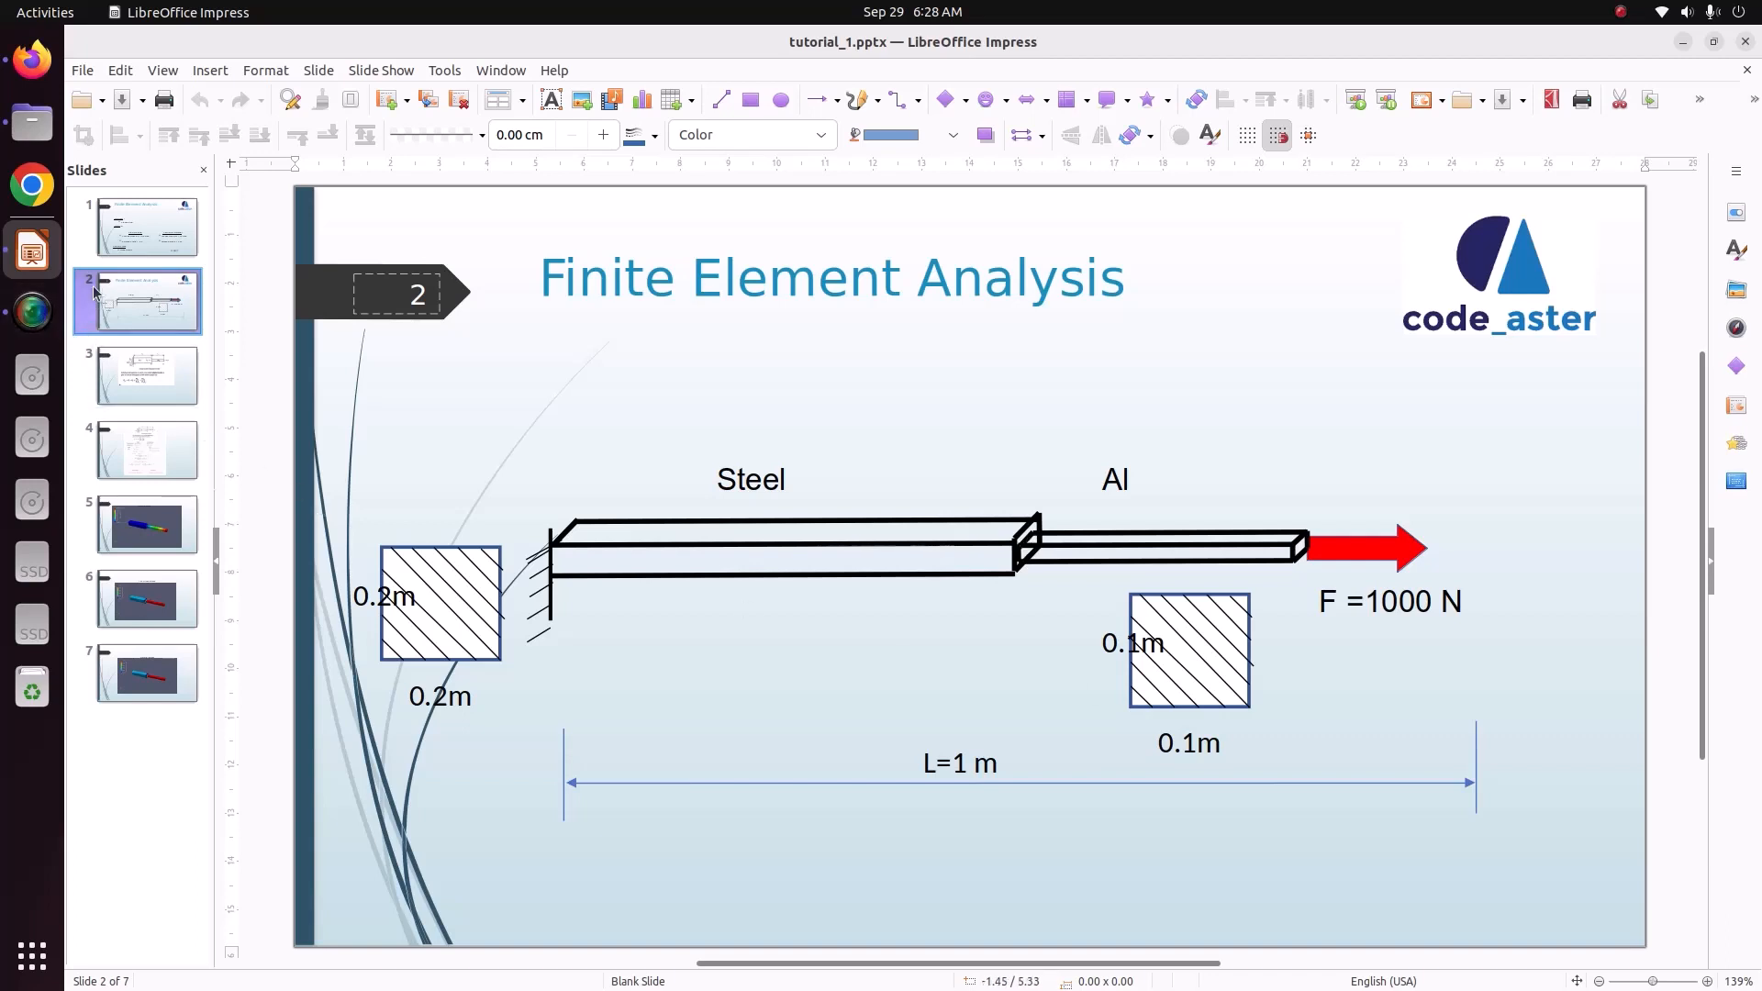
Step: Open a terminal in the Videos folder and launch salome_meca with ./salome_meca-lgpl-2022.1.0-1-20221225-scibian-9 --soft
click(32, 121)
click(129, 368)
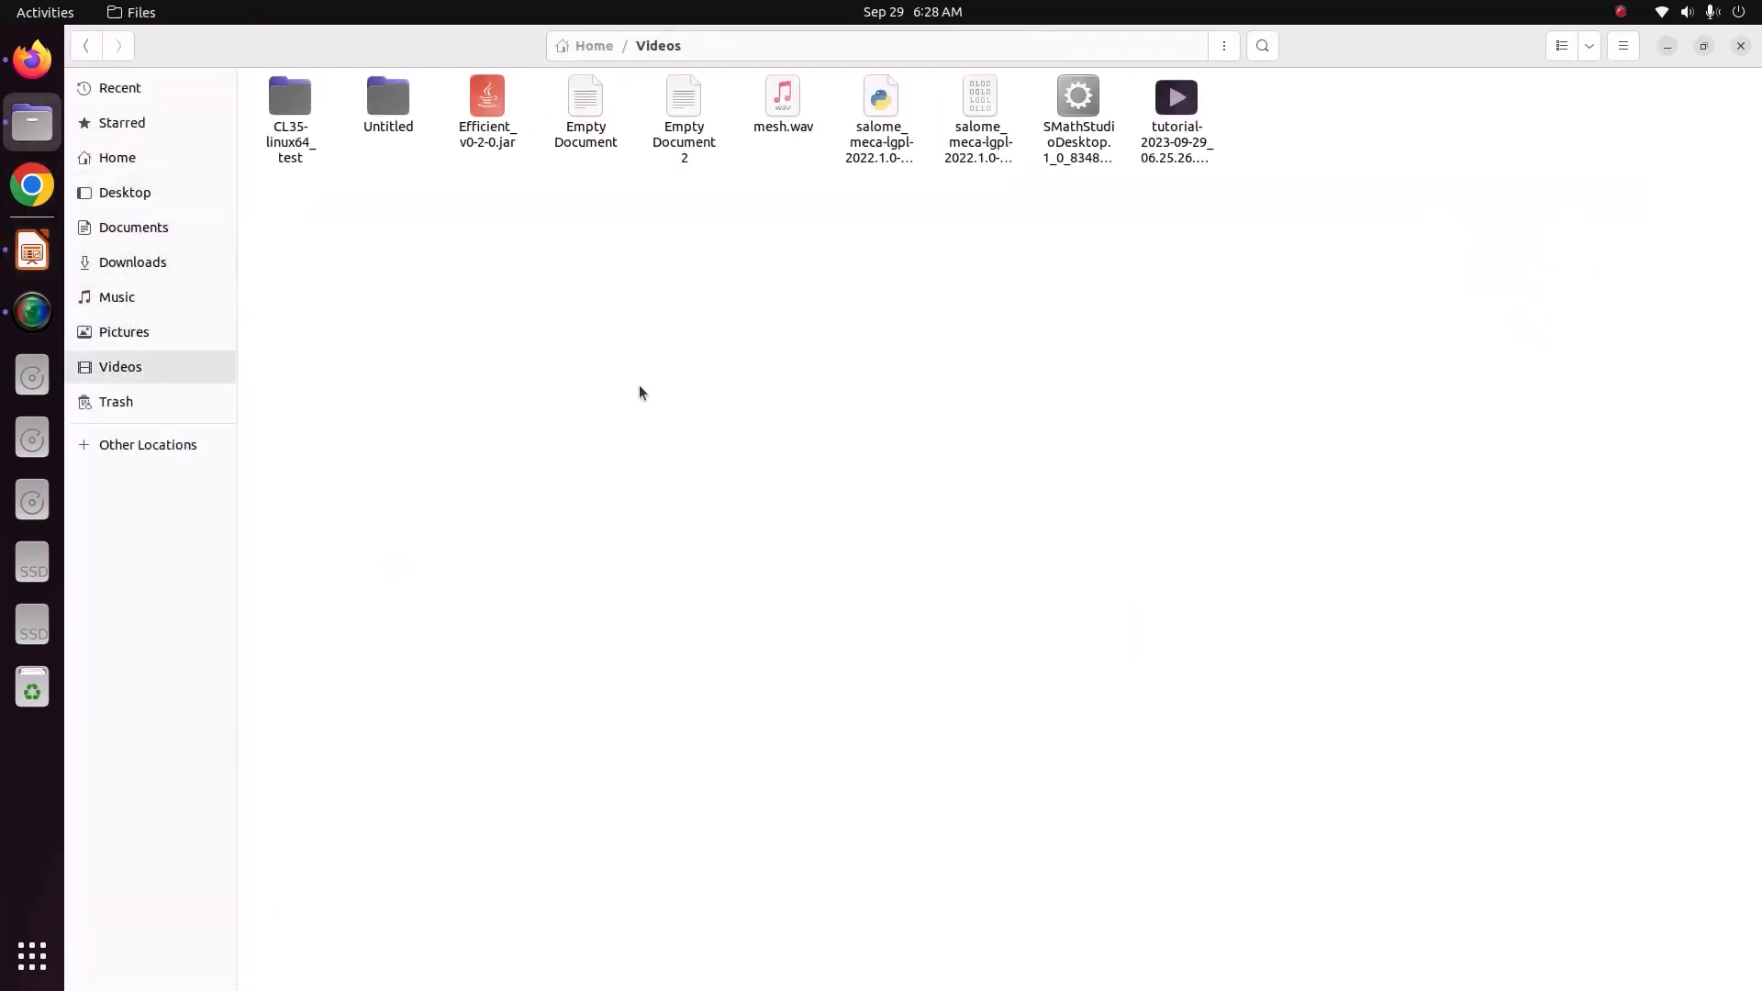
right_click(639, 393)
click(692, 516)
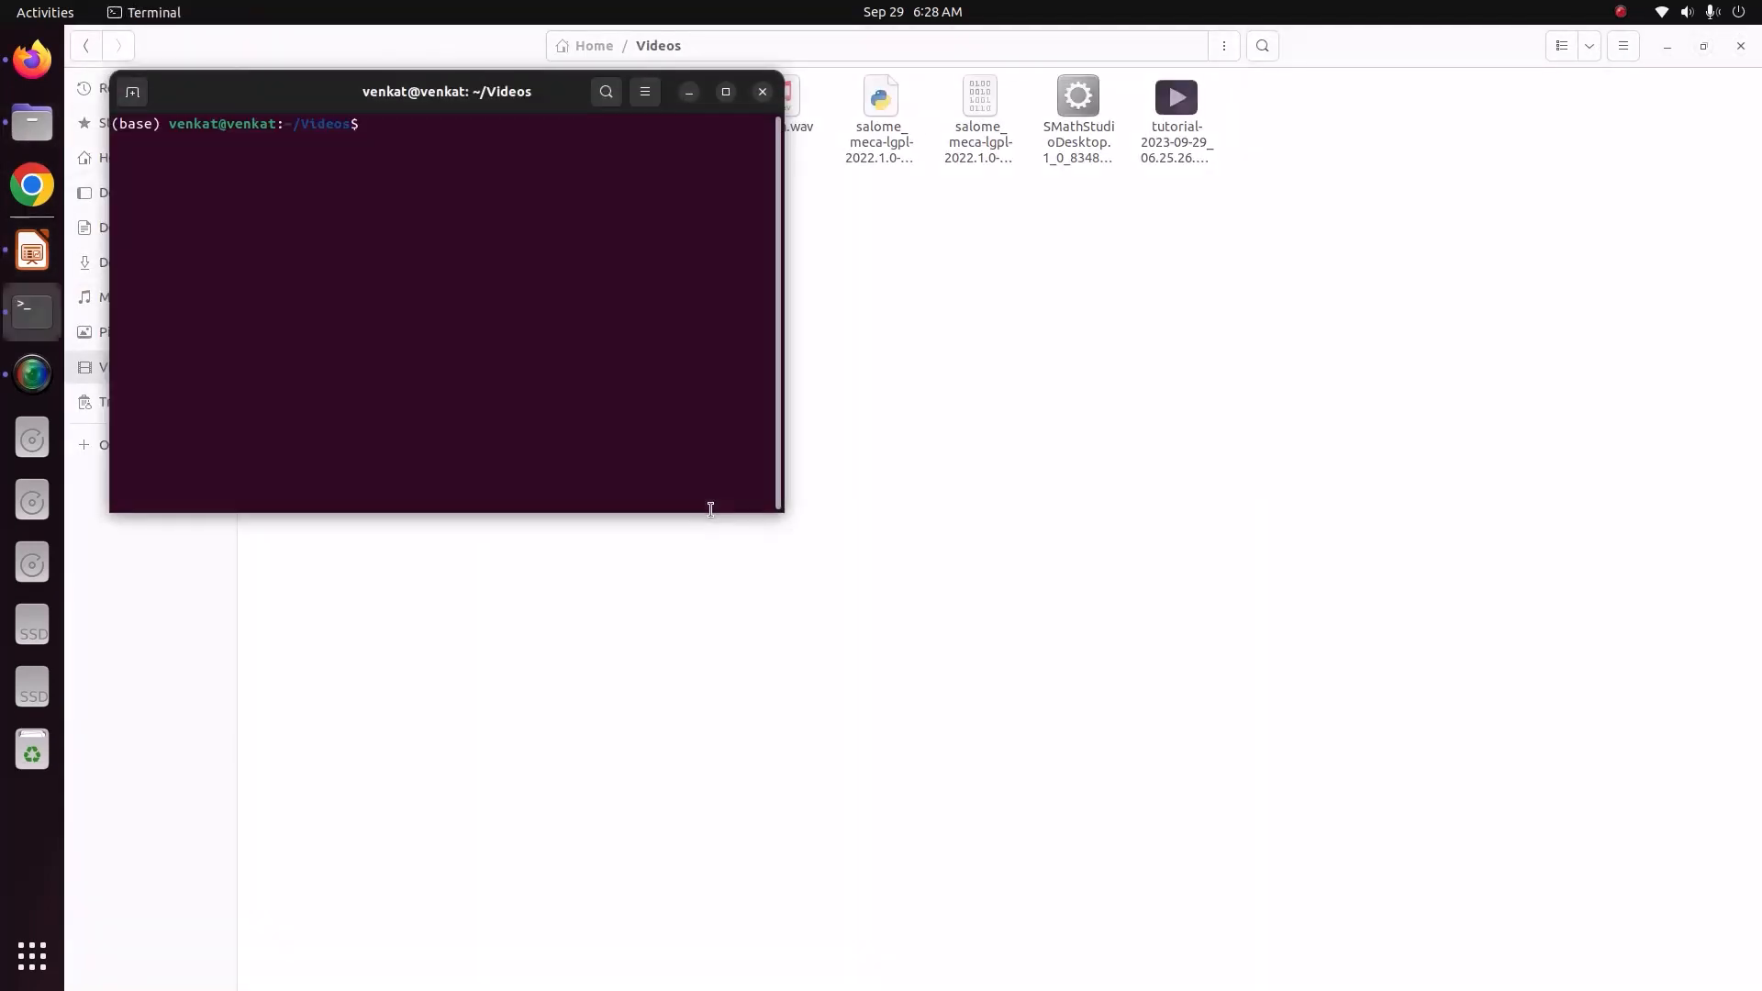
text(./salome_meca-lgpl-2022.1.0-1-20221225-scibian-9 --soft)
key(Return)
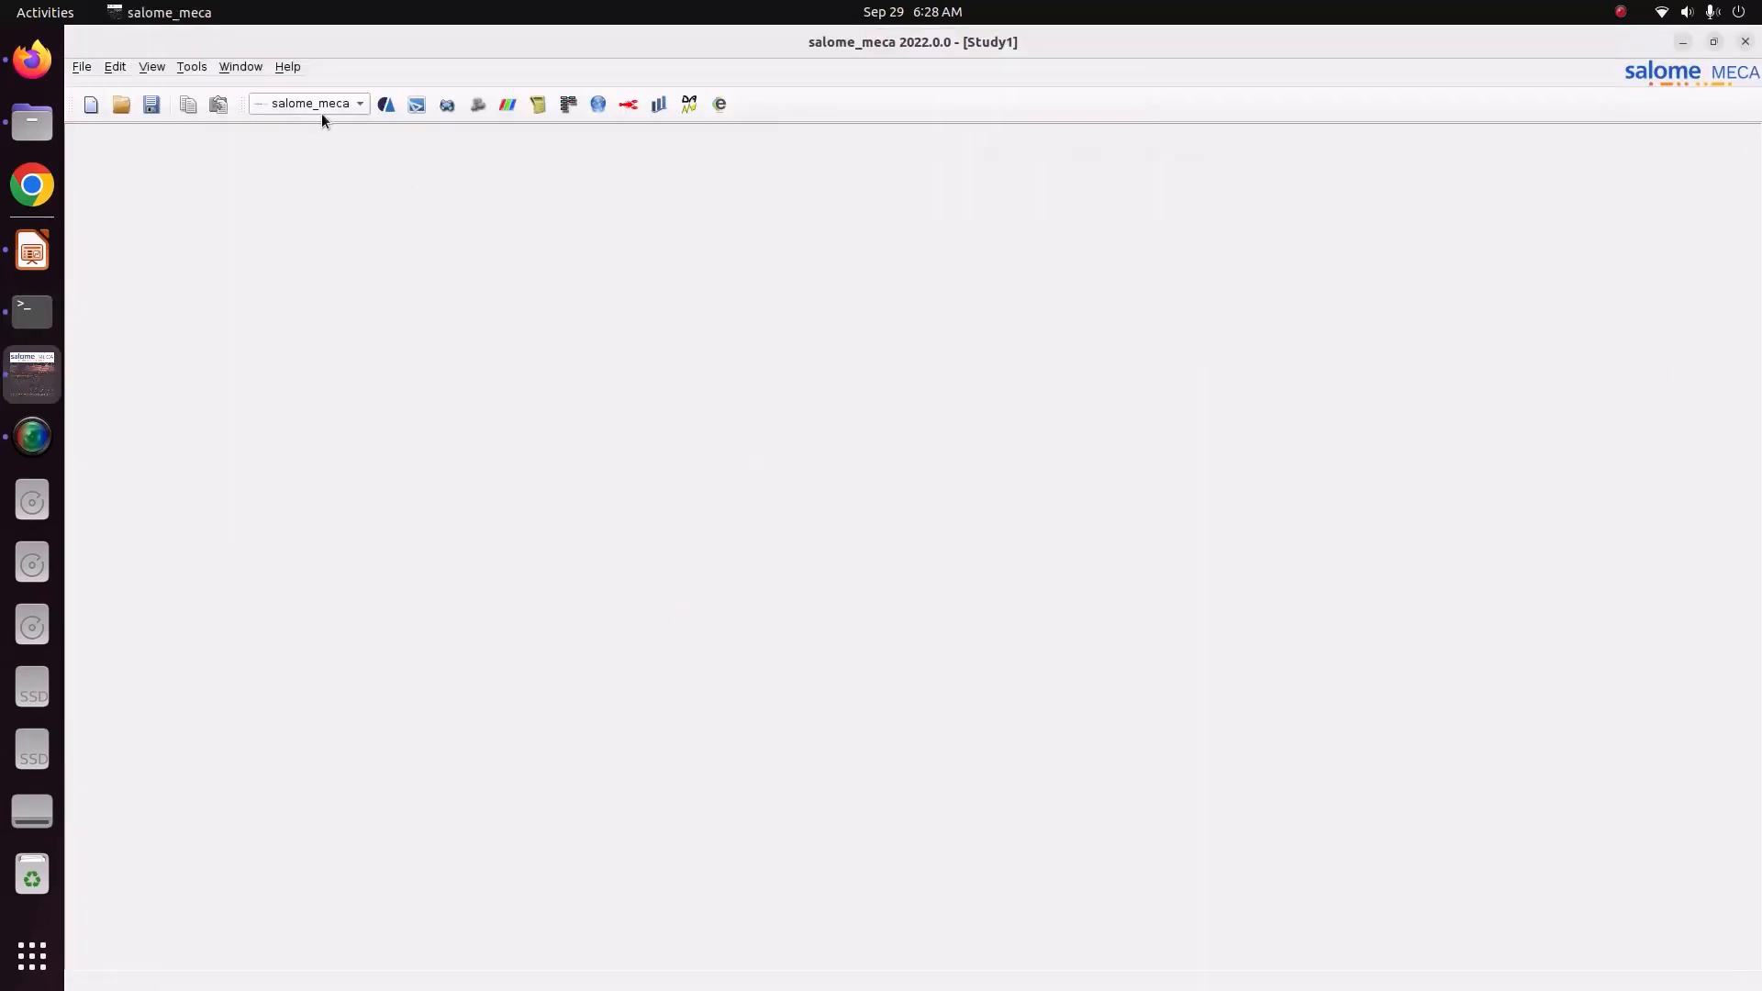
Step: Activate the Geometry module with its object tree expanded, and open the box construction dialog
click(321, 112)
click(327, 156)
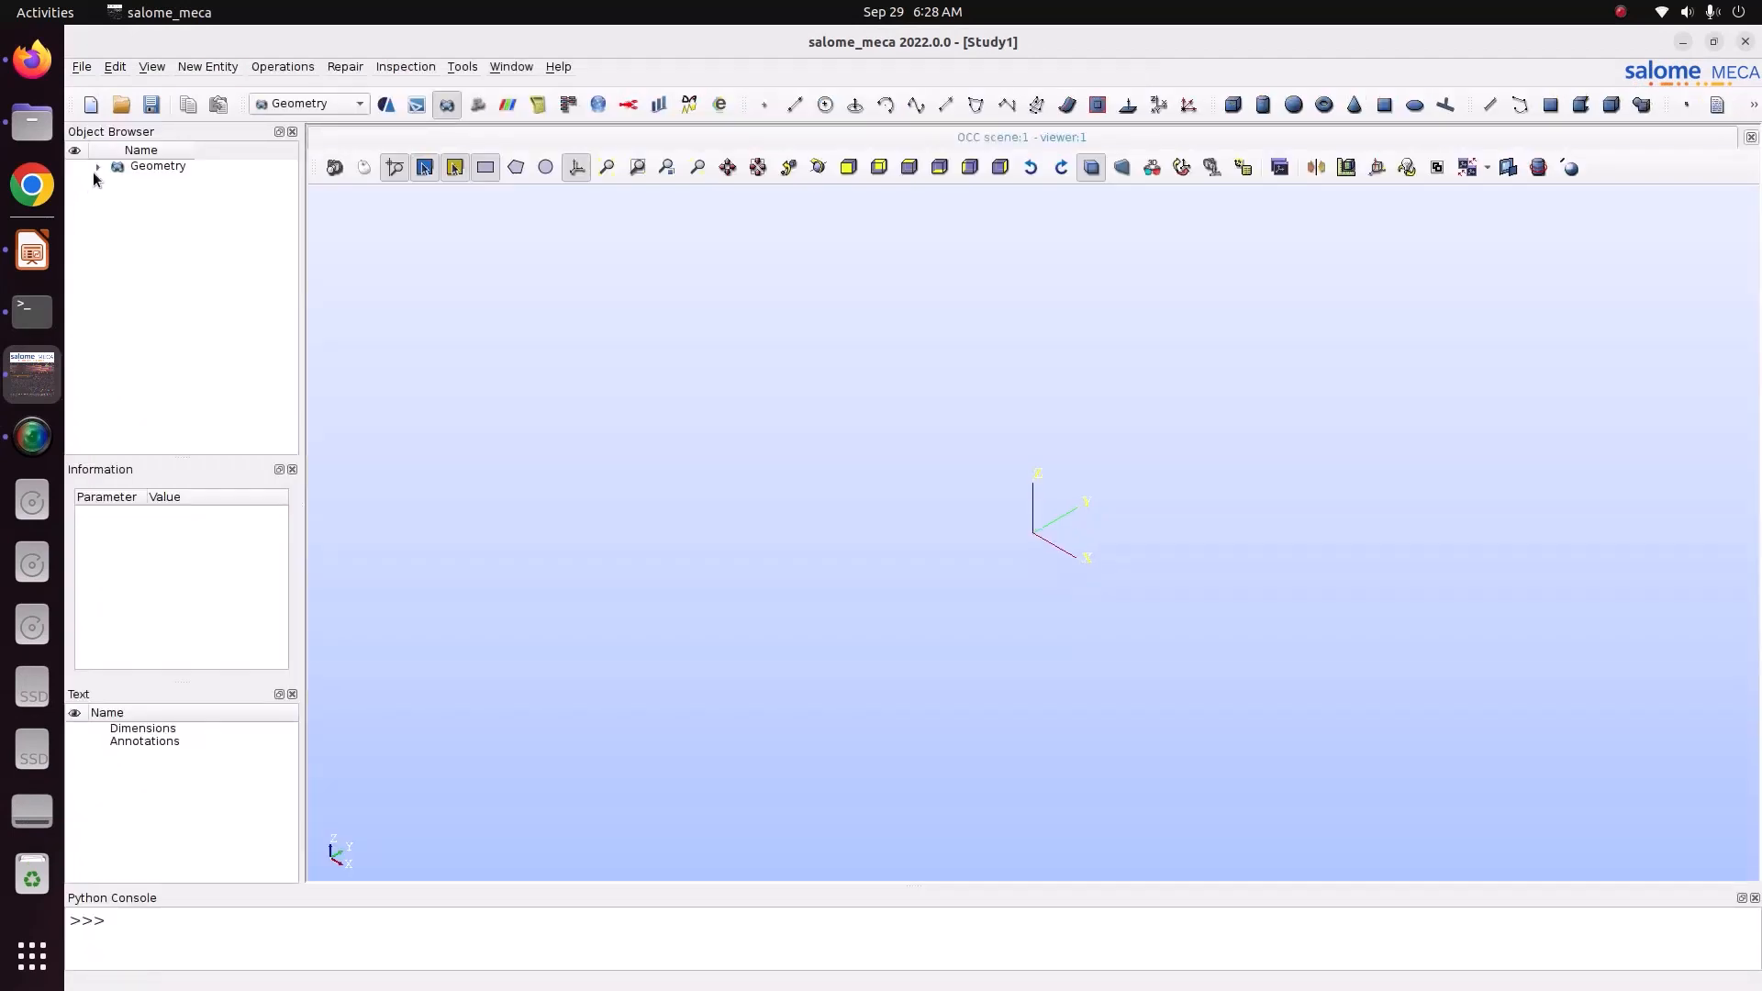
click(97, 167)
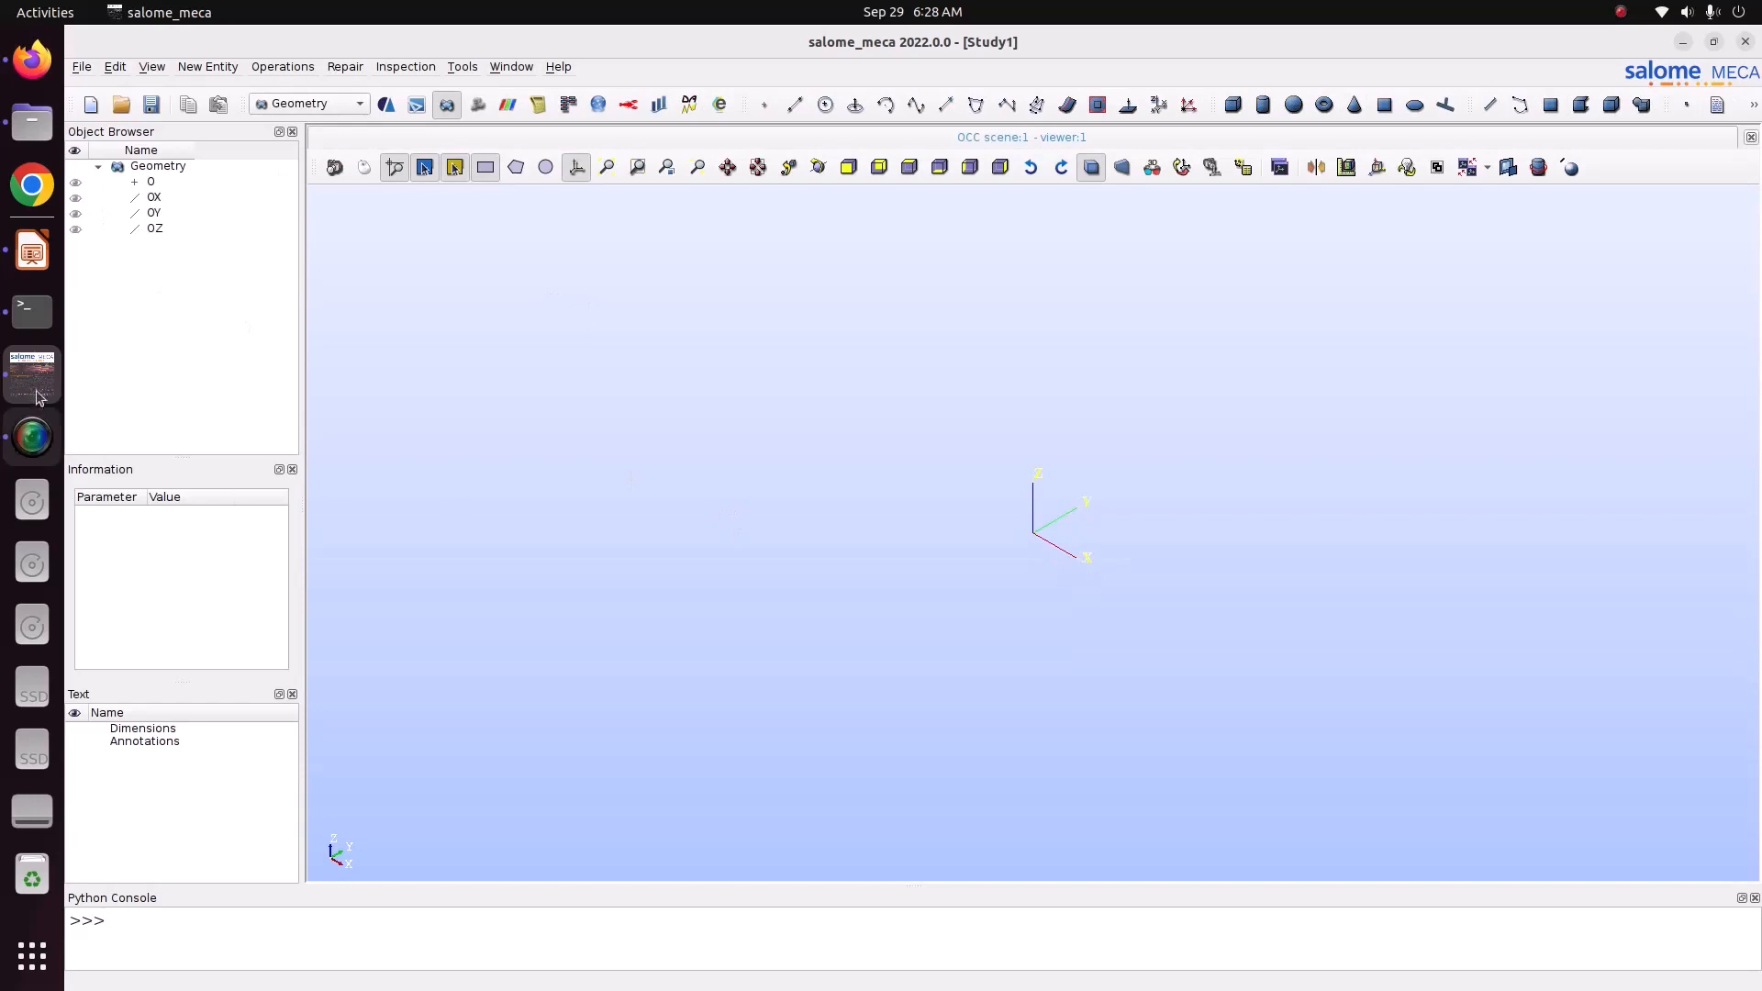
click(33, 251)
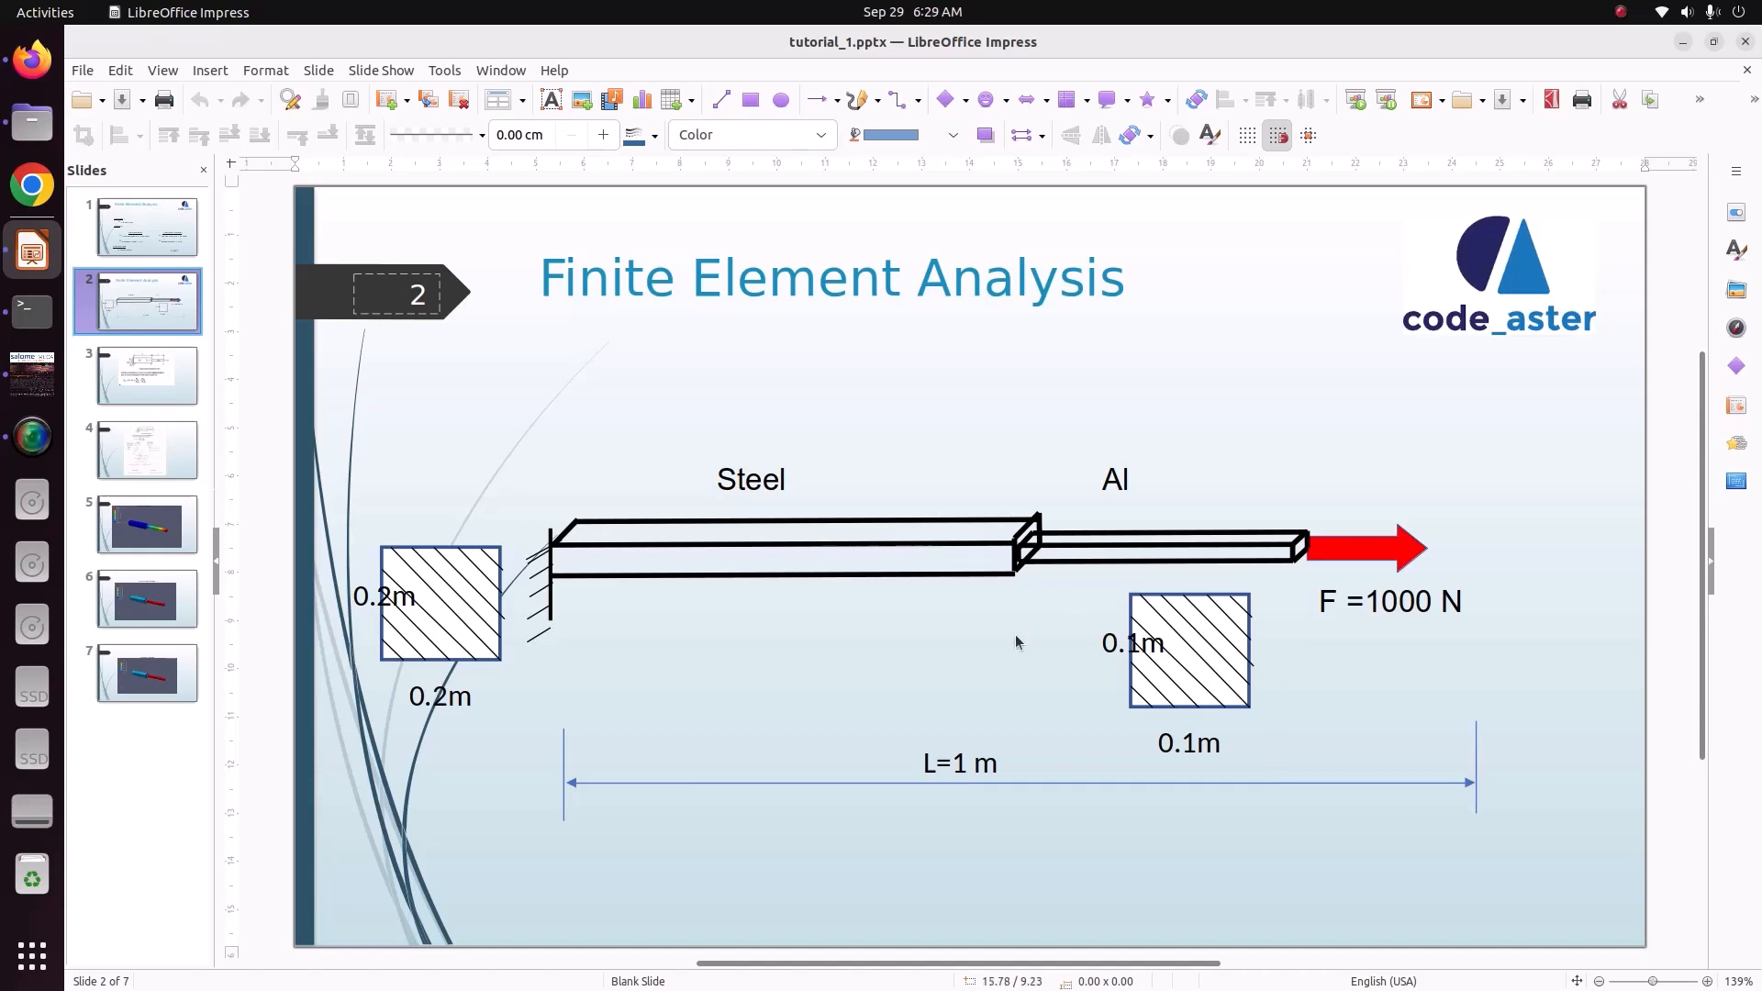
click(42, 380)
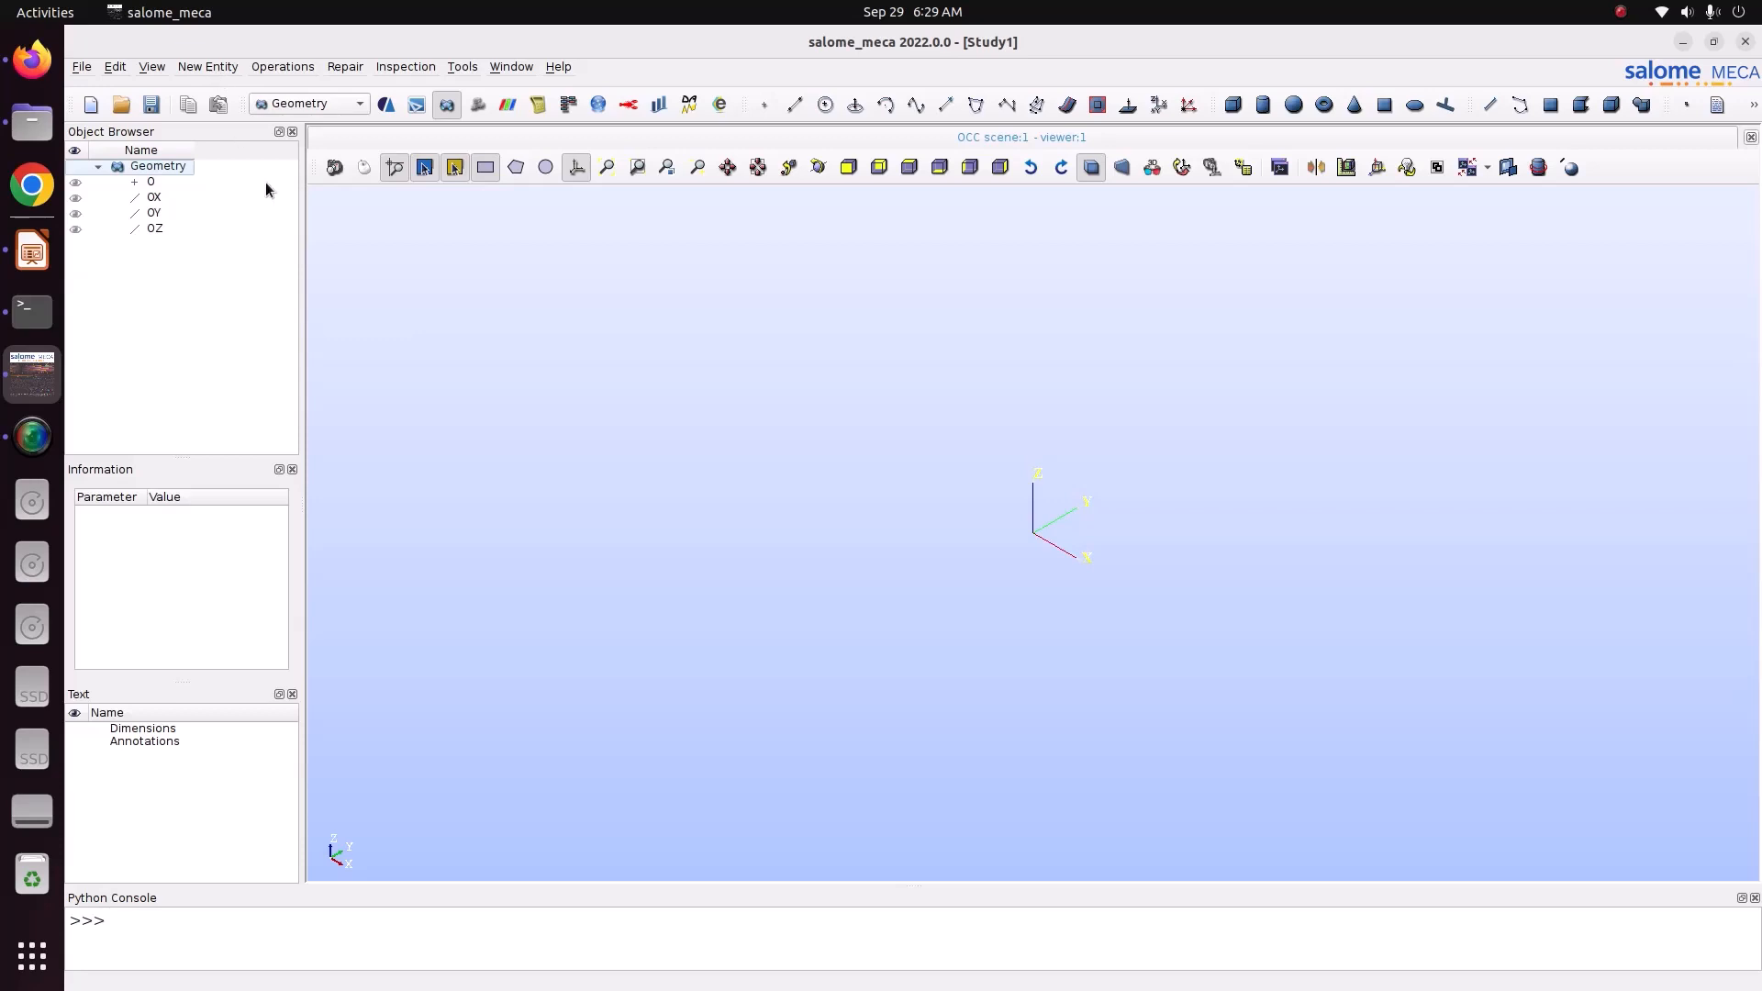
click(1234, 112)
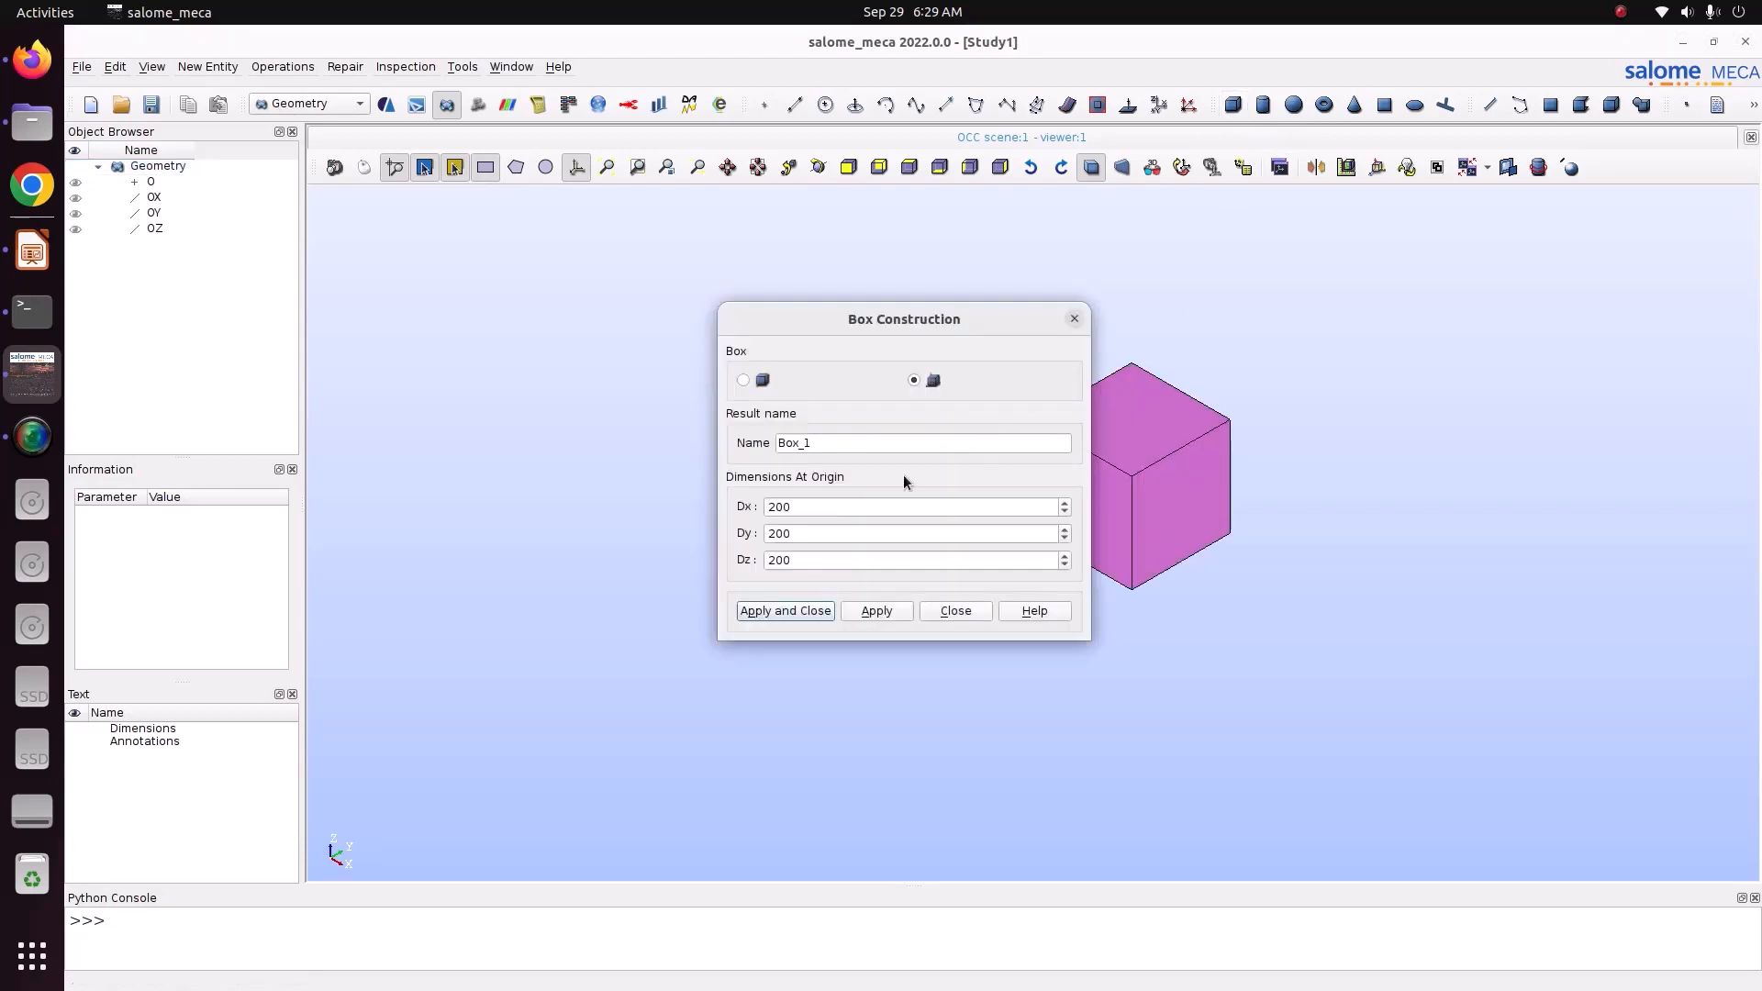
Step: Switch to LibreOffice Impress and shorten the L=1 m dimension on slide 2 so it spans only the steel section
click(32, 250)
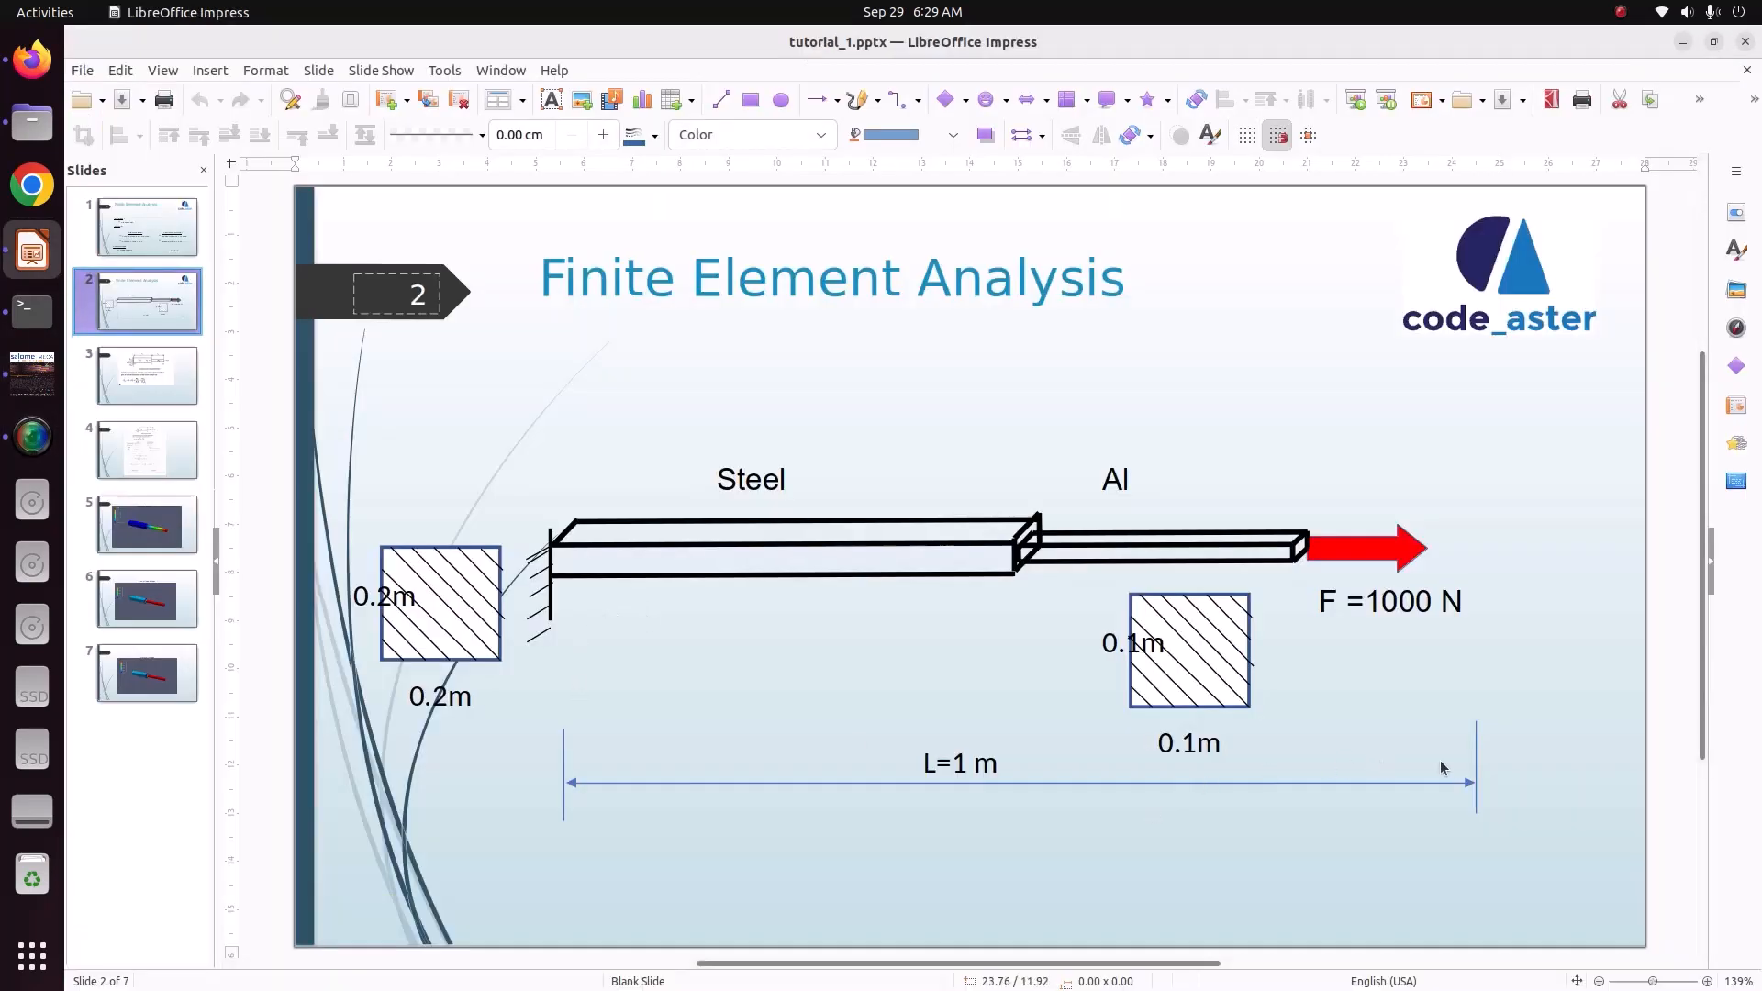
drag(1476, 776, 1020, 776)
click(1475, 783)
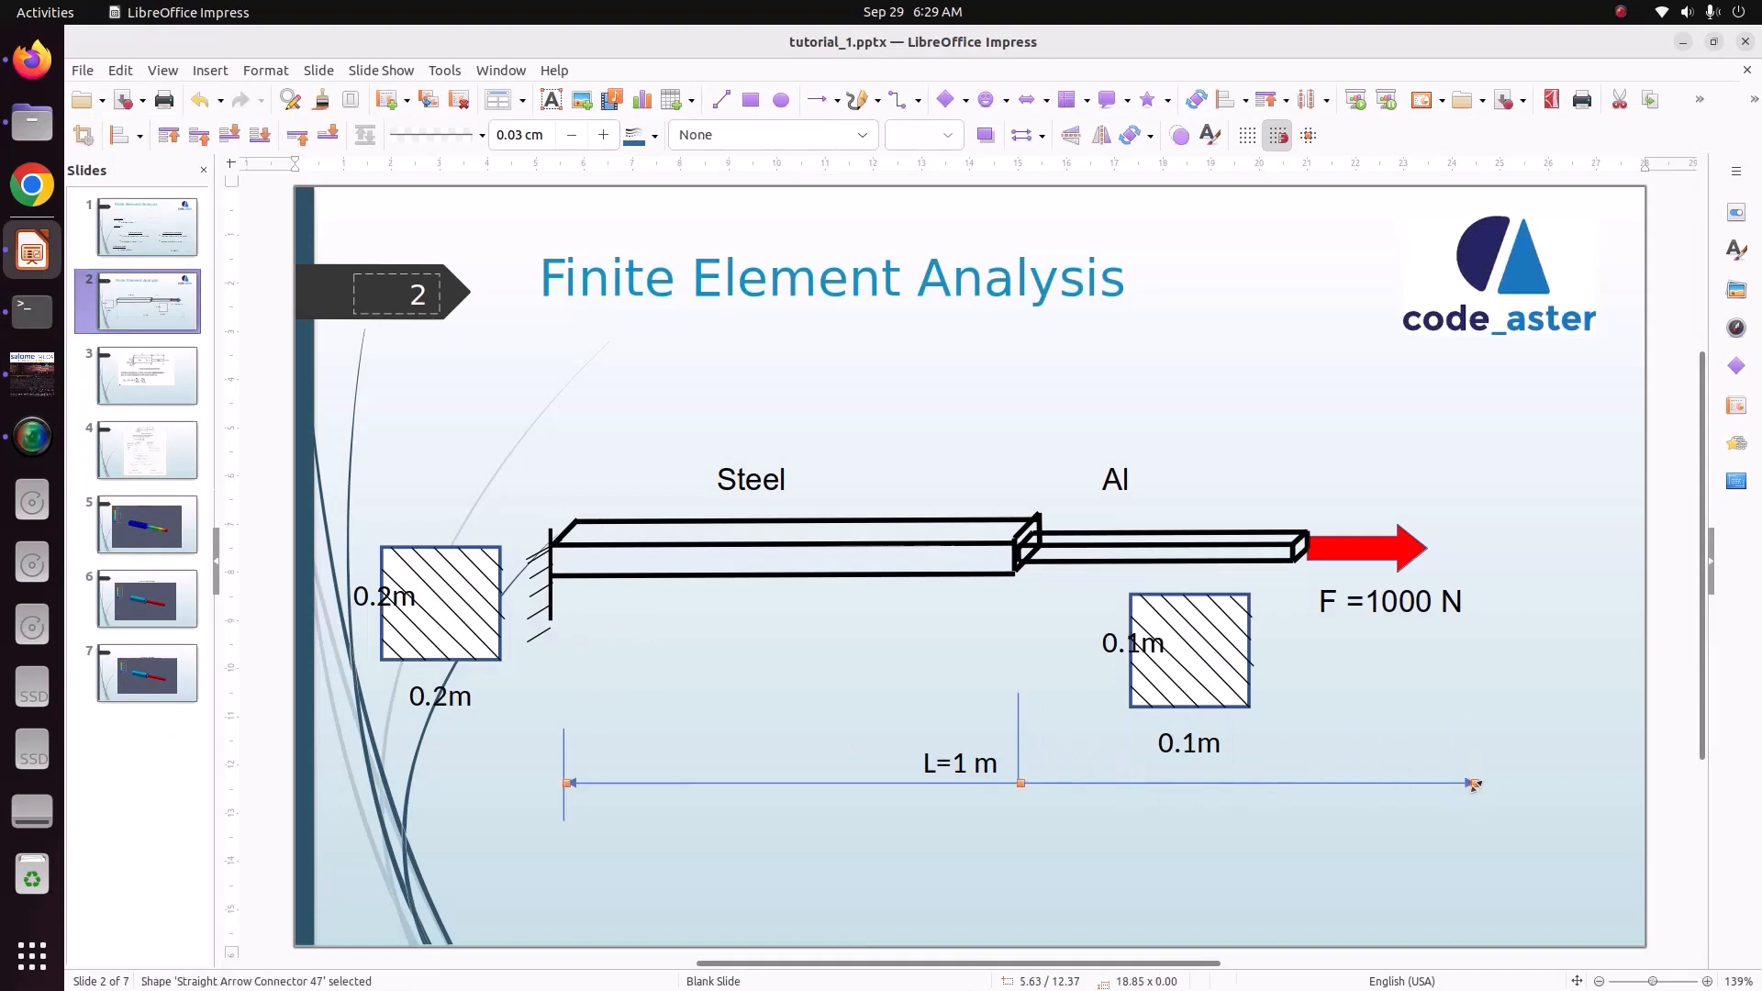
drag(1475, 783, 1020, 782)
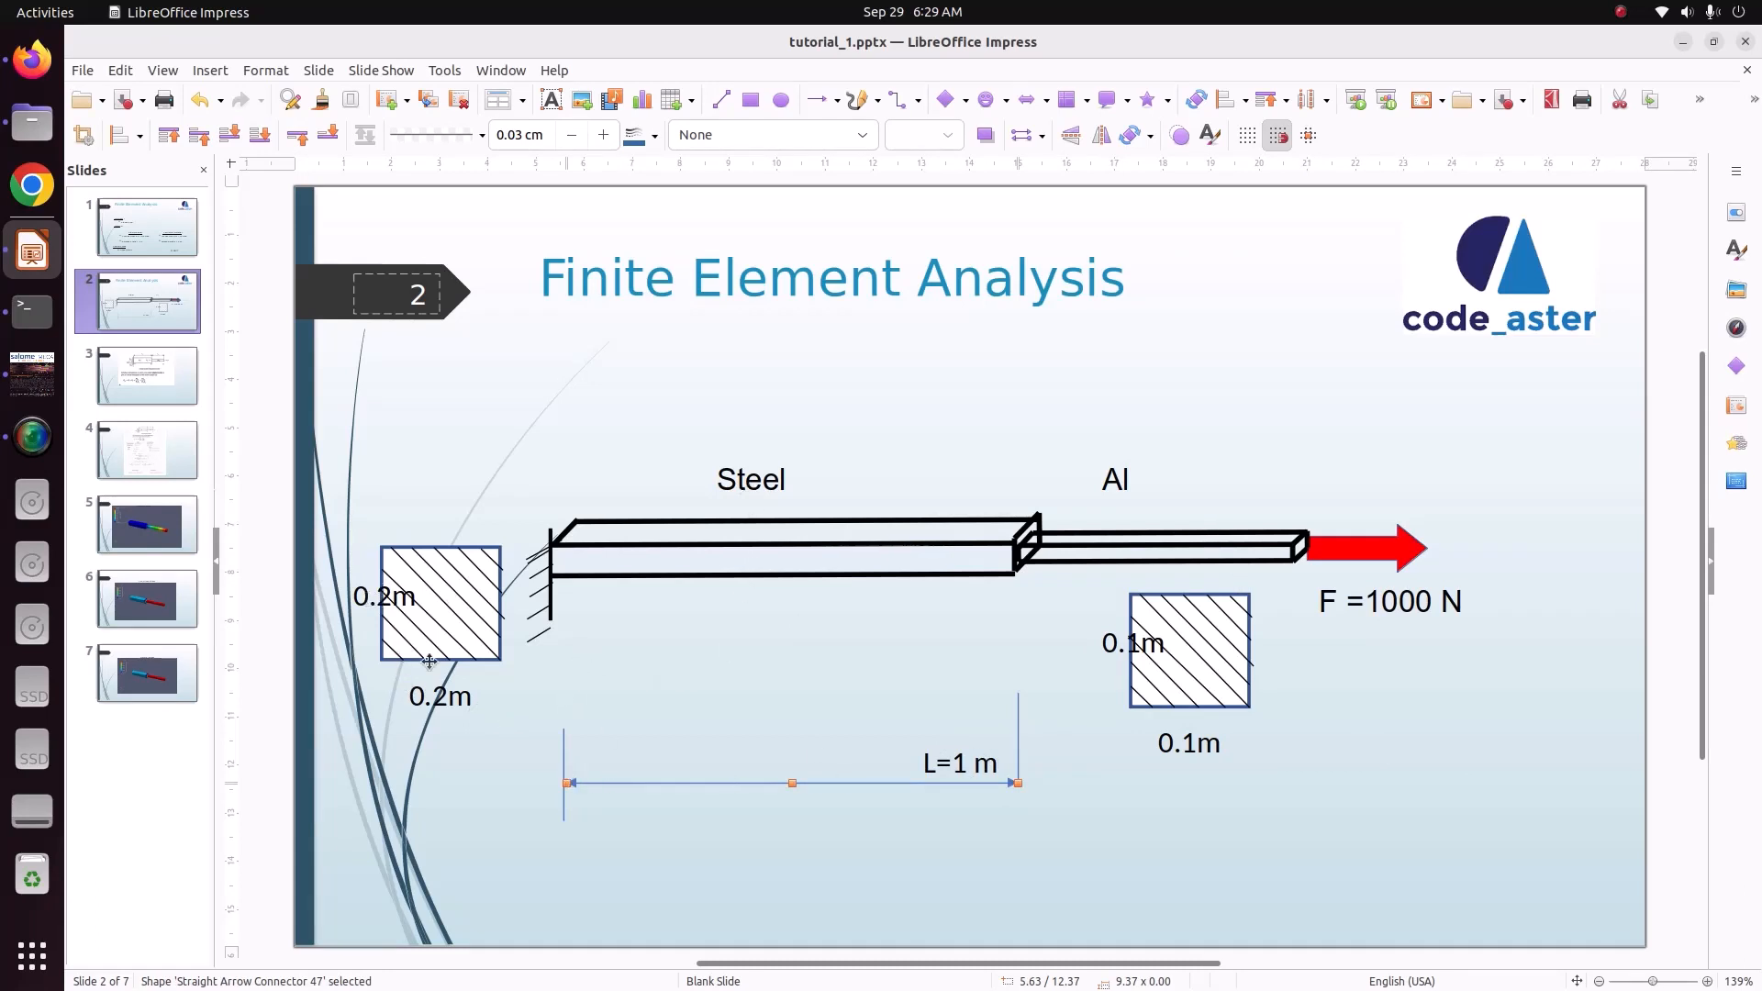
Step: Switch back to salome_meca and set the box dimensions to Dx 1, Dy 0.2 and Dz 0.2
click(31, 372)
drag(817, 504, 707, 500)
text(1)
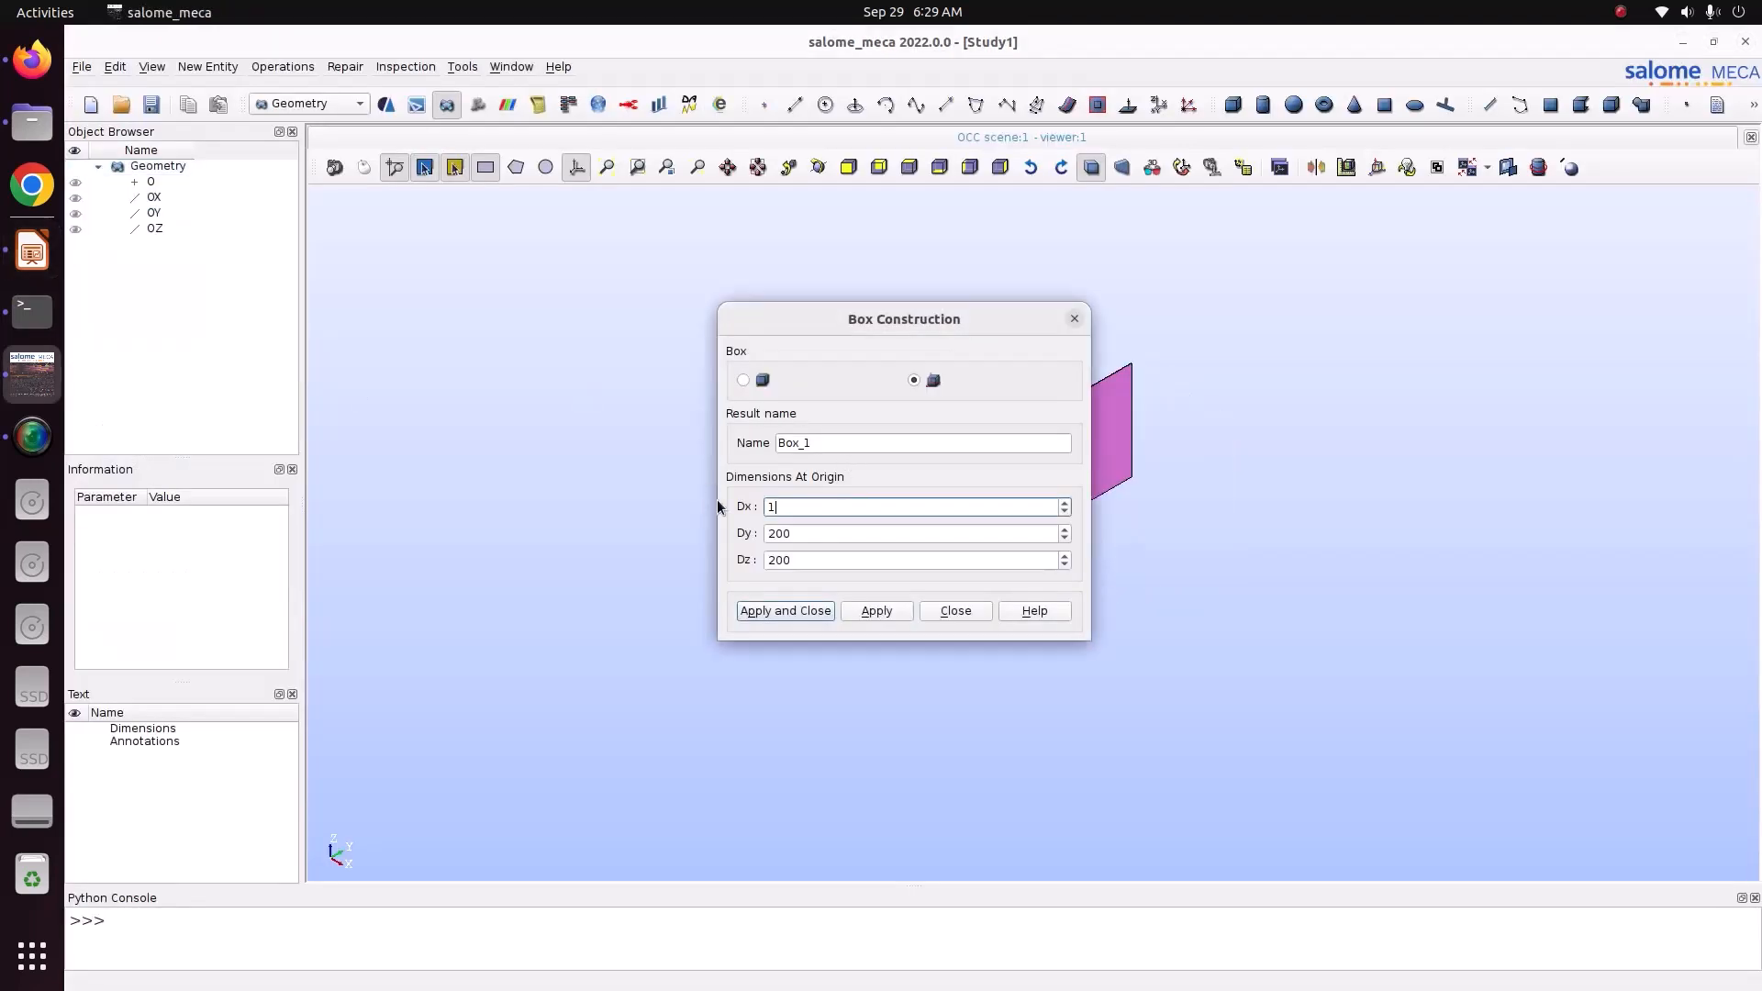
drag(846, 531, 687, 511)
text(0.2)
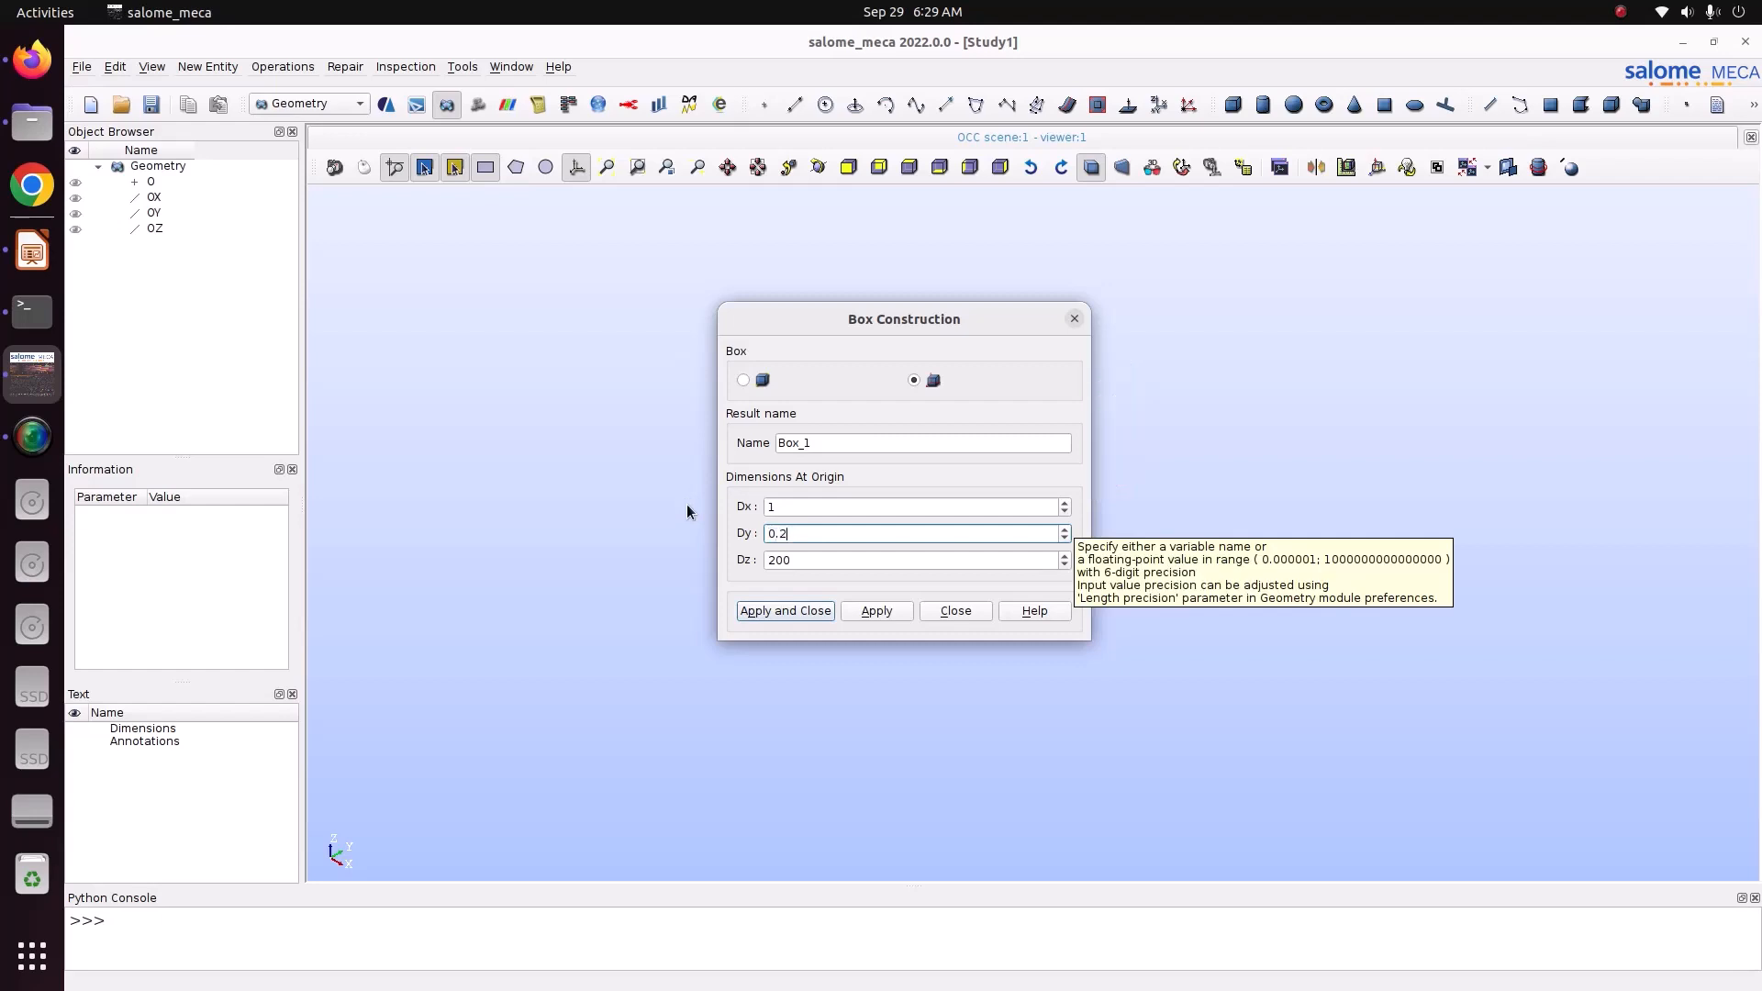
click(817, 561)
drag(817, 564, 644, 532)
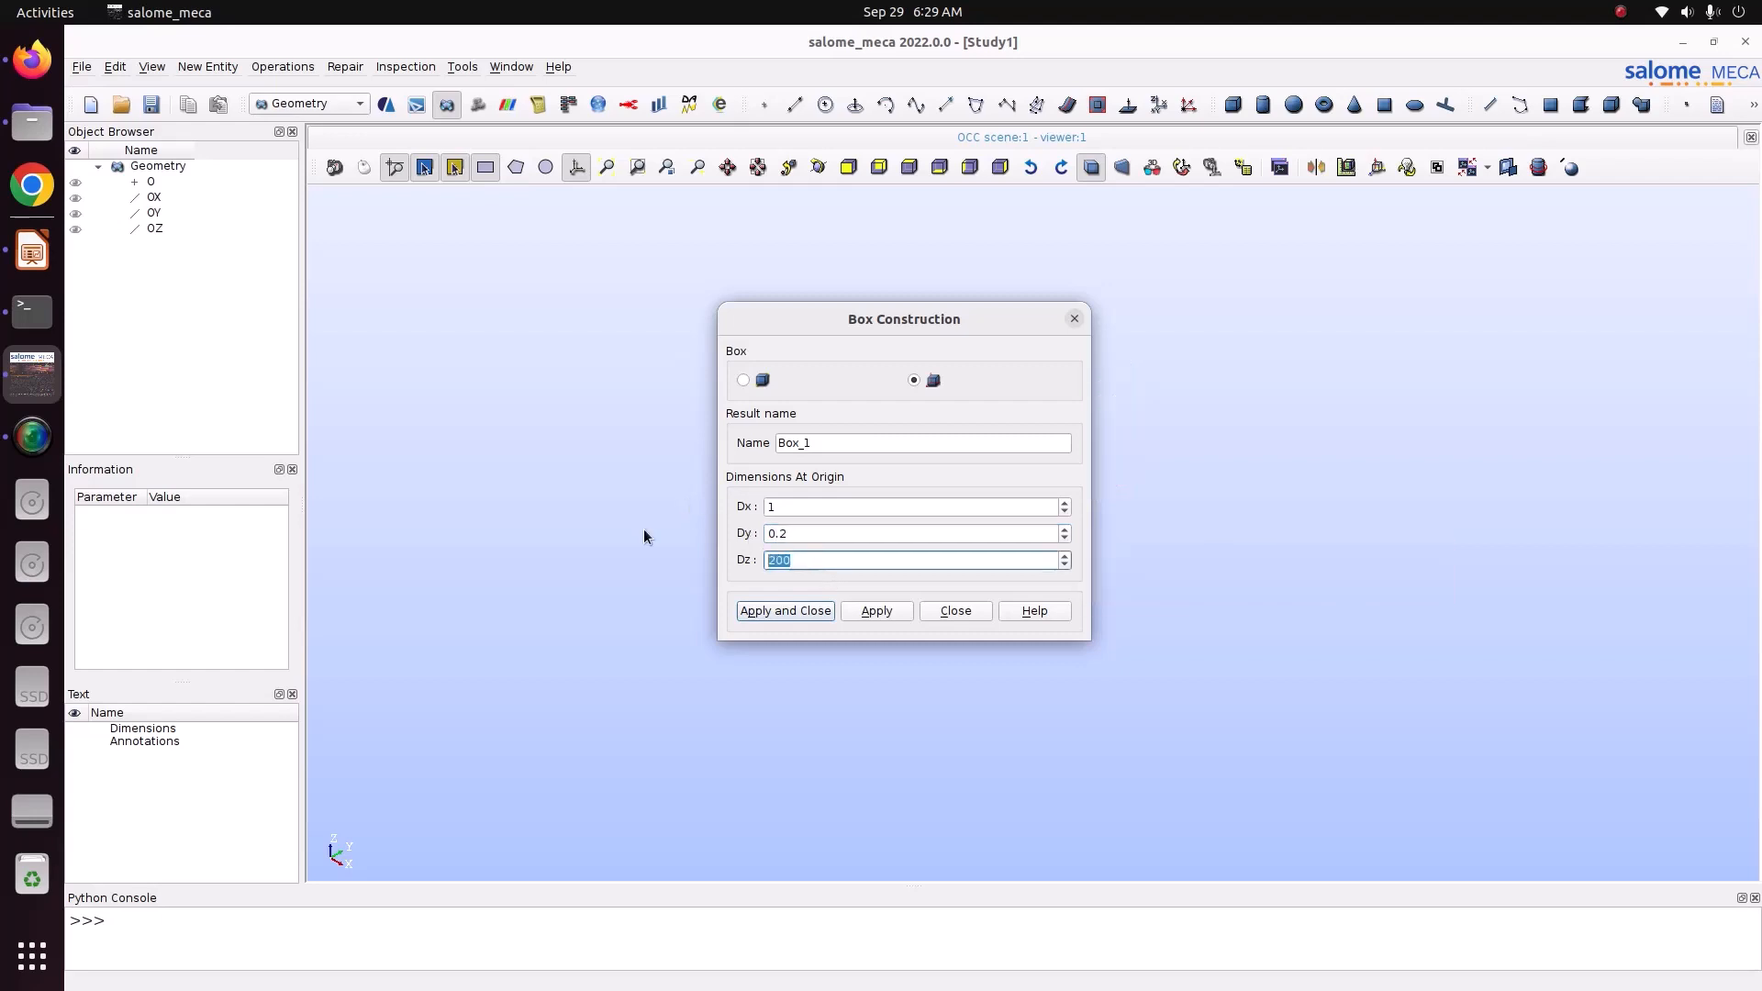
text(0.2)
Step: Check the previewed steel box in the viewer and create it as Box_1, keeping the construction dialog open
drag(961, 323, 414, 338)
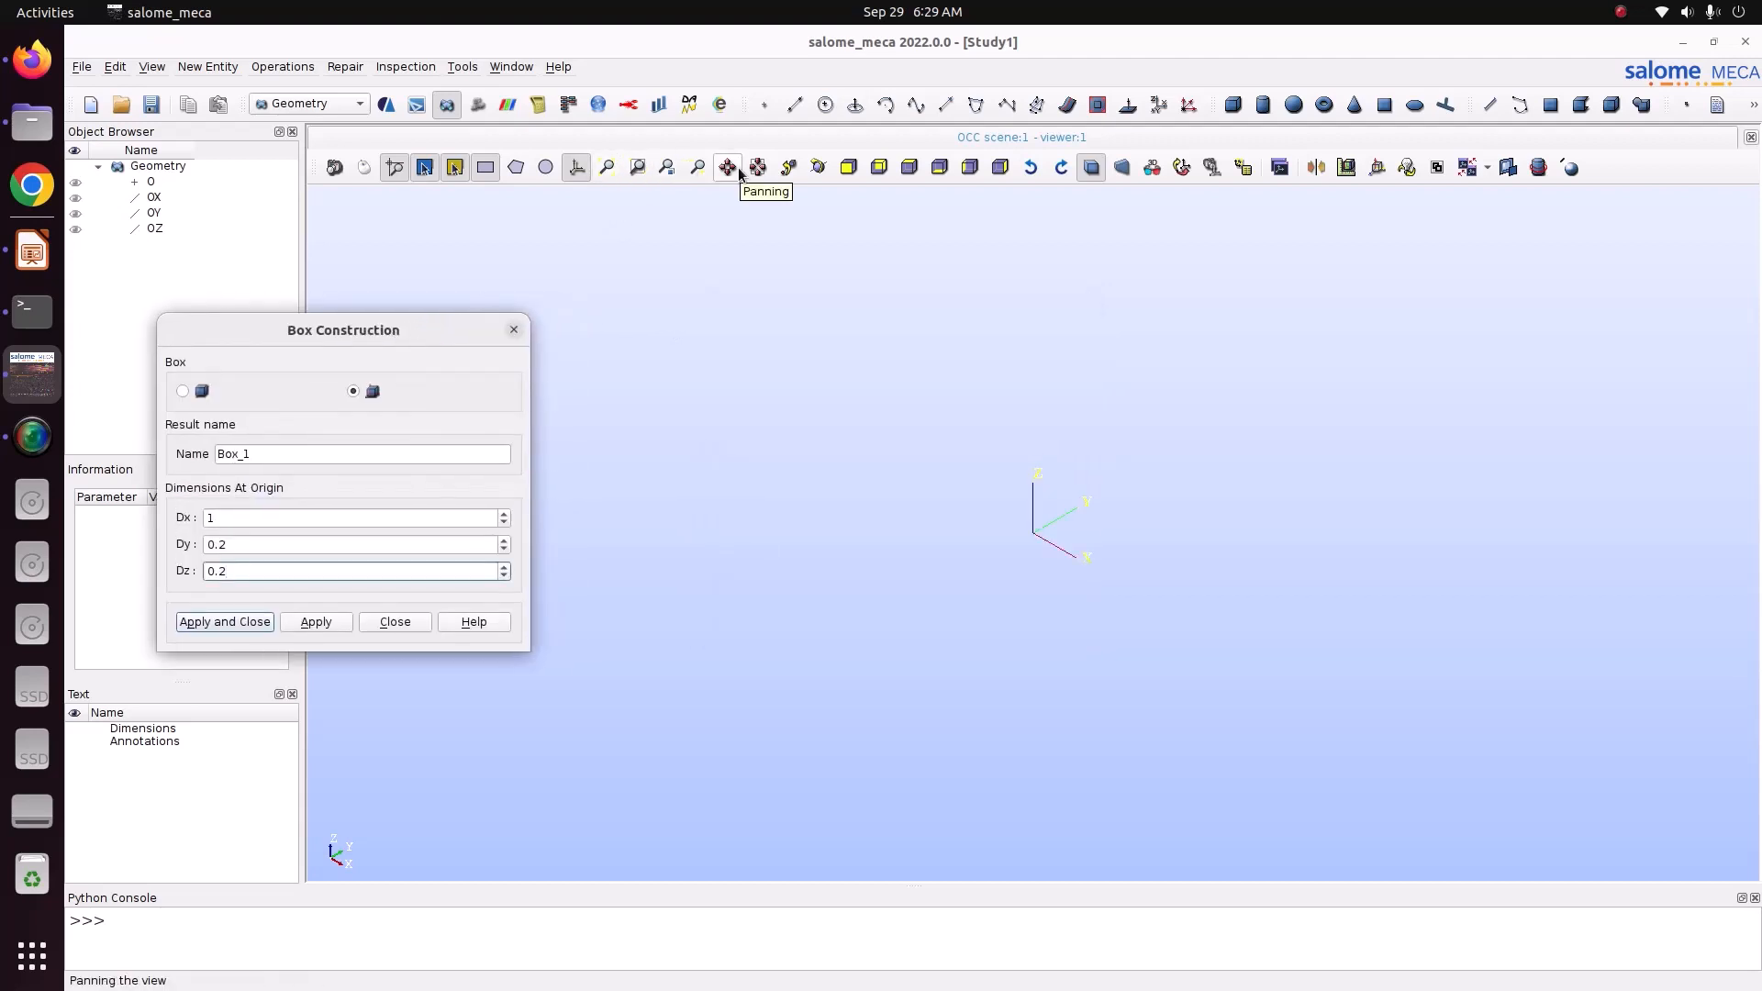
click(610, 171)
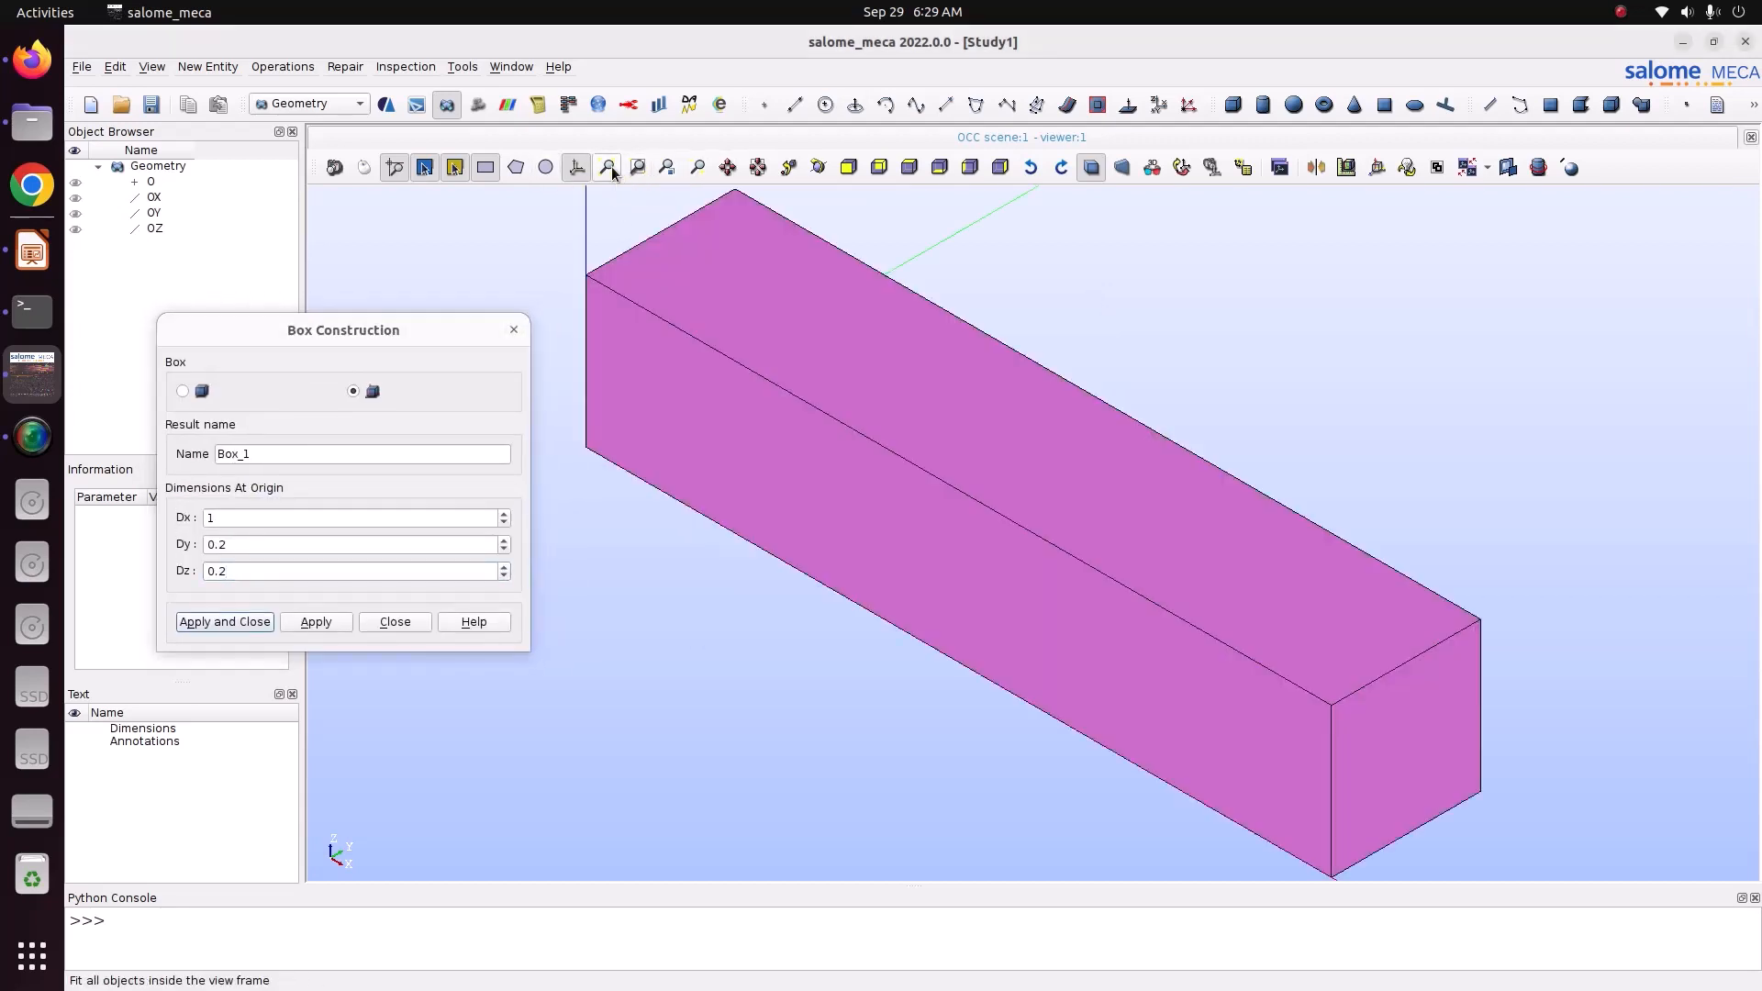
scroll(959, 548, down, 3)
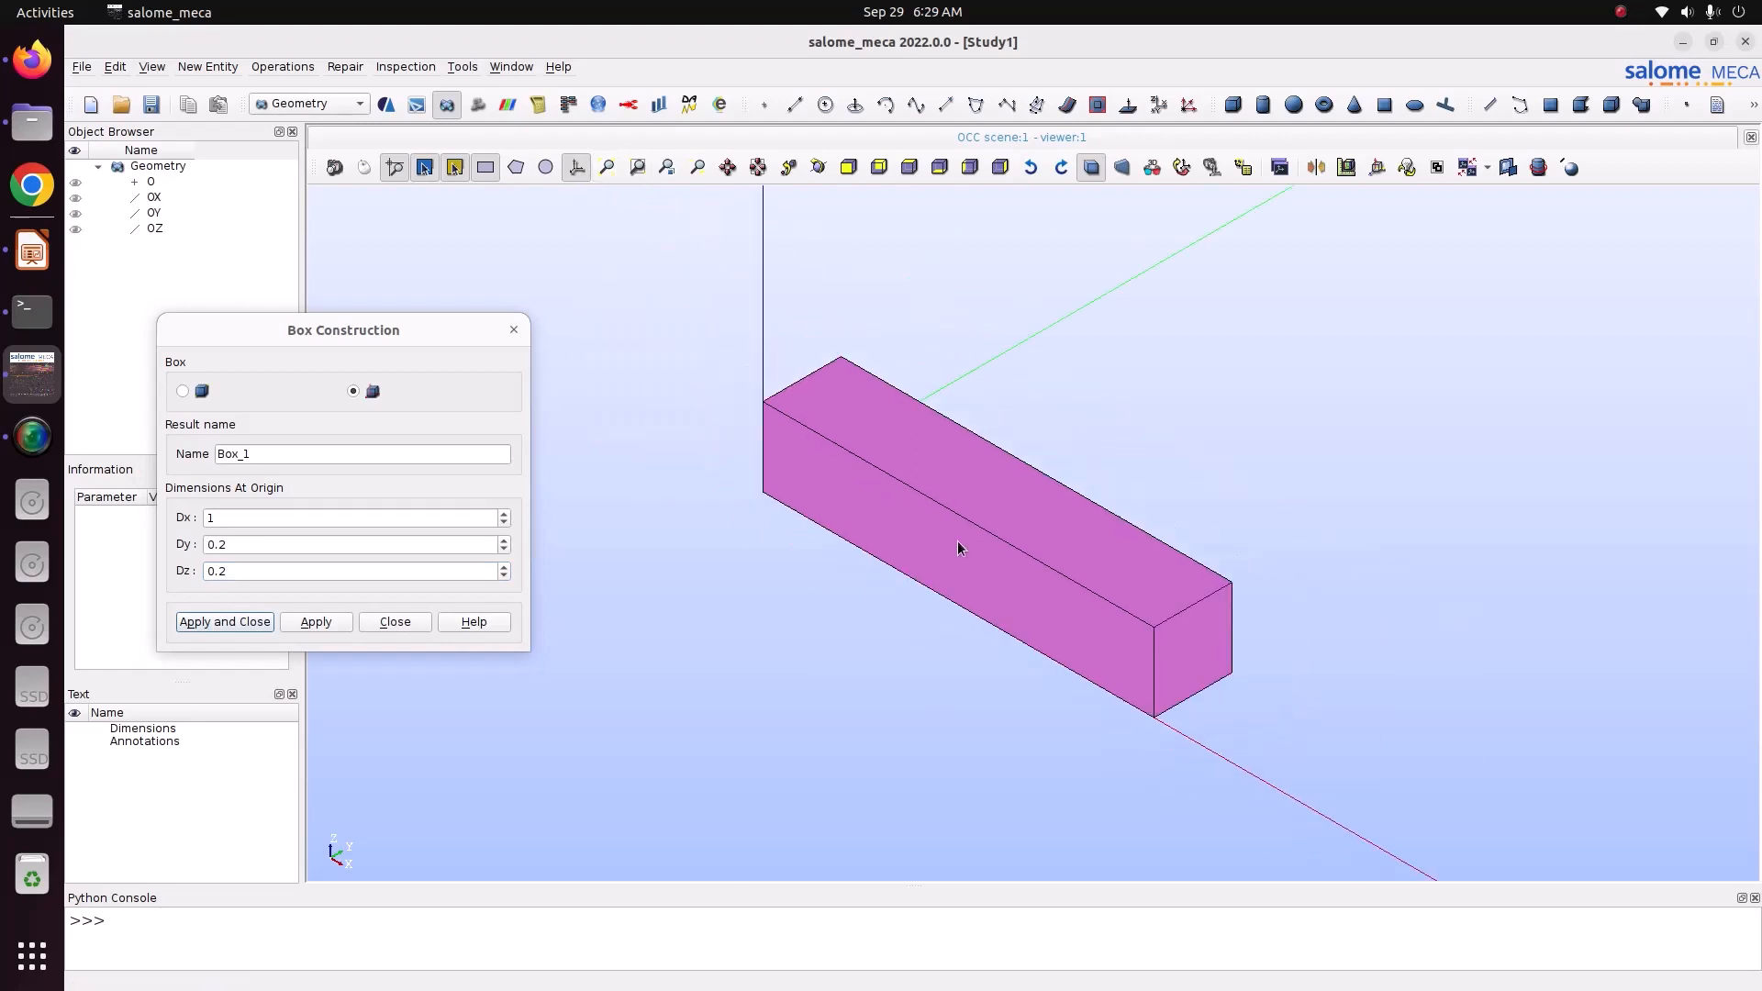
click(728, 167)
drag(874, 454, 833, 475)
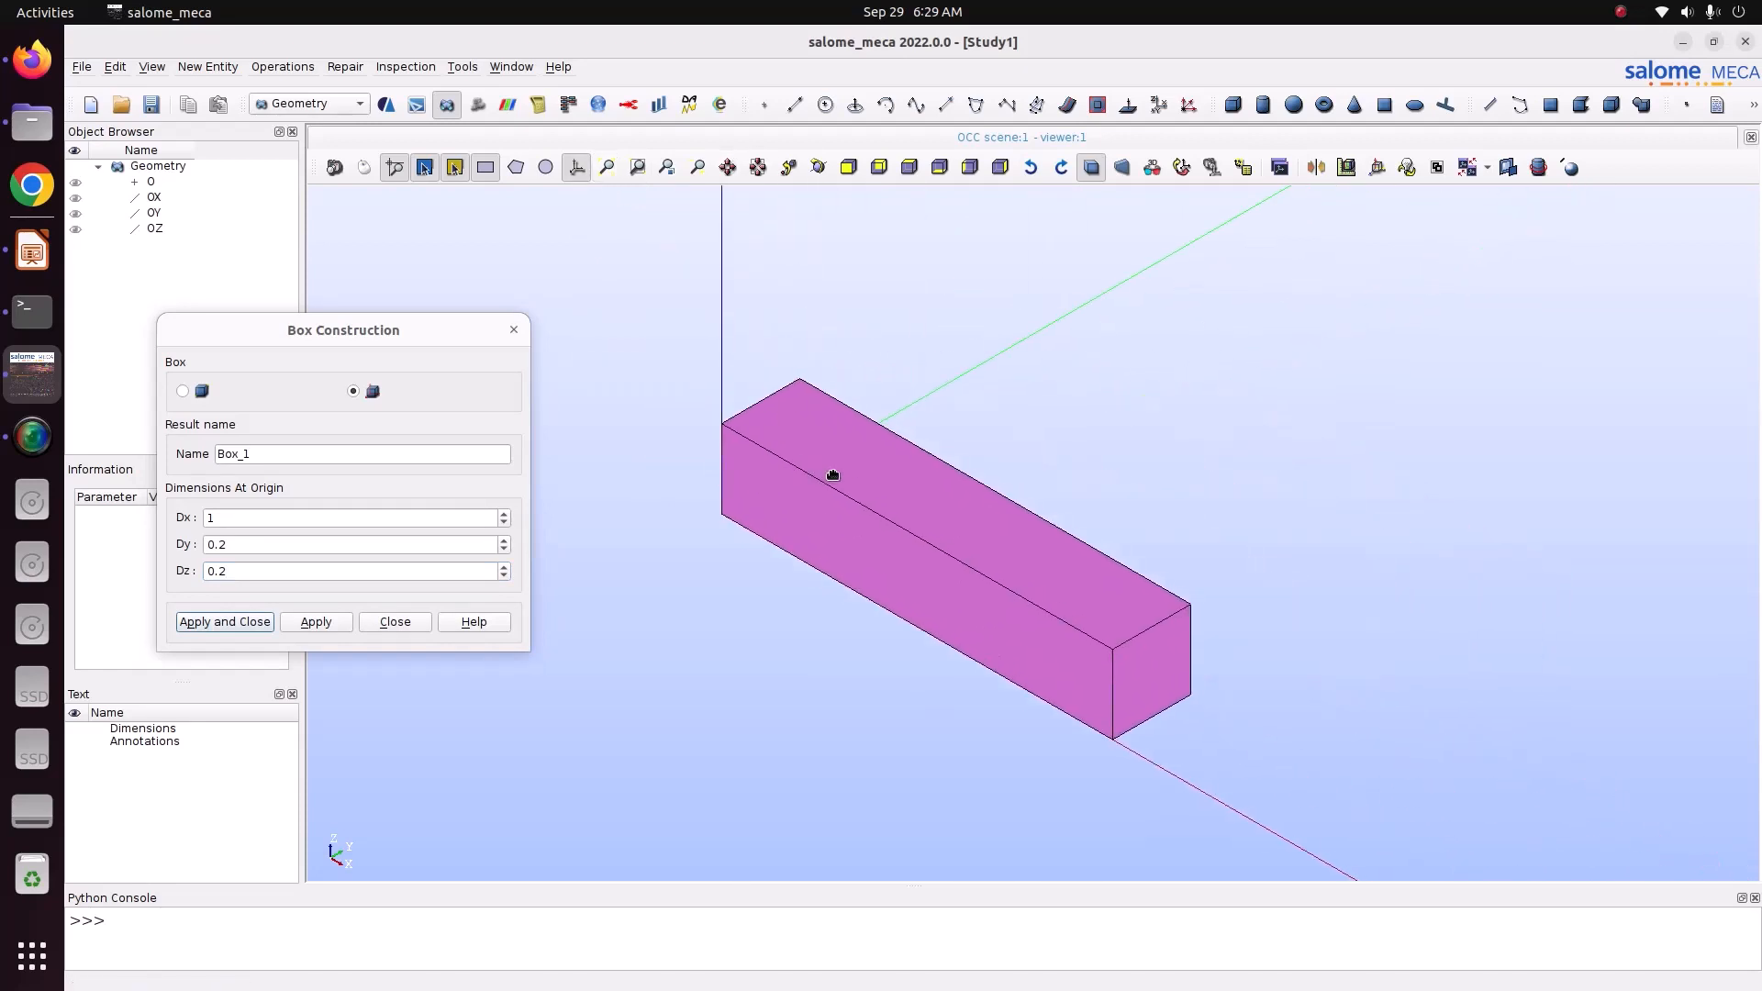
click(767, 167)
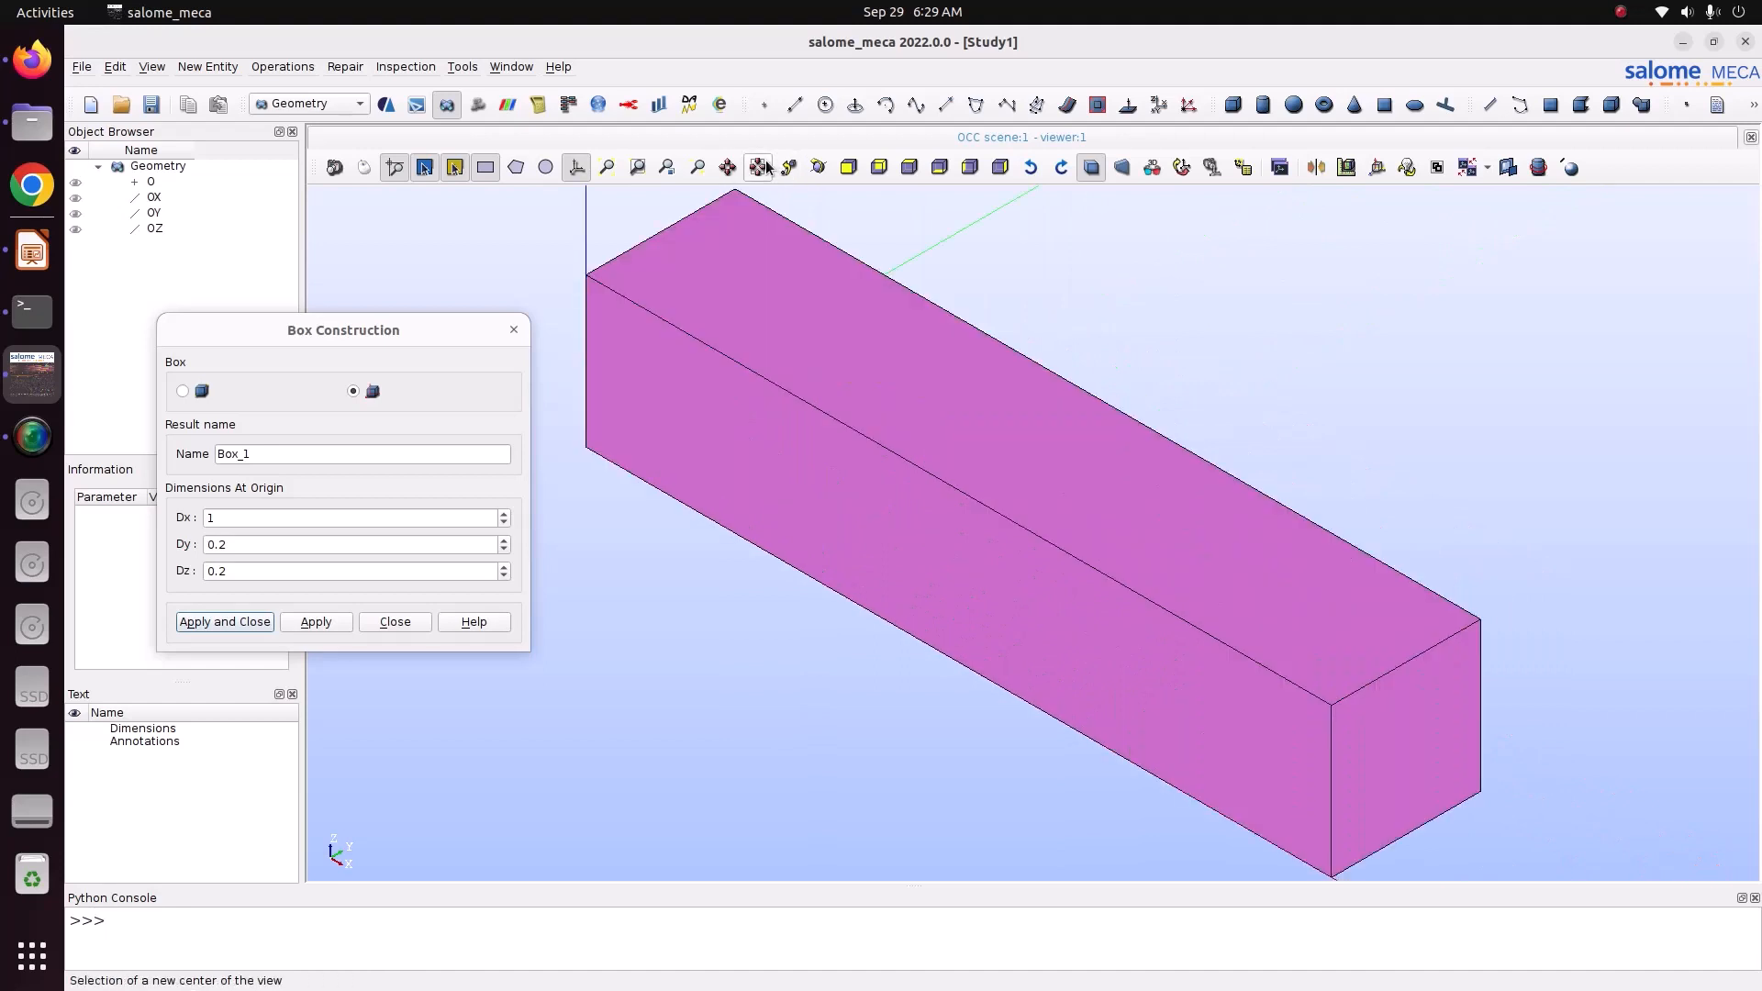
click(814, 177)
drag(904, 444, 952, 445)
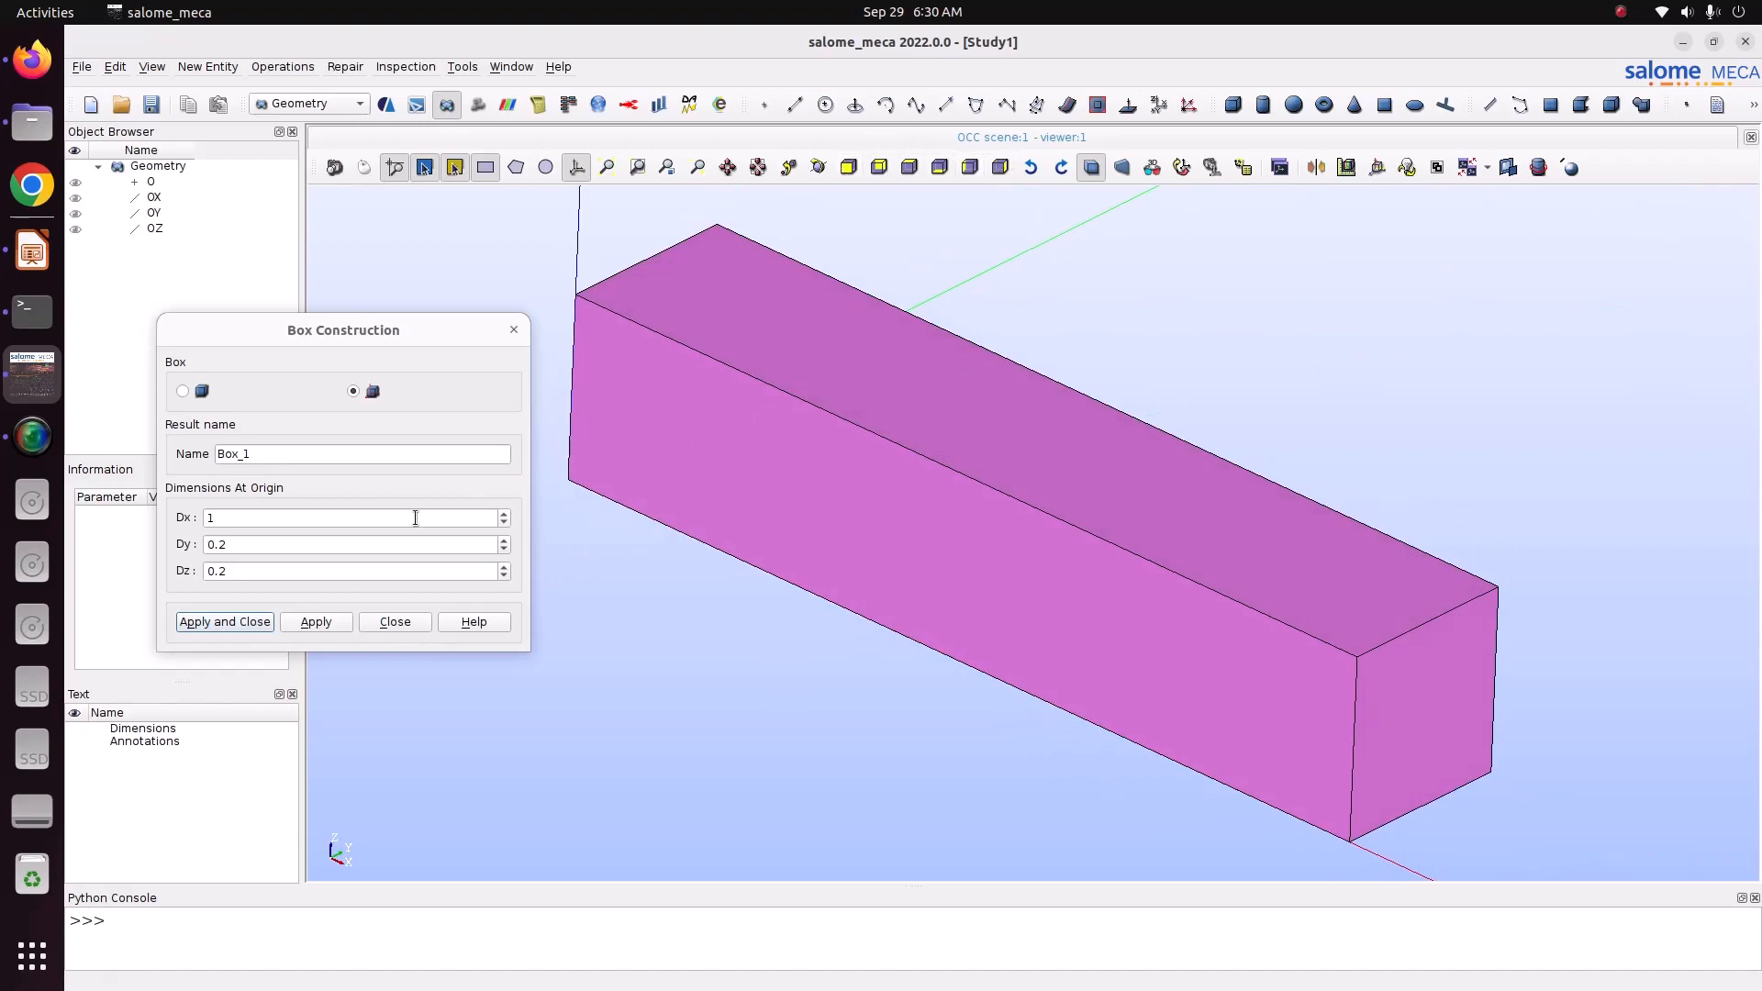
click(330, 620)
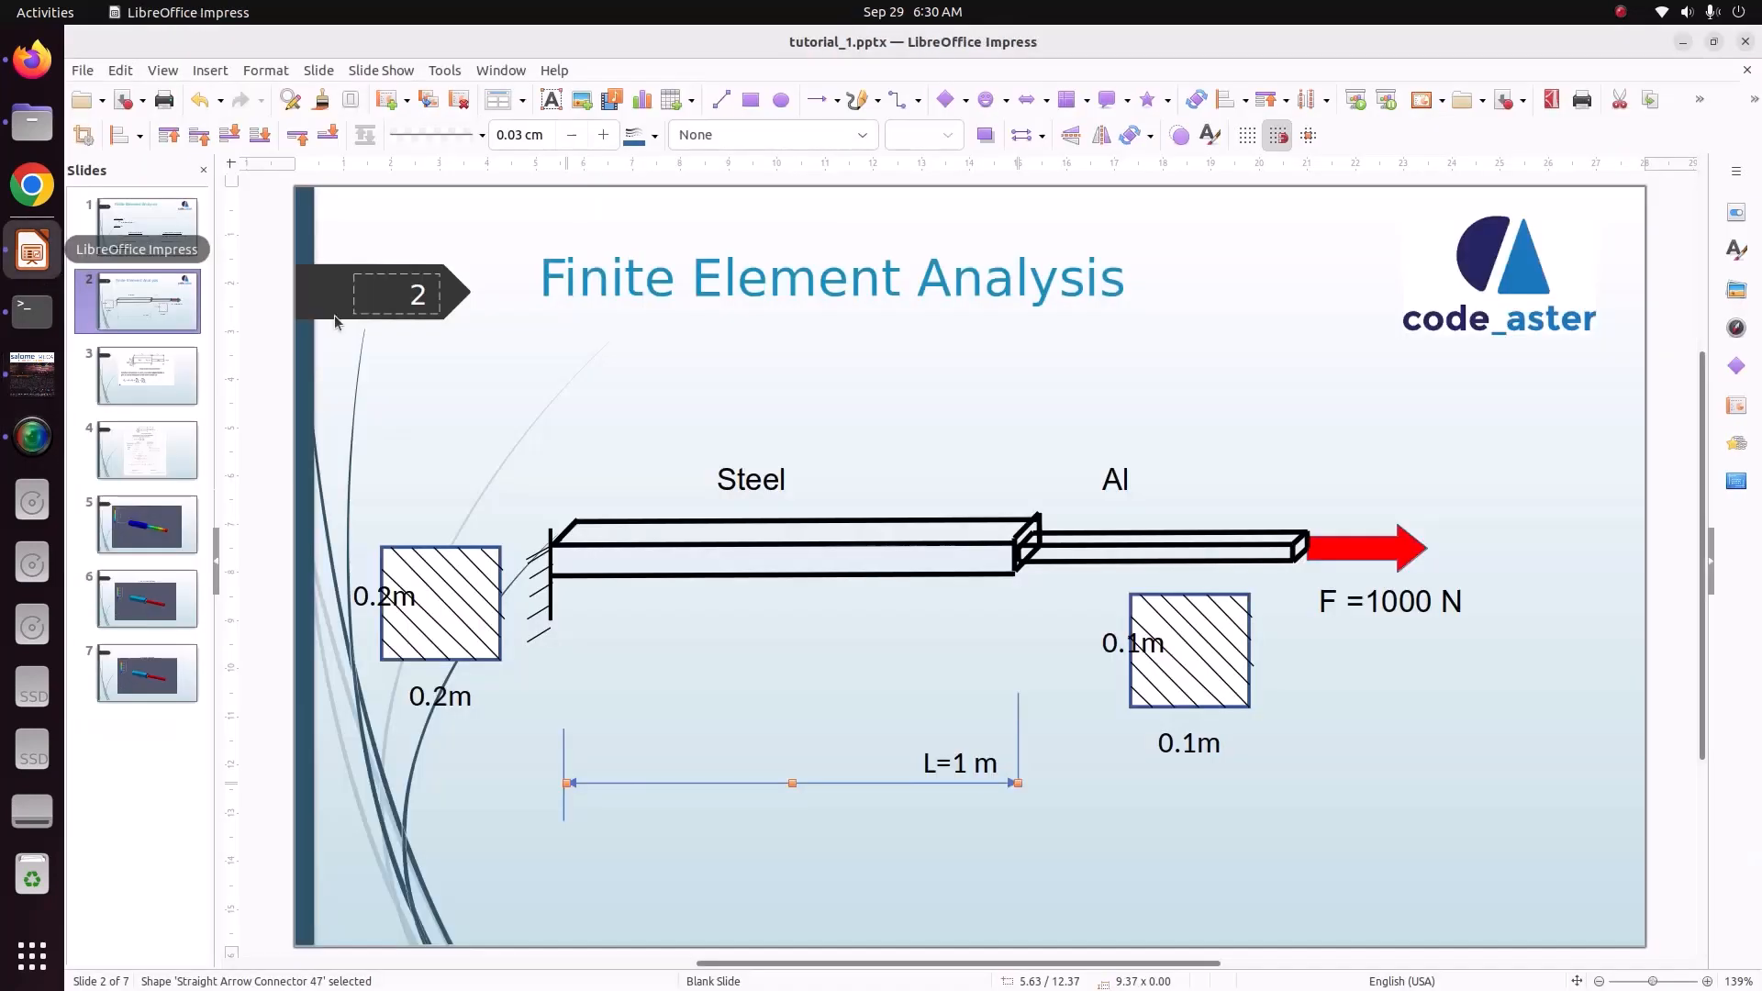
Step: Check the aluminium section on the Impress slide and create Box_2 in salome_meca with Dx 1, Dy 0.1 and Dz 0.1
click(32, 250)
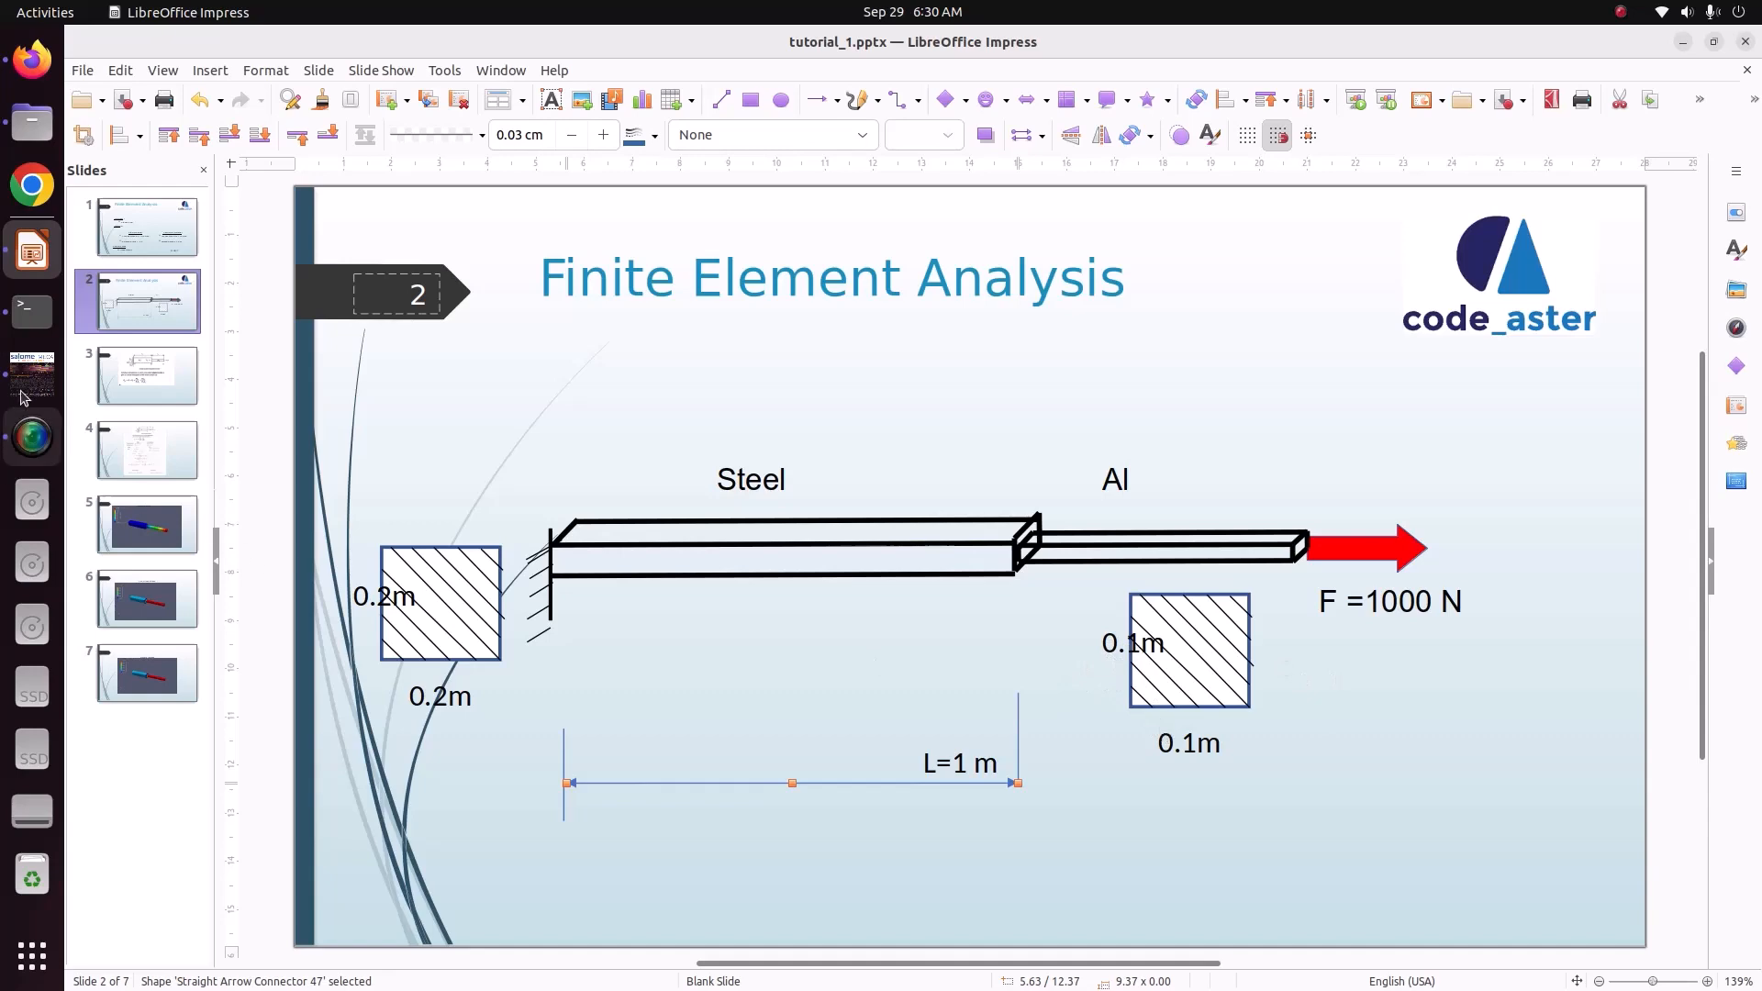
click(32, 374)
click(247, 518)
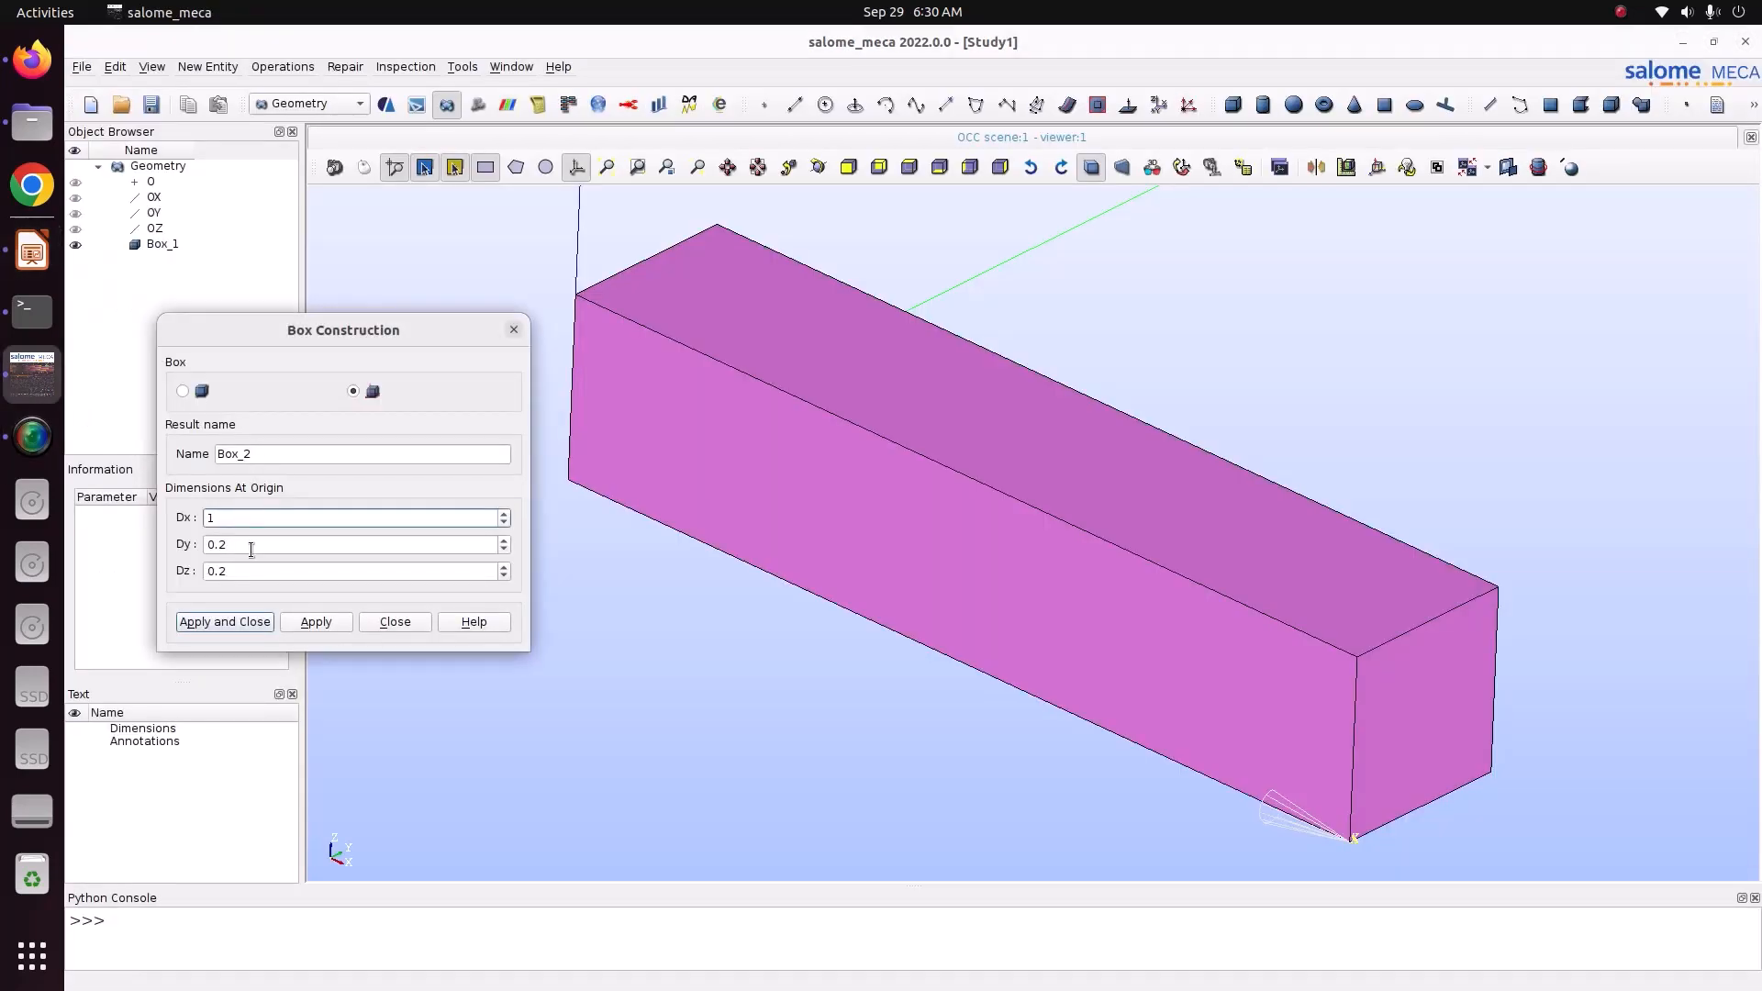
click(250, 545)
key(BackSpace)
text(1)
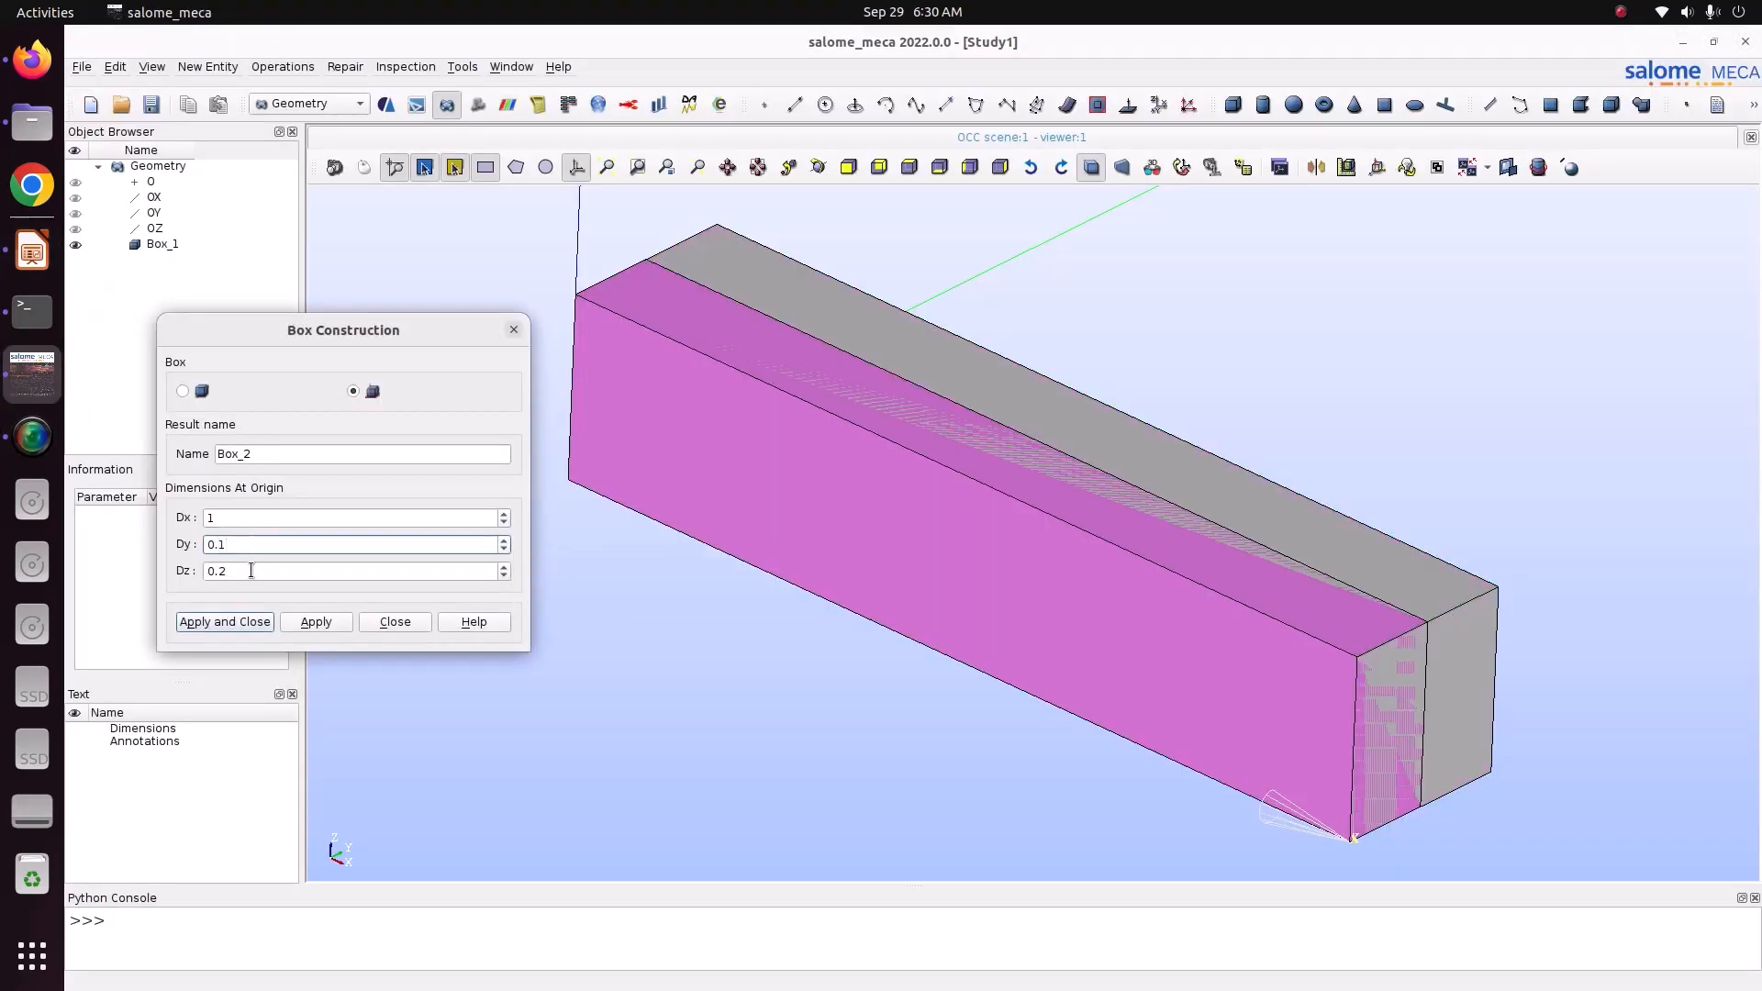
click(251, 571)
key(BackSpace)
text(1)
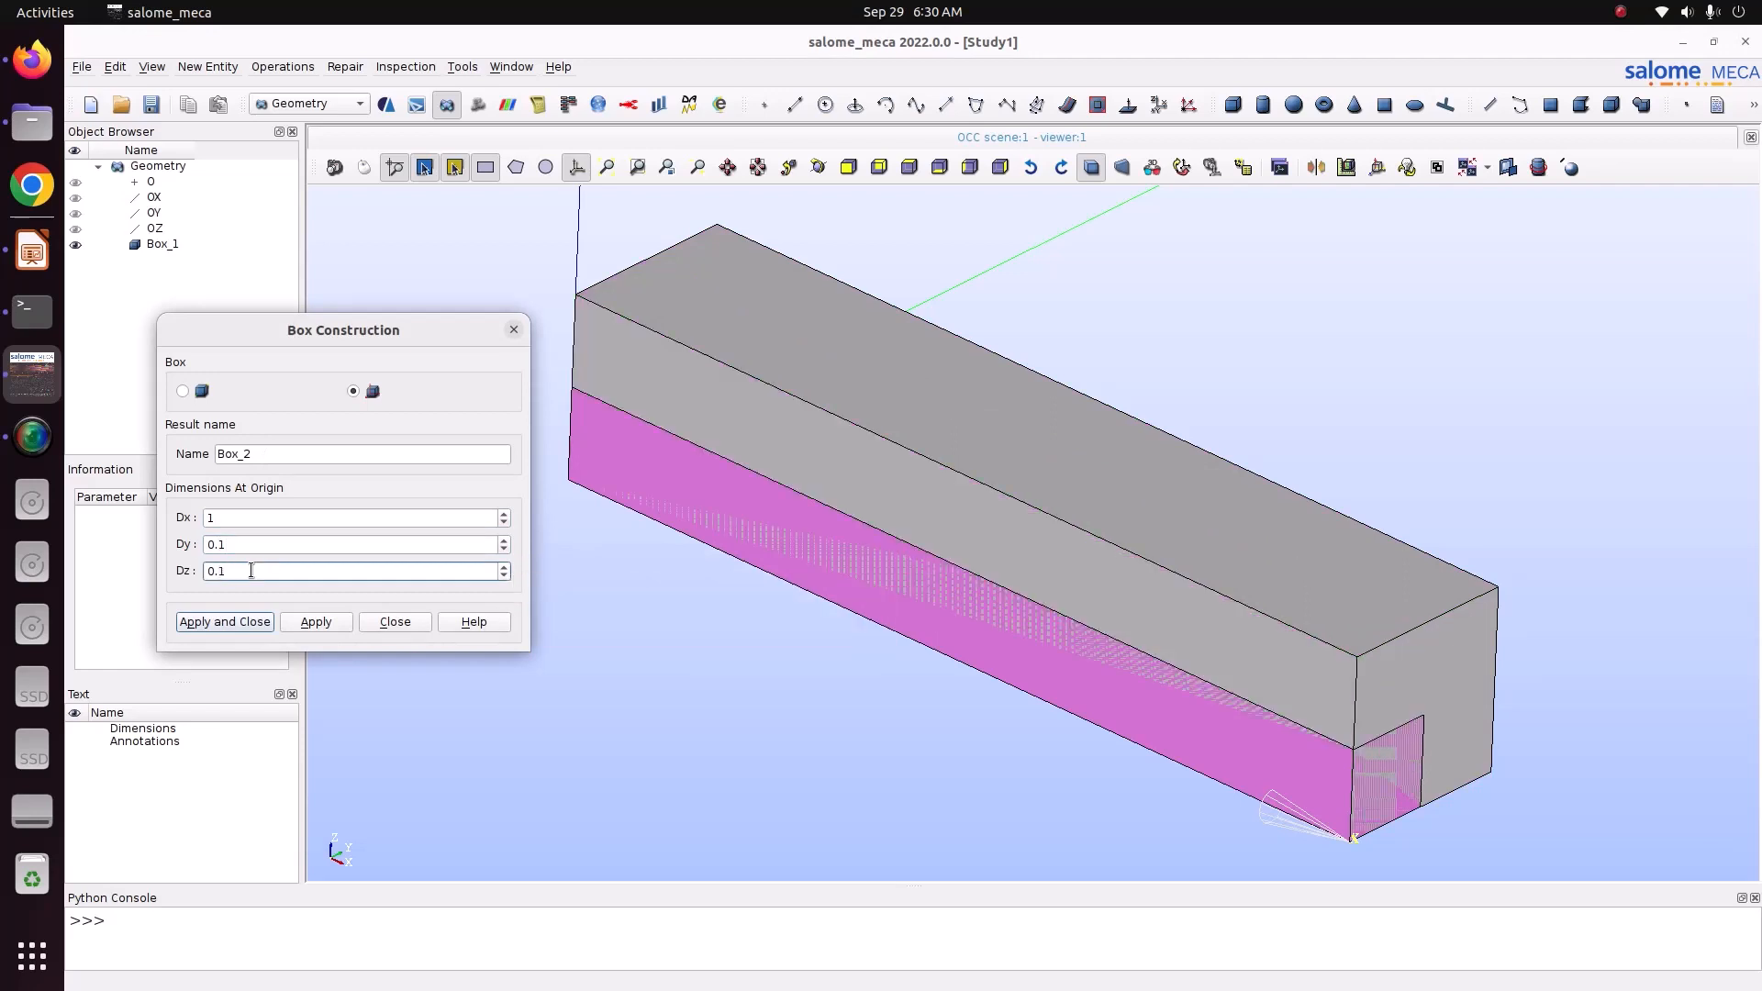
click(255, 621)
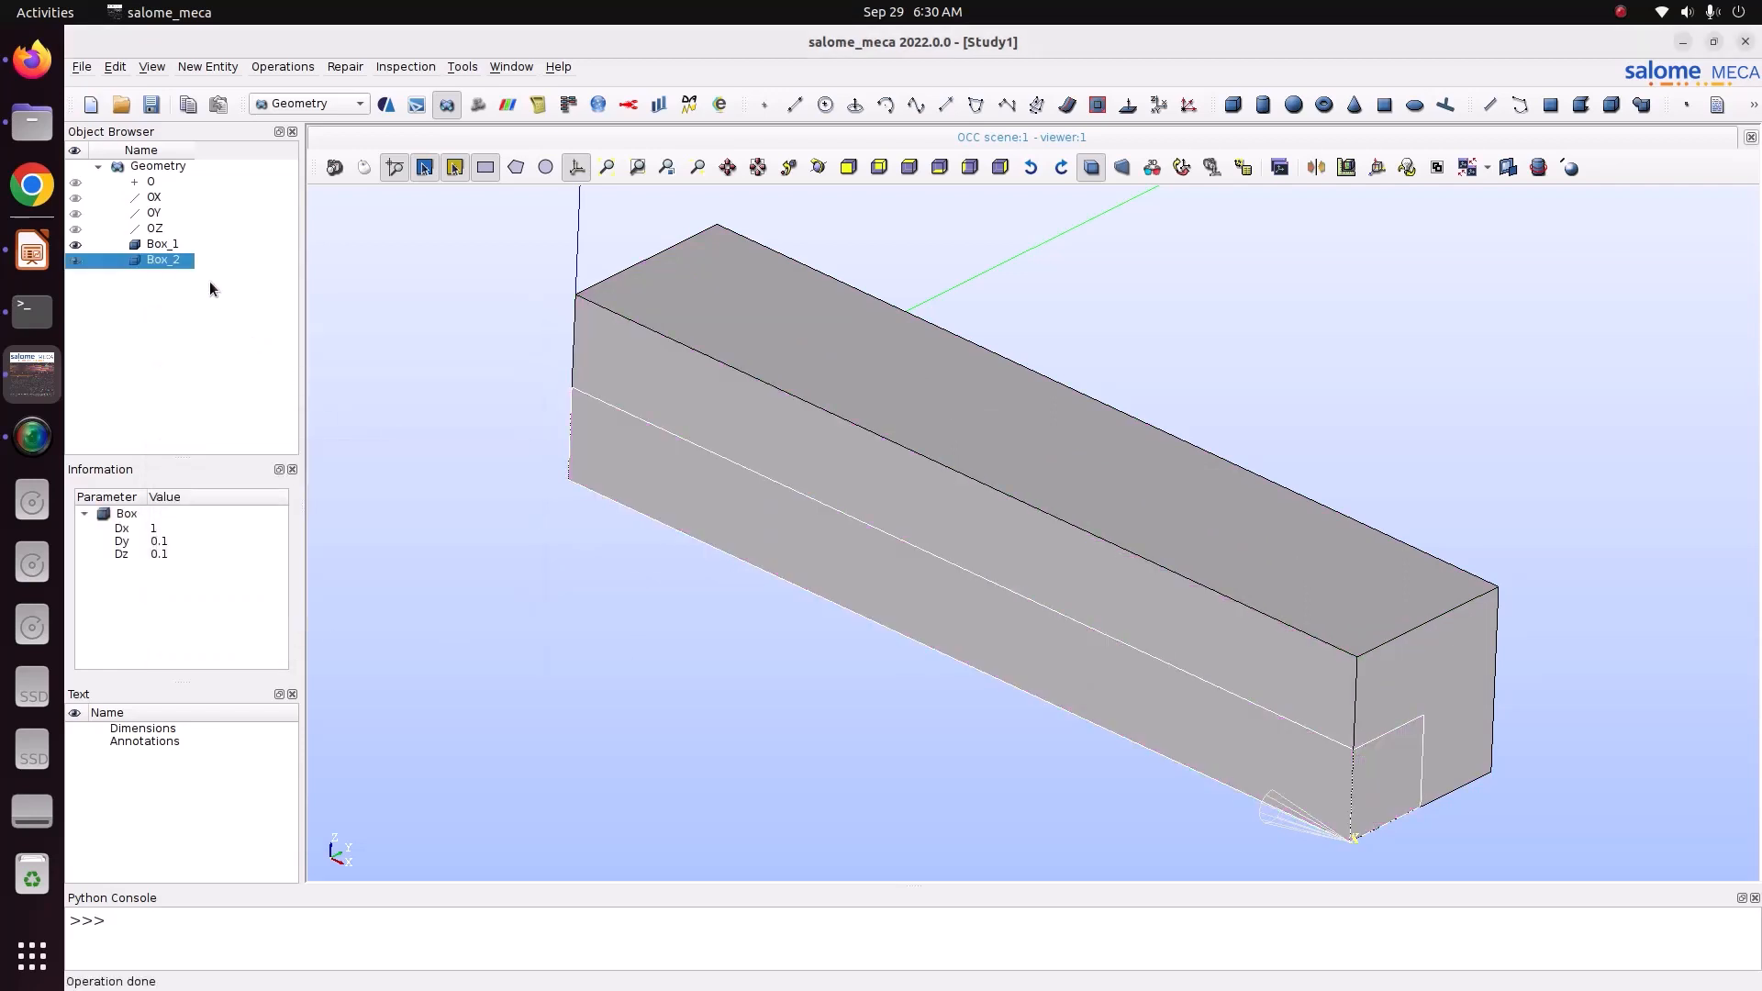
Step: Set up a translation of Box_2 with offsets Dx 1, Dy 0.05 and Dz 0.05
click(167, 246)
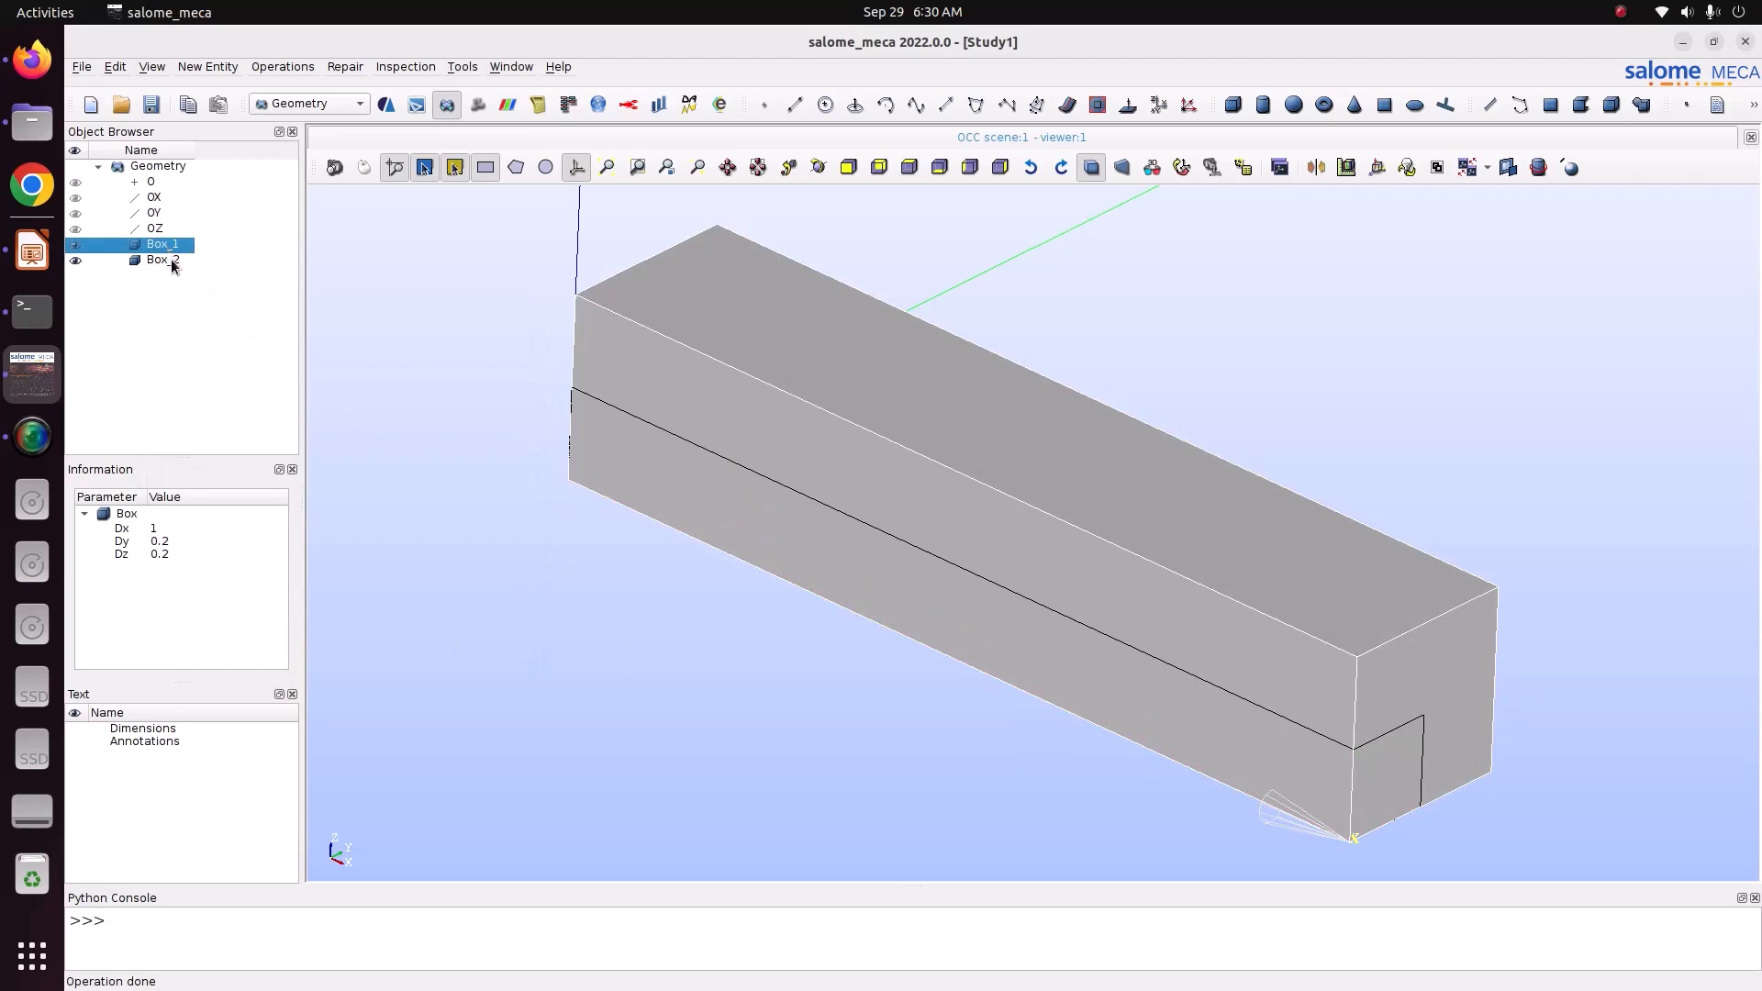
click(170, 260)
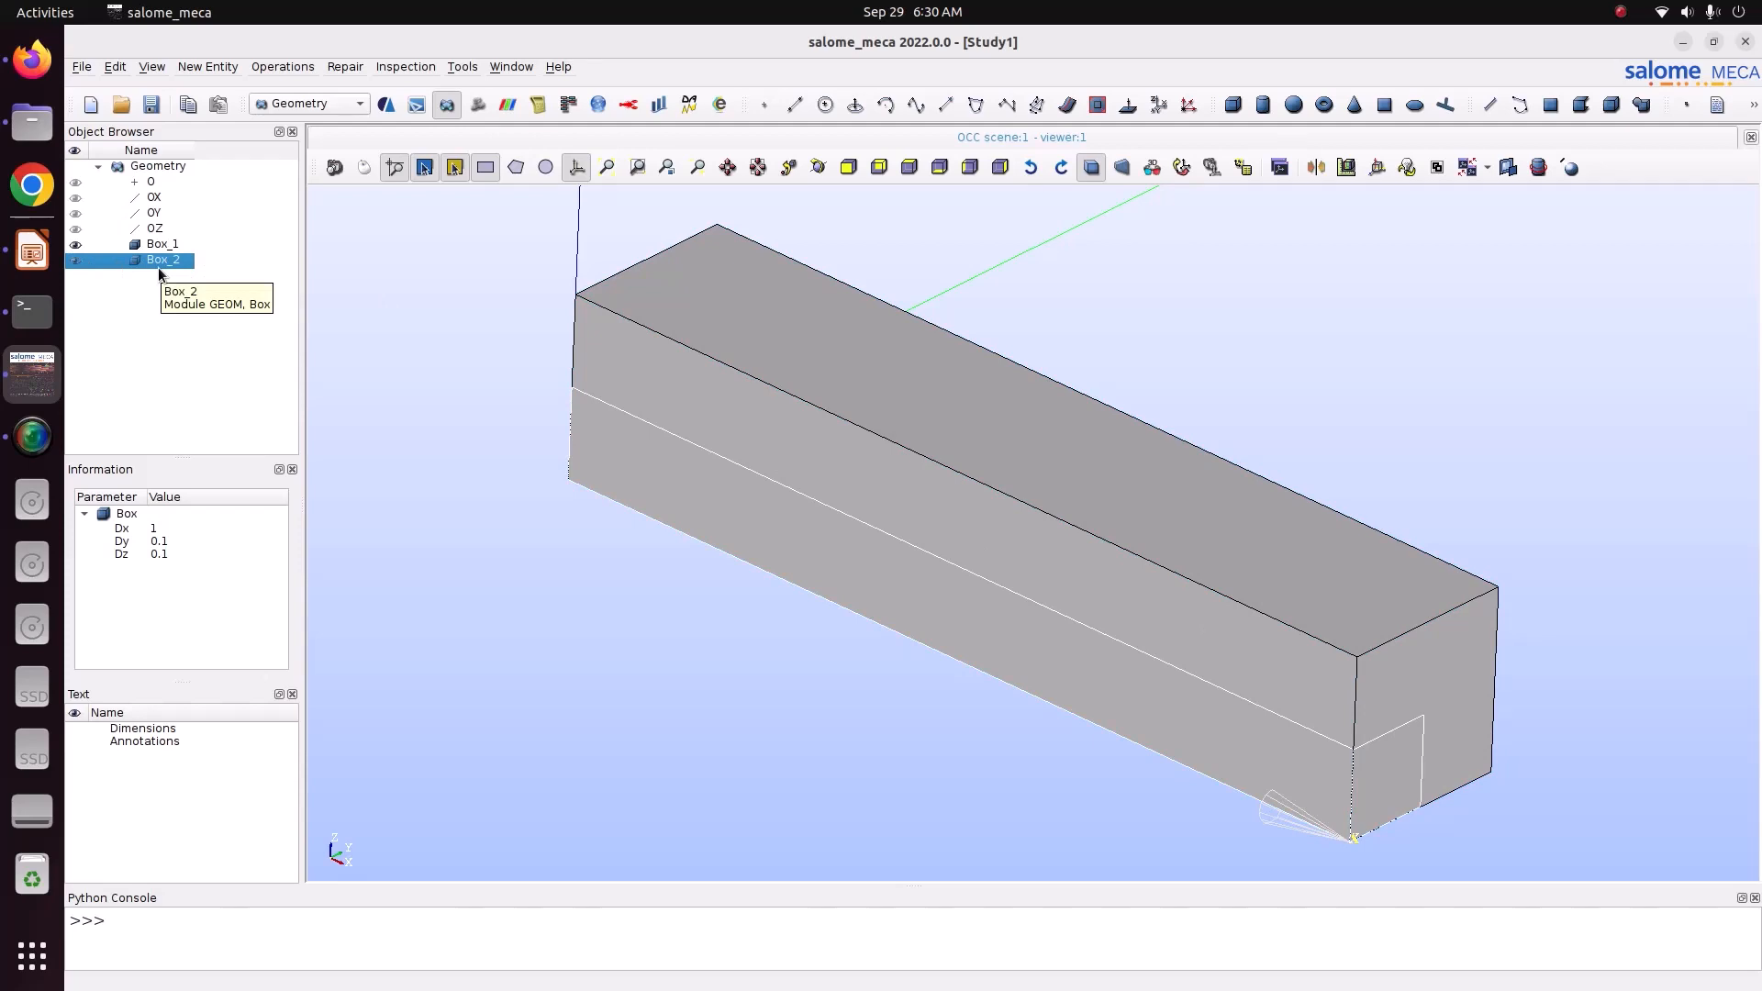
click(284, 69)
mouse_move(294, 108)
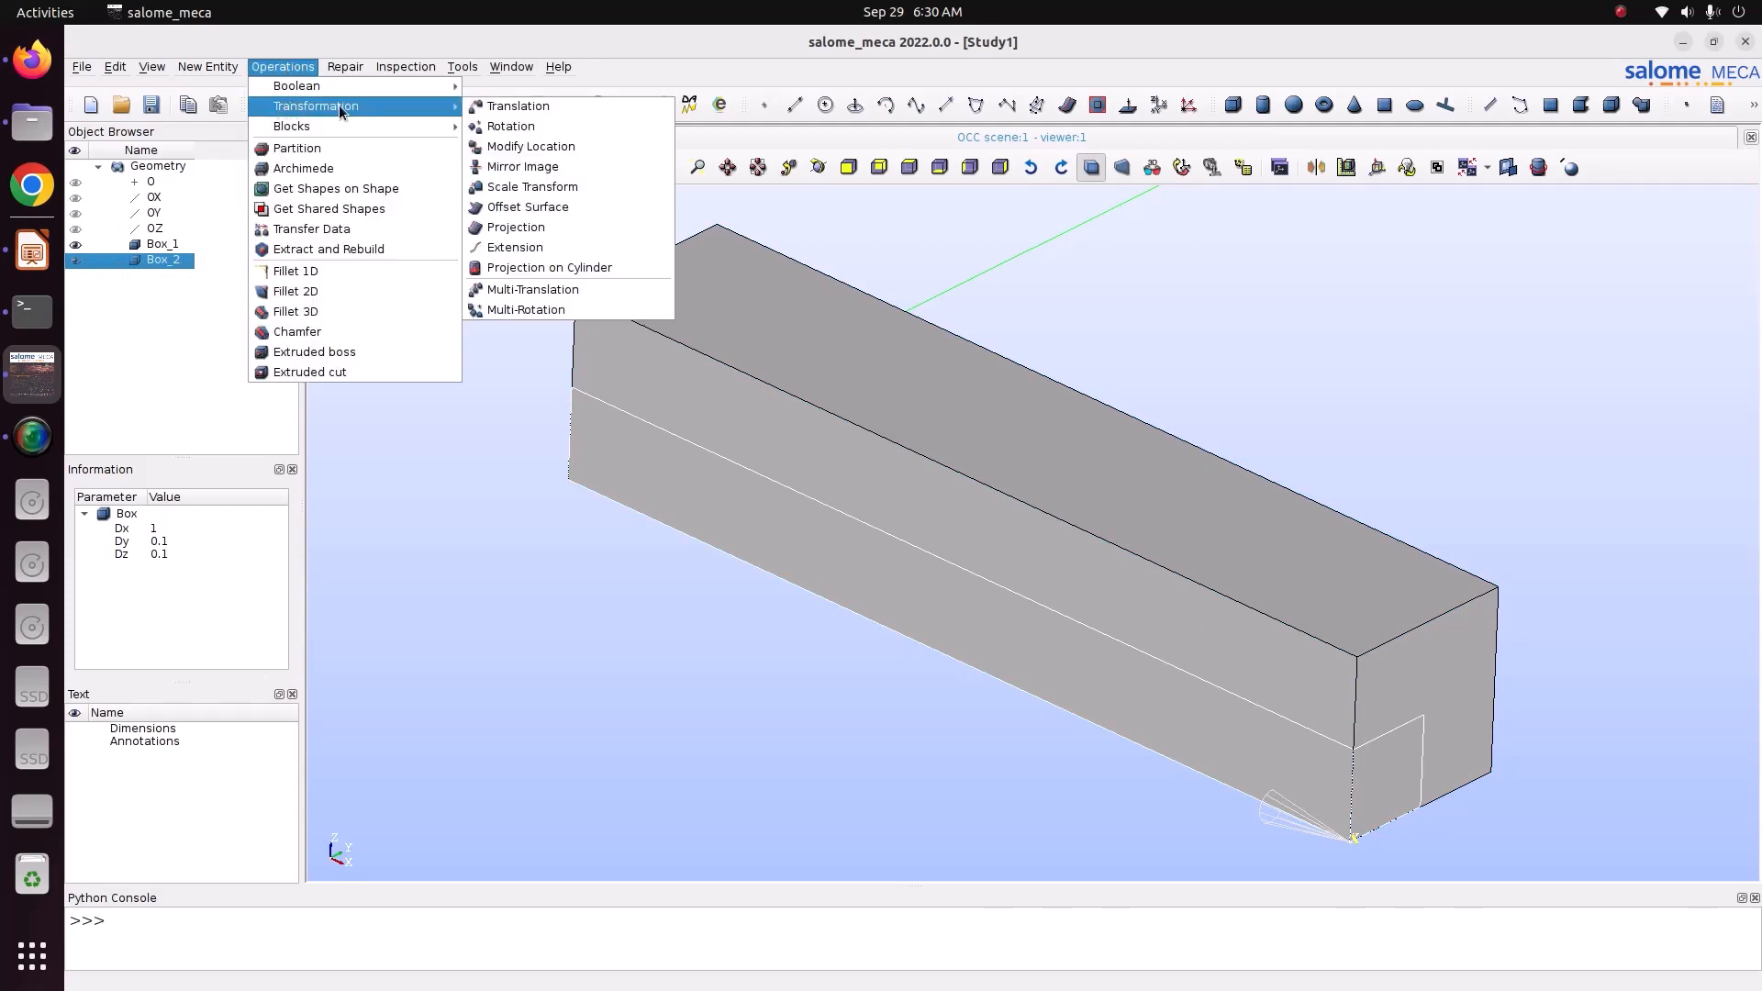
click(503, 107)
drag(883, 190, 449, 164)
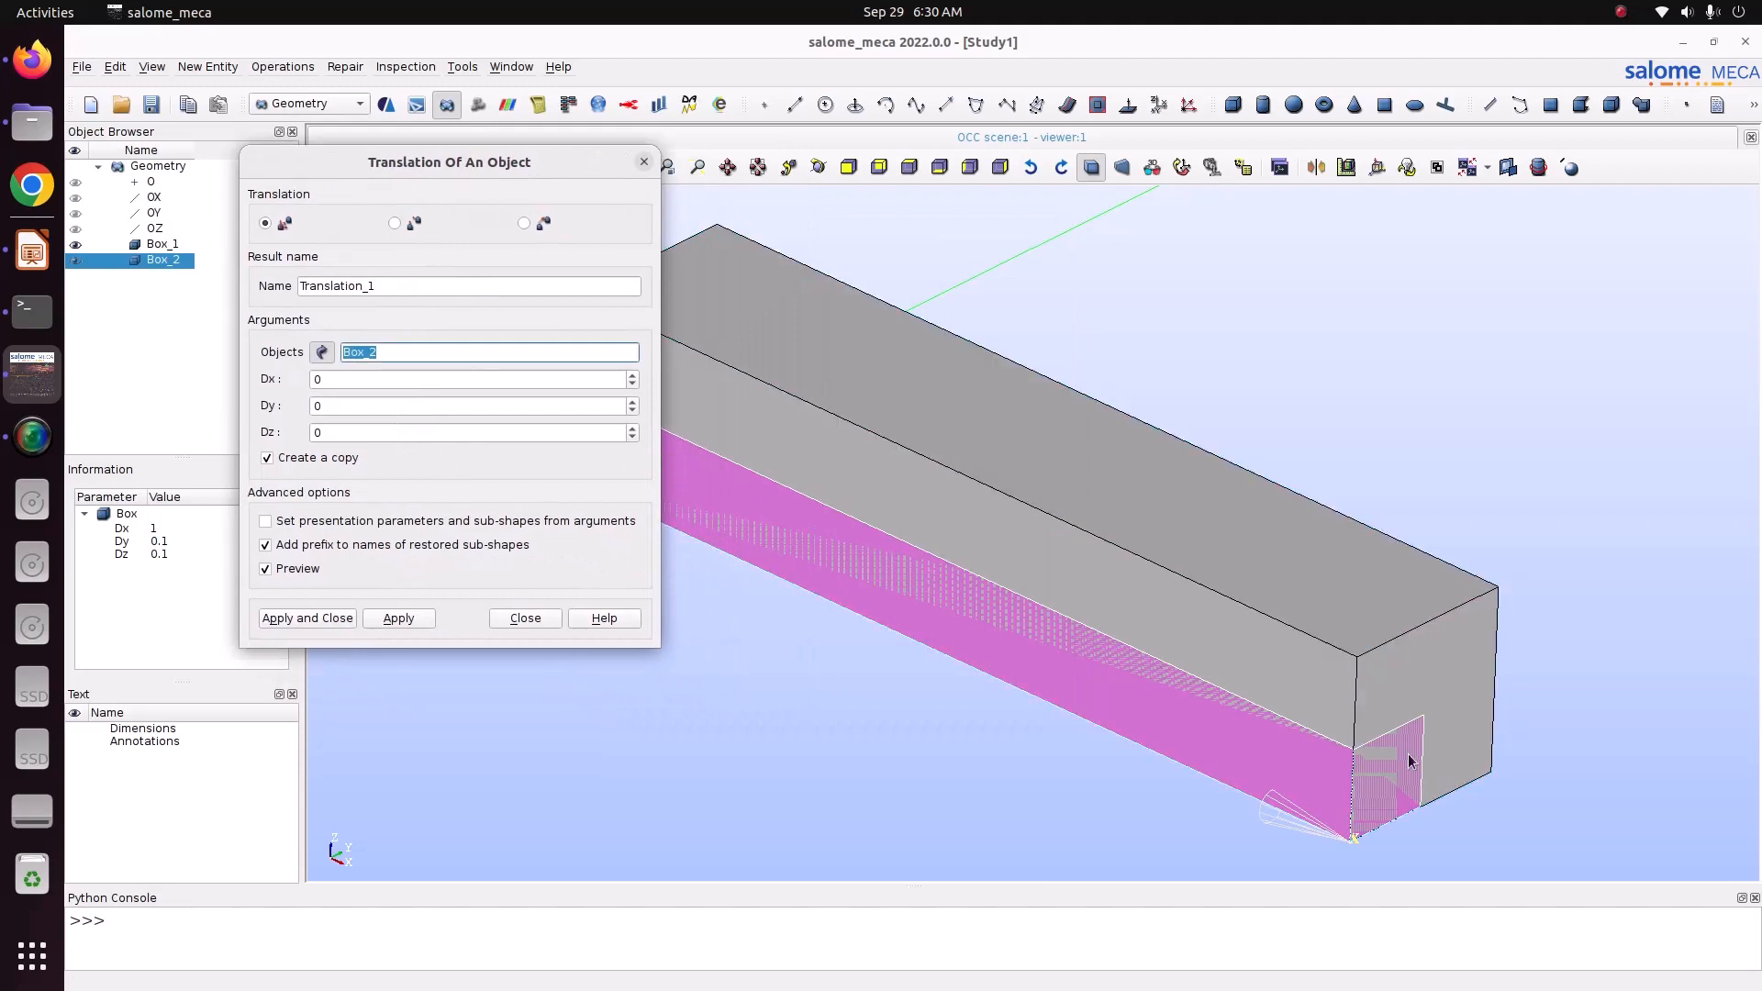
double_click(409, 380)
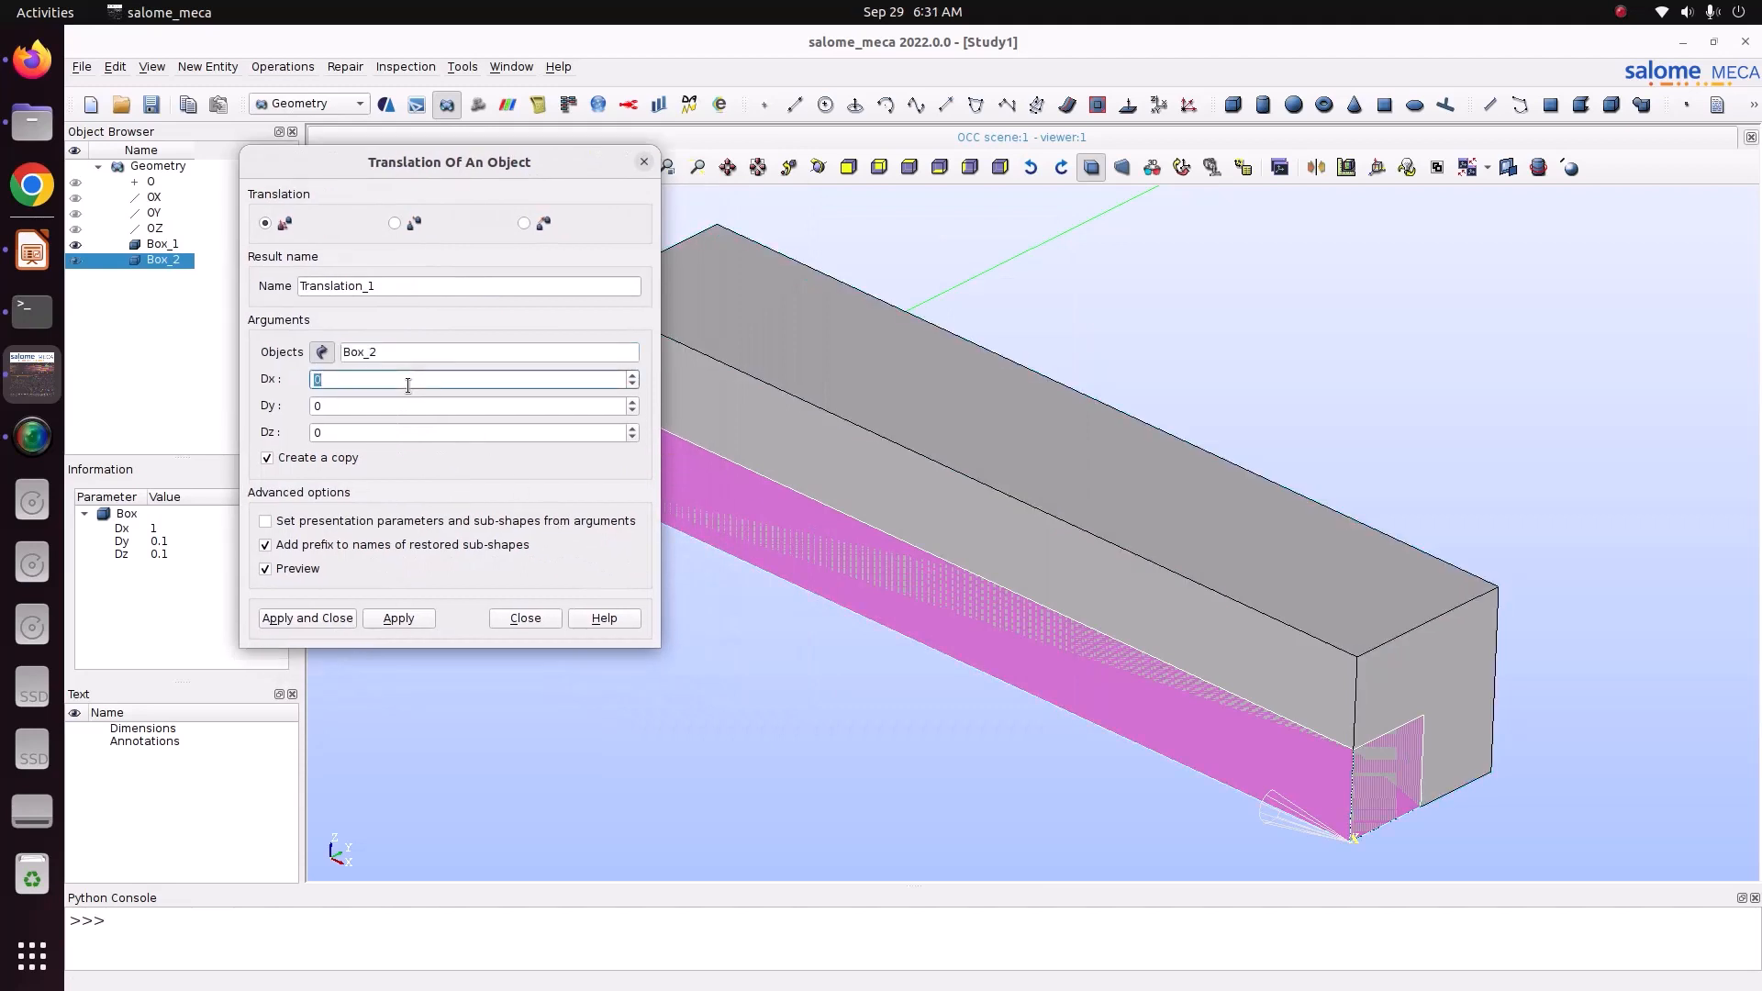
text(1)
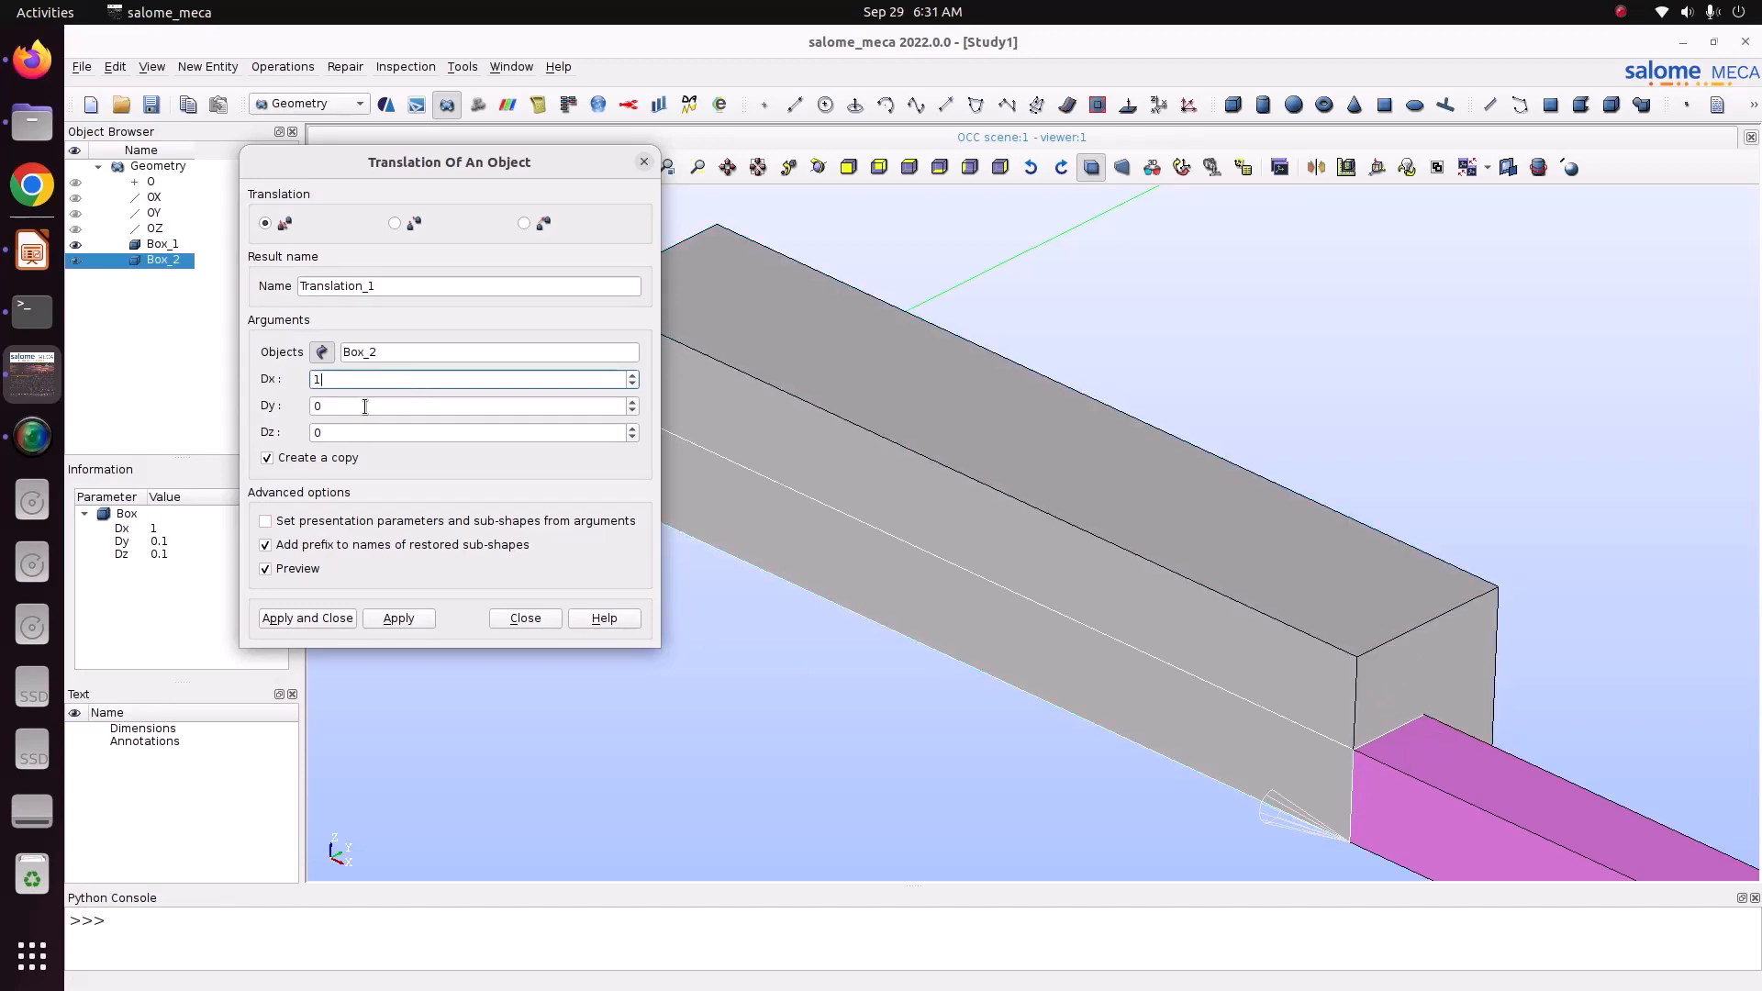
key(Tab)
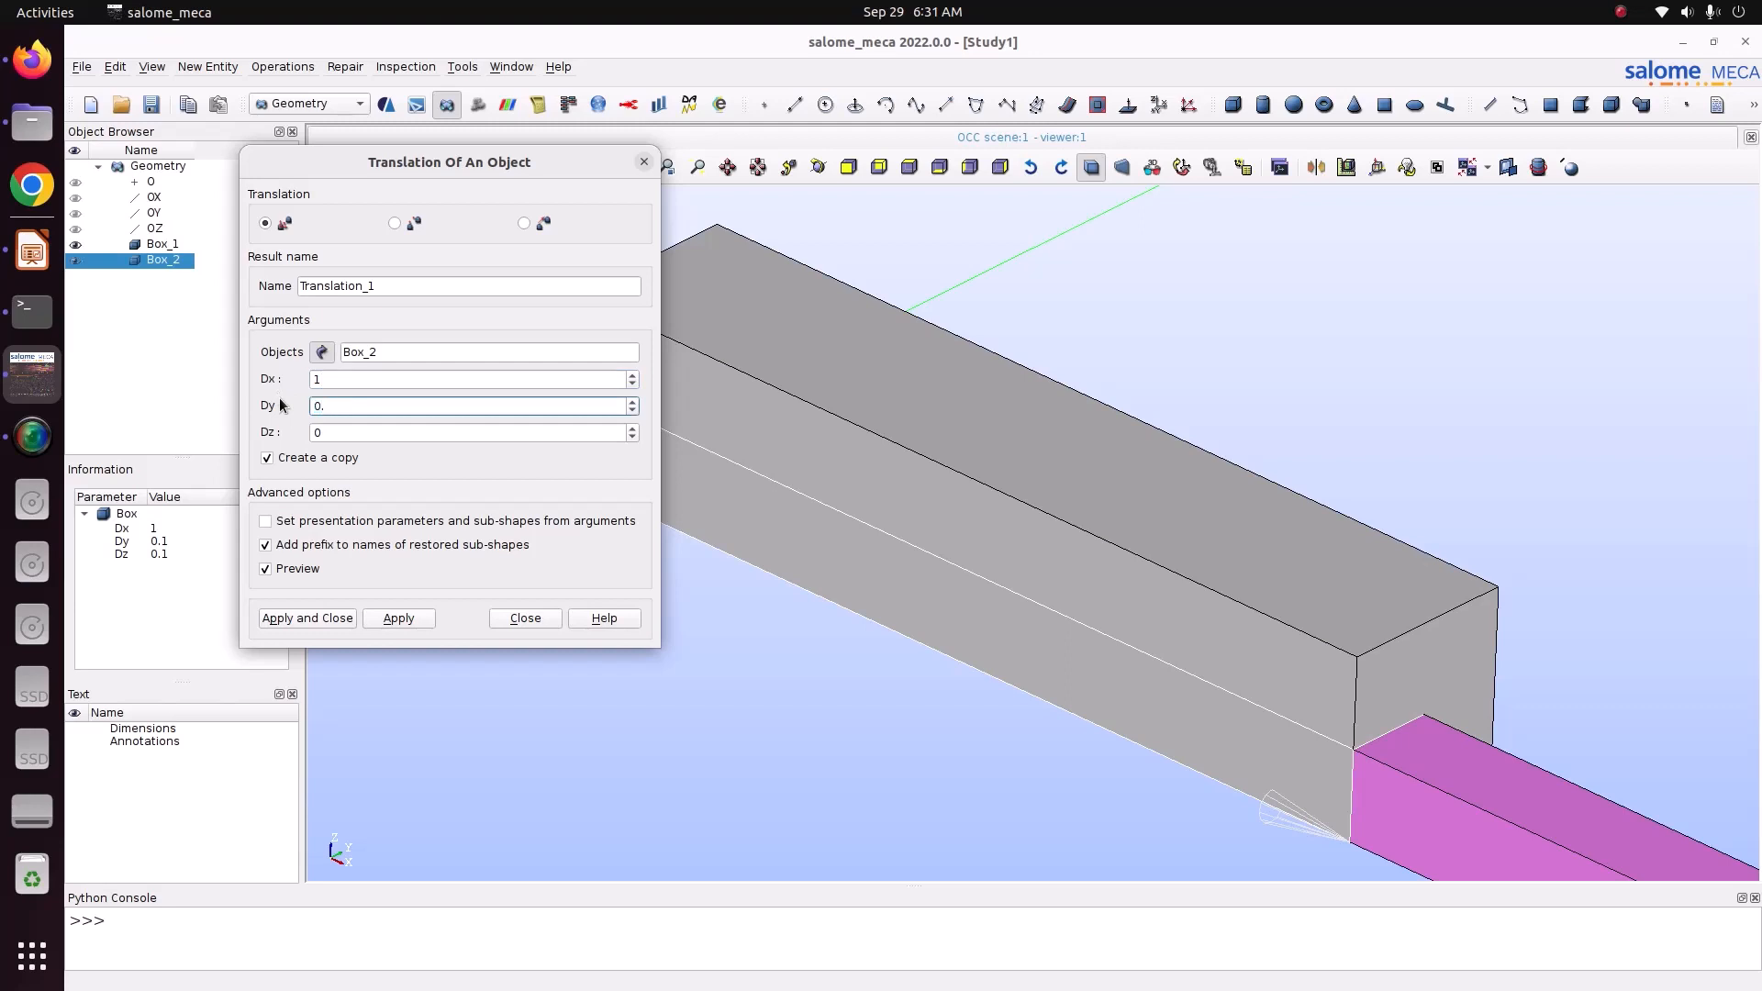
text(0.05)
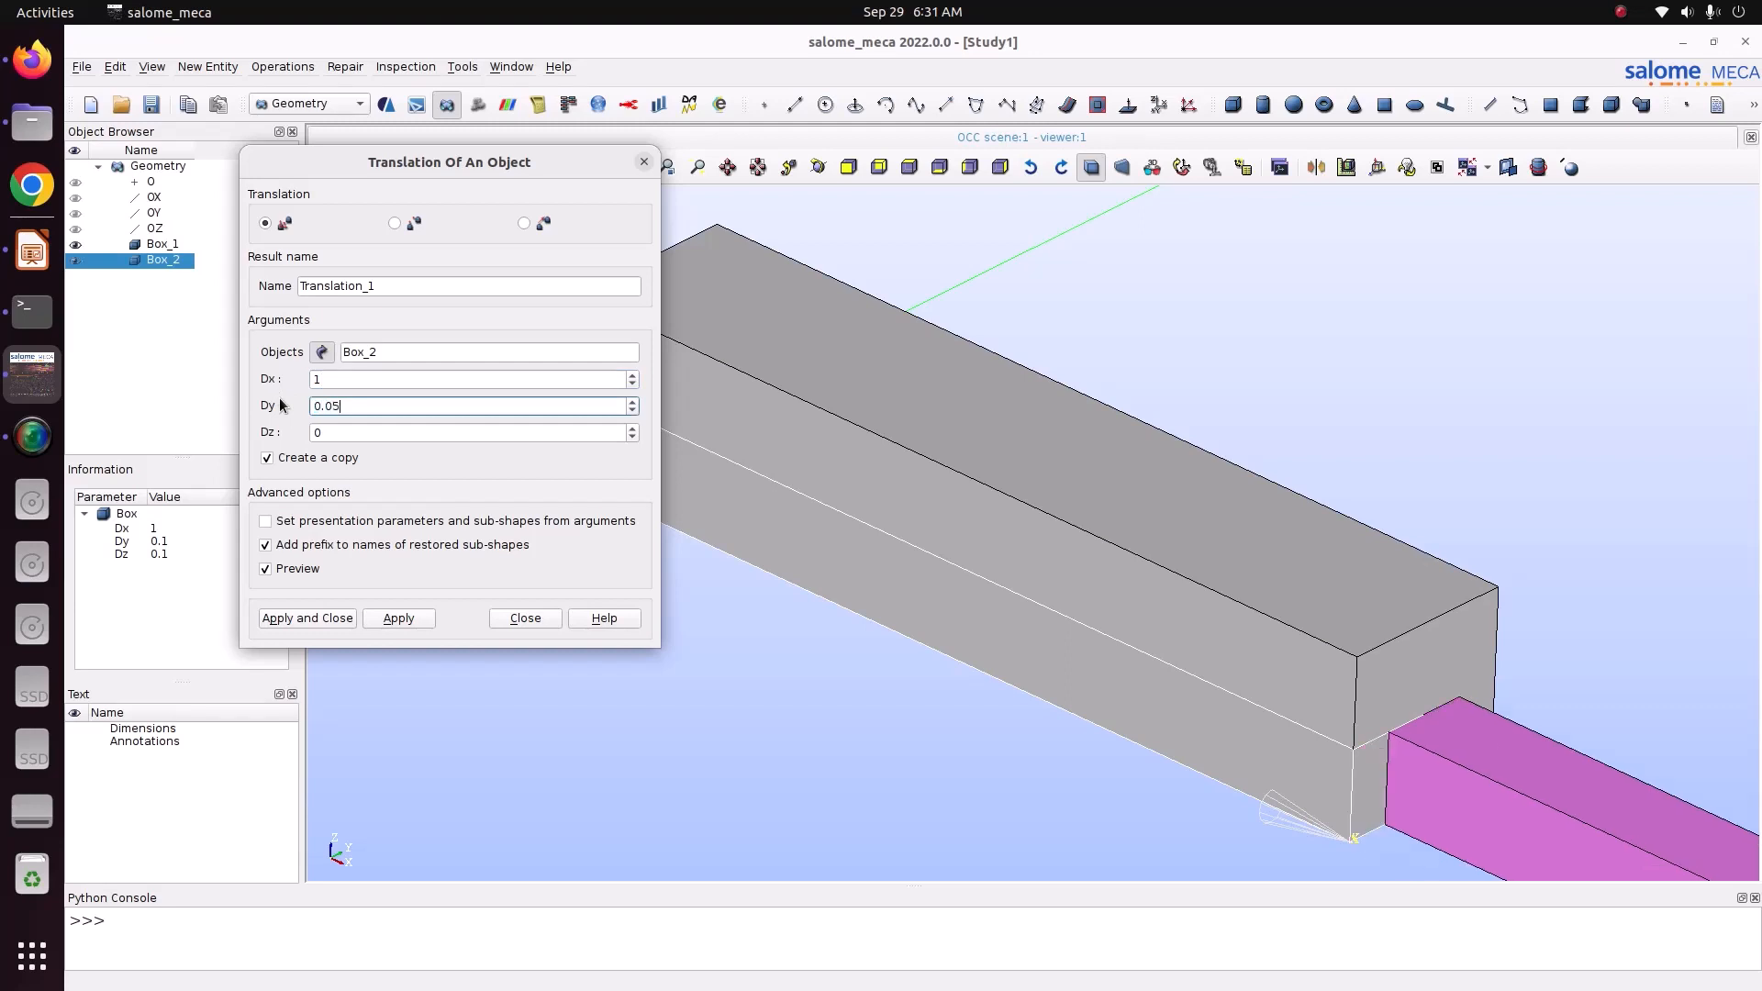
click(328, 428)
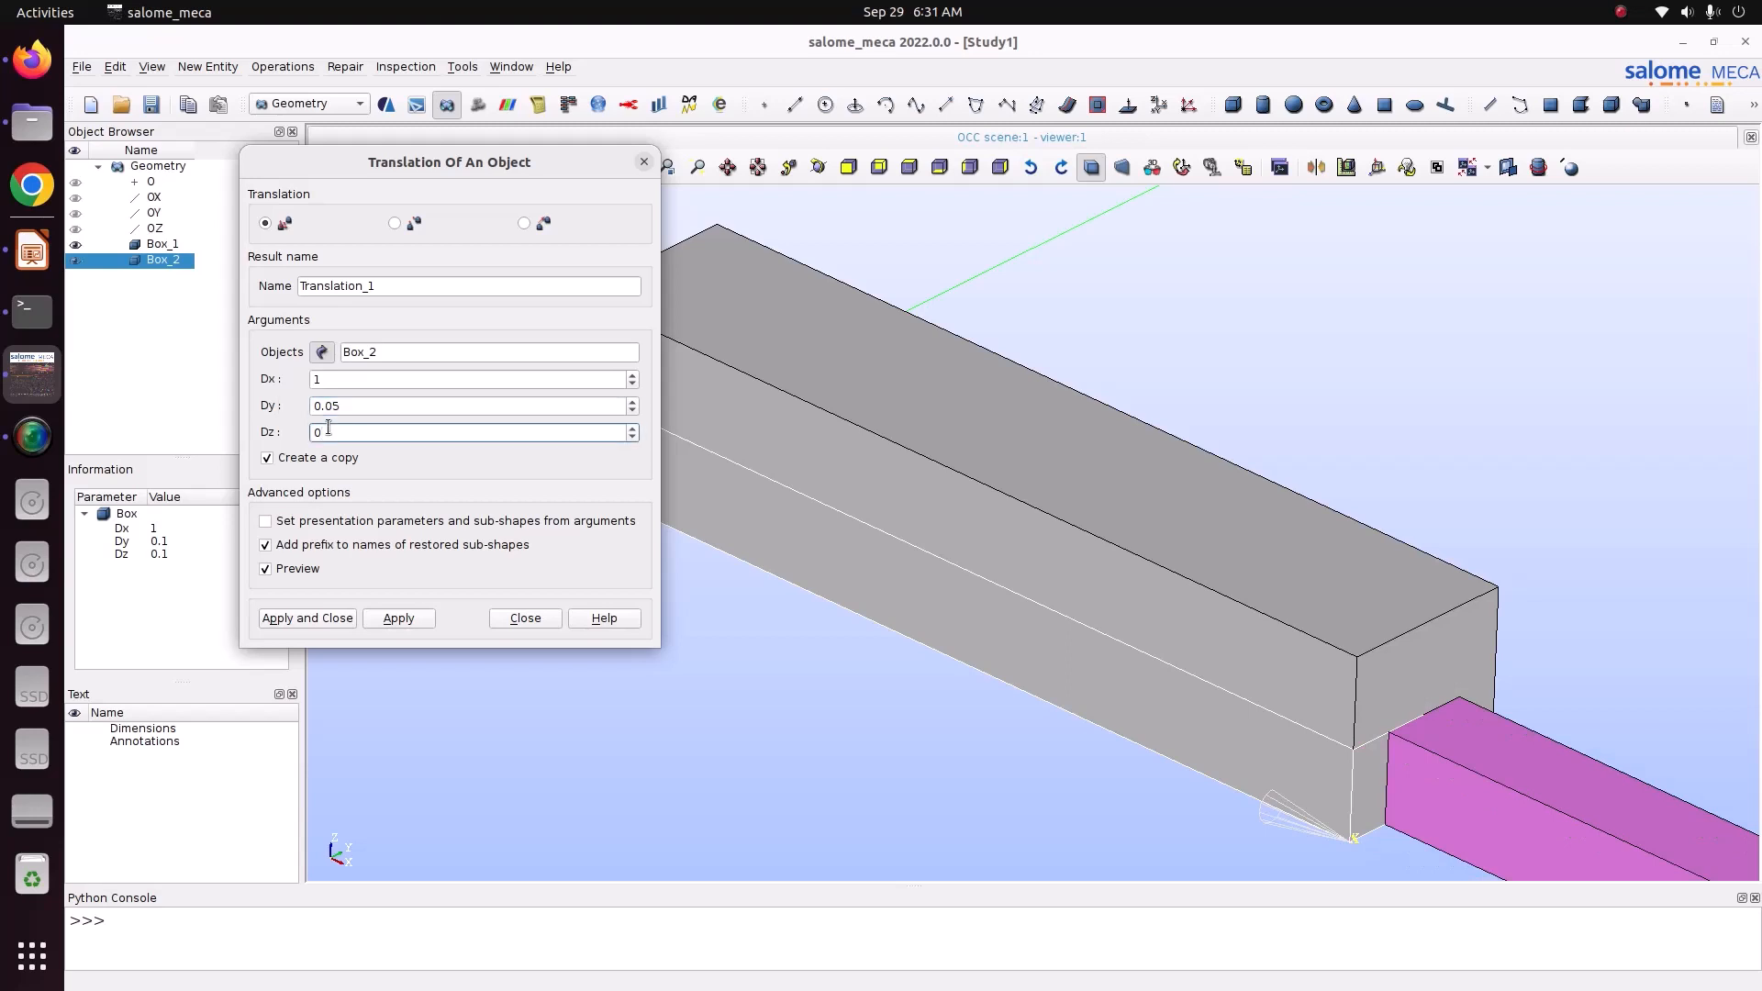
text(0.05)
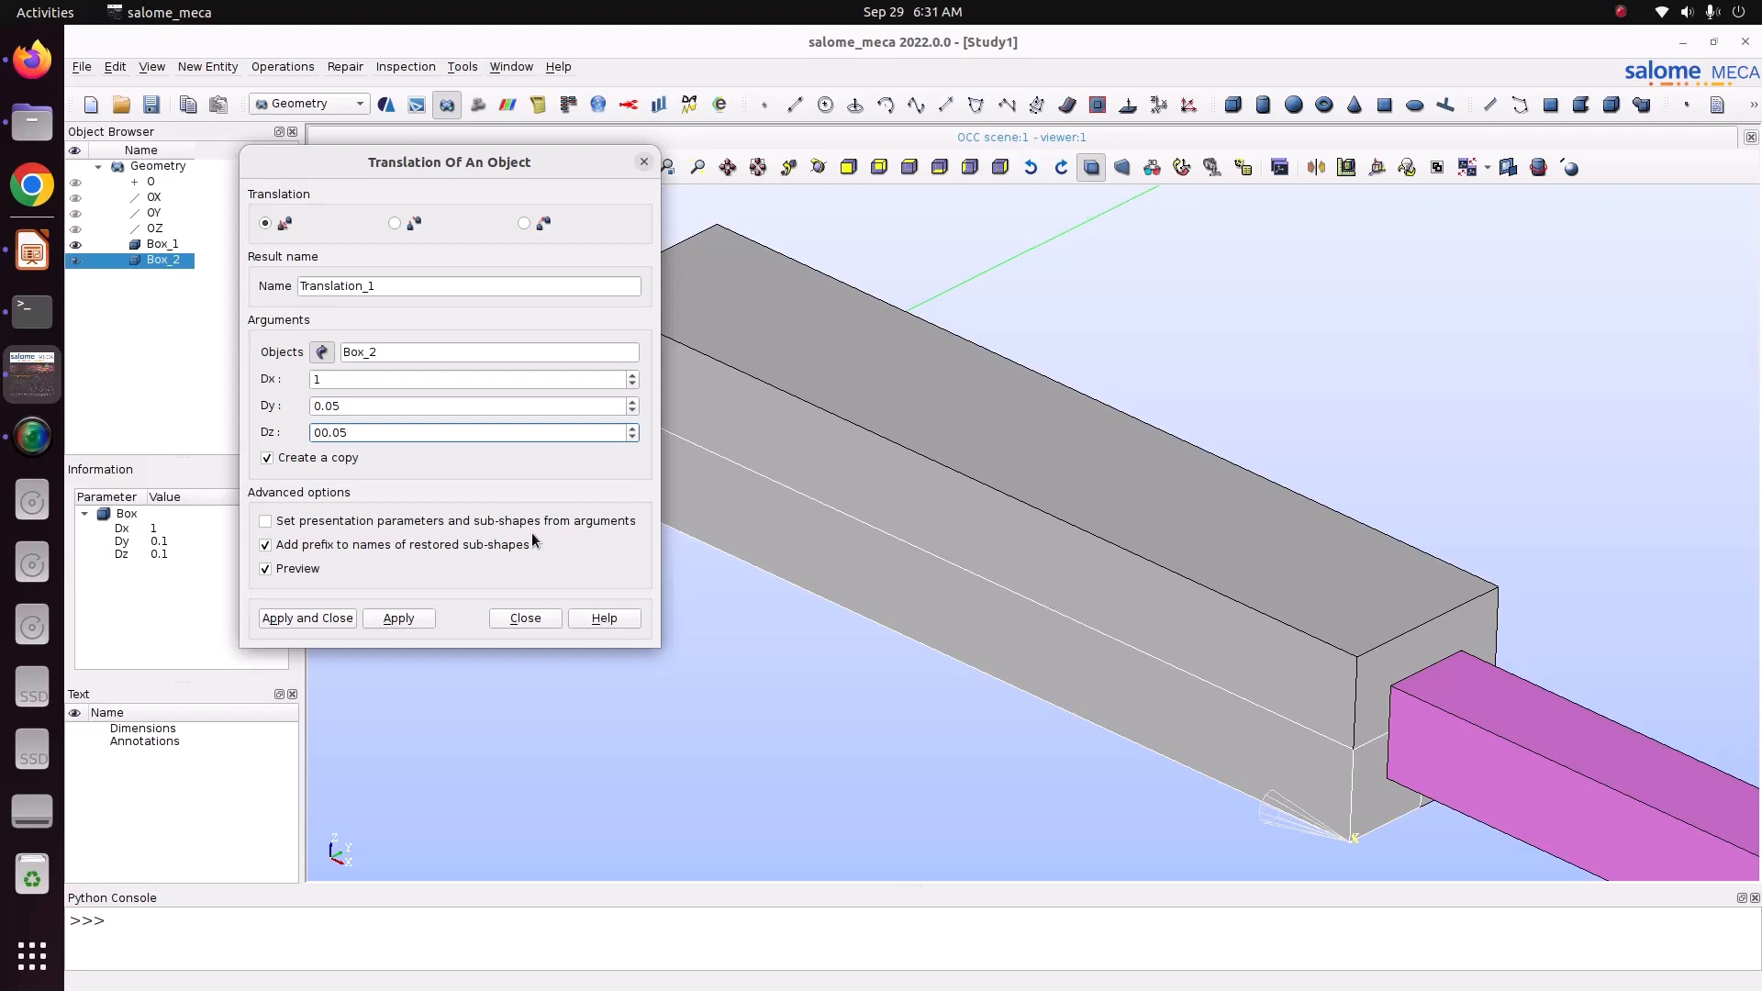
Step: Check the previewed position from another angle, disable copy creation and apply the translation to Box_2 itself
click(820, 167)
drag(1141, 517, 945, 408)
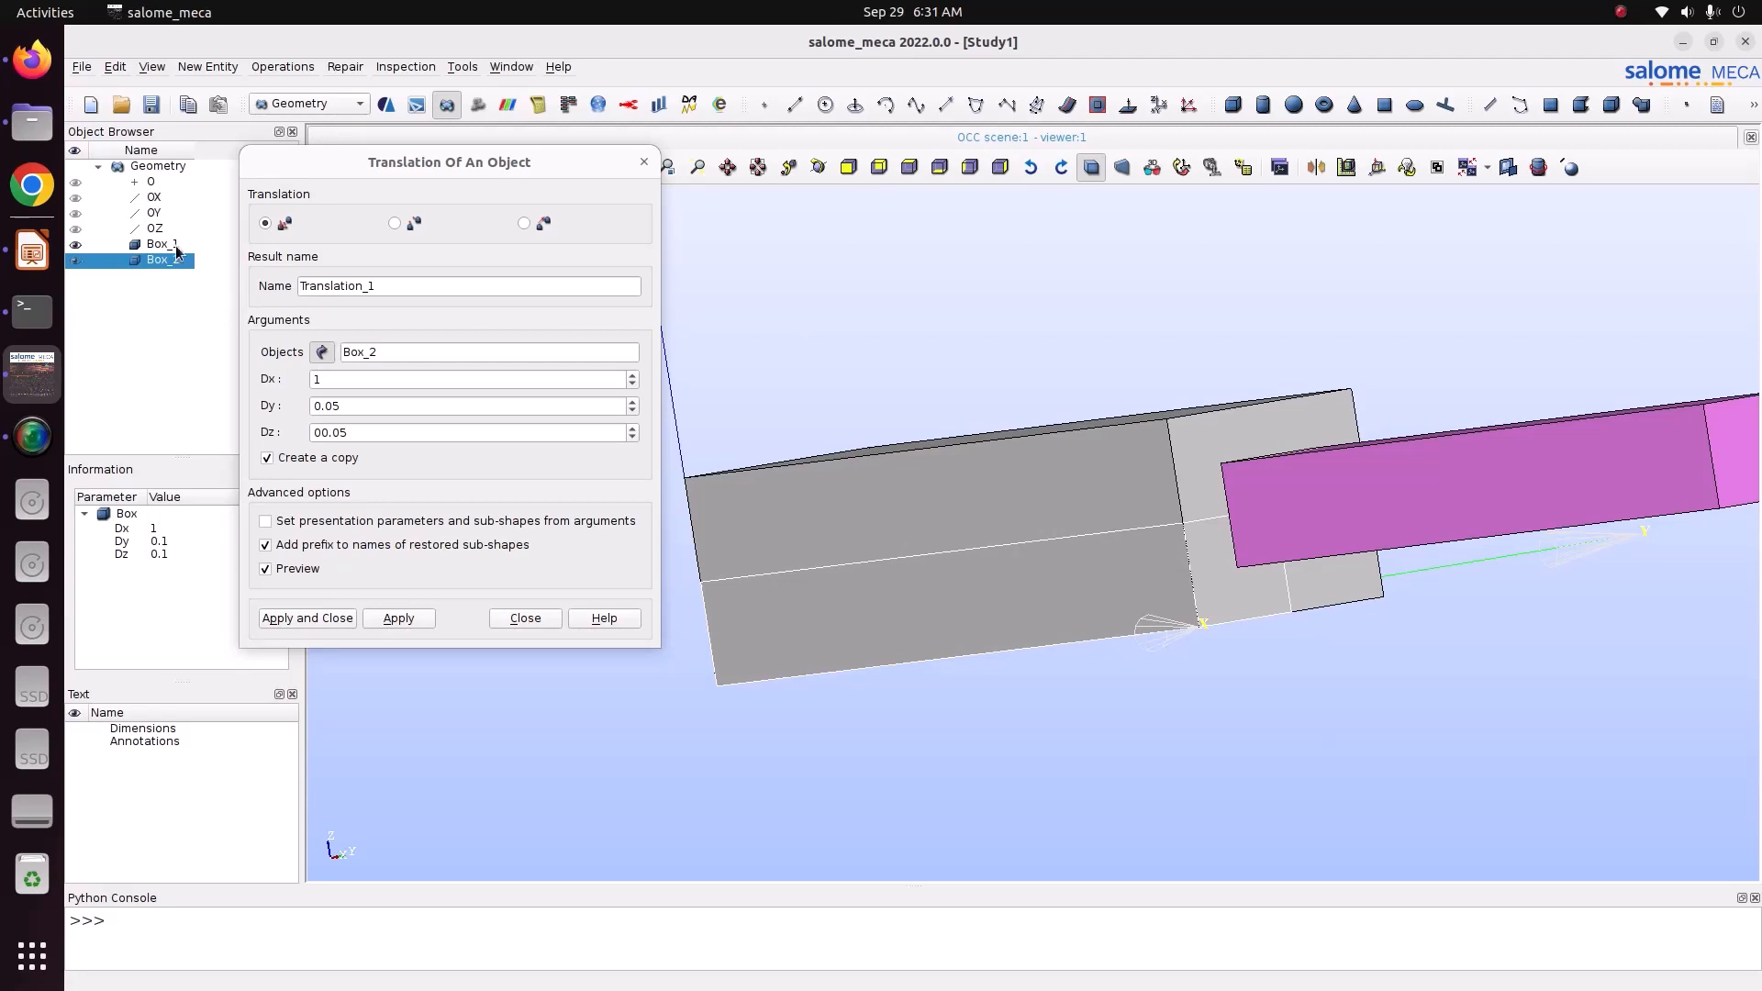
click(267, 458)
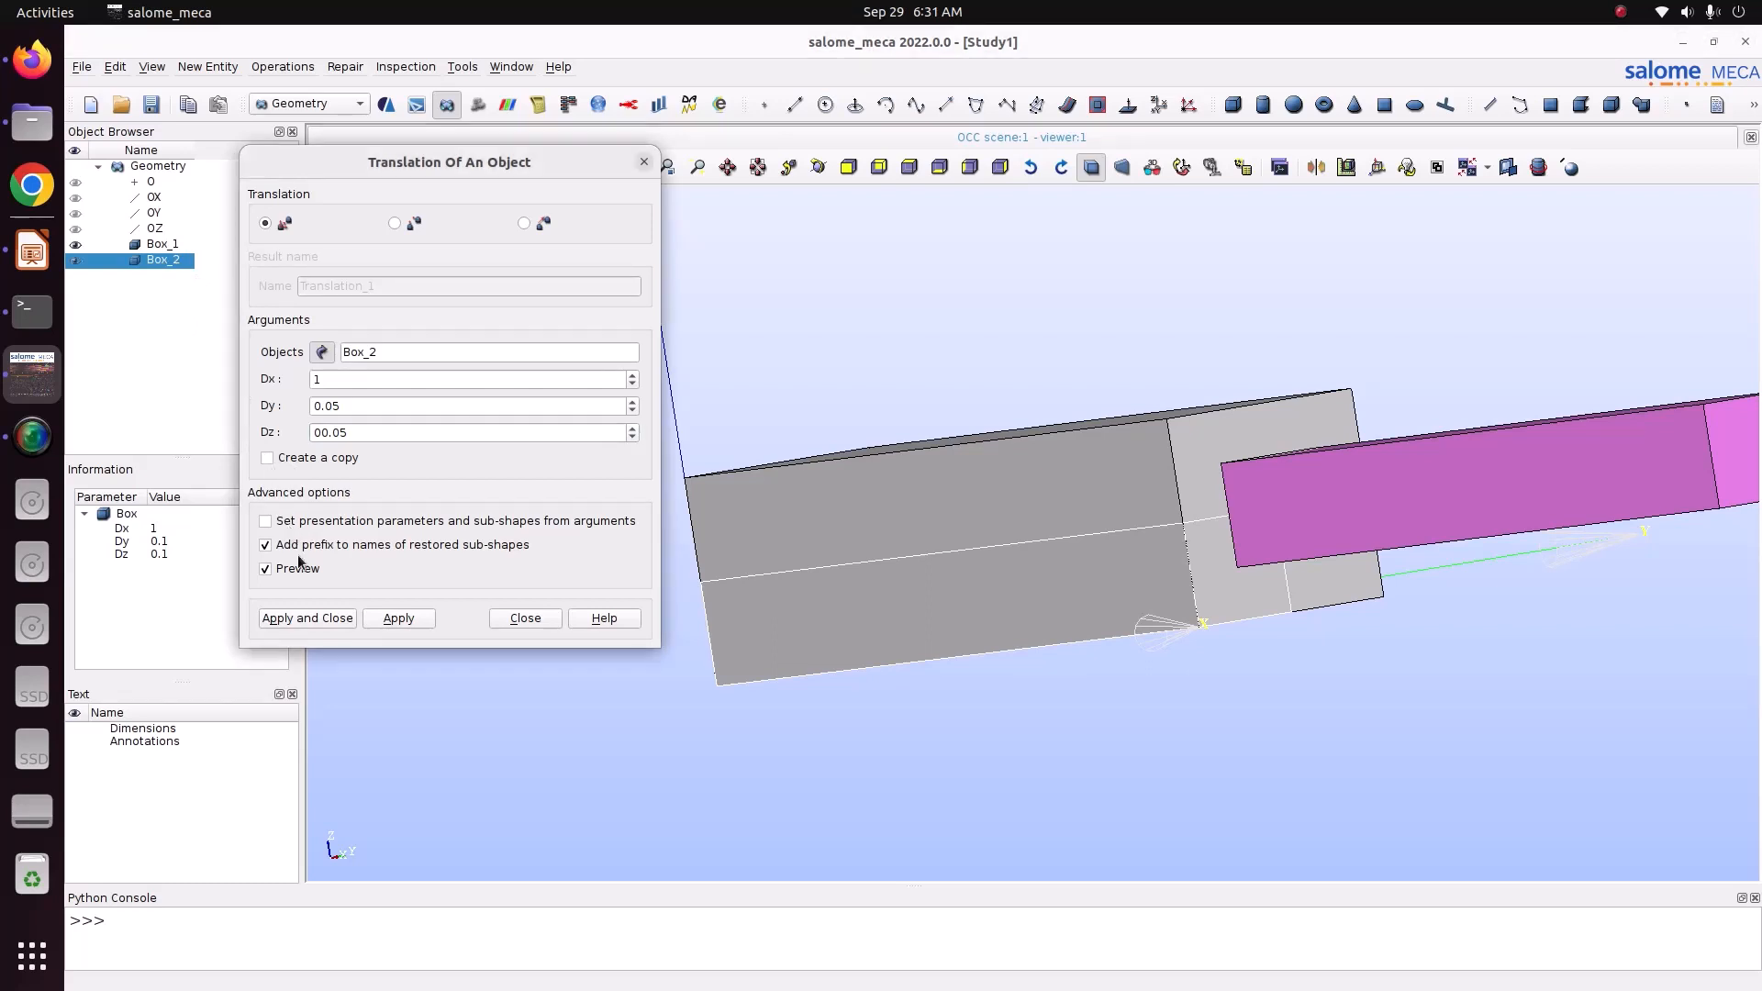
click(314, 616)
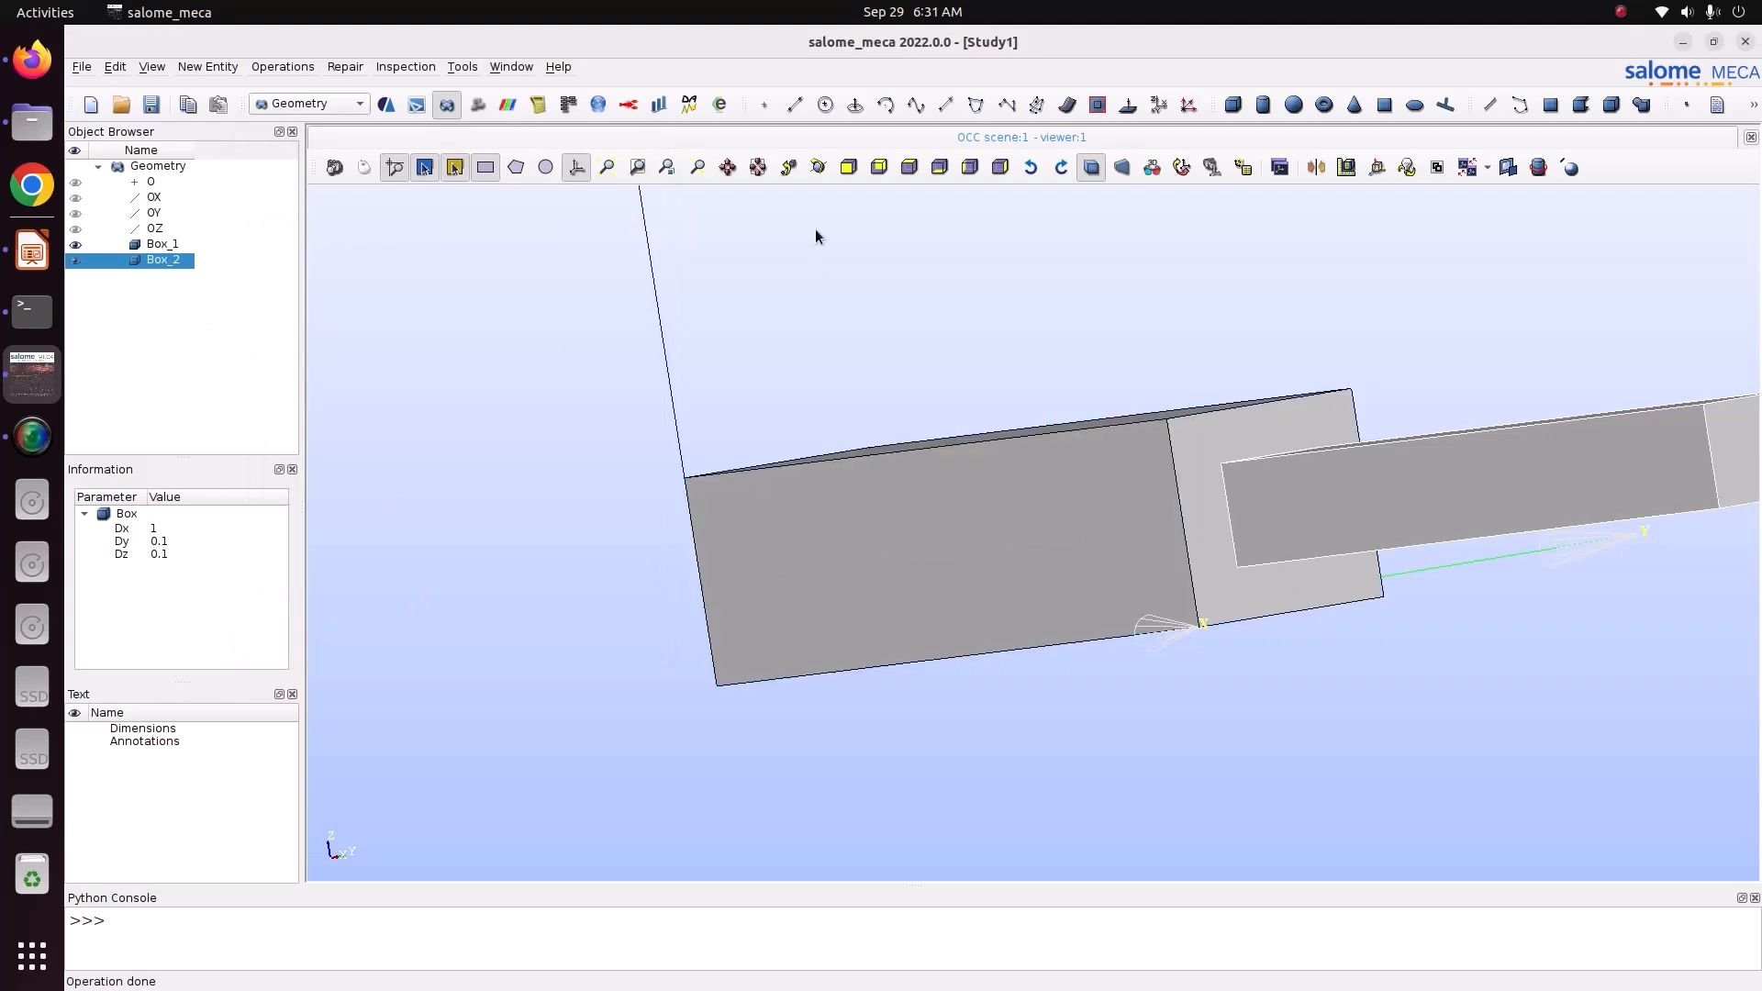
click(818, 166)
drag(840, 330, 941, 435)
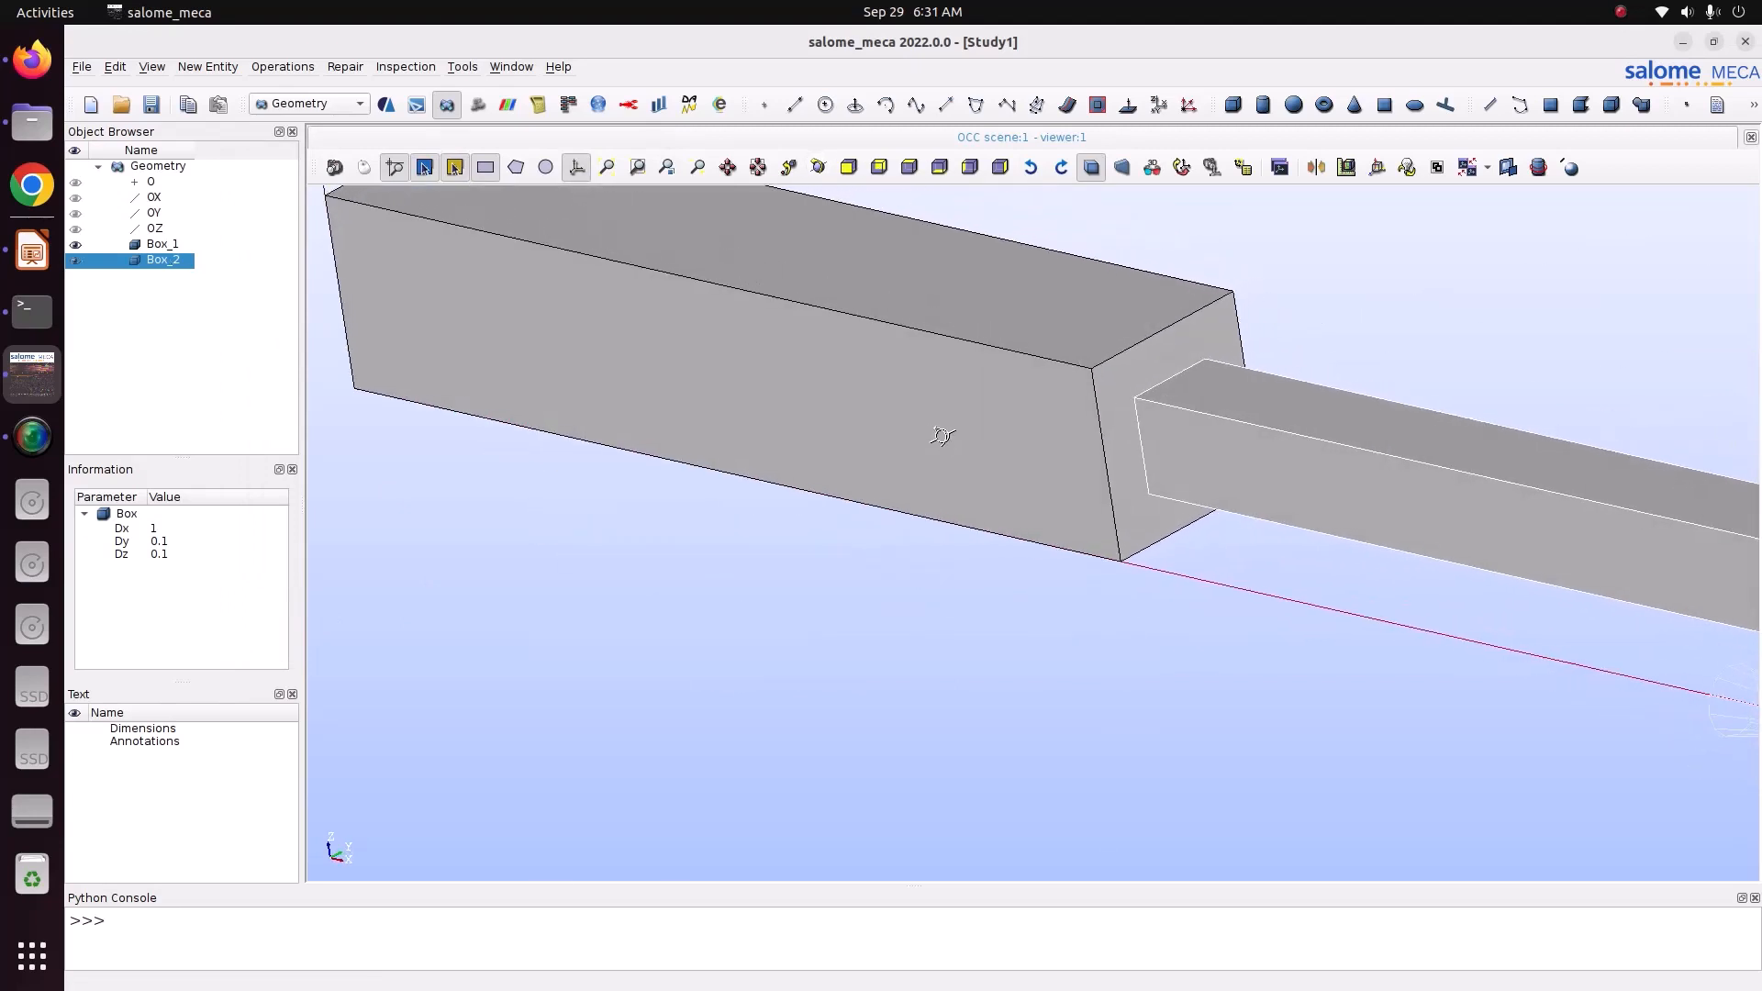
scroll(960, 747, down, 5)
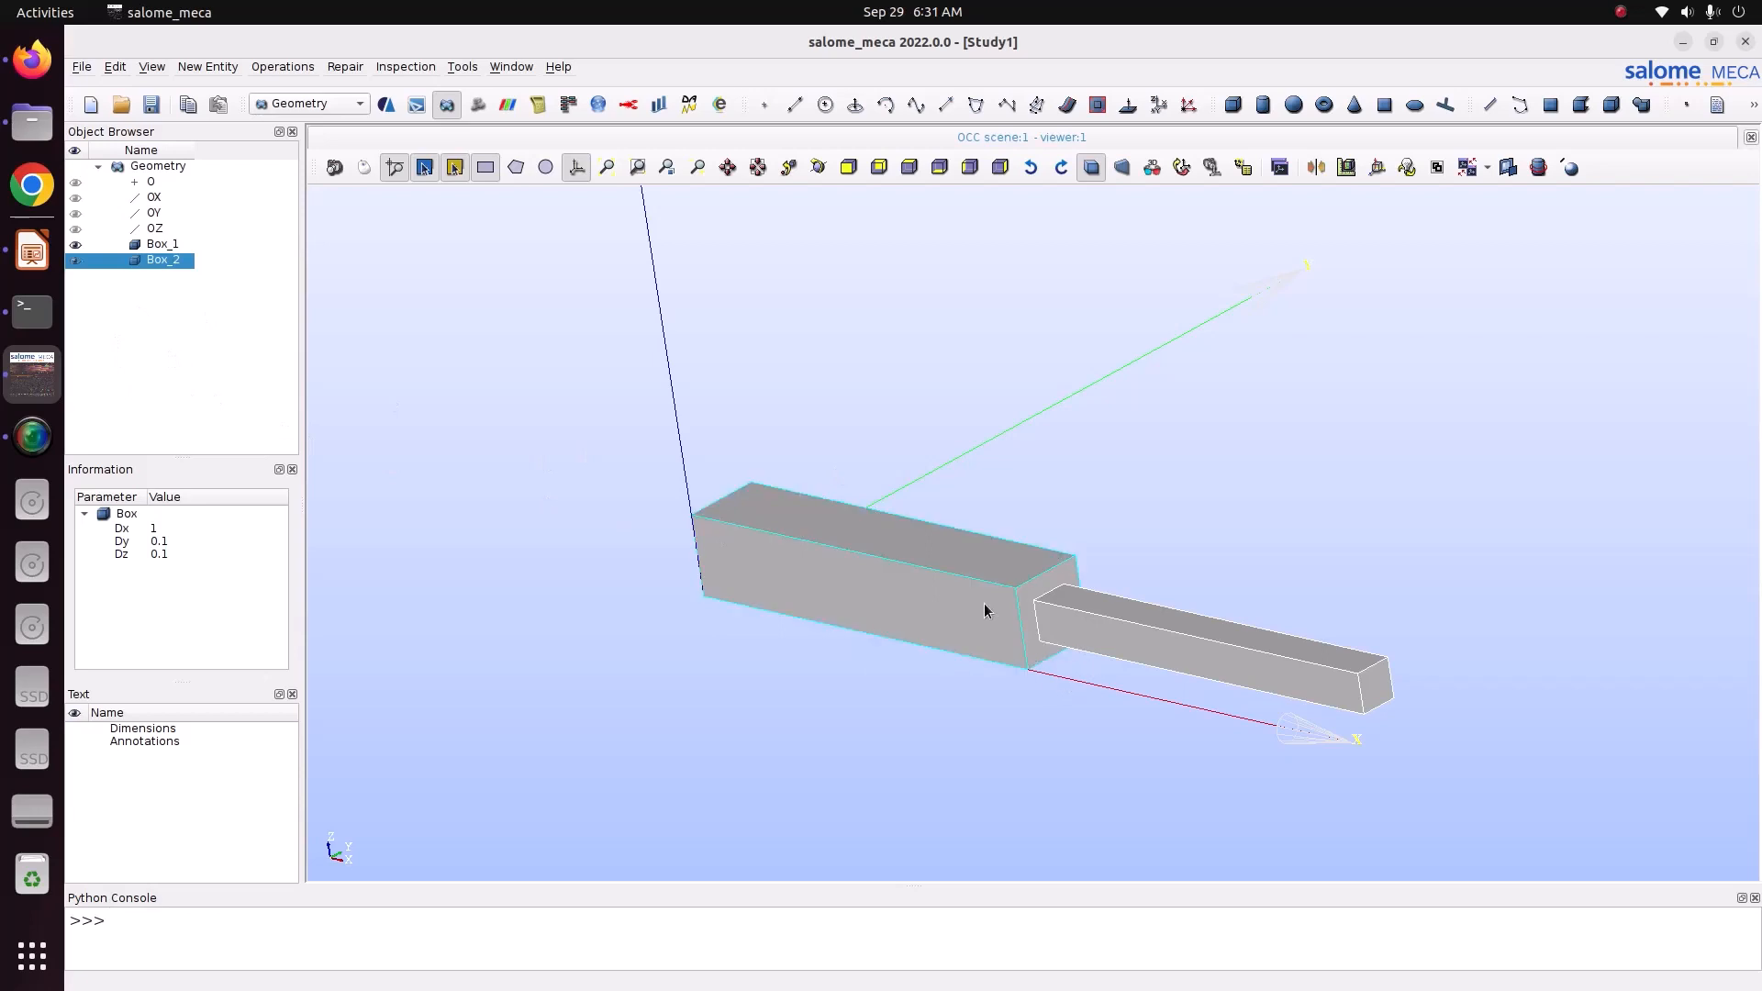
Step: Create a face group on Box_1 containing the end face that touches Box_2, keeping the name Group_1
right_click(145, 246)
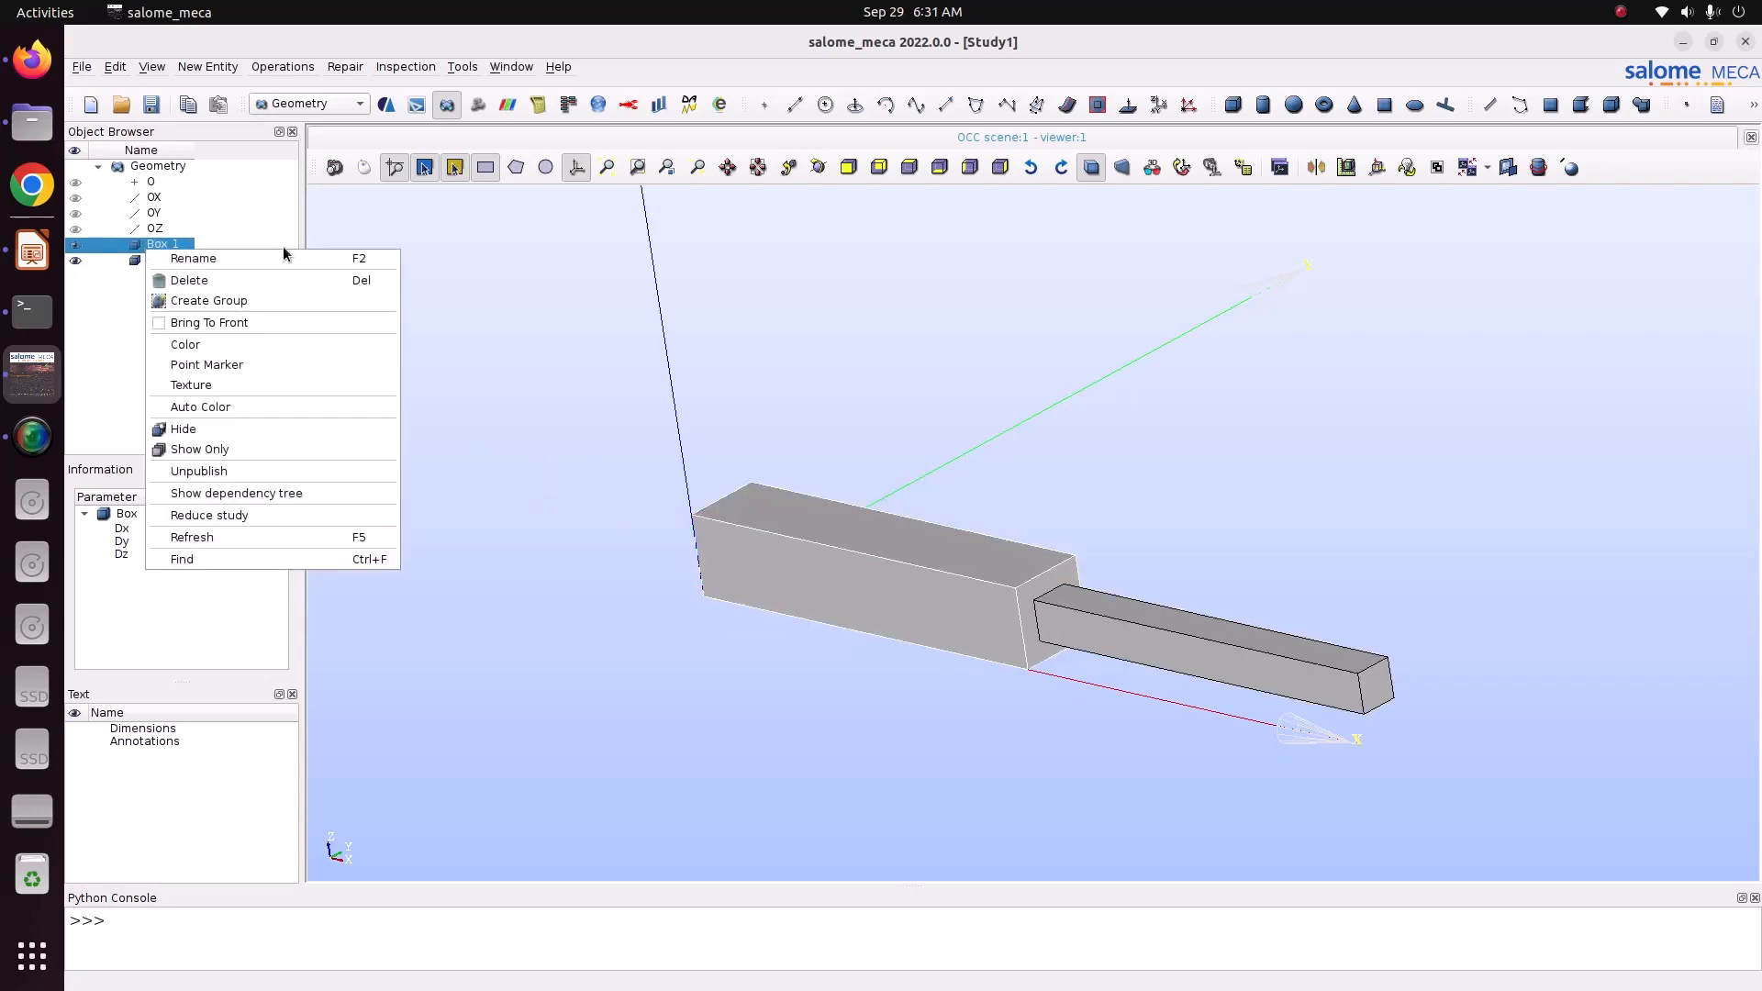
click(275, 299)
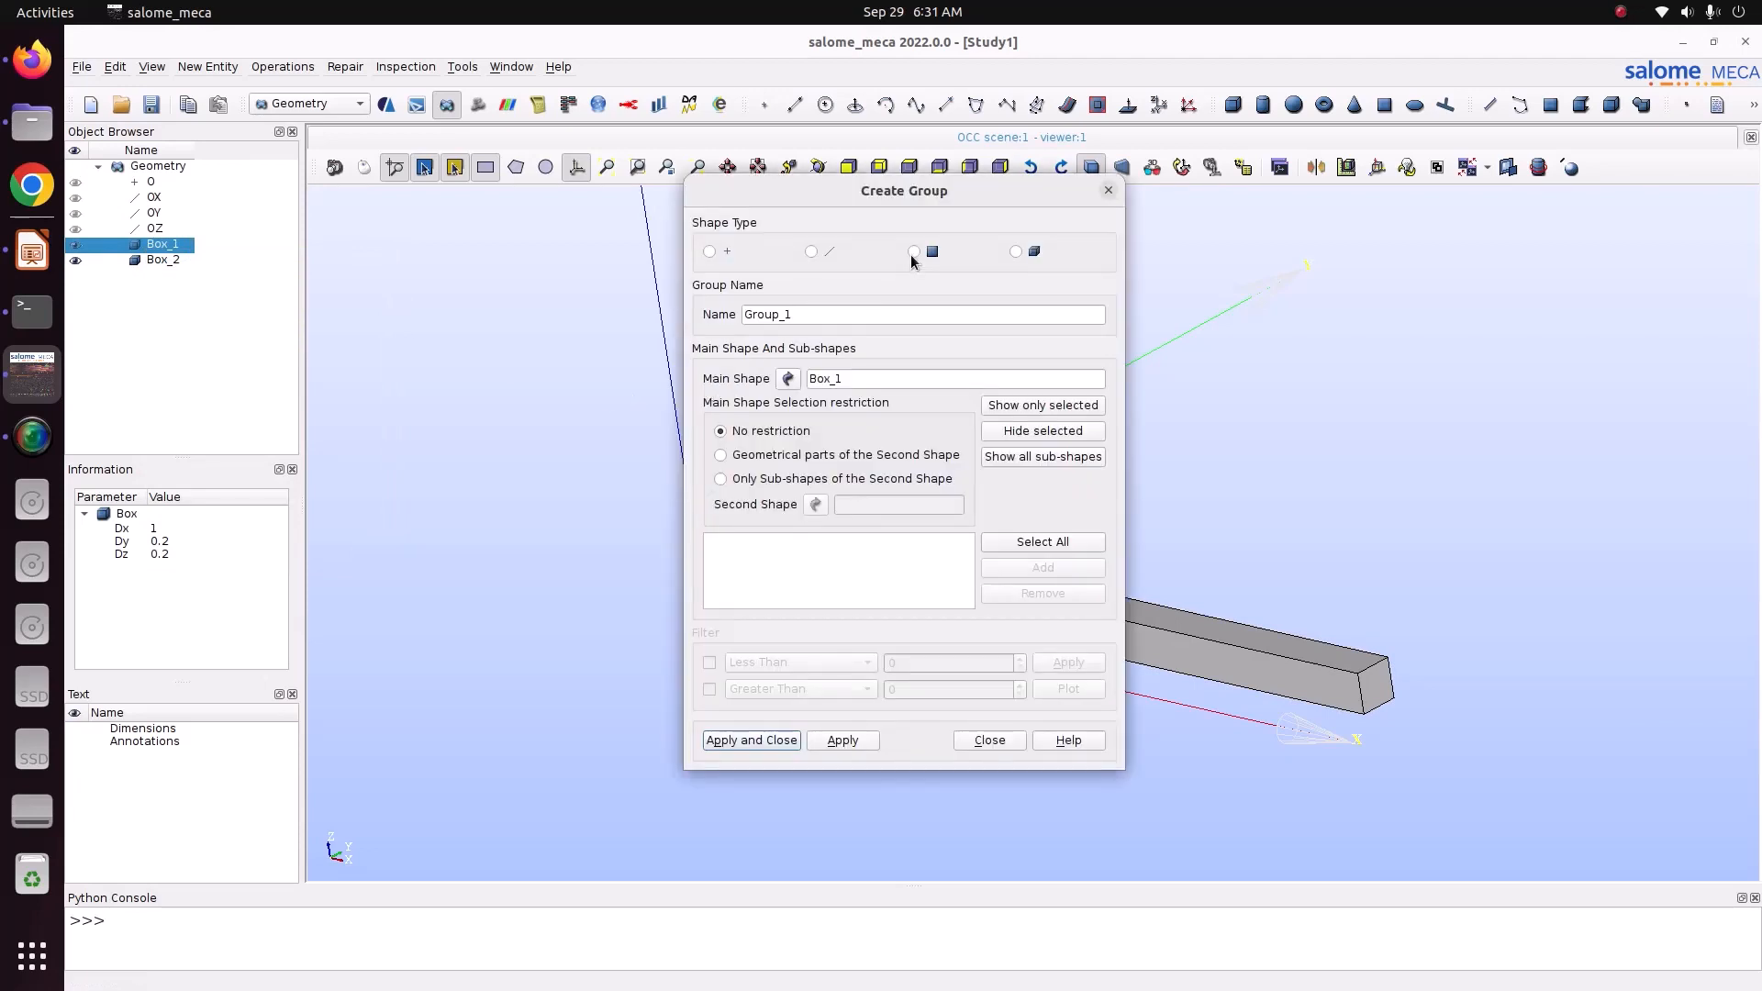
click(914, 251)
drag(904, 190, 433, 178)
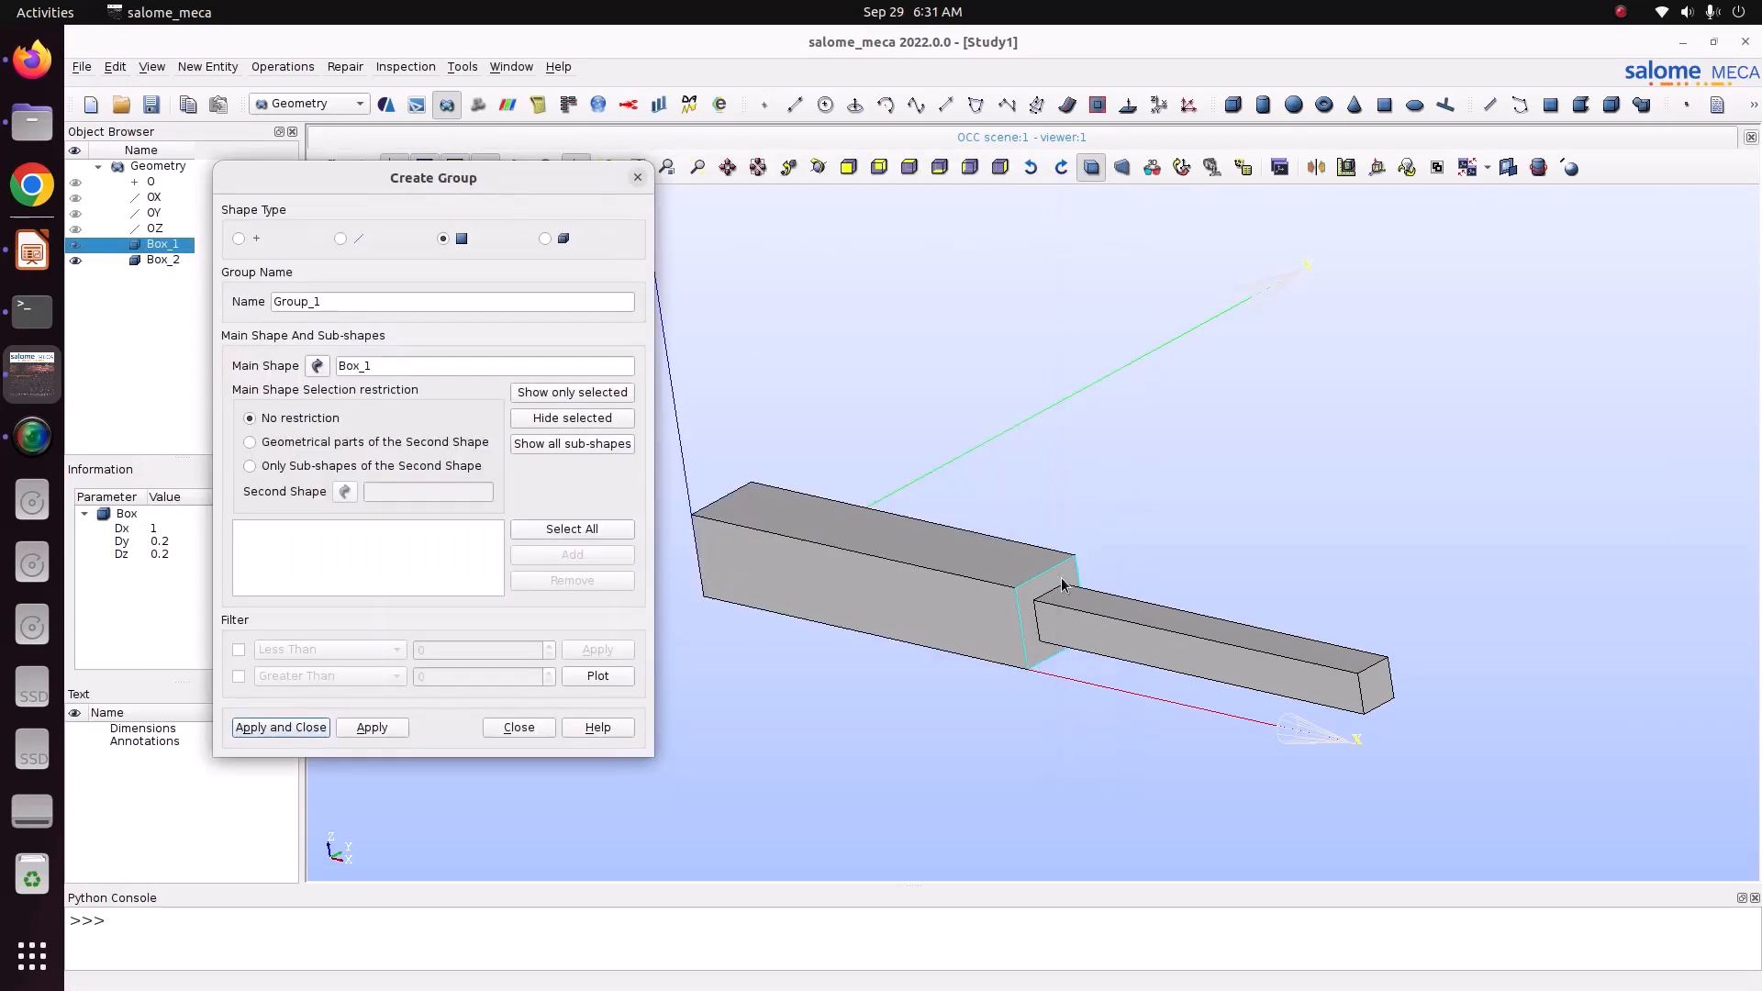
click(787, 551)
click(629, 556)
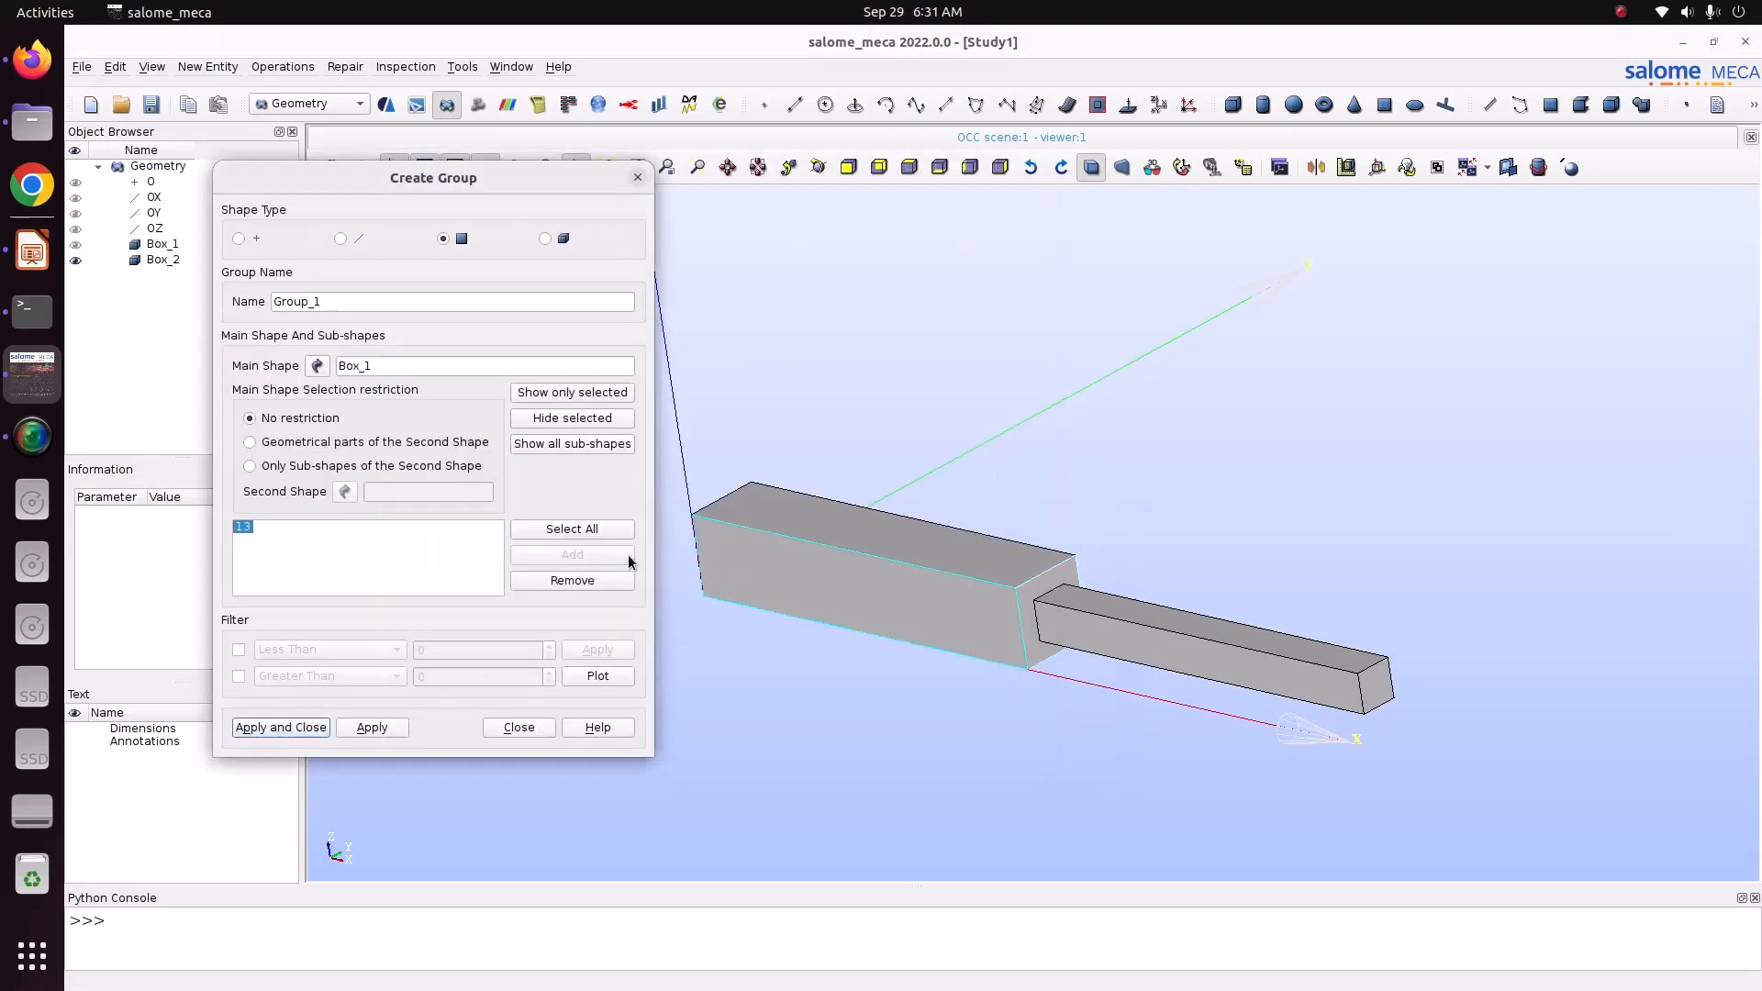
click(255, 729)
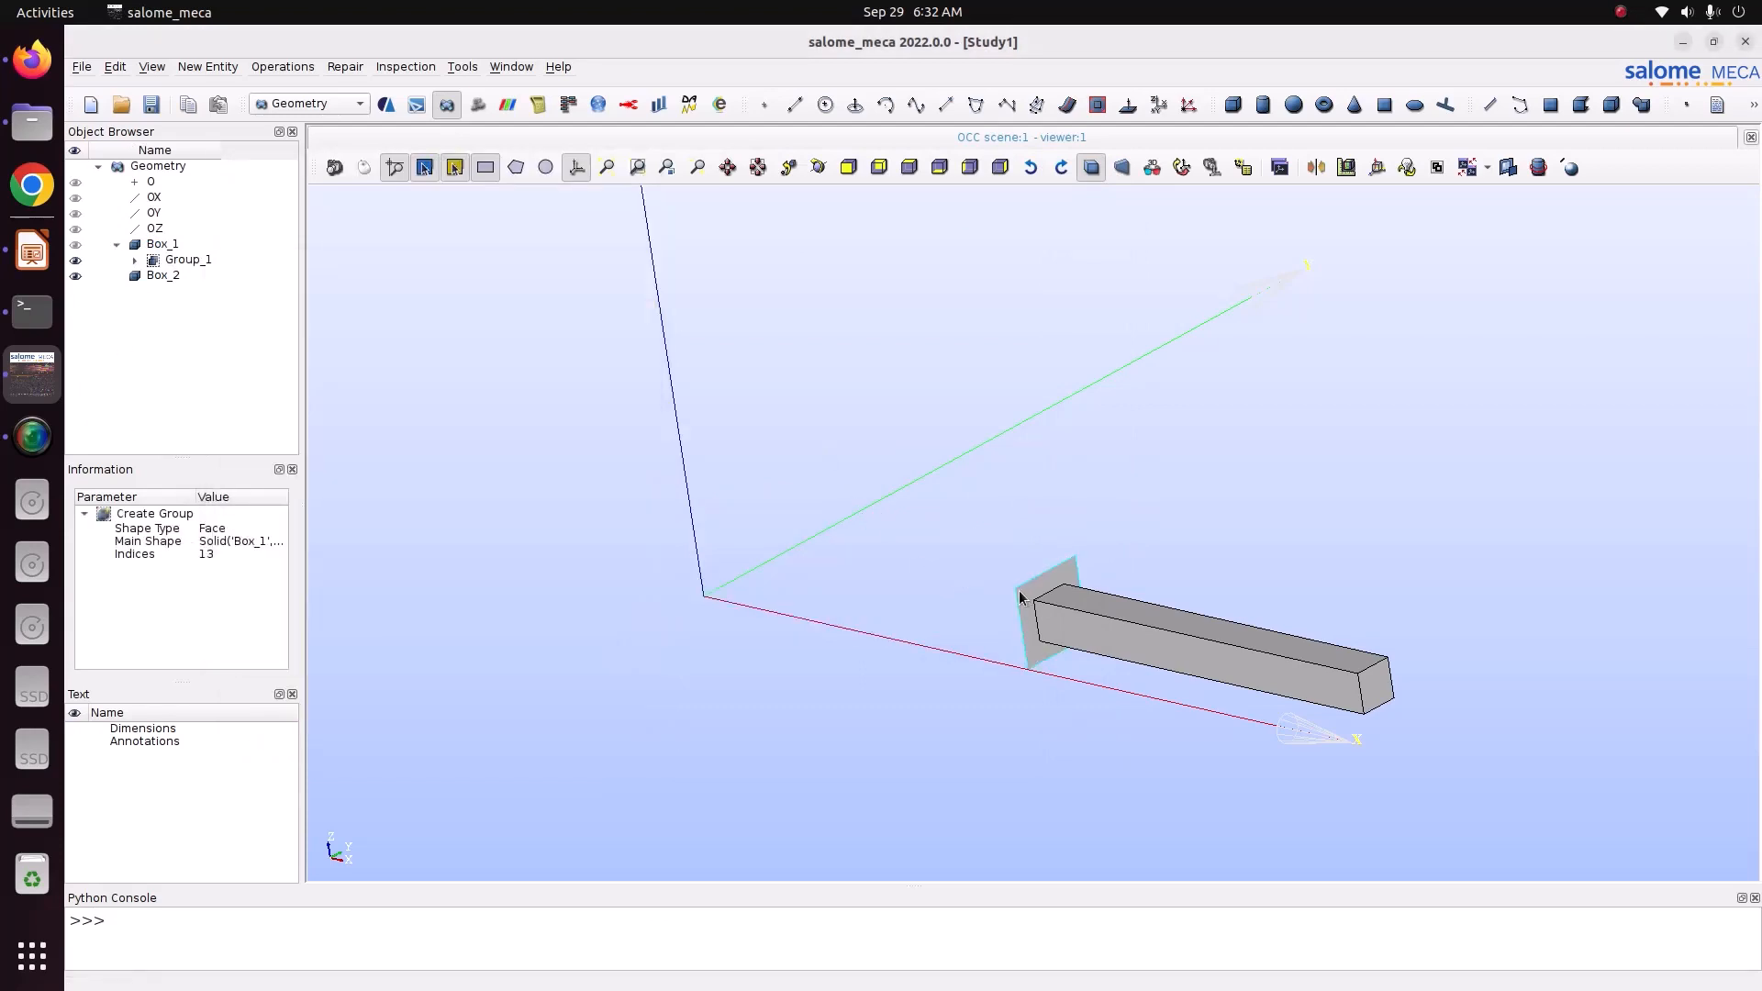
click(530, 354)
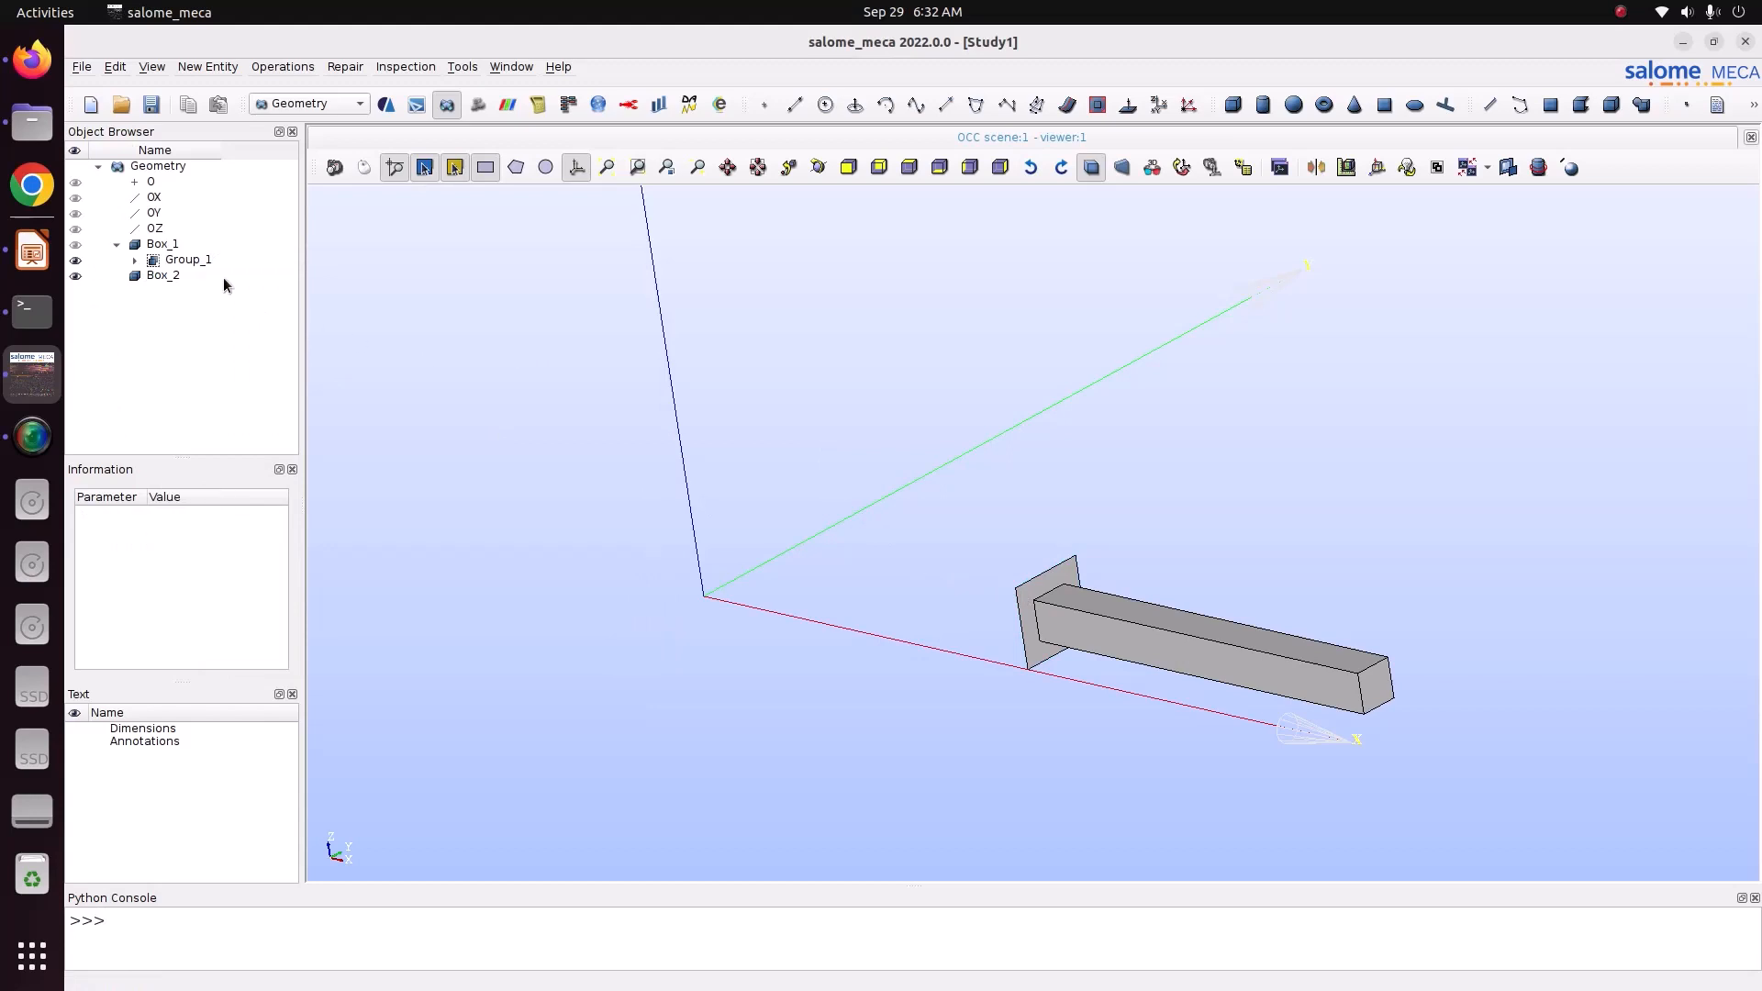
Step: Fuse Box_1 and Box_2 into Fuse_1 with self-intersection detection and extra-edge removal enabled
click(167, 244)
ctrl+click(168, 277)
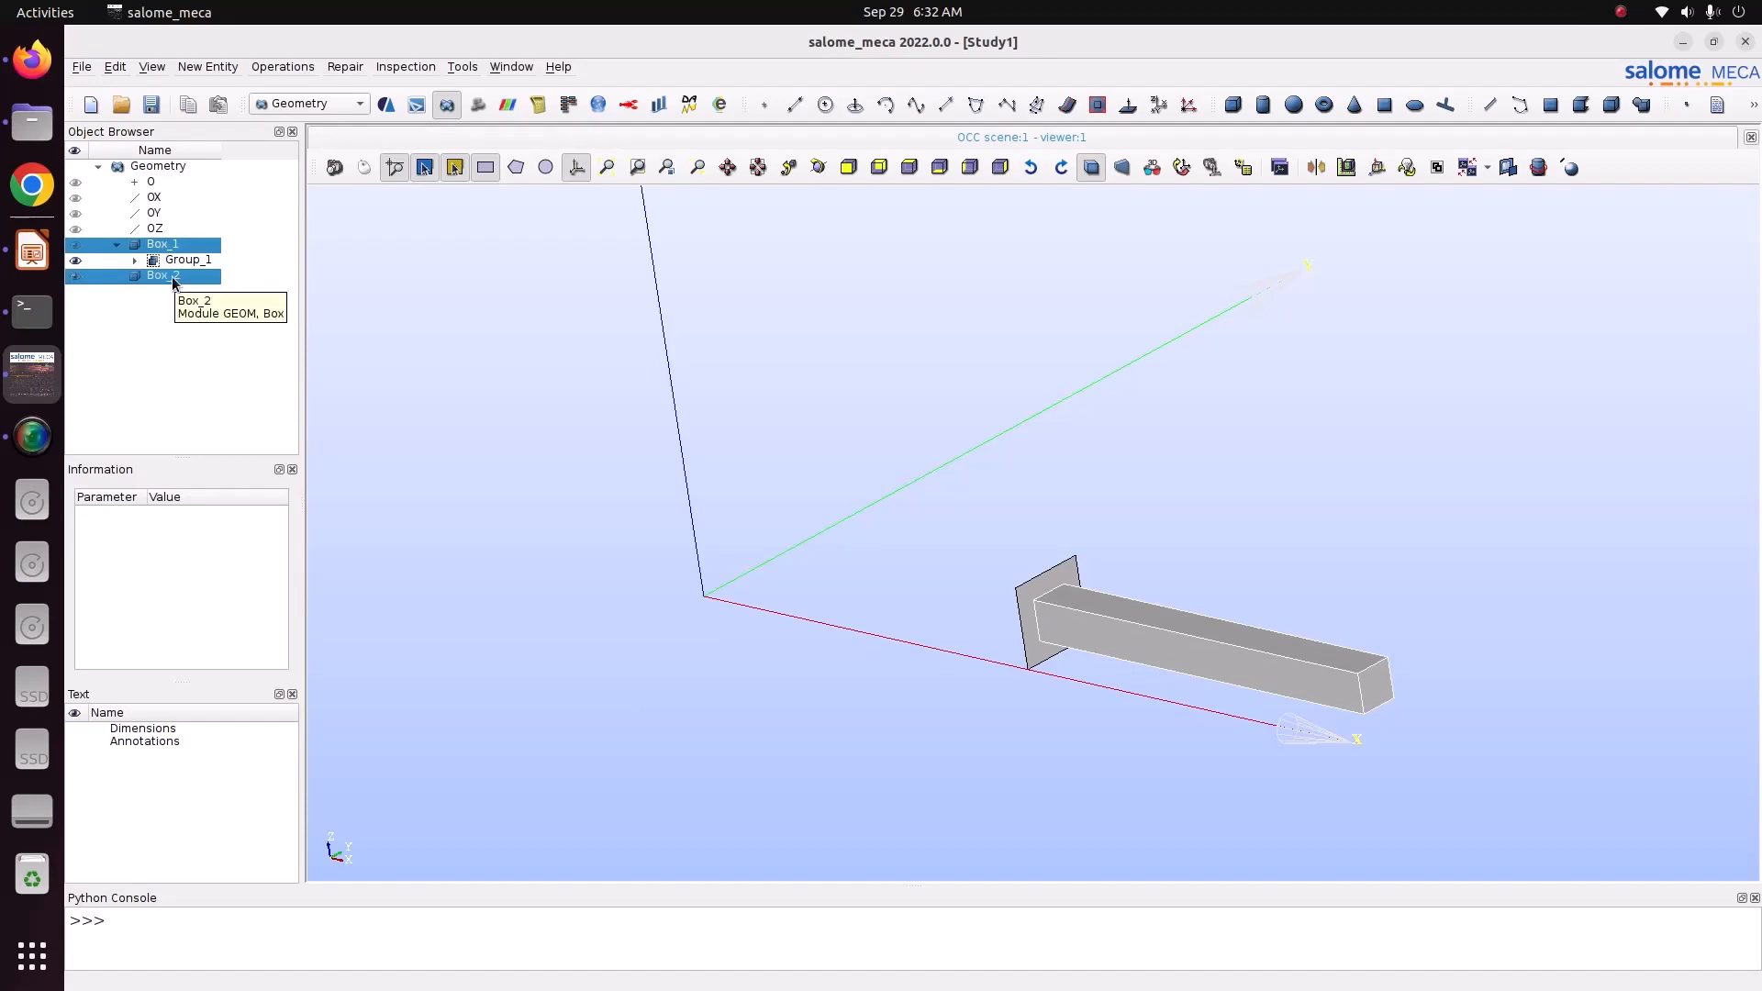
click(292, 69)
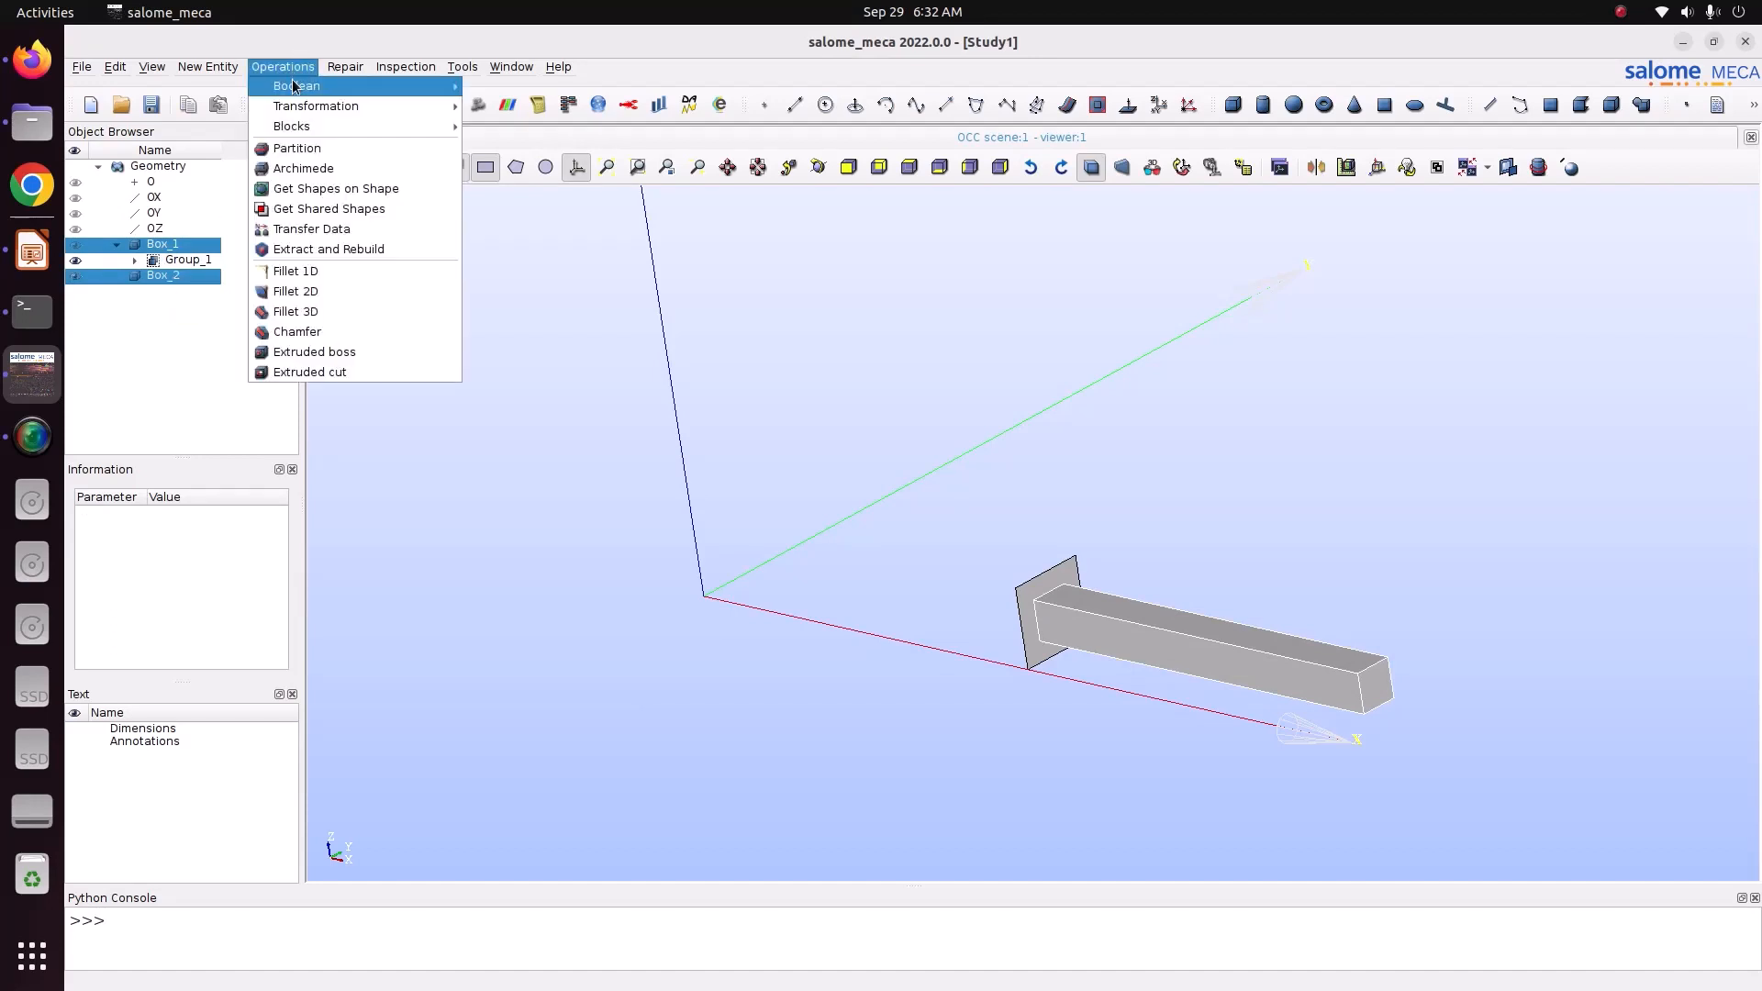
mouse_move(294, 86)
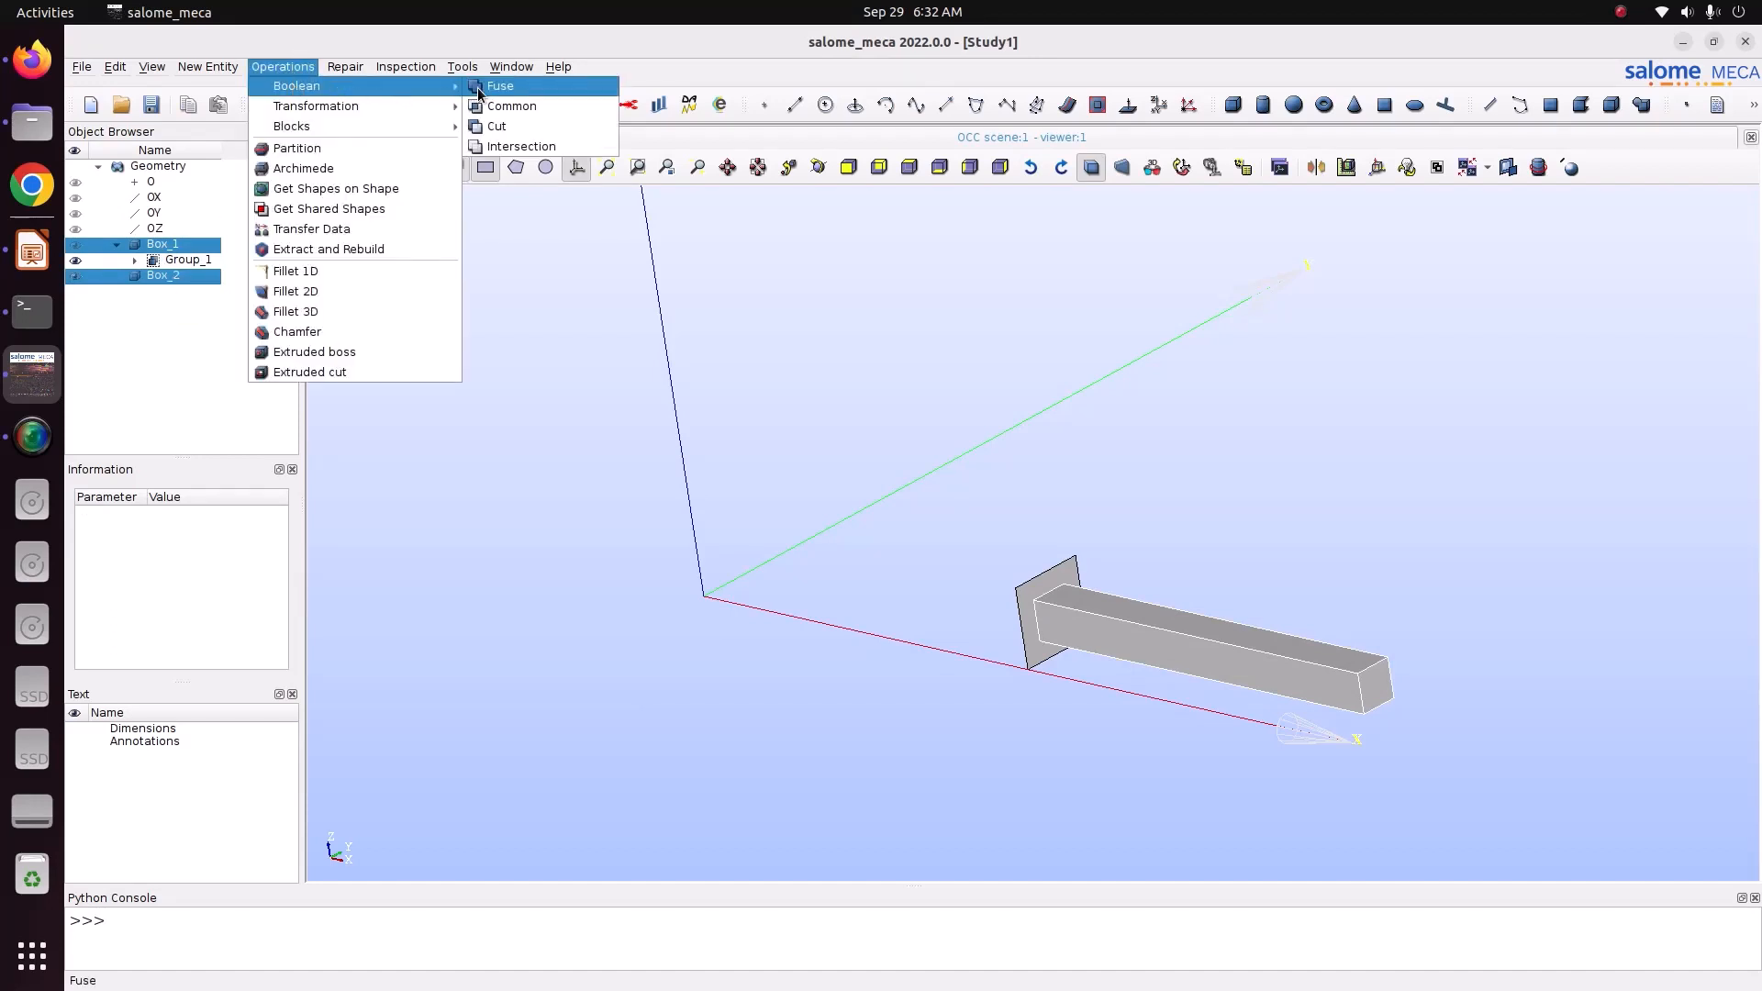
click(479, 88)
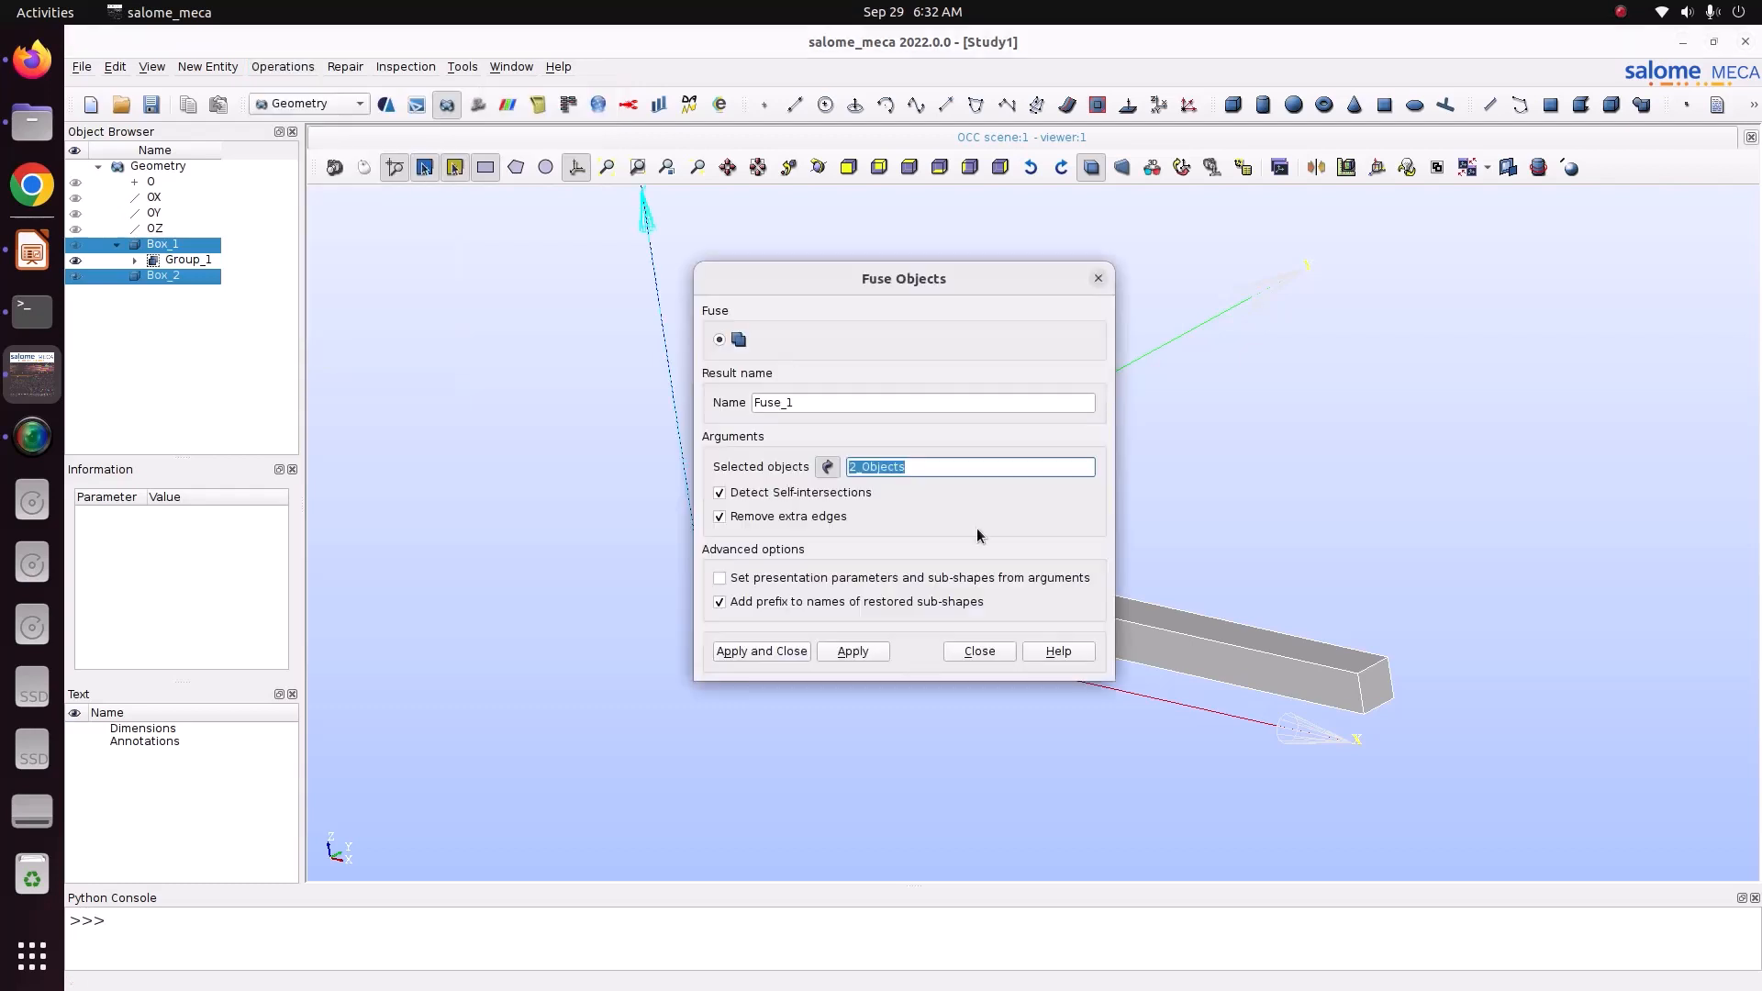
click(763, 656)
click(642, 470)
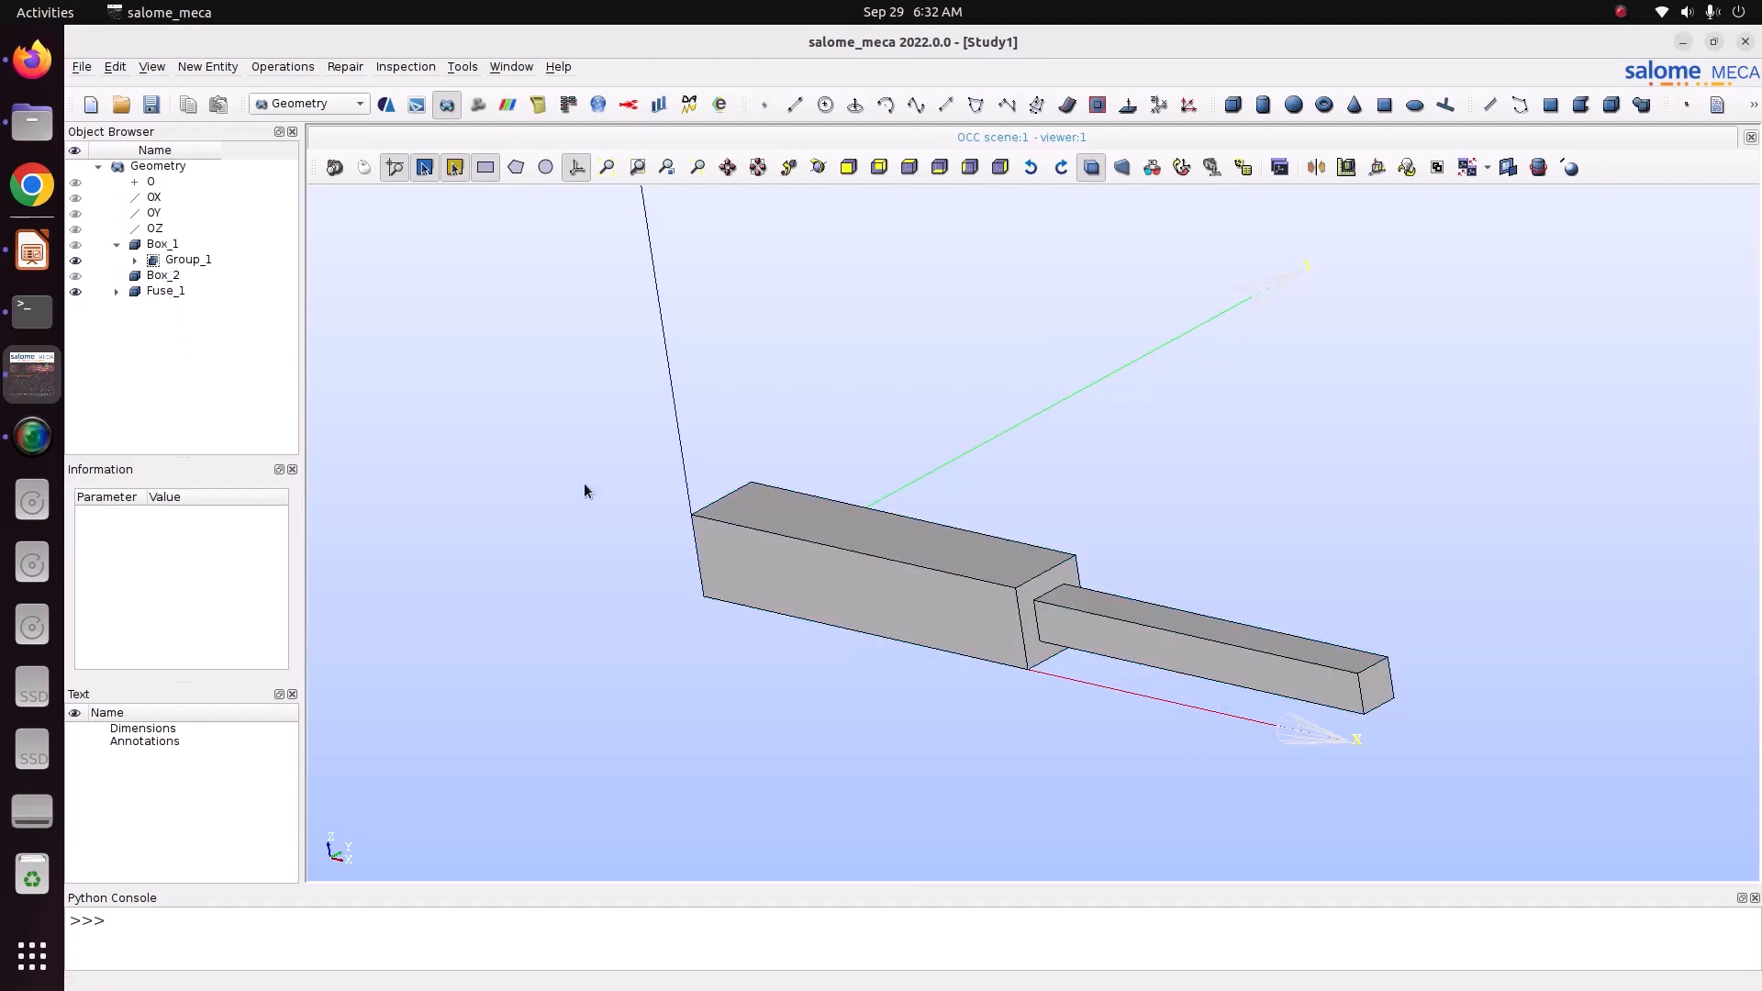
click(167, 291)
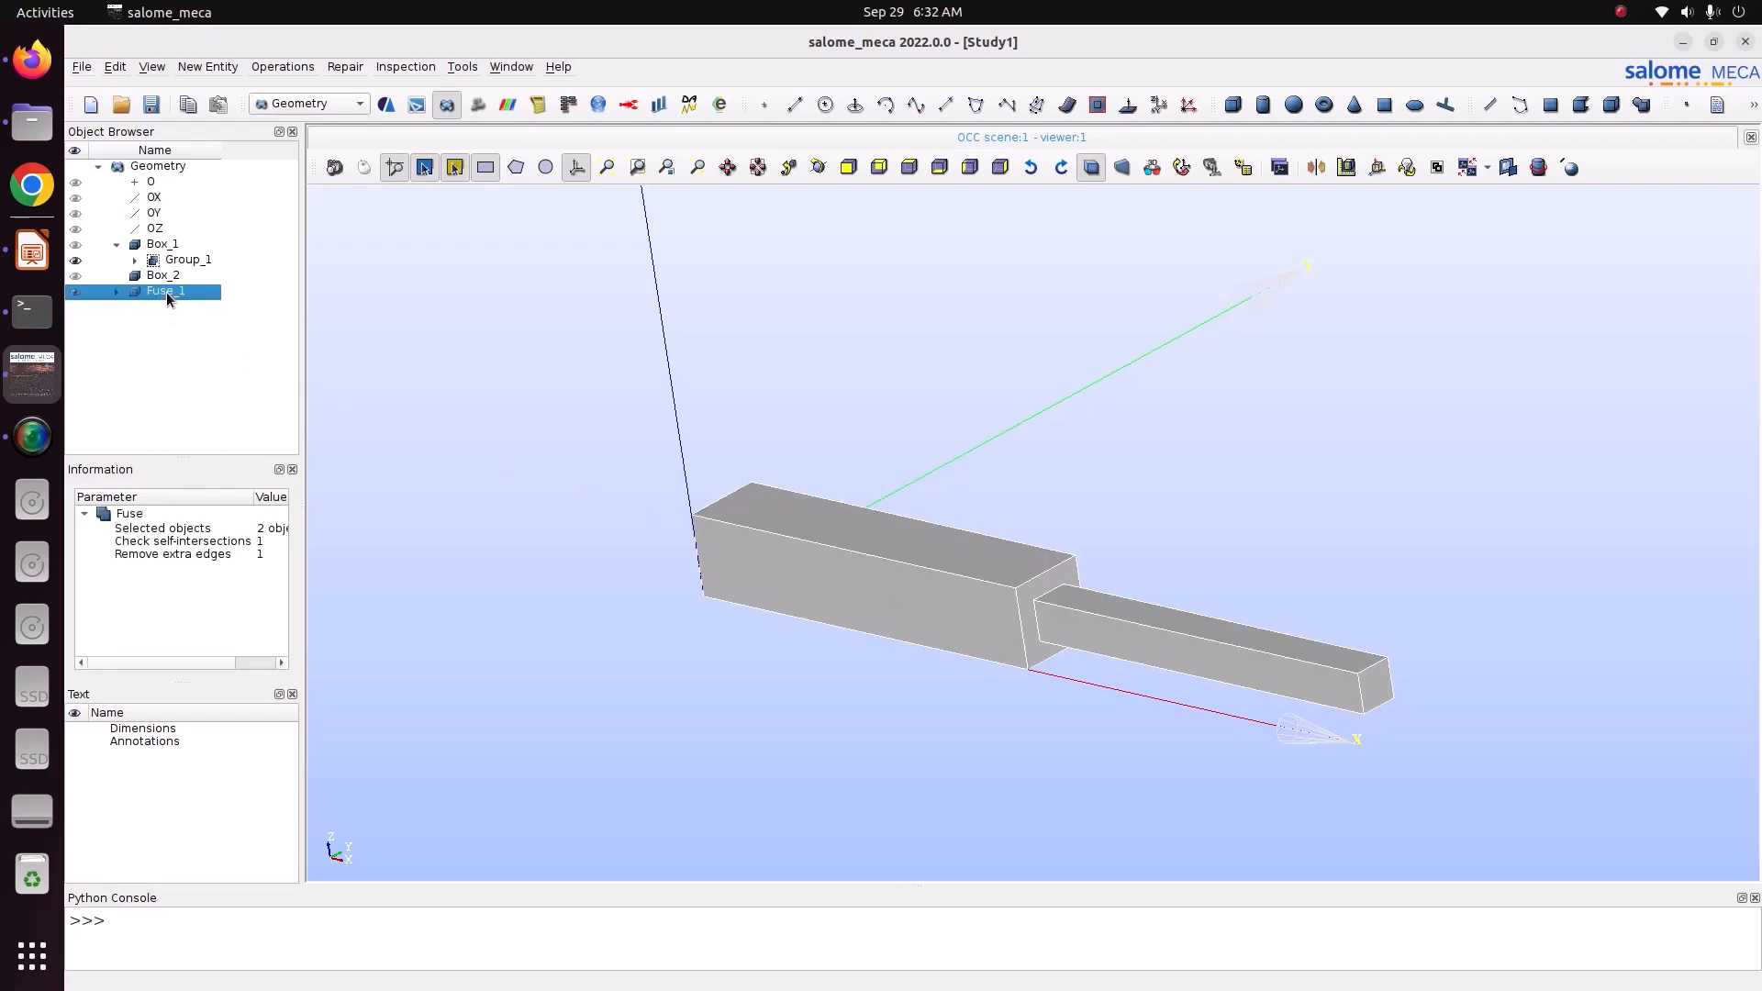
click(217, 68)
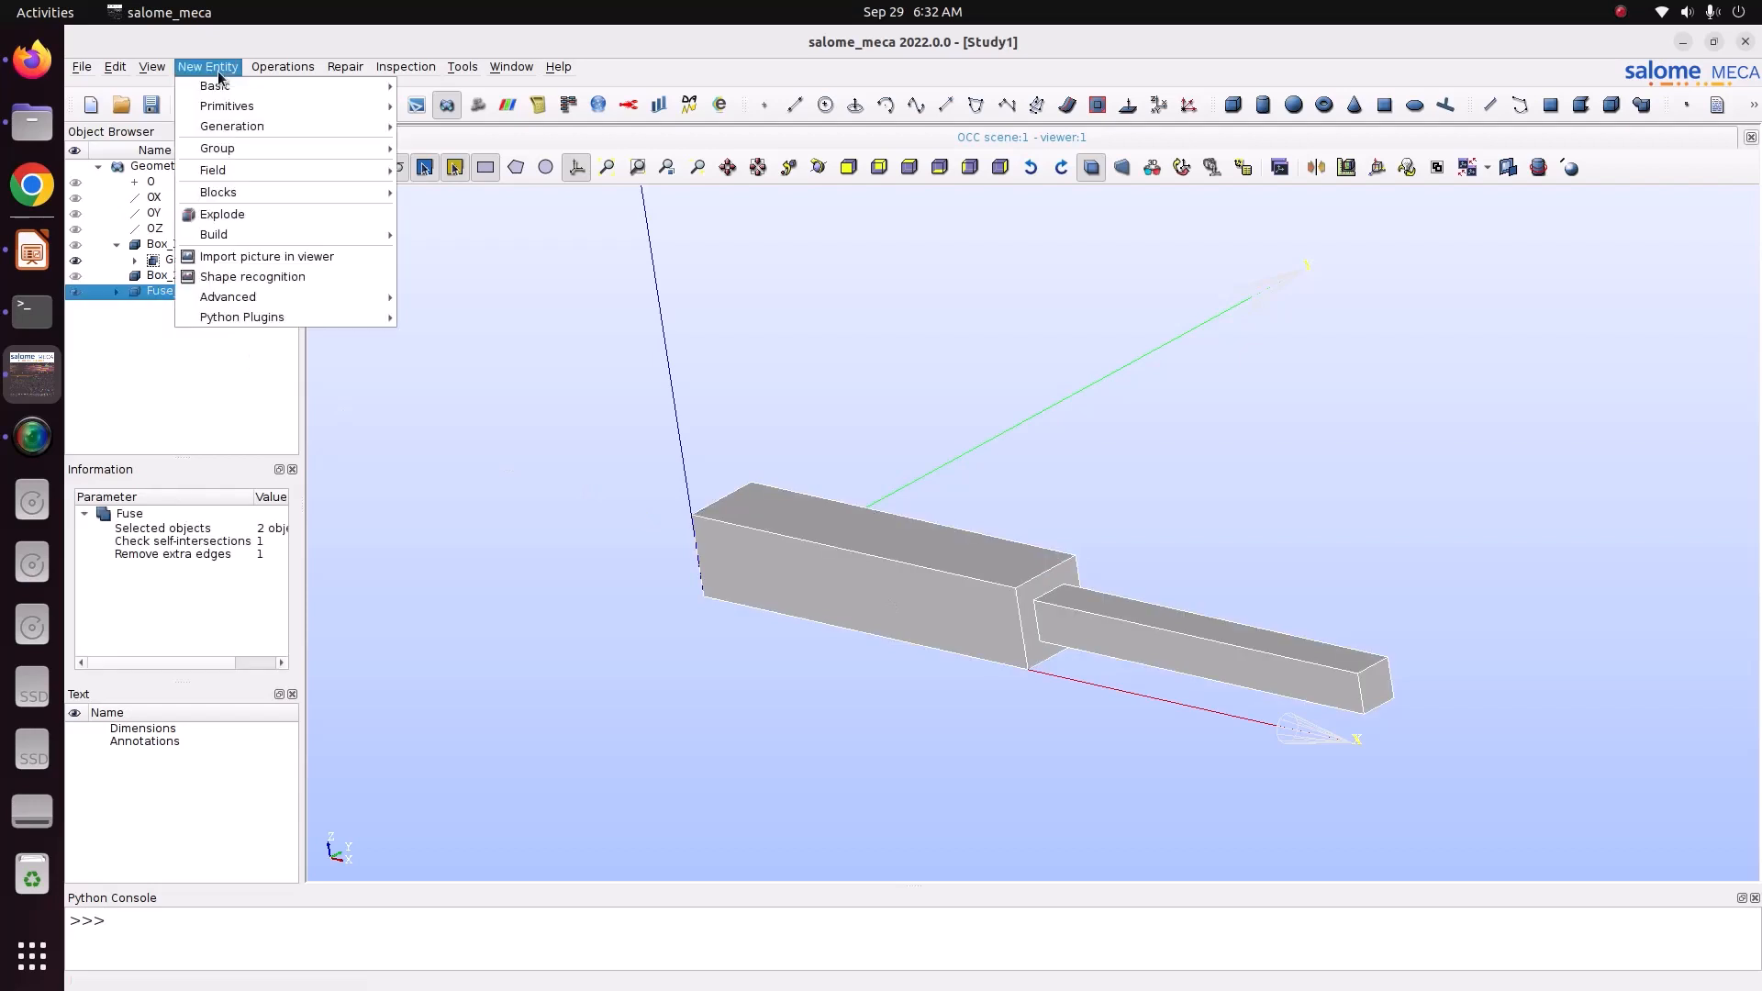
click(222, 215)
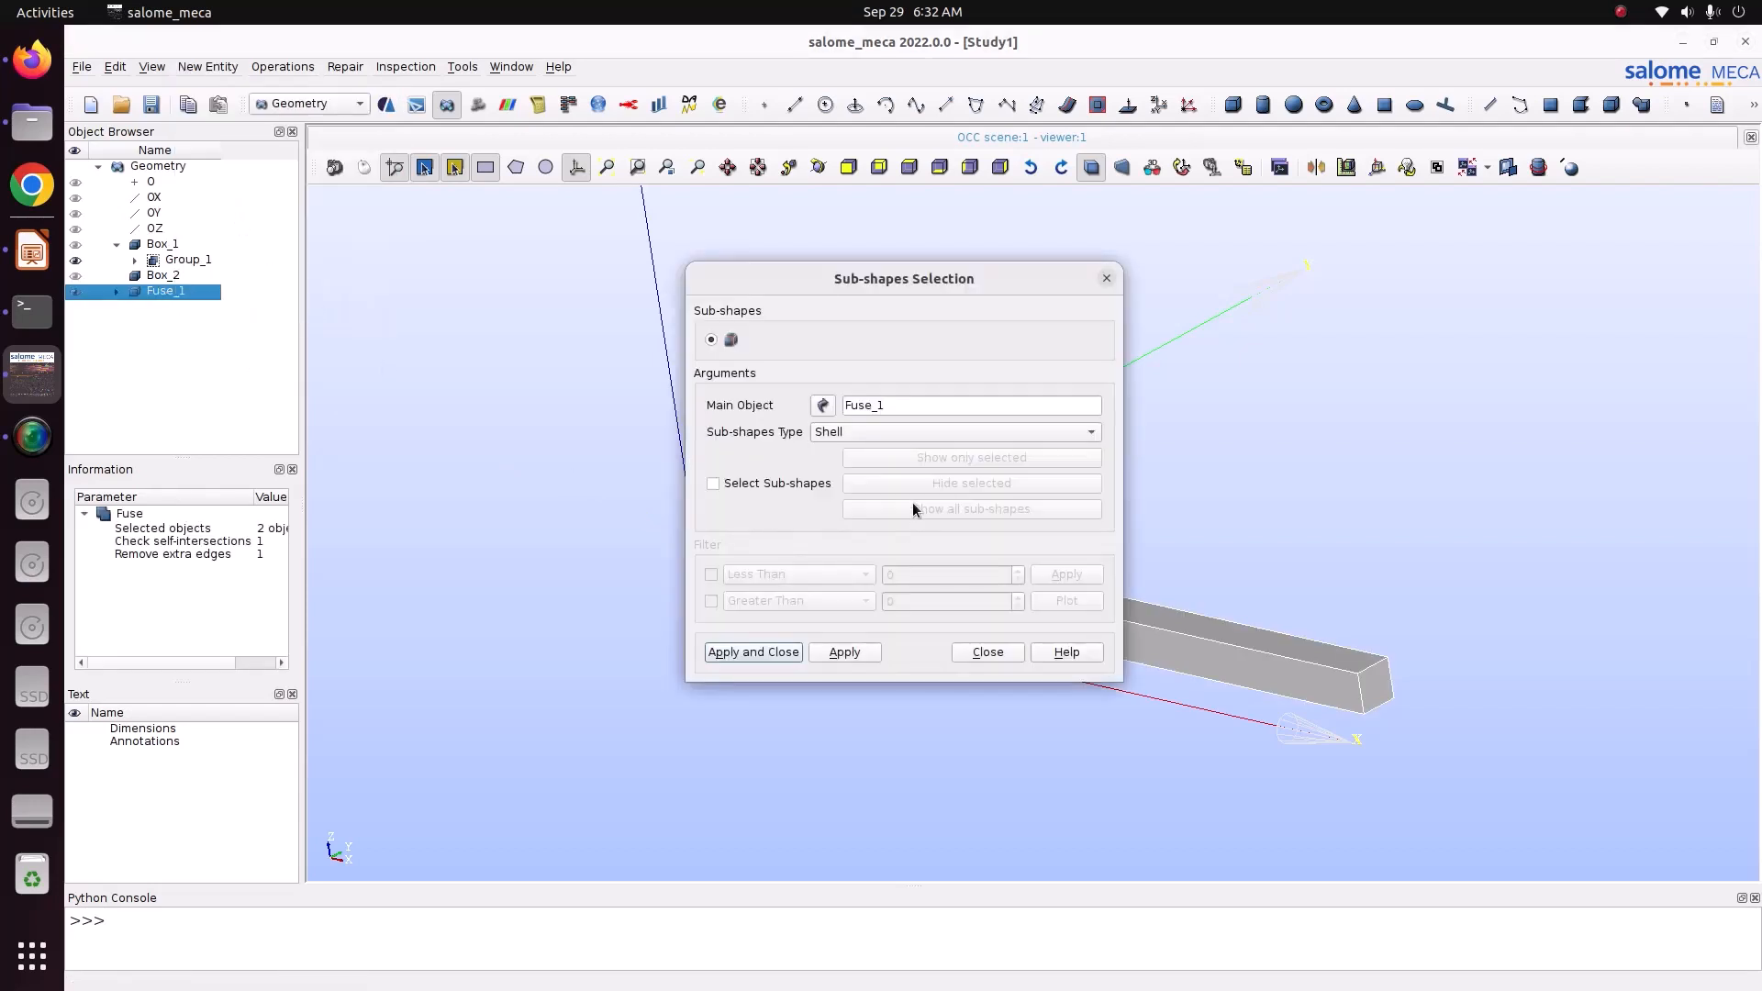
click(863, 431)
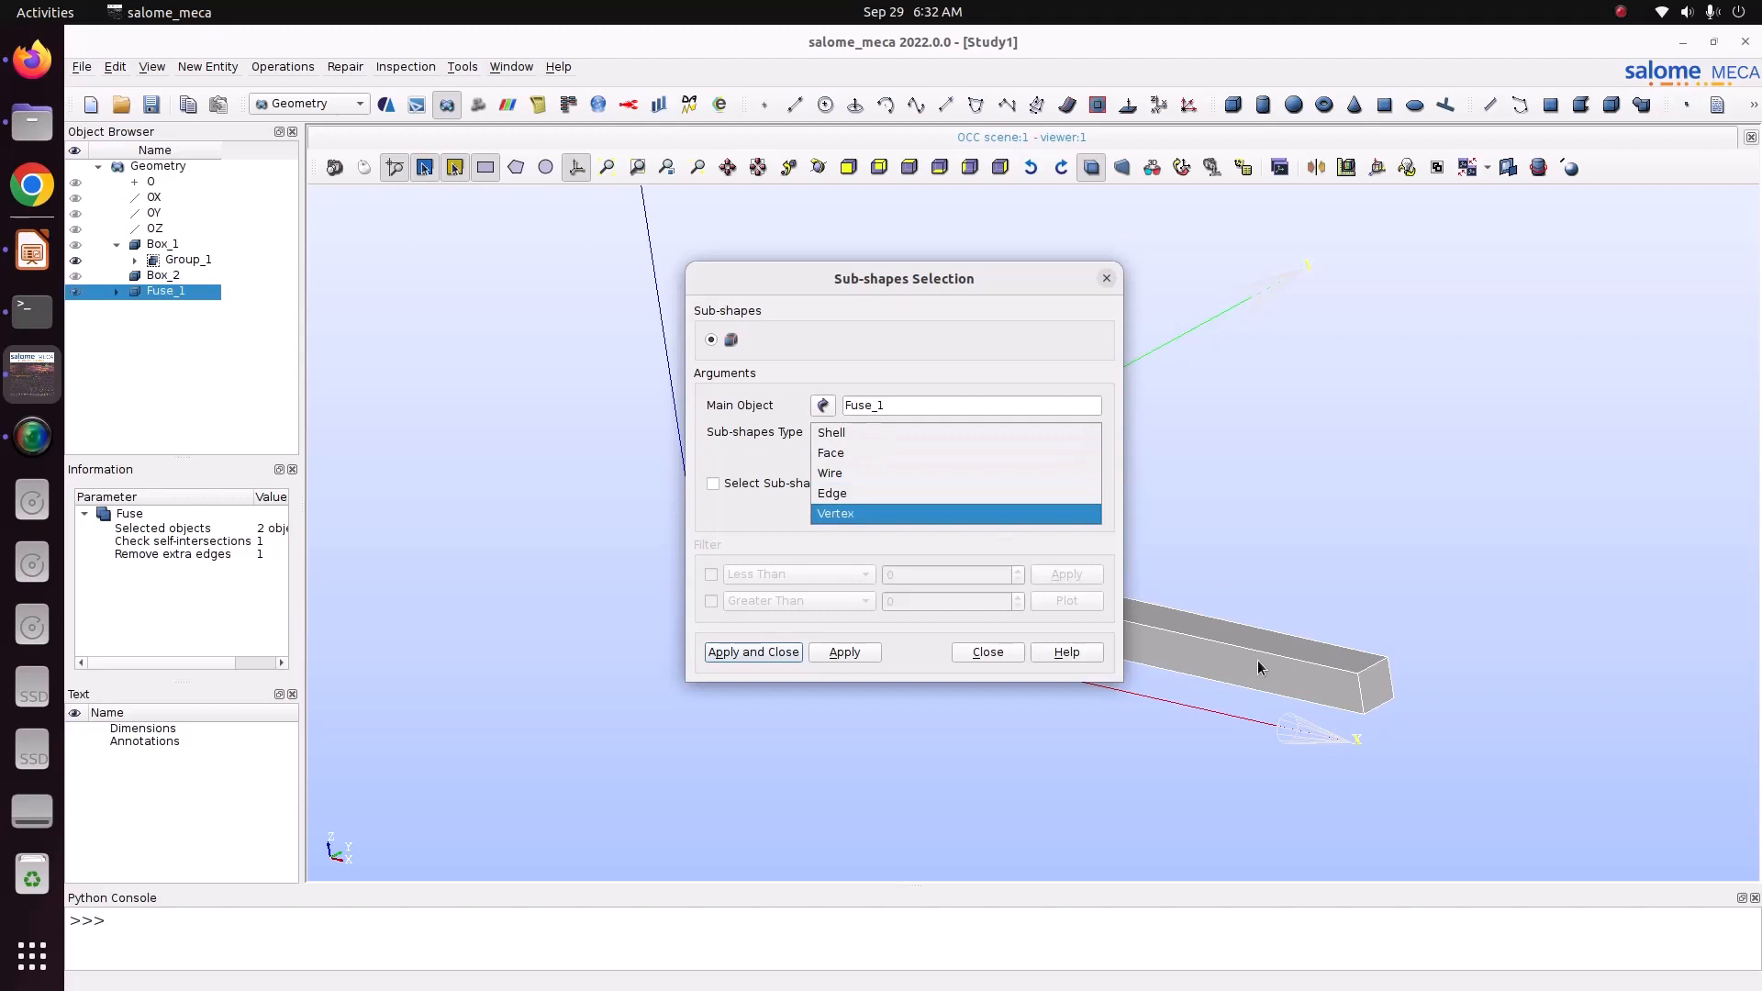
click(817, 430)
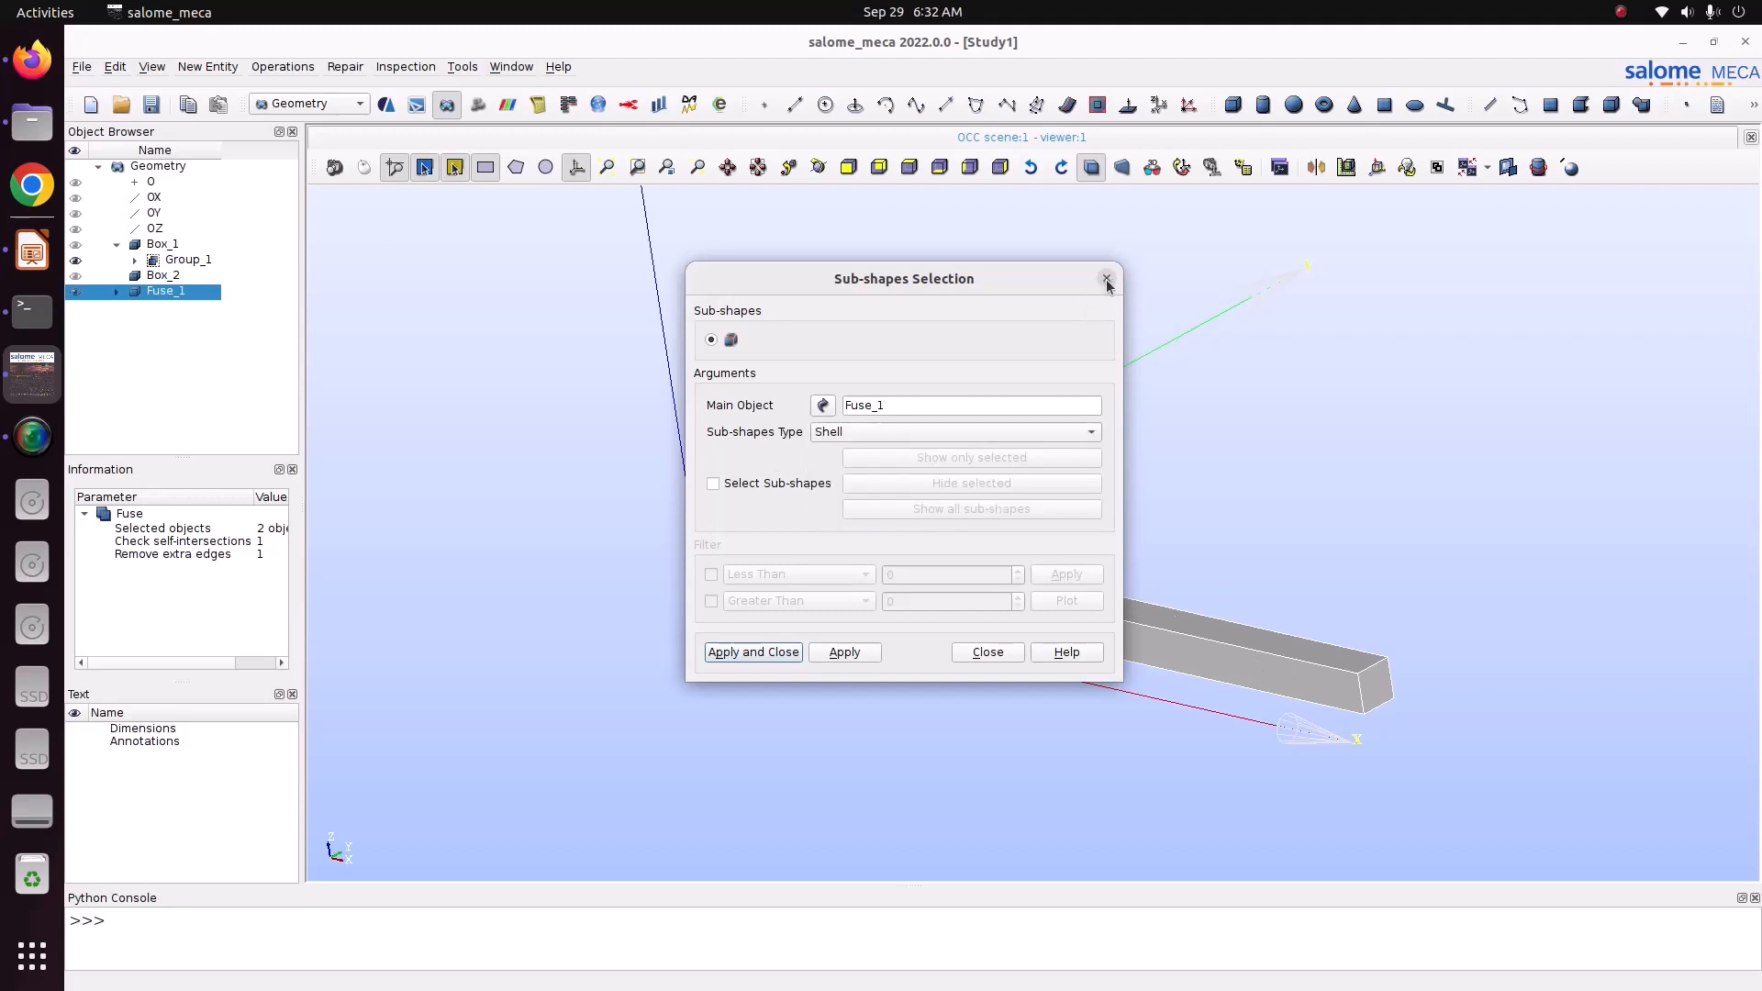
click(1106, 278)
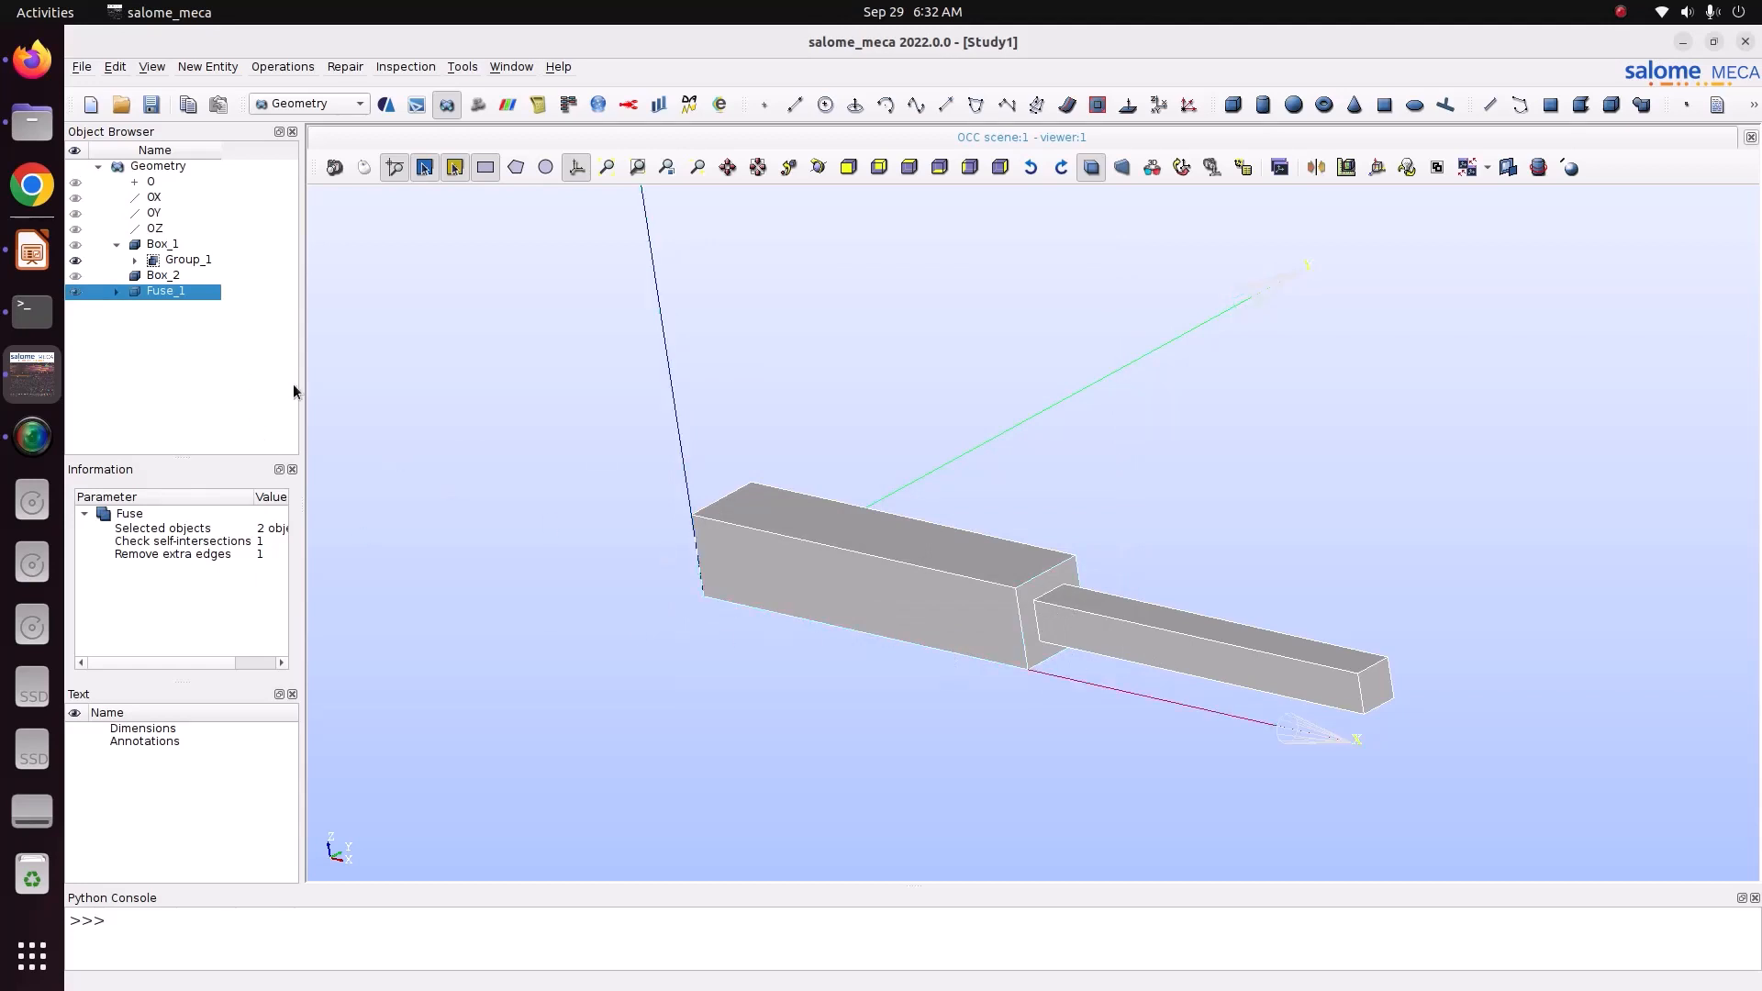
Step: Partition Fuse_1 using Group_1 as the tool object, with resulting type Solid and the result name Partition_1
click(174, 260)
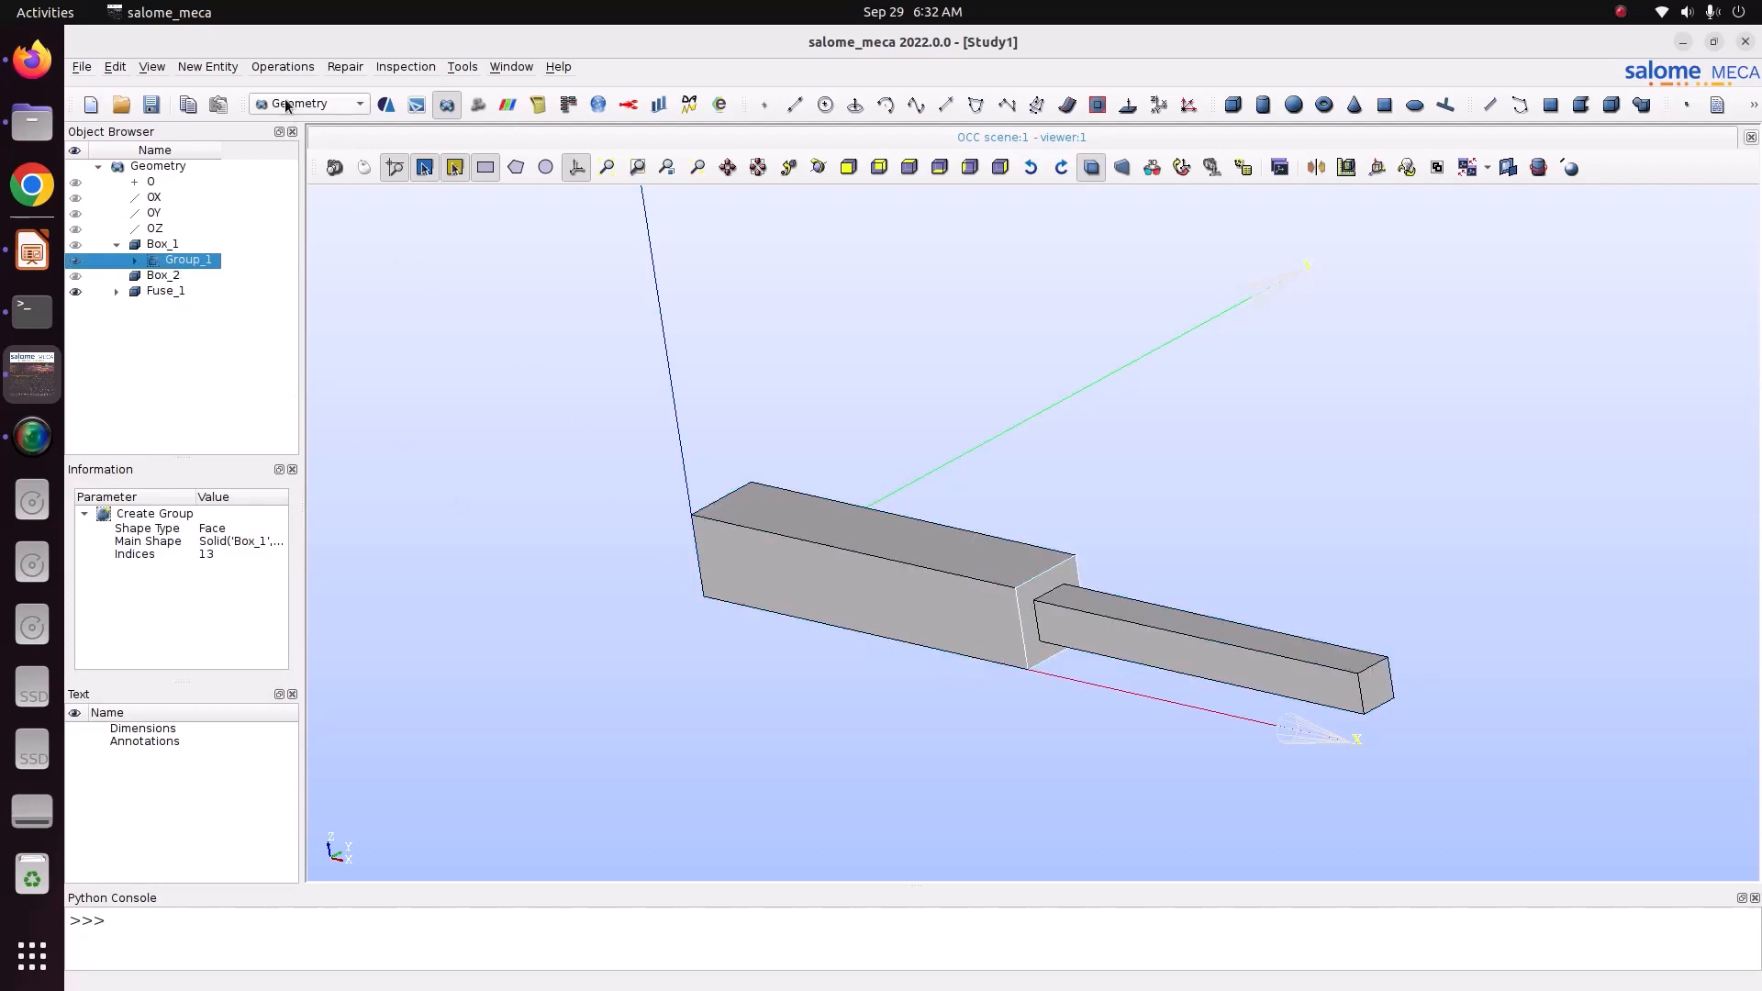
click(281, 68)
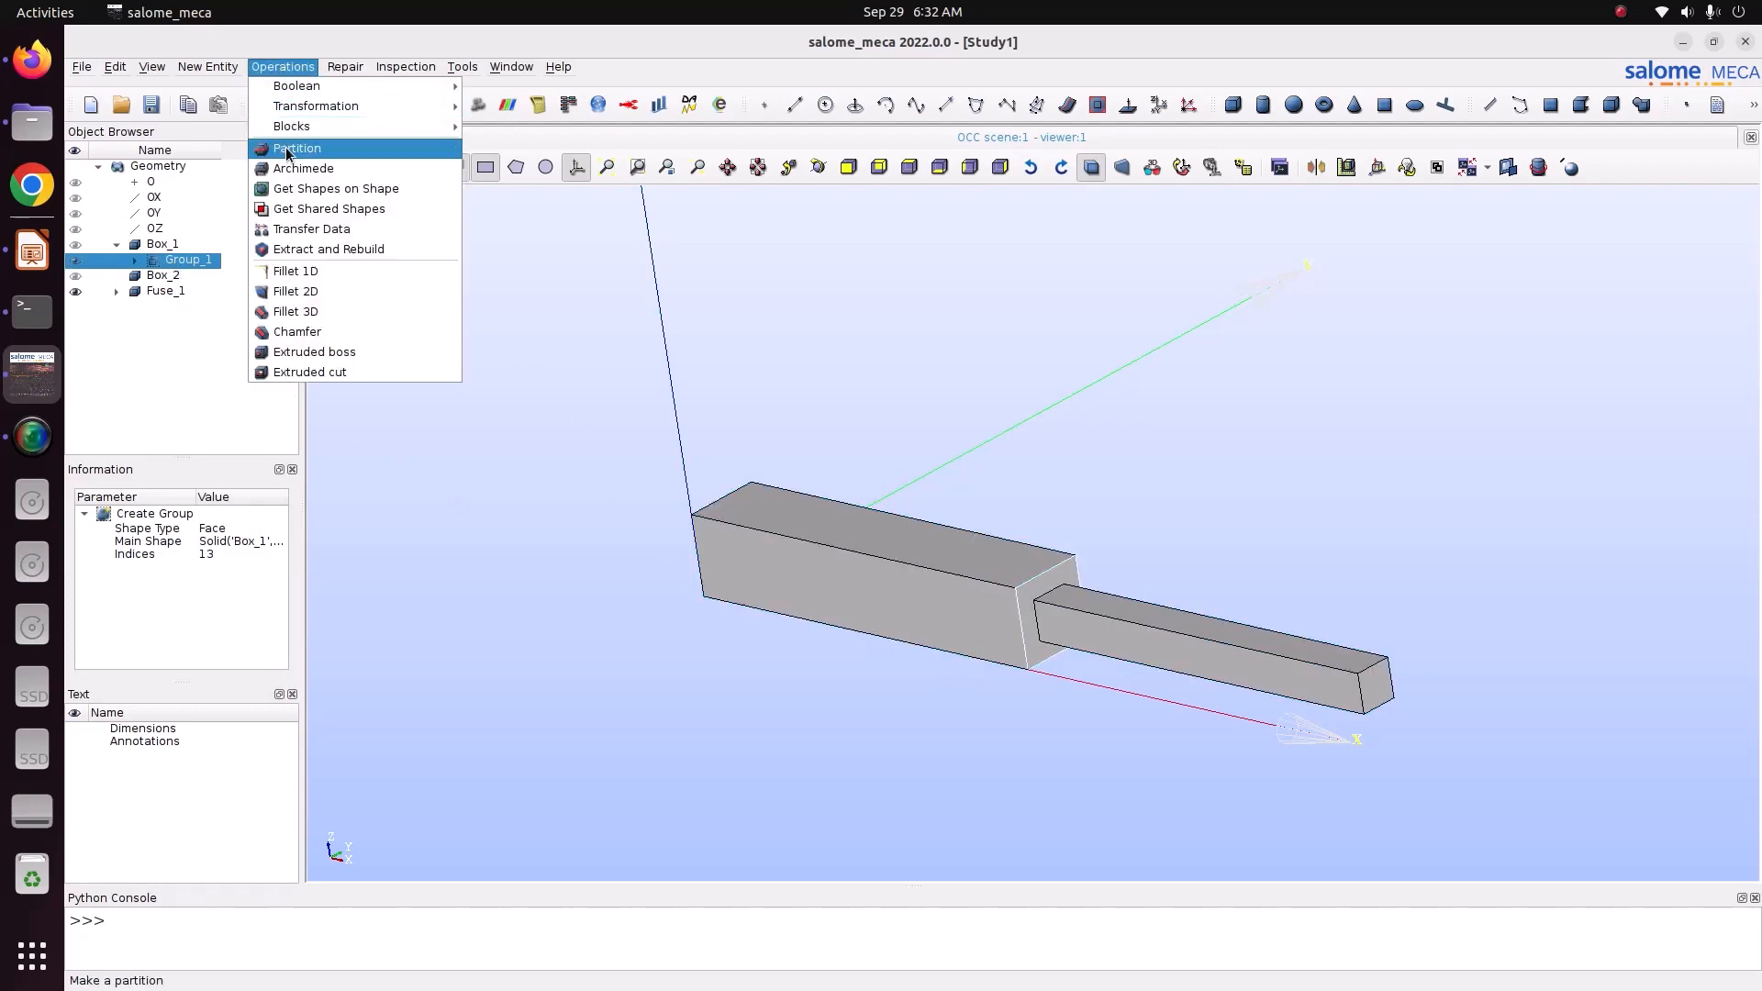
click(293, 149)
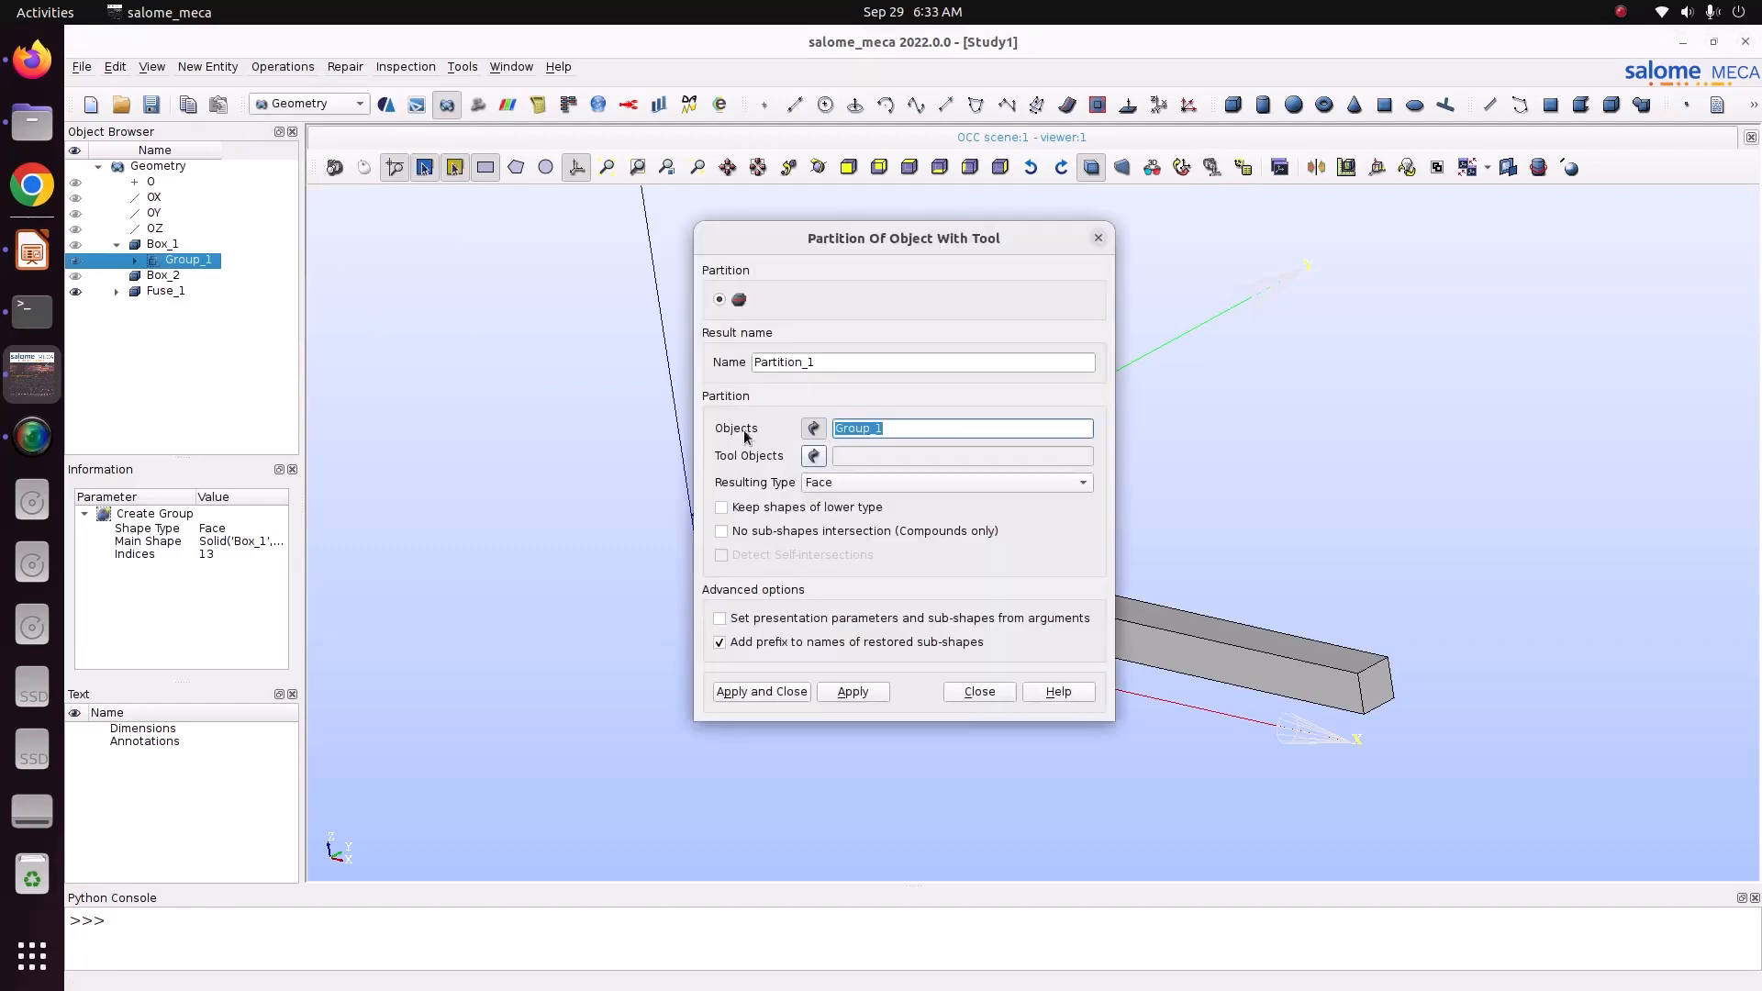
click(169, 290)
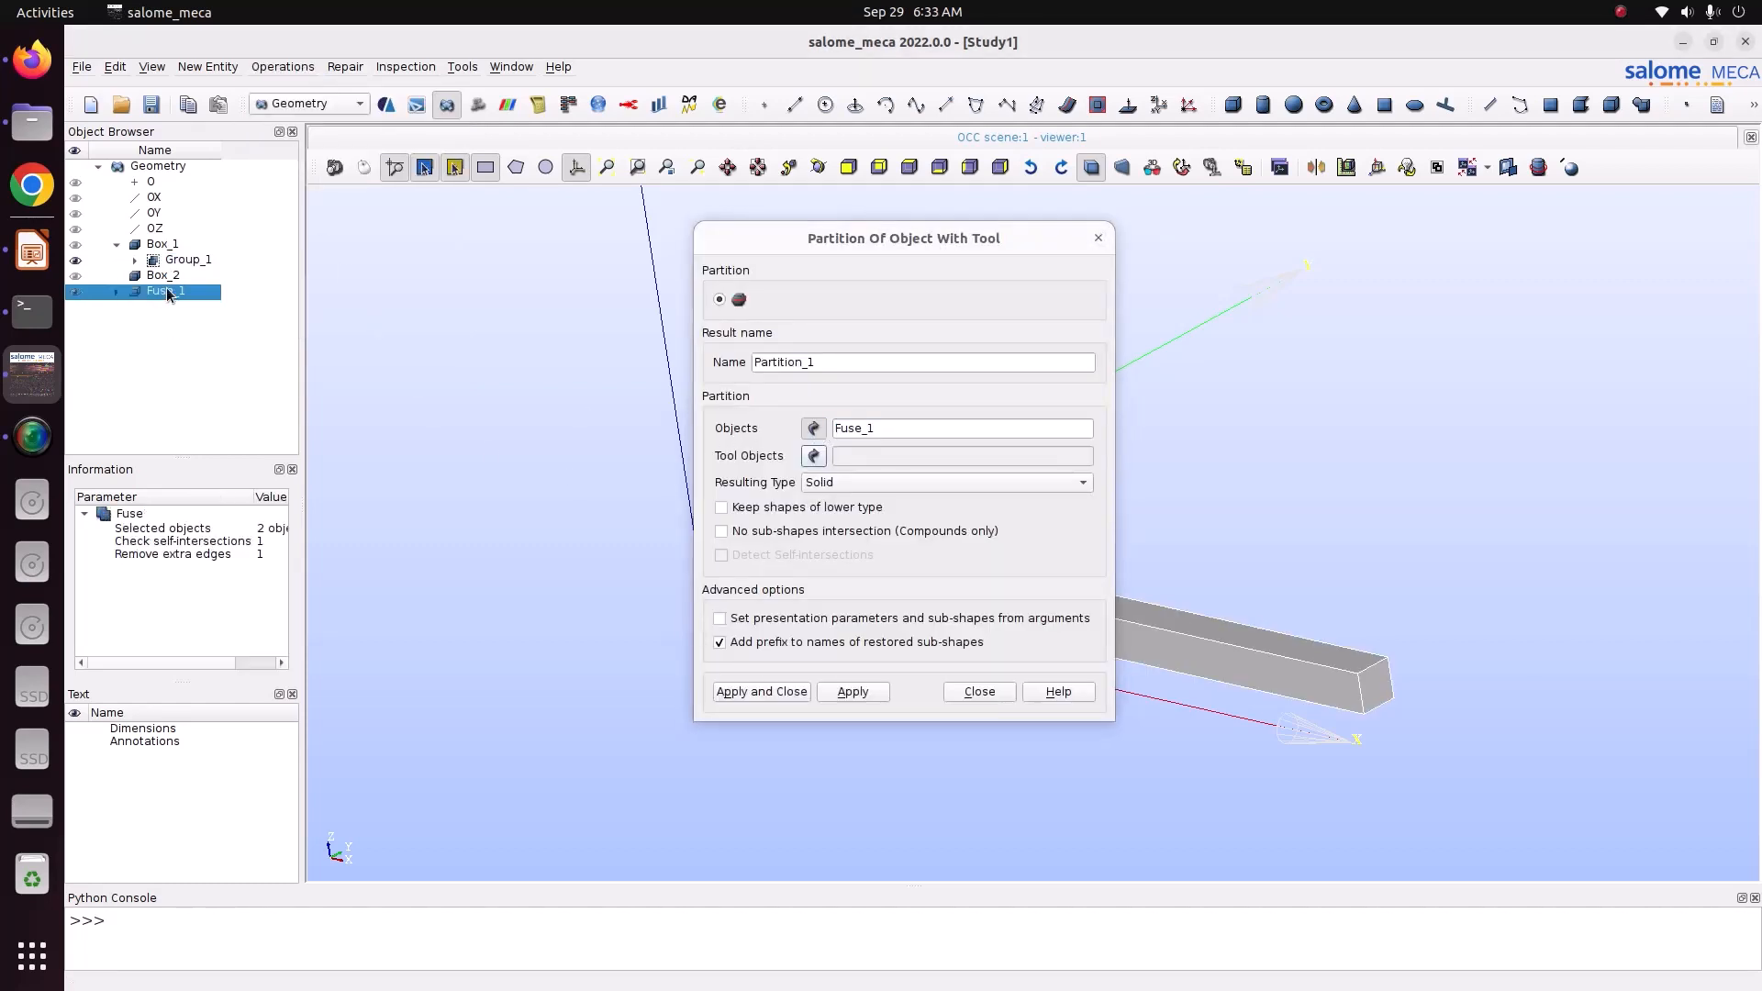
click(812, 456)
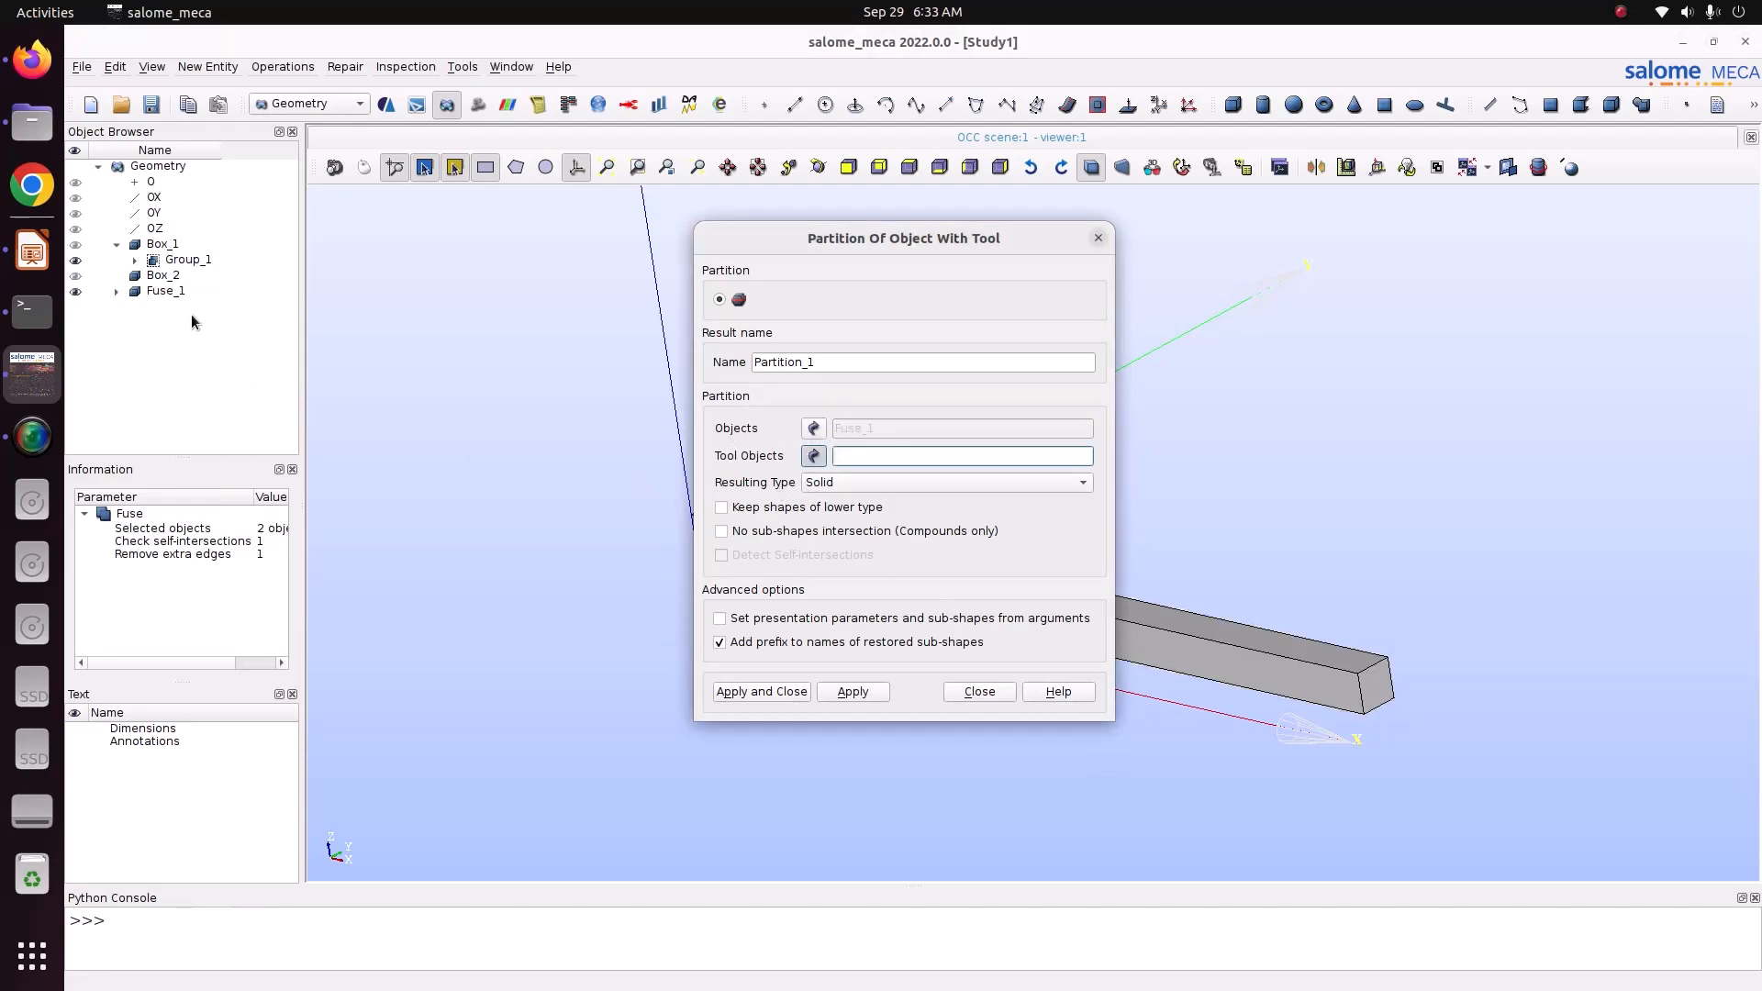
click(180, 263)
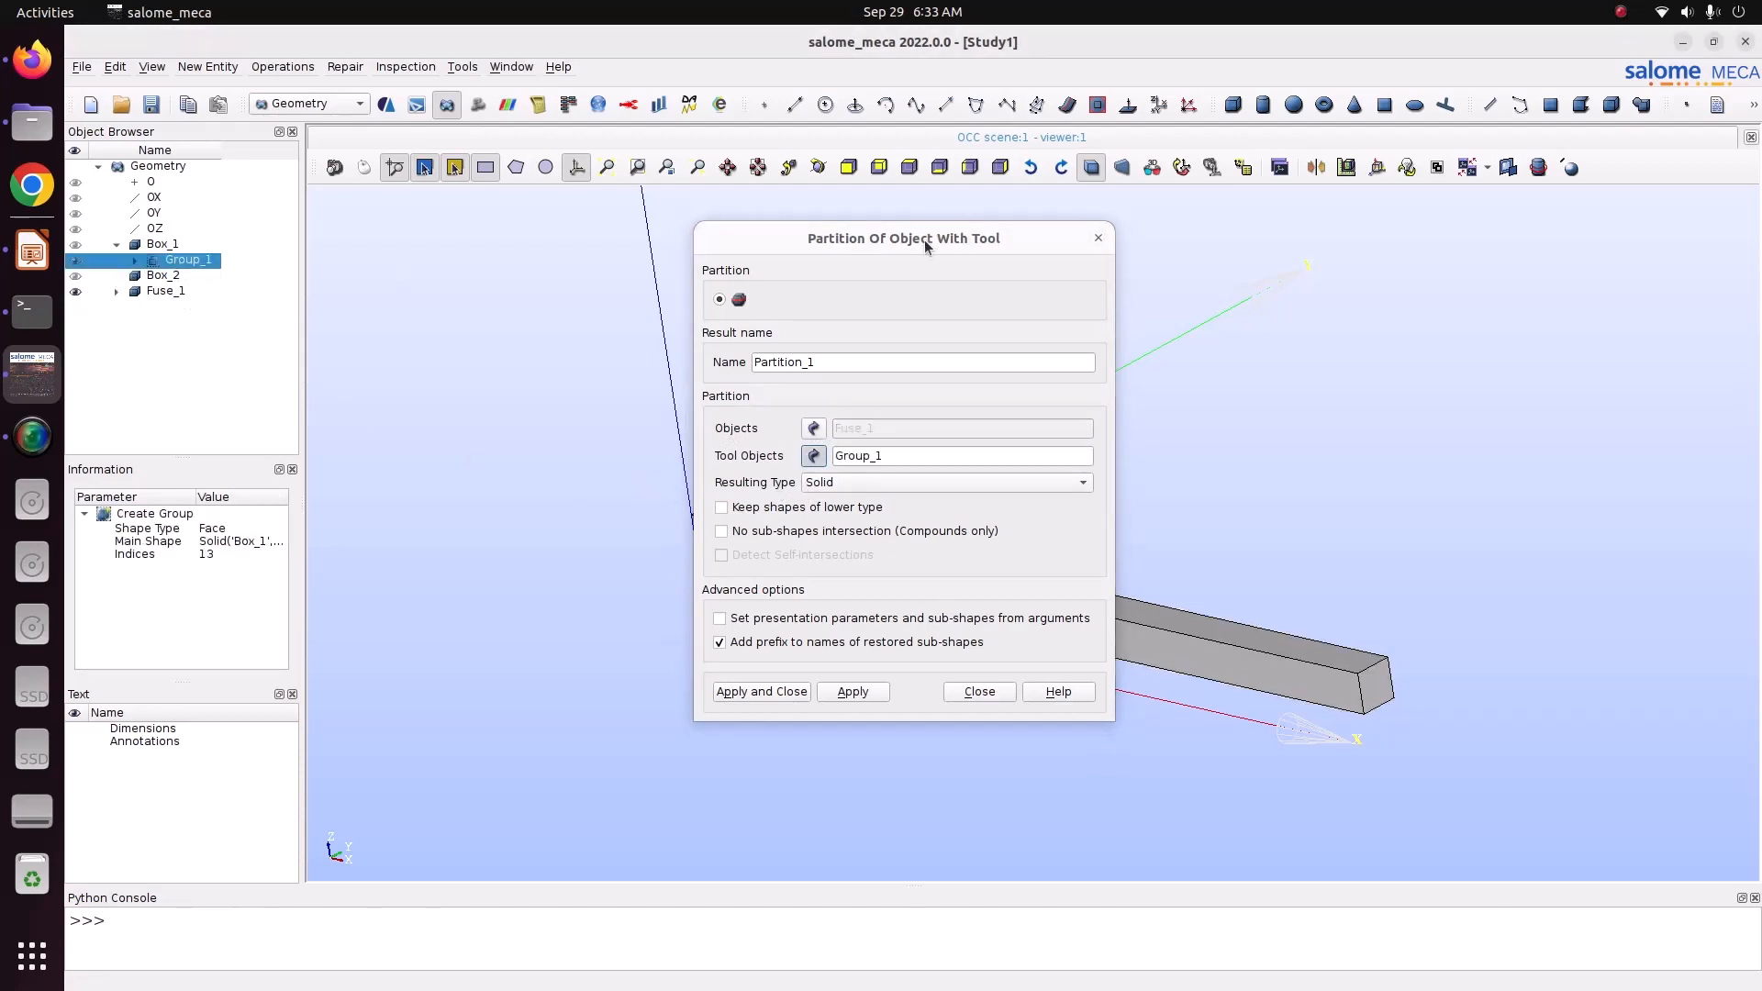
drag(923, 240, 1444, 245)
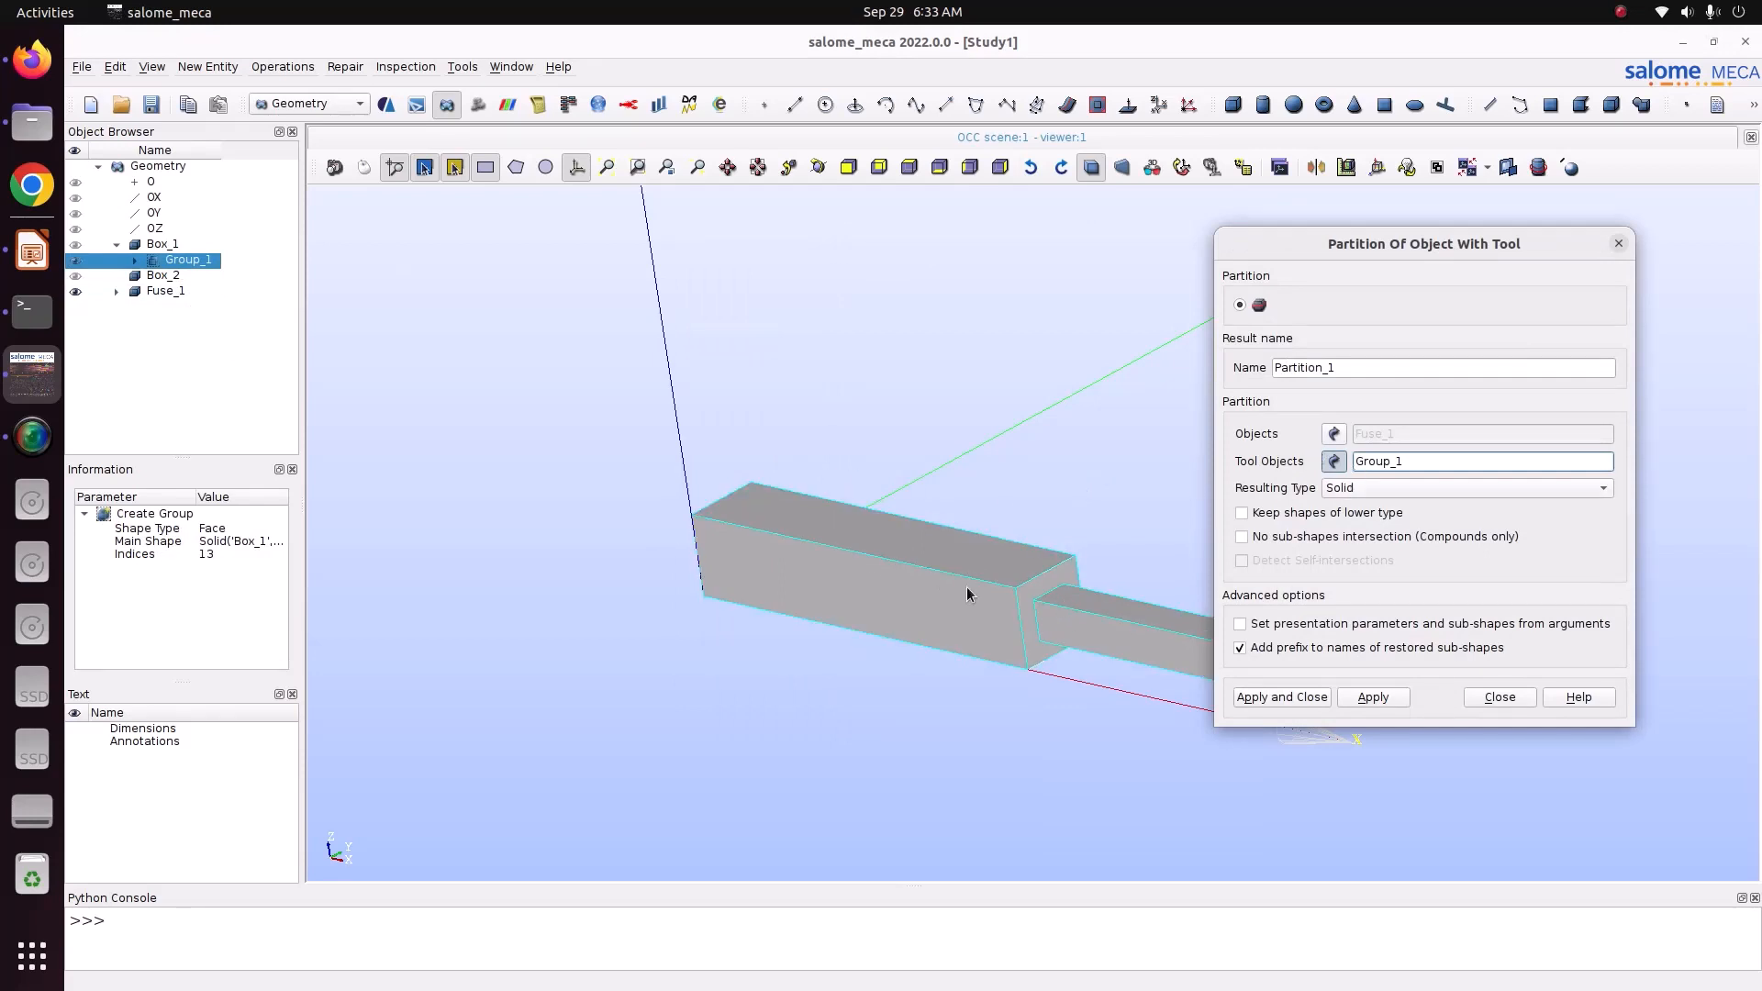
click(1283, 698)
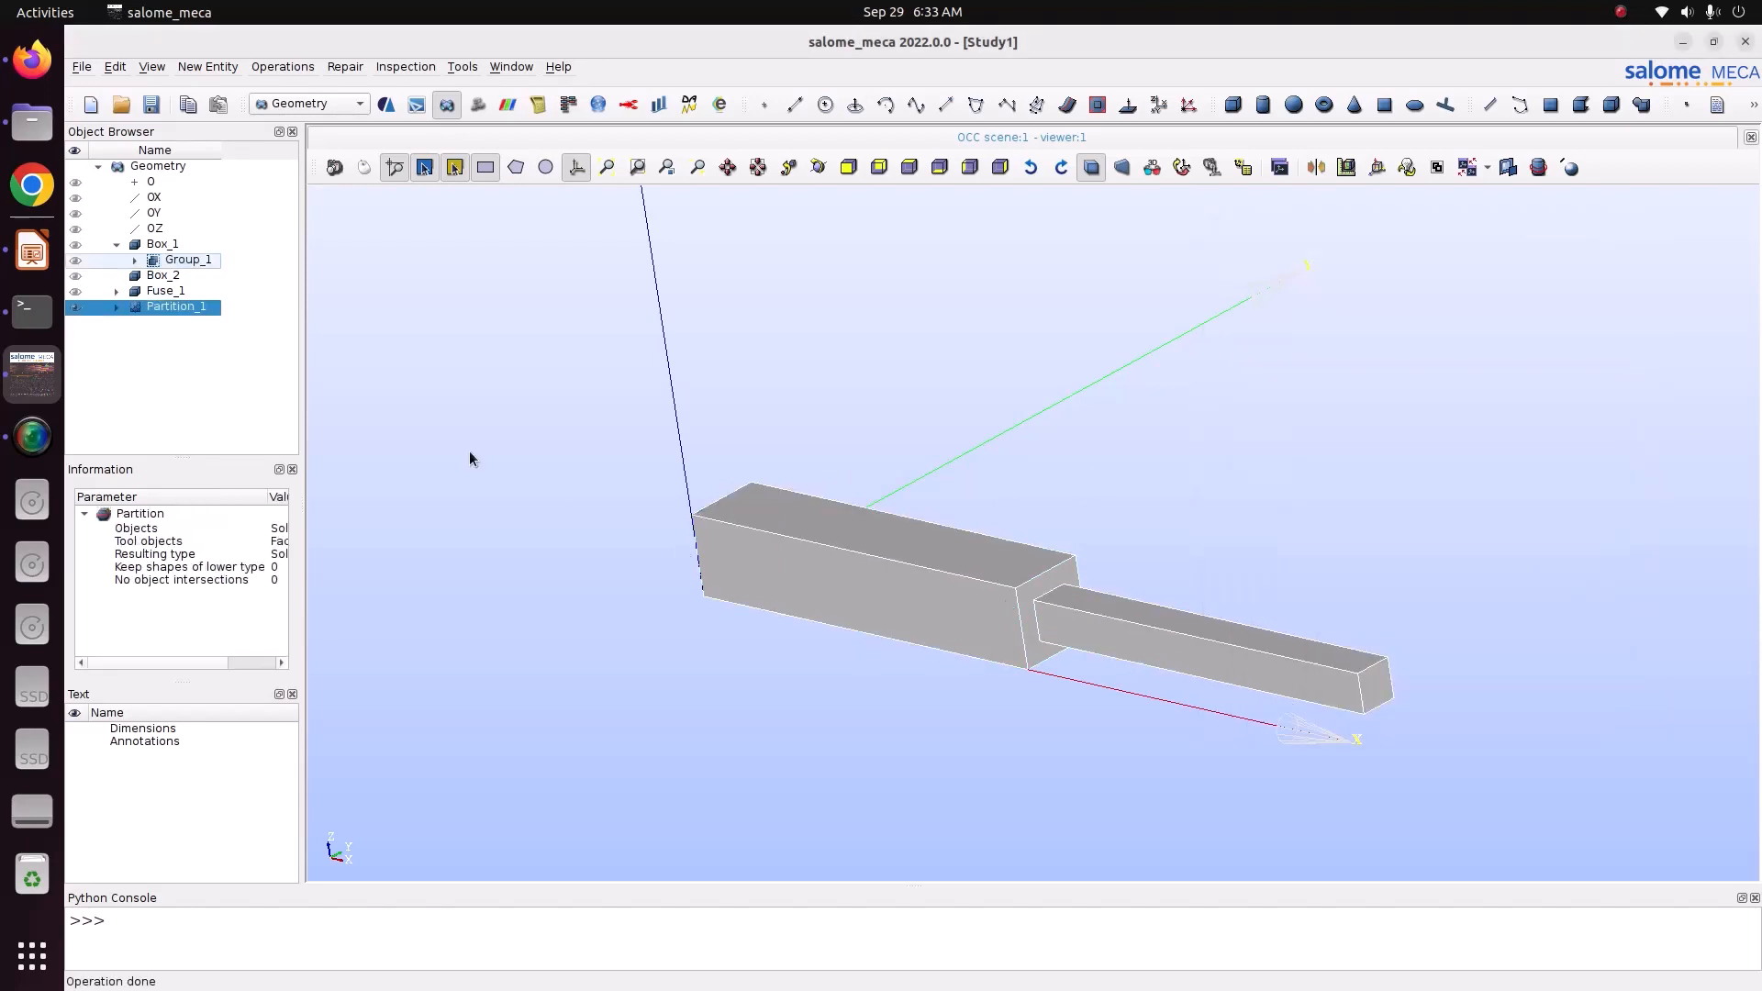
Step: Explode Partition_1 into its sub-shapes of type Solid
click(179, 314)
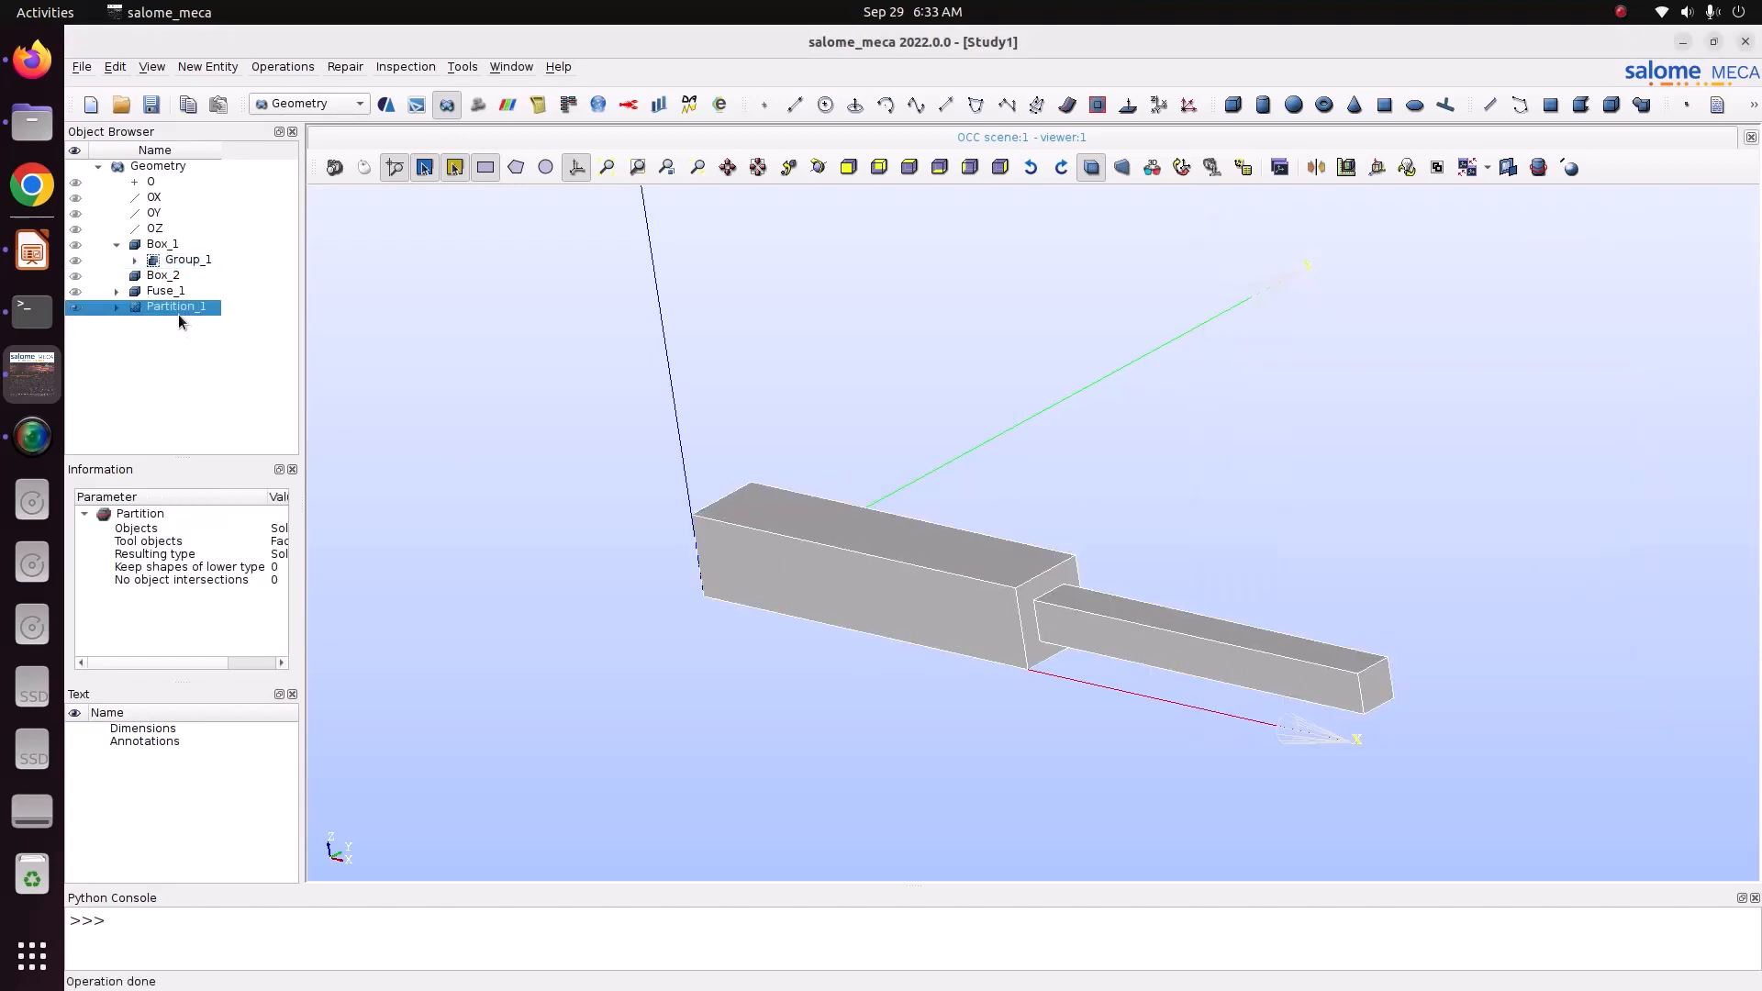
right_click(178, 314)
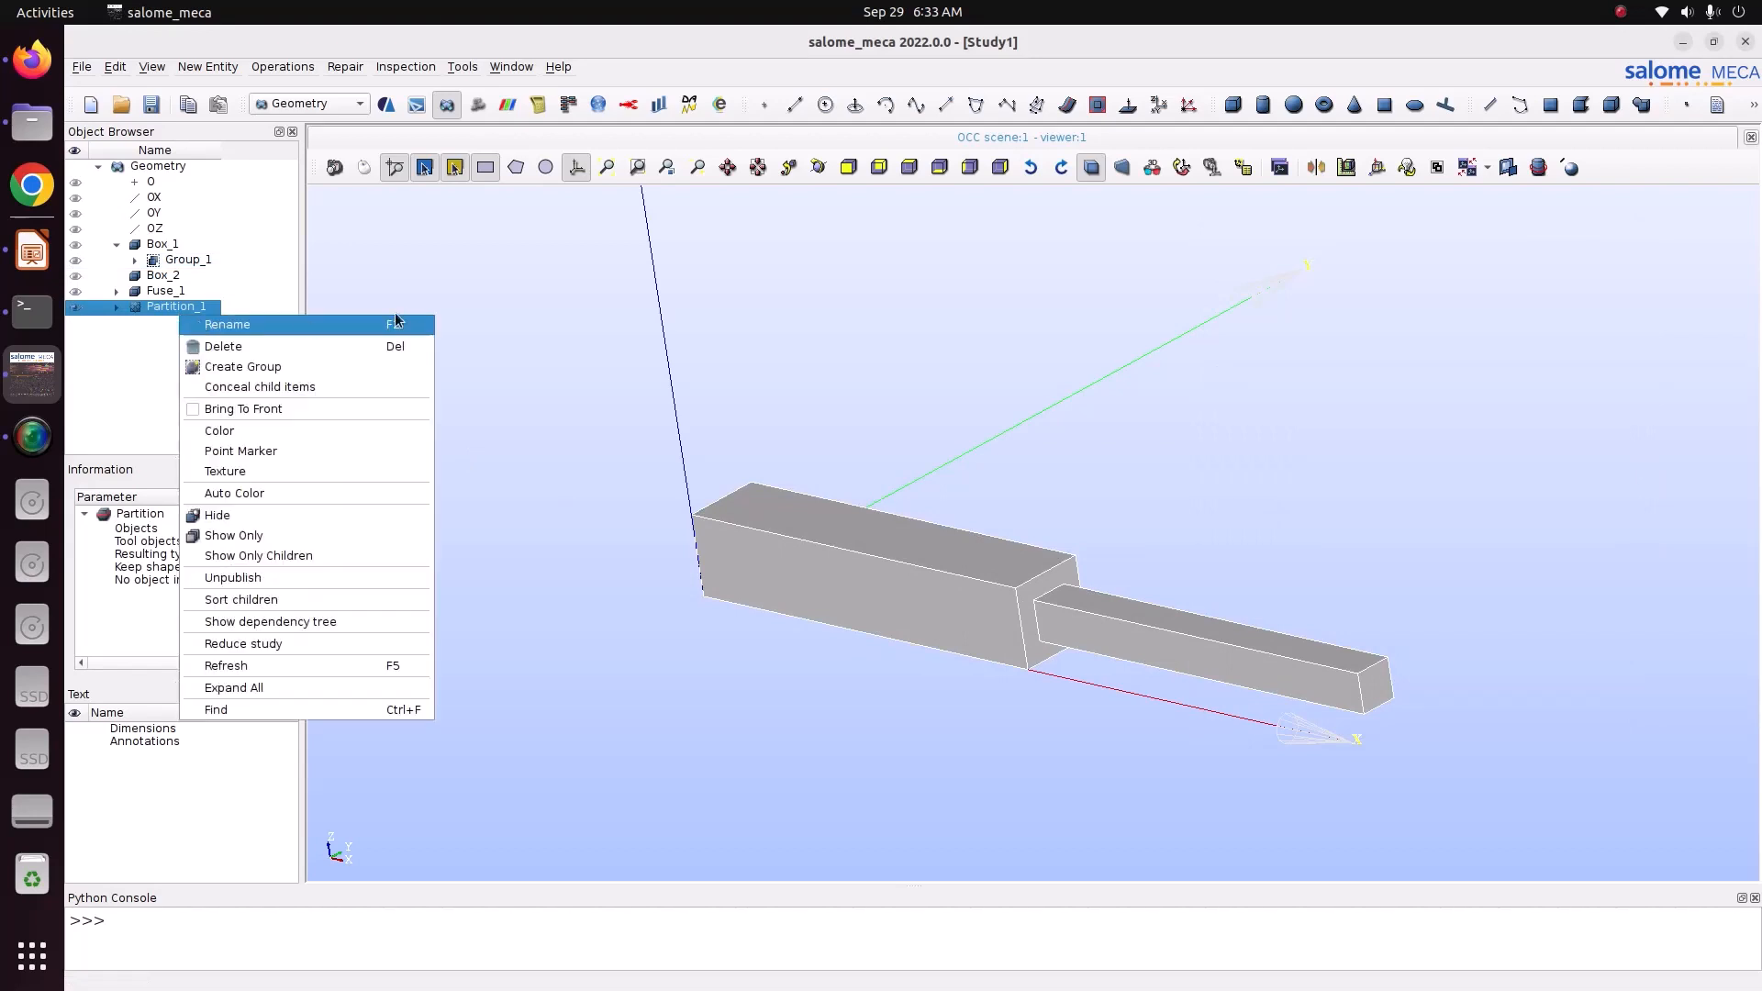
click(198, 74)
click(198, 75)
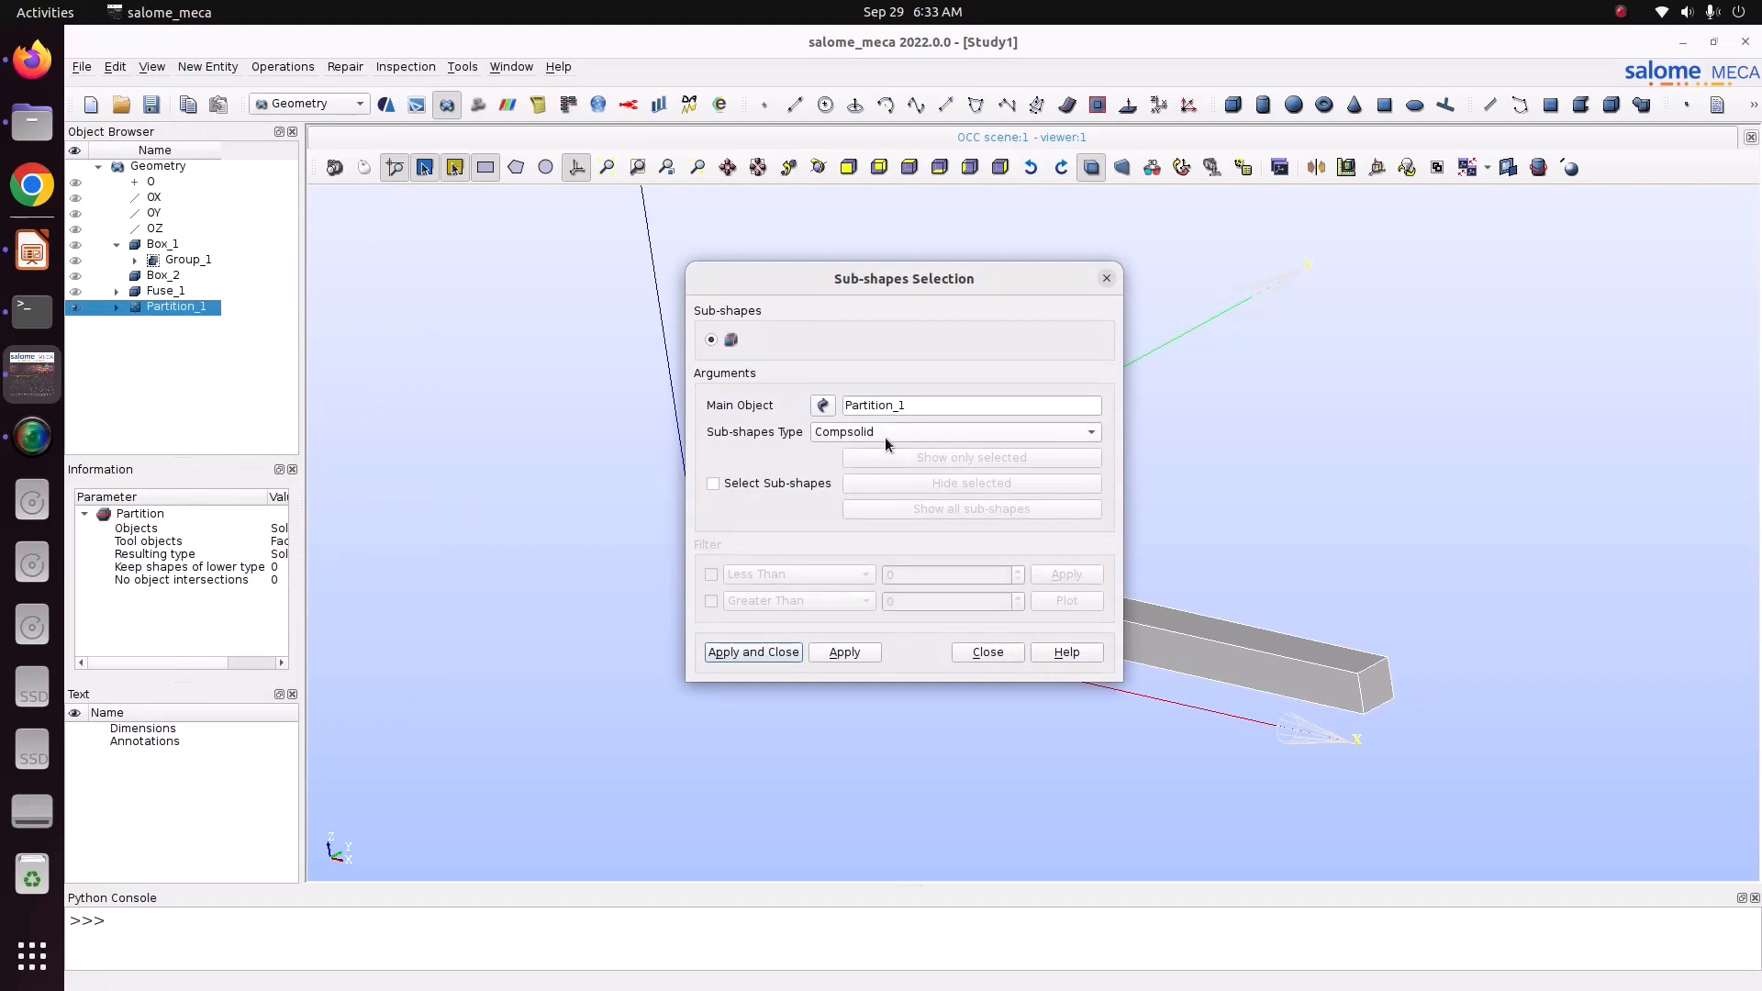
click(873, 434)
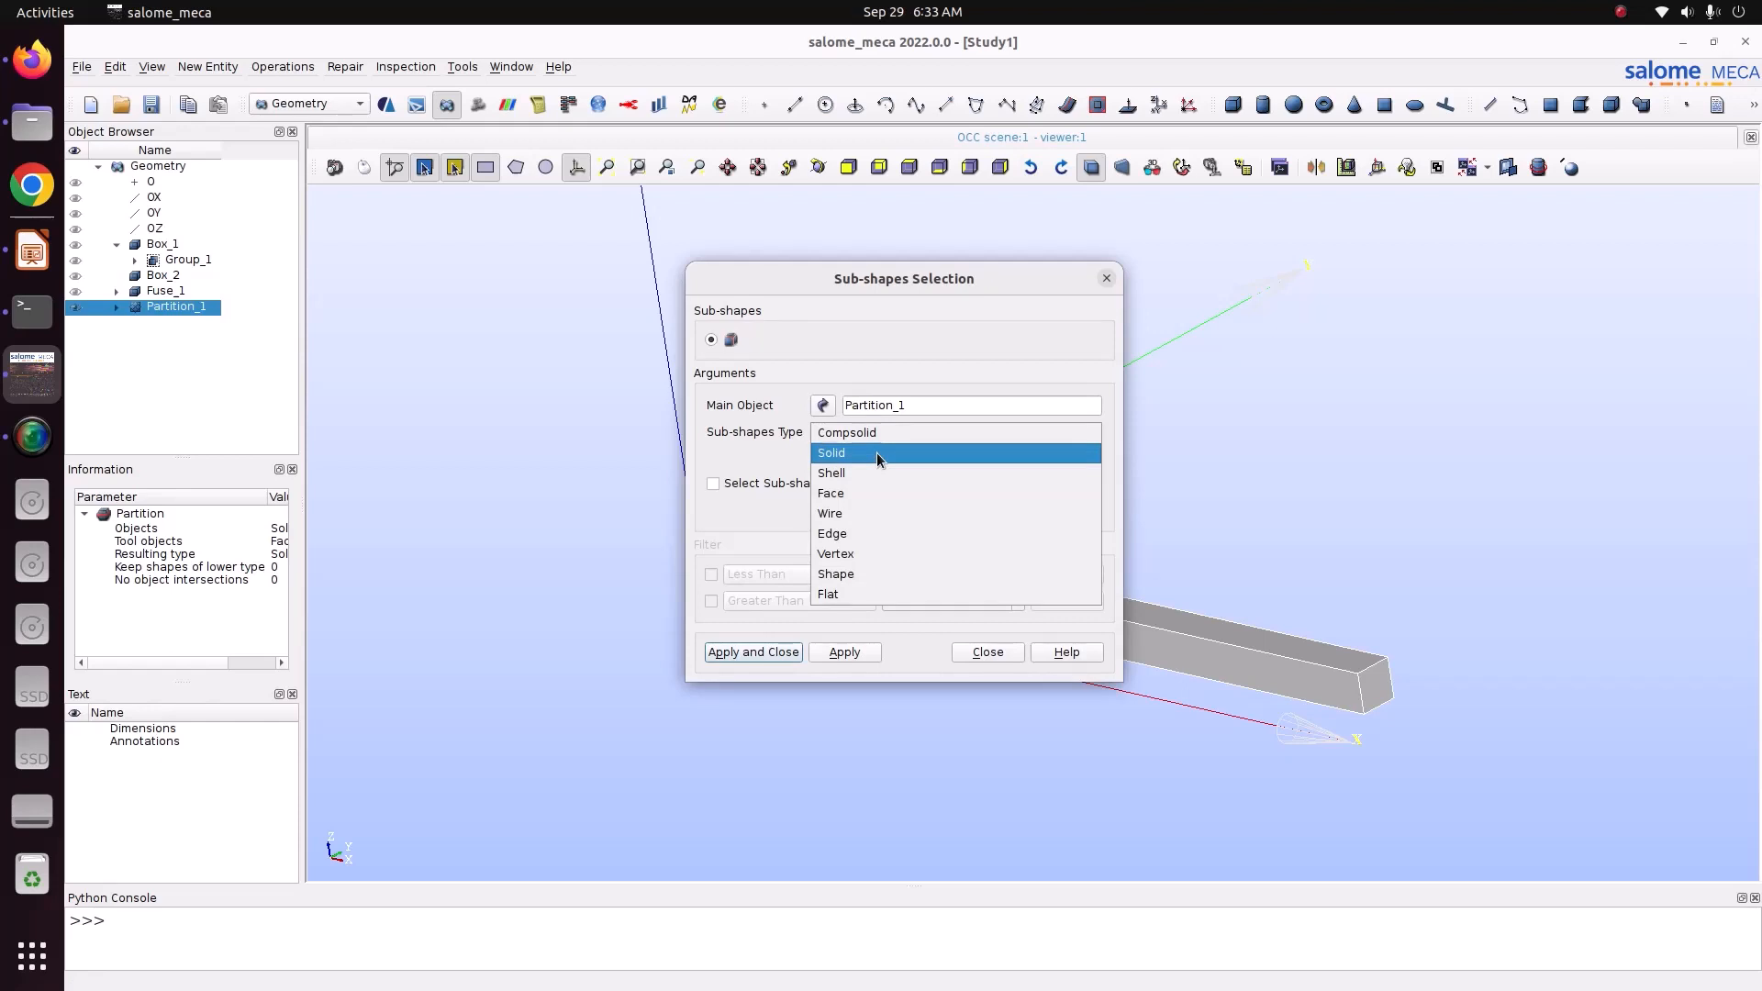
click(878, 454)
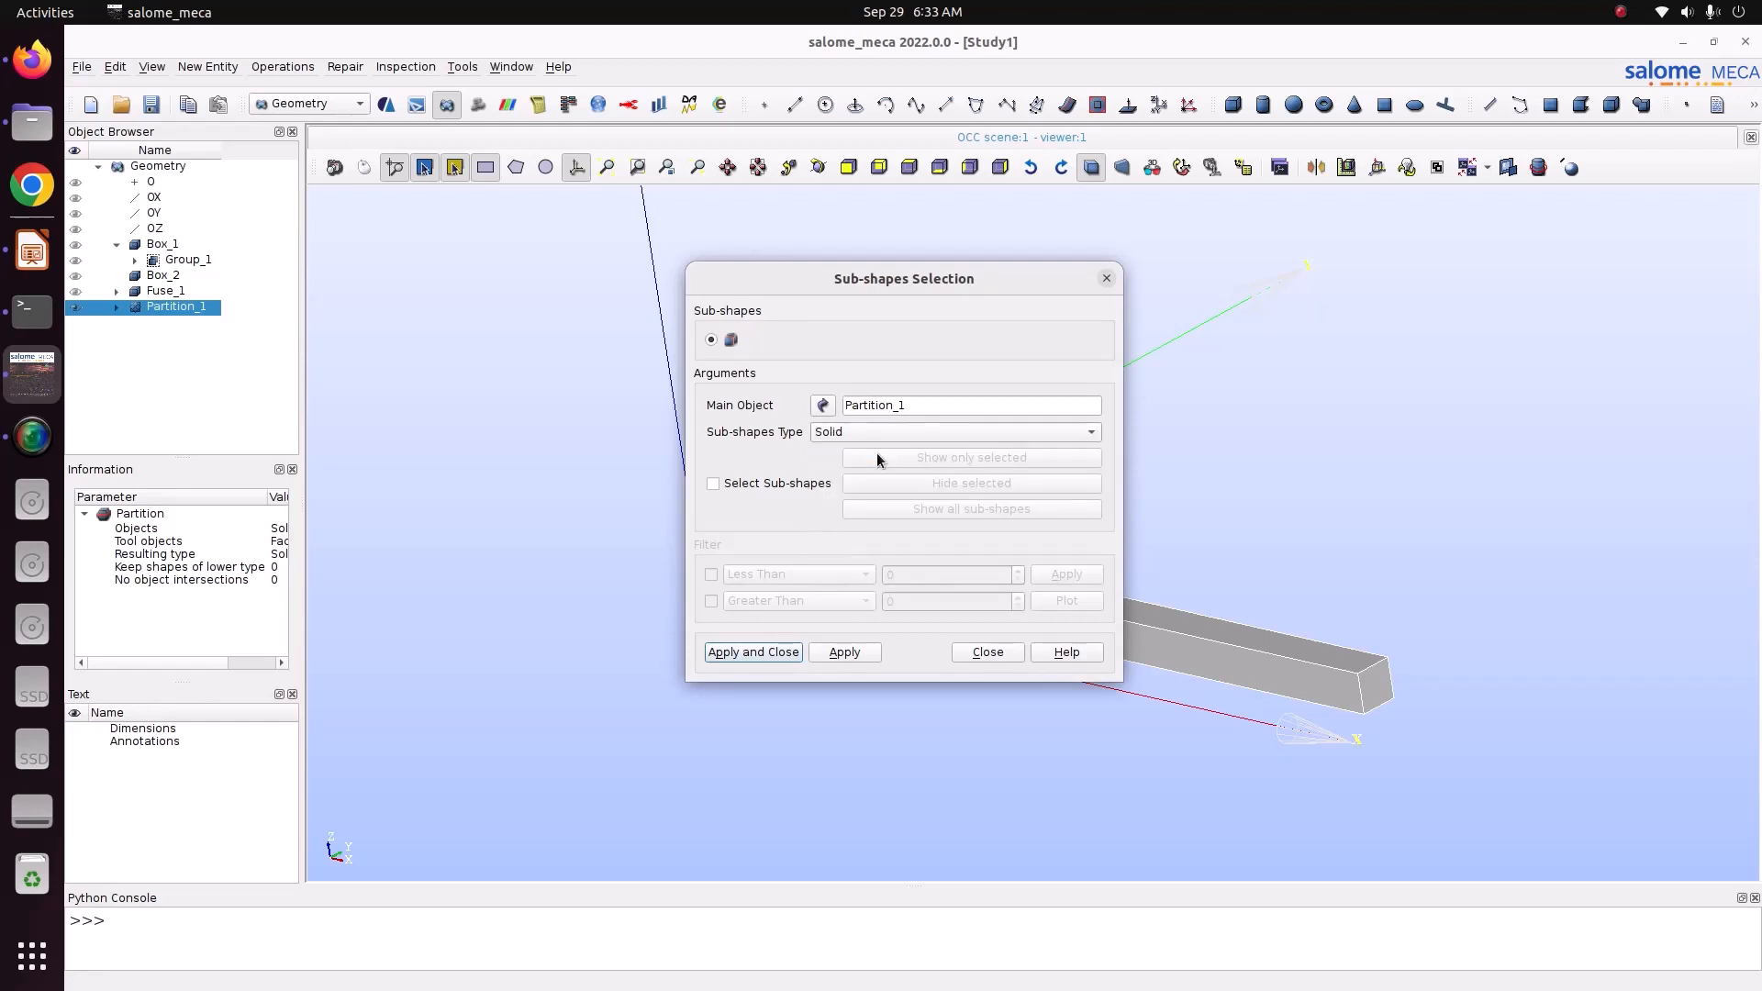
click(763, 653)
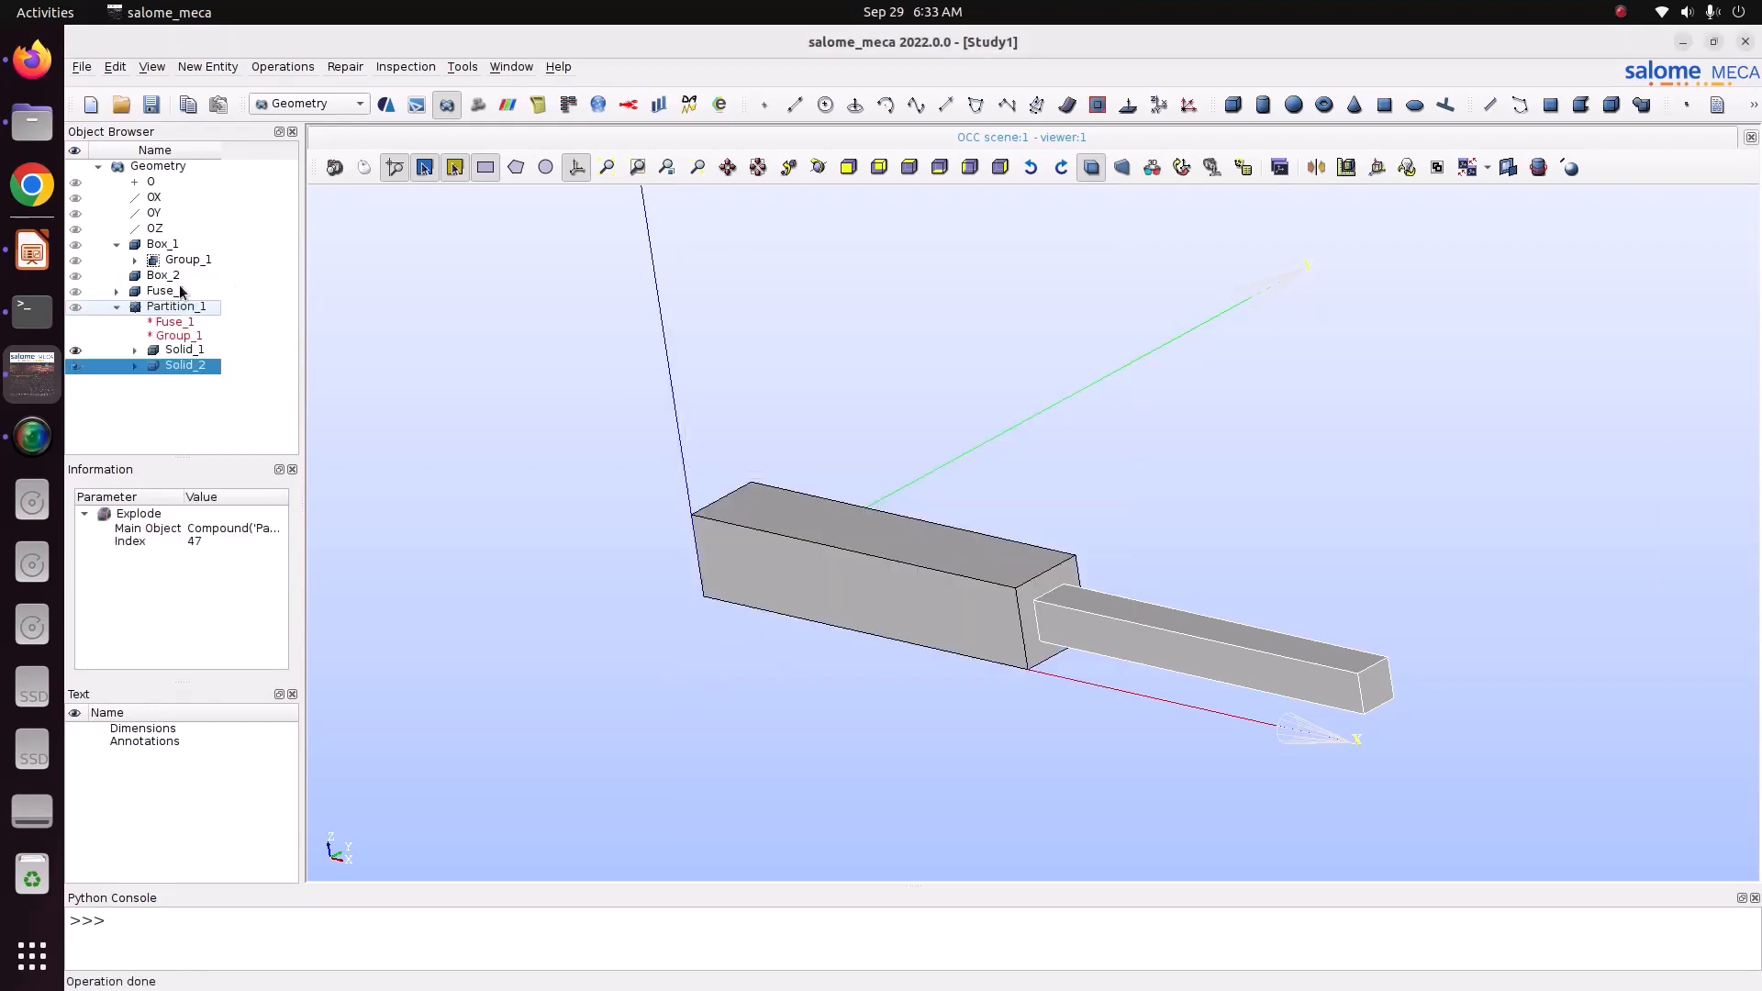
Step: Examine the two exploded solids and the interface between the thick and thin sections of the bar
click(183, 365)
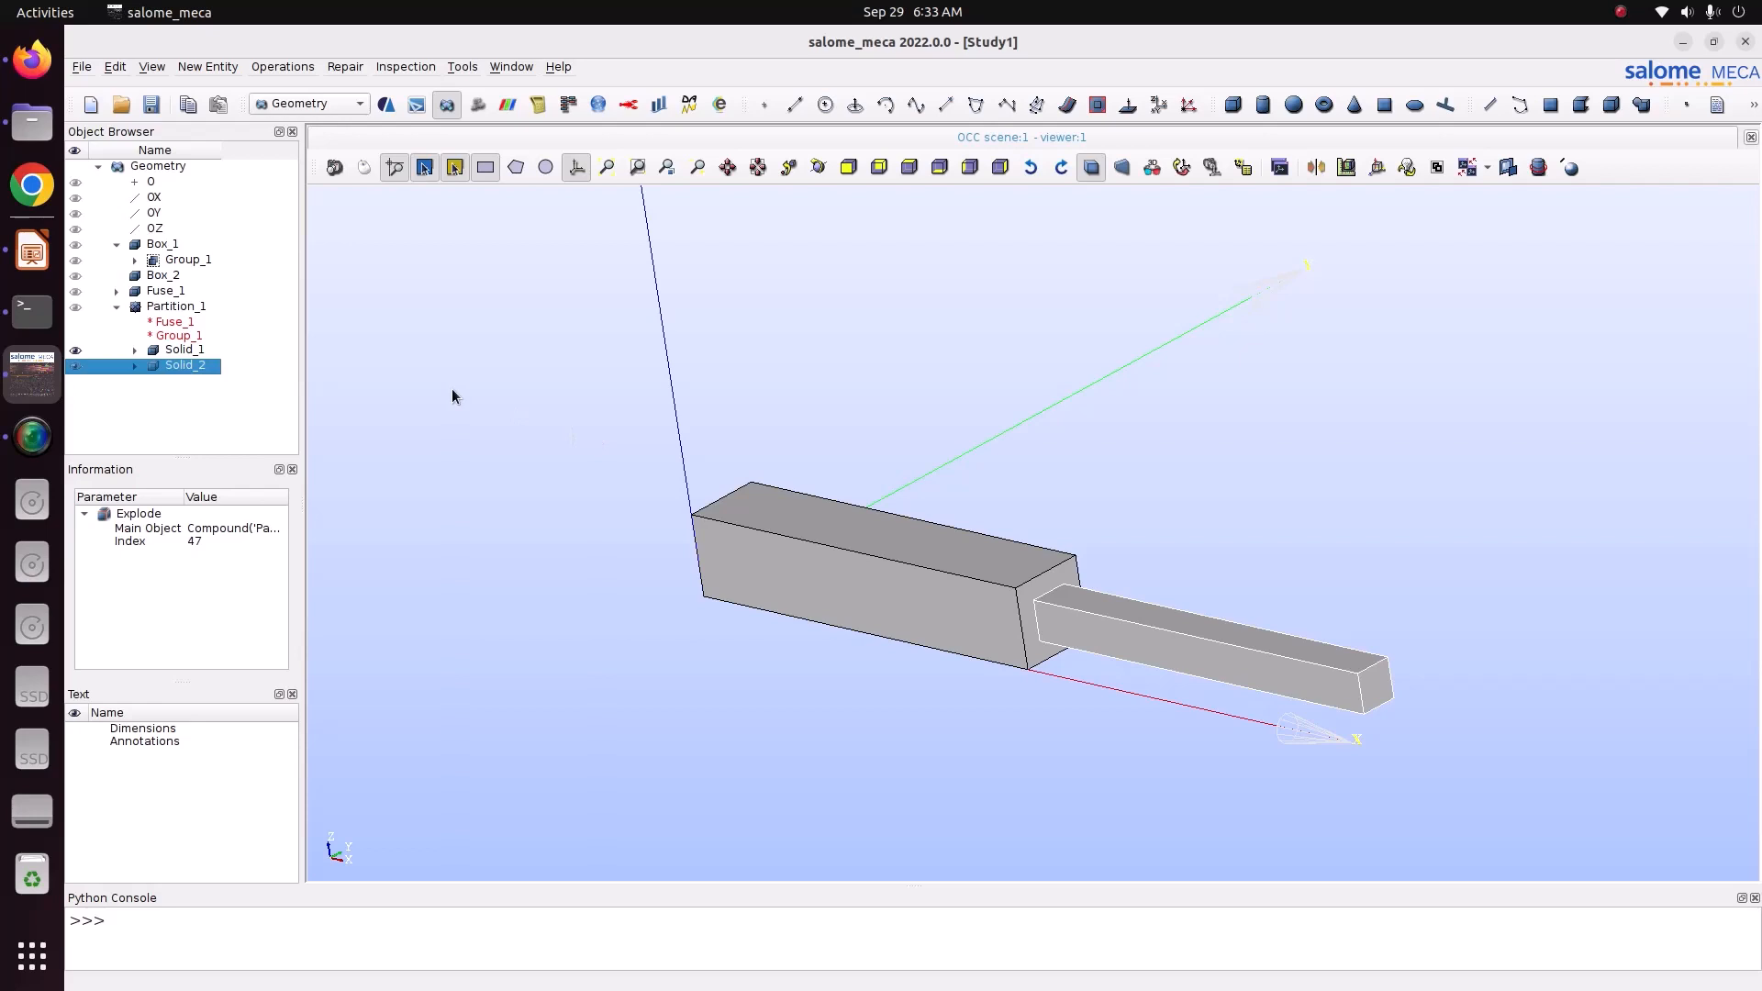
scroll(1038, 629, up, 5)
scroll(1038, 629, down, 3)
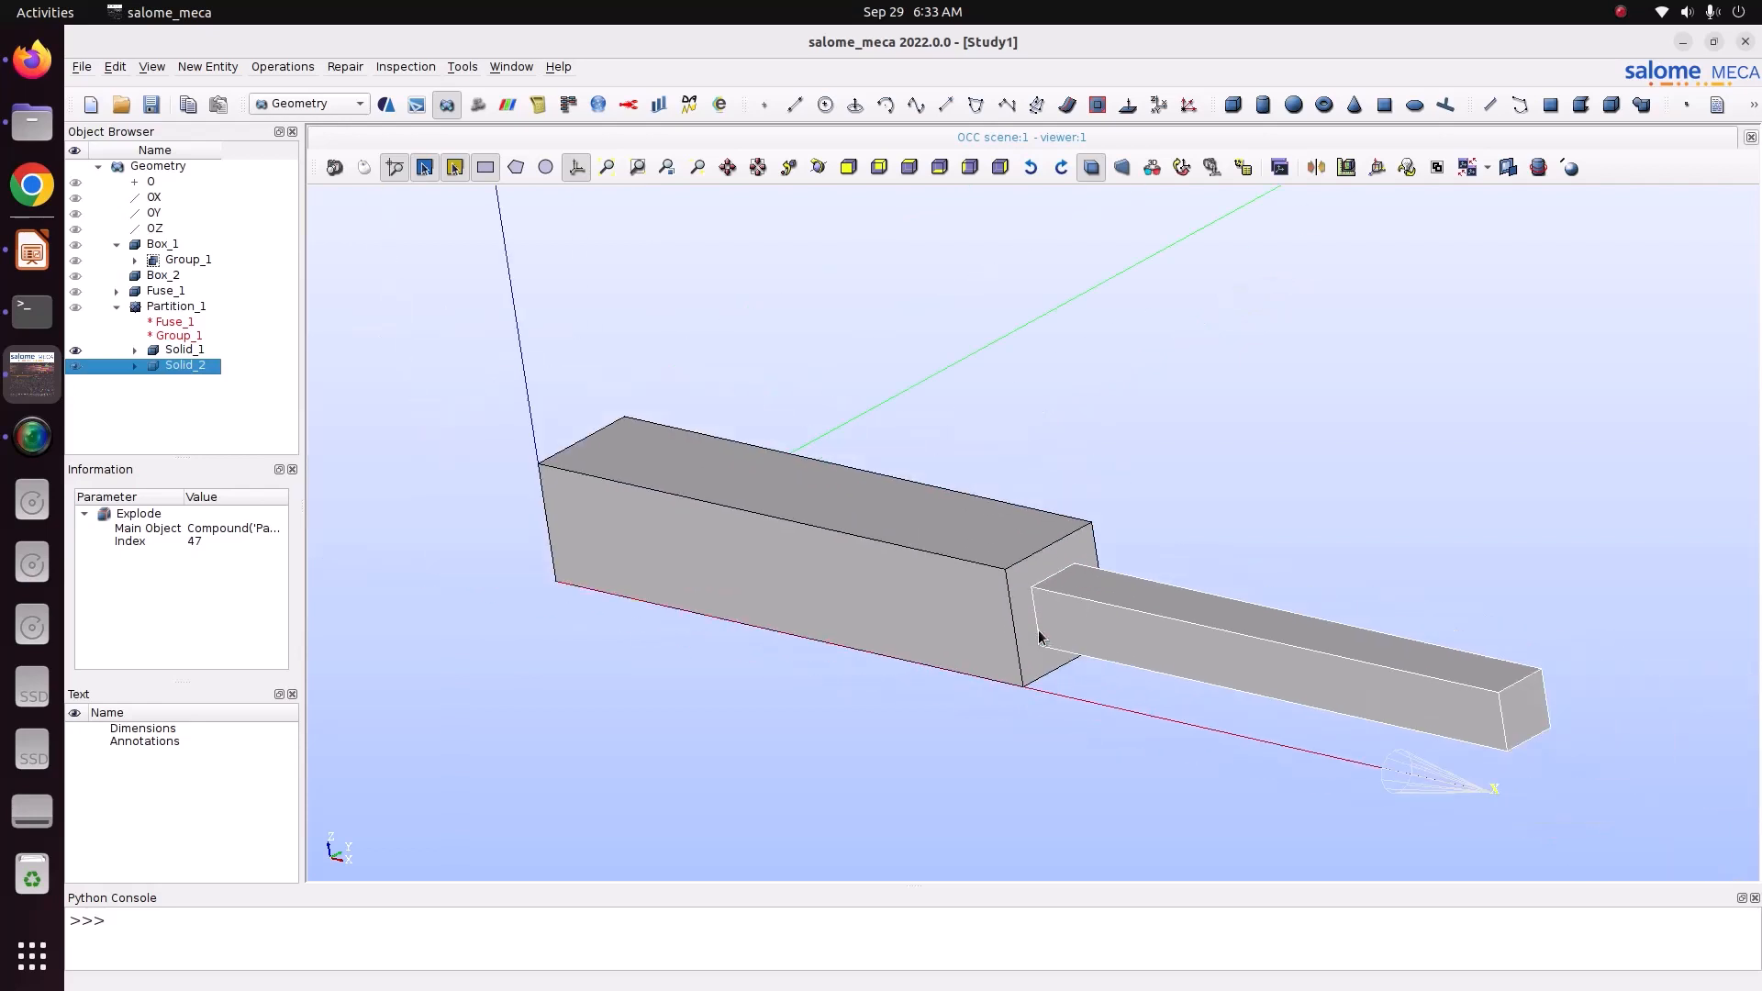
scroll(1038, 630, up, 4)
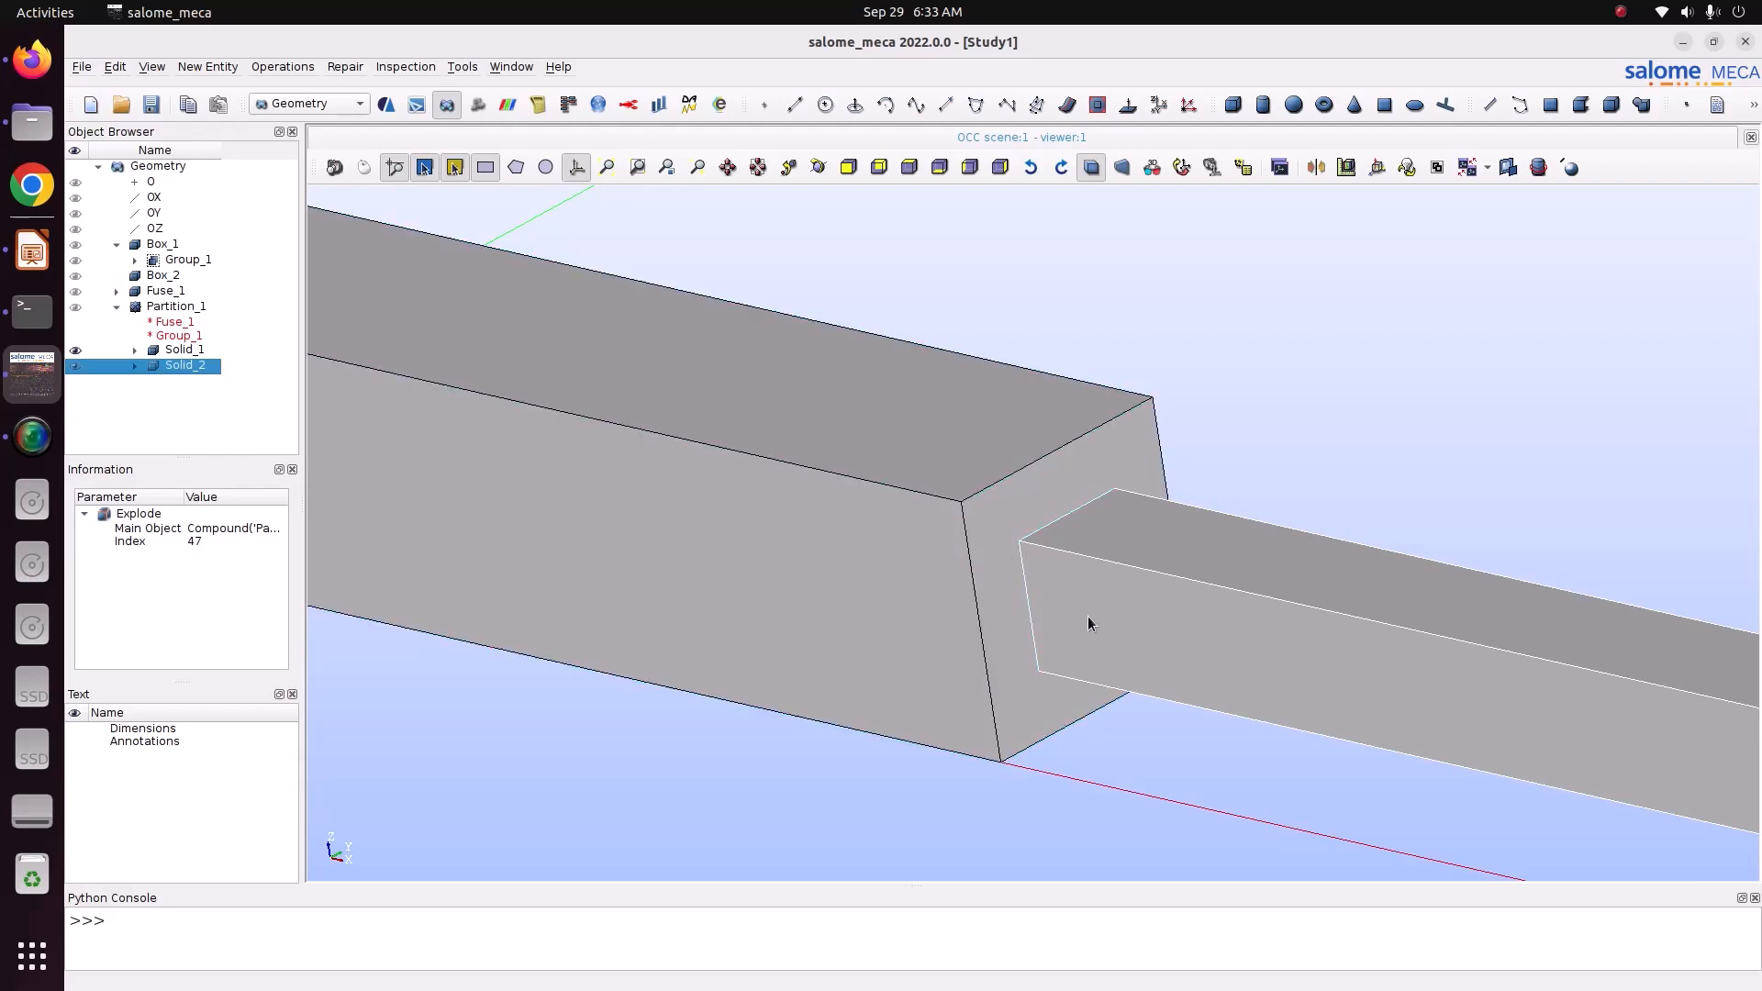
scroll(1088, 615, down, 4)
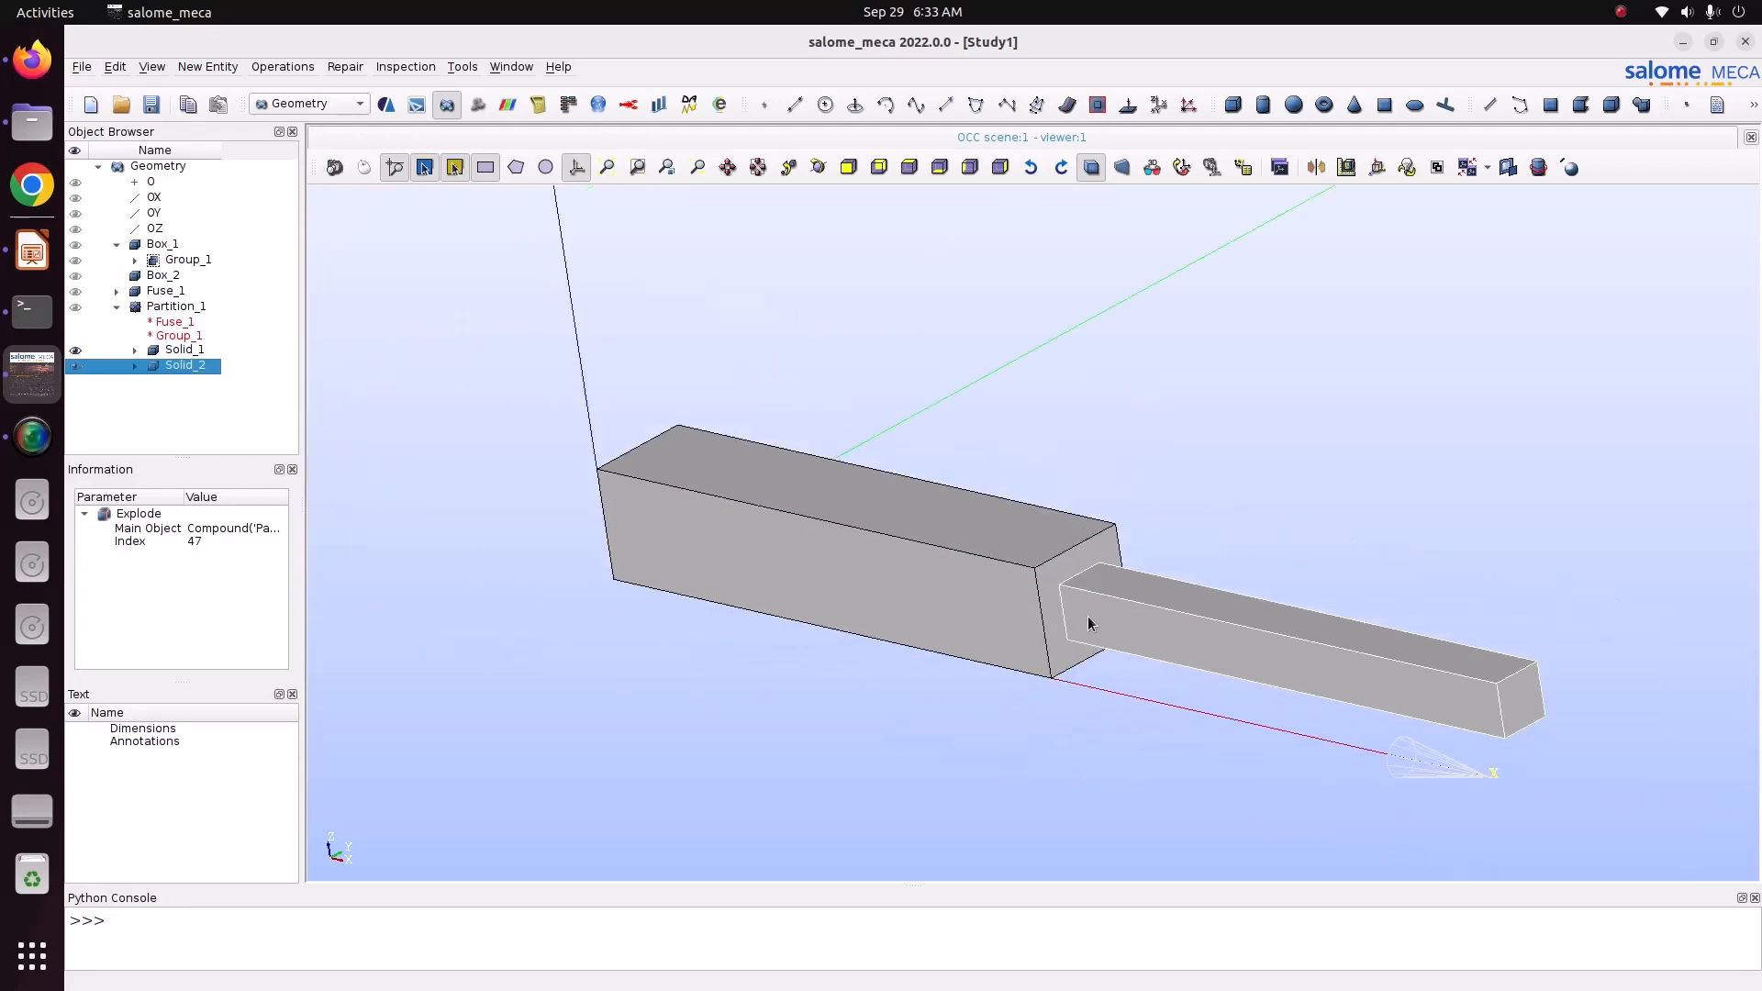
click(181, 310)
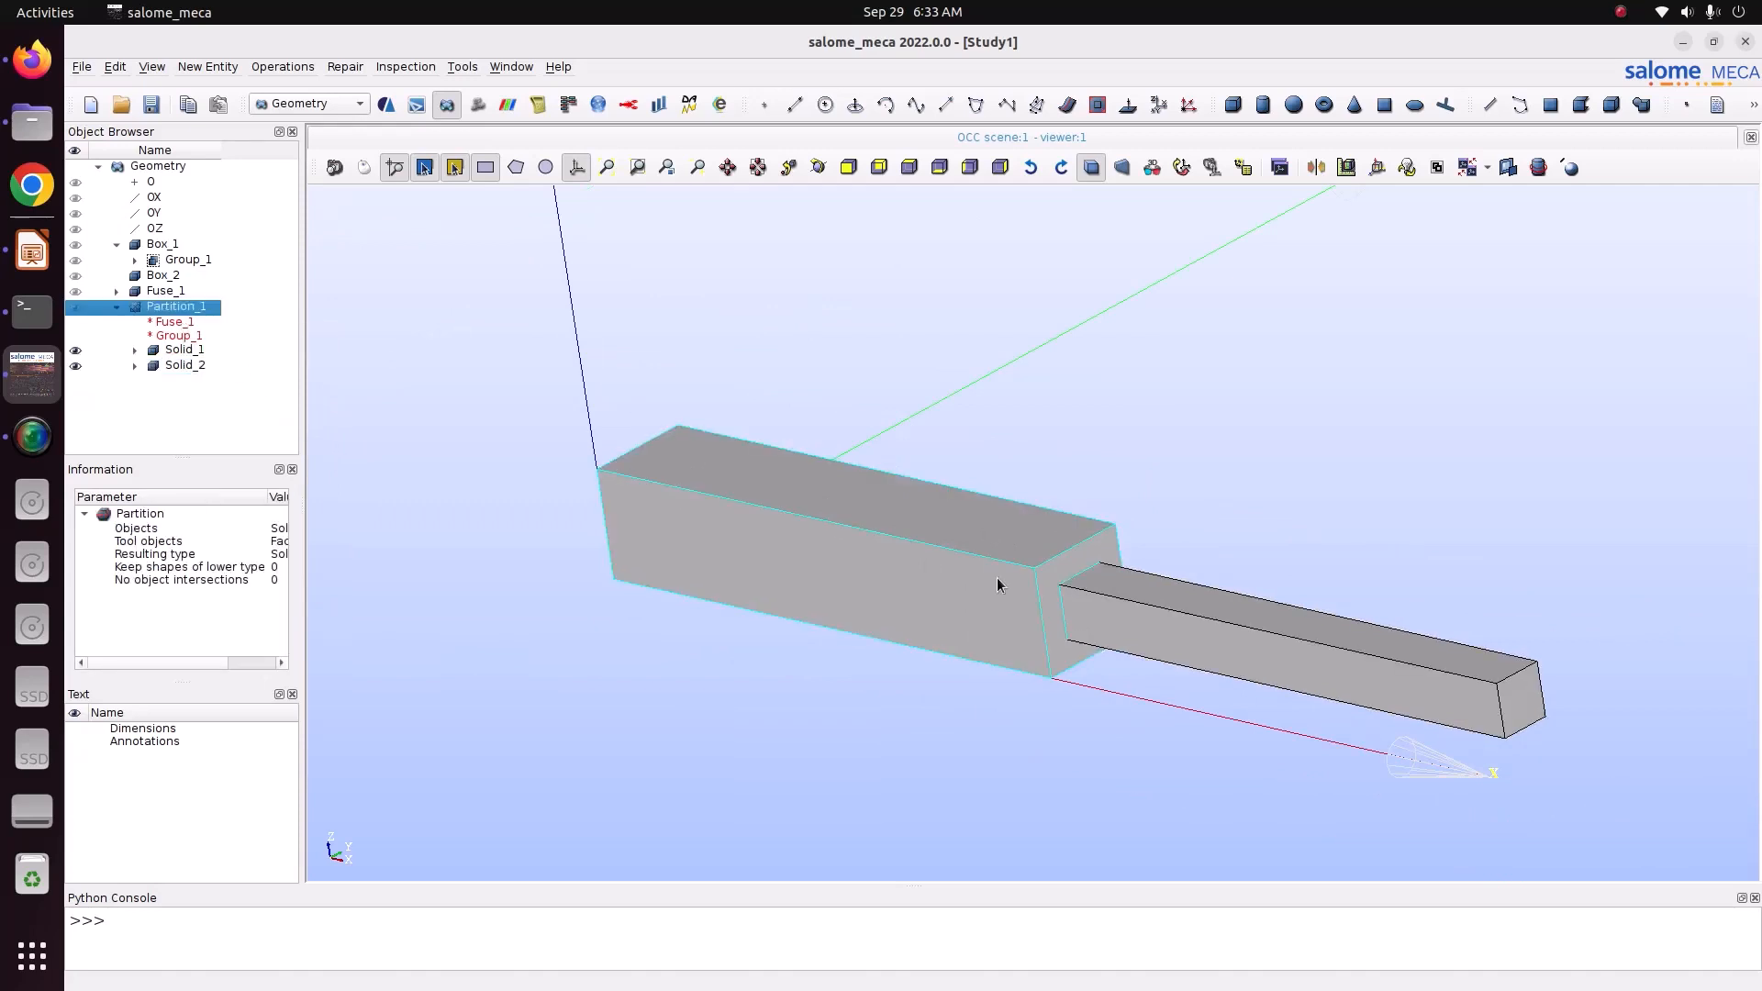
scroll(1092, 578, up, 3)
scroll(1092, 578, down, 2)
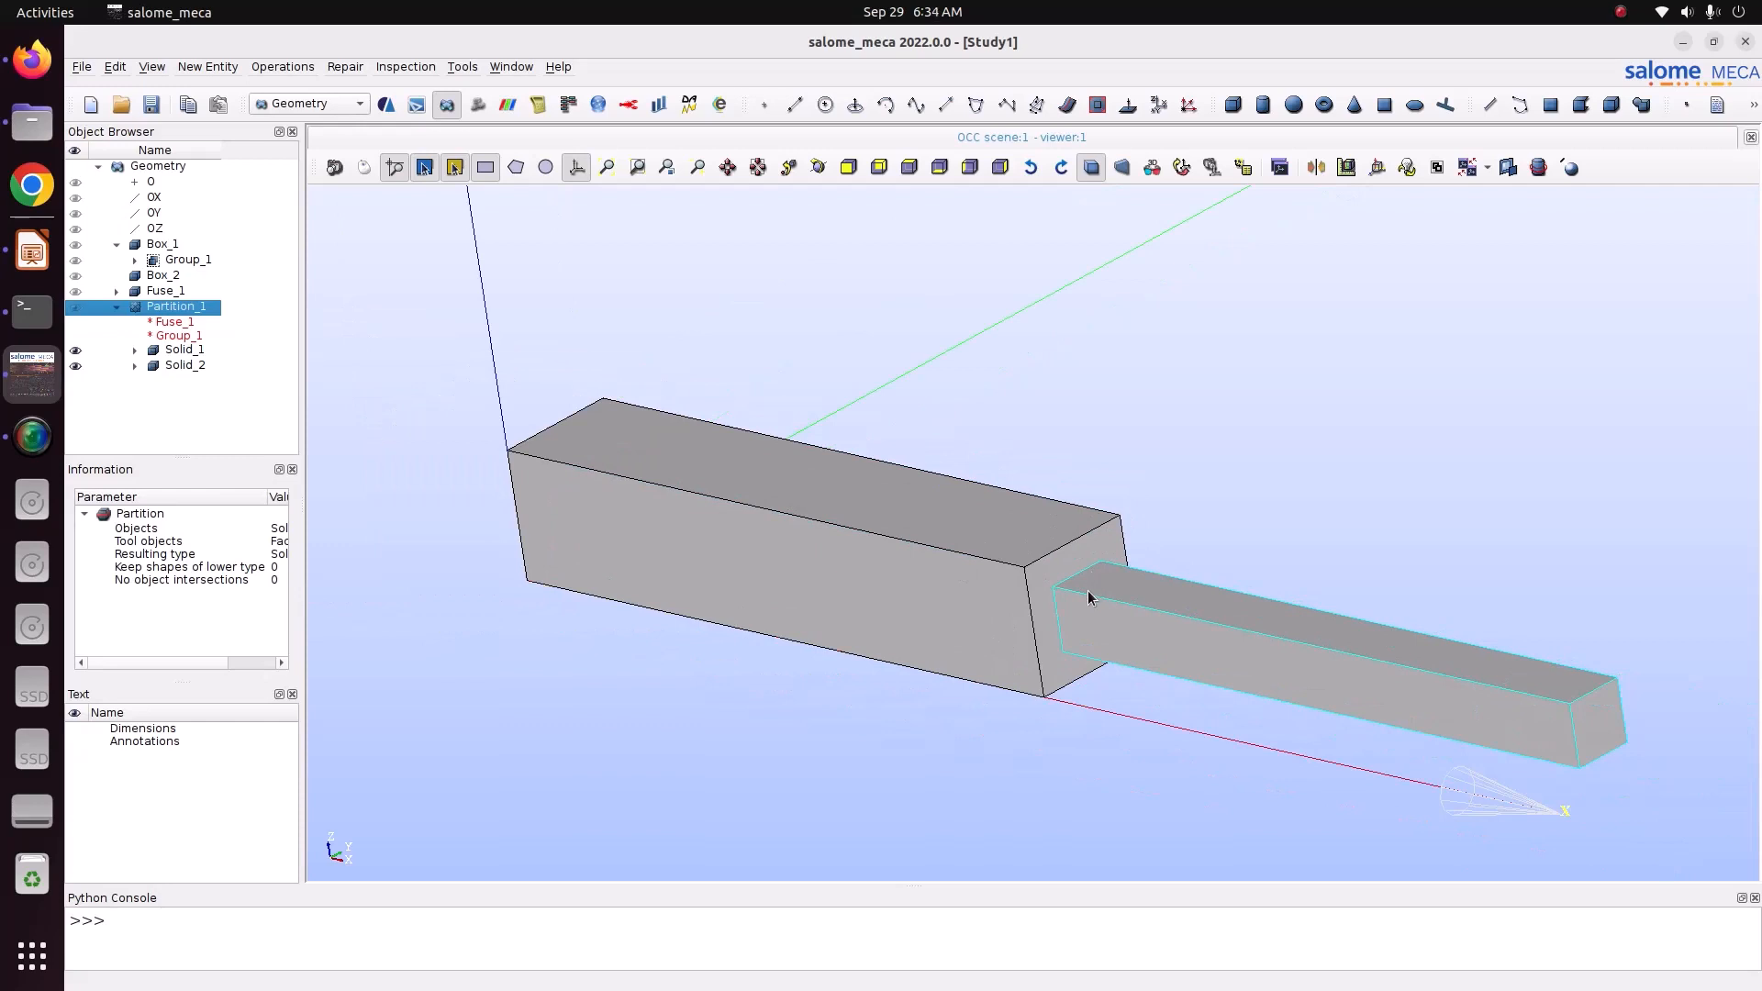
click(169, 233)
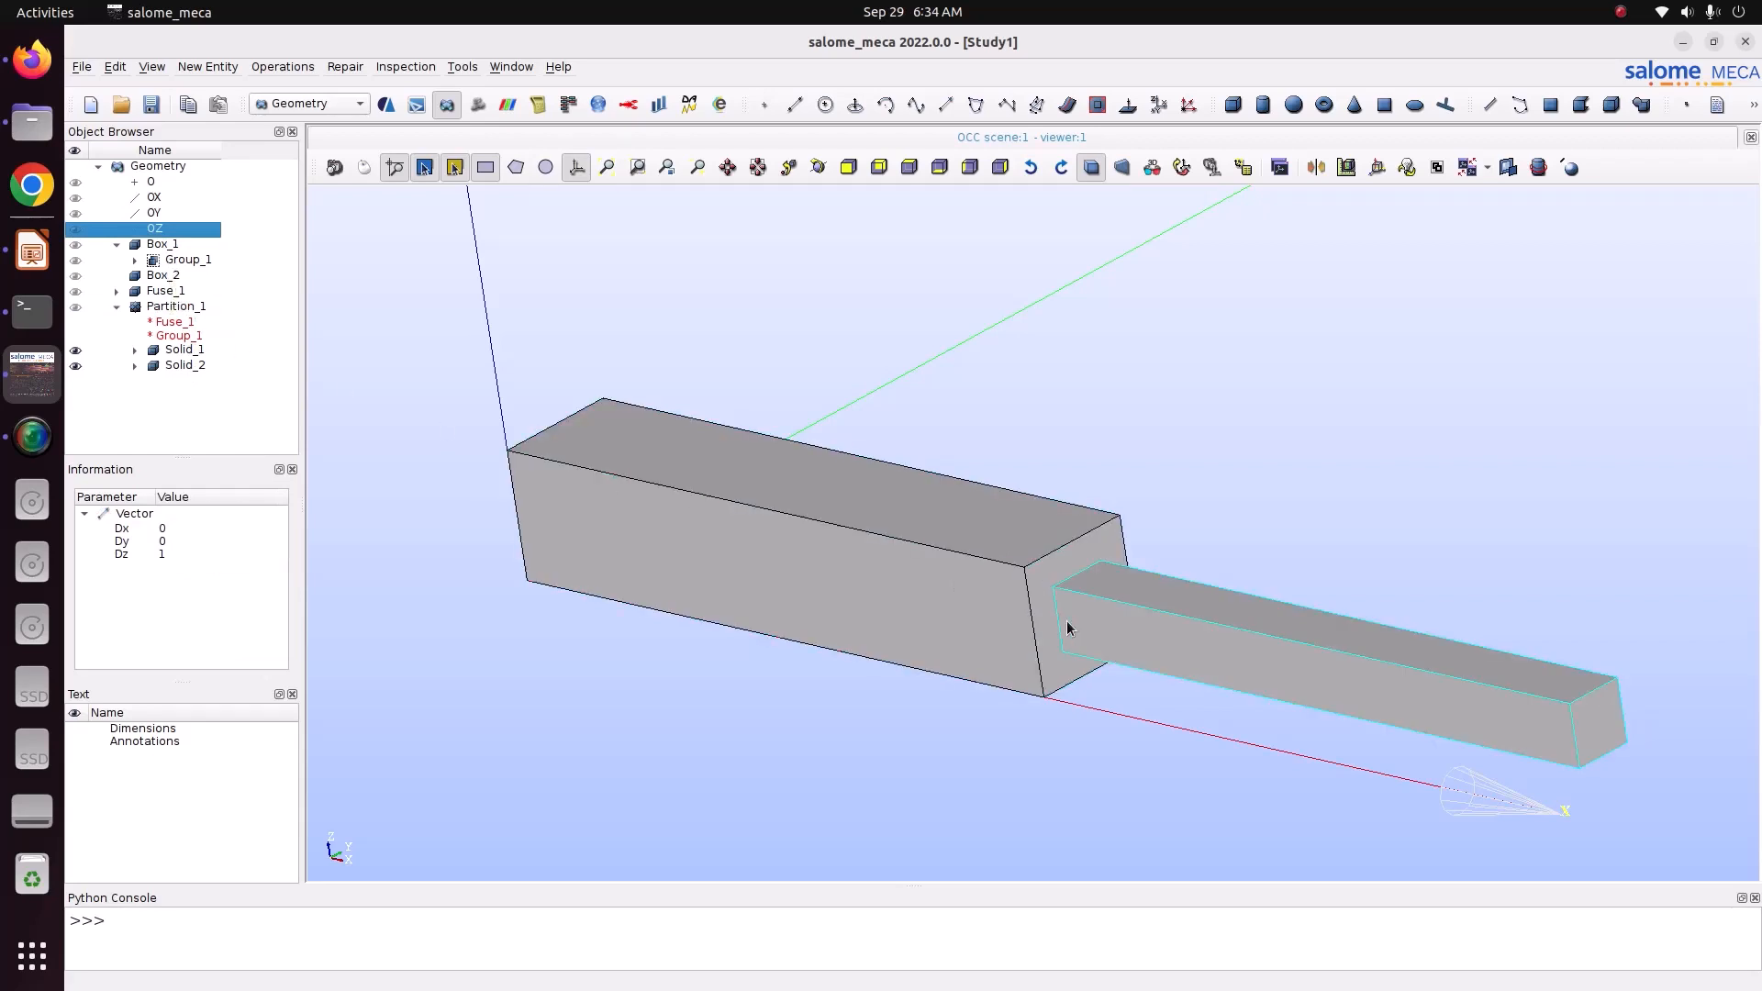
scroll(1066, 620, up, 5)
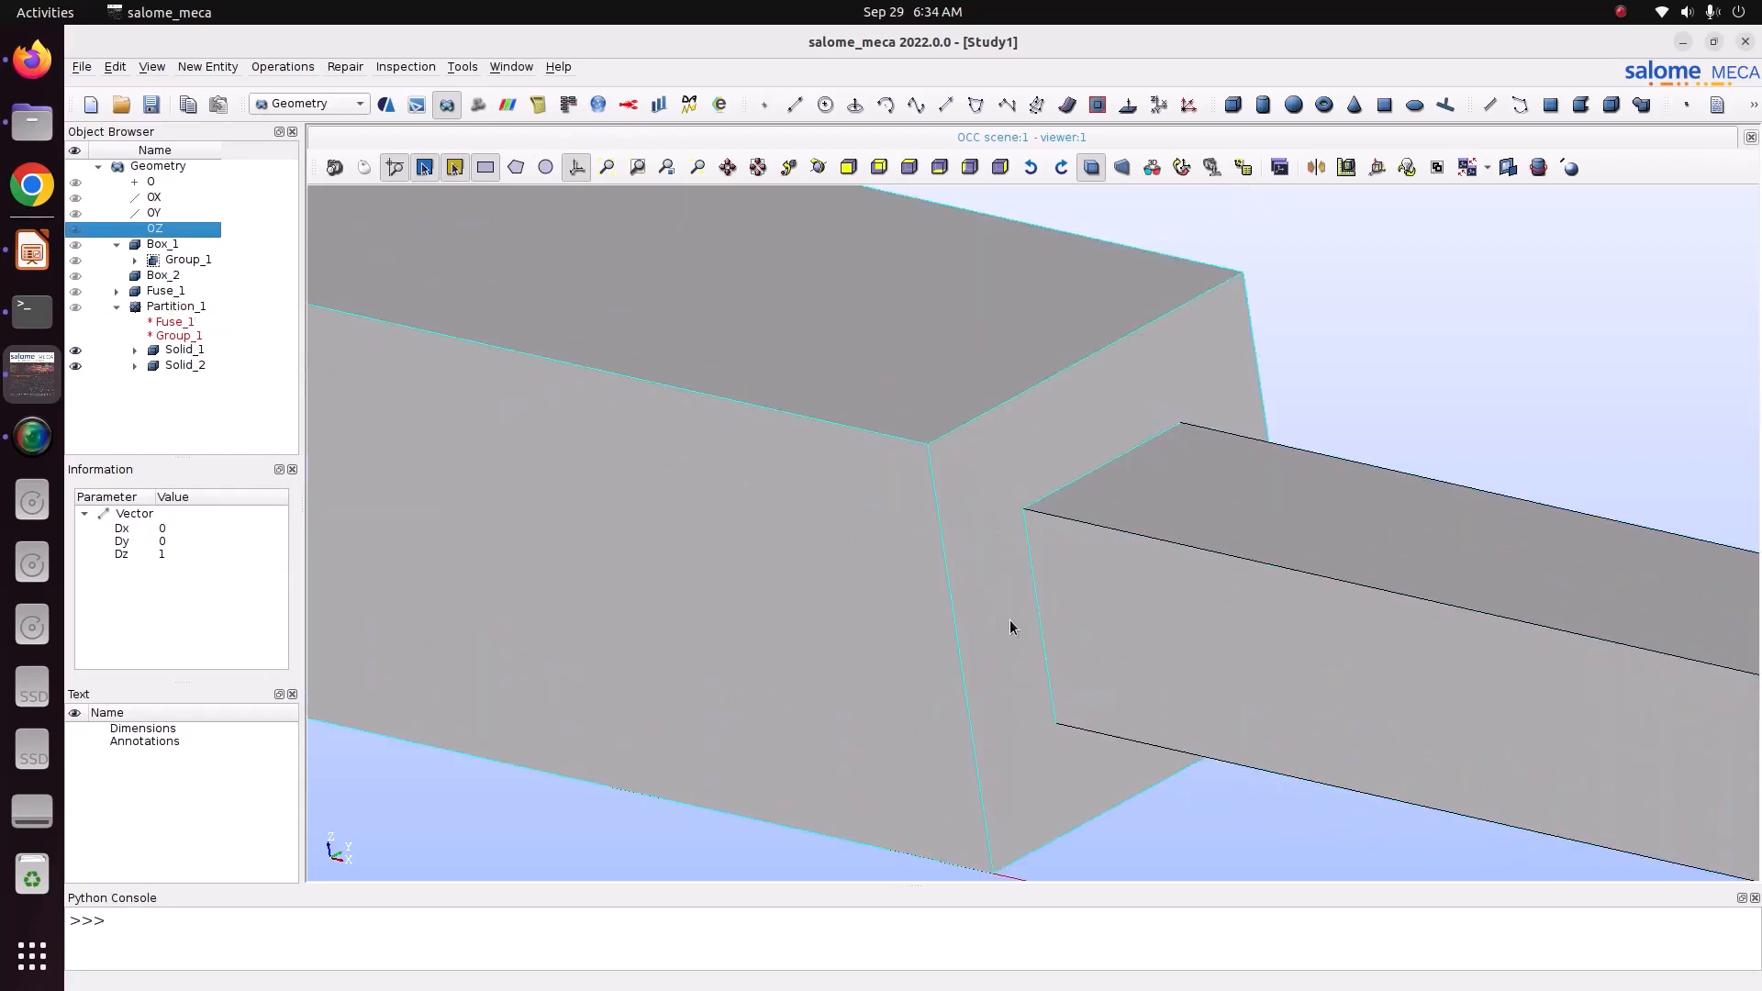
Step: Rename Solid_1 under Partition_1 as Steel and Solid_2 as Alum
click(156, 308)
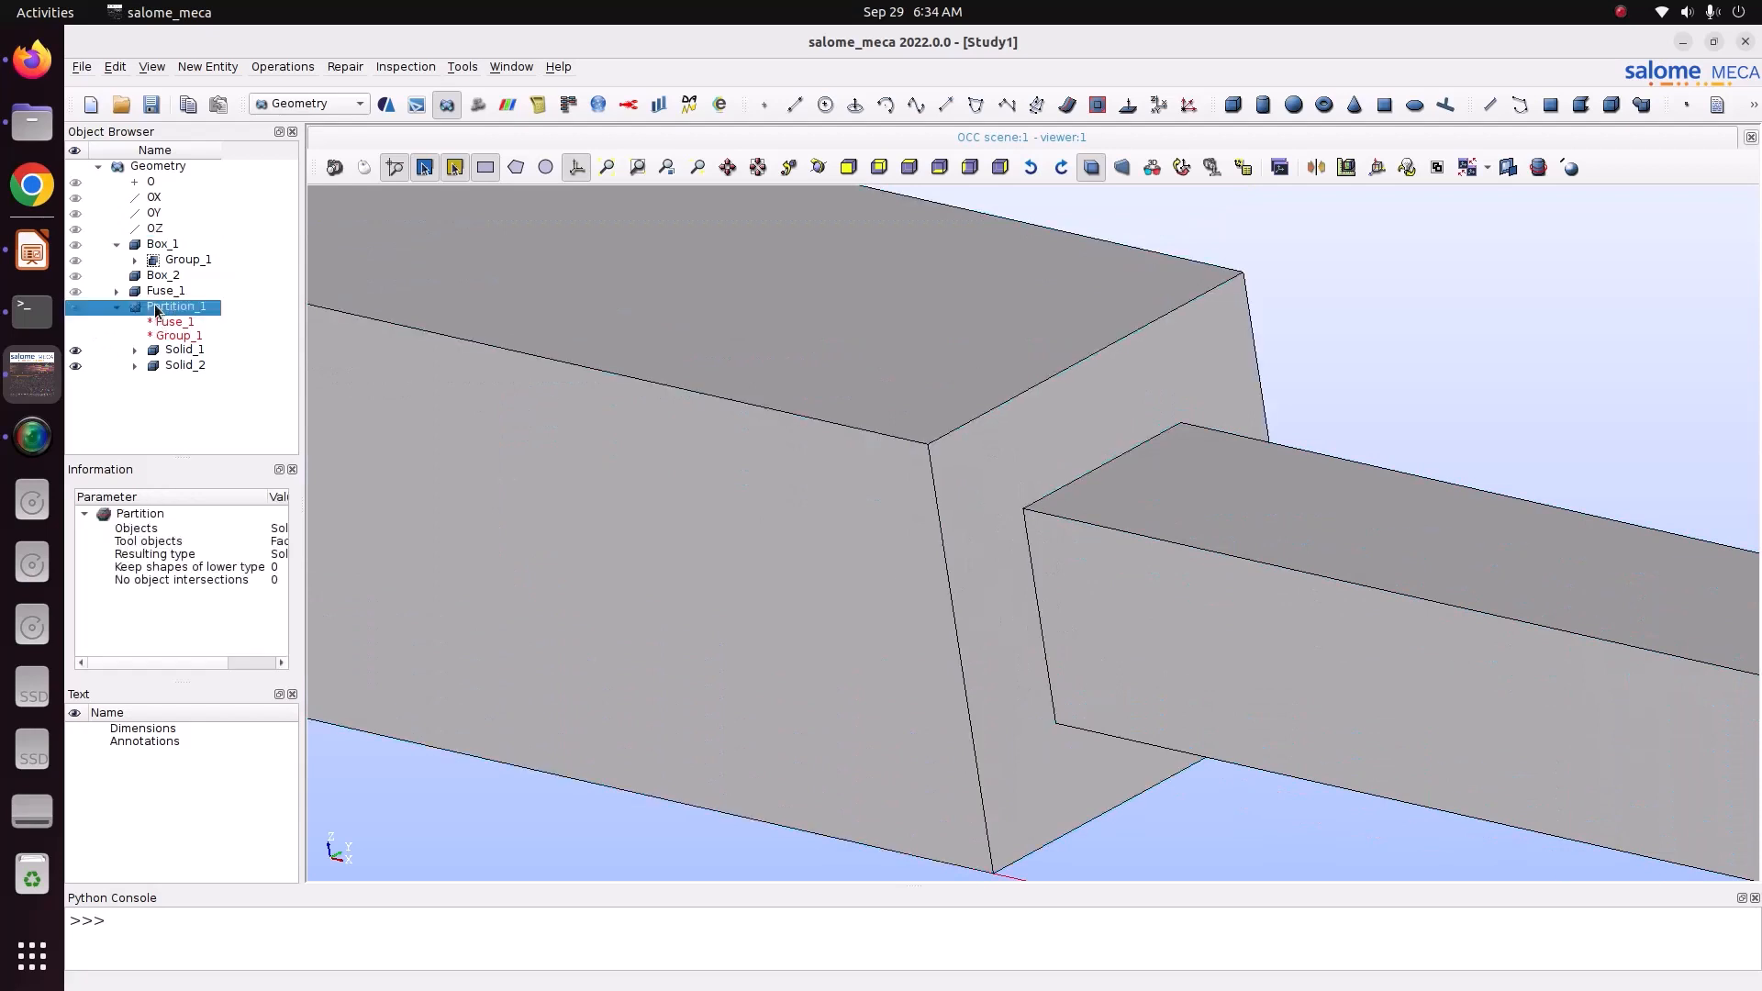
double_click(186, 351)
text(Steel)
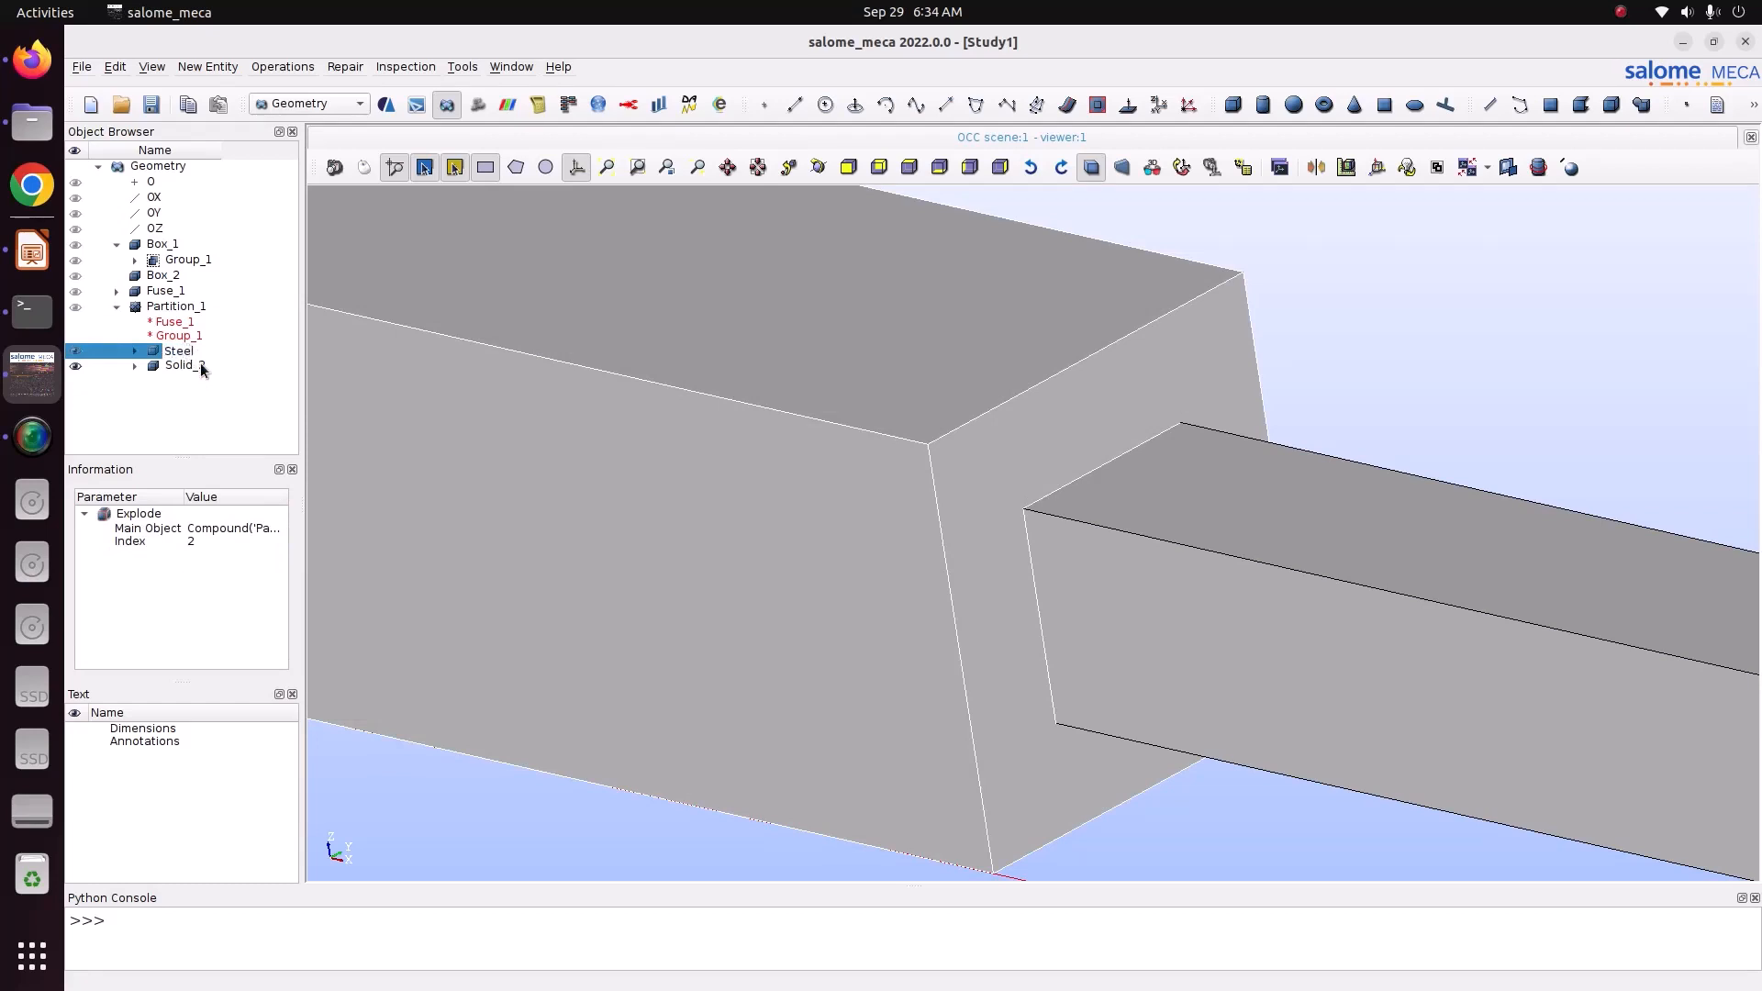
double_click(200, 364)
text(Alum)
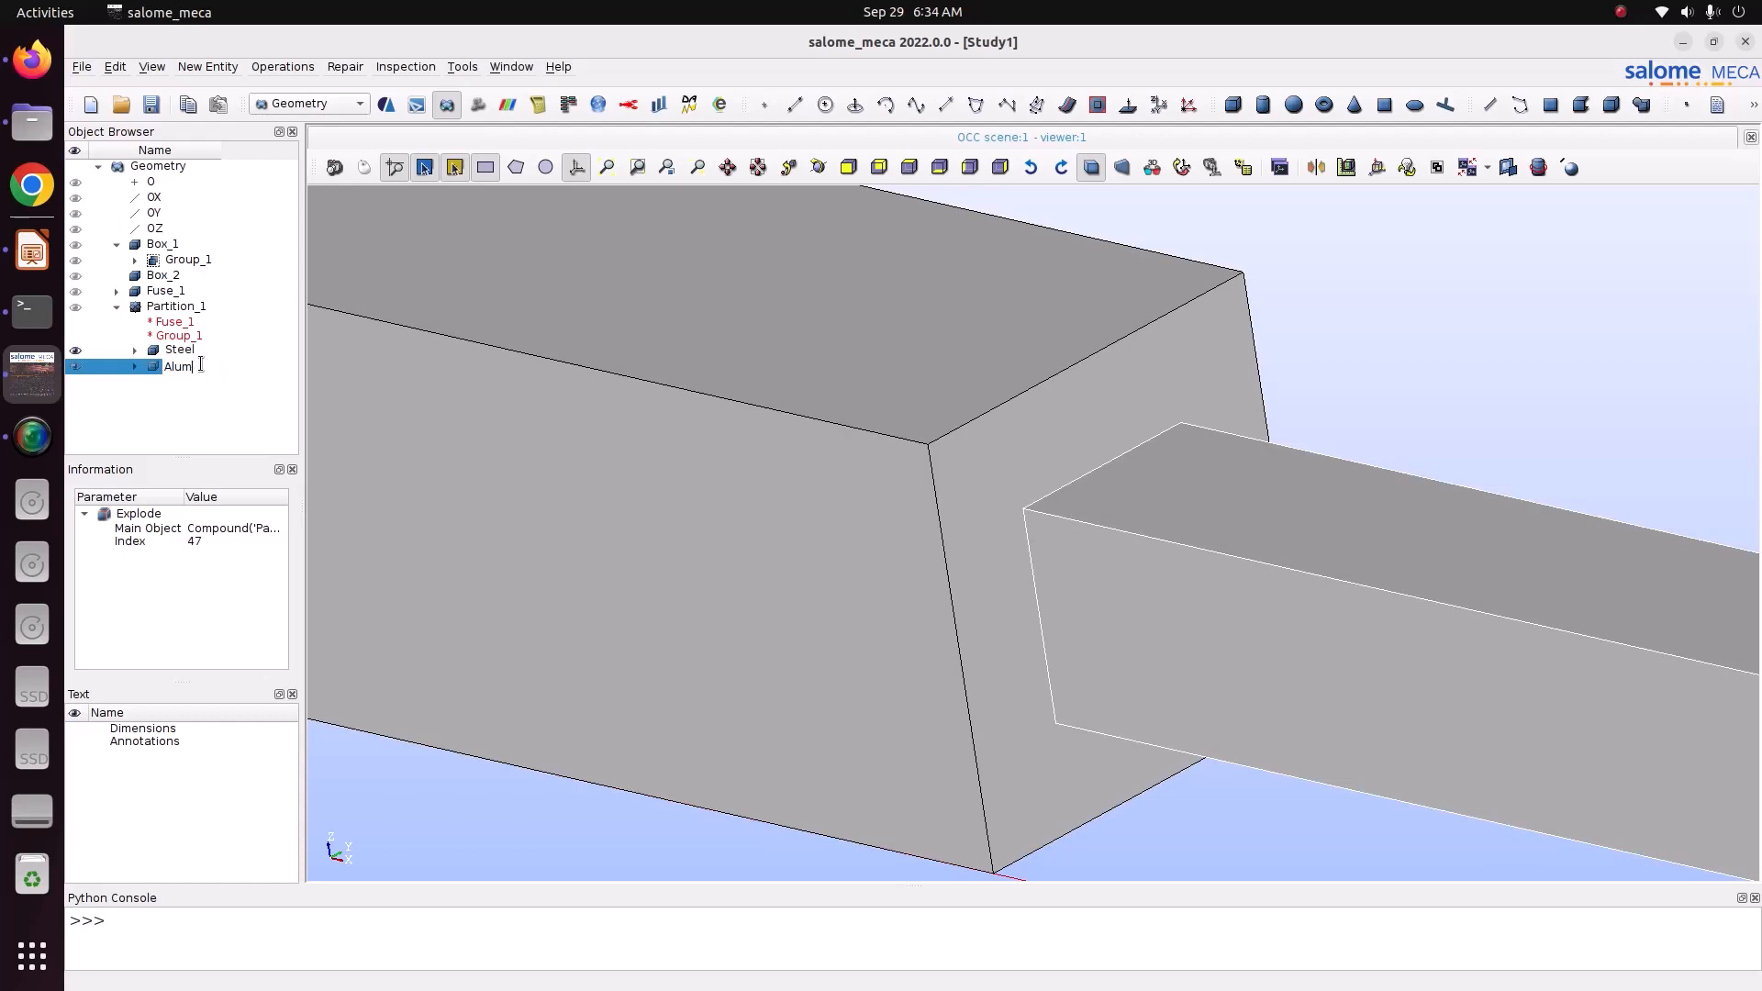
click(230, 379)
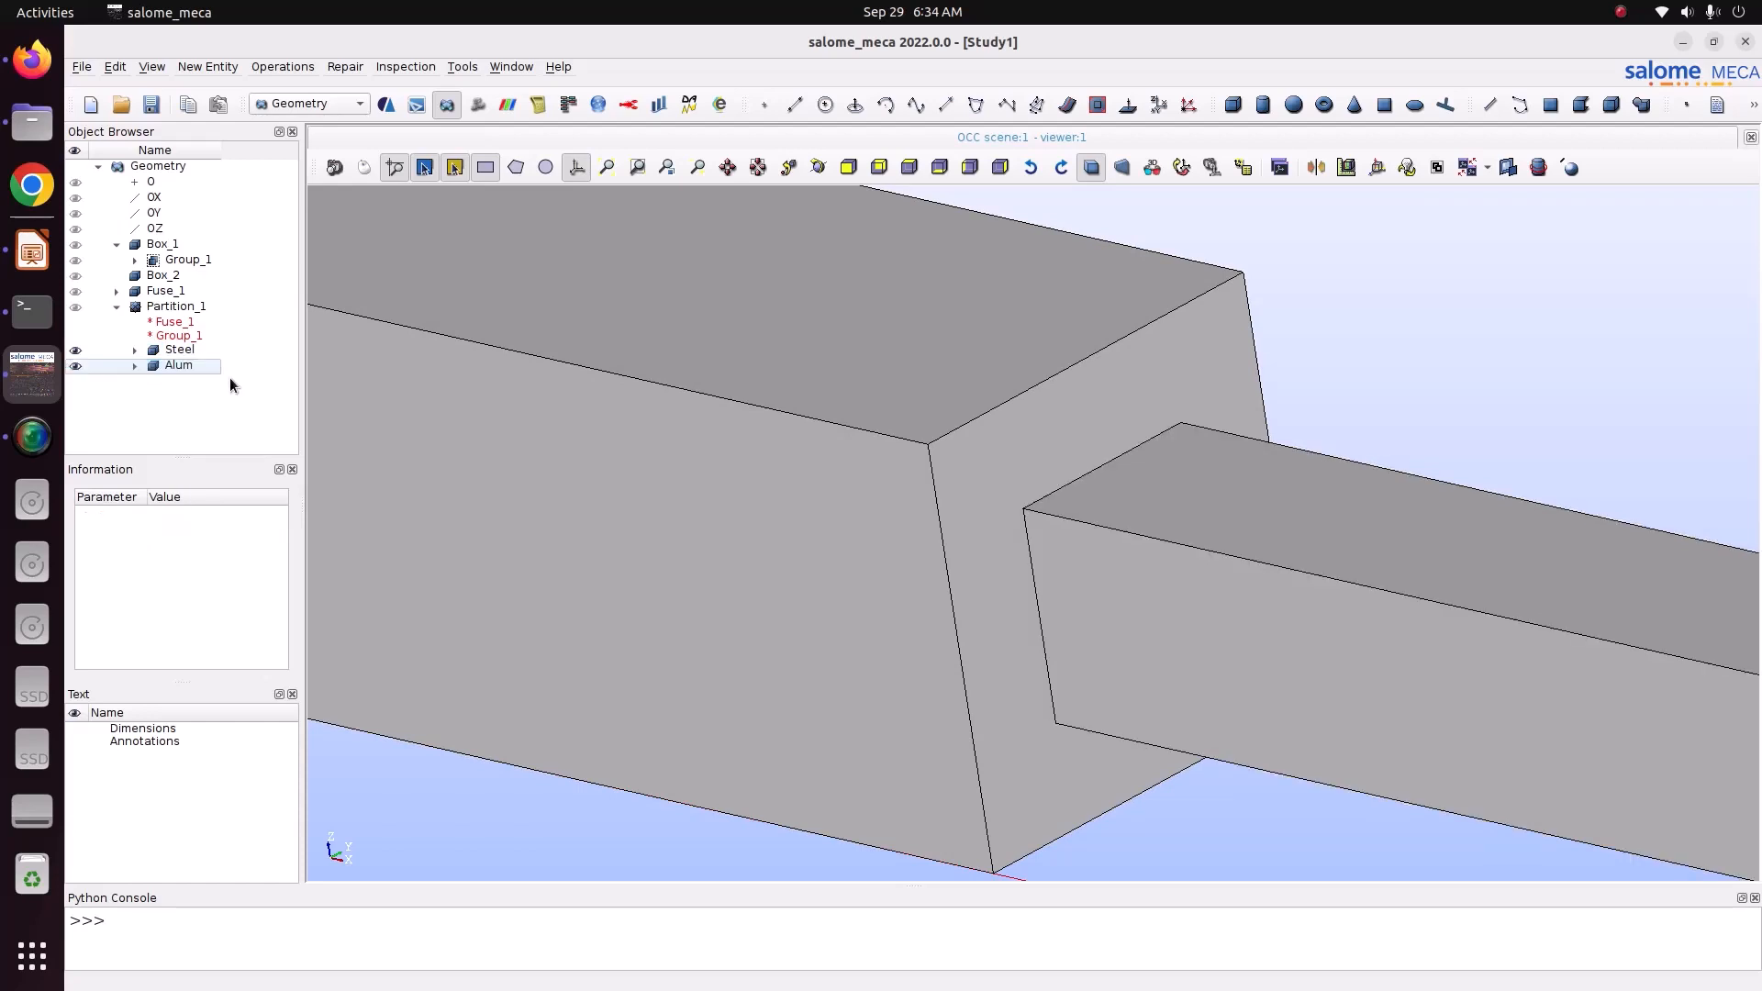
Step: Create a face group named Fix on Partition_1 containing the free end face of the steel section at the origin
scroll(646, 510, down, 5)
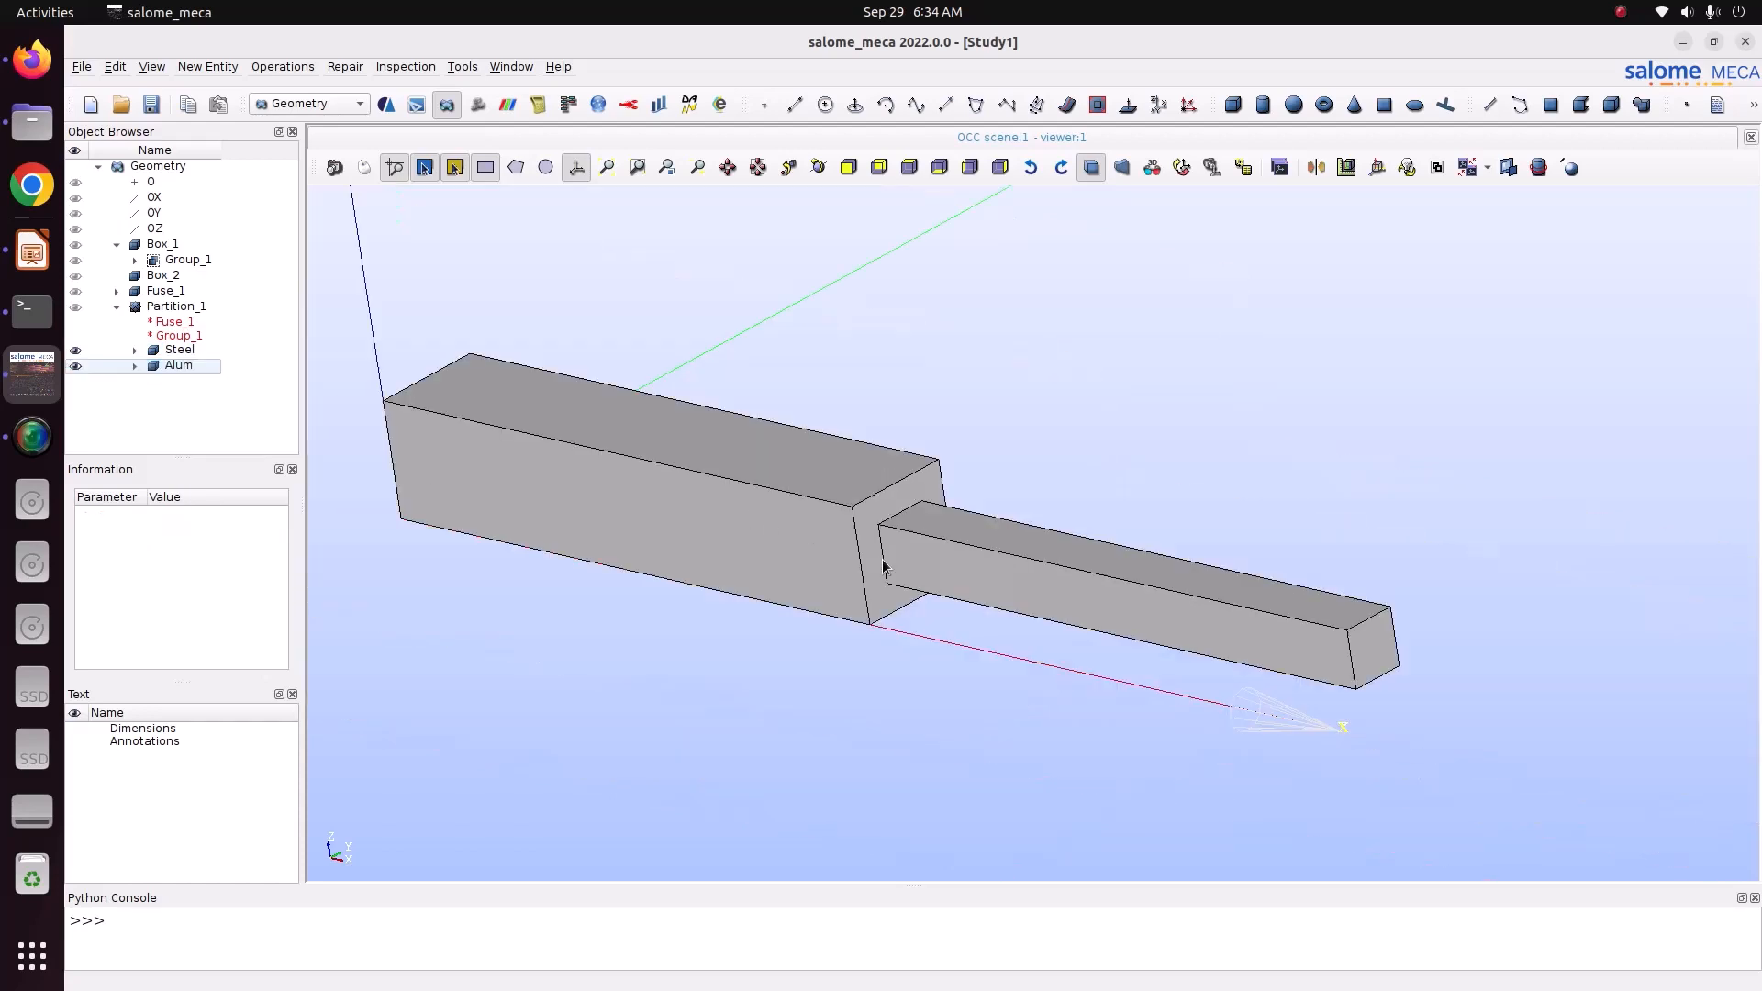
click(819, 166)
drag(698, 303, 539, 499)
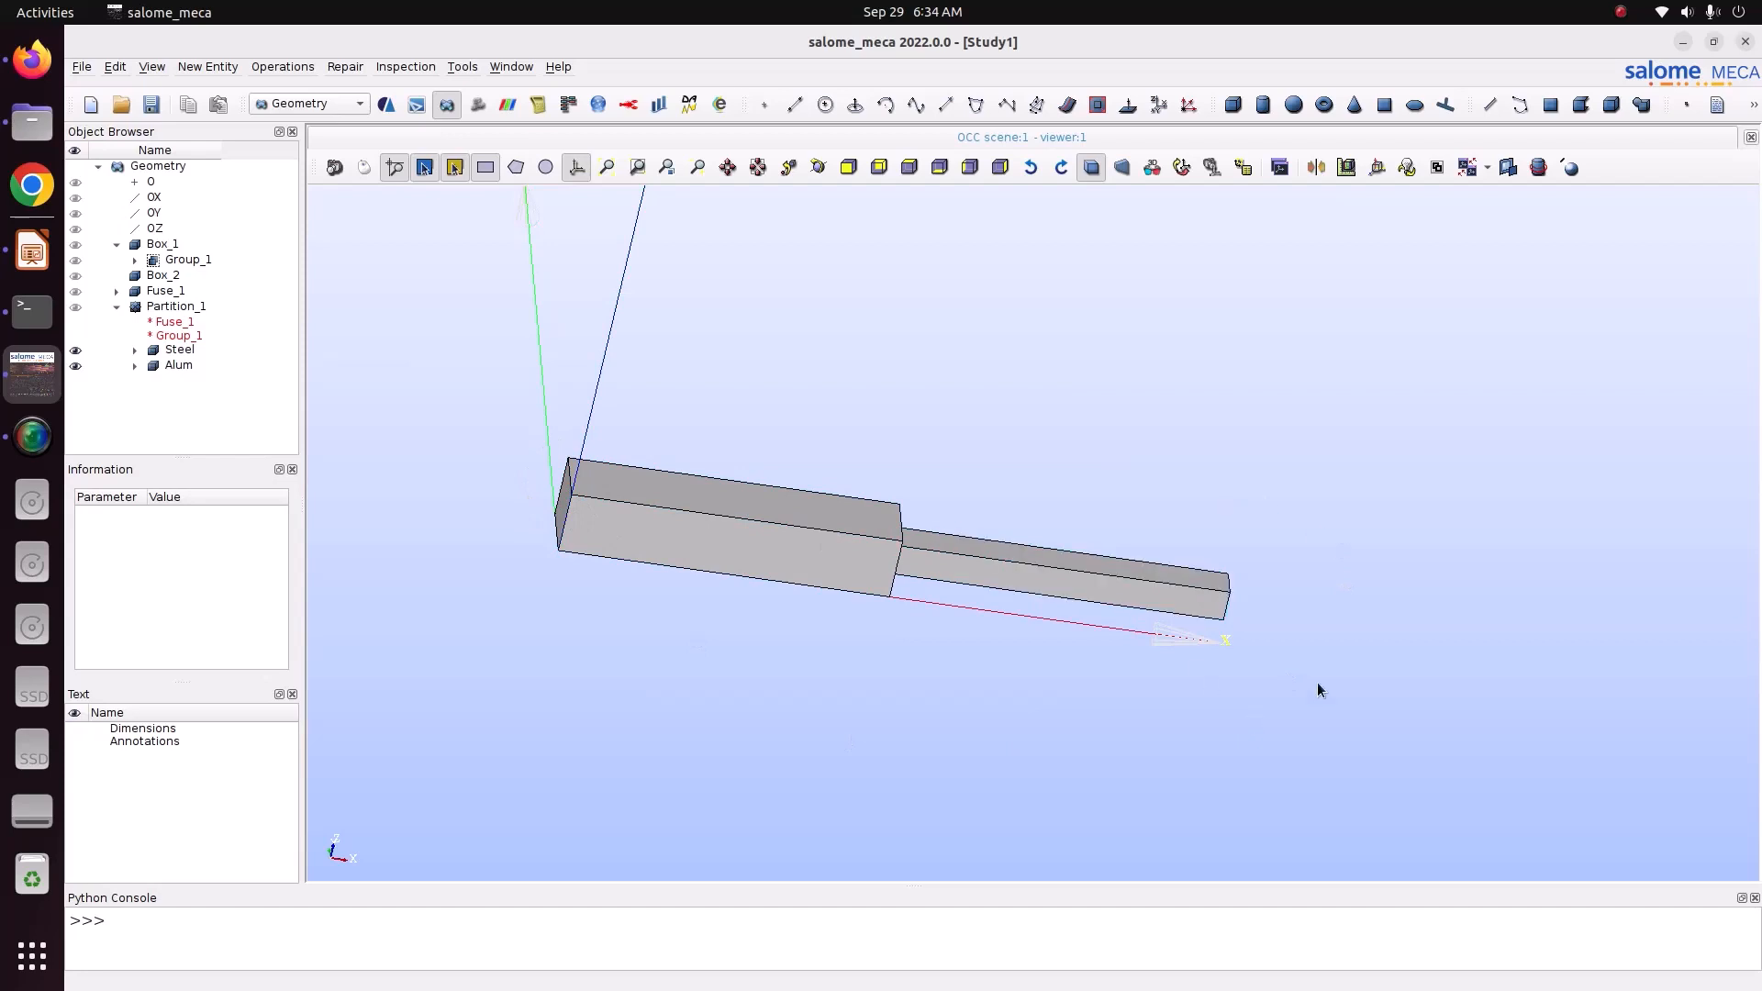
click(174, 307)
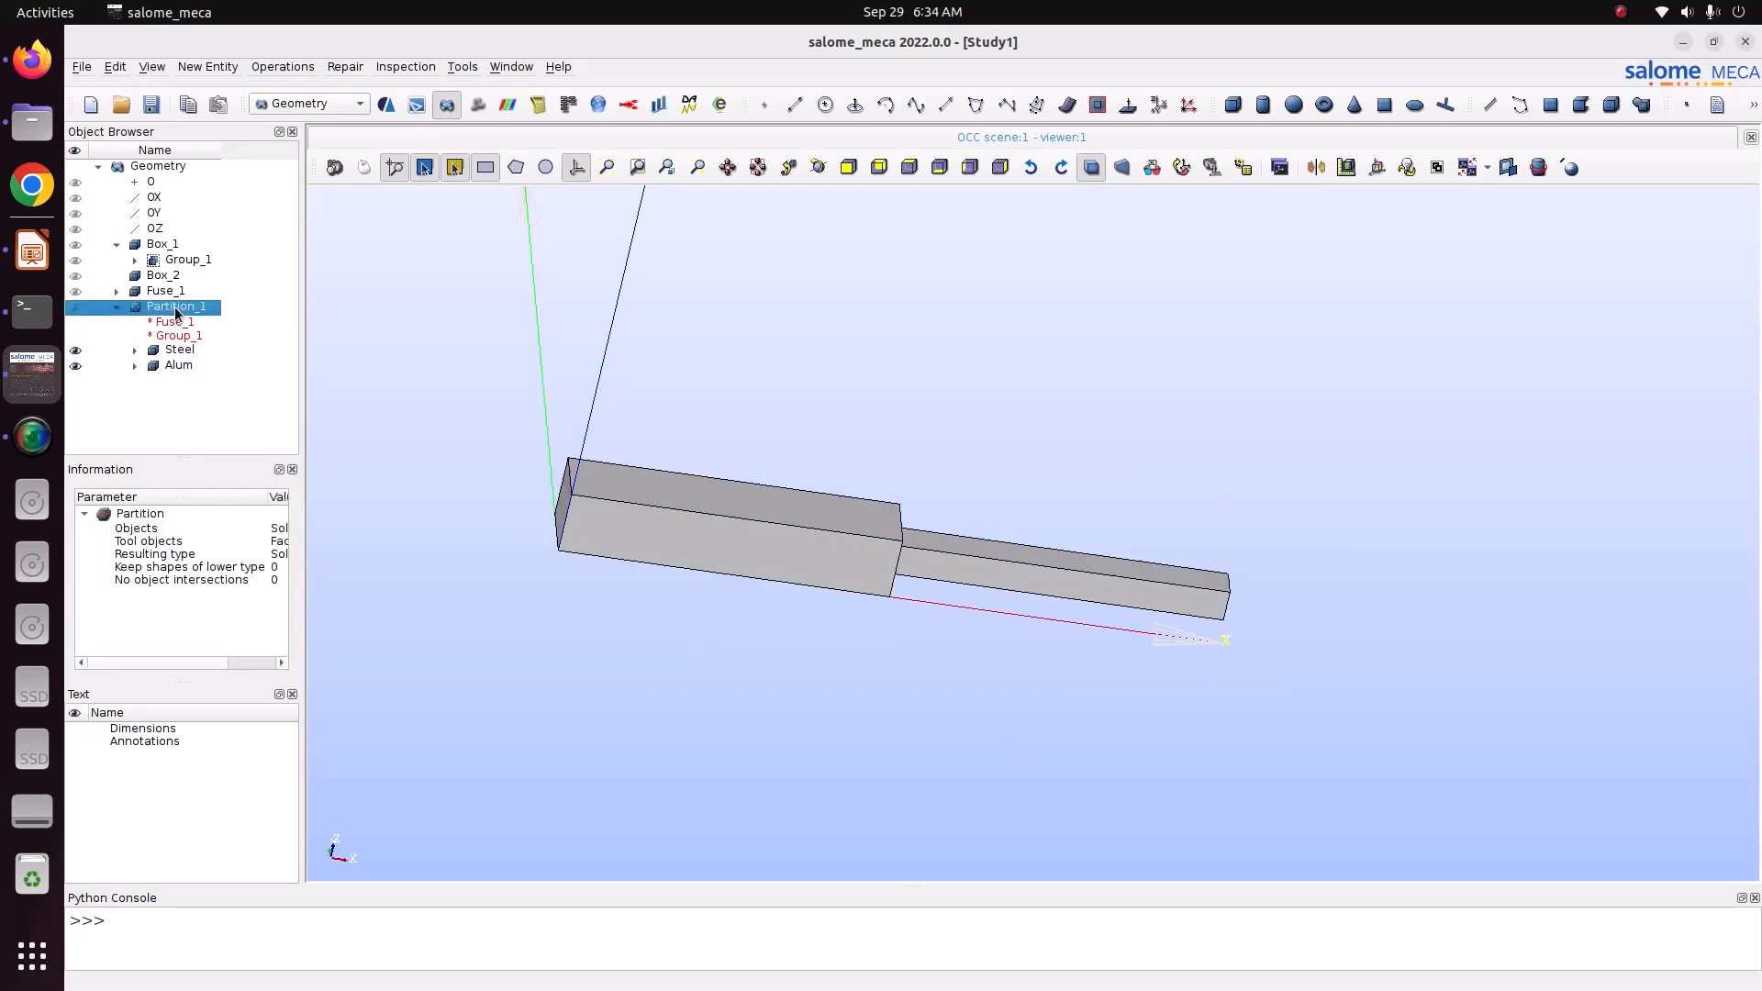
click(207, 69)
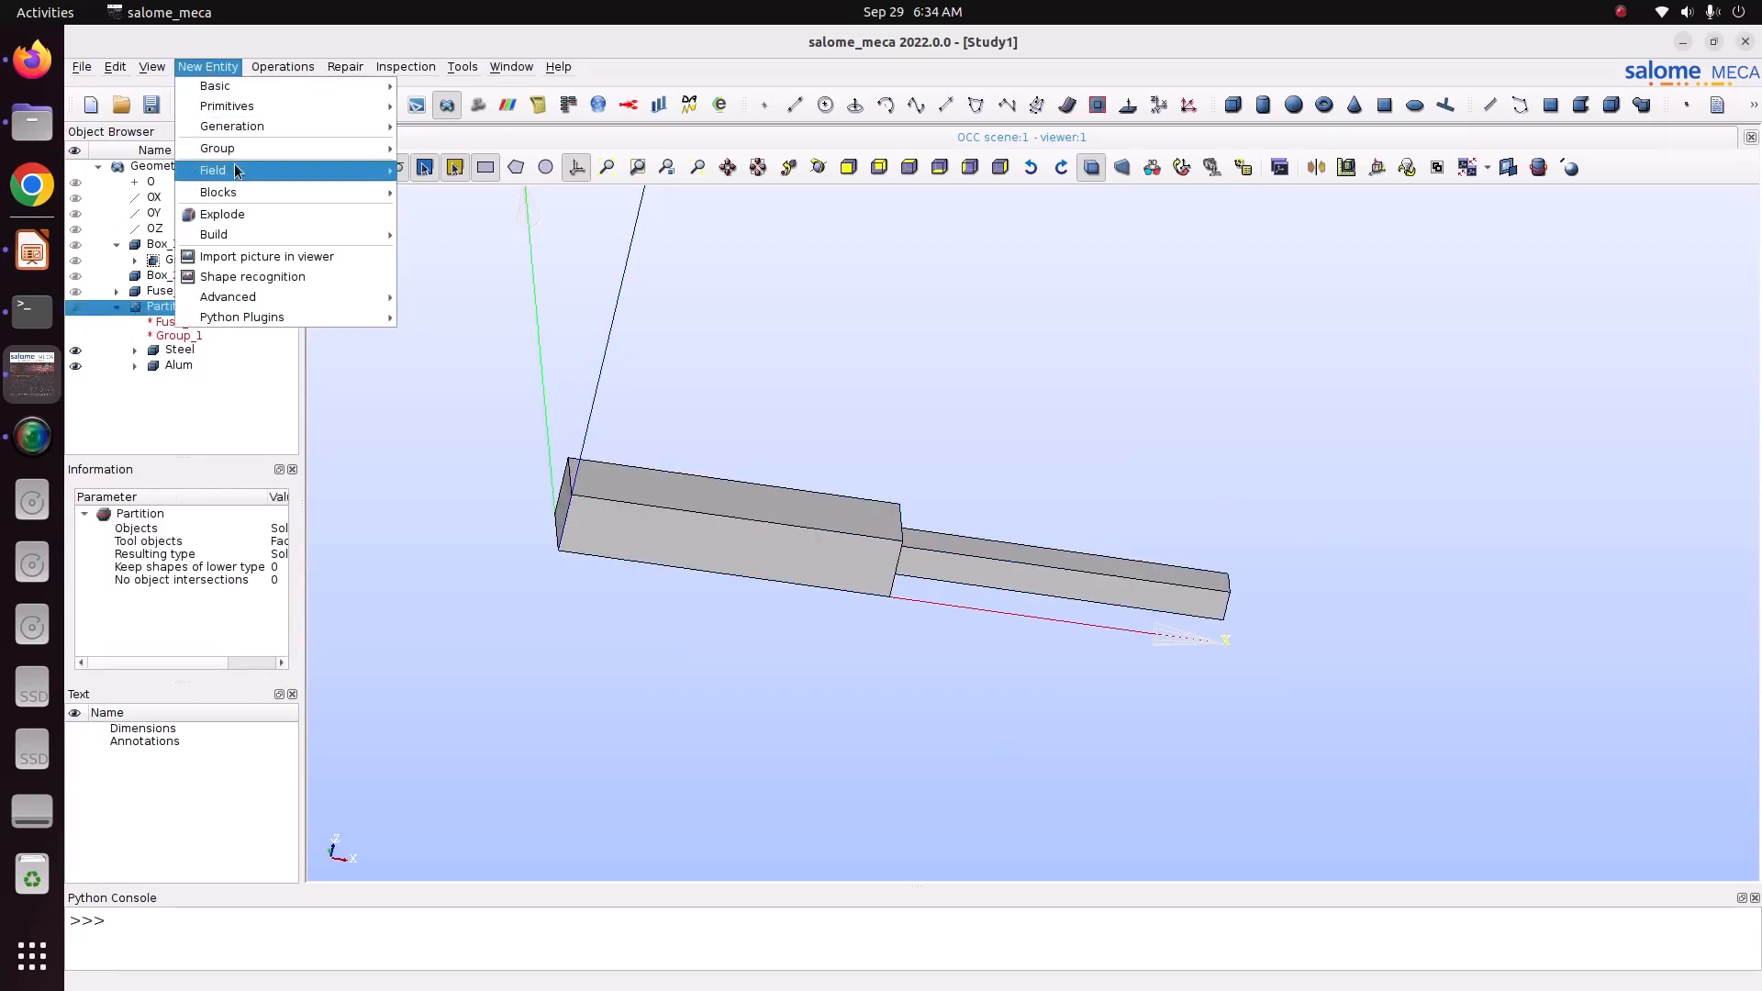
mouse_move(250, 157)
click(459, 147)
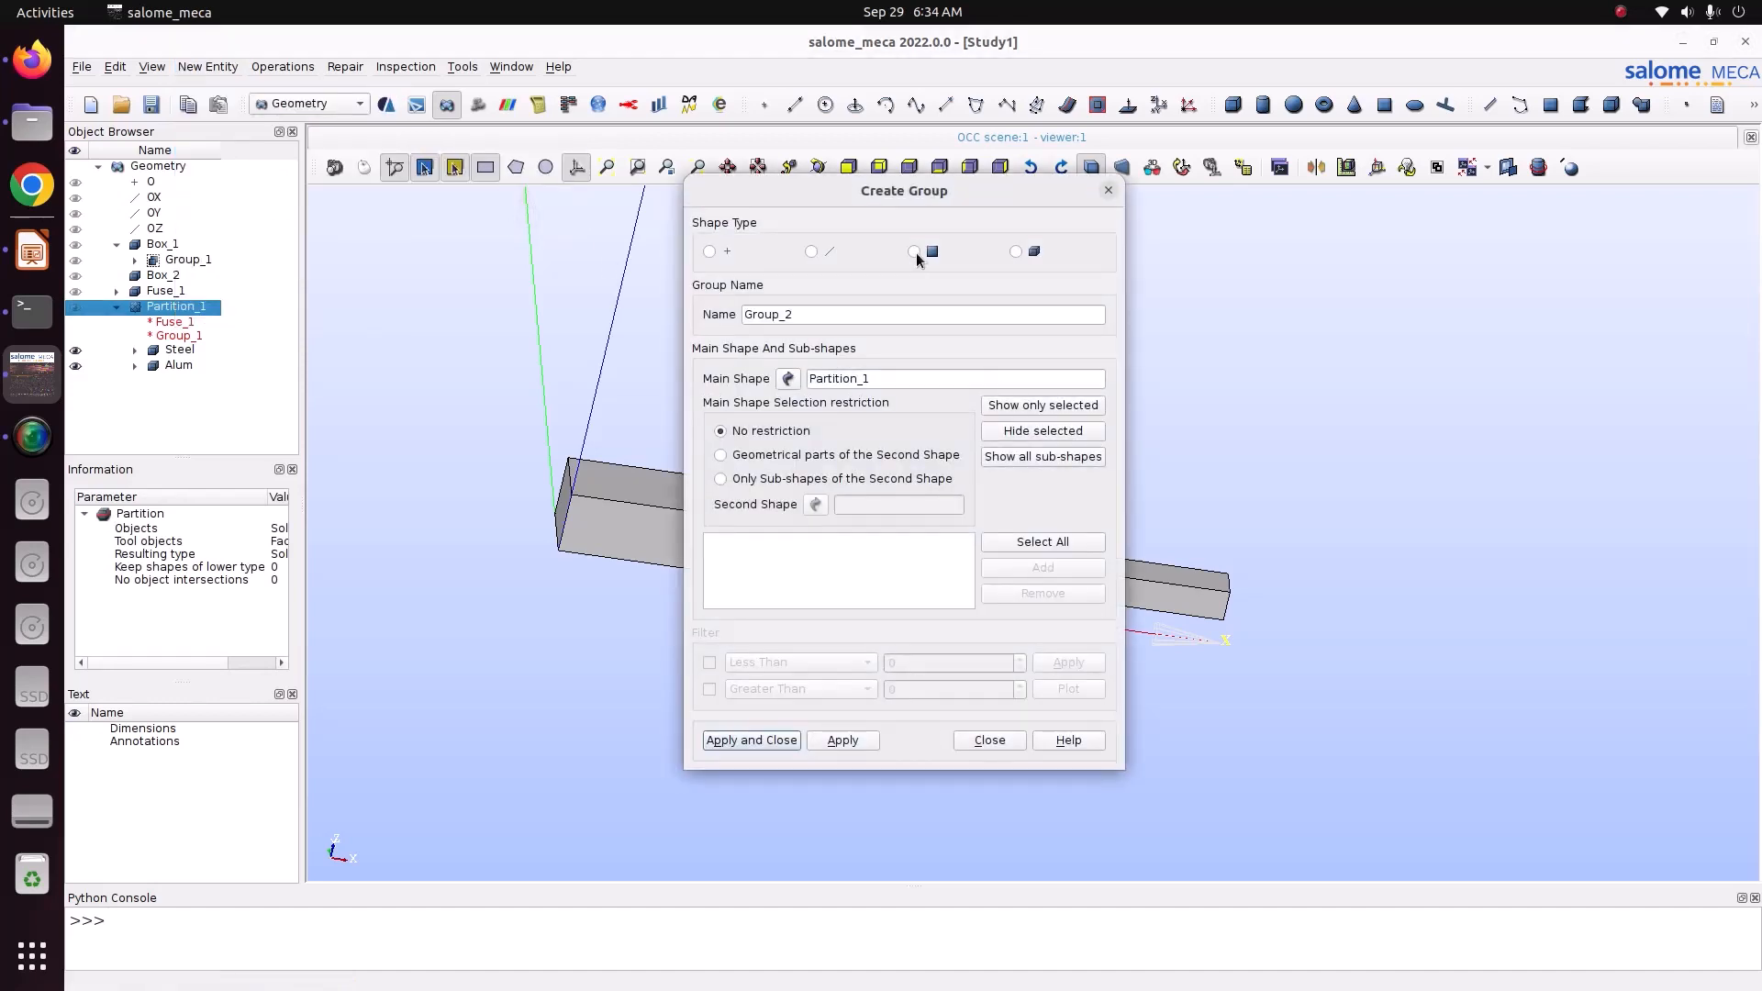
drag(919, 203, 1131, 206)
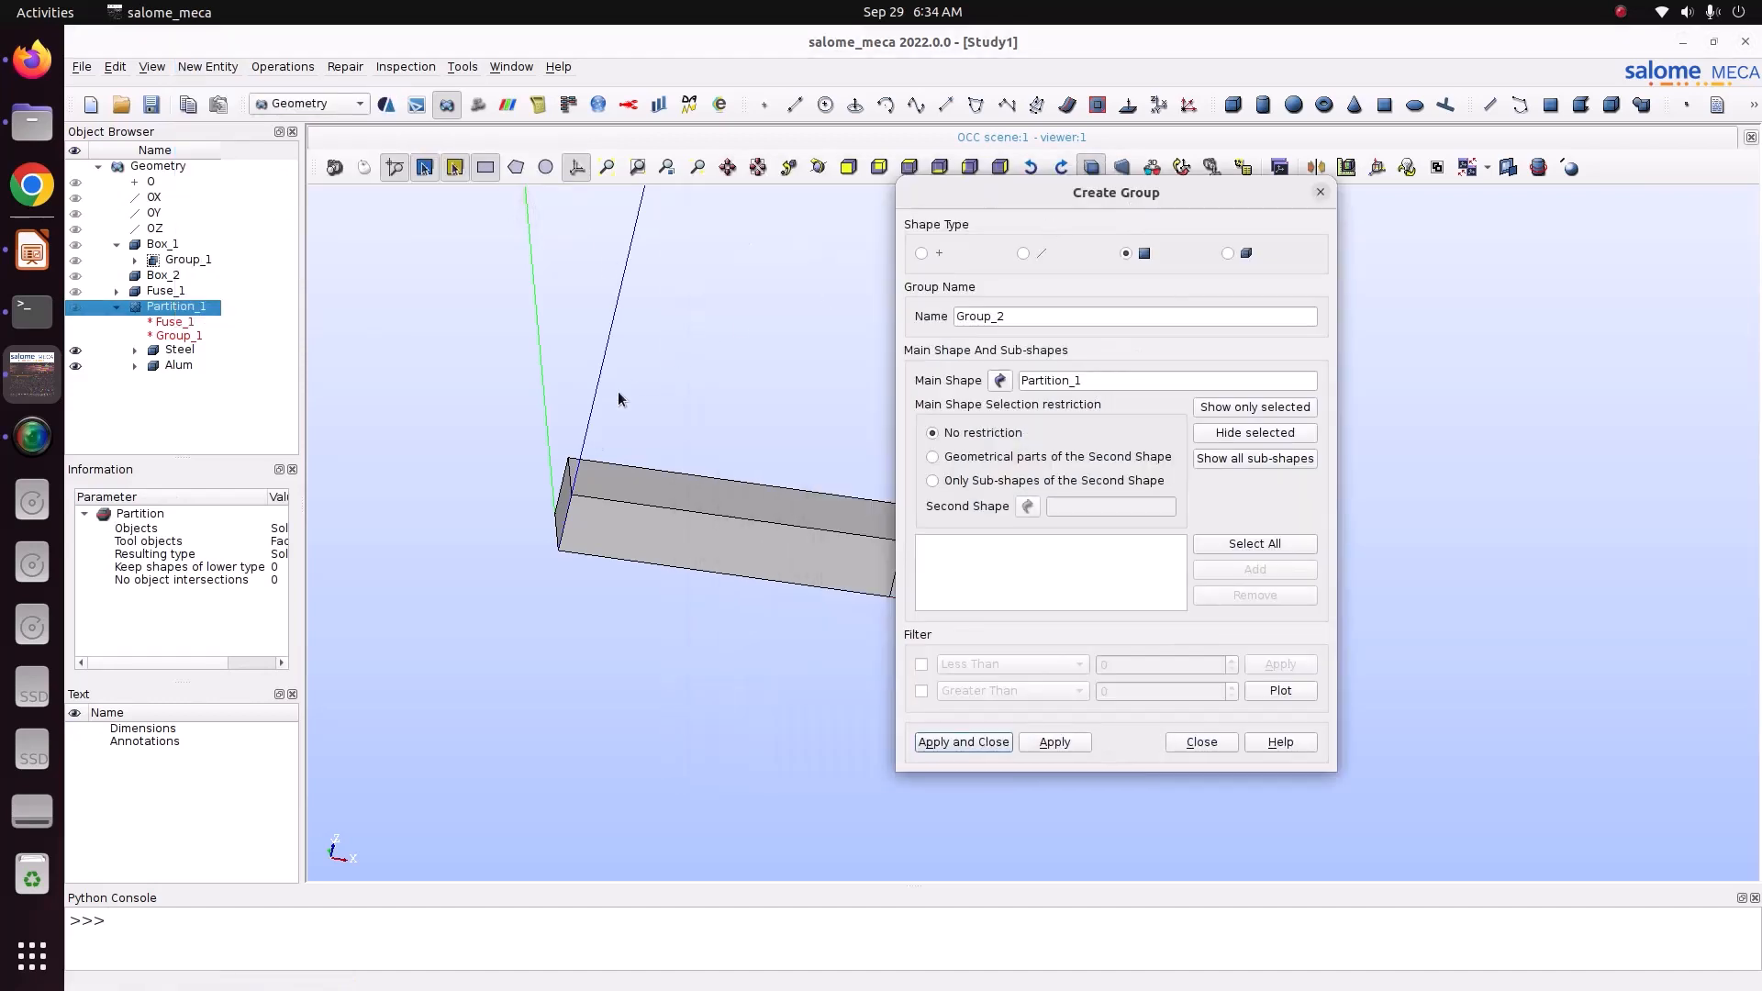
click(569, 498)
click(1208, 570)
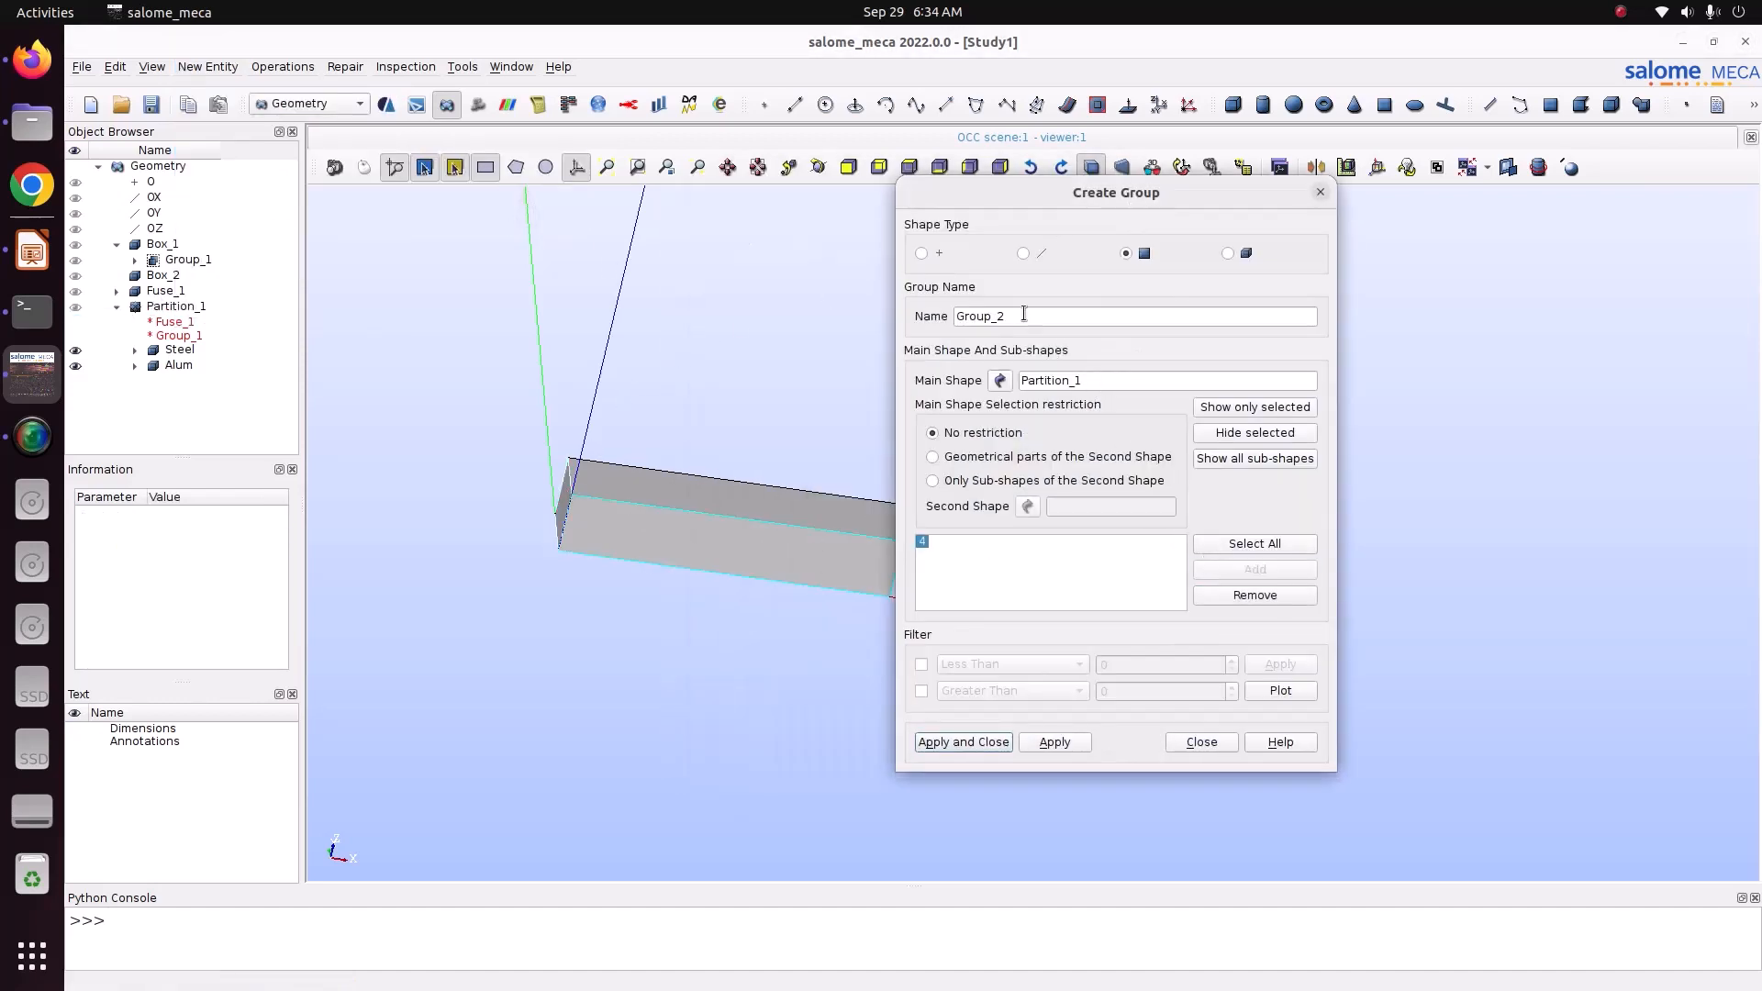
double_click(1018, 315)
text(Fix)
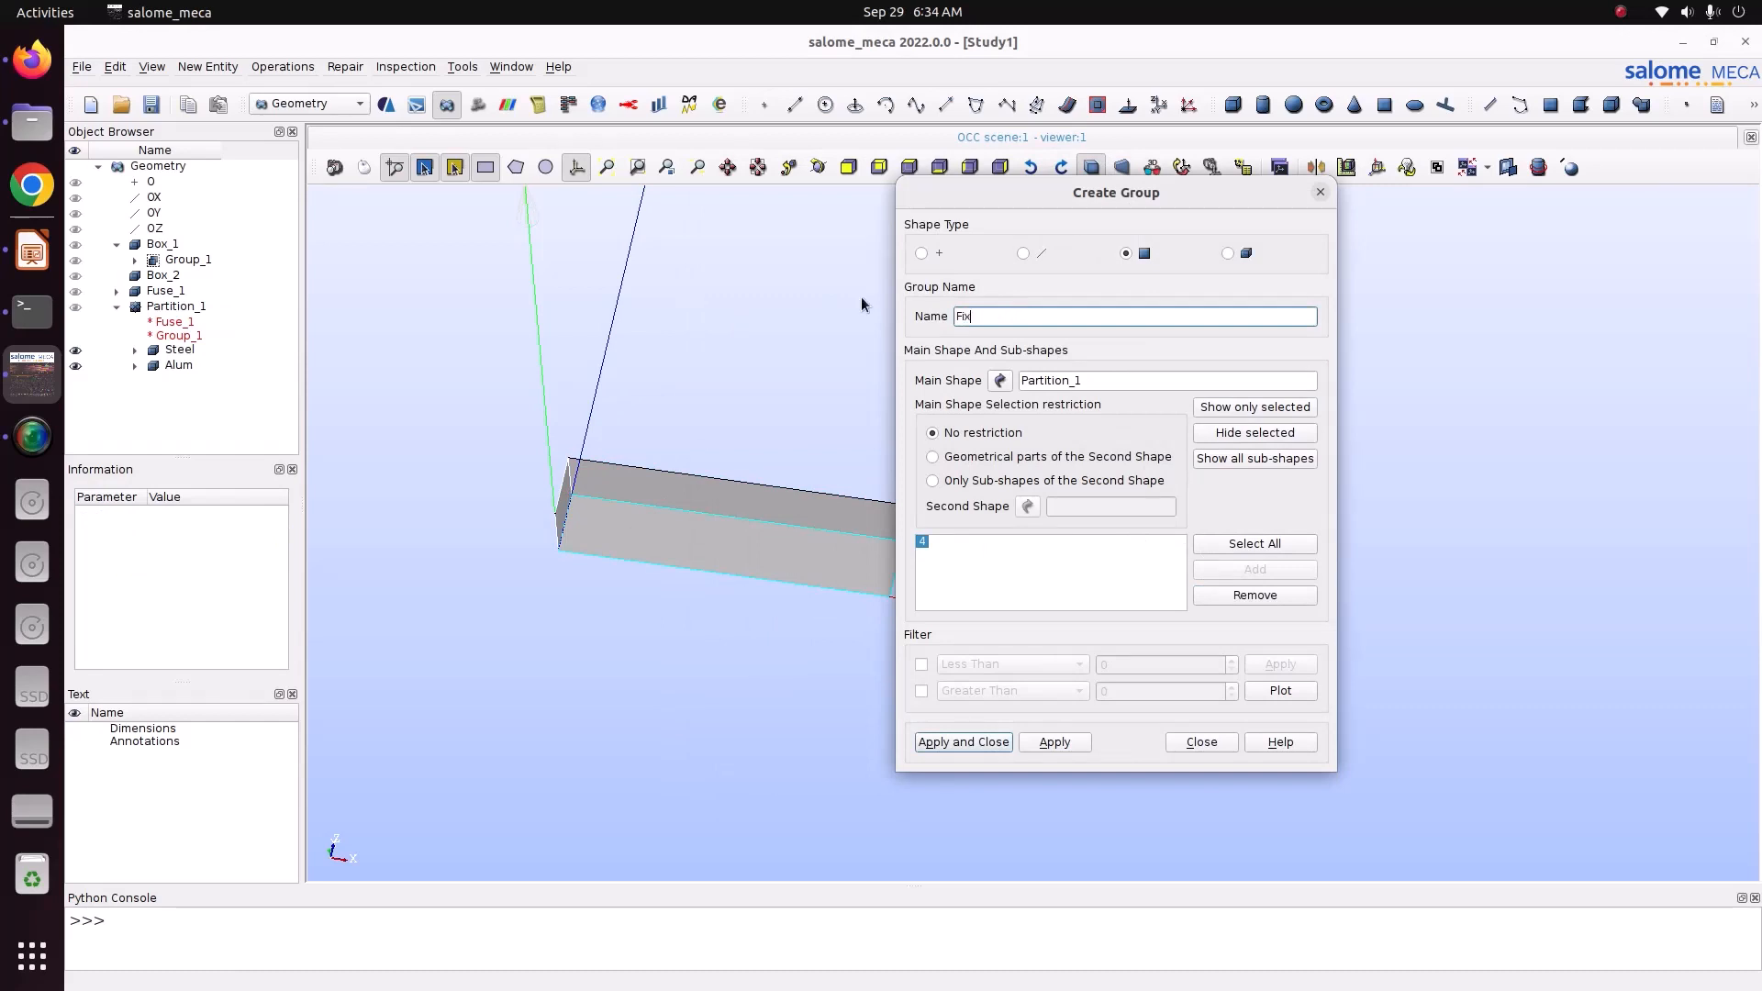
click(1075, 739)
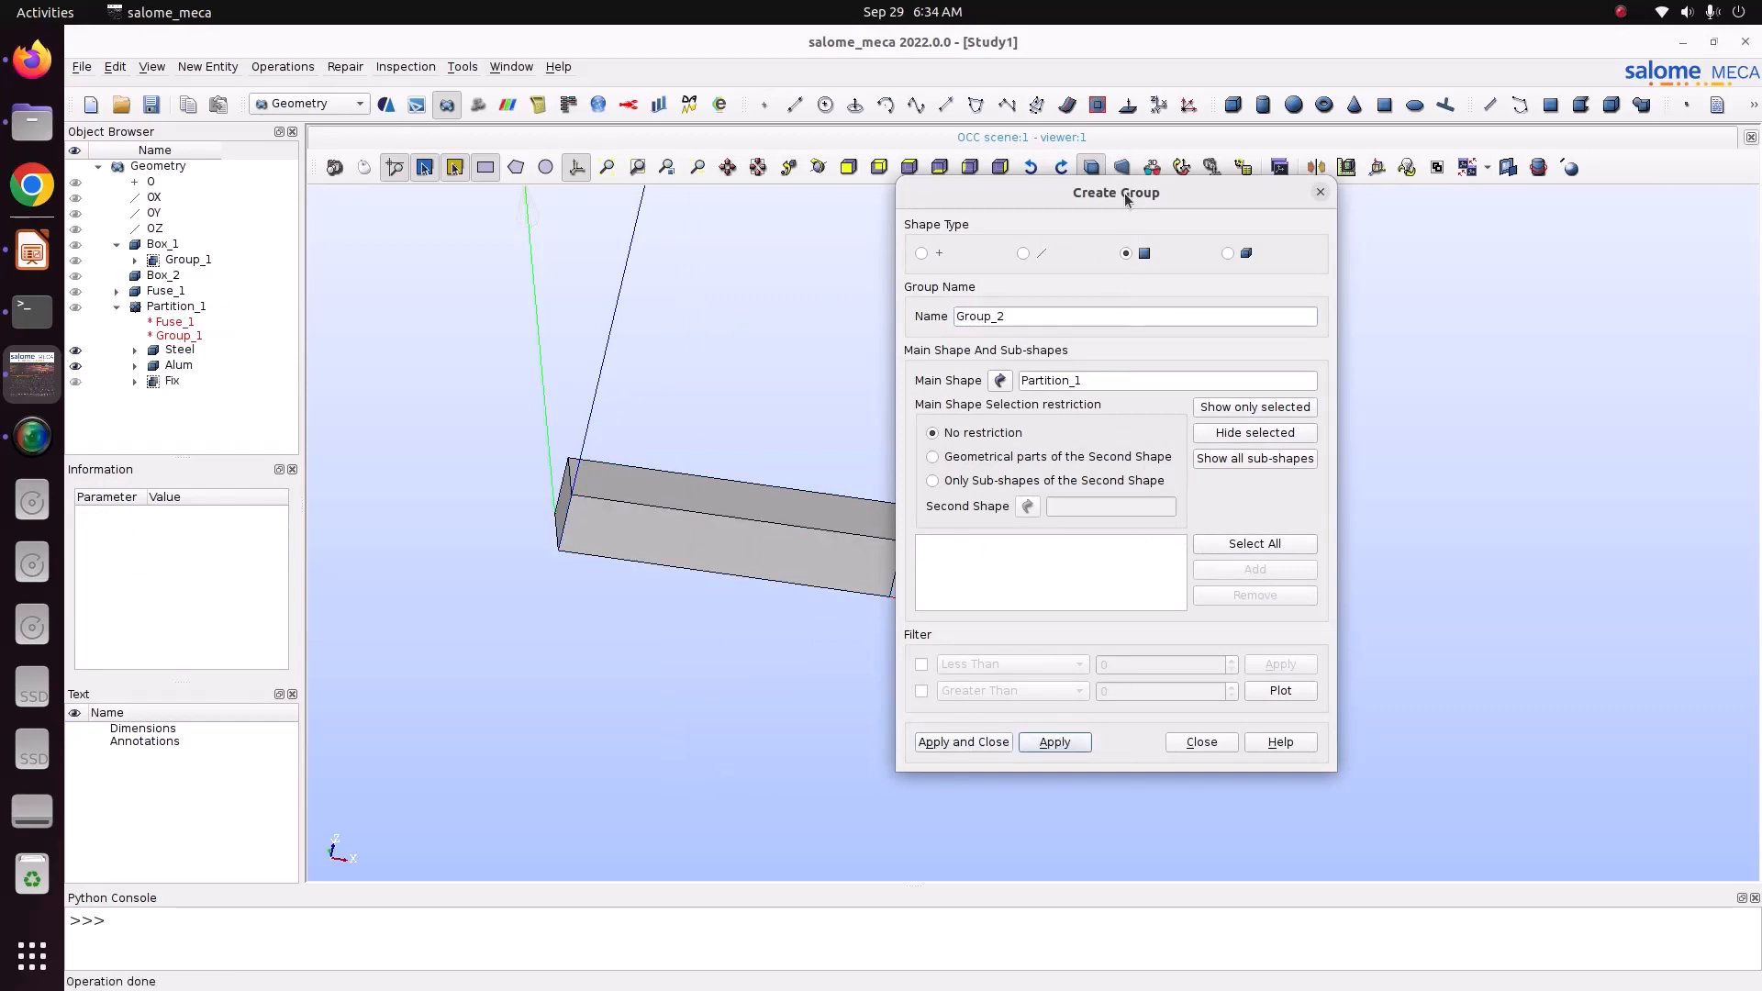
Step: Create a face group named Load on Partition_1 containing the free end face of the aluminium section
drag(1128, 199, 564, 265)
ctrl+right_drag(1262, 555, 1120, 534)
click(1120, 534)
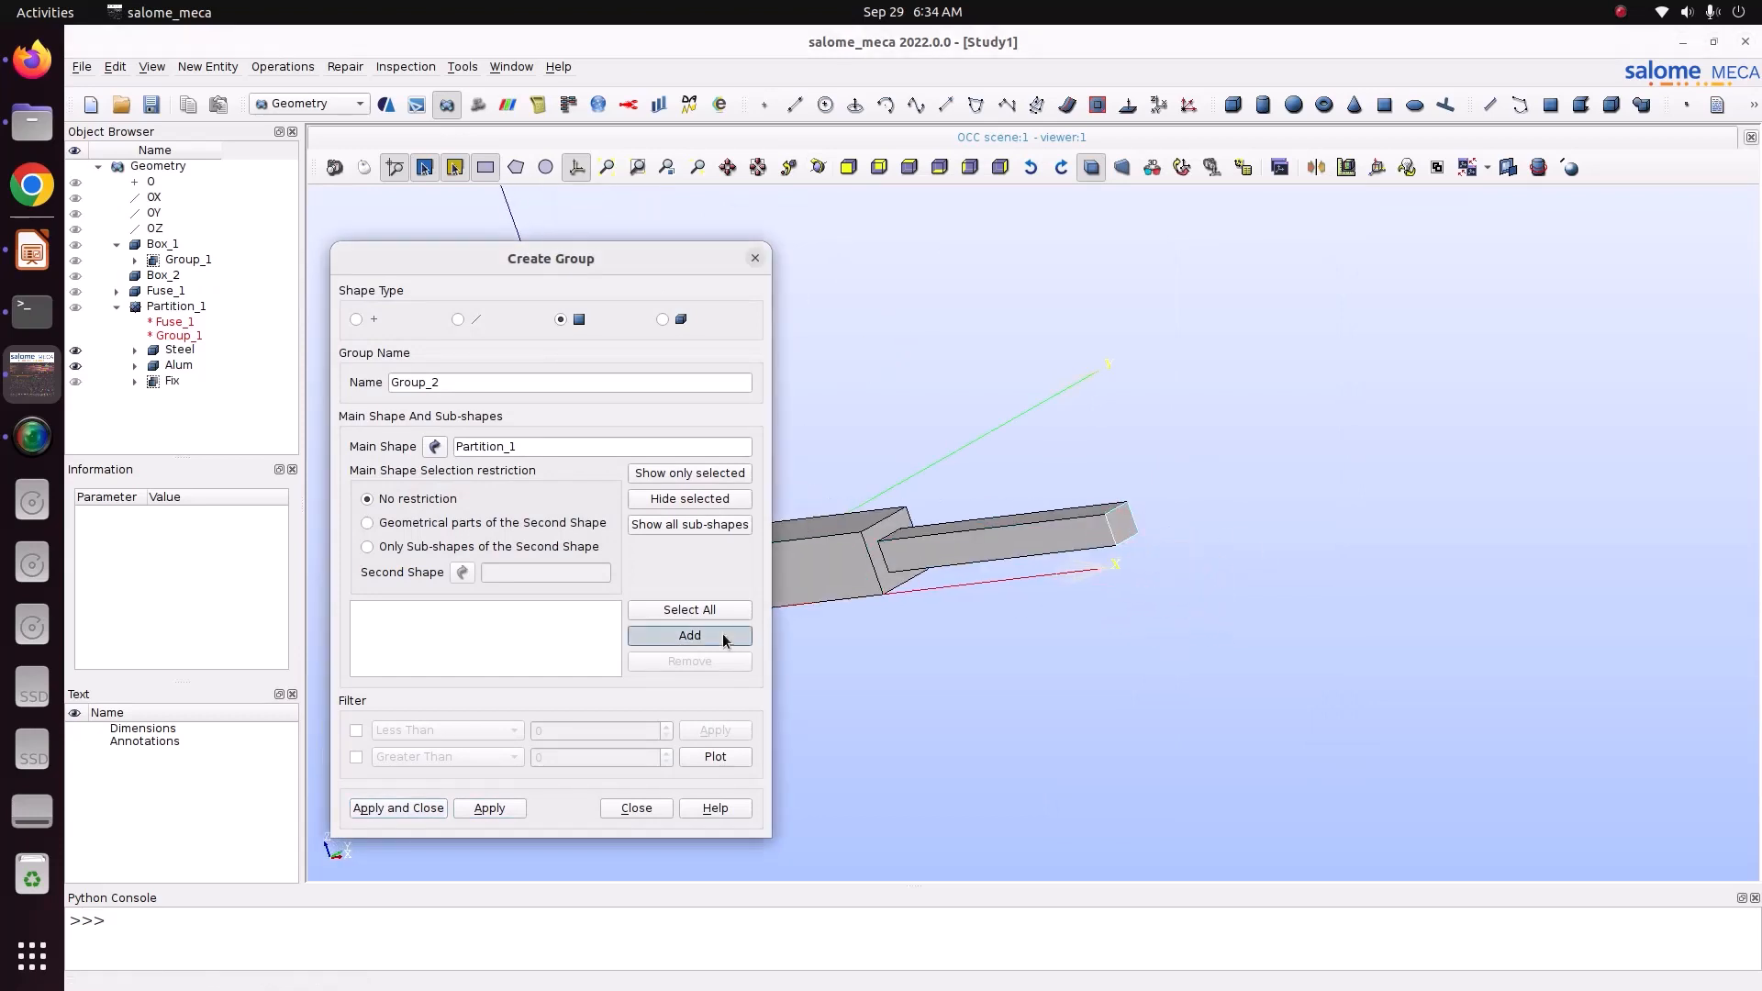
click(689, 635)
drag(488, 381, 368, 383)
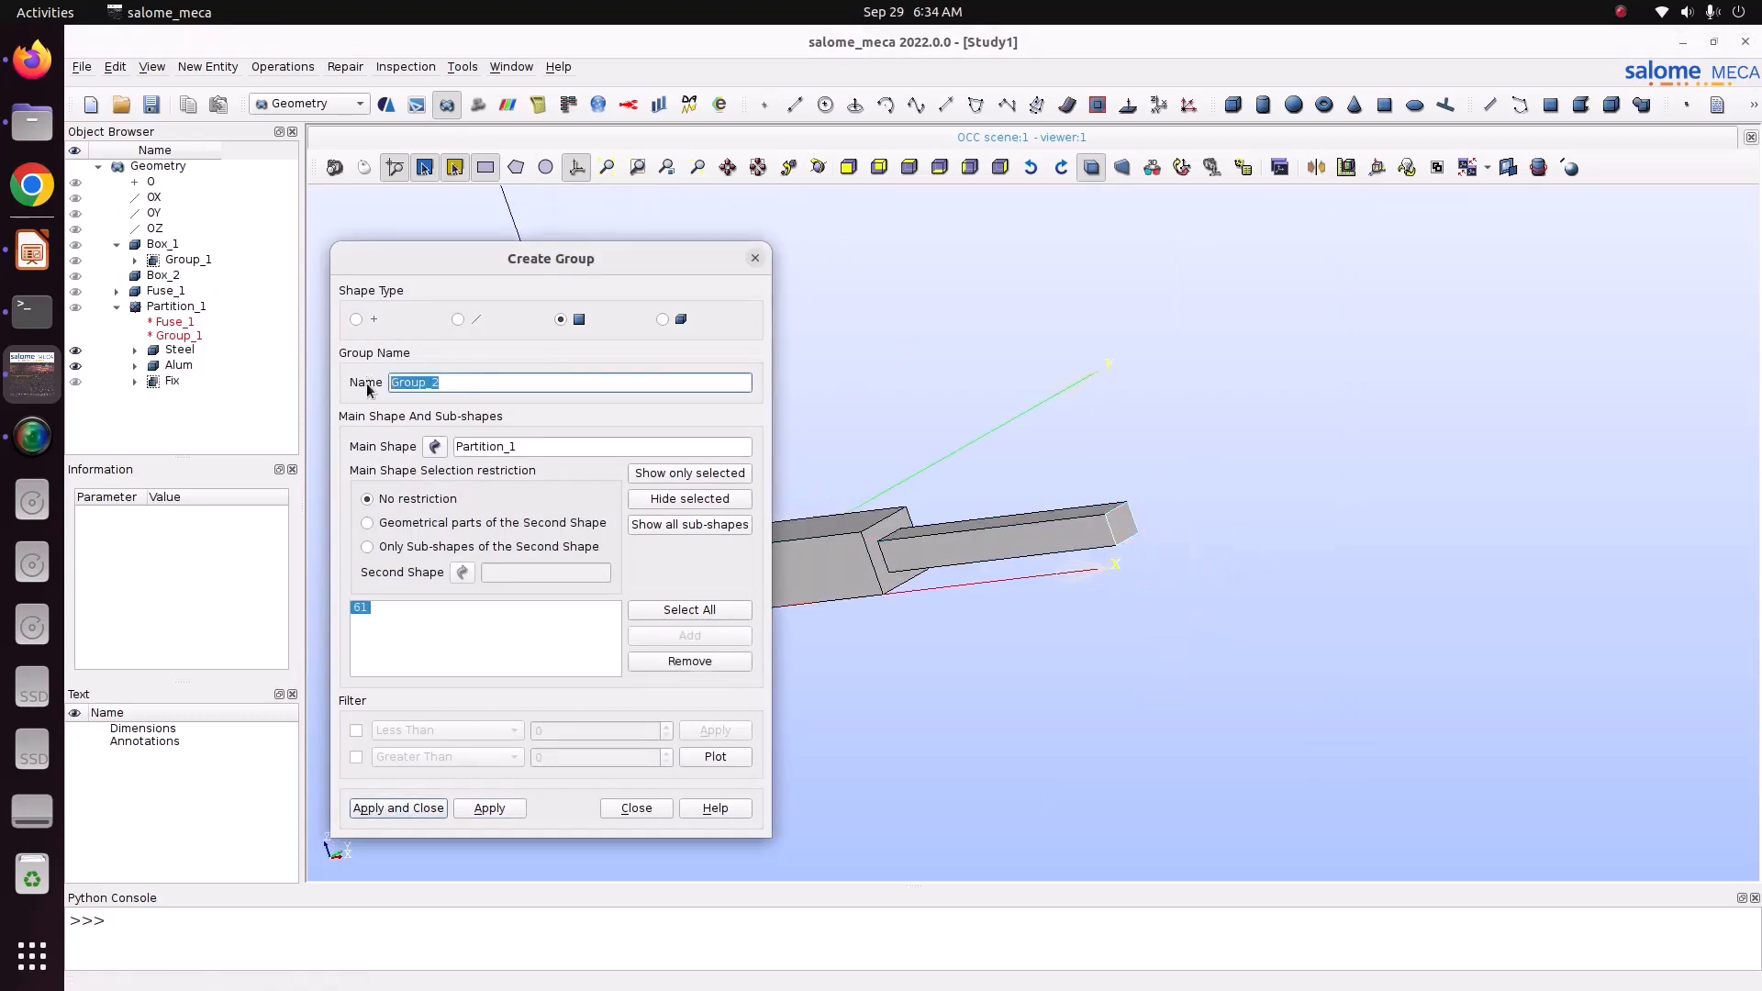
text(Load)
click(413, 809)
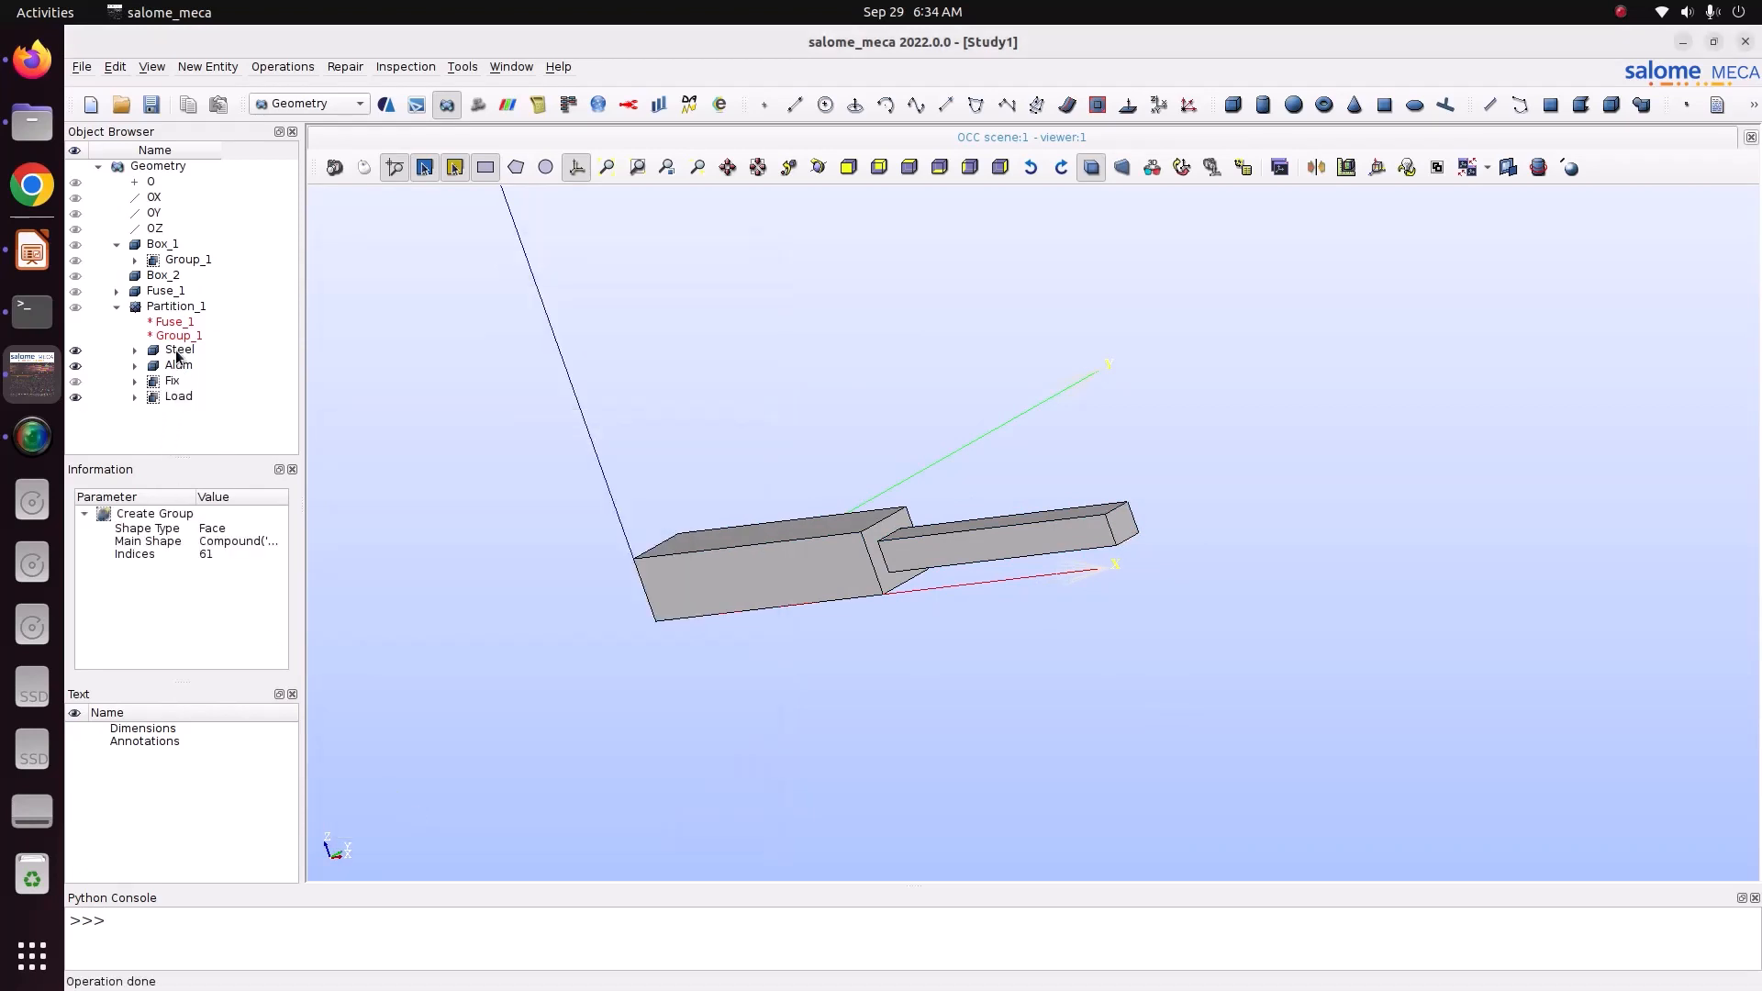
Step: Examine the Steel and Alum solids and the Fix and Load face groups of Partition_1 on the model
click(178, 351)
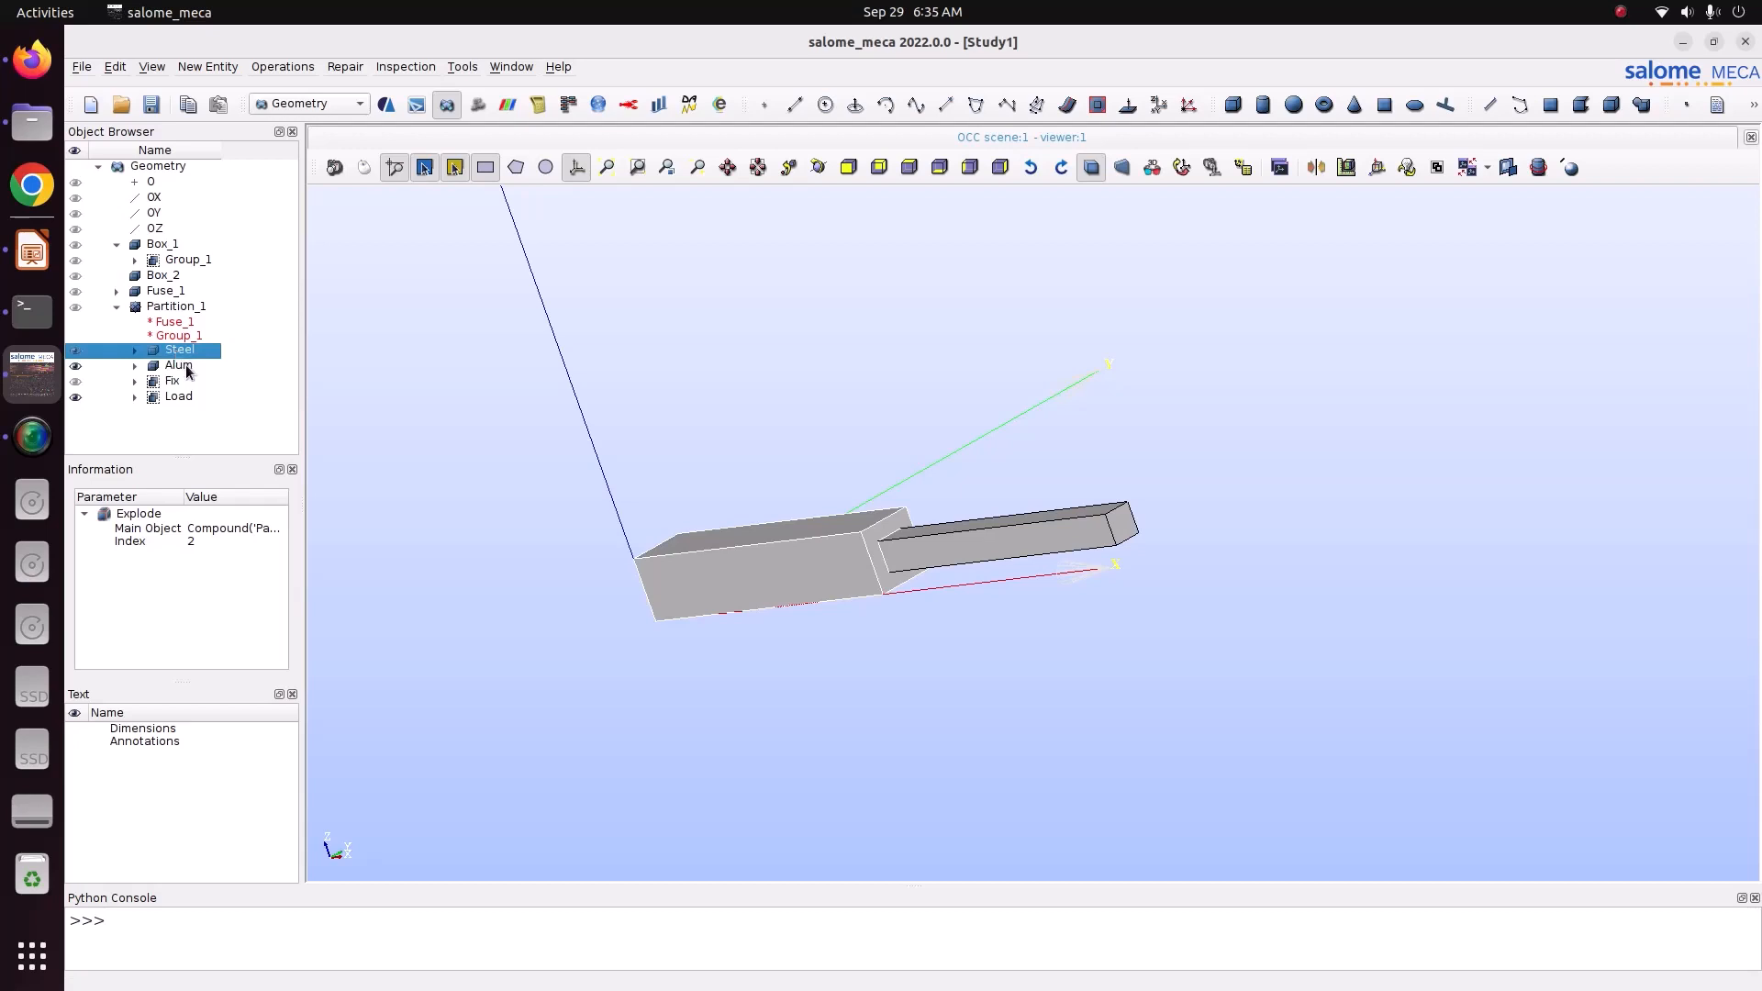
click(185, 368)
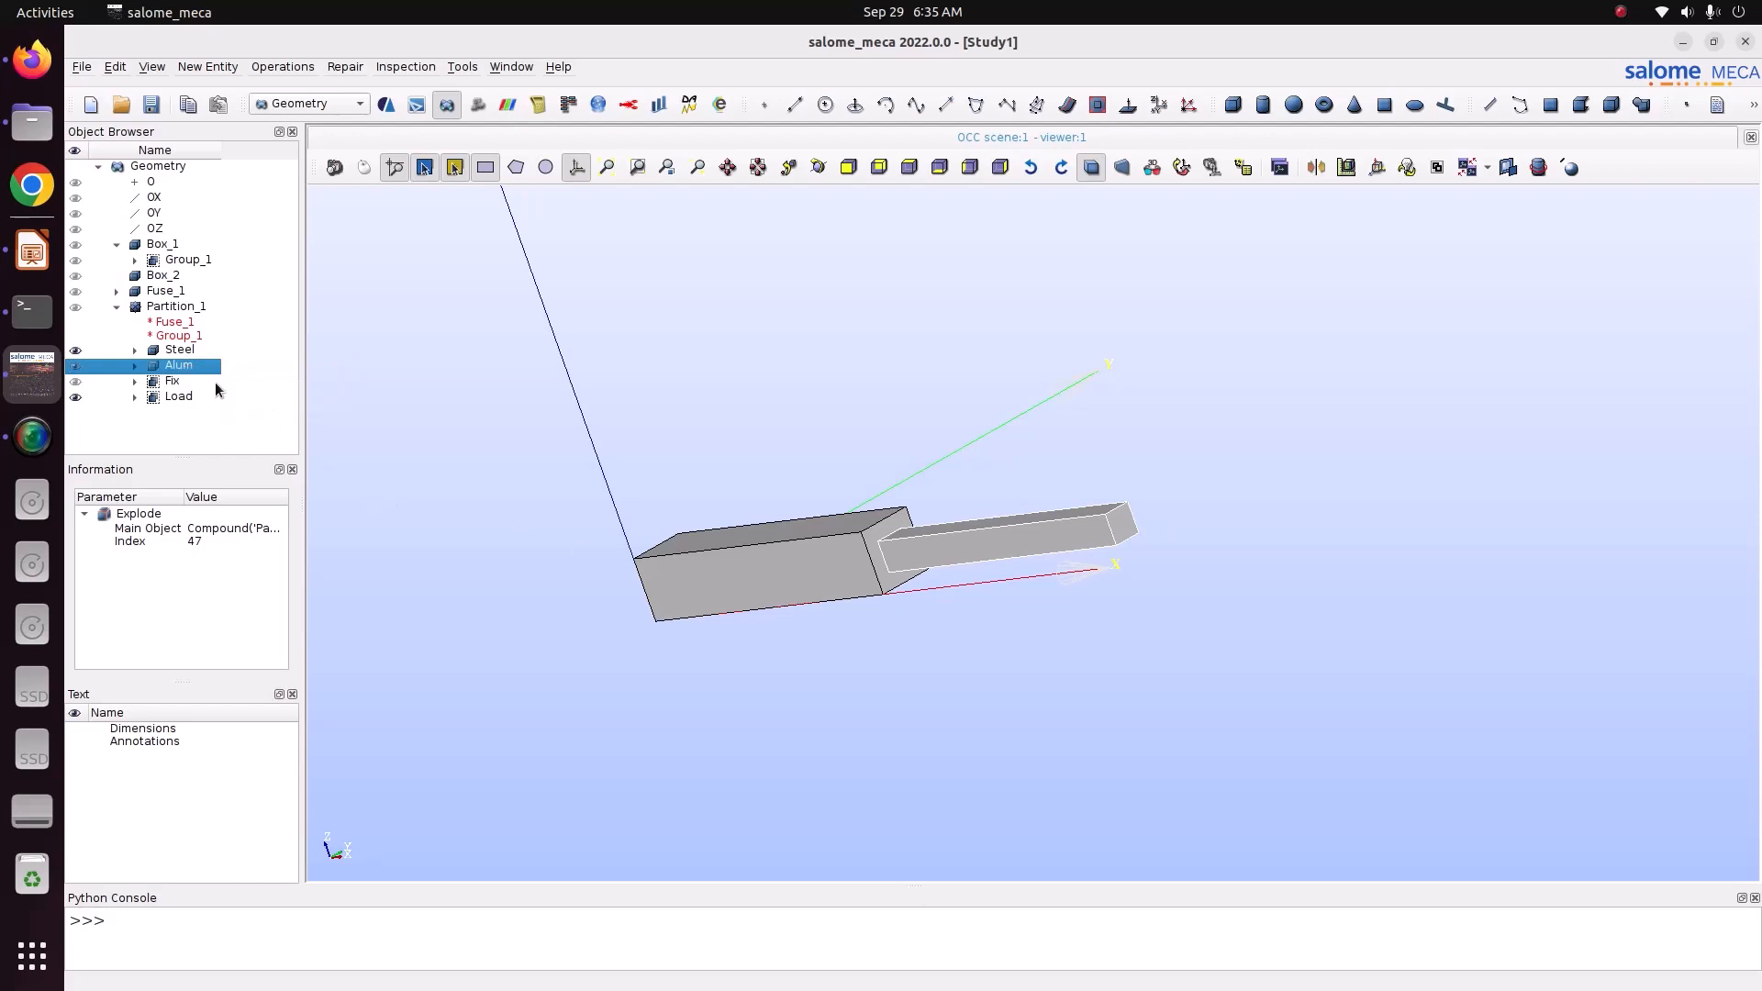
click(213, 381)
ctrl+right_drag(786, 322, 857, 315)
click(186, 420)
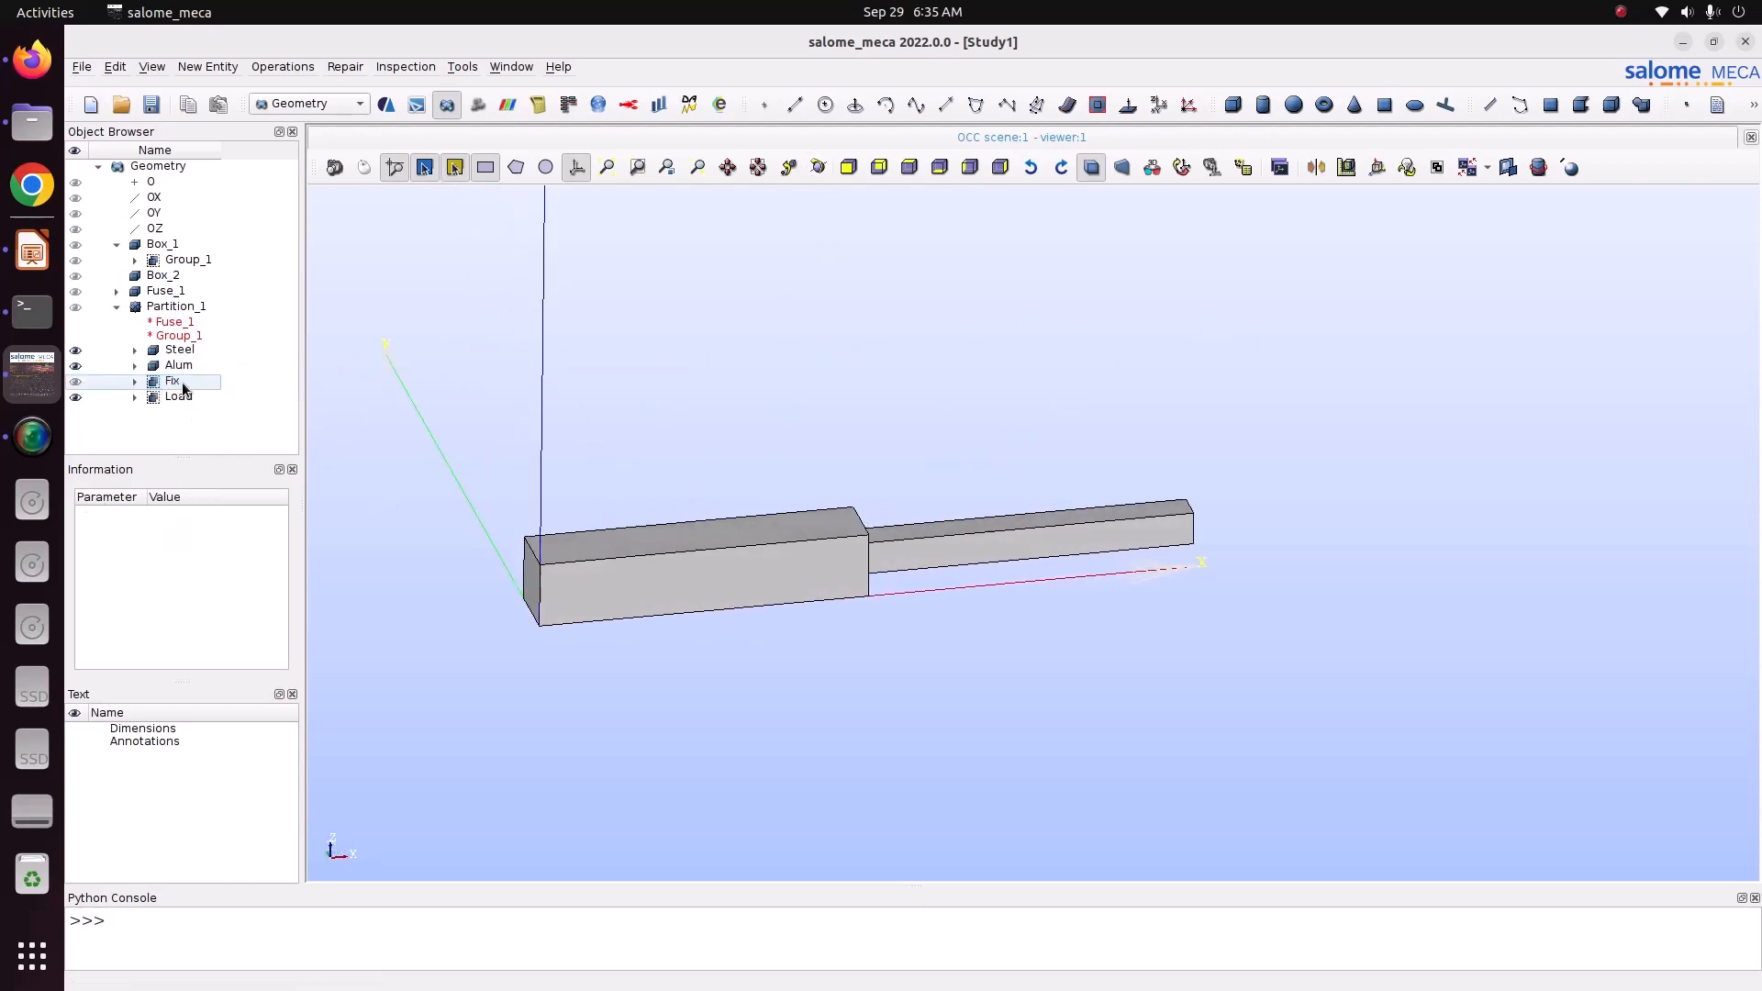
click(188, 389)
click(77, 382)
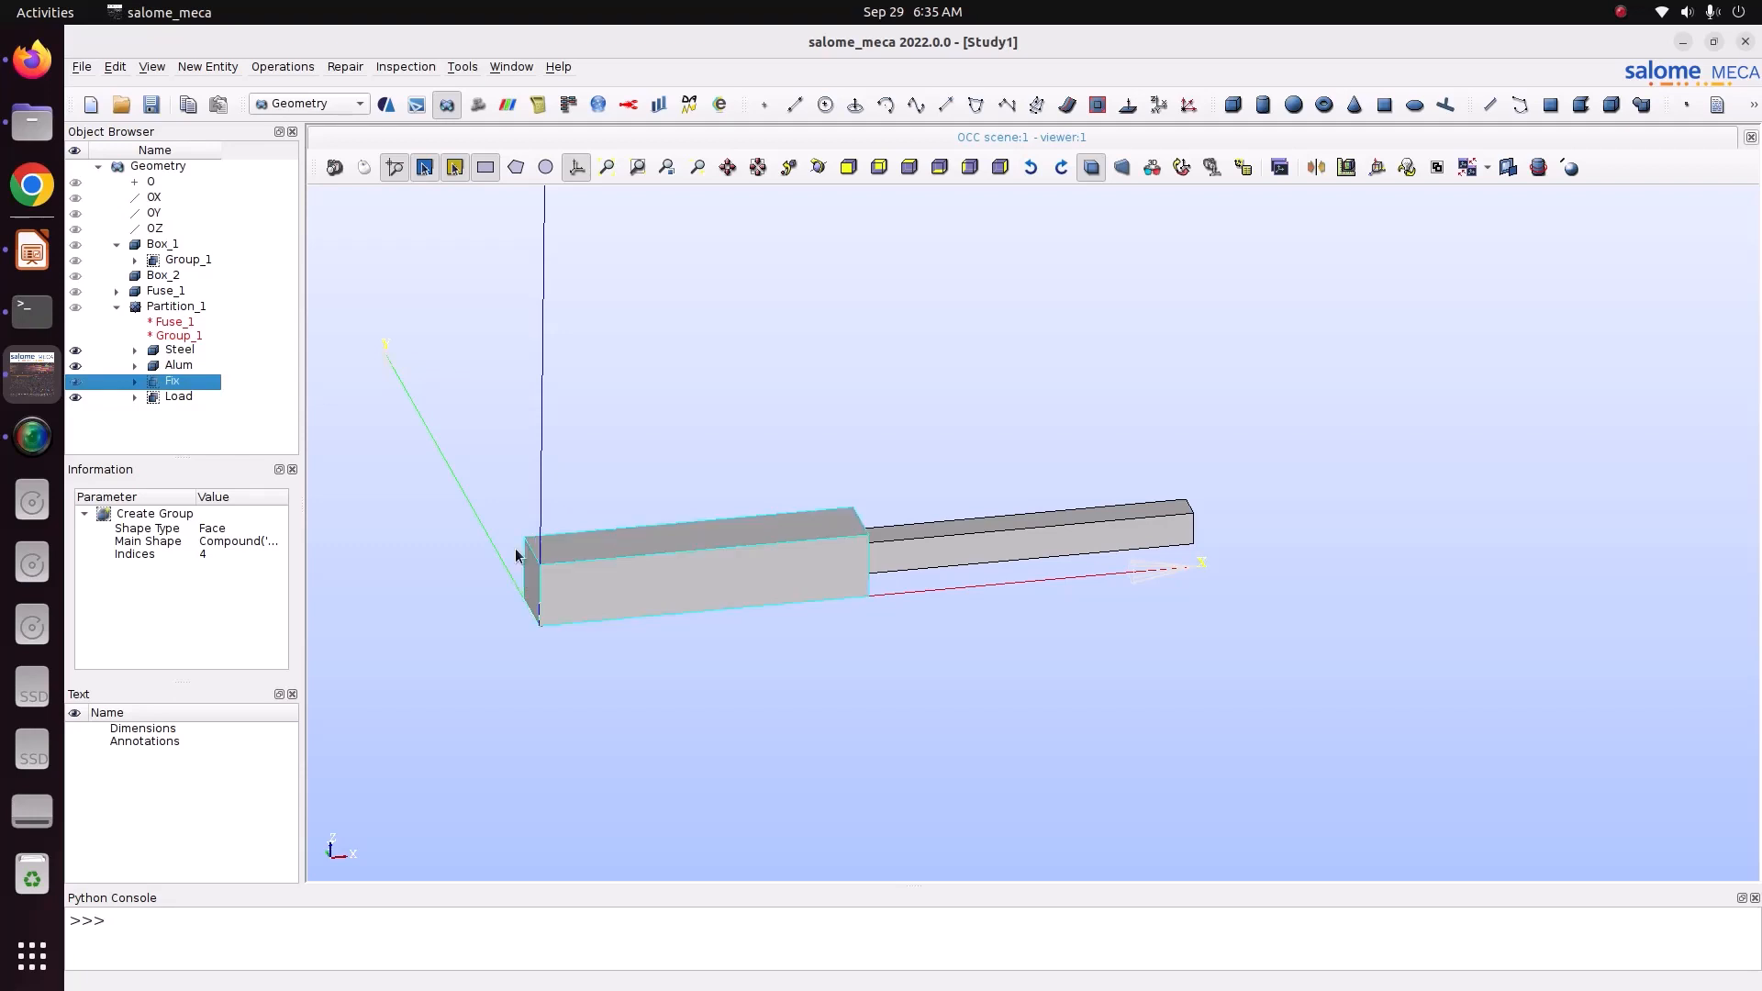
click(168, 397)
click(818, 166)
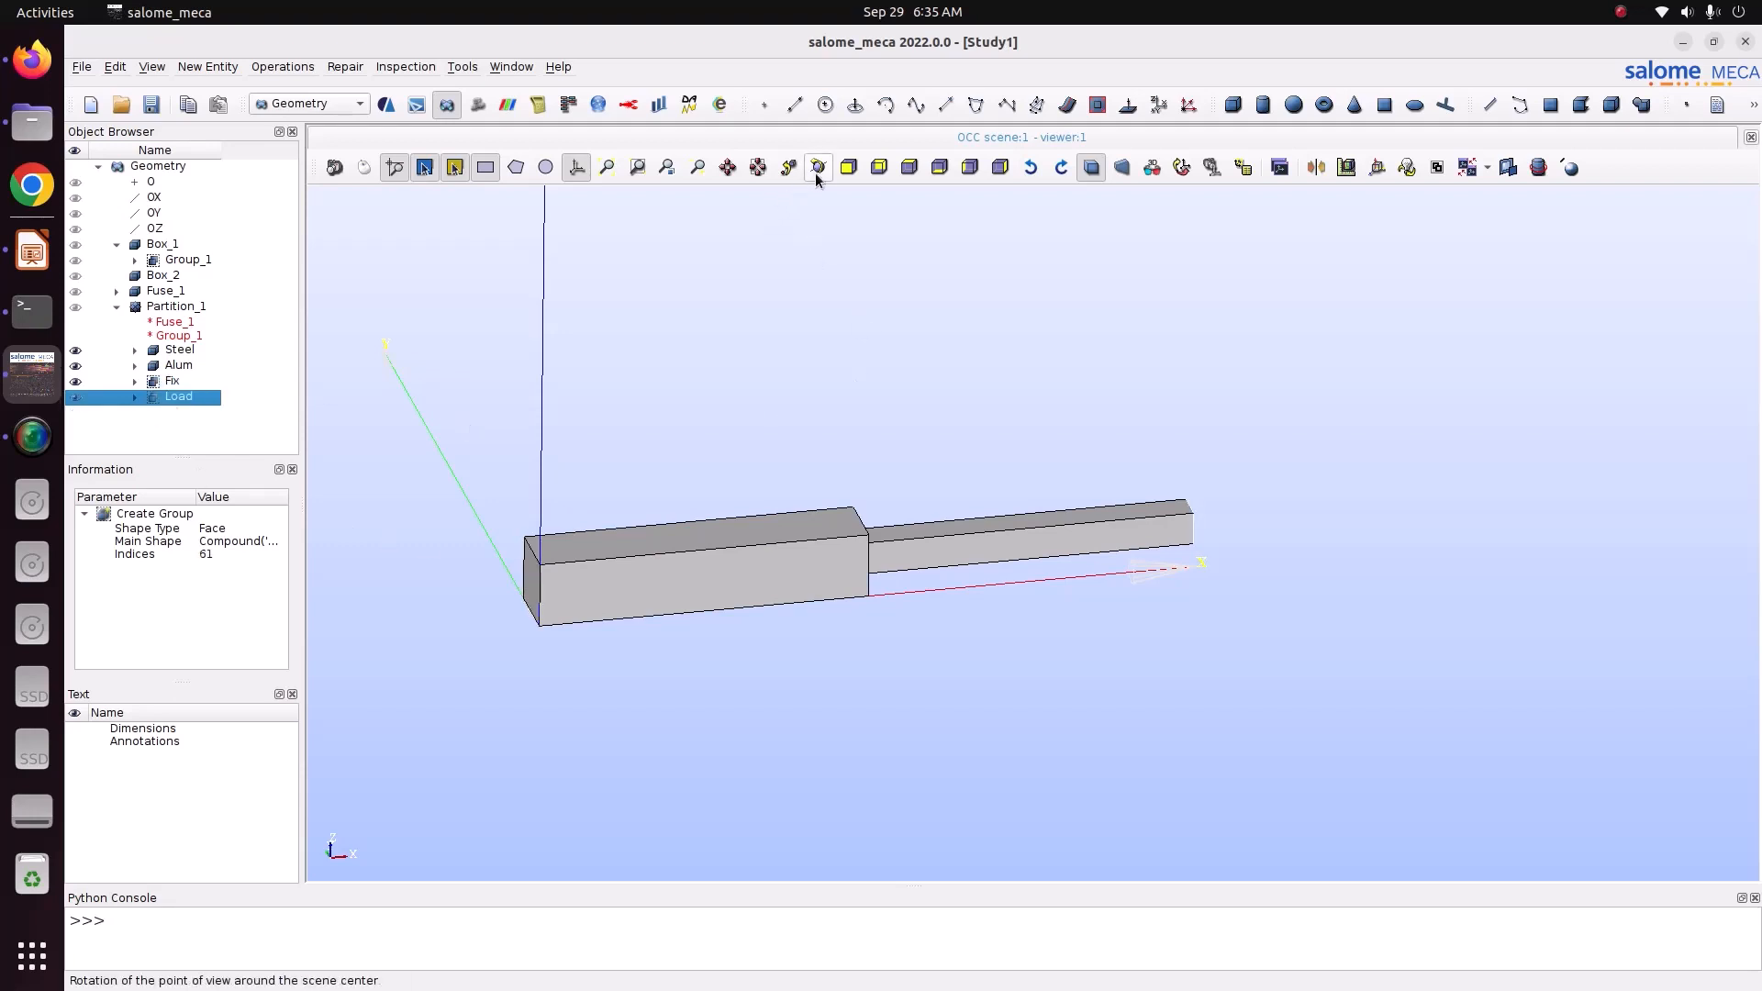
drag(918, 303, 697, 477)
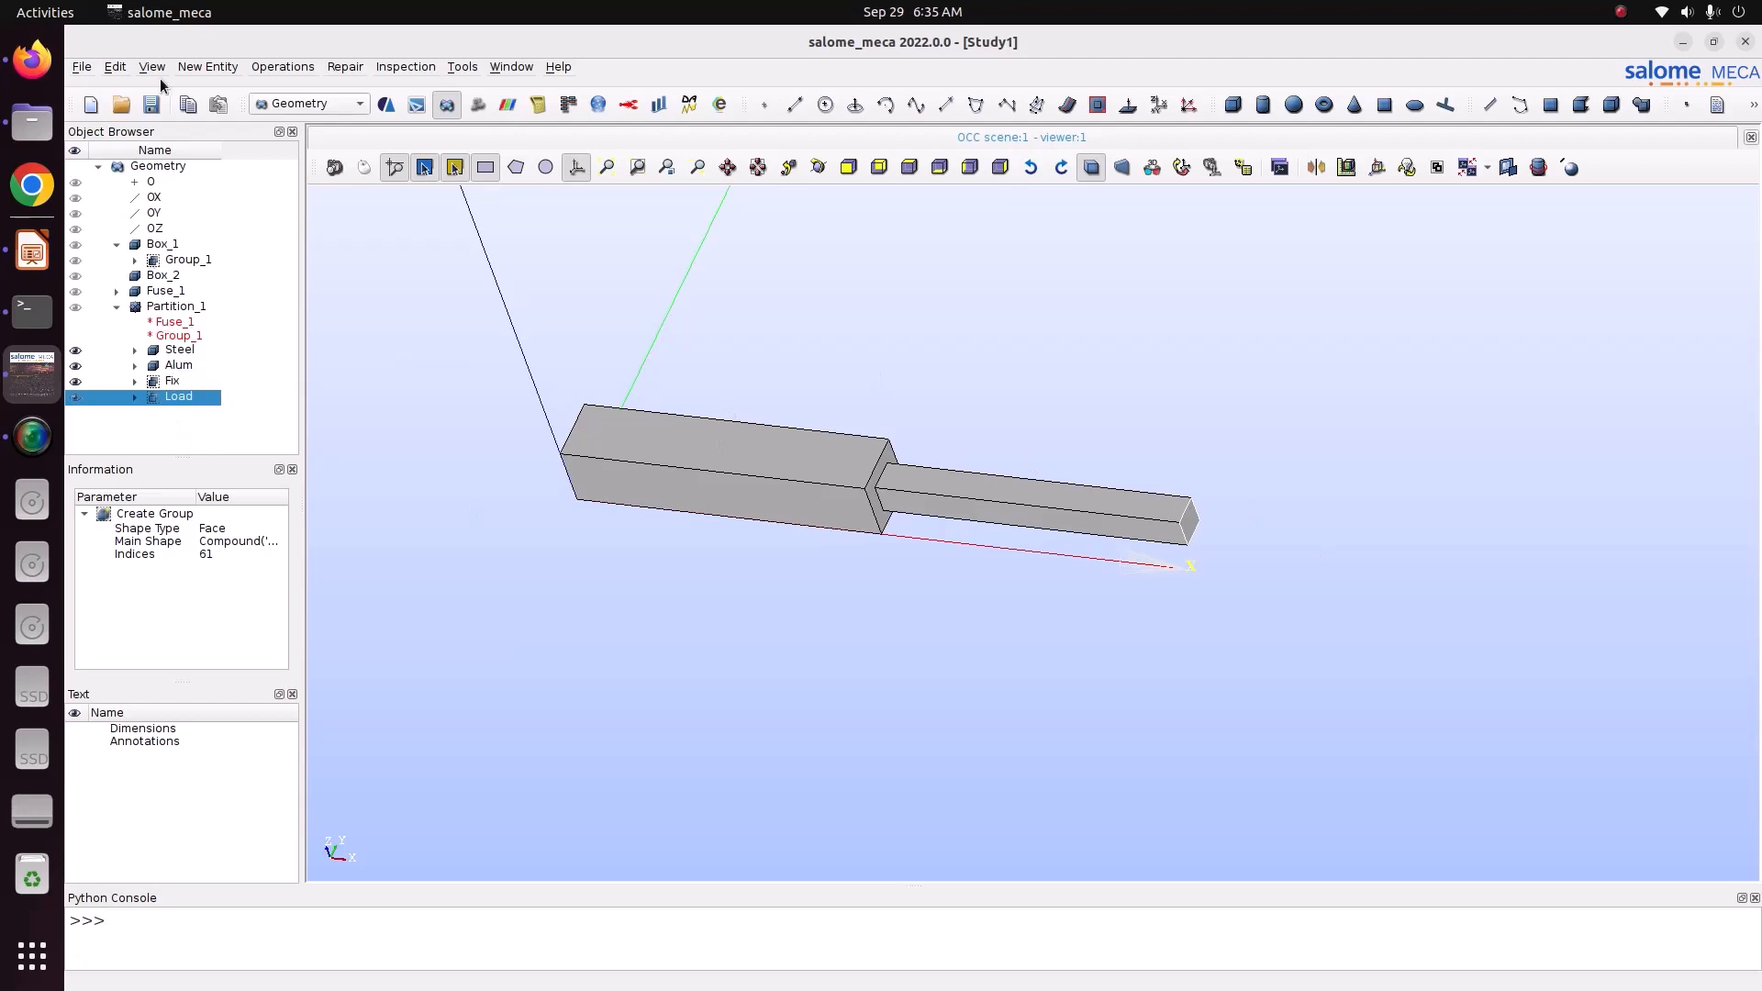
Step: Save the study as Study12 in the folder Pictures/CODE_ASTER/bonded_contact/1_merge_node
click(82, 67)
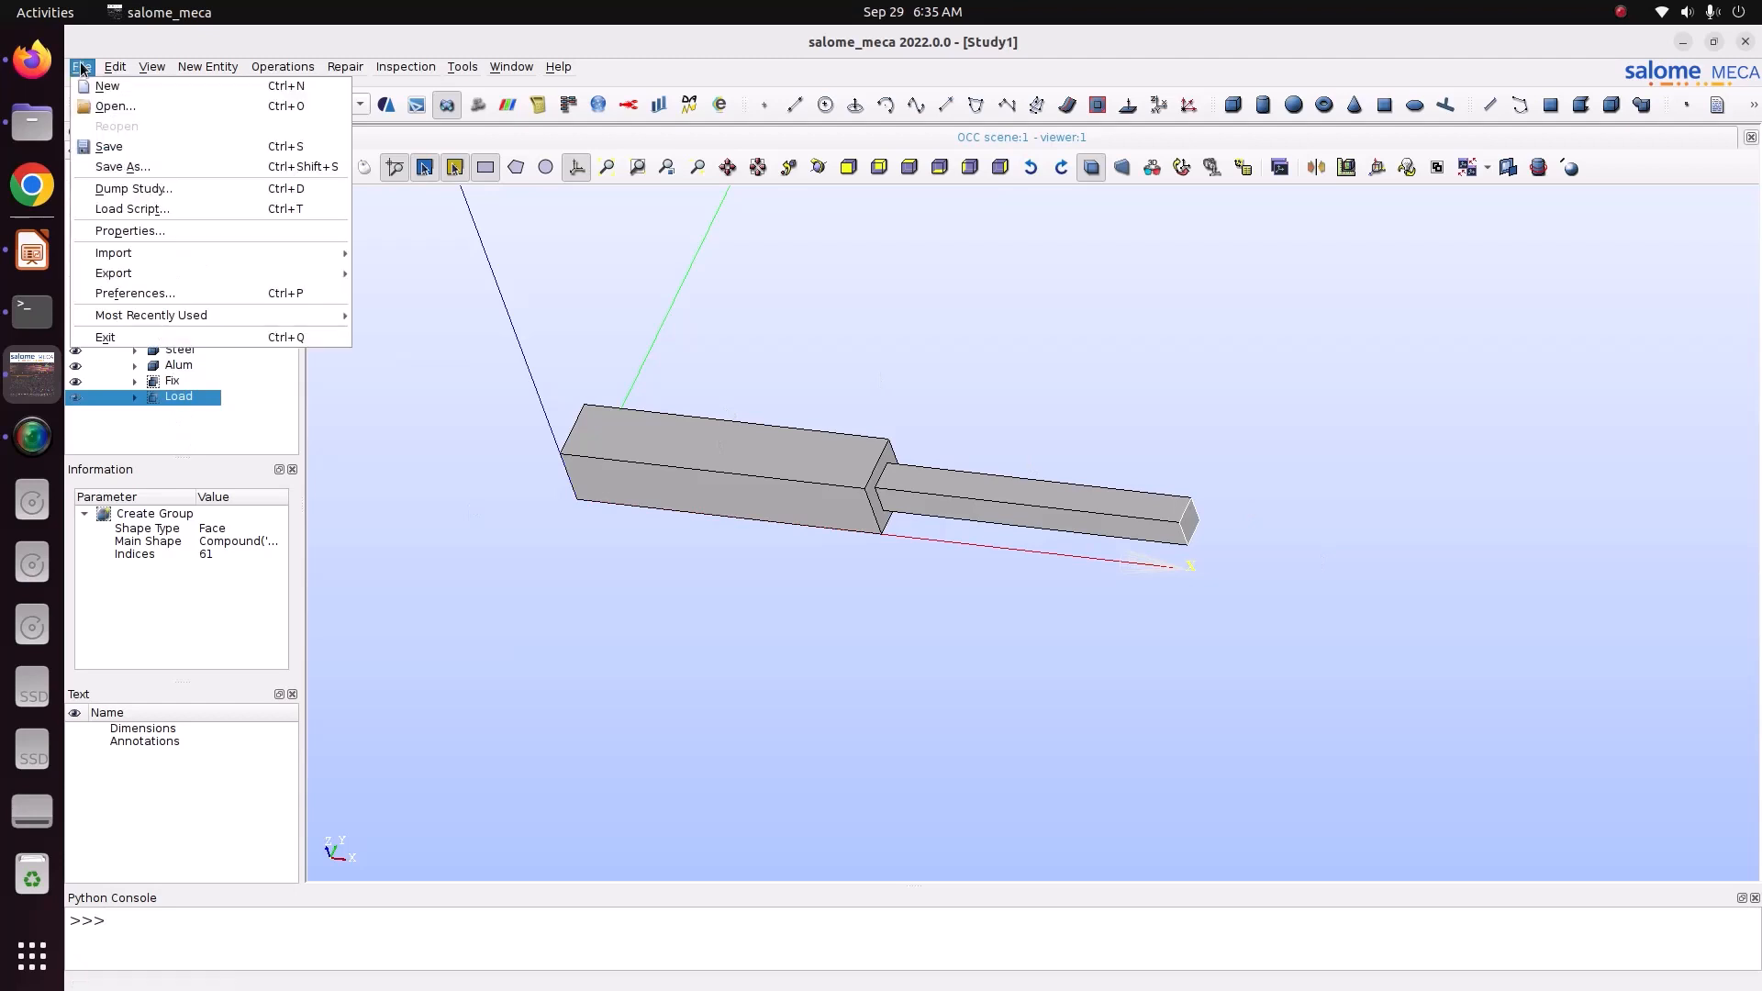
click(136, 167)
click(909, 355)
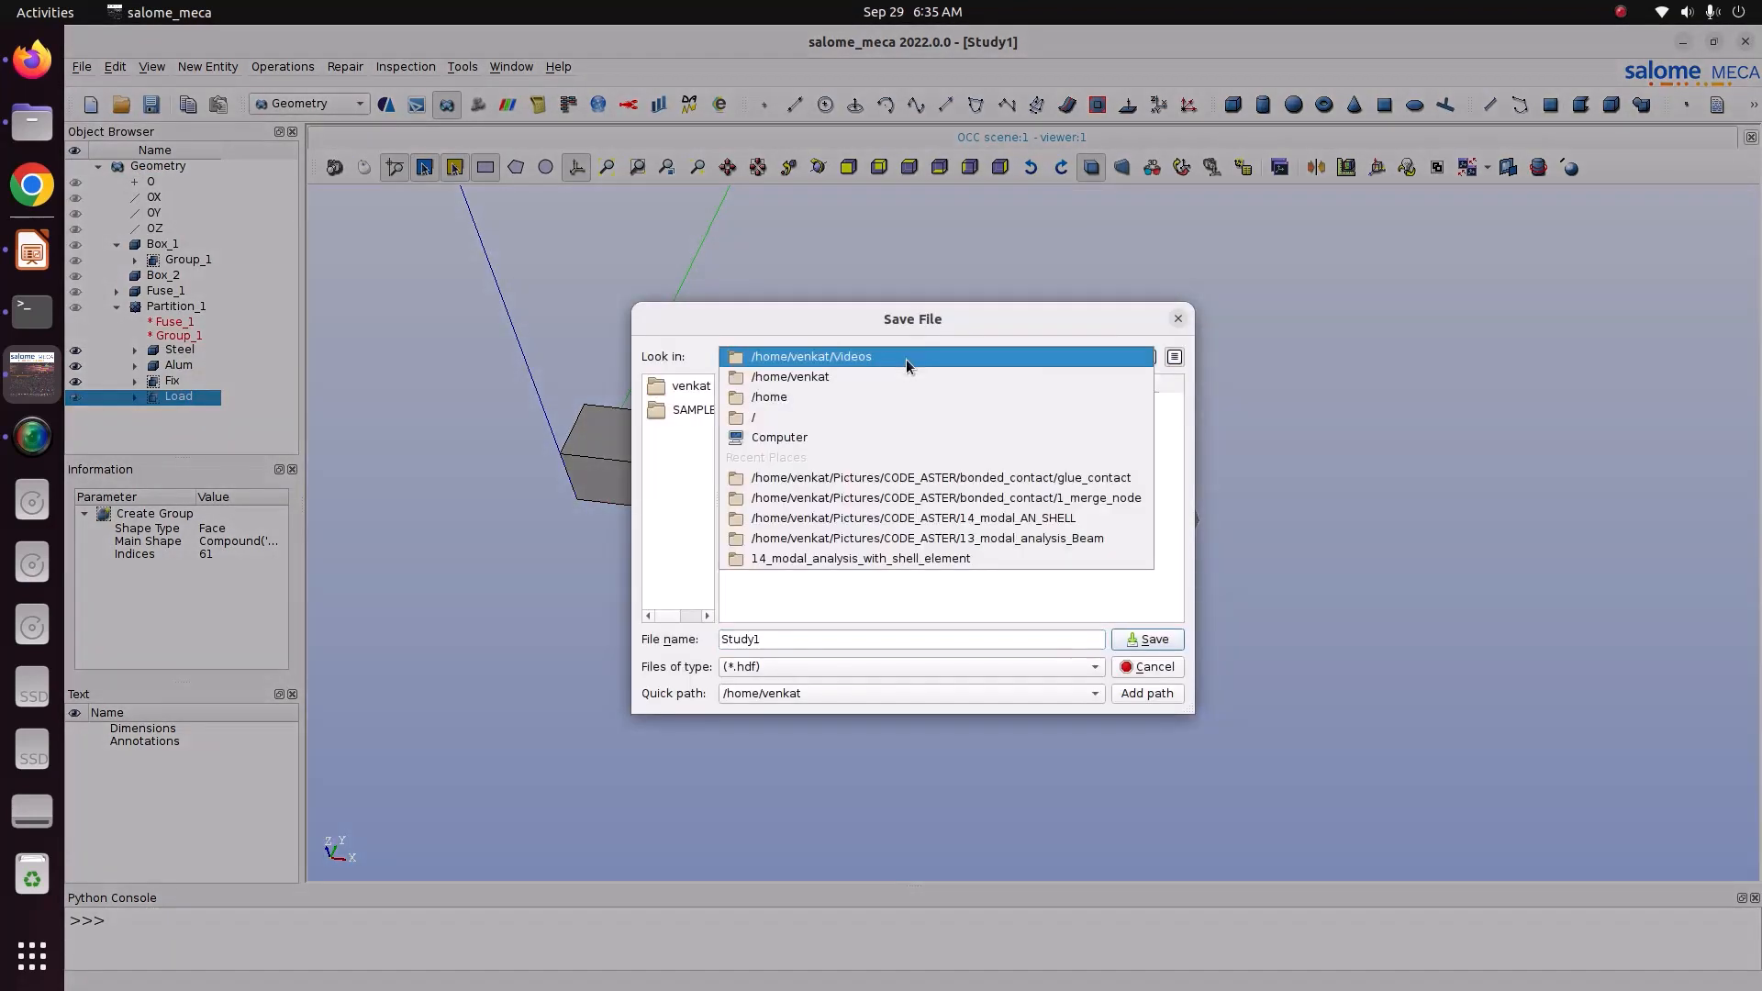
click(888, 376)
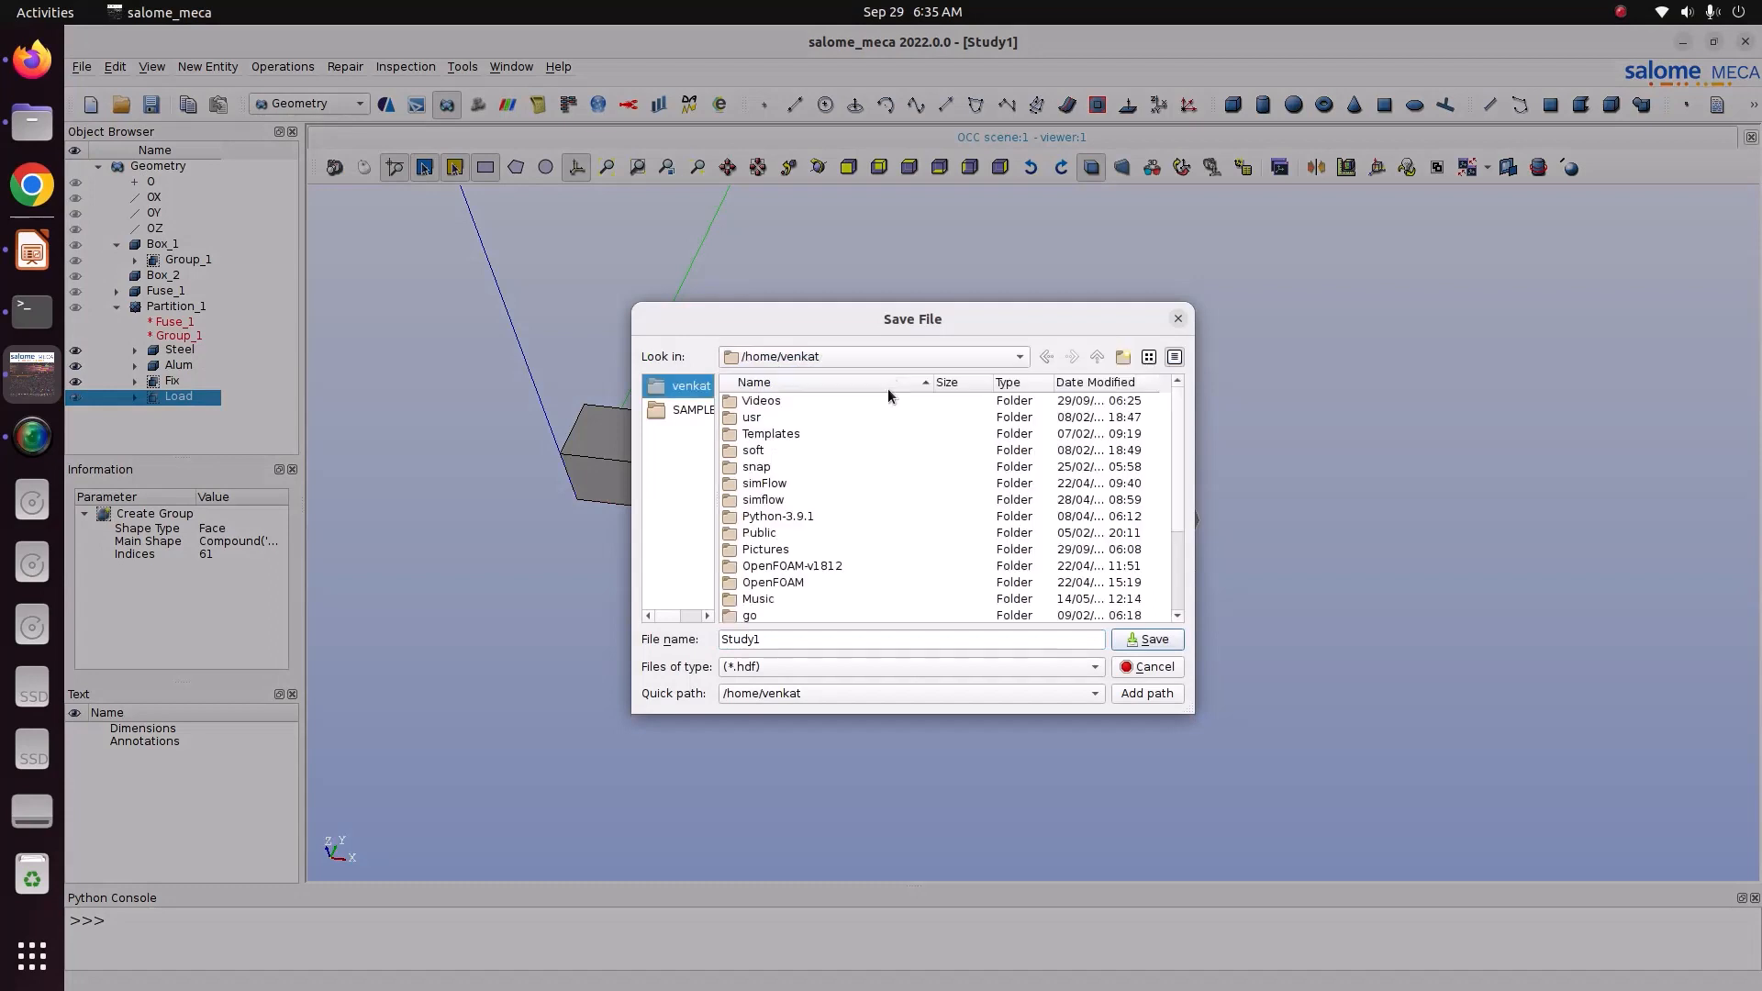
double_click(784, 545)
double_click(788, 417)
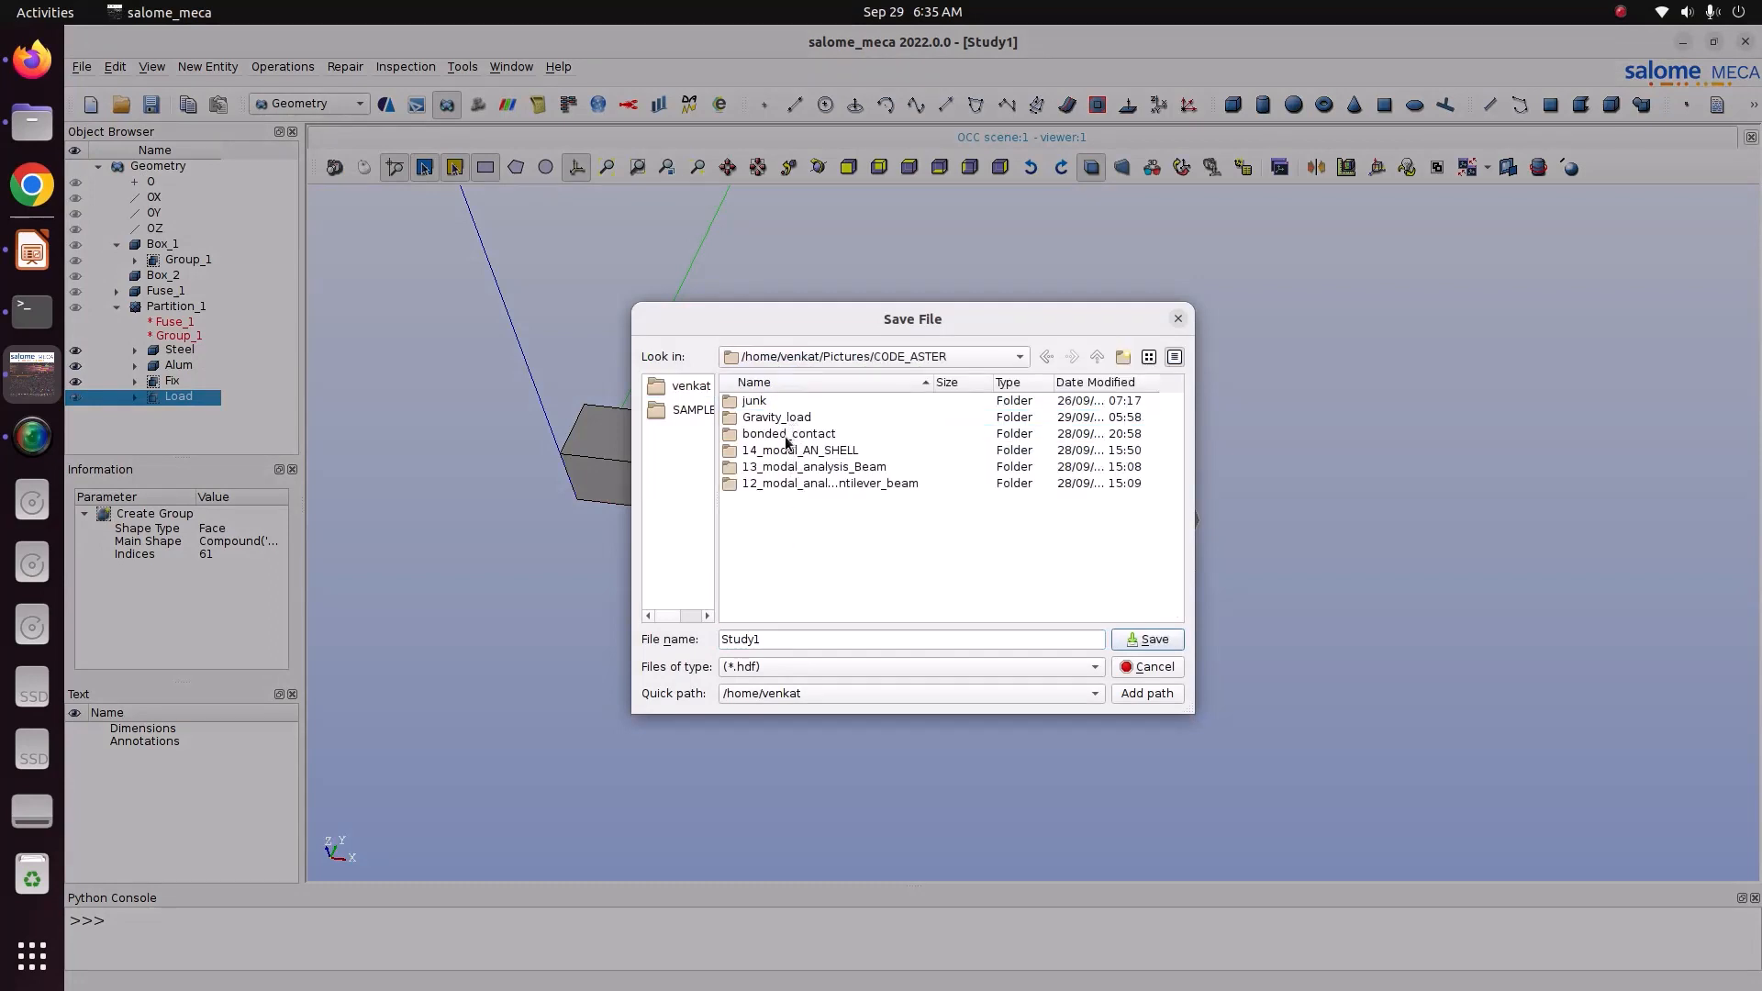
double_click(785, 433)
double_click(771, 419)
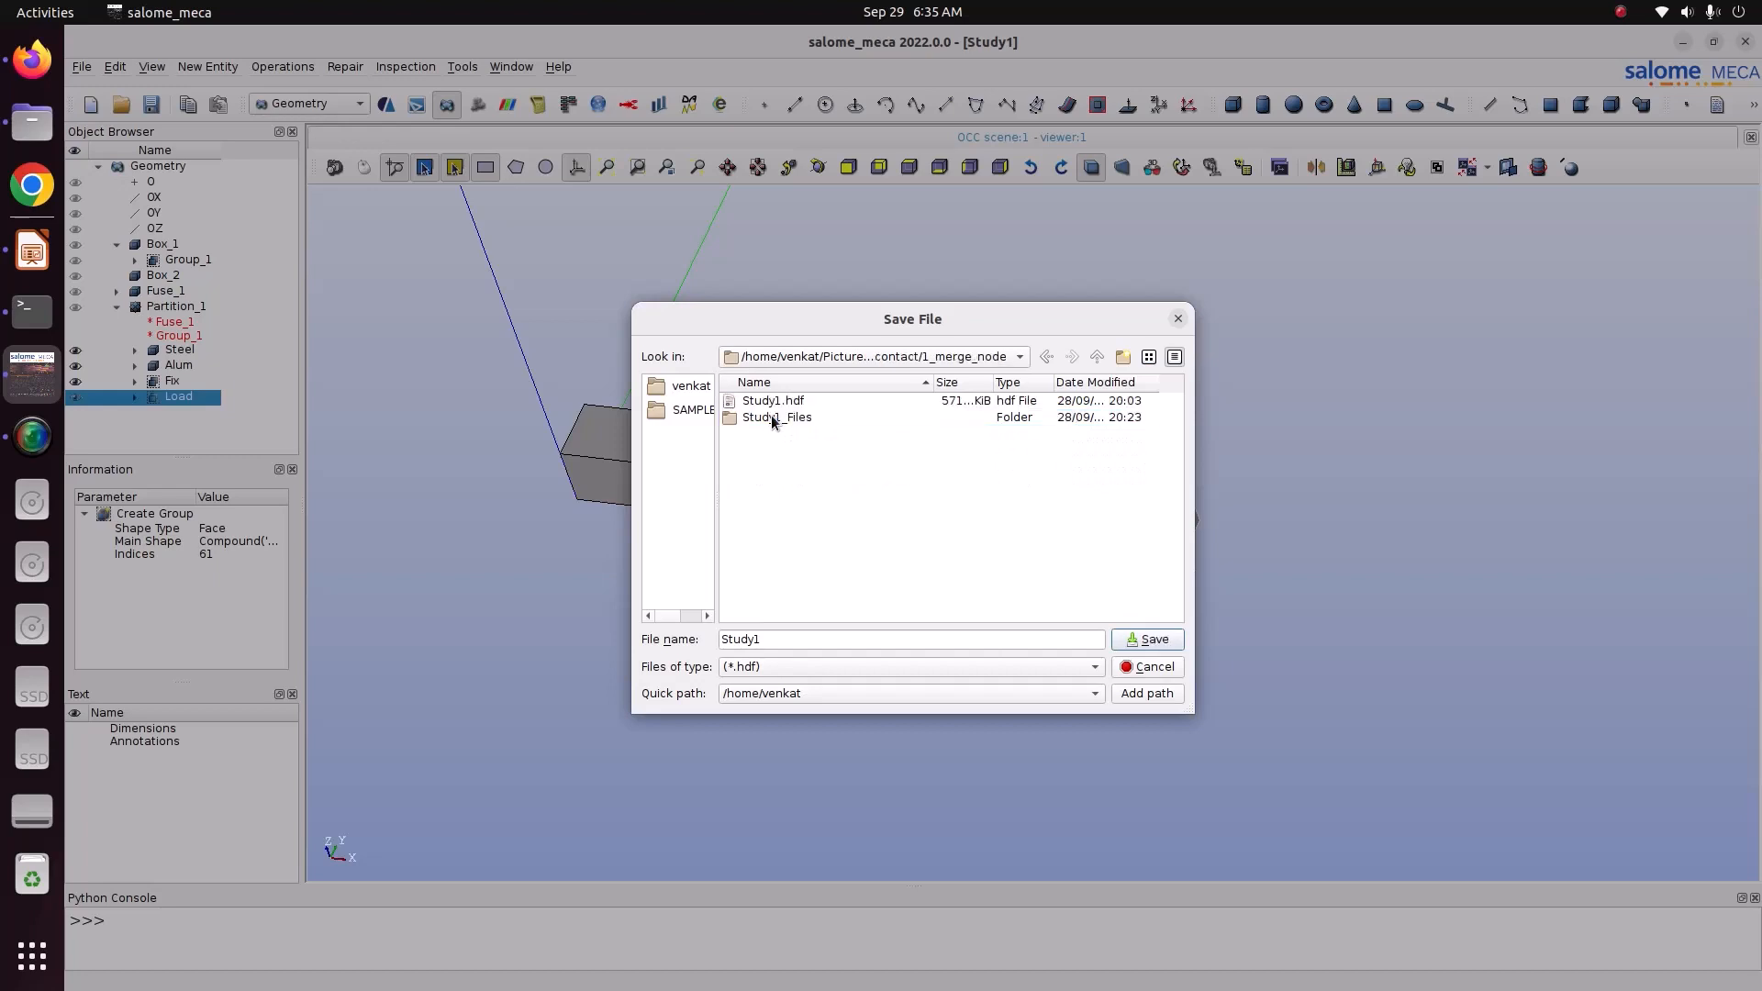
click(788, 635)
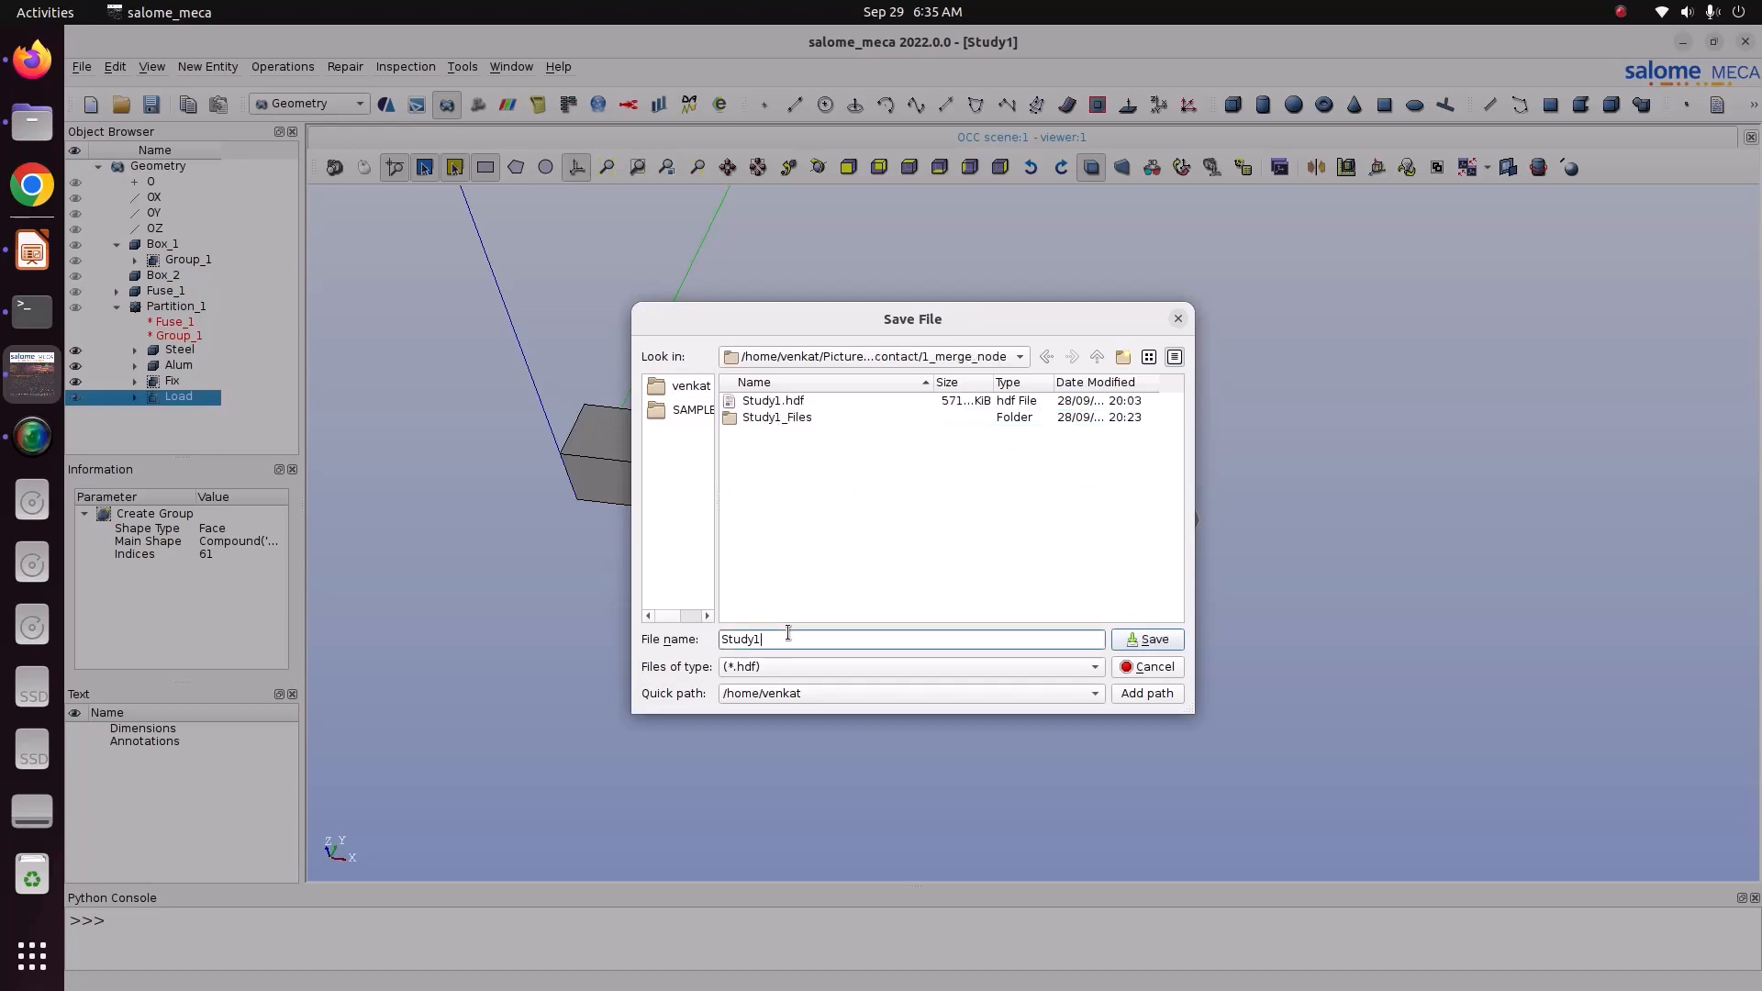
text(2)
click(1148, 640)
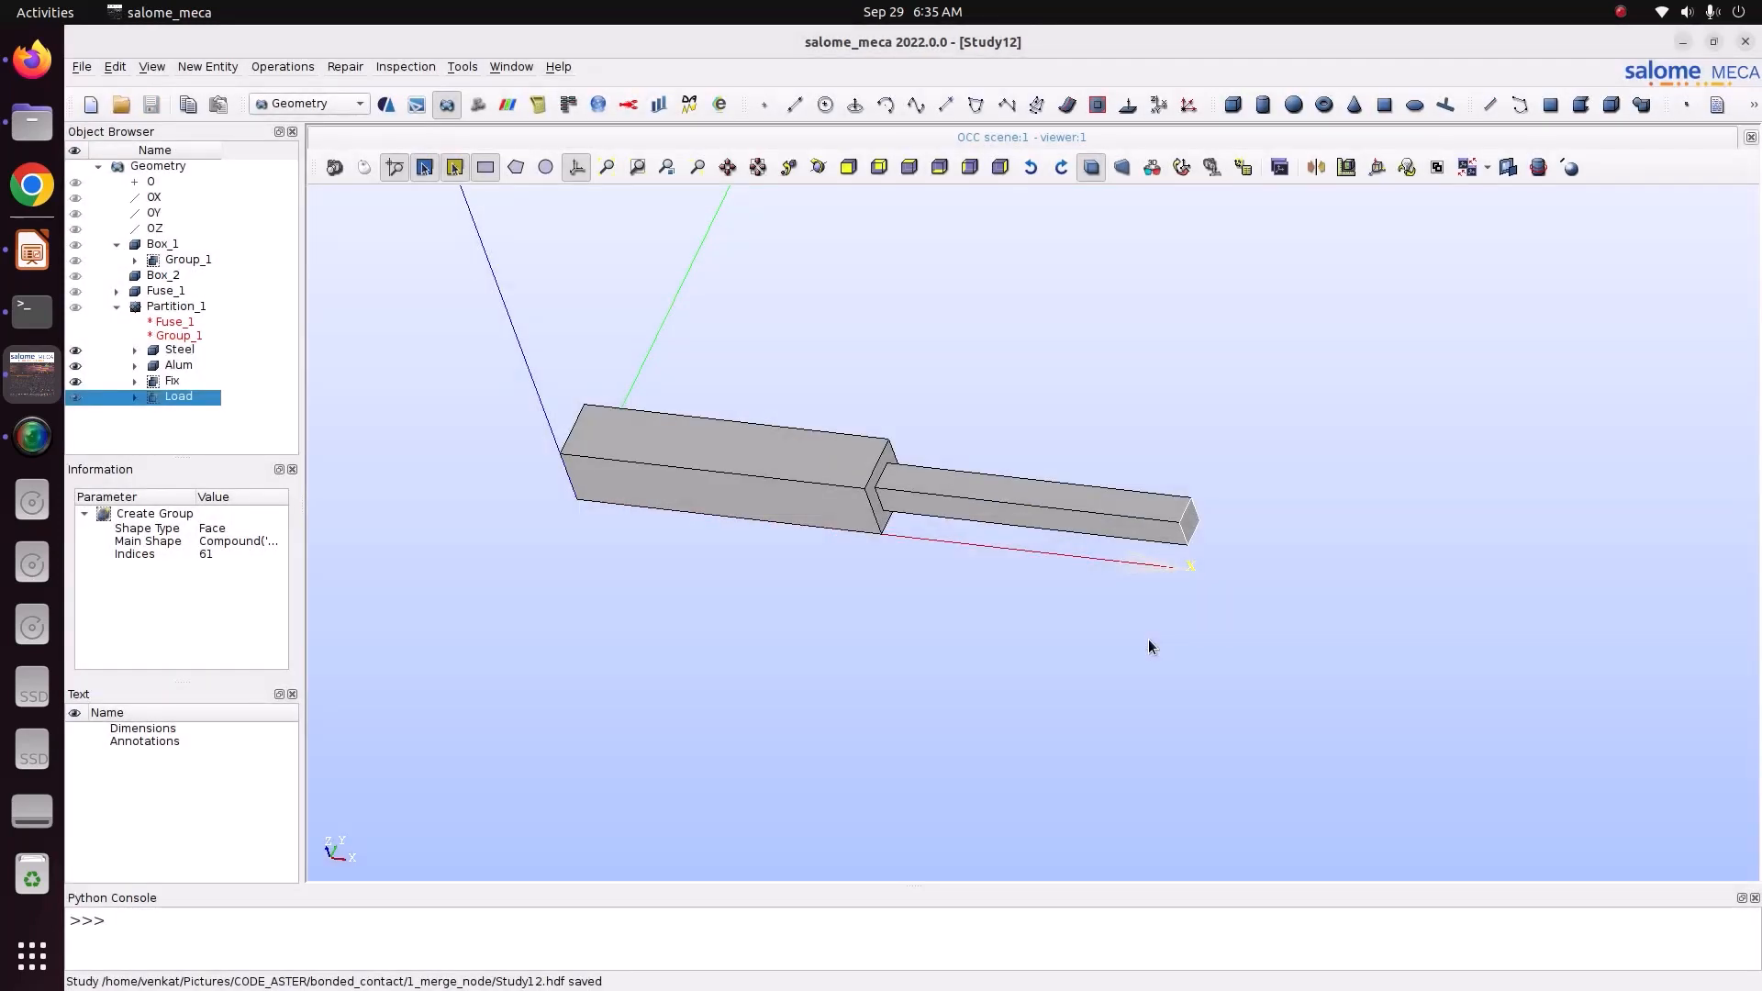
click(1067, 678)
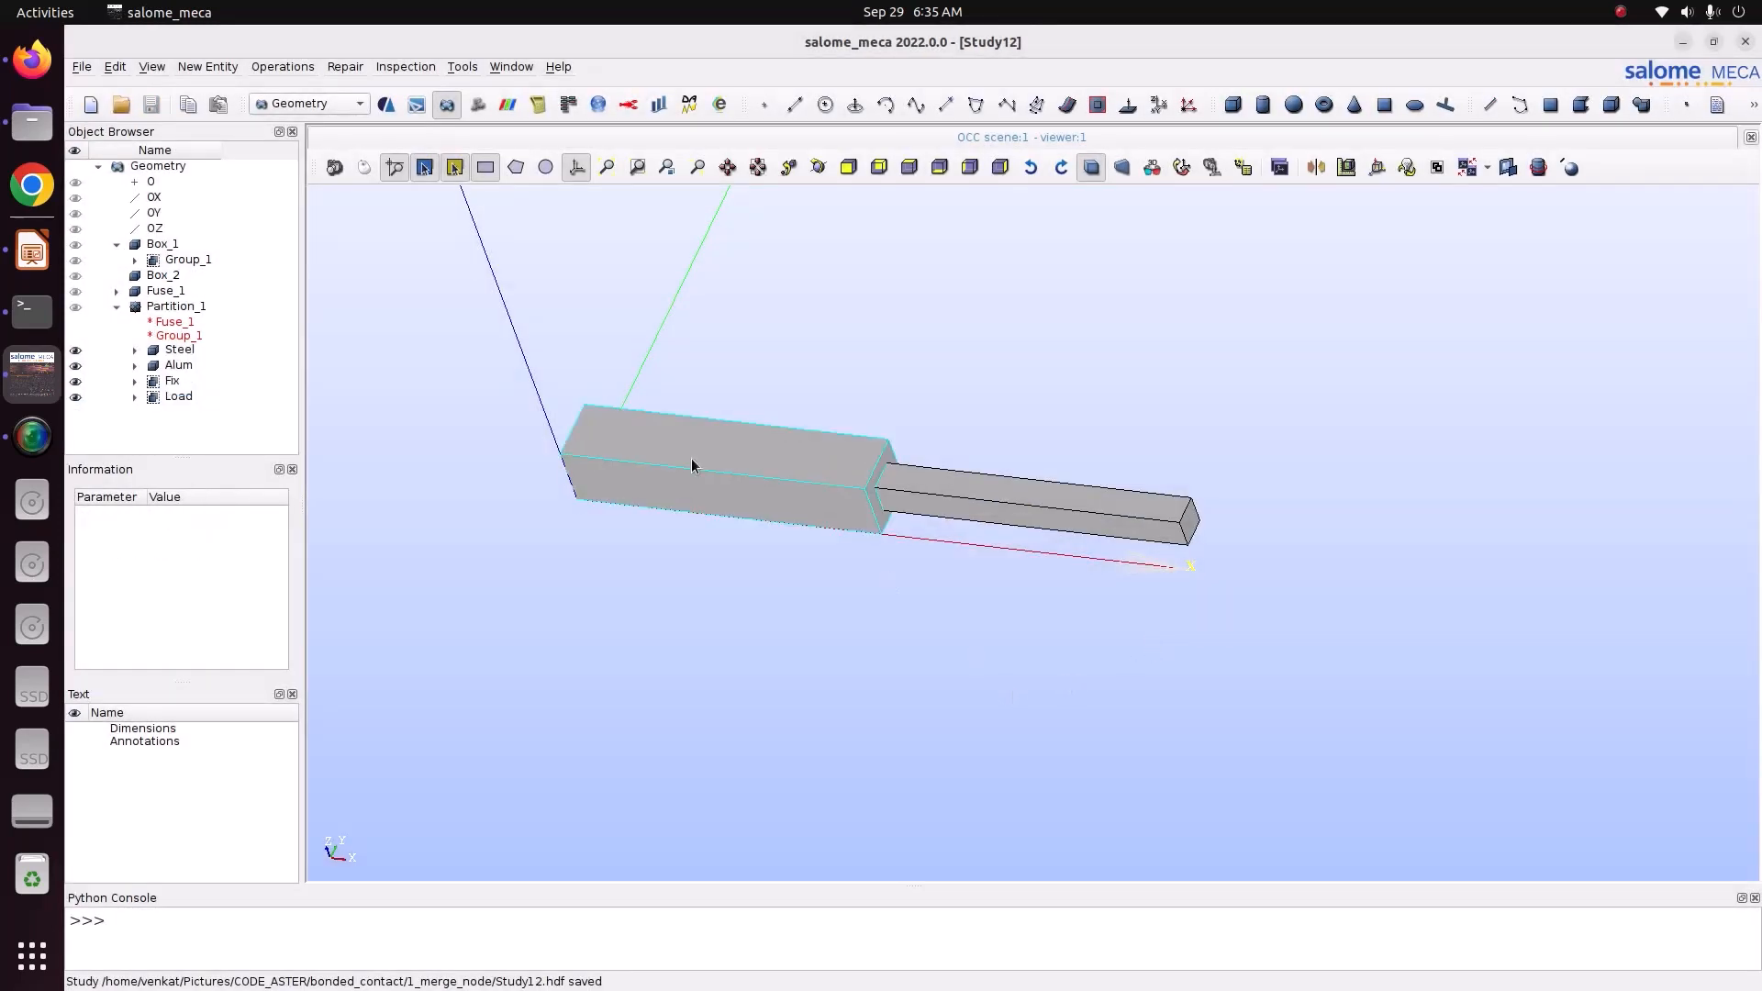
Step: Switch to the Mesh module and start a new mesh on Partition_1 with the NETGEN 1D-2D-3D algorithm
click(307, 103)
click(325, 128)
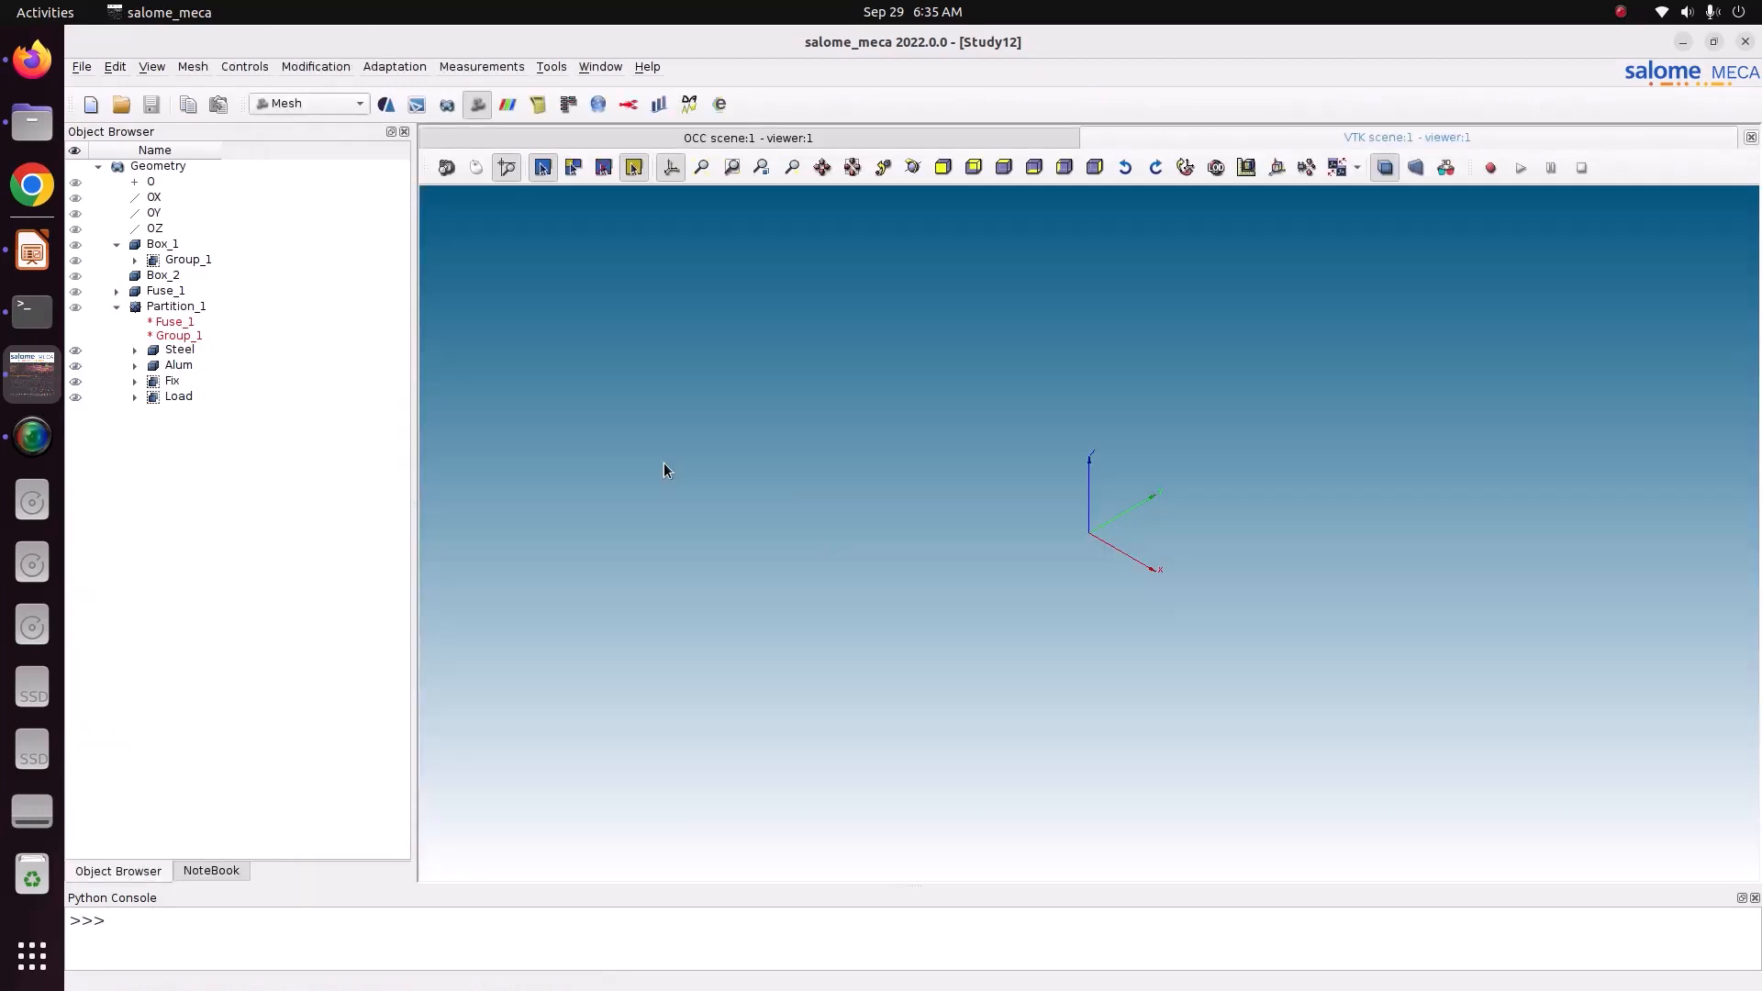
click(177, 308)
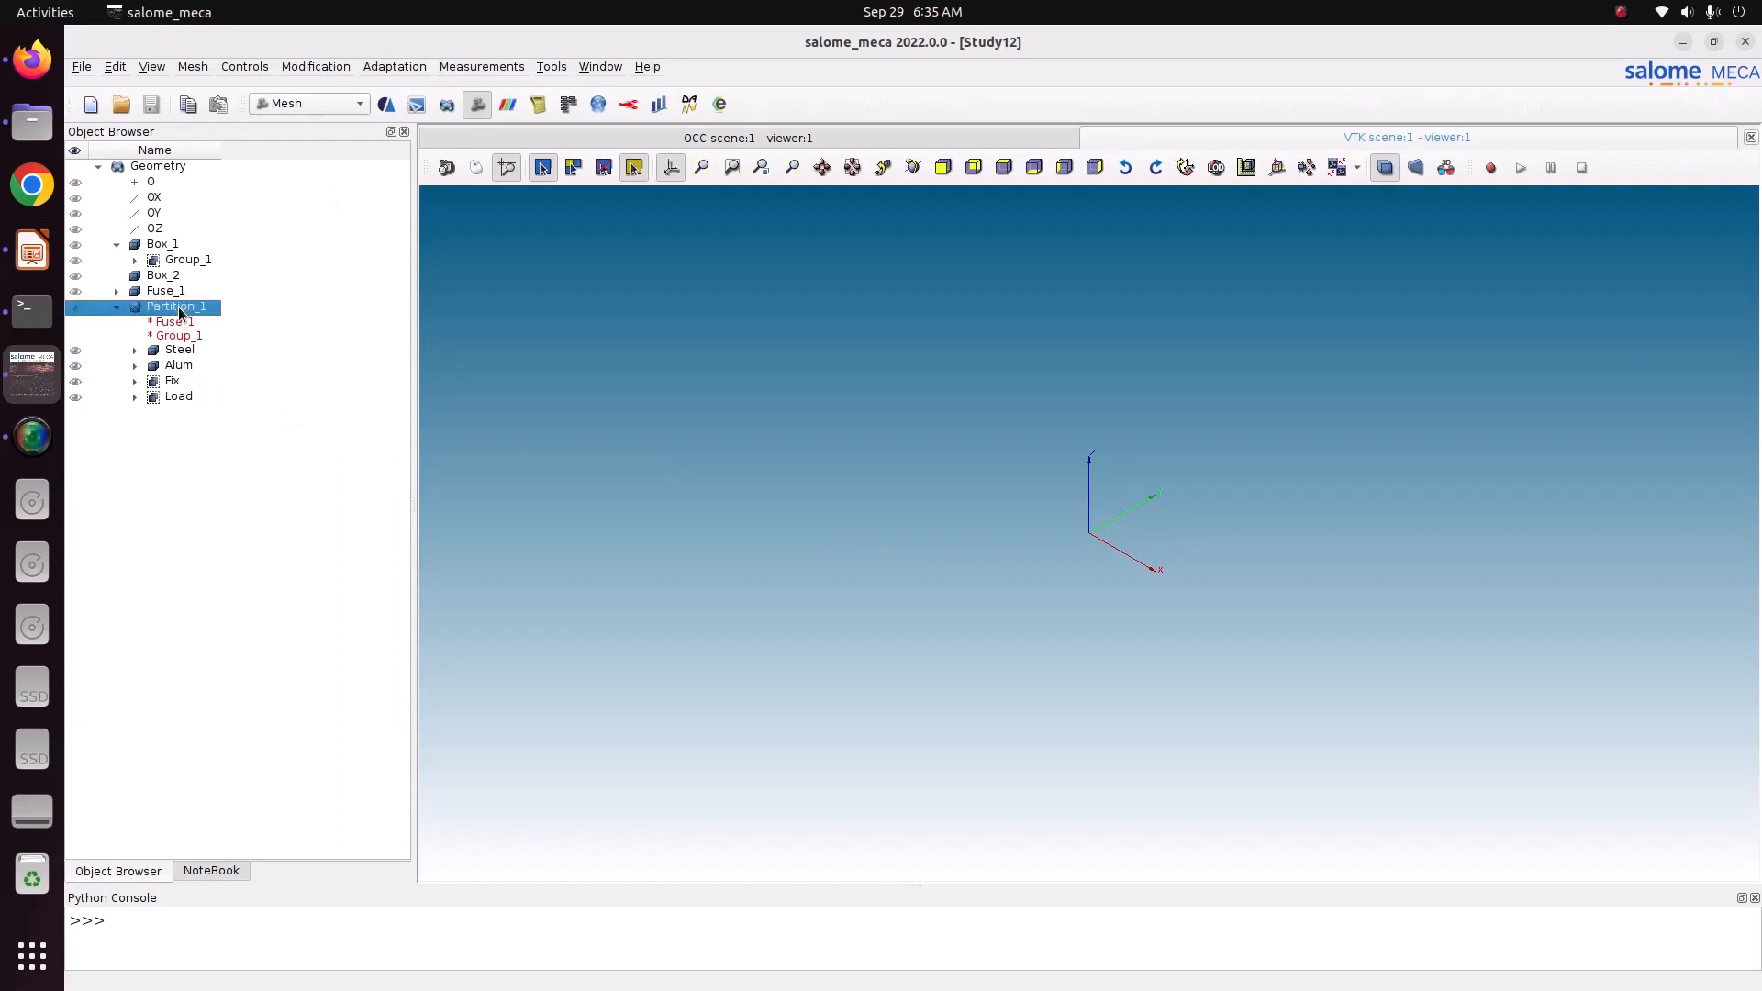
click(194, 68)
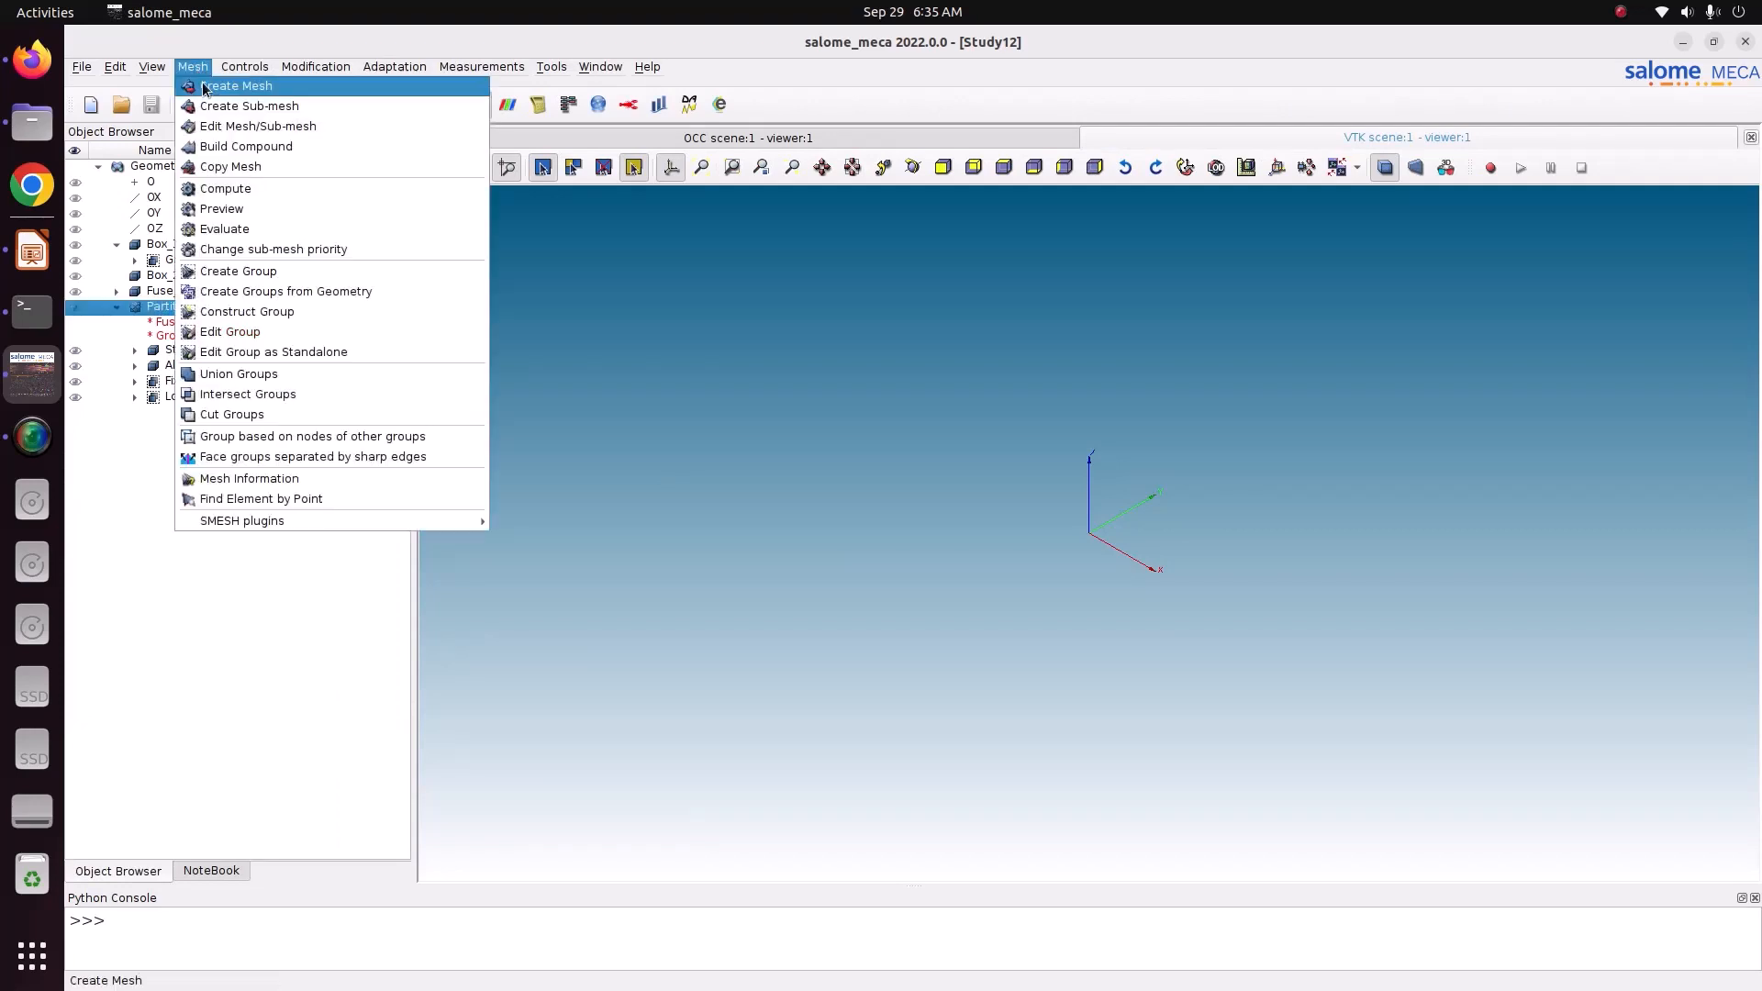
click(206, 92)
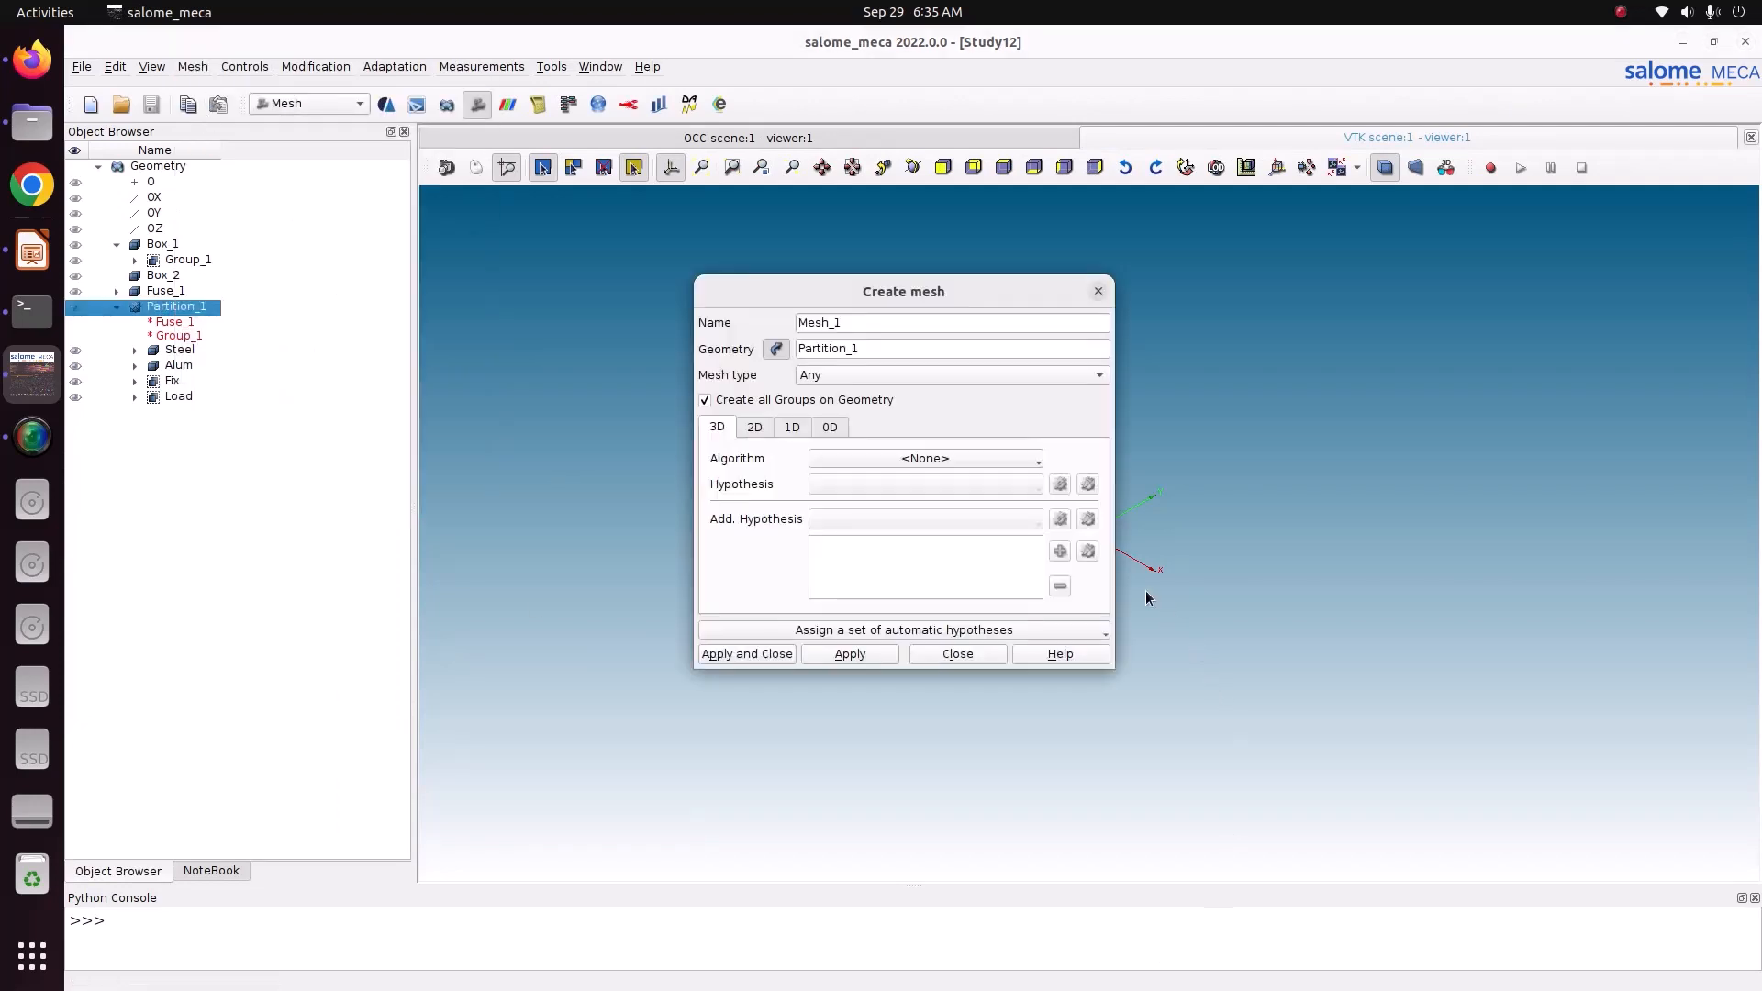
click(892, 457)
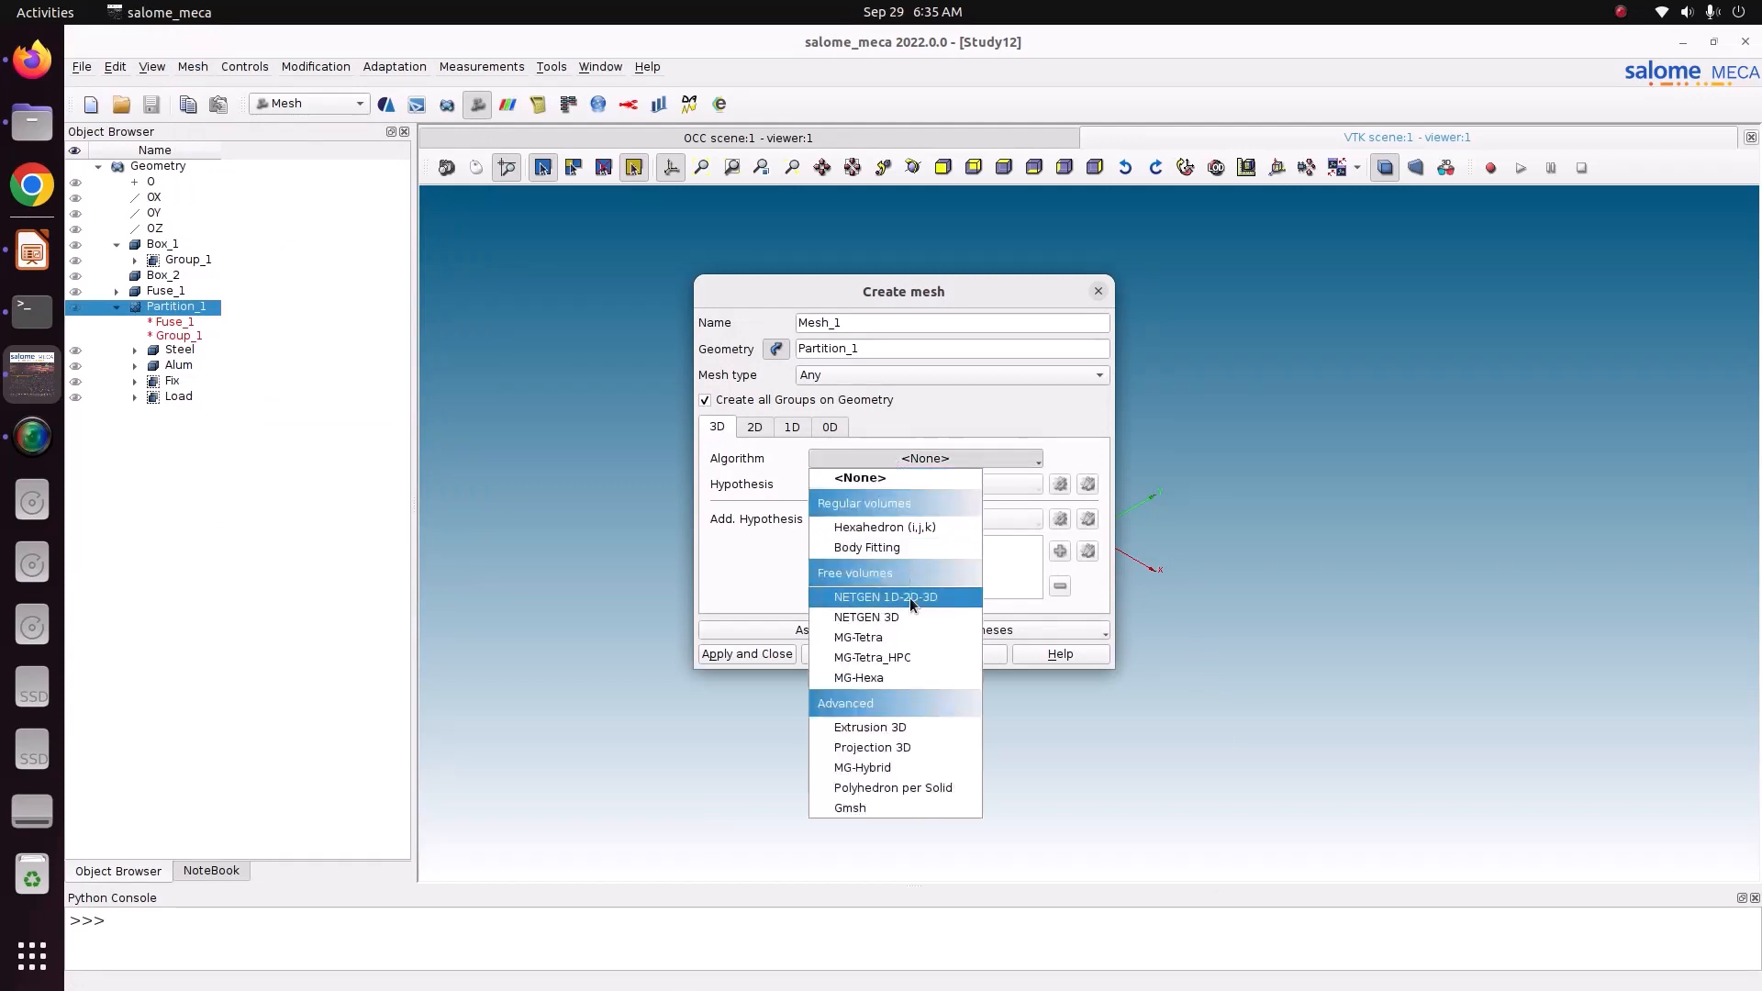
click(868, 597)
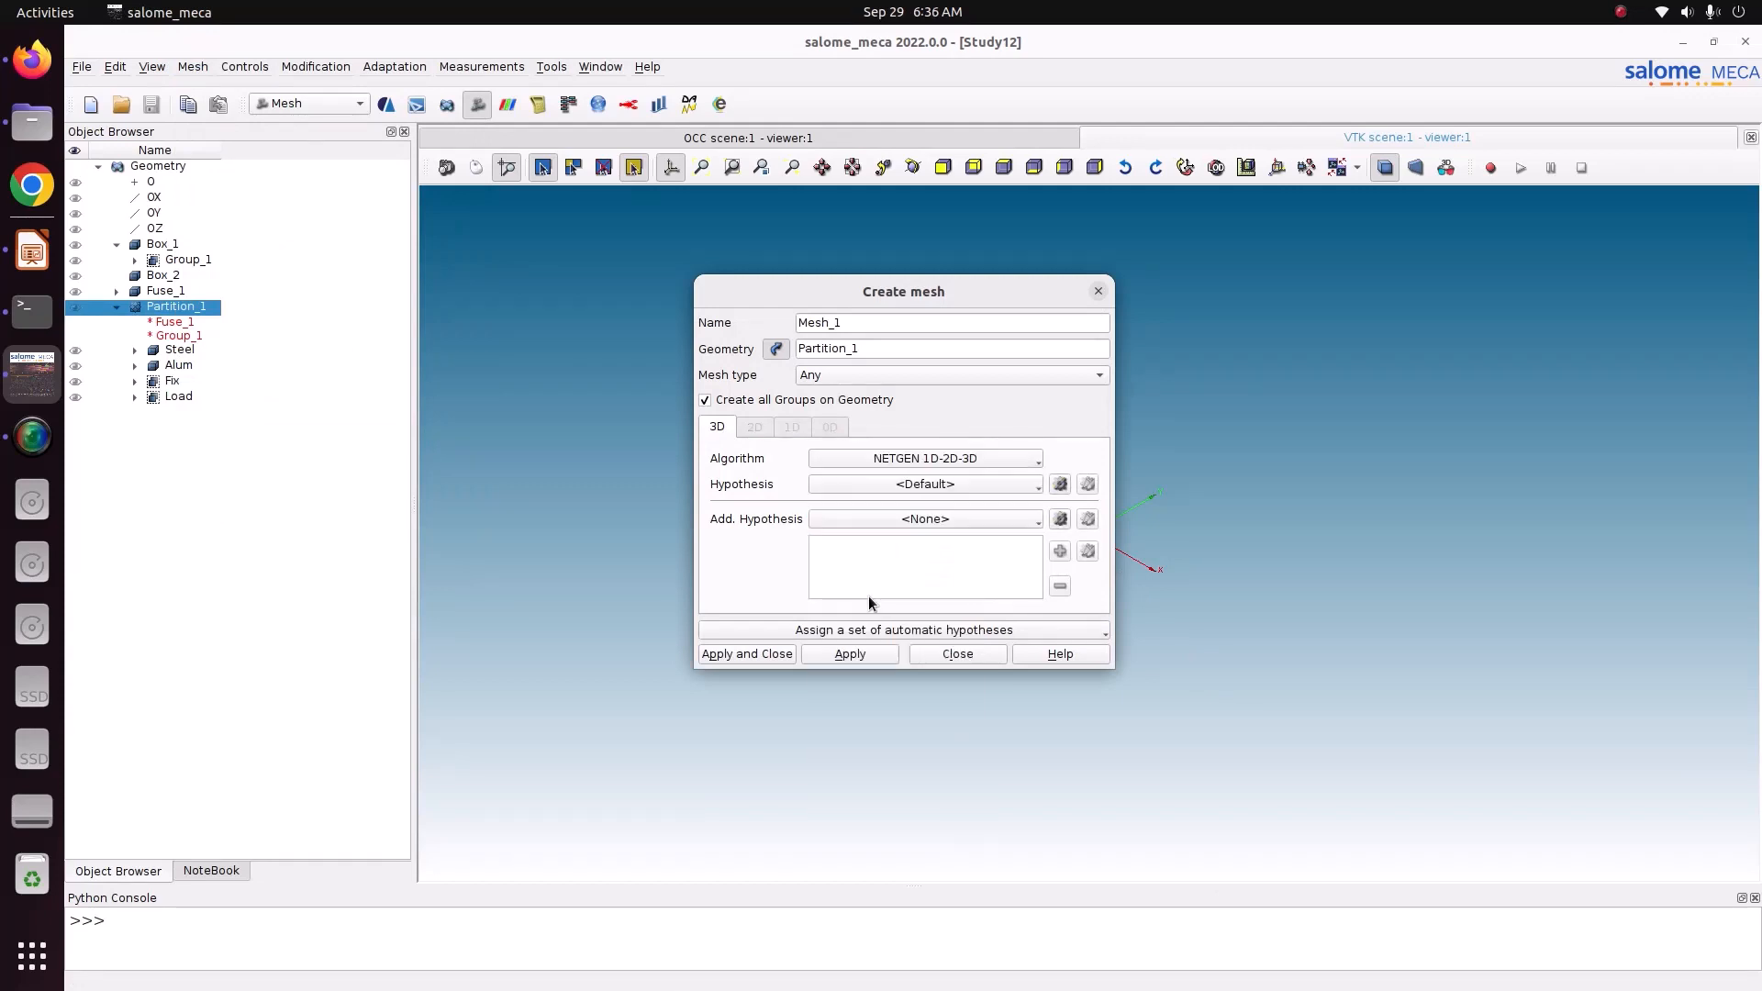
Step: Add a NETGEN 3D Simple Parameters hypothesis with a local length of 0.05 and create the mesh
click(1059, 485)
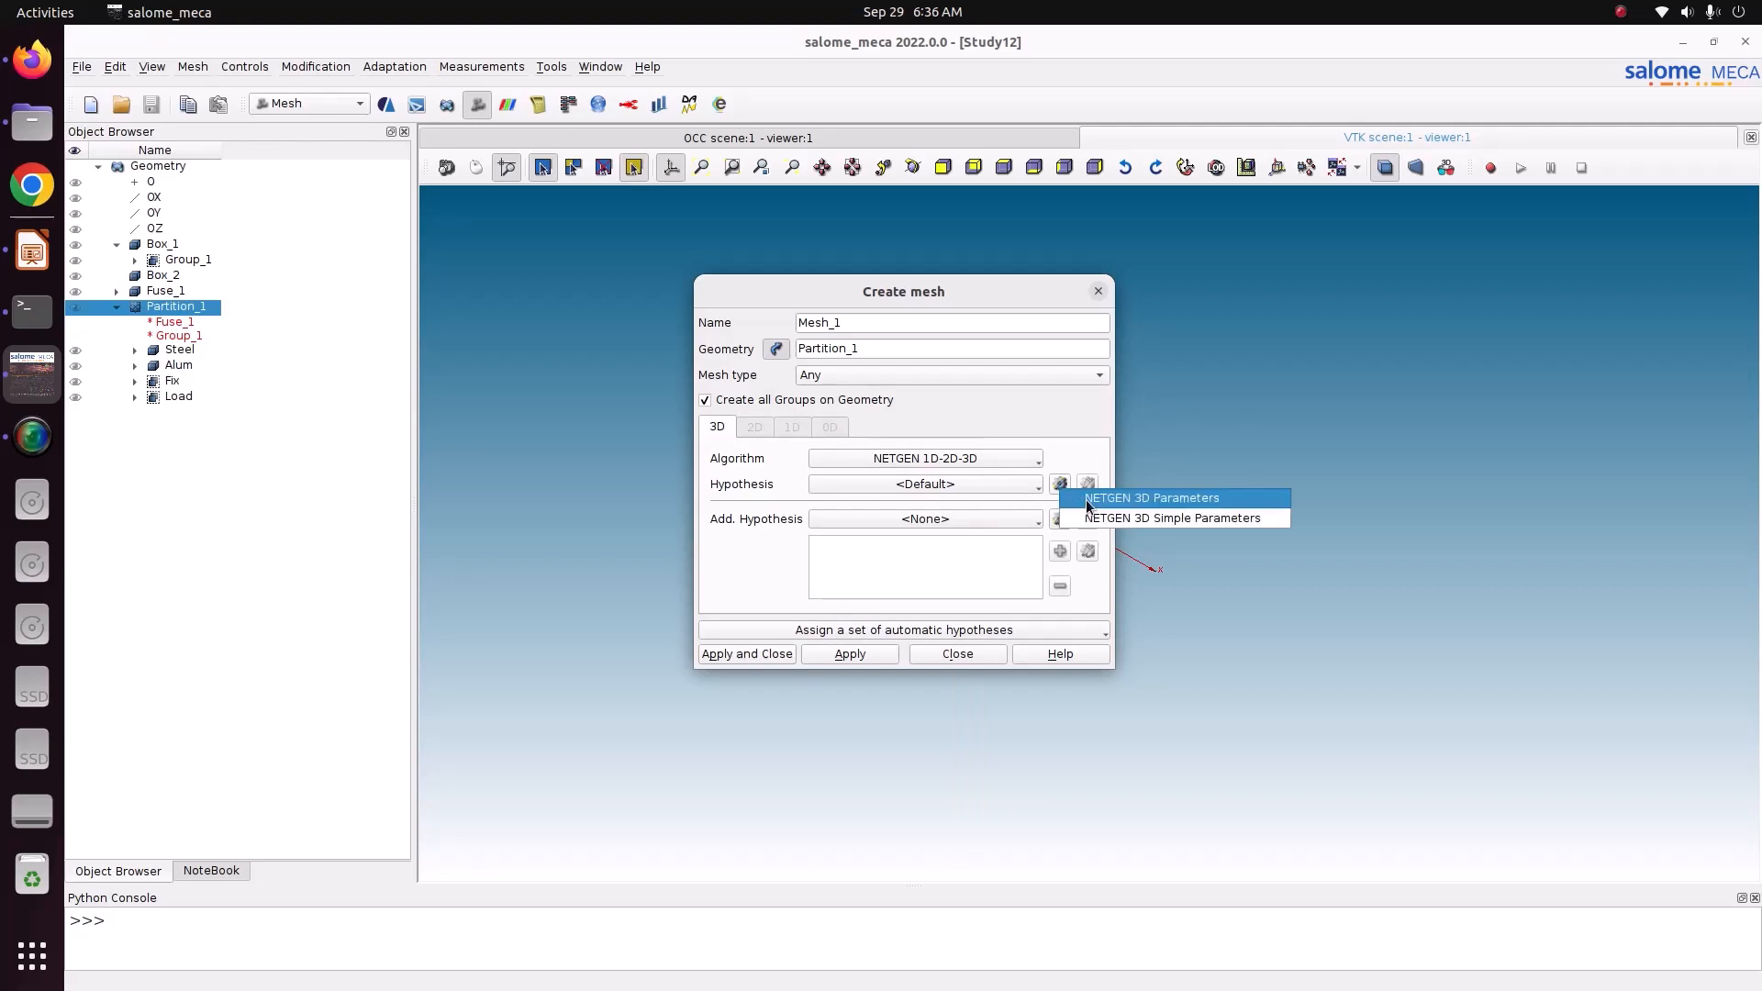
click(1074, 514)
click(813, 396)
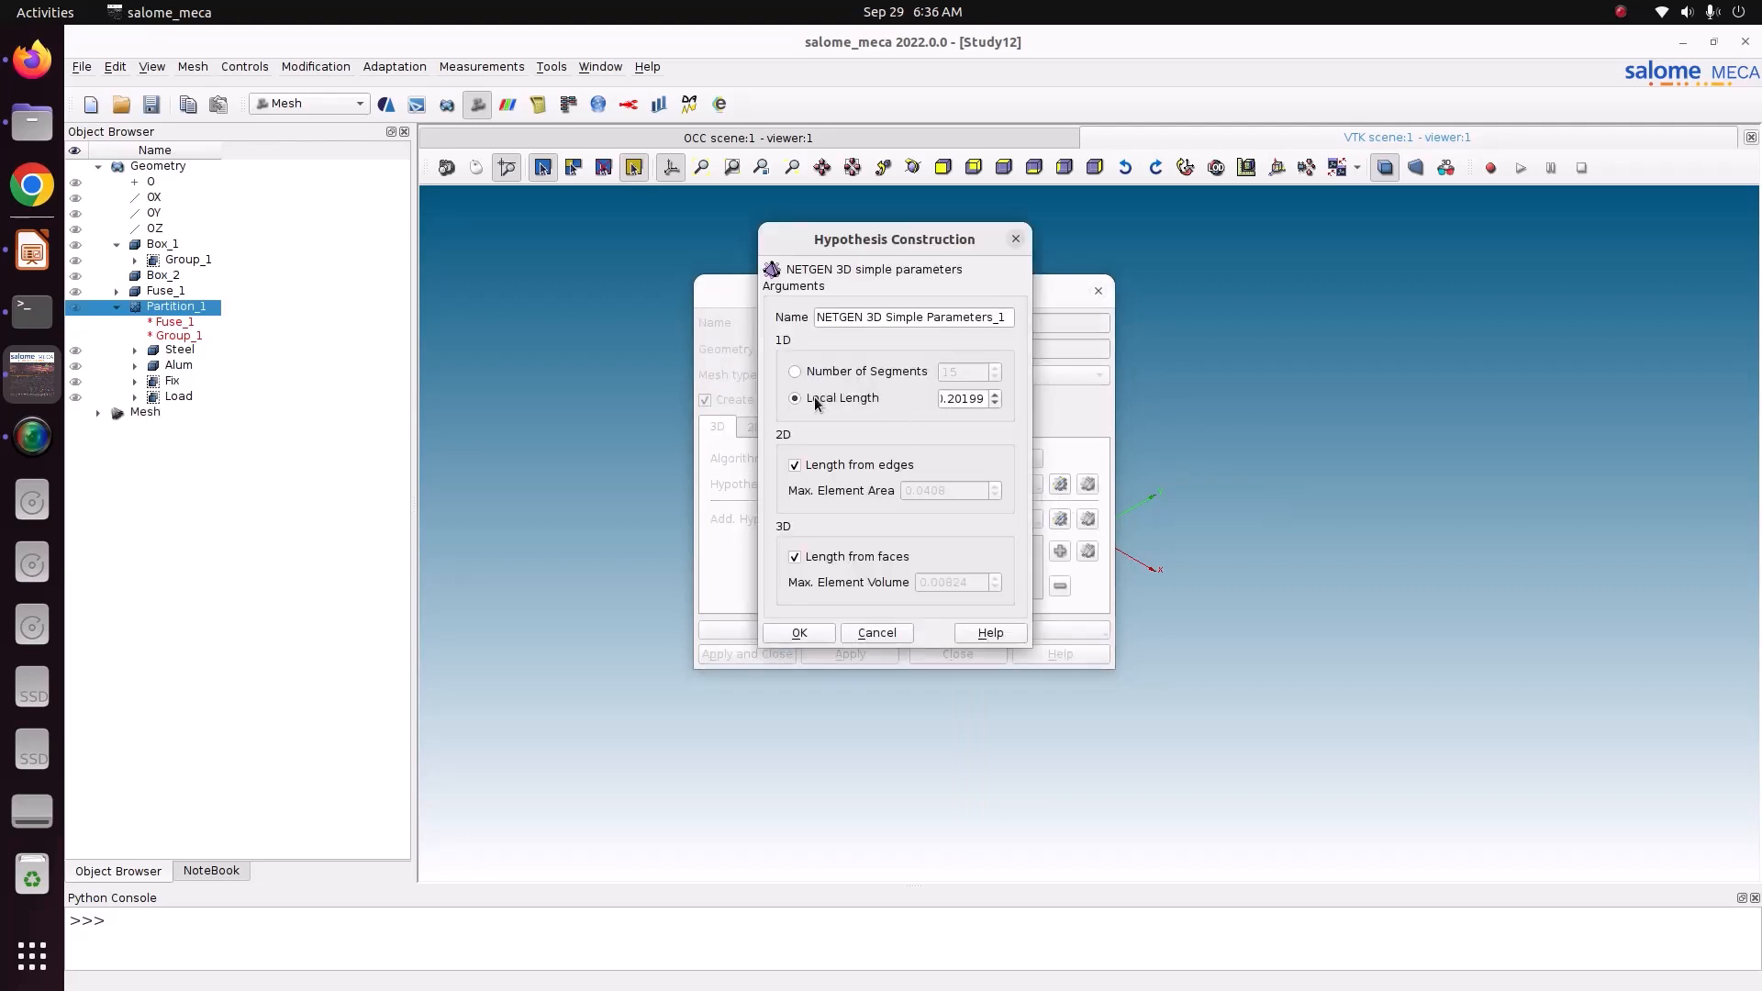
click(984, 401)
drag(984, 401, 883, 398)
text(0.05)
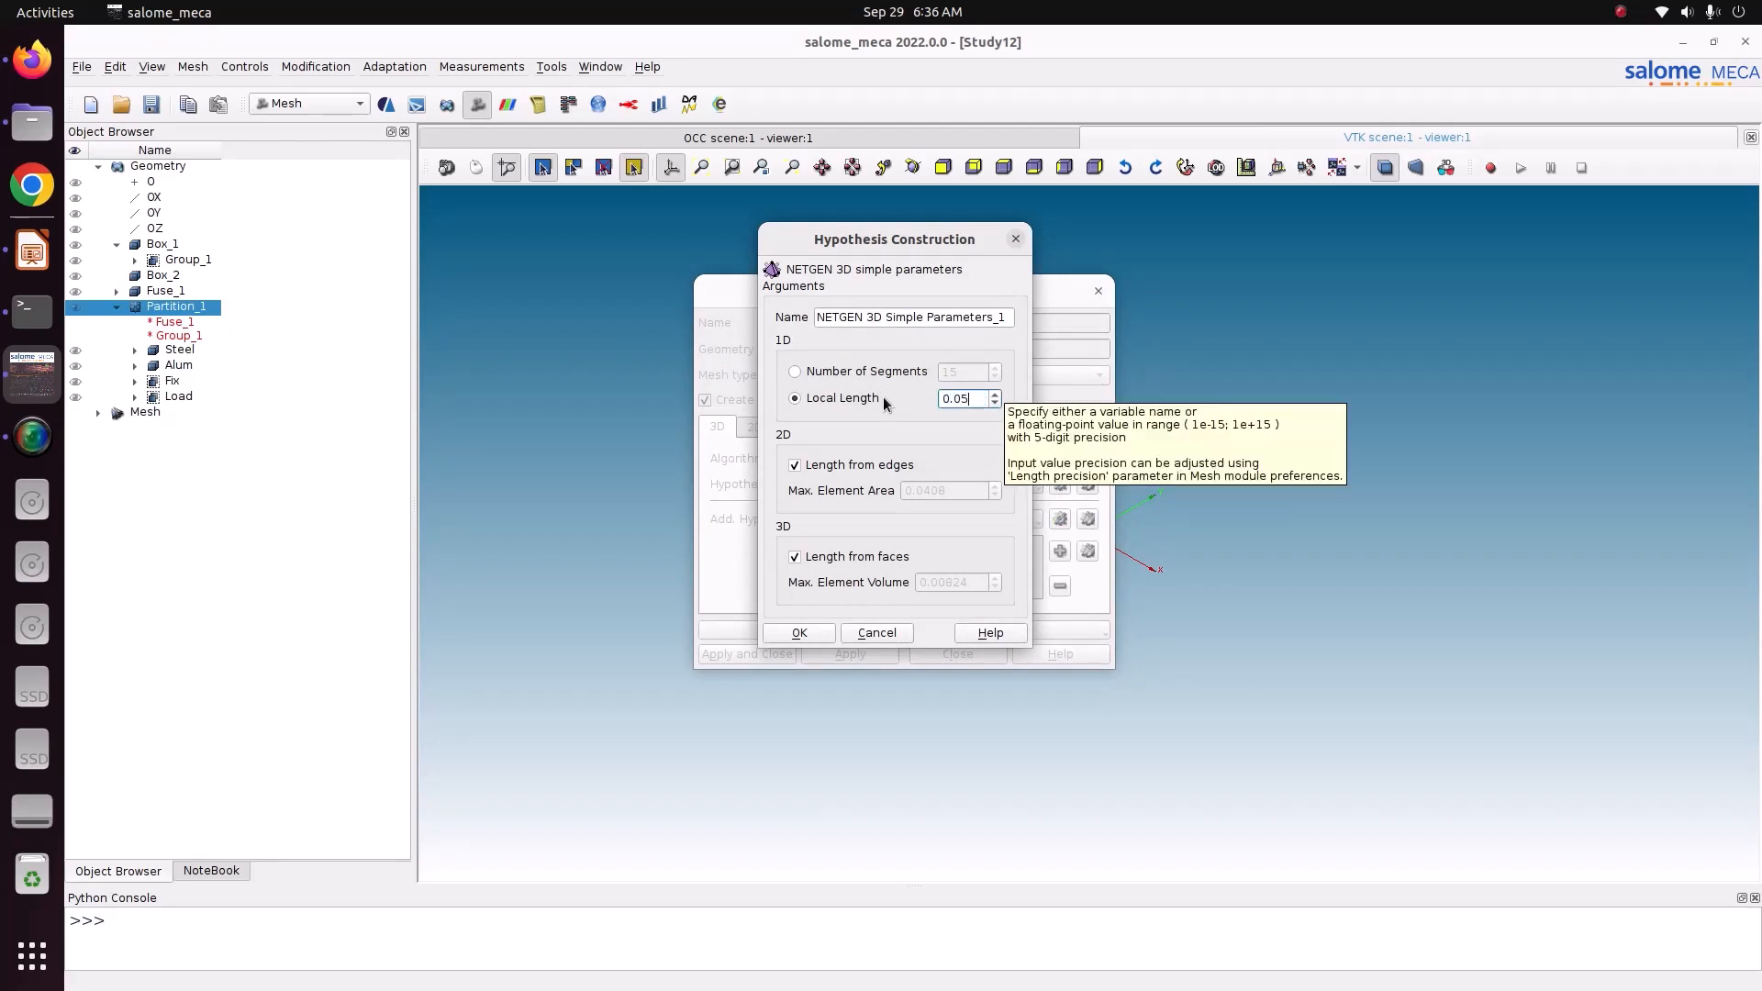
click(812, 629)
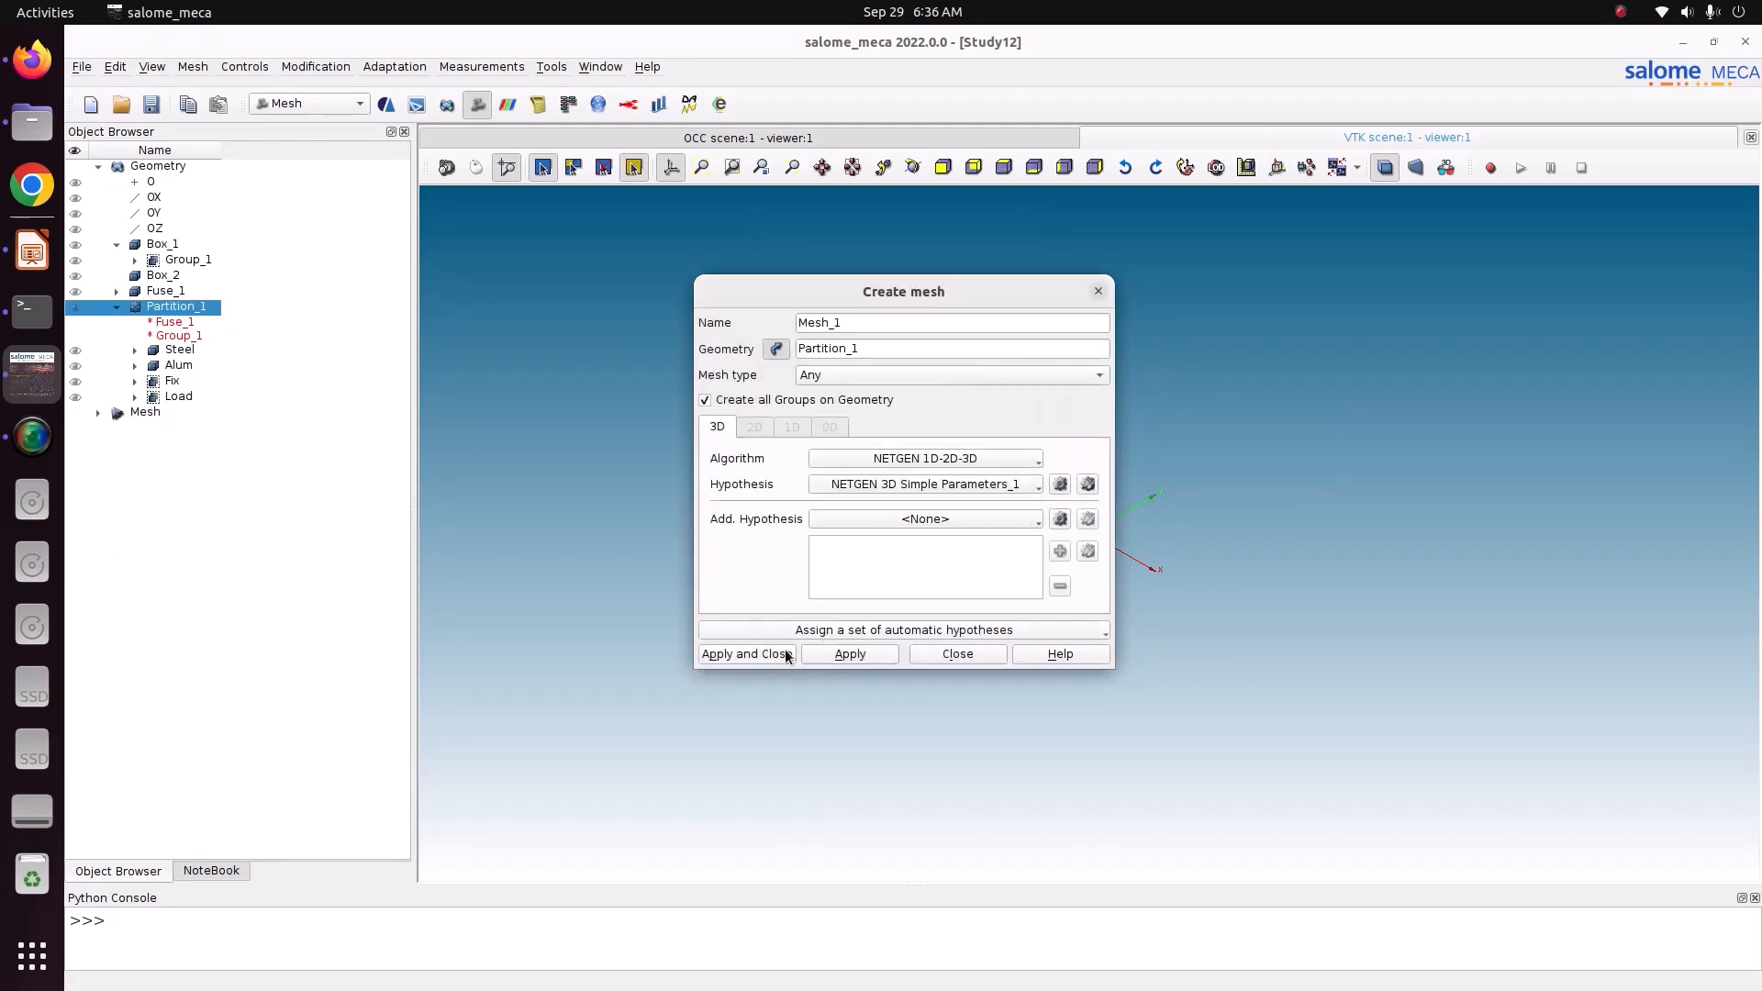
click(774, 653)
Step: Compute Mesh_1 and dismiss the computation report
right_click(176, 457)
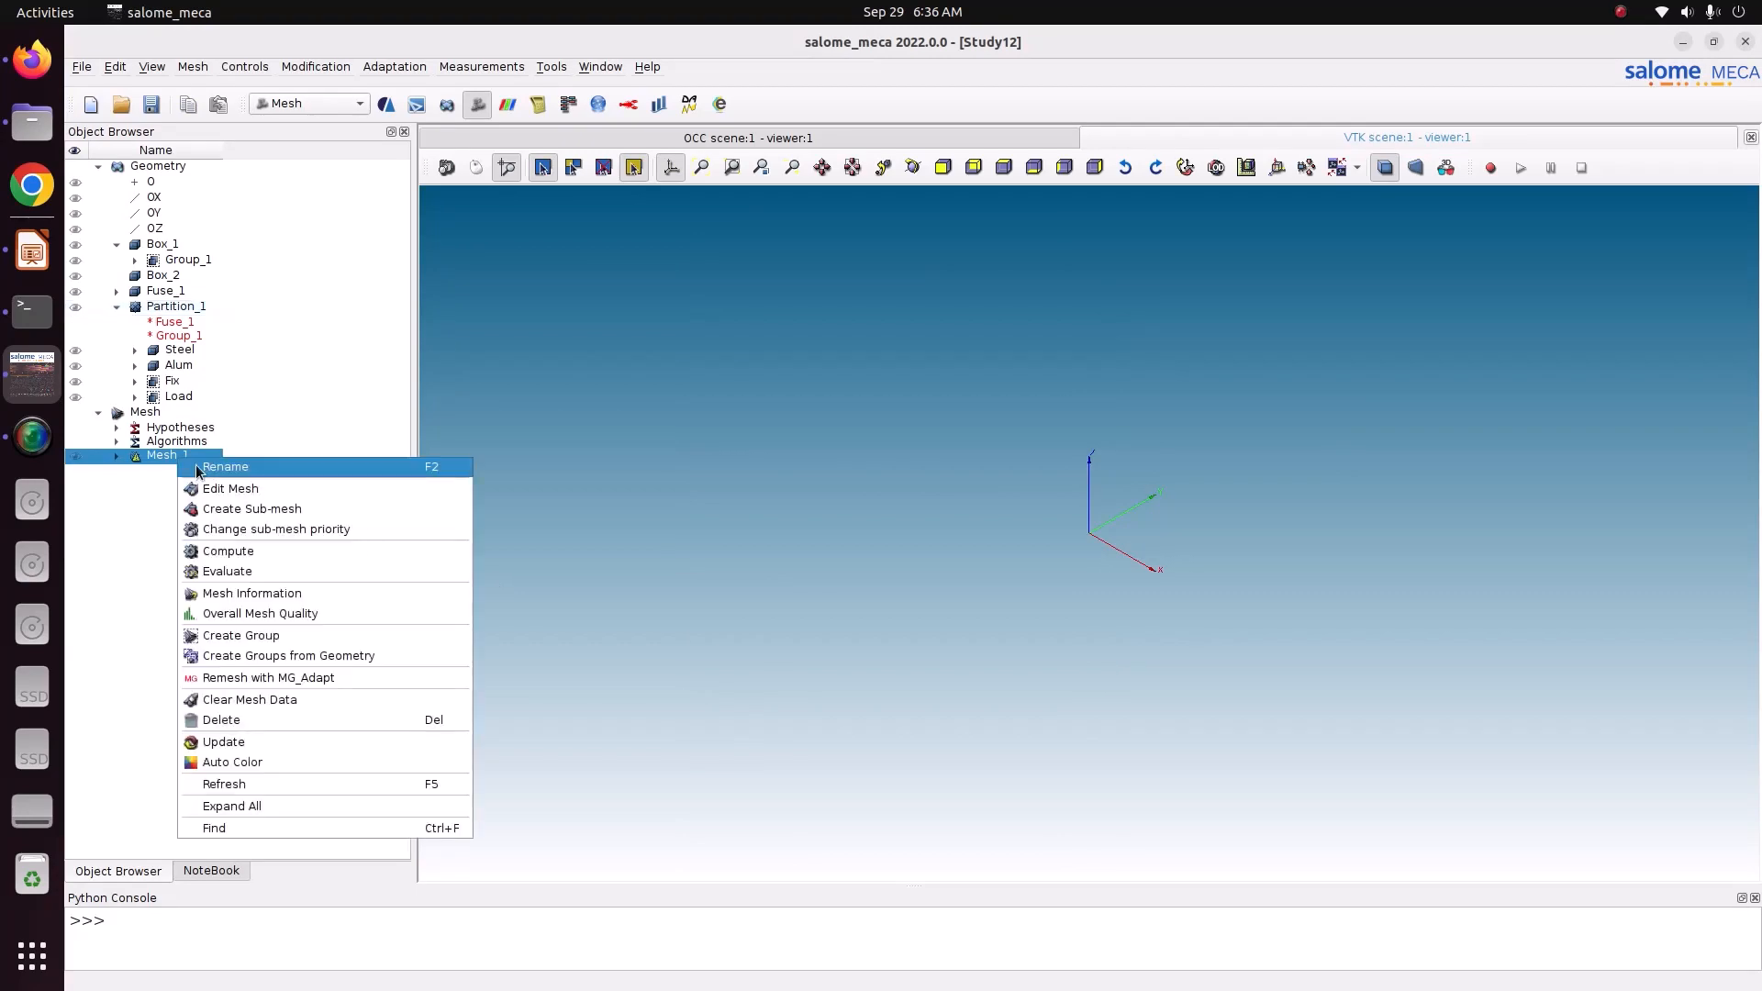
click(281, 548)
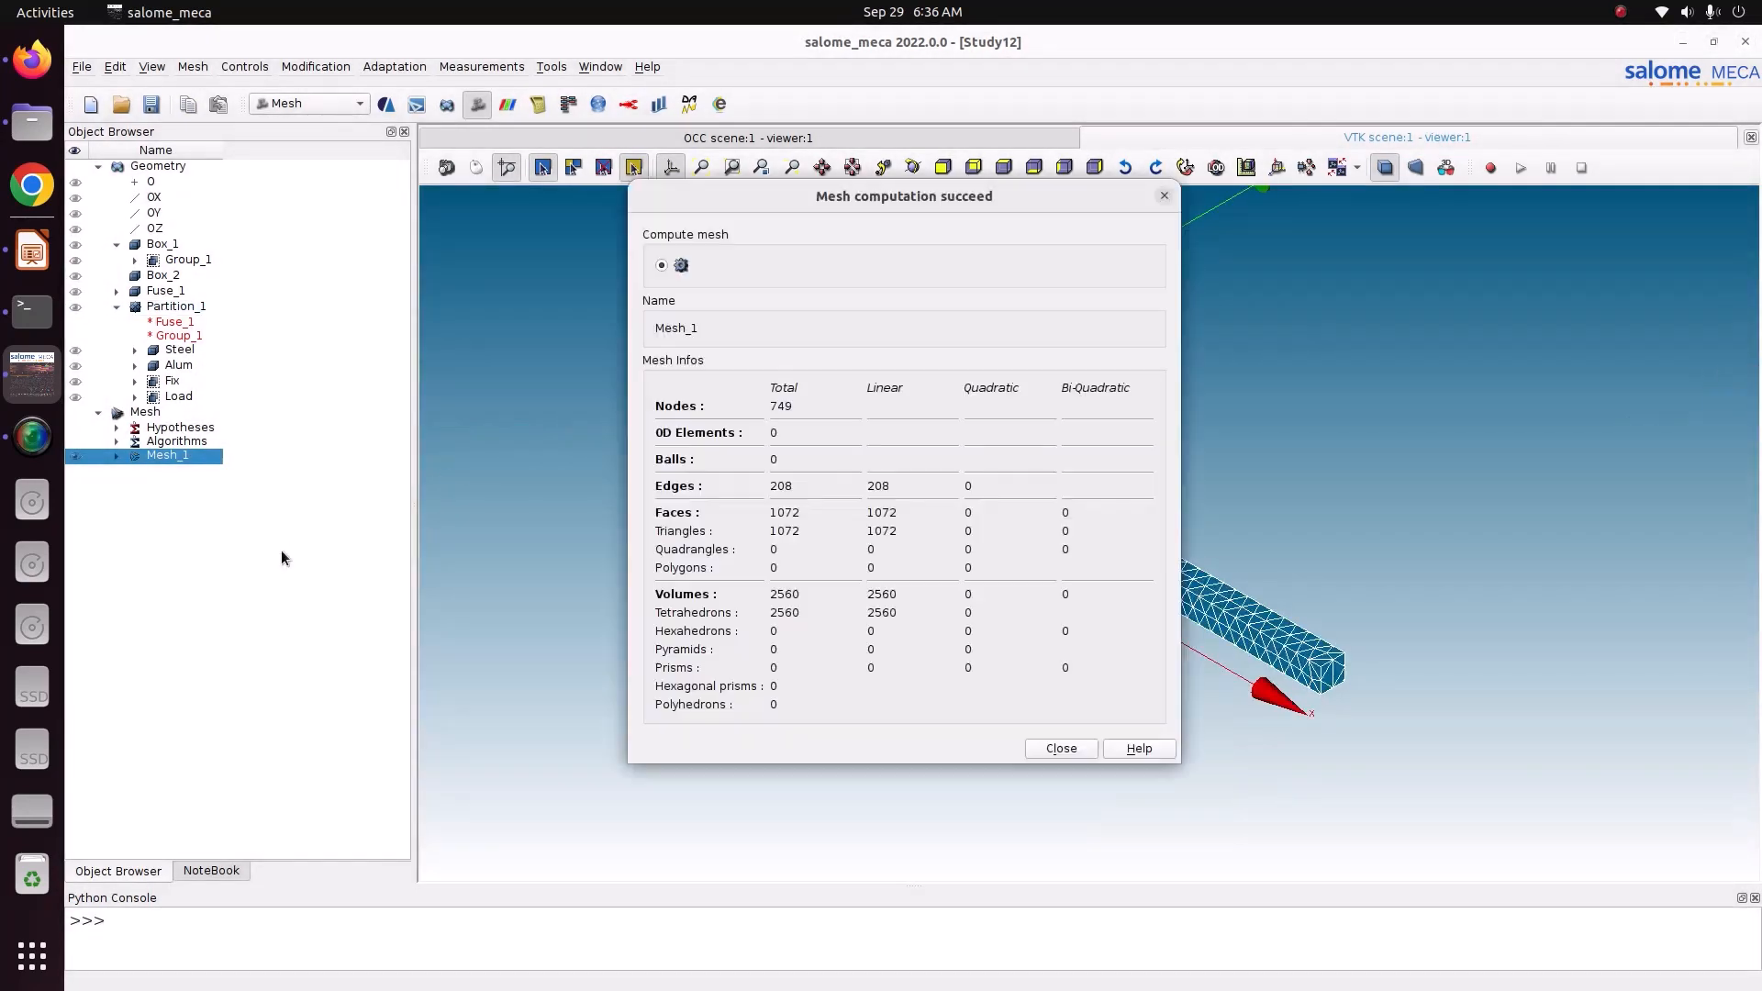
click(1061, 748)
Step: Examine the mesh at the junction between the thick and thin sections of the bar
scroll(1079, 537, up, 10)
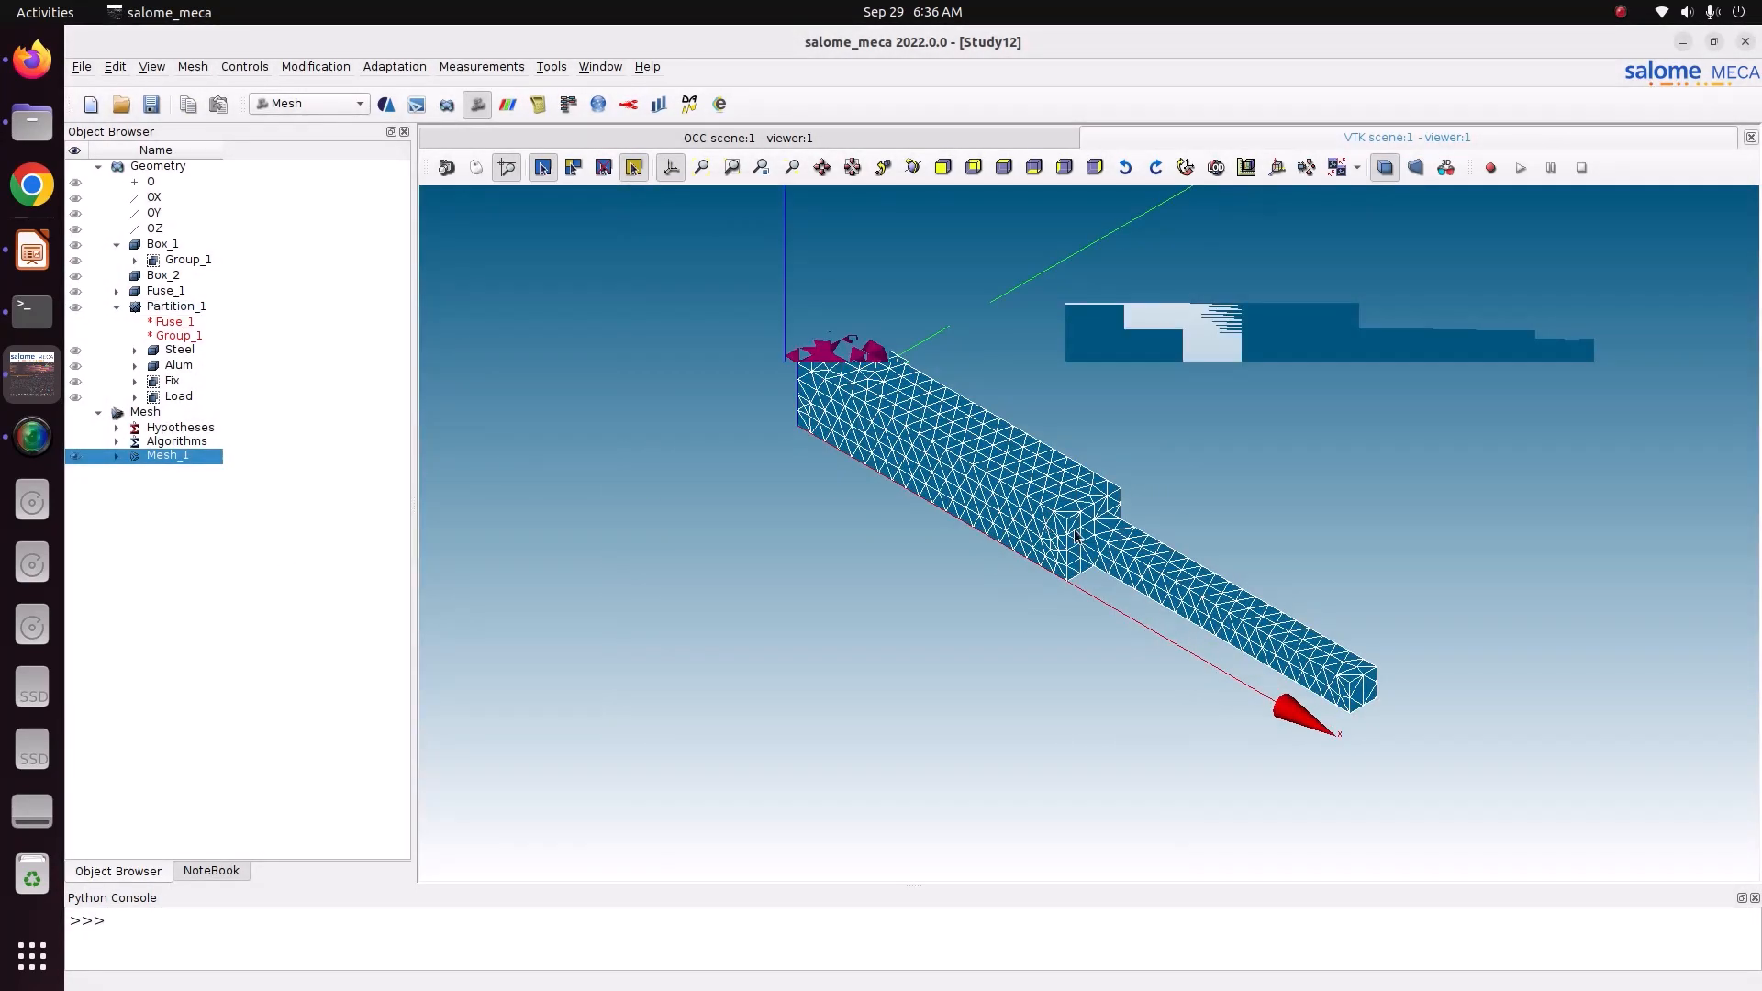
scroll(1079, 536, up, 6)
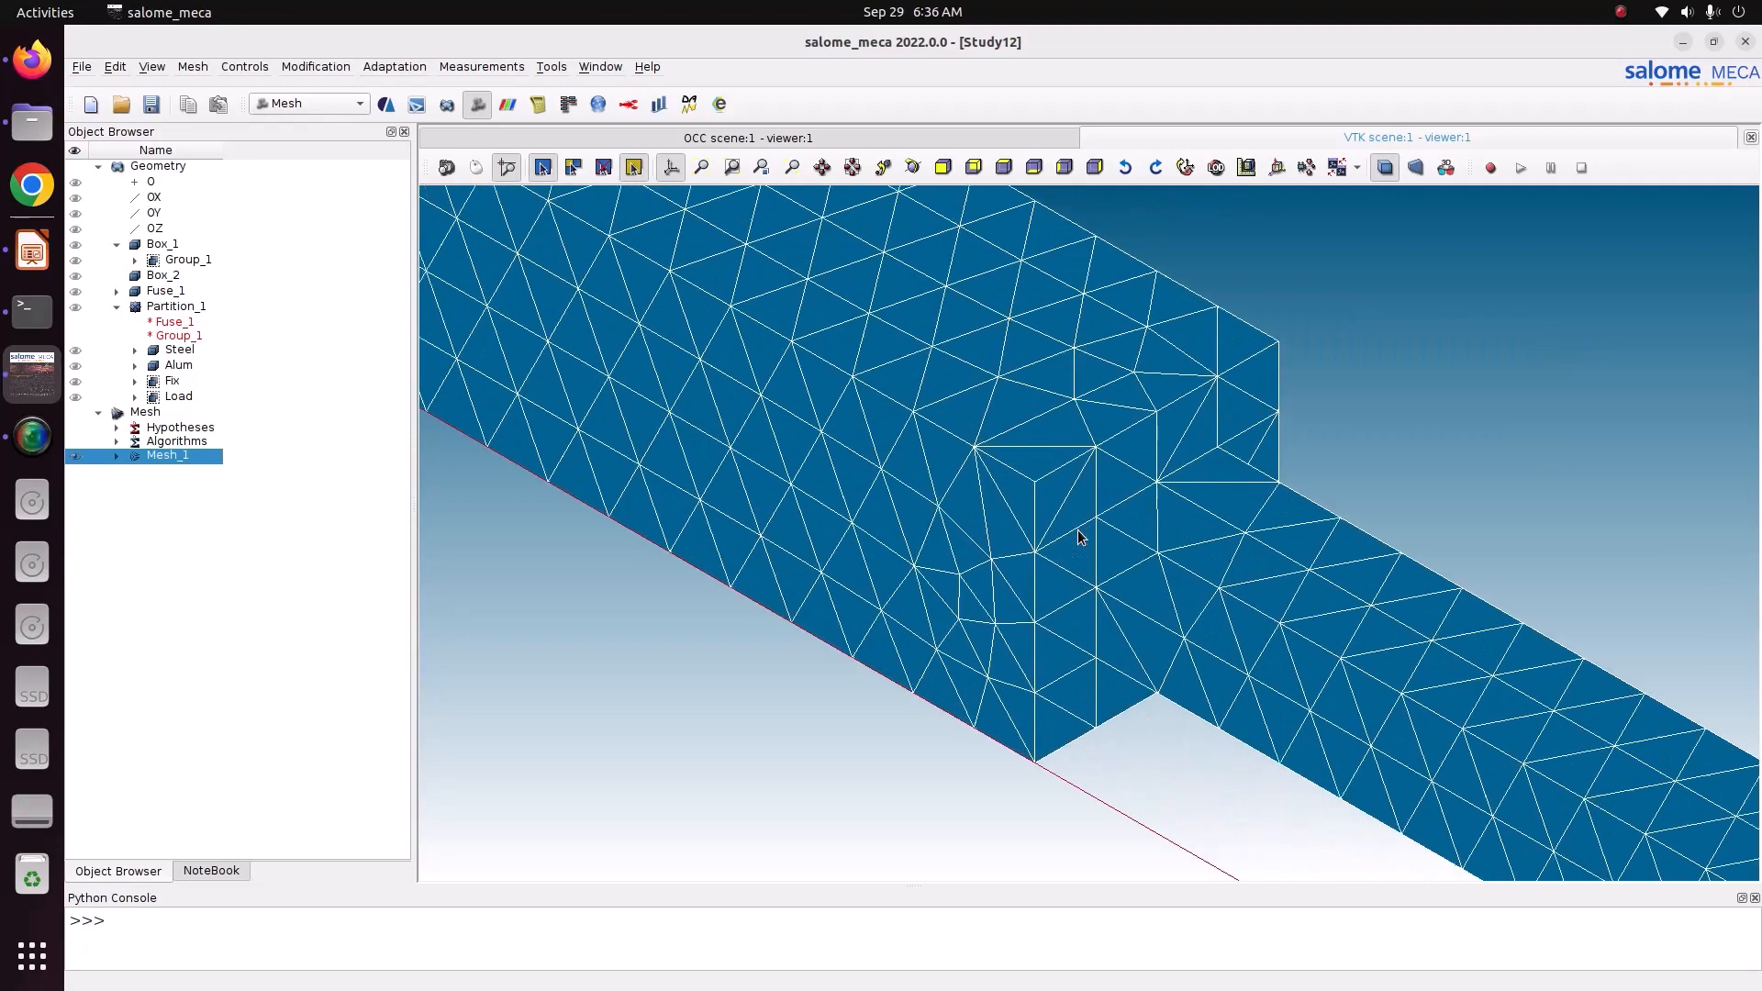
click(912, 167)
drag(1126, 512, 1135, 672)
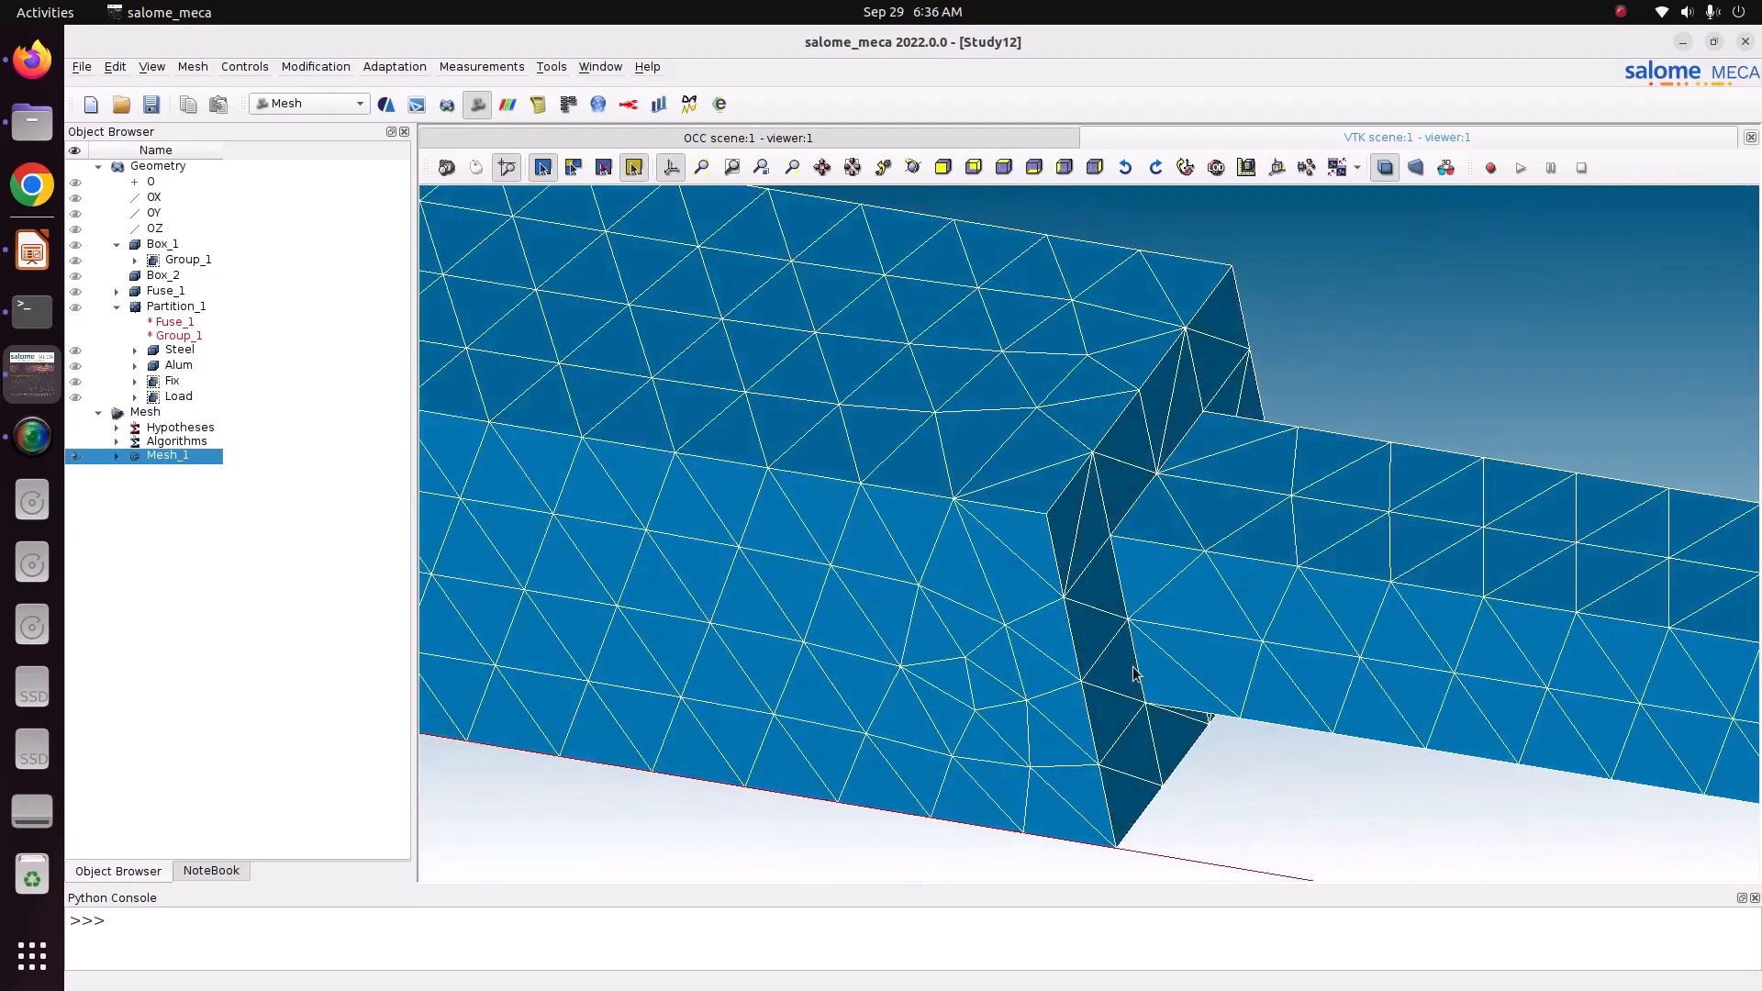
scroll(1135, 673, down, 5)
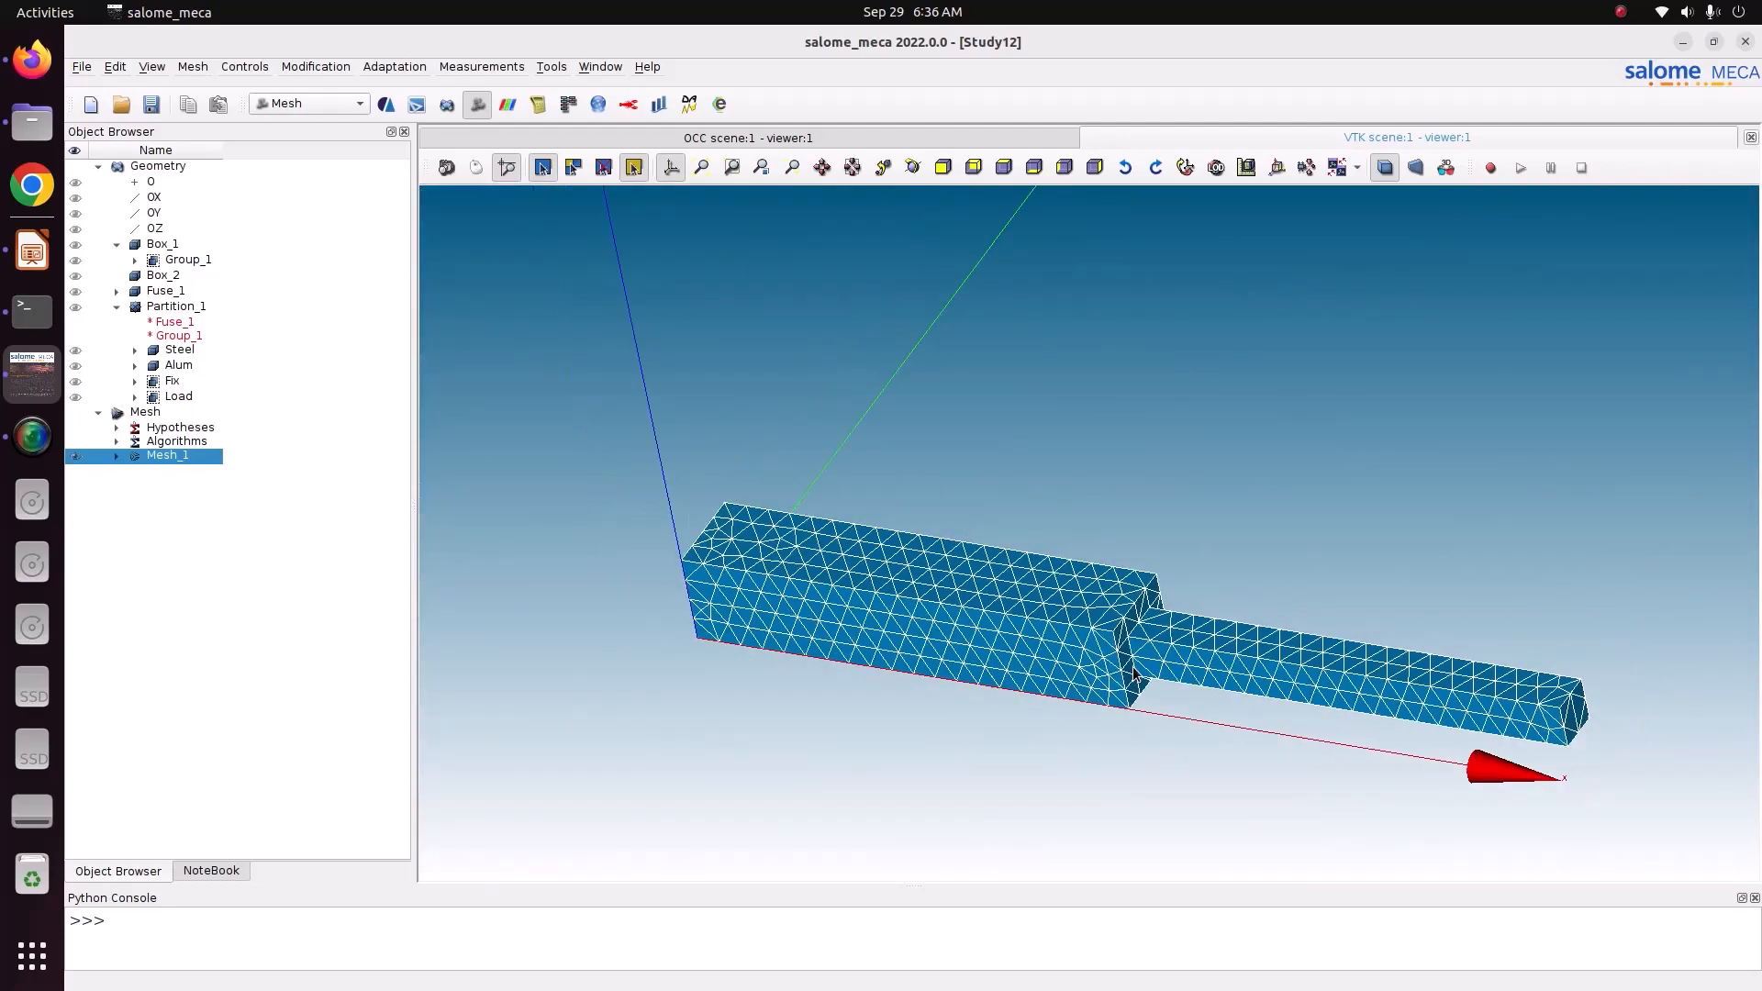
Step: Add a clipping plane to Mesh_1 and place its base point at about X 1.26, Y -0.01, Z -0.01
drag(787, 362, 908, 398)
right_click(909, 399)
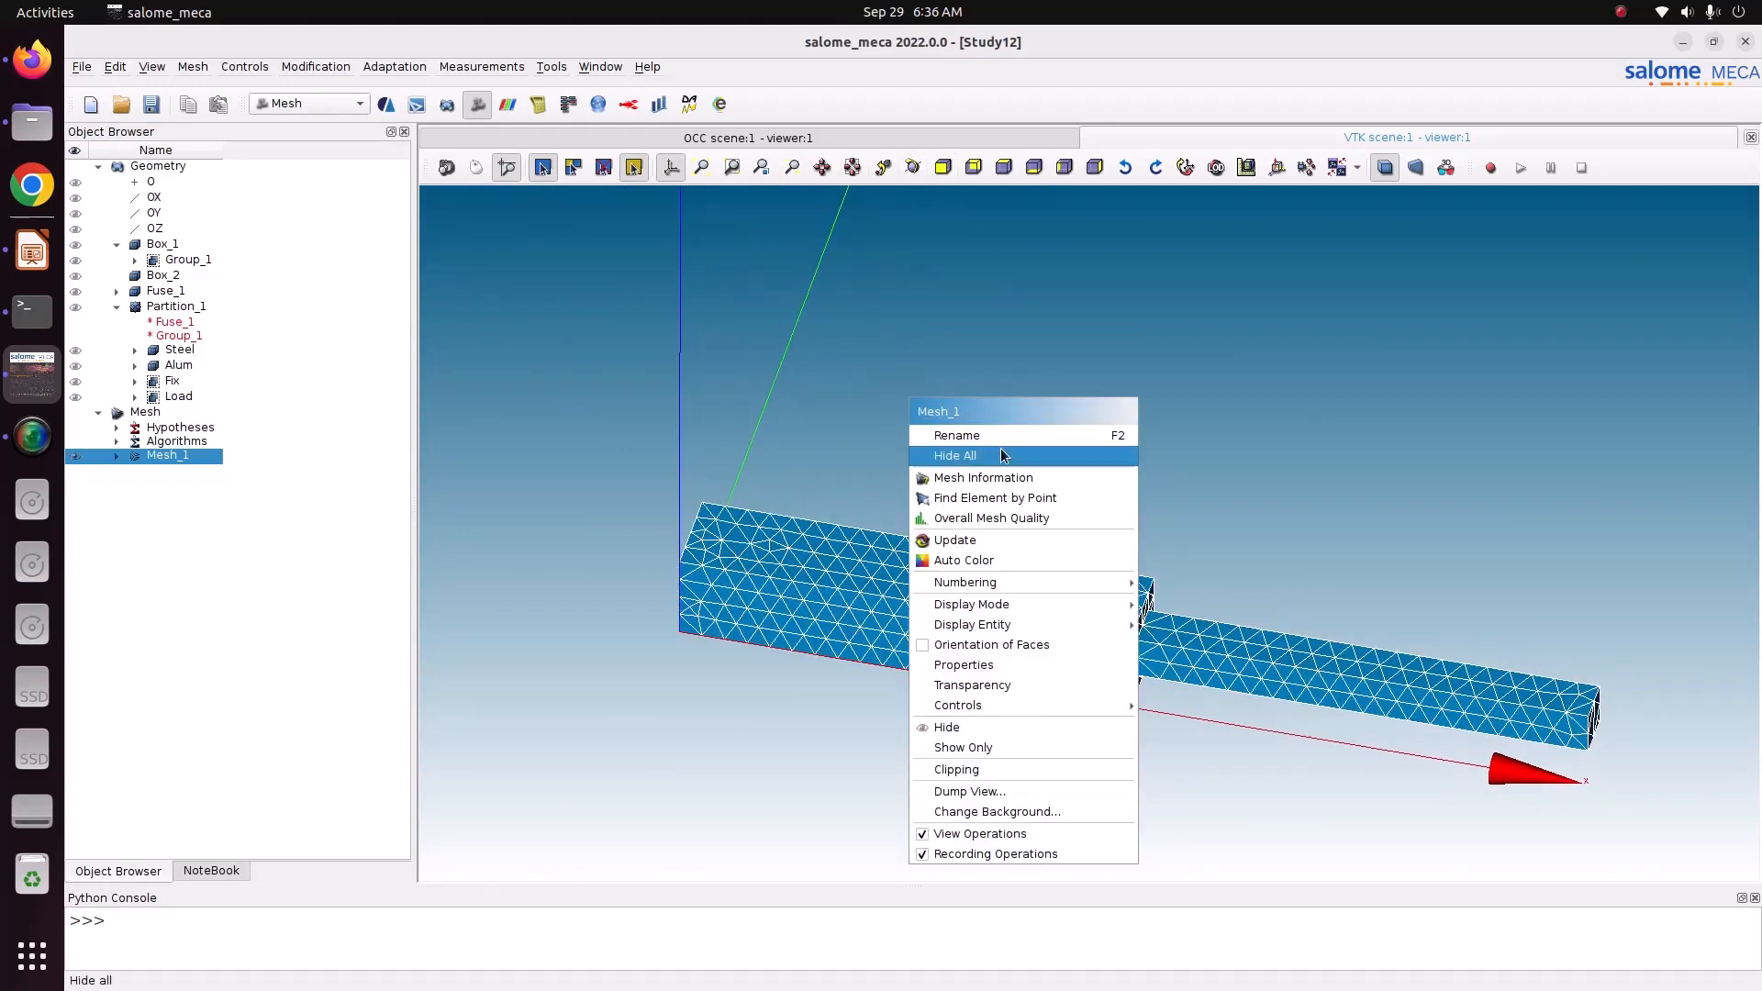
click(1010, 776)
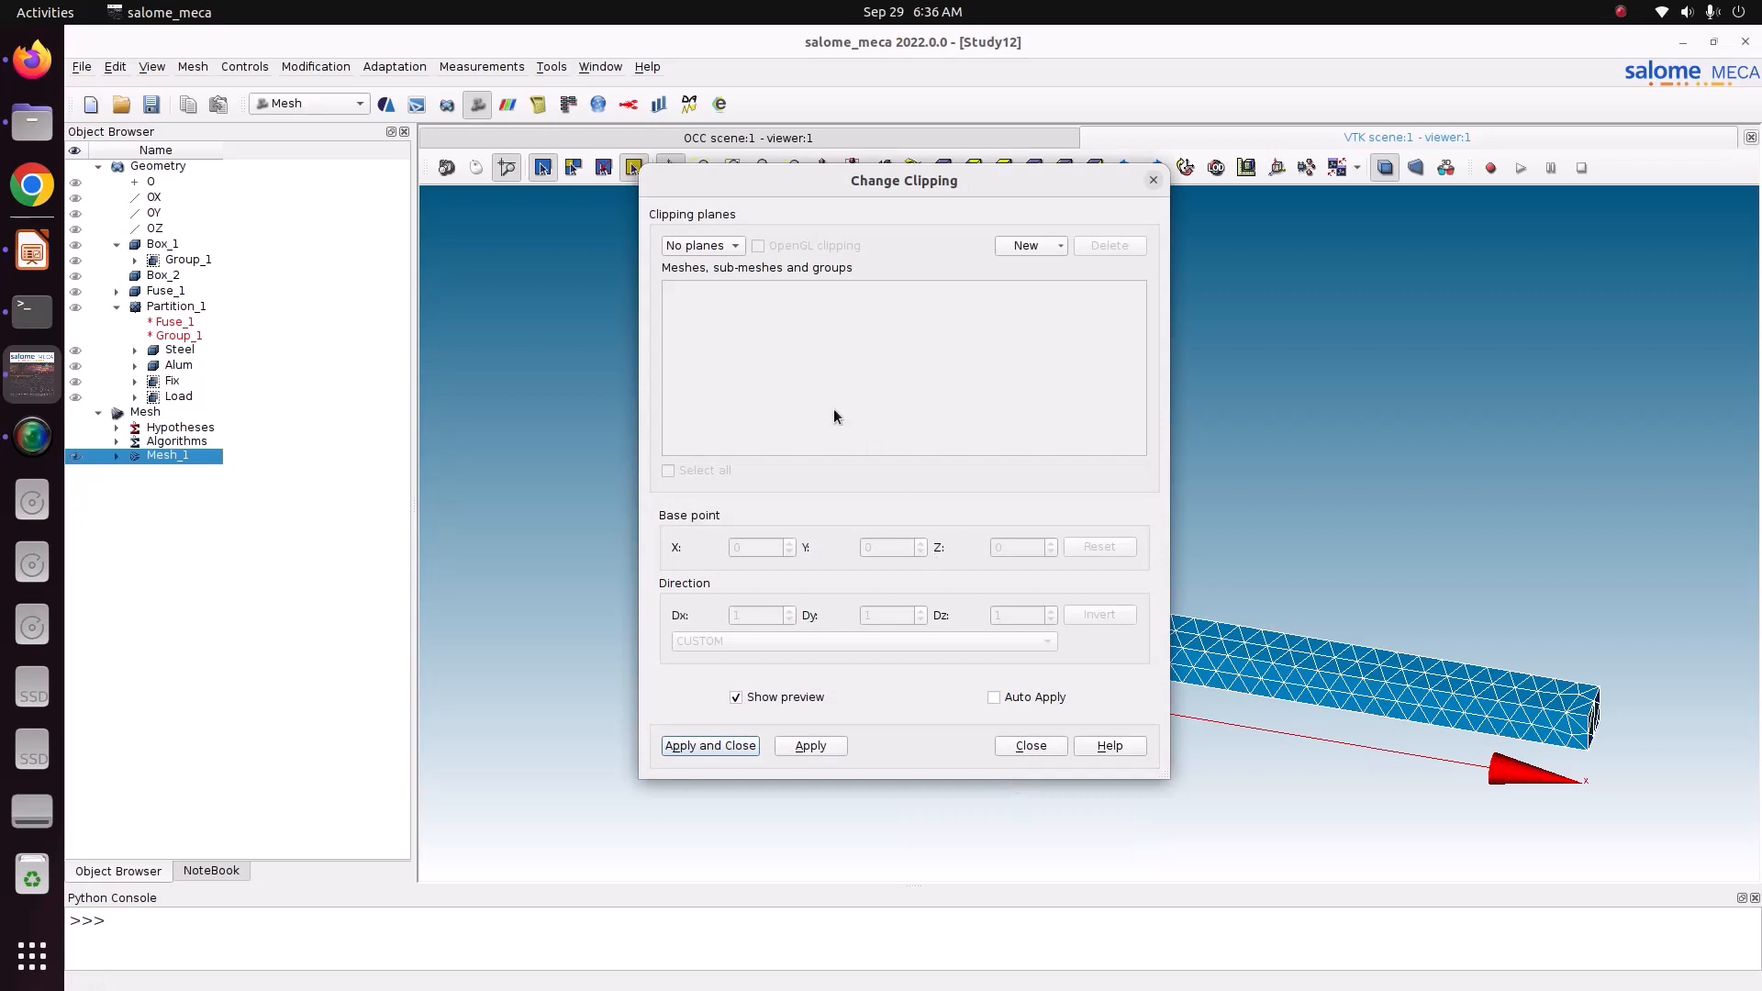
click(1040, 246)
click(1047, 268)
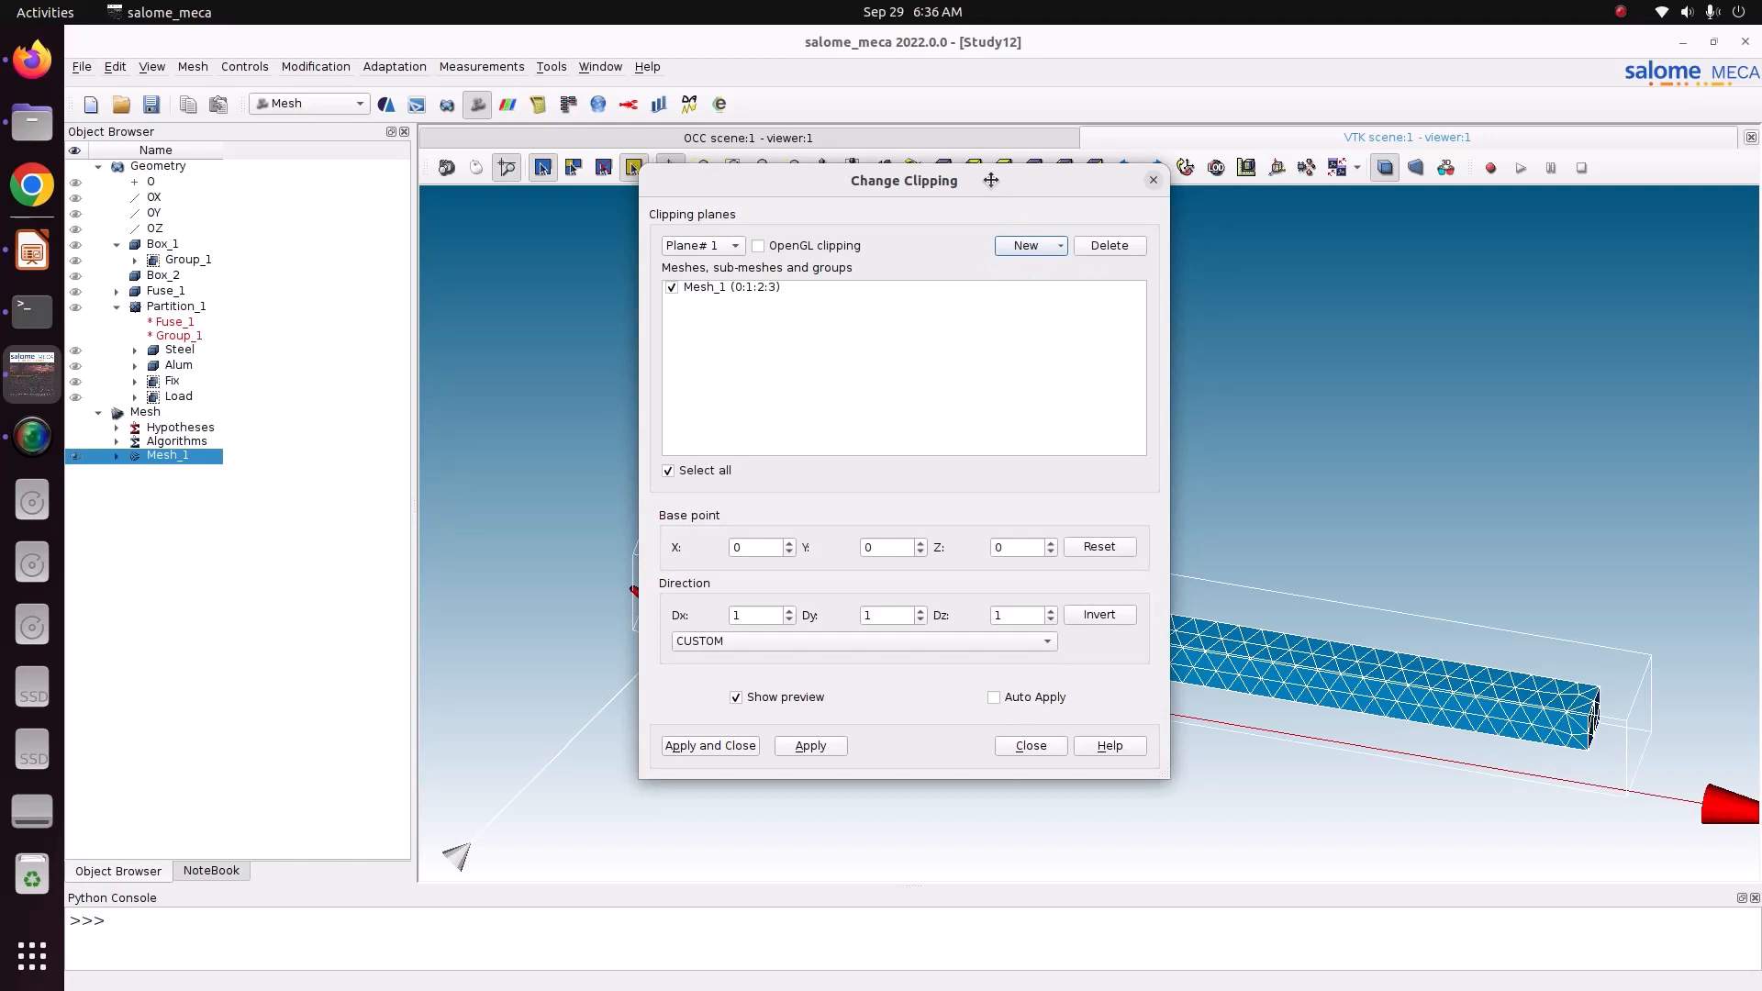
drag(998, 178, 355, 258)
drag(665, 635, 1413, 960)
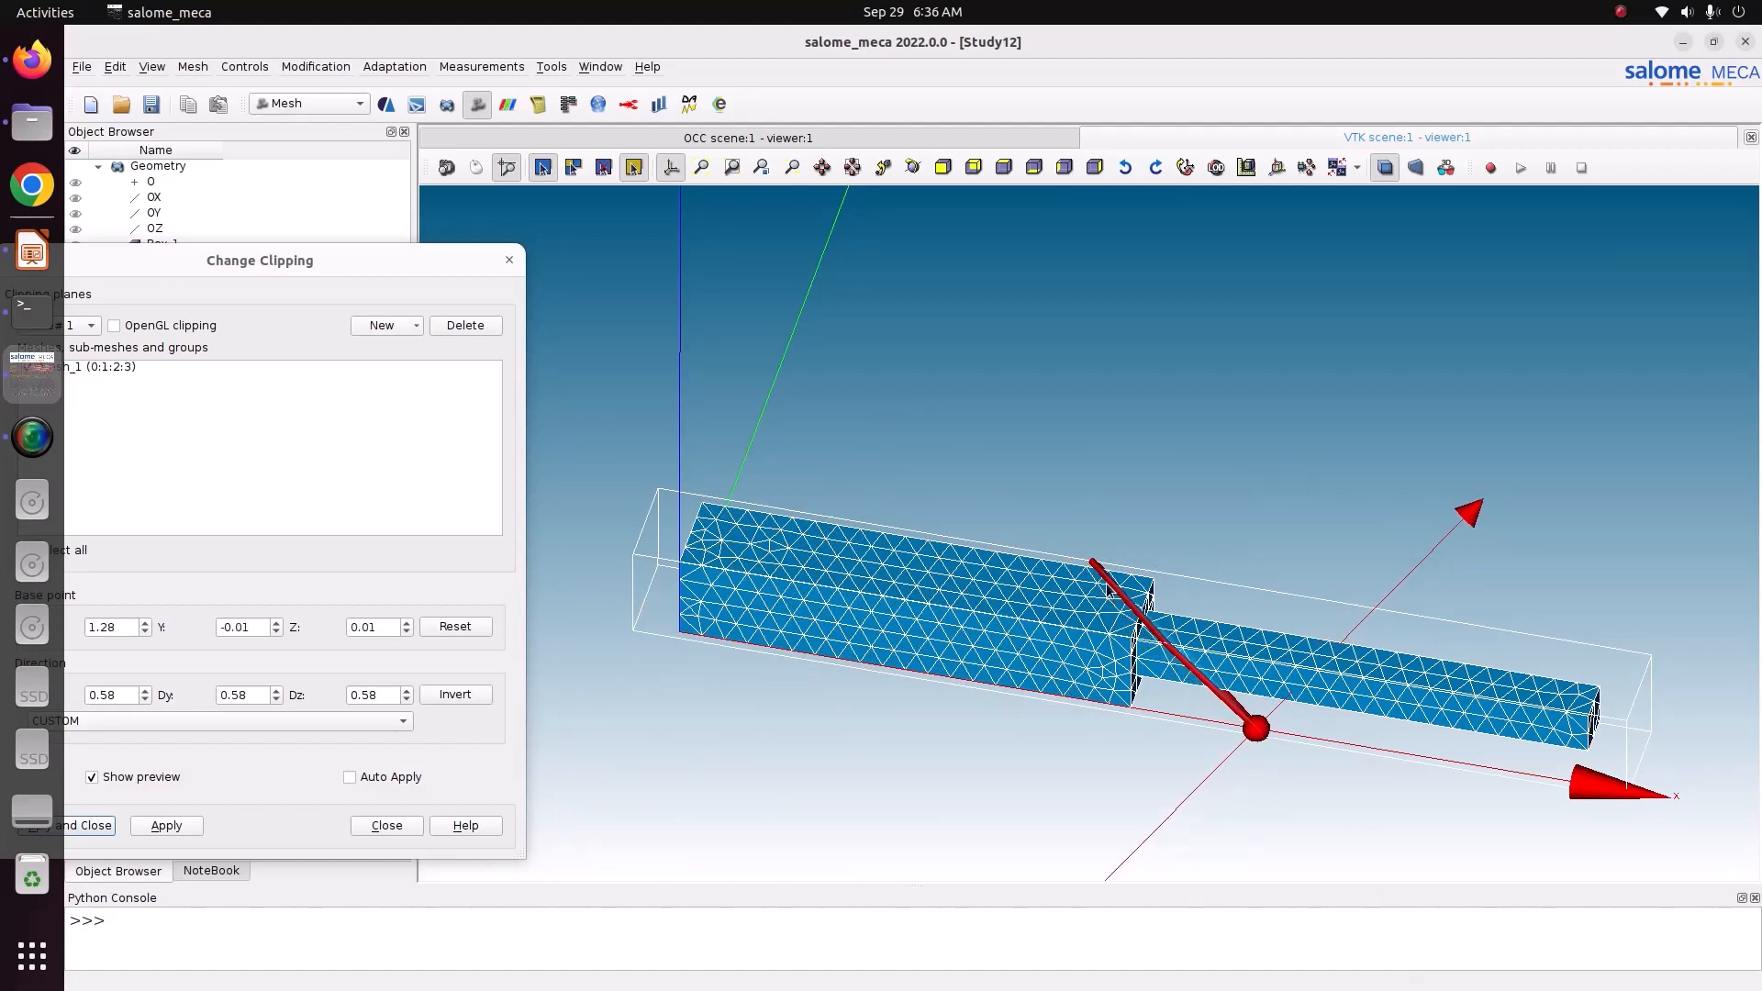
drag(1121, 599, 1093, 602)
drag(287, 278, 513, 273)
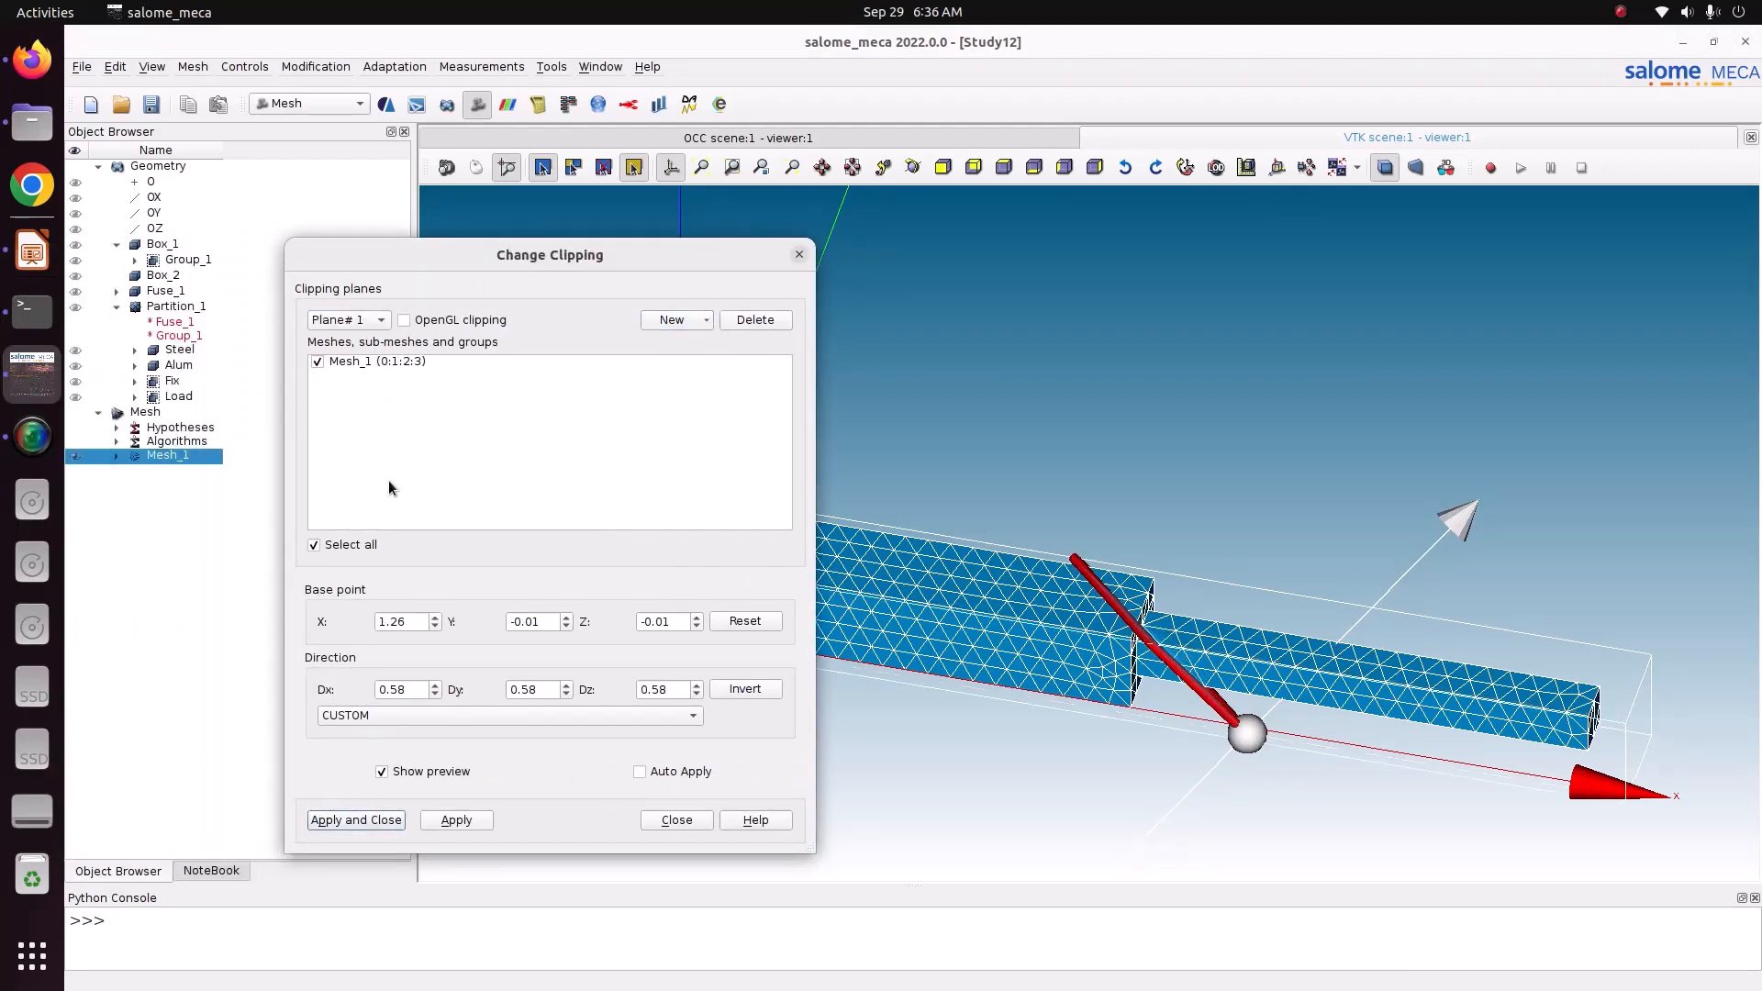
Step: Try the X-Y and Y-Z orientations for the clipping plane, and set it parallel to Z-X
click(442, 718)
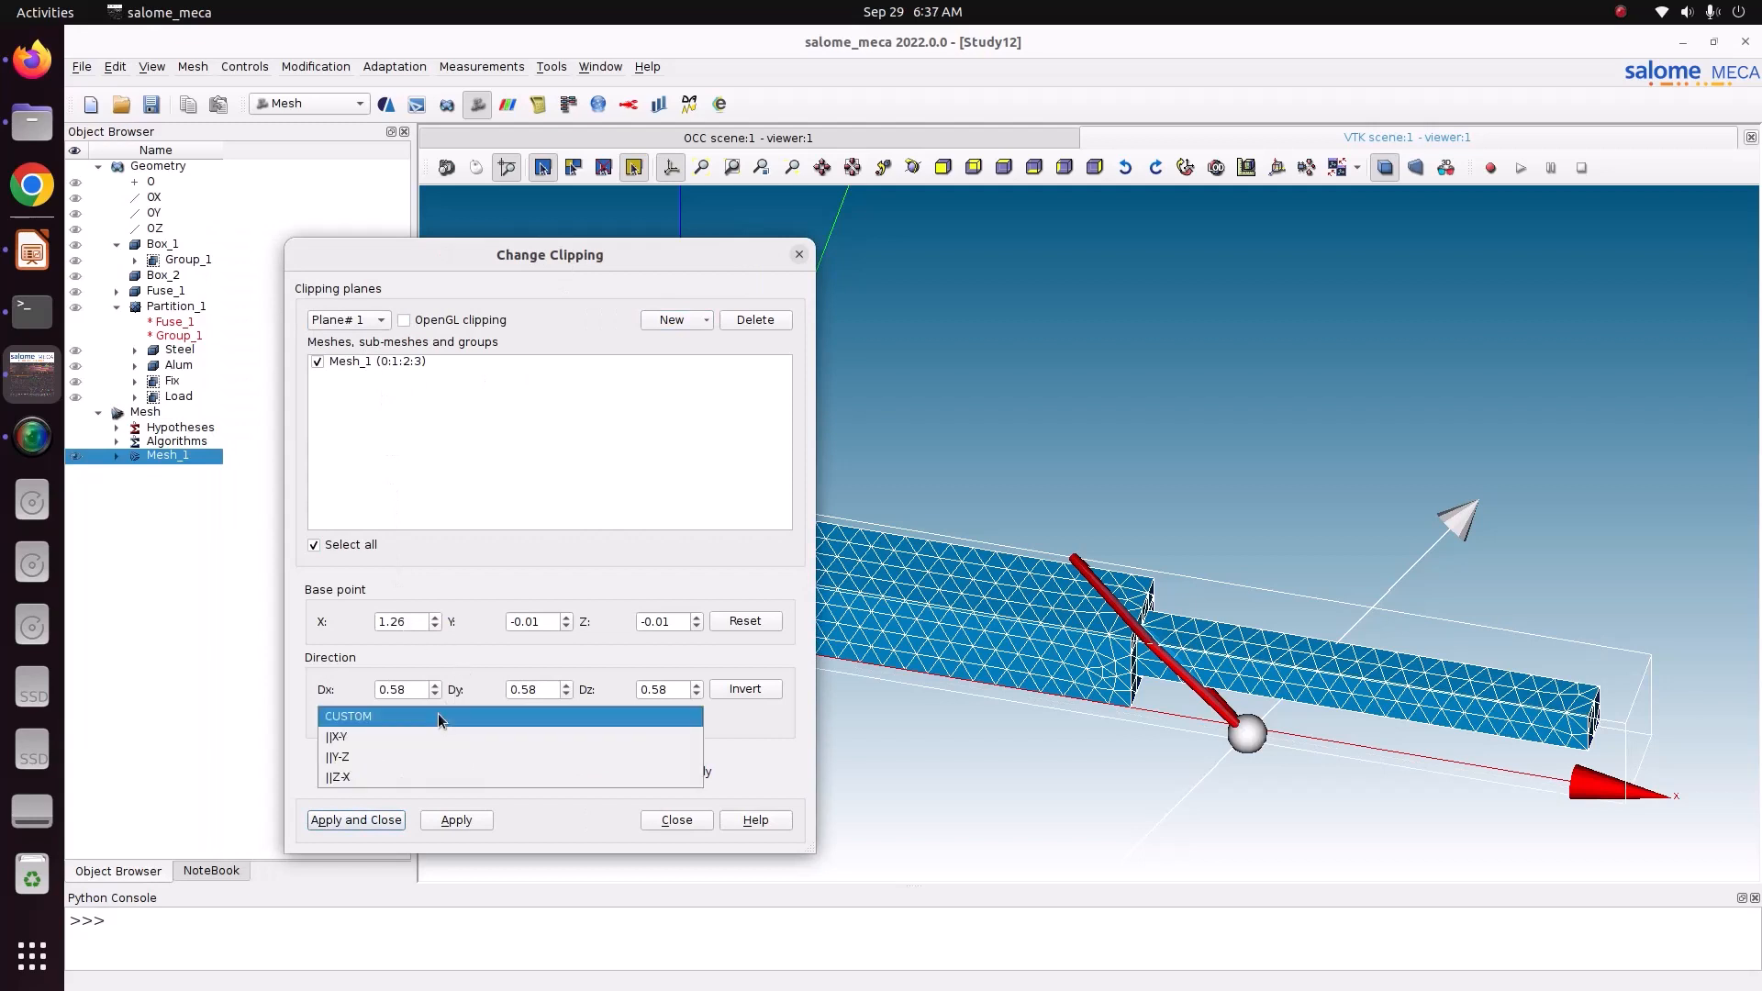
click(433, 738)
click(393, 712)
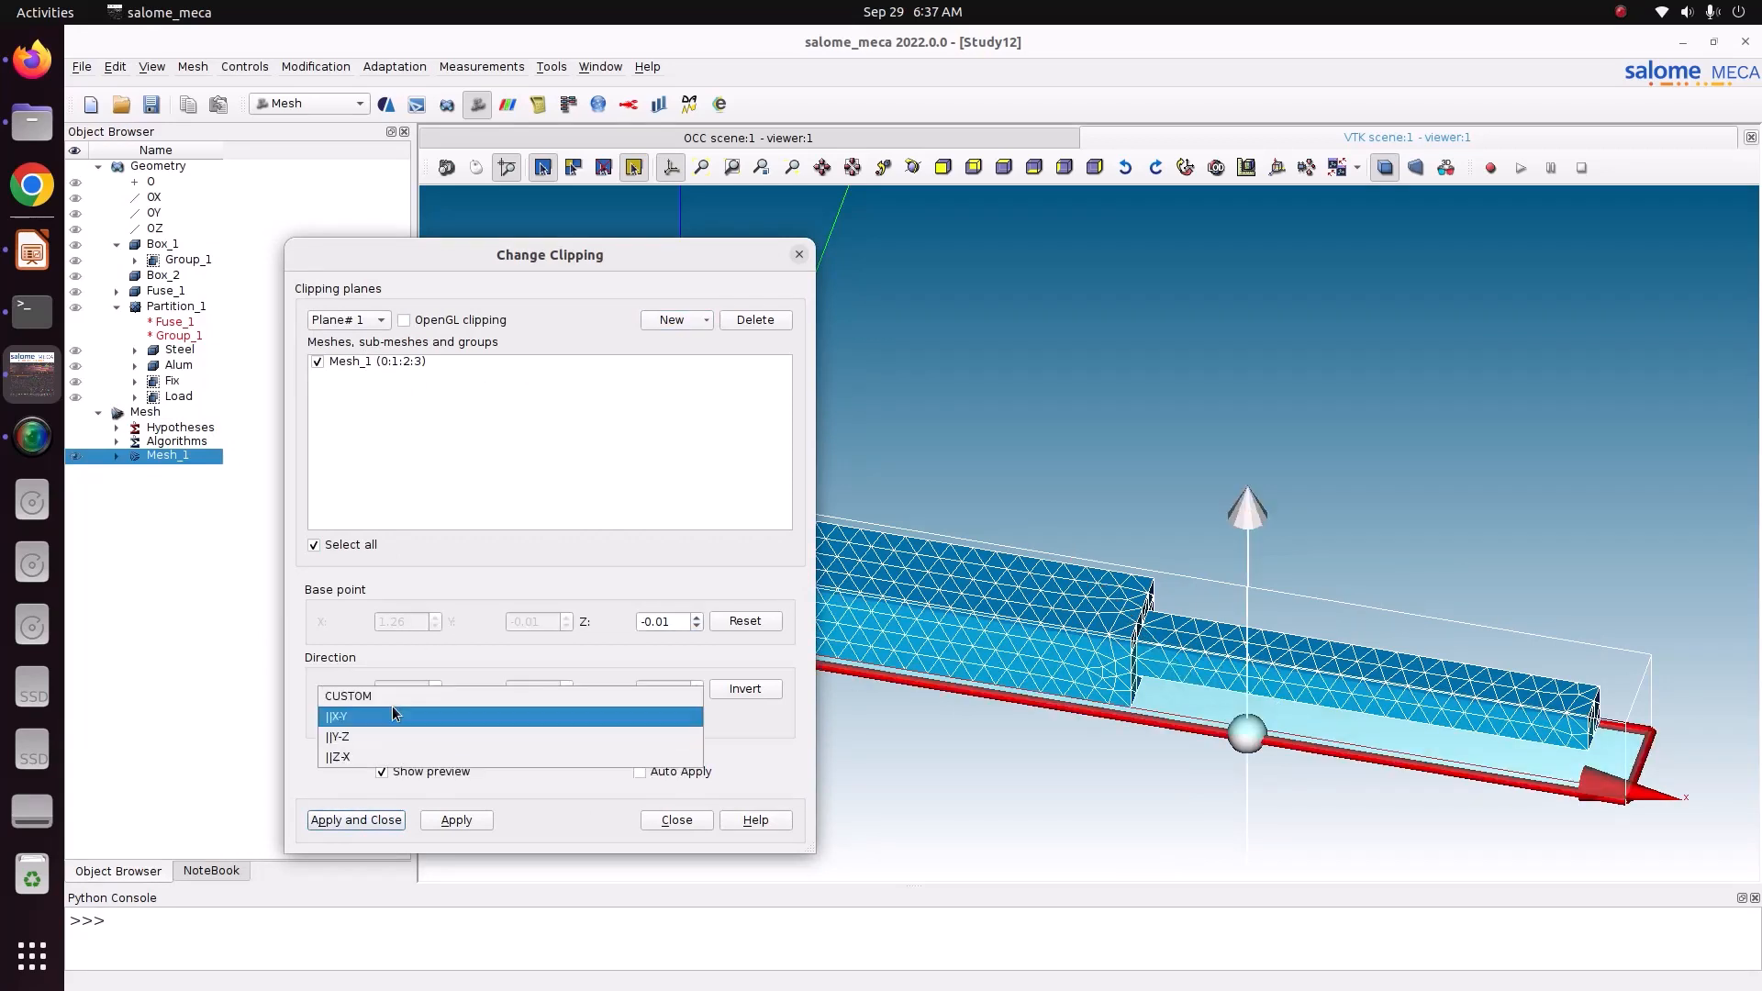
click(392, 733)
click(392, 713)
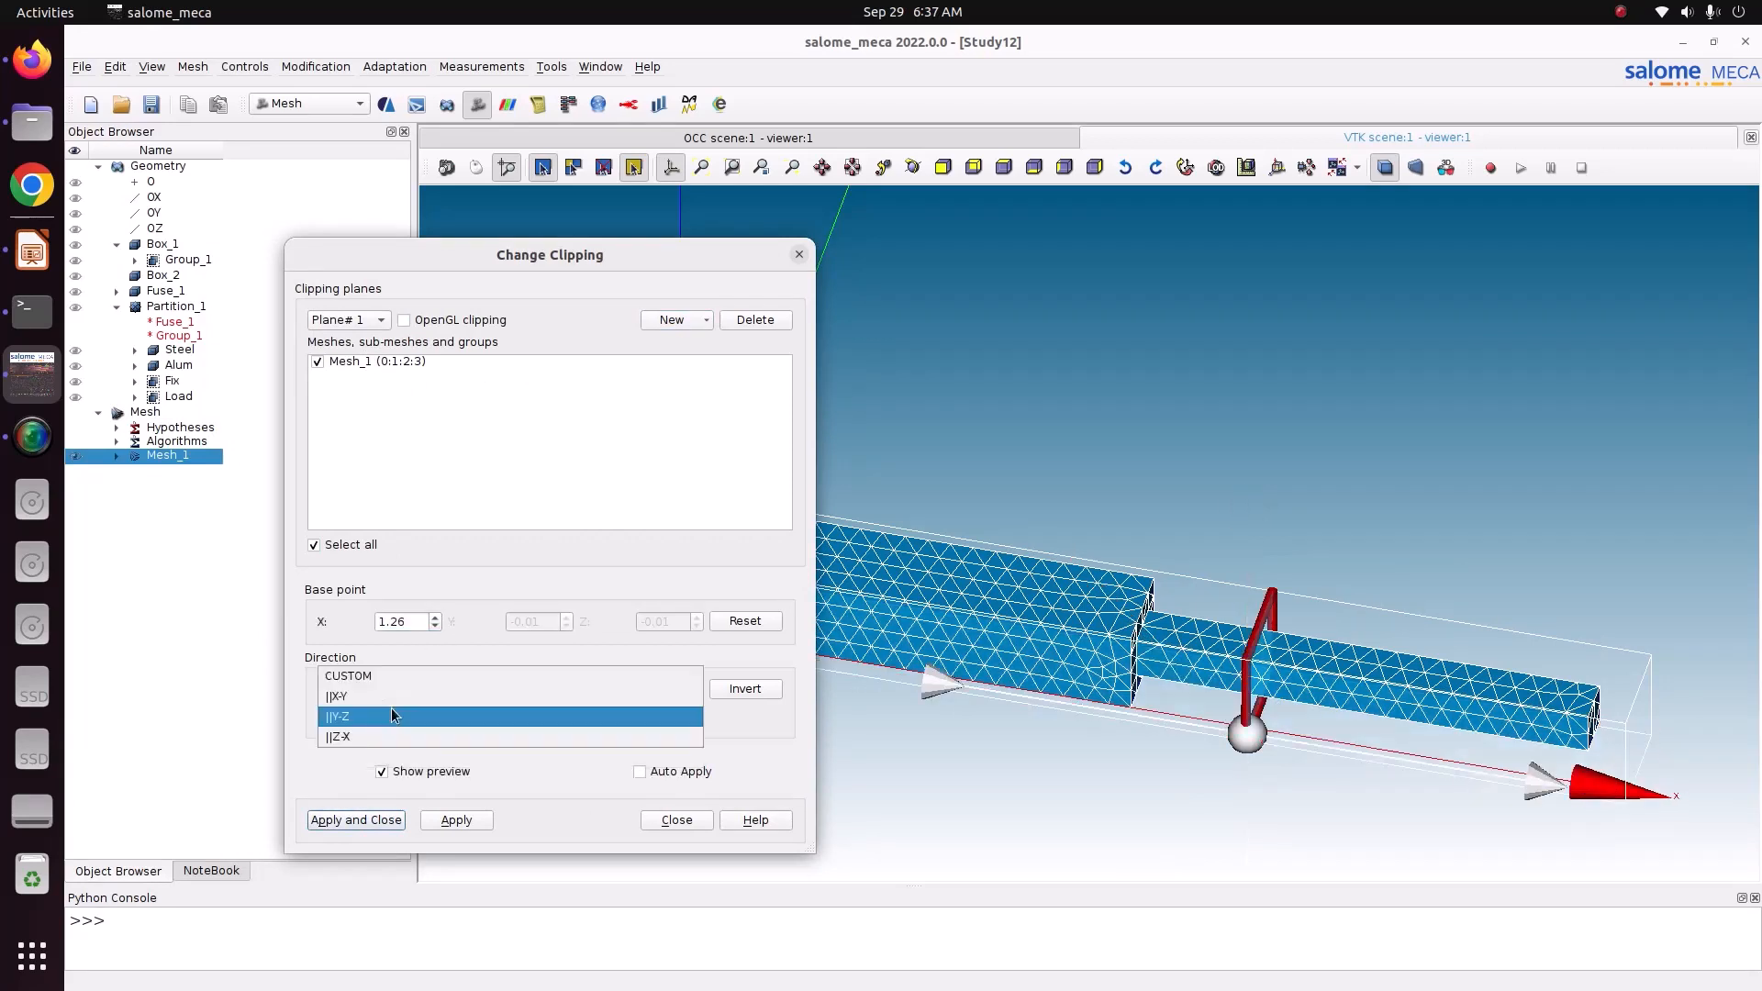
click(395, 736)
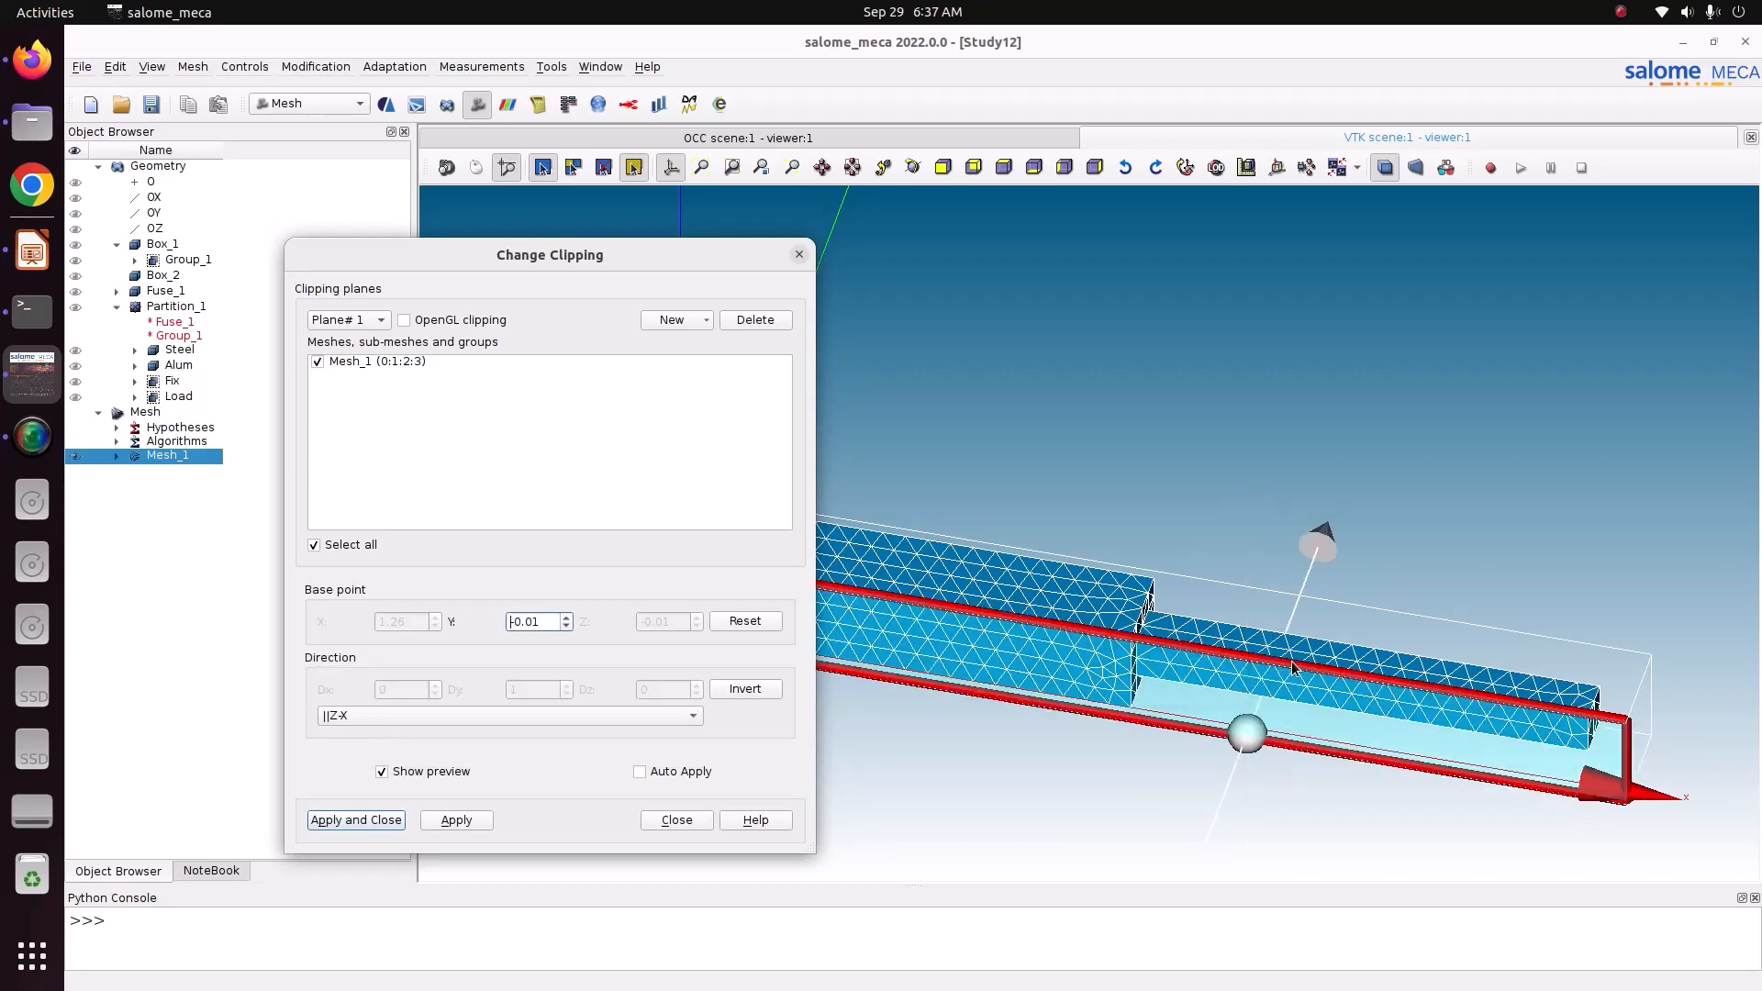
Step: Move the Z-X clipping plane into the bar to about Y 0.12 and apply the clipping
drag(1297, 675, 1299, 643)
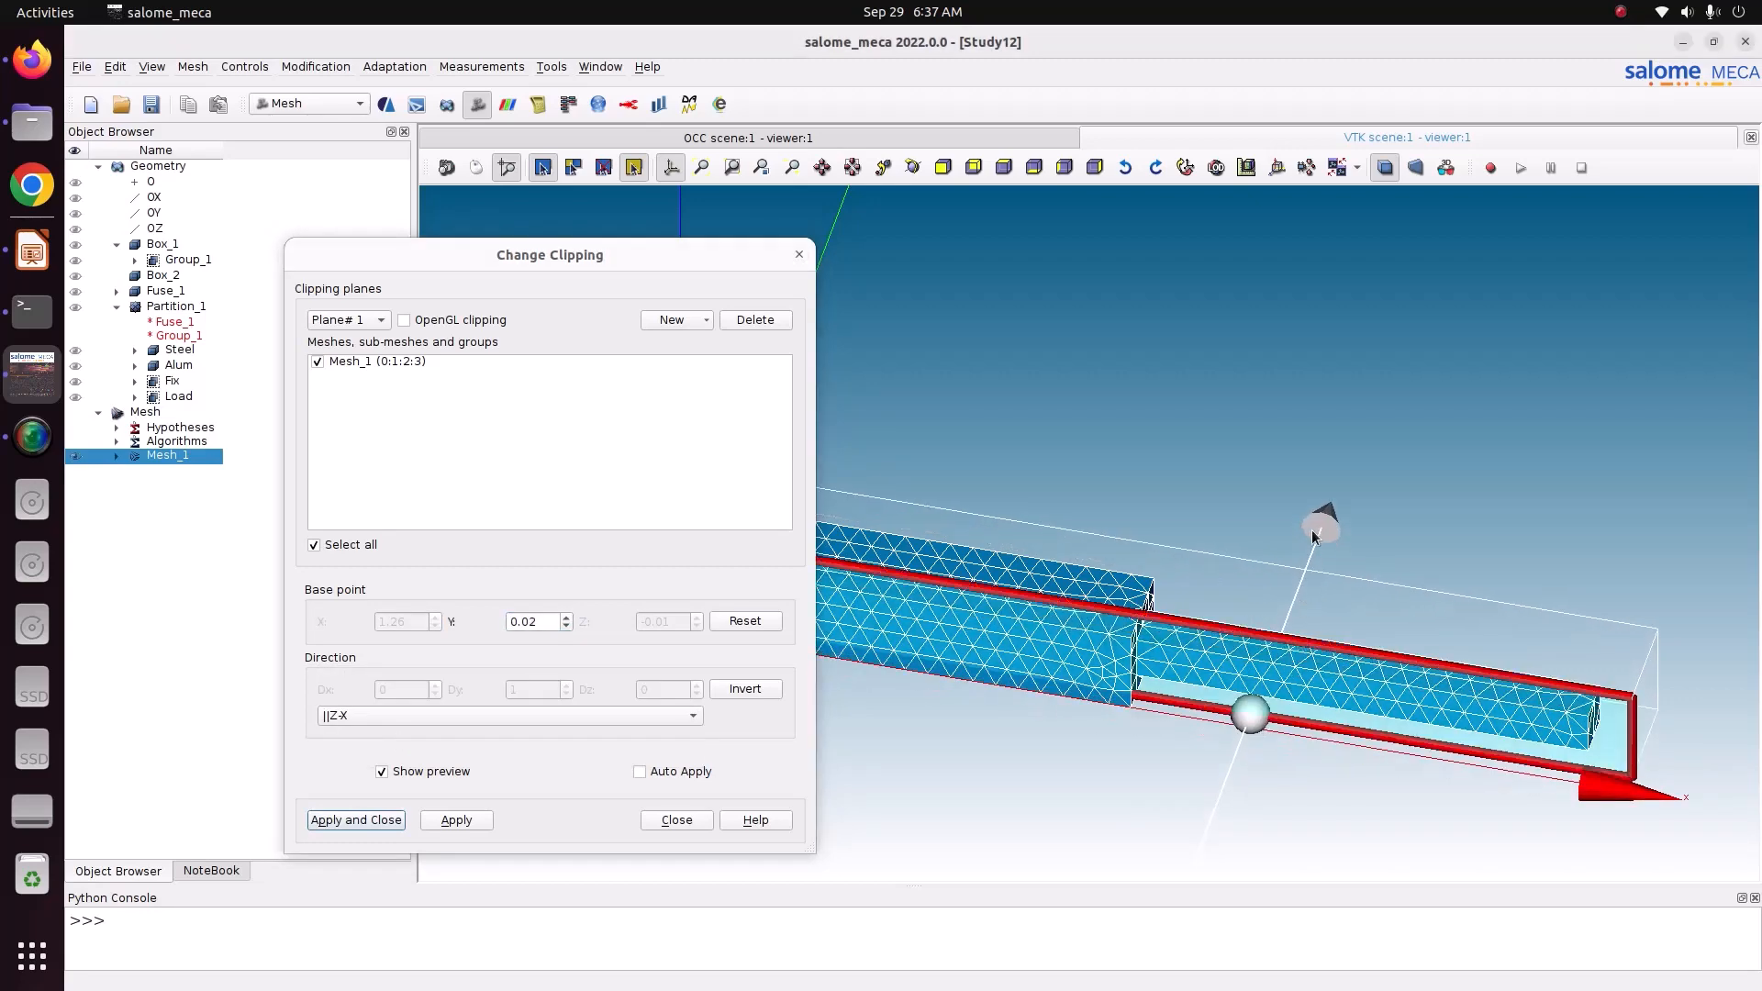
scroll(1294, 515, down, 2)
click(913, 168)
drag(1051, 321, 812, 790)
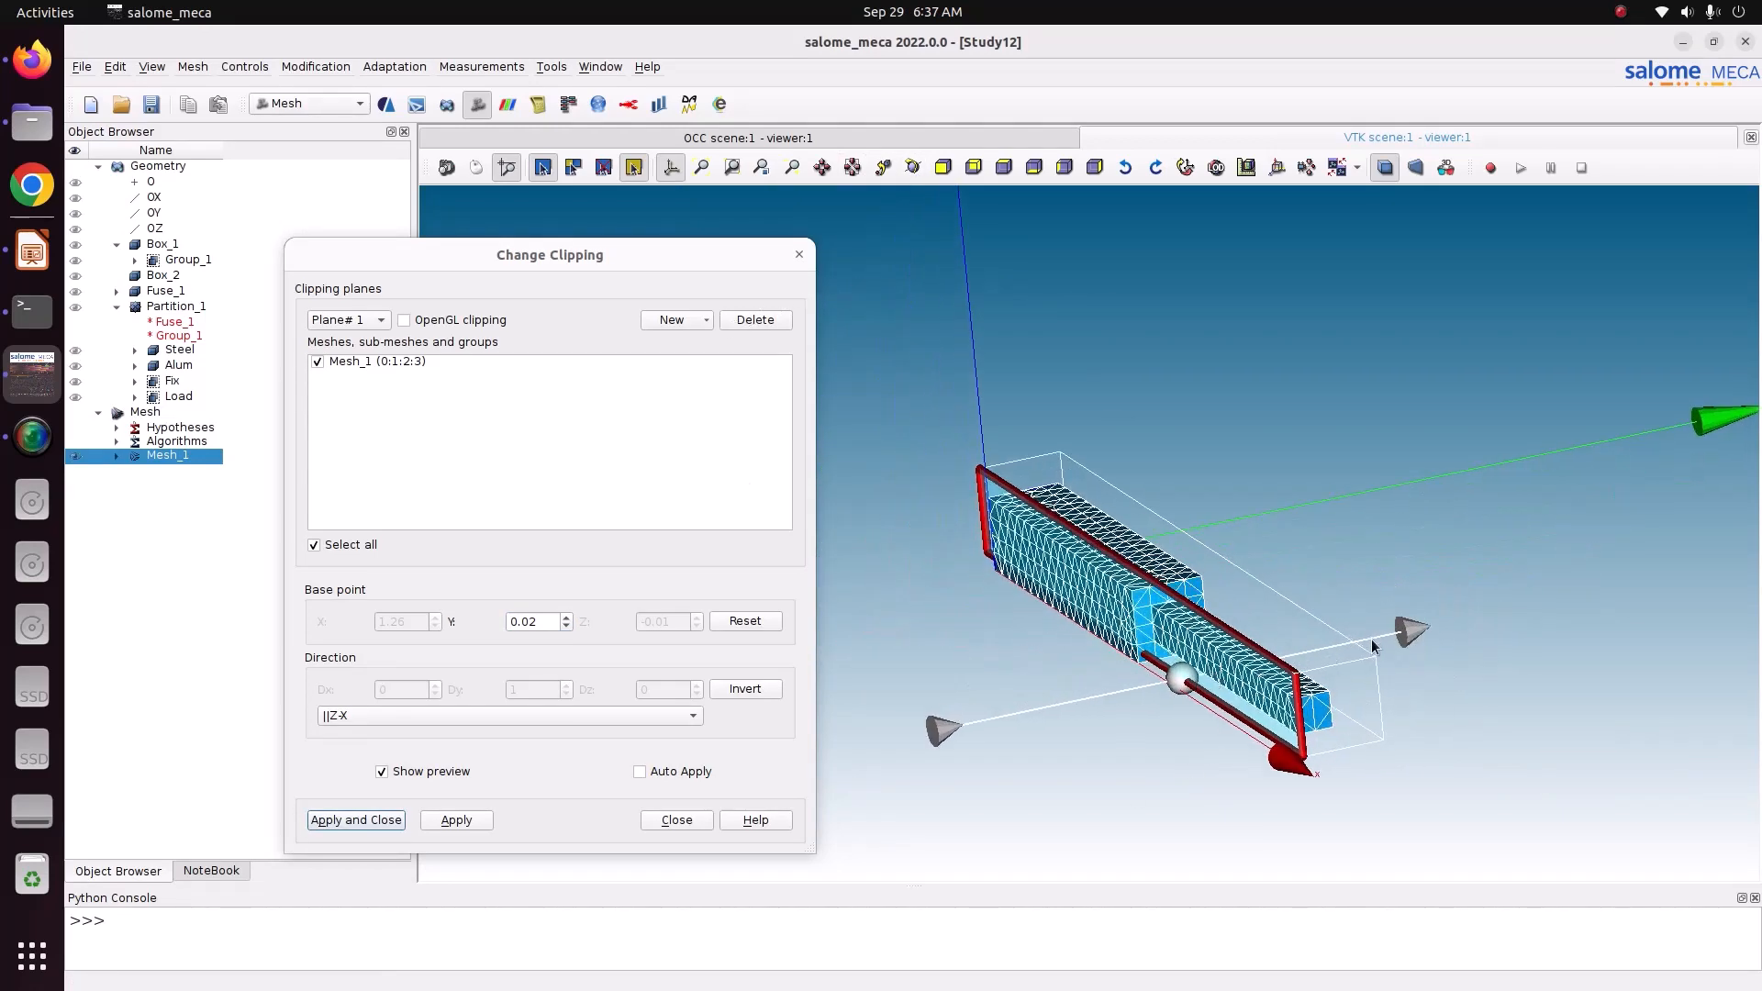
drag(1373, 647, 1236, 677)
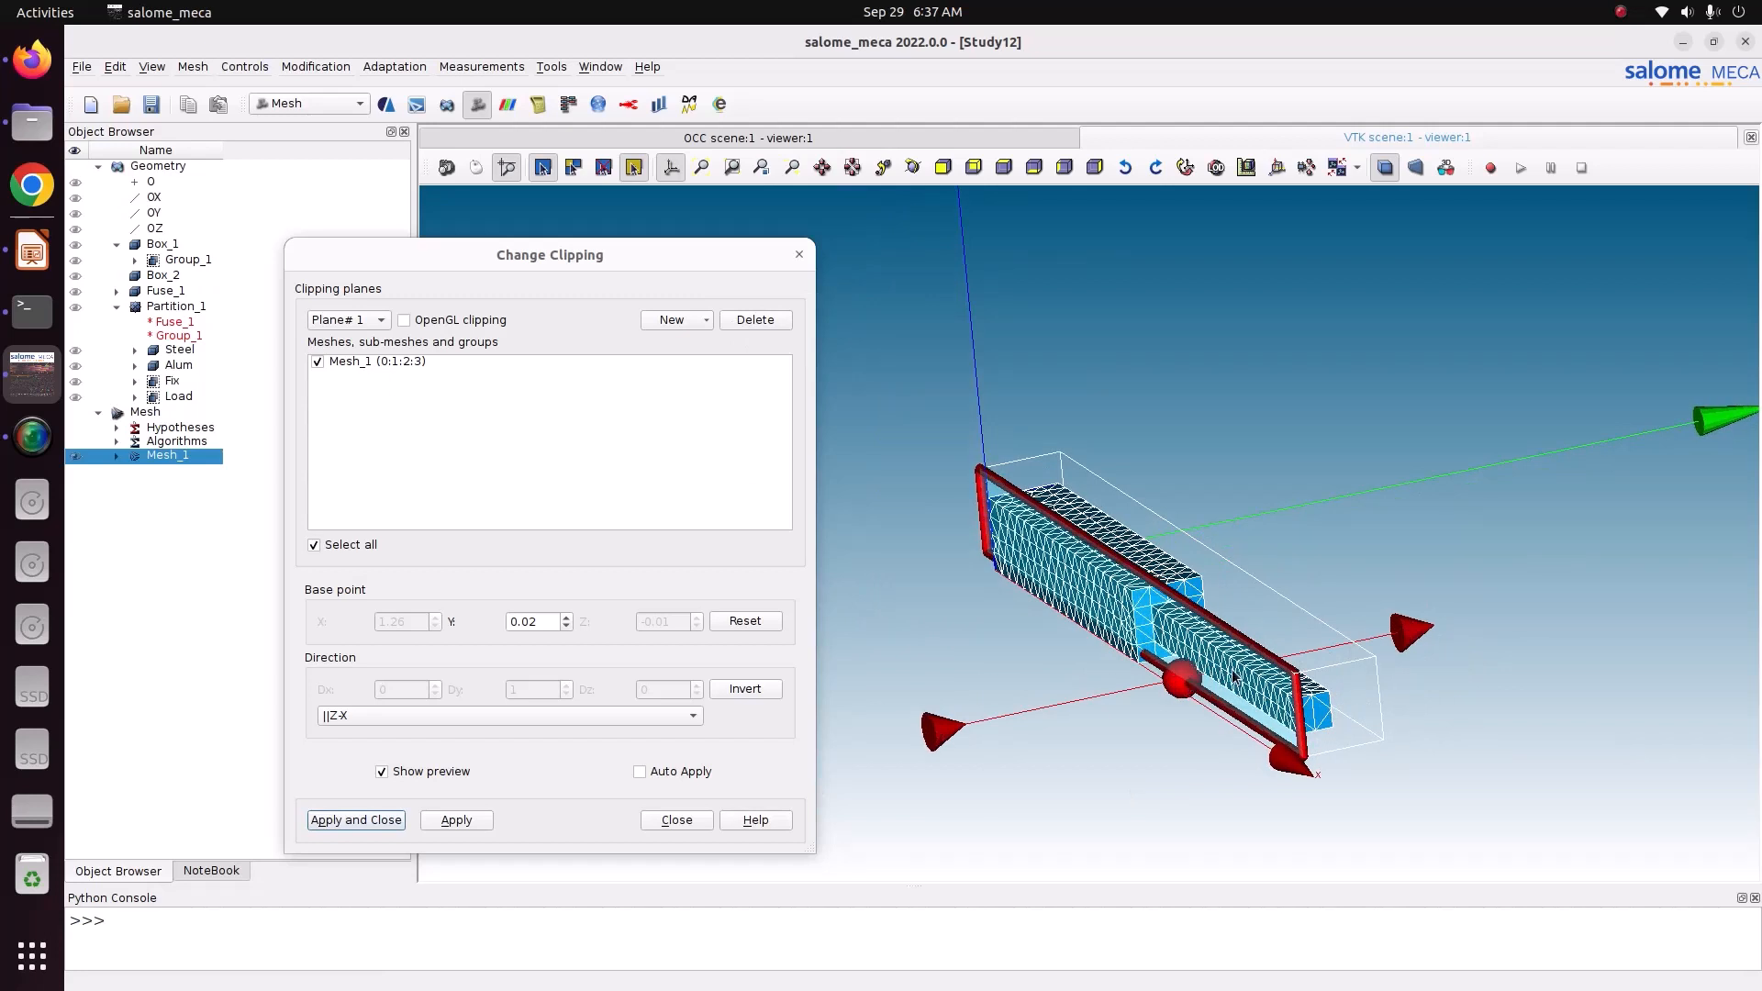
drag(1135, 580, 1170, 580)
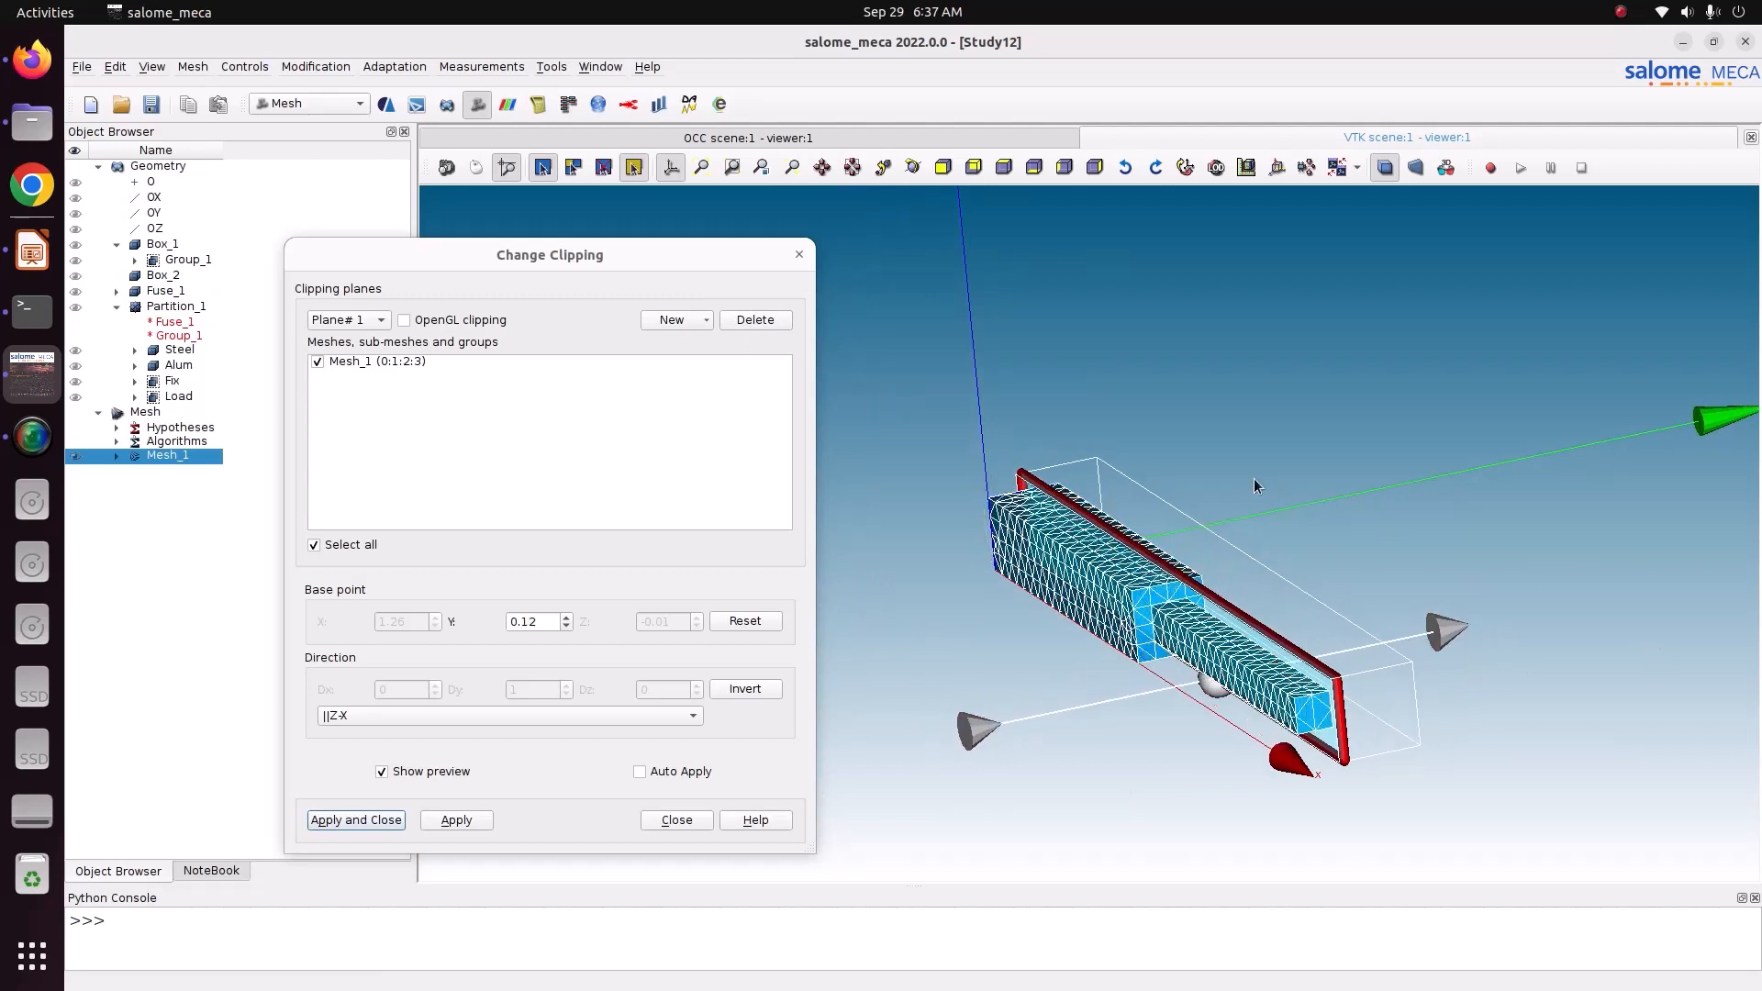
click(439, 820)
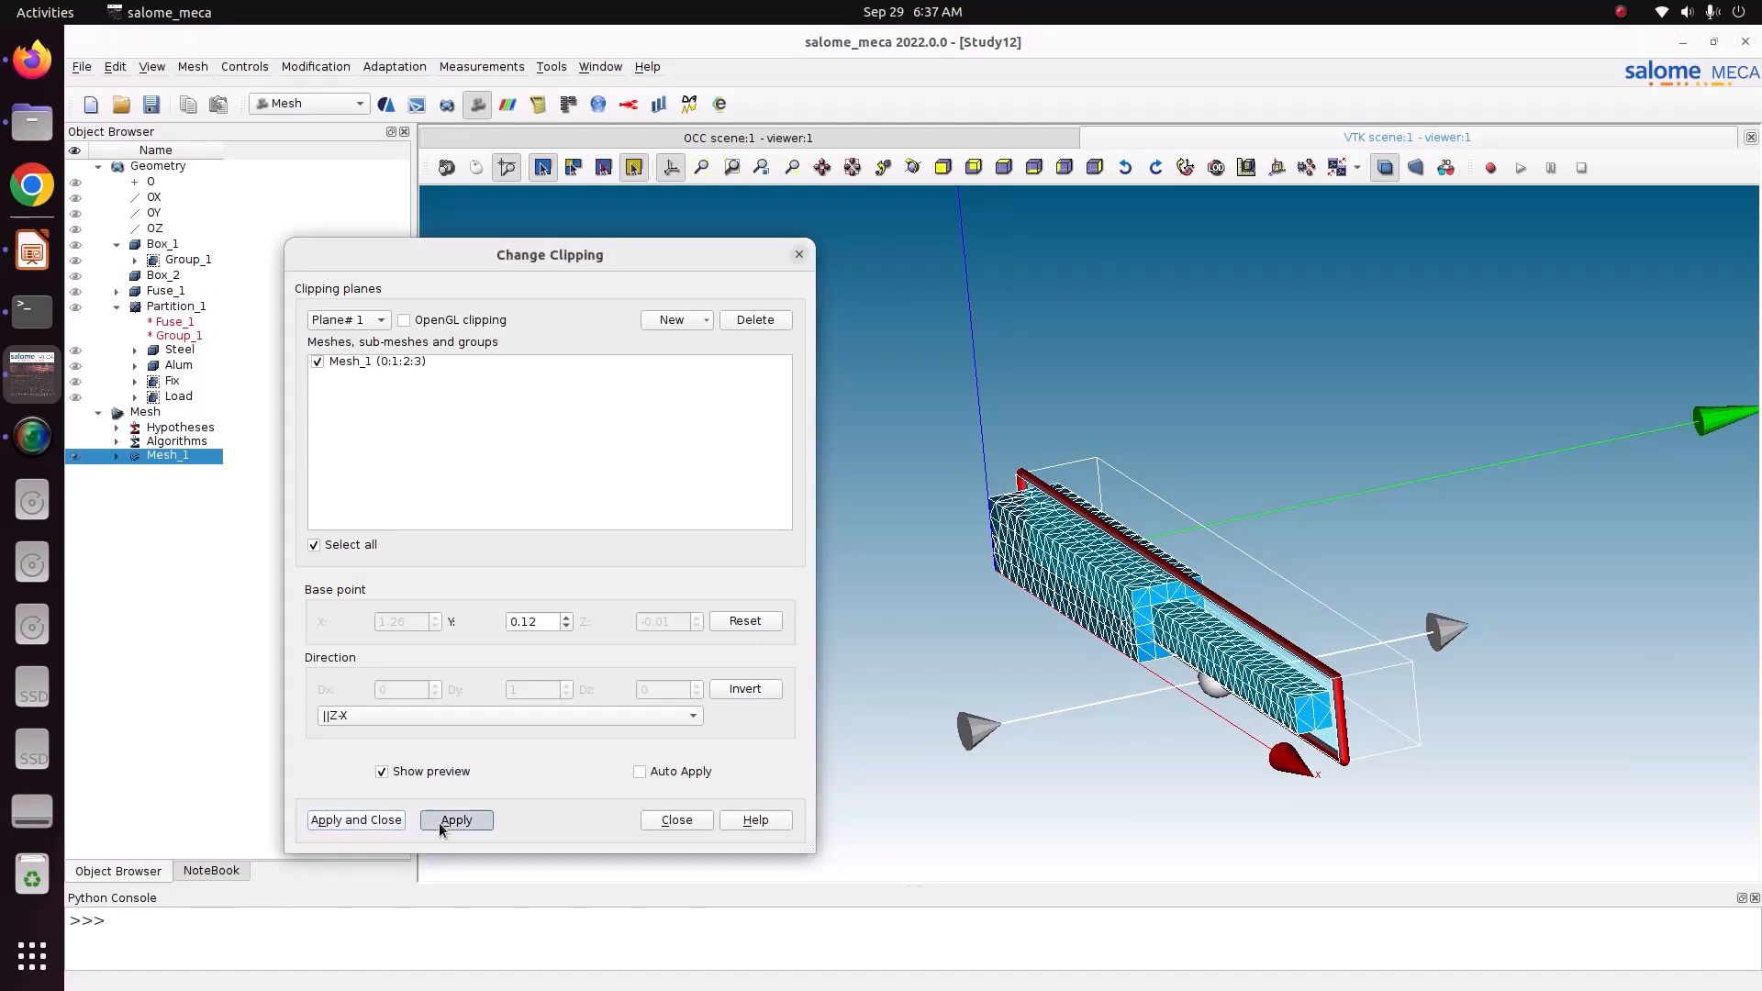
Step: Examine the clipped interior mesh at the junction between the thick and thin sections of the bar
click(912, 168)
drag(1055, 403, 760, 573)
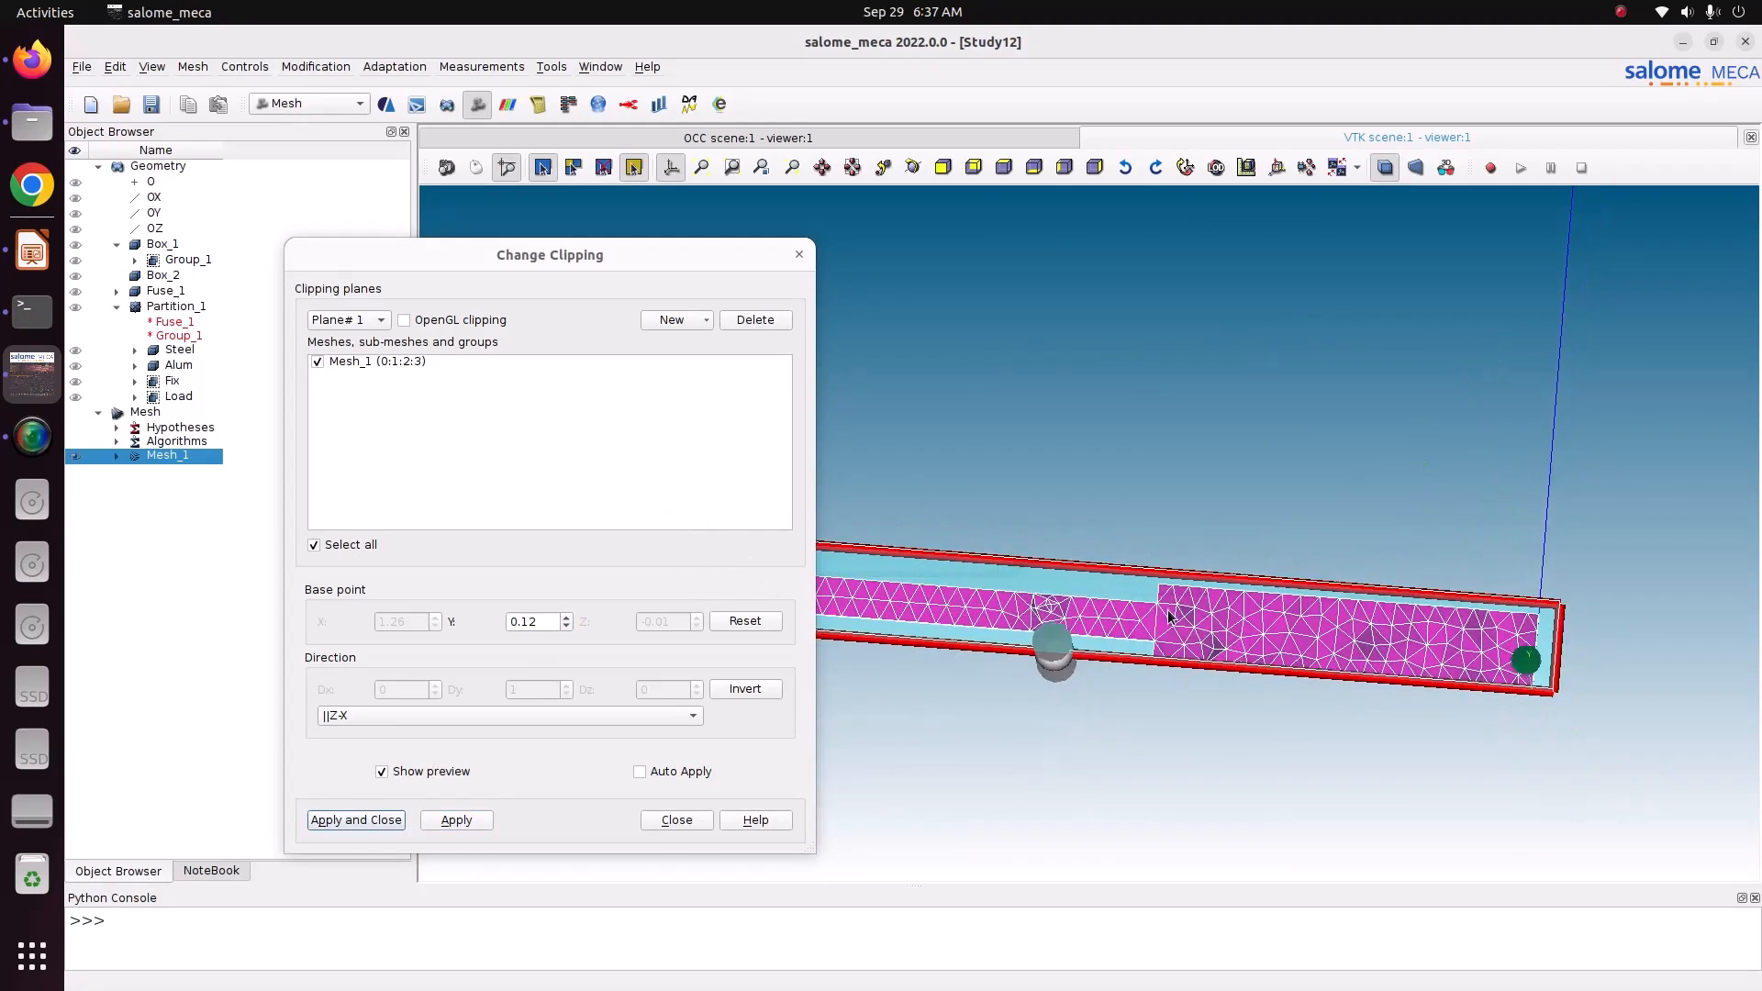
scroll(1165, 640, up, 10)
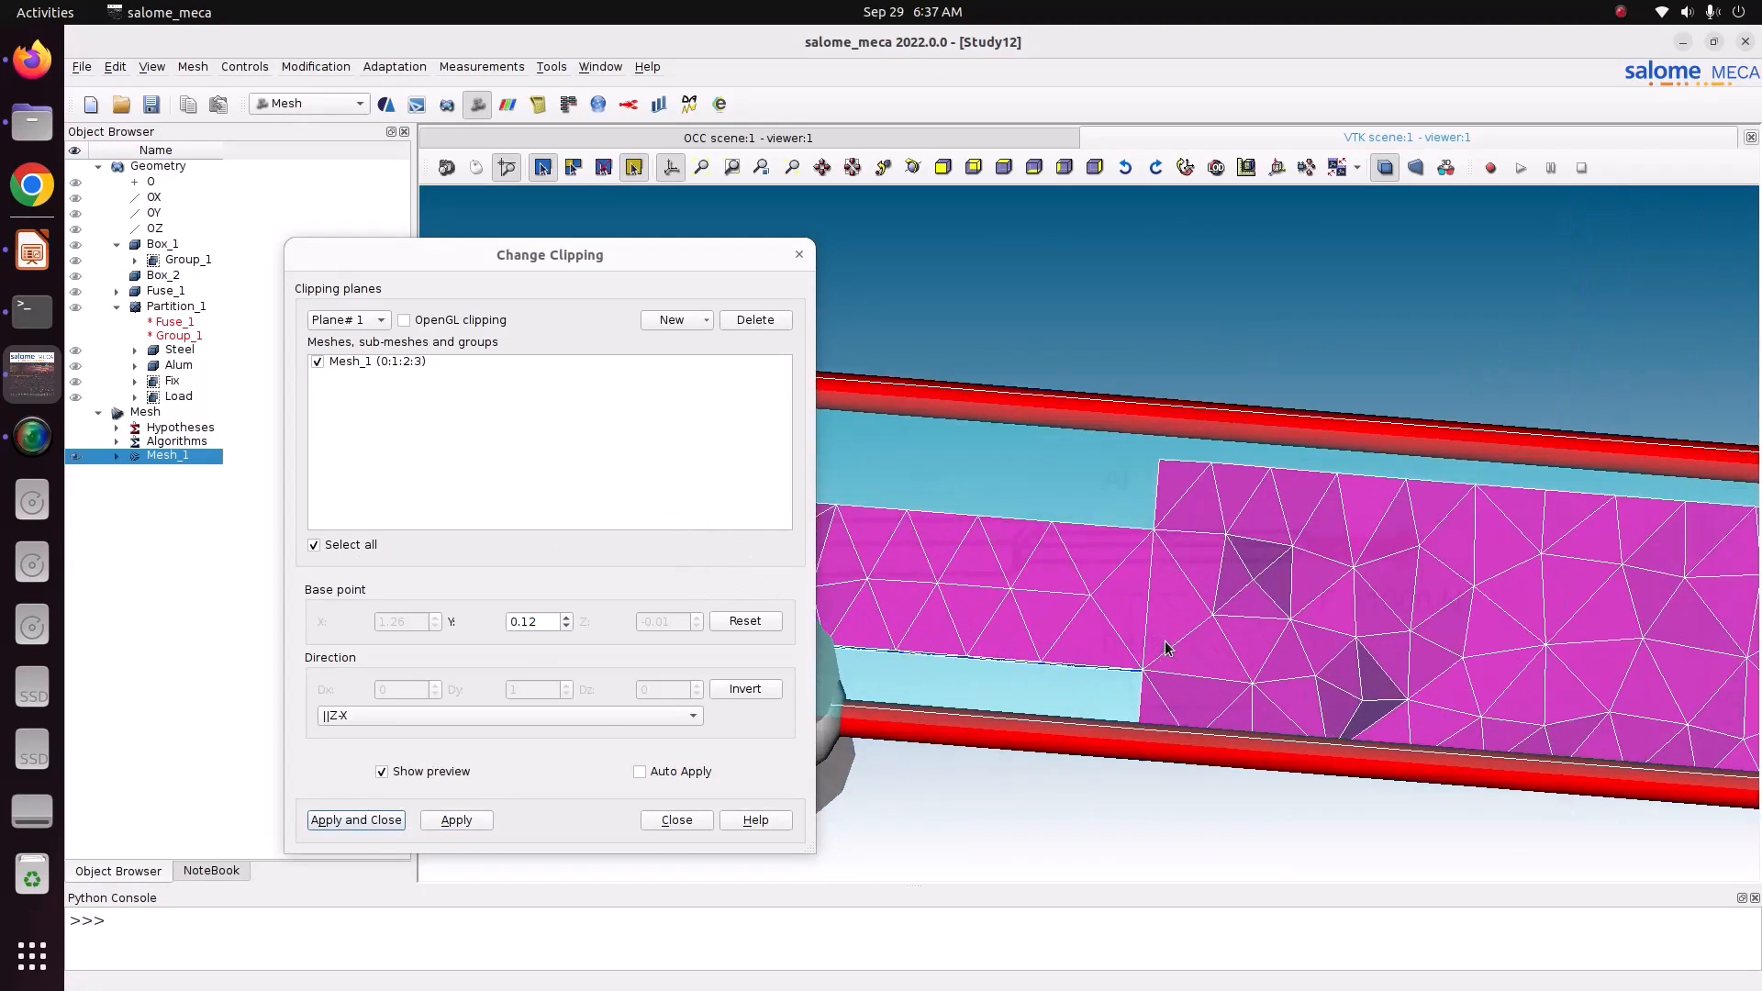
scroll(1164, 640, up, 2)
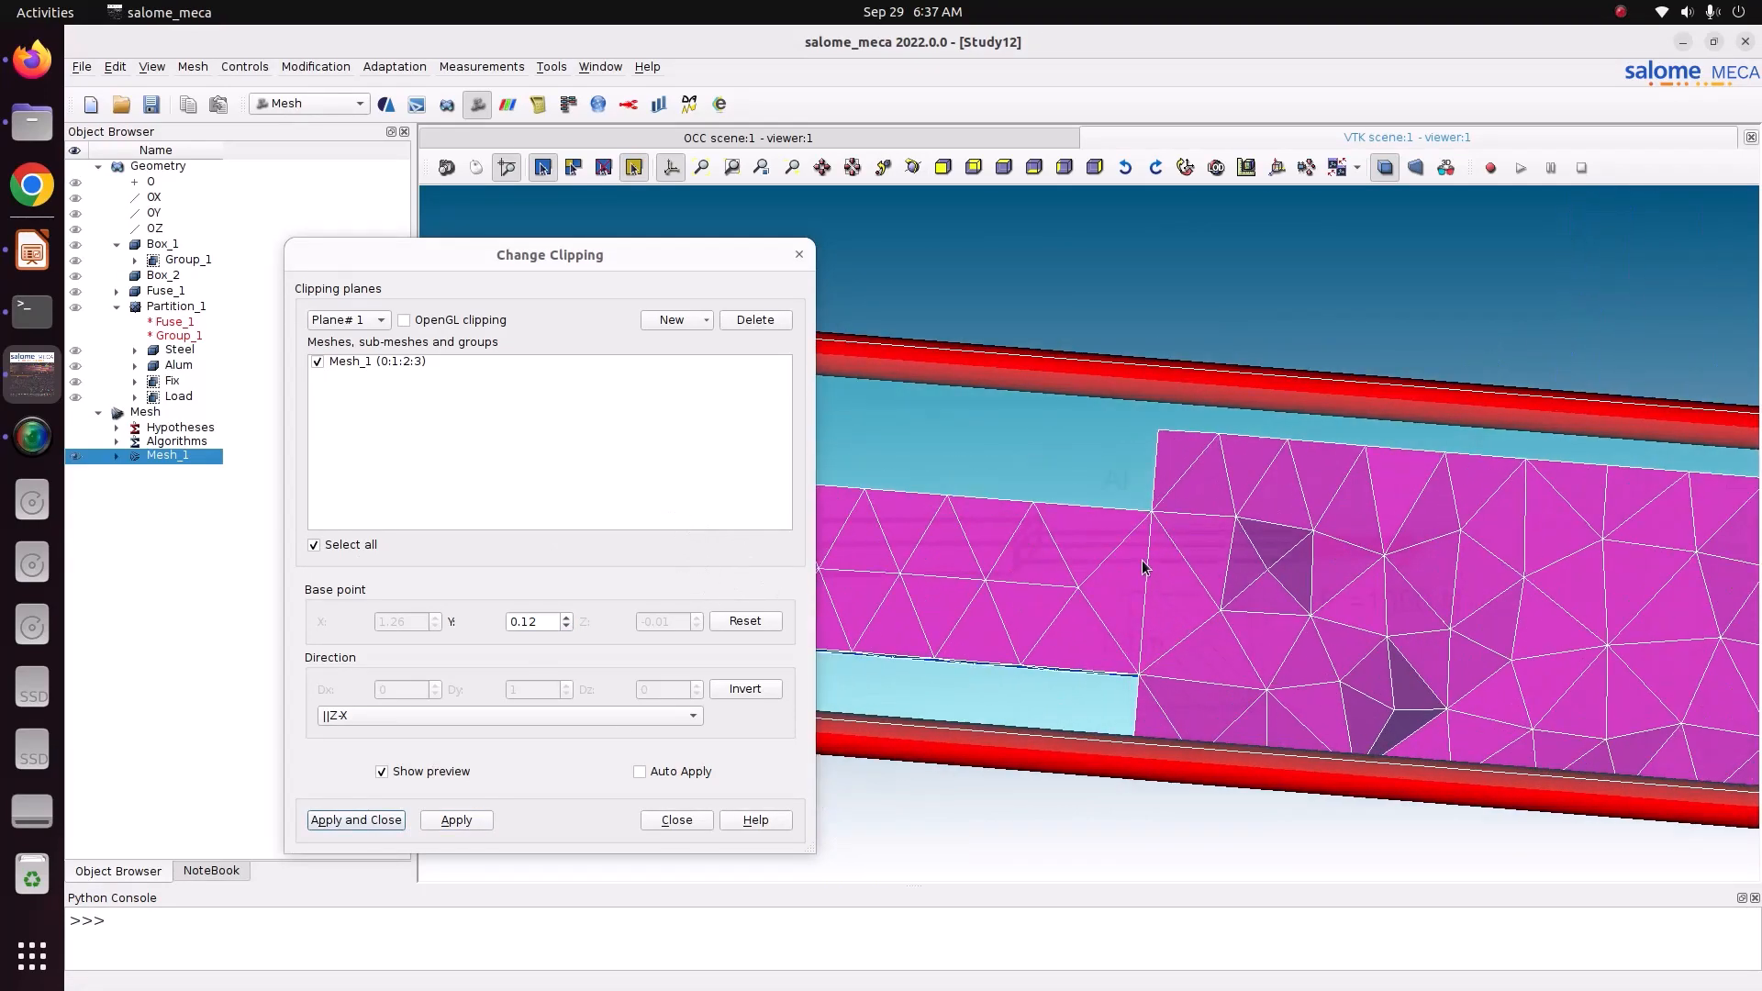
click(912, 167)
drag(1032, 293, 1228, 543)
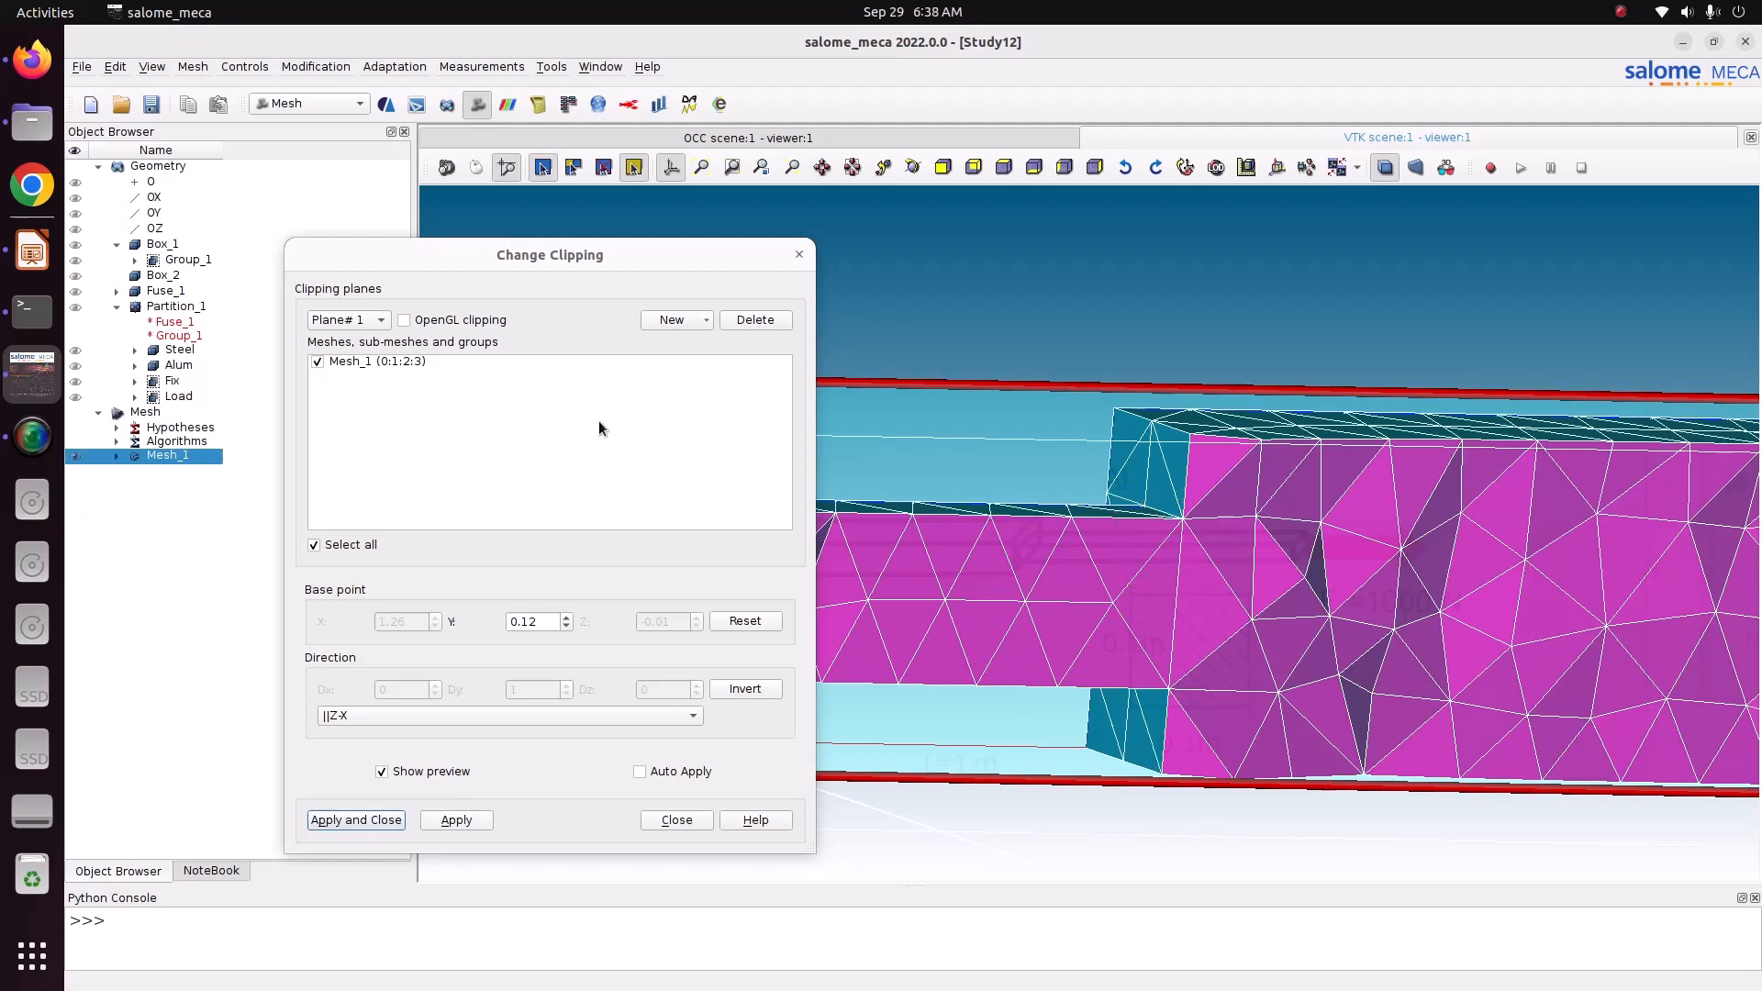
Step: Try to exclude Mesh_1 from the clipping and delete the clipping plane
click(317, 362)
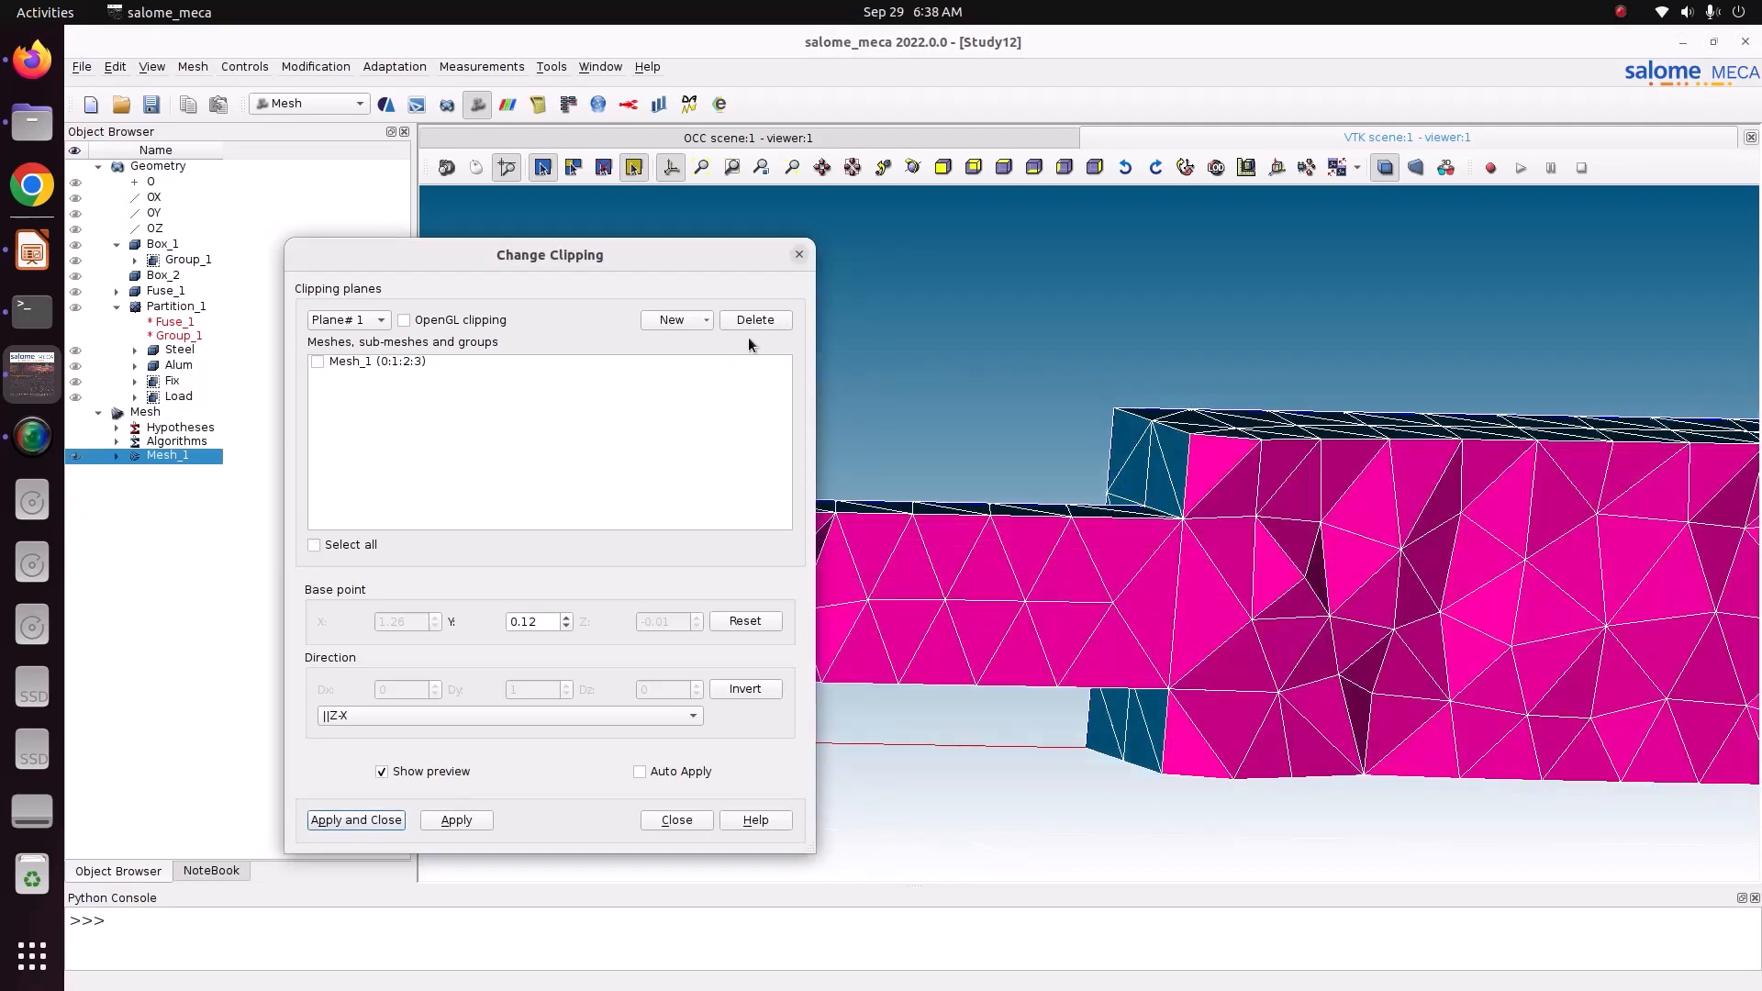
click(735, 325)
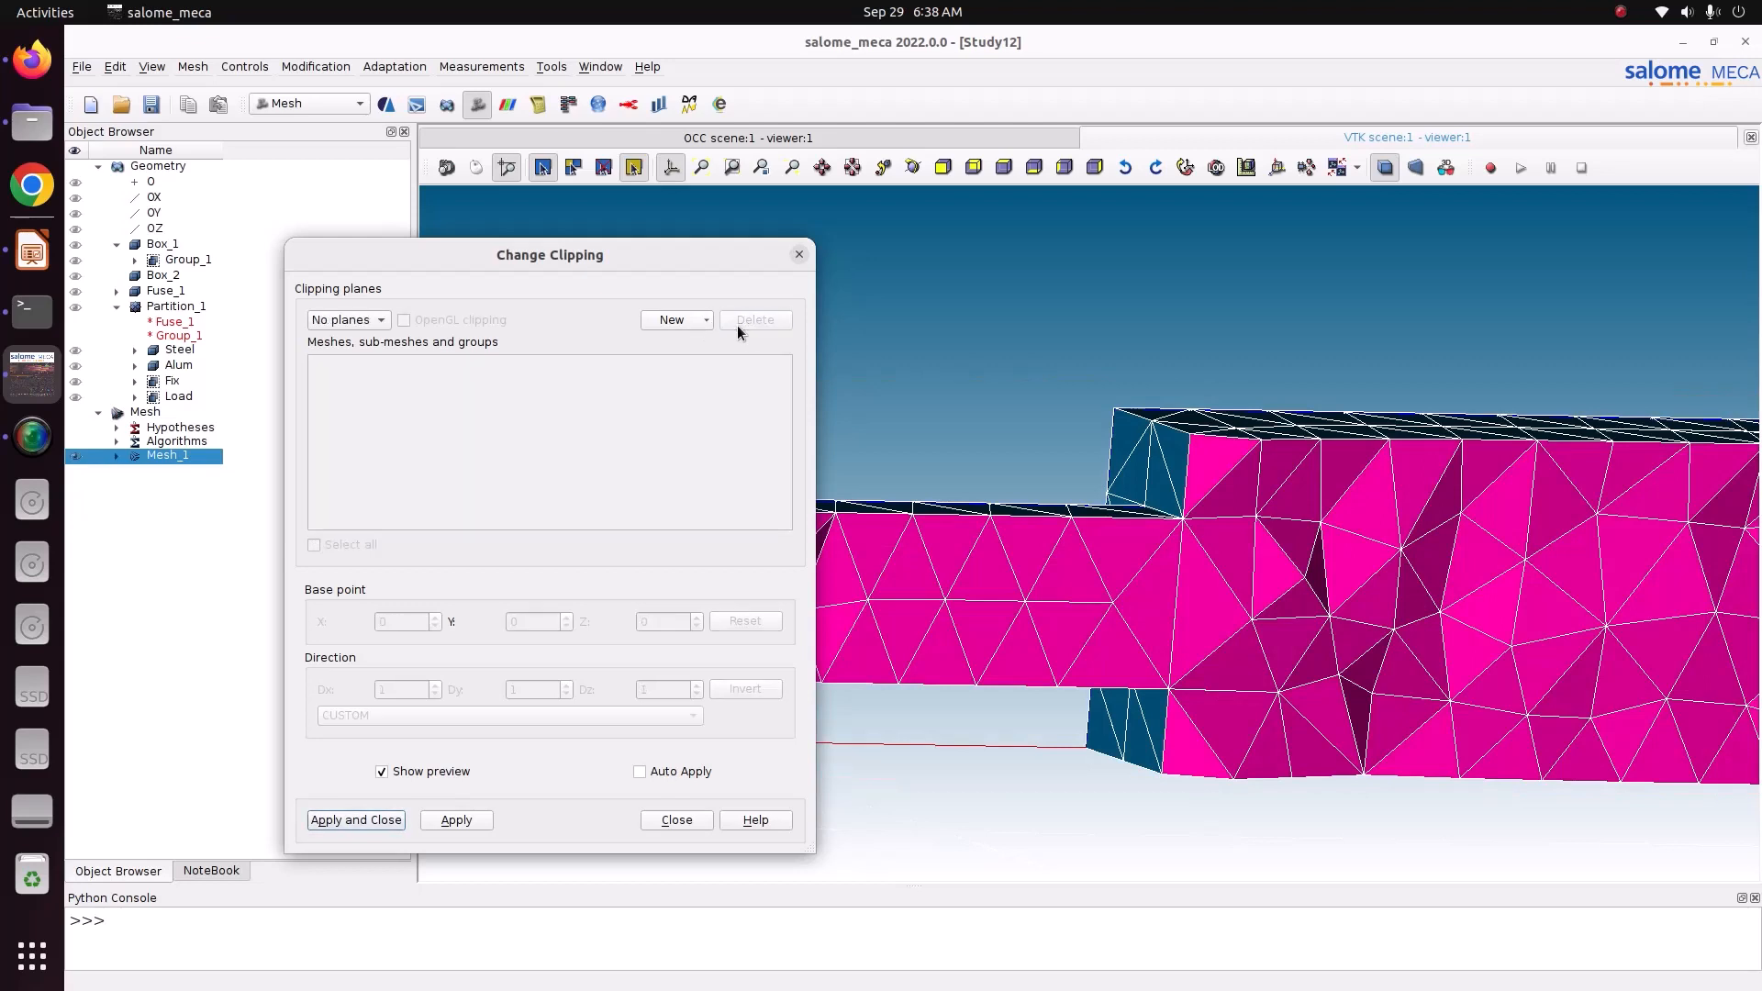
click(676, 820)
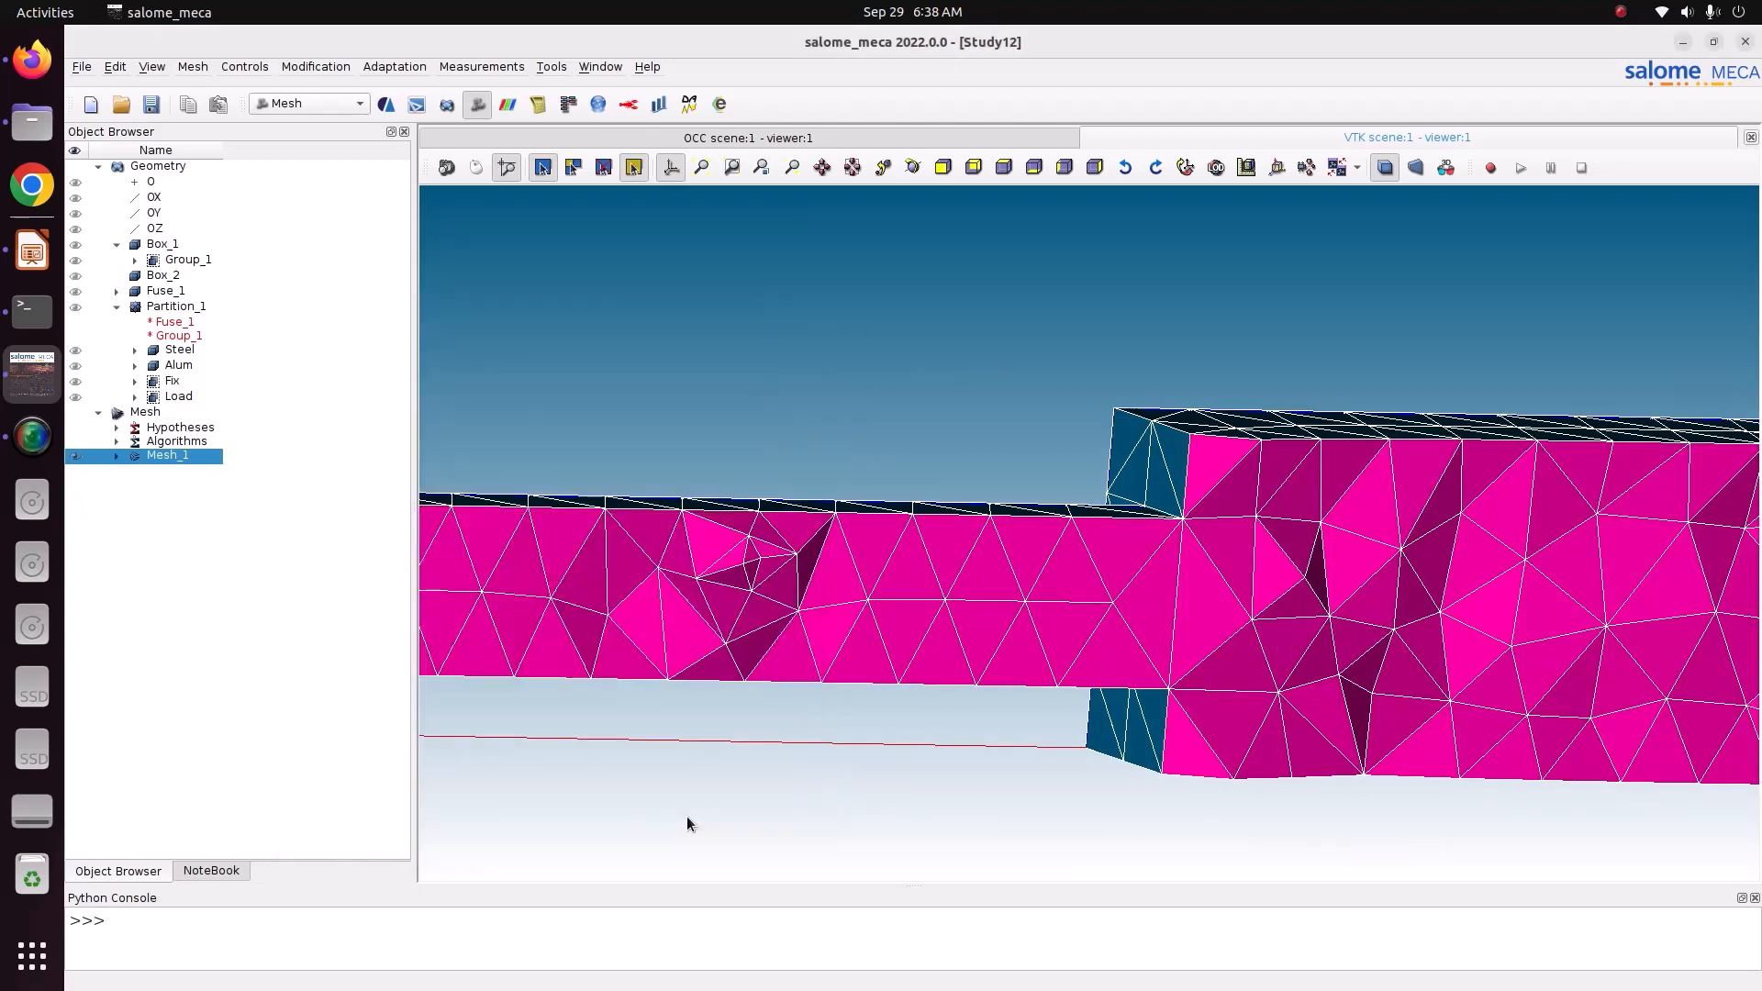
Step: Exclude Mesh_1 from clipping Plane# 1 and apply the change to restore the full mesh display
right_click(162, 453)
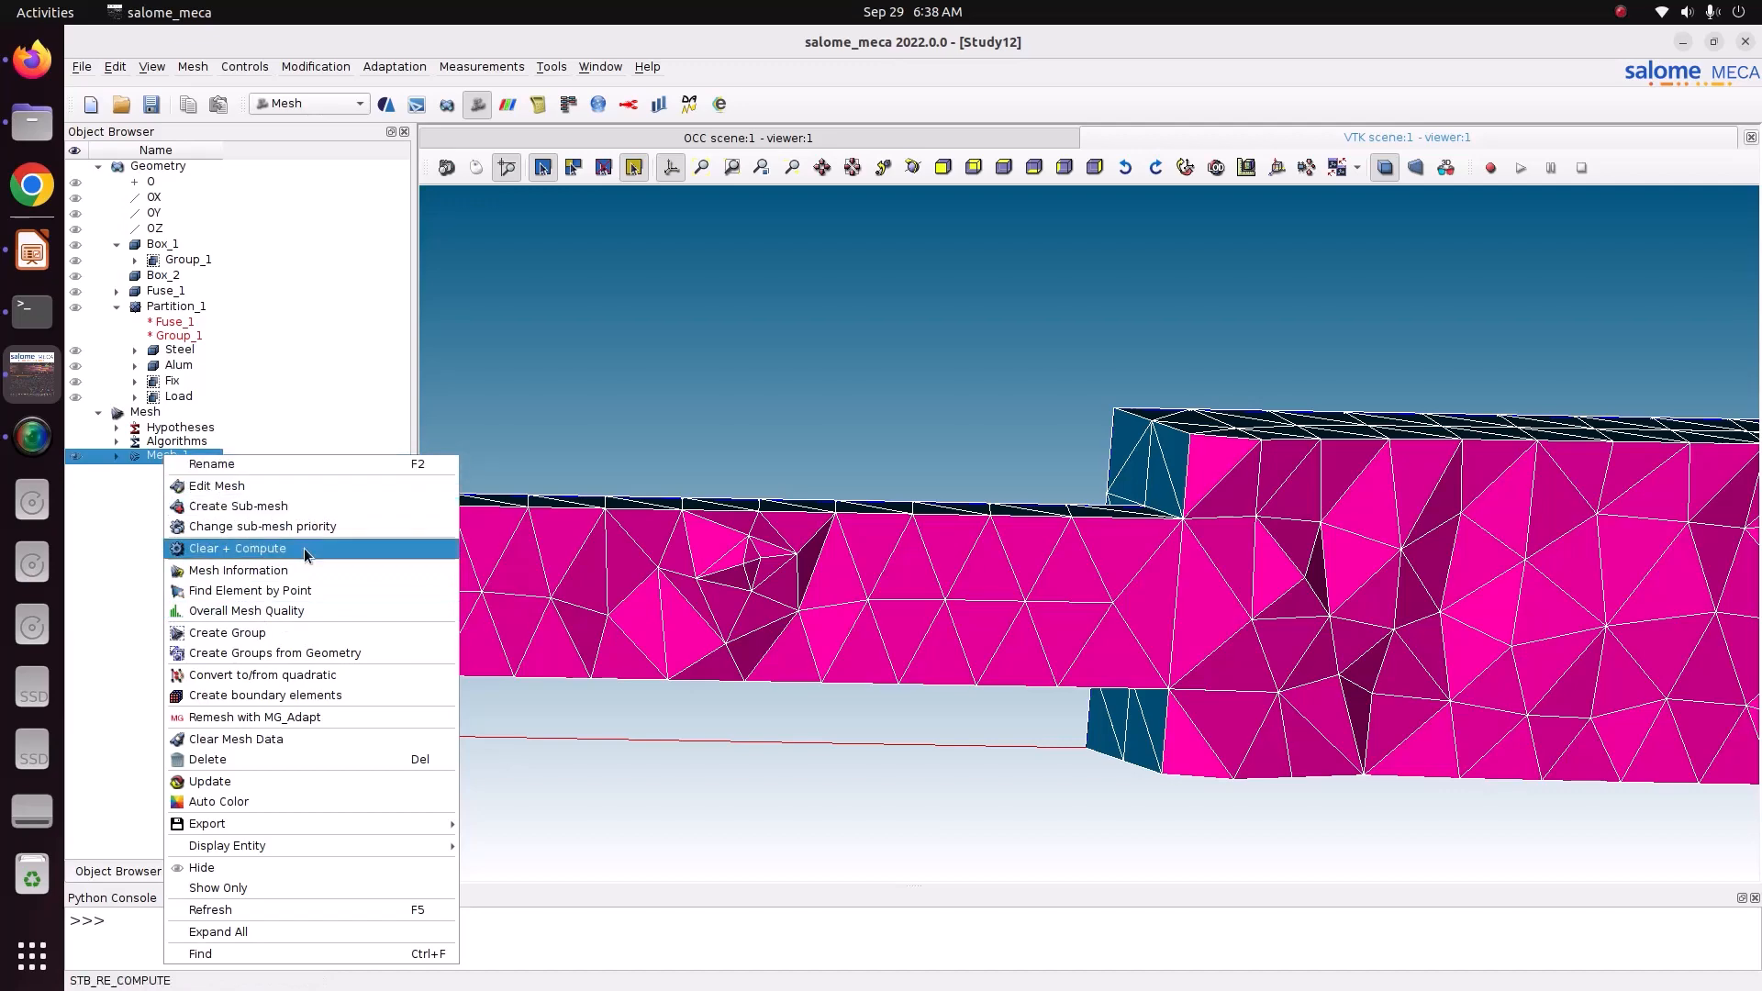
click(428, 241)
scroll(800, 406, down, 3)
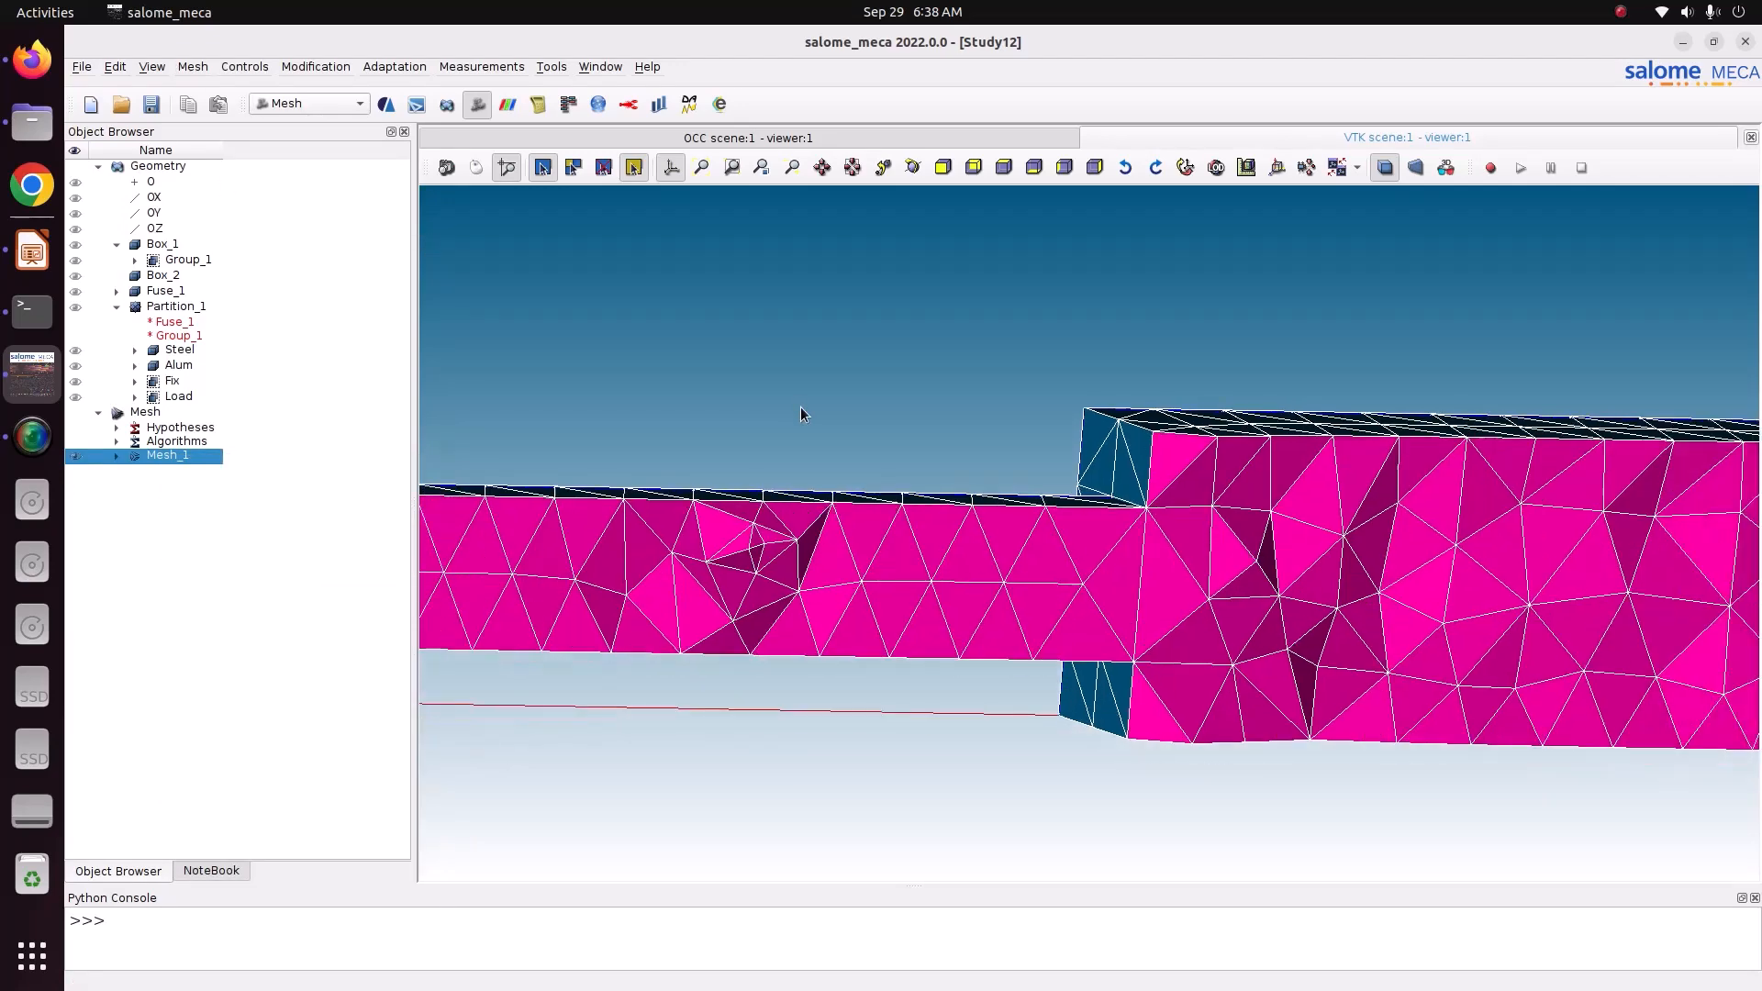
right_click(866, 379)
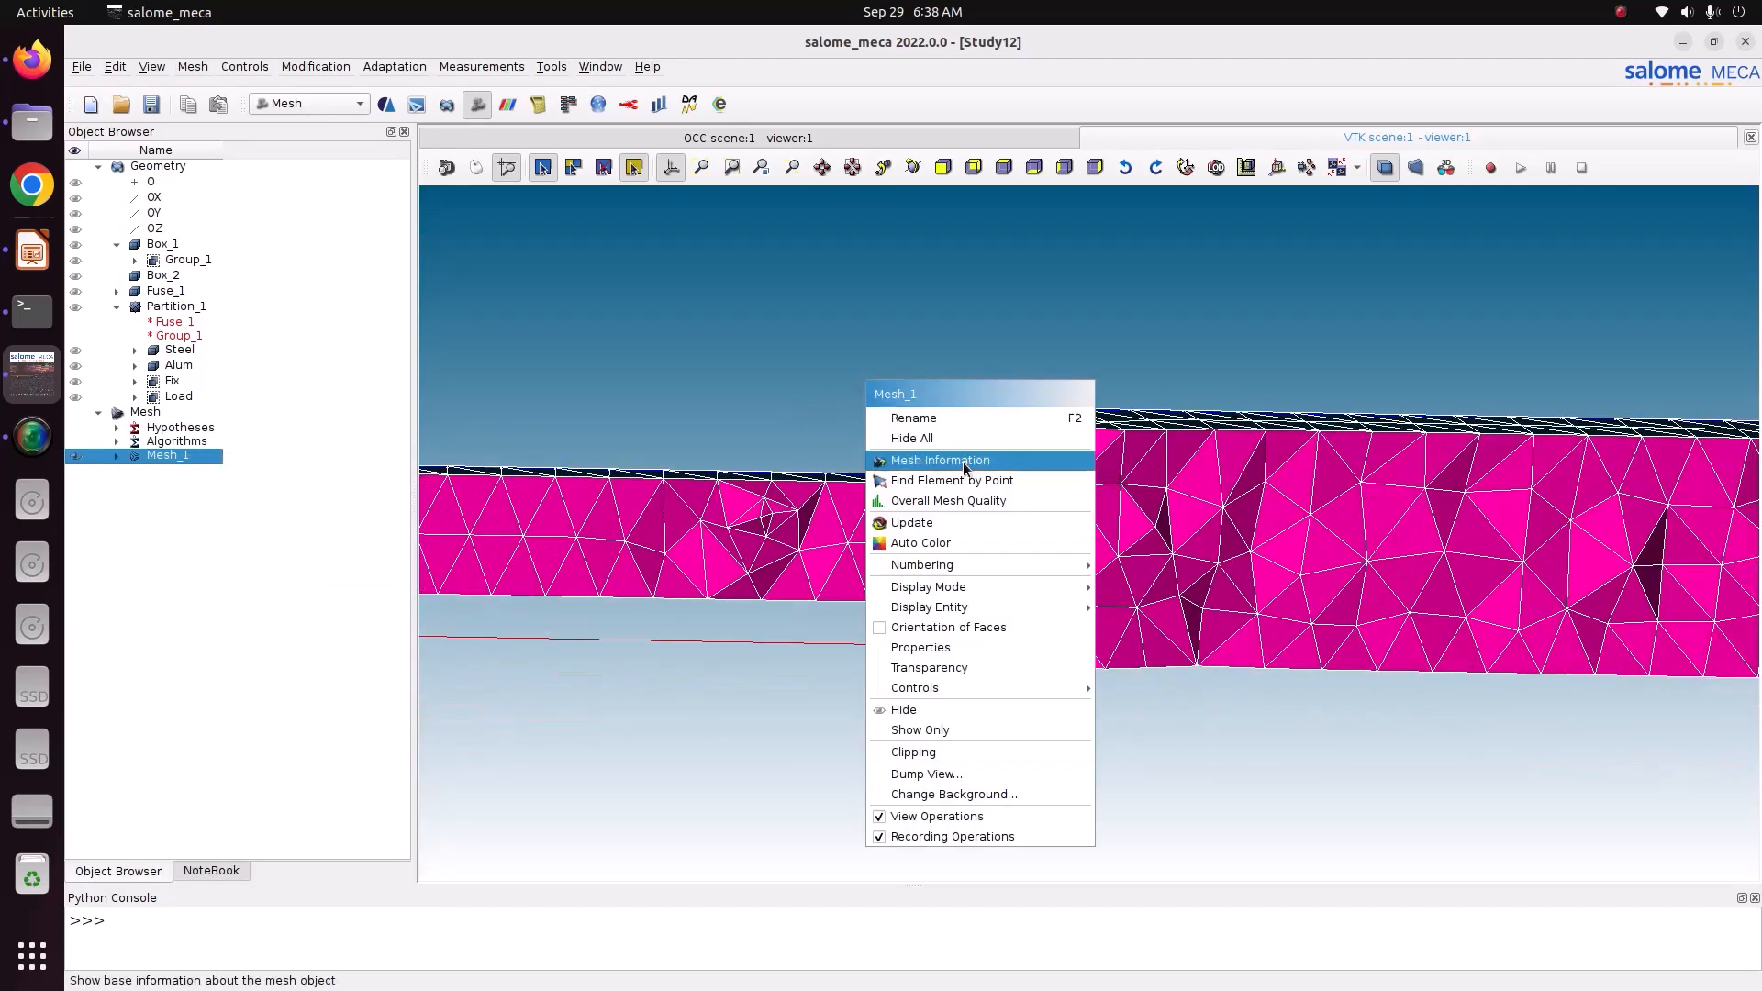
click(955, 752)
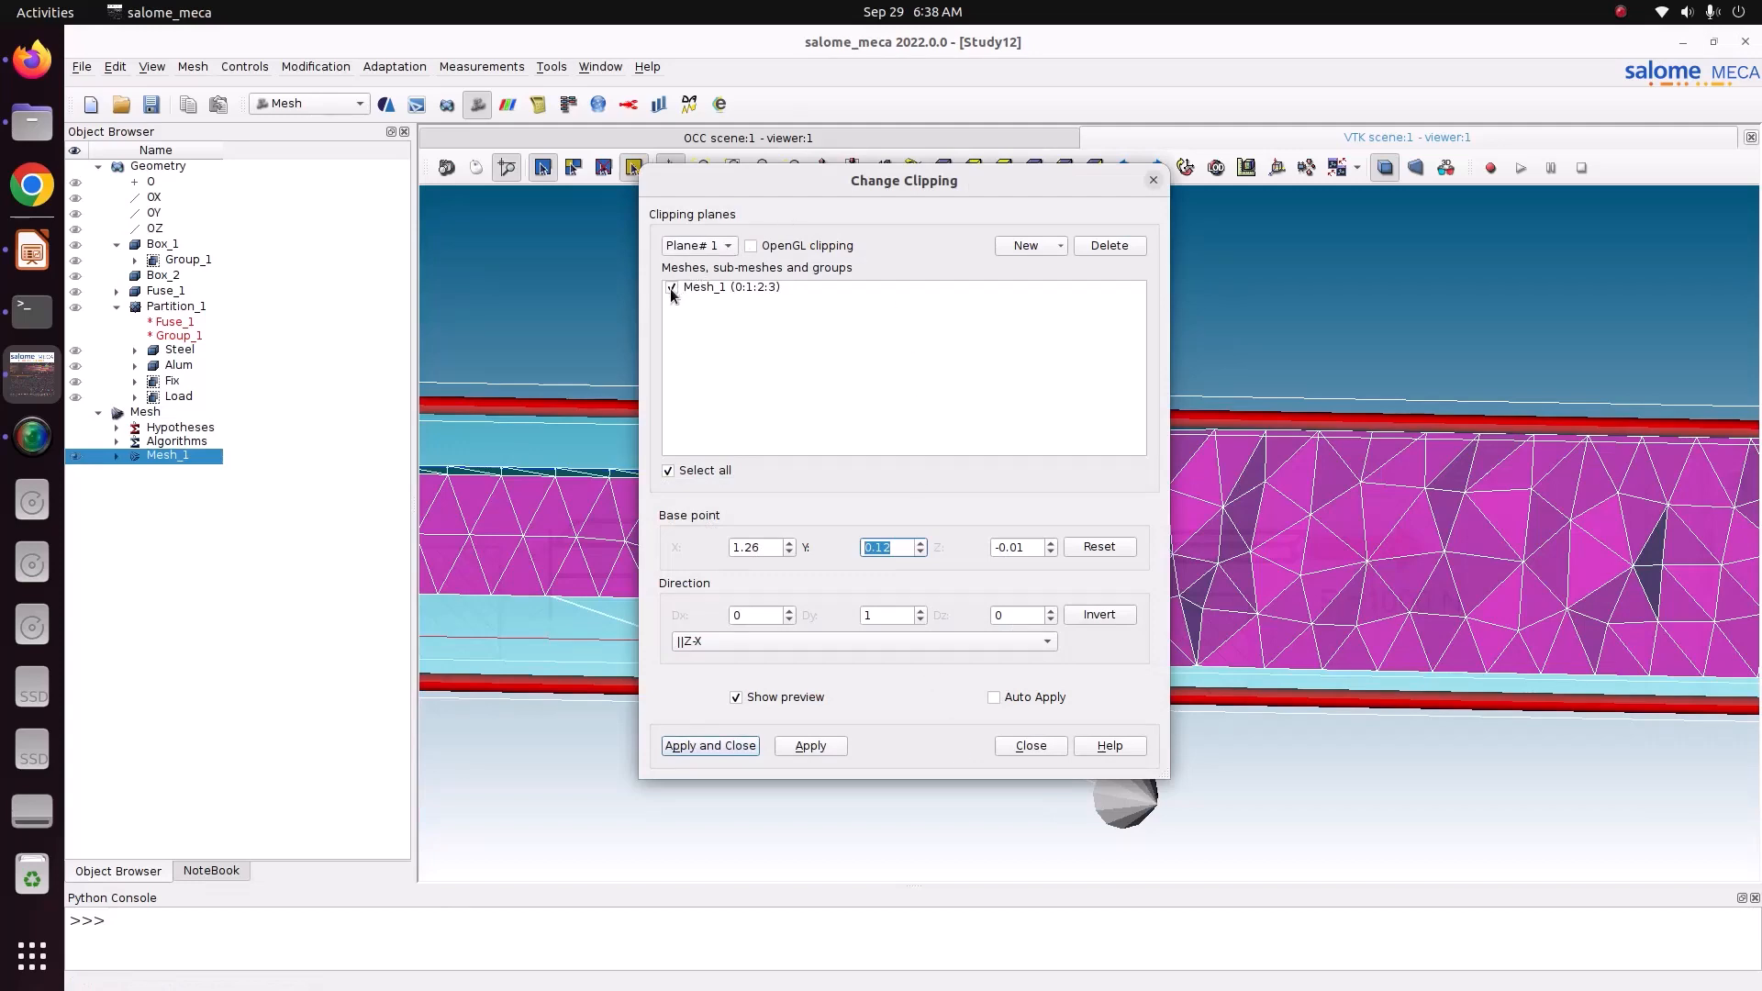
click(670, 289)
click(809, 746)
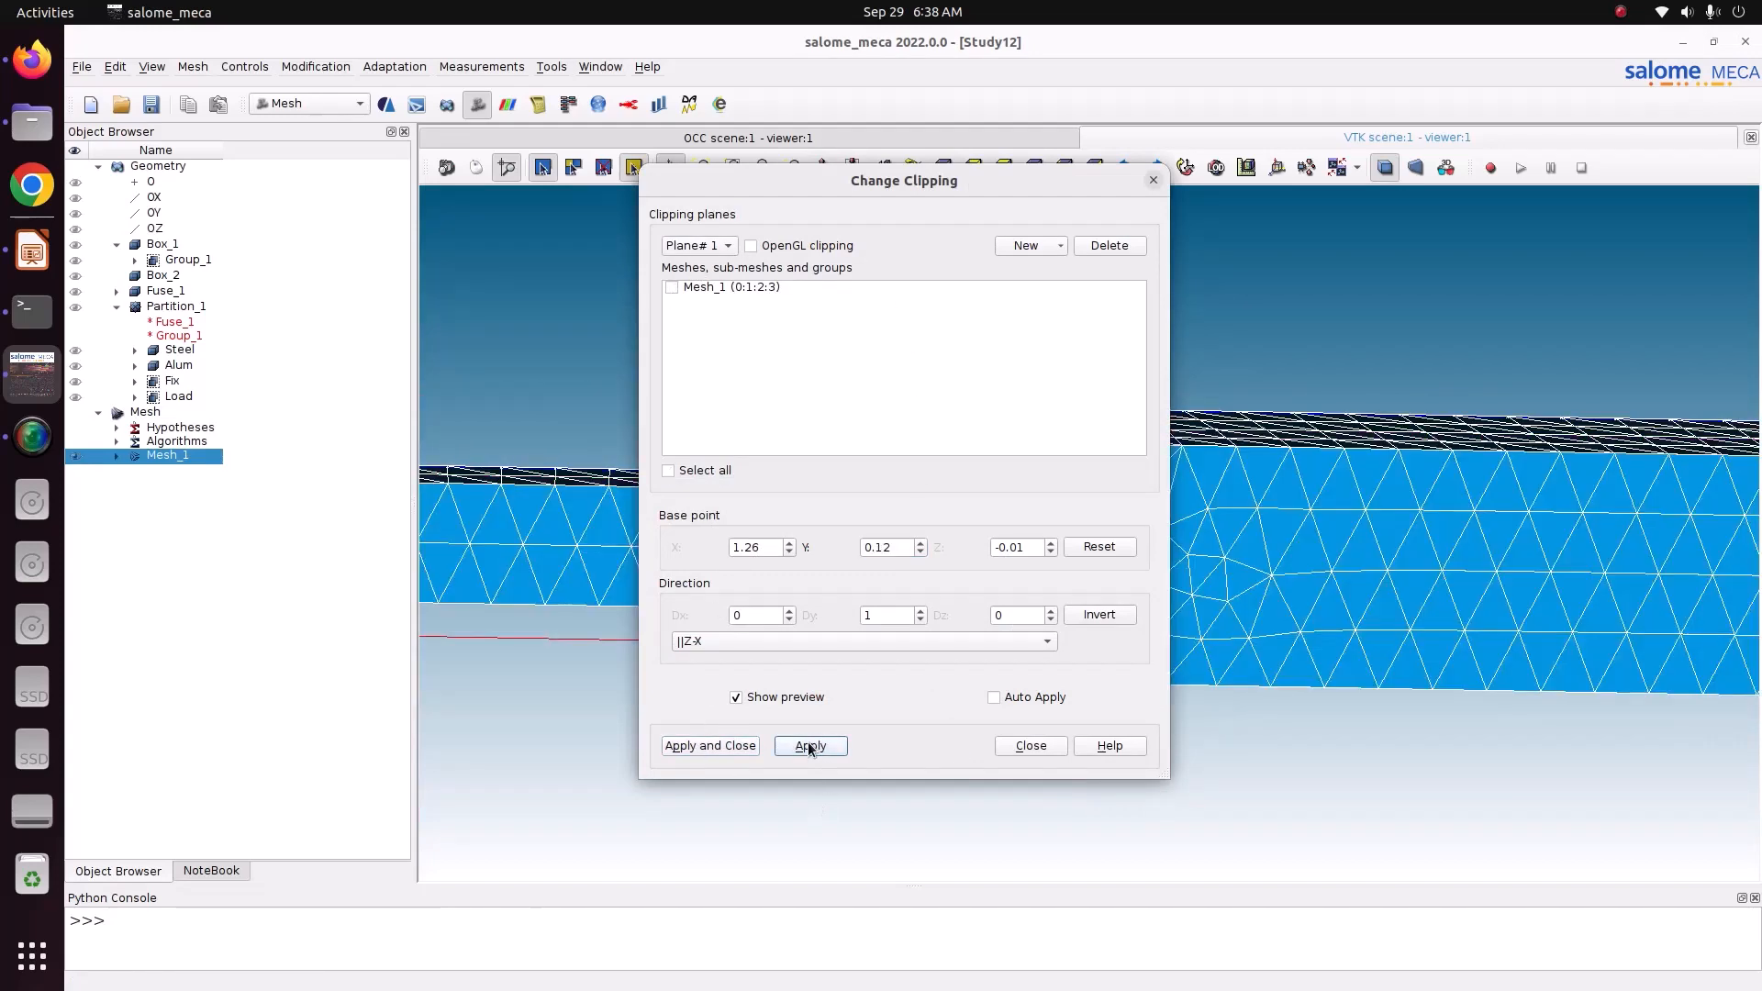
click(1016, 746)
Step: Inspect the face and volume groups listed under Mesh_1, selecting the Steel and Alum volume groups in turn
ctrl+drag(940, 534, 944, 217)
click(912, 167)
drag(1010, 293, 1048, 411)
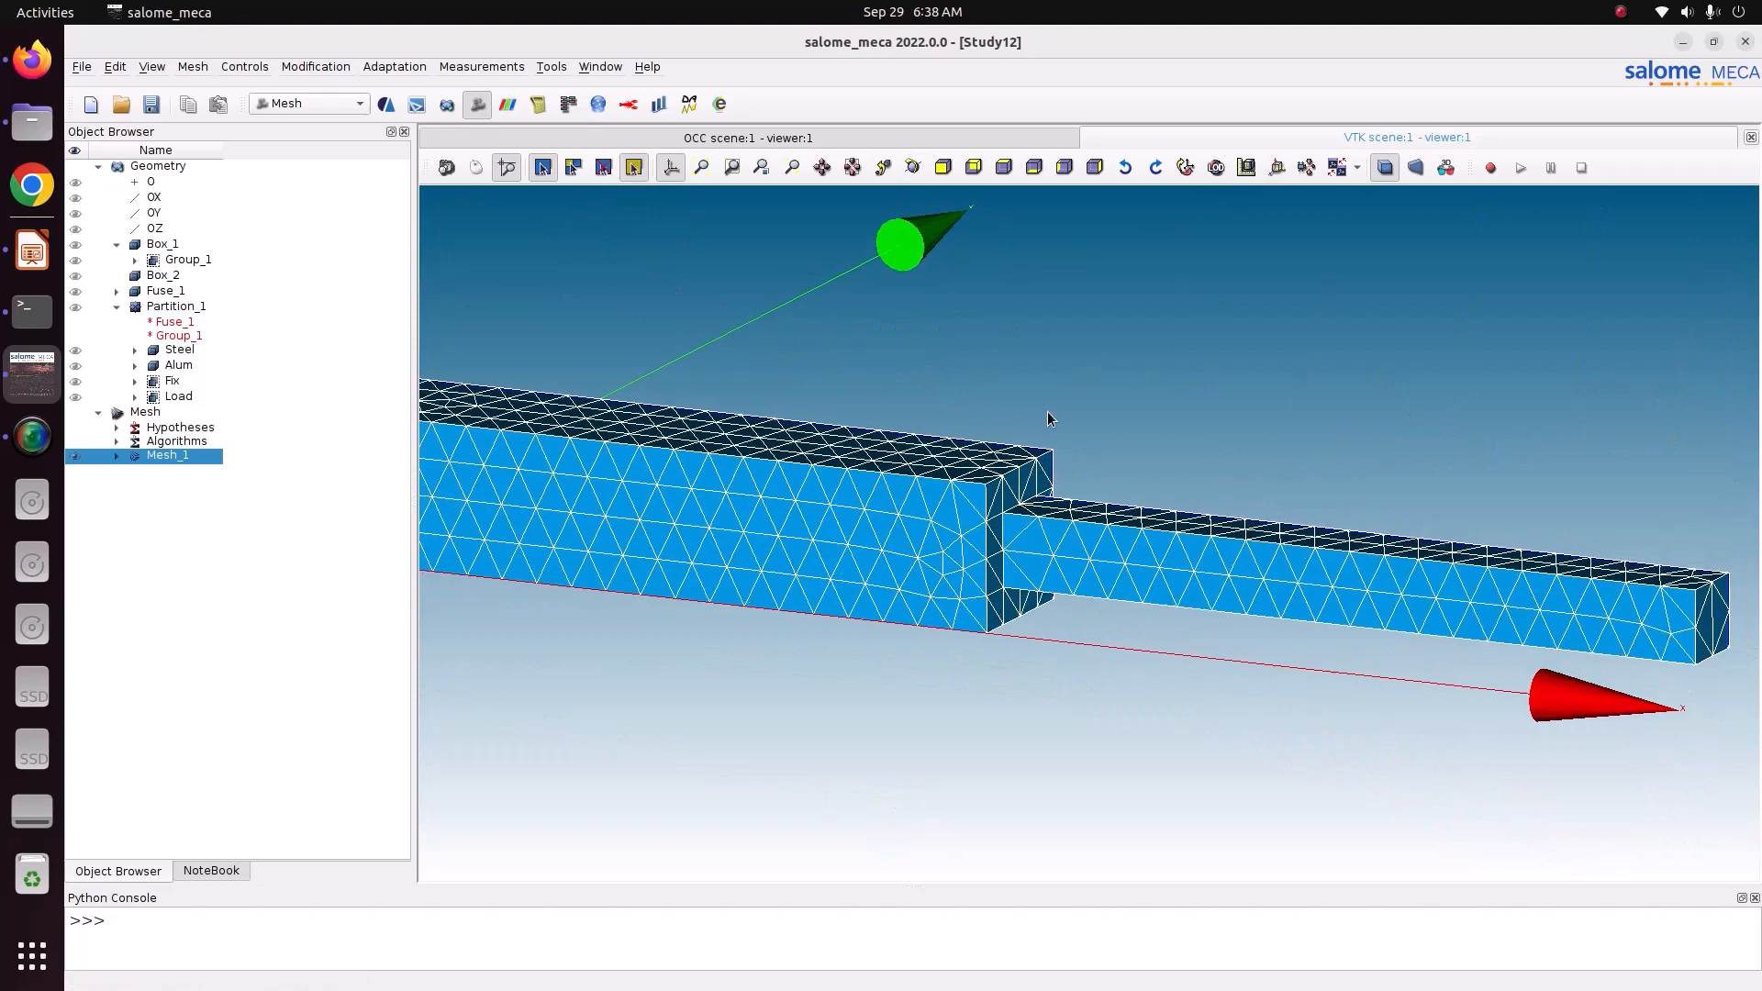
click(116, 456)
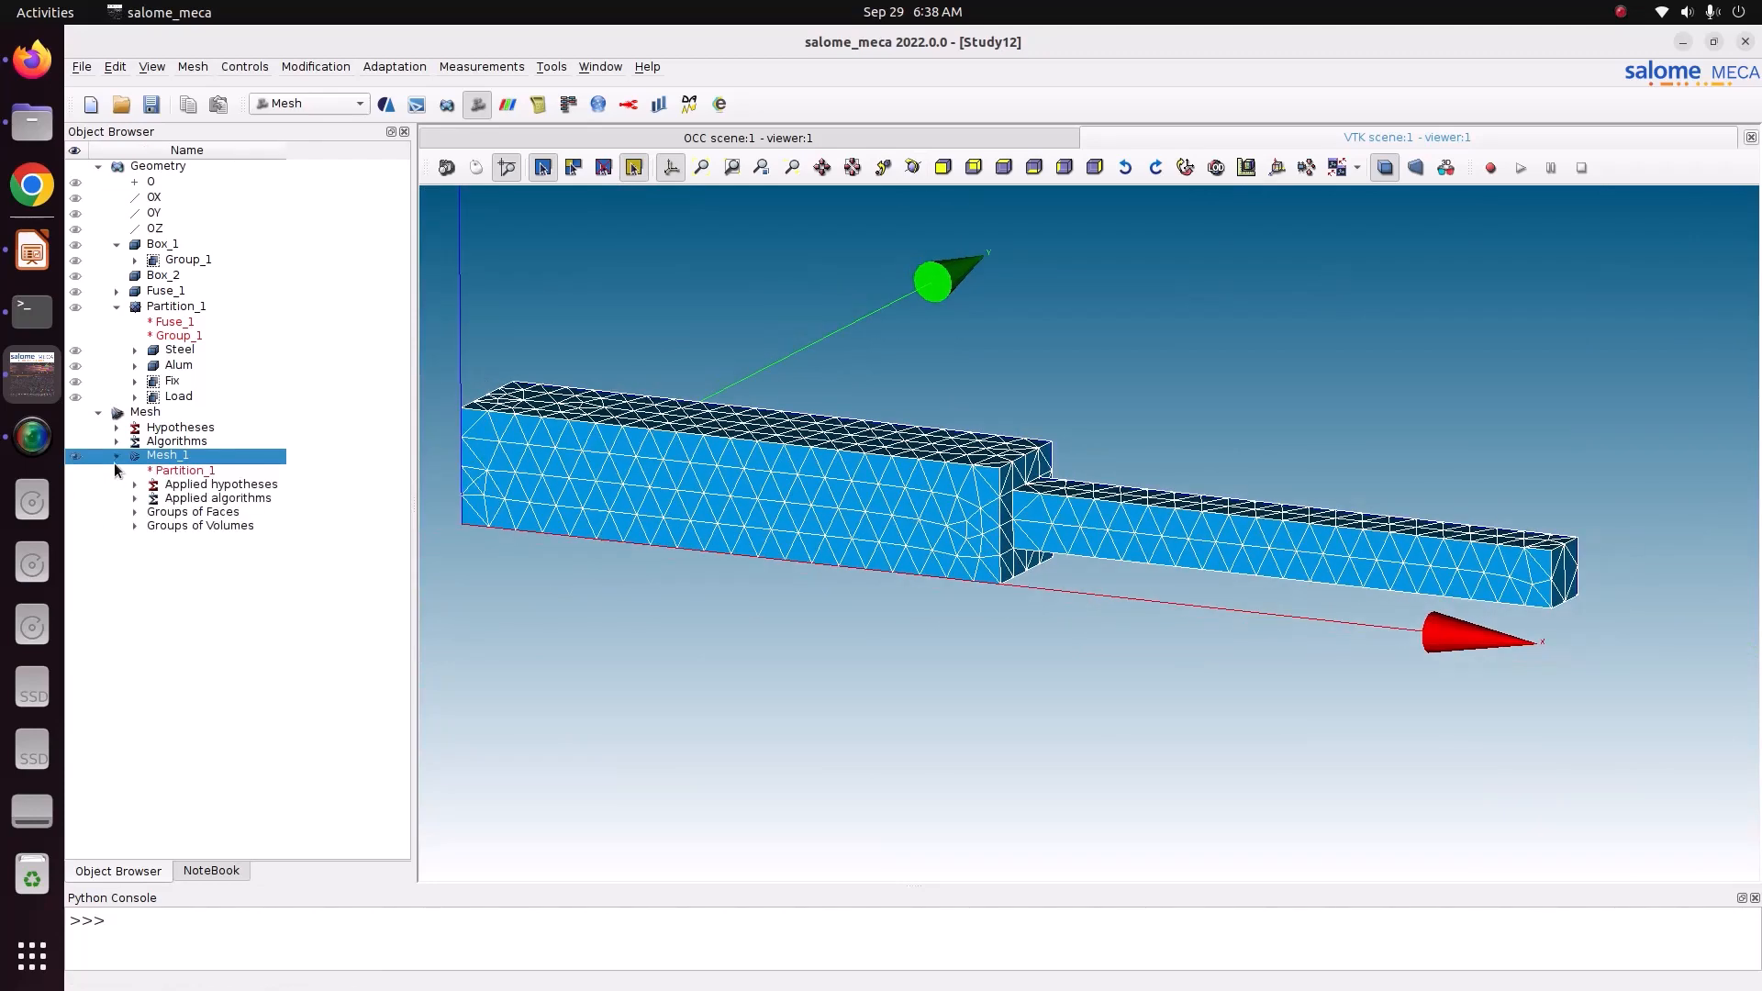
click(135, 511)
click(135, 557)
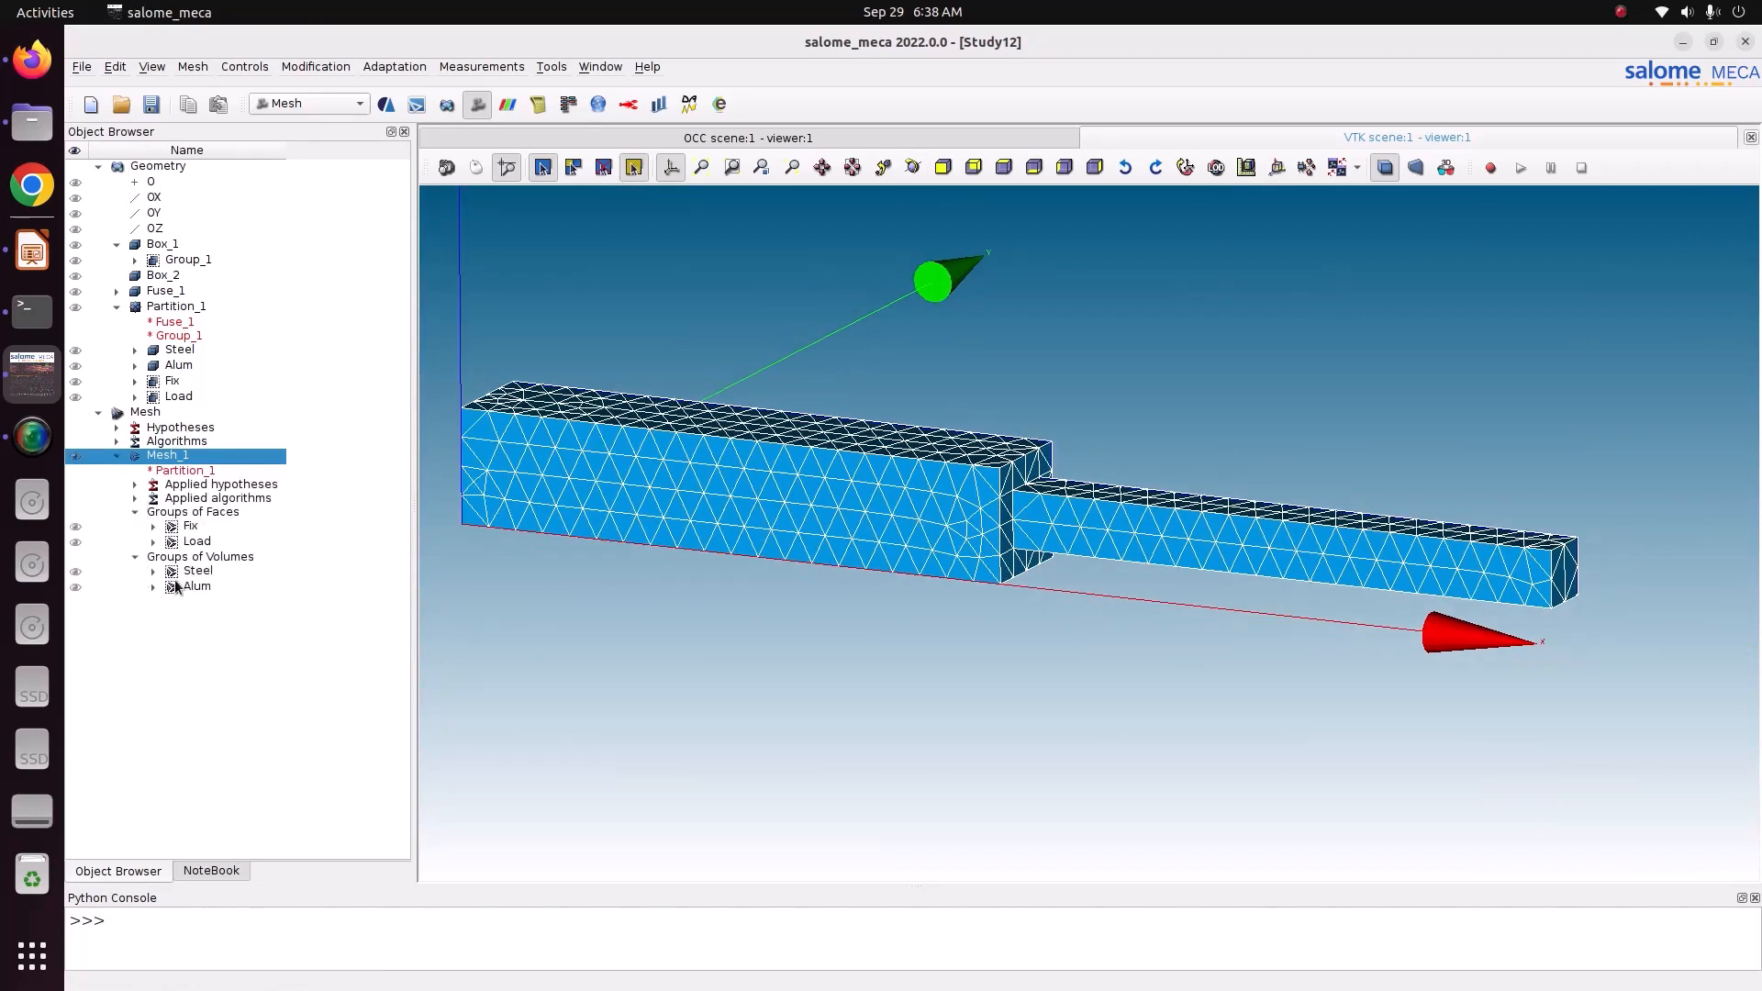
click(179, 573)
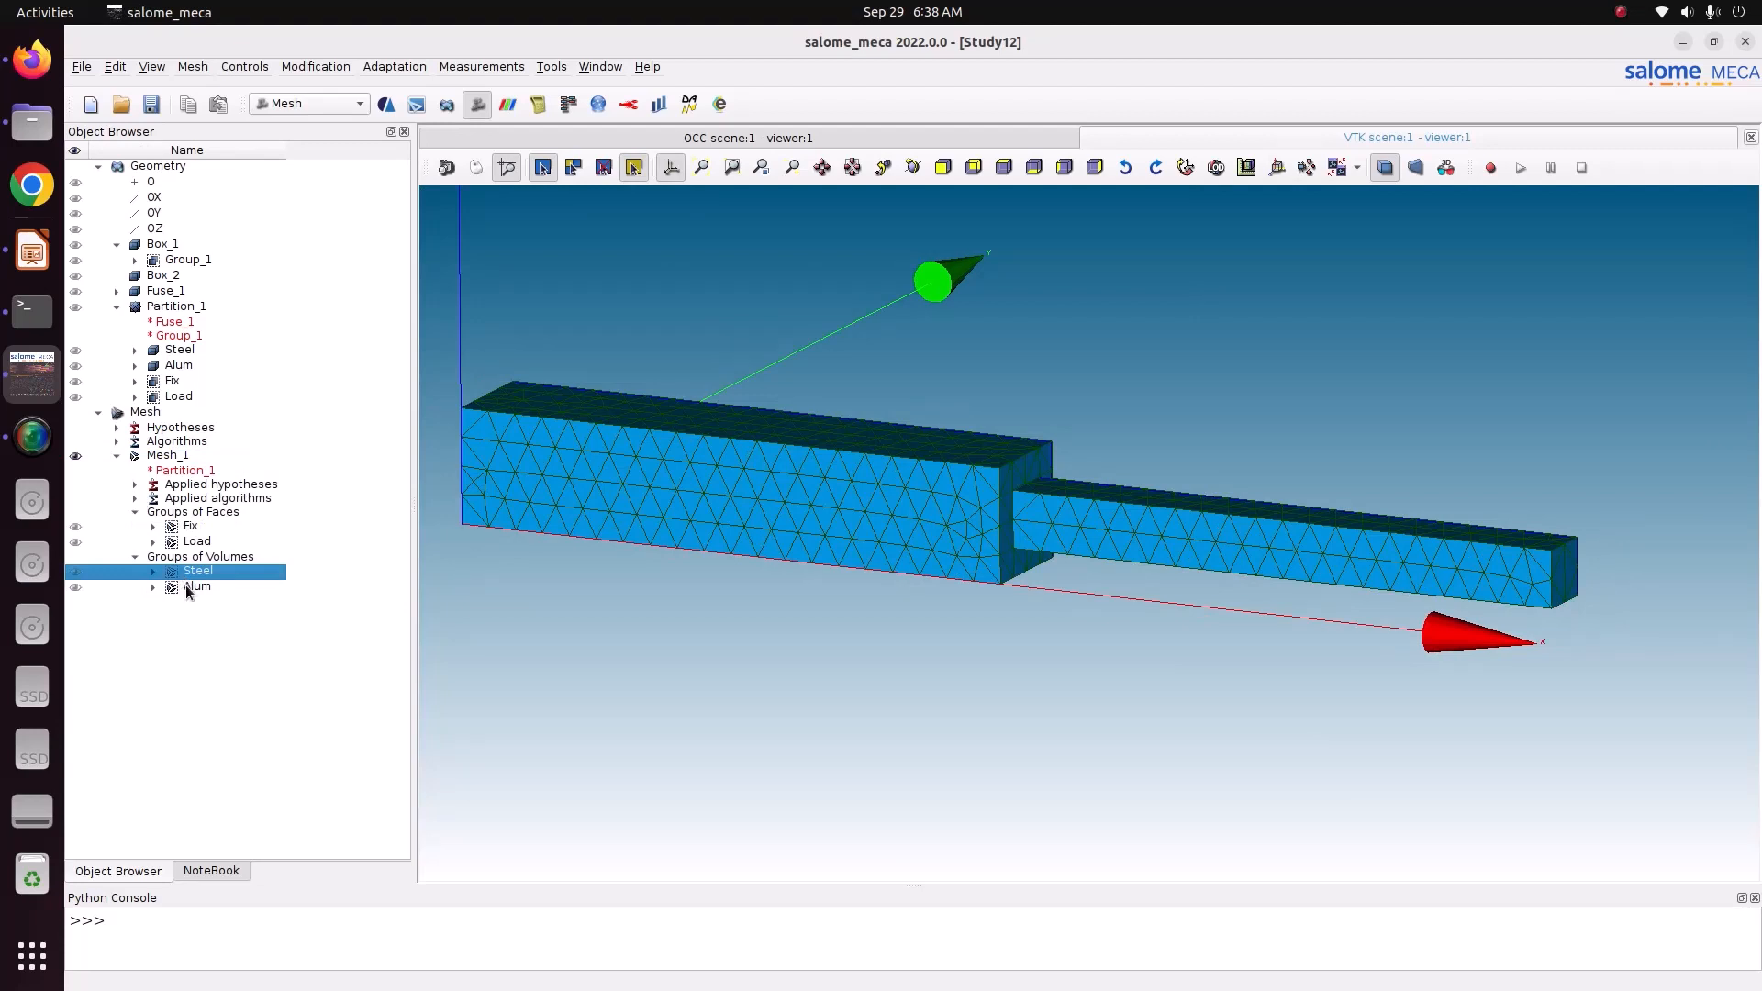
click(189, 589)
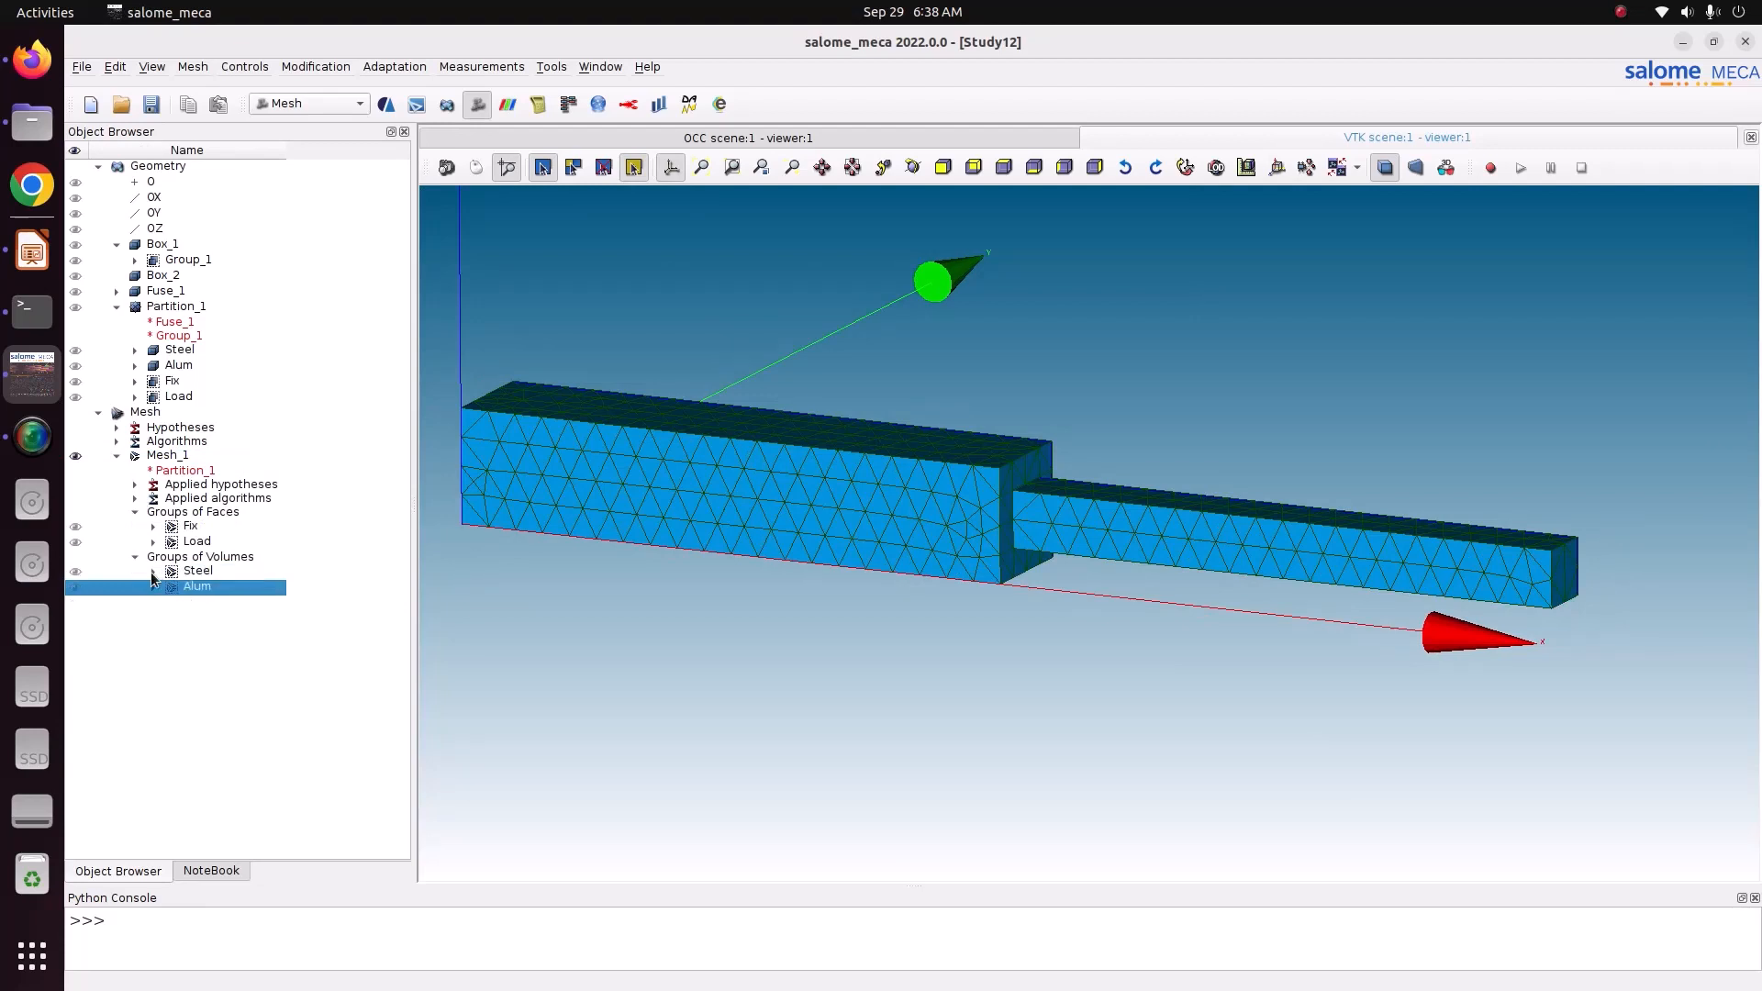
Step: Display the Fix and Load mesh face groups in turn and check their locations on the bar's end faces
click(80, 530)
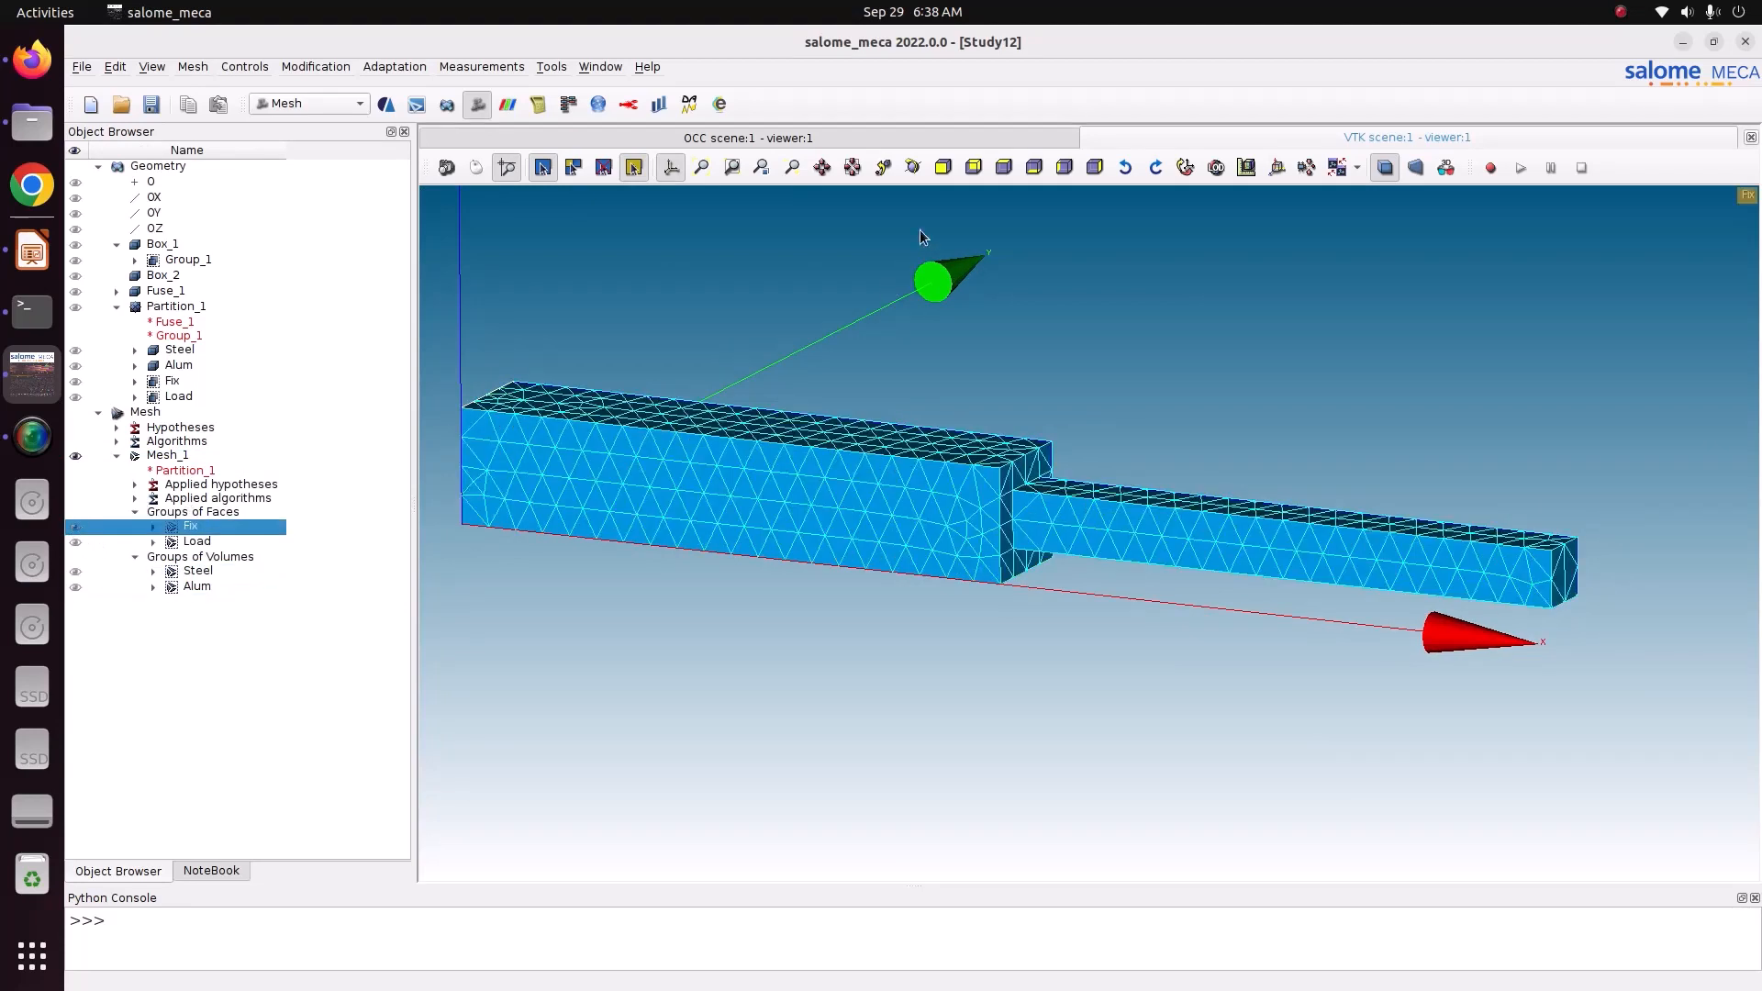
click(913, 167)
drag(1009, 339, 1147, 408)
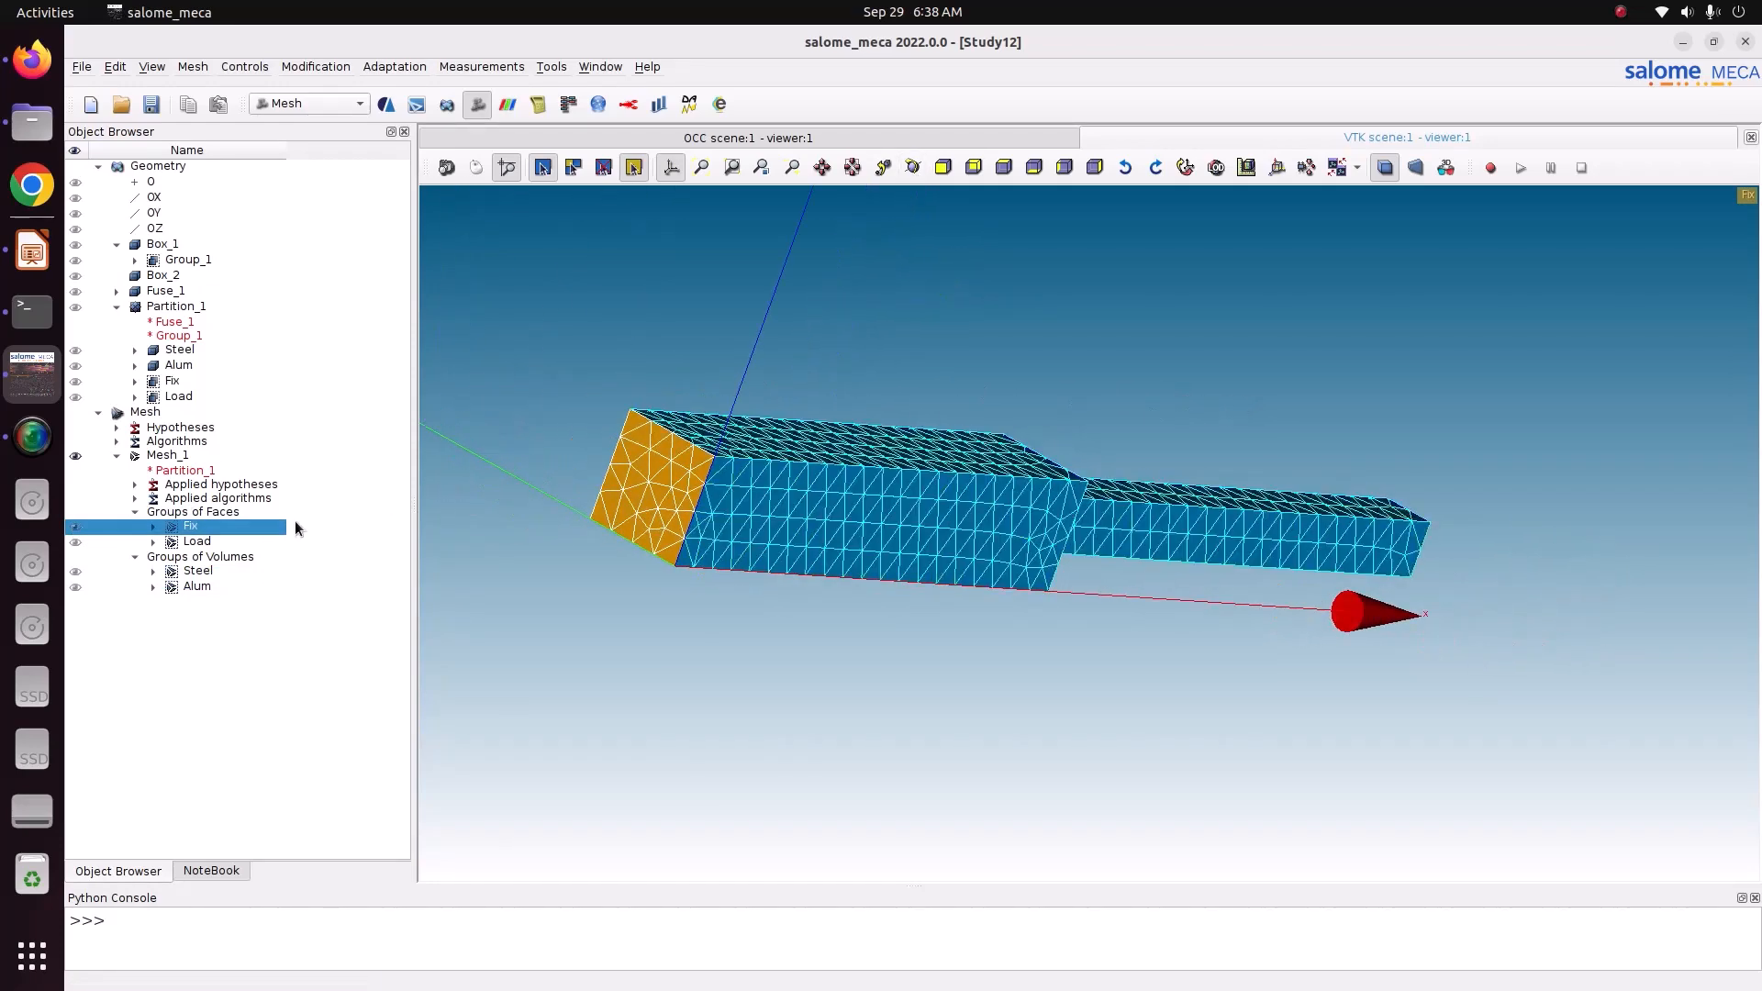
click(73, 530)
click(76, 543)
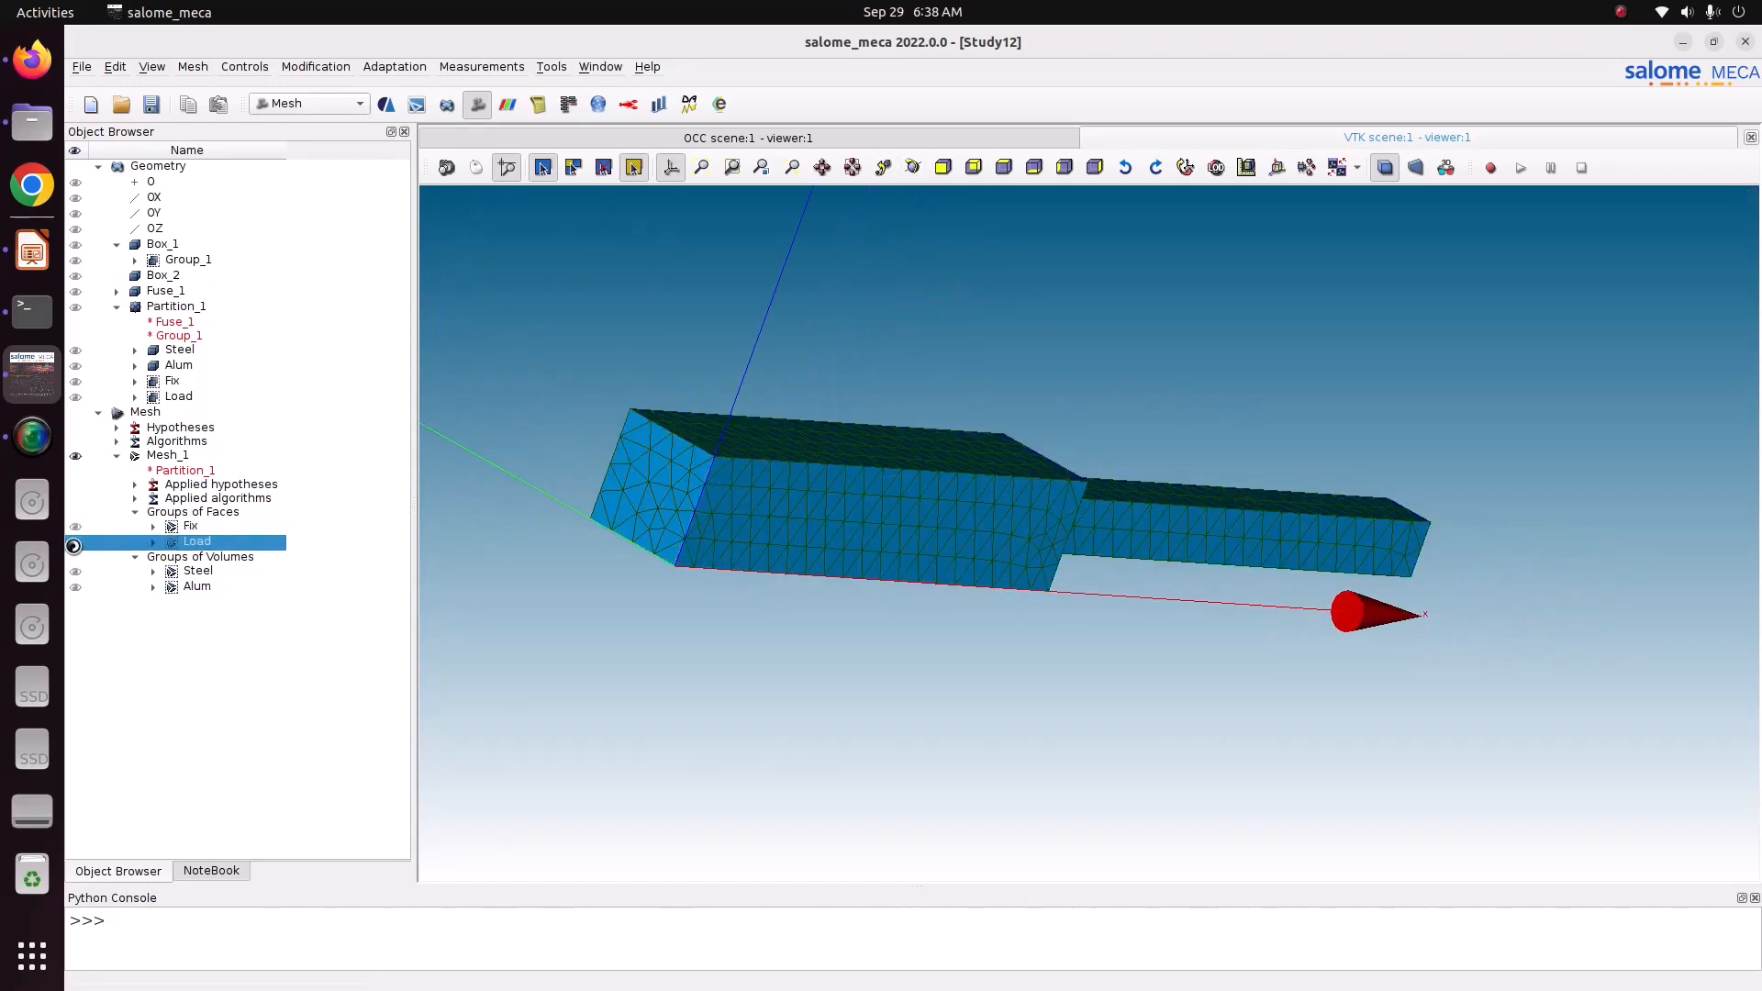
click(908, 167)
drag(1133, 382, 1134, 493)
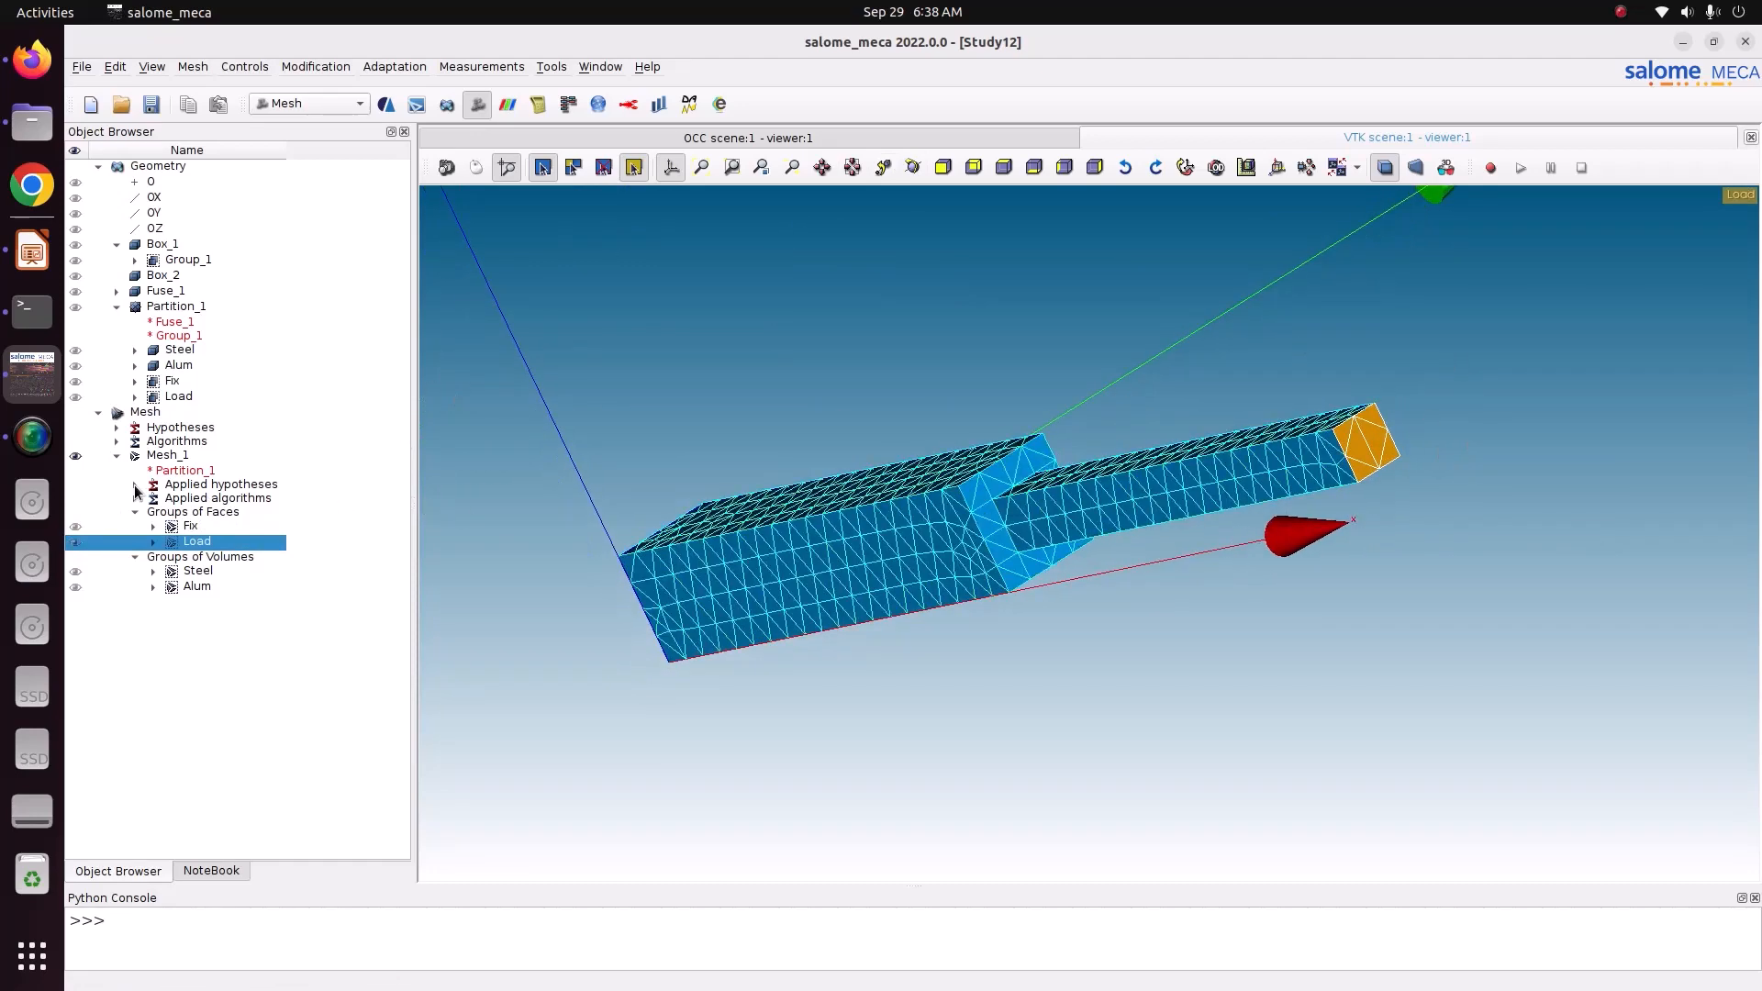
Step: Save the study and activate the AsterStudy module with the stable code_aster version
click(152, 105)
click(304, 105)
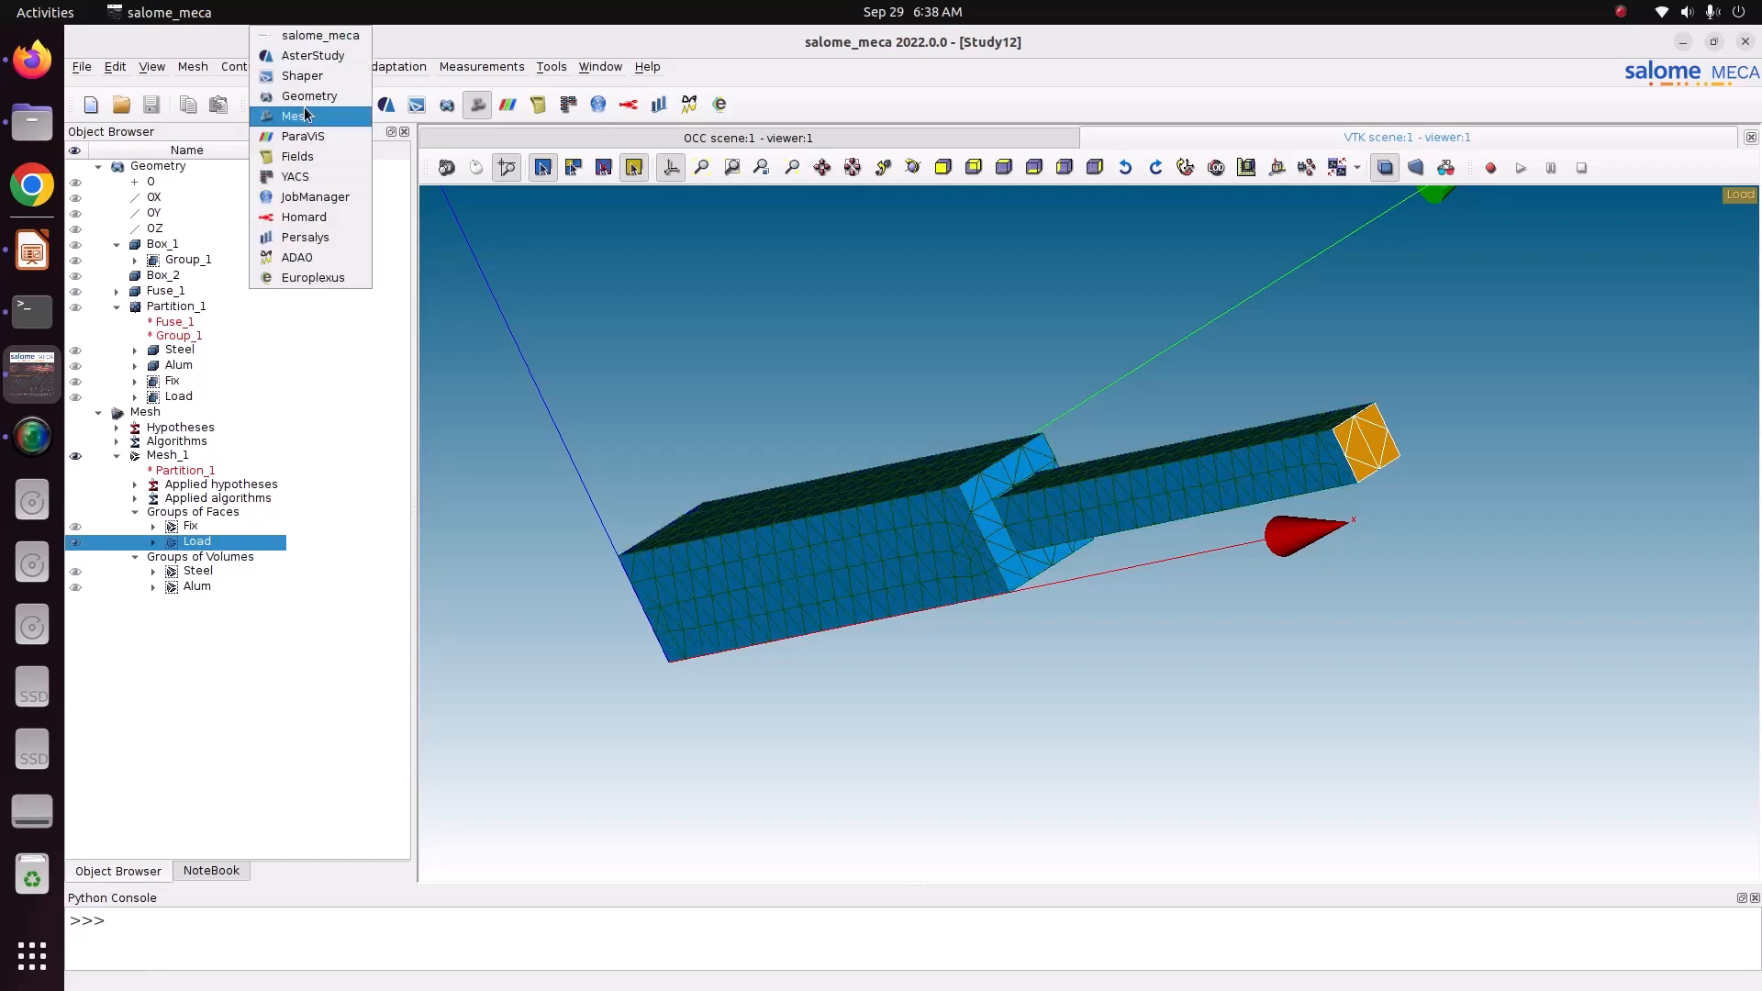
click(308, 57)
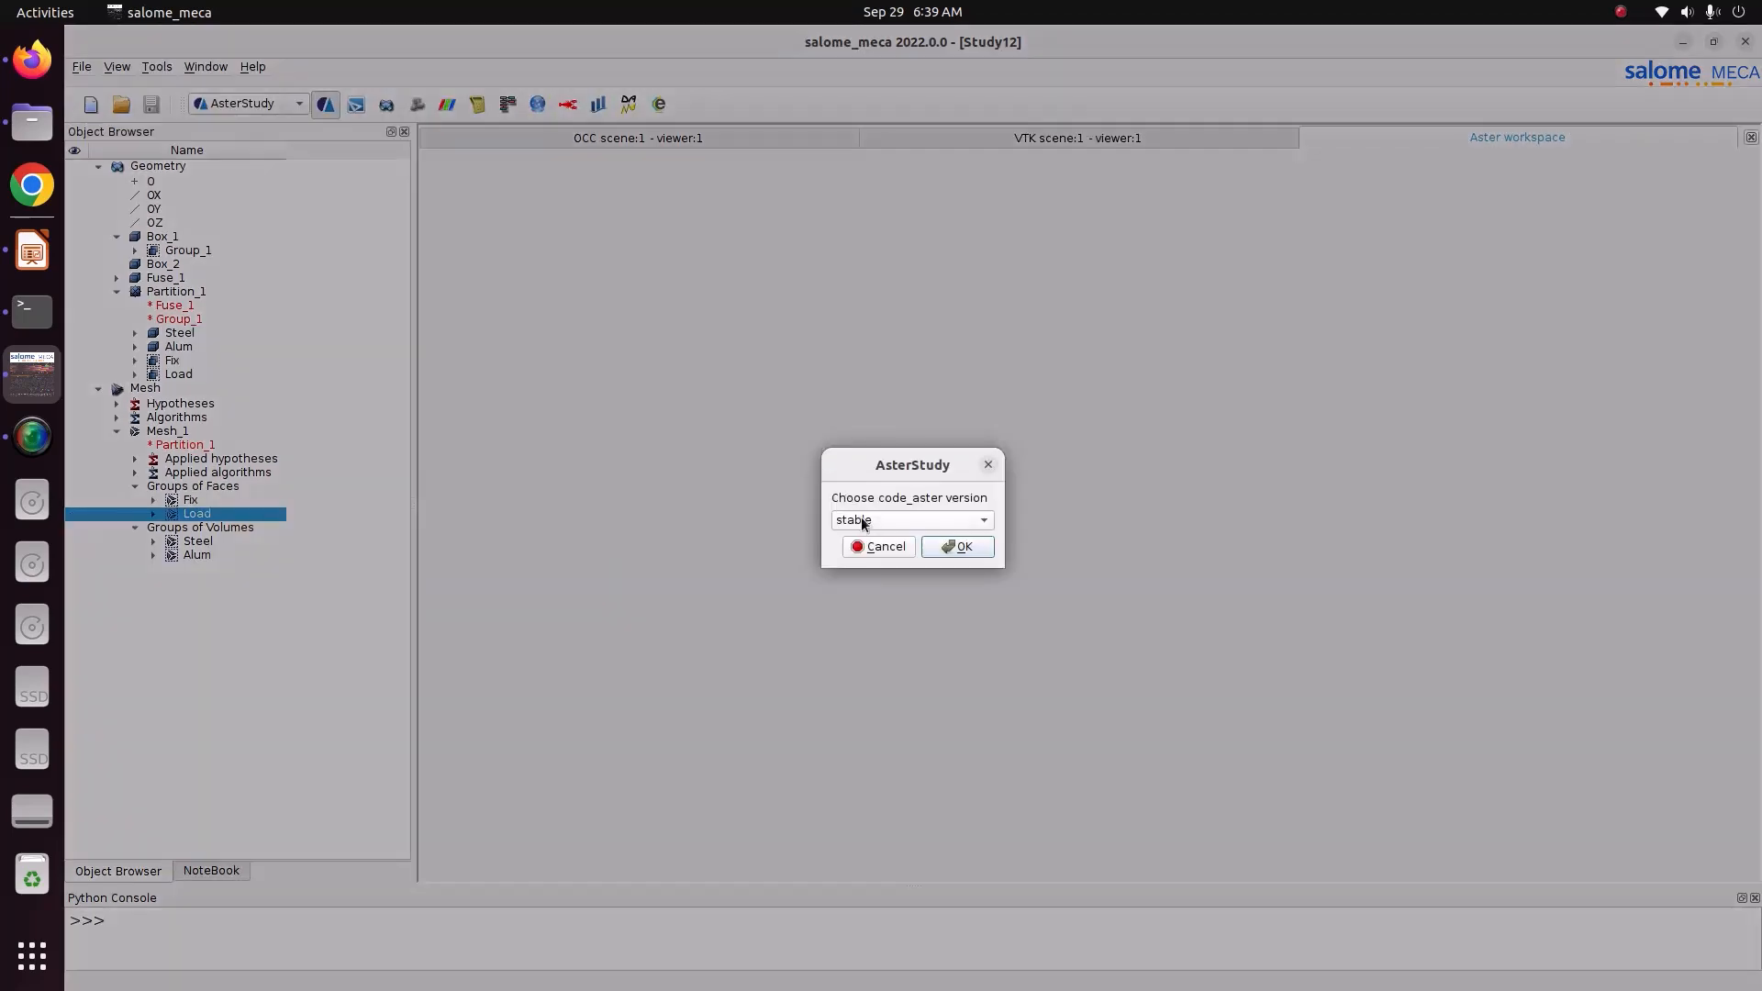
click(954, 547)
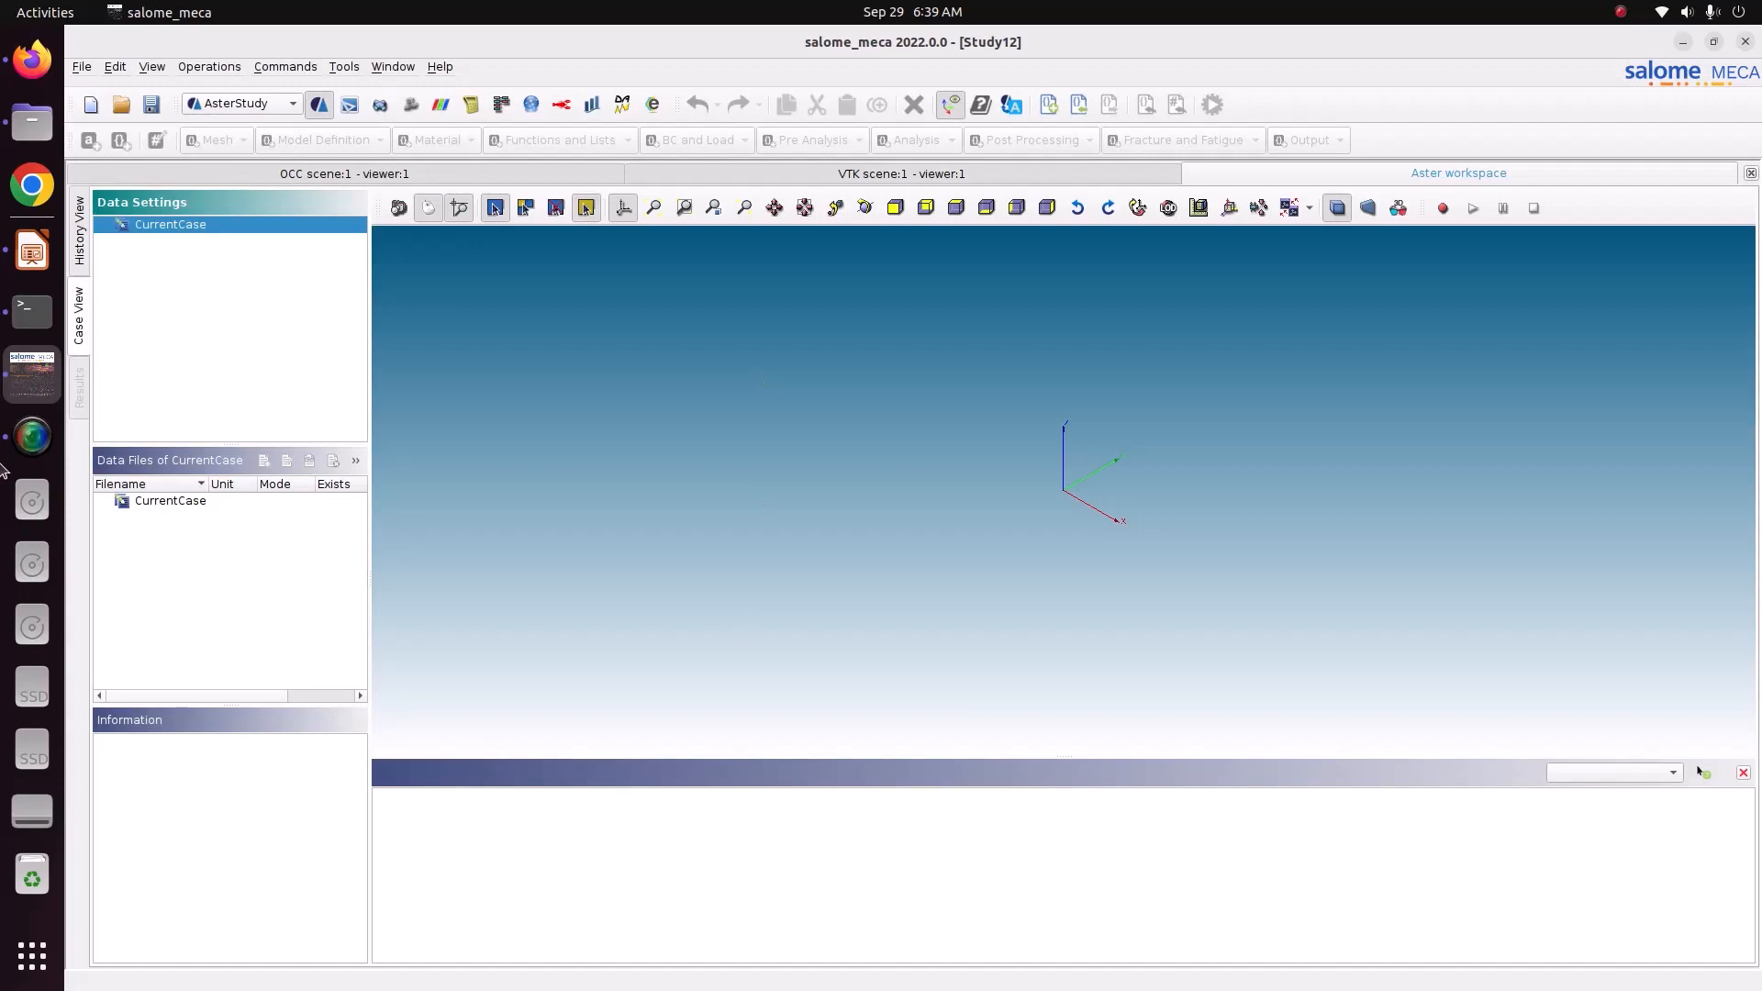
Step: Switch to the tutorial_1.pptx presentation in LibreOffice Impress, review the bar's materials, dimensions and load on slides 3 and 2, and return to salome_meca
click(32, 249)
click(152, 399)
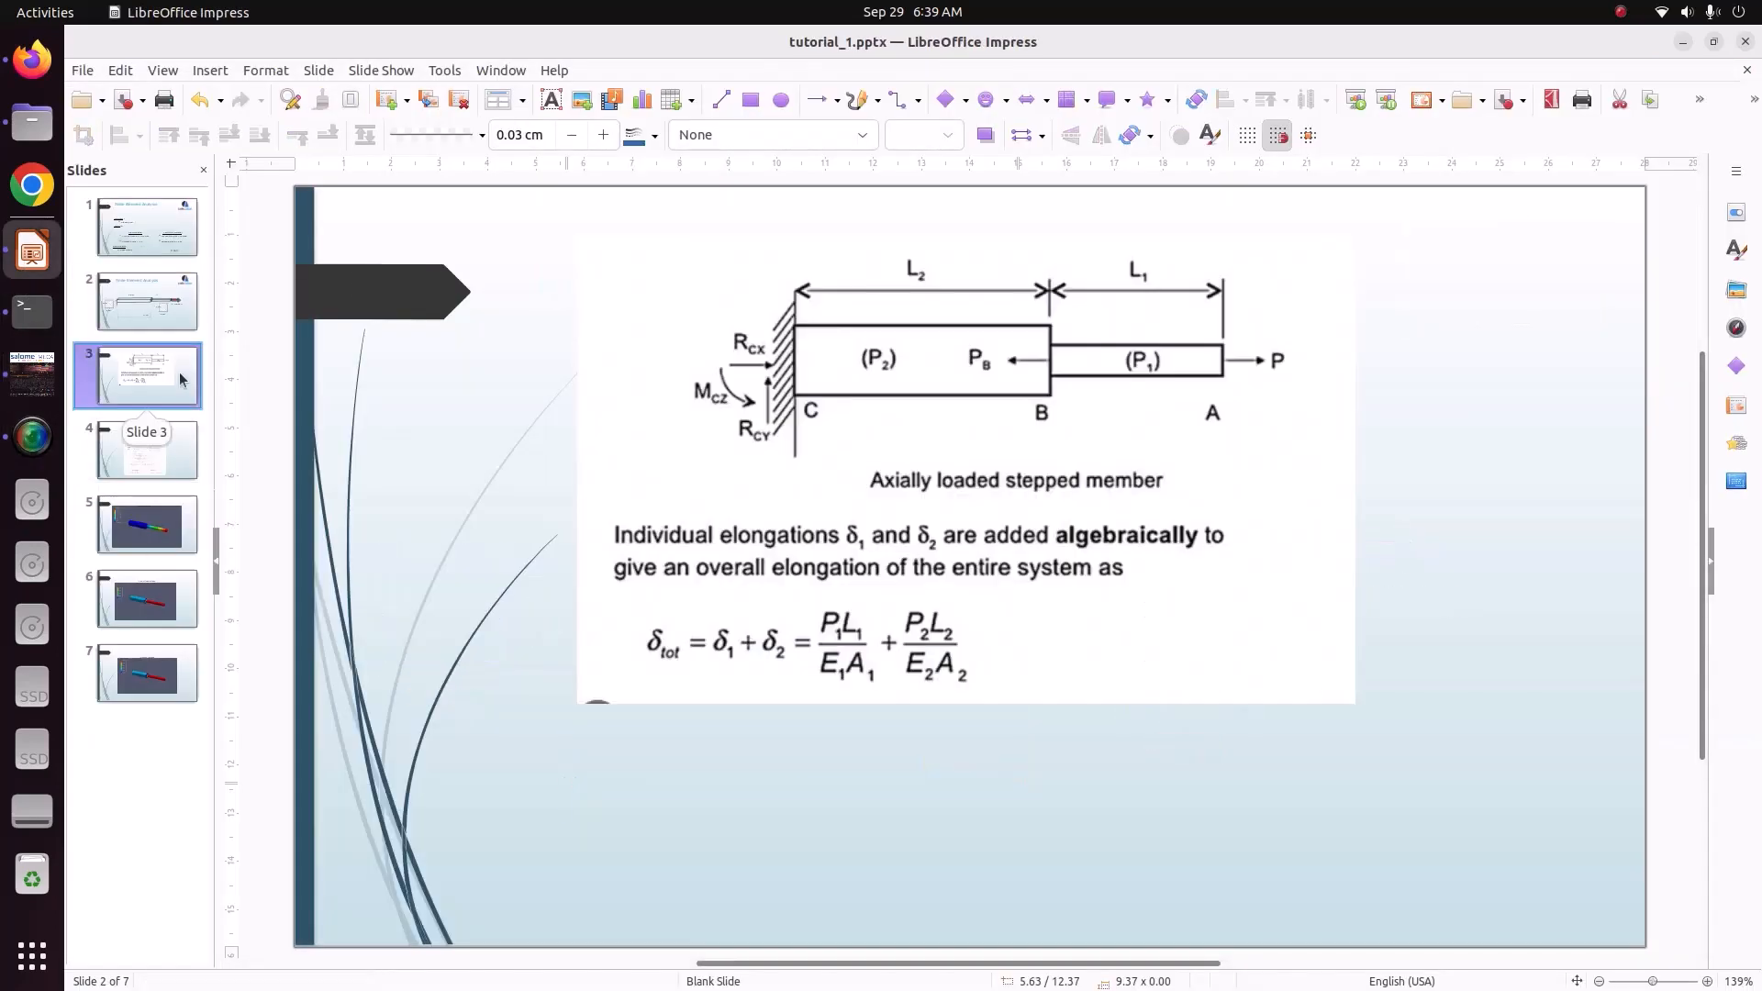
click(138, 316)
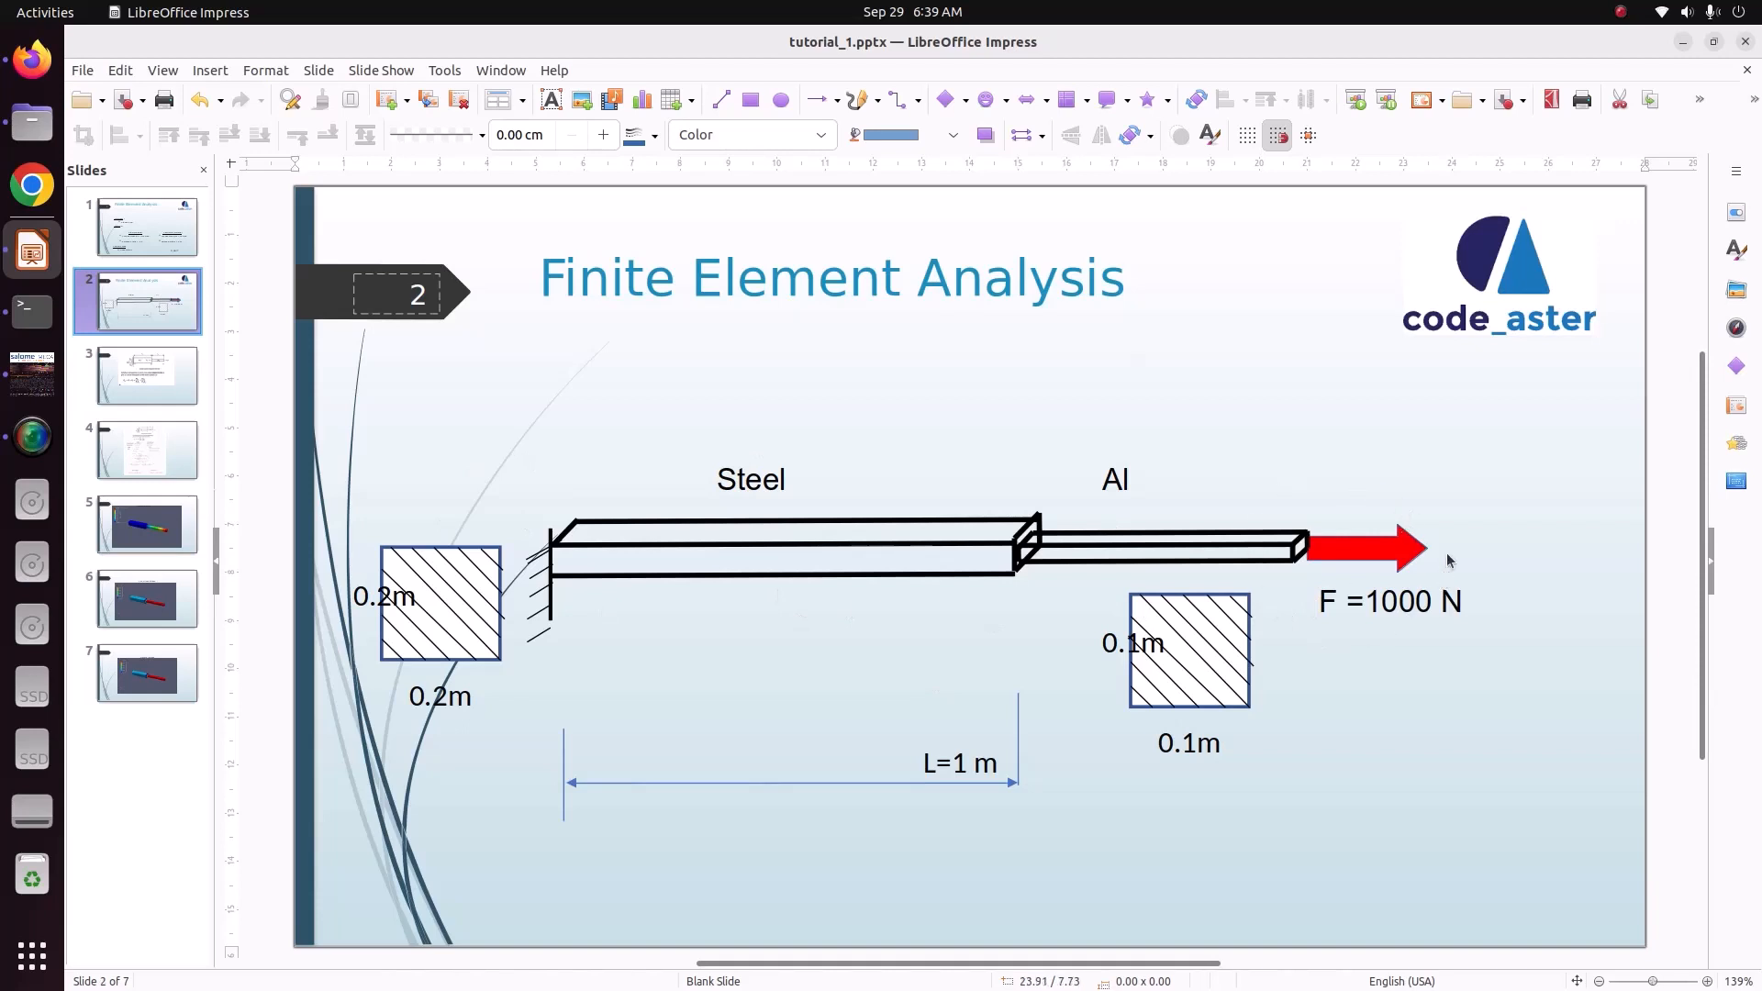
click(32, 373)
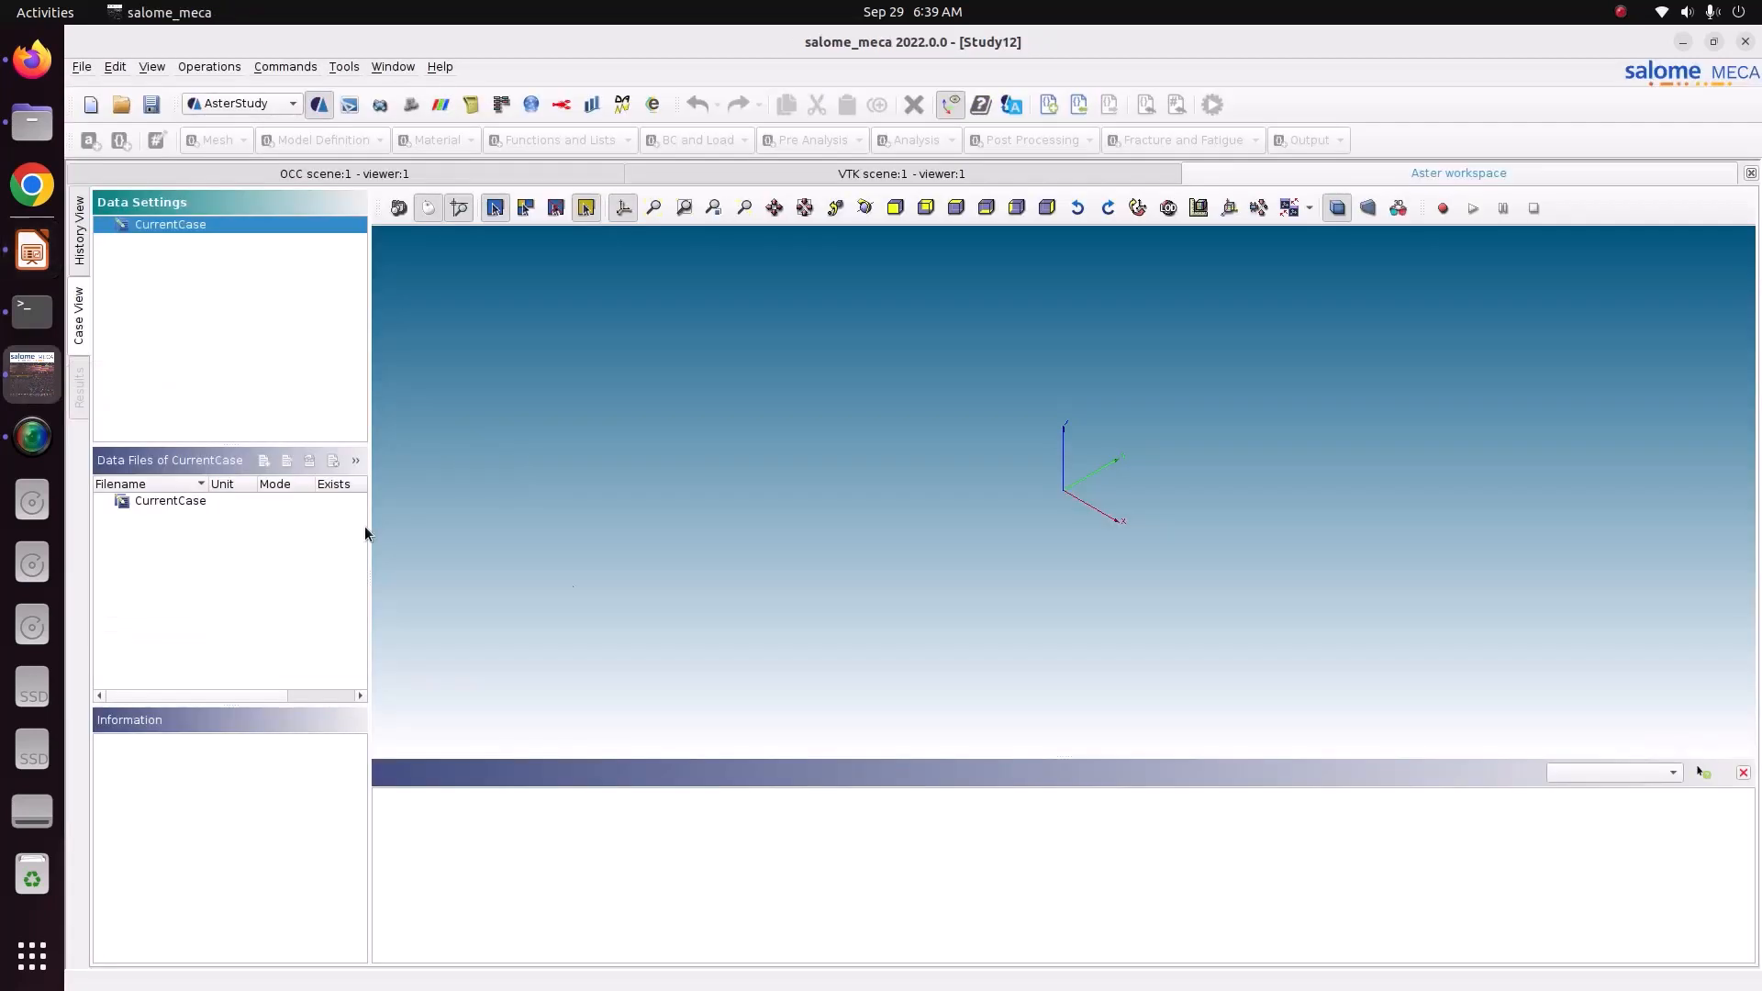
Step: Add a stage to CurrentCase and store a Read a mesh command that loads Mesh_1 in Med format
right_click(180, 229)
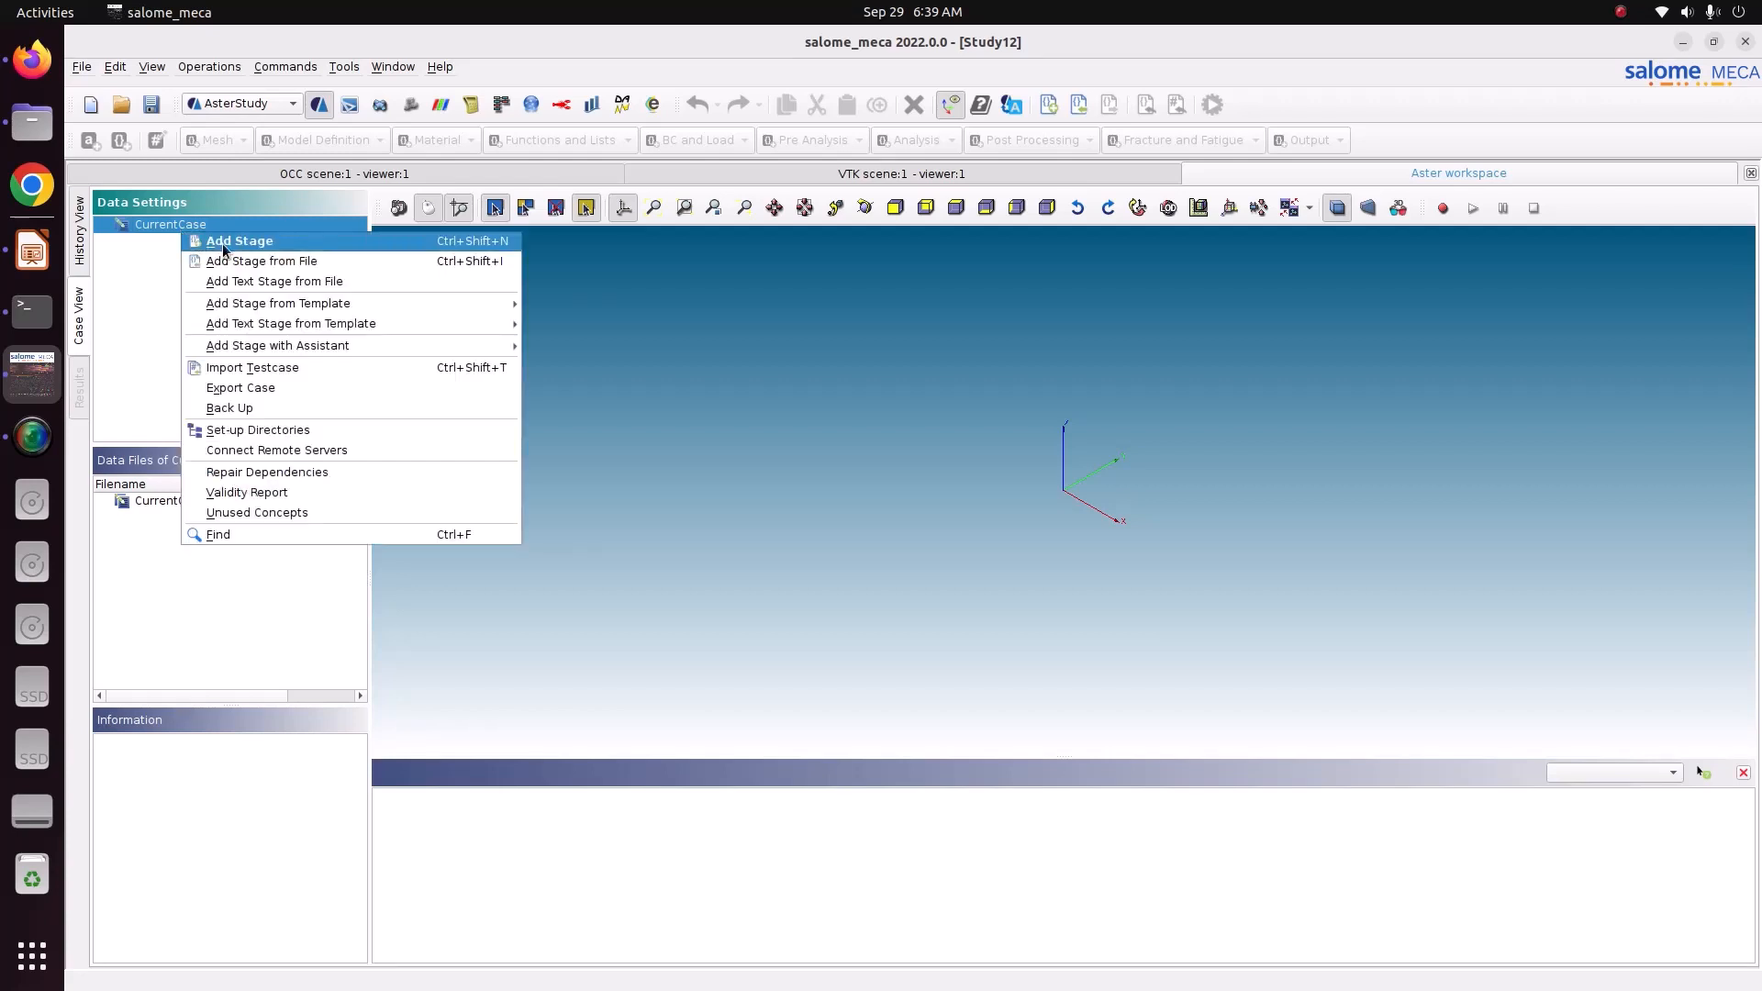
click(223, 242)
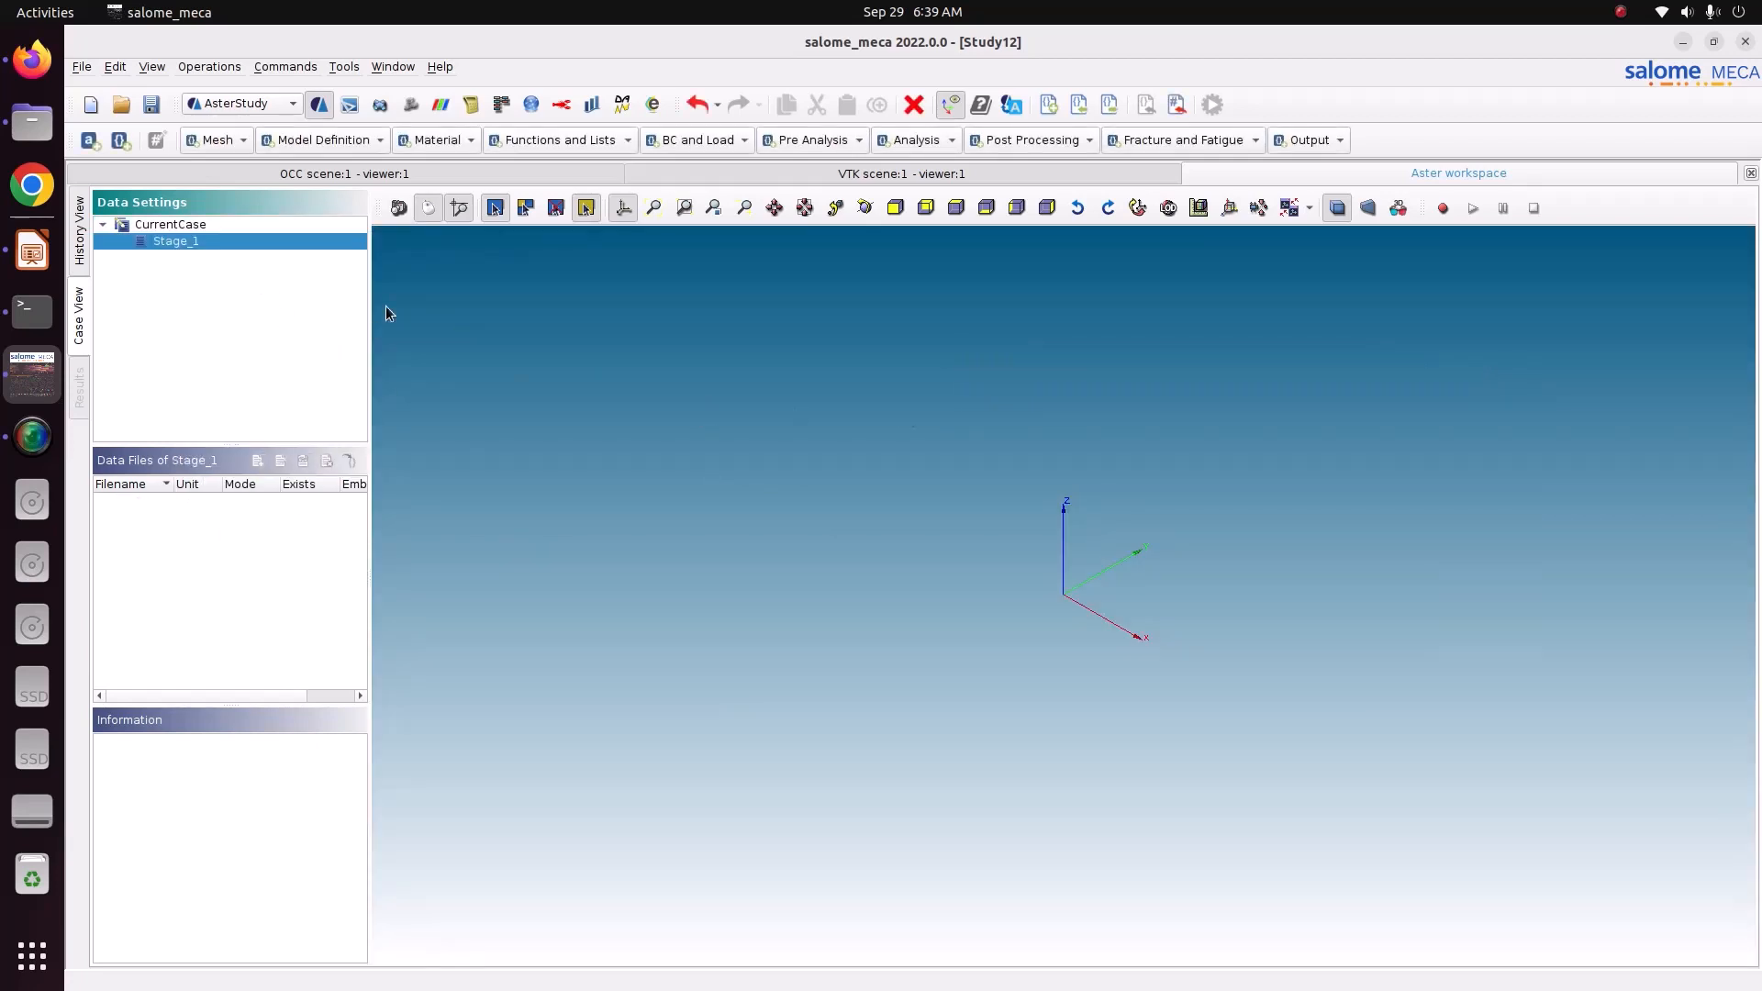
click(241, 139)
click(244, 238)
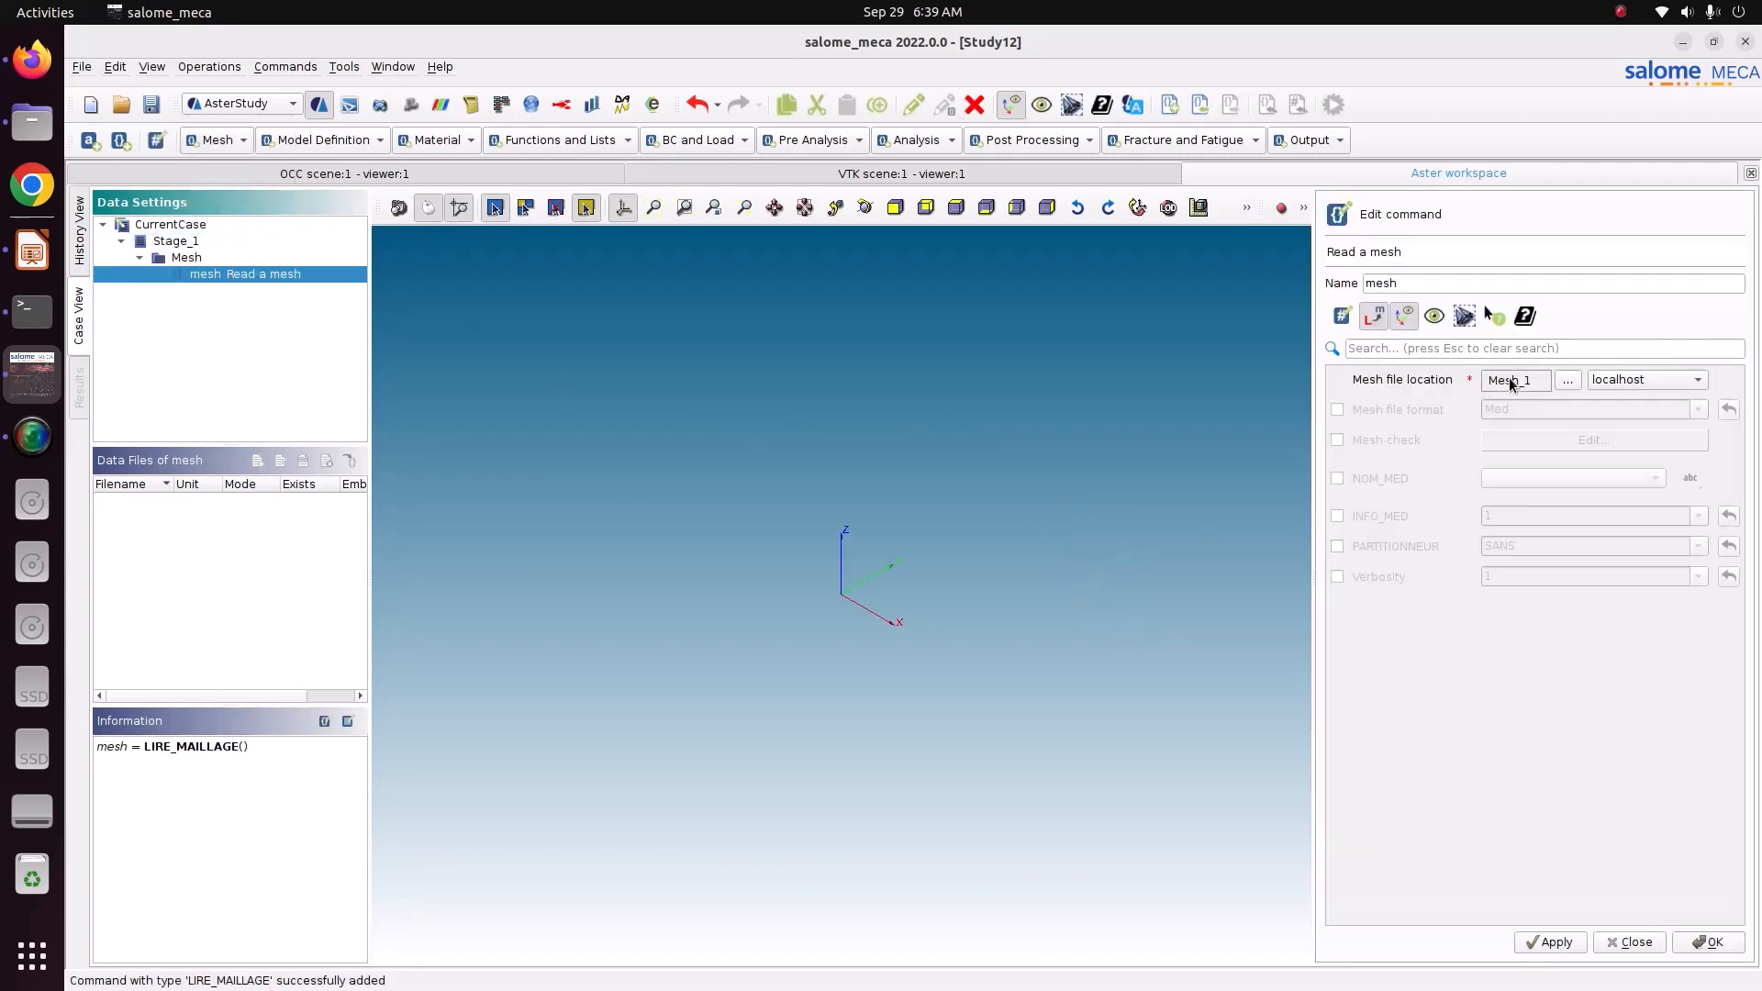
click(1511, 384)
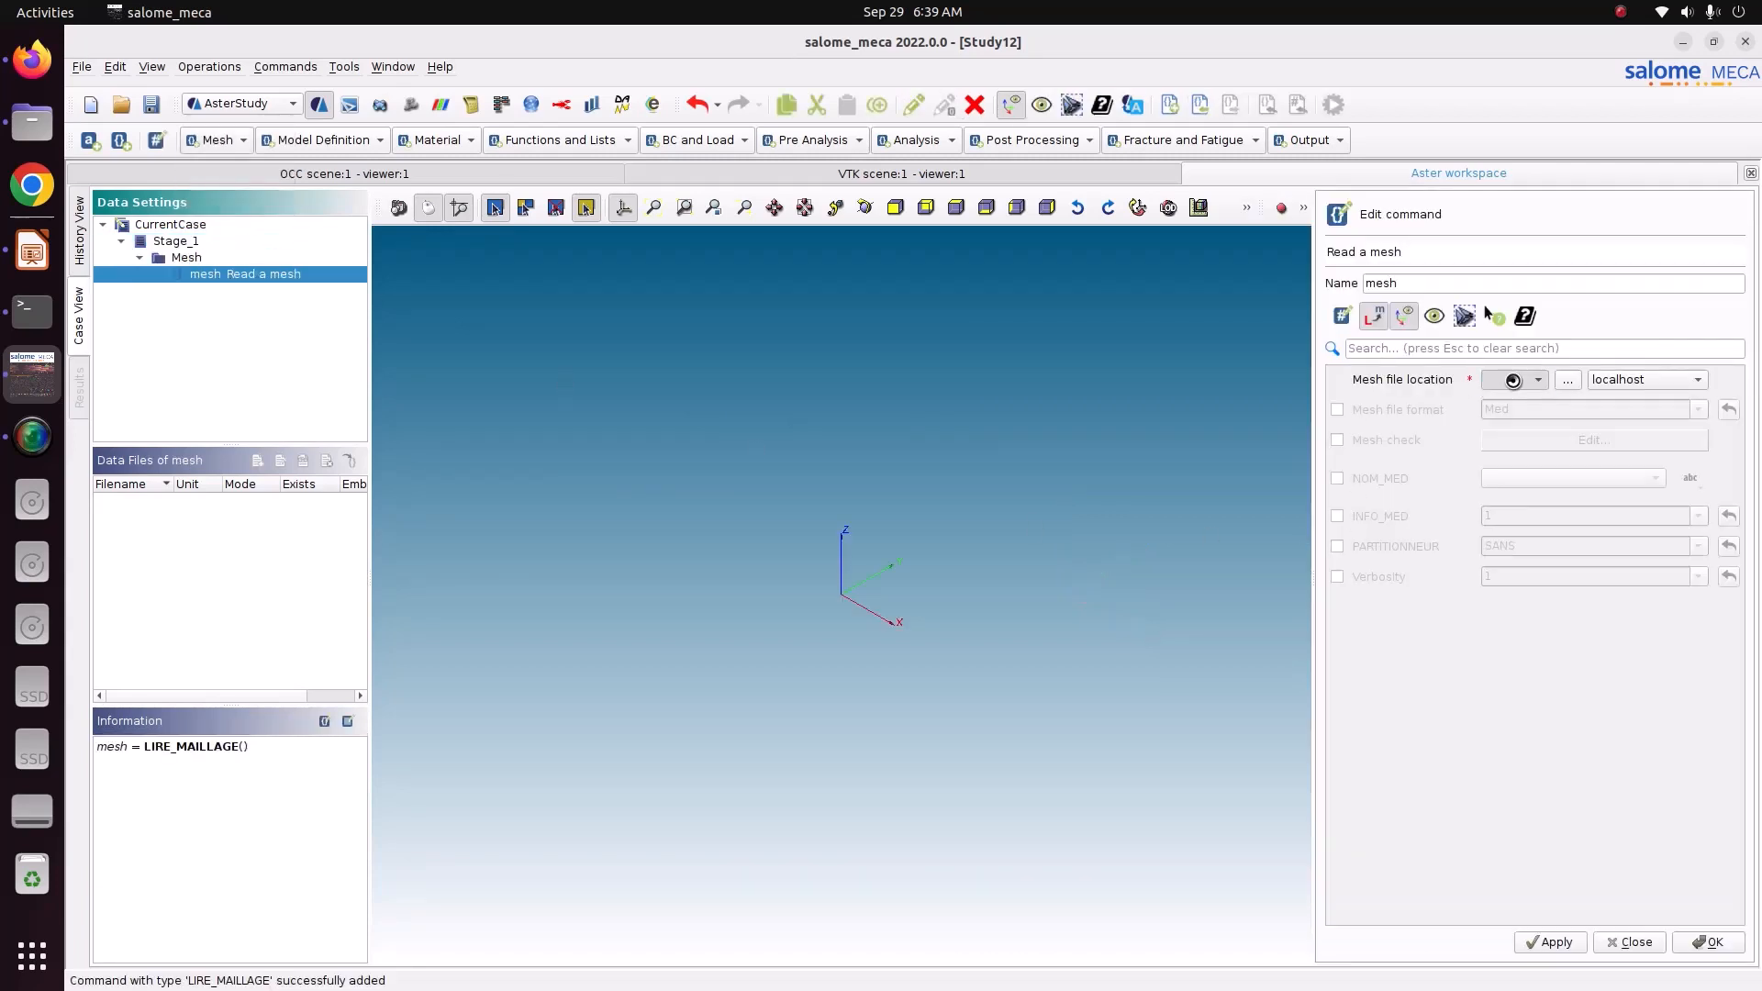
click(1386, 412)
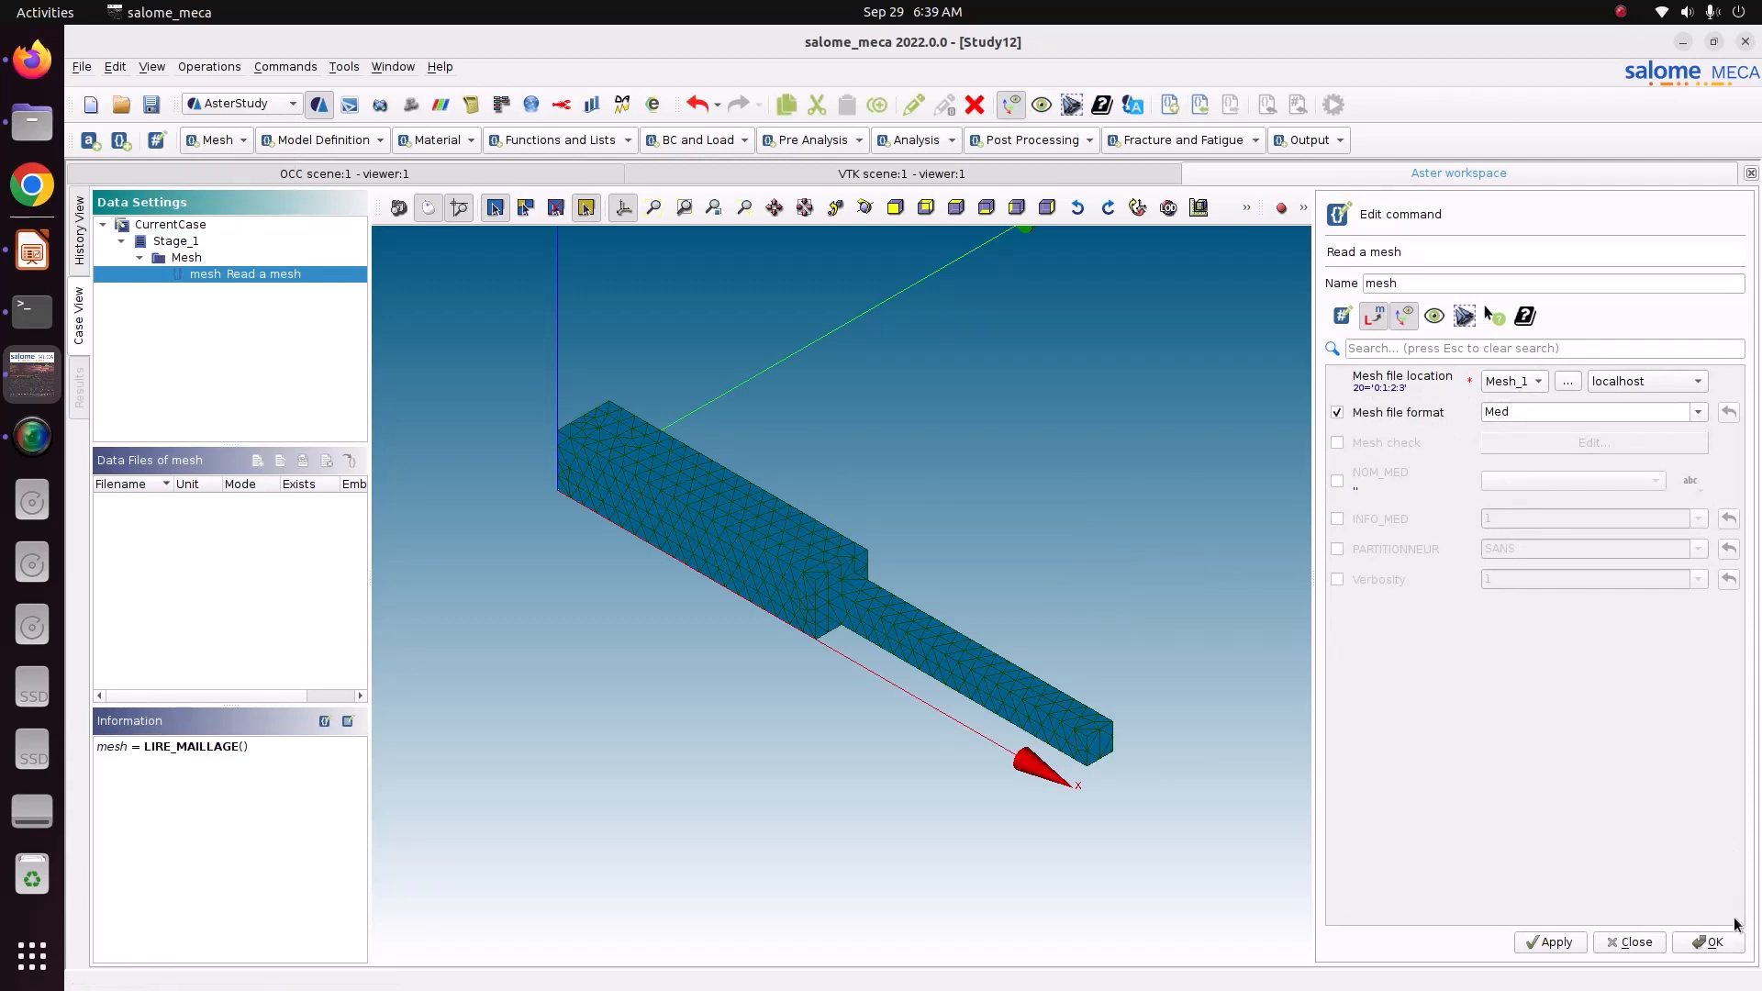
click(1565, 945)
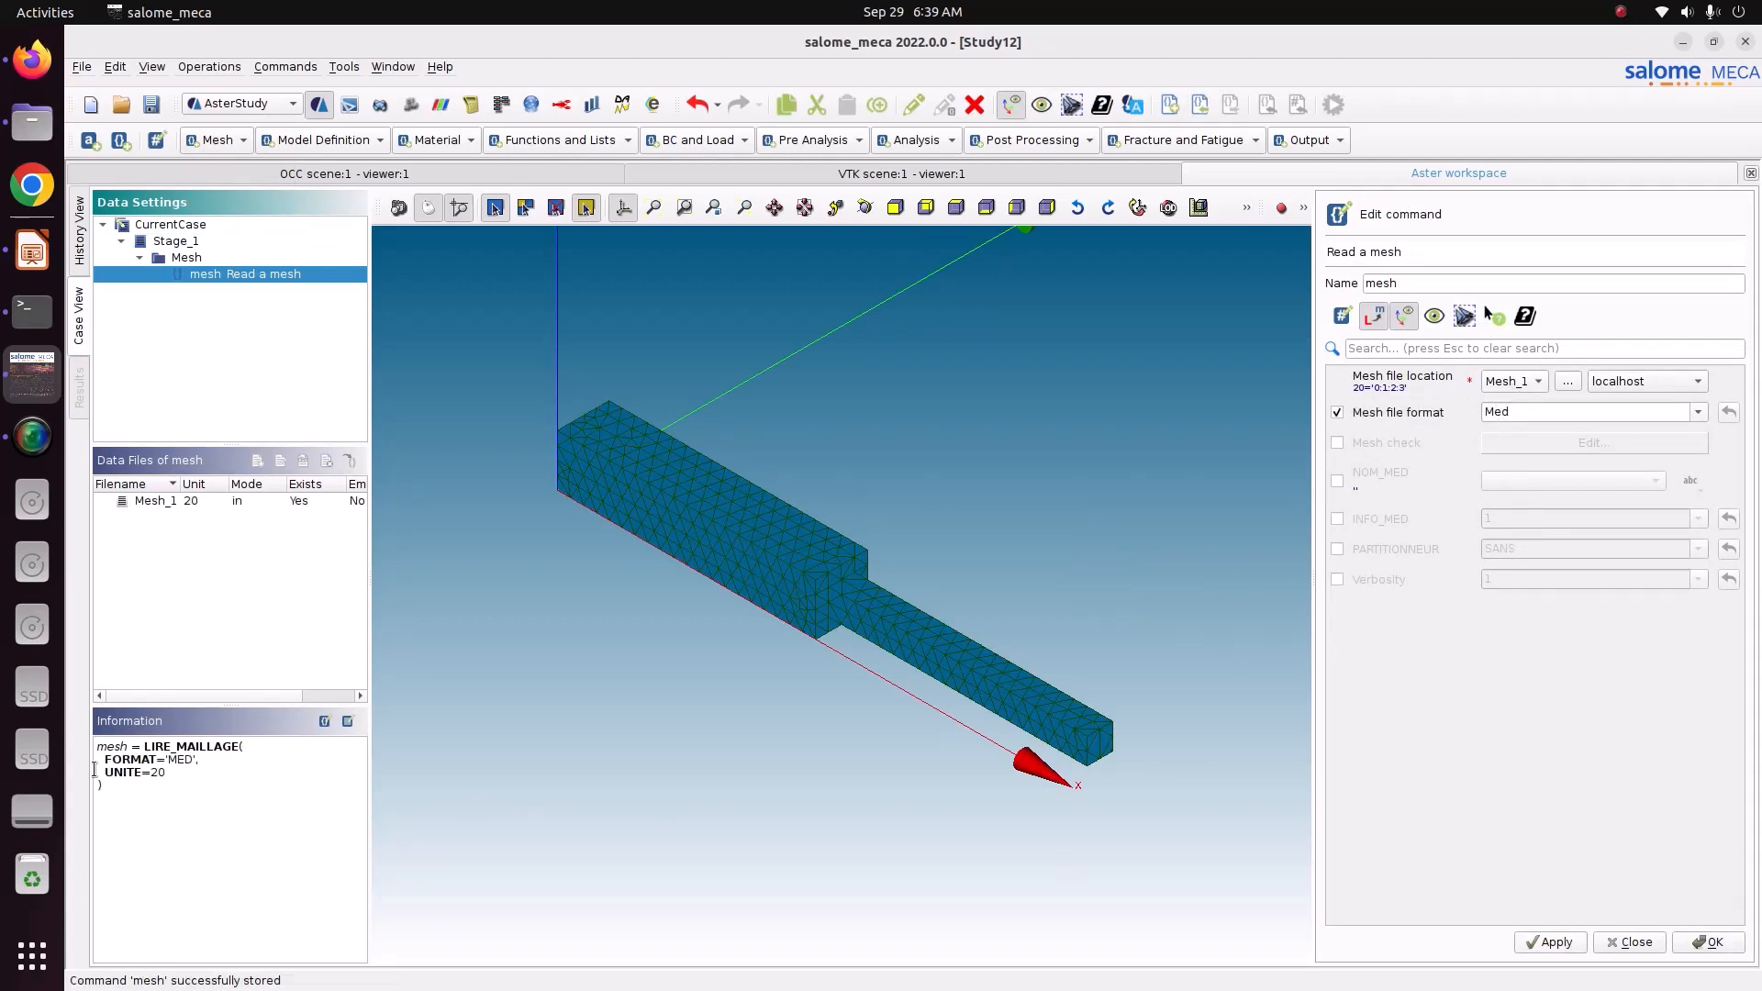
click(1688, 938)
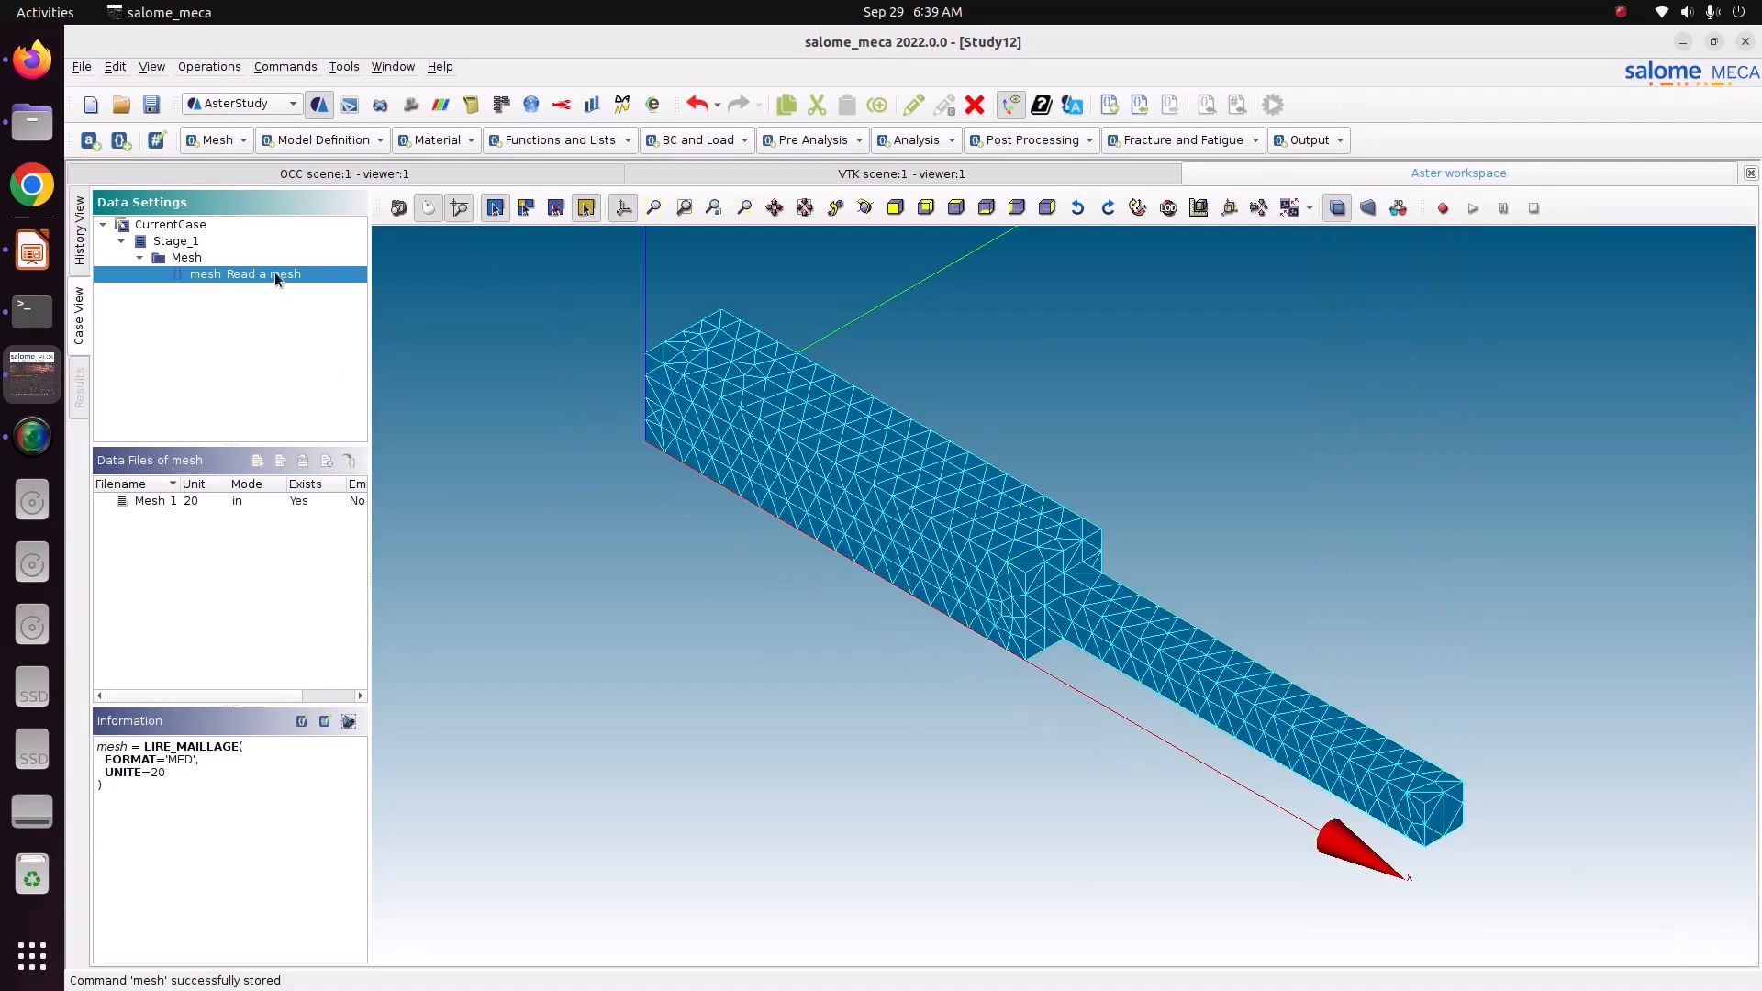
Step: Add an Assign finite element command with one finite element assignment applied everywhere on the mesh
click(304, 139)
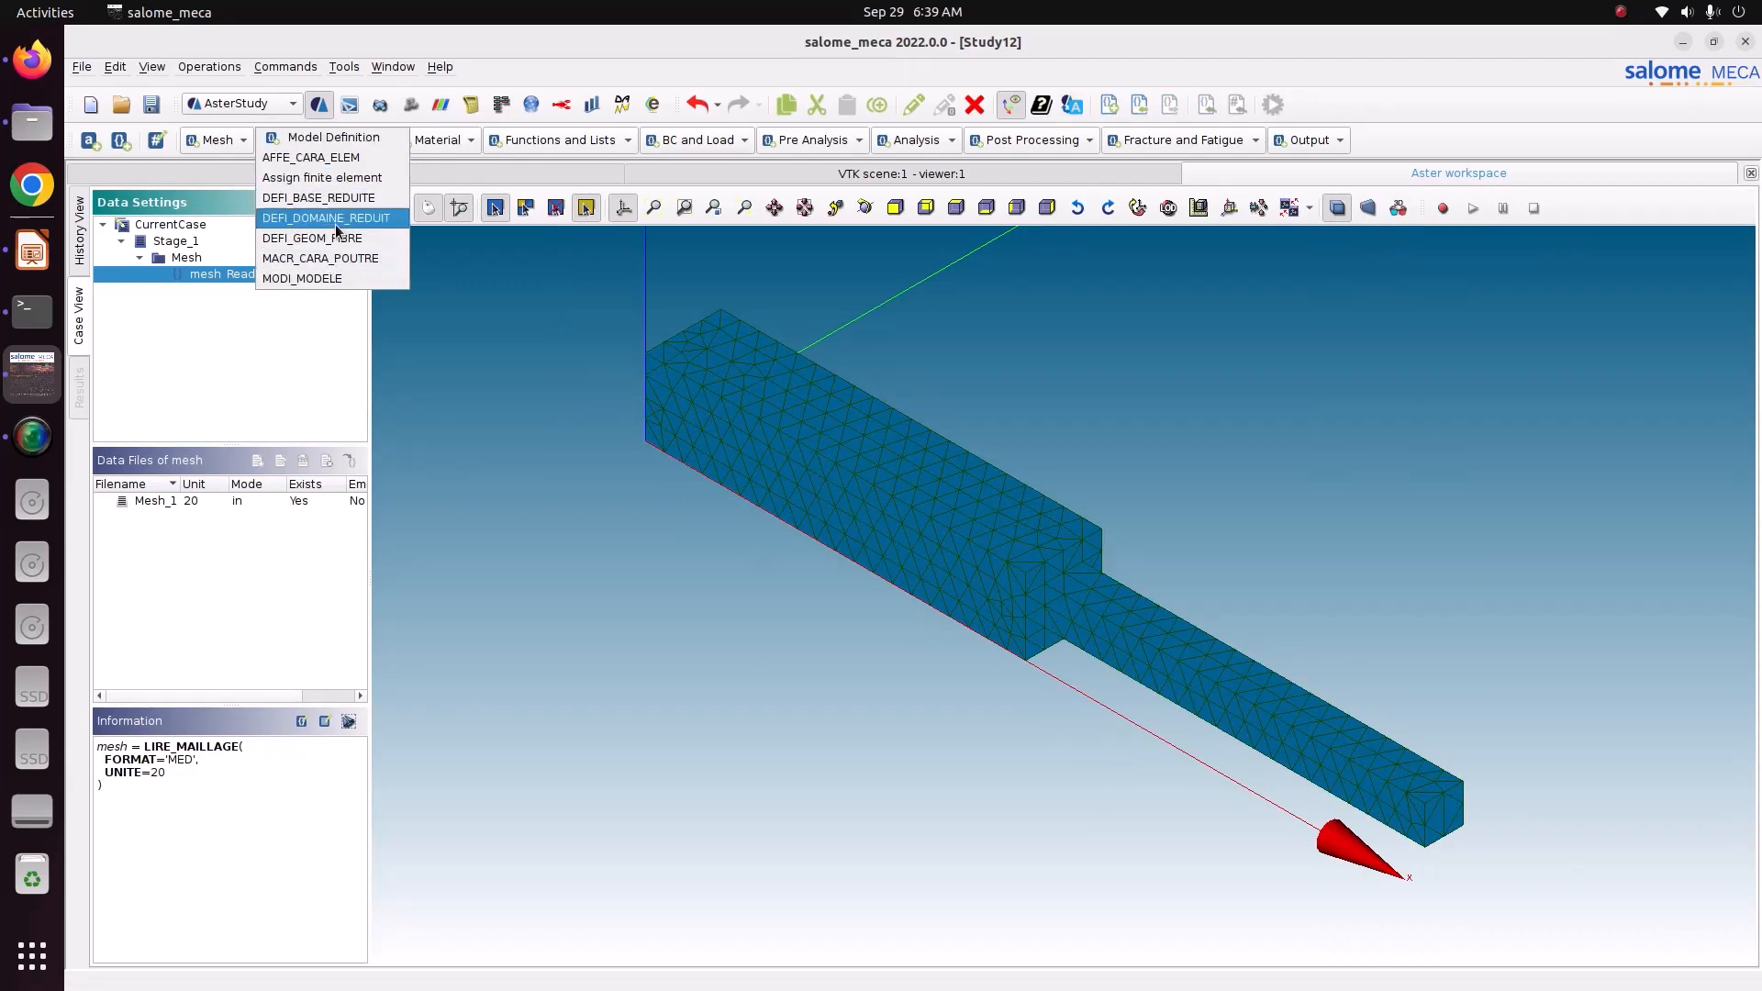
click(343, 178)
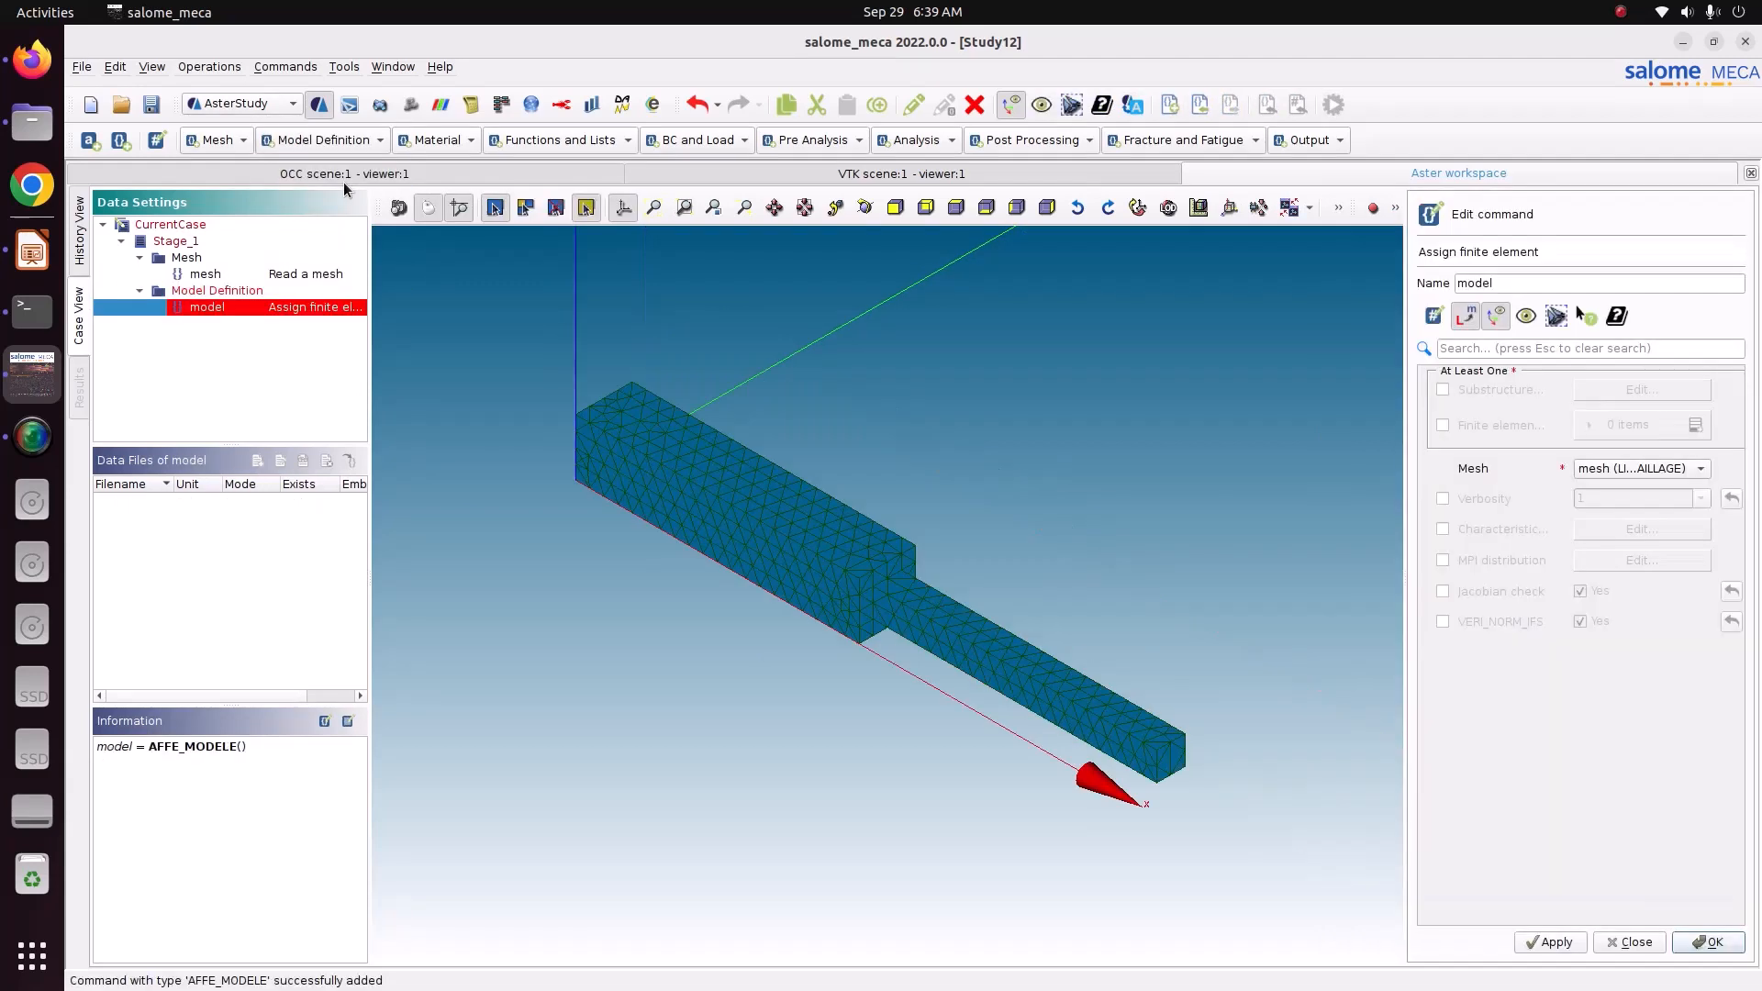
click(1443, 425)
click(1695, 426)
click(1615, 470)
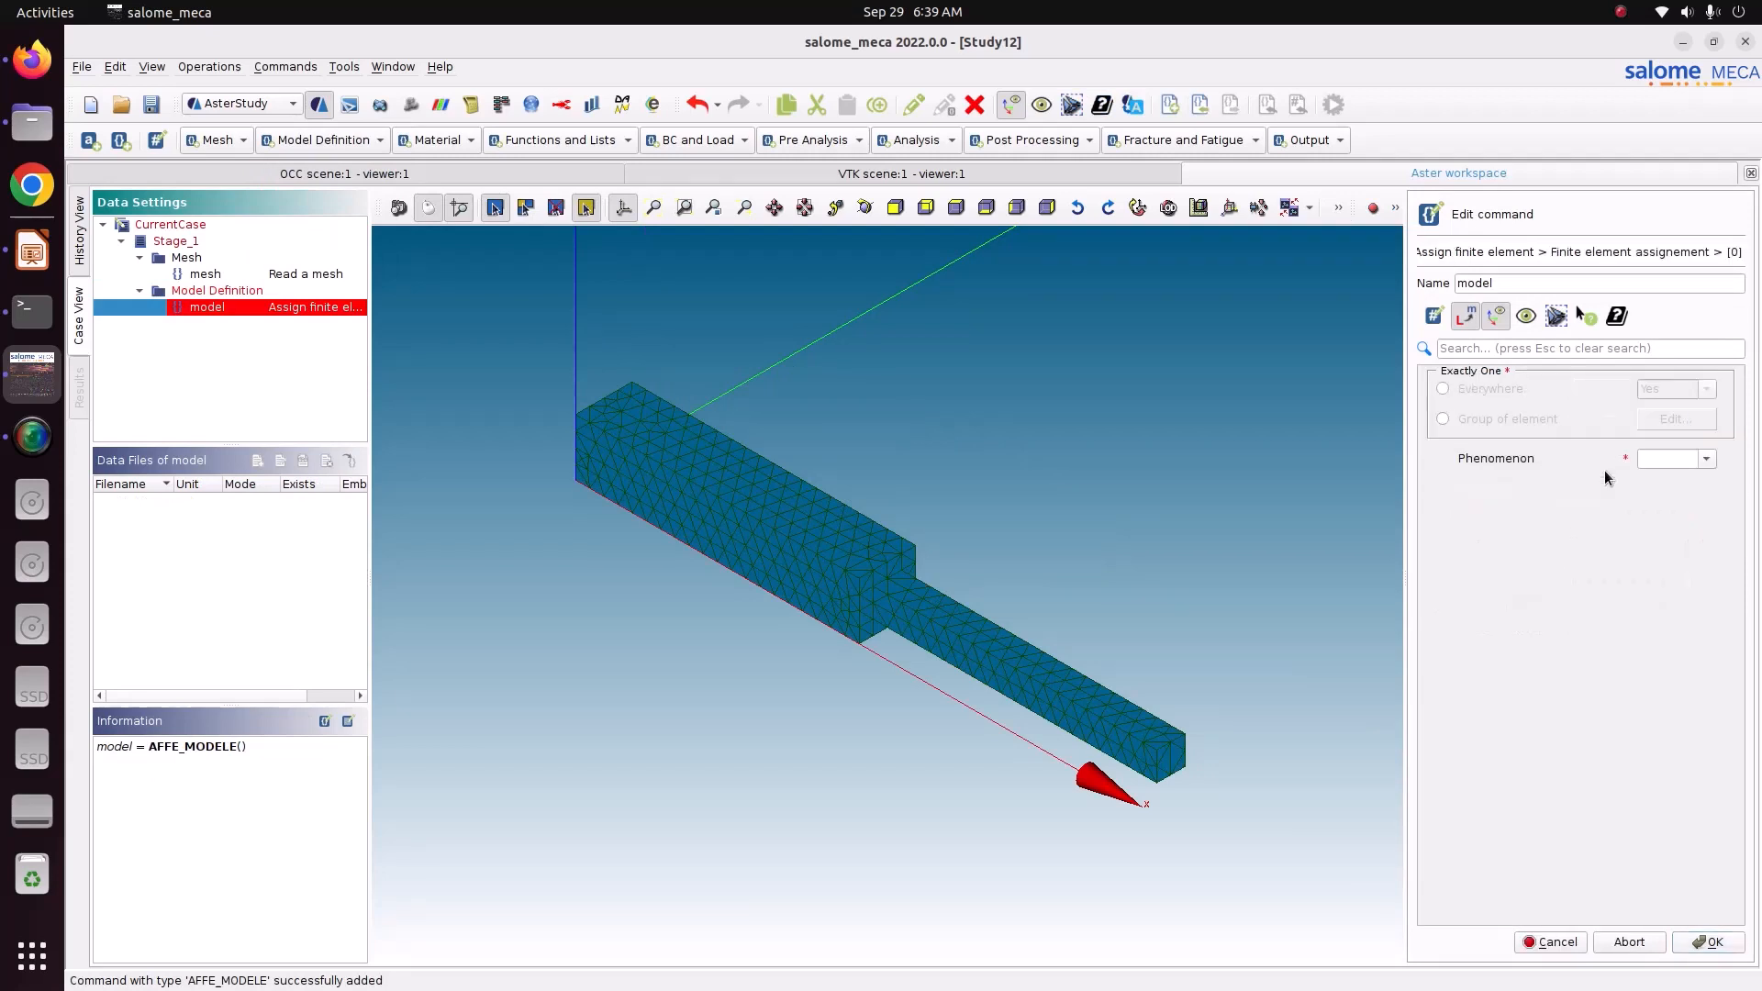
click(1496, 391)
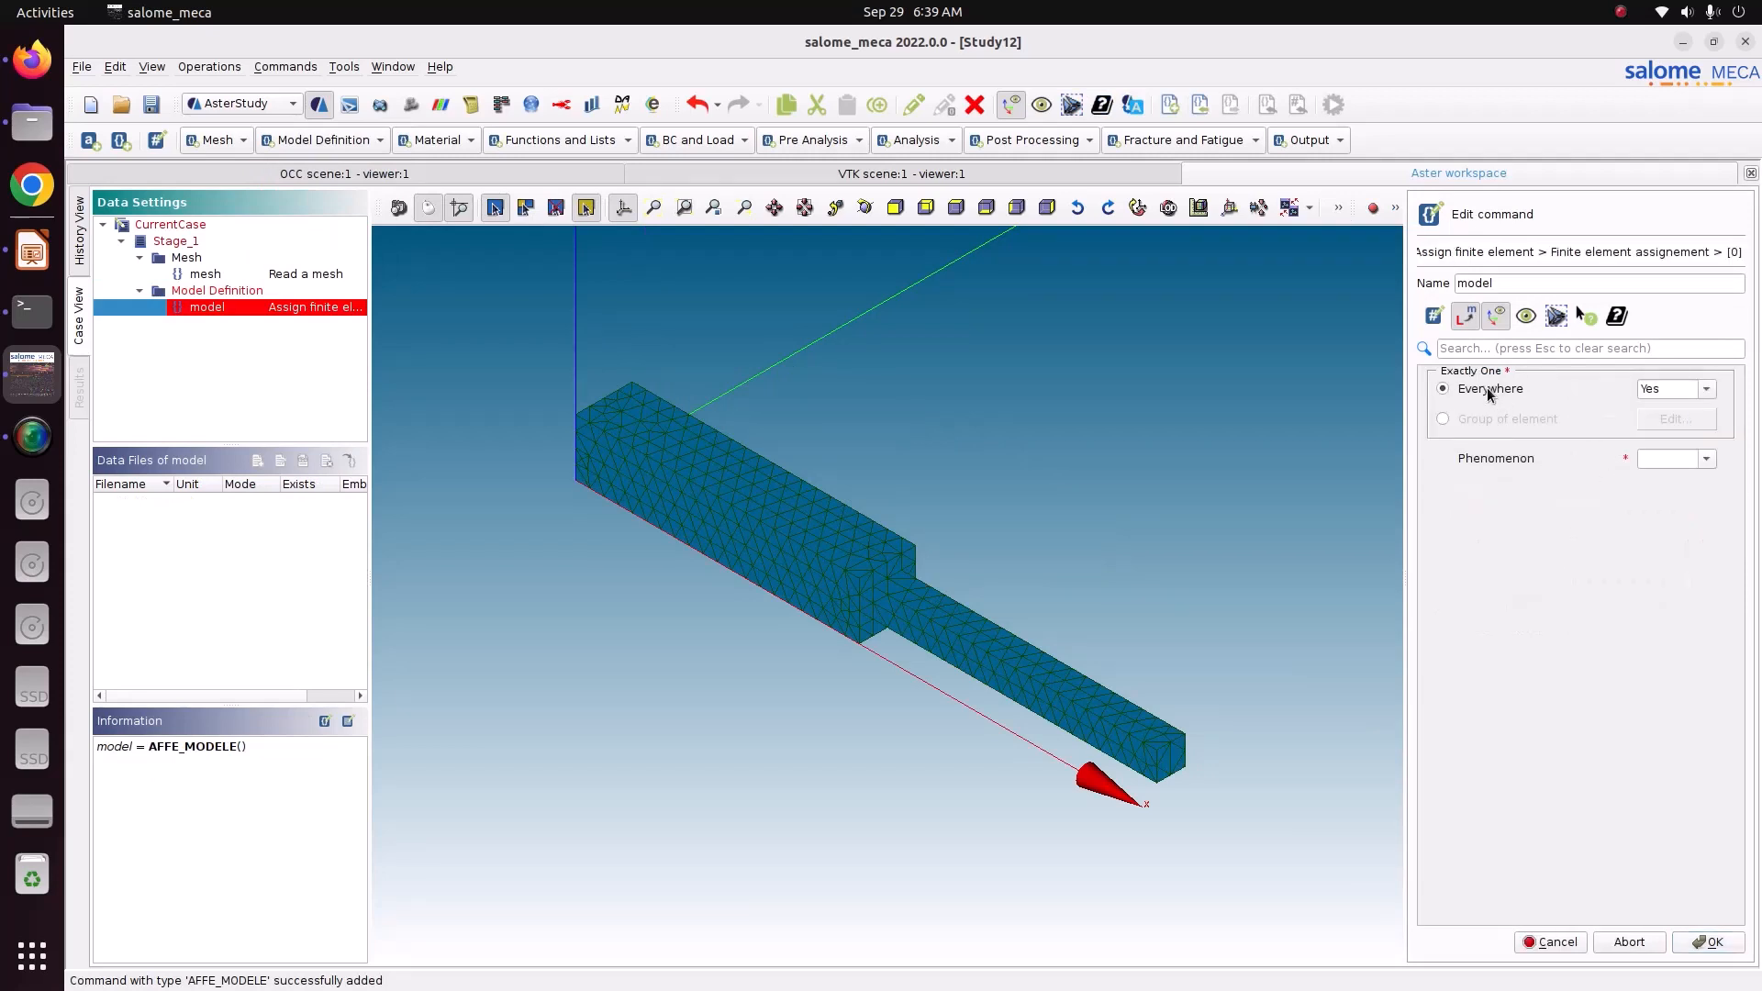
Step: Set the assignment's phenomenon to Mechanic and its modelisation to 3D, and store the model command
click(1704, 461)
click(1699, 488)
click(1705, 488)
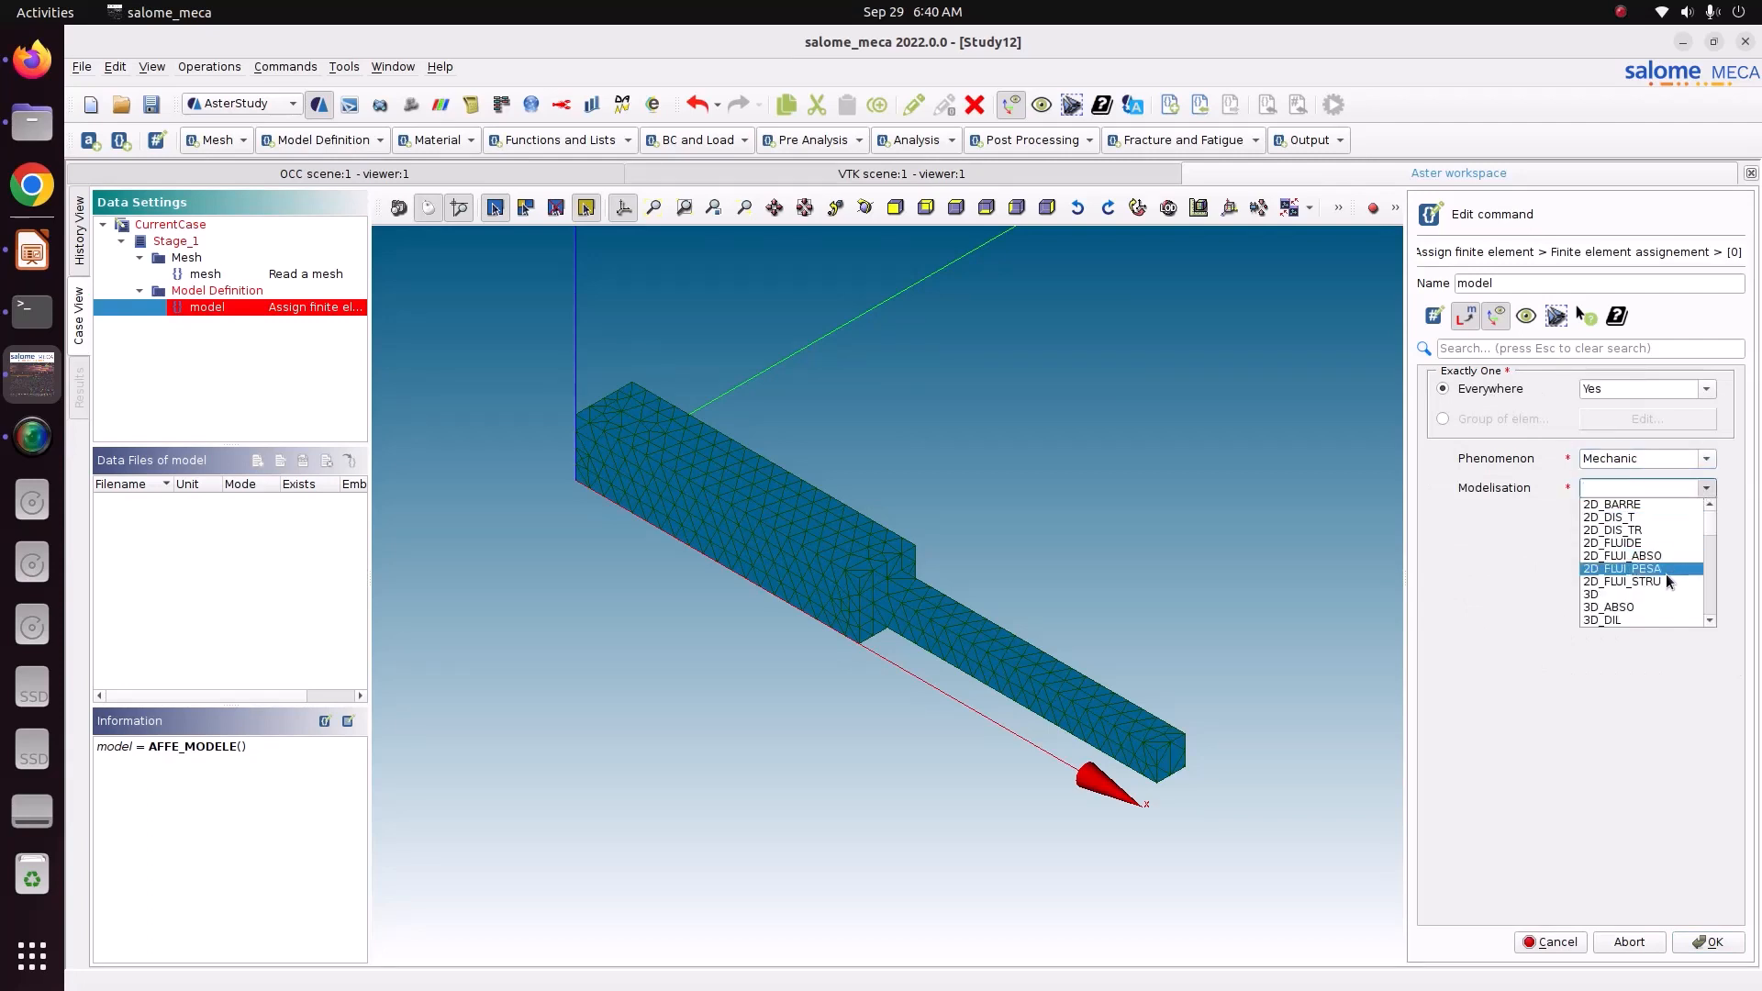
click(1641, 593)
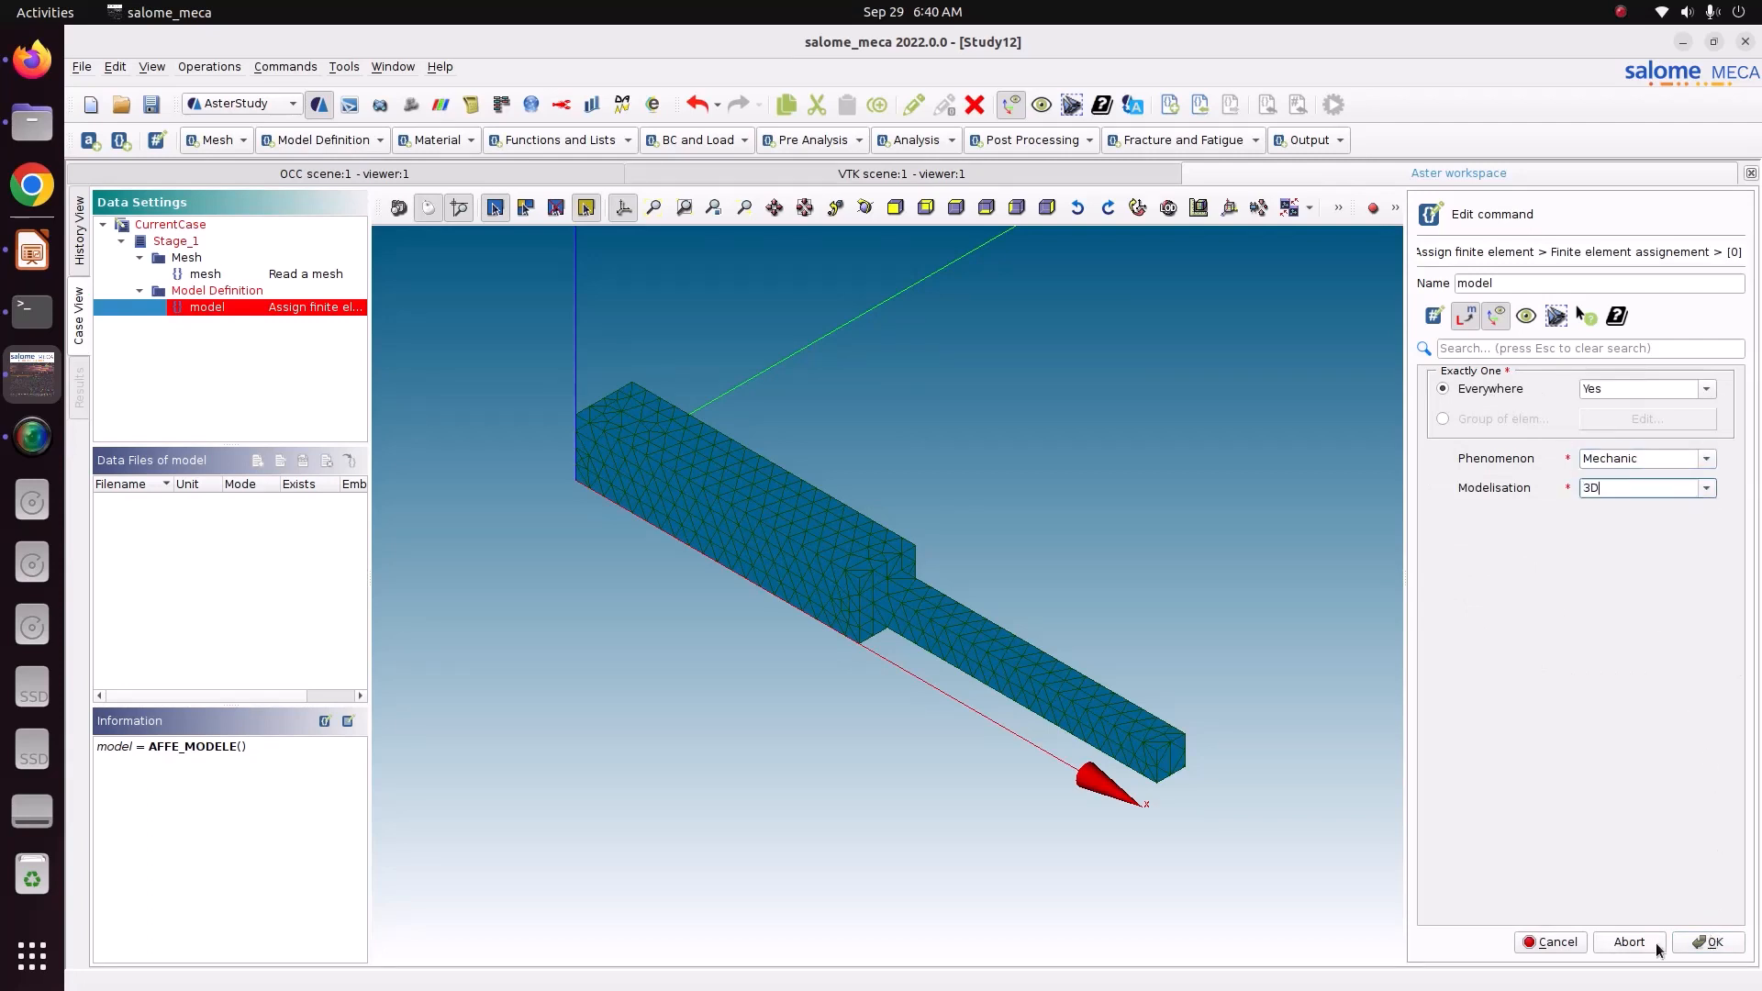
click(1706, 942)
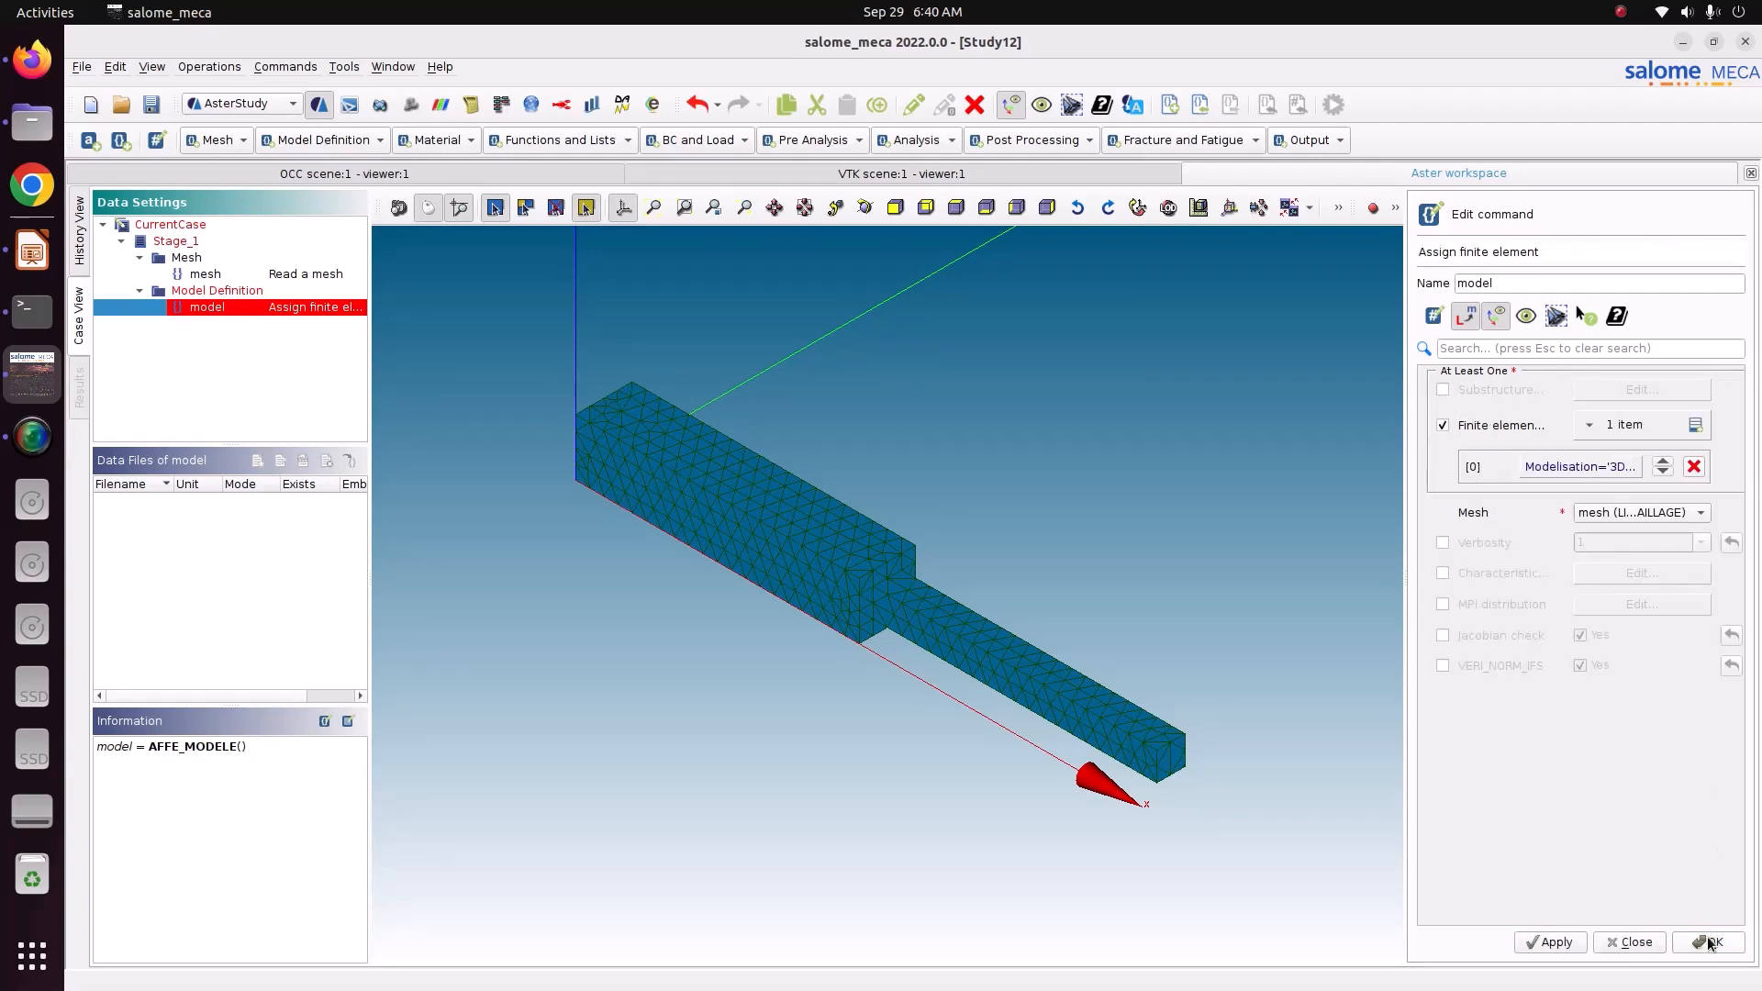
click(1555, 941)
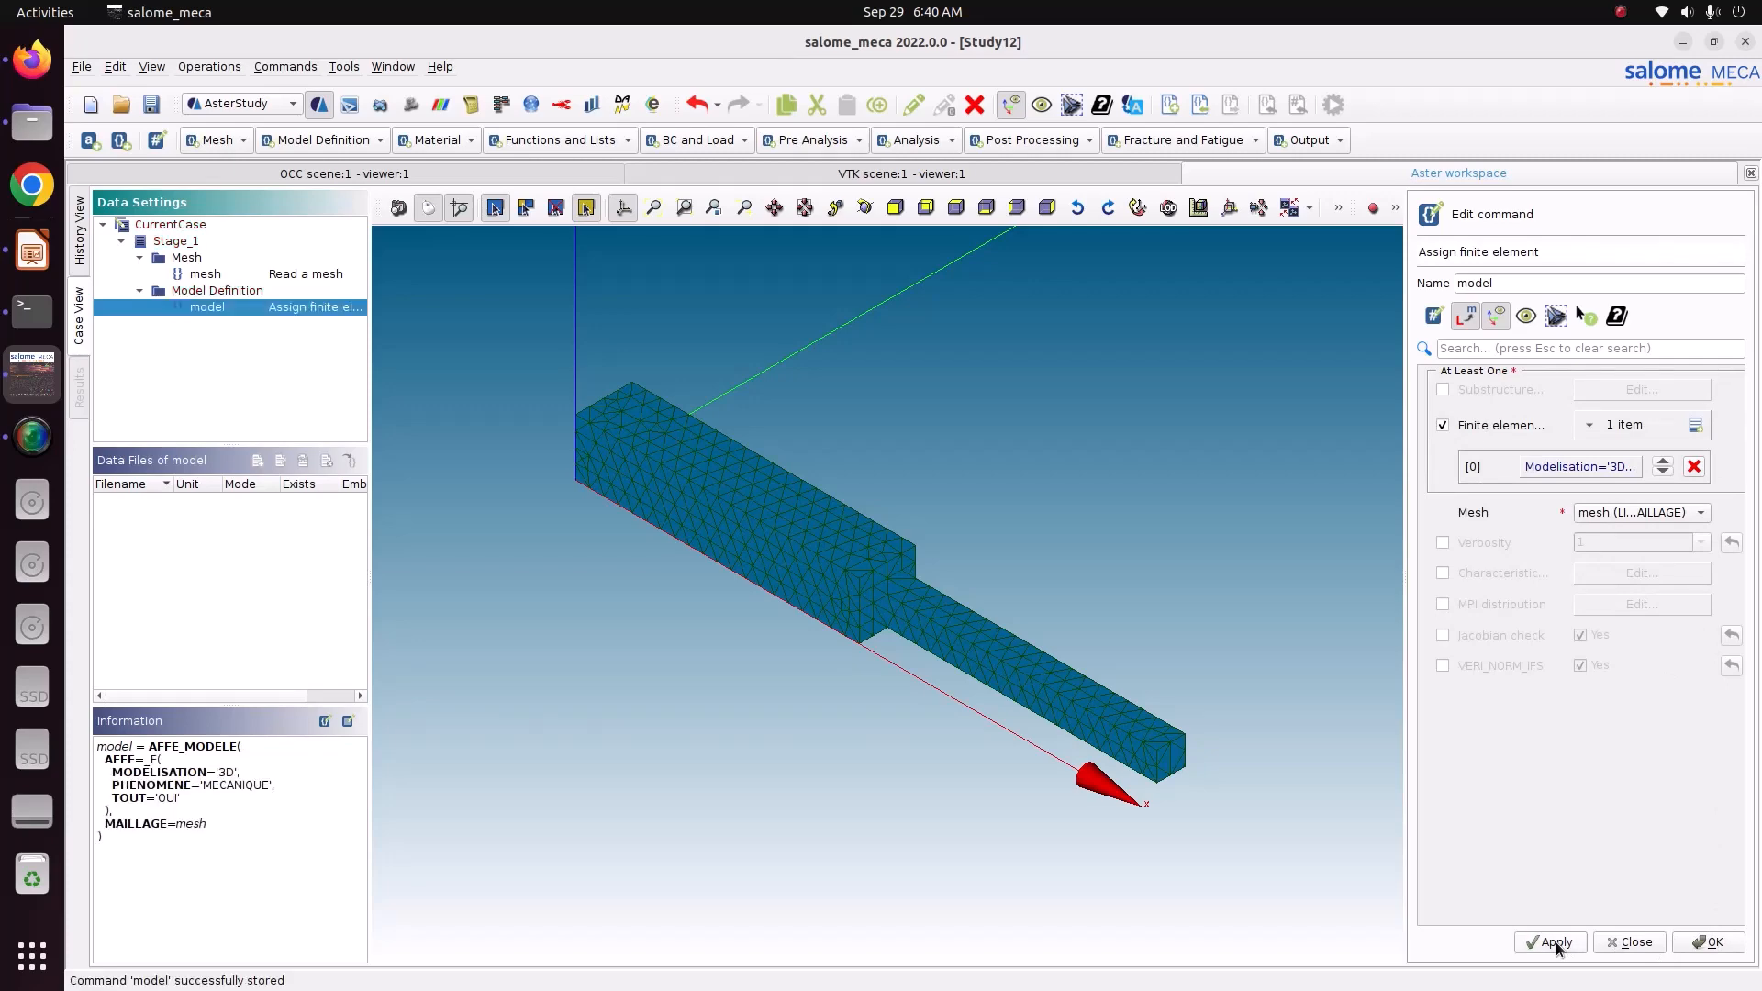
click(1698, 945)
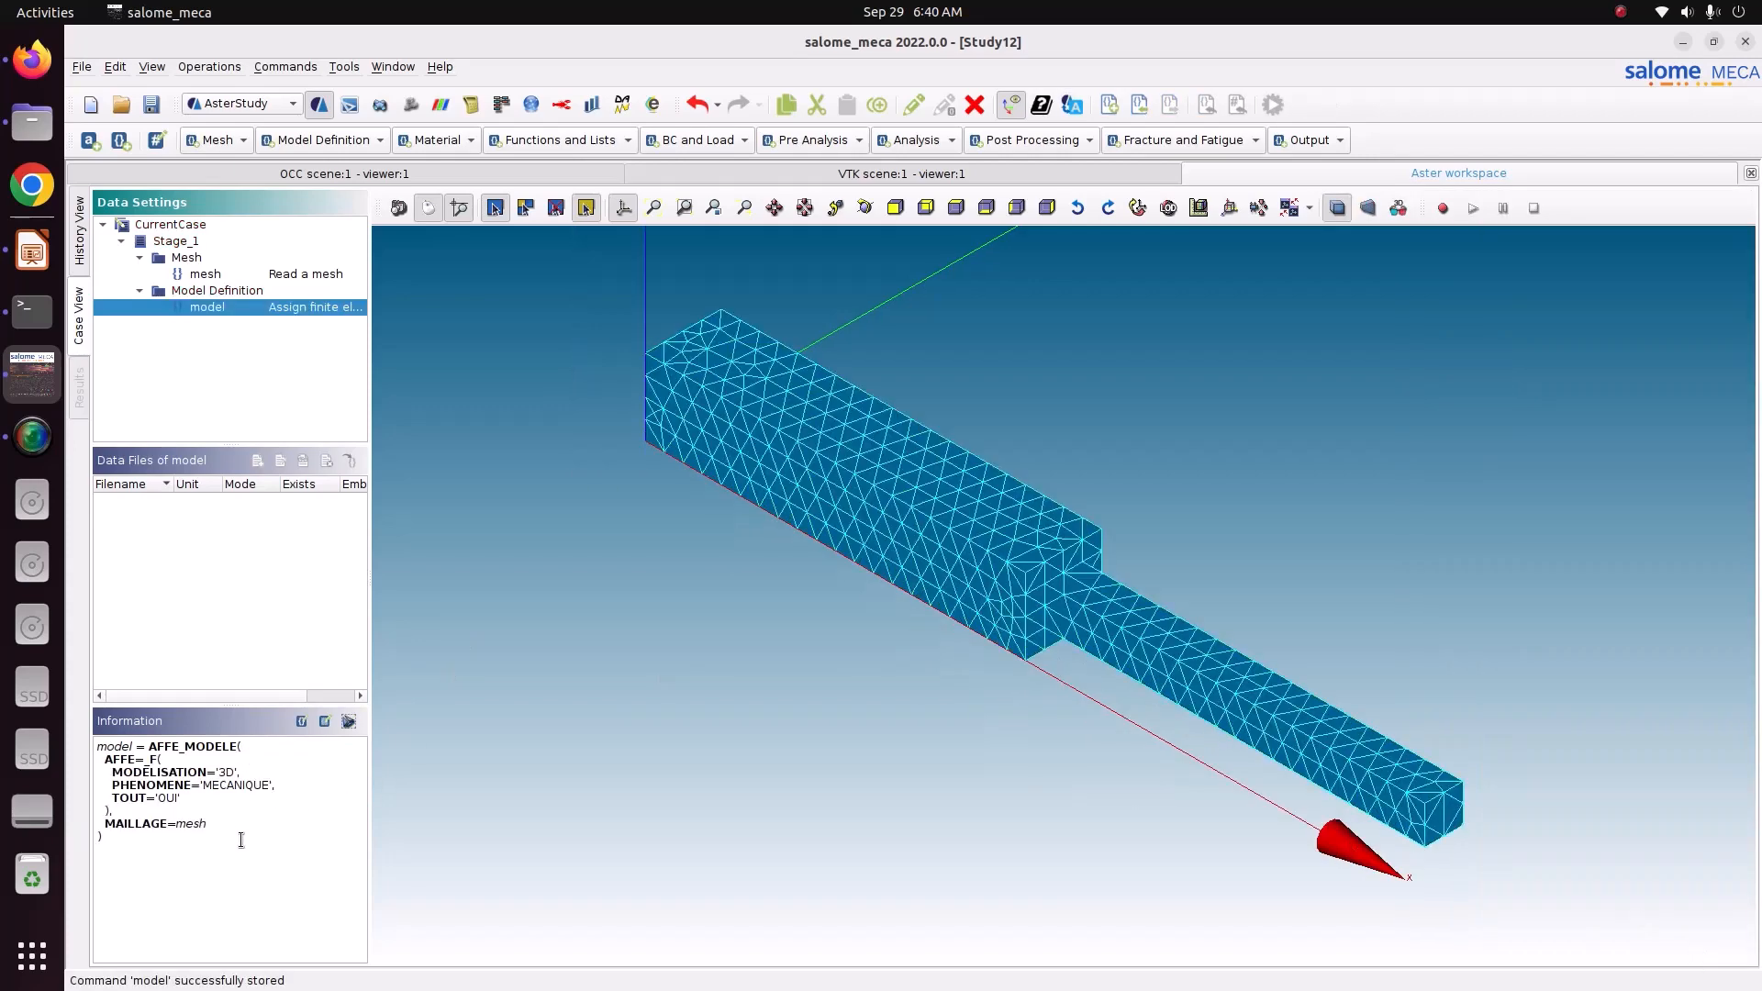
Step: Add a Define a material command named steel and enable linear isotropic elasticity for it
click(377, 140)
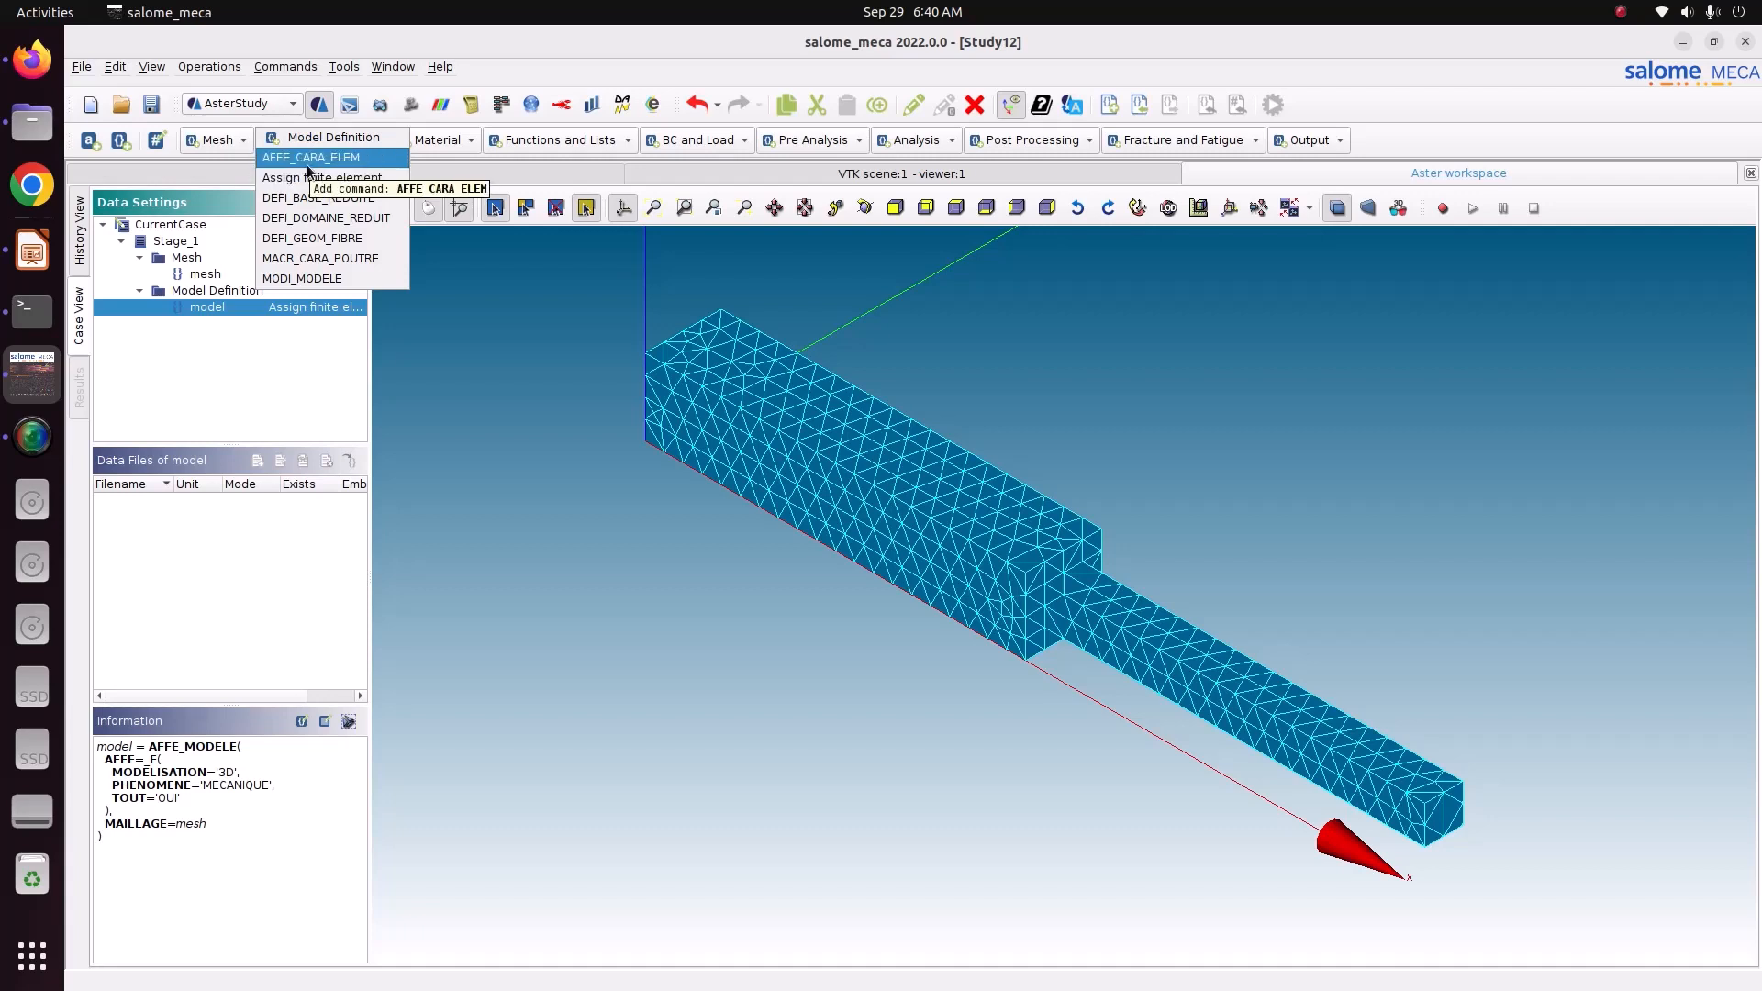
click(437, 152)
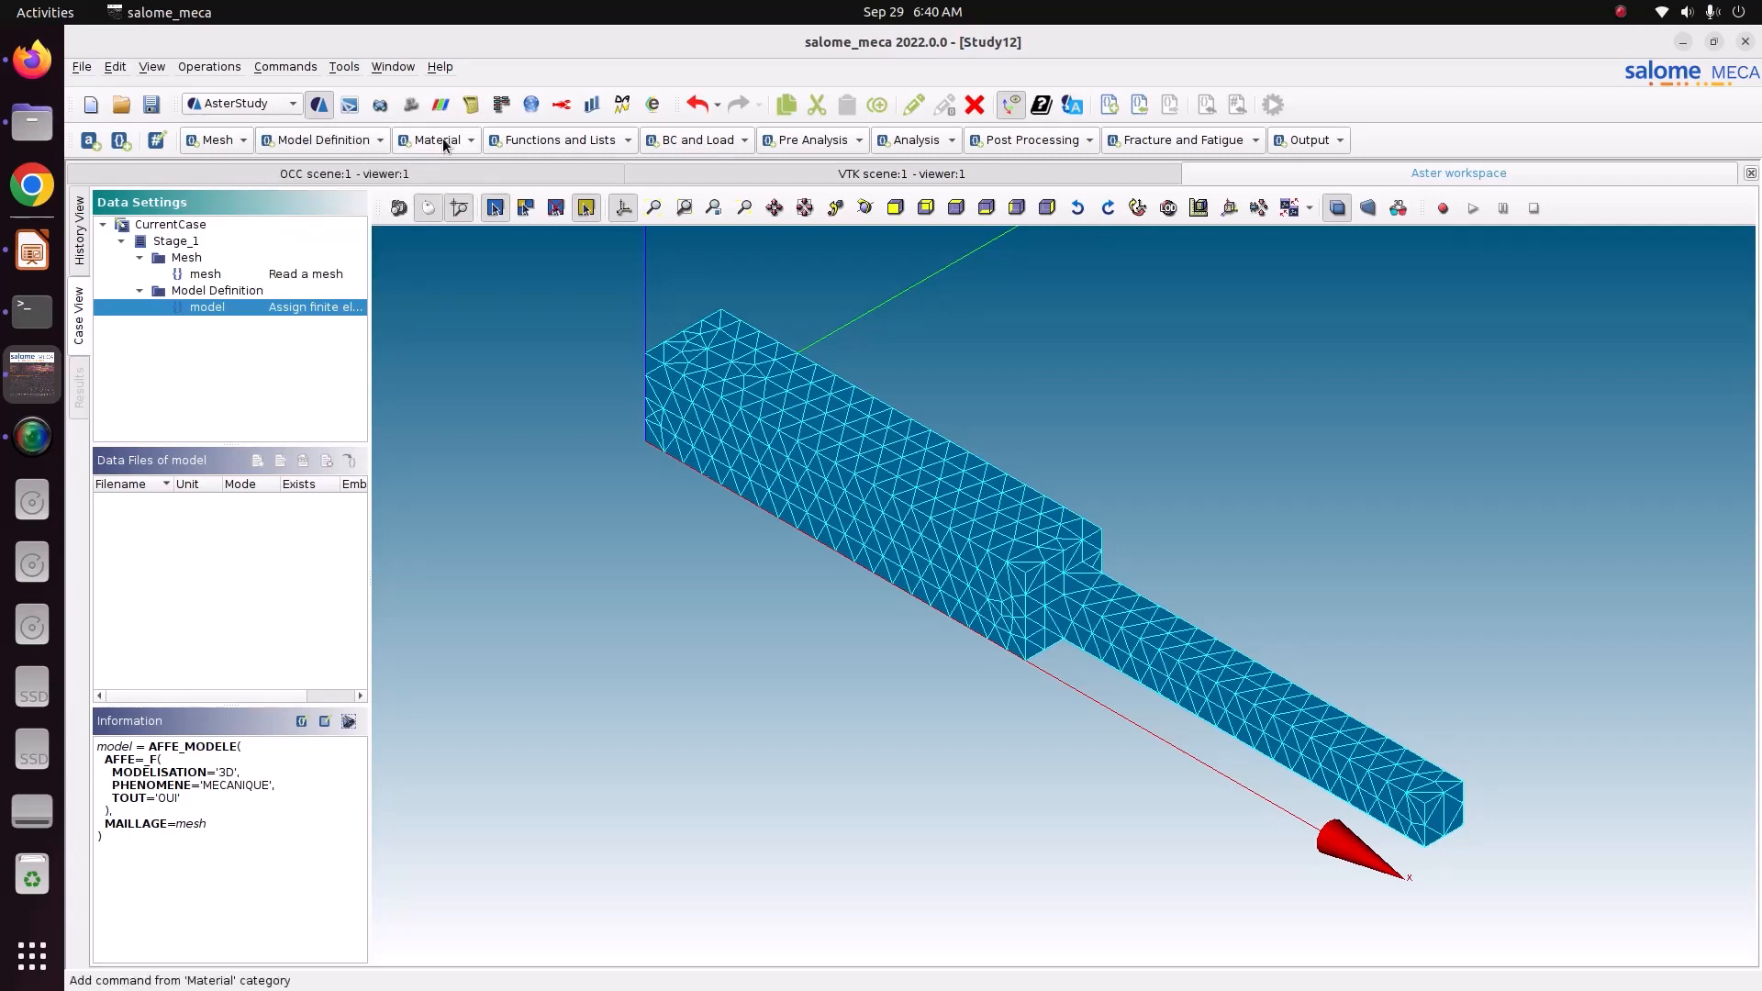
click(444, 143)
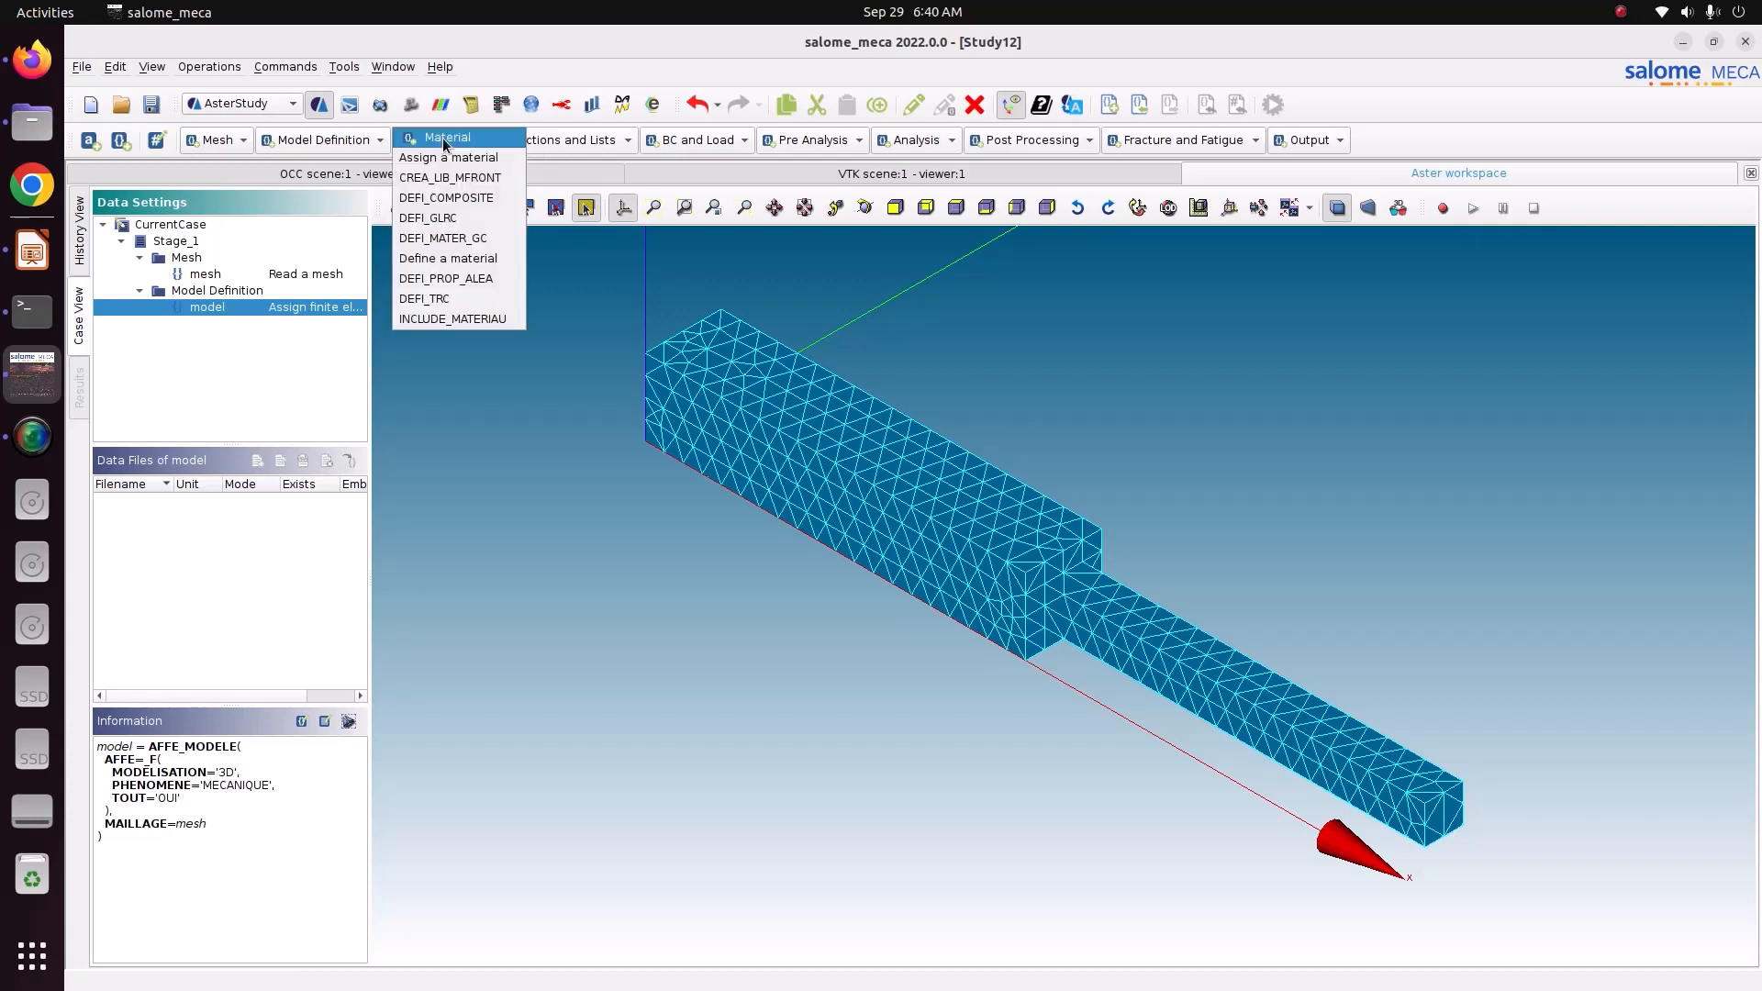
click(484, 258)
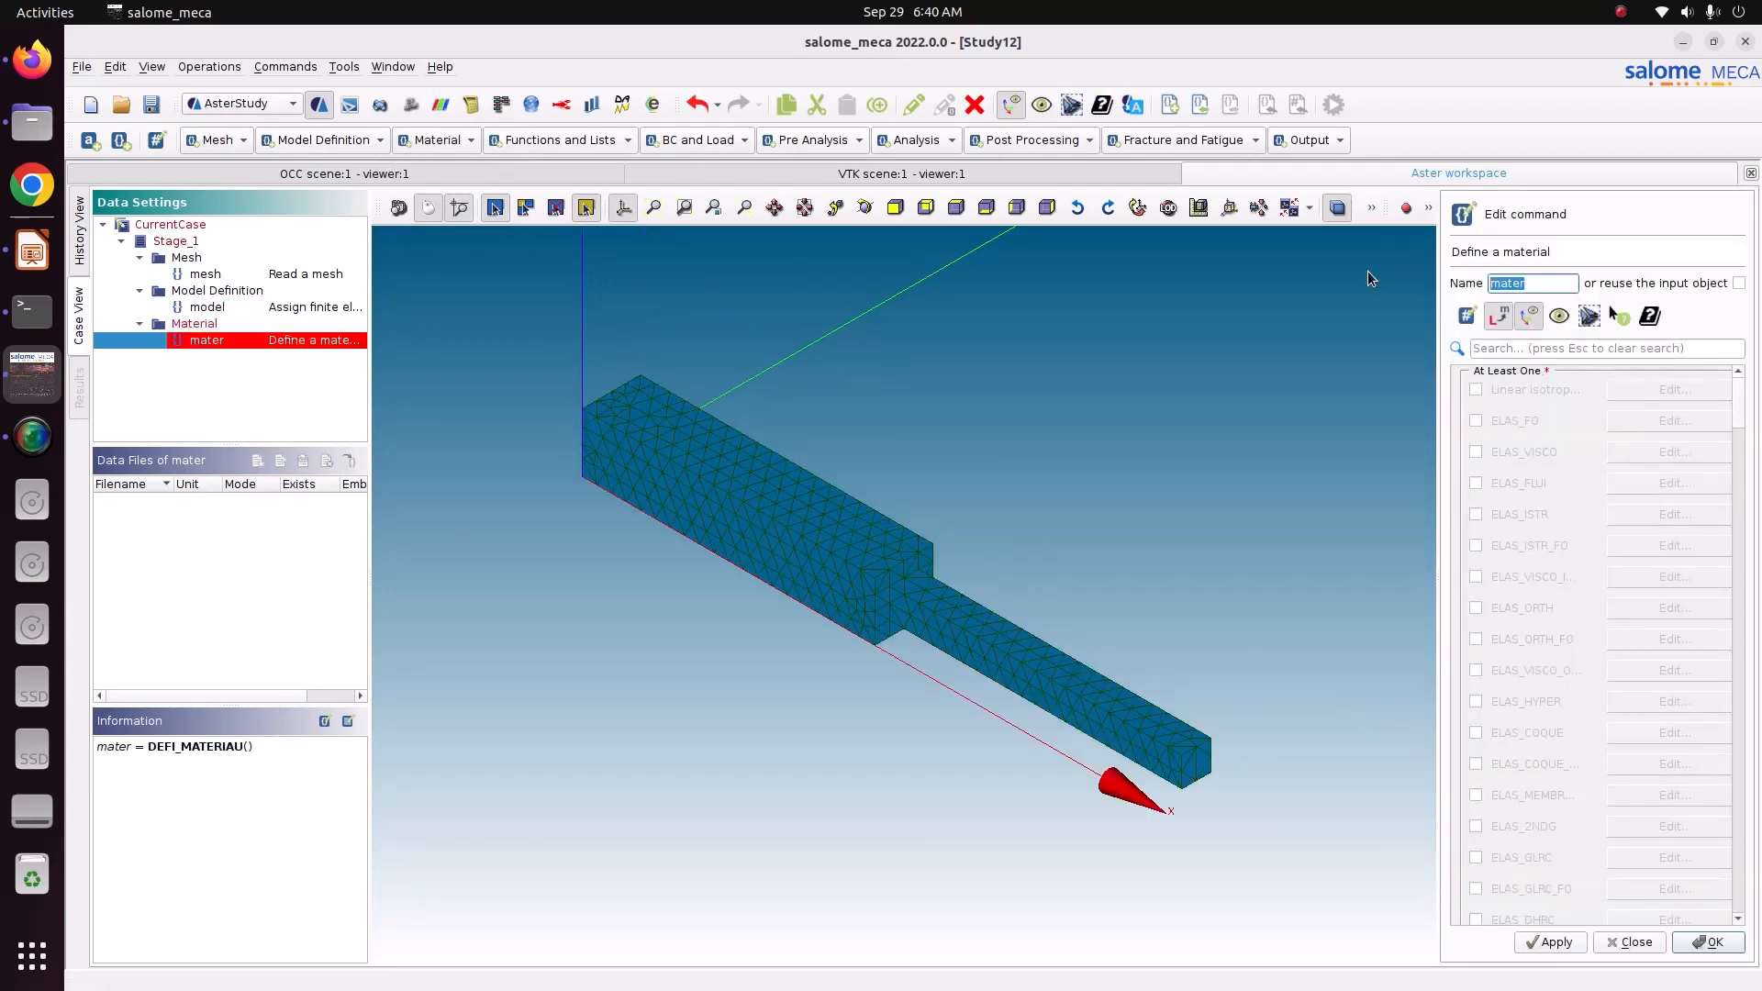
text(steel)
click(1501, 387)
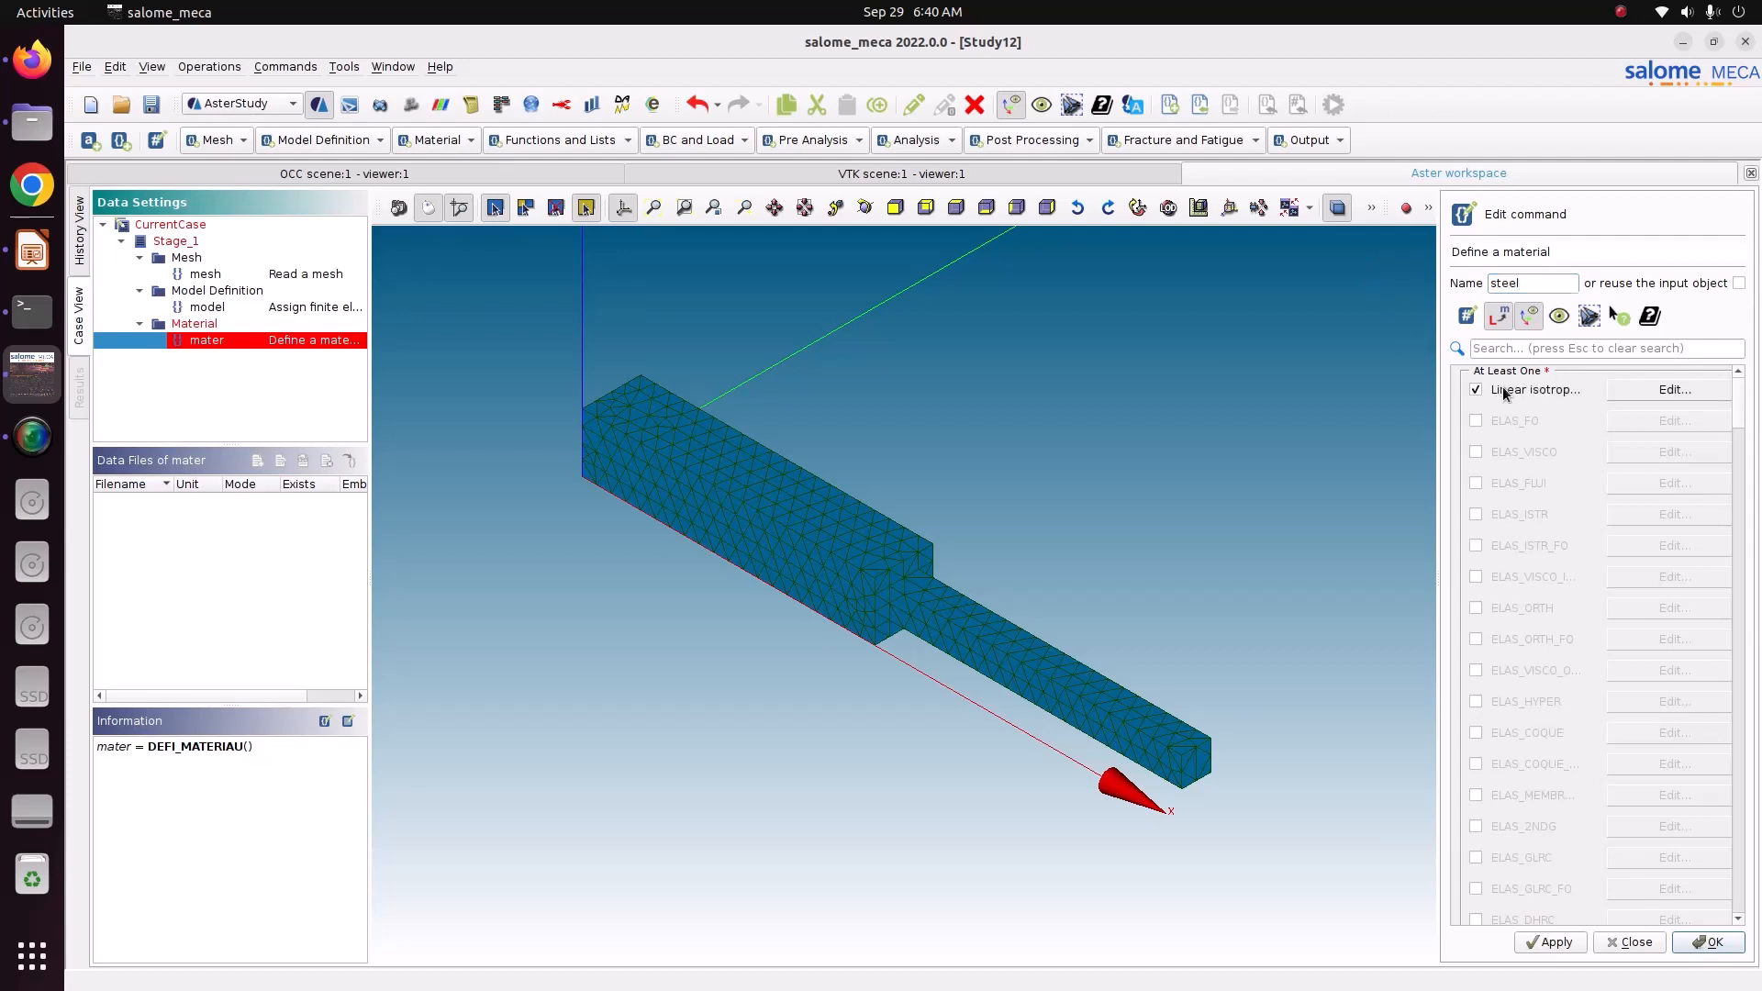
Step: Set steel's Young's modulus to 210e9 and Poisson's ratio to 0.3, and store the material
click(1663, 391)
click(1625, 396)
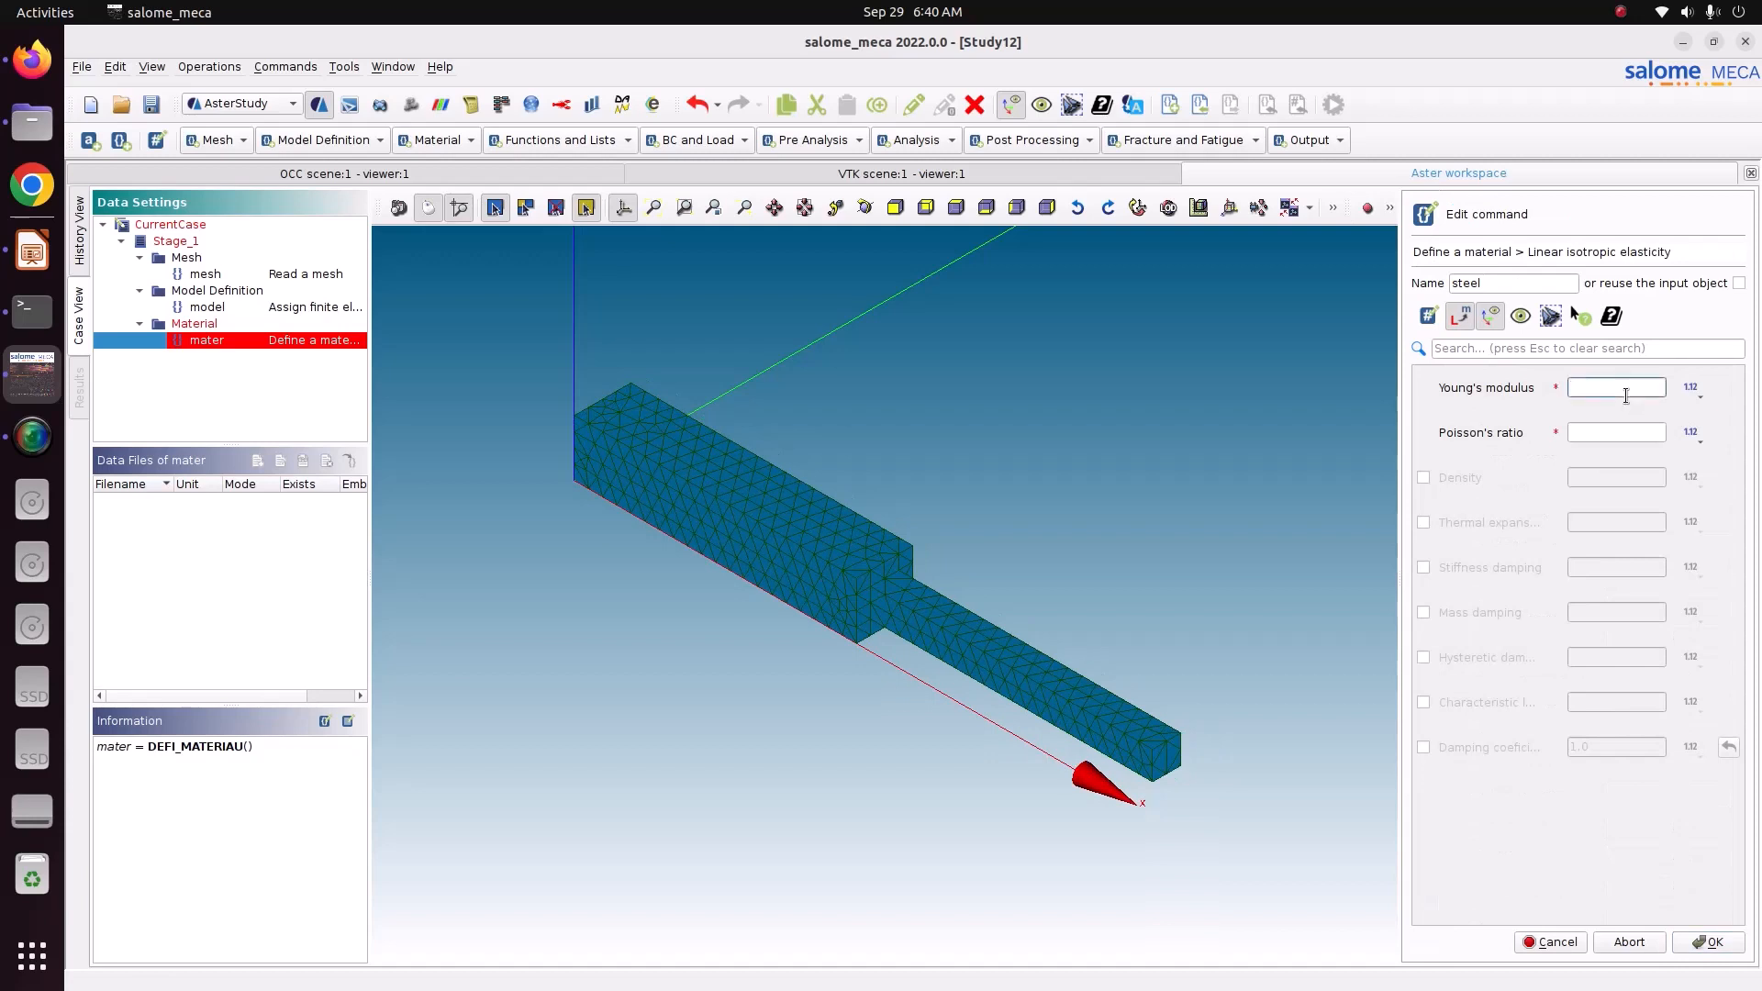
text(210e9)
text(0.3)
click(1708, 944)
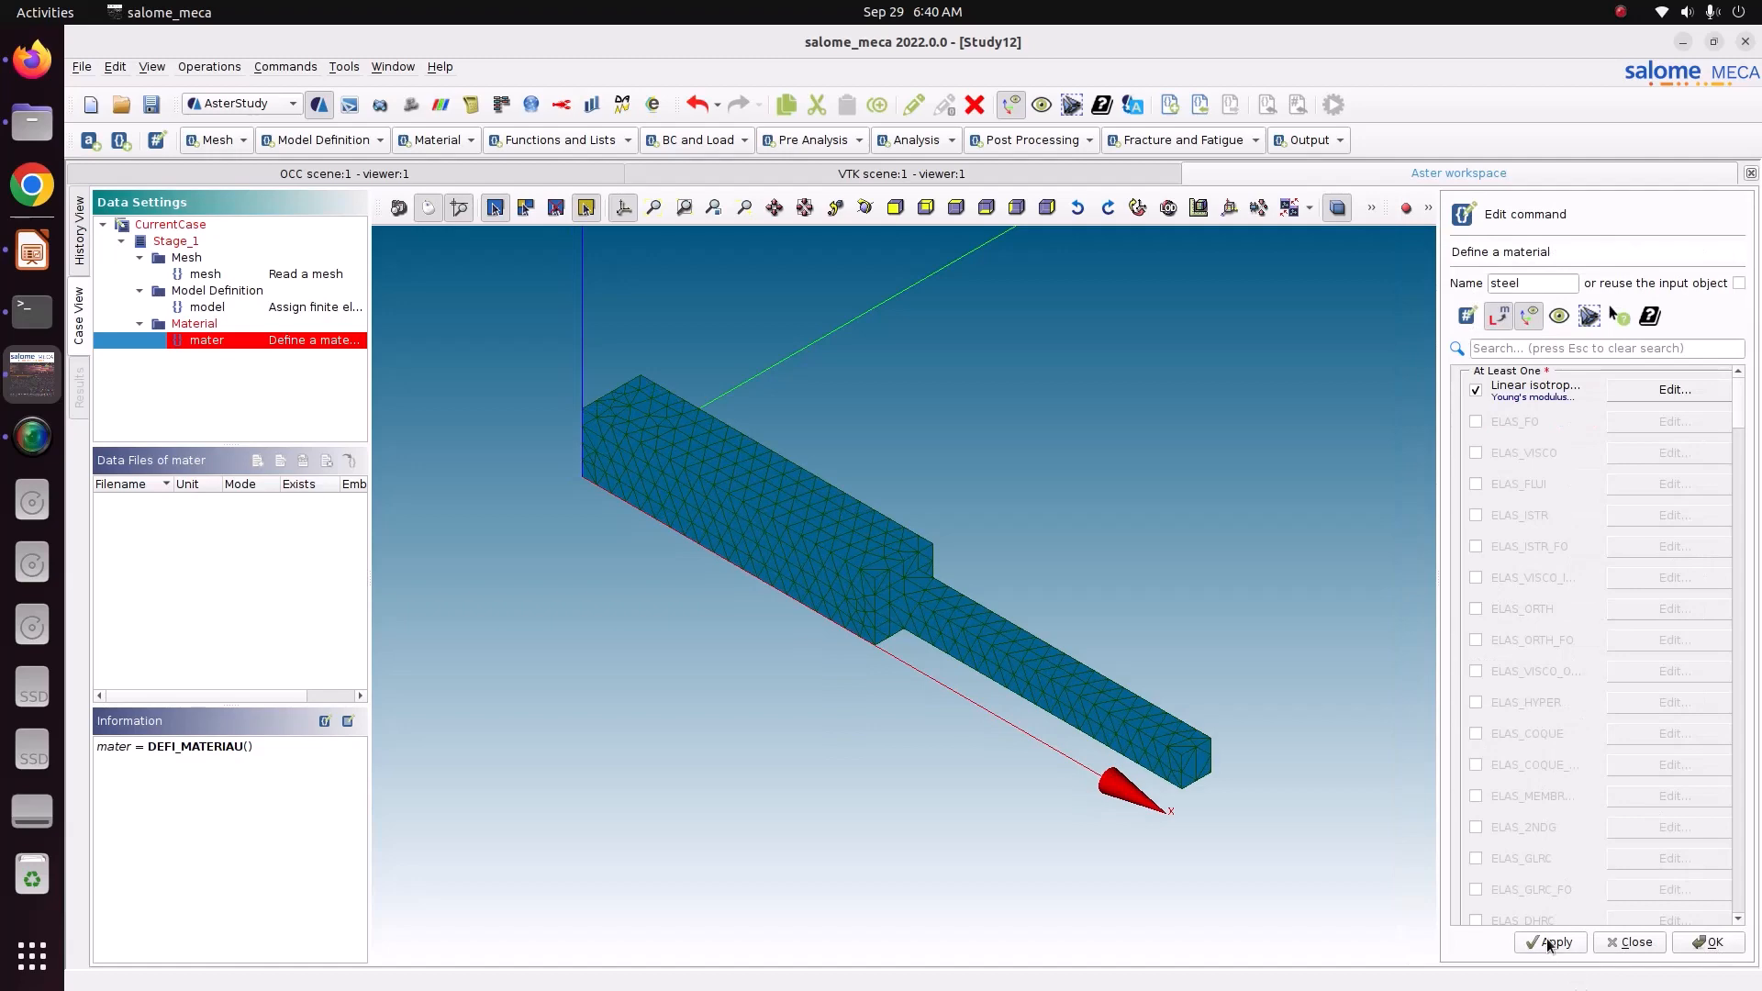
click(1547, 944)
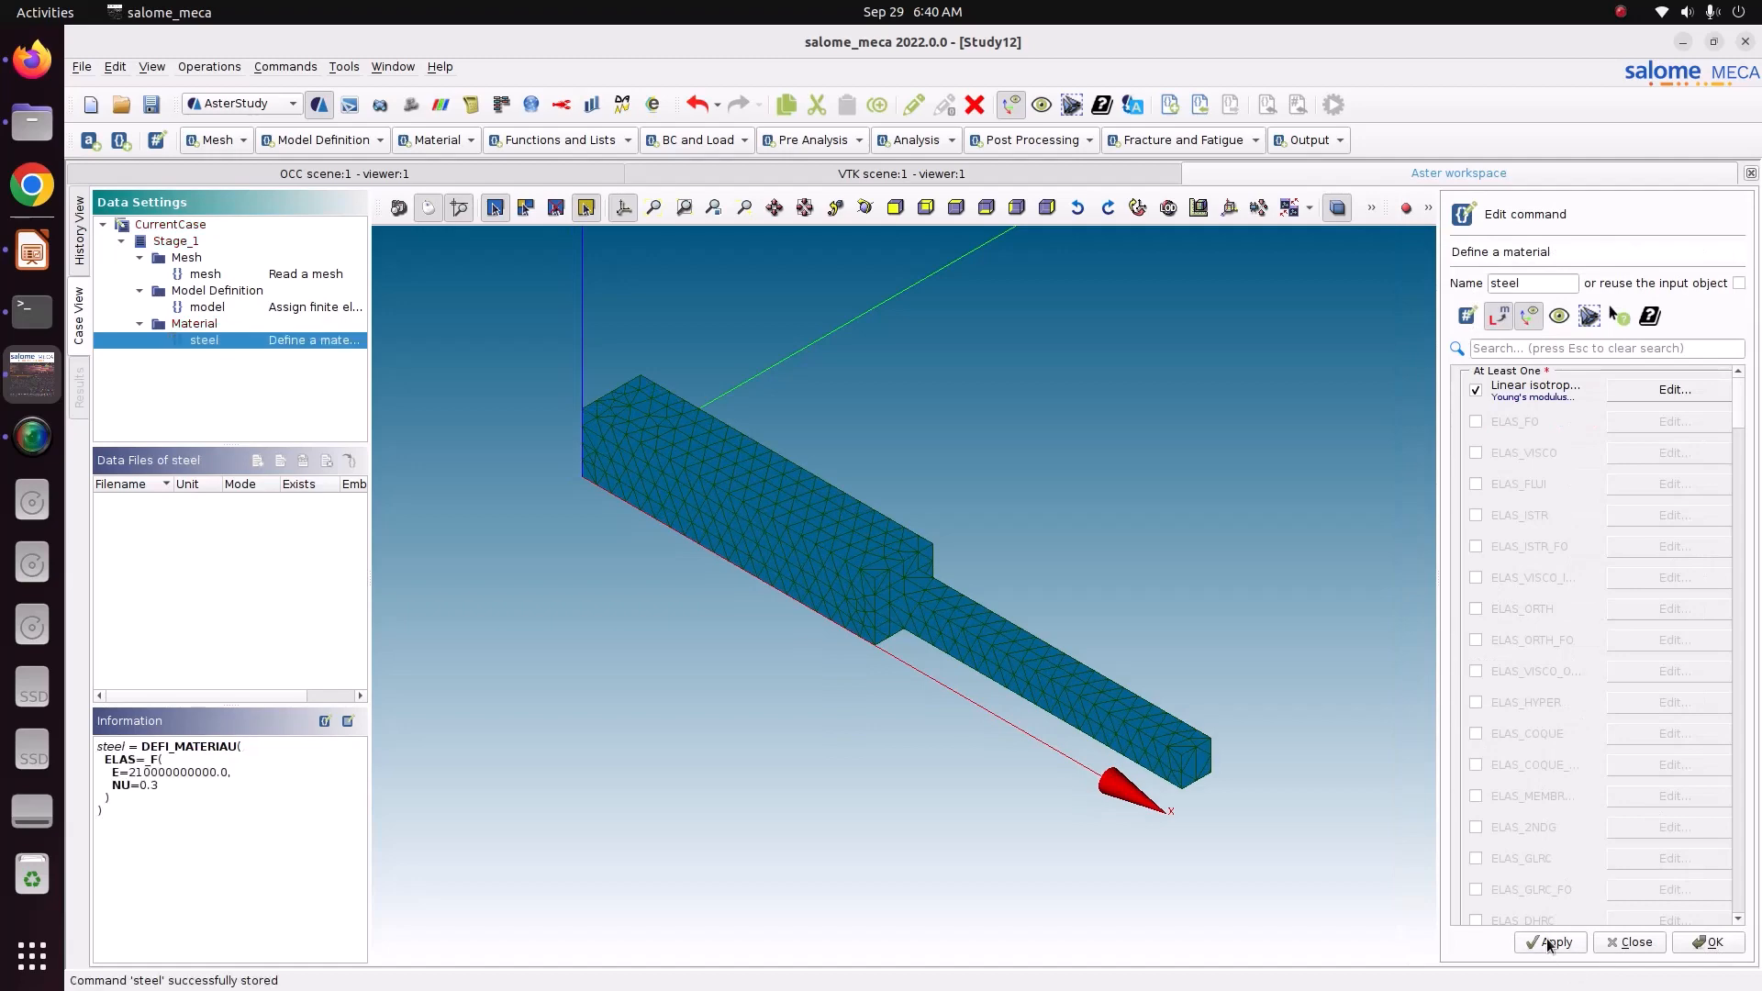
click(1698, 941)
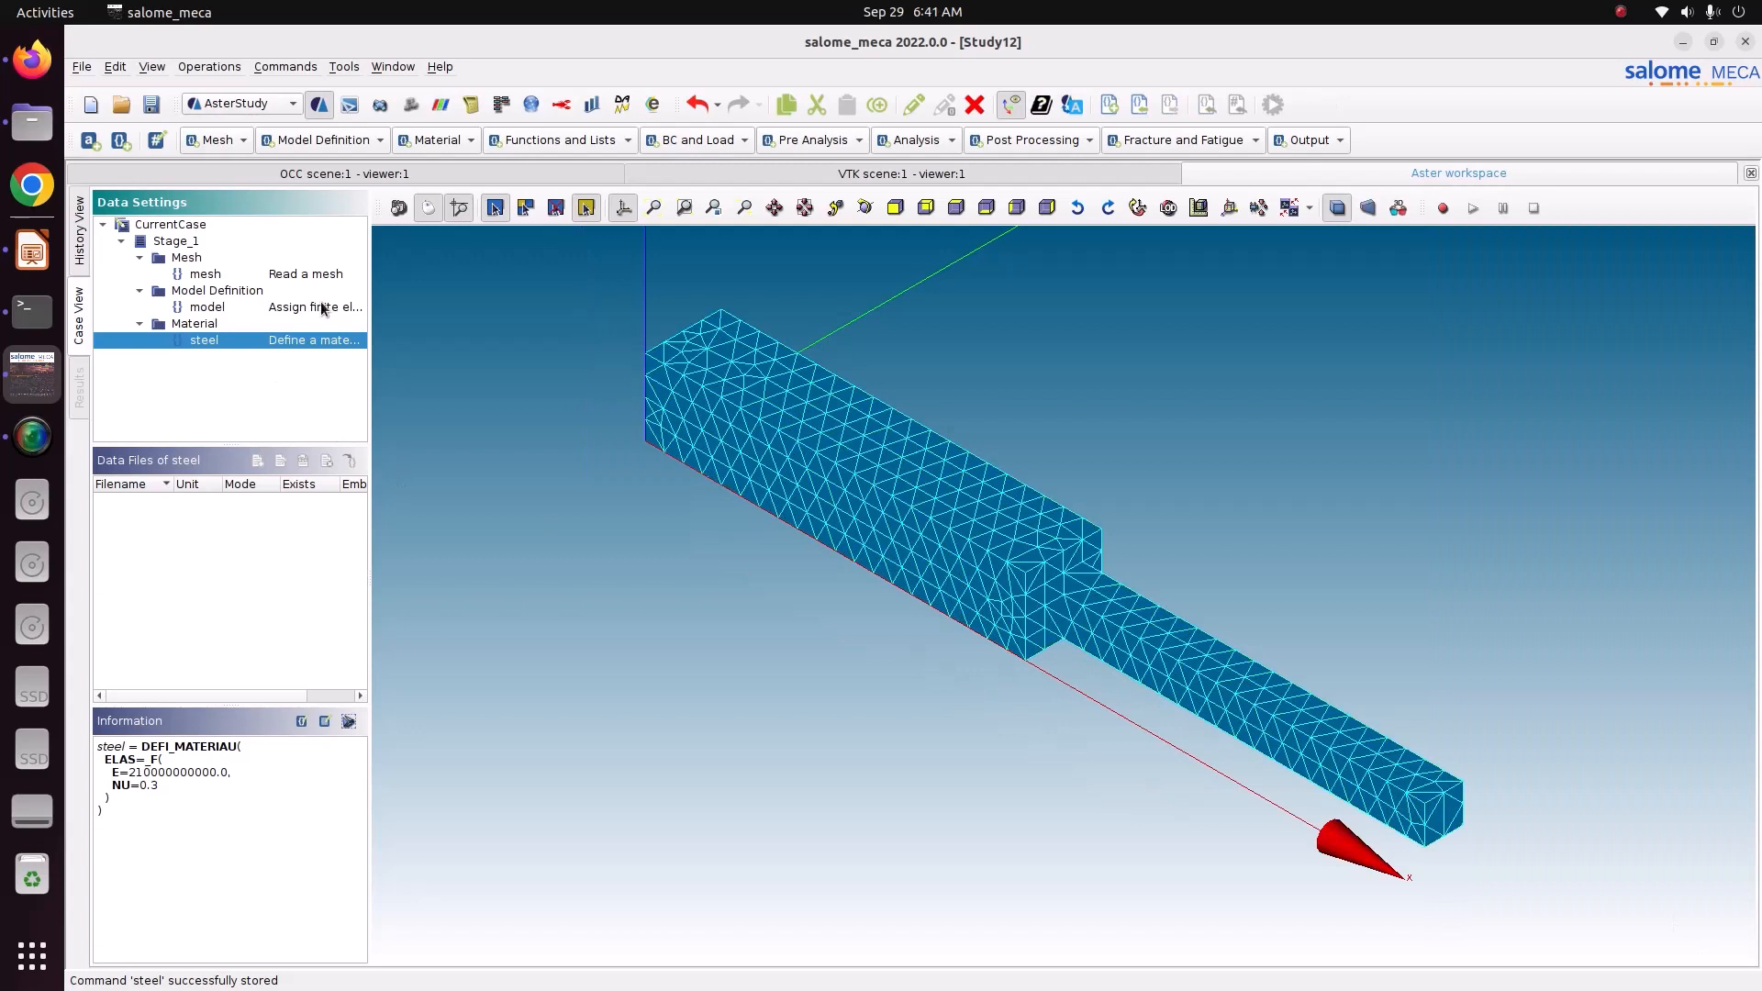
Step: Add a second Define a material command named Al and enable linear isotropic elasticity for it
click(427, 140)
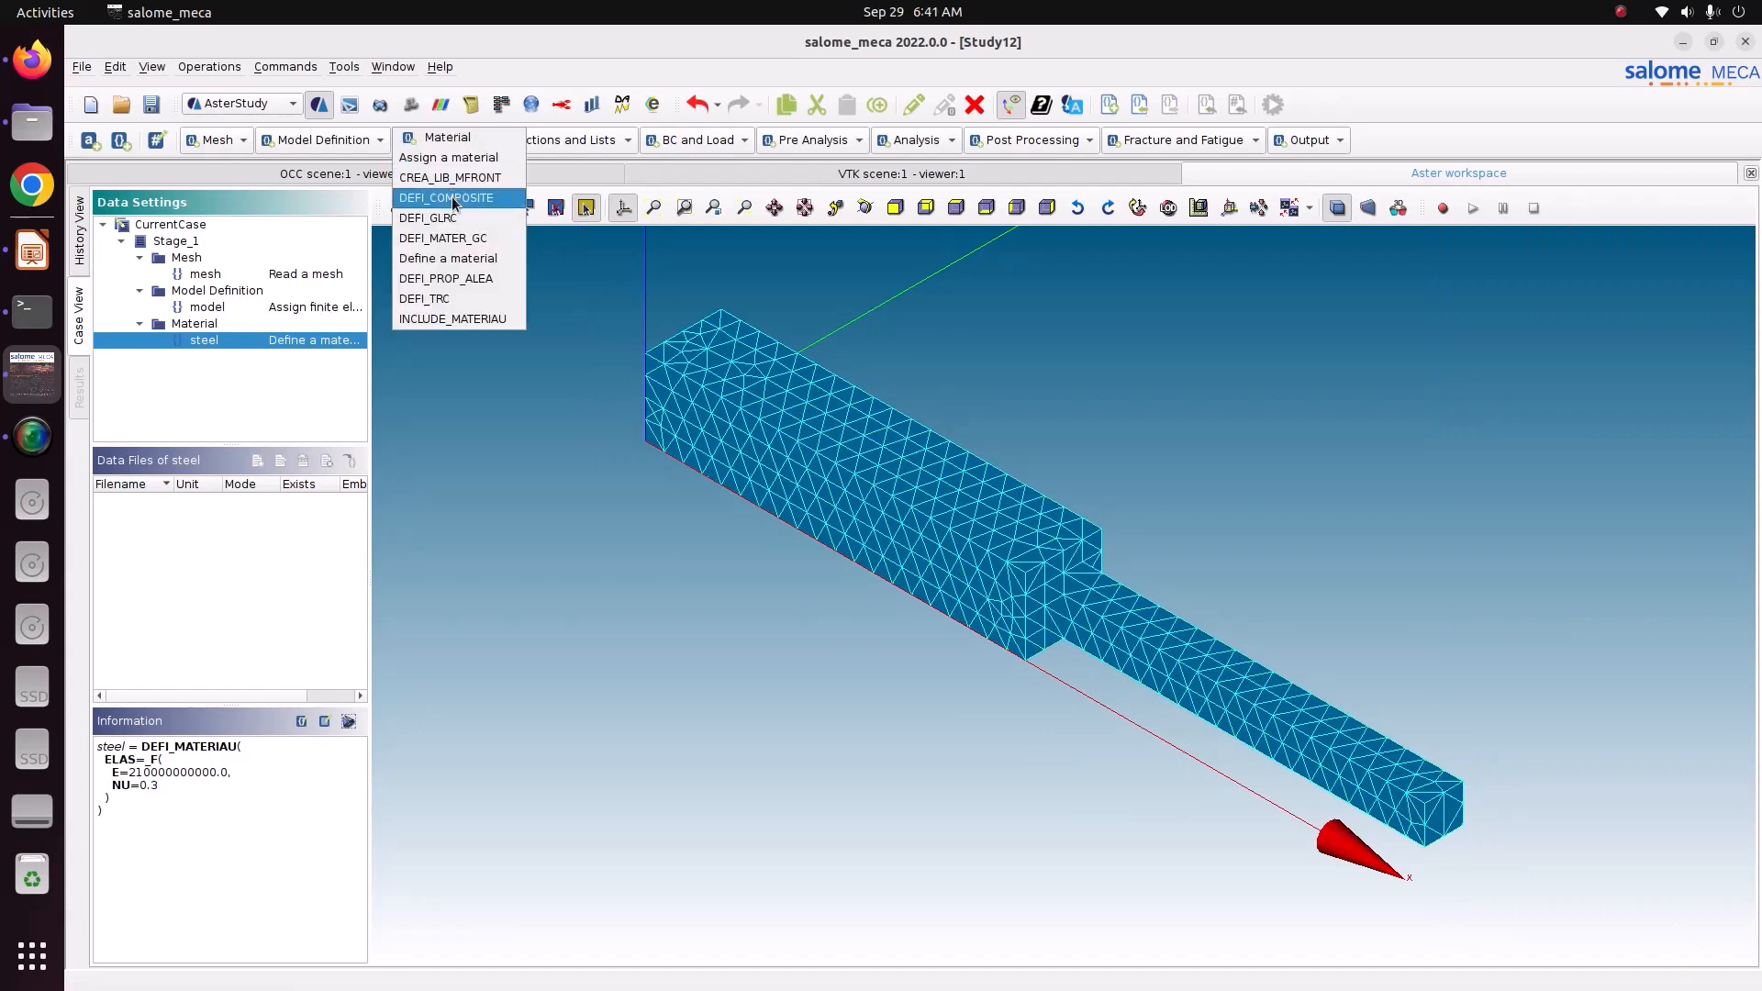
click(460, 259)
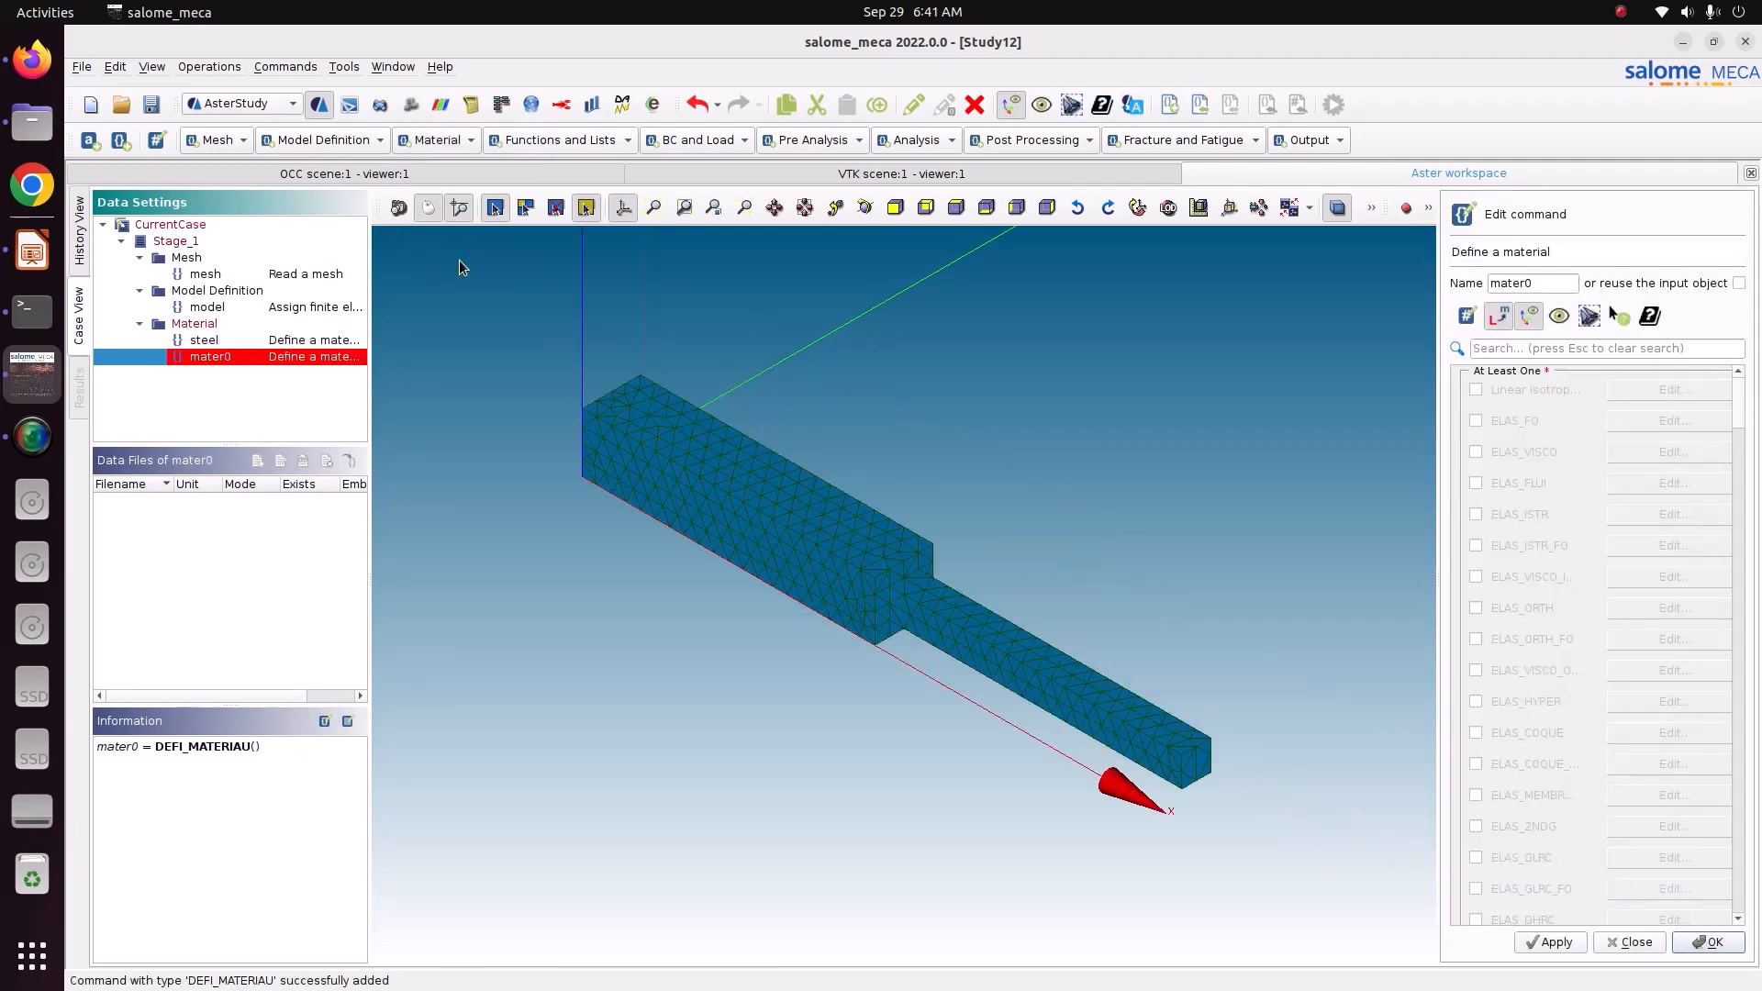
double_click(1545, 290)
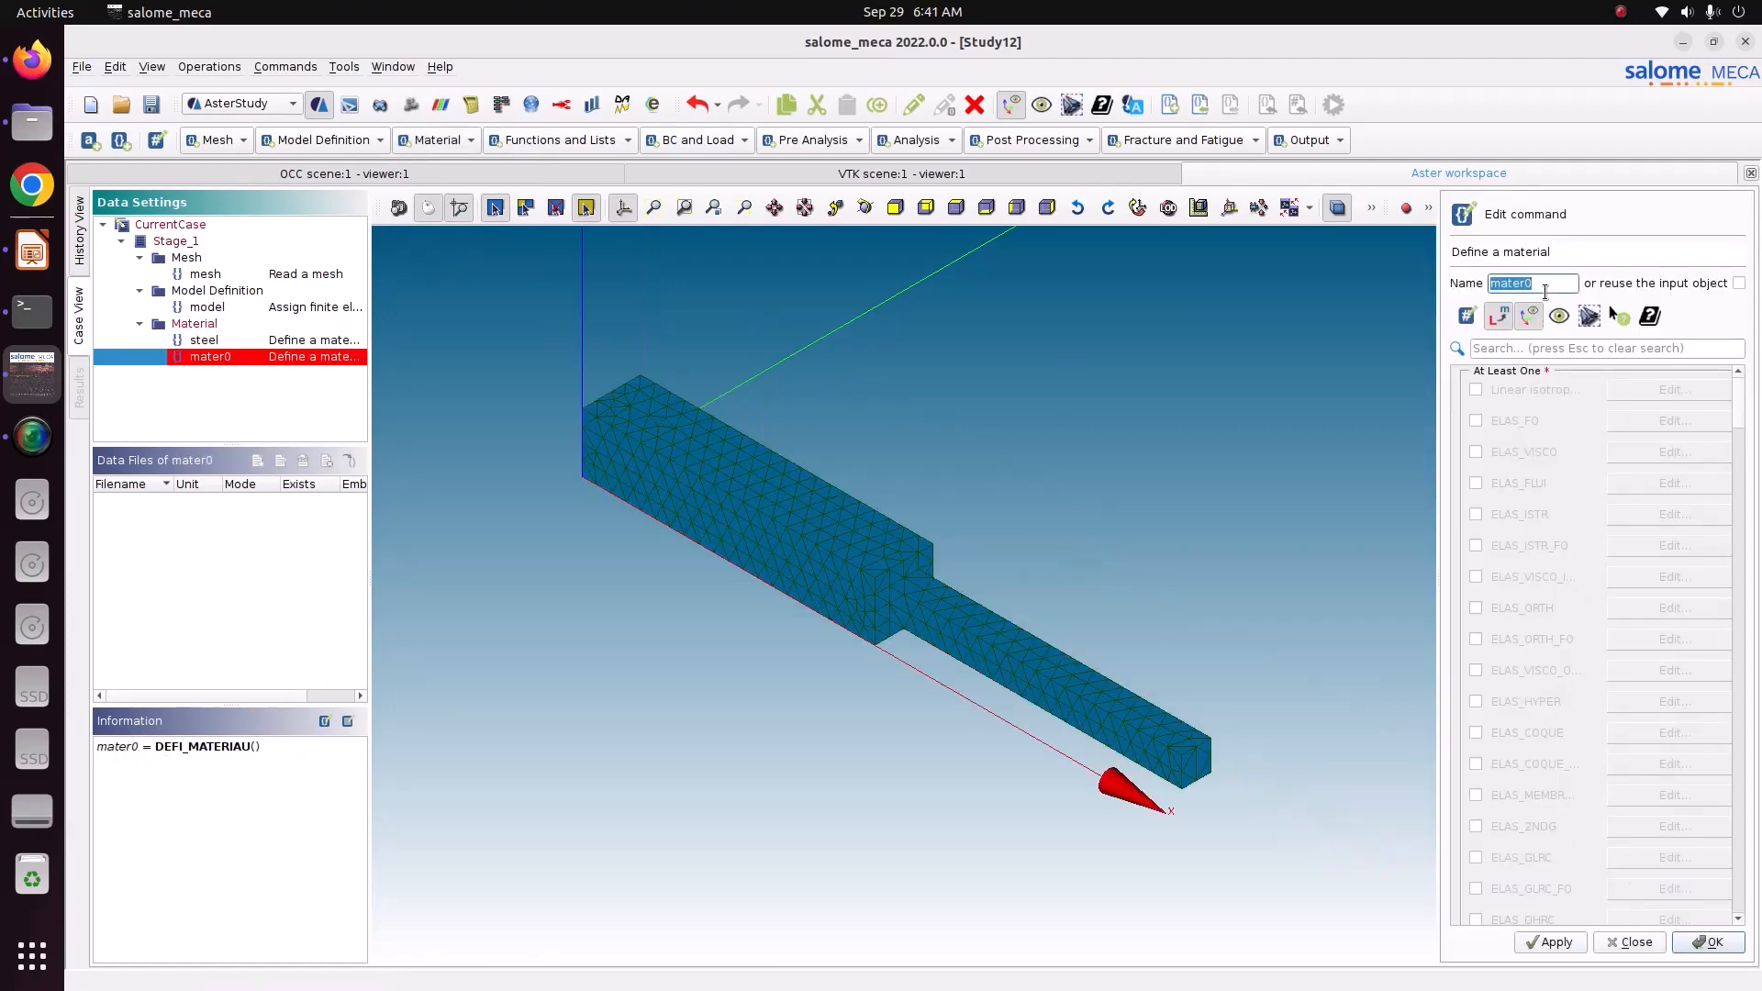
text(Al)
click(1529, 389)
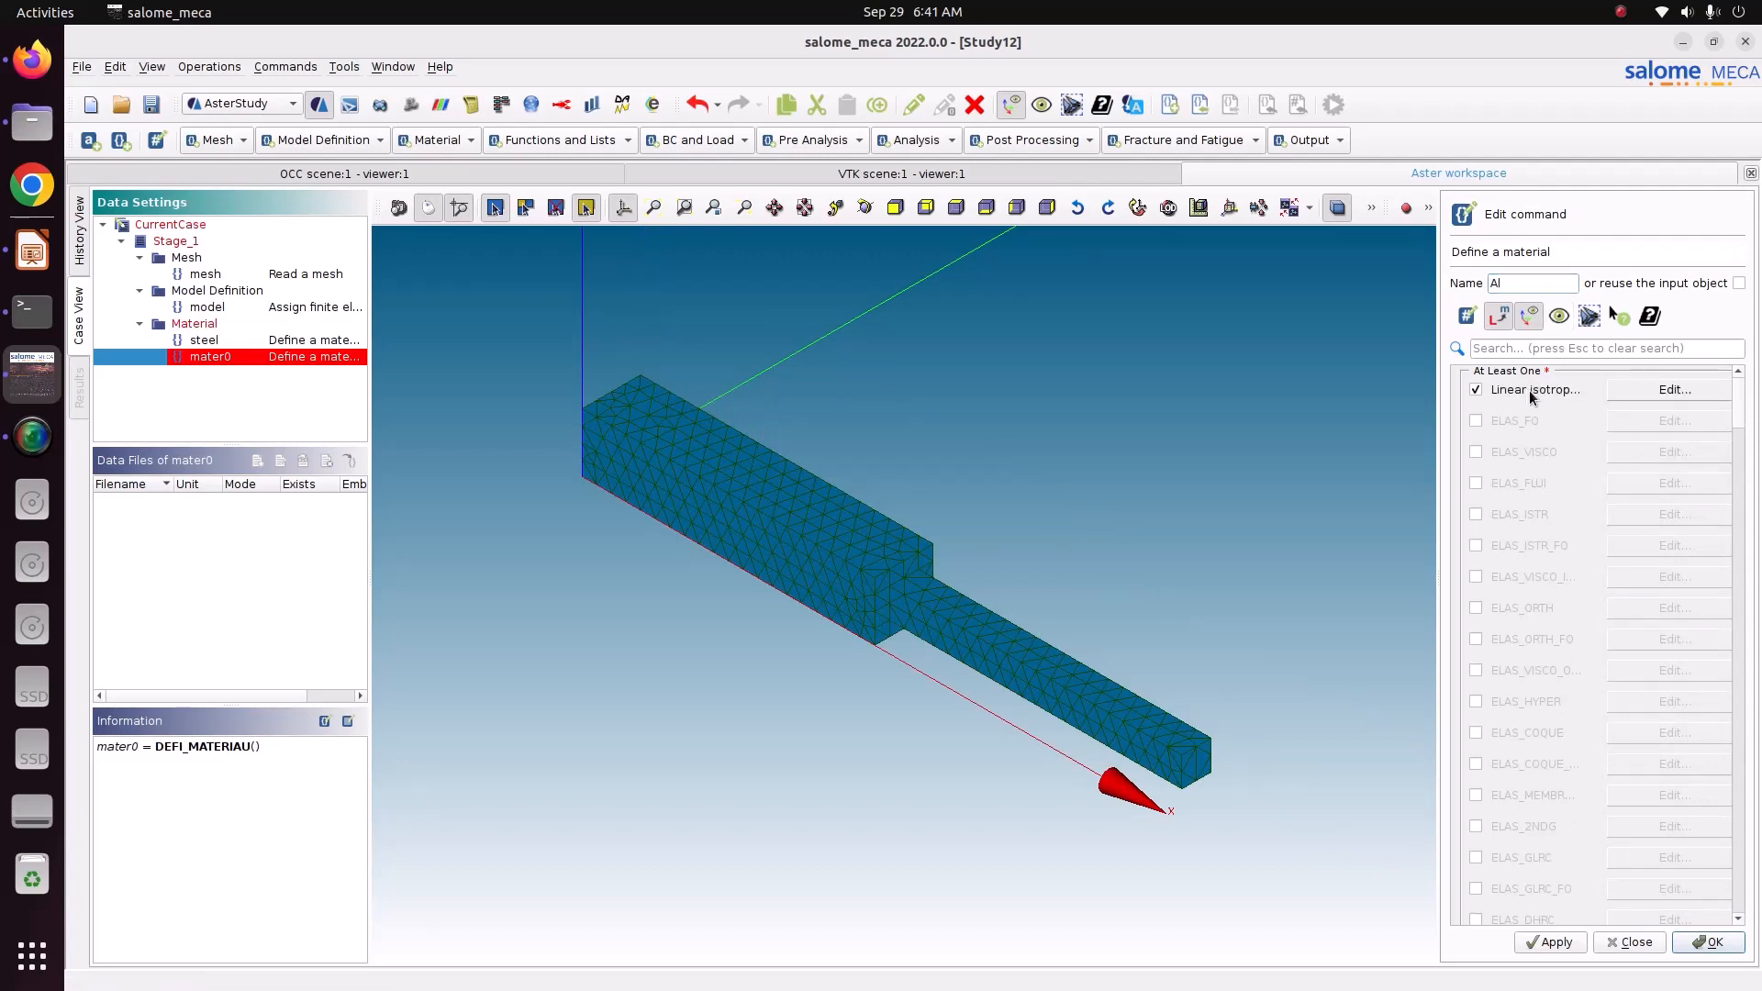
Step: Set Al's Young's modulus to 70e9 and Poisson's ratio to 0.33, and store the material
click(1617, 393)
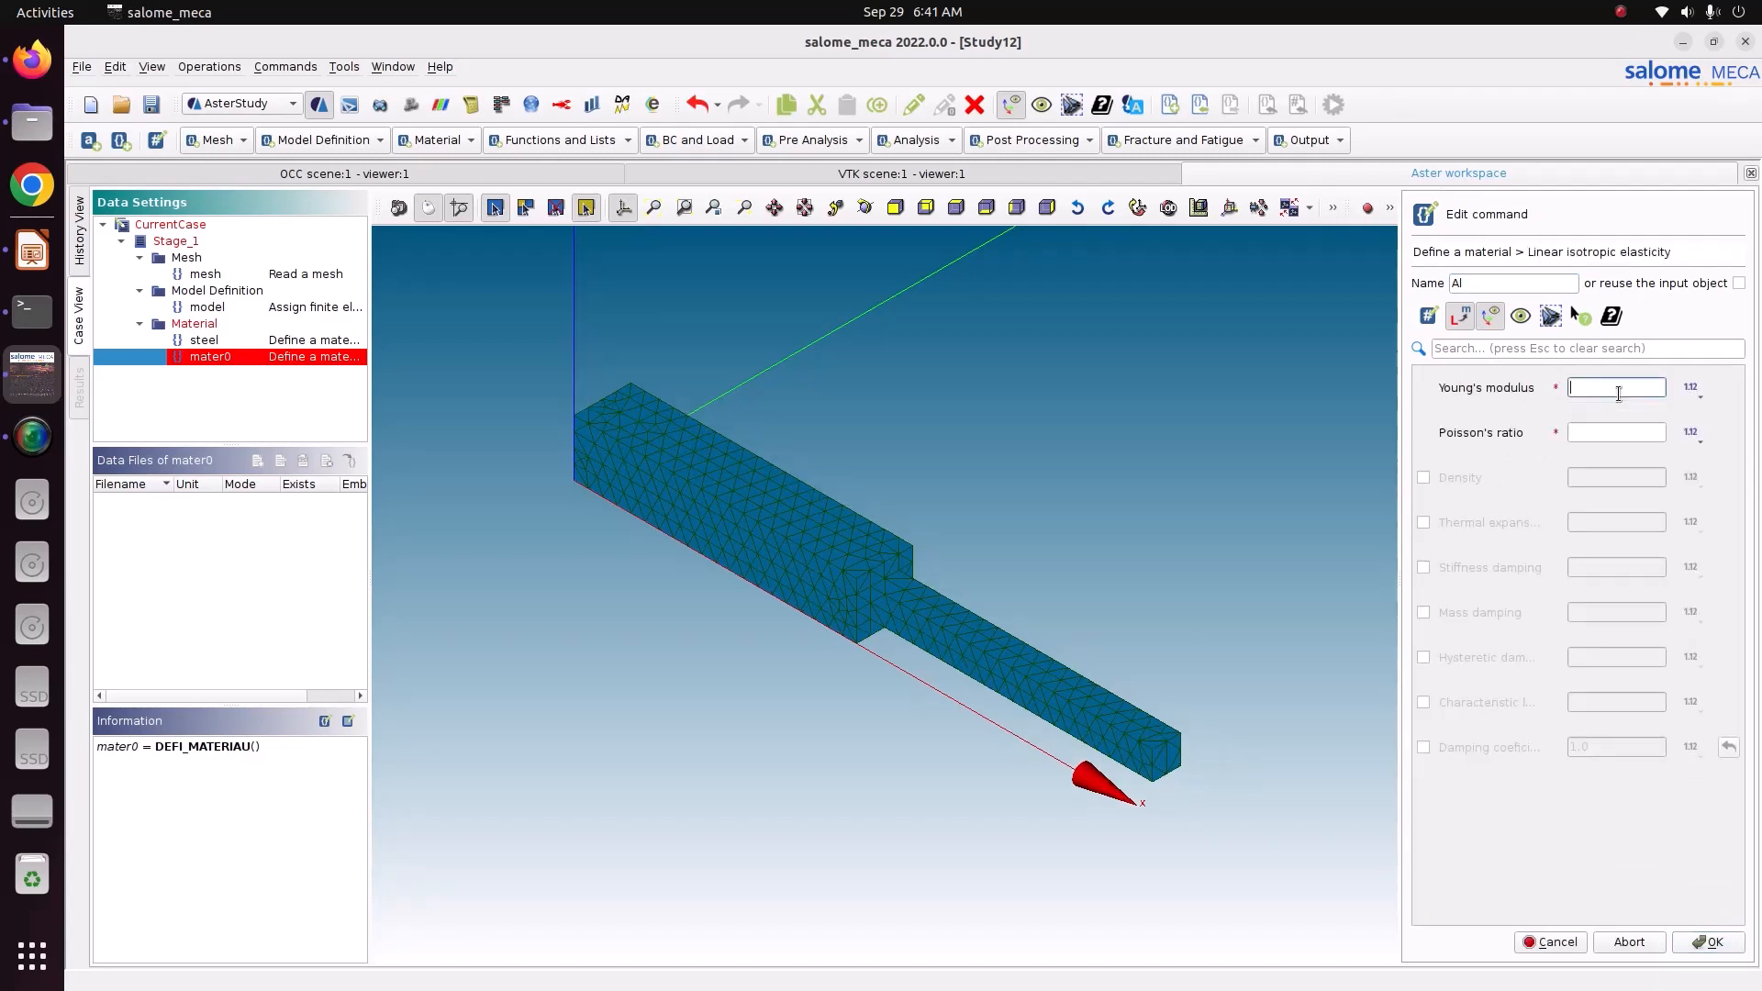
text(70e9)
click(1612, 431)
text(0.33)
click(1700, 939)
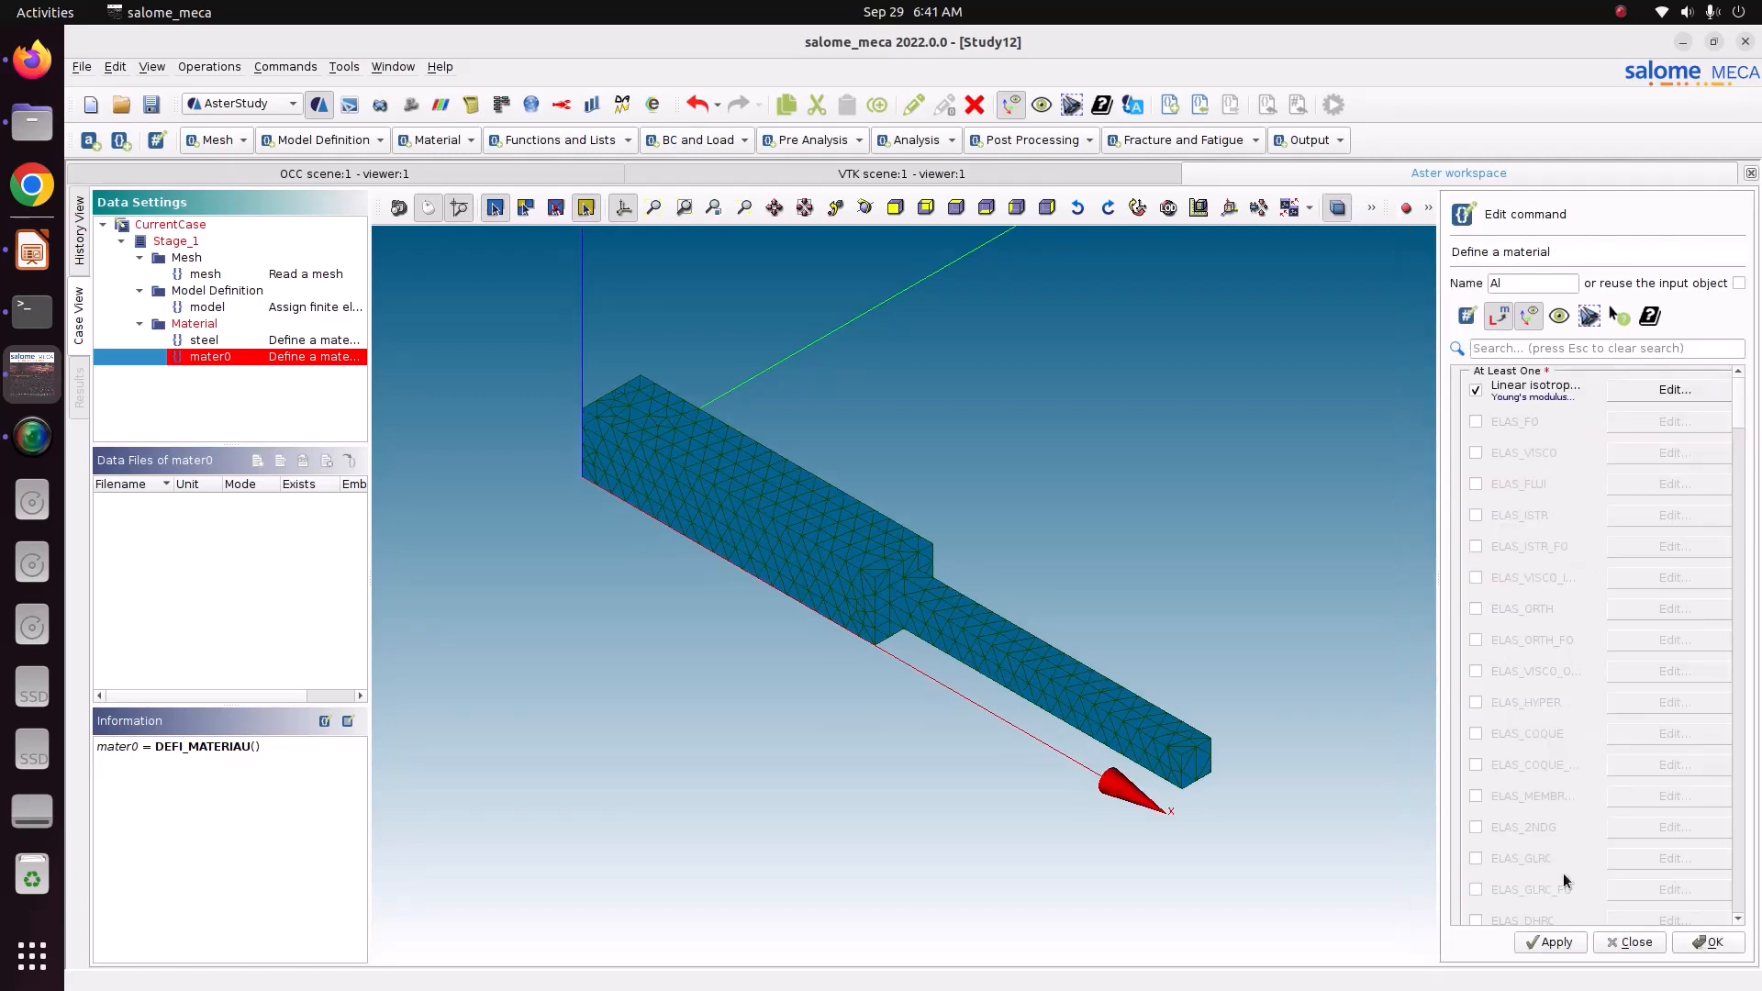
click(1553, 942)
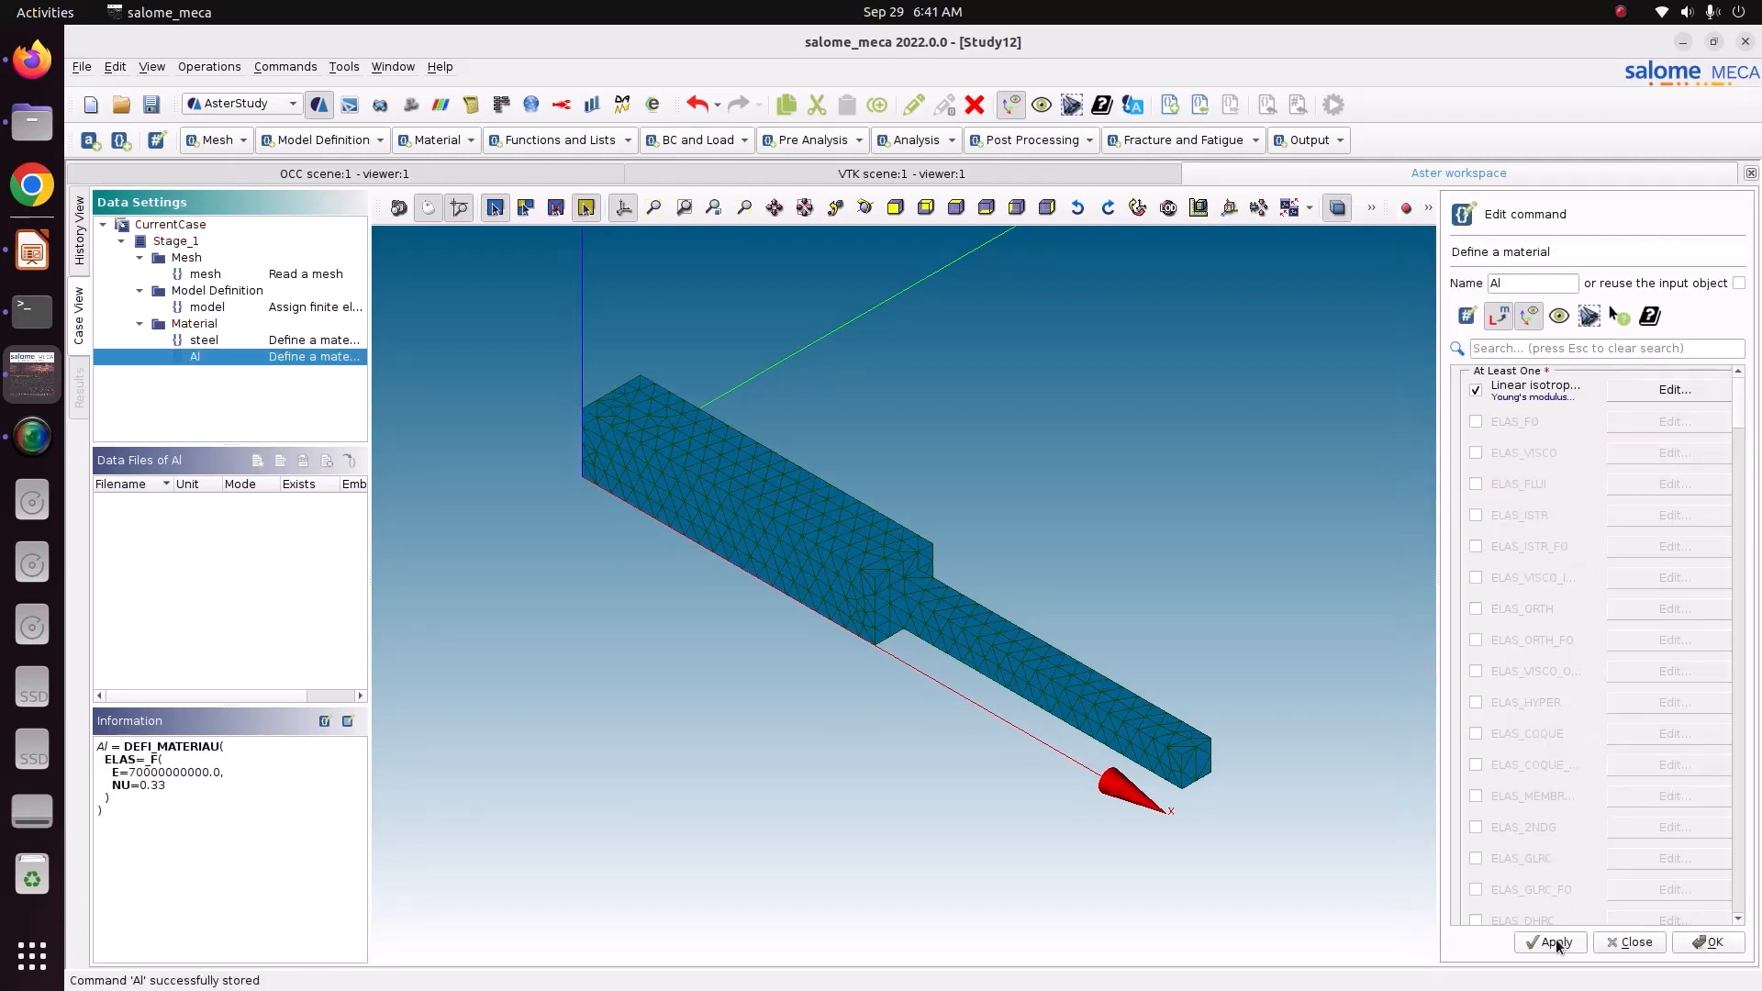
click(1712, 942)
click(281, 341)
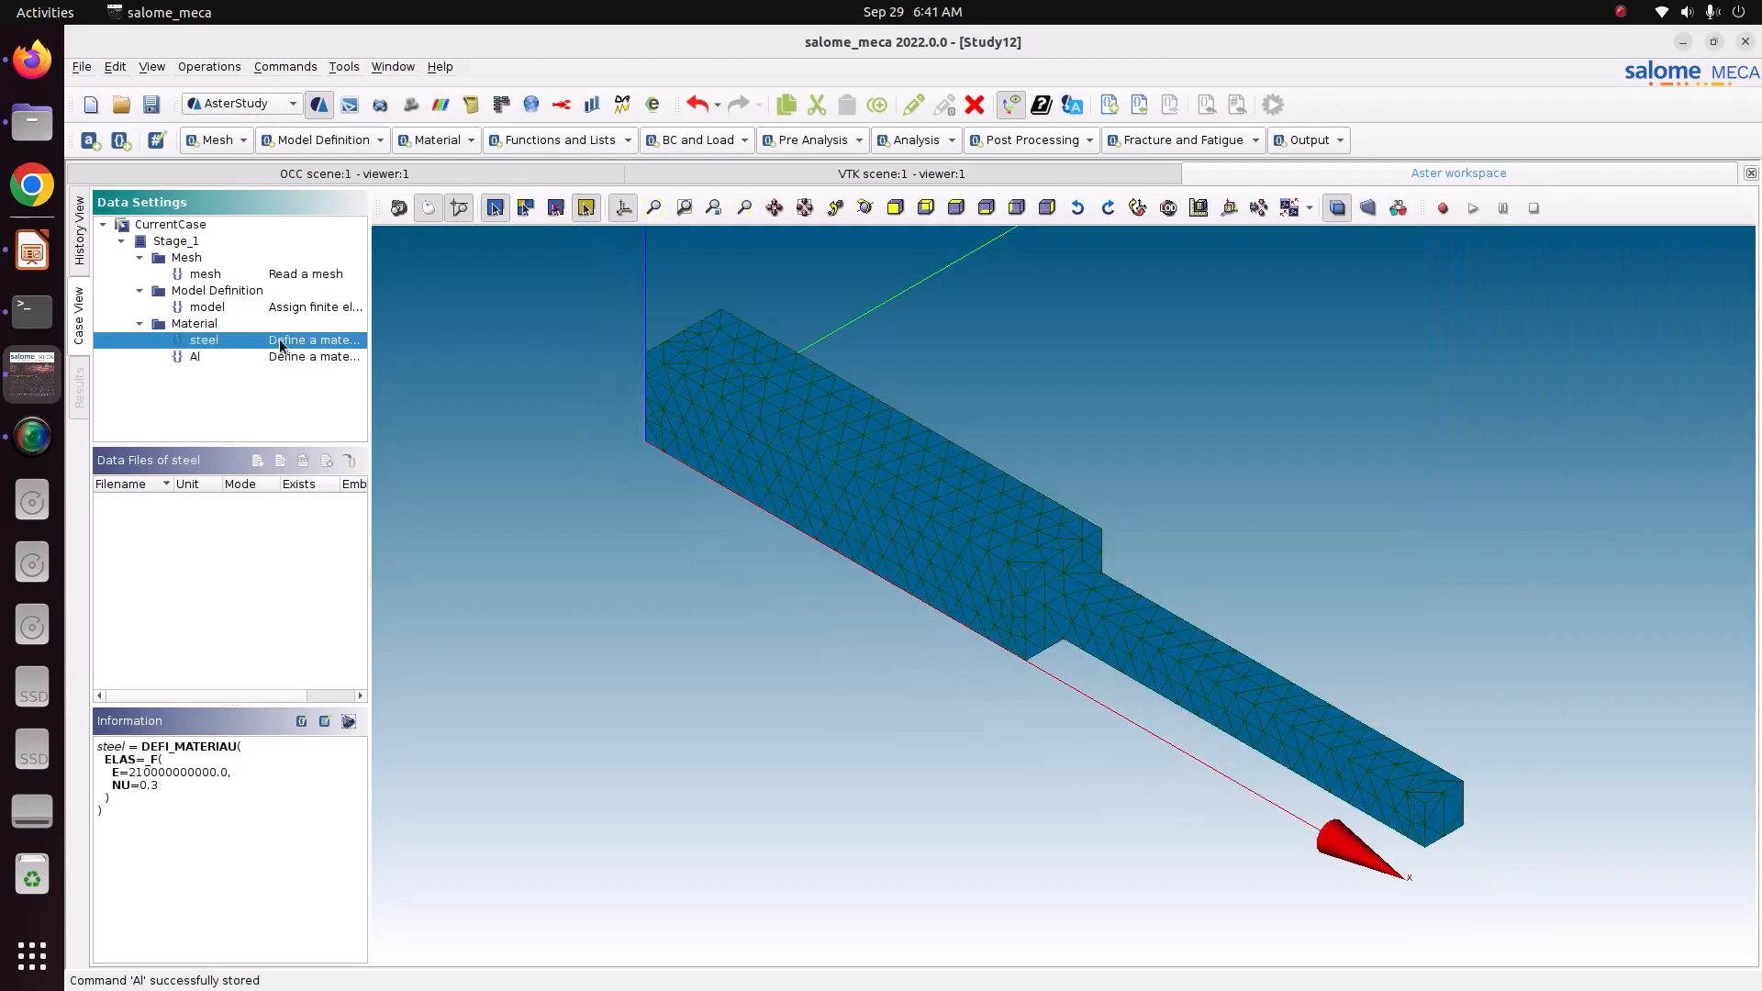
click(297, 364)
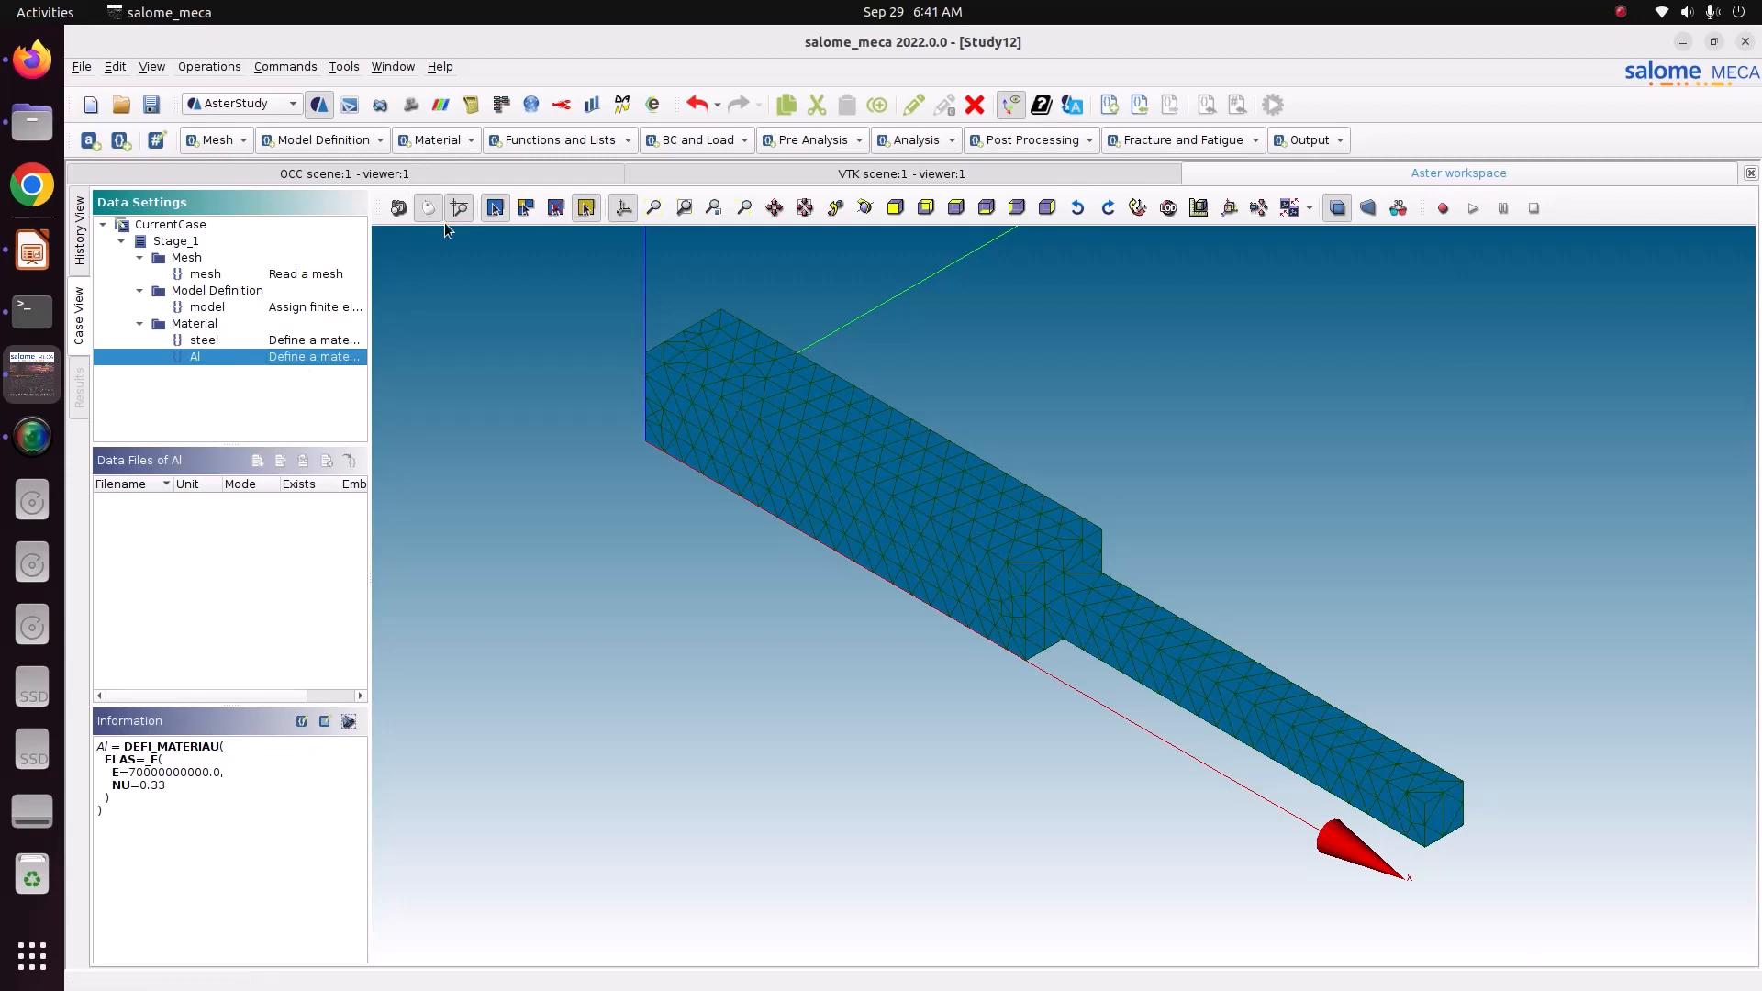
click(936, 593)
Step: Add an Assign a material command using the existing mesh and model, with two material assignment items
click(427, 139)
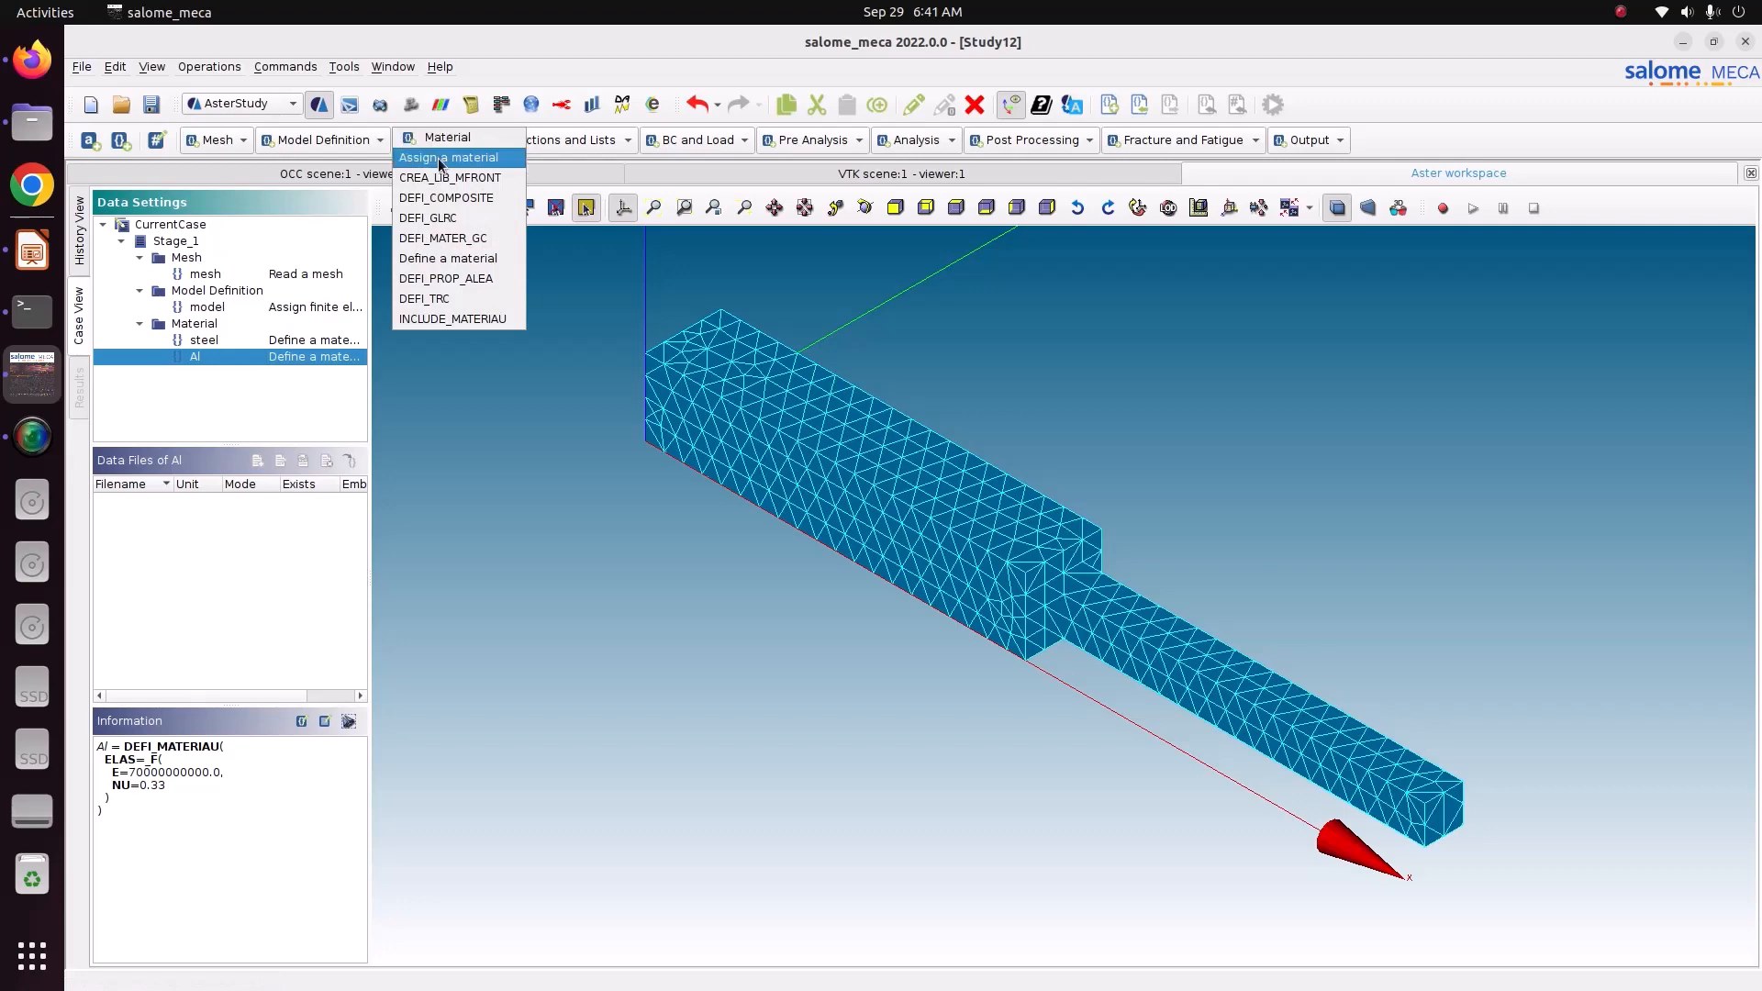
click(442, 158)
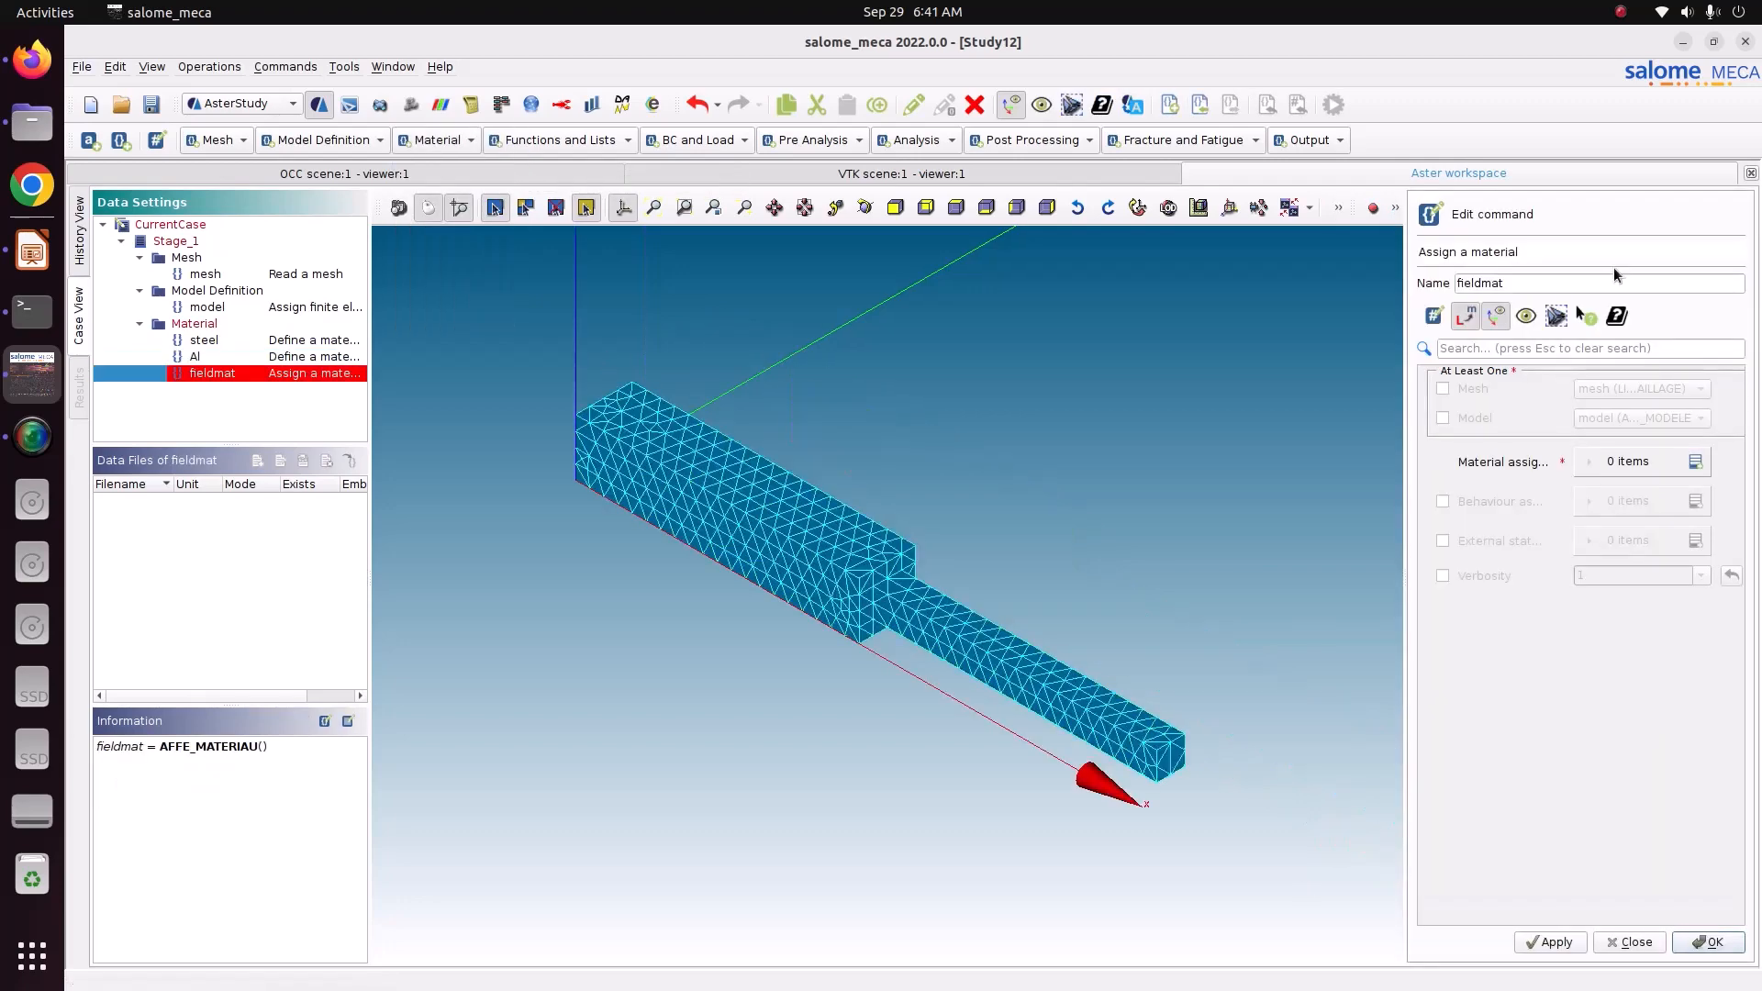
click(1528, 282)
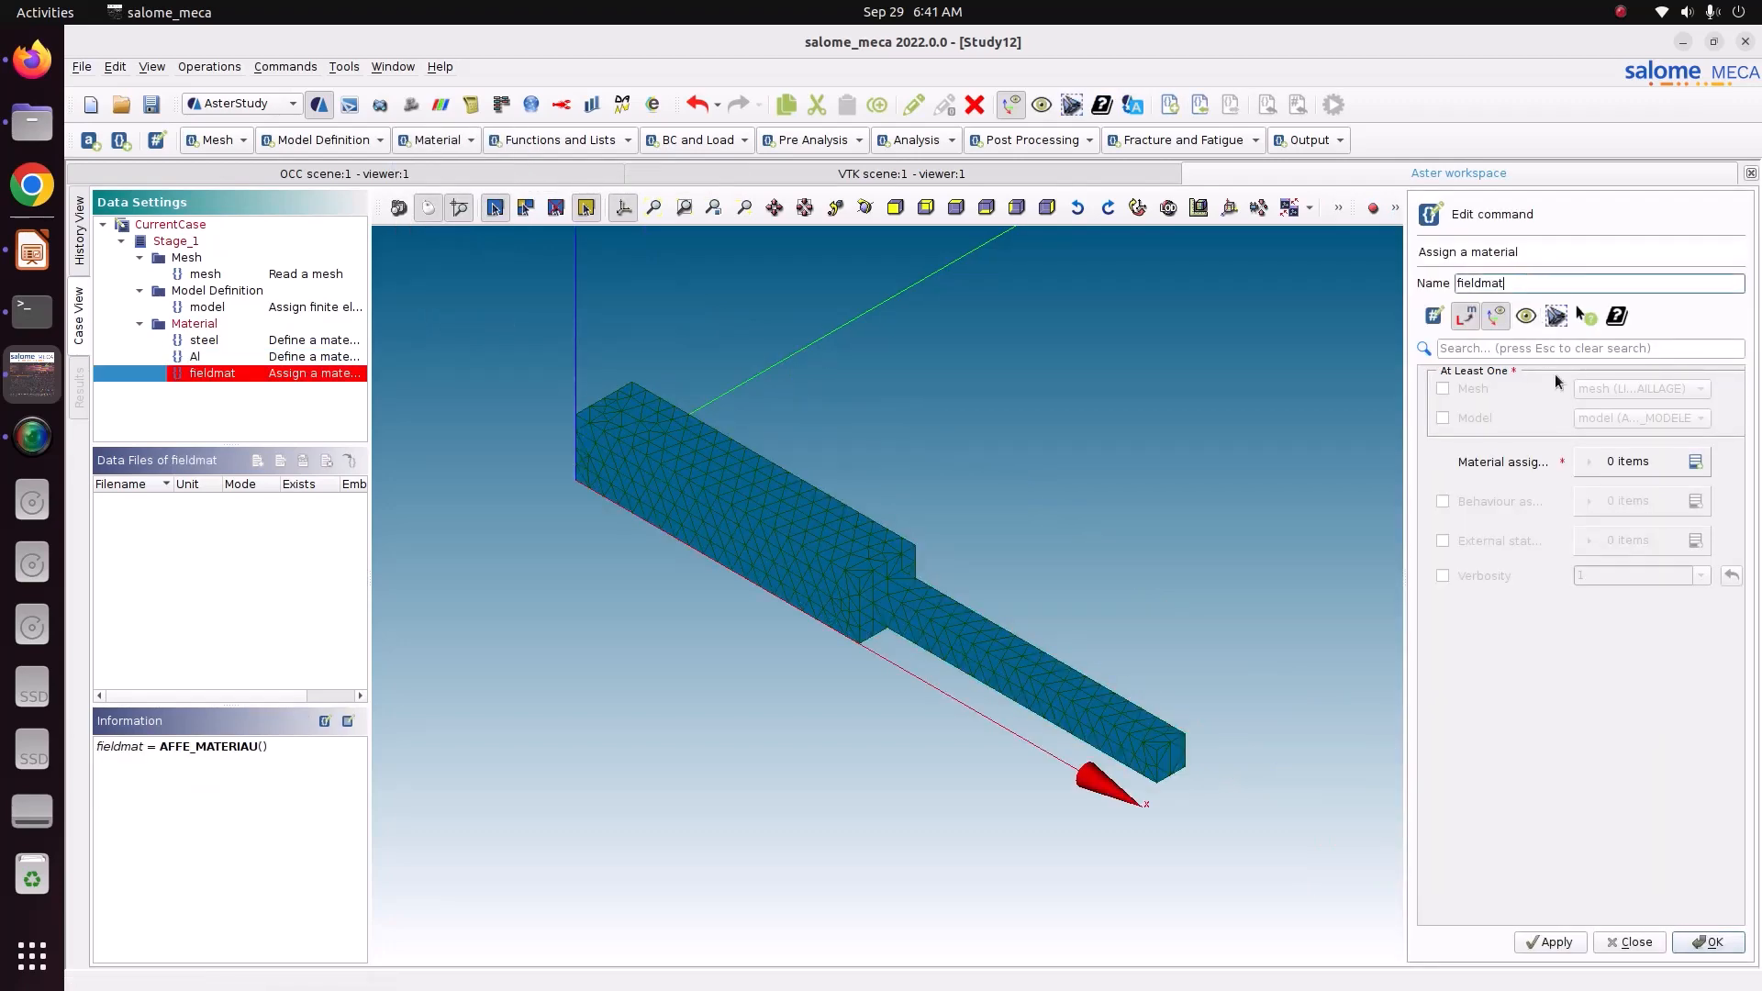
click(1476, 387)
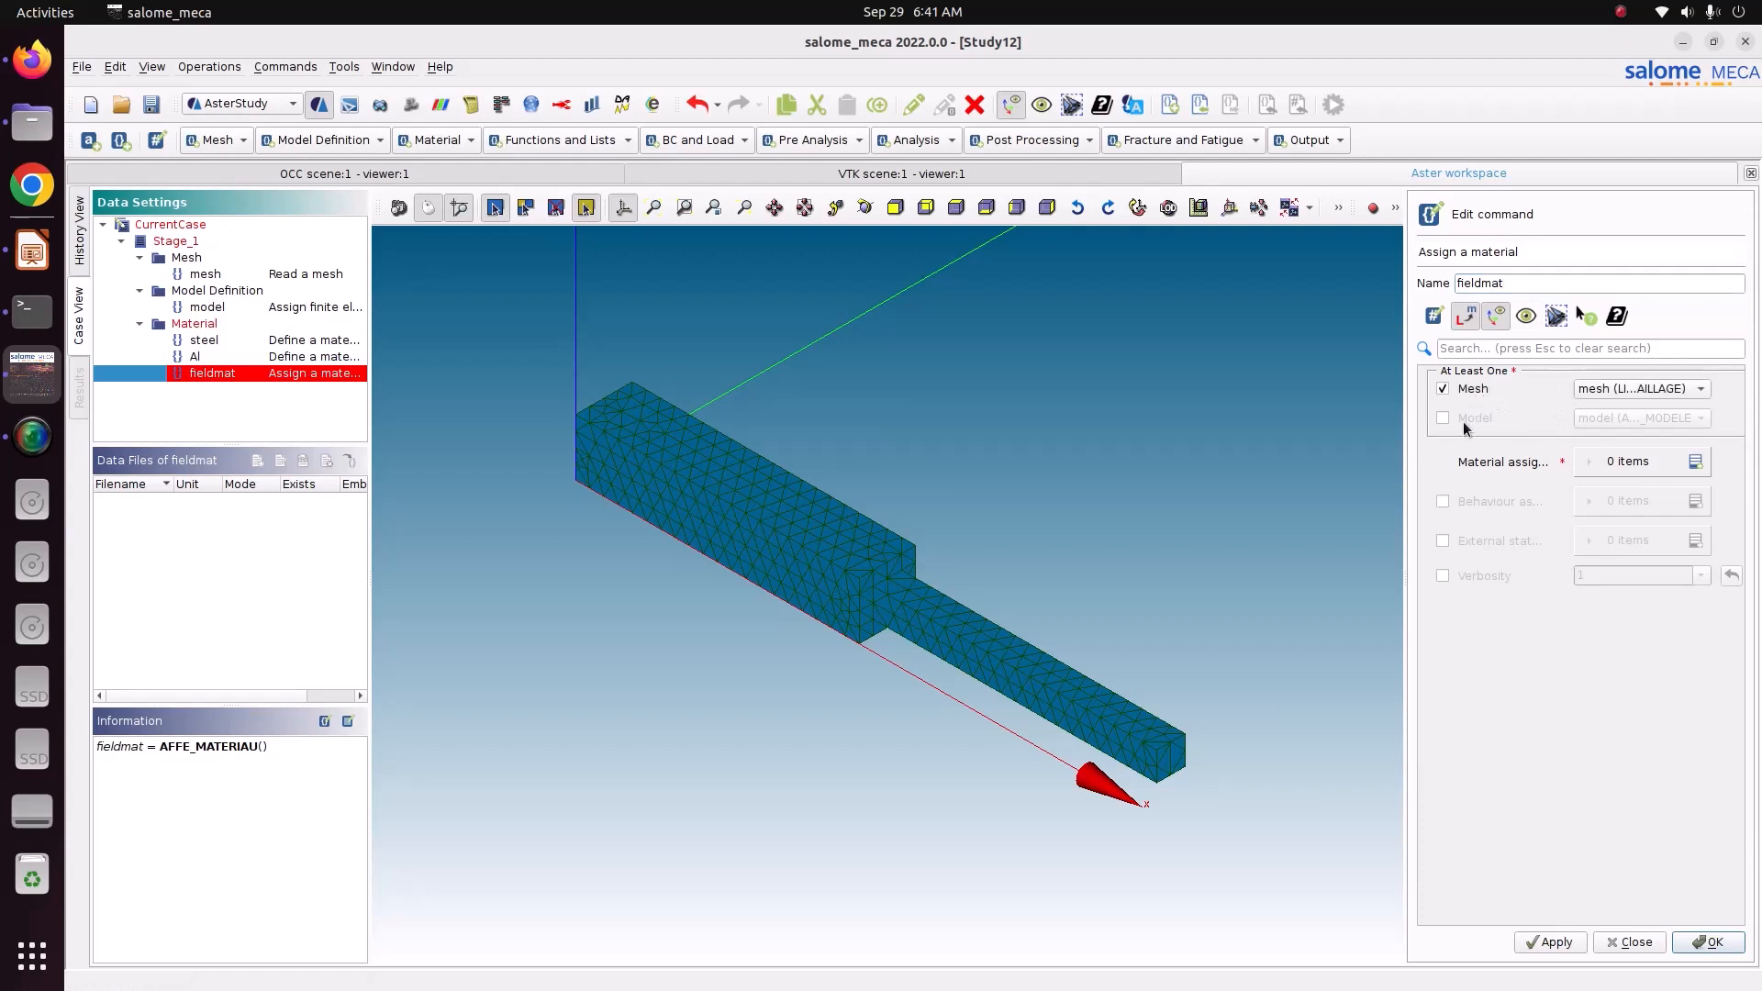
click(1462, 420)
click(1704, 468)
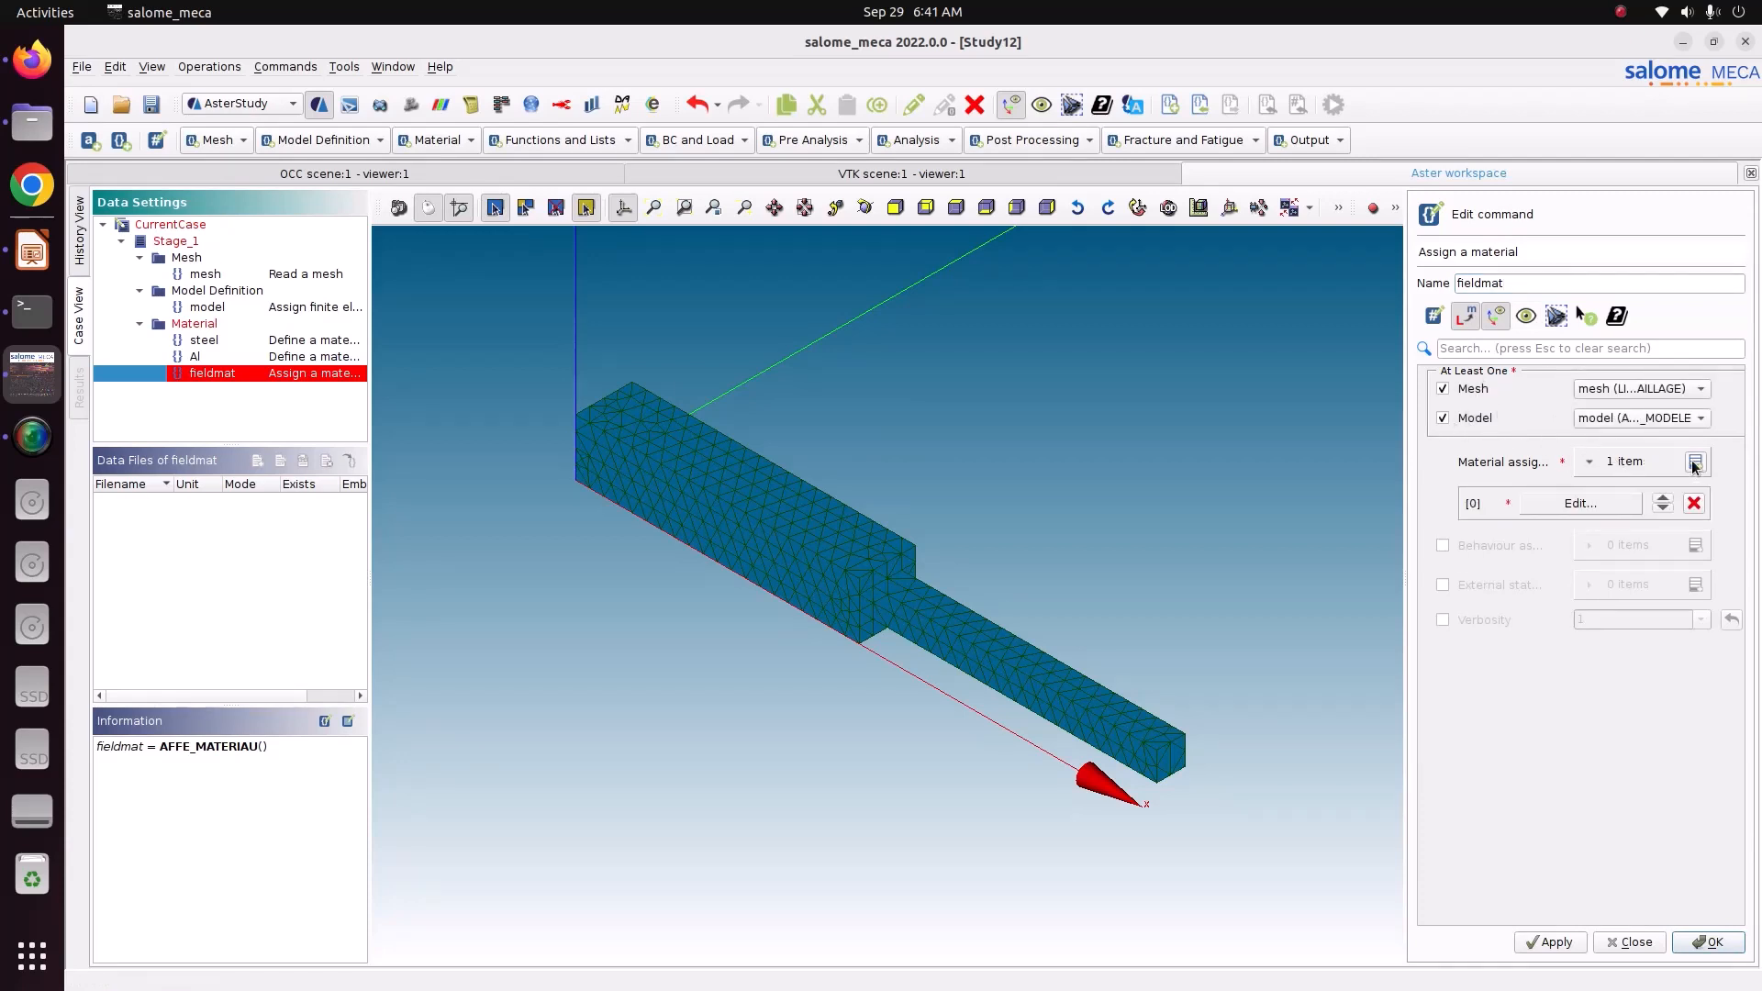
click(1704, 467)
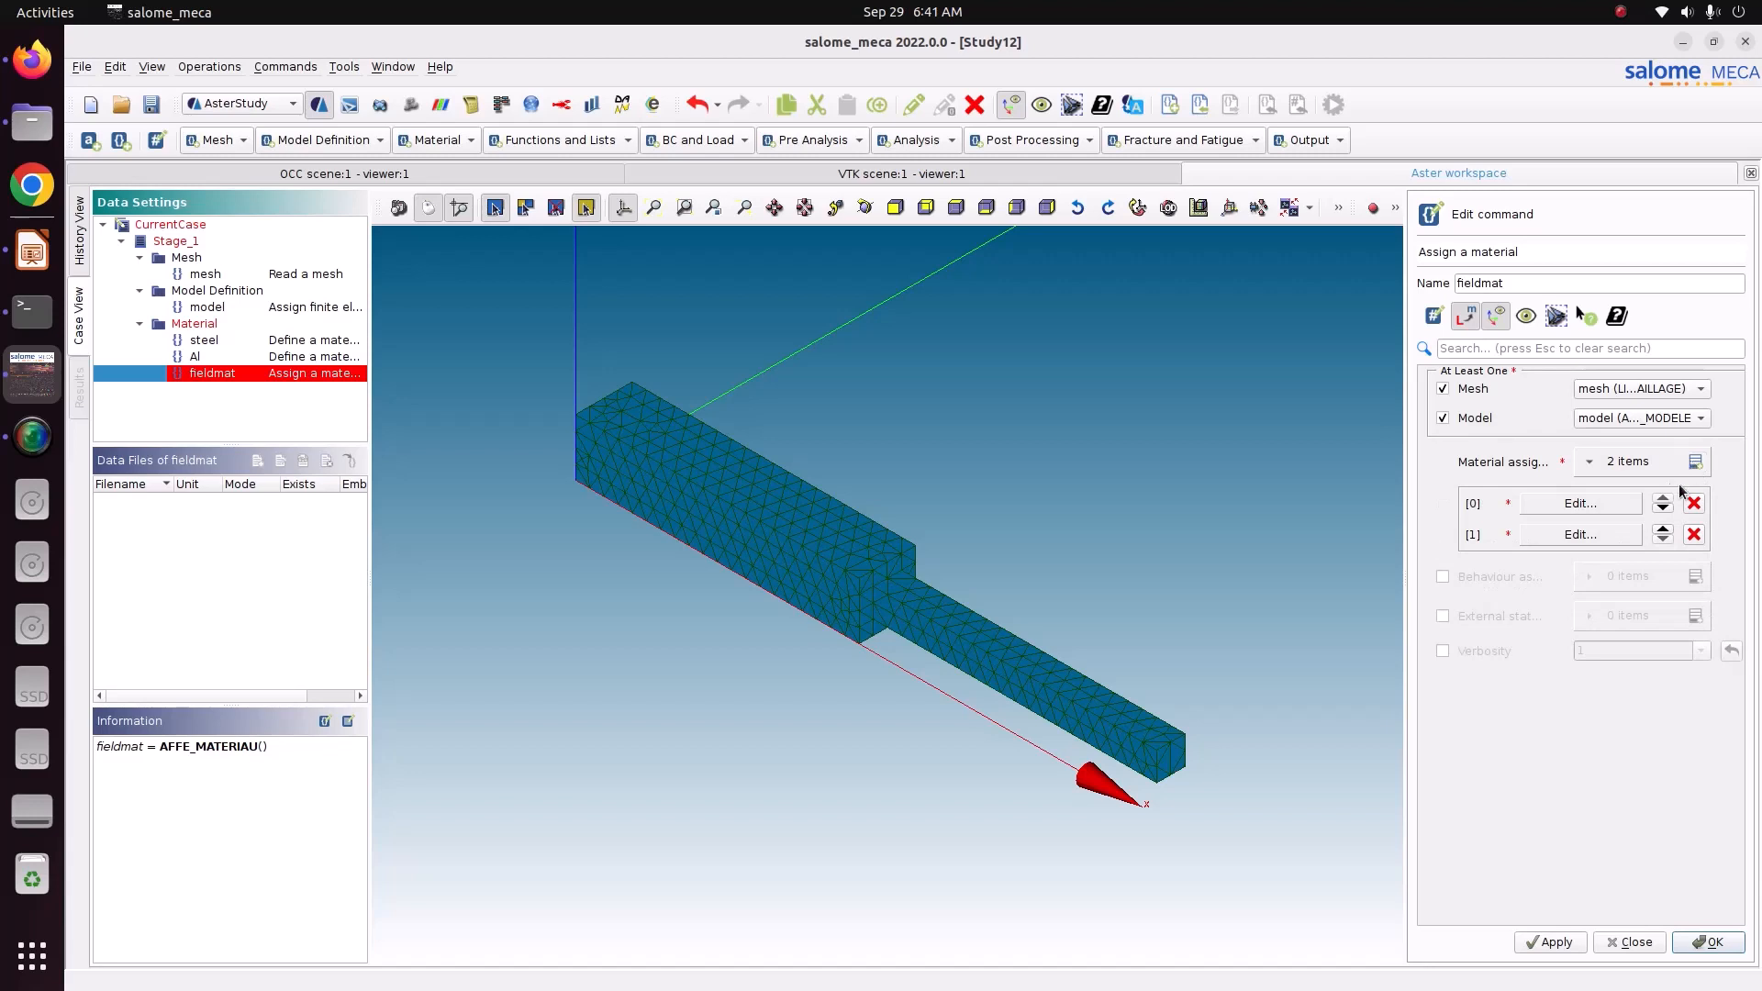
Step: In the first material assignment item, assign the steel material to the Steel element group
click(1576, 504)
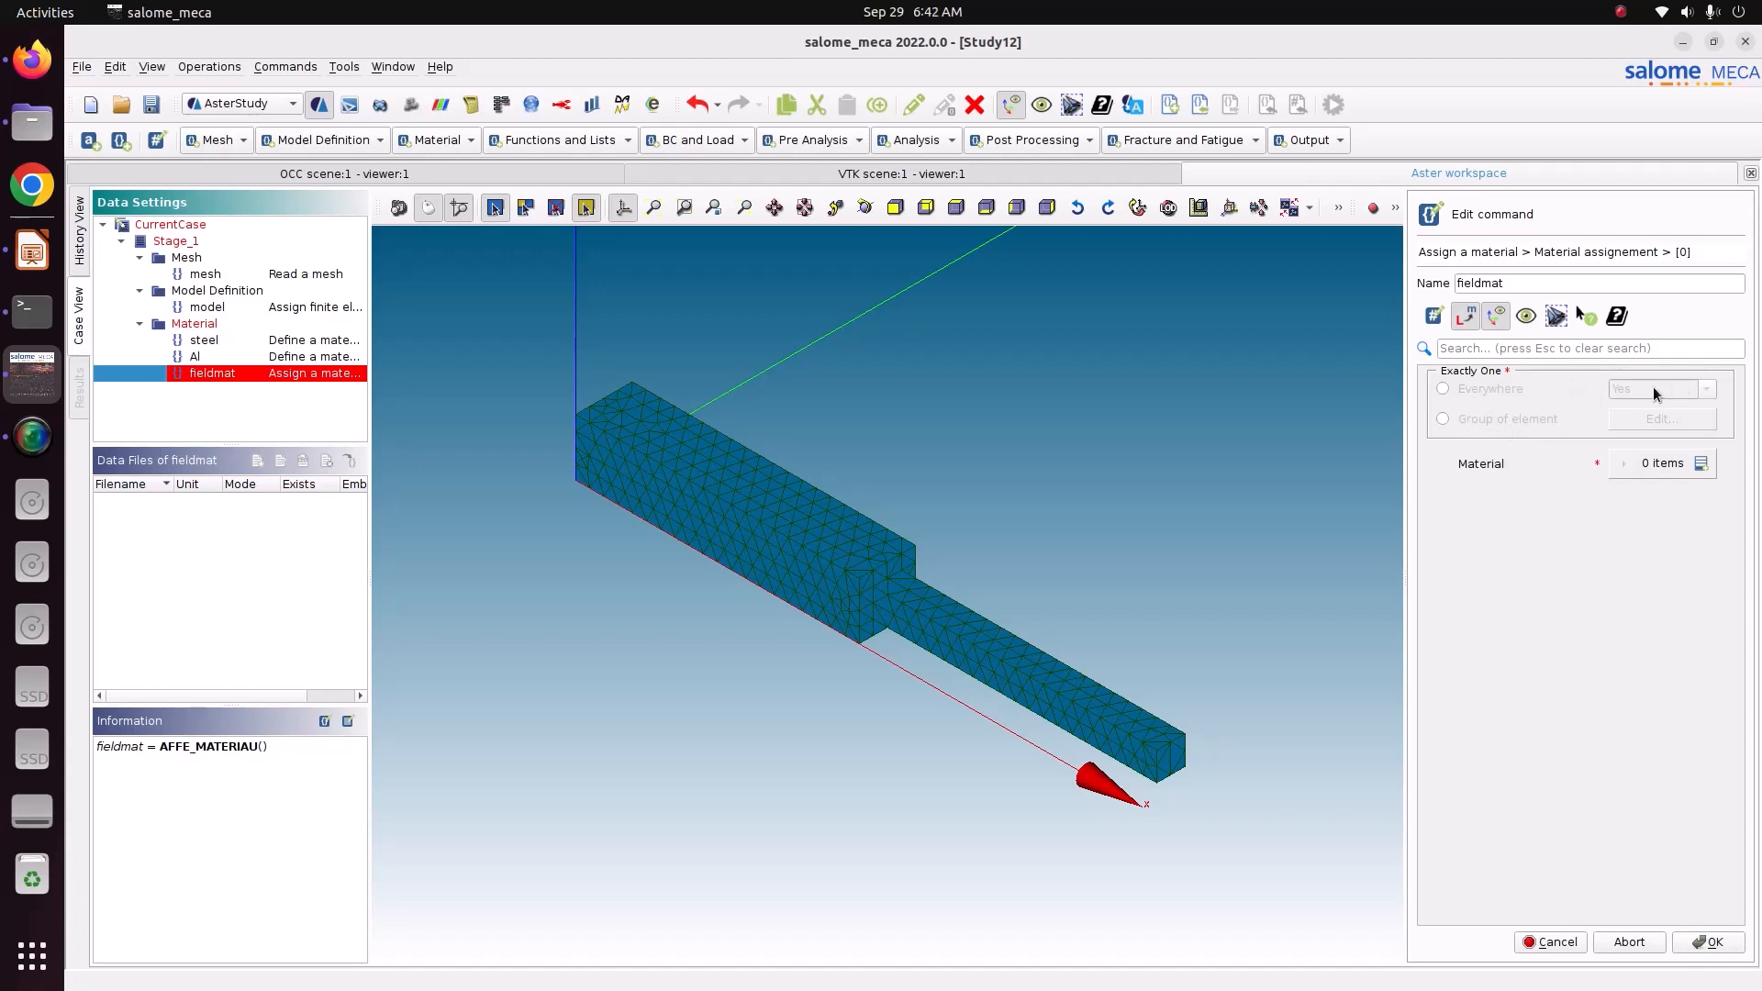
click(1441, 419)
click(1633, 419)
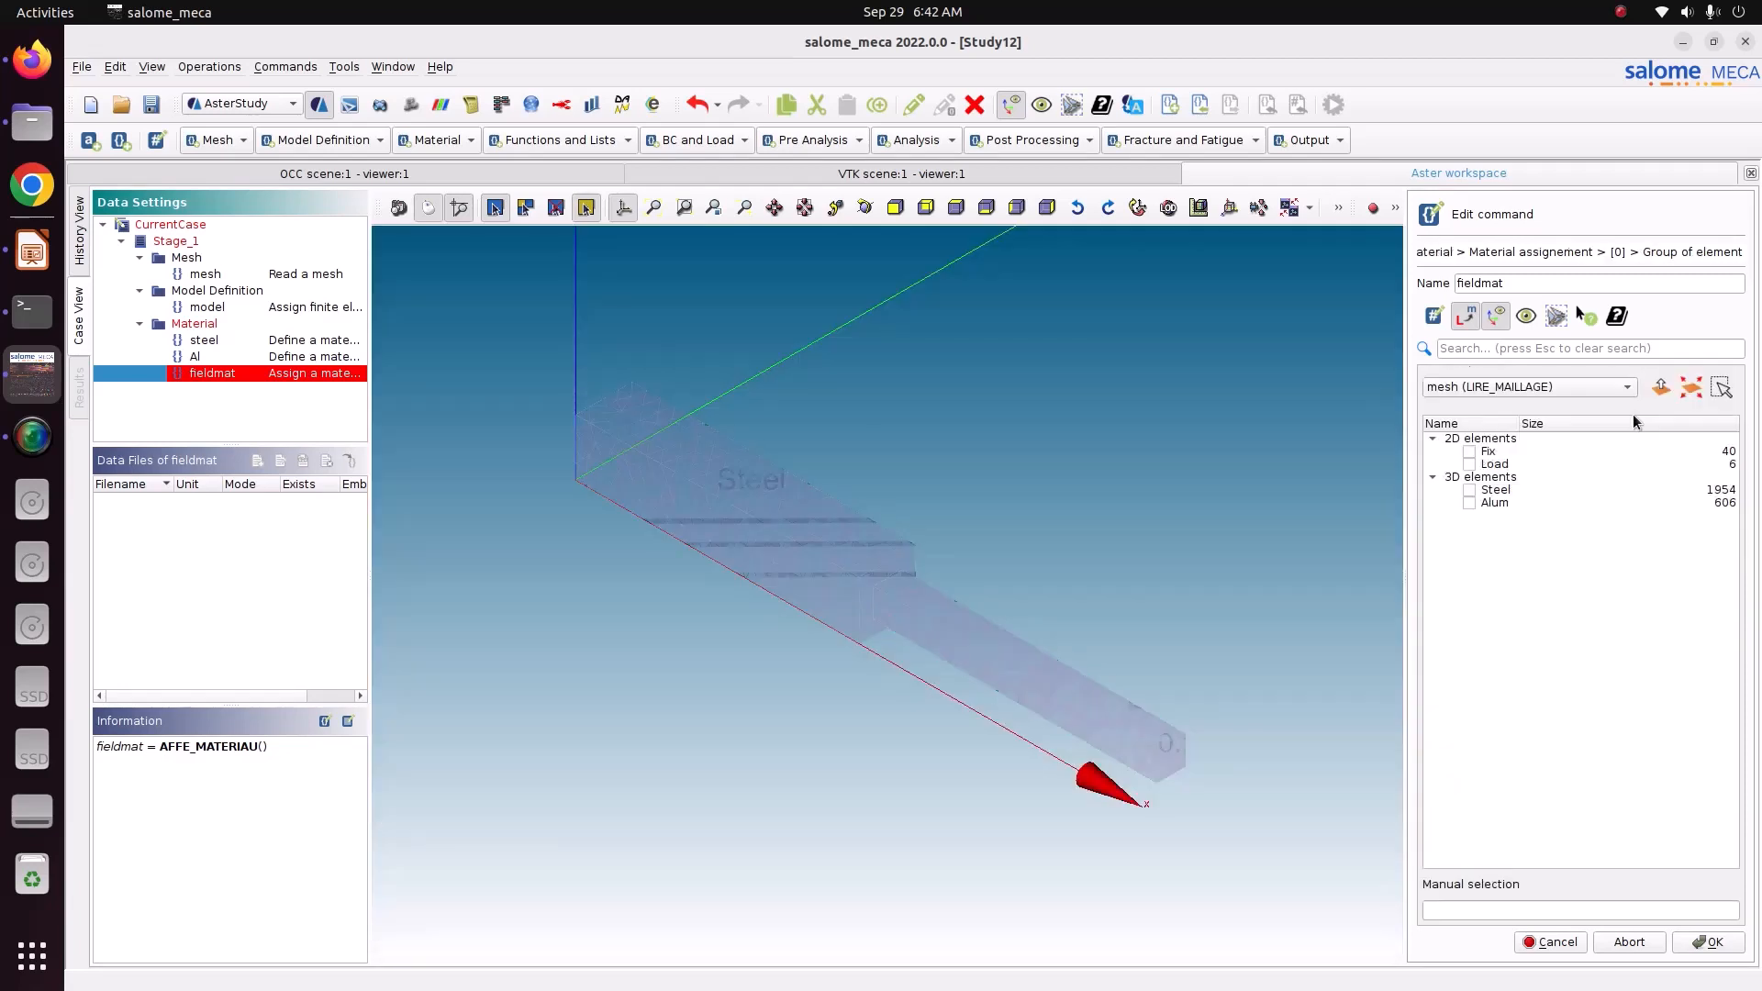
click(1469, 493)
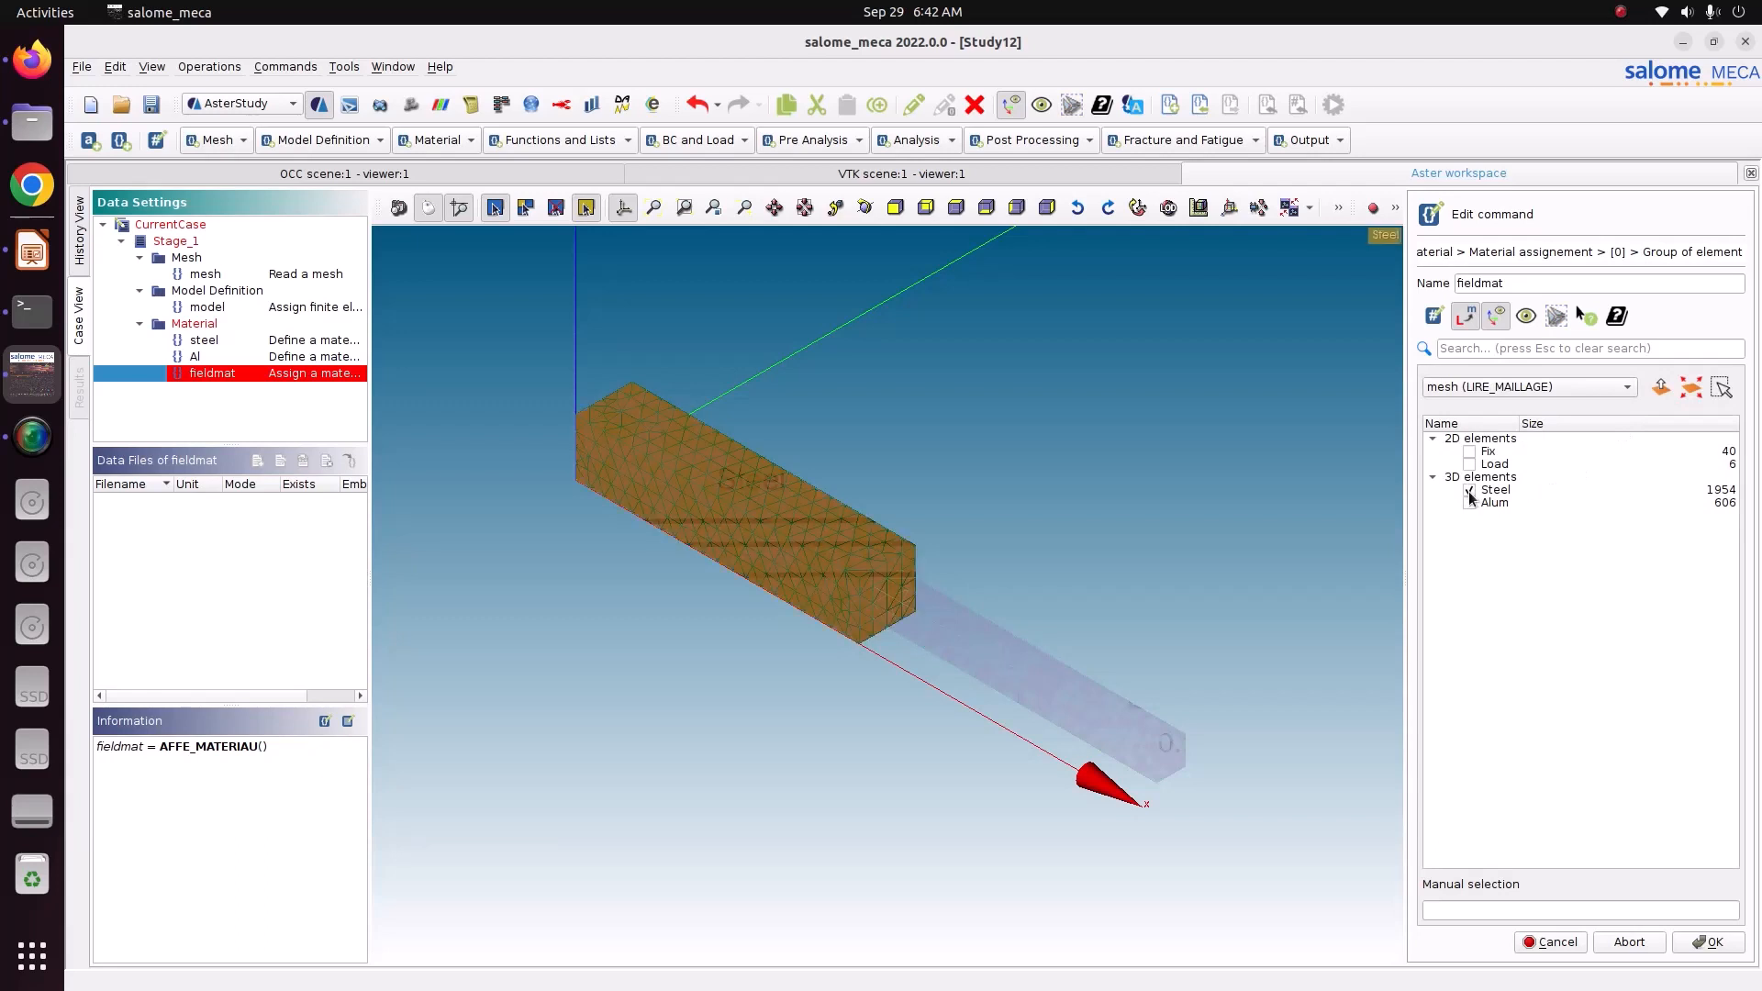
click(1711, 942)
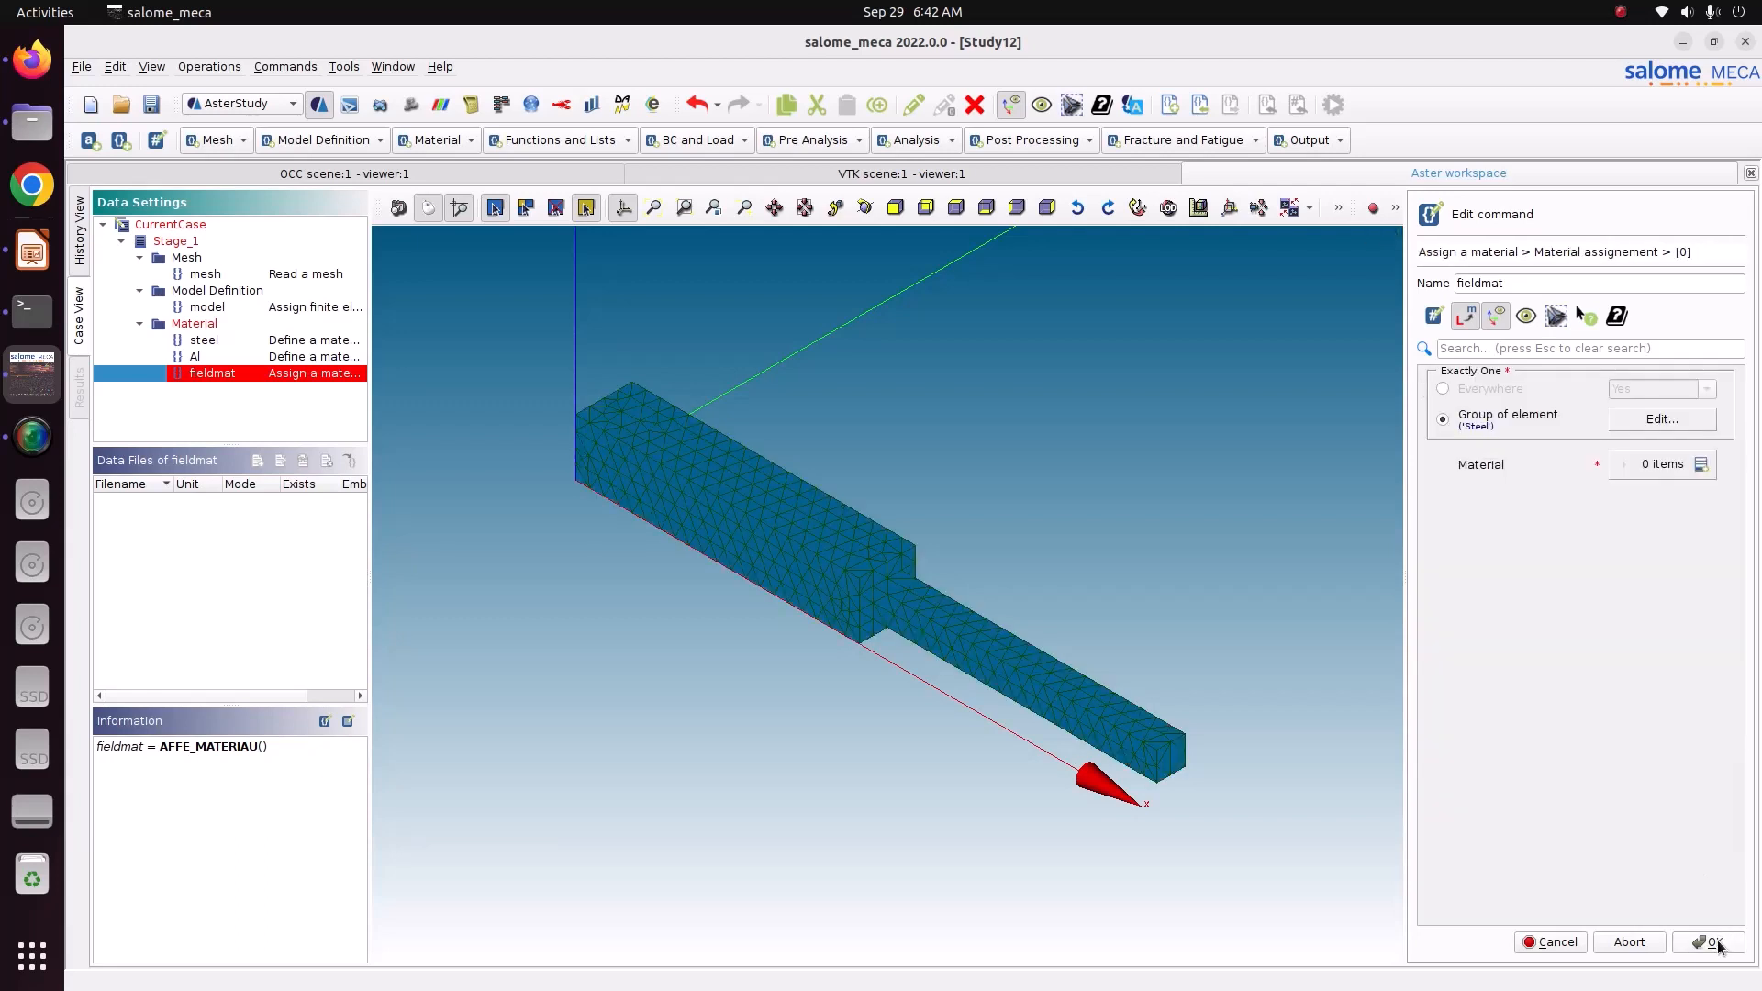
click(1692, 464)
click(1608, 507)
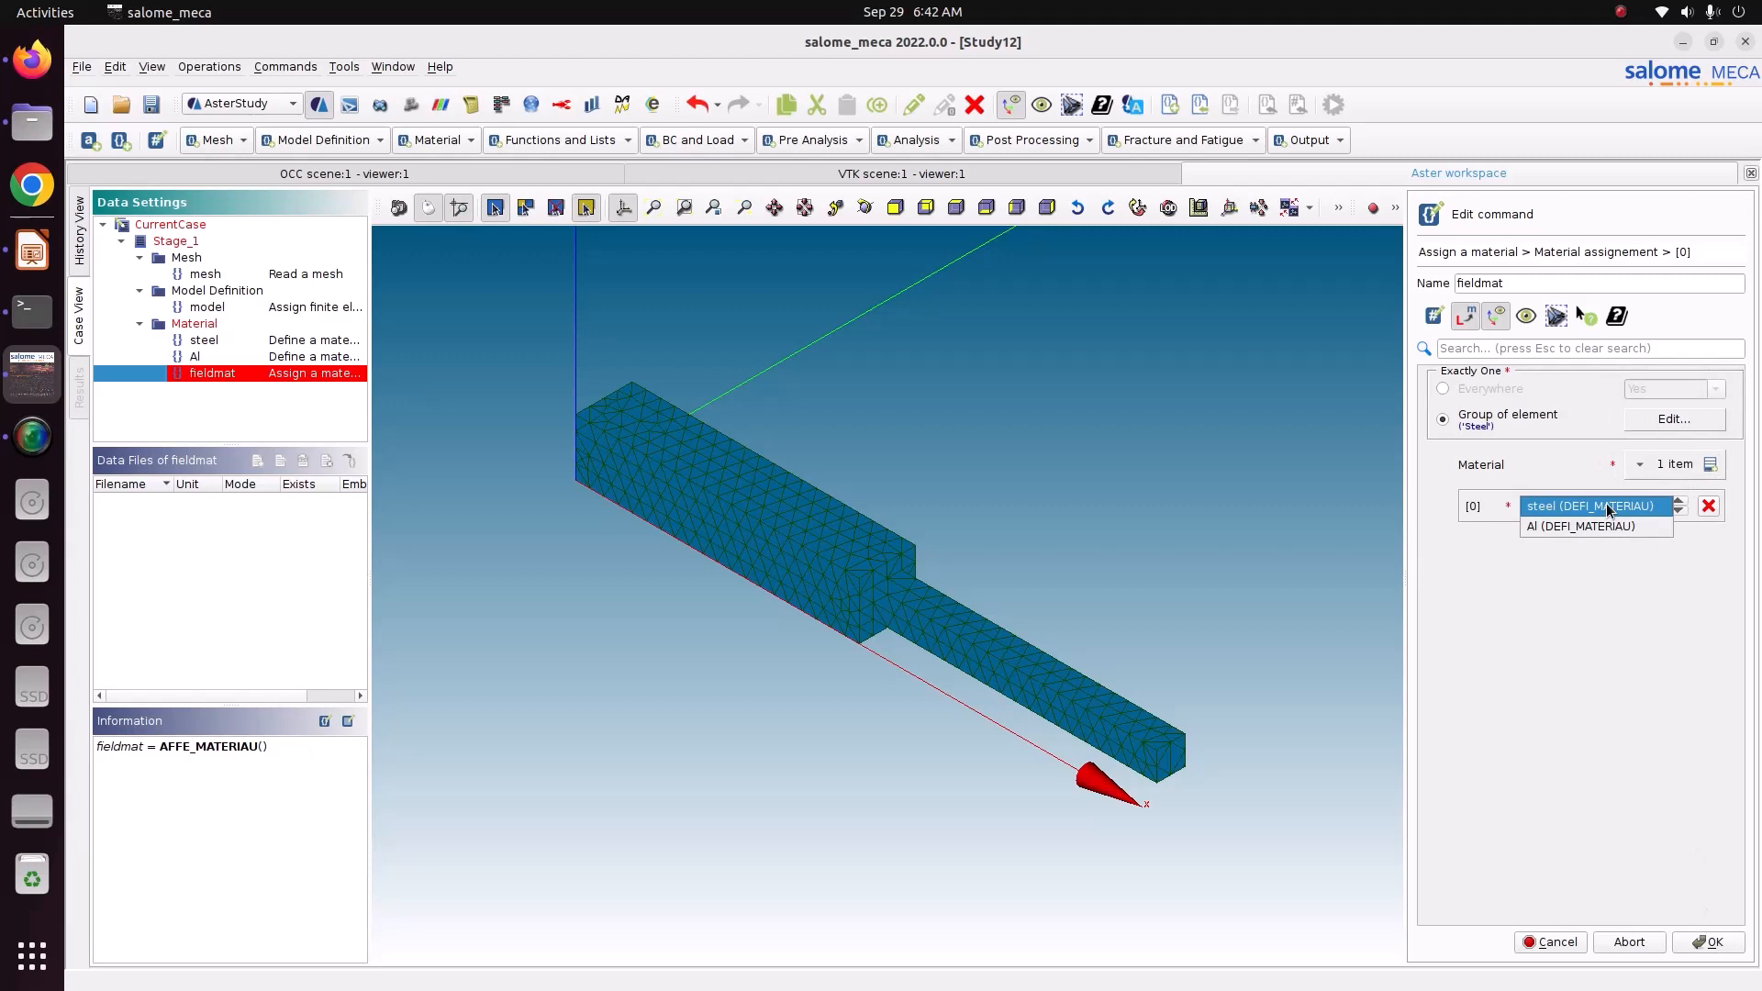
click(1608, 506)
click(1712, 943)
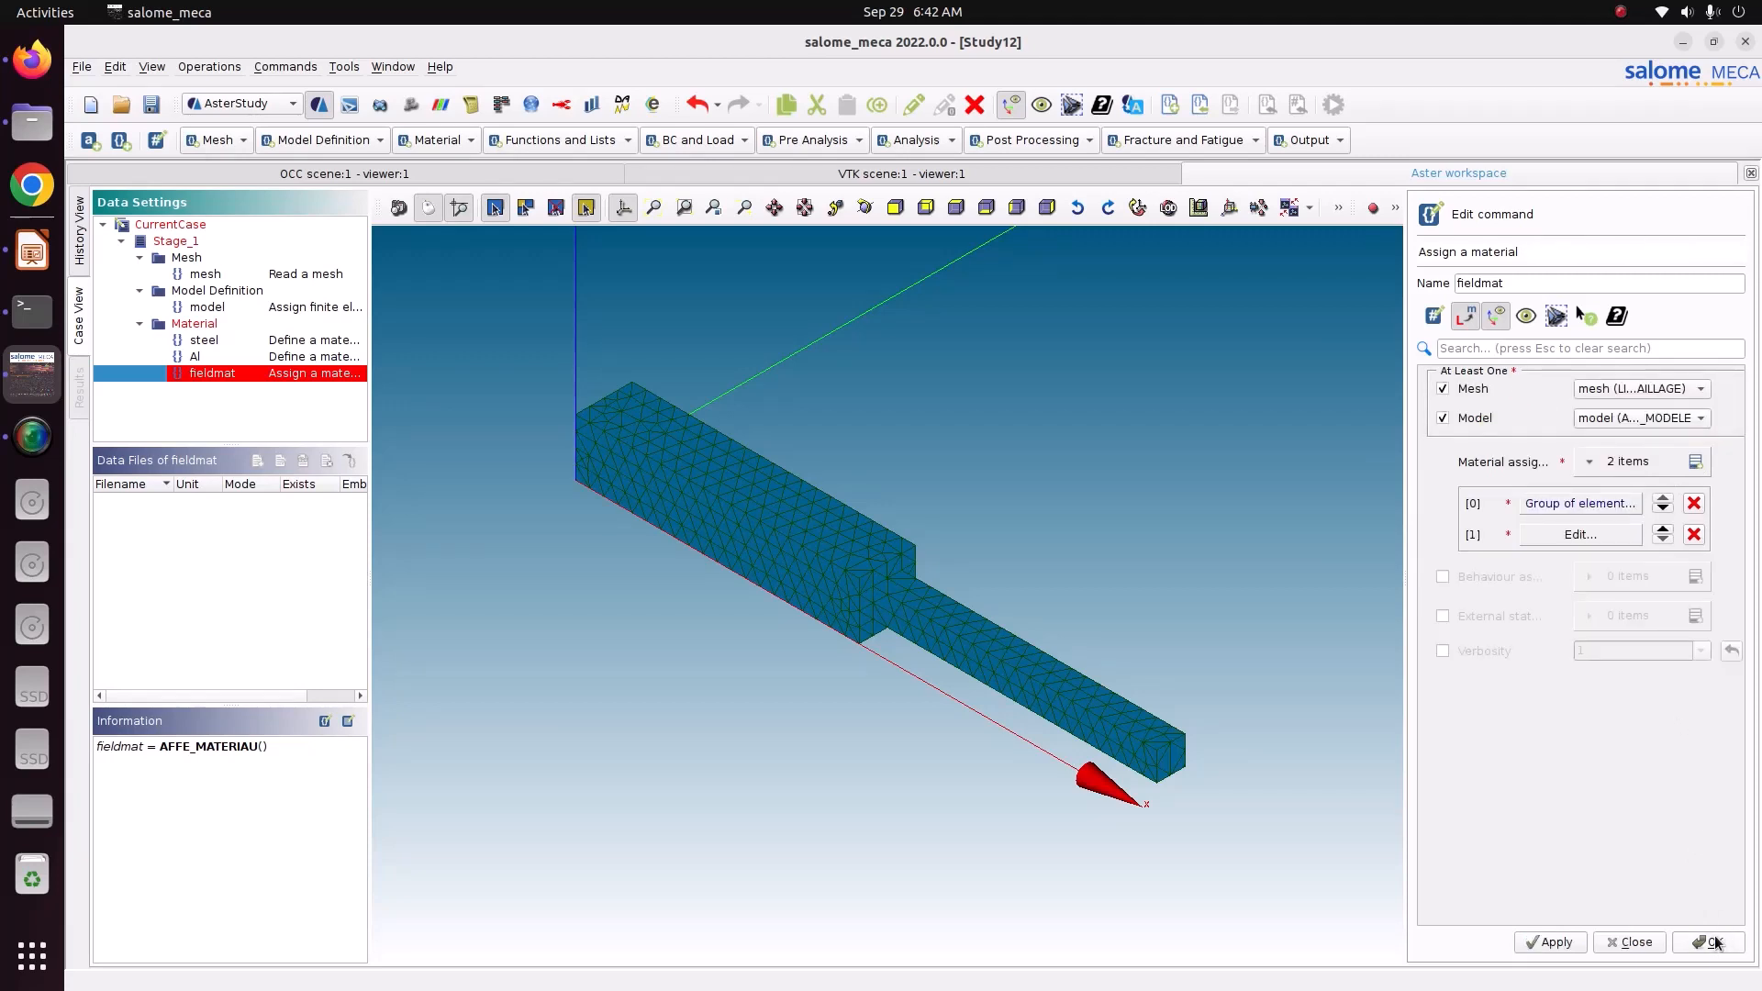
Step: In the second material assignment item, assign the Al material to the Alum element group, and store the command
click(1589, 536)
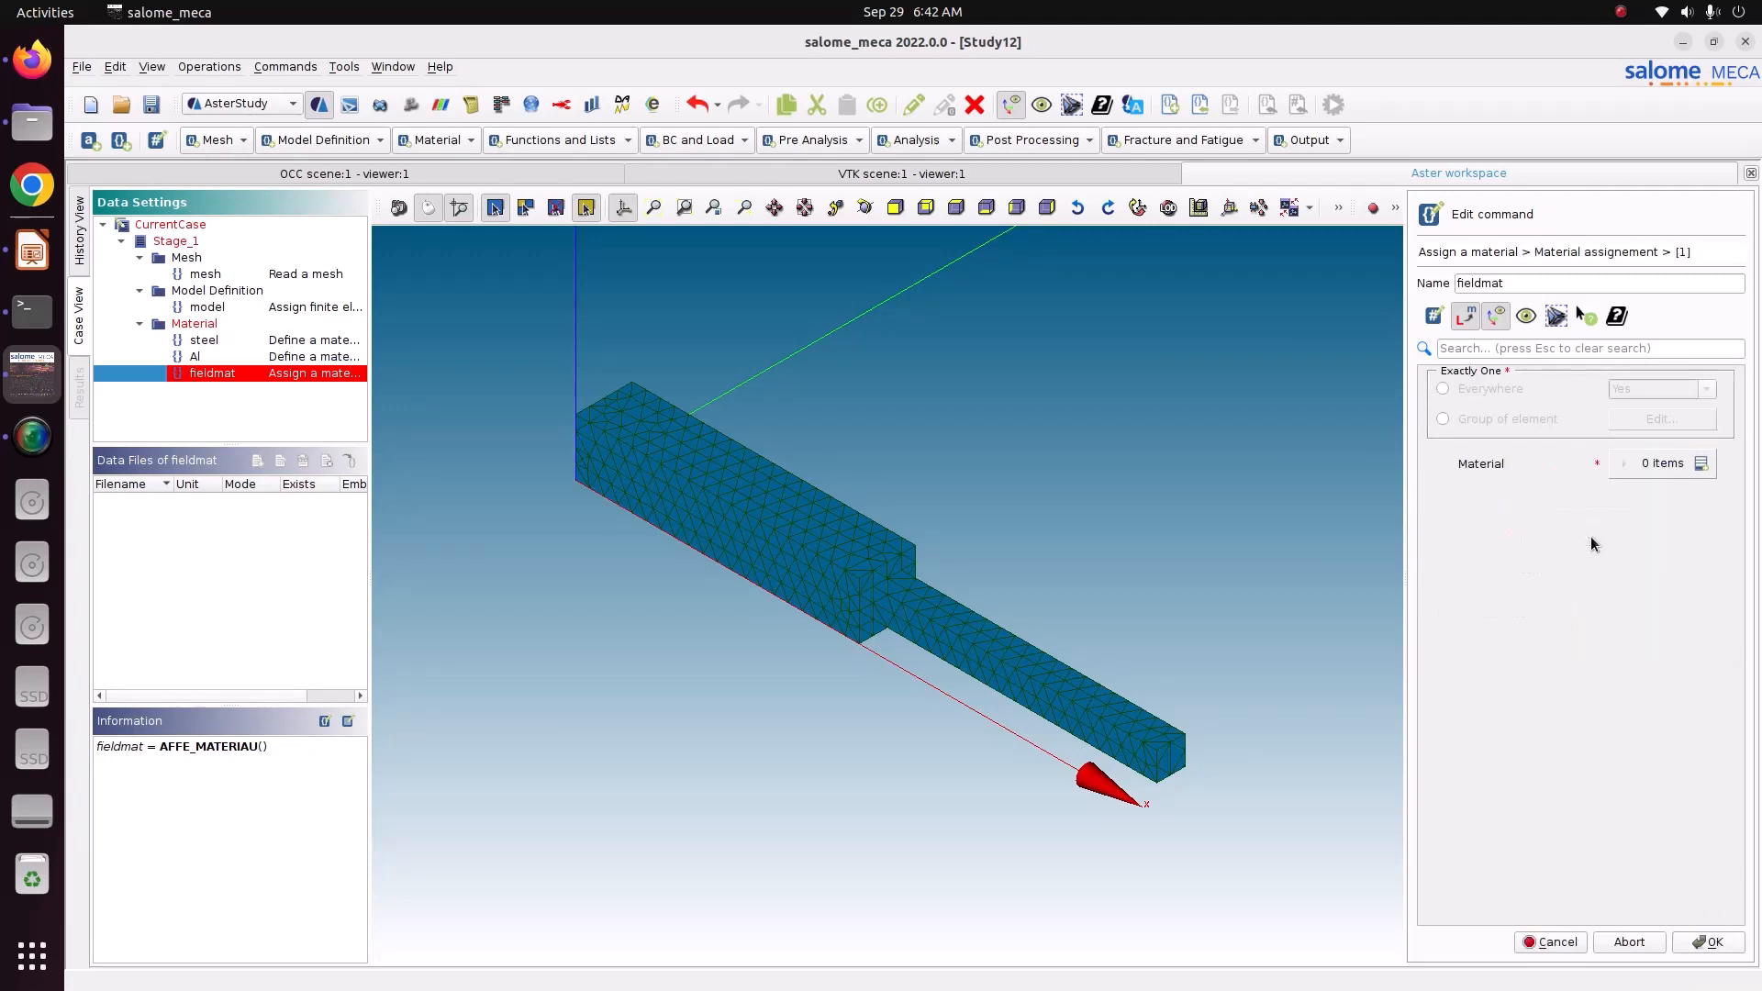
click(1469, 420)
click(1652, 420)
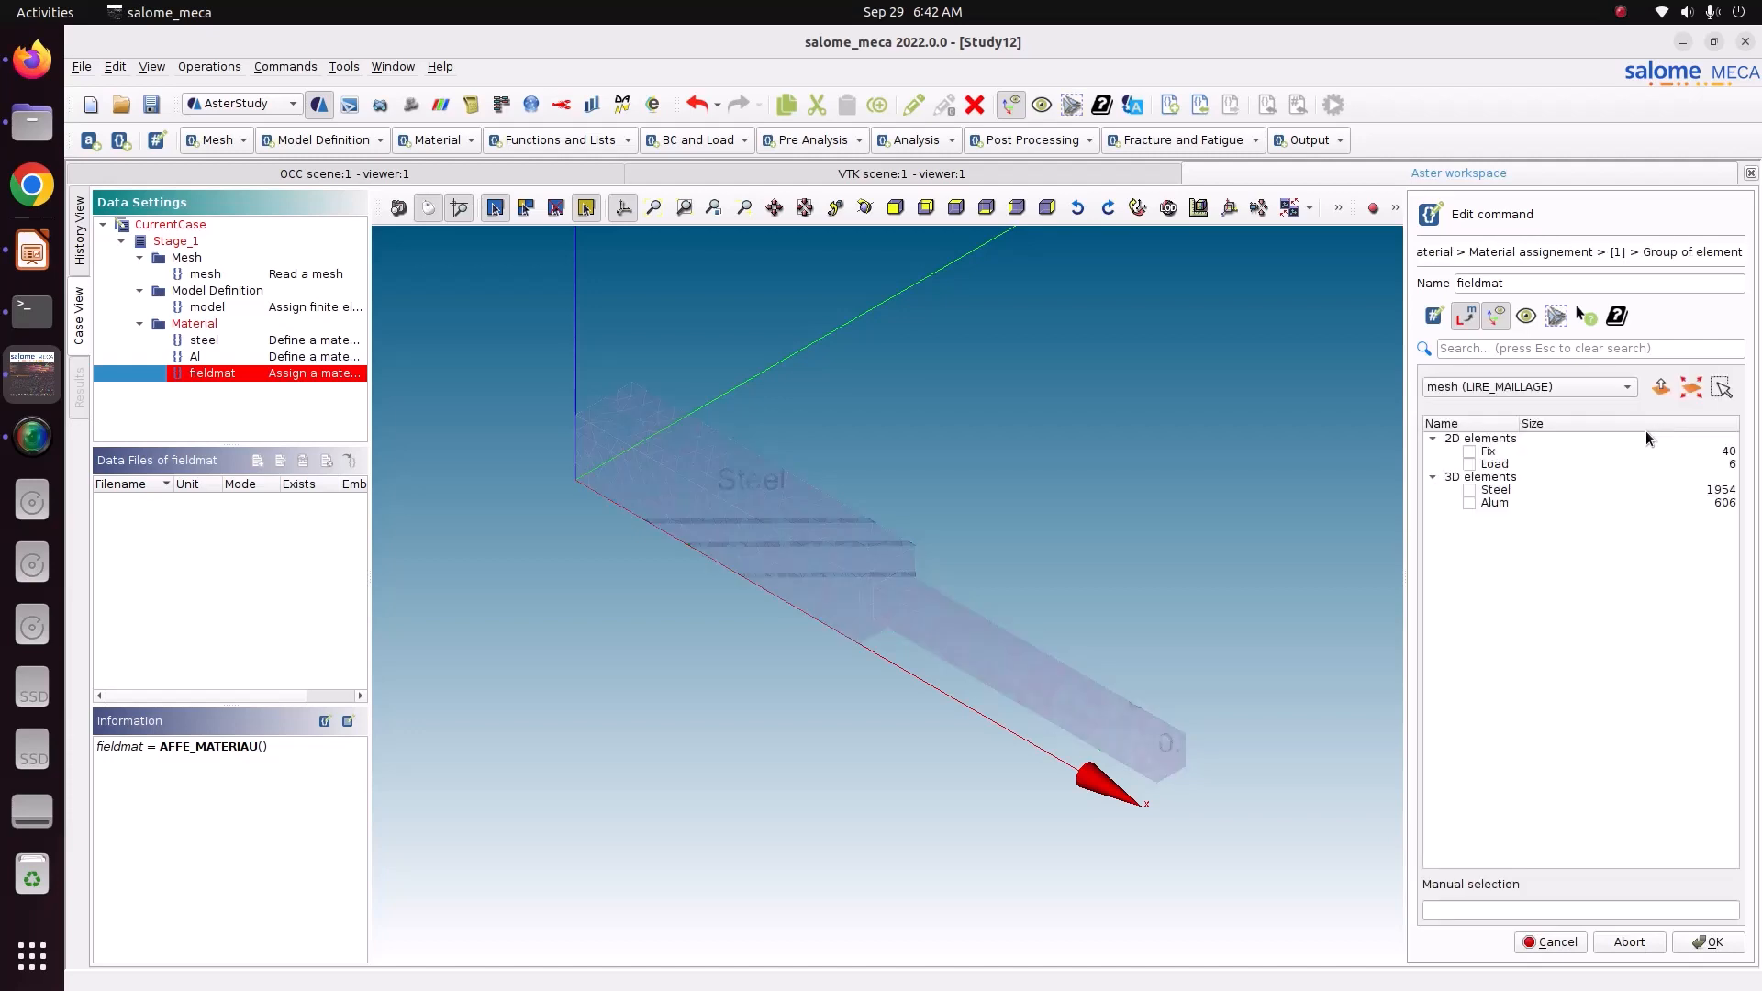
click(1470, 502)
click(1709, 942)
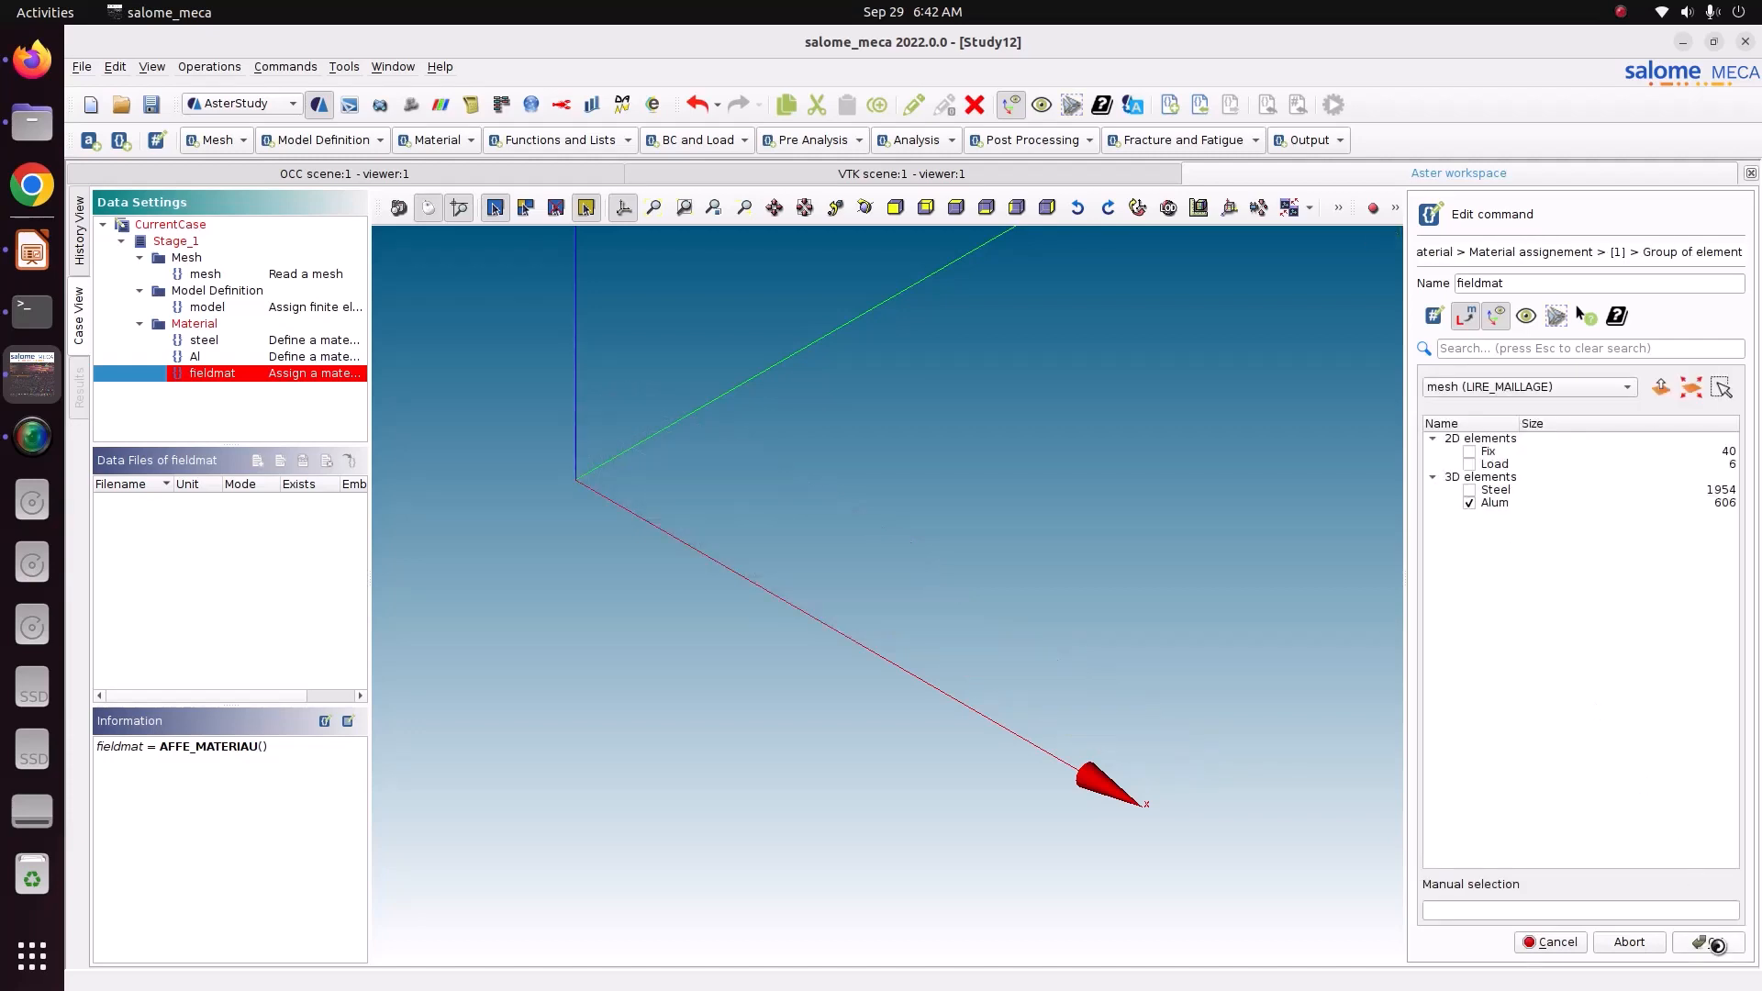
click(1691, 467)
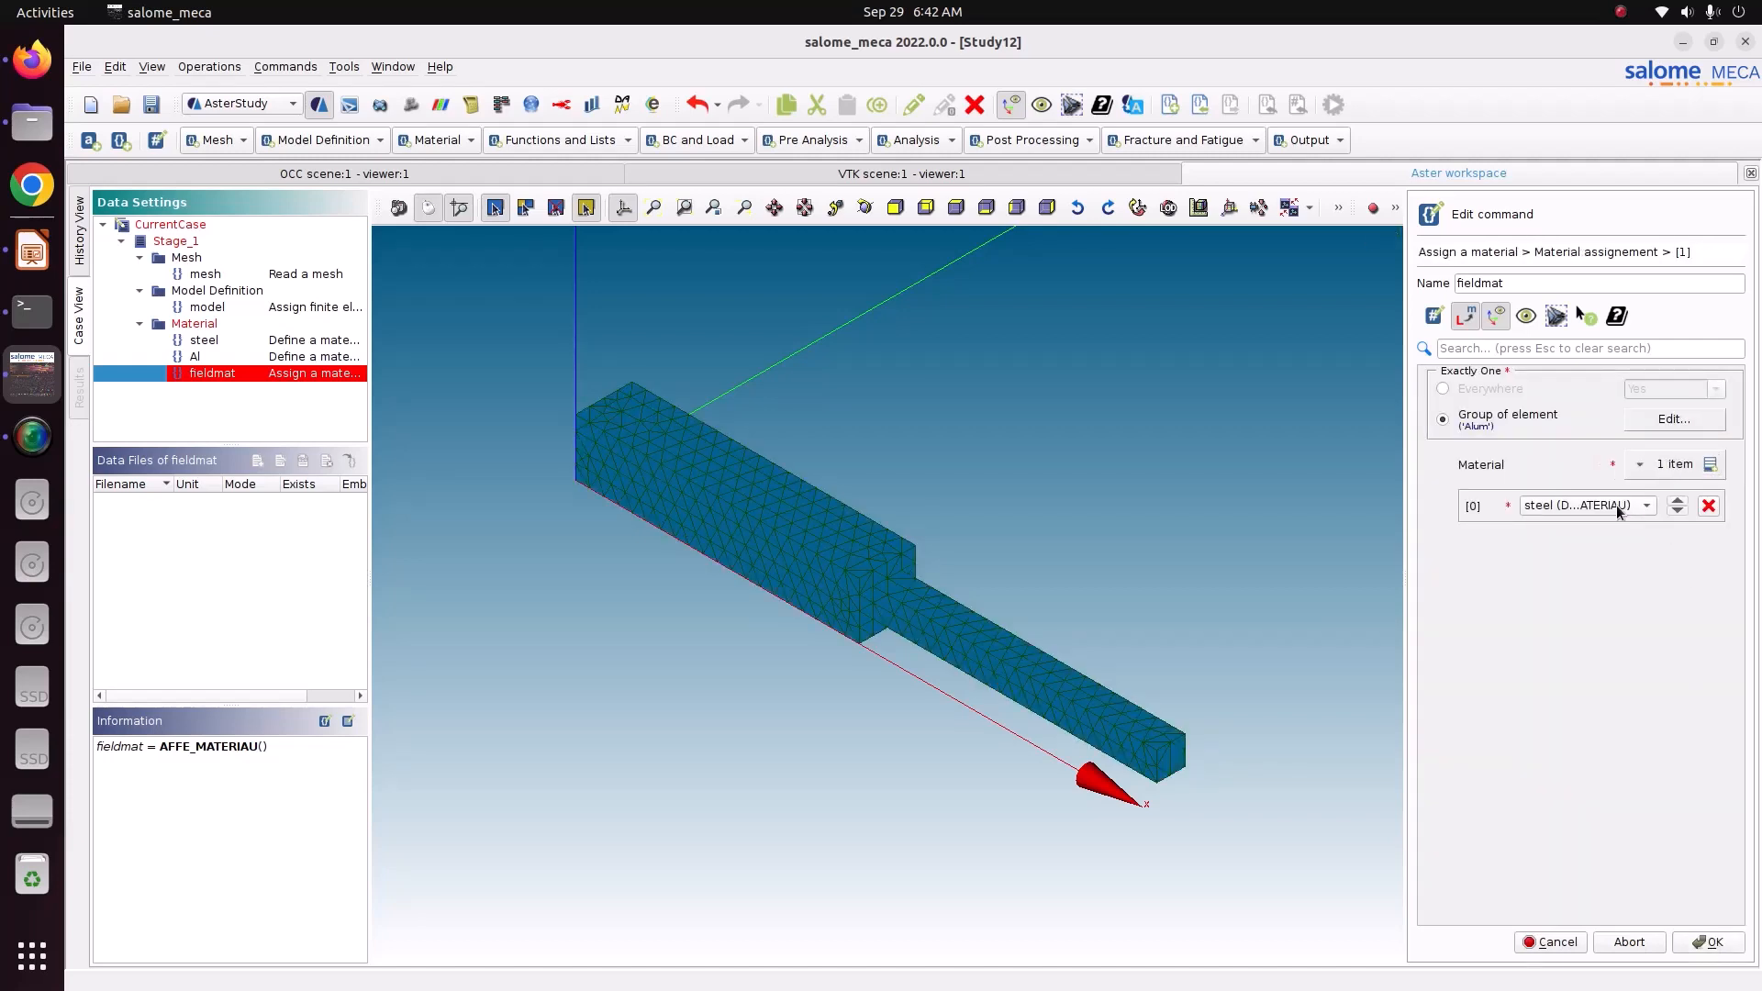
click(1615, 505)
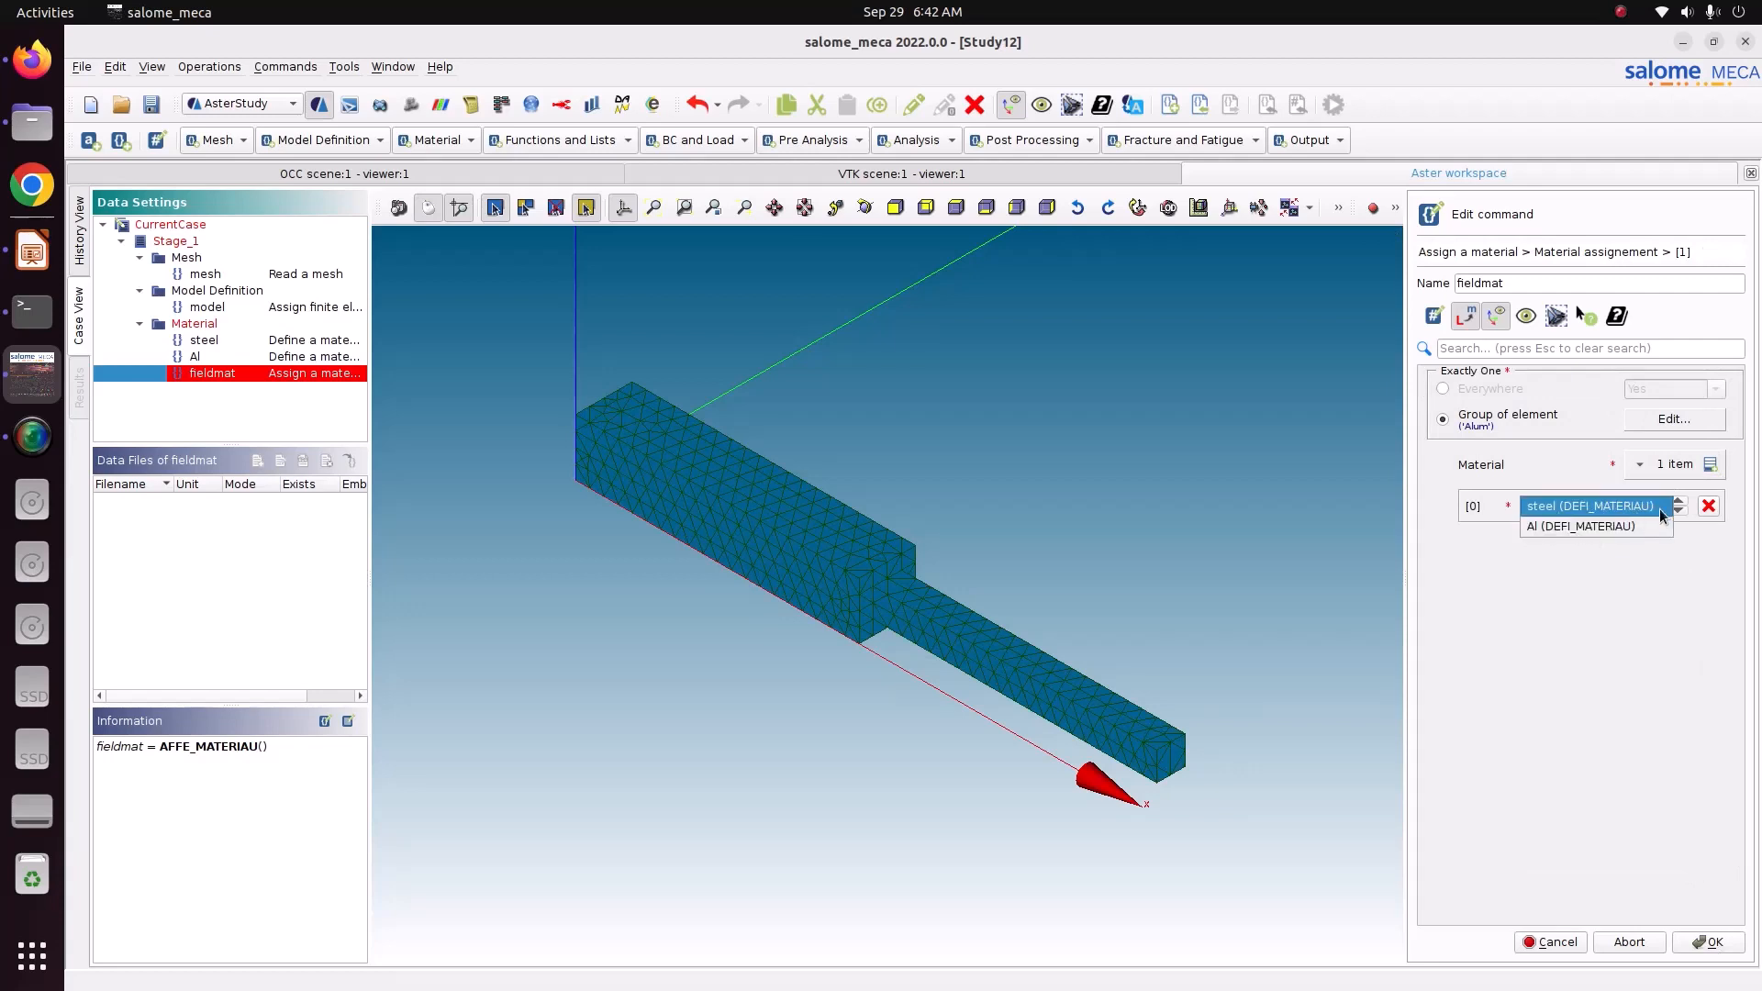
click(1647, 528)
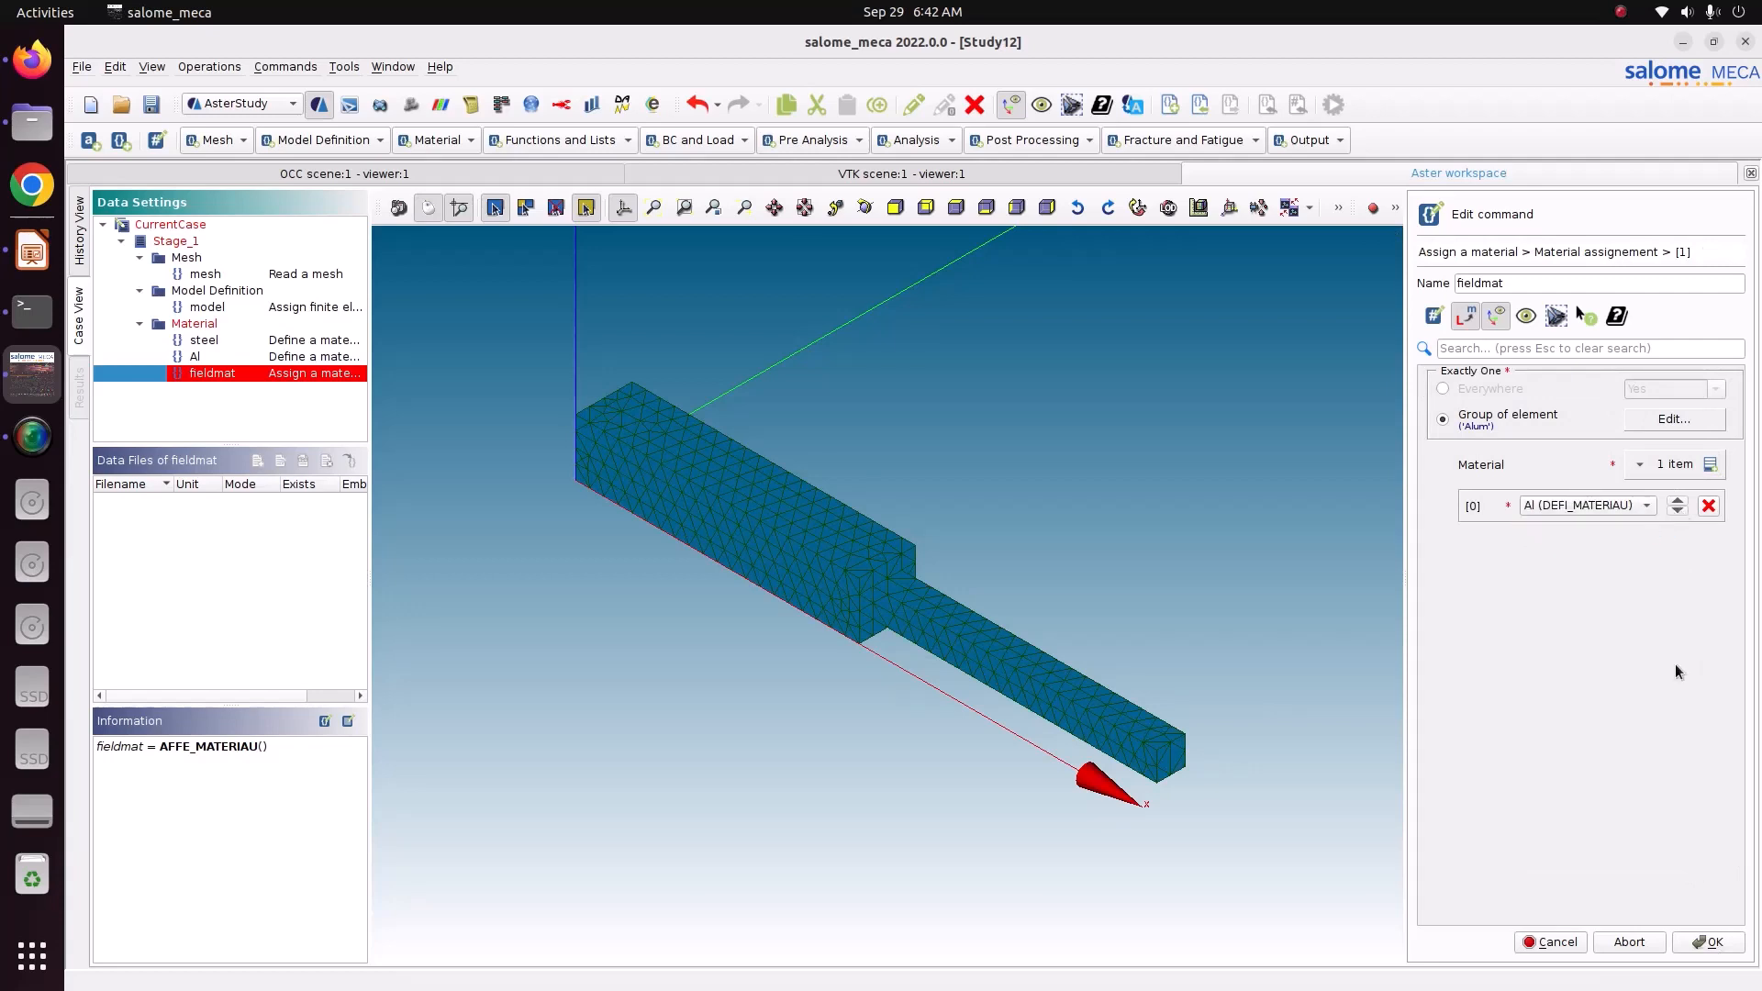
click(1697, 940)
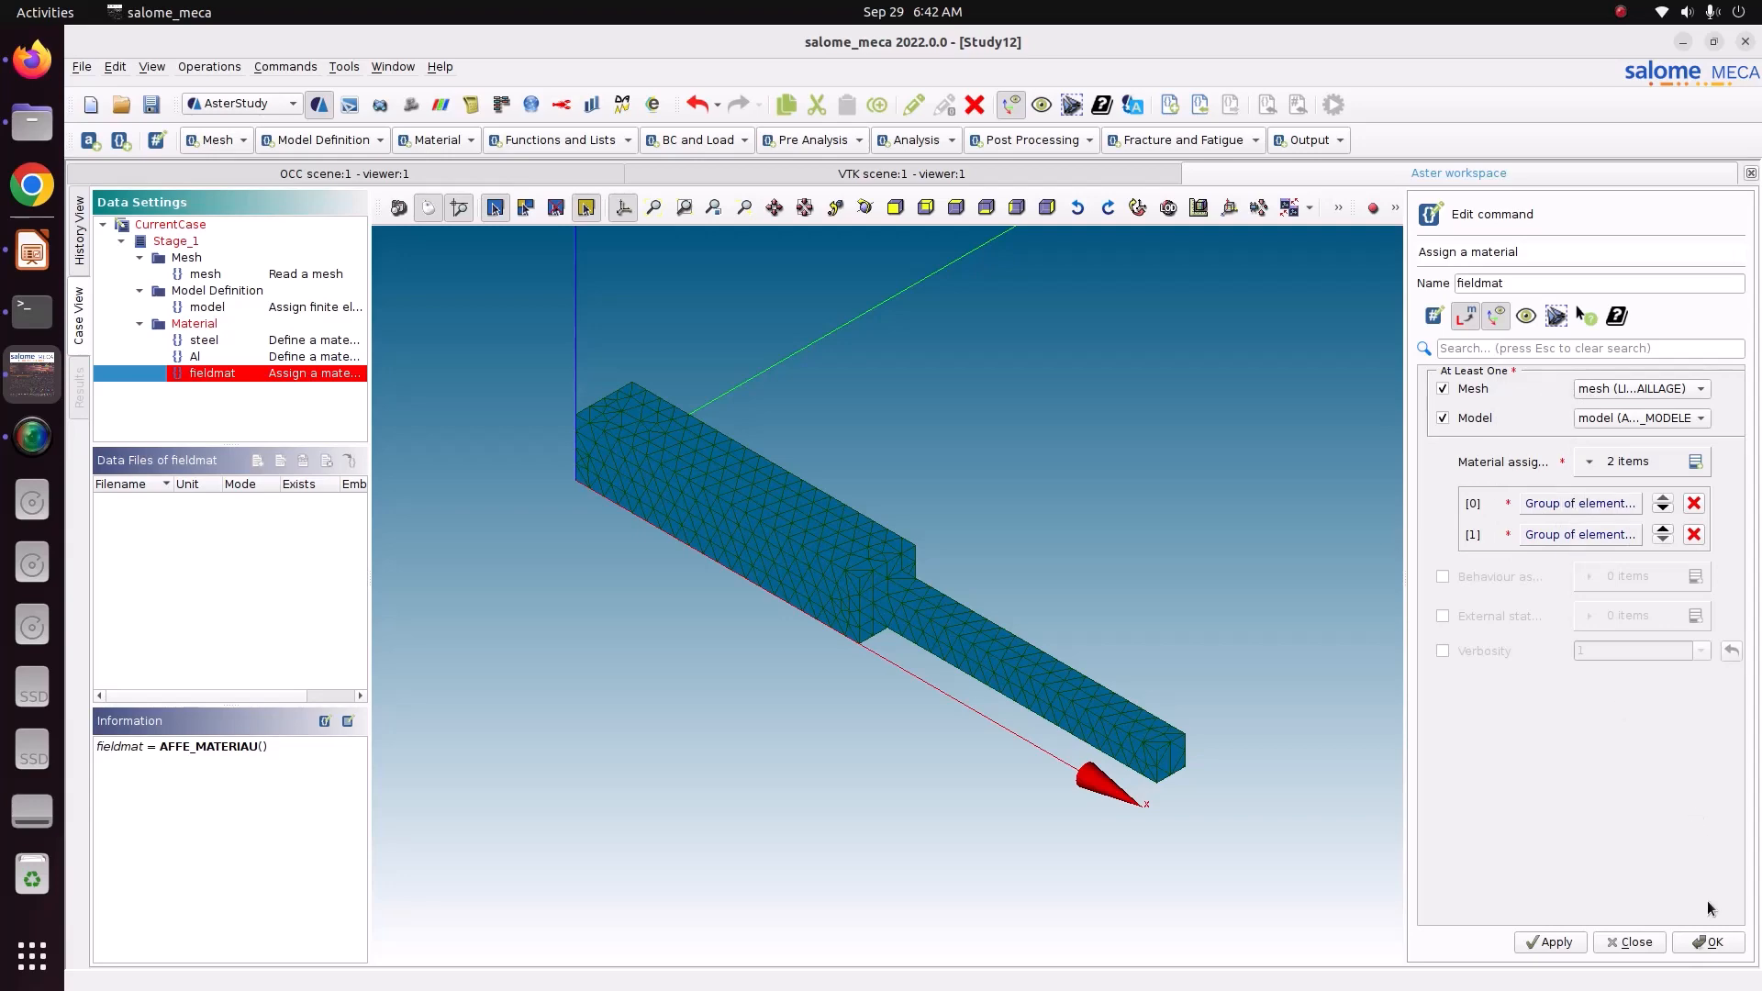
click(1709, 941)
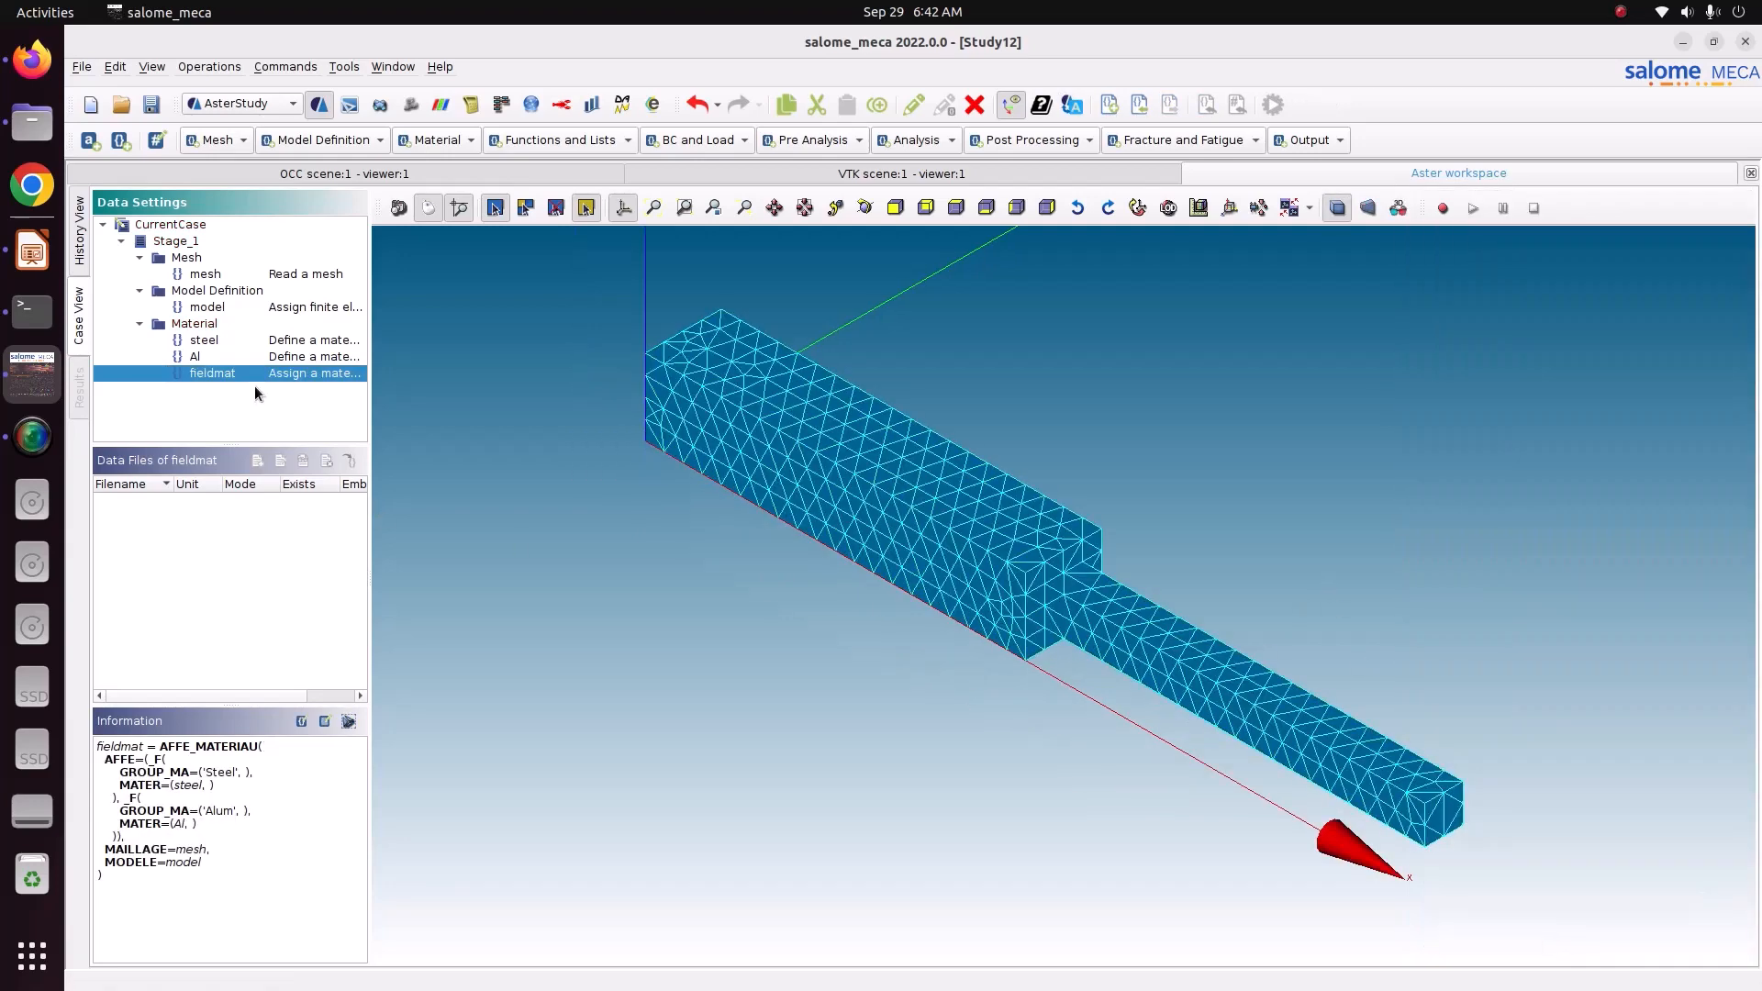
Step: Add an Assign mechanical load command and enable FACE_IMPO with one item
click(548, 138)
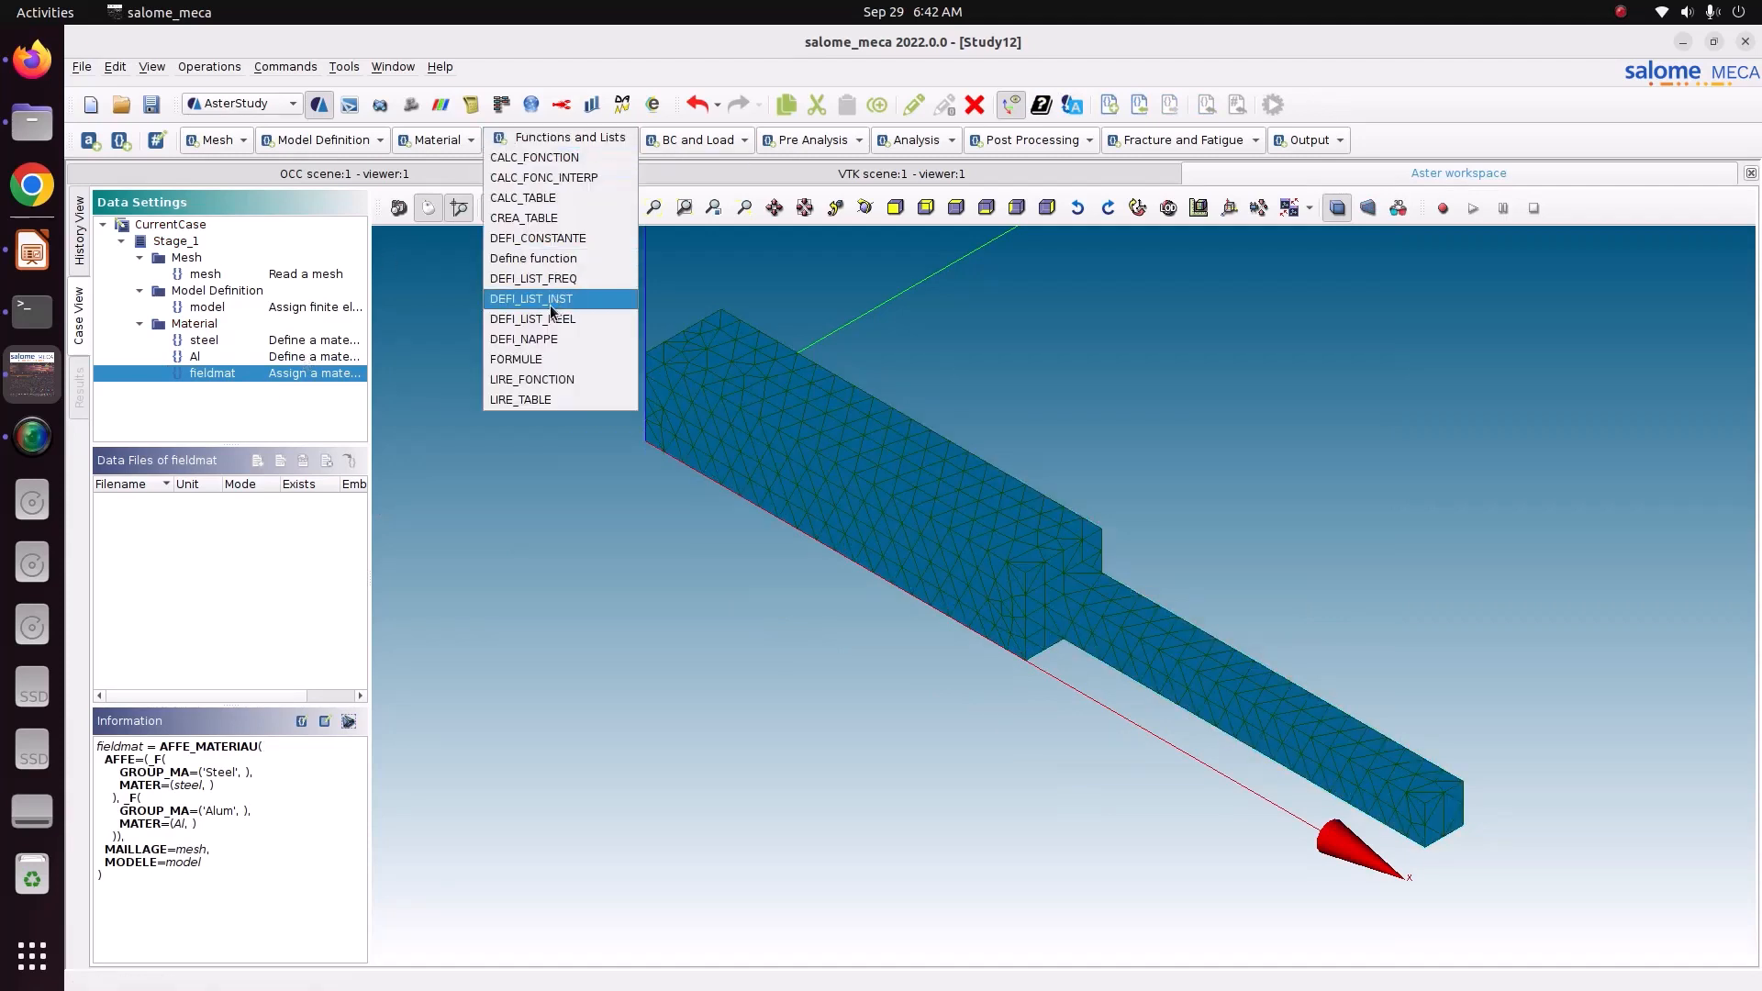
click(654, 158)
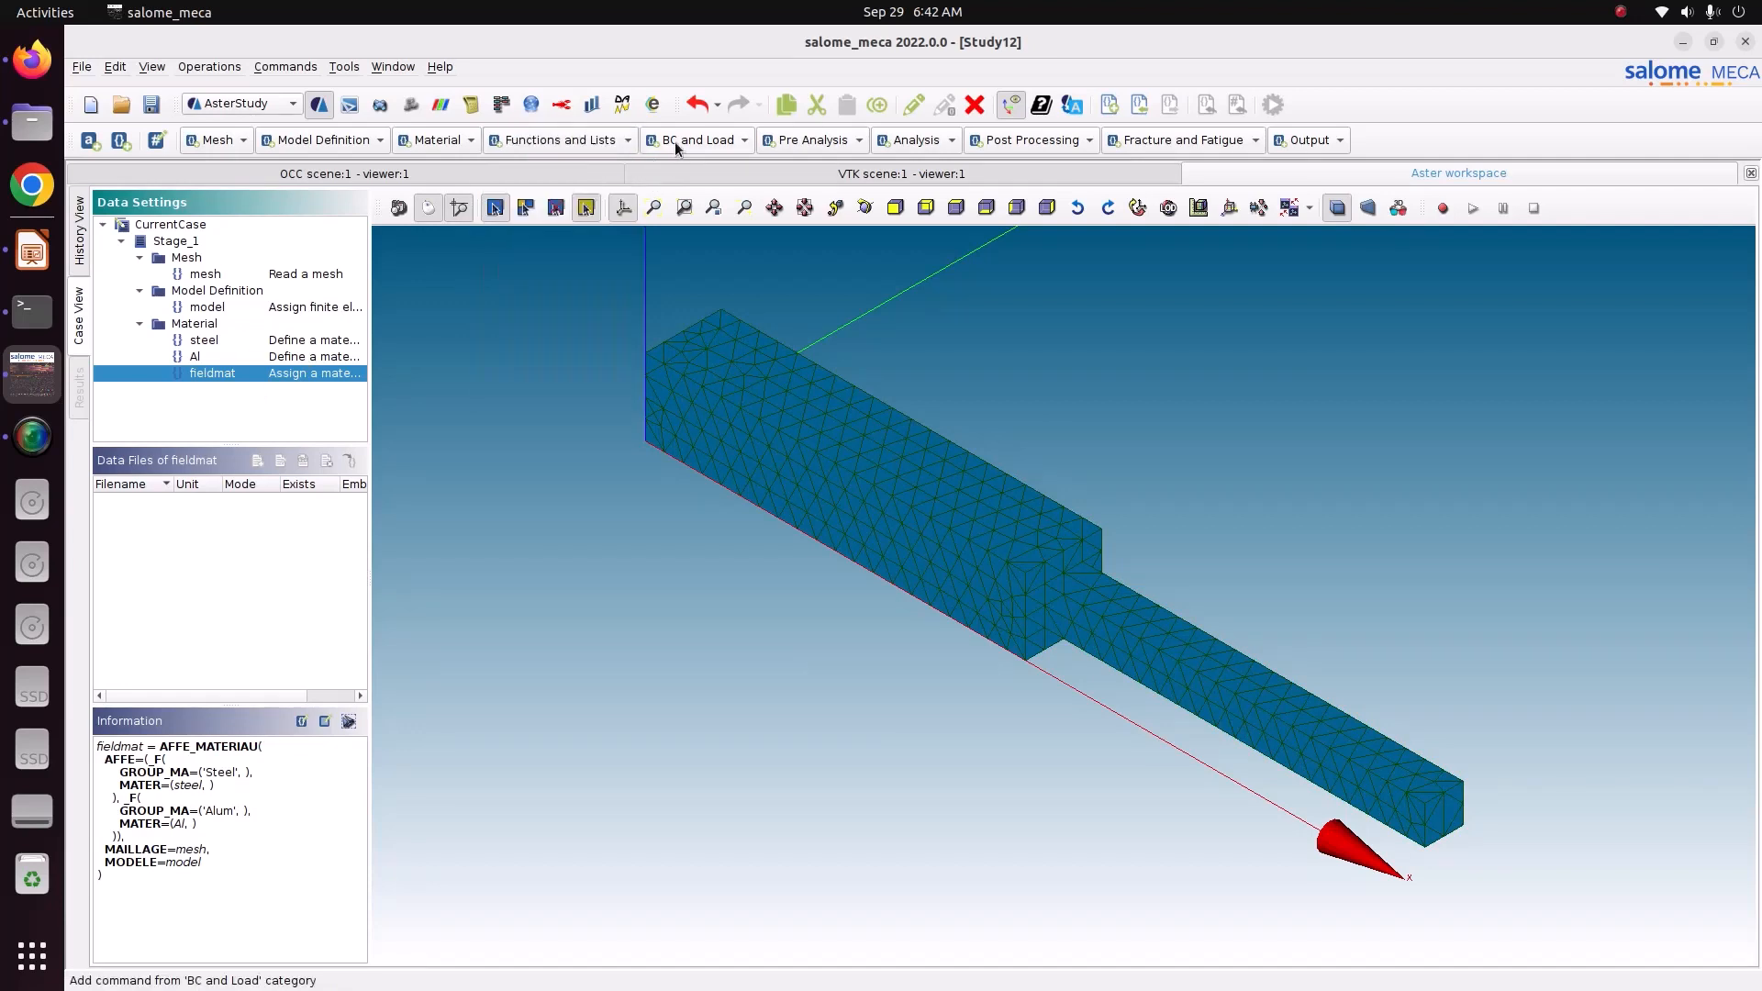
click(674, 141)
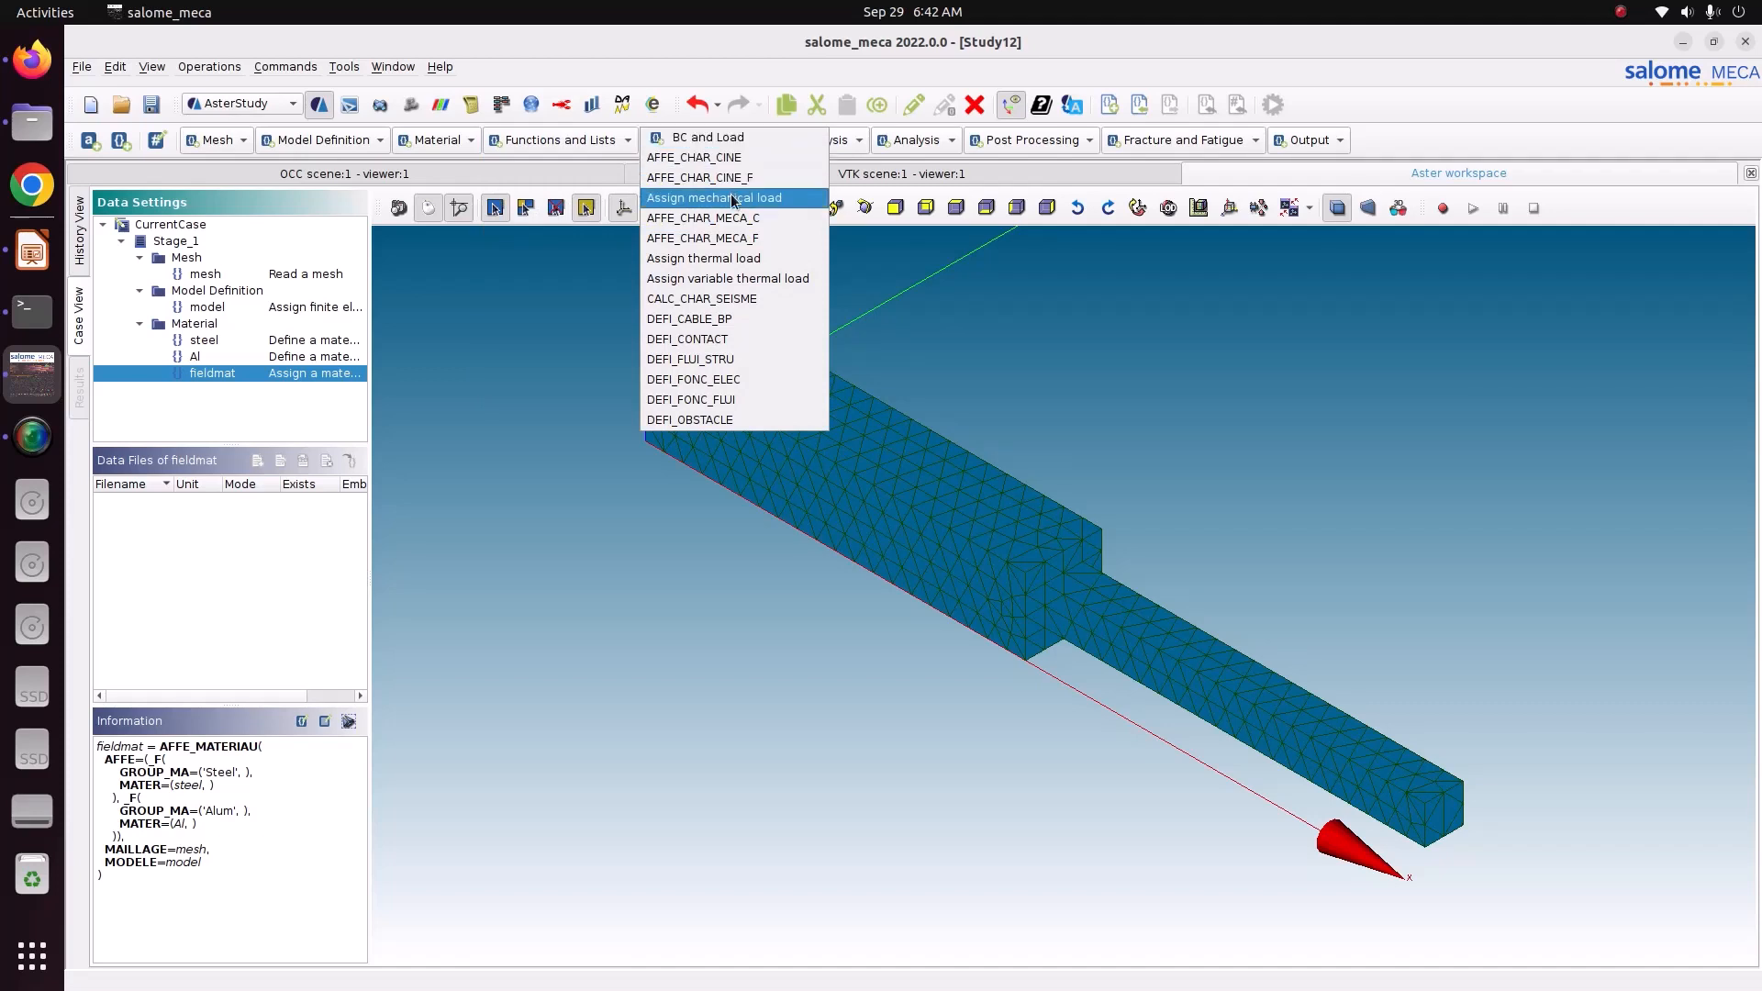
click(685, 200)
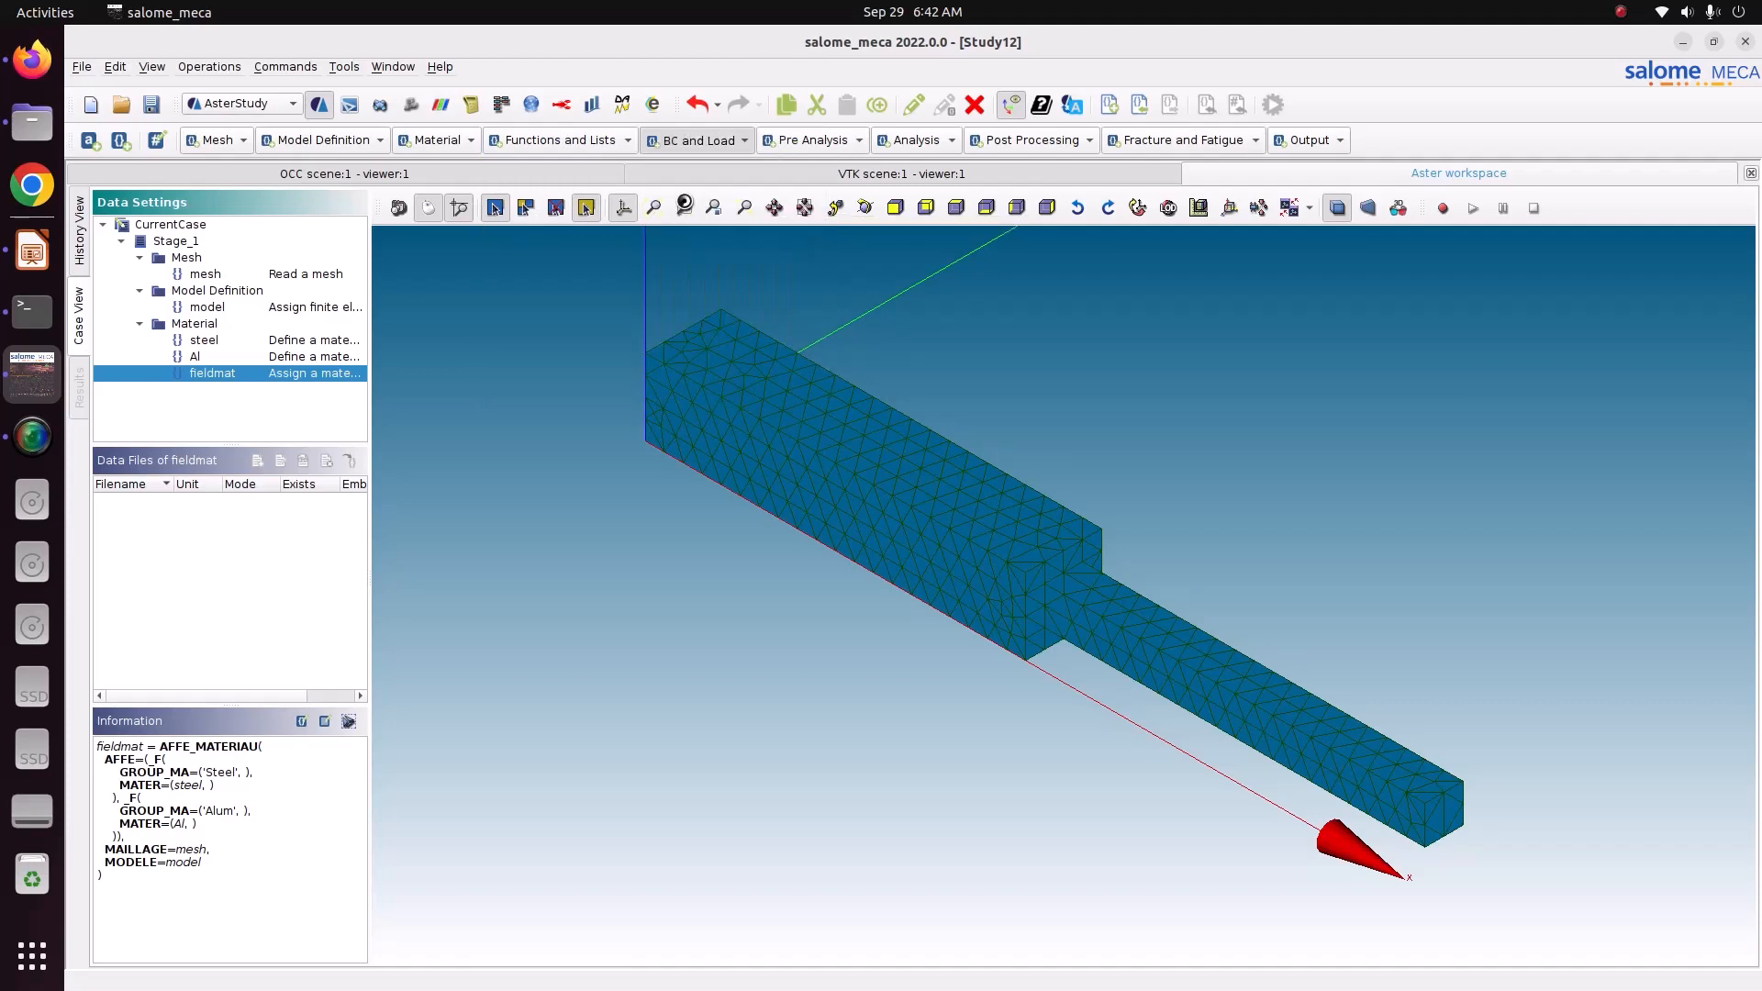
click(1484, 284)
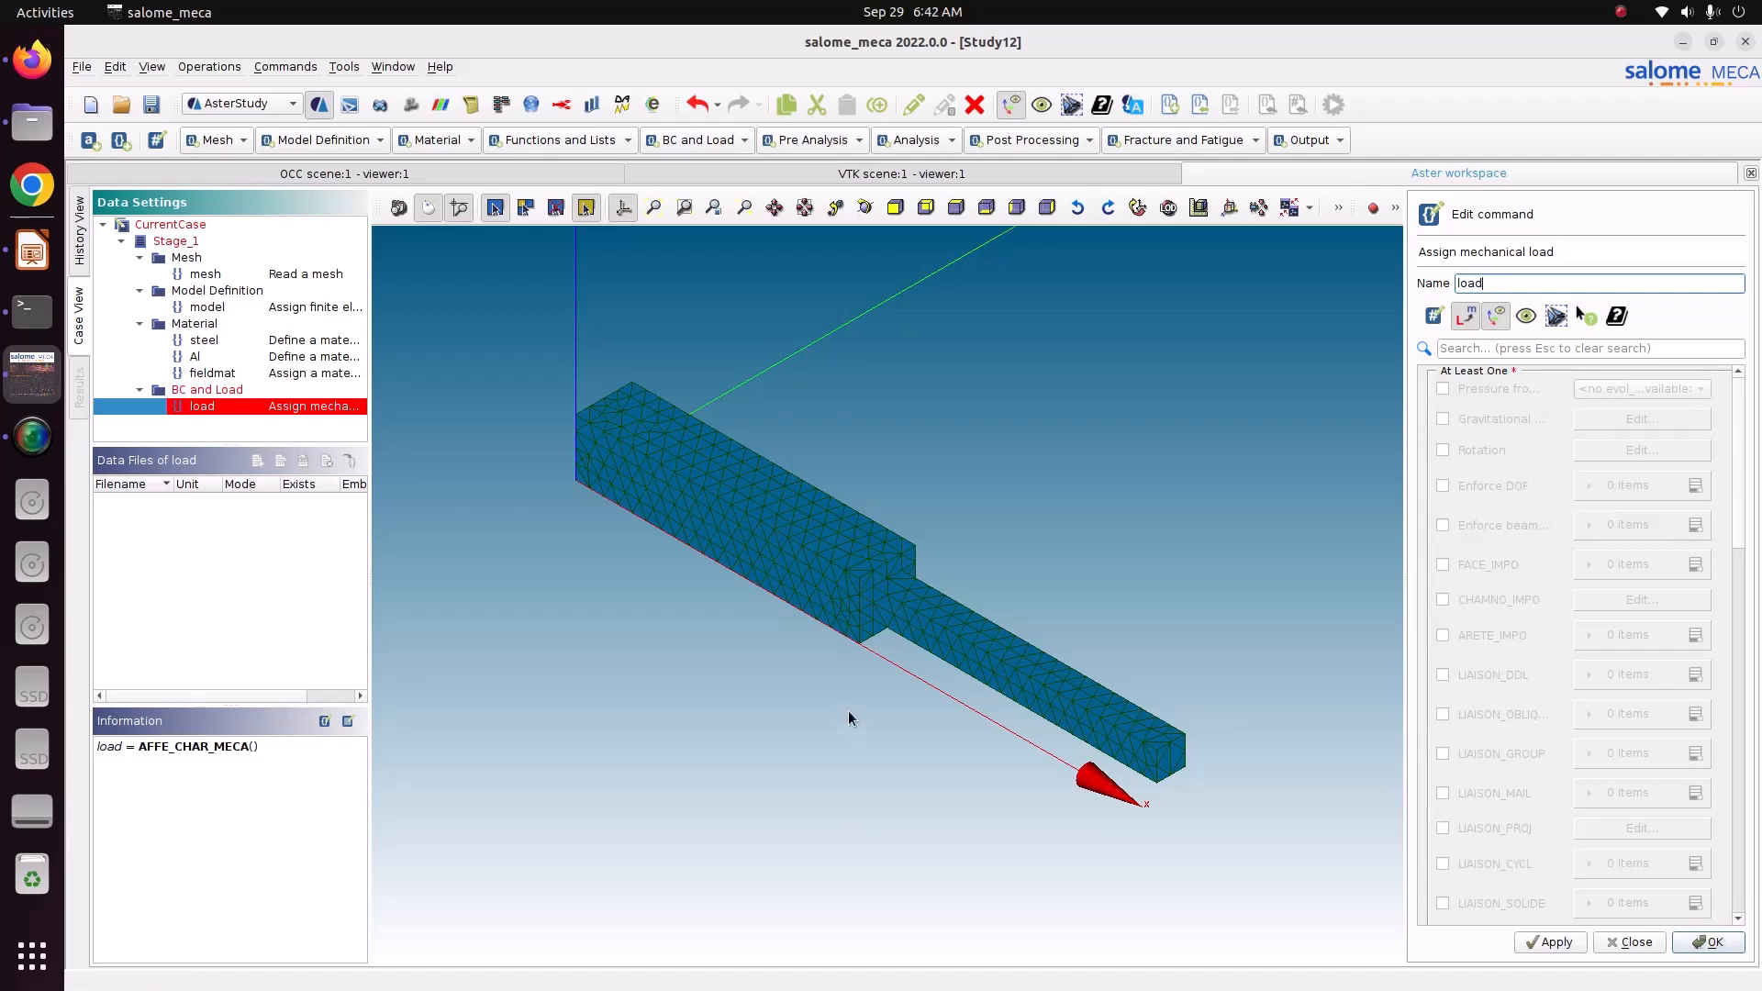
click(1463, 486)
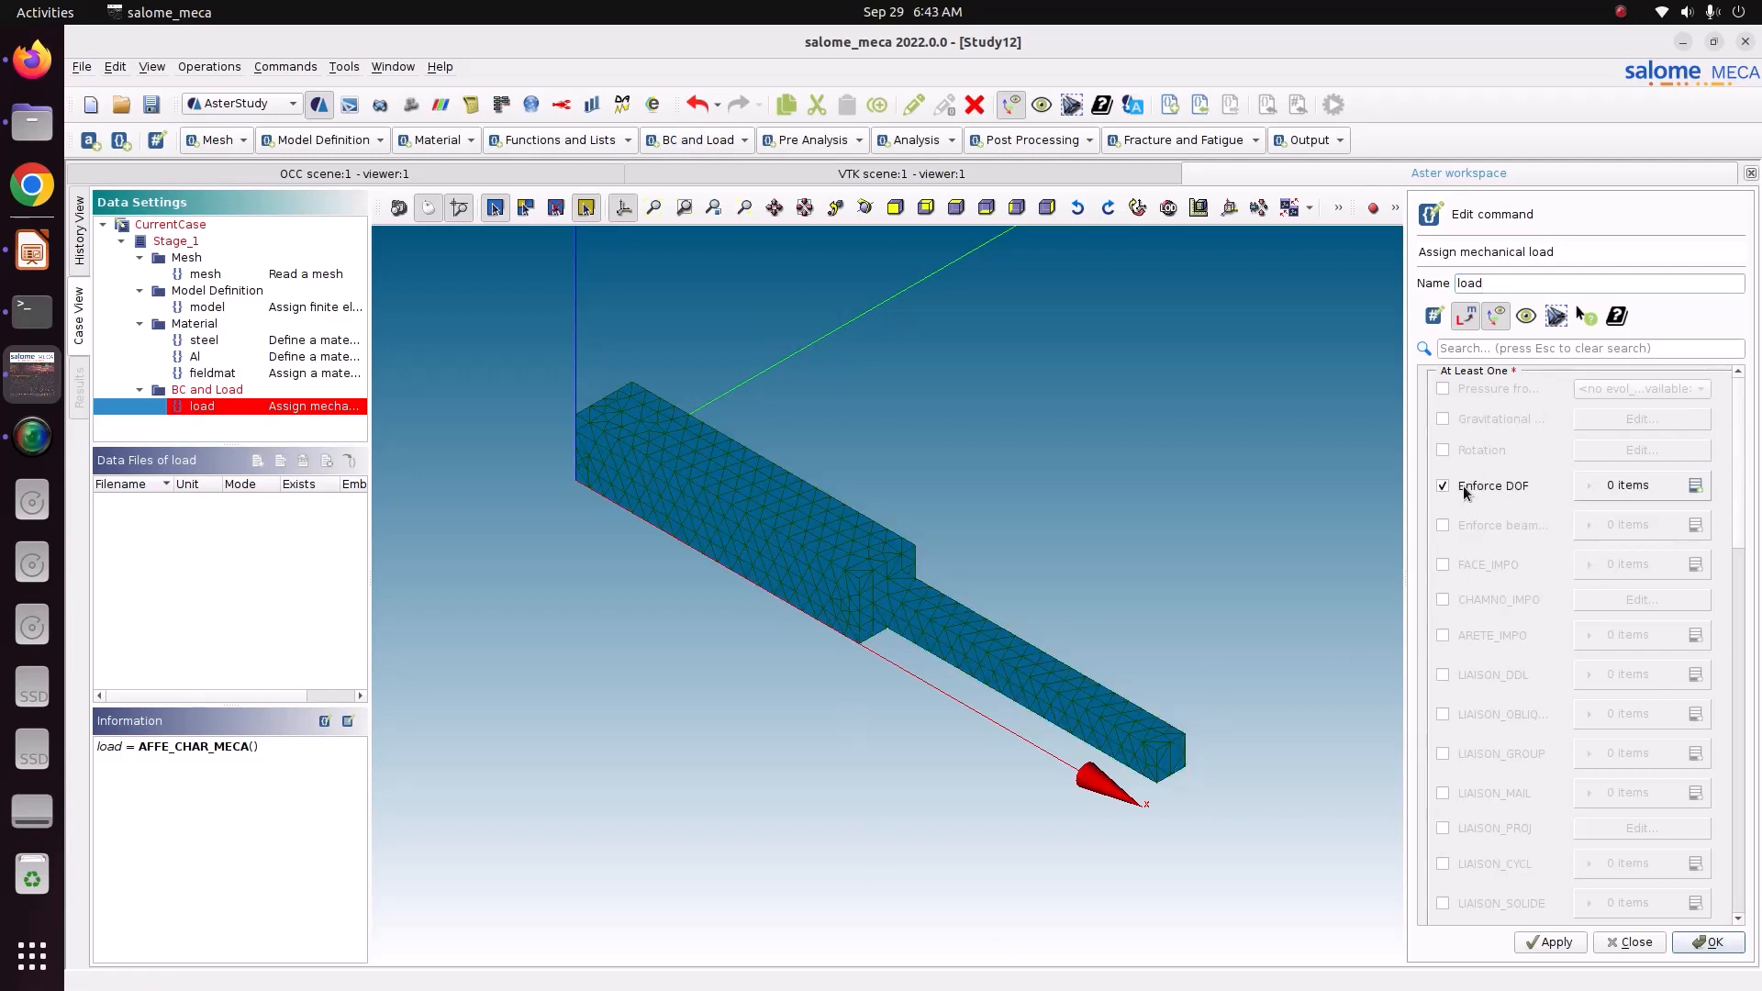
click(1462, 487)
click(1443, 565)
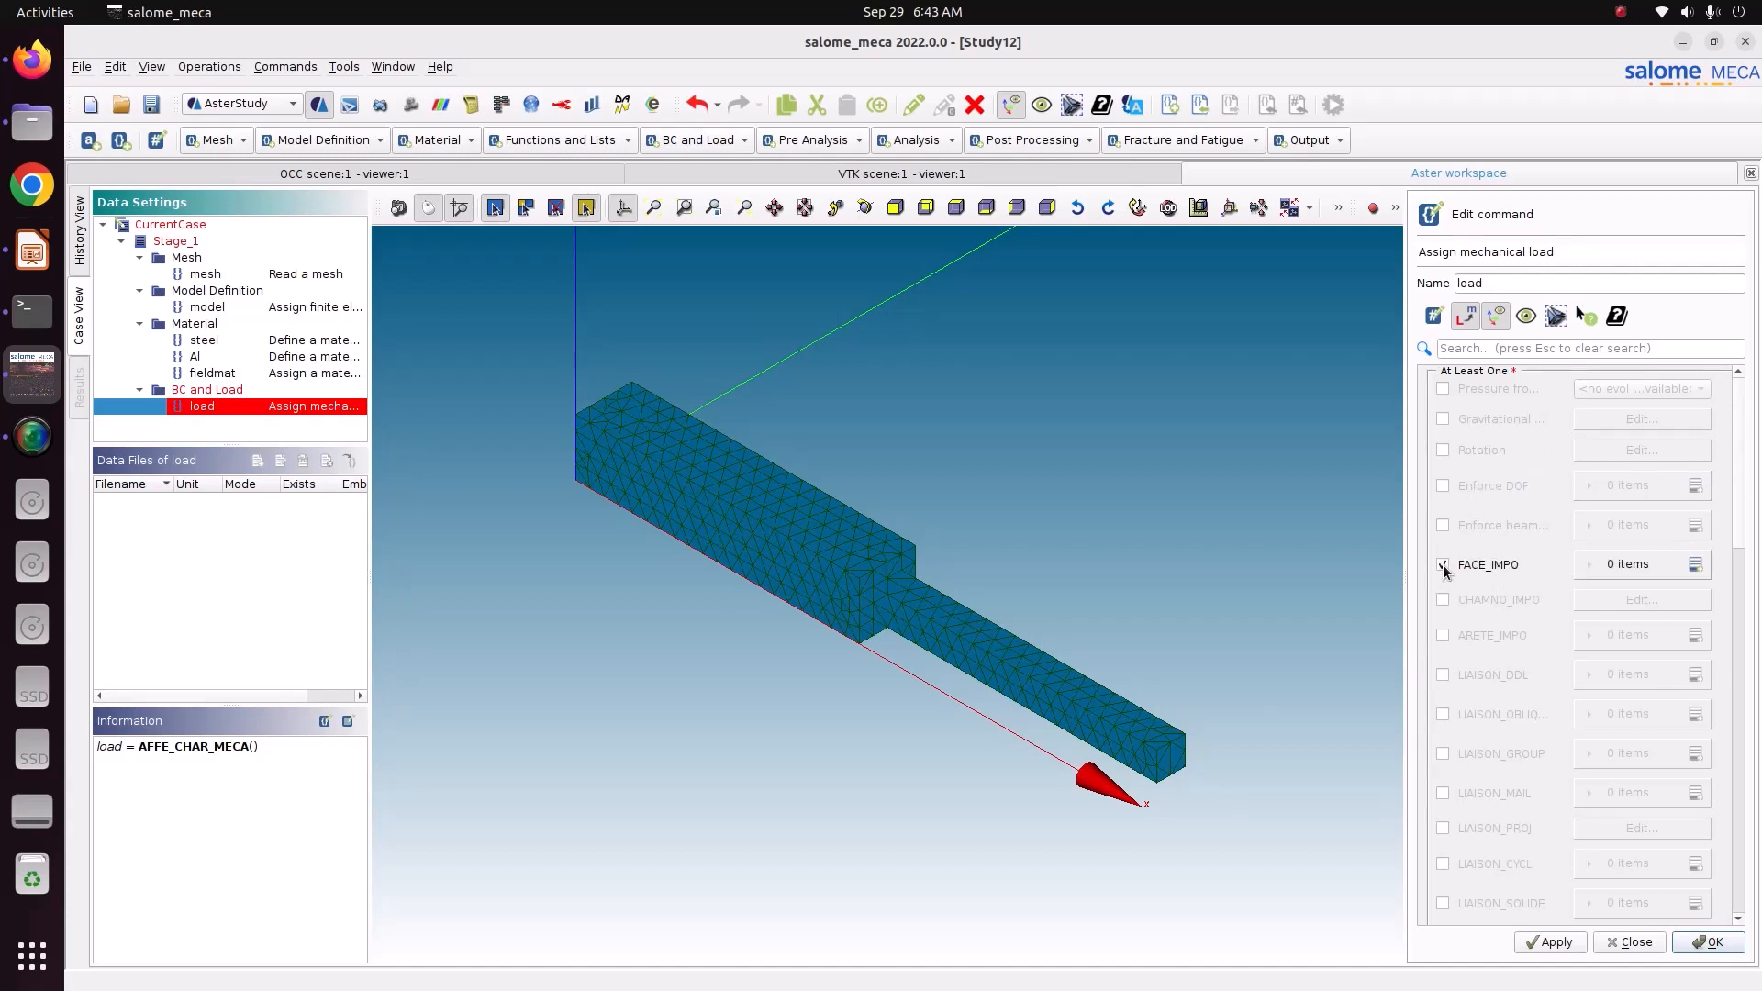
click(1693, 566)
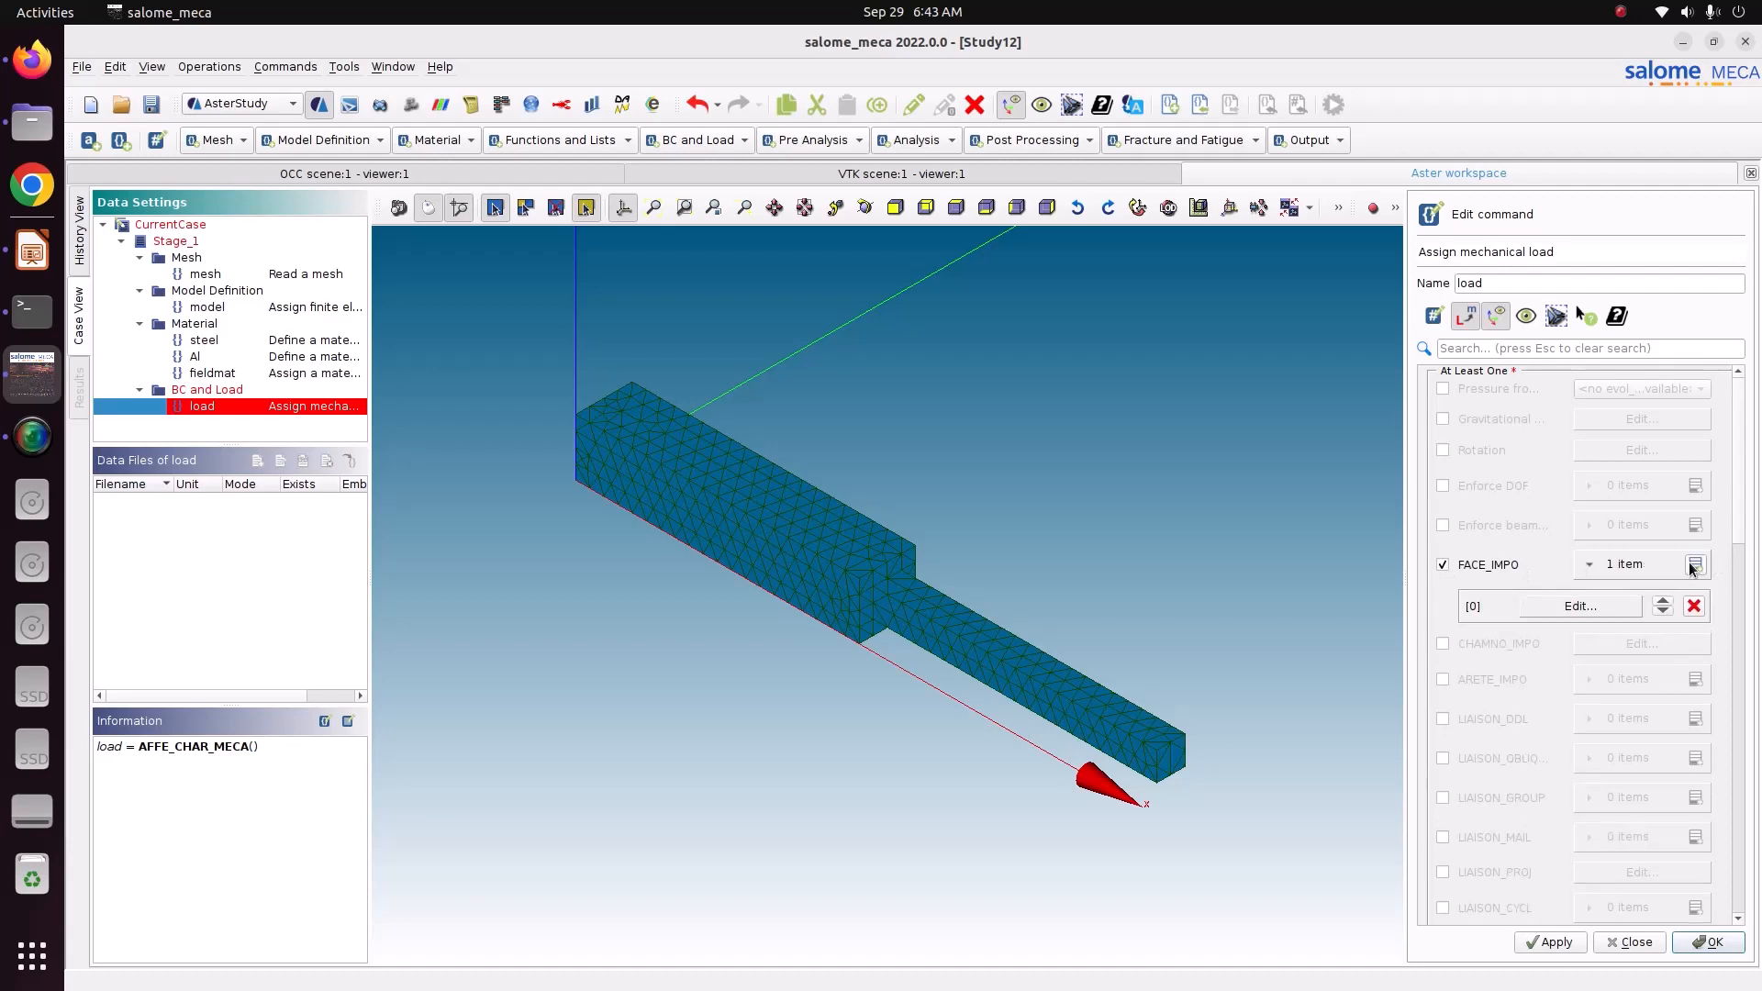
Step: Assign the Fix face group as the element group of the FACE_IMPO item
click(1606, 603)
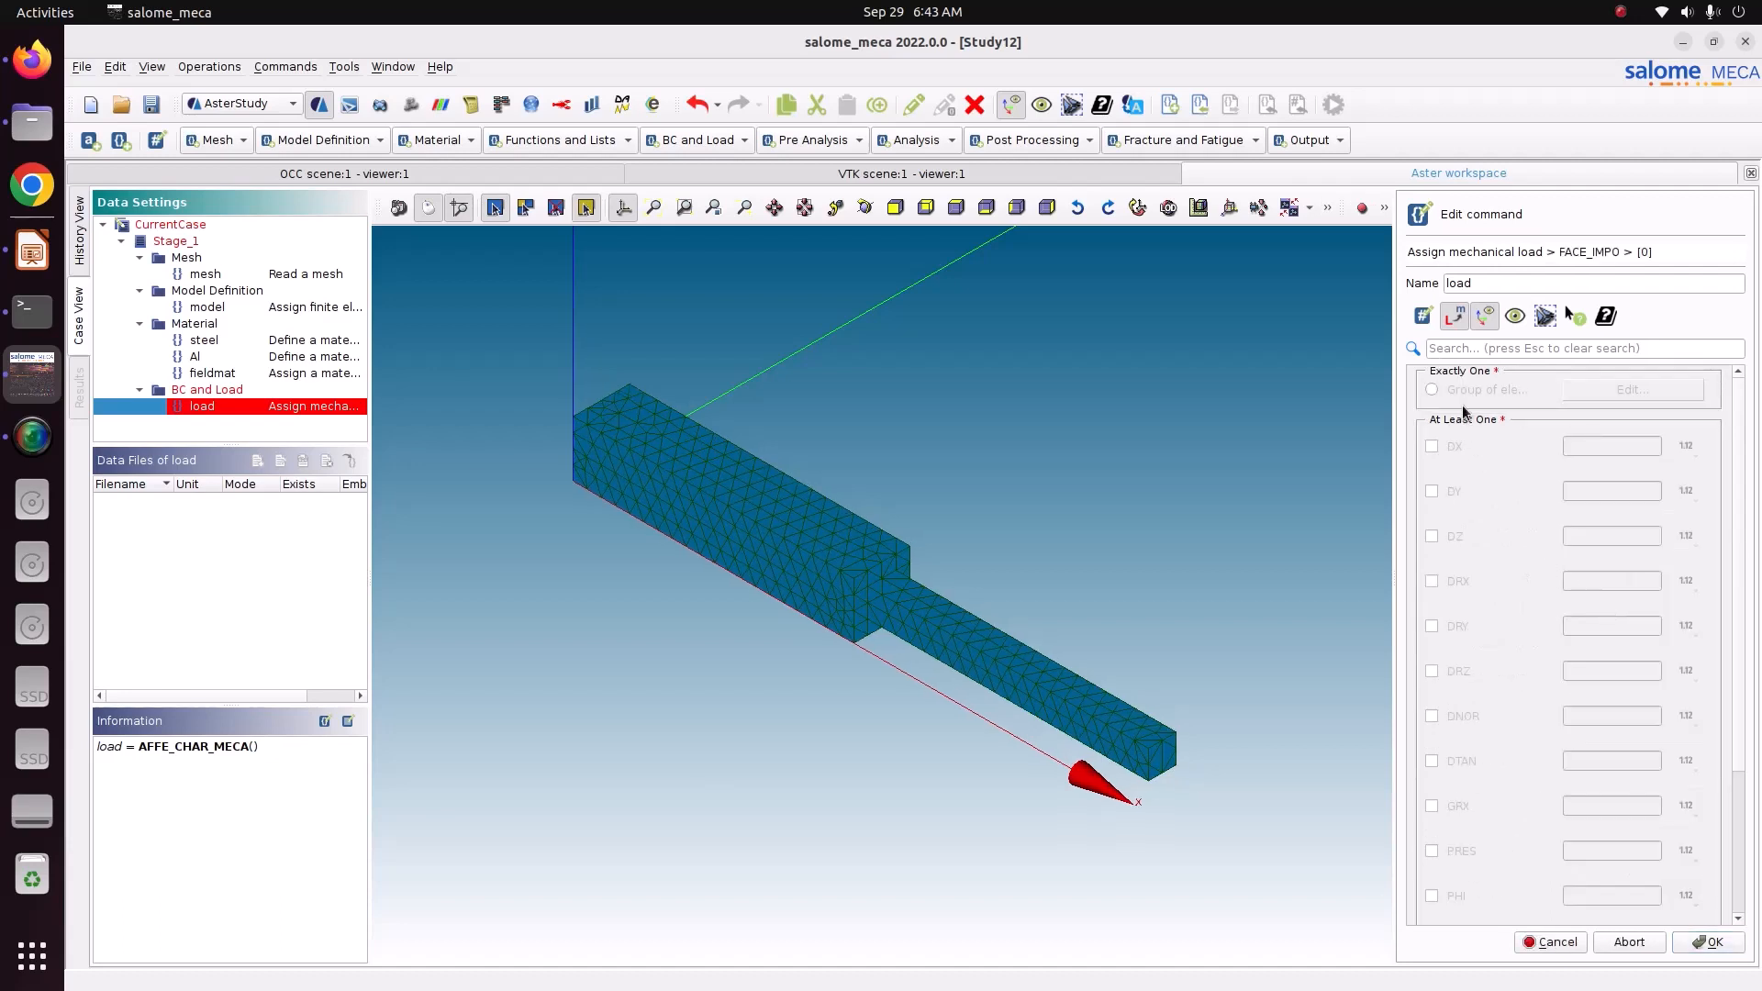
click(1461, 390)
click(1615, 388)
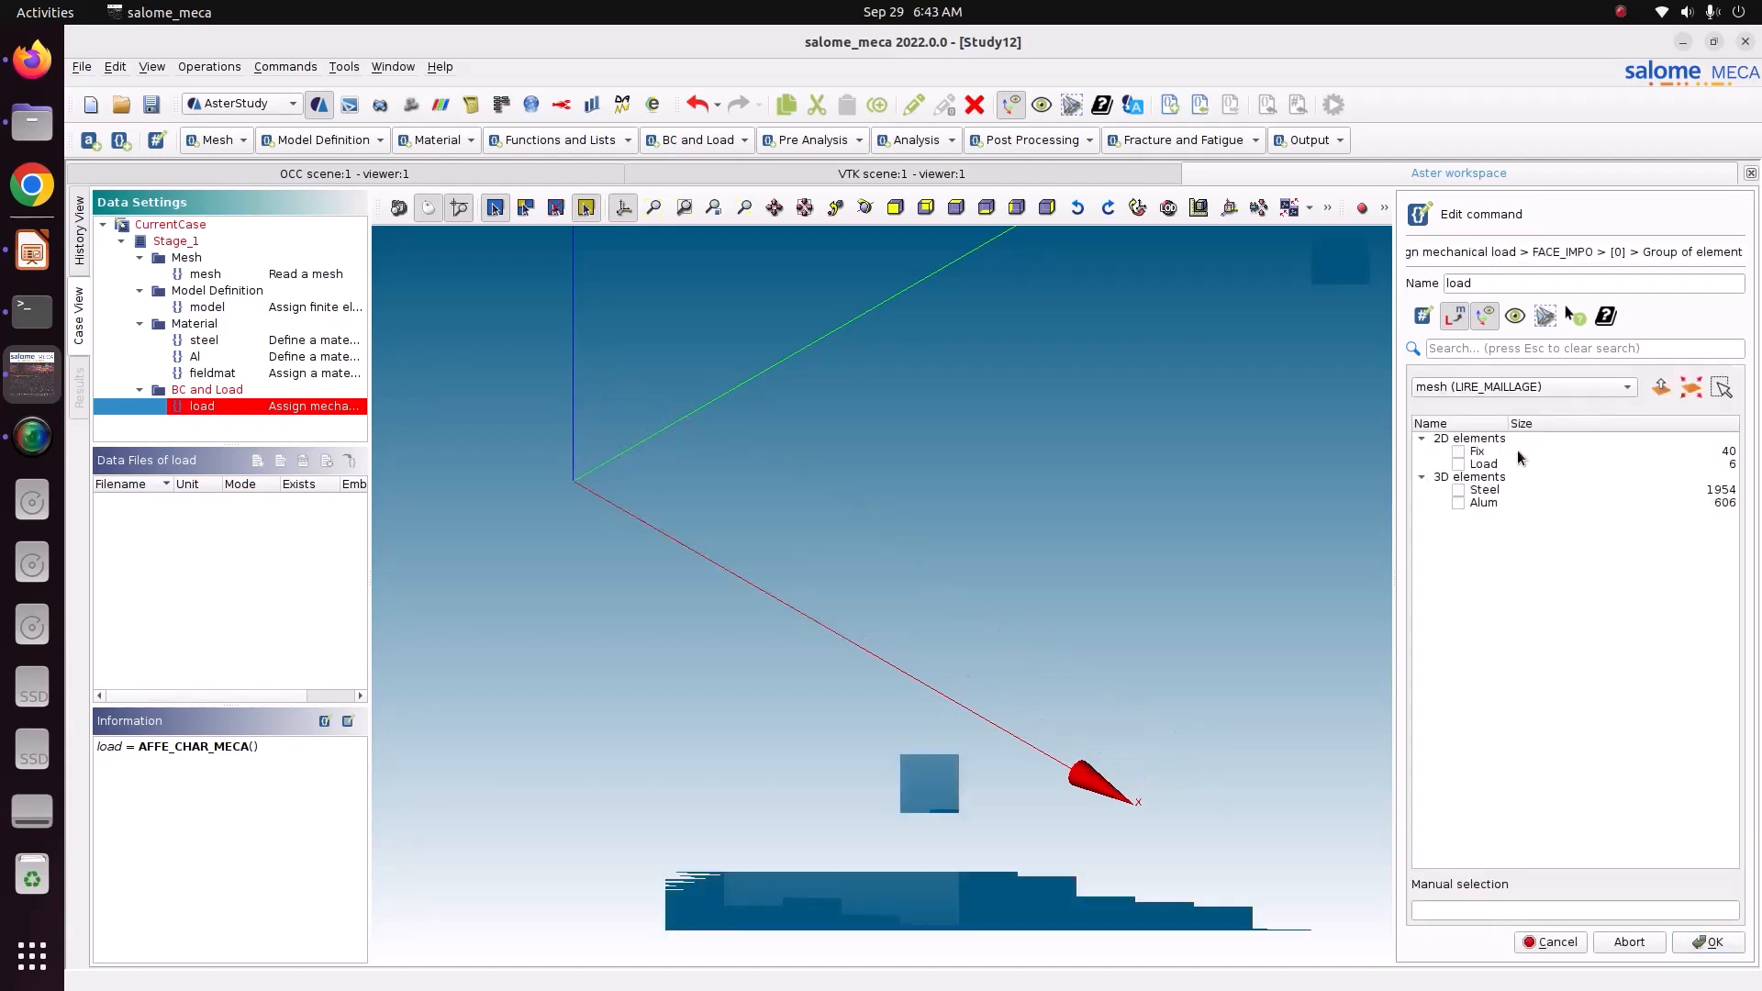
click(1459, 450)
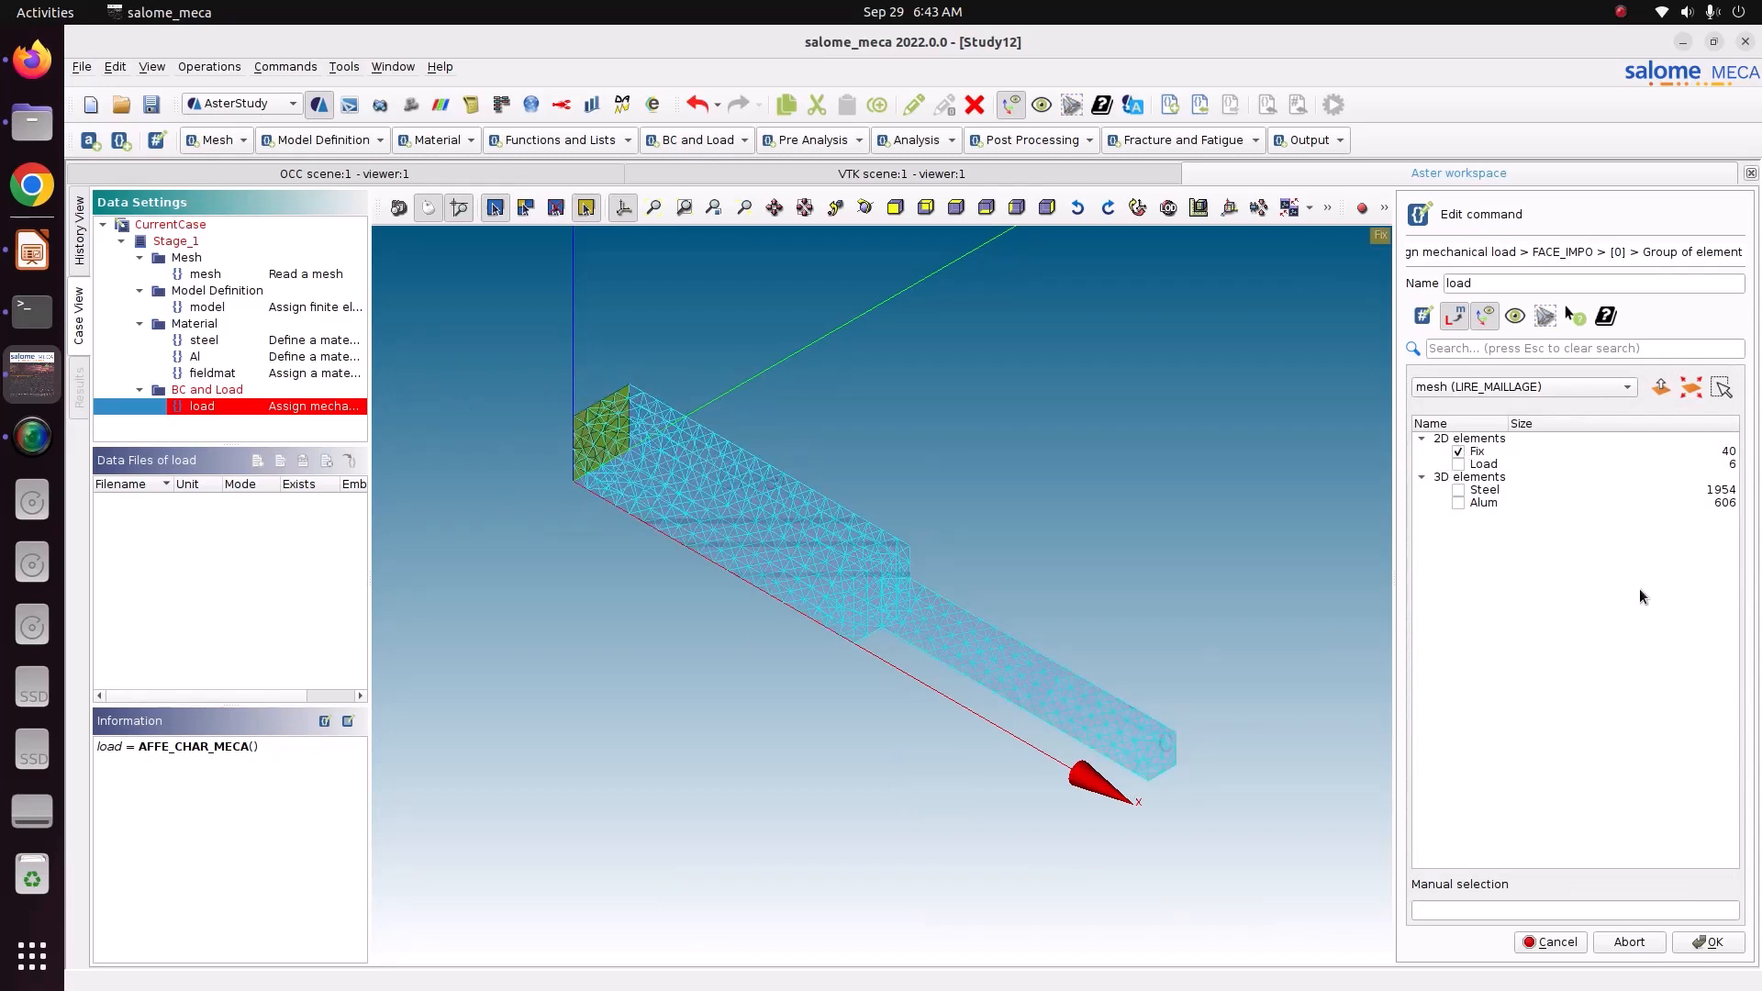
click(1695, 950)
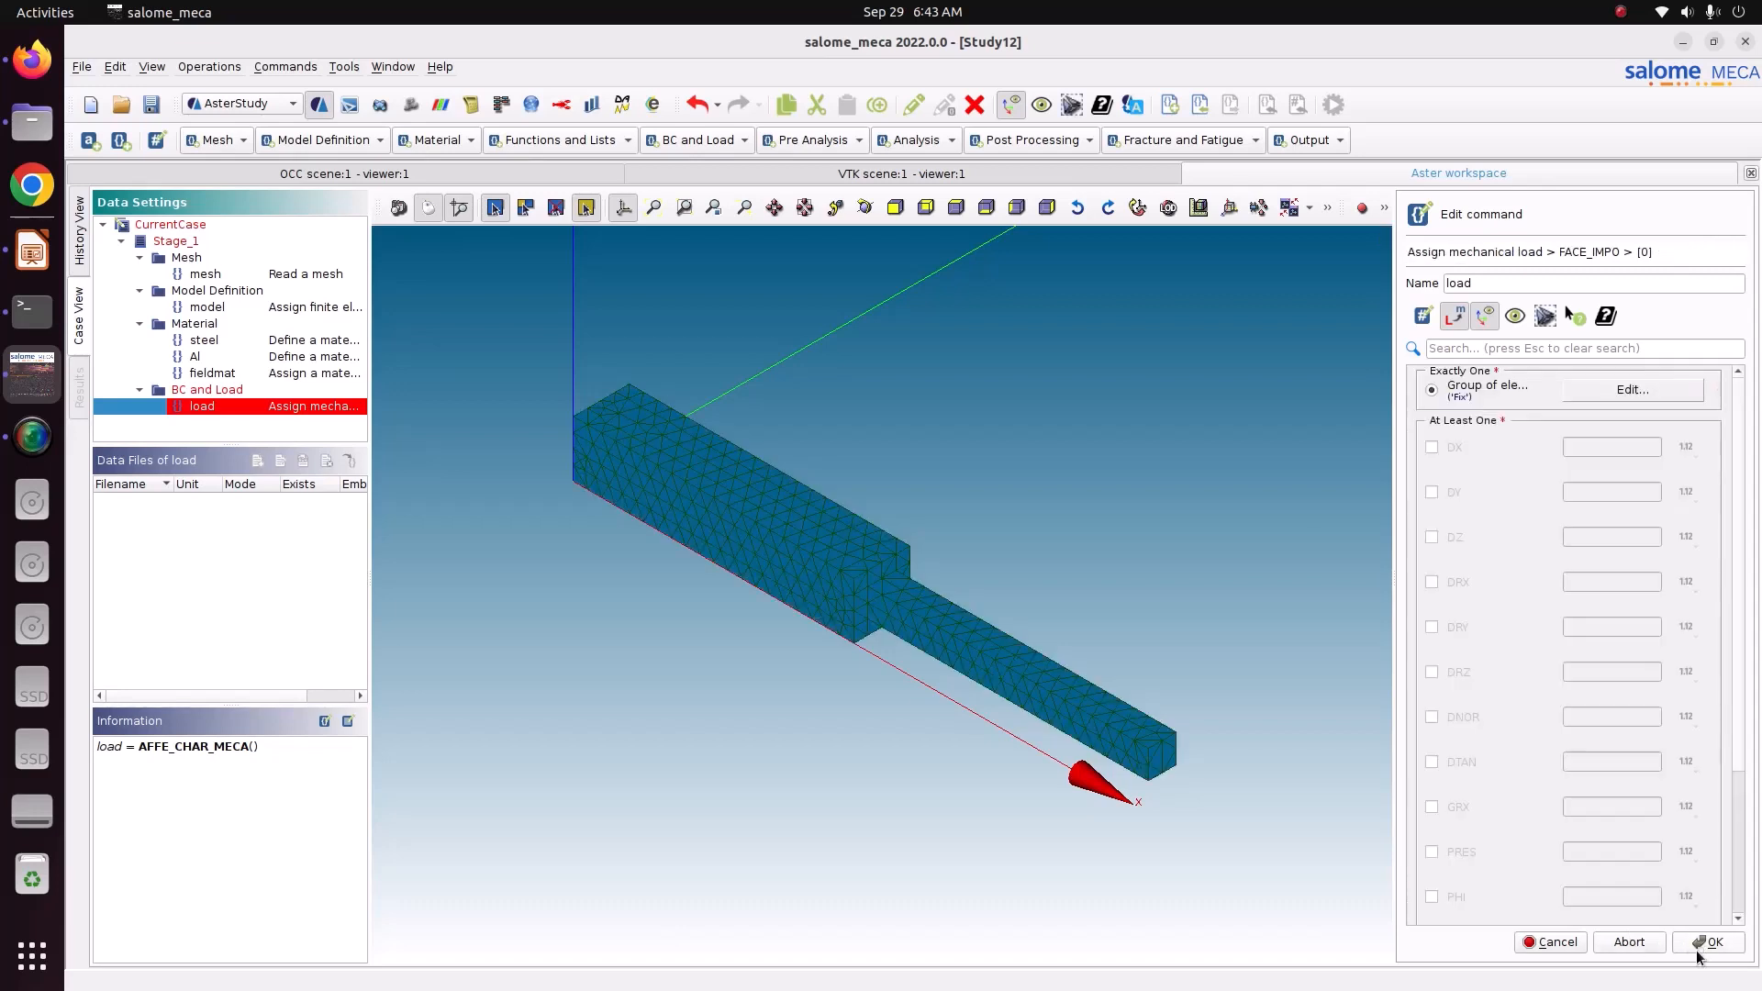
Step: Constrain the FACE_IMPO item by enabling DX, DY and DZ and setting each to 0, and accept the item
click(1431, 448)
click(1431, 492)
click(1431, 537)
click(1576, 449)
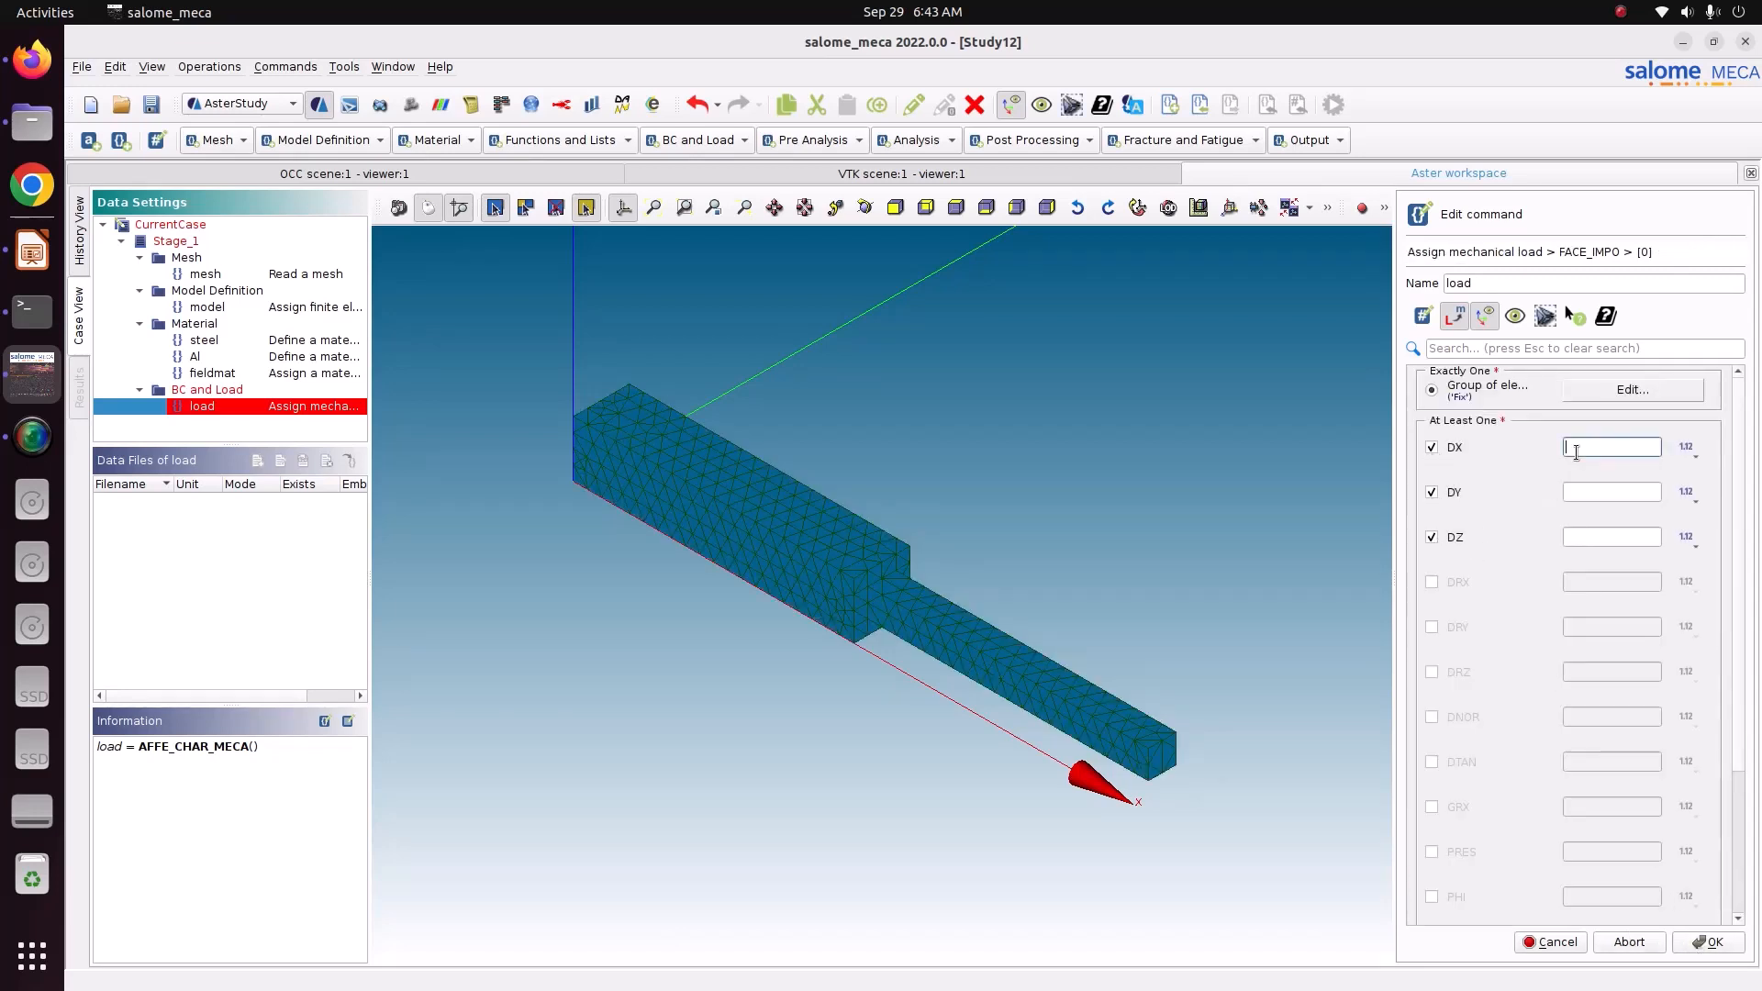
text(0)
key(Tab)
key(Tab)
text(0)
key(Tab)
key(Tab)
text(0)
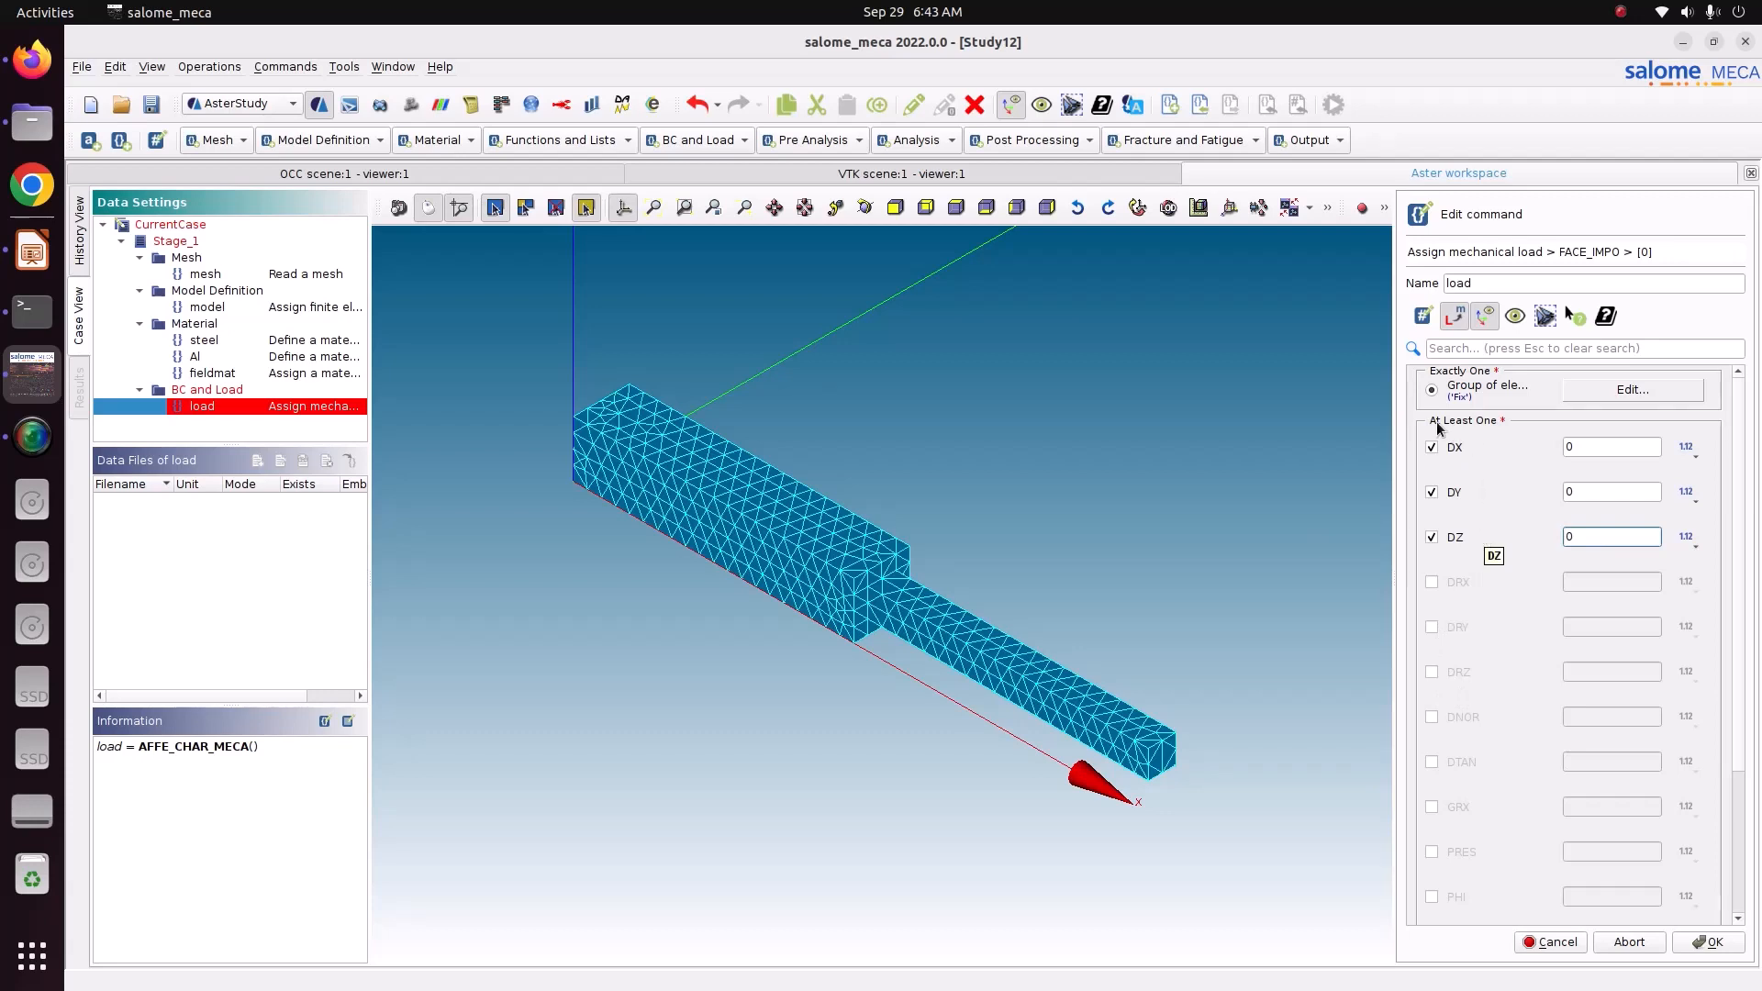
click(1710, 943)
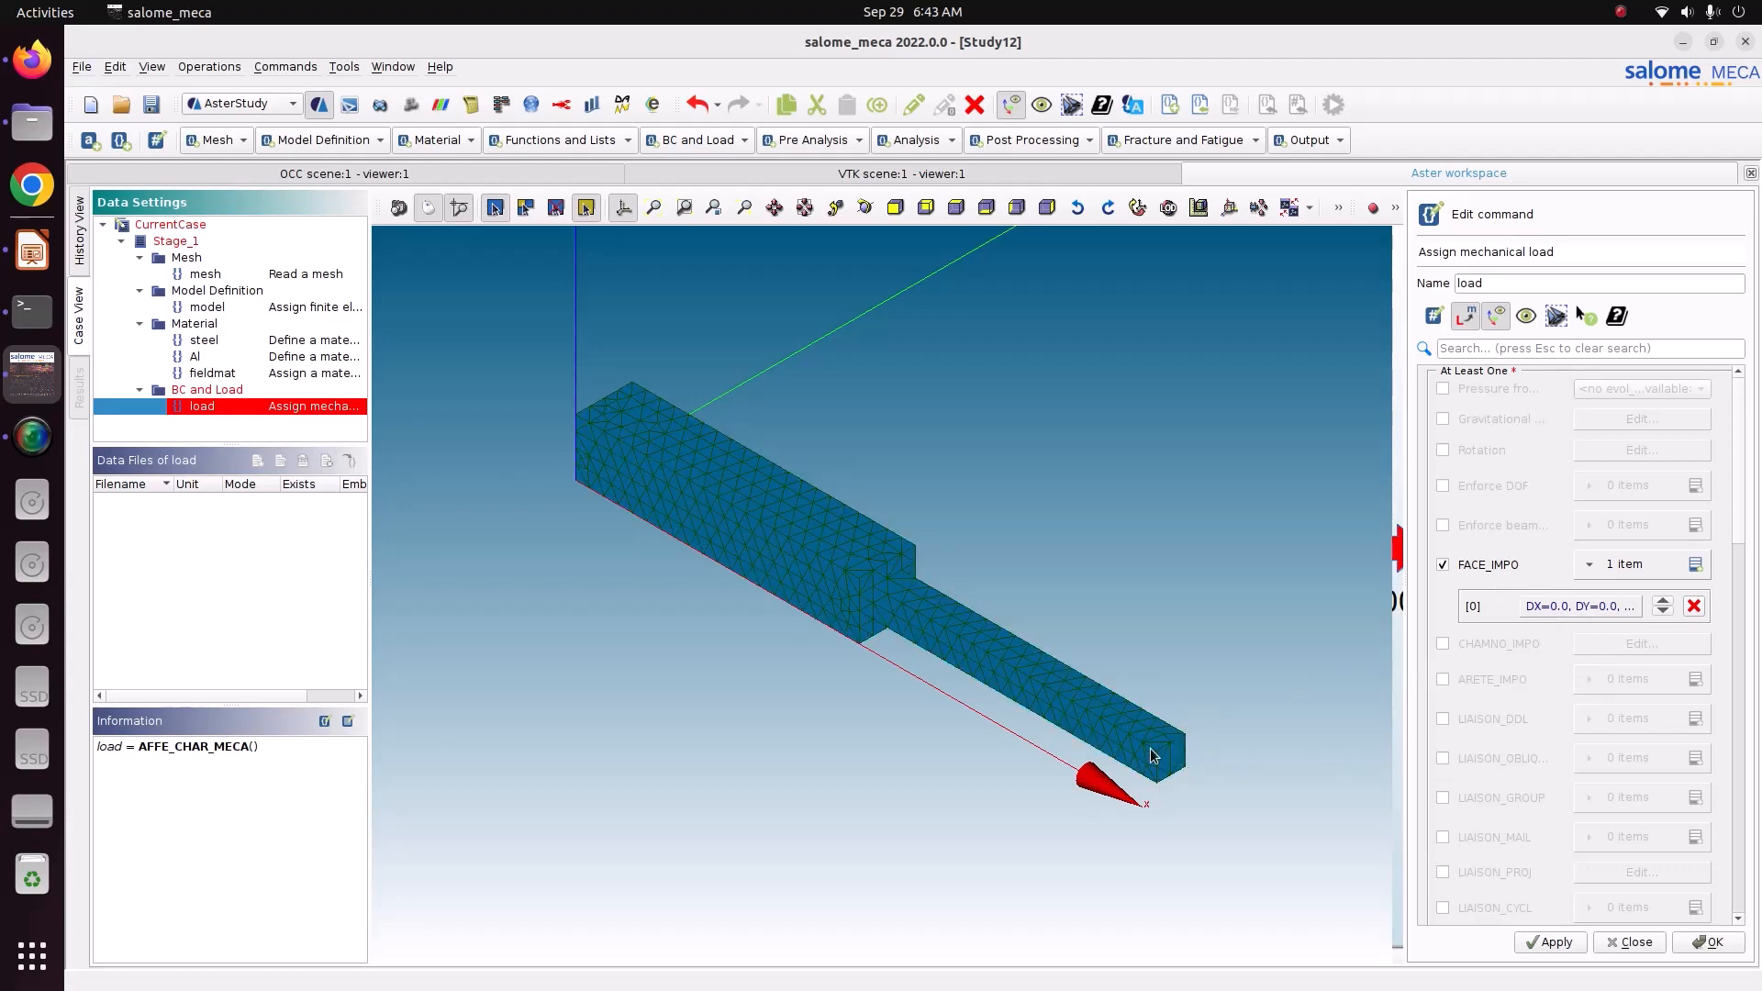
Step: Enable FORCE_FACE in the mechanical load command and add one item to it
scroll(1544, 745, down, 5)
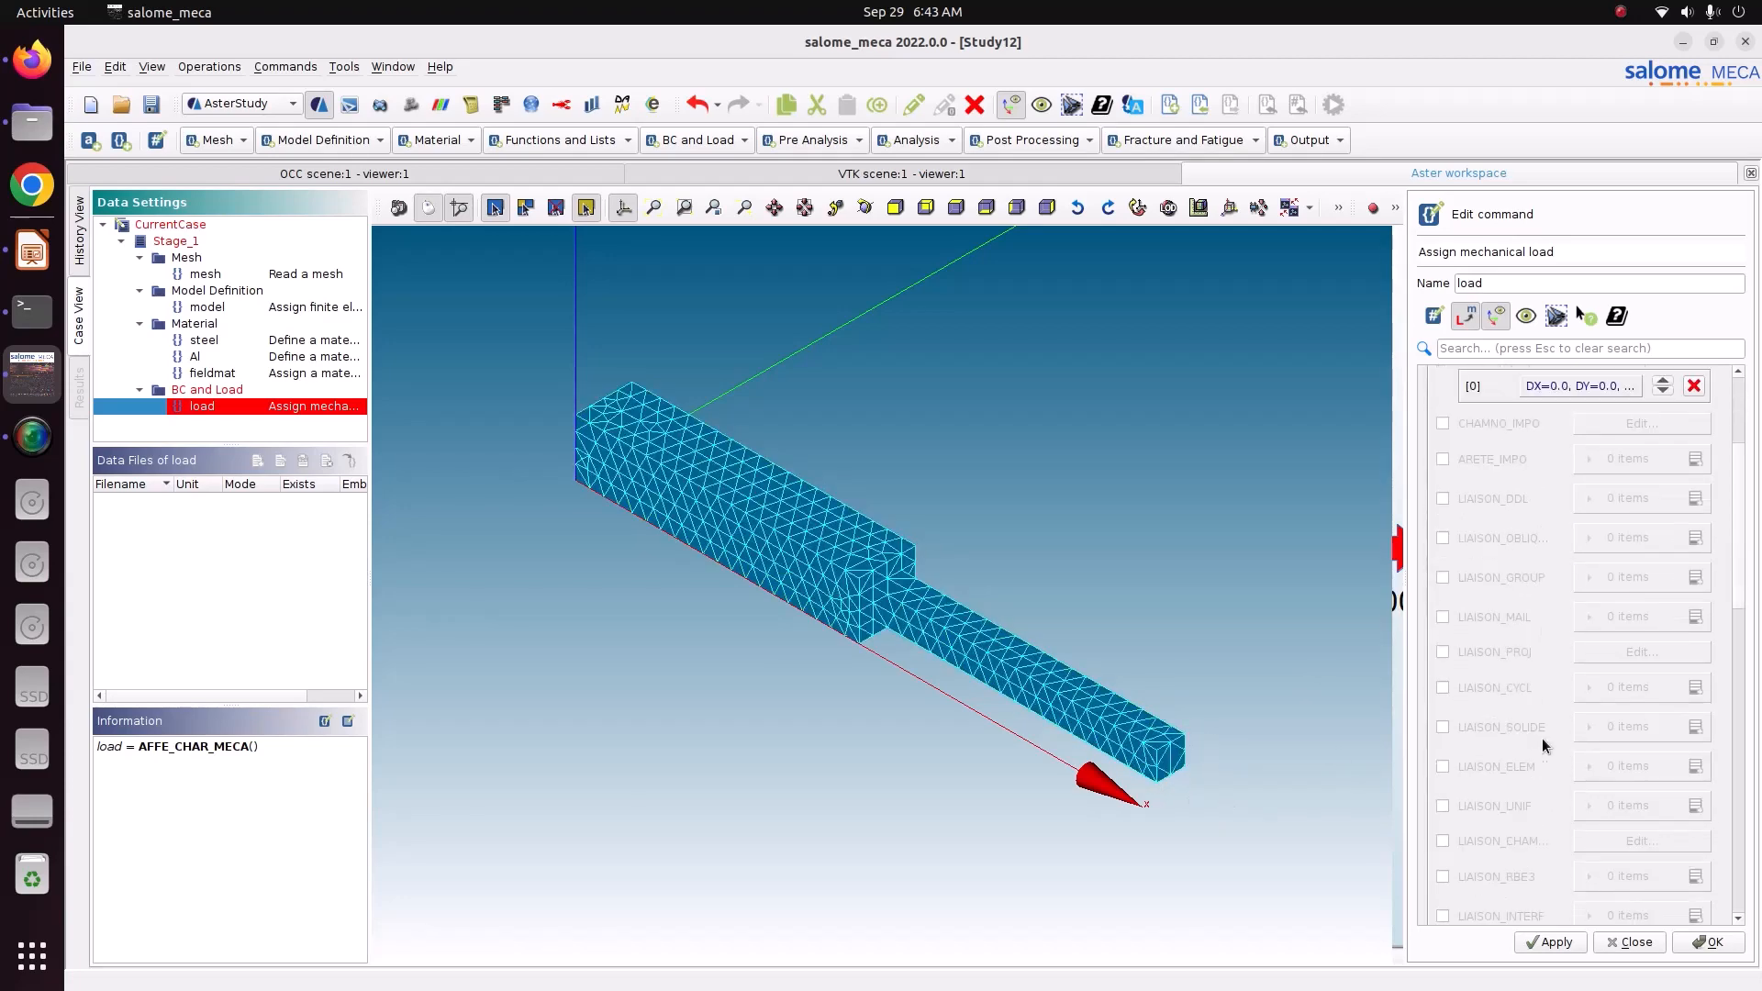
scroll(1541, 738, up, 5)
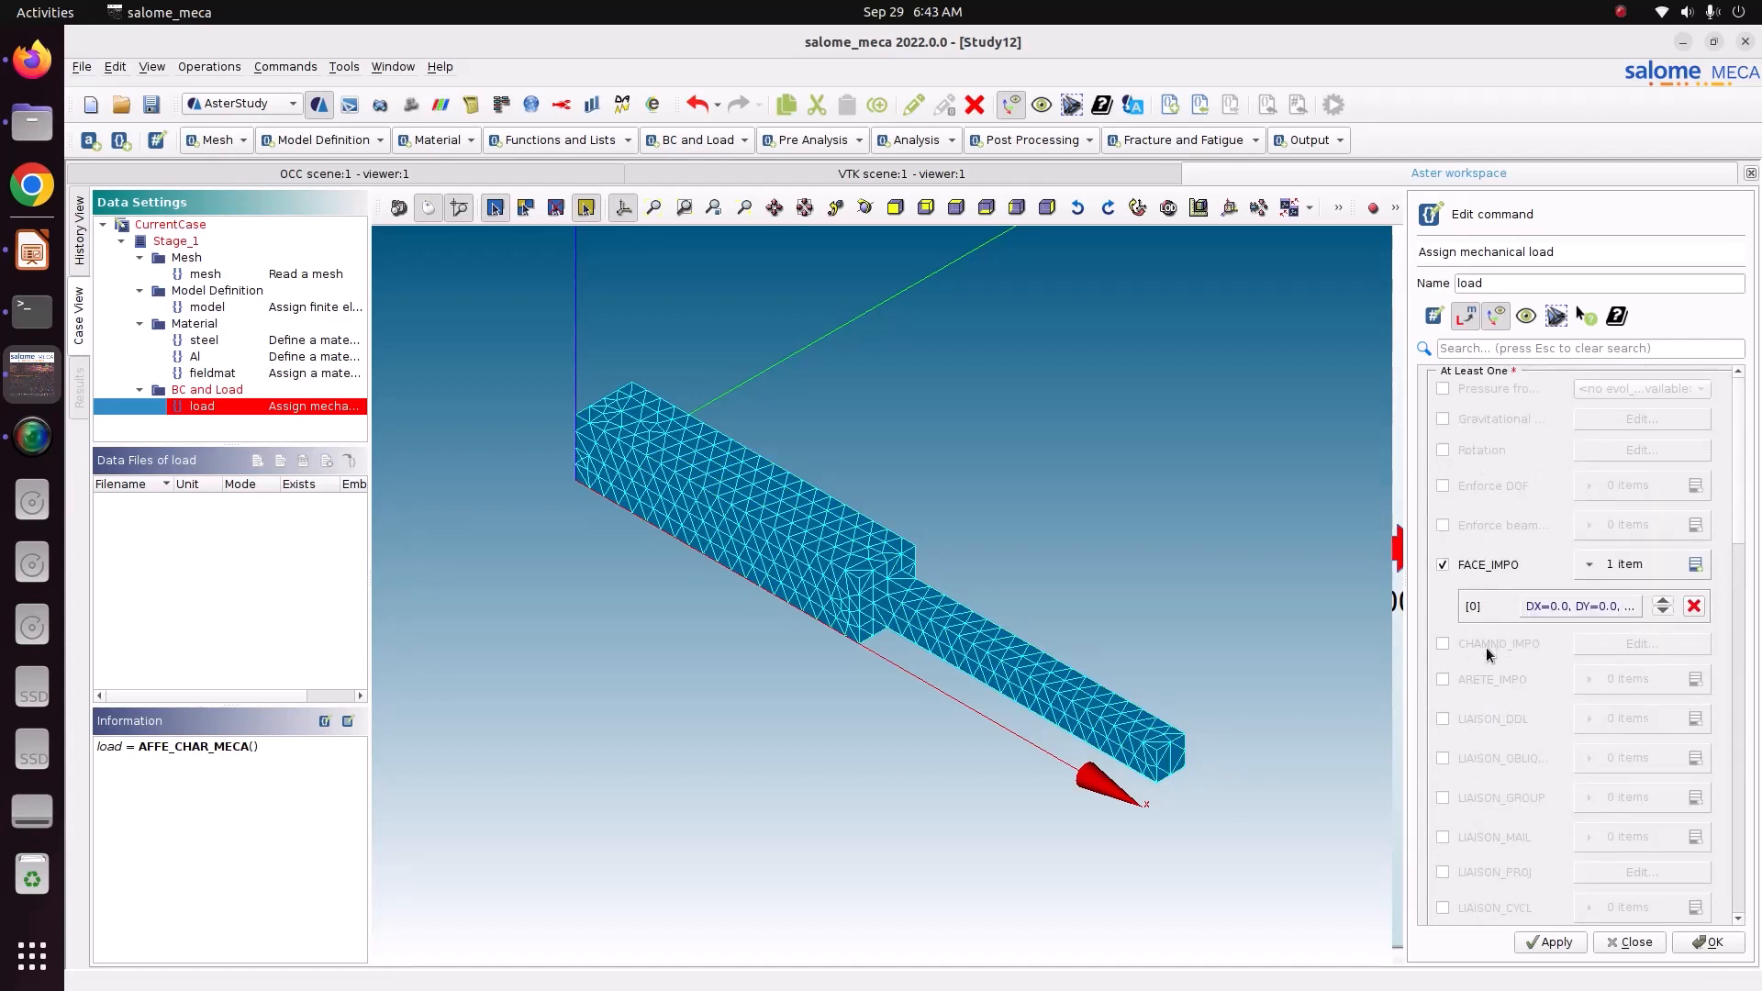
scroll(1487, 719, down, 2)
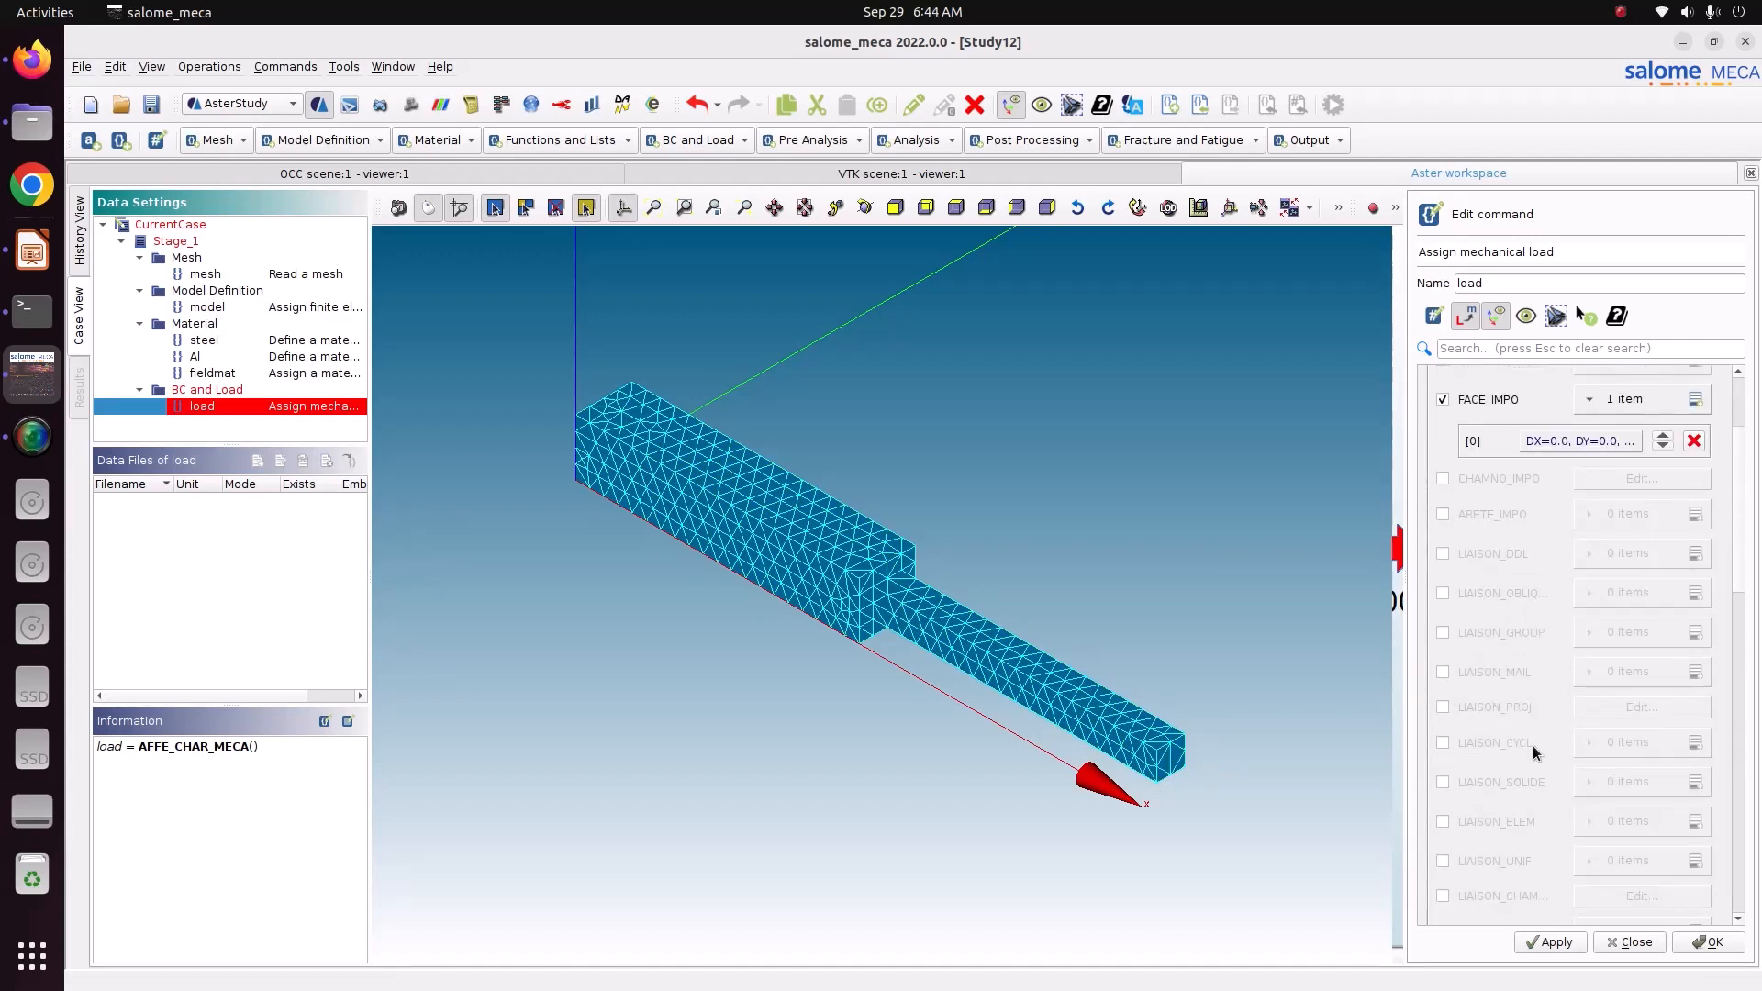
scroll(1510, 748, down, 2)
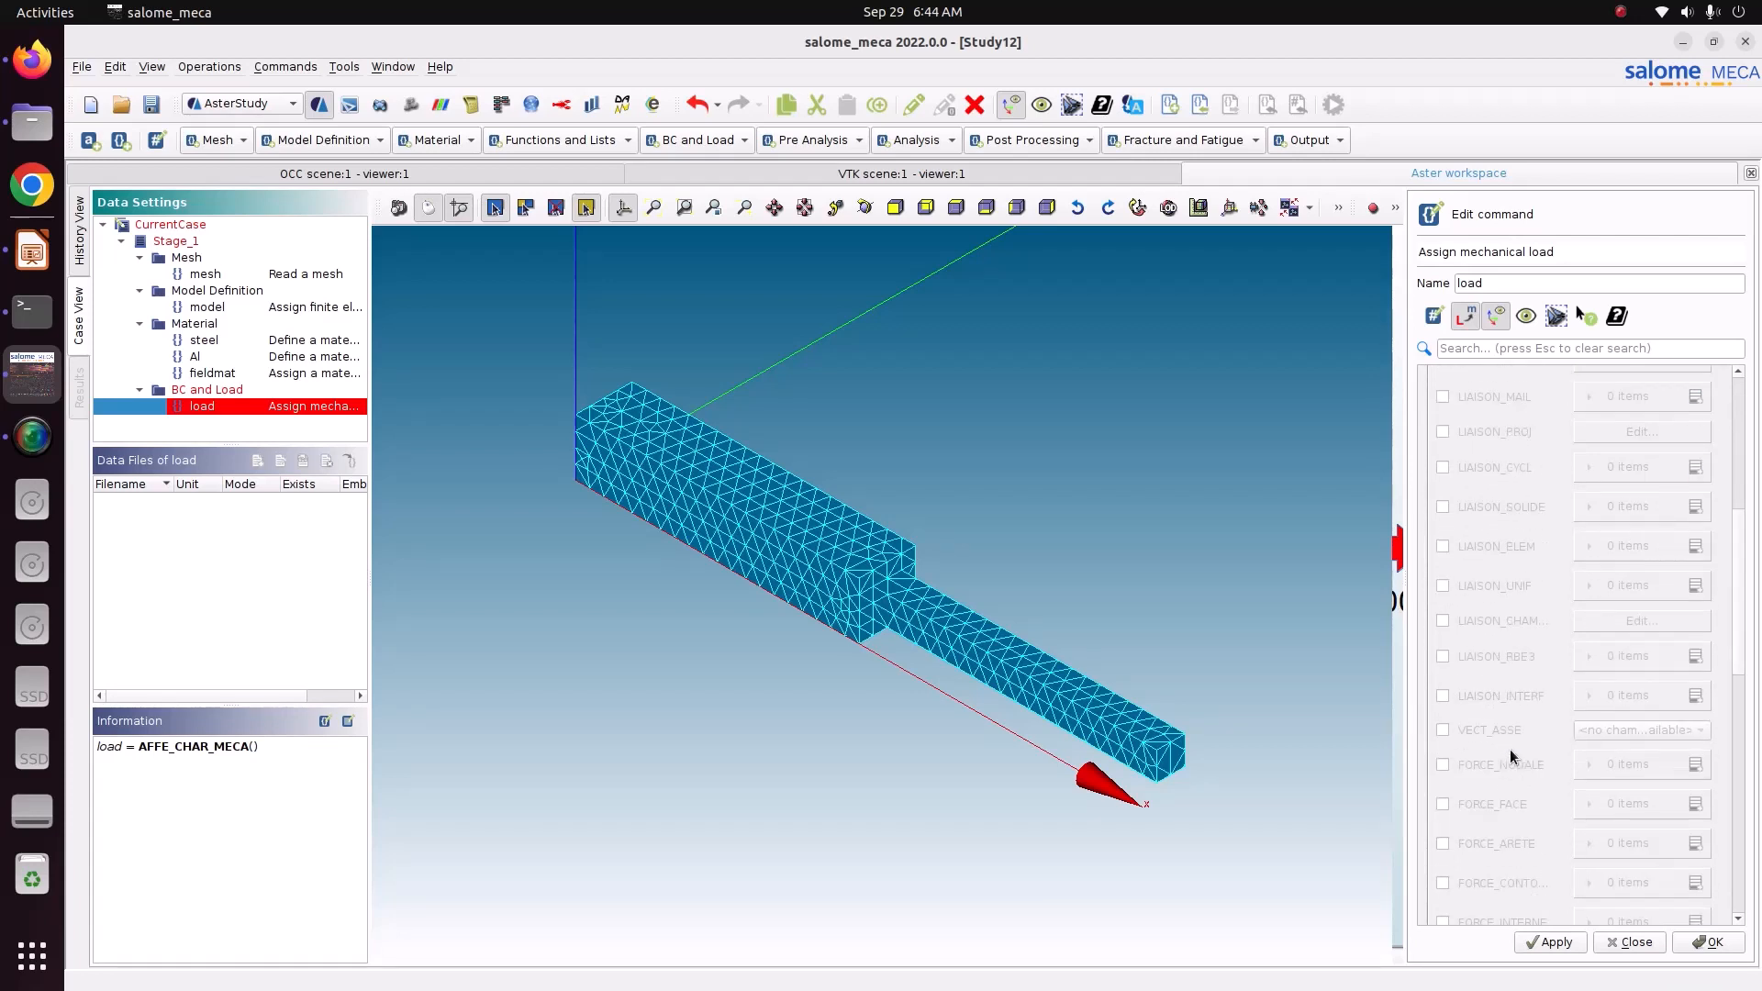
scroll(1516, 730, down, 1)
scroll(1518, 631, down, 2)
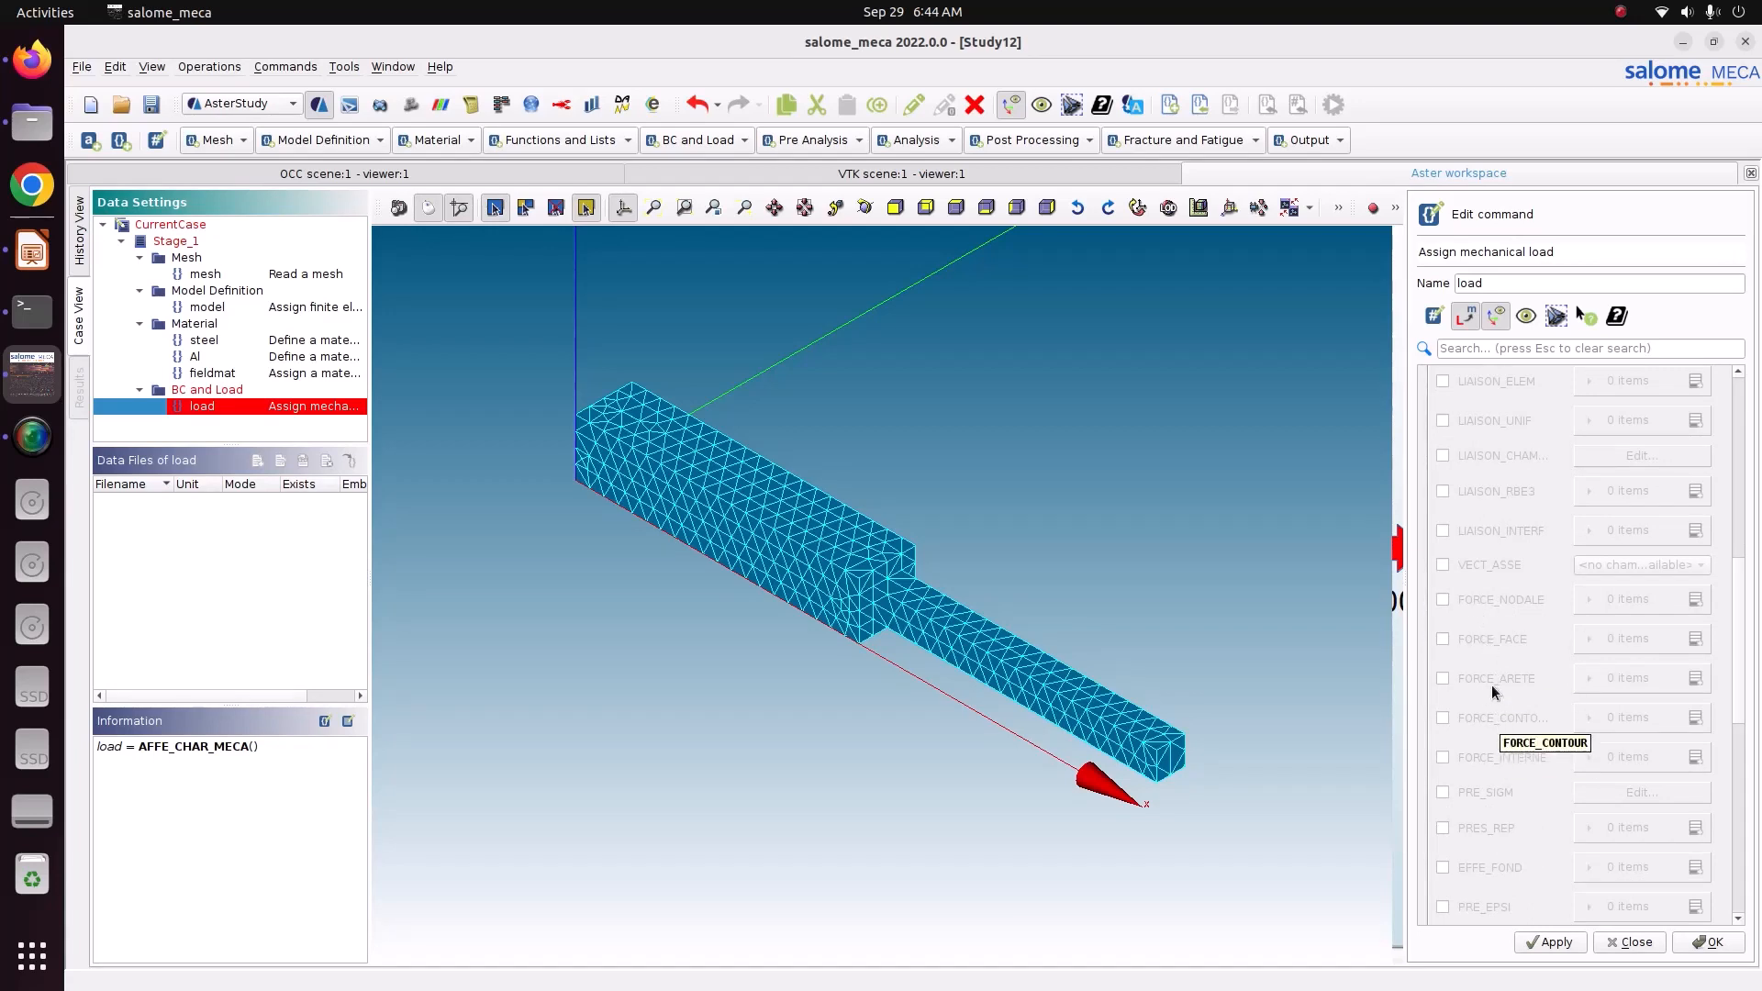
click(1459, 640)
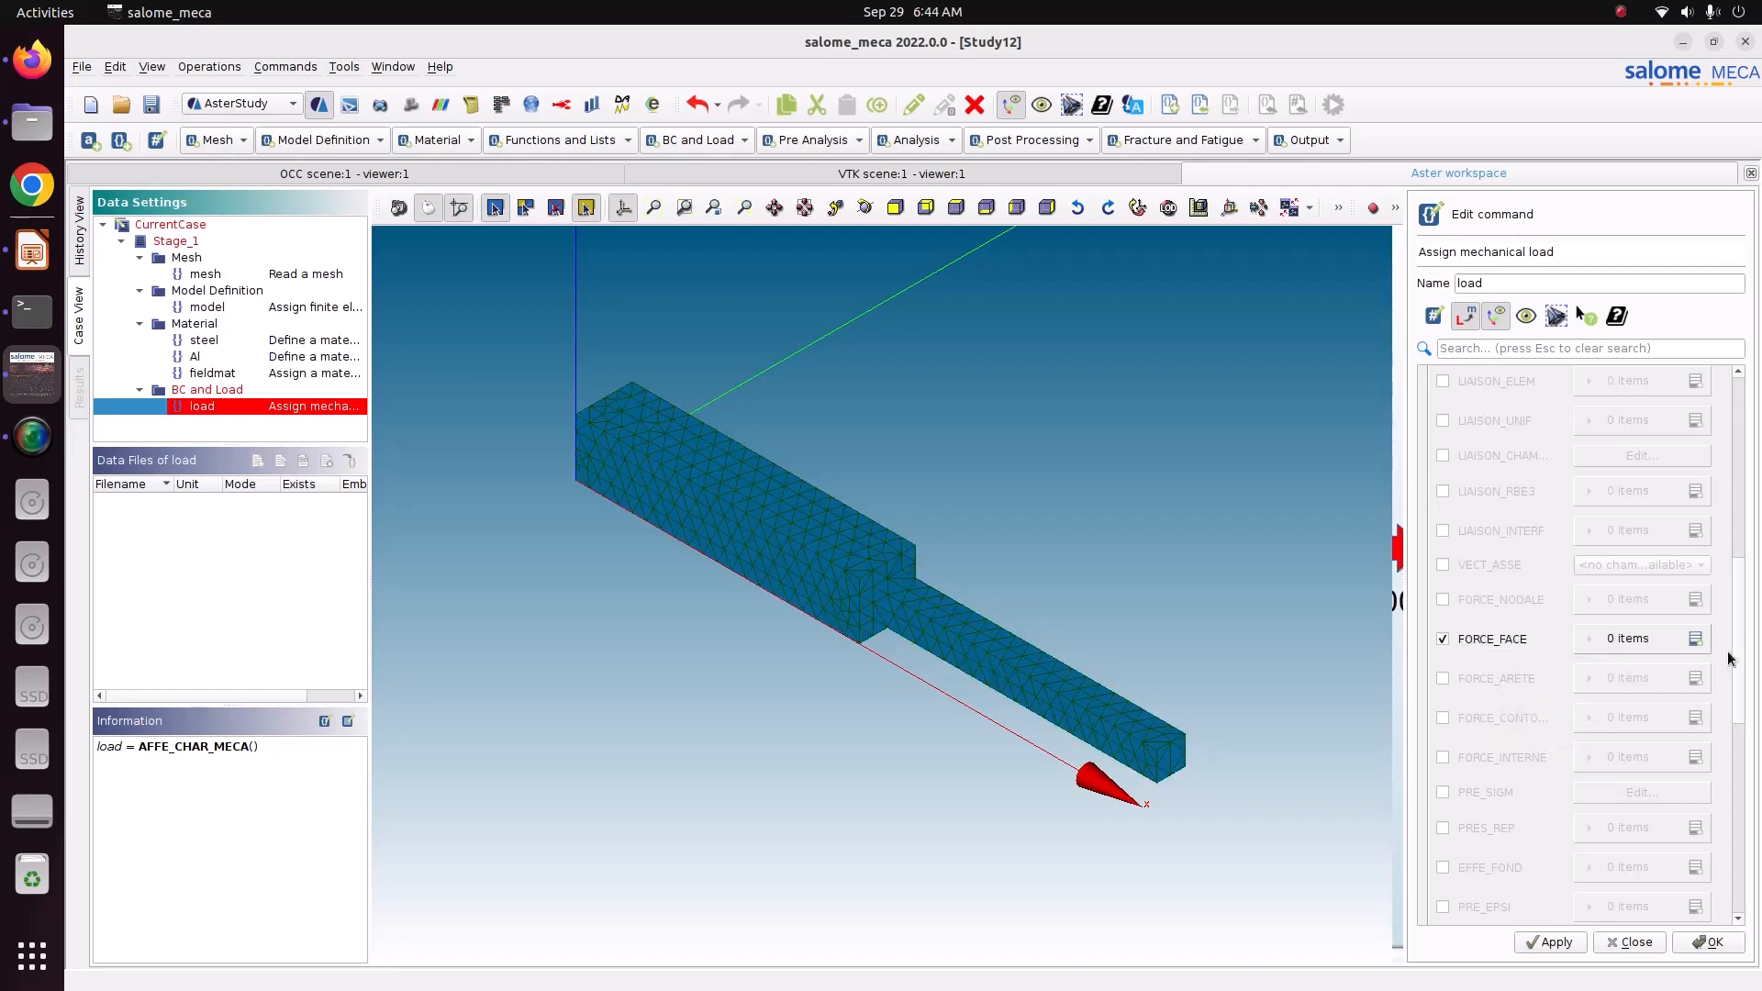
click(1695, 638)
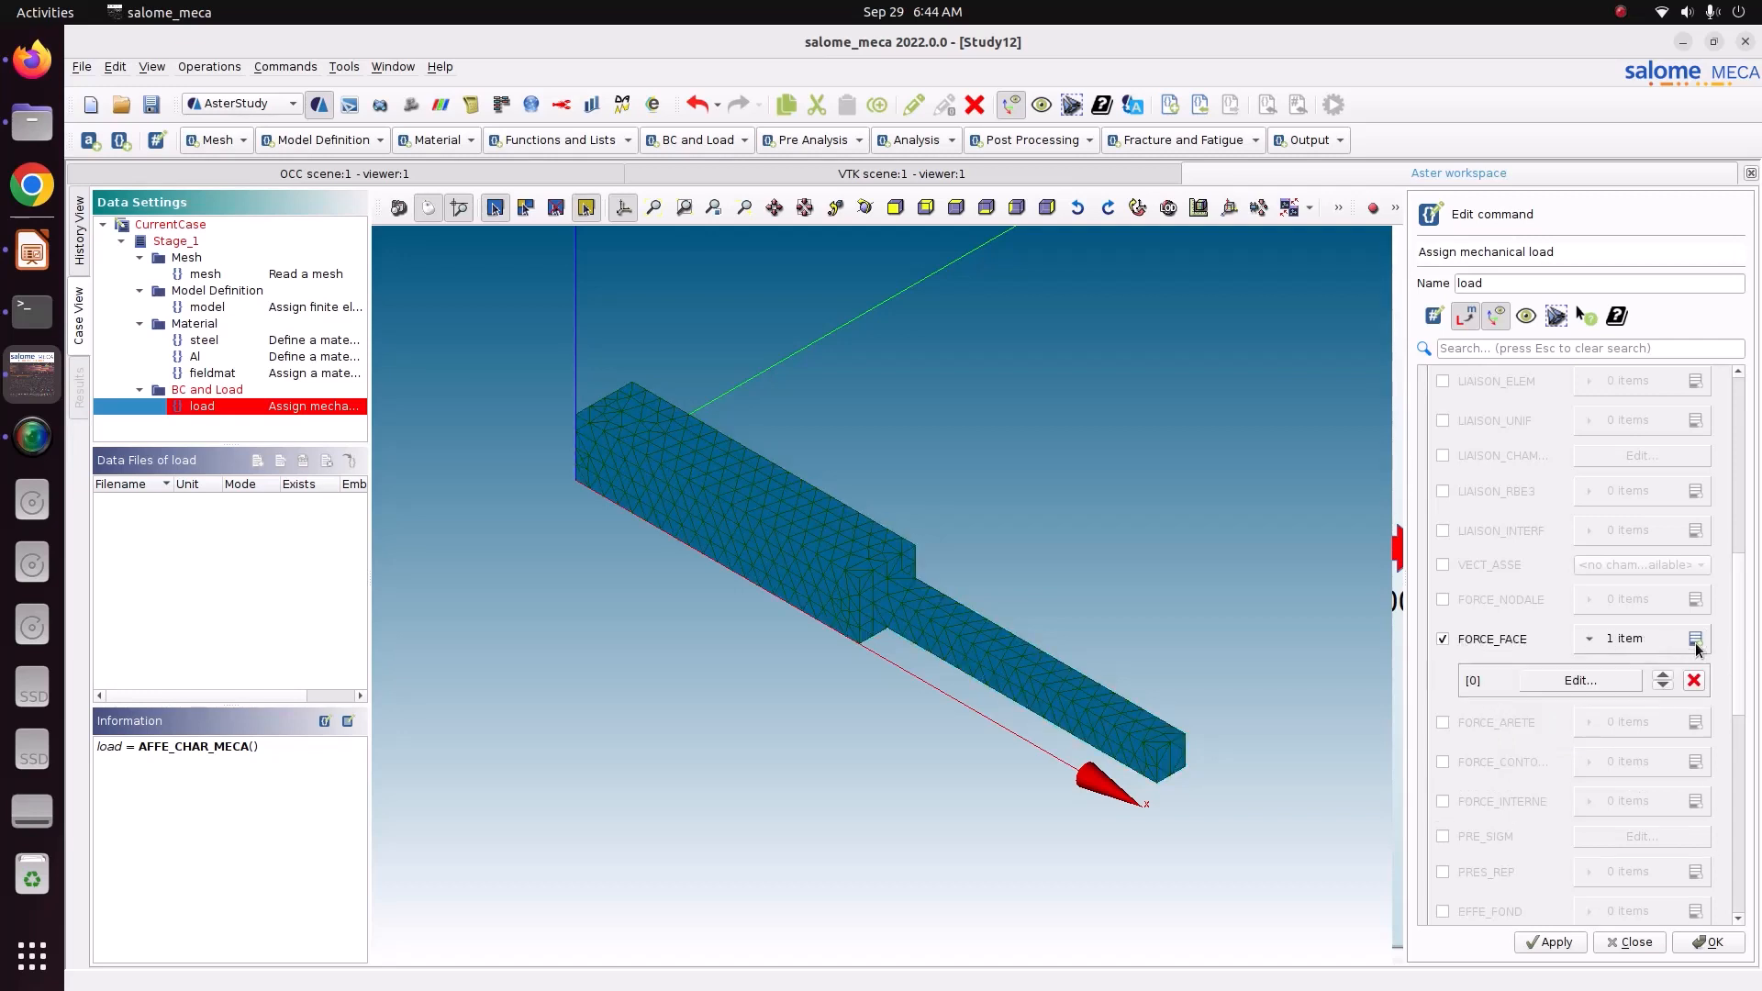
Step: Assign the Load face group as the element group of the FORCE_FACE item
click(1597, 679)
click(1485, 398)
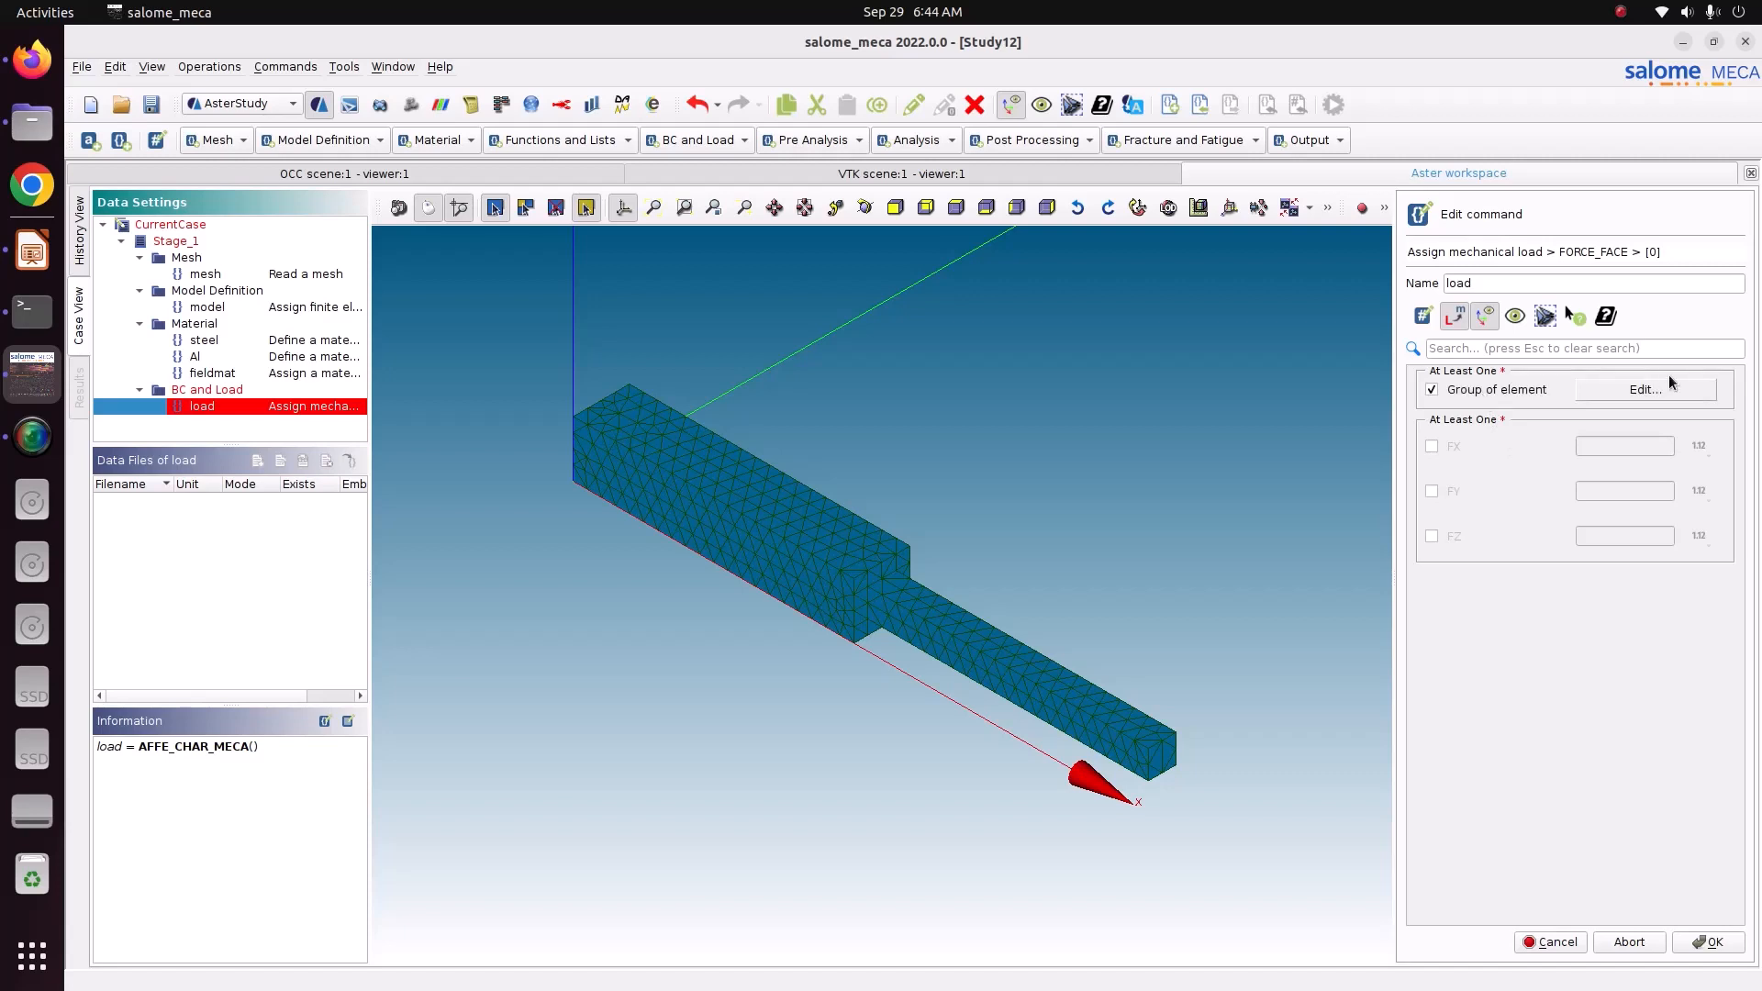
click(1666, 382)
click(1478, 465)
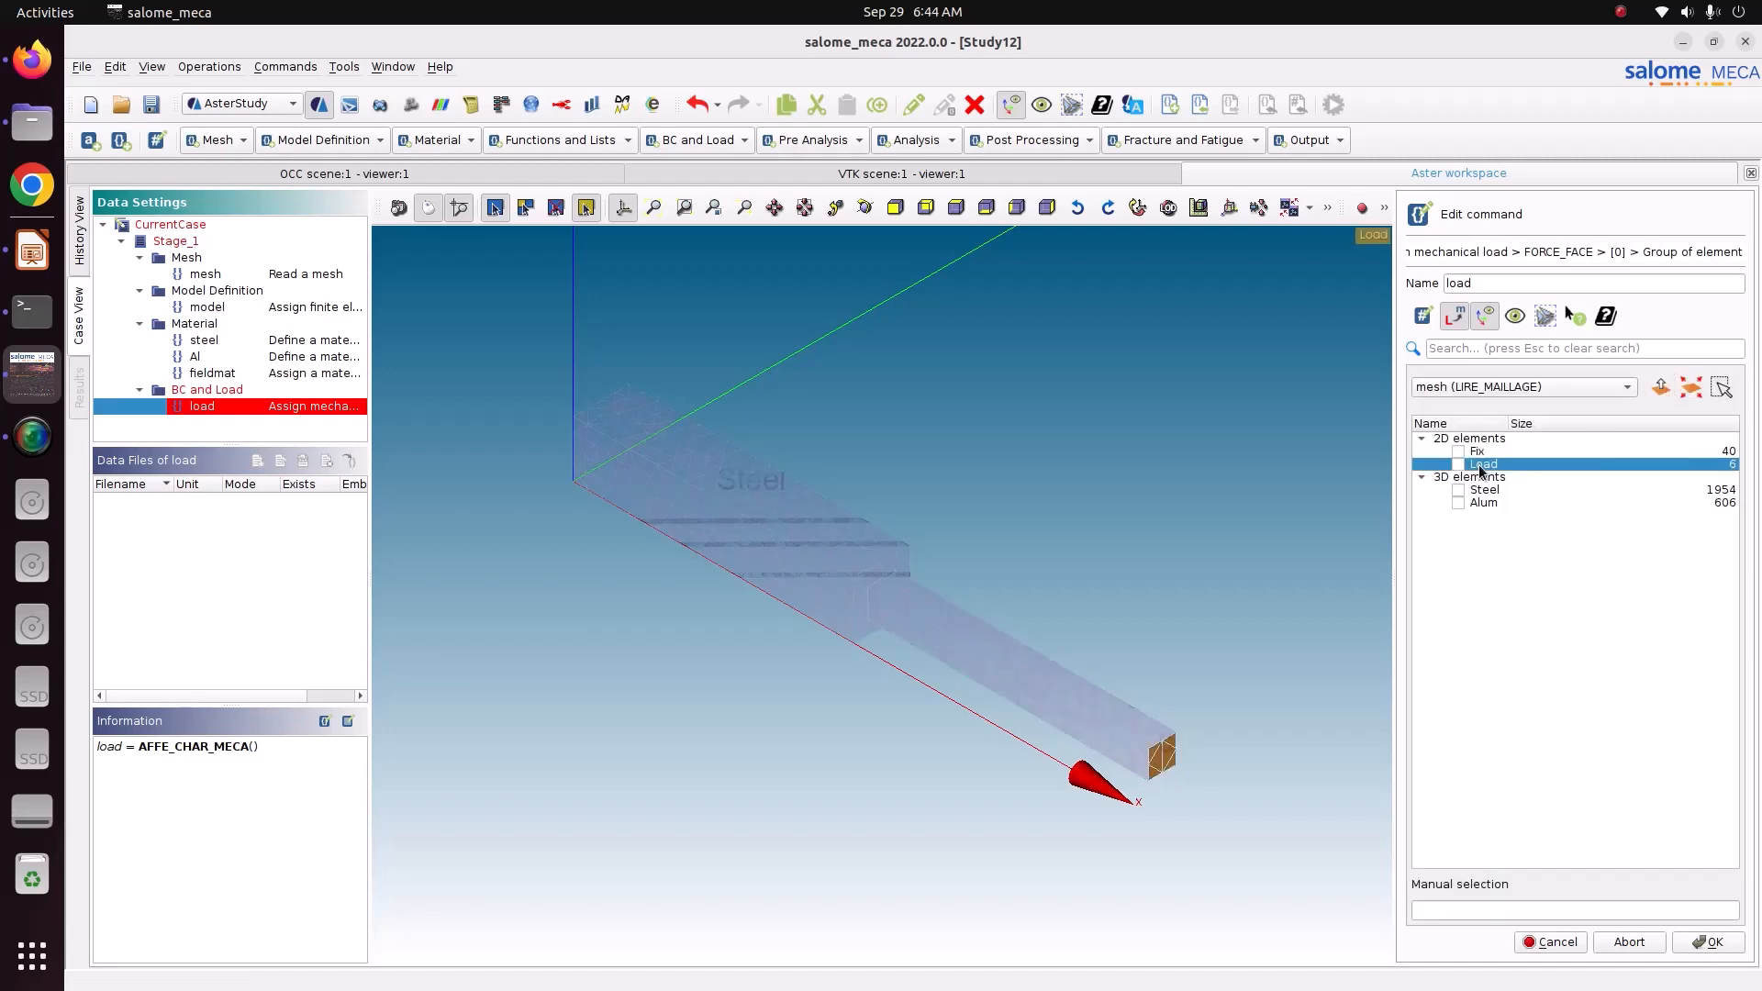
click(1458, 464)
click(1698, 944)
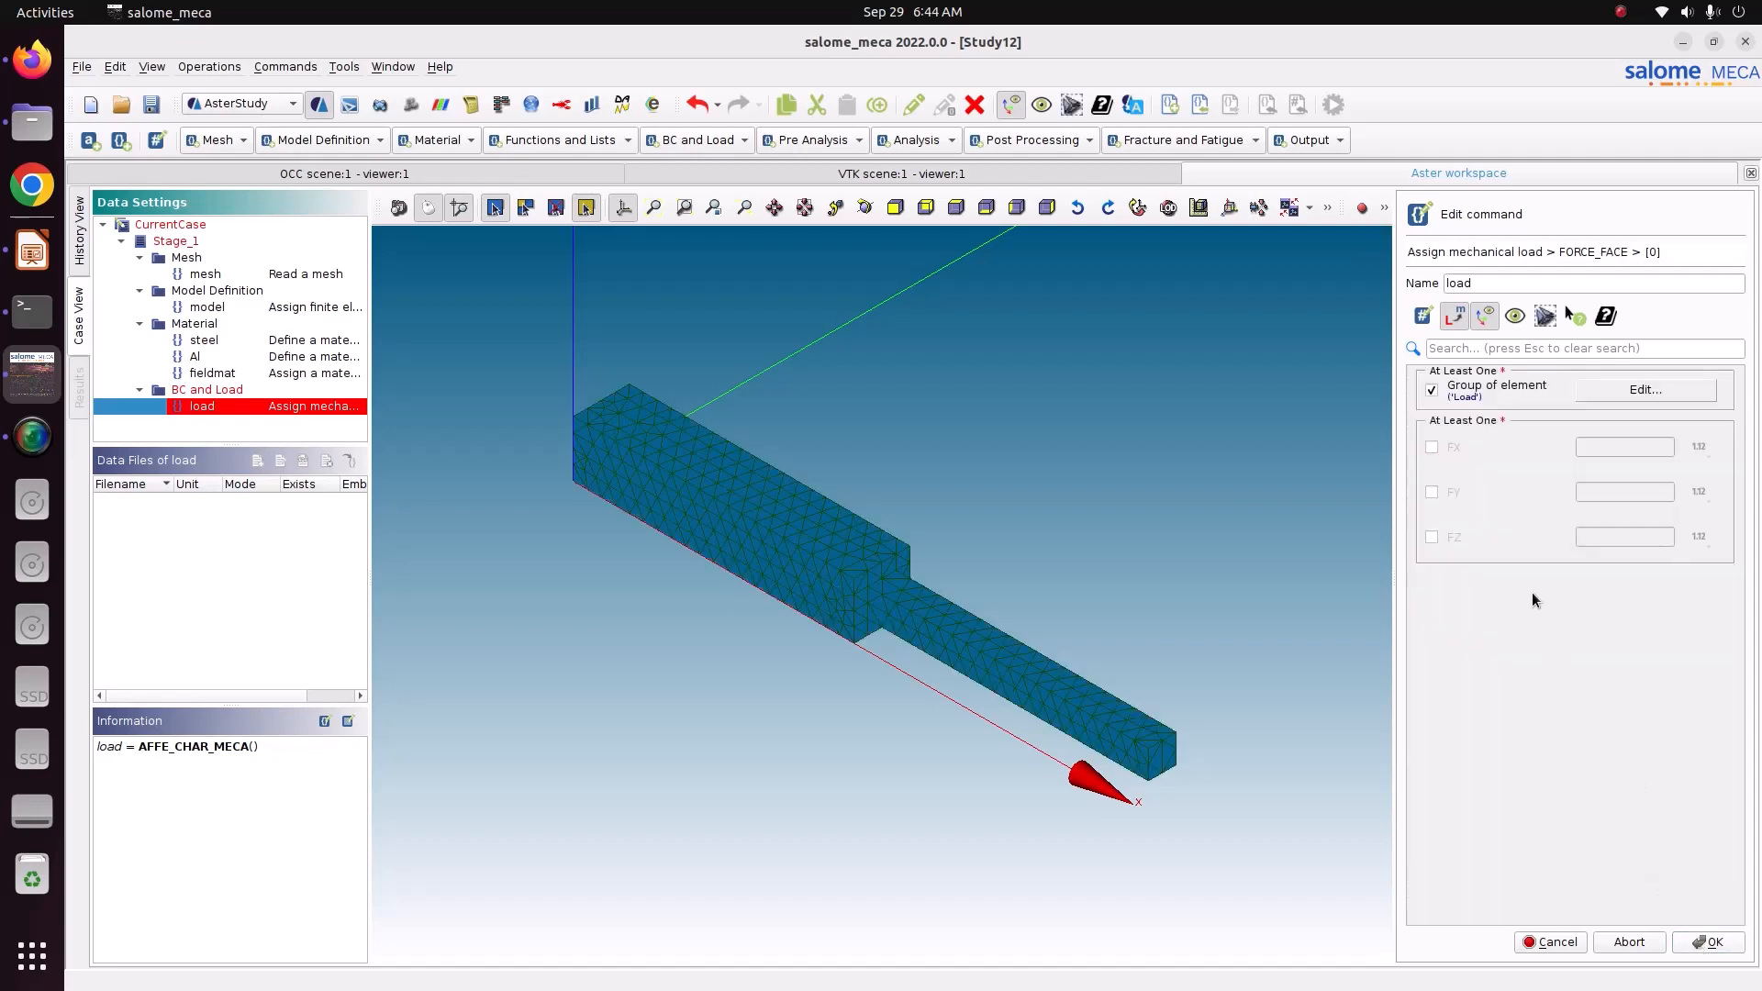
Step: Enable the FX component of the face force and check the applied force on the LibreOffice Impress slide before returning to salome_meca
click(1448, 451)
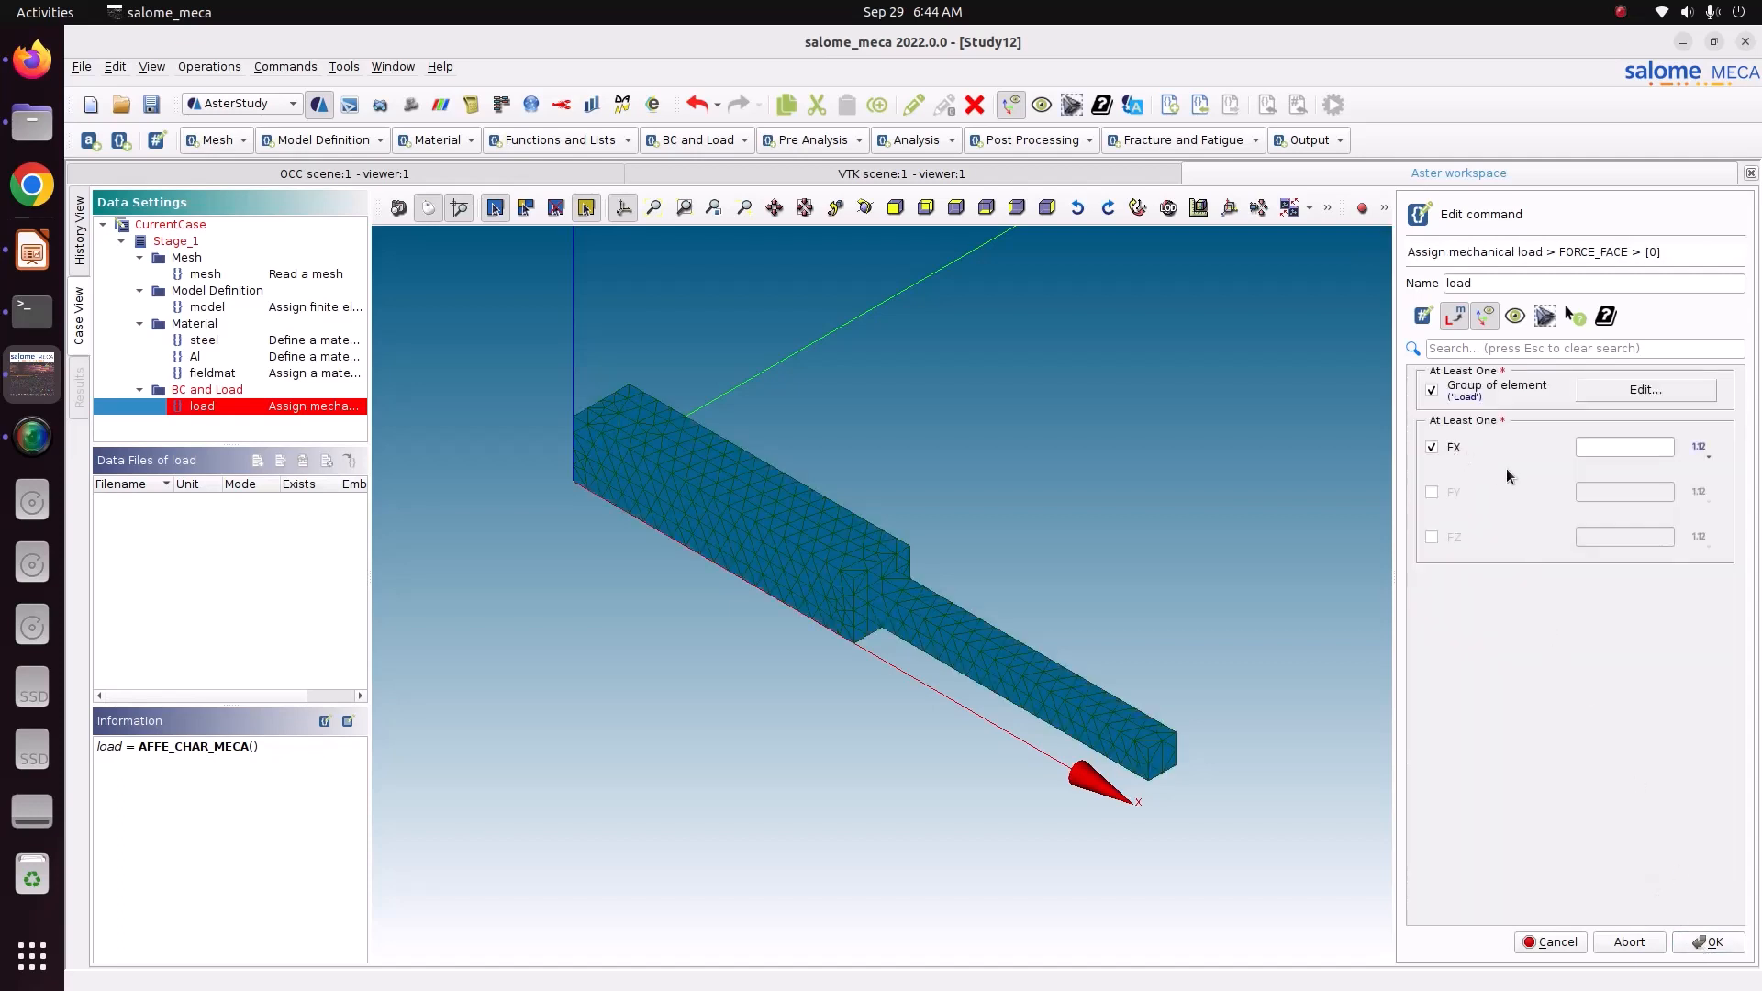
click(1604, 448)
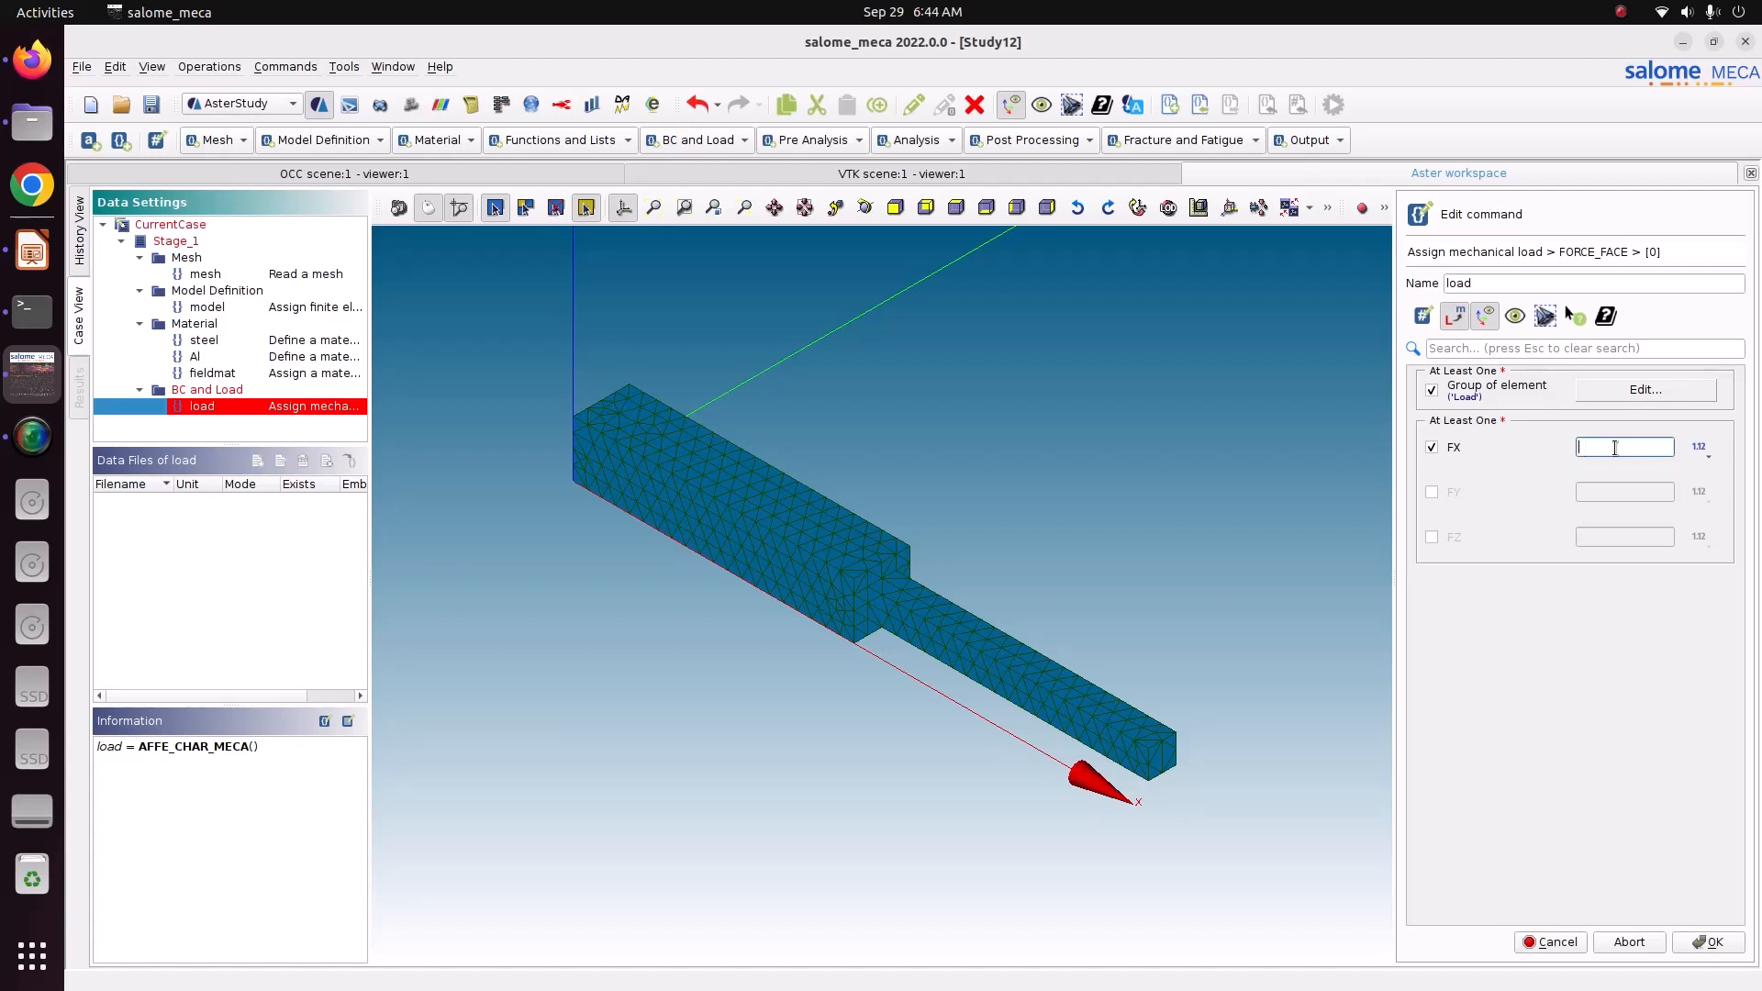
click(32, 252)
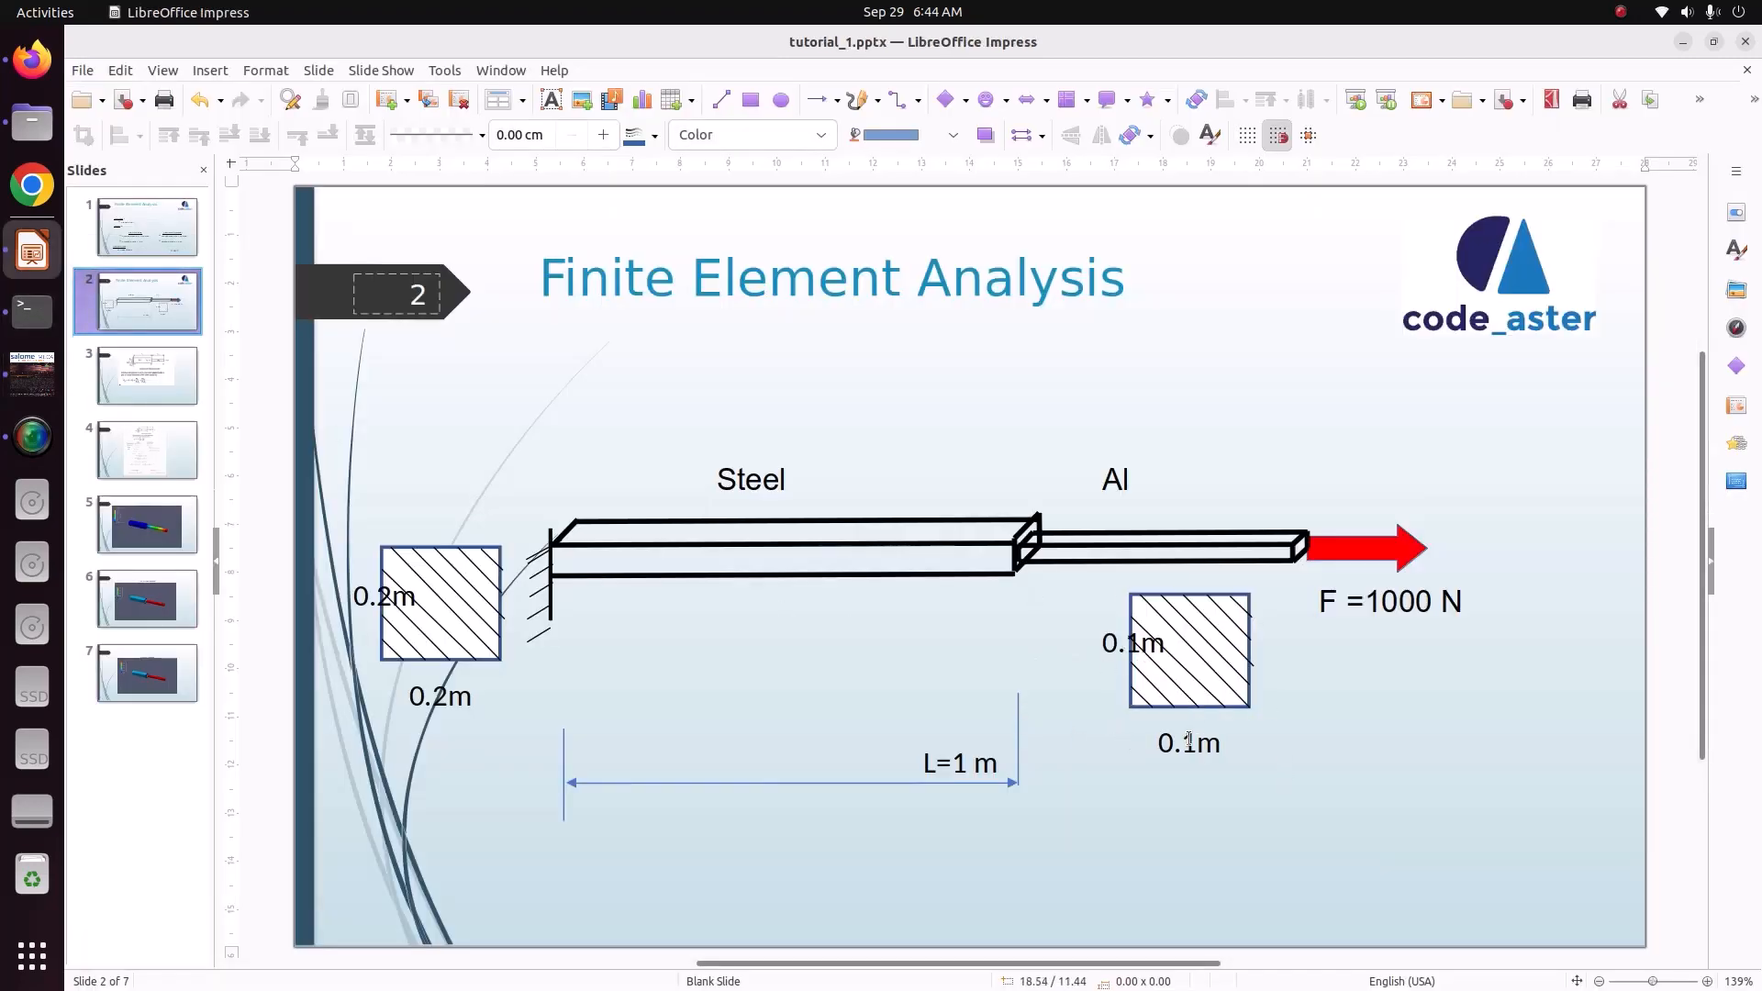
click(23, 386)
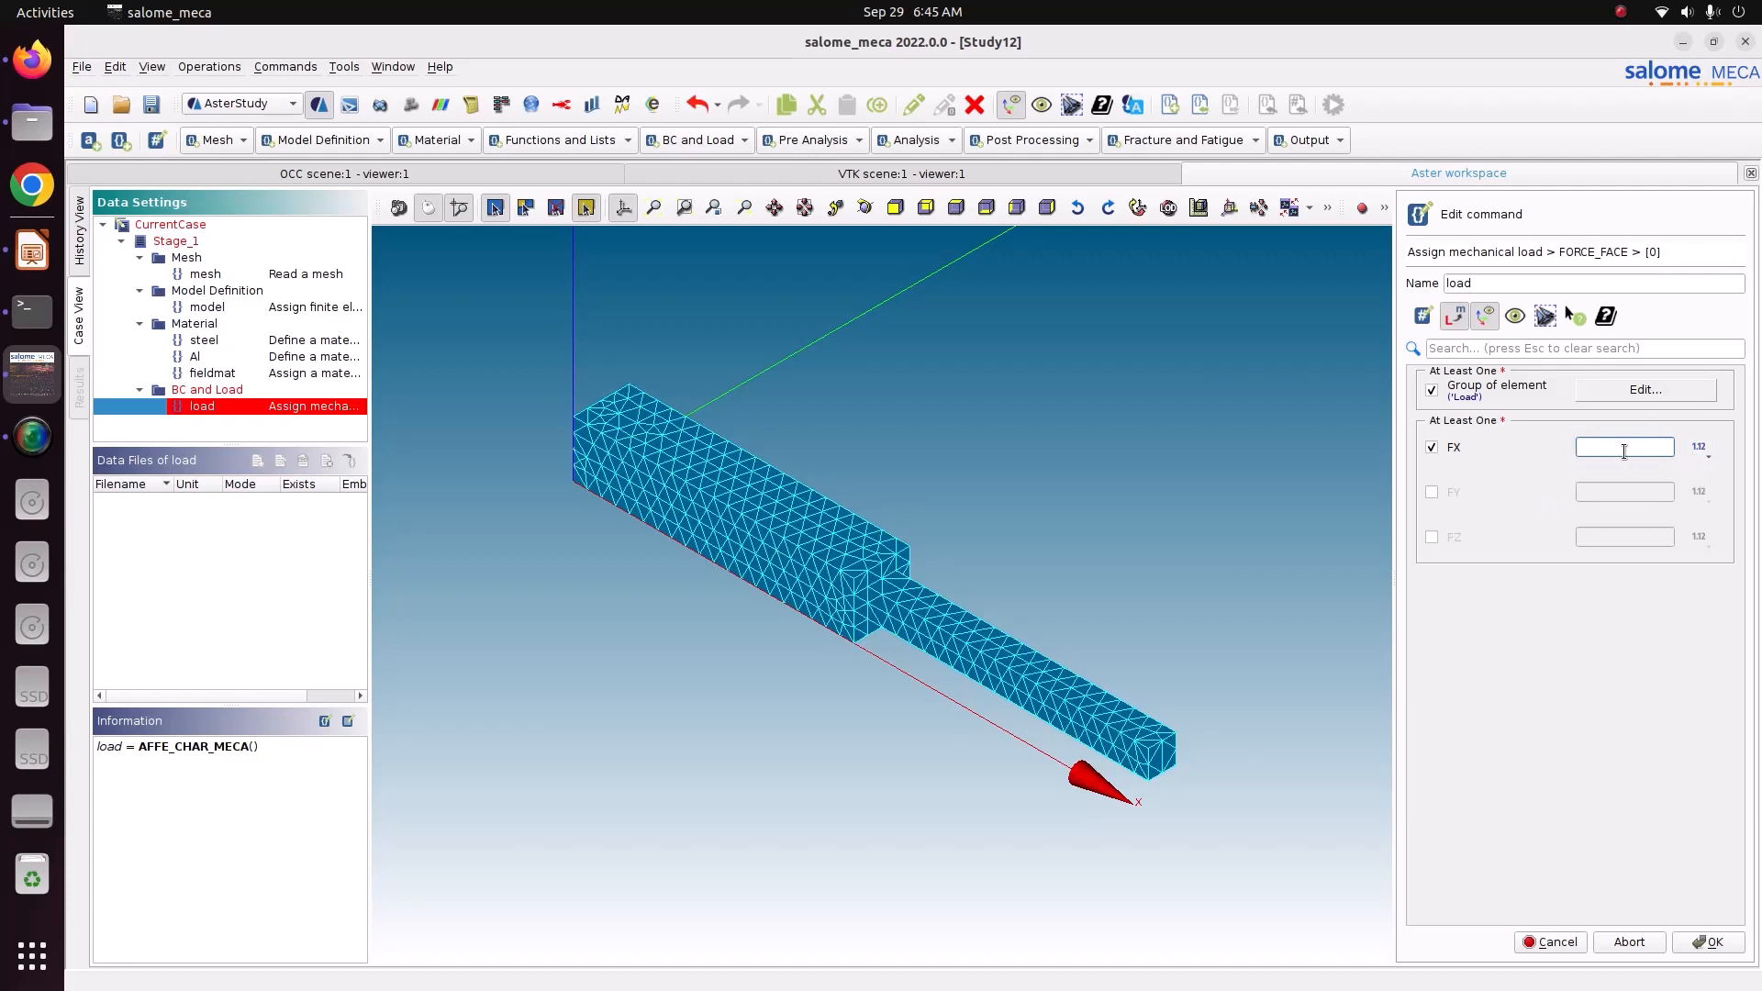
Step: Define FX by a new variable named Force with the expression 1000/0.01
click(1697, 450)
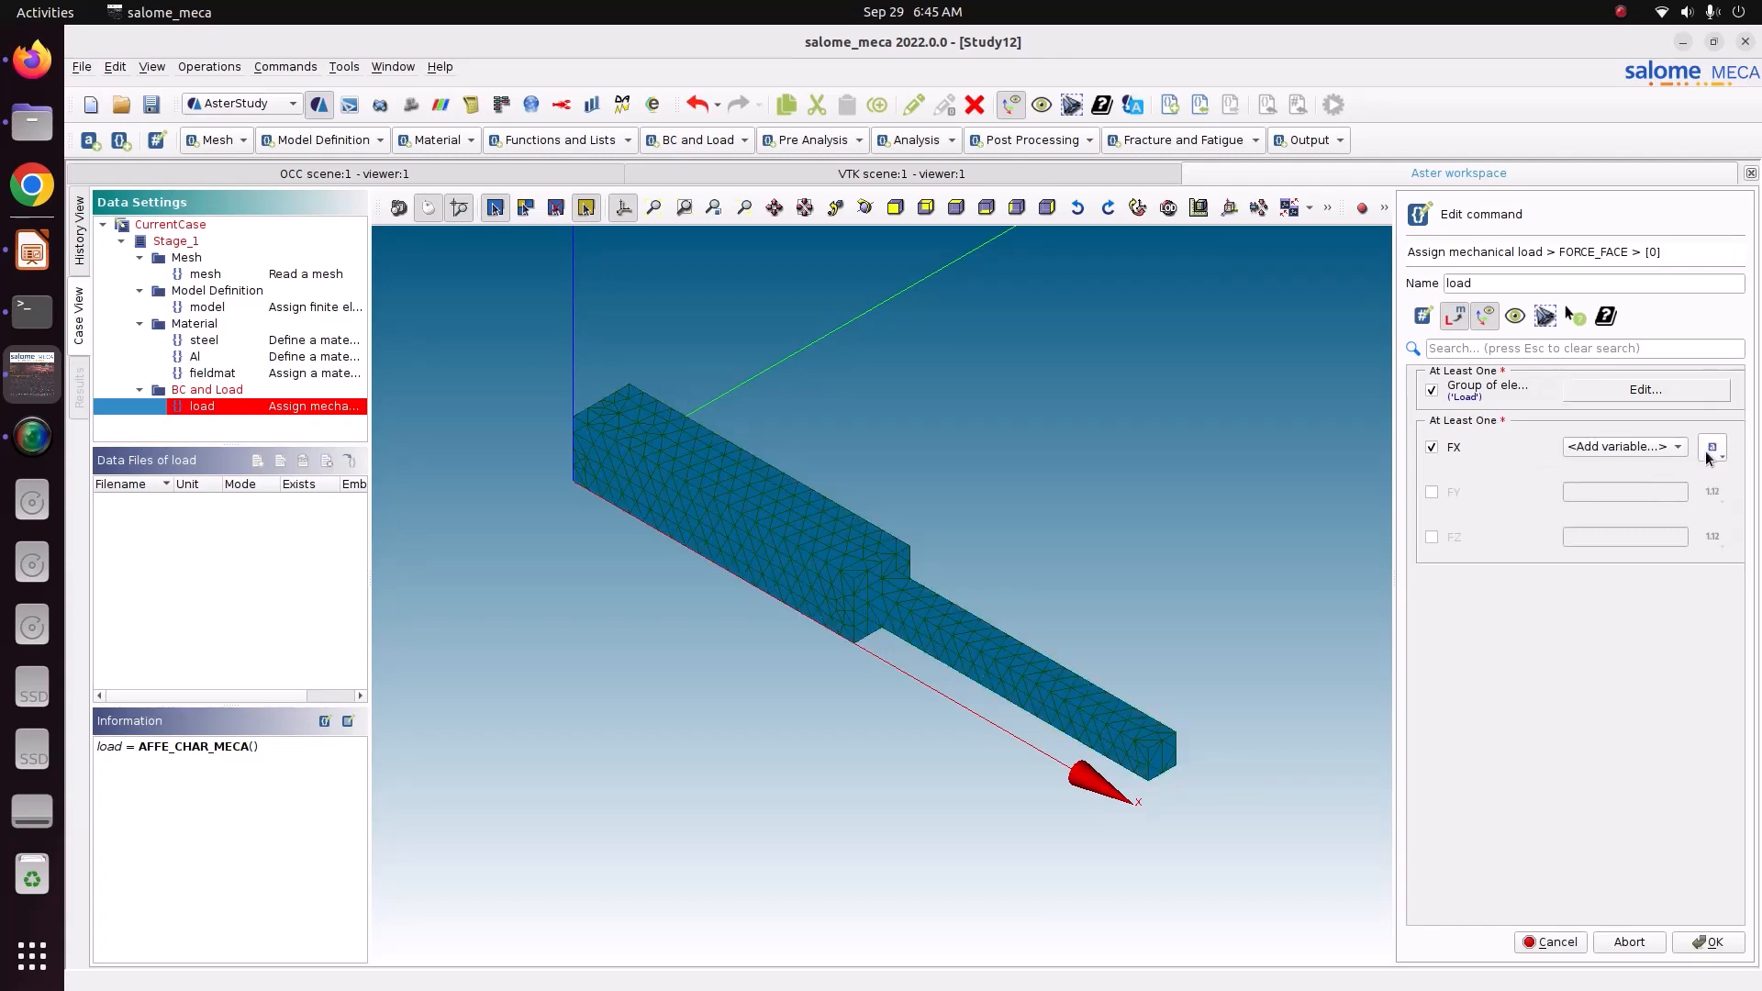
click(1664, 450)
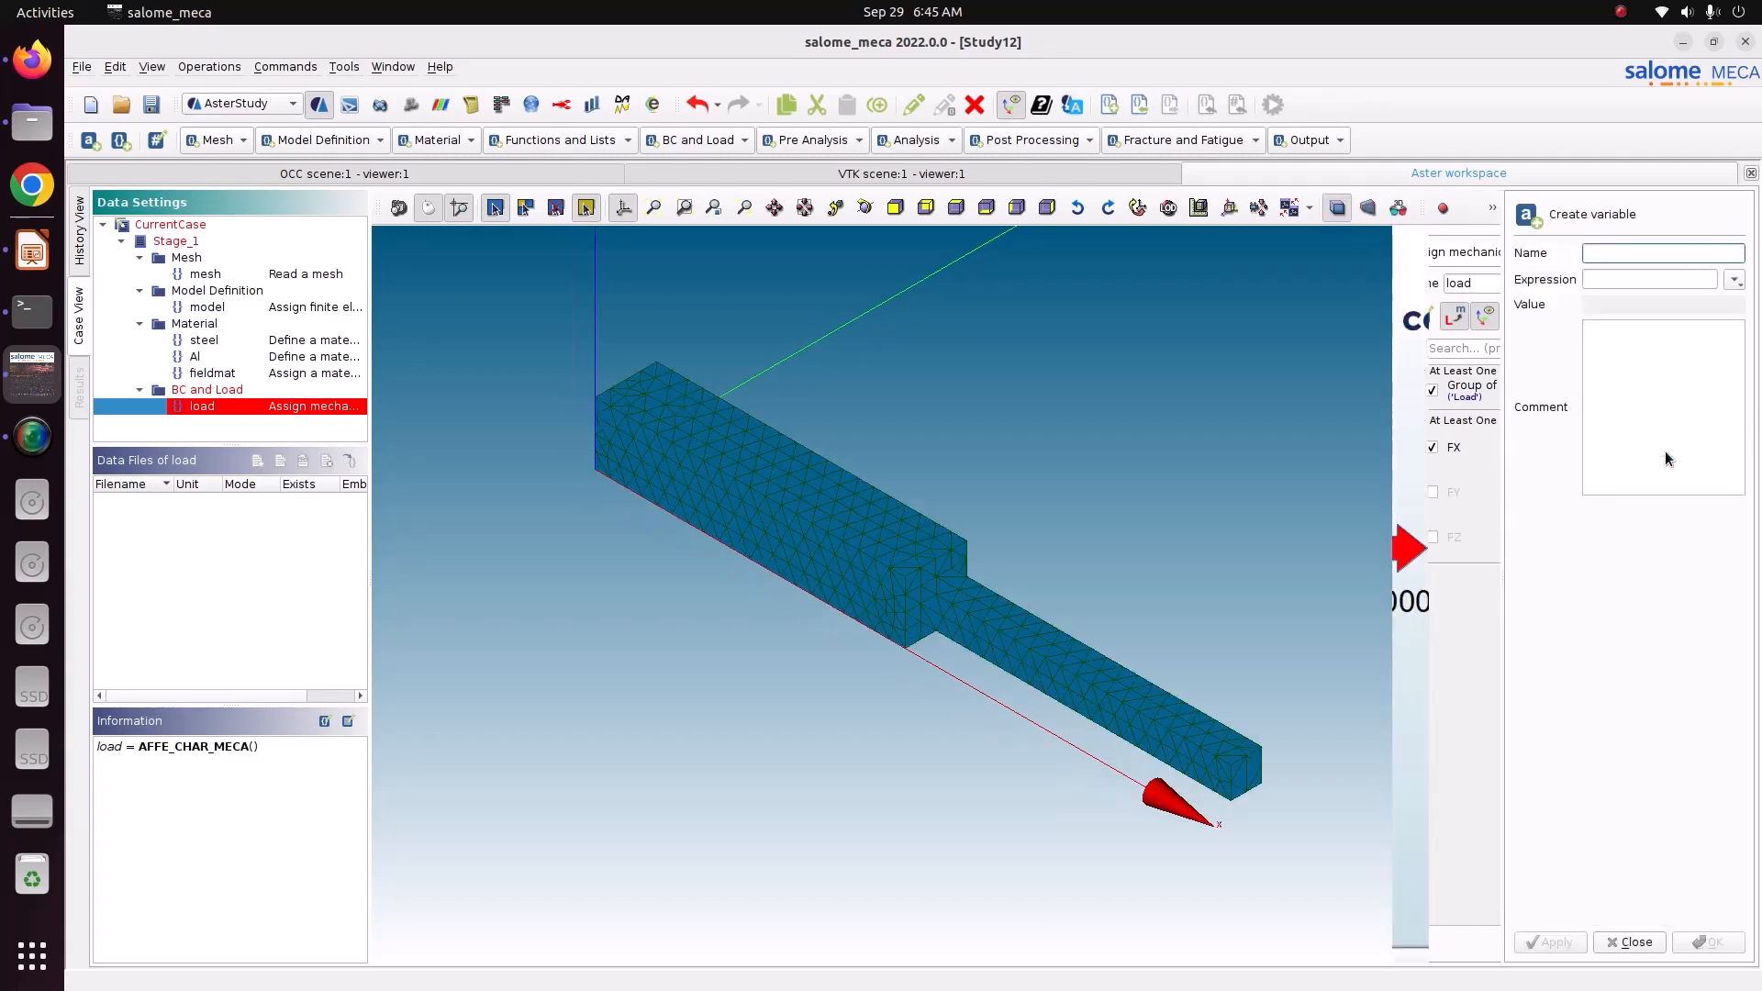
click(1617, 256)
text(Force)
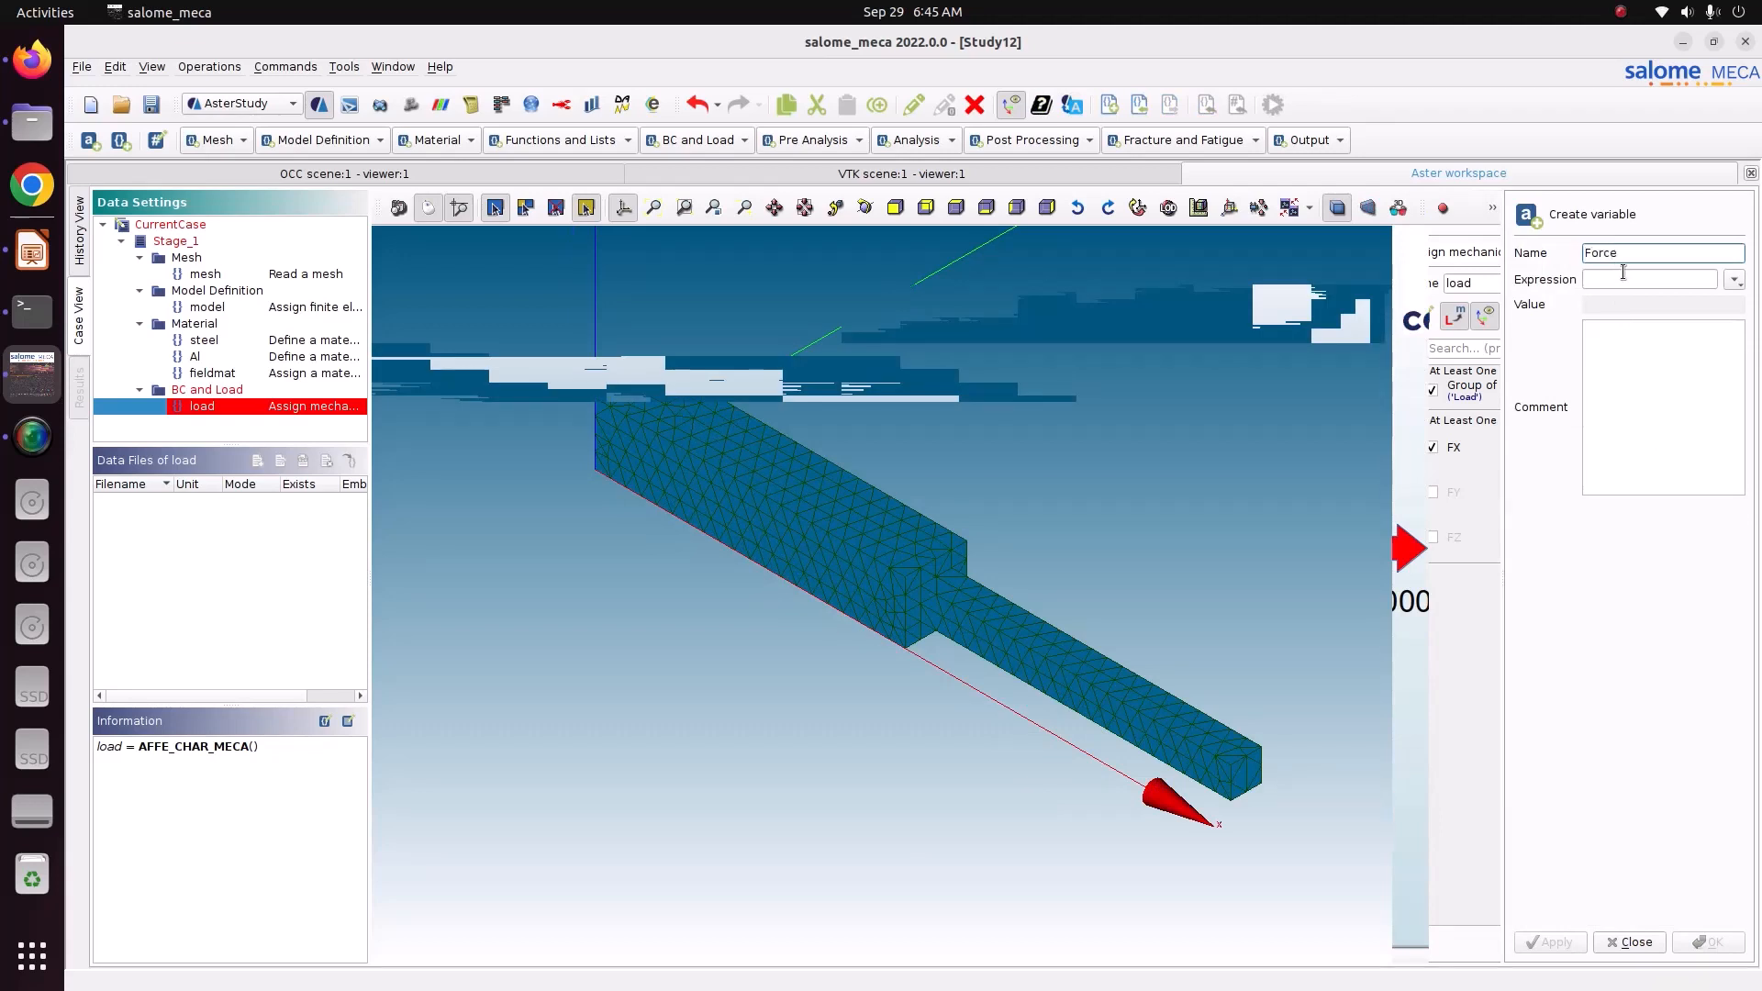
click(1622, 276)
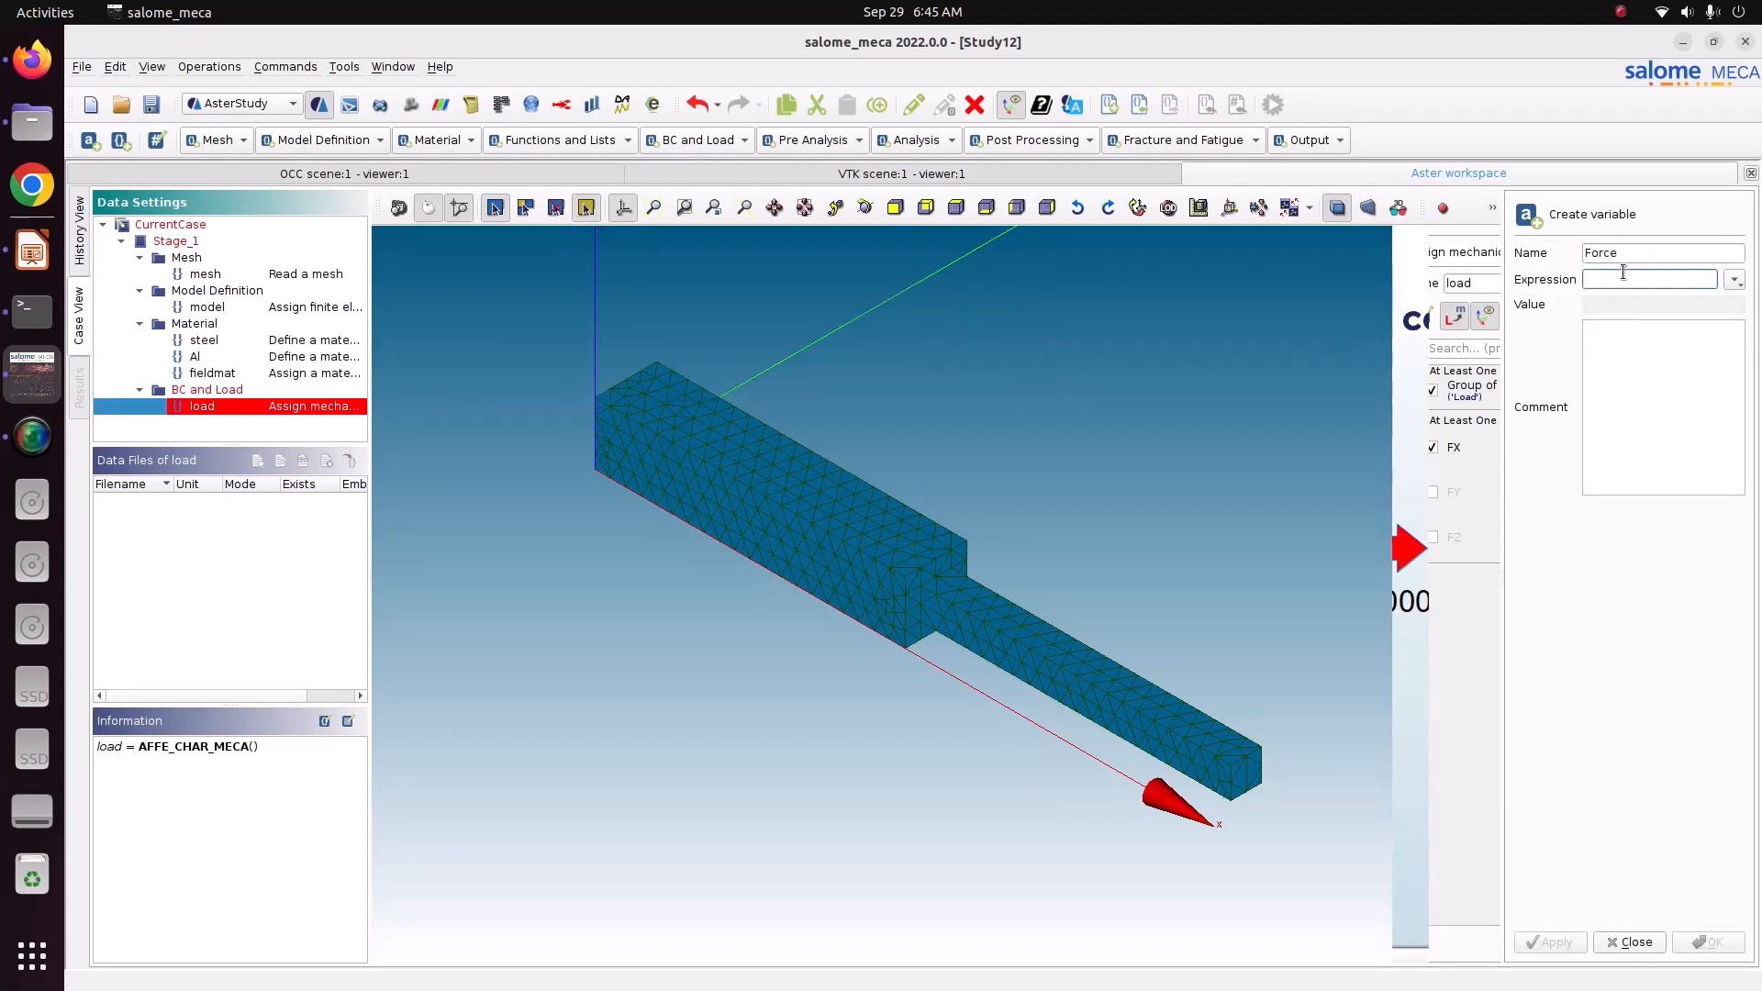
text(1000/0.01)
drag(1639, 301, 1584, 301)
click(1619, 380)
click(1545, 938)
click(1648, 945)
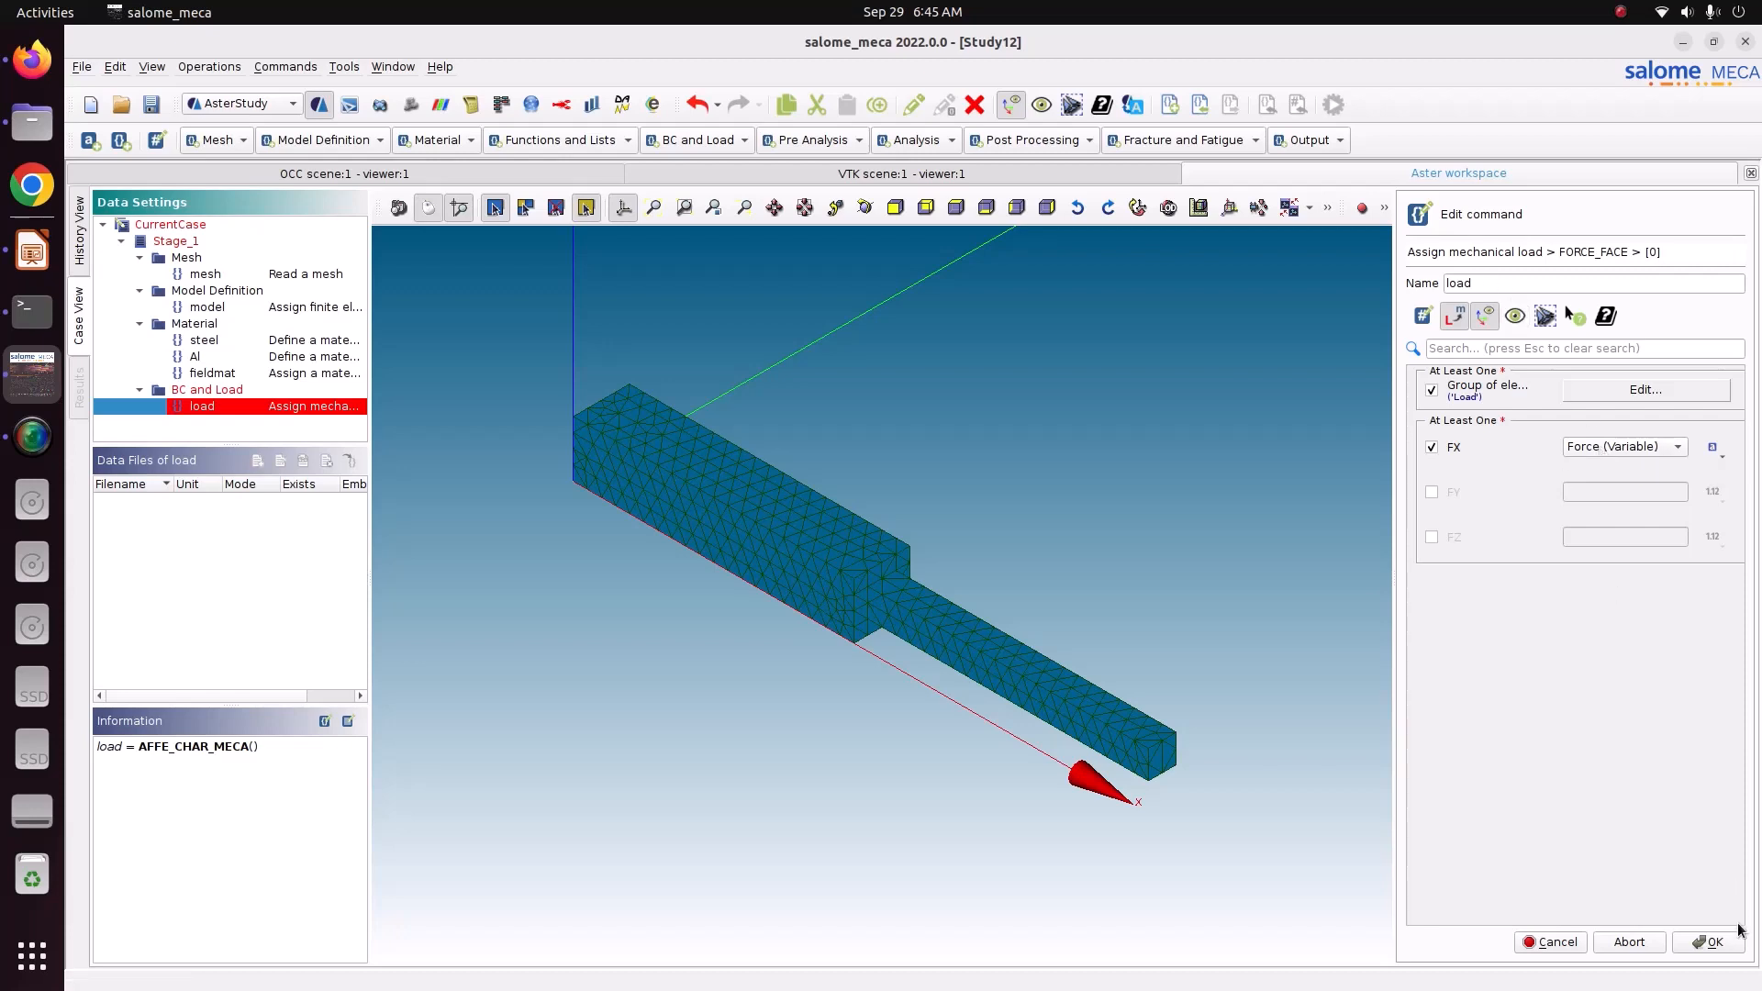
Step: Confirm the face force entry and store the mechanical load command
click(1712, 943)
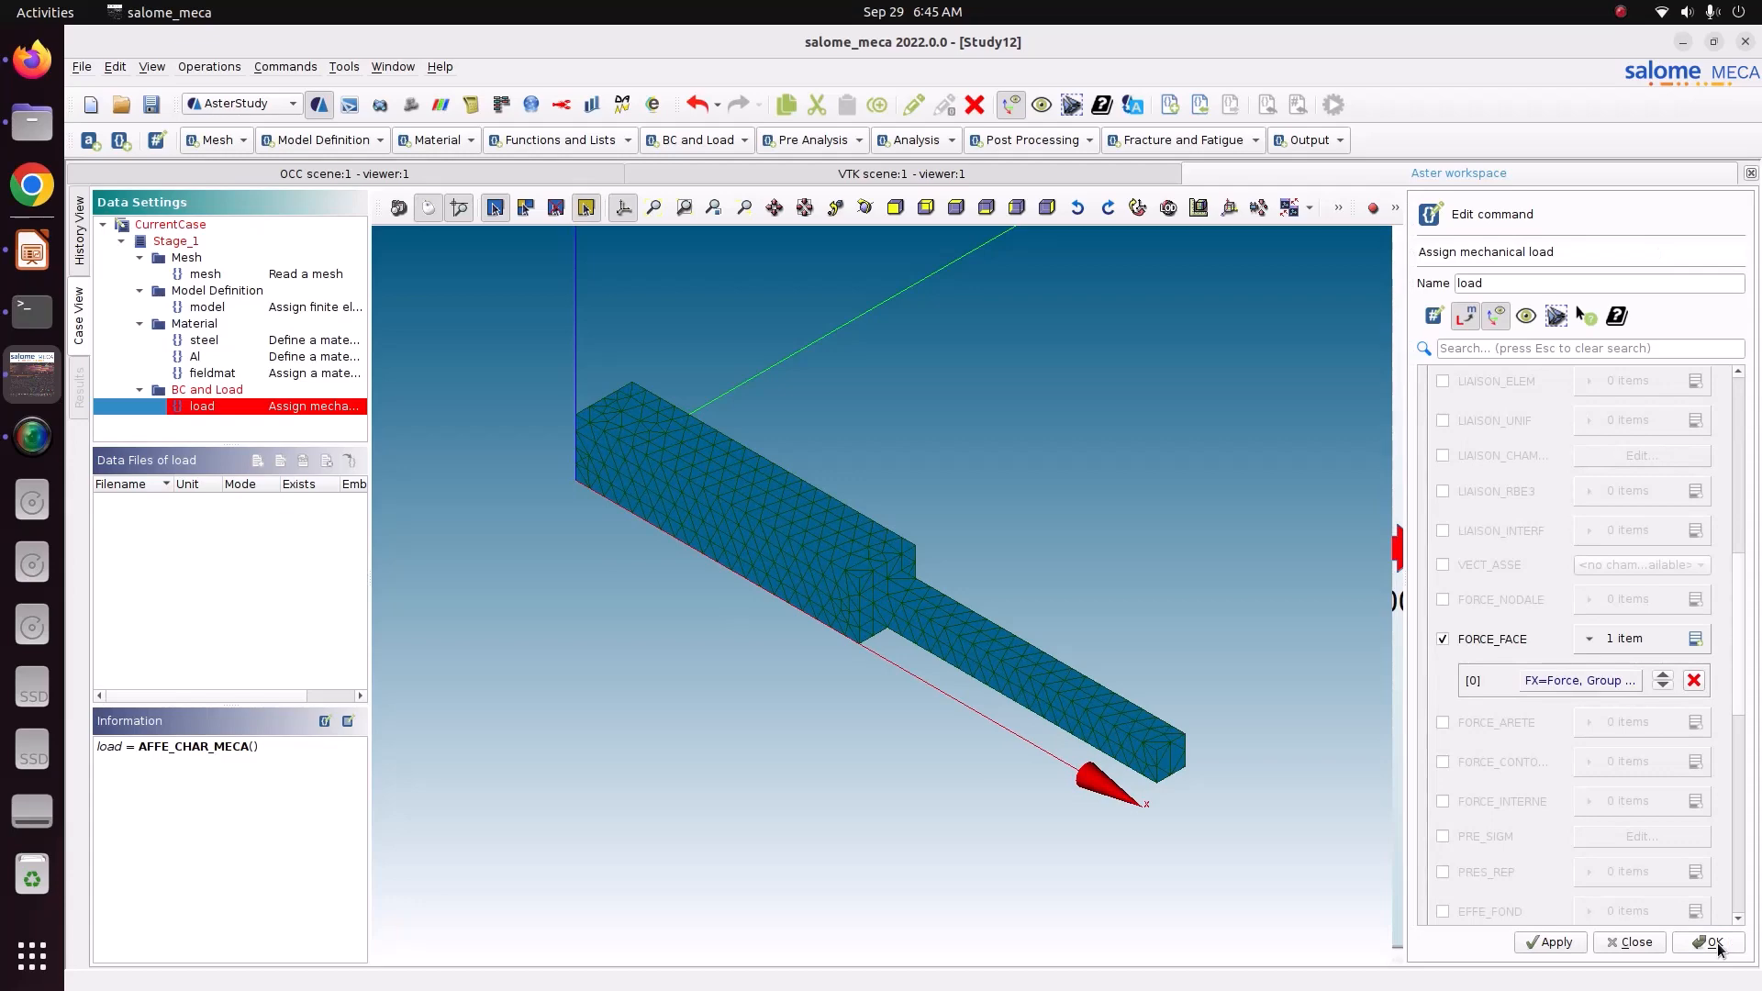
click(1562, 943)
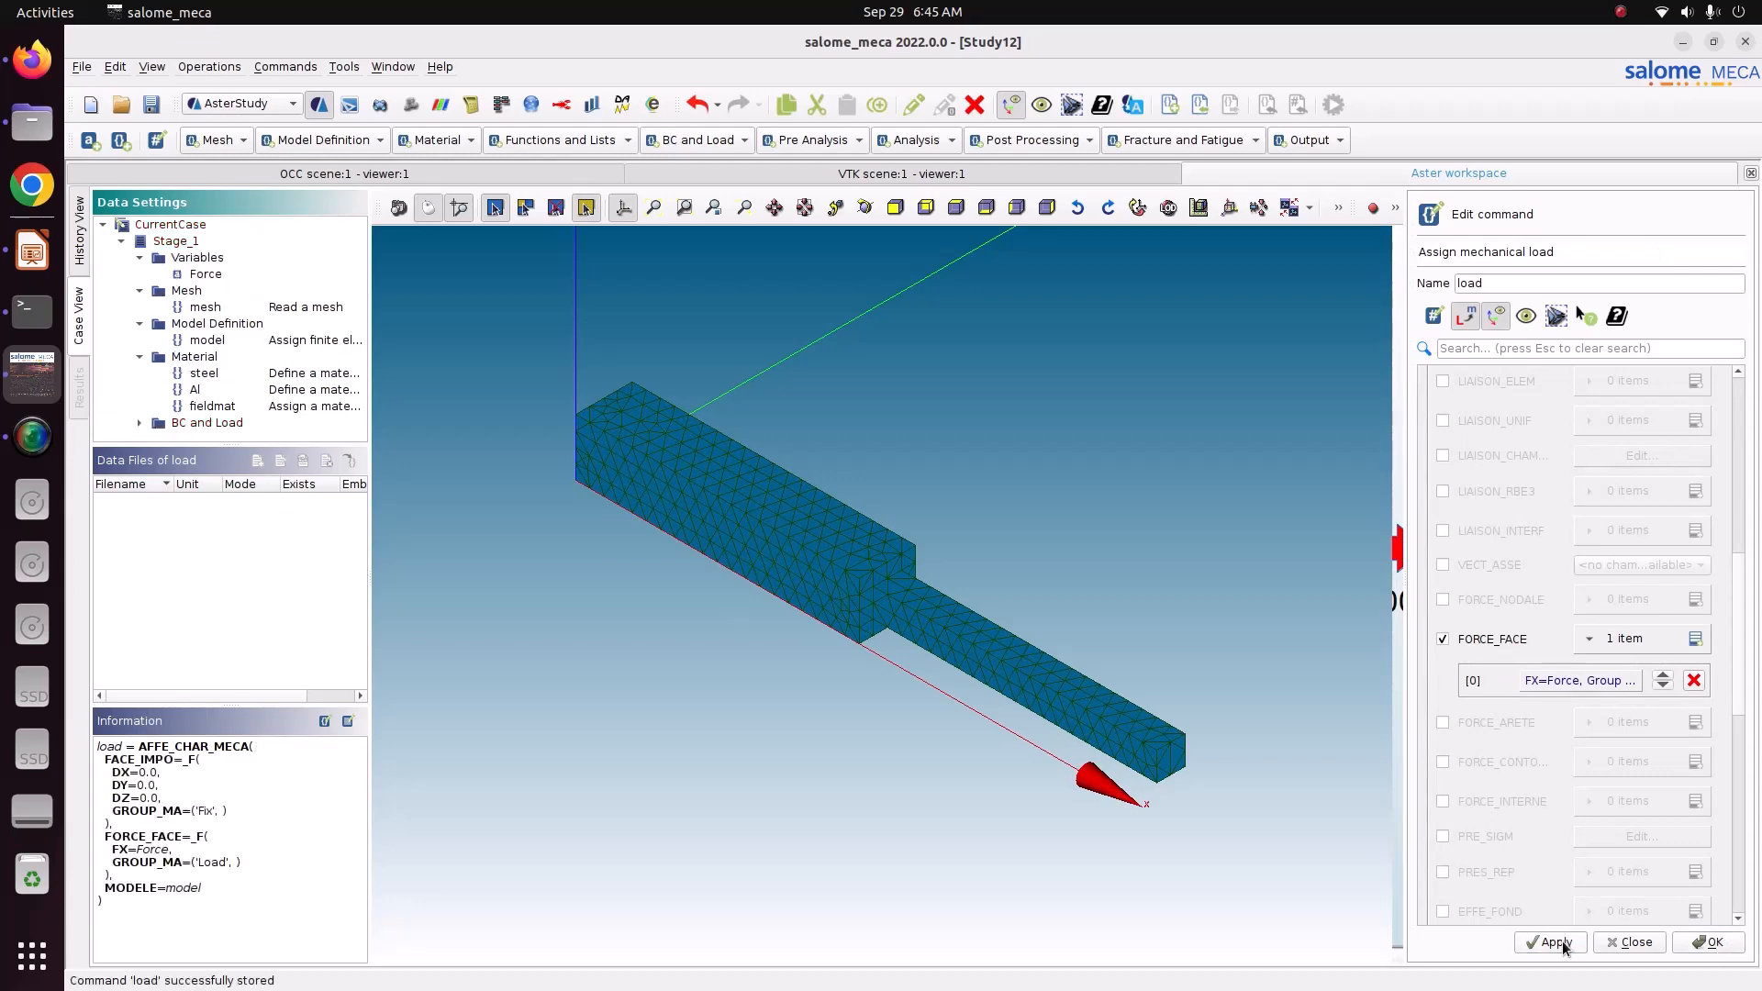
click(1707, 943)
Step: Review the definitions of the load command and the Force variable in the study's data settings
click(140, 422)
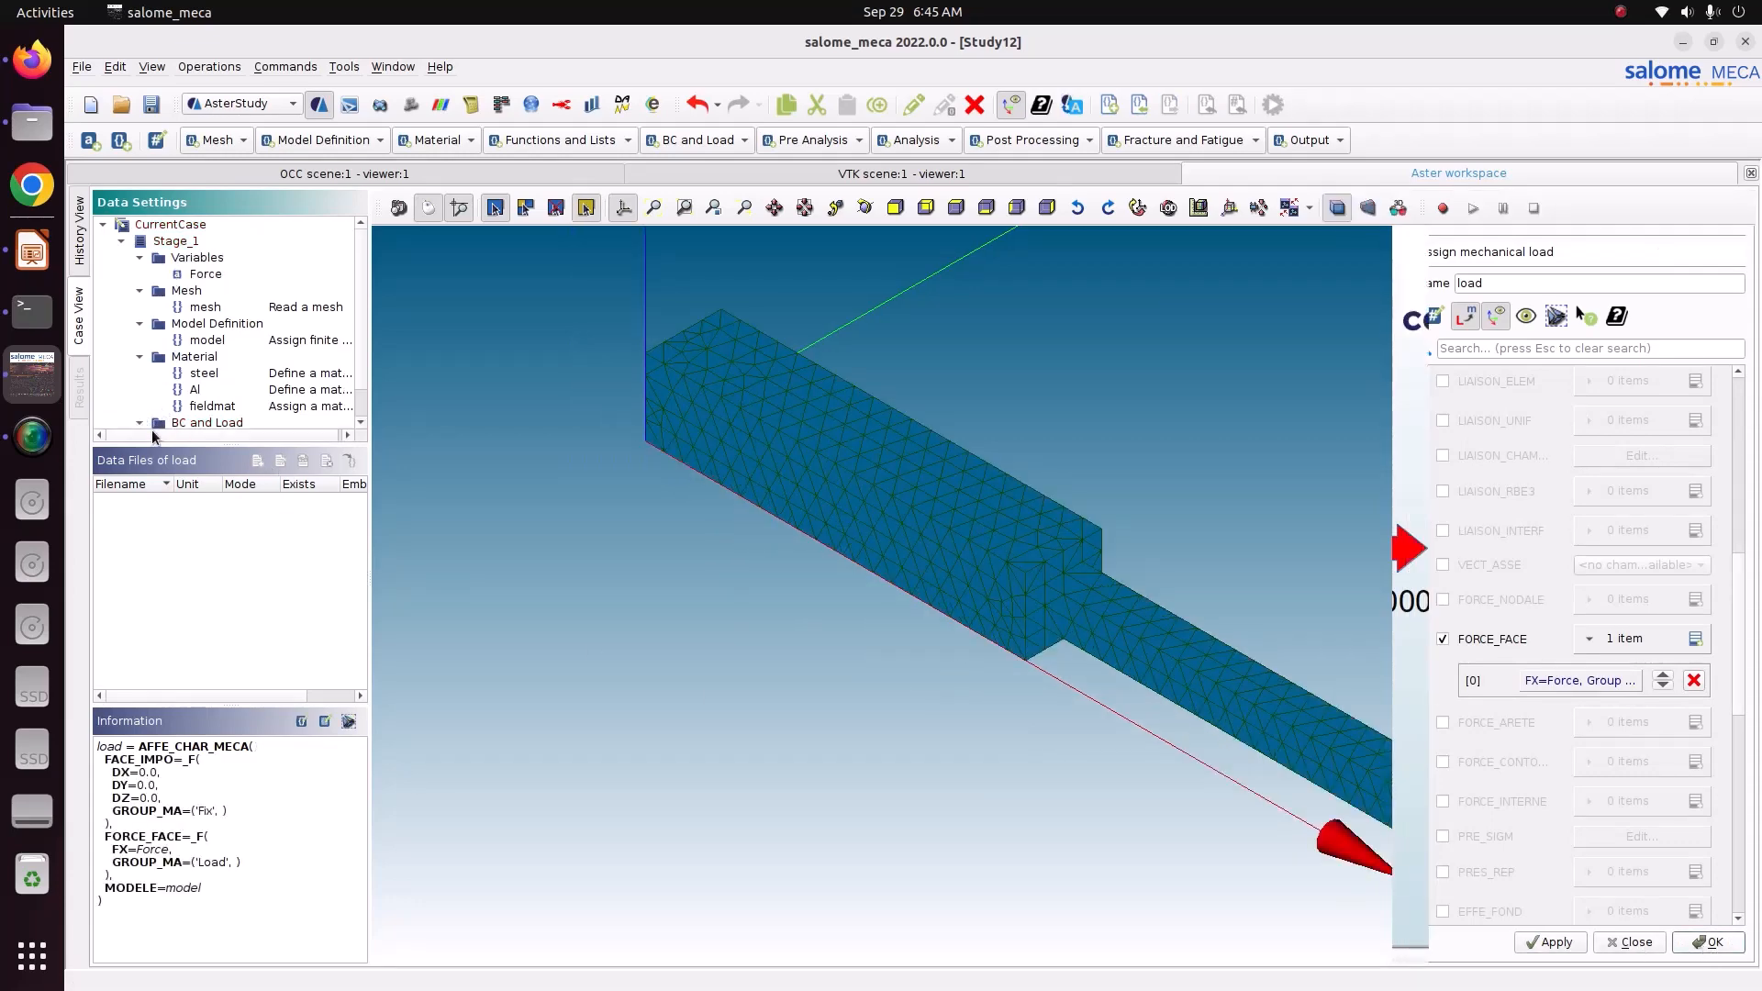
scroll(233, 389, down, 1)
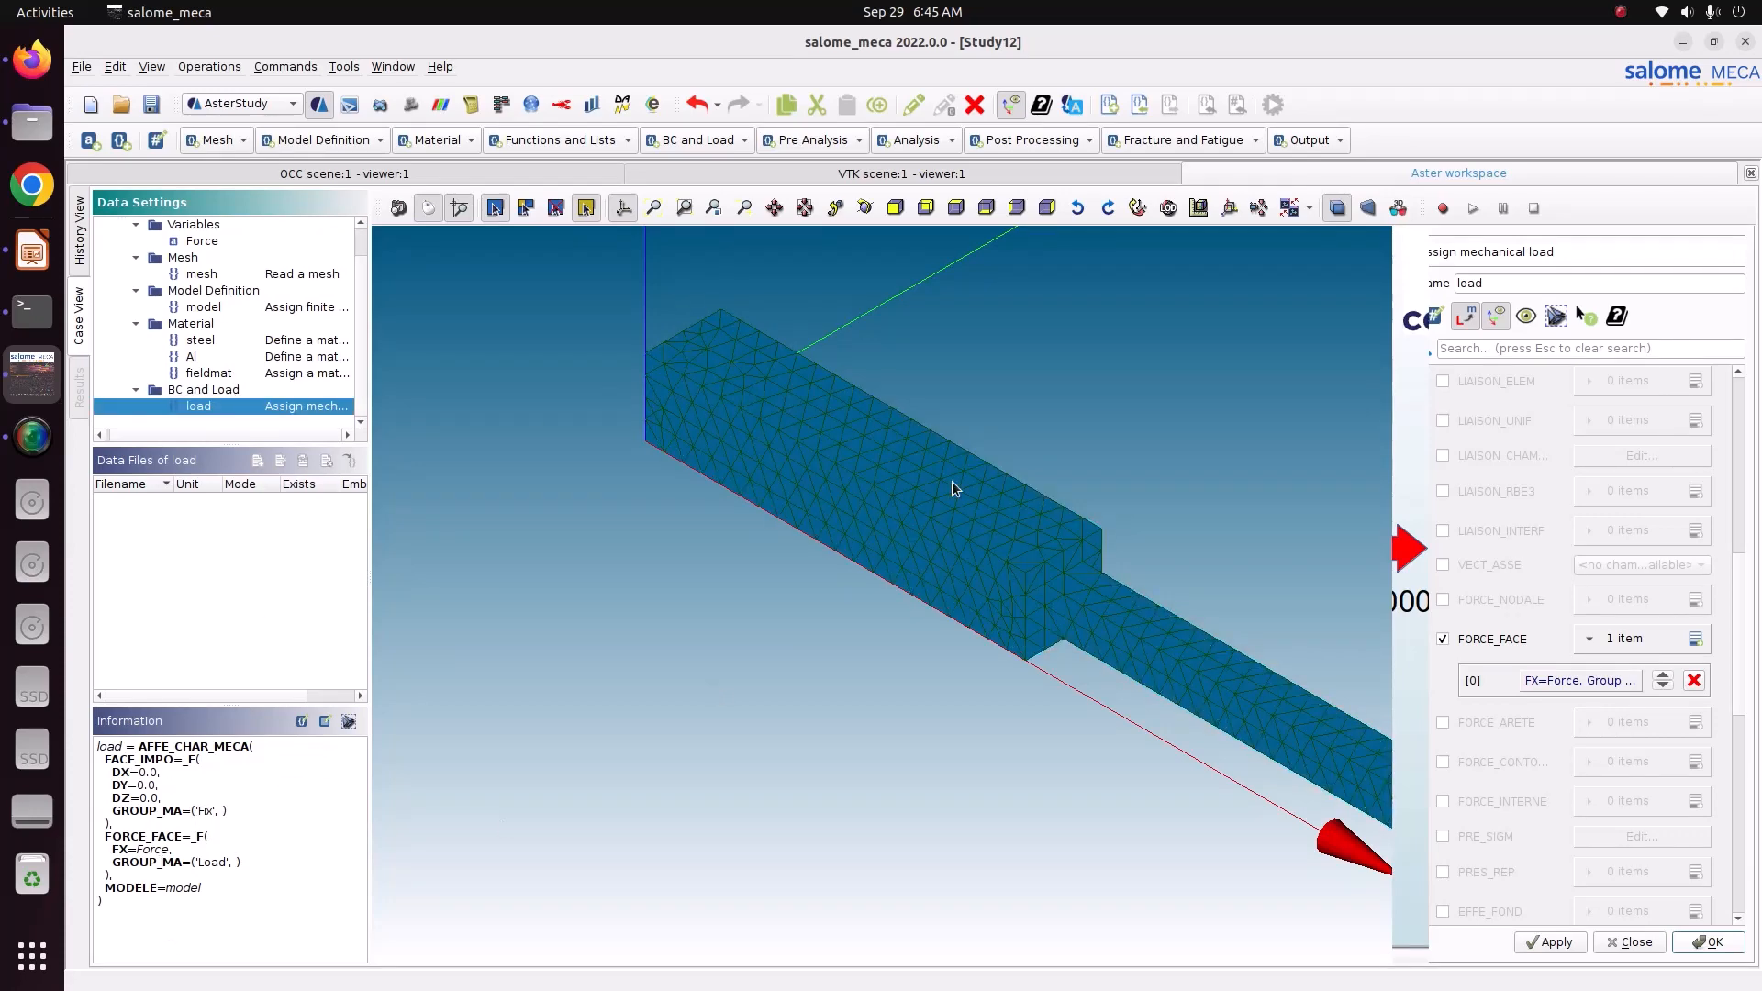
scroll(188, 266, up, 1)
click(193, 274)
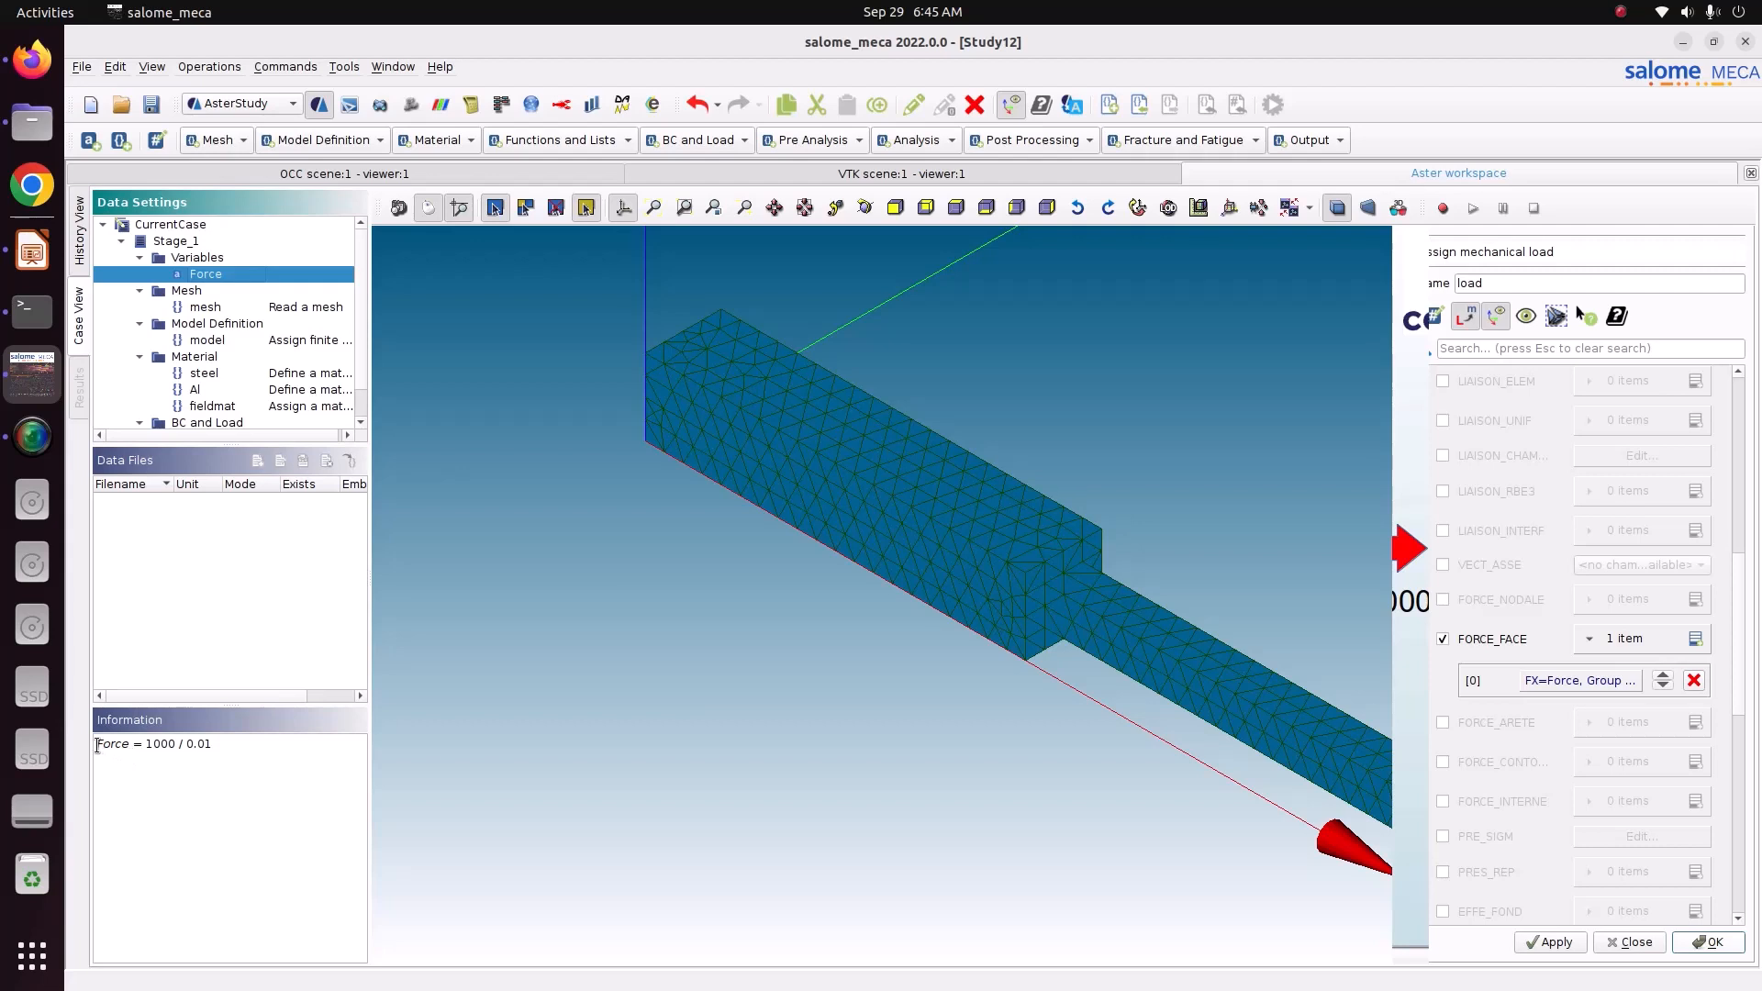
triple_click(108, 745)
click(114, 747)
scroll(230, 405, down, 1)
click(207, 408)
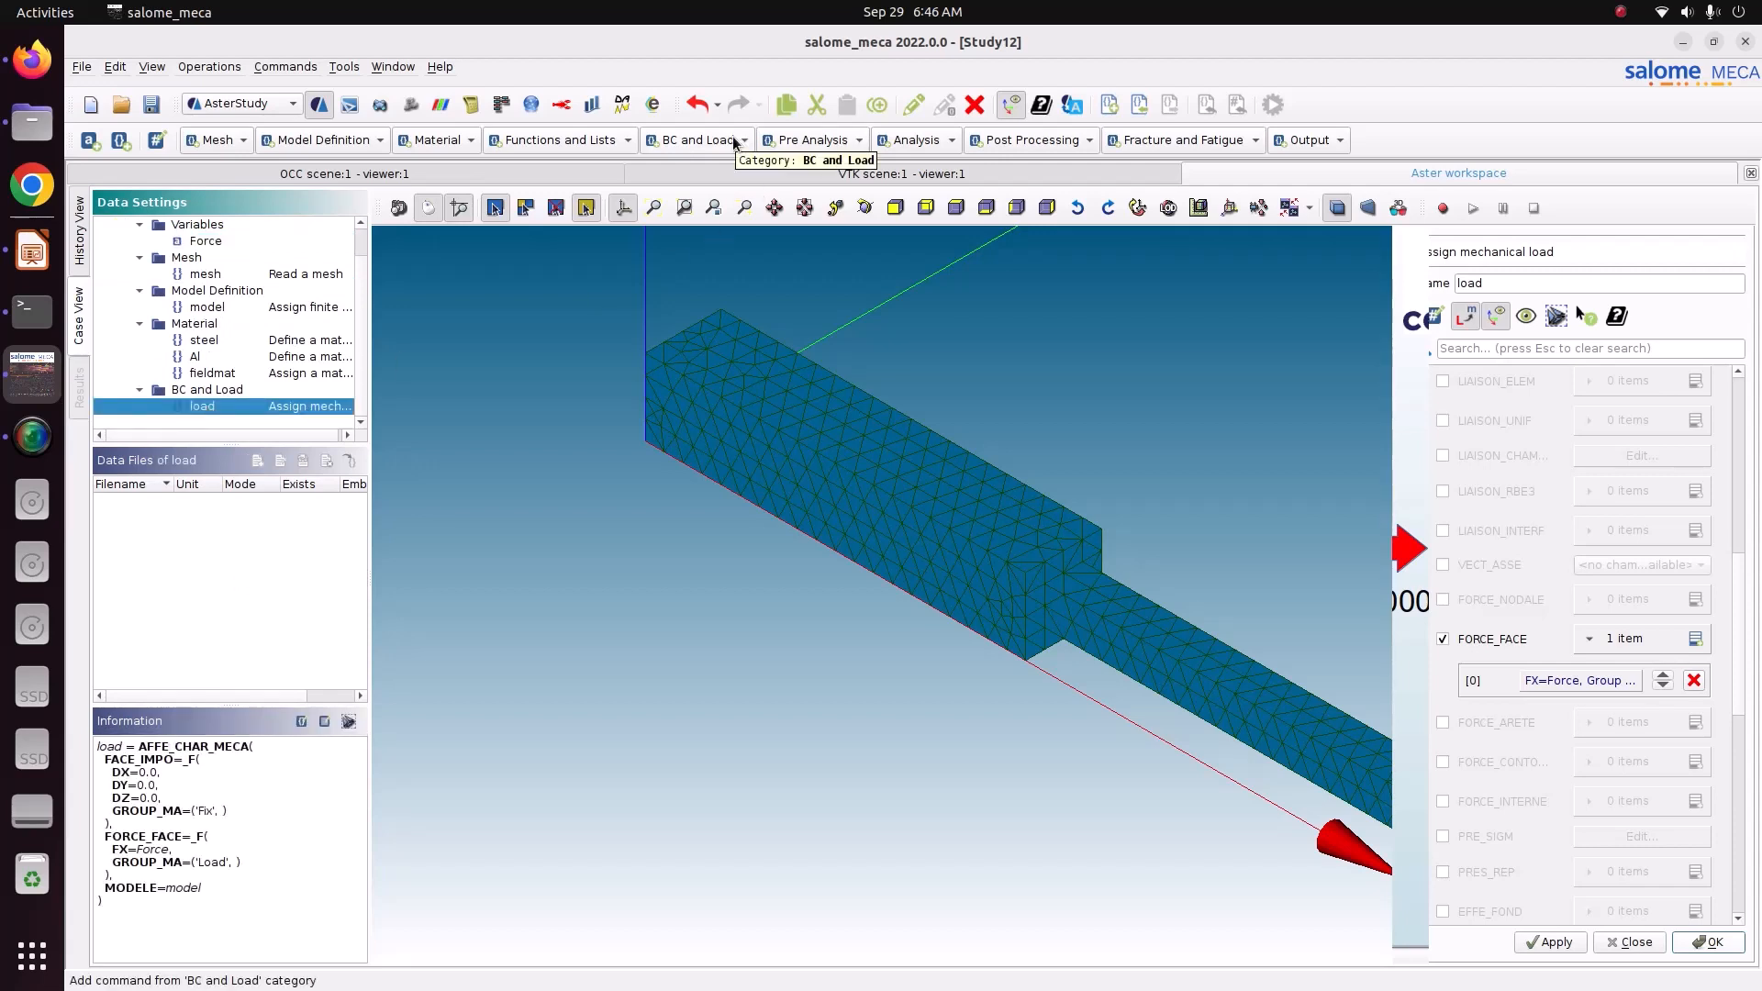
Step: Add a Static mechanical analysis named reslin, using the material field fieldmat and the existing model
click(820, 141)
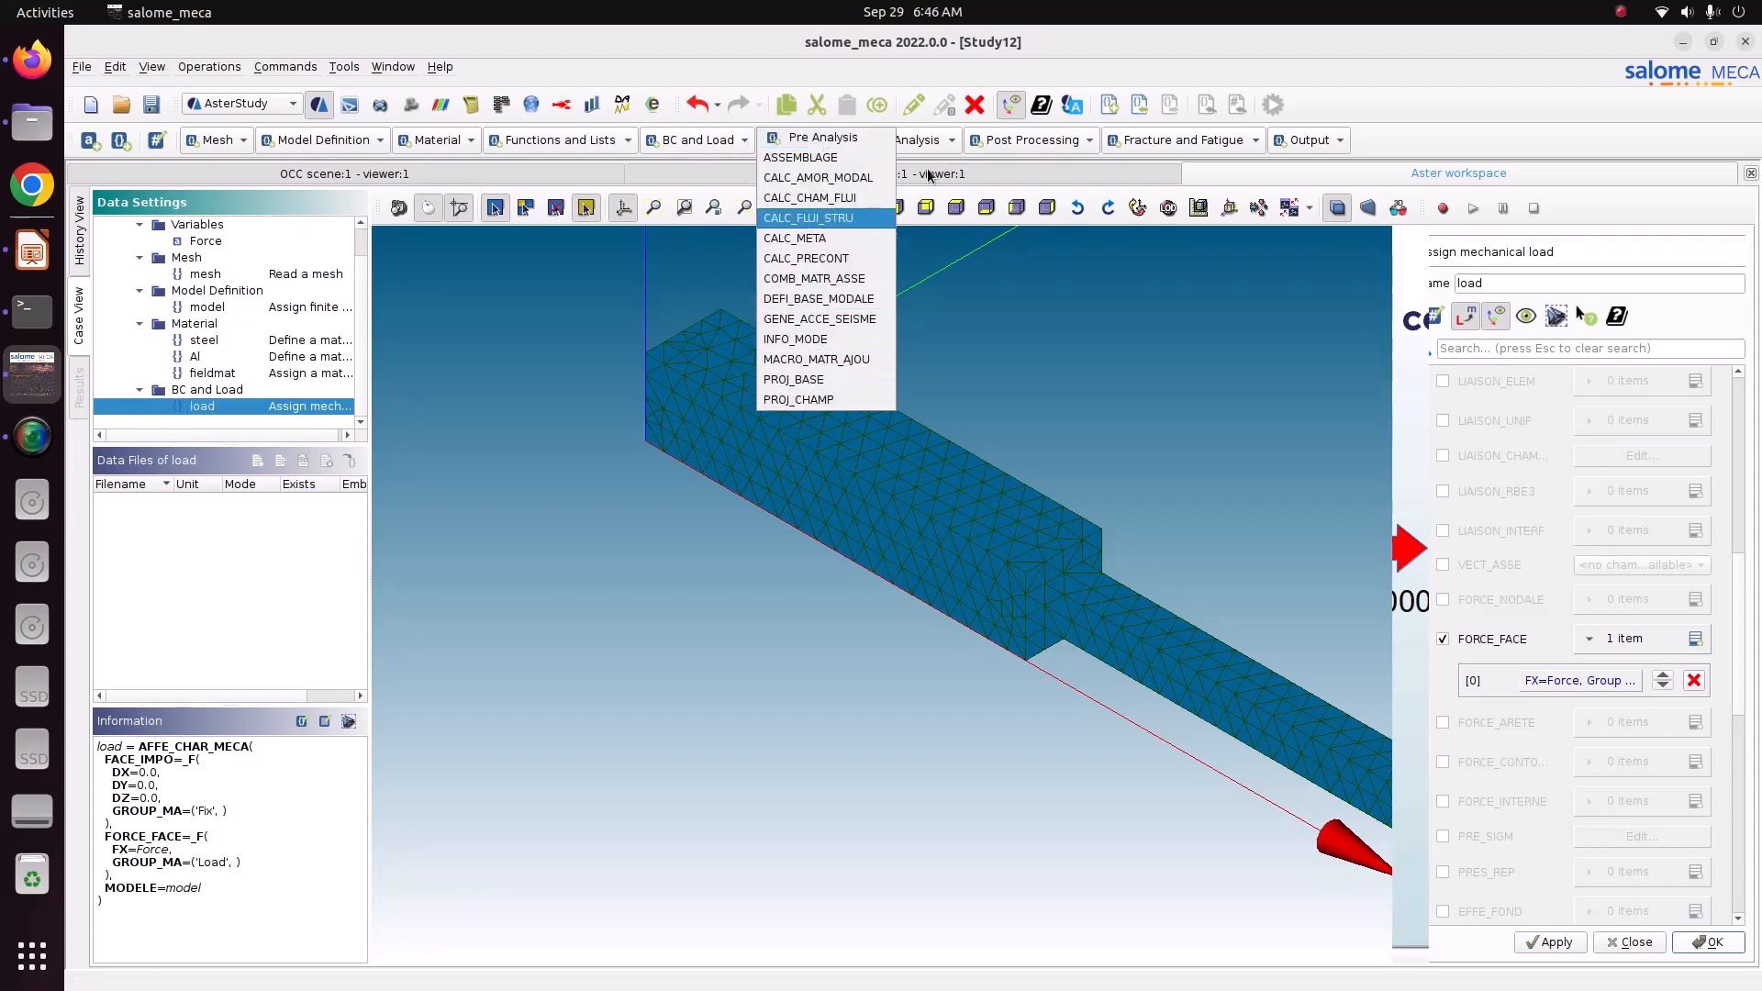
click(929, 141)
click(931, 141)
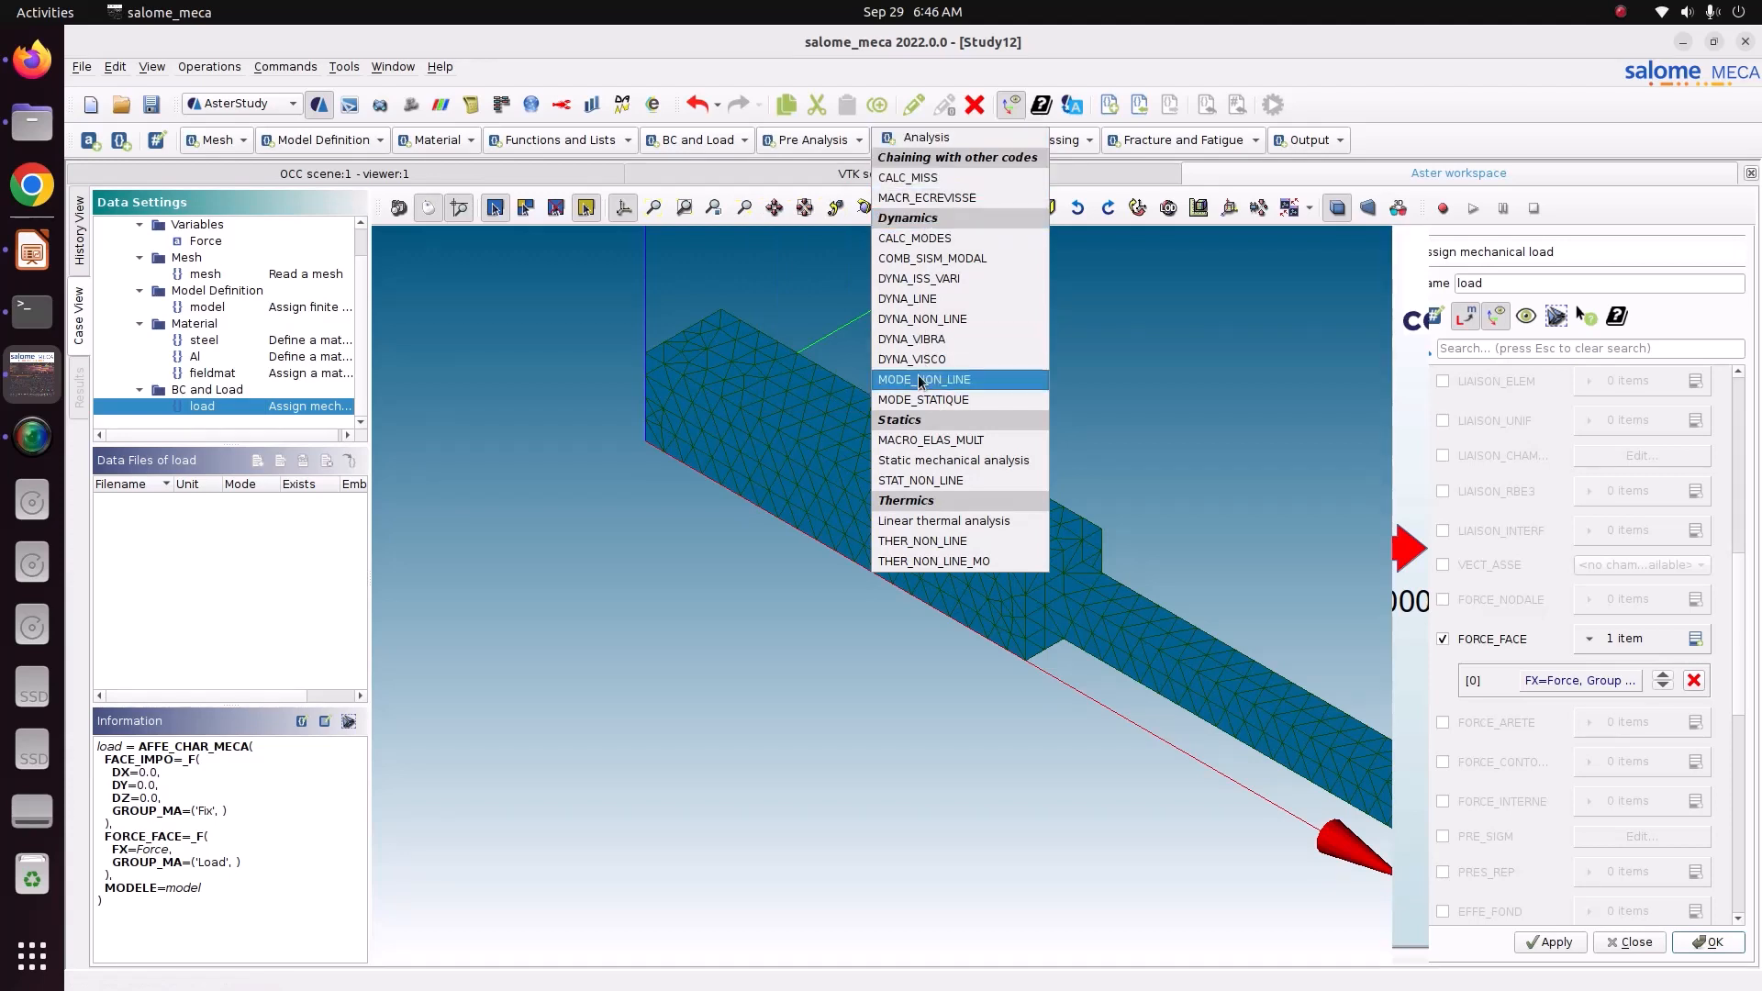
click(920, 461)
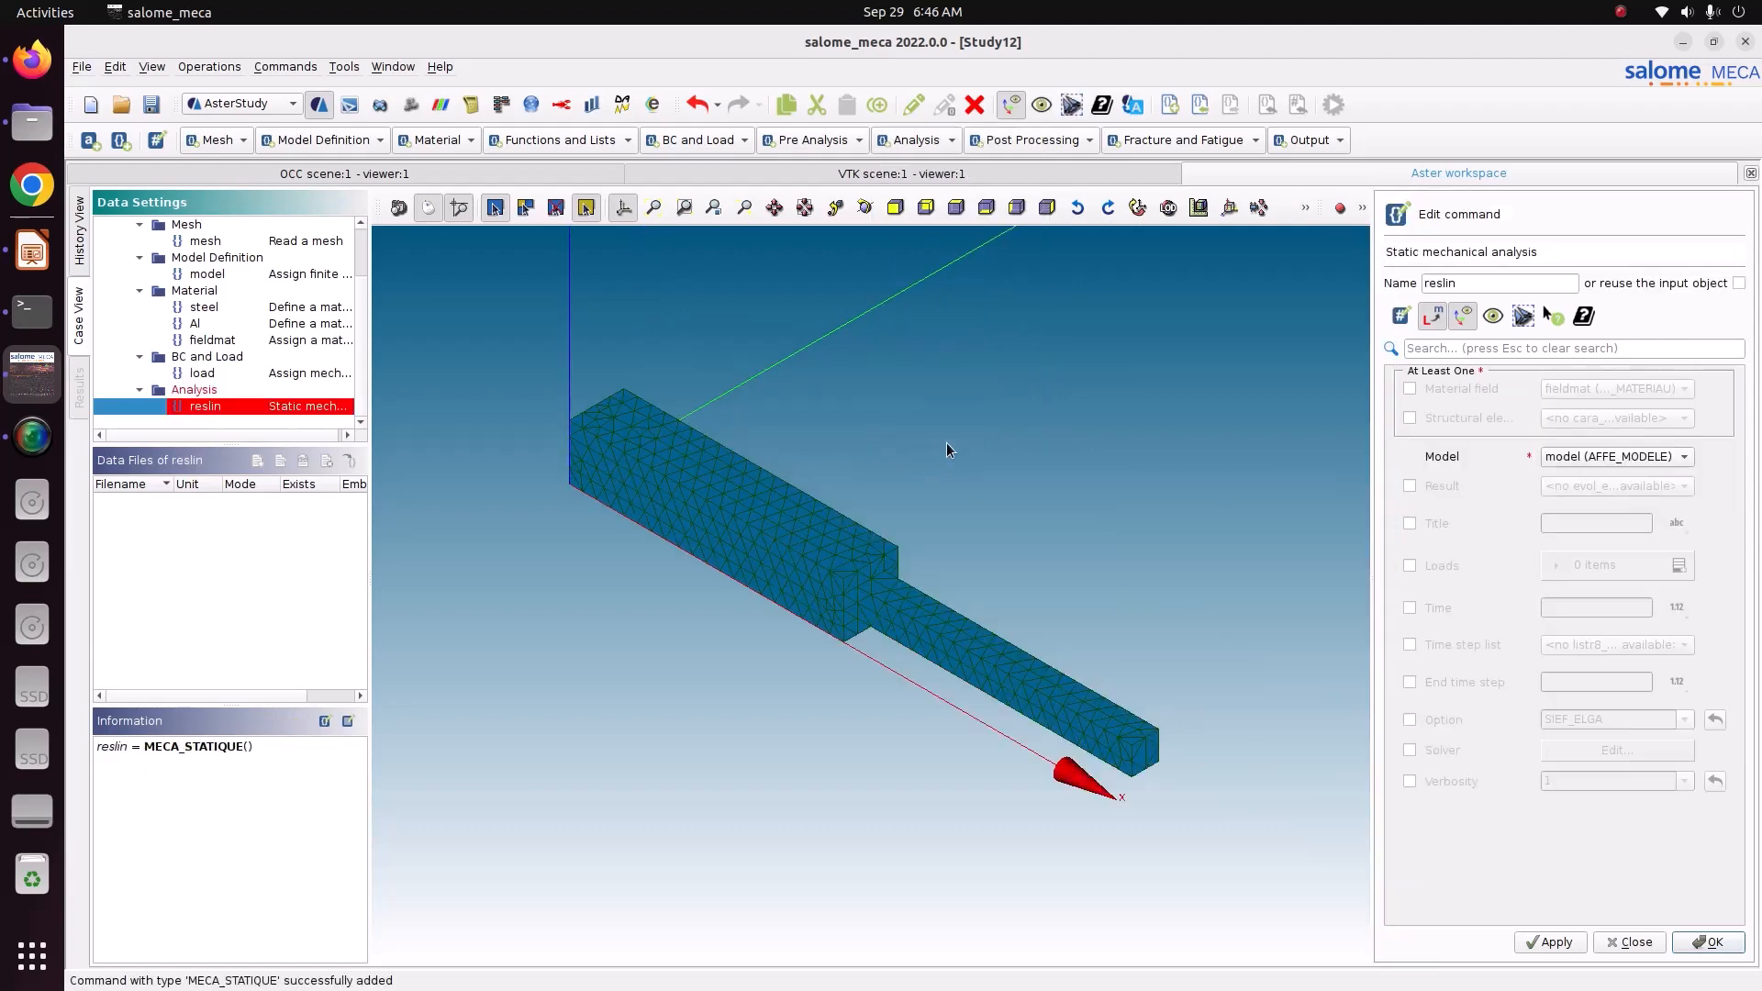
click(1502, 287)
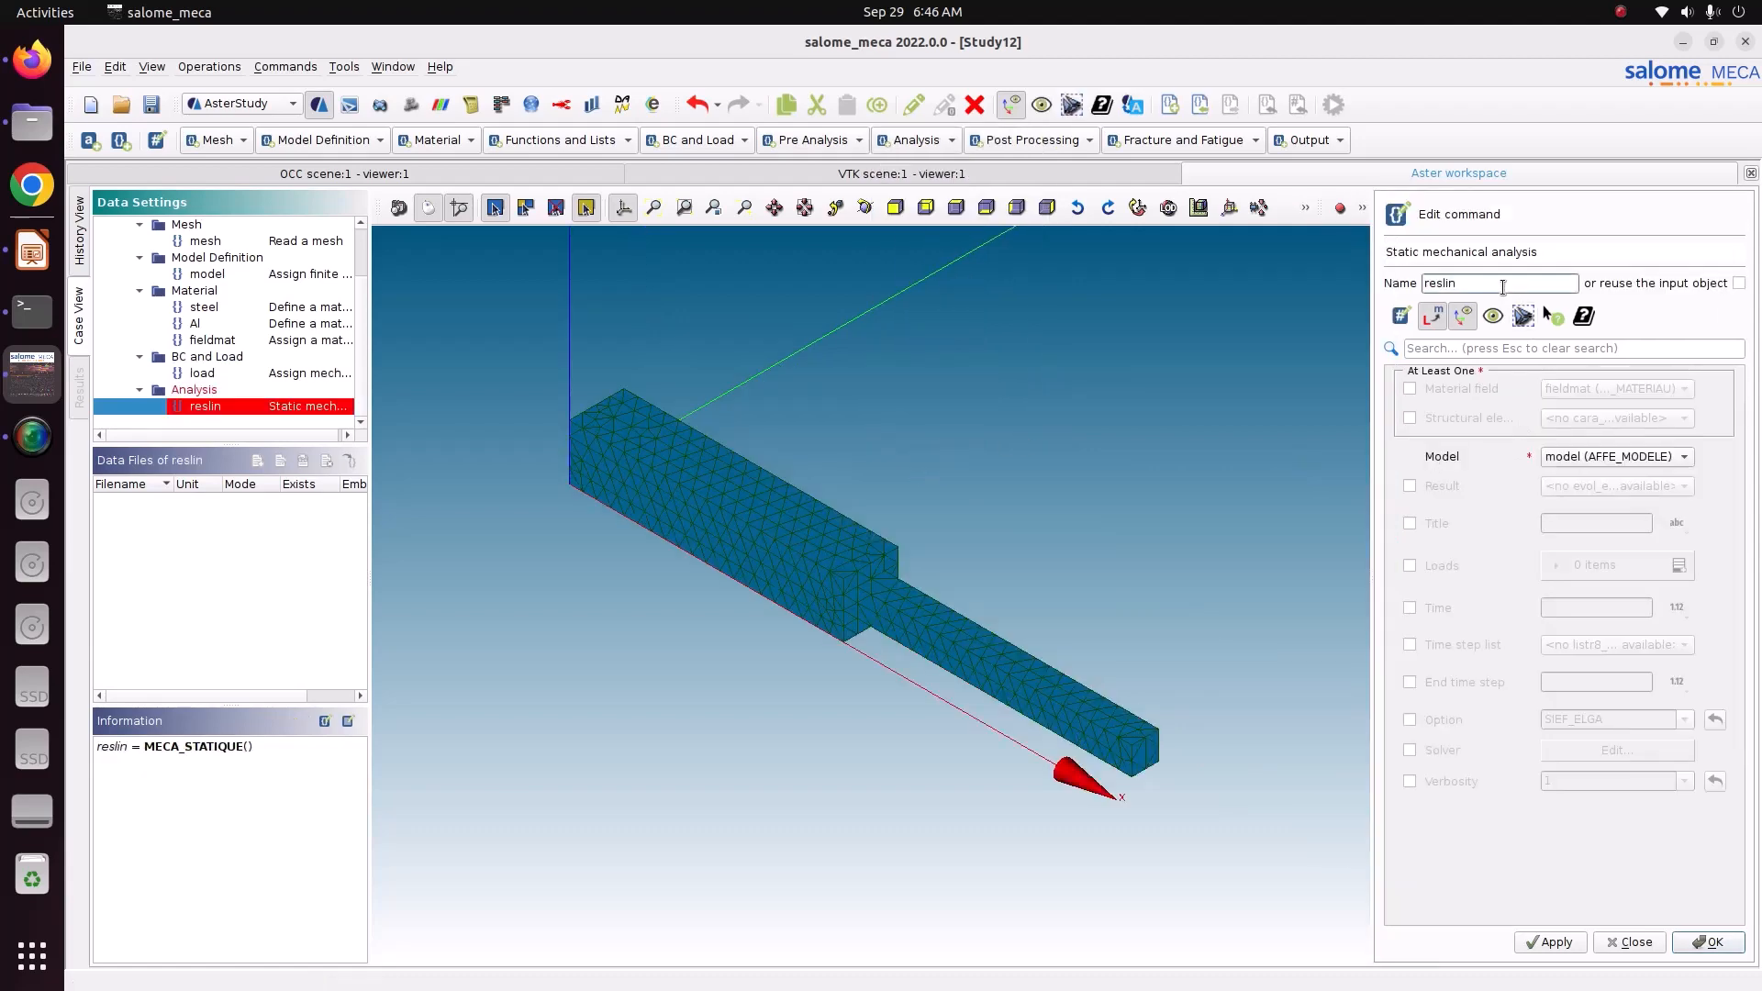
drag(1502, 286, 1311, 291)
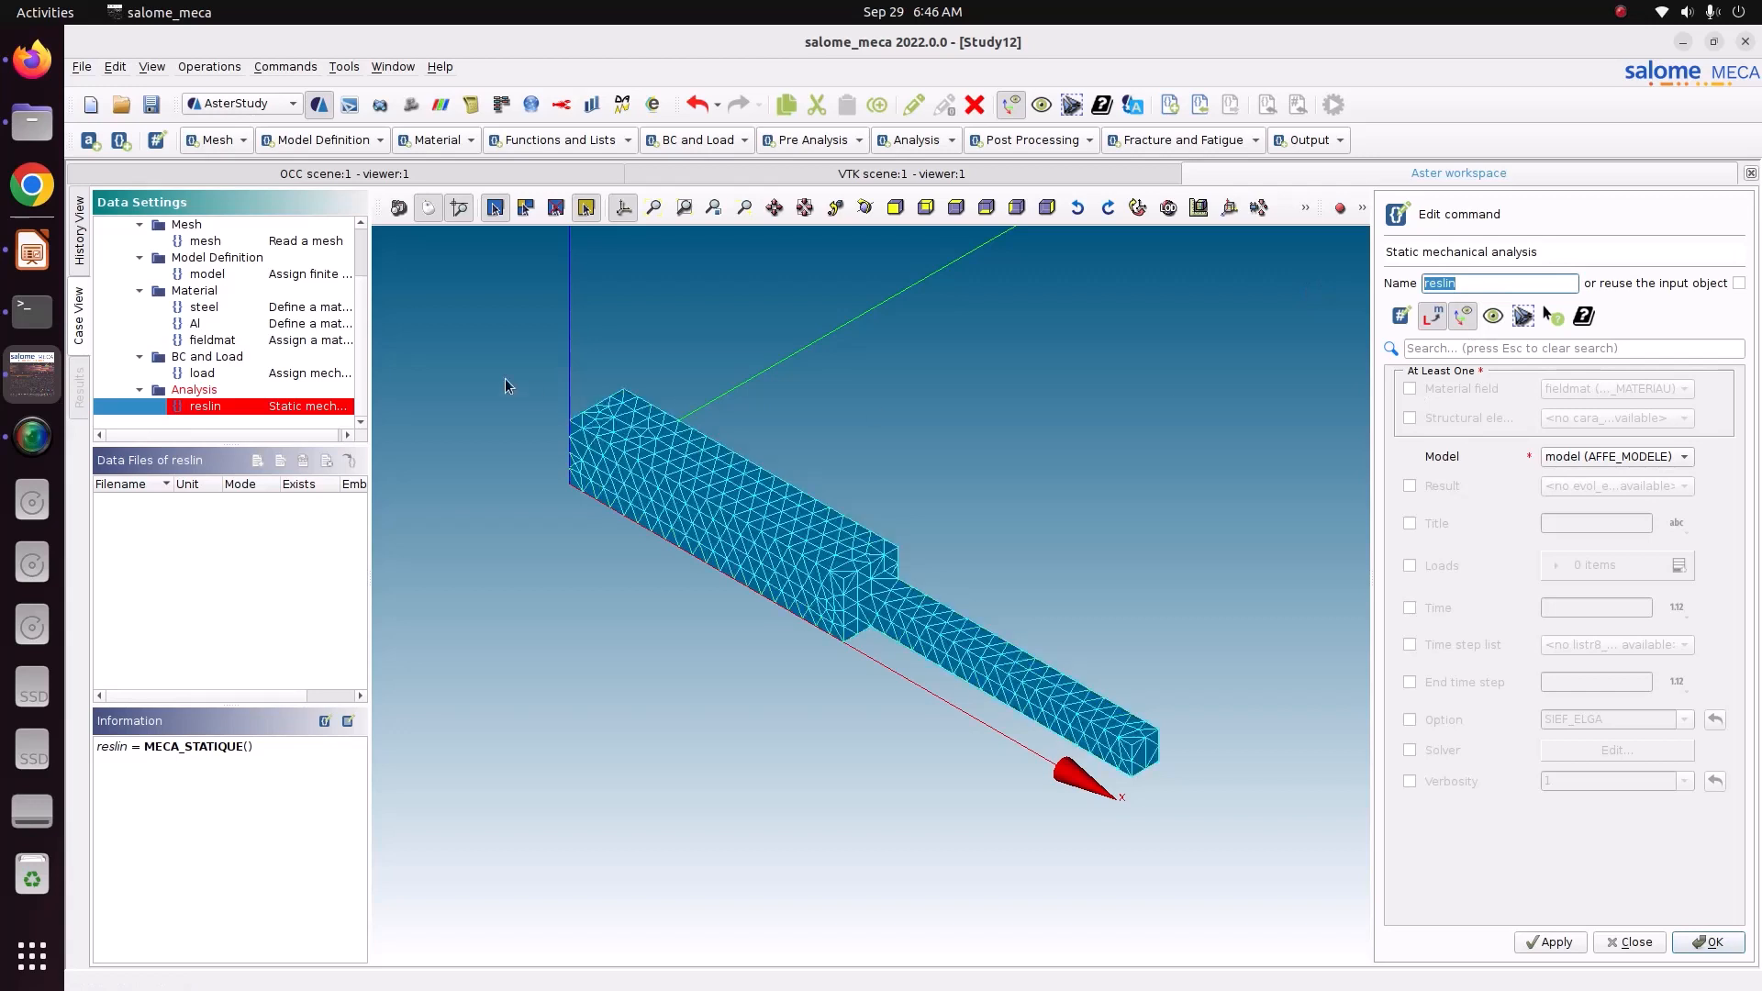
click(1410, 389)
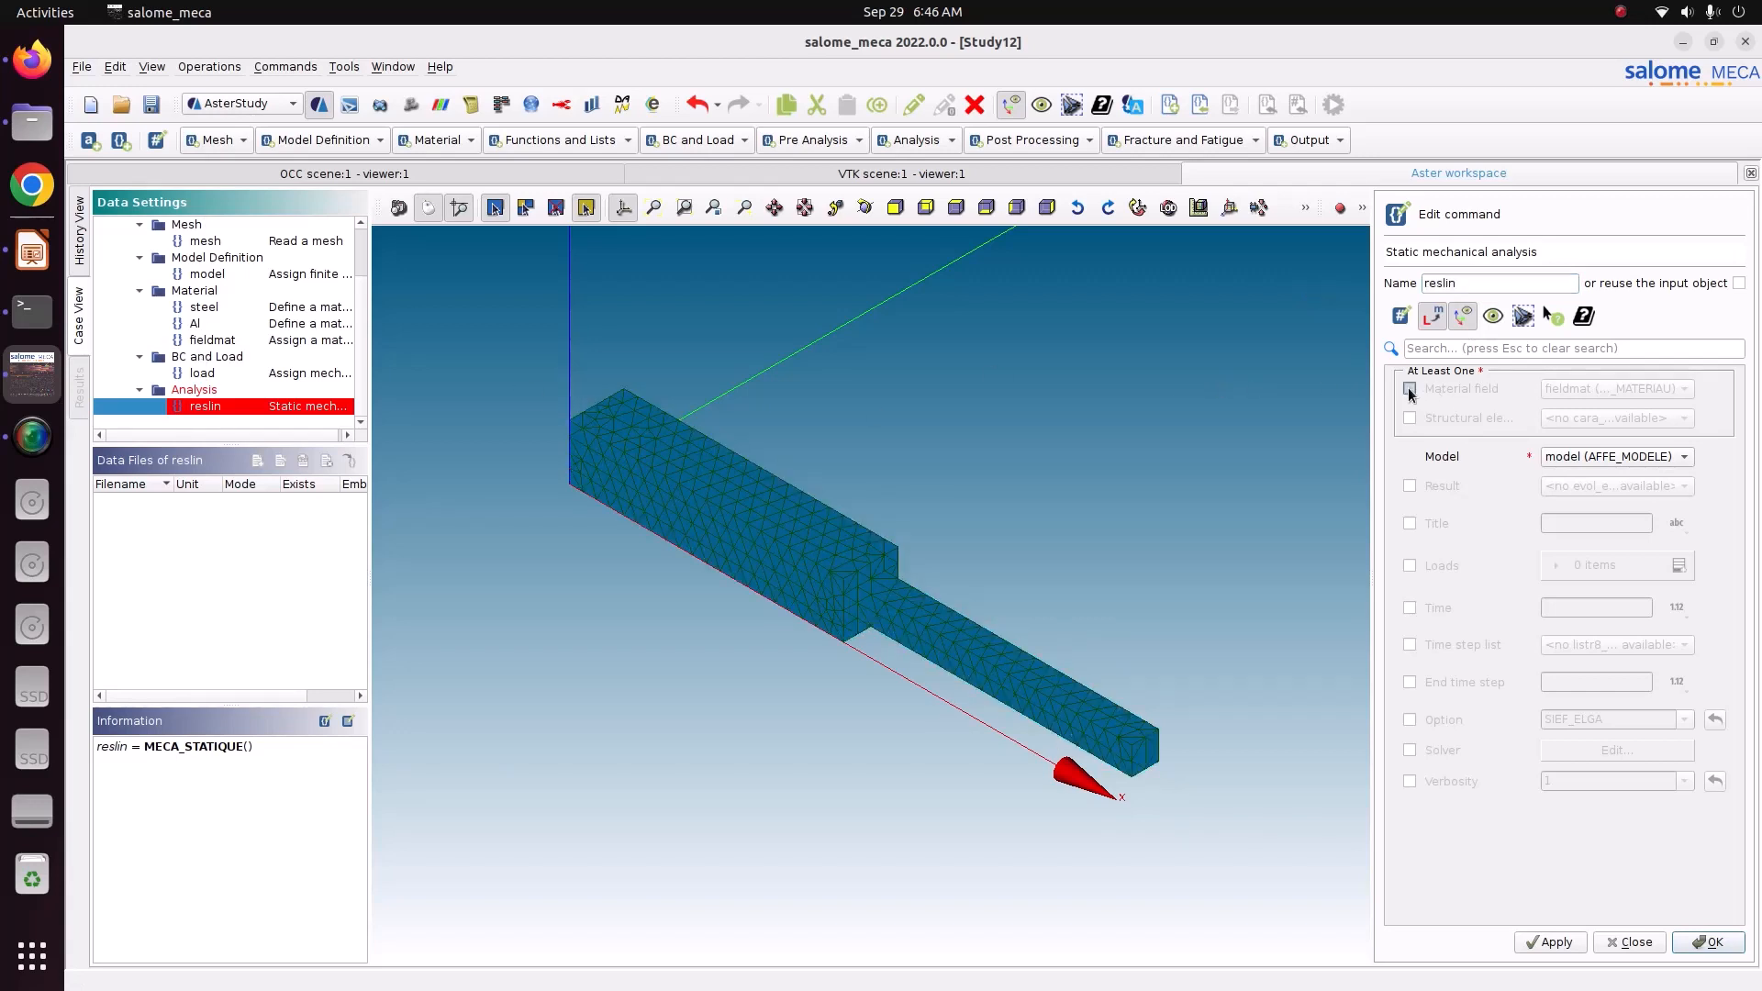
click(1597, 455)
click(1596, 455)
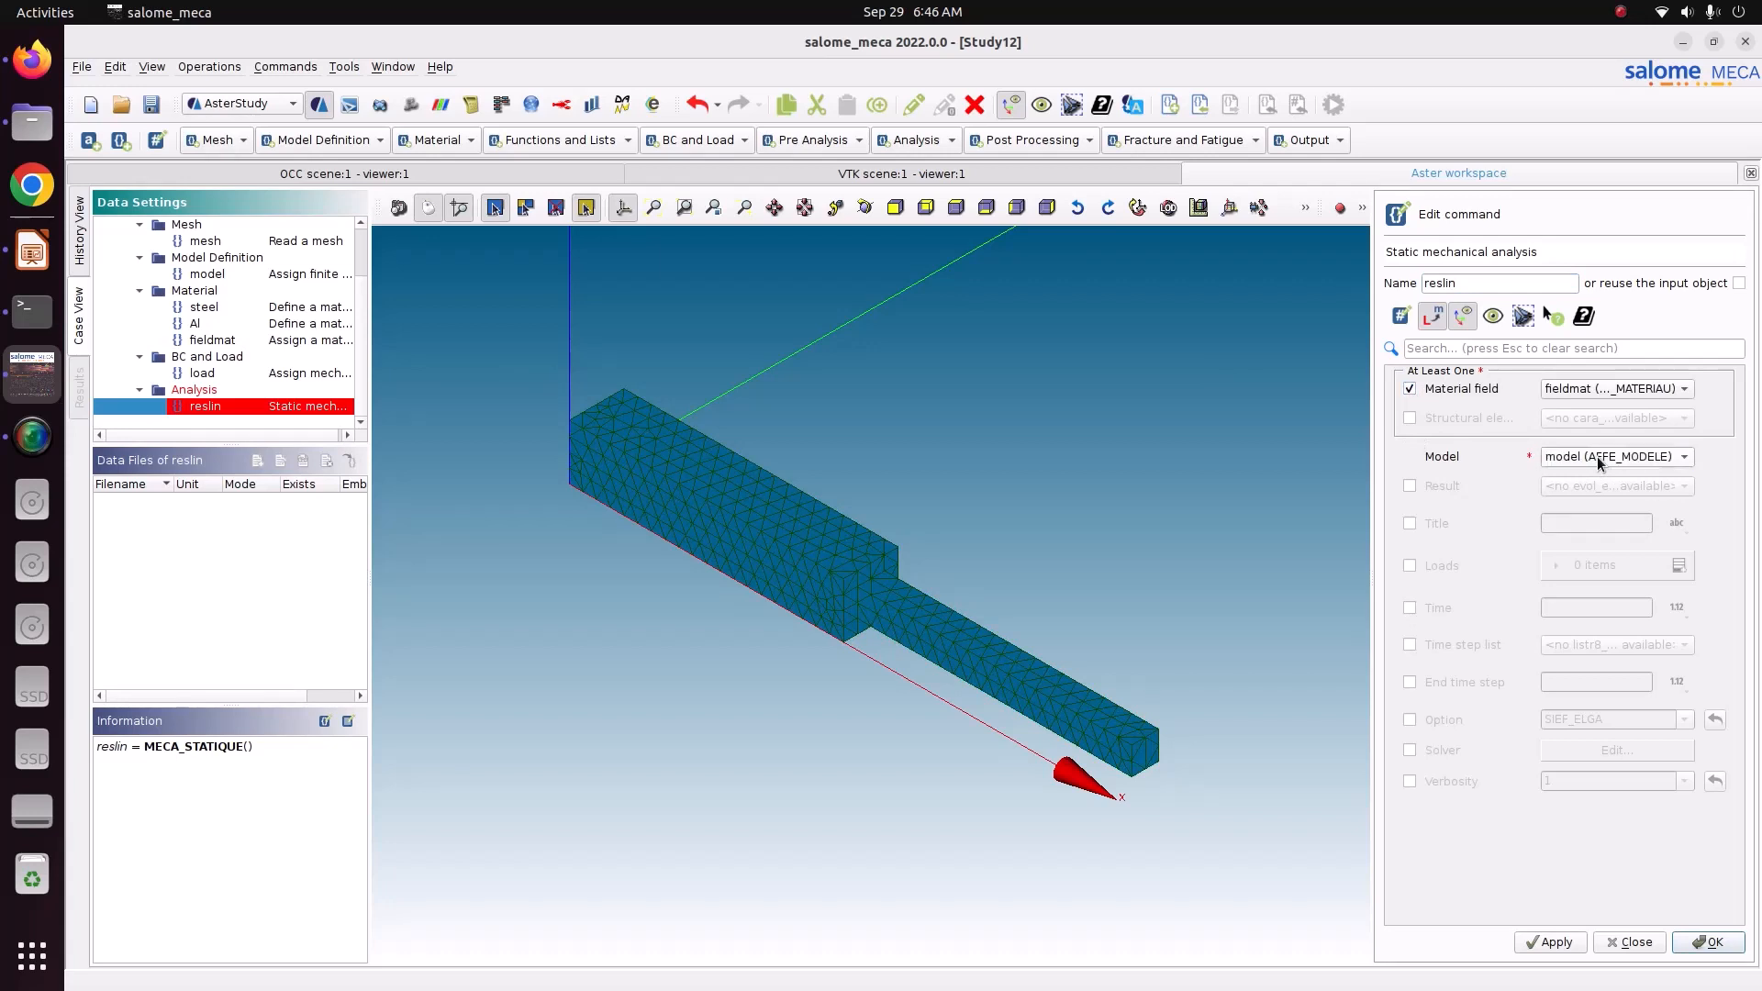
Step: Add the mechanical load named load to the static analysis and store the command
click(1411, 566)
click(1679, 565)
click(1610, 610)
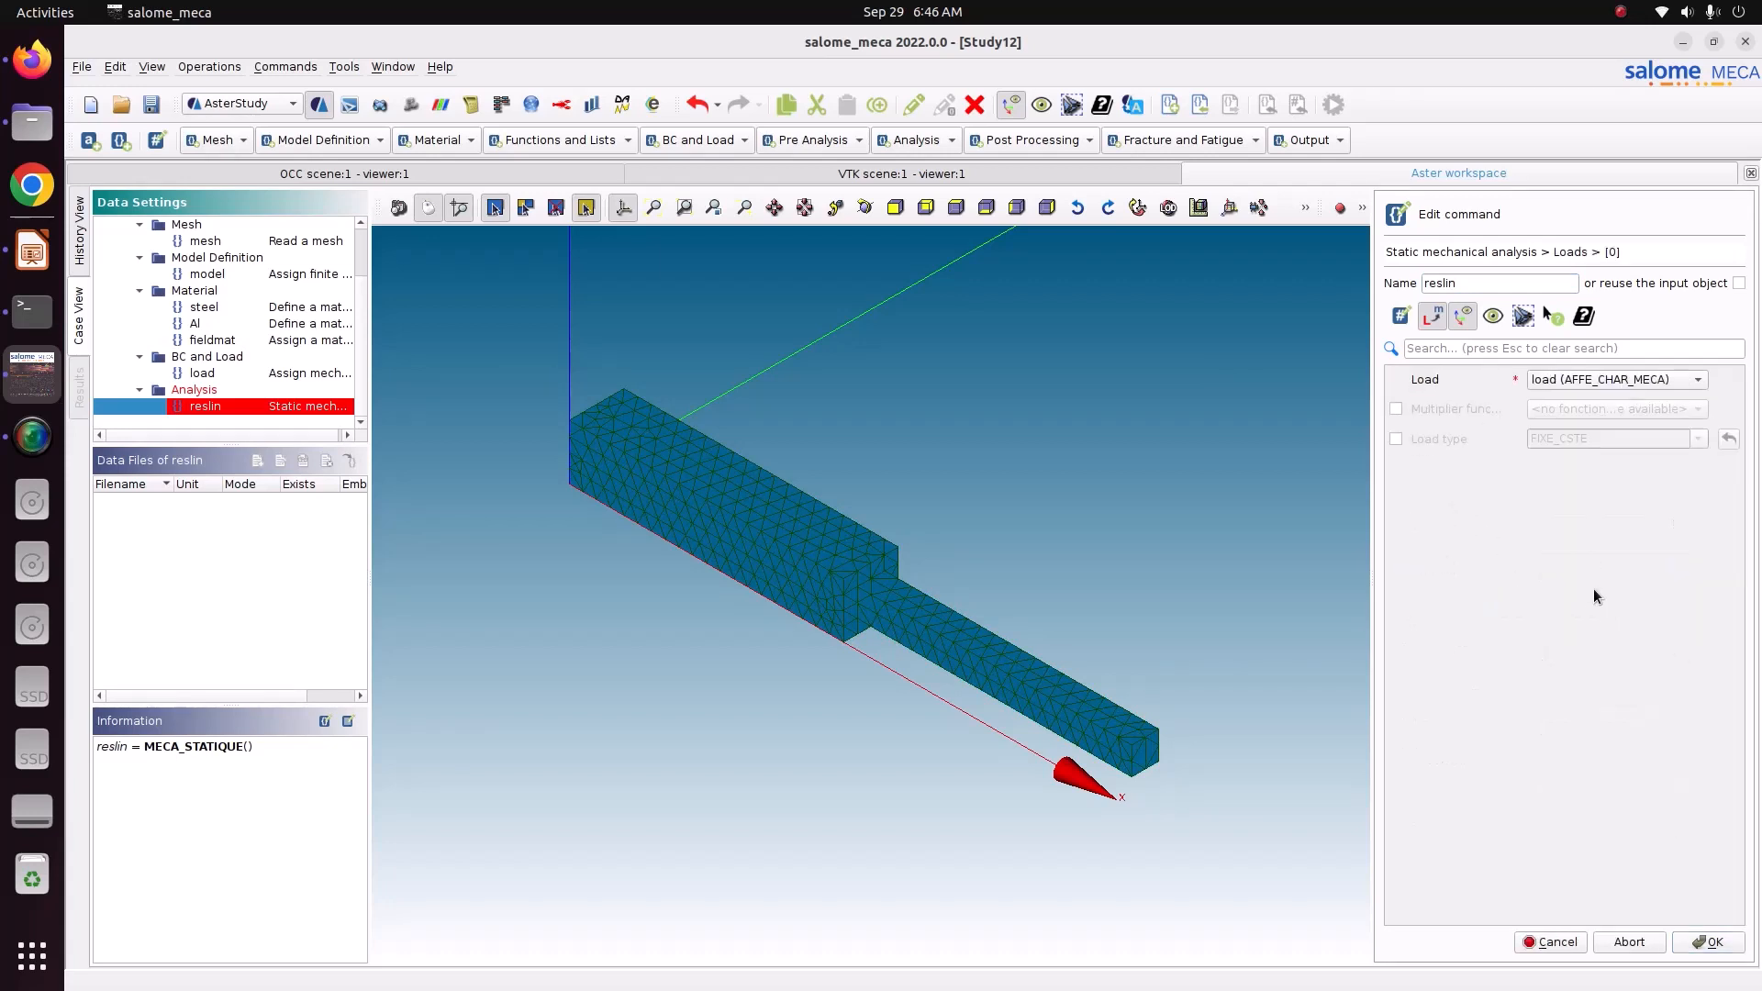
click(1578, 382)
click(1577, 382)
click(1703, 938)
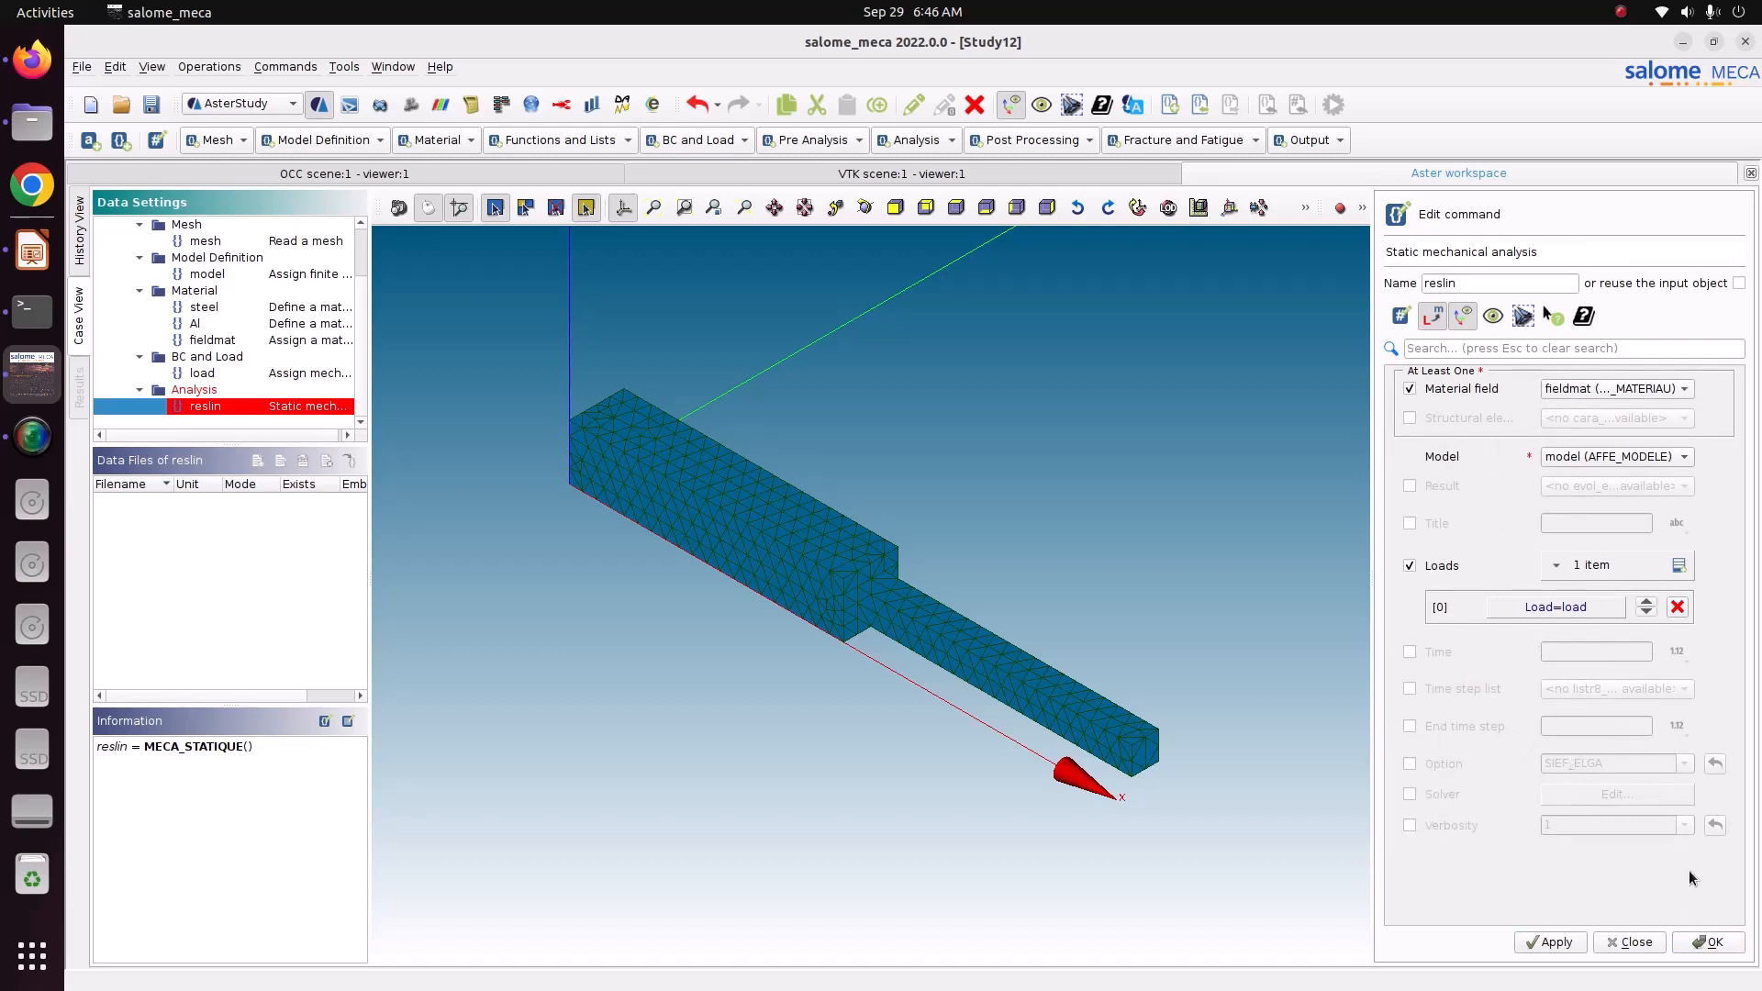
click(1568, 950)
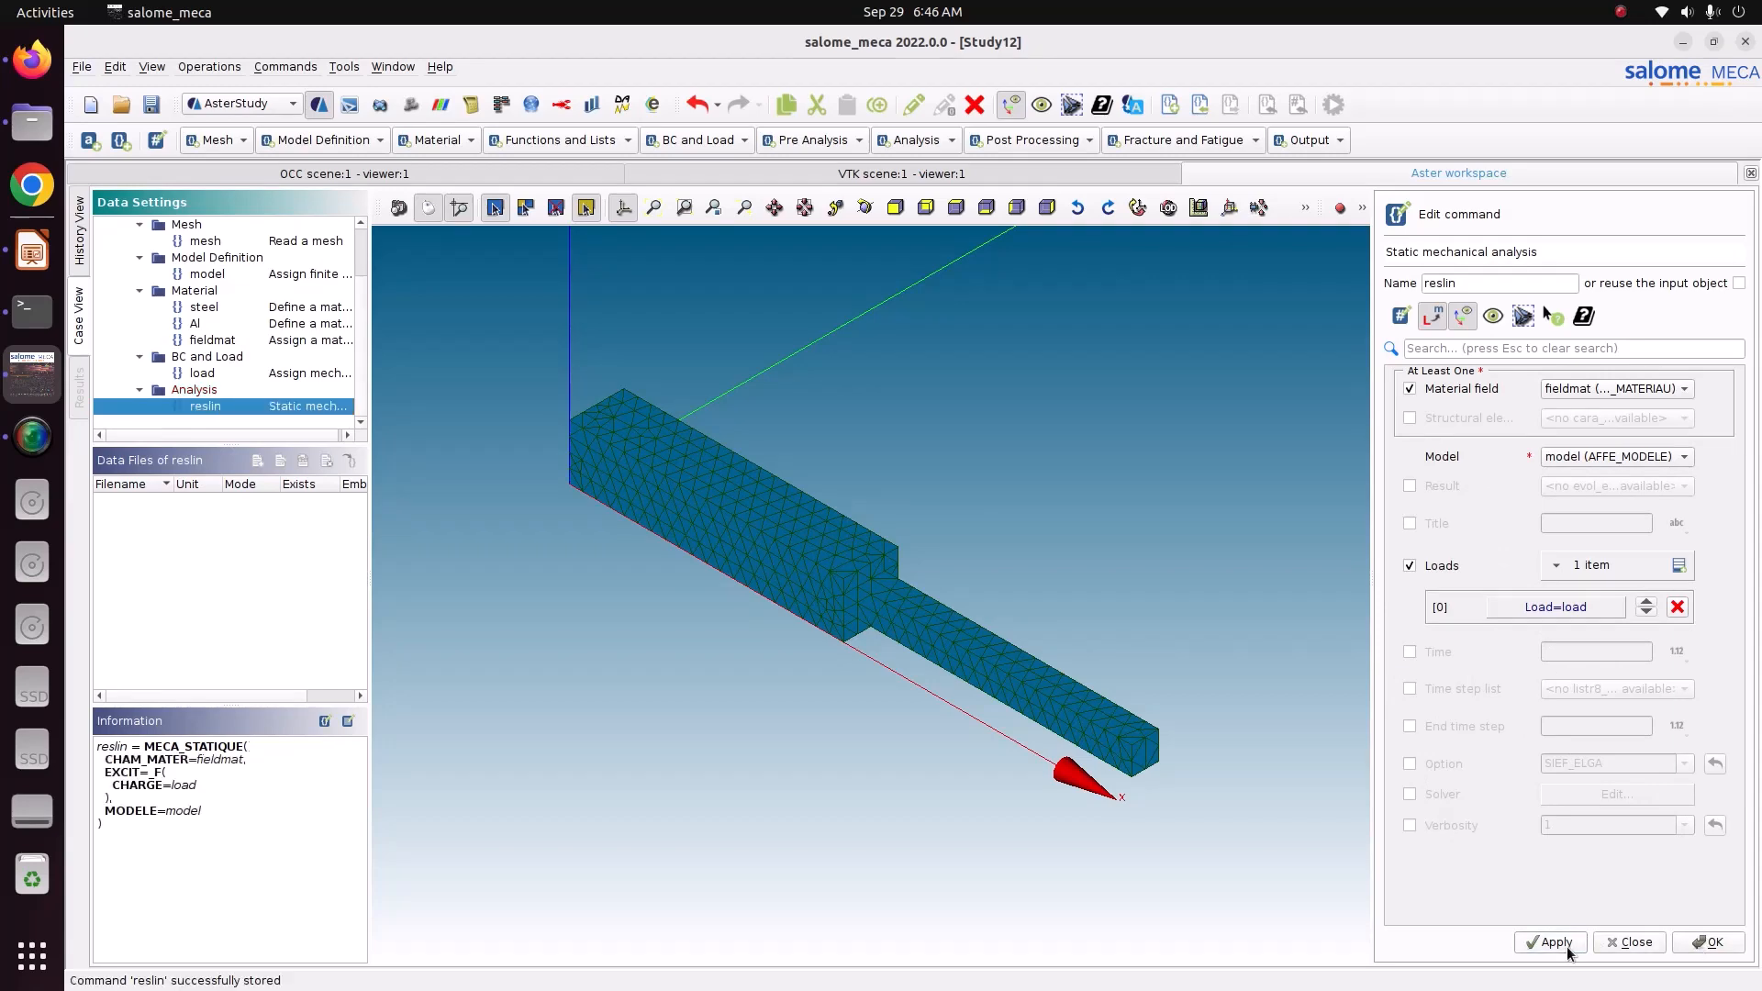
click(1704, 942)
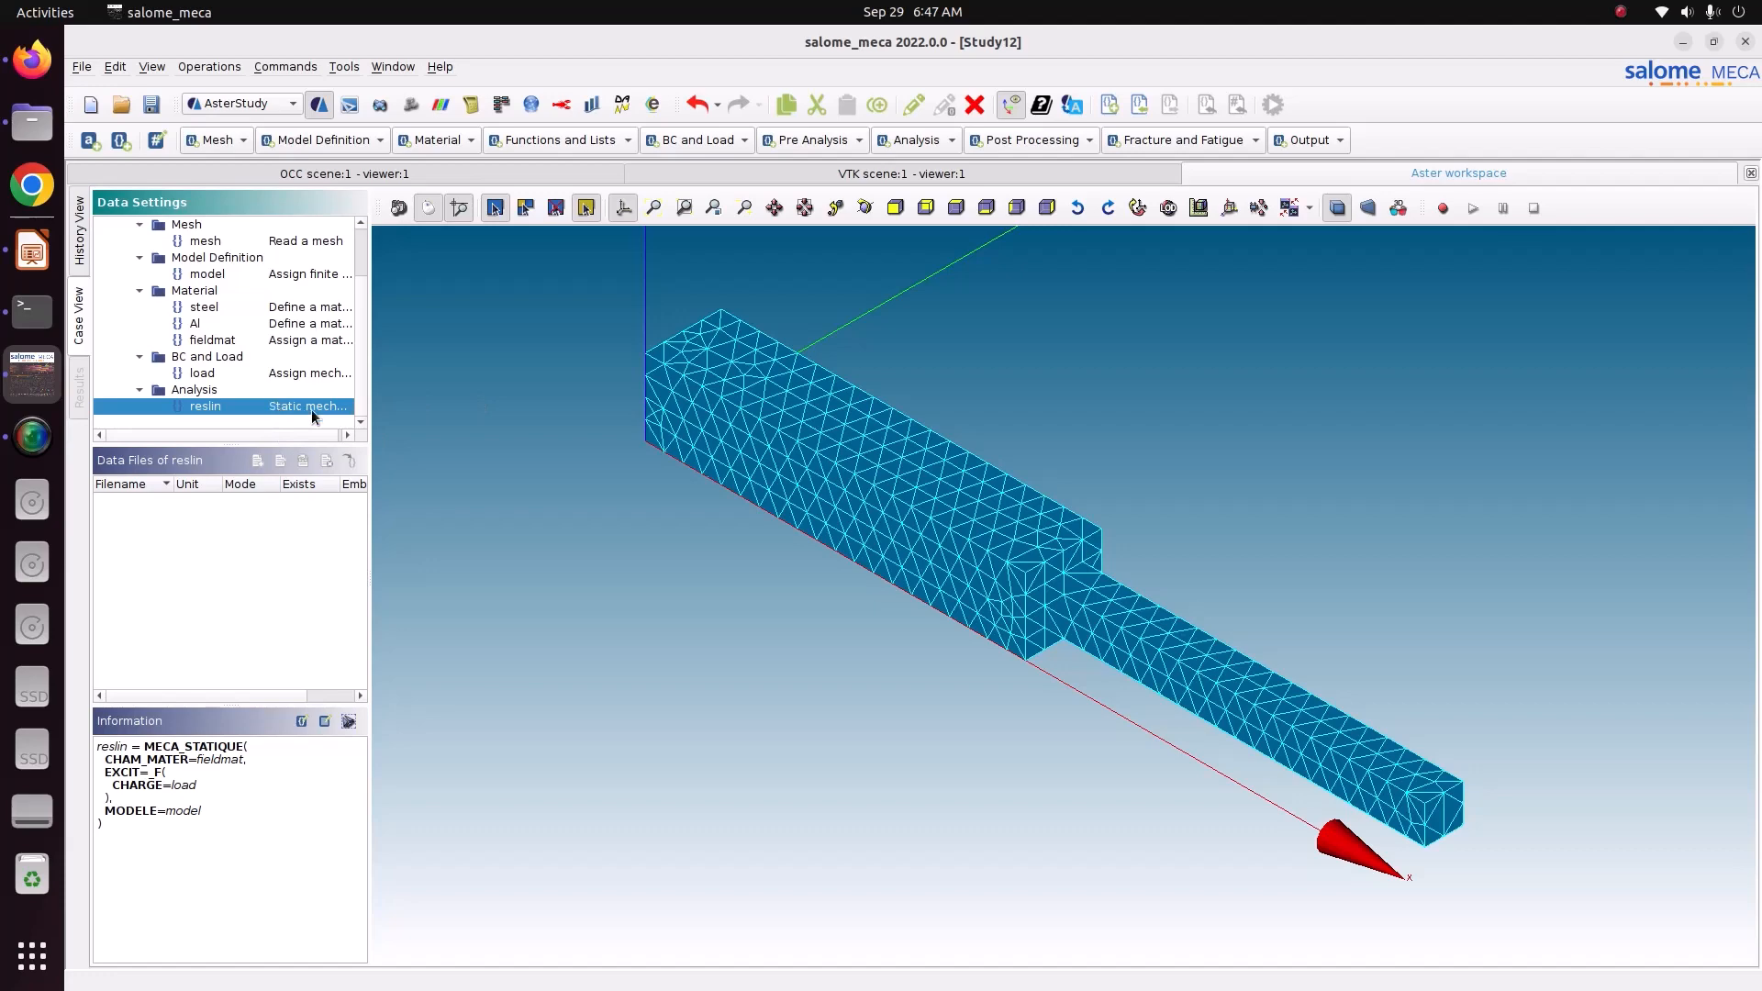
Step: Add a CALC_CHAMP post-processing command and name it reslin
click(1061, 140)
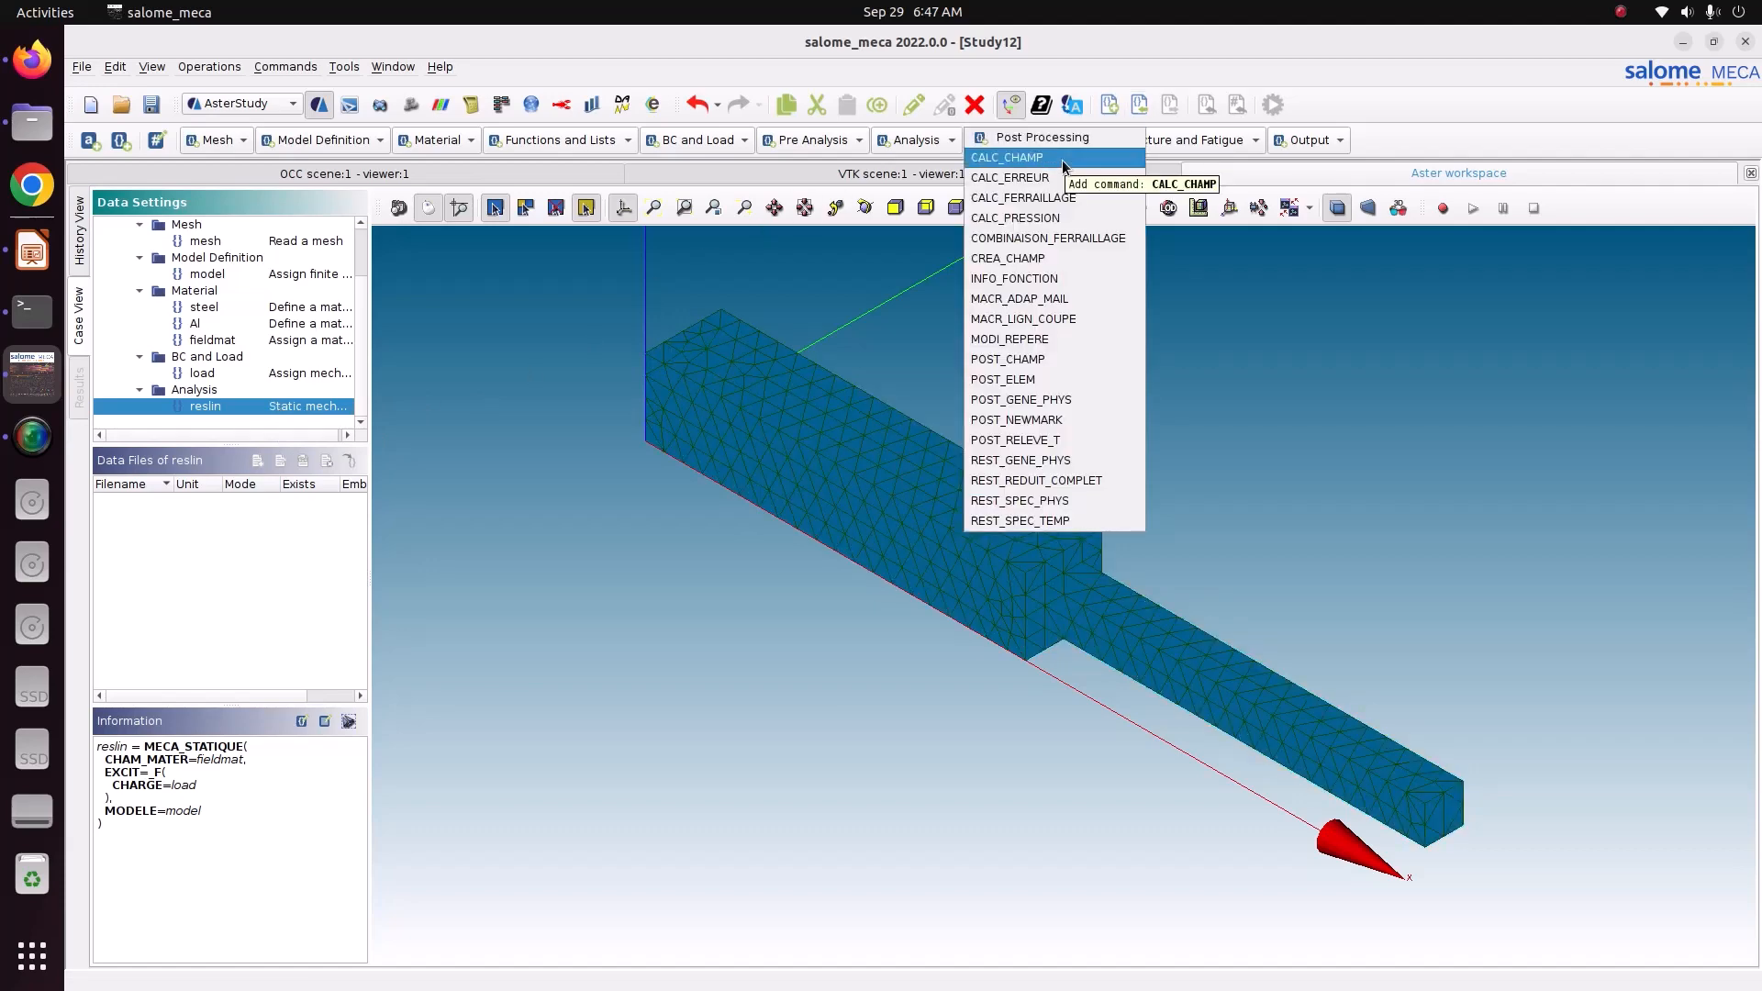
click(1061, 158)
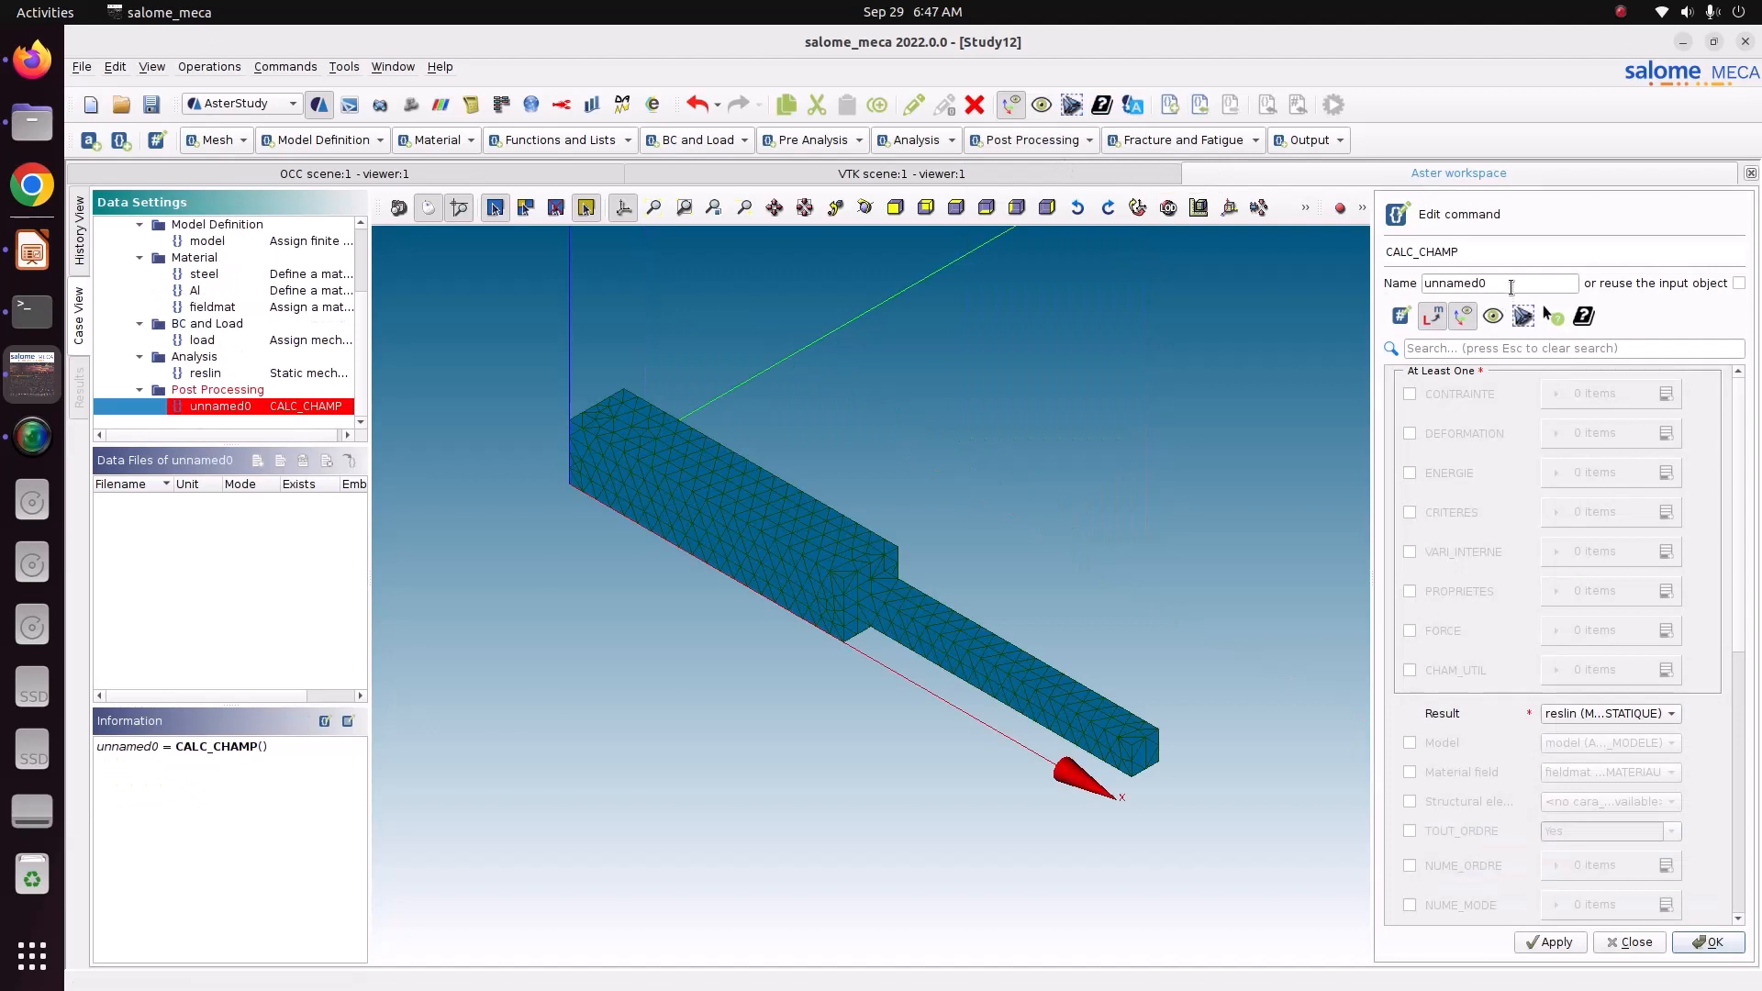
drag(1510, 287, 1243, 295)
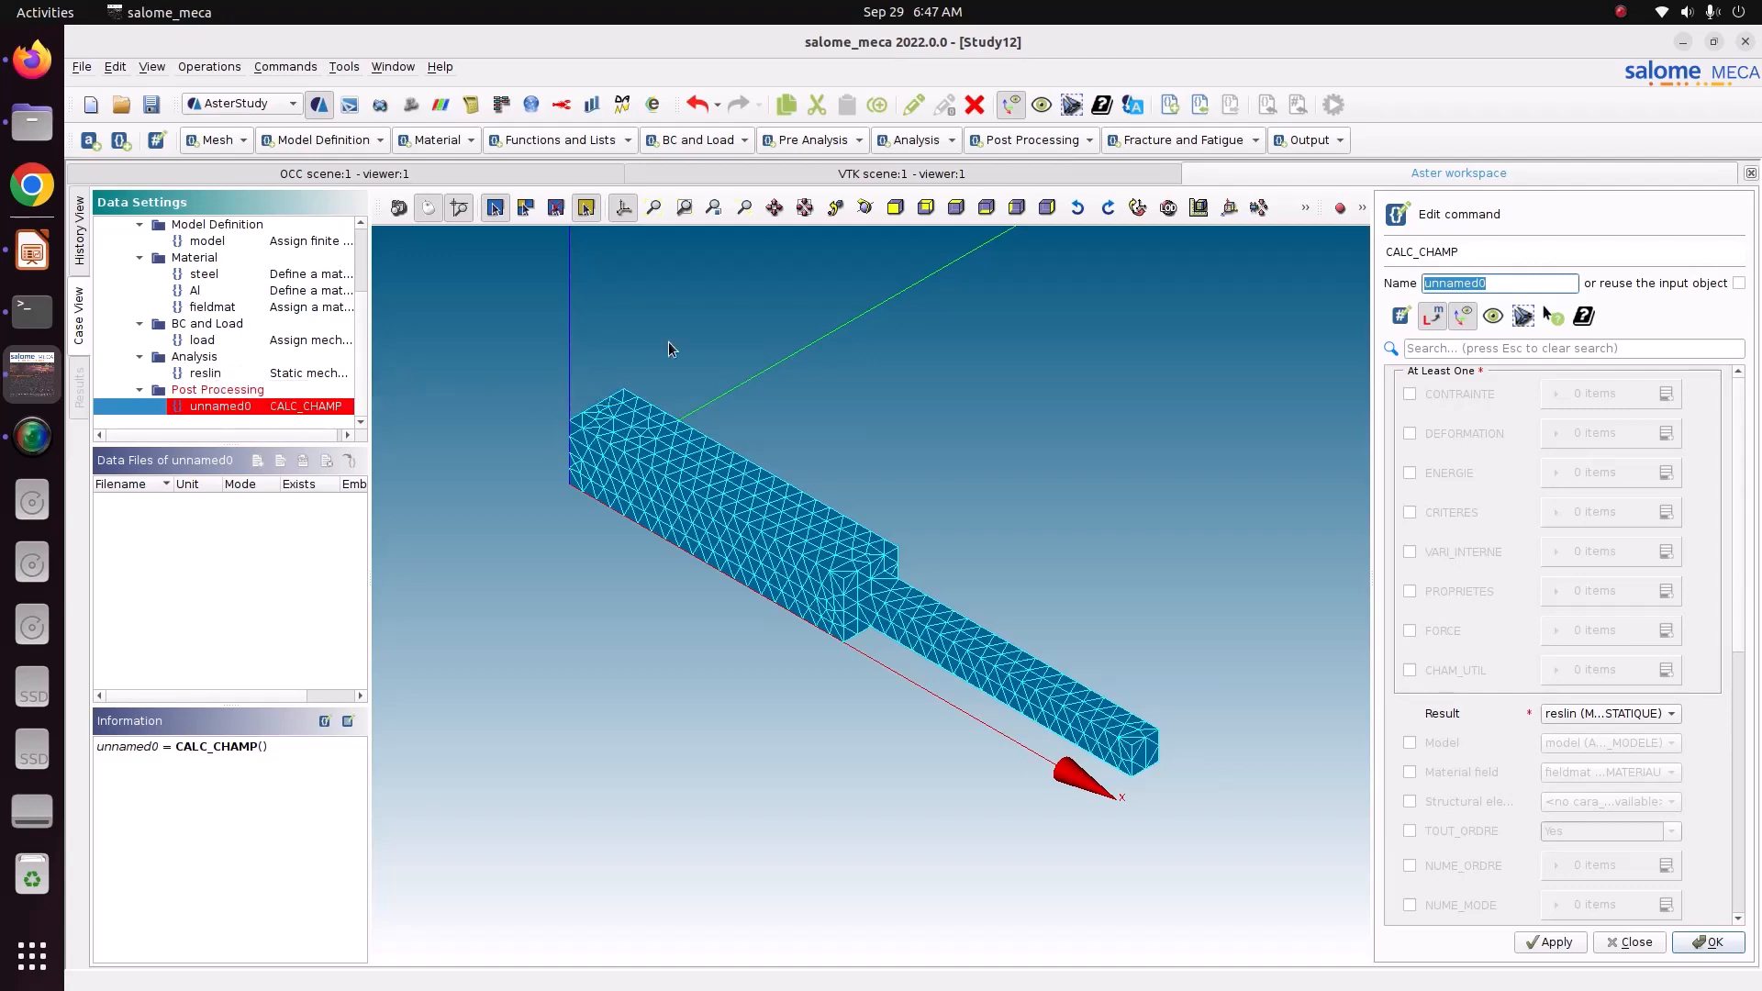
text(reslin)
Step: Enable CONTRAINTE in the CALC_CHAMP command with the two stress fields SIGM_ELNO and SIGM_NOEU
click(1410, 395)
click(1666, 393)
click(1603, 437)
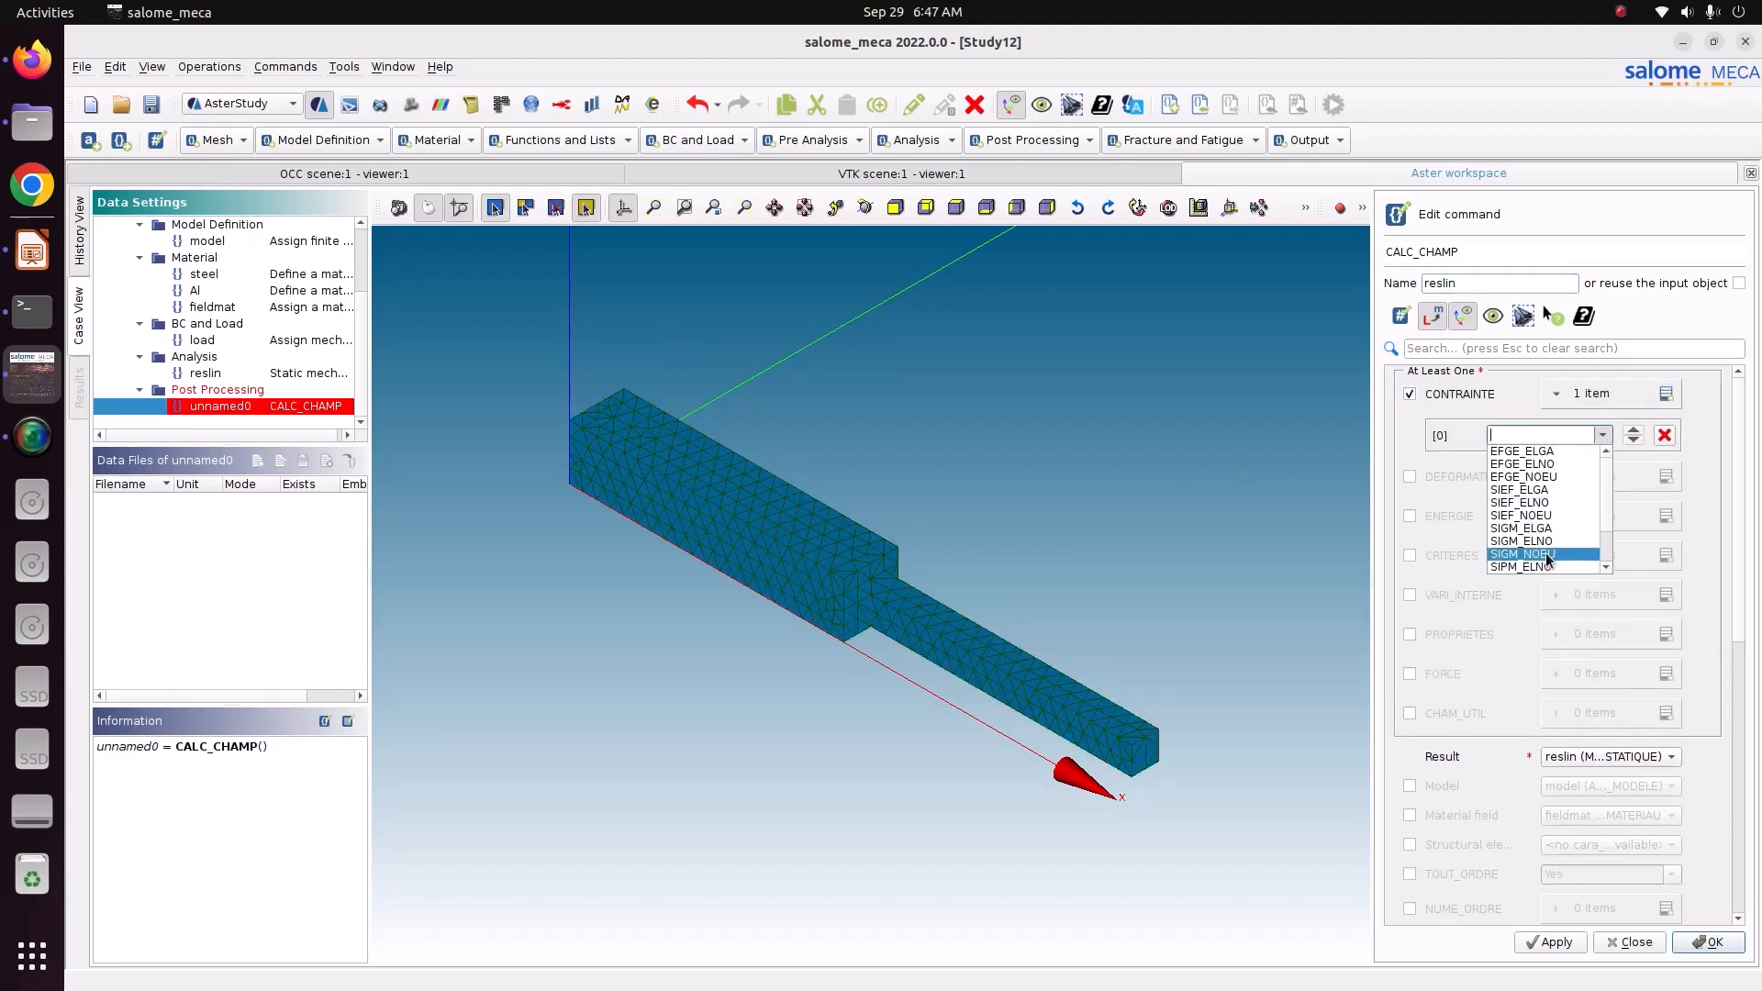
click(1545, 541)
click(1666, 393)
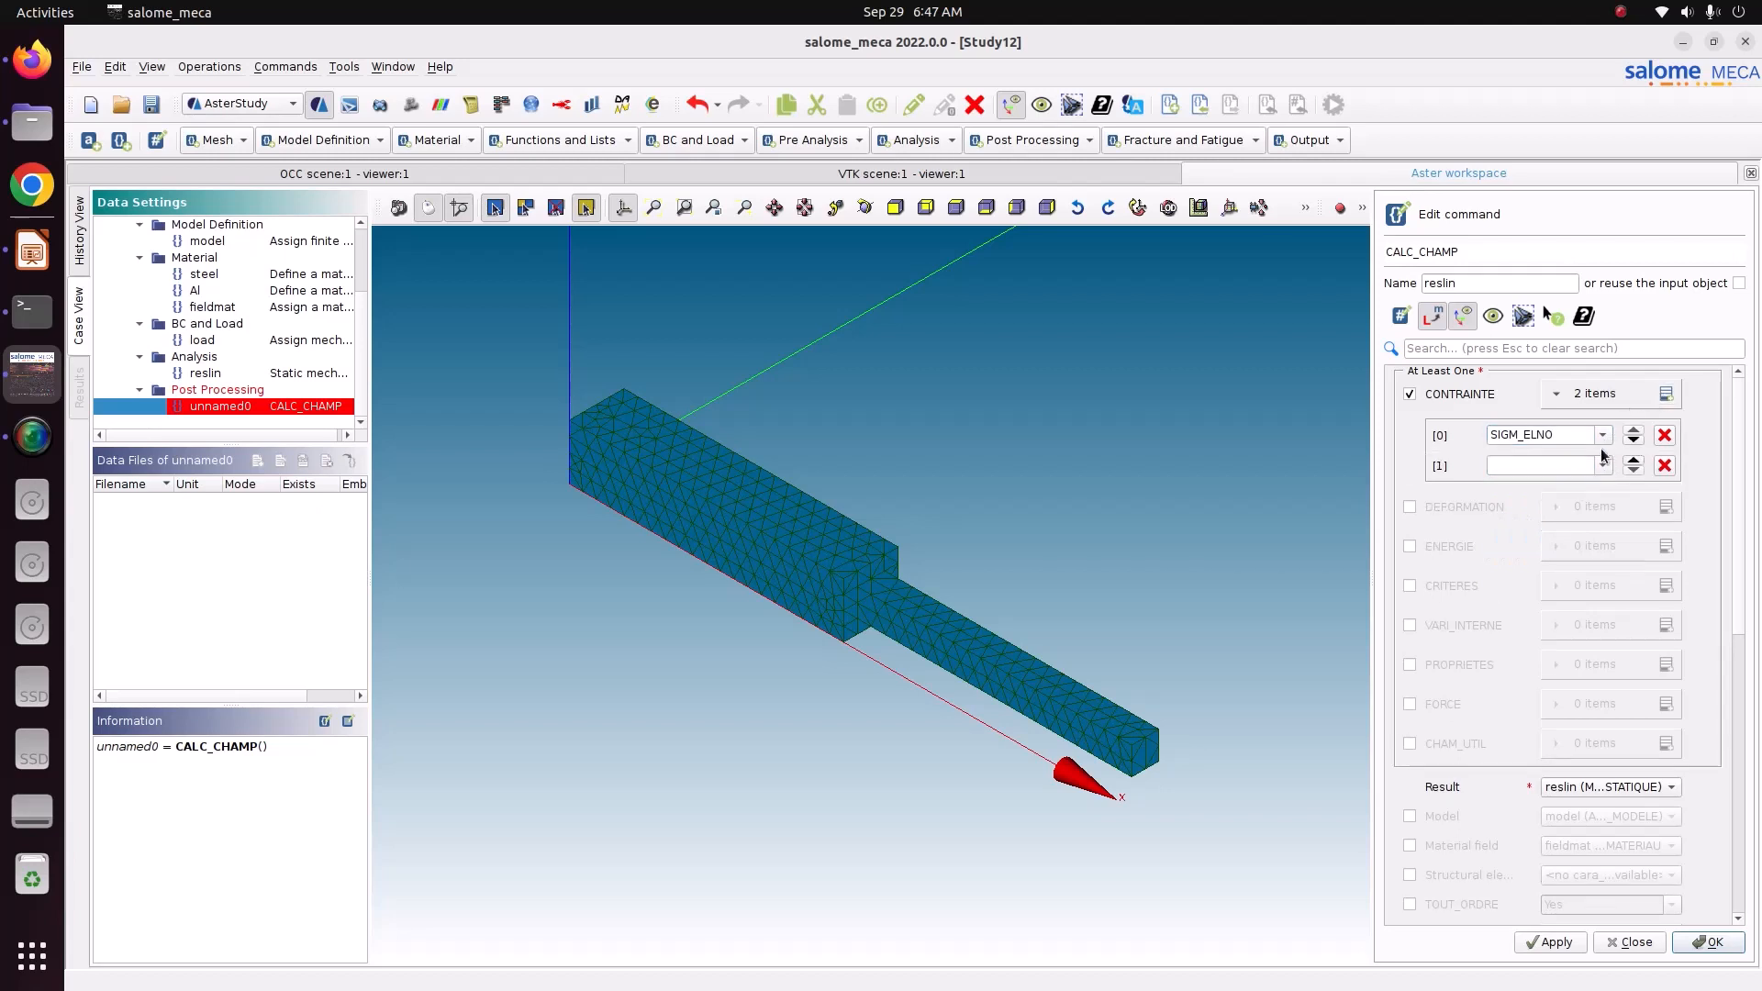
click(1603, 465)
click(1566, 584)
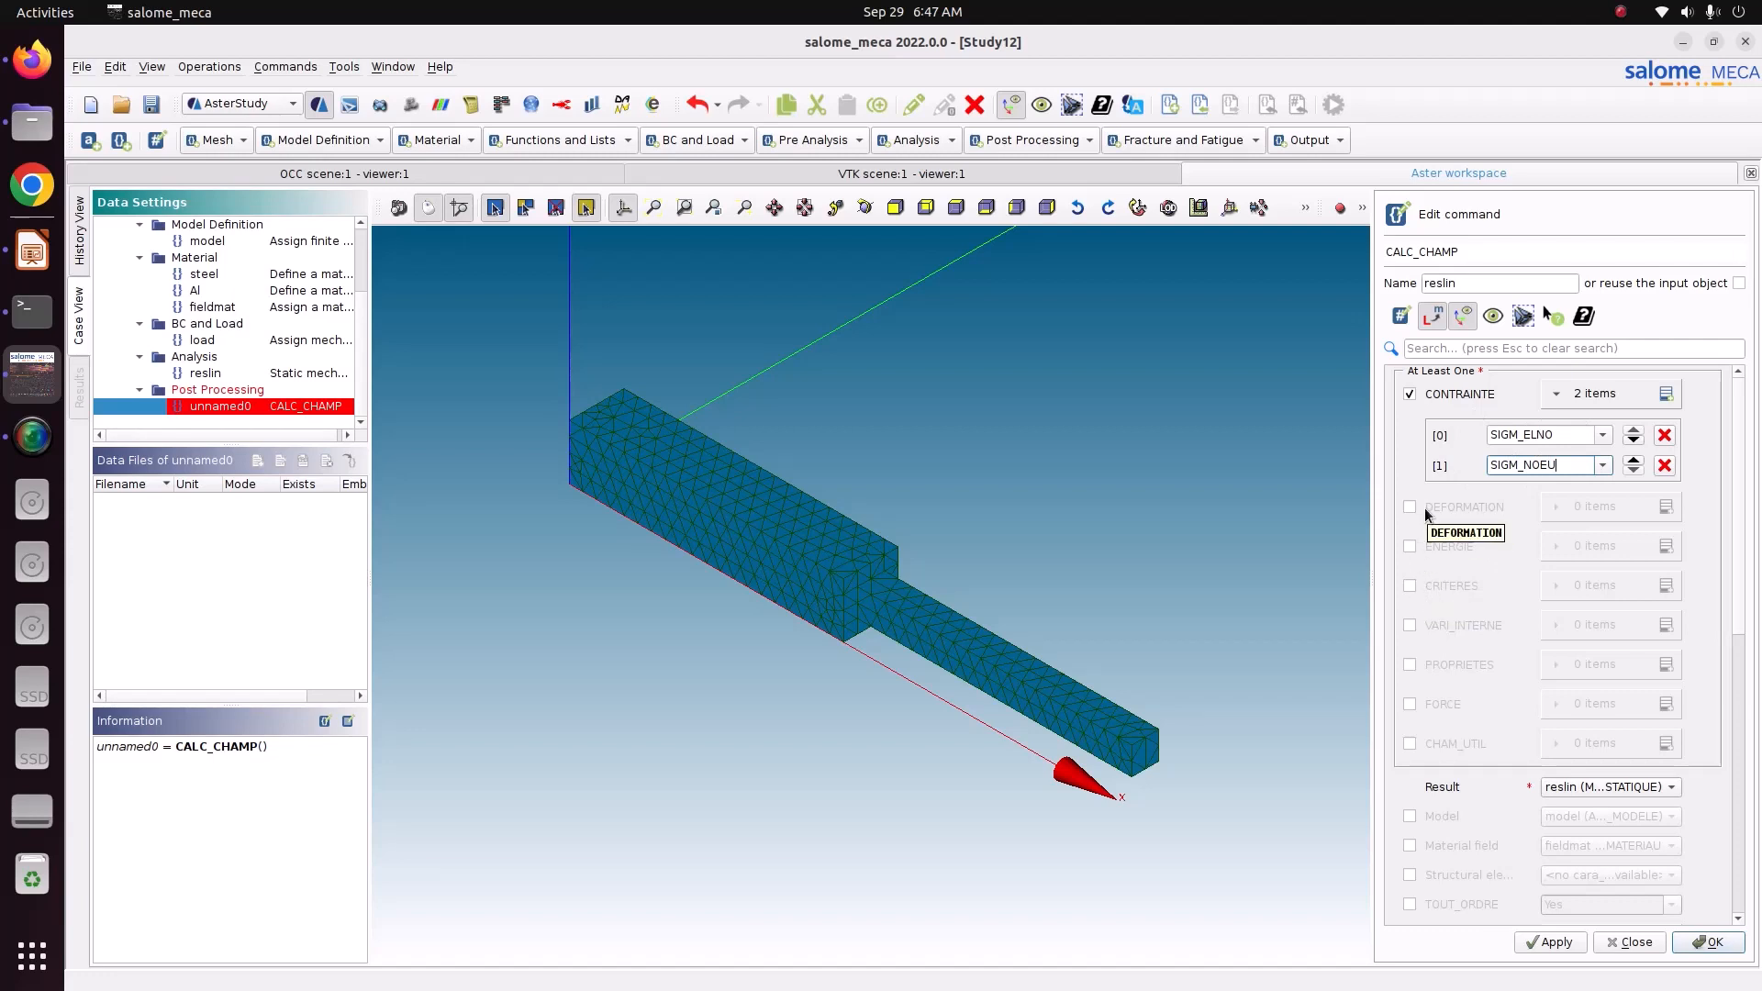
Step: Enable CRITERES in the CALC_CHAMP command with the two equivalent stress fields SIEQ_ELNO and SIEQ_NOEU
click(1409, 585)
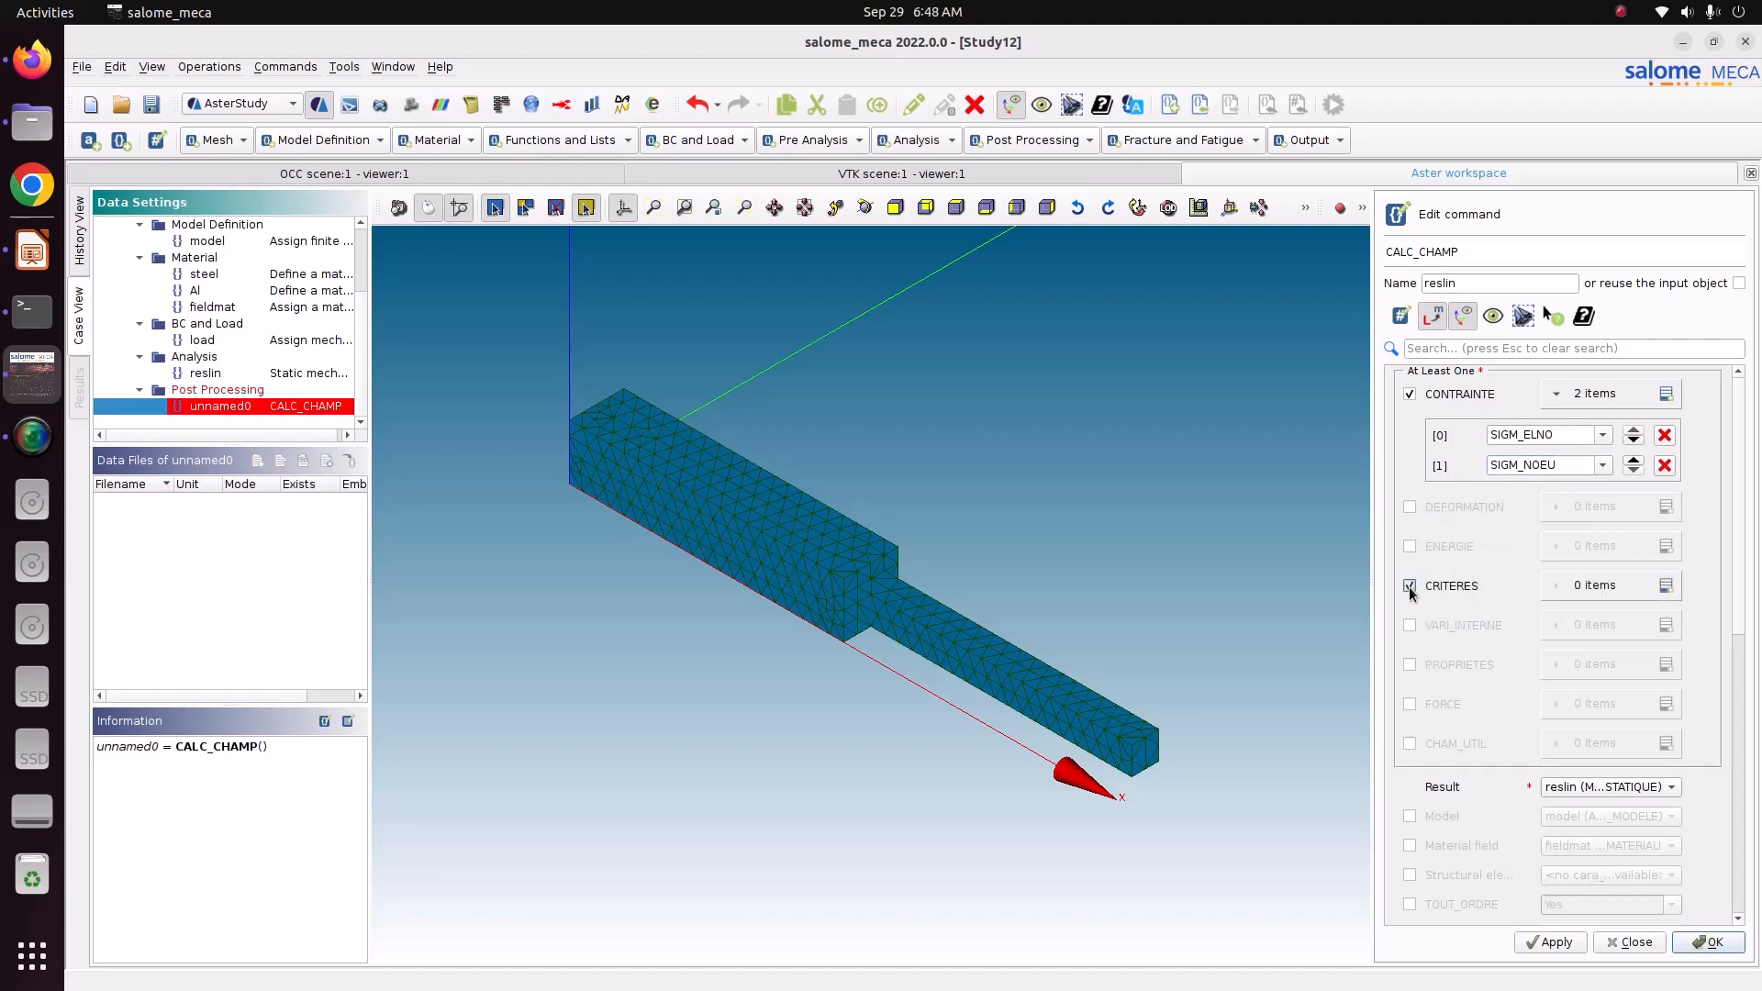
click(1665, 585)
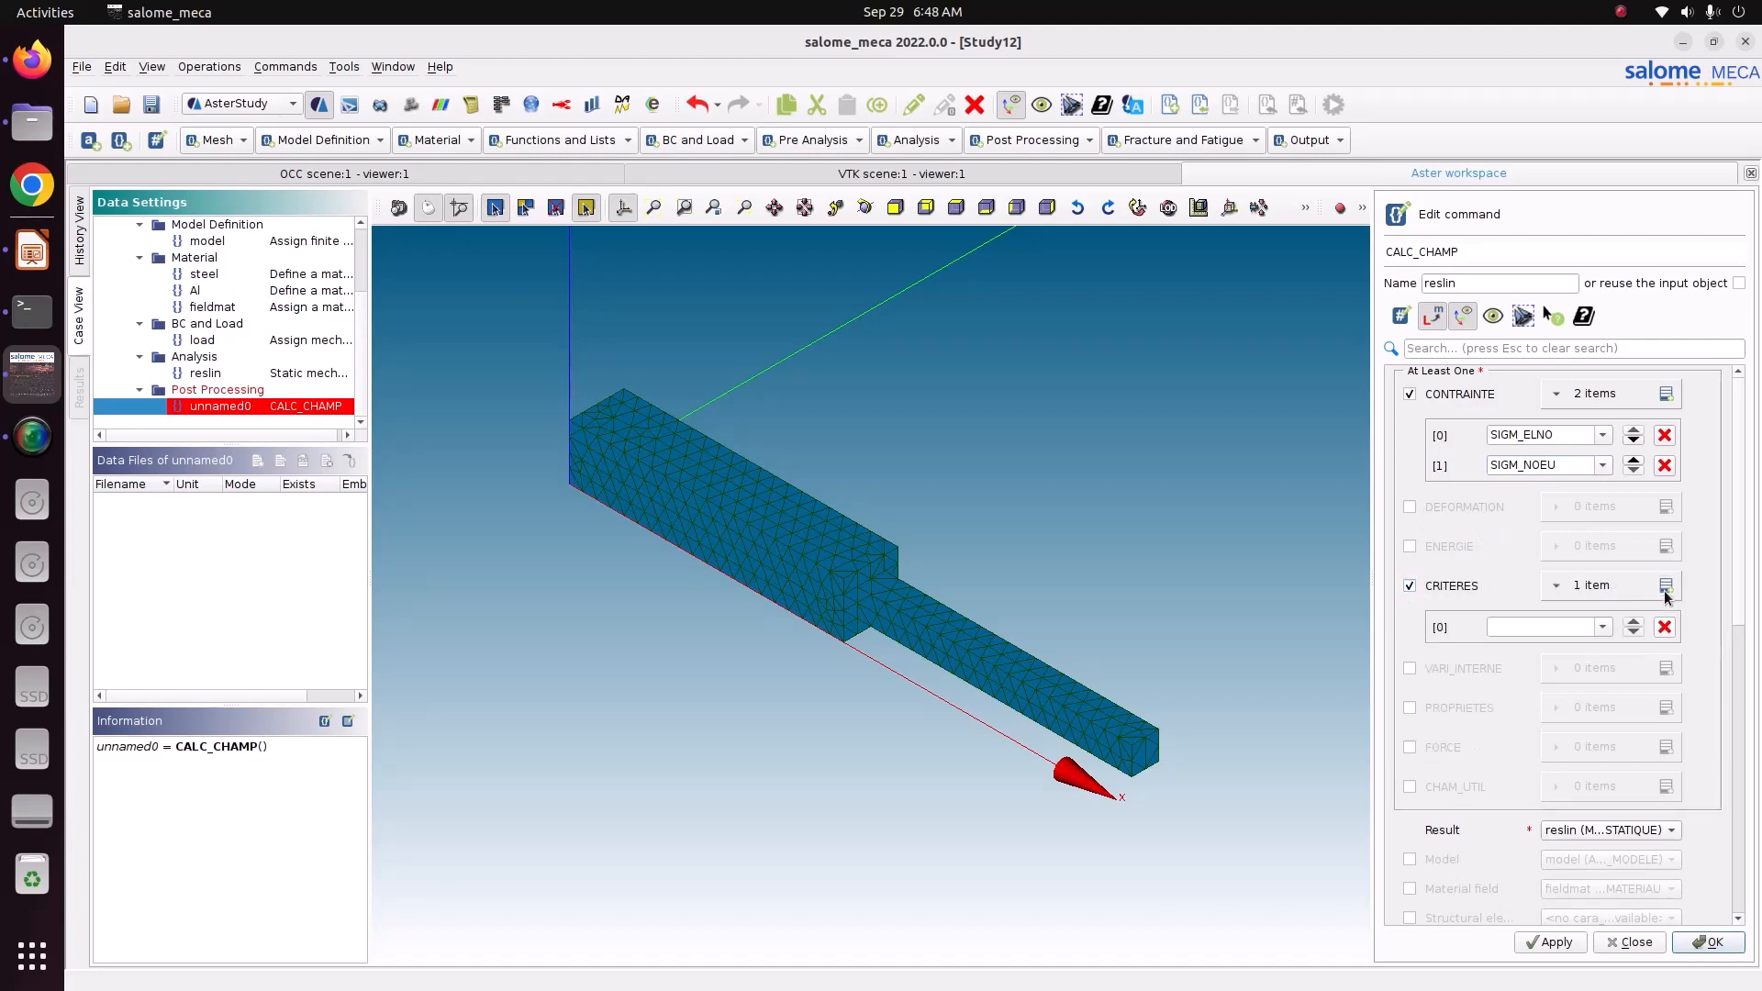
click(1602, 627)
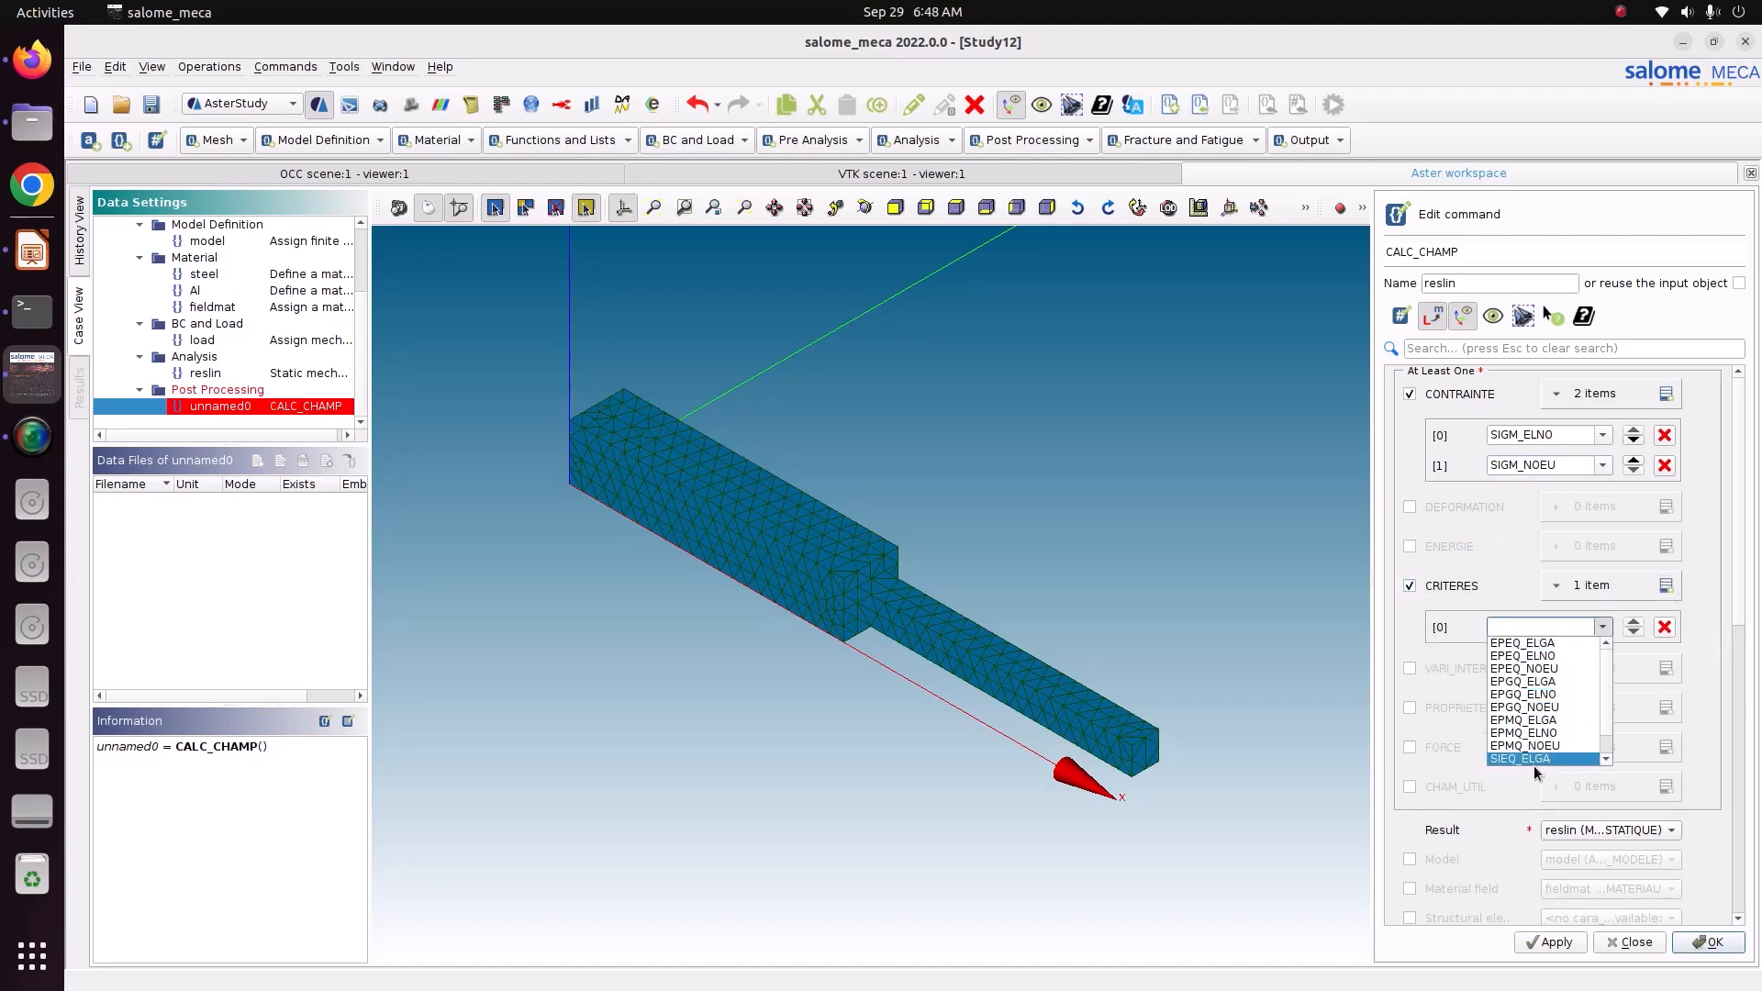
scroll(1530, 758, down, 1)
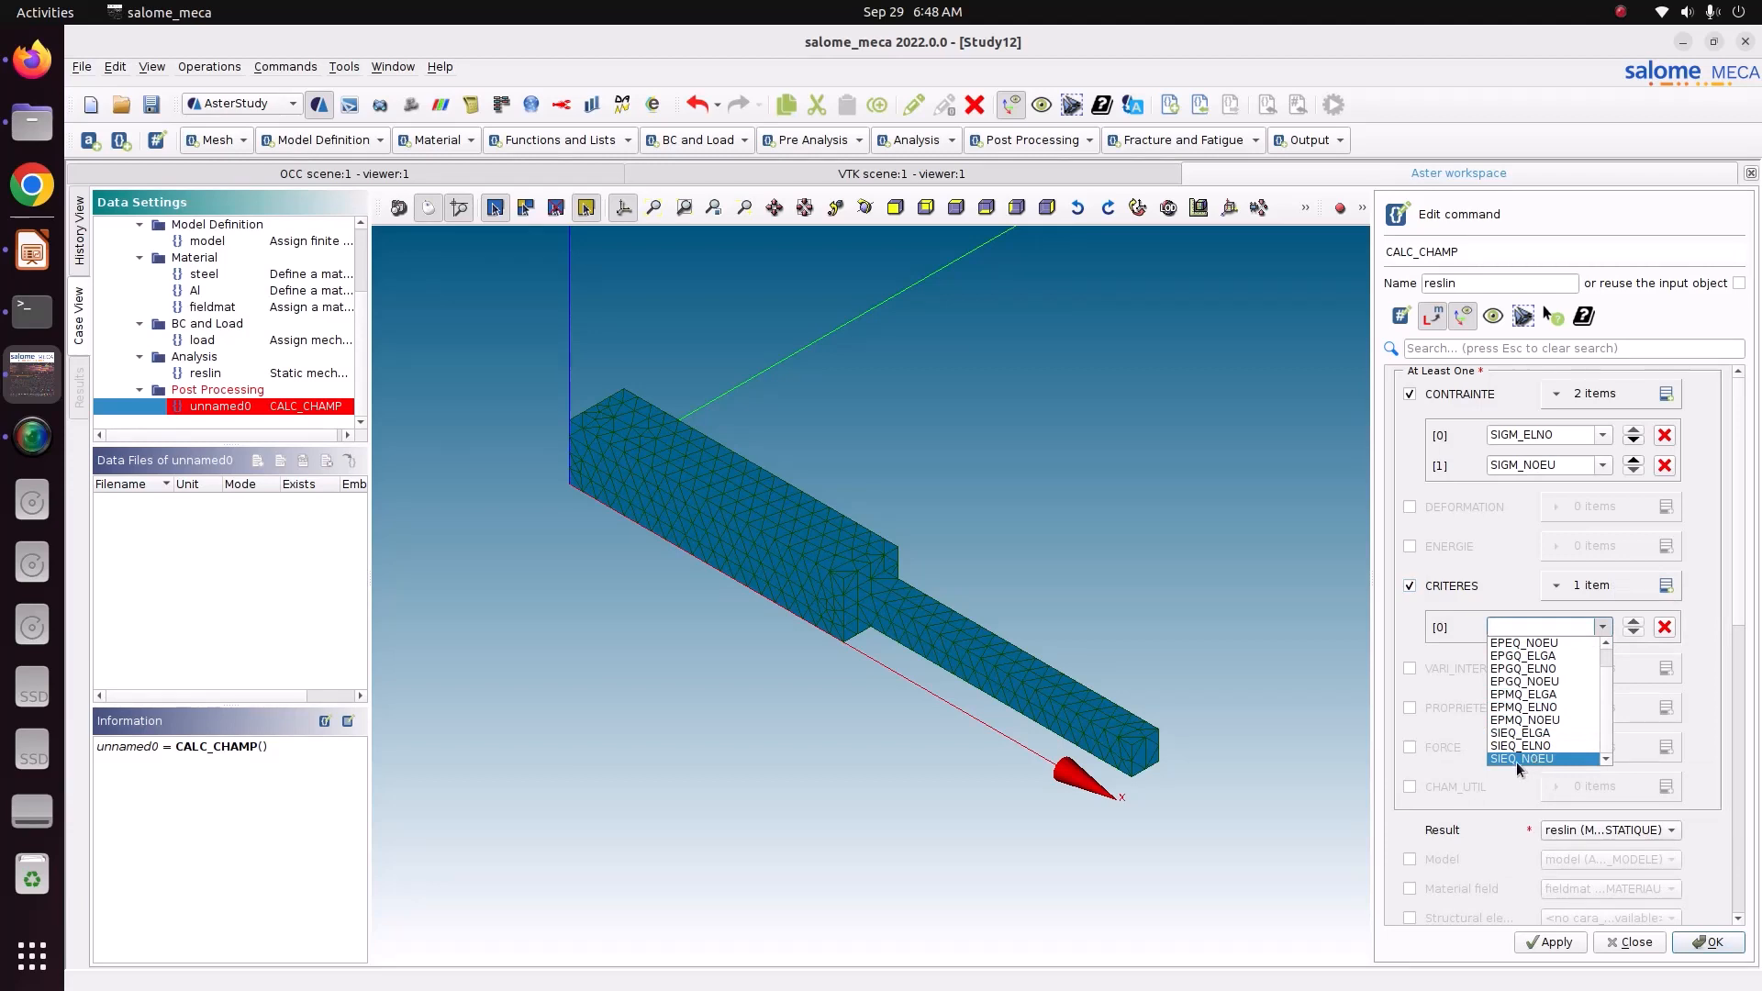
click(1520, 746)
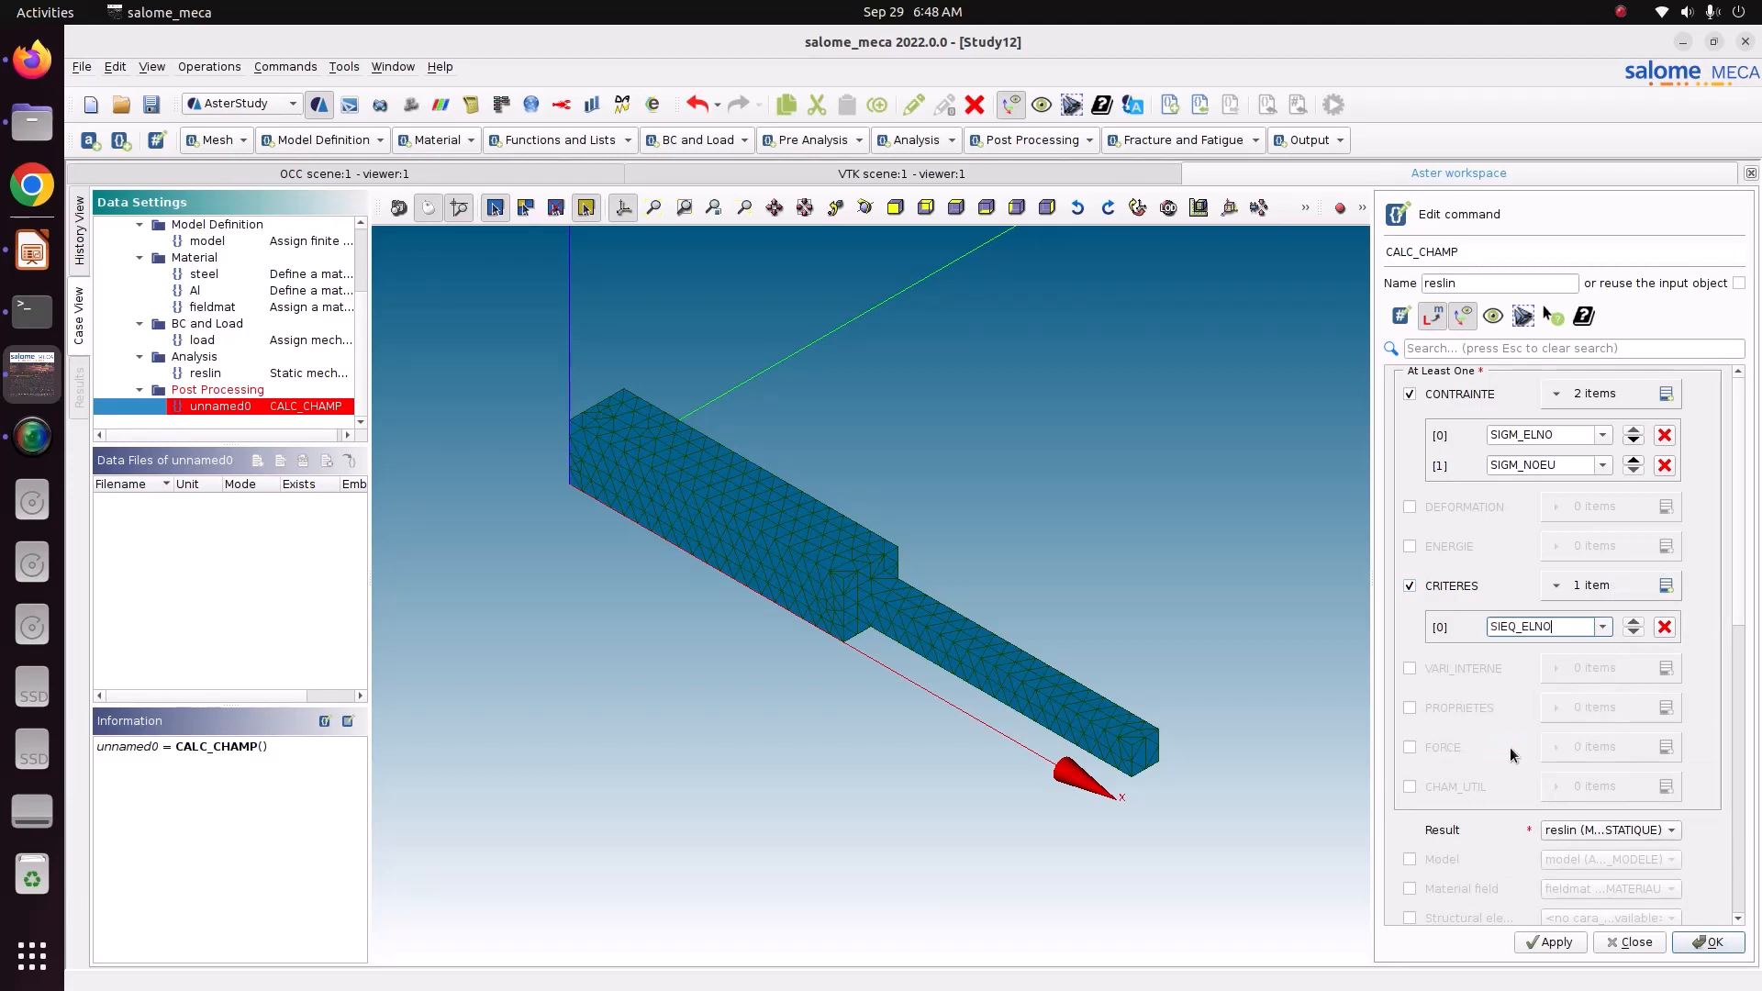
click(1666, 586)
click(1603, 657)
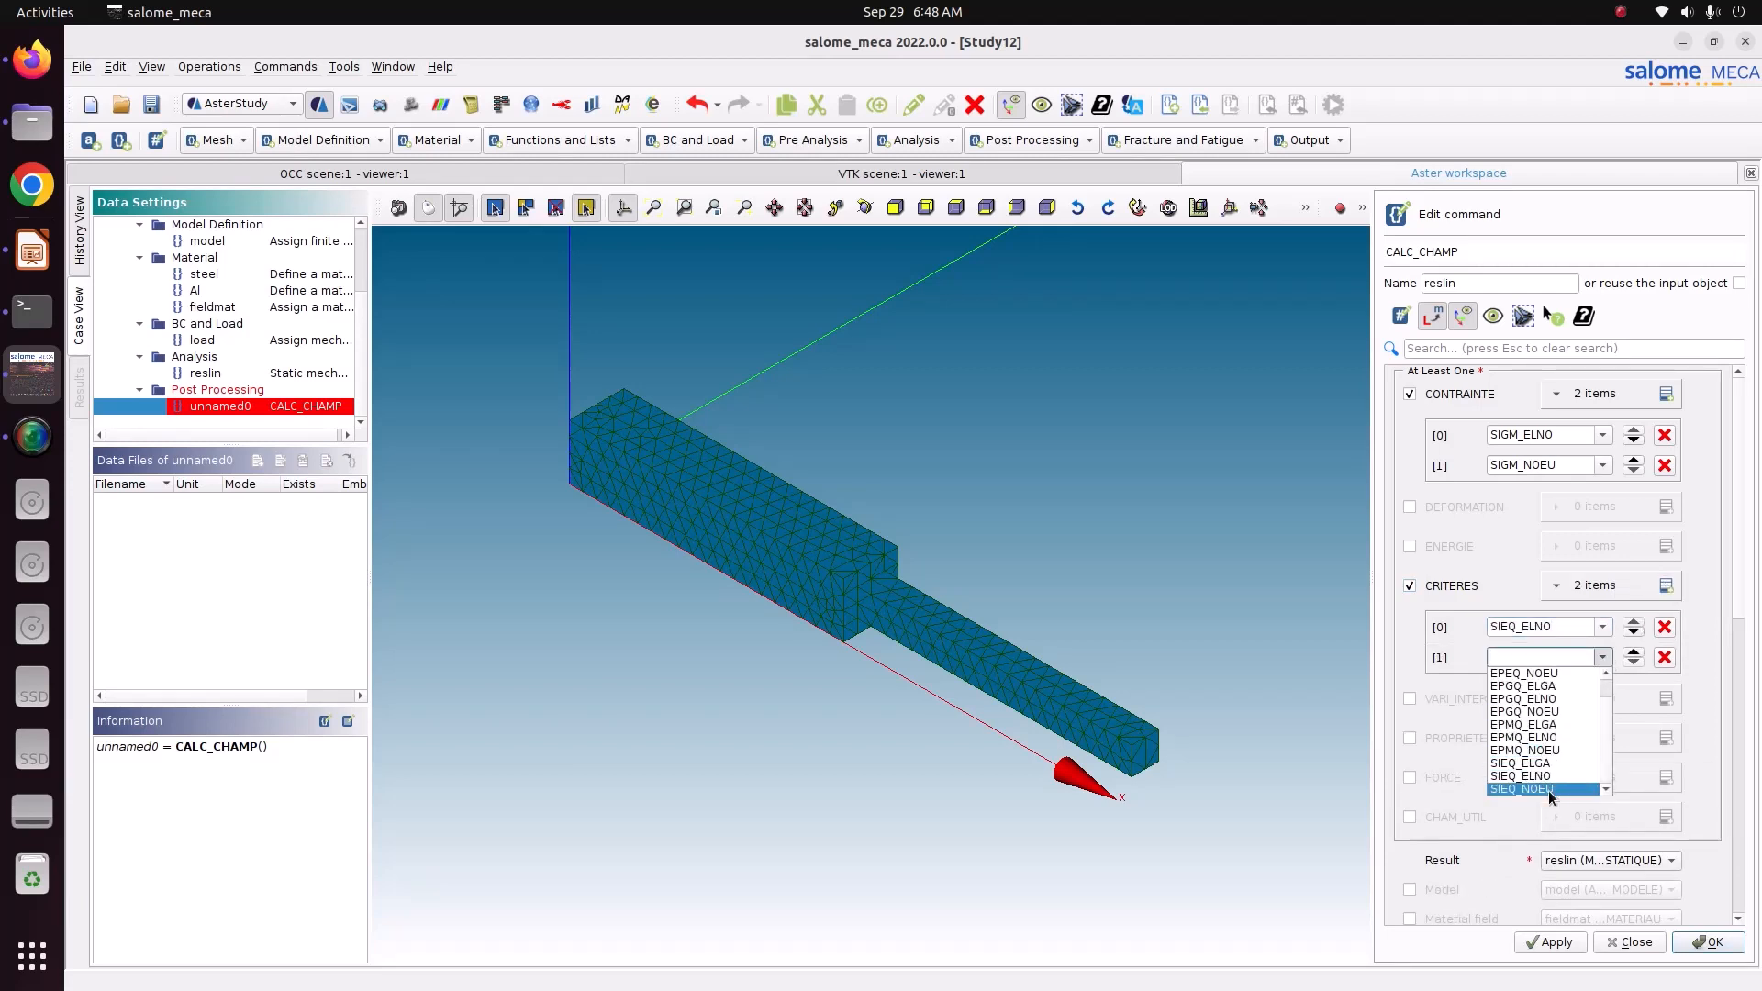
click(1548, 791)
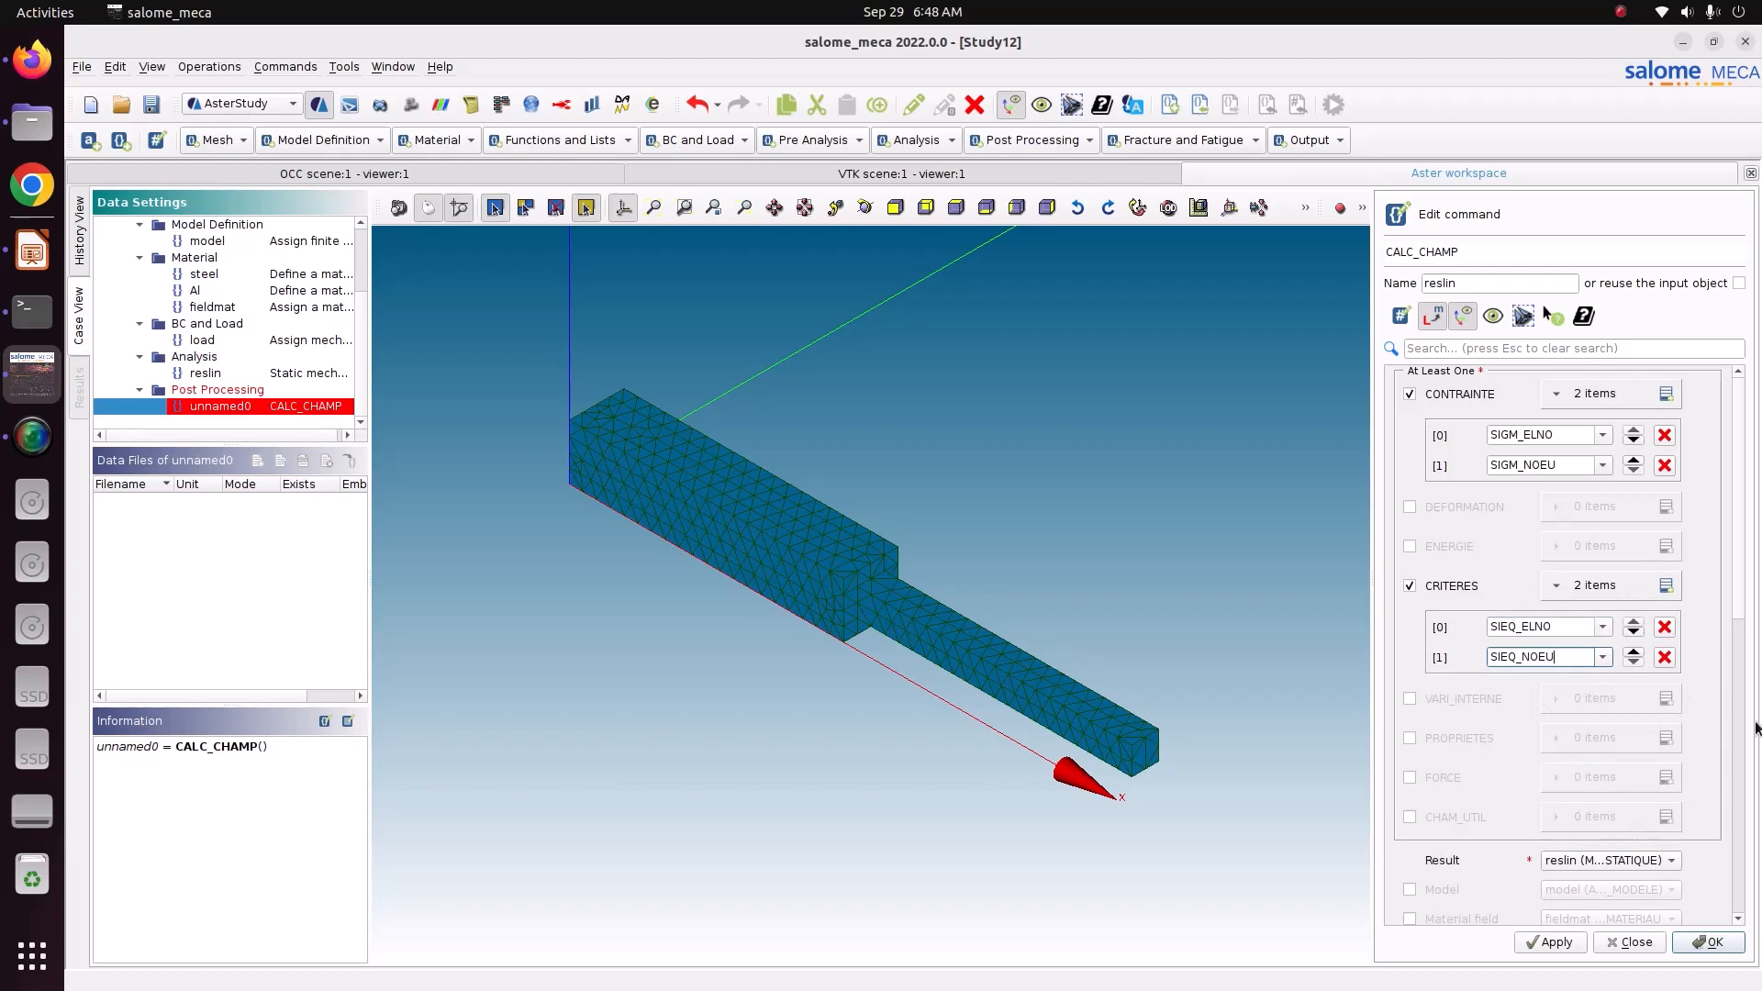
Step: Include the model and the material field fieldmat in the CALC_CHAMP command, then store and close it
scroll(1731, 571, down, 6)
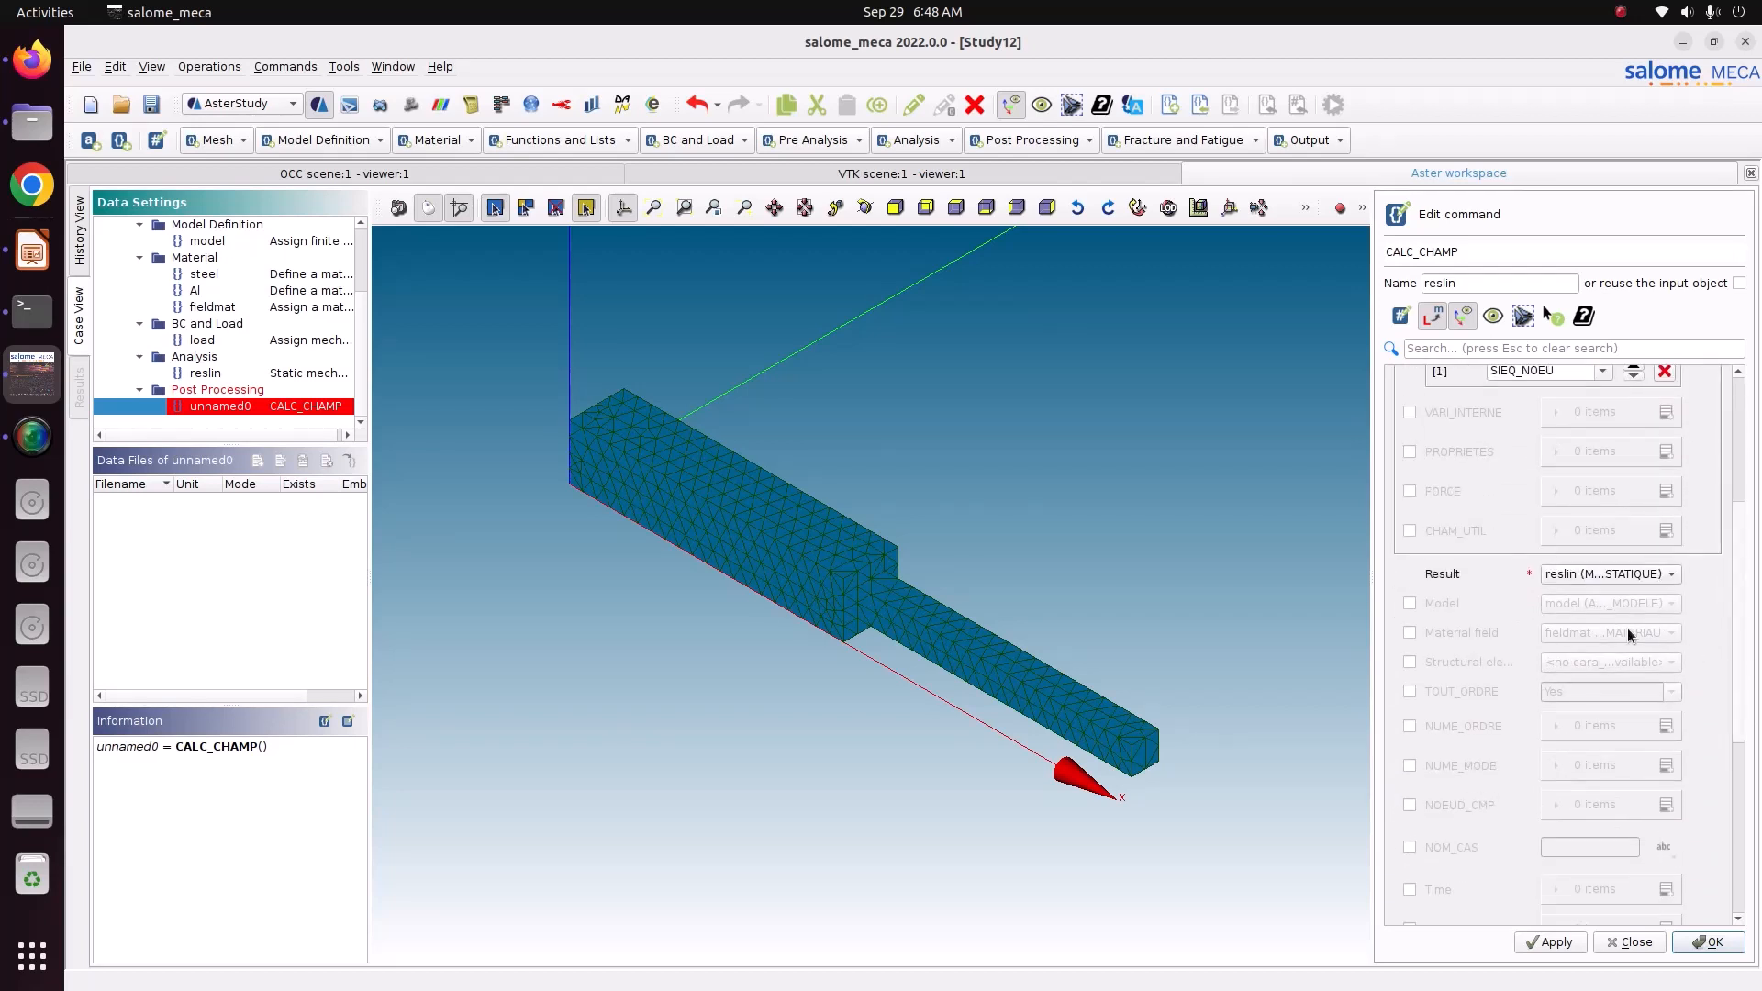
click(1441, 605)
click(1435, 628)
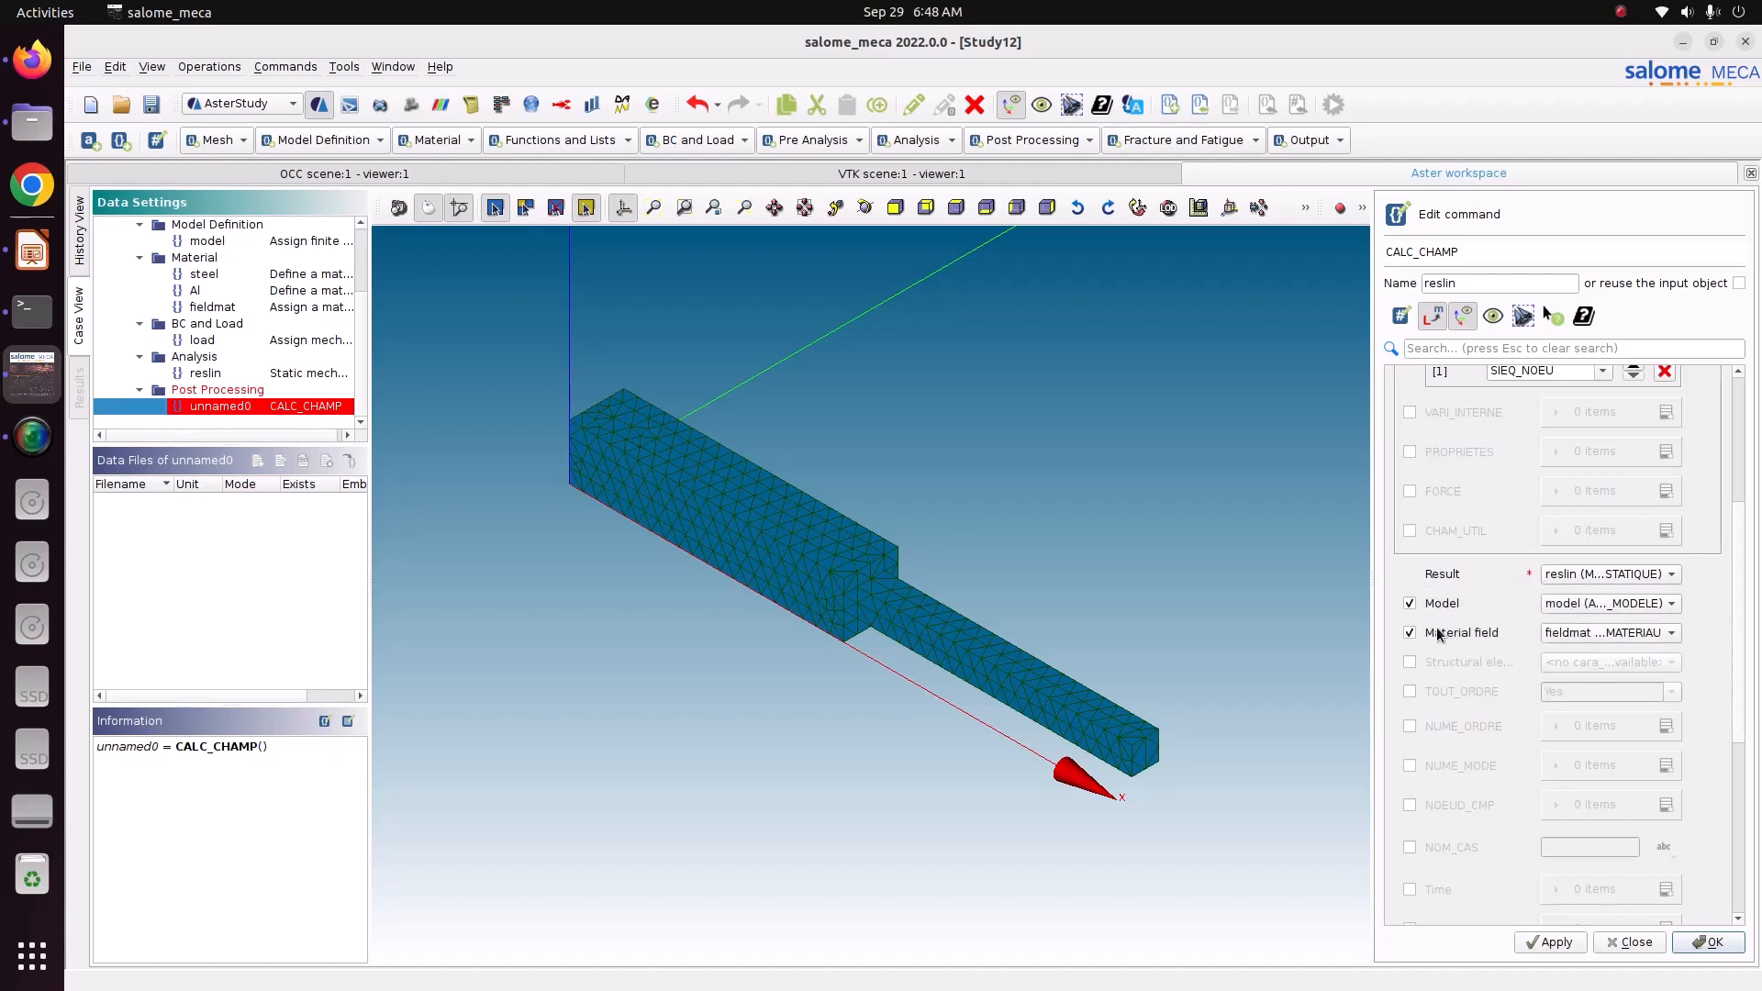
scroll(1728, 591, down, 8)
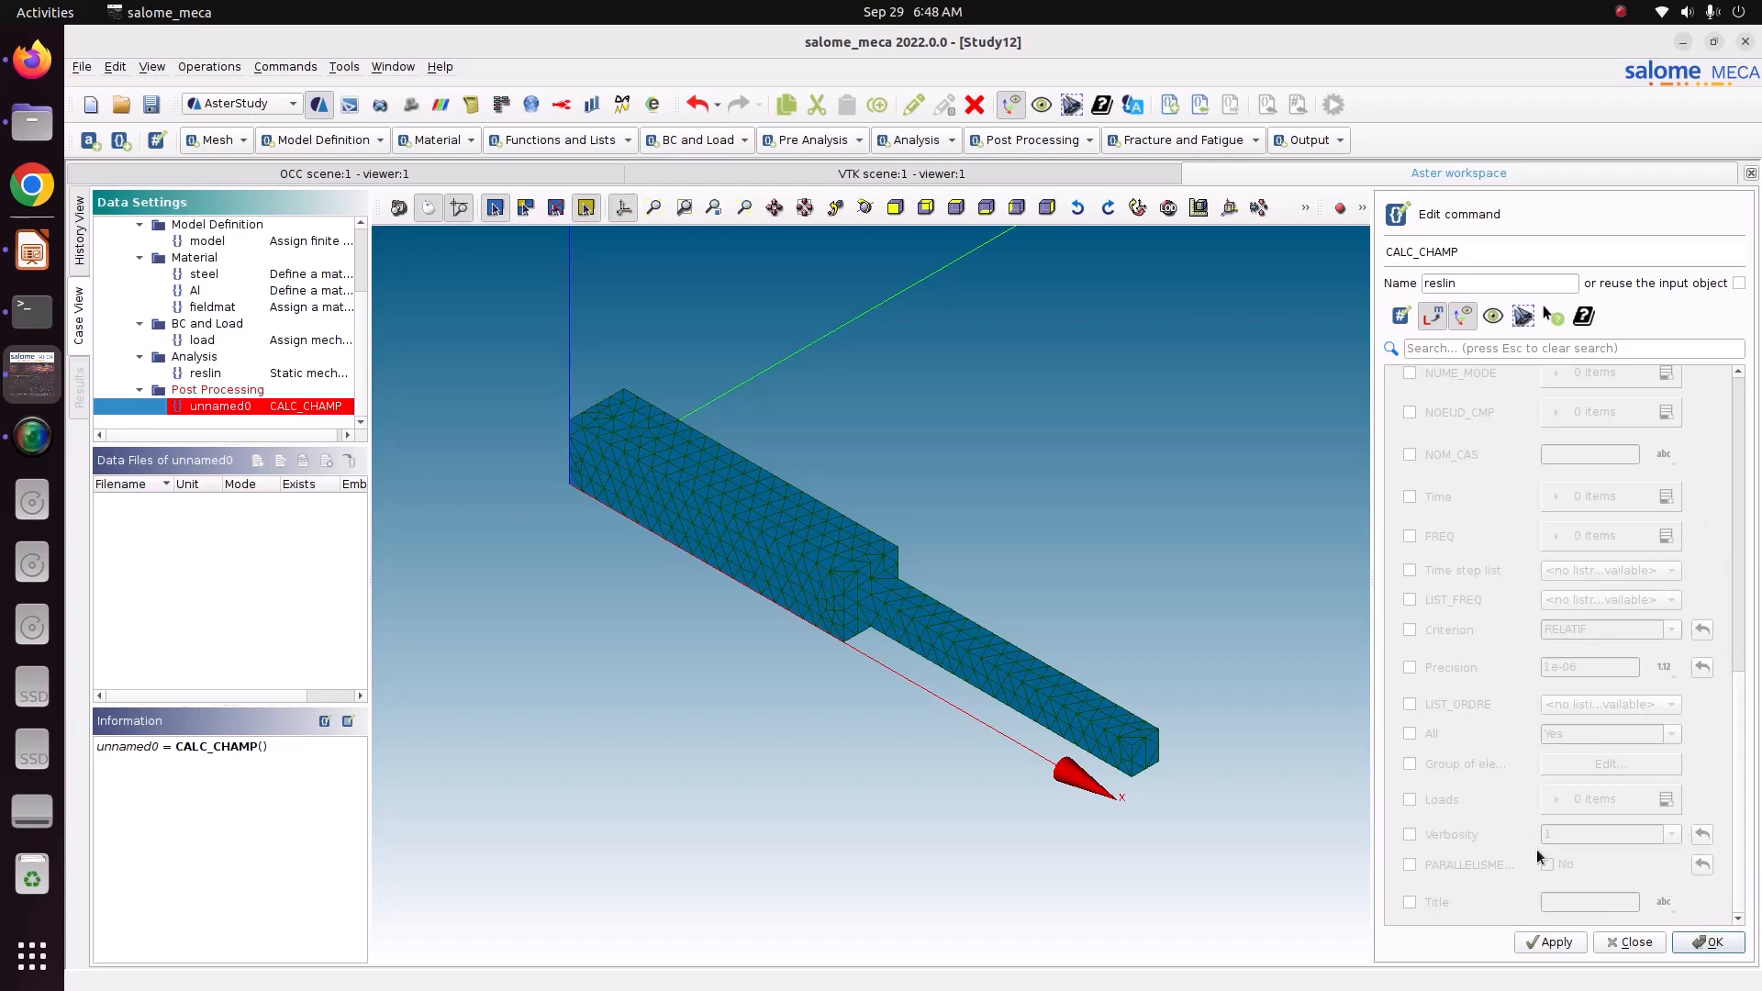
click(1551, 943)
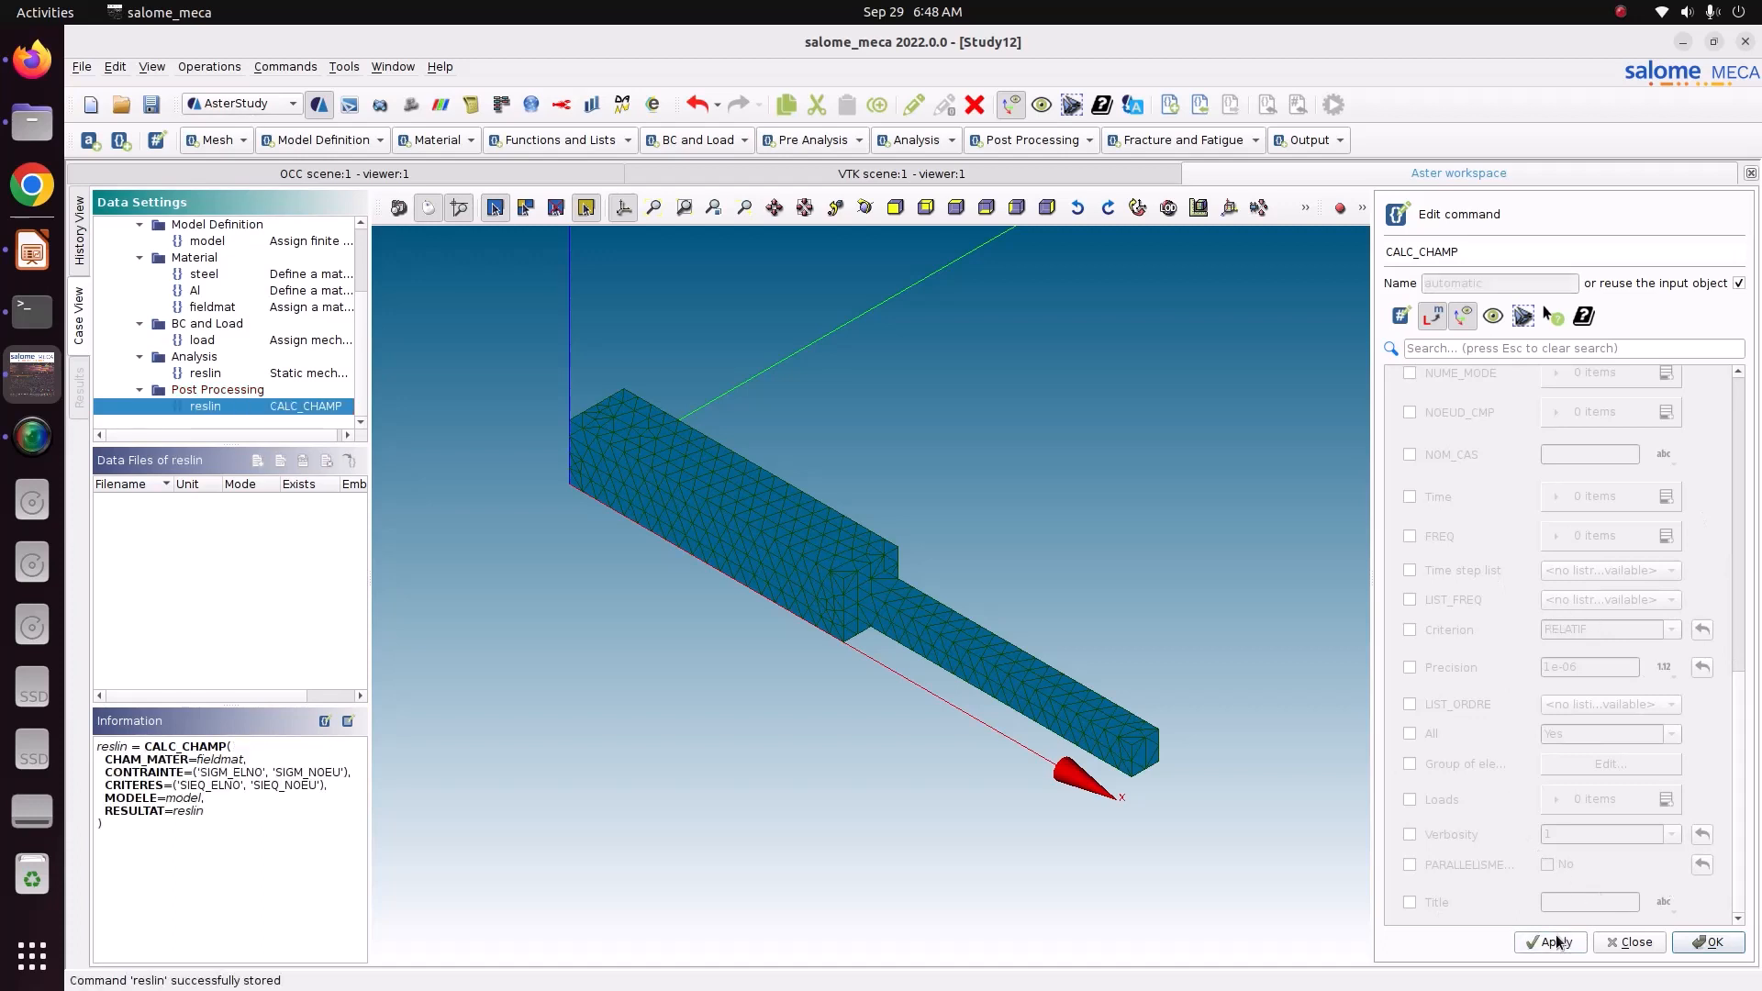
click(1710, 945)
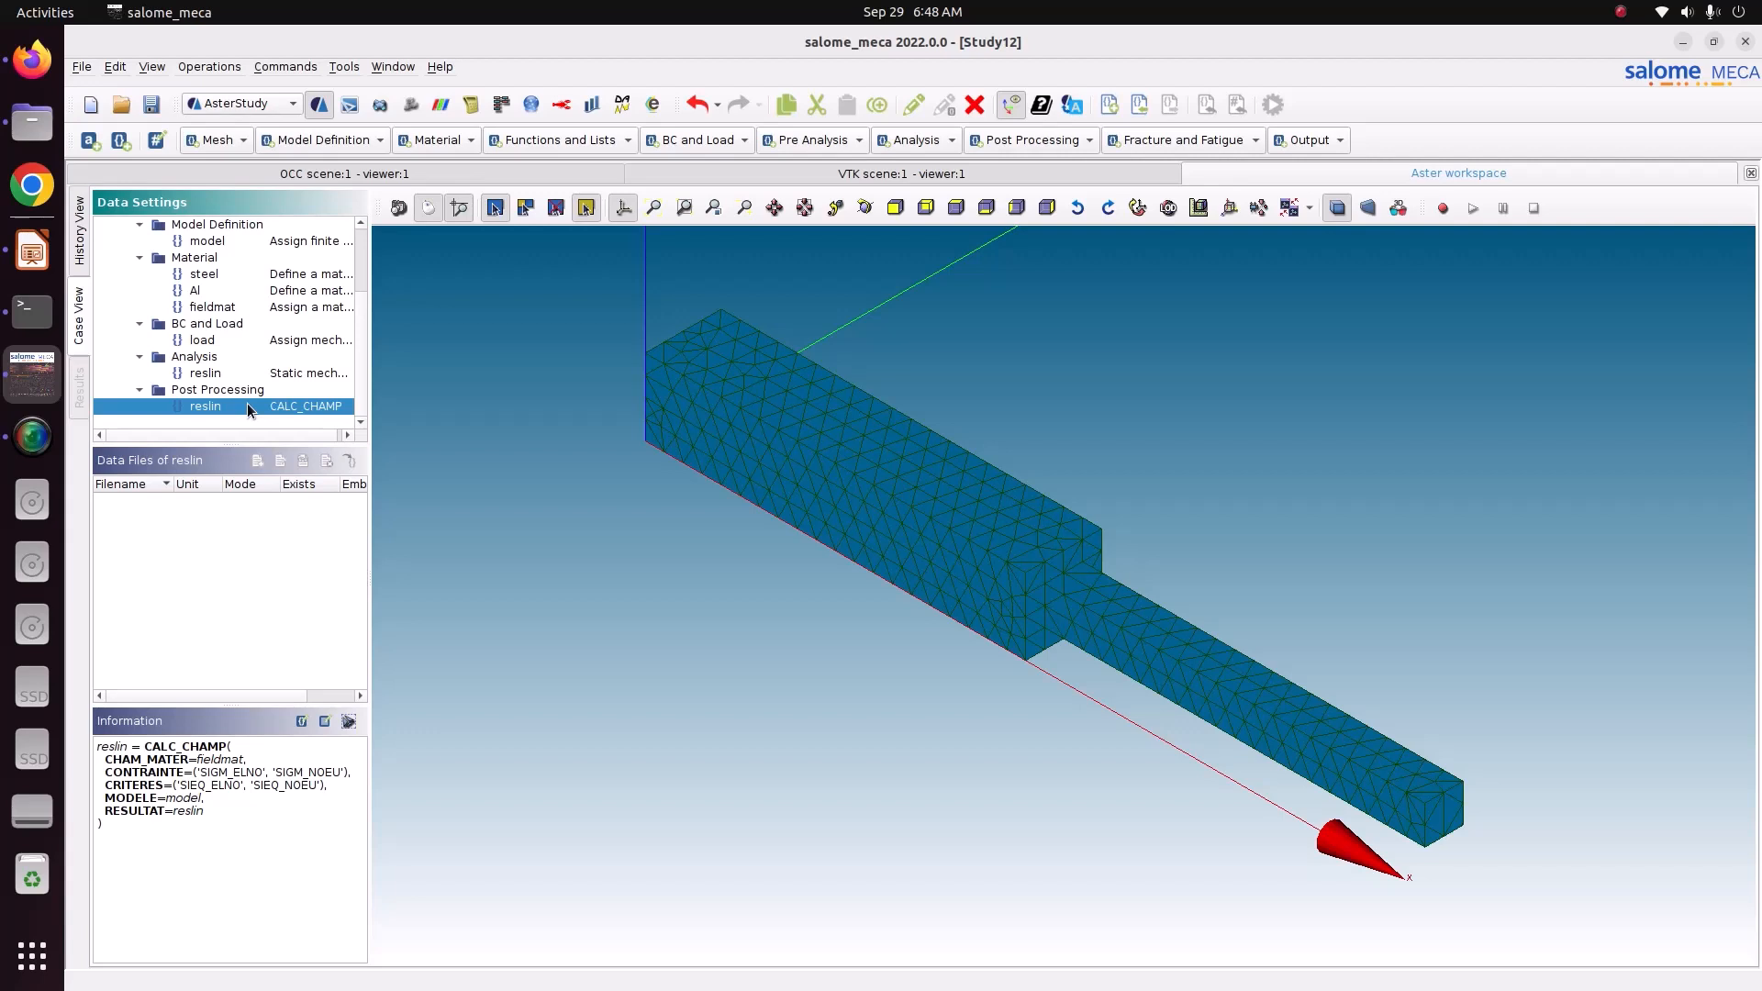
Step: Add a Set output results command and browse for its result file location to the 1_merge_node folder inside CODE_ASTER/bonded_contact
click(1303, 139)
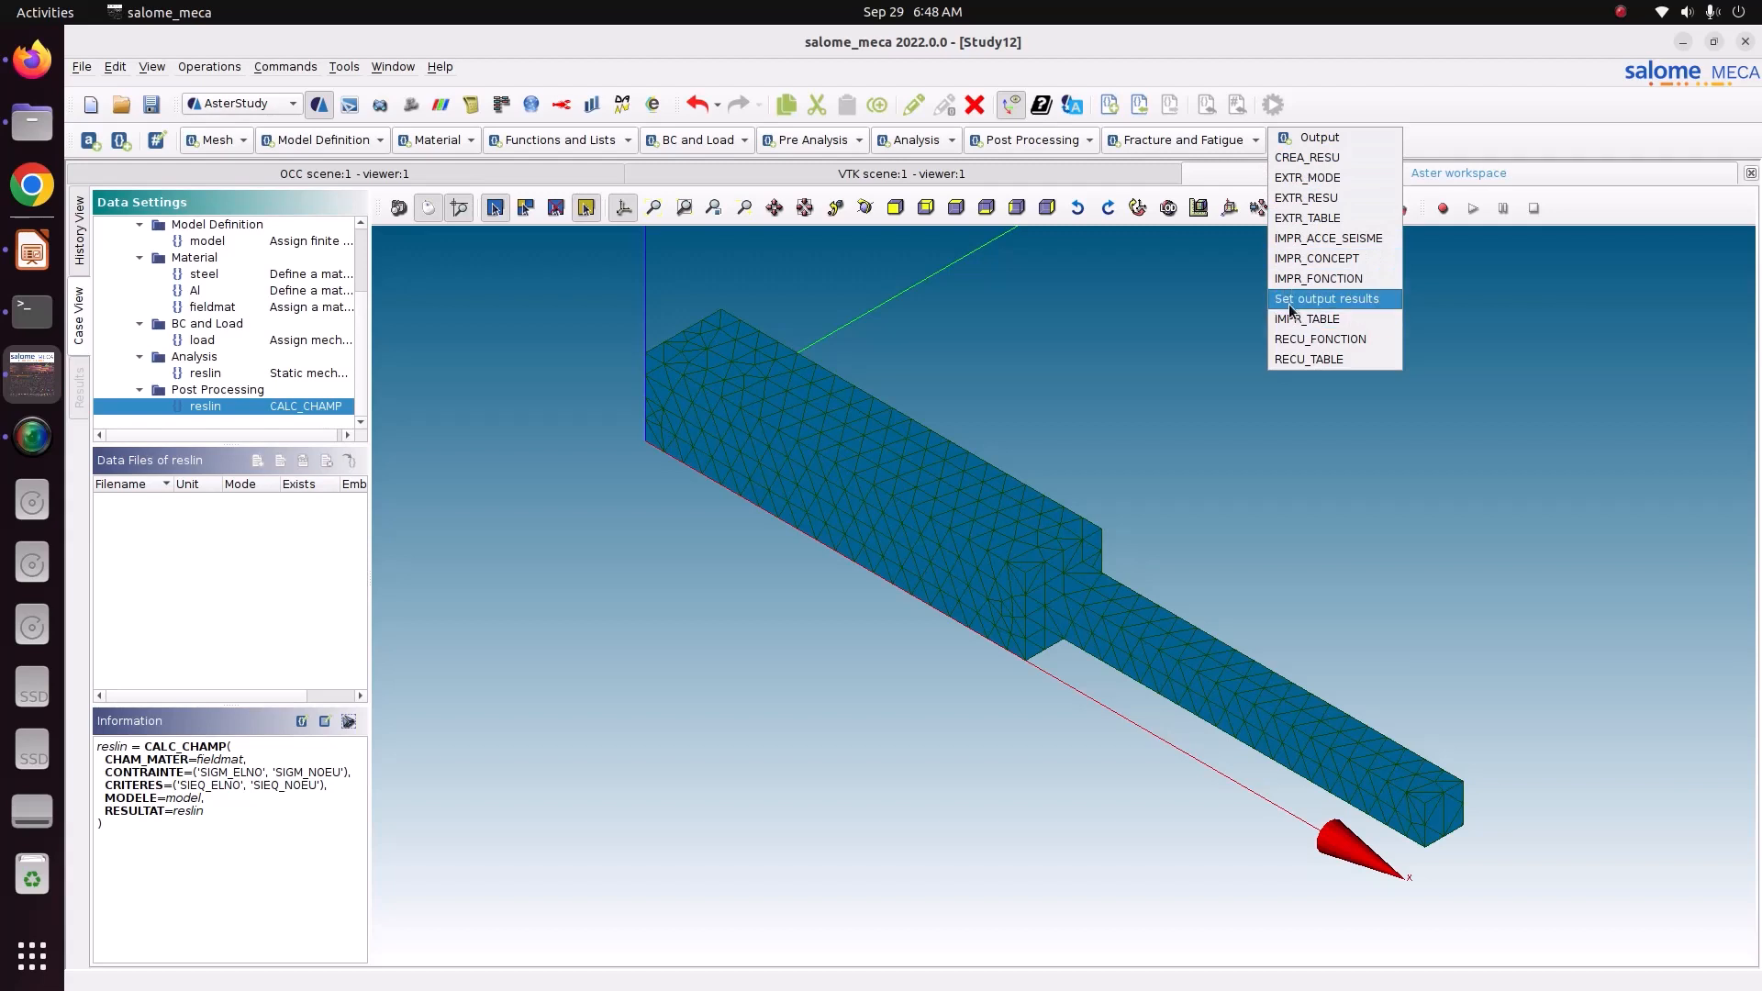
click(1318, 300)
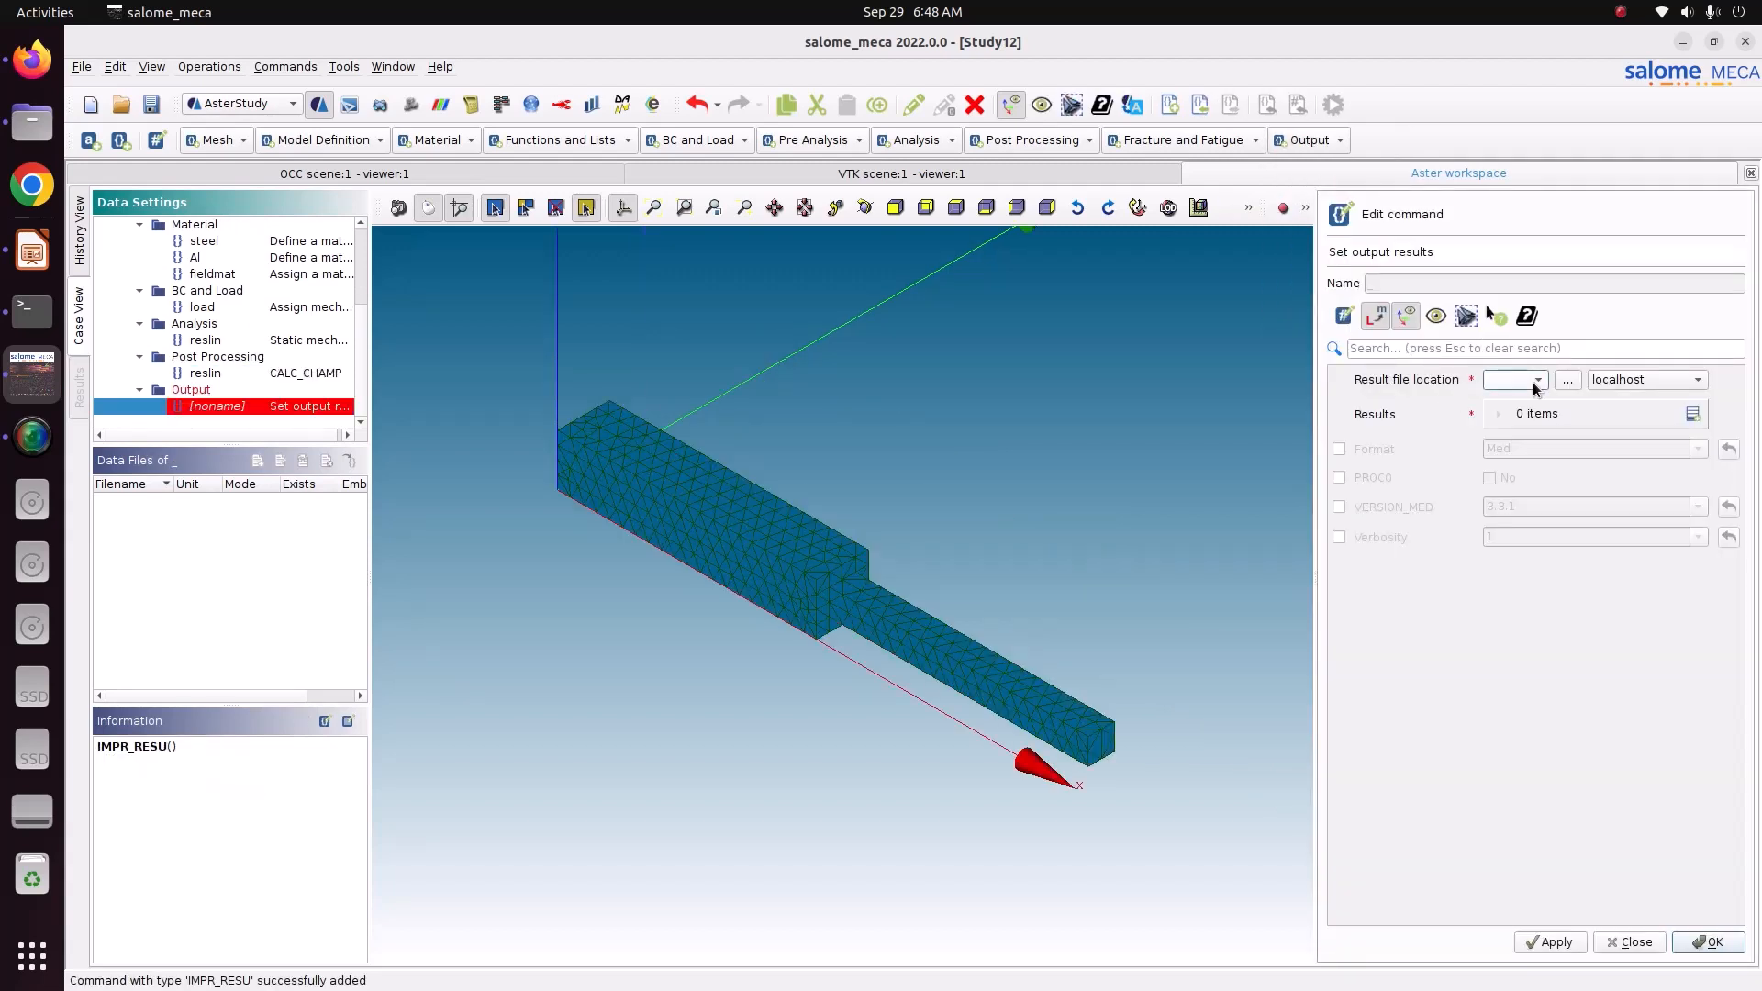
click(1567, 379)
click(800, 404)
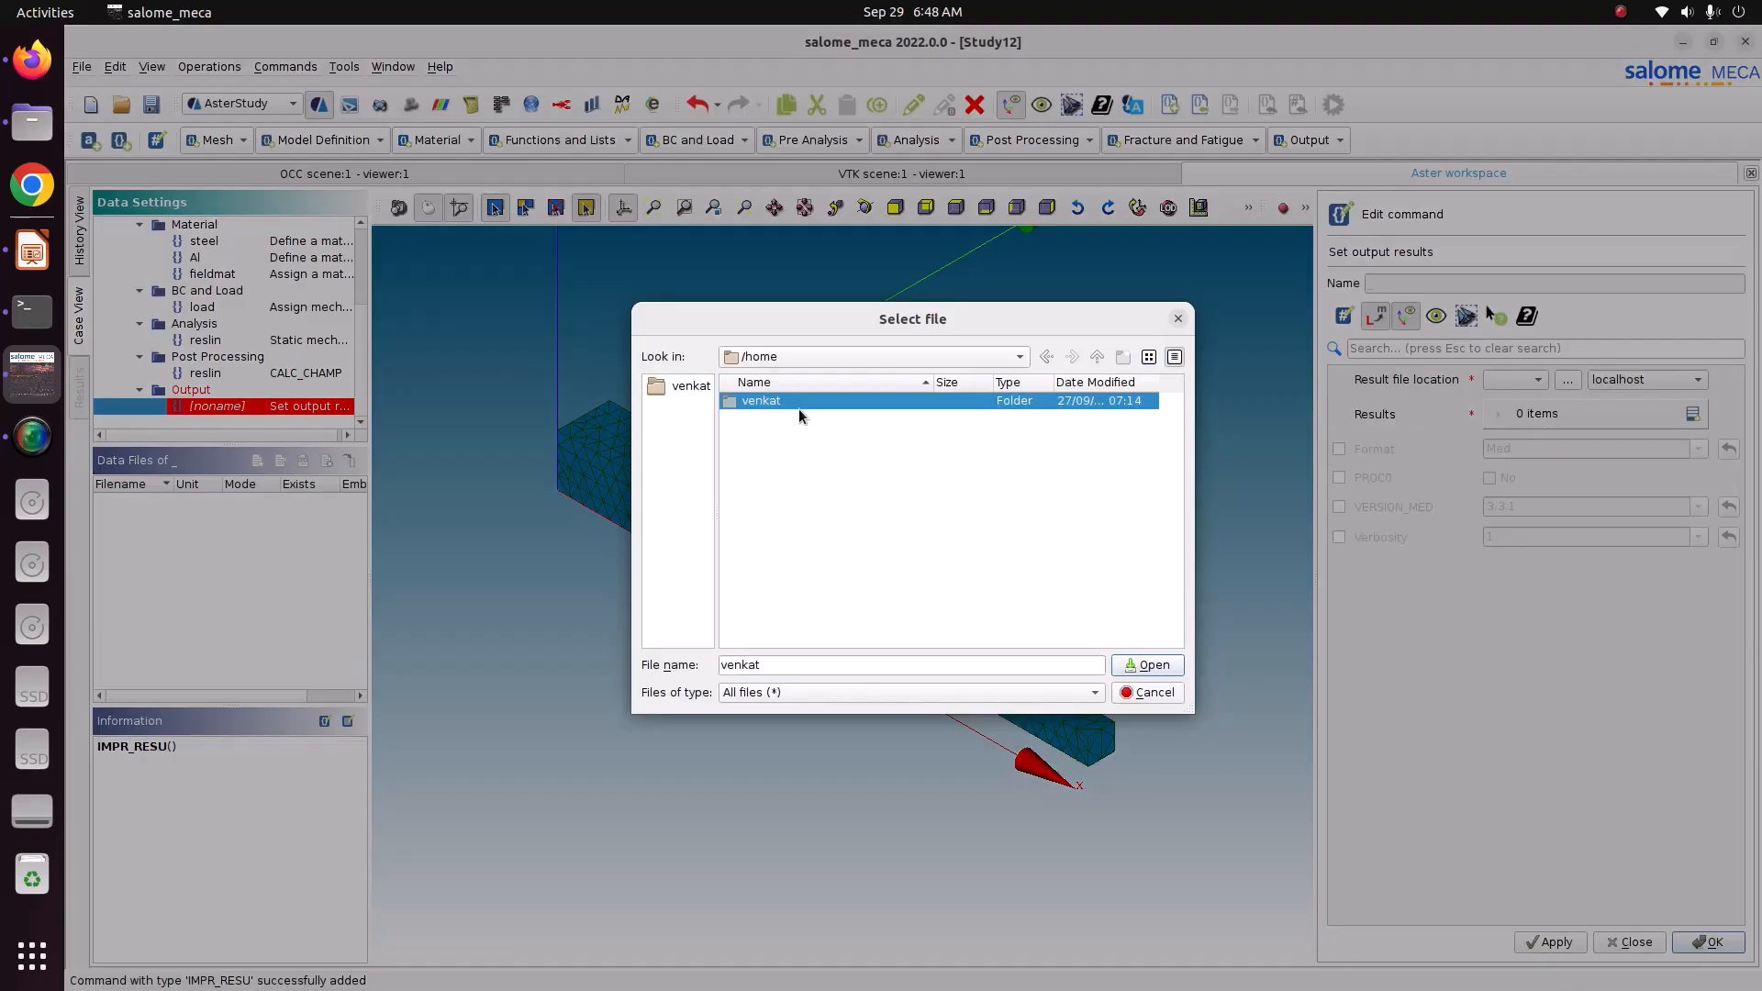
double_click(792, 402)
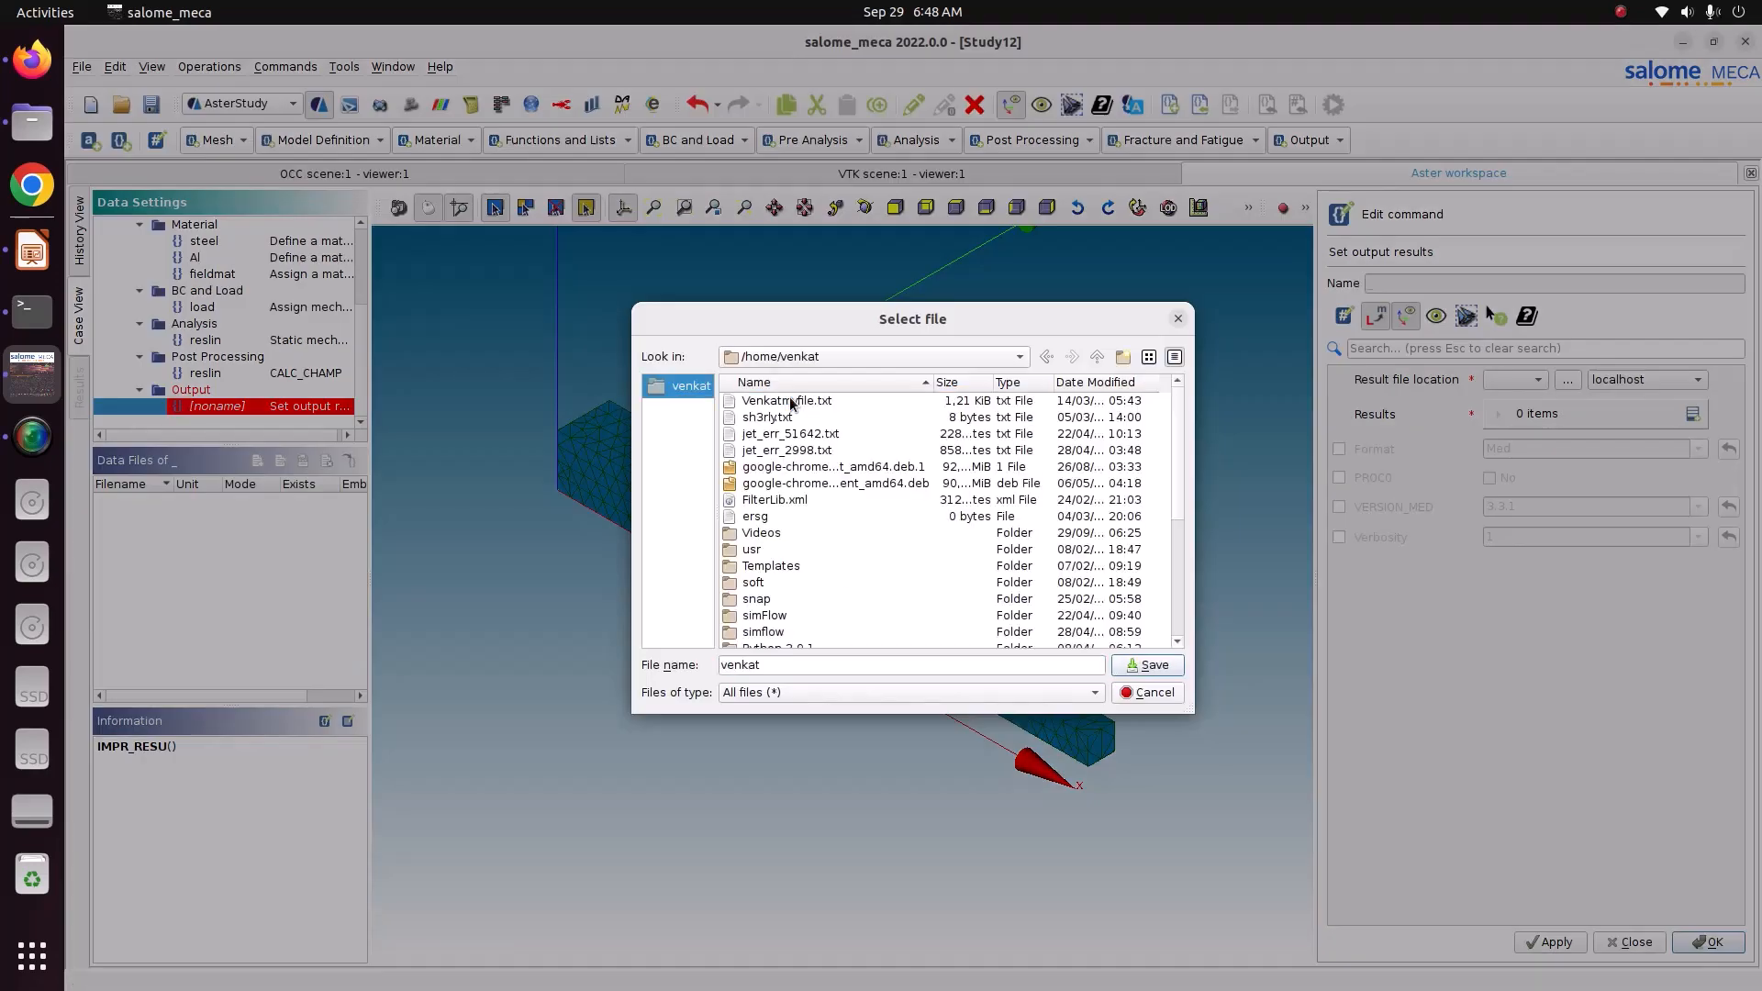
scroll(786, 633, down, 1)
double_click(784, 631)
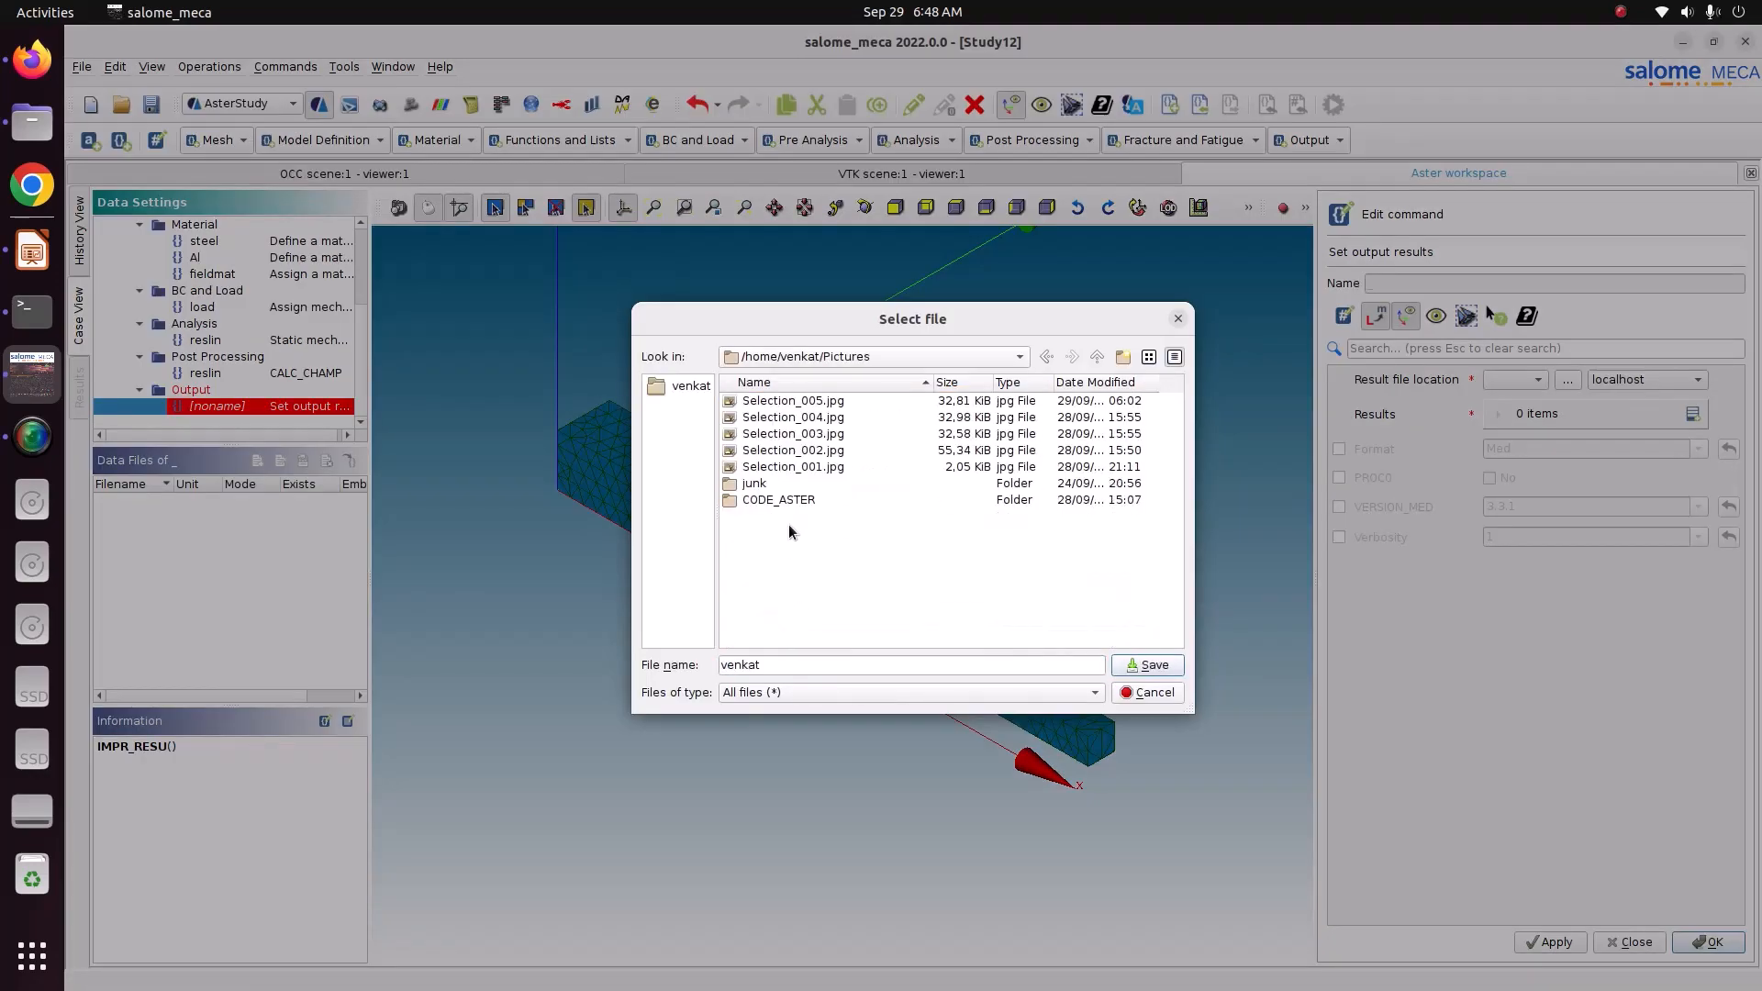
double_click(791, 501)
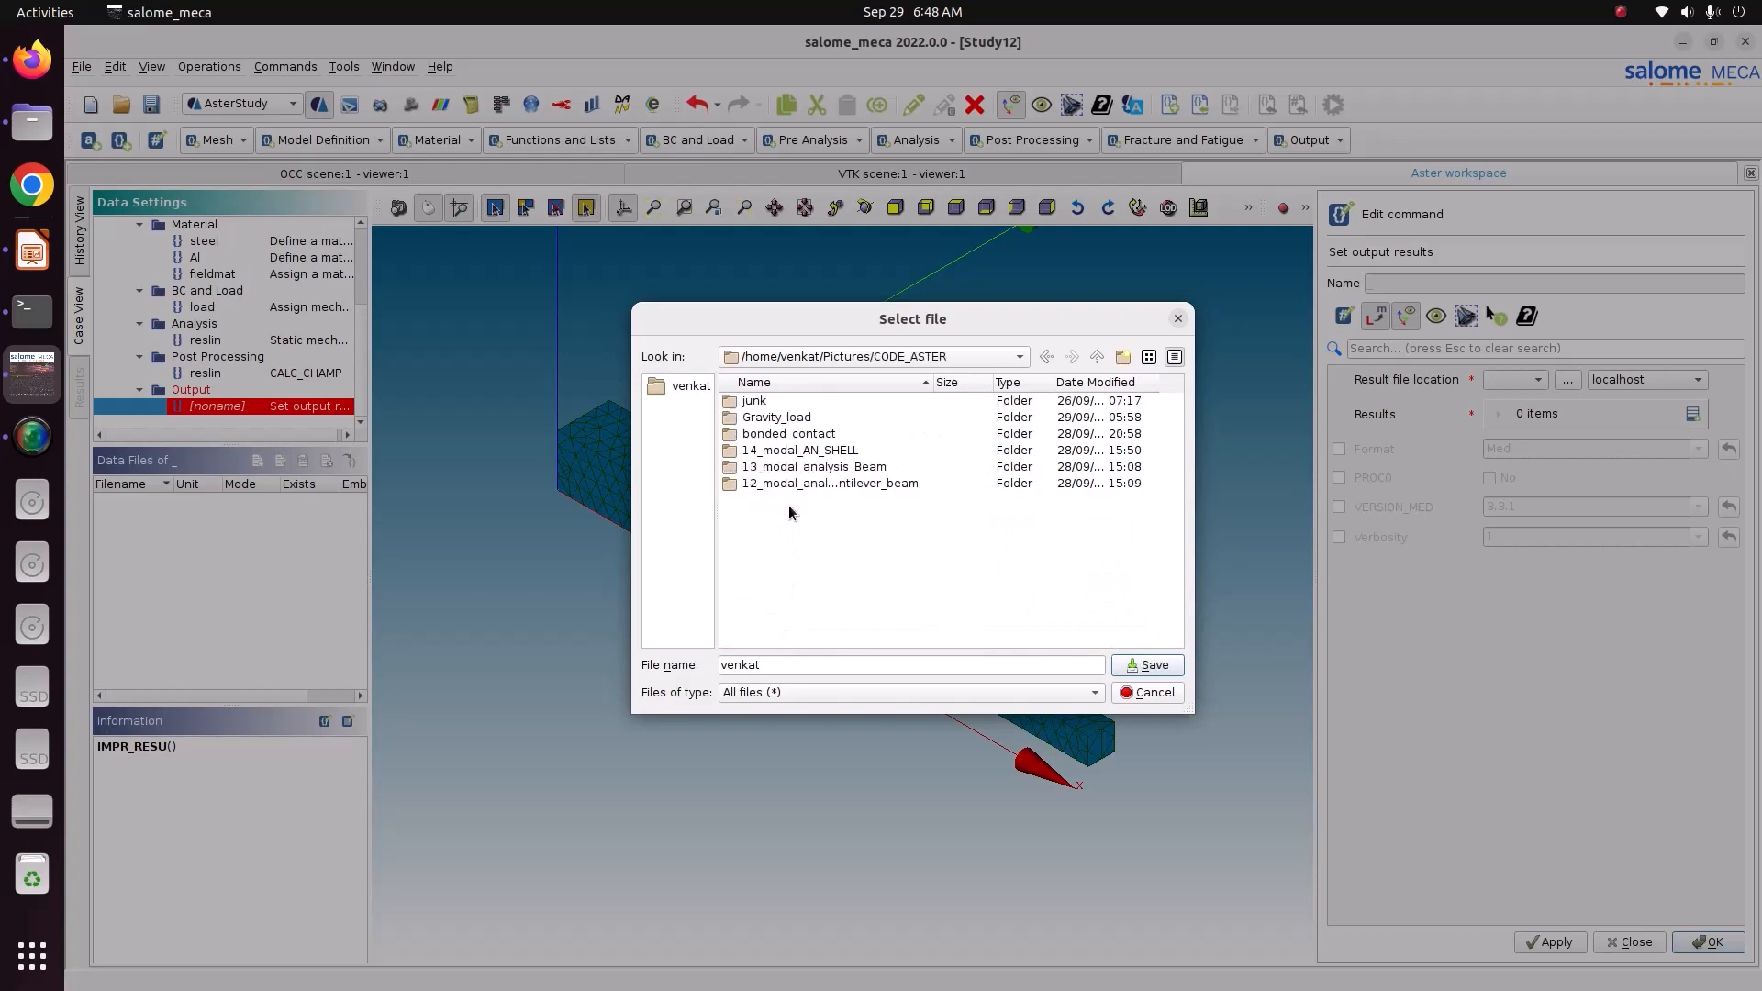
double_click(794, 434)
double_click(793, 419)
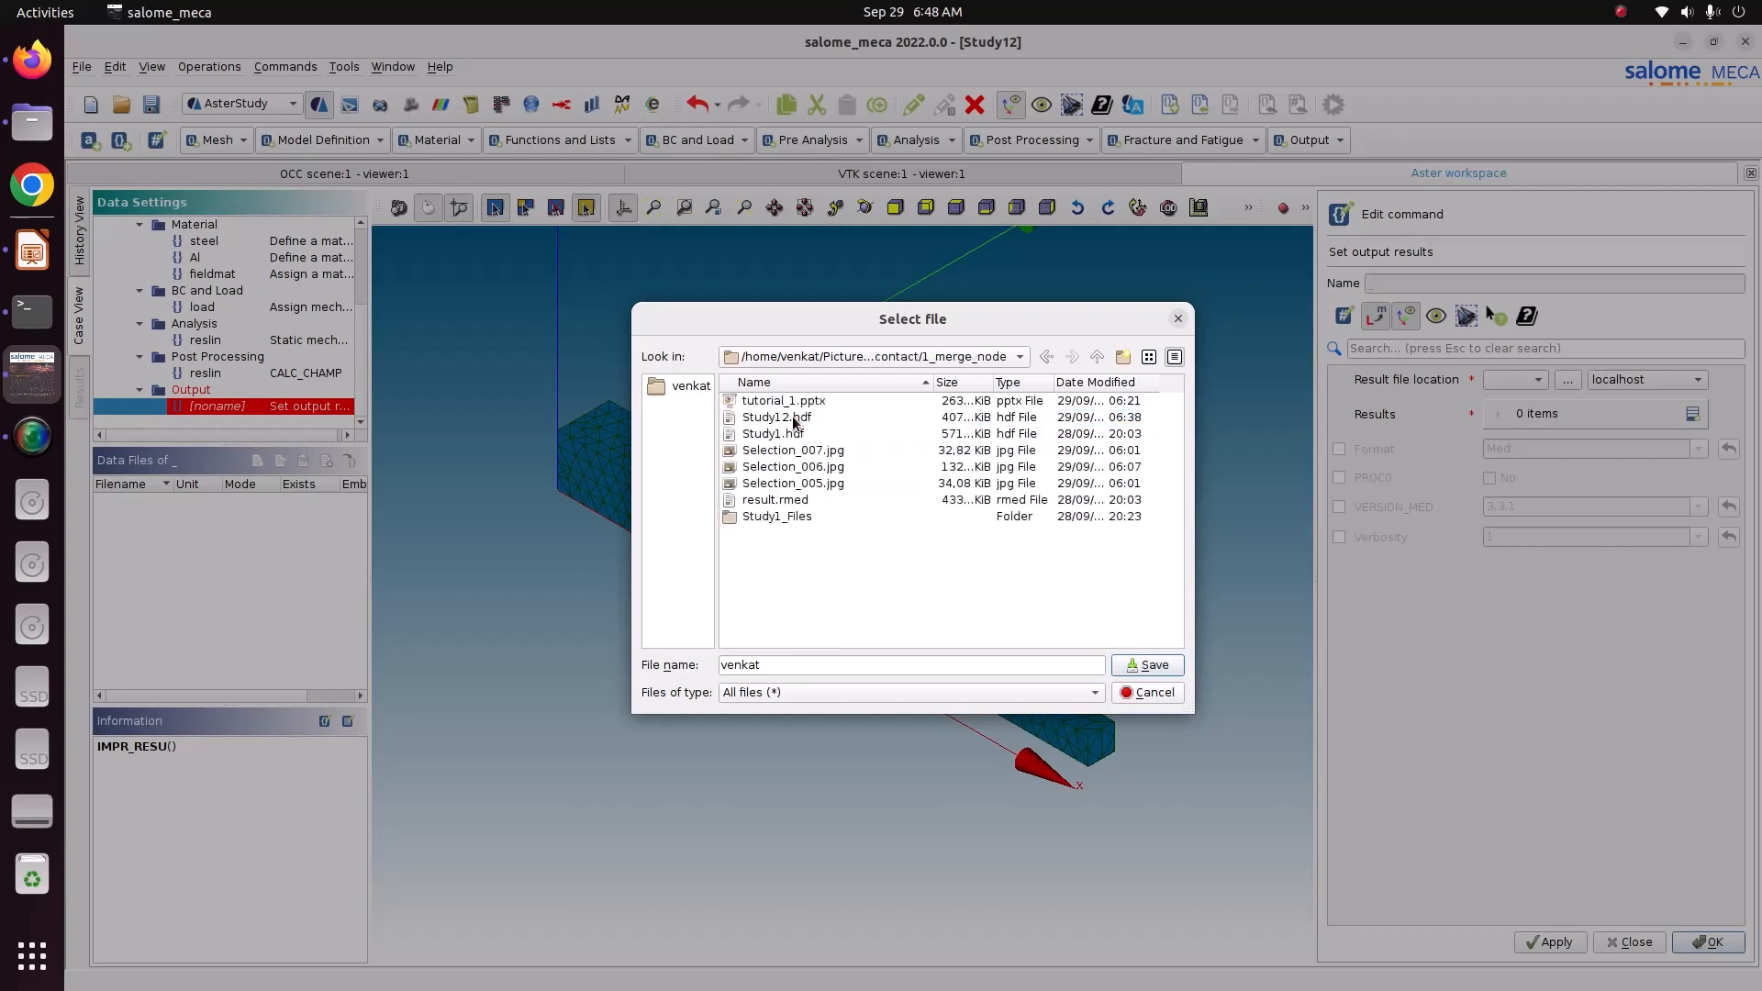
drag(799, 663, 720, 663)
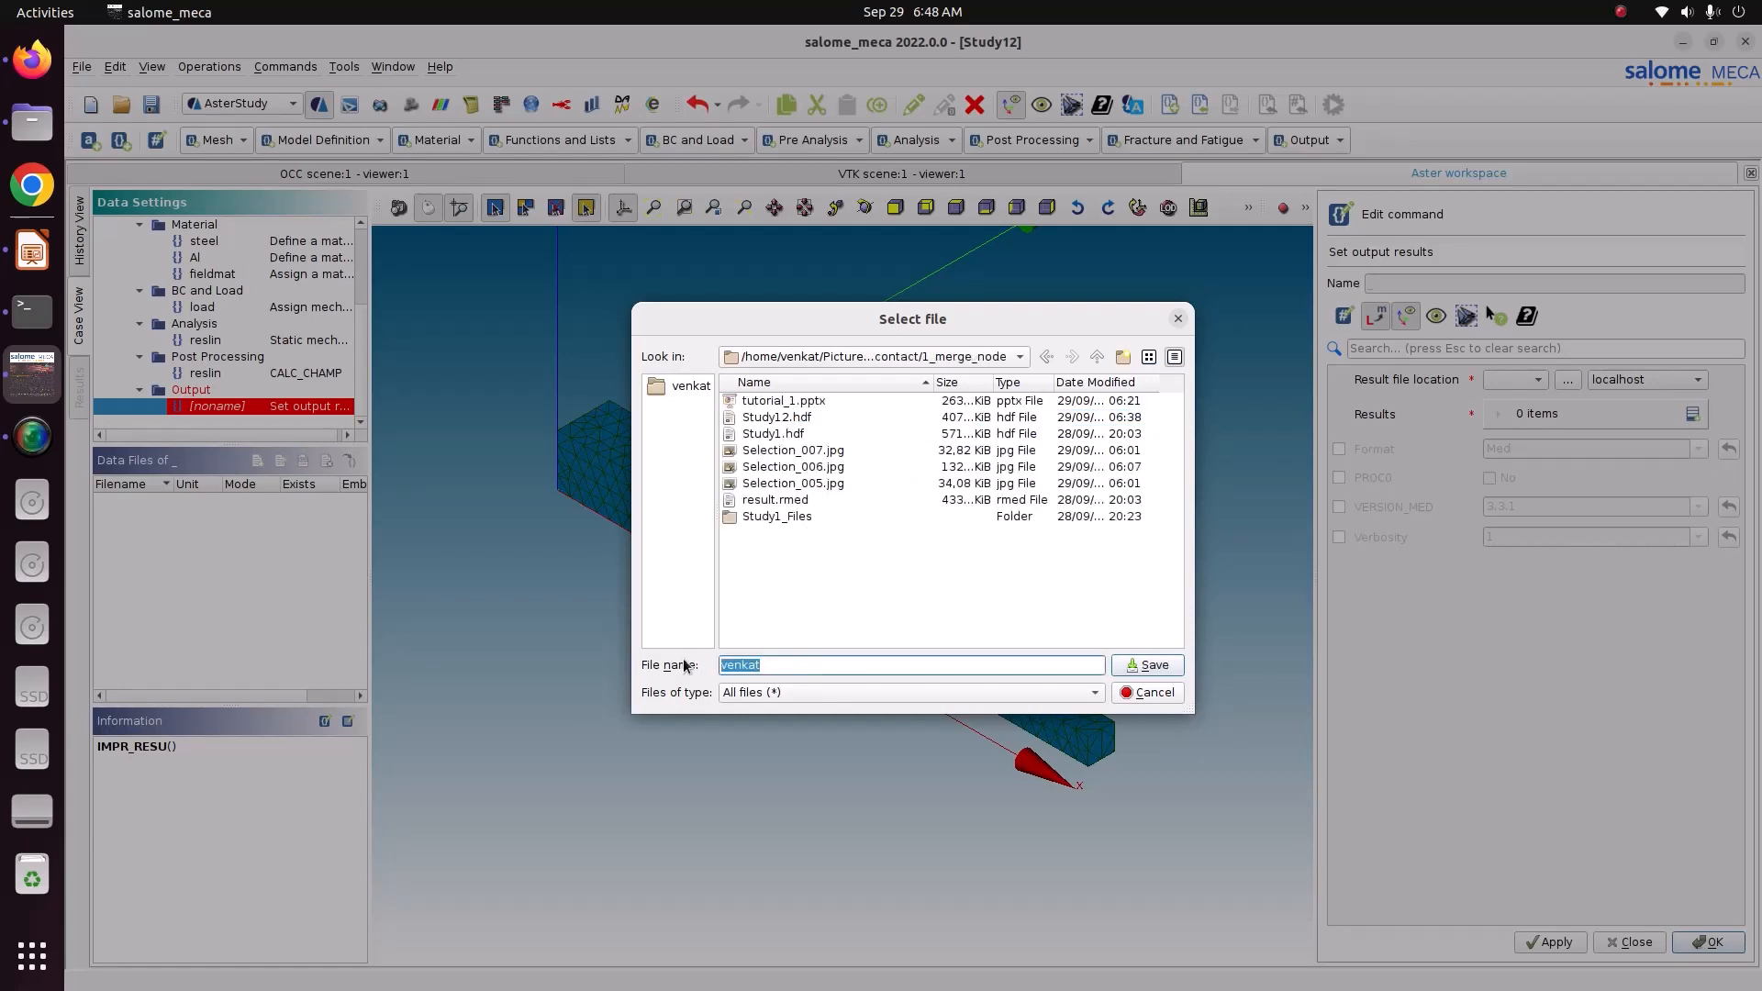
text(venkat_result)
drag(765, 666, 712, 672)
key(BackSpace)
text(_)
Step: Name the output result file result12.rmed and save it as the result file location
key(ctrl+a)
key(BackSpace)
text(result)
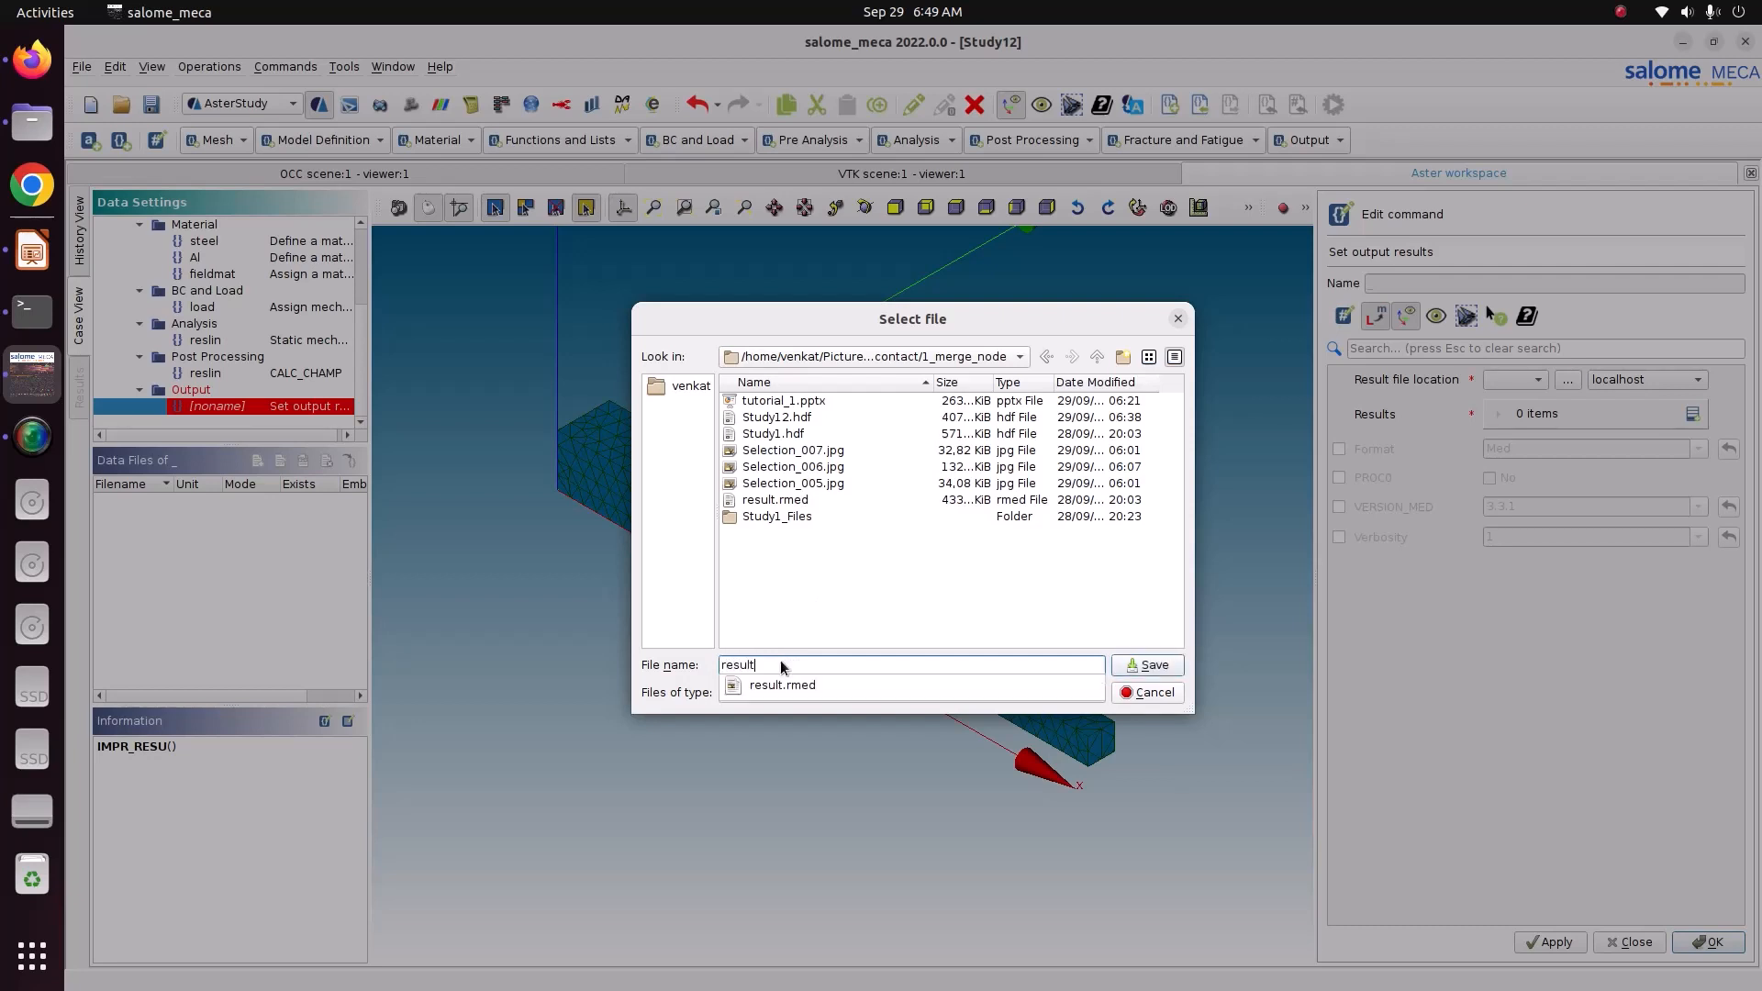
text(12.)
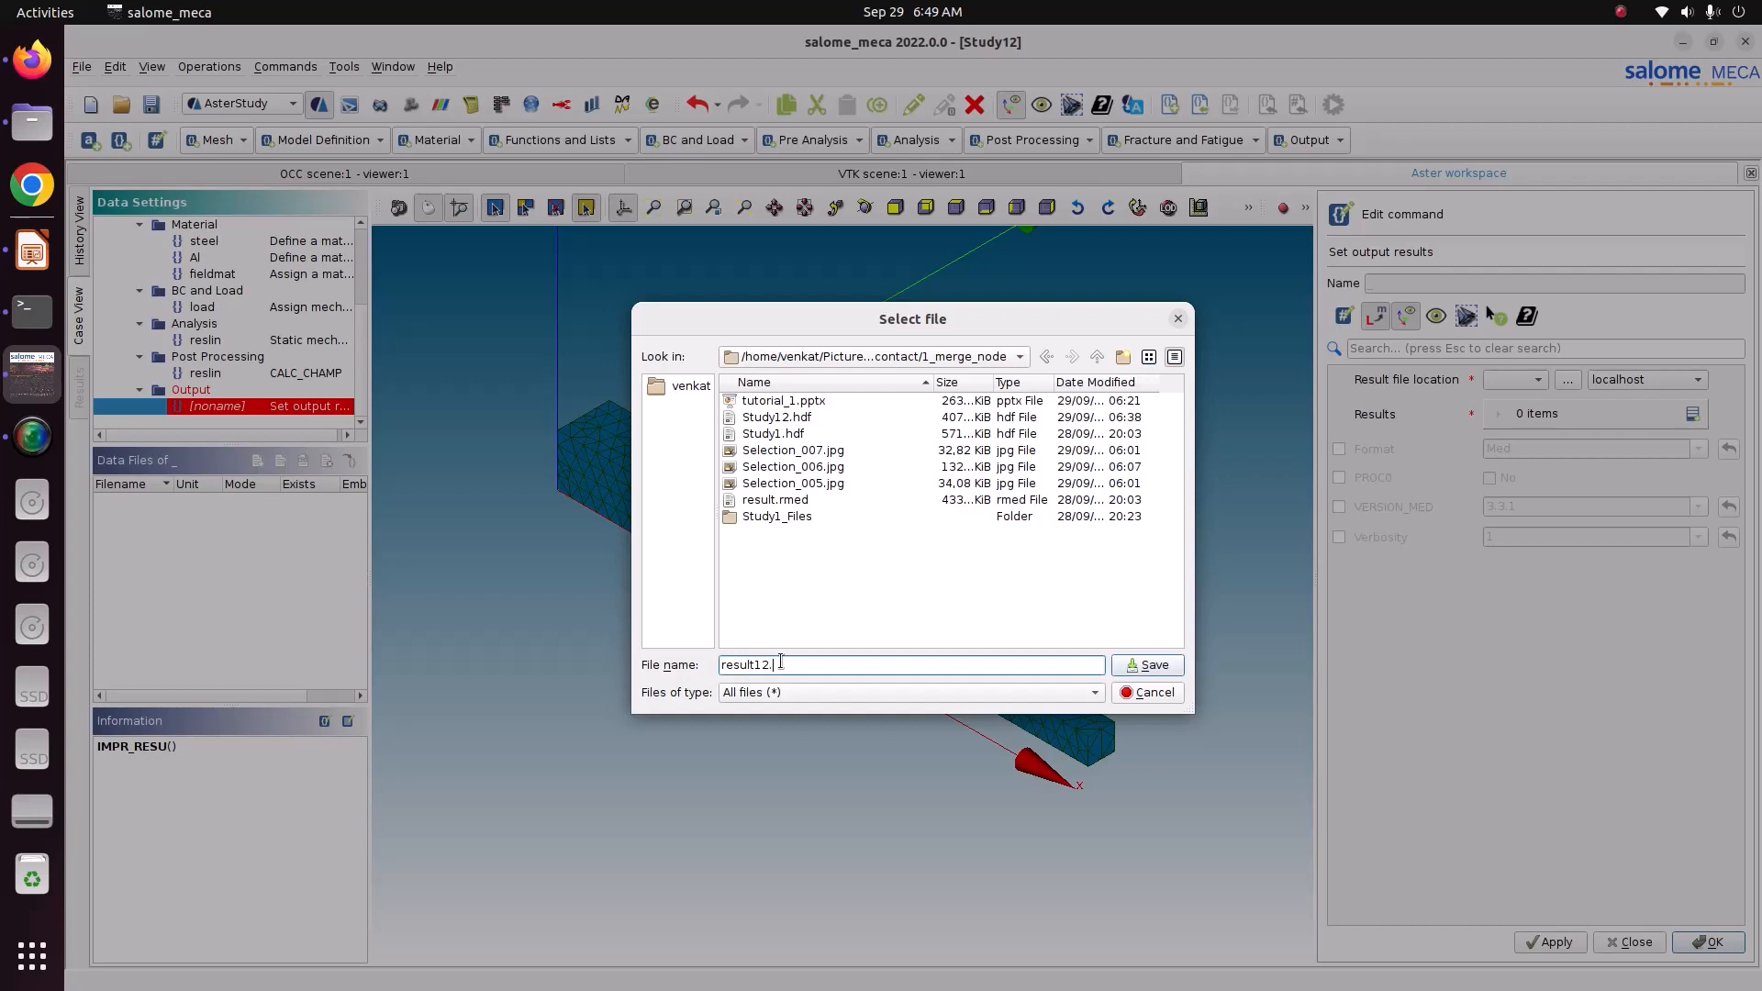
text(rmed)
drag(811, 669, 762, 671)
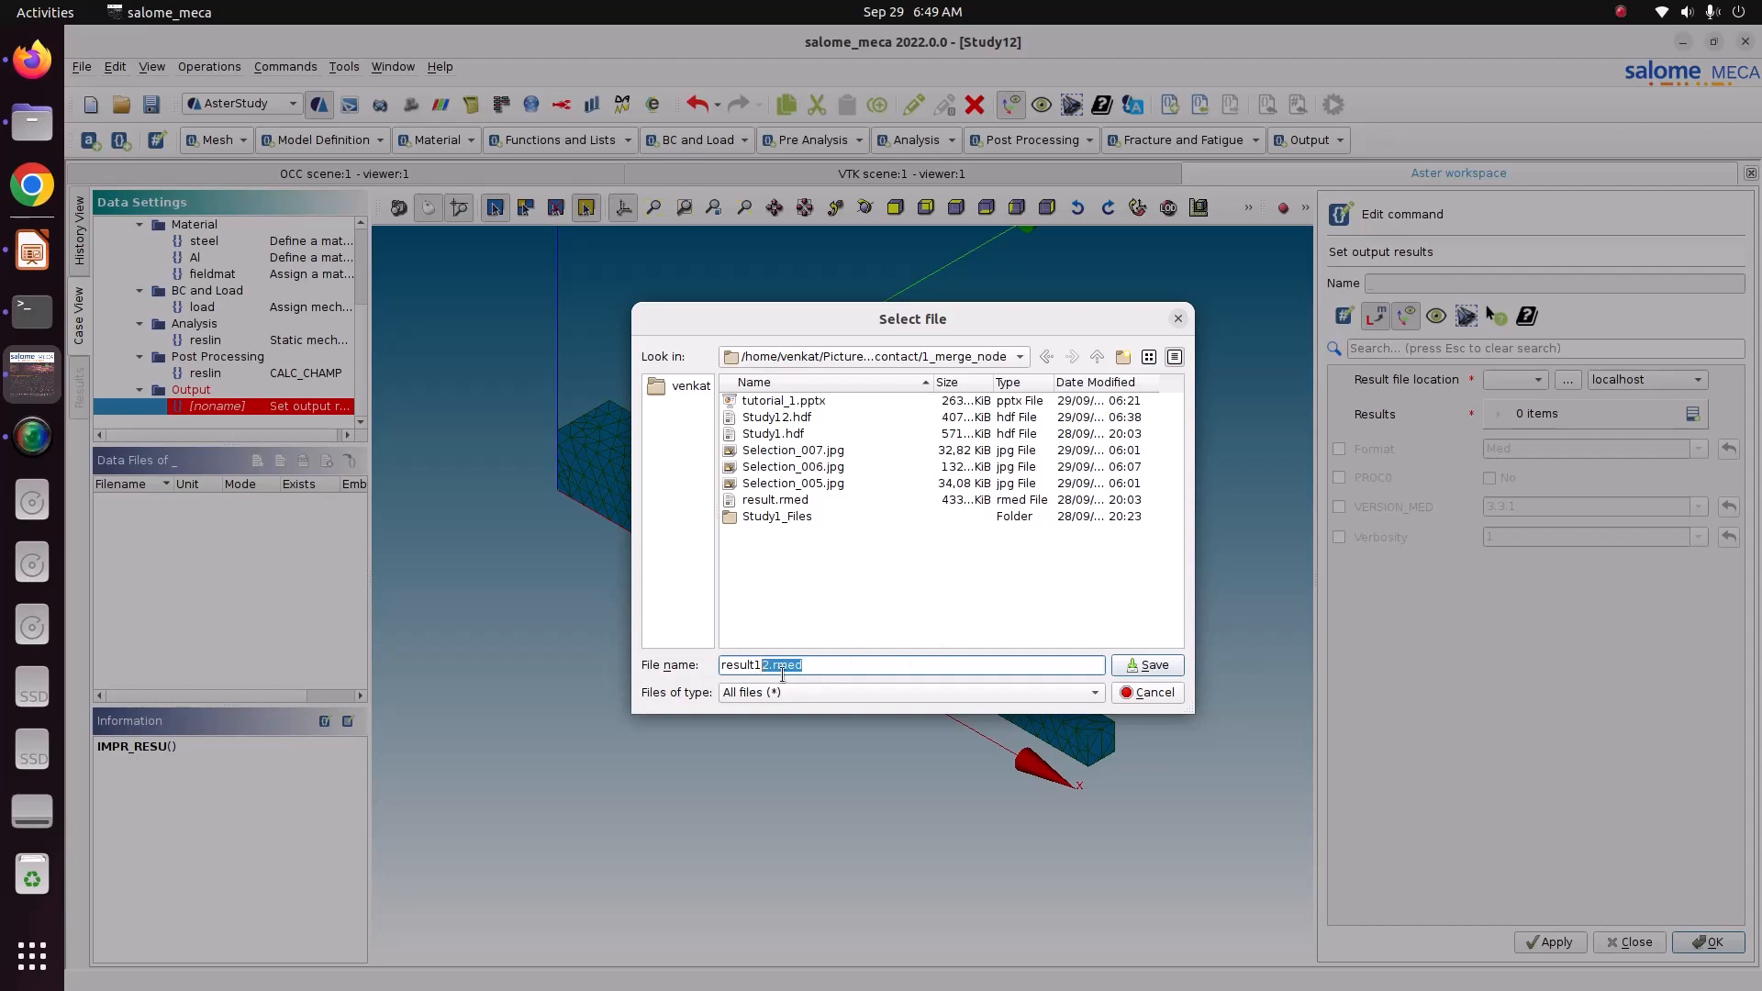
click(1139, 673)
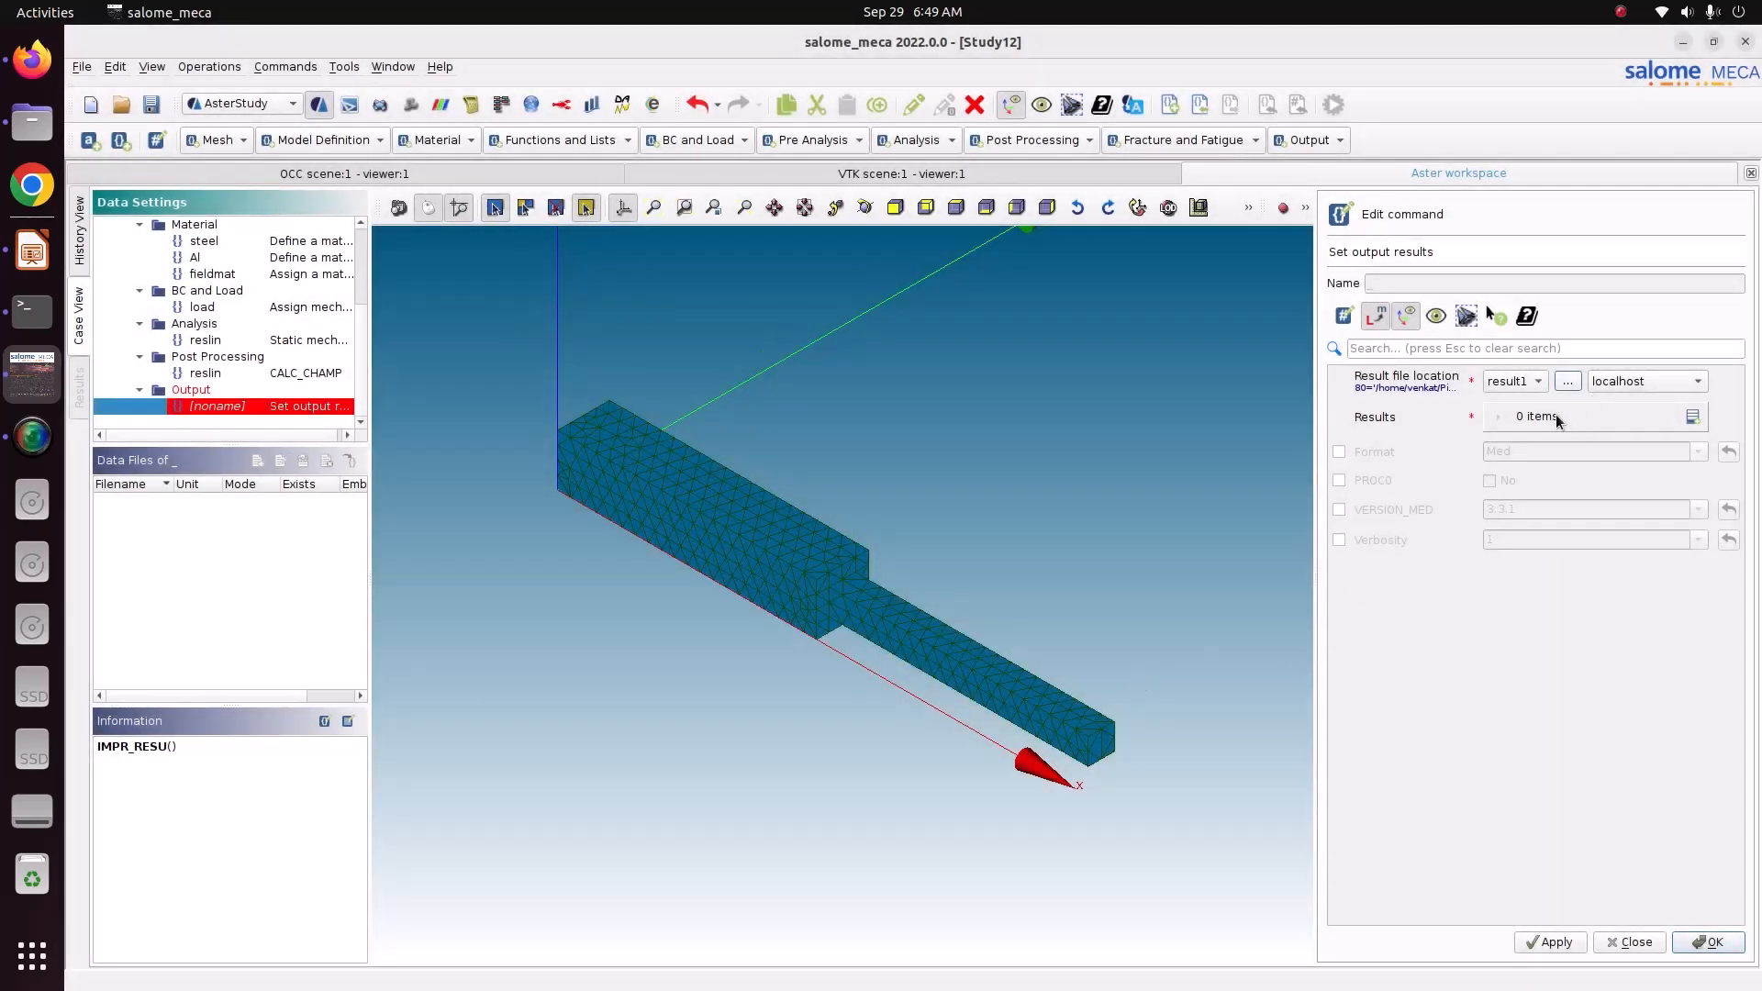
Step: Add one Results entry to the output command, with the mesh and the reslin result from CALC_CHAMP
click(1692, 417)
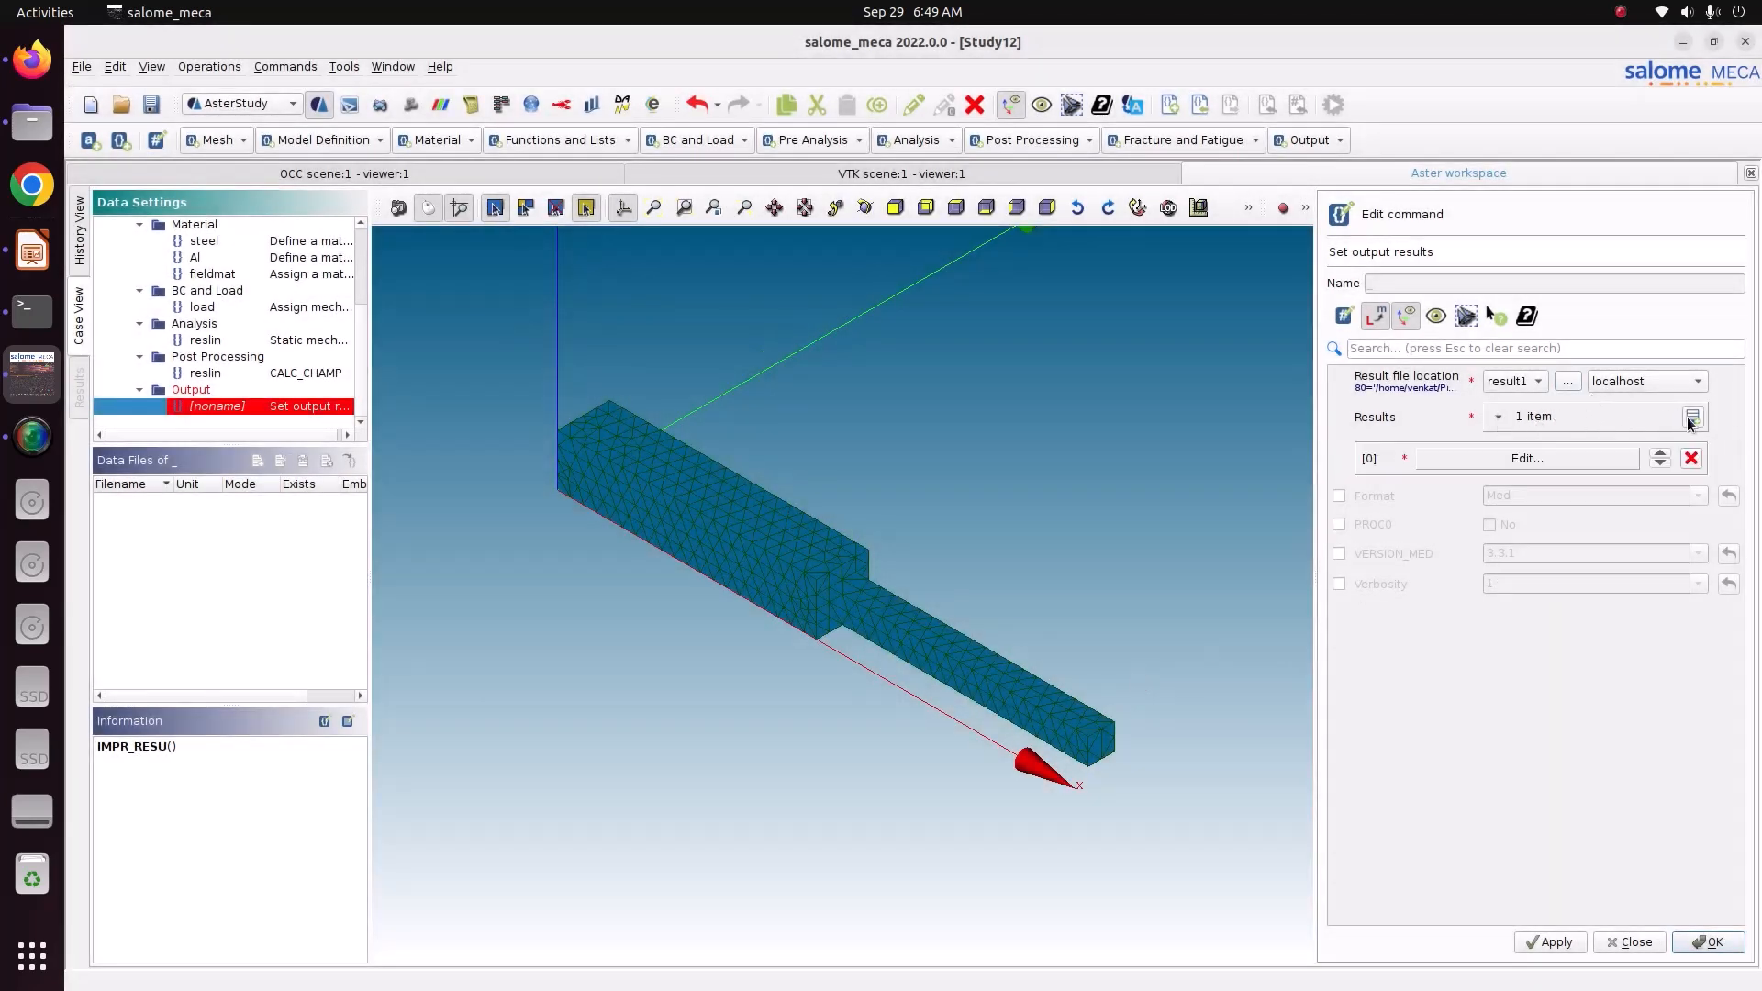
click(1567, 461)
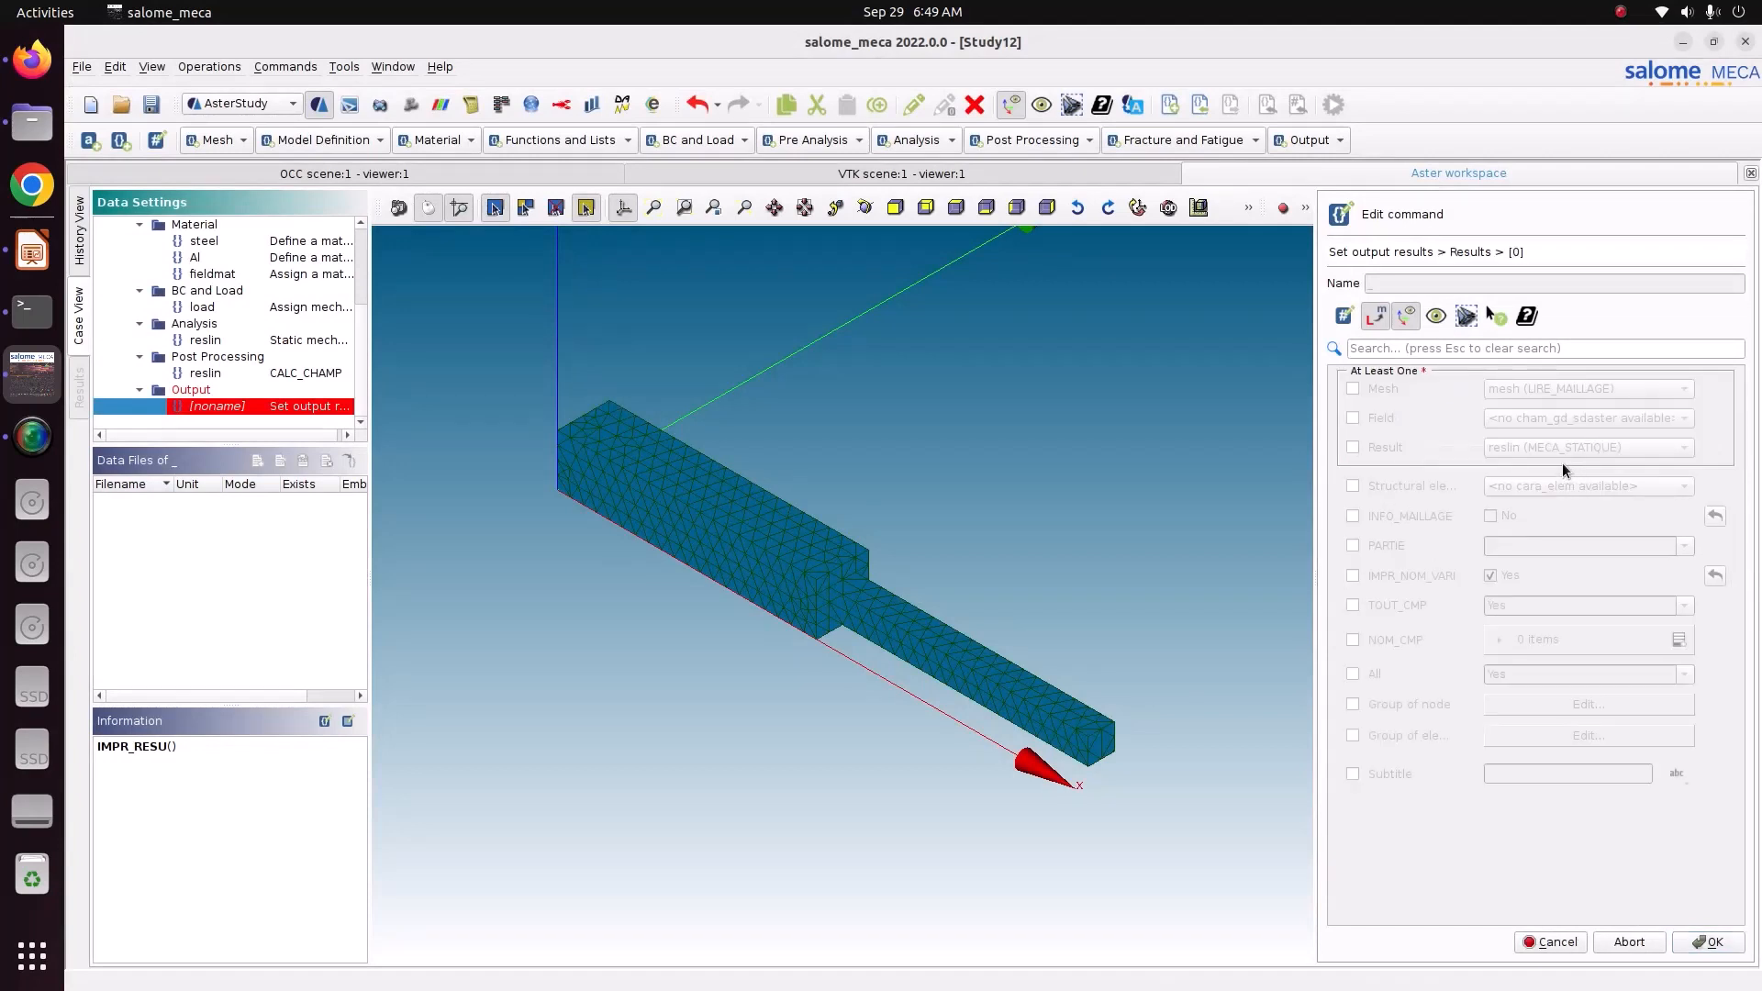
click(1354, 388)
click(1352, 448)
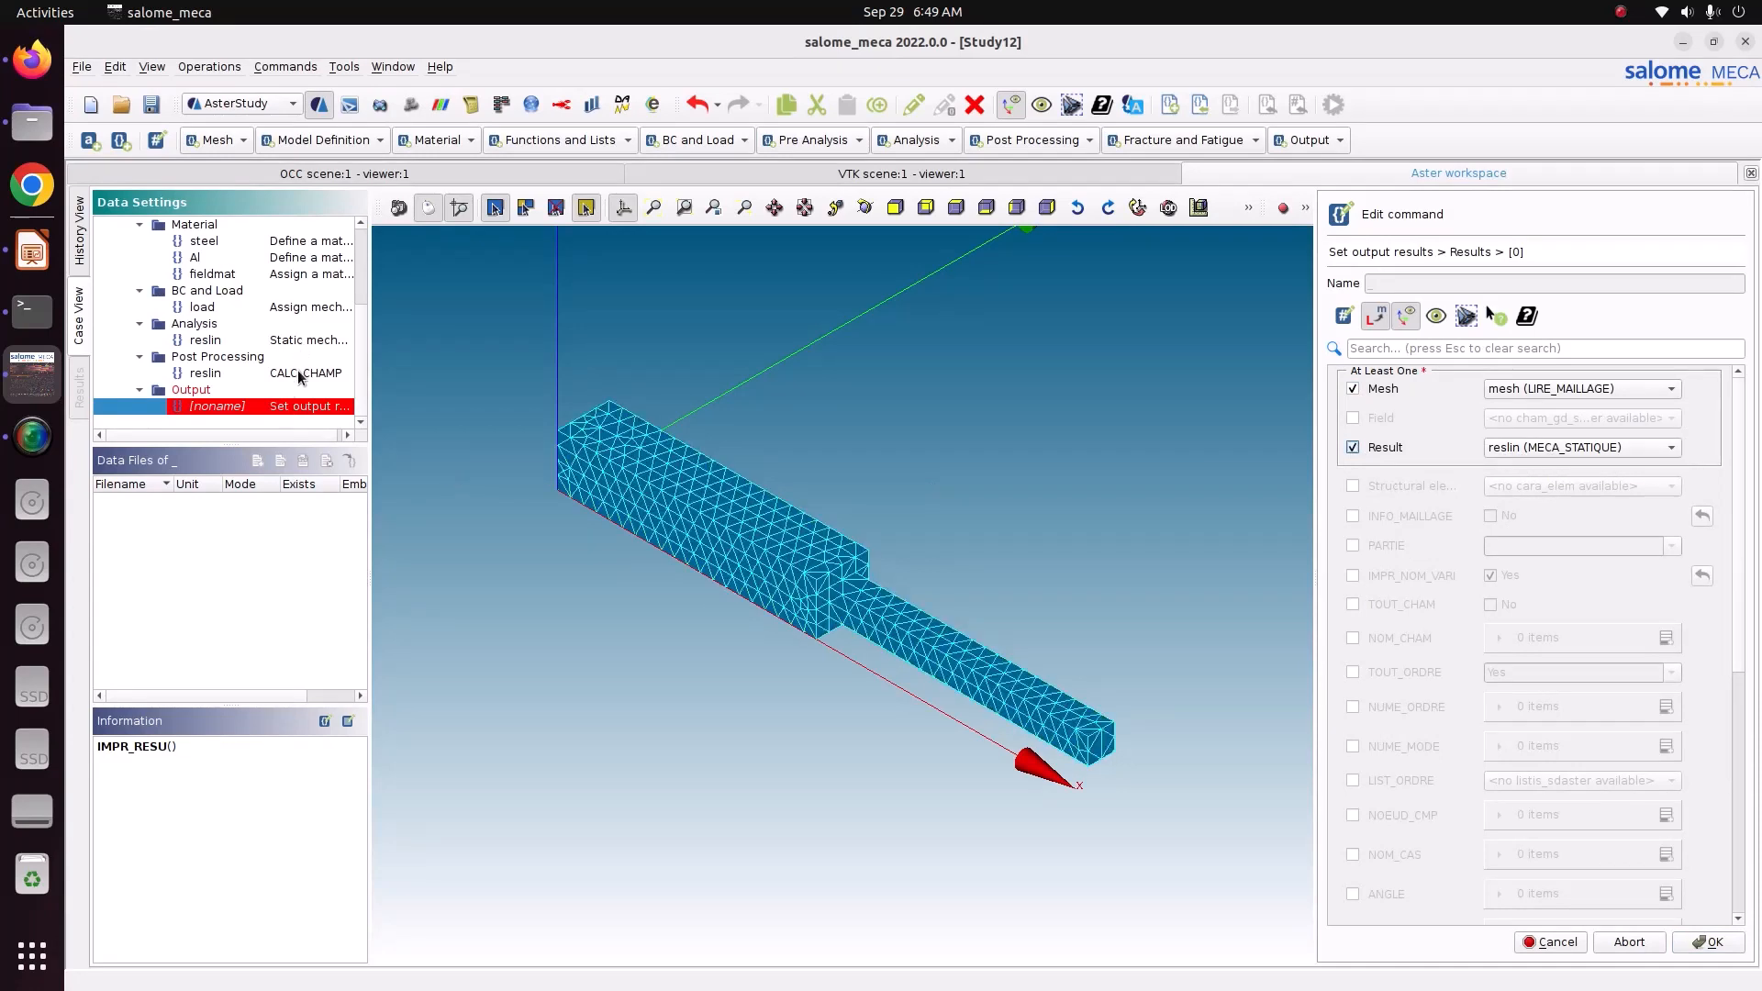
click(1523, 450)
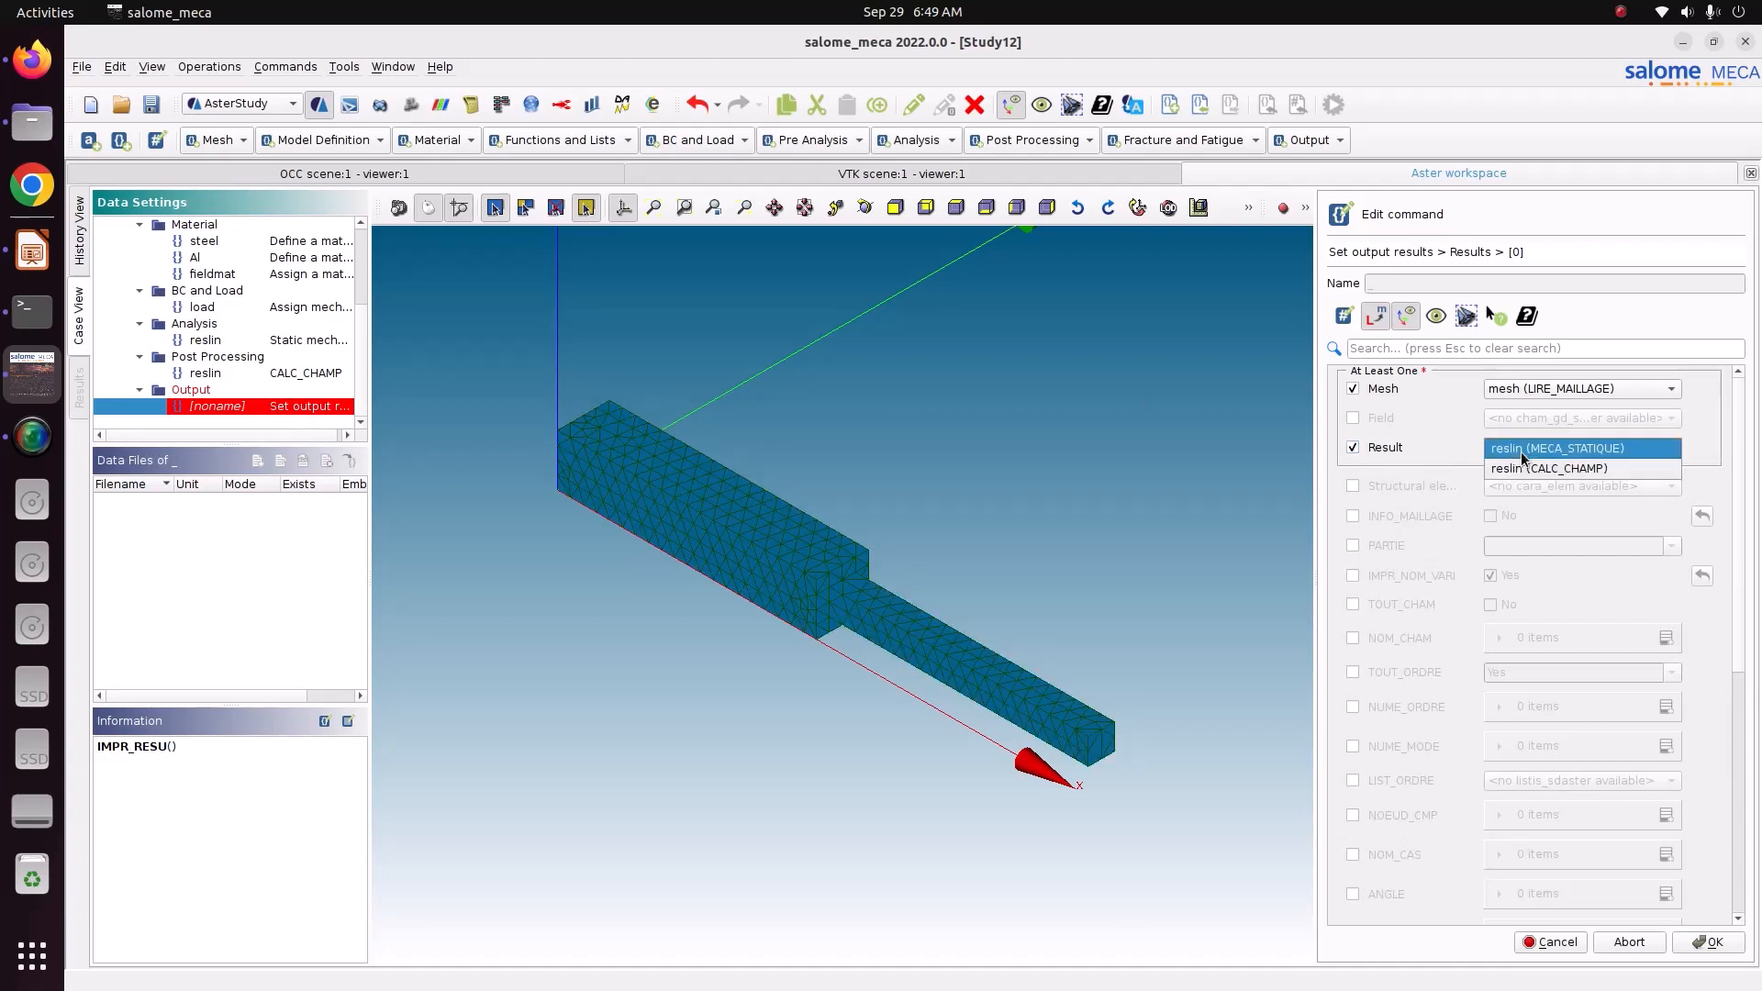
click(1549, 469)
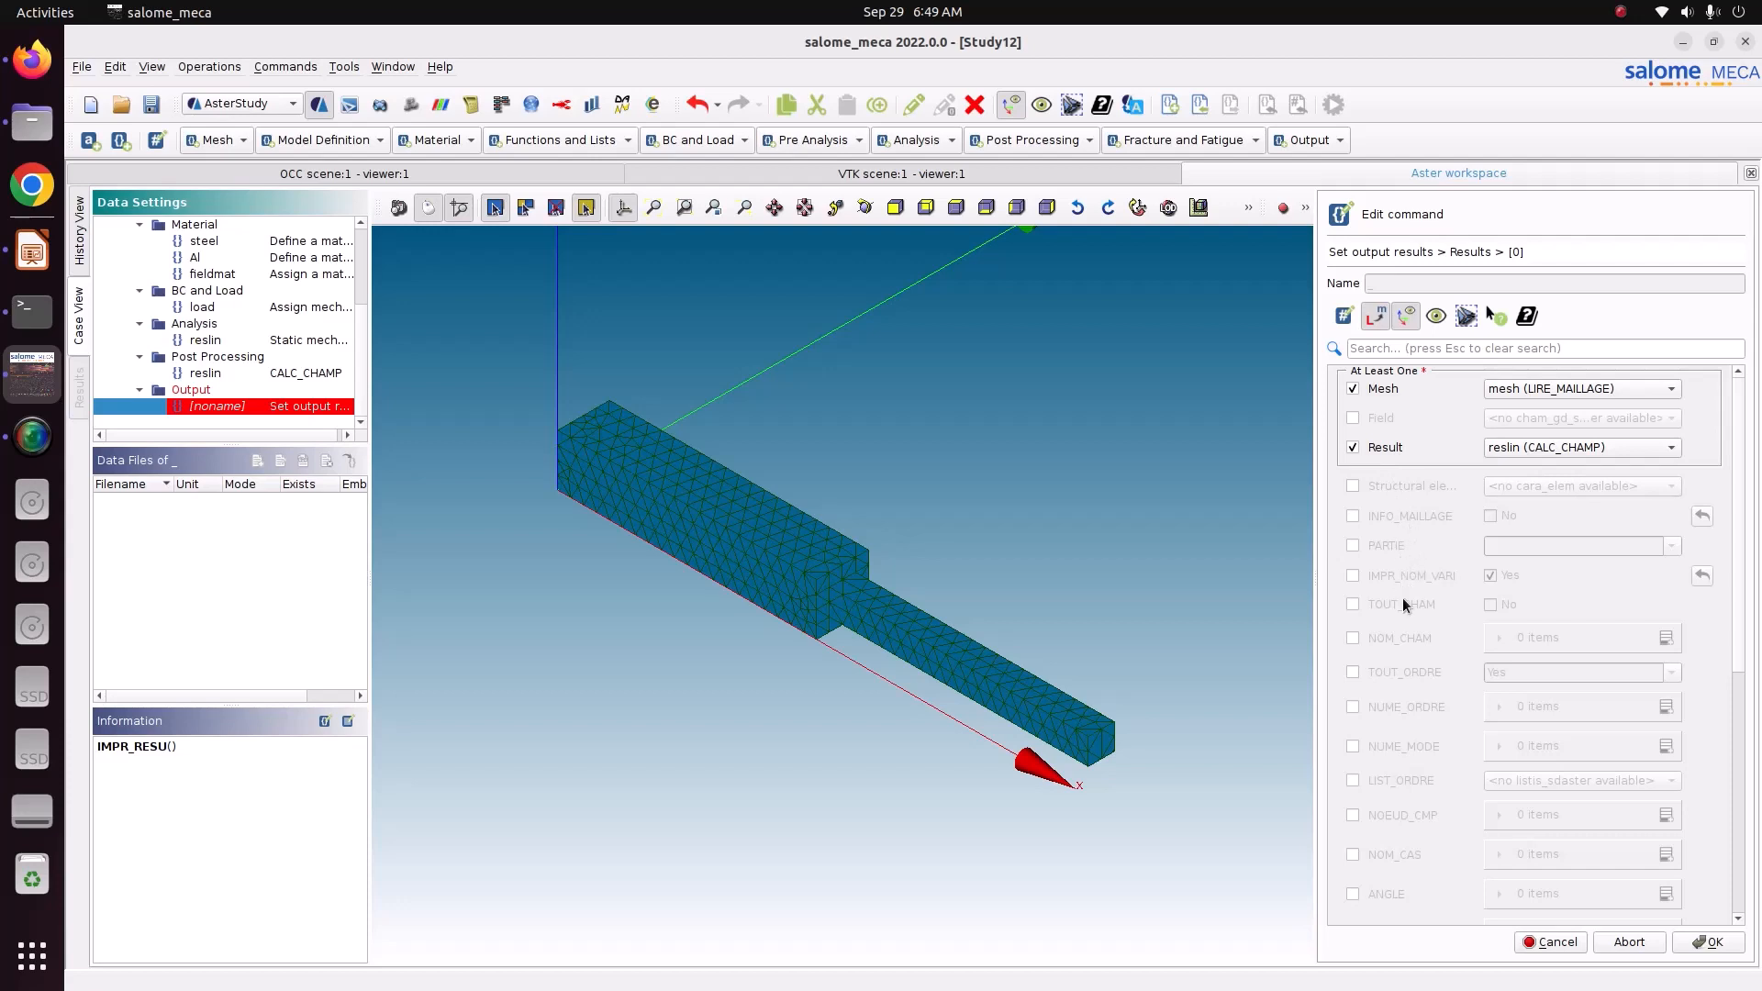
Step: Enable TOUT_CHAM with the value Yes in the Results entry and accept the entry
click(1352, 606)
click(1489, 606)
scroll(1493, 725, down, 2)
scroll(1493, 725, up, 1)
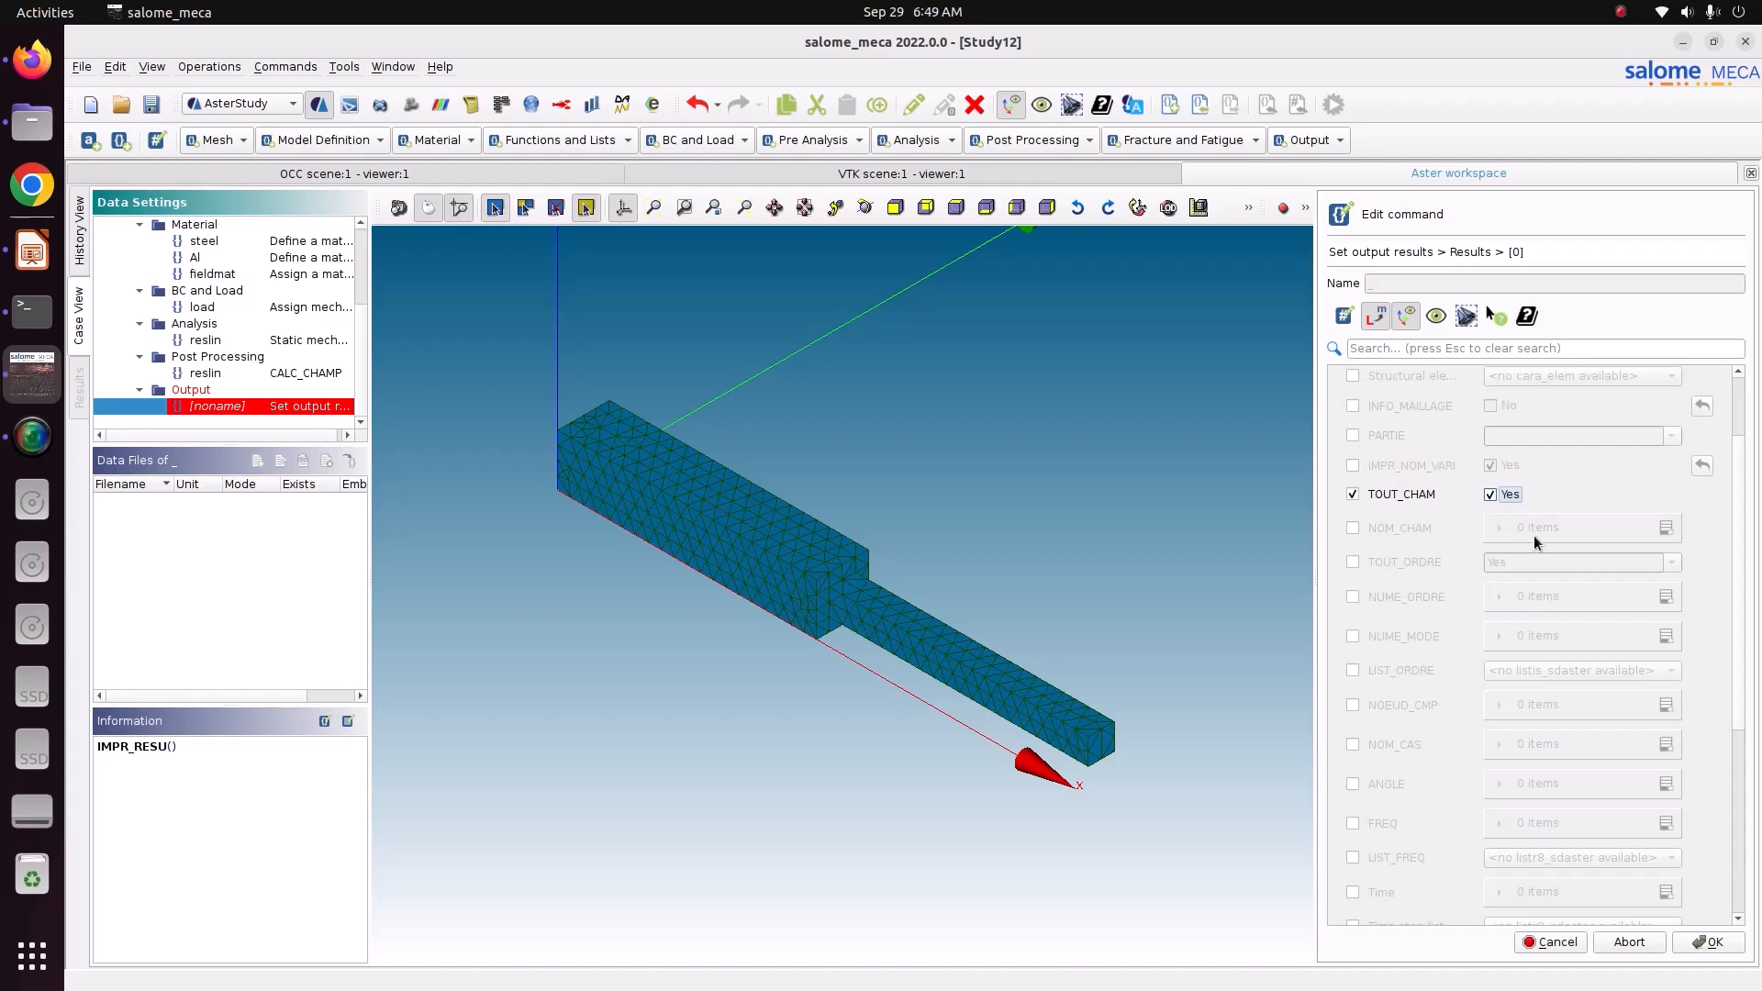
scroll(1535, 541, up, 1)
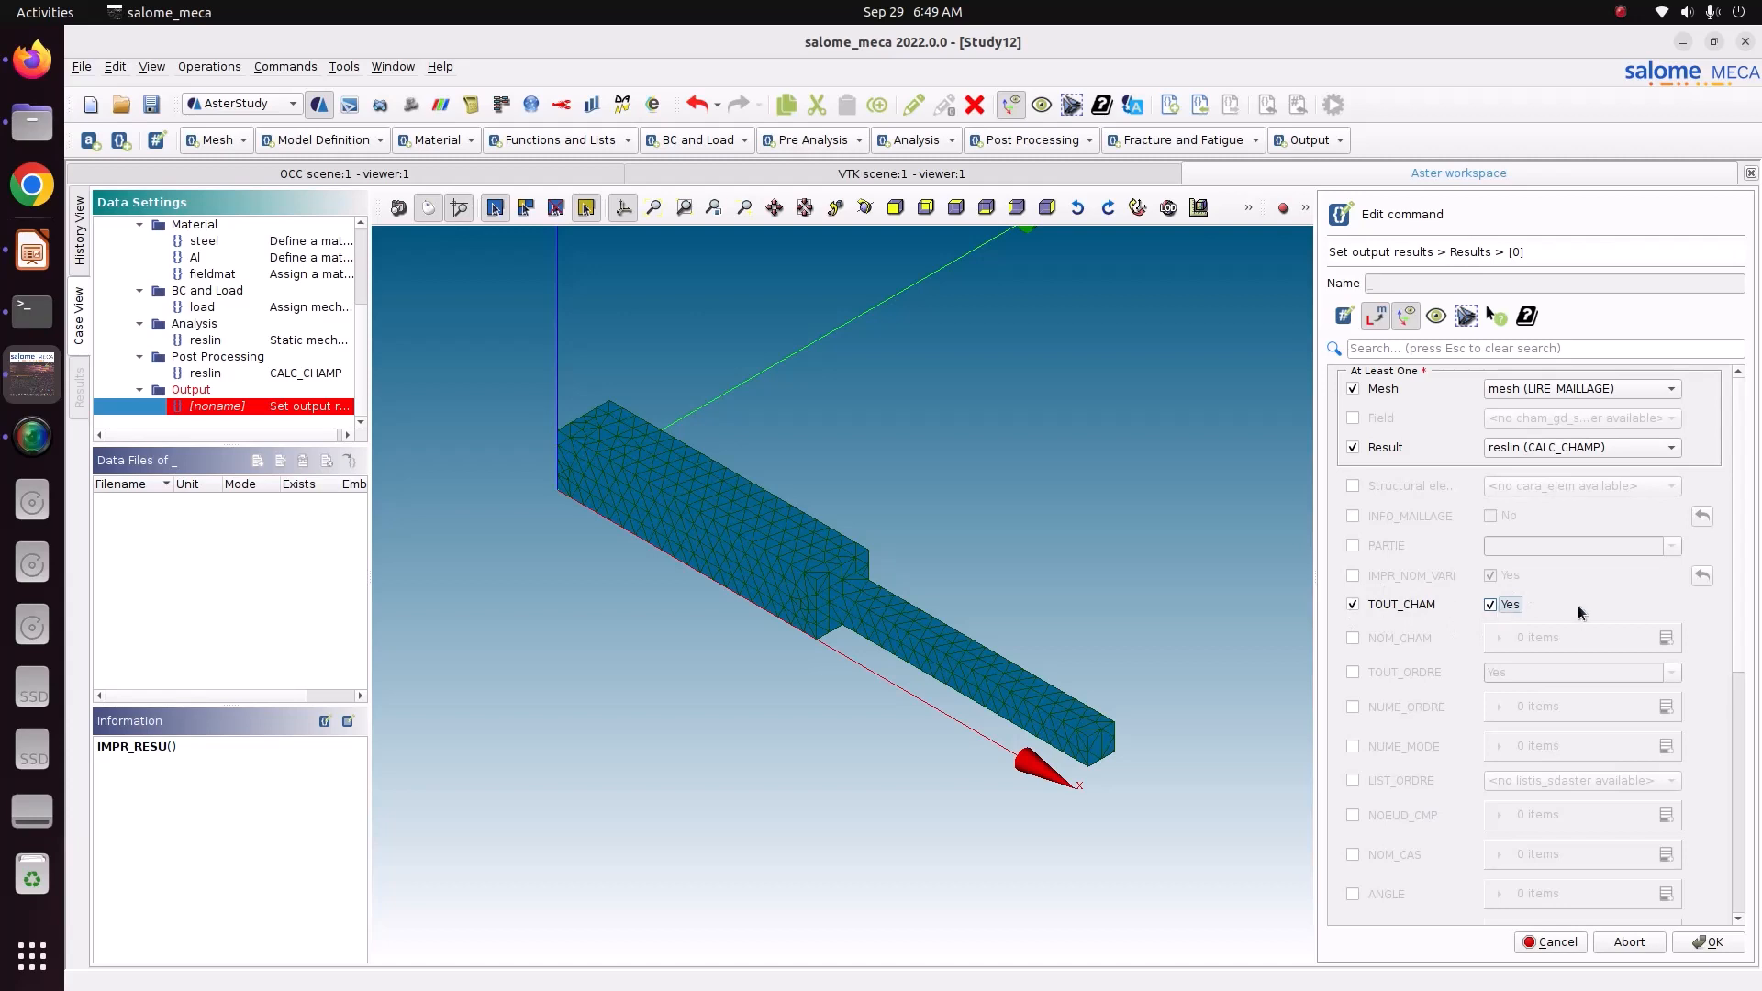
click(1703, 934)
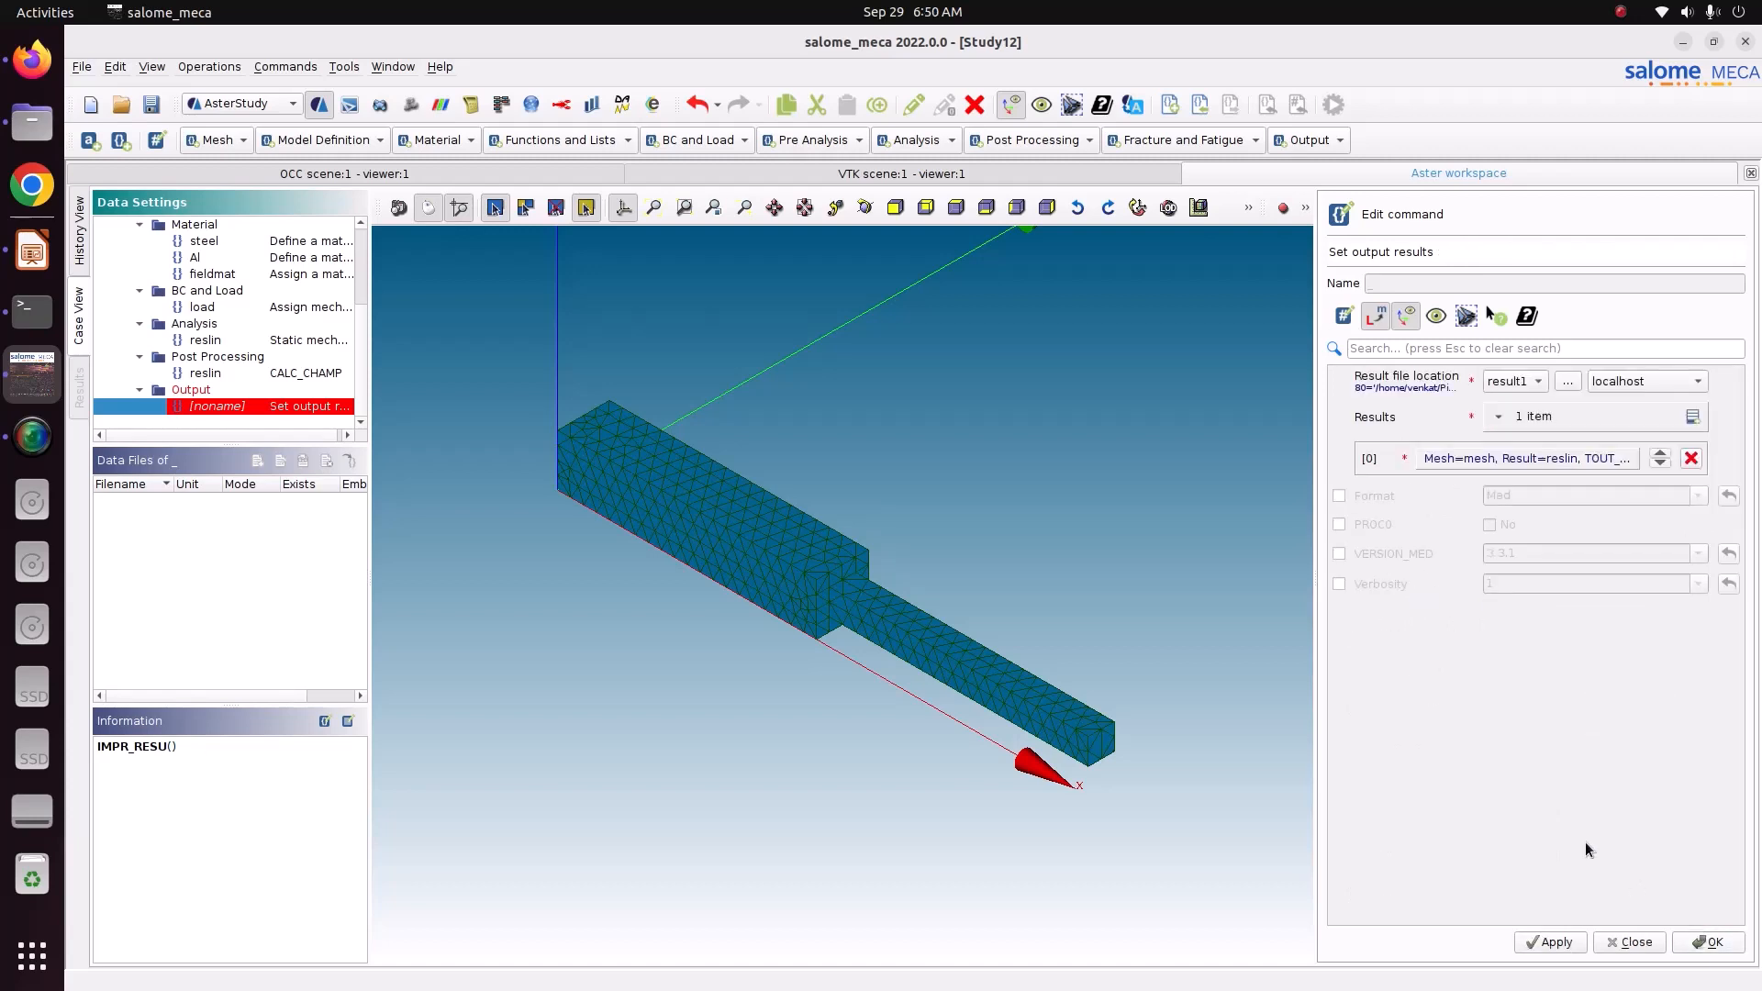
Step: Enable the Med format for the output results command, then store and close it
click(1379, 499)
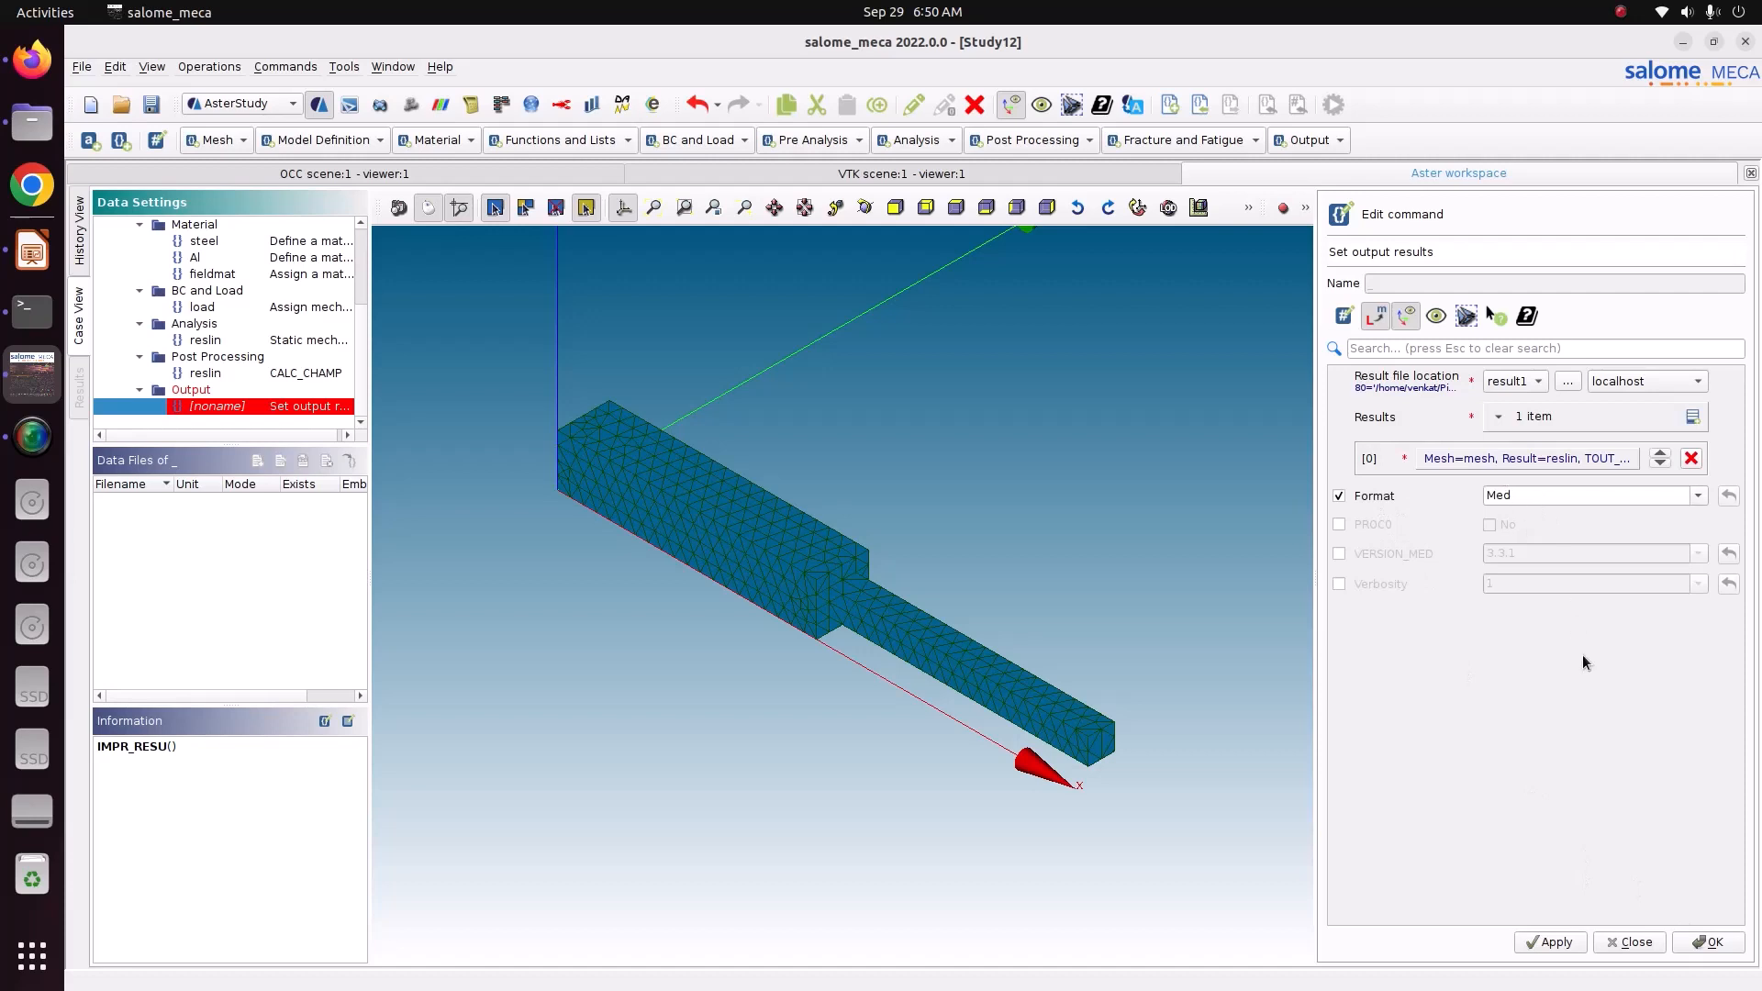
click(1563, 944)
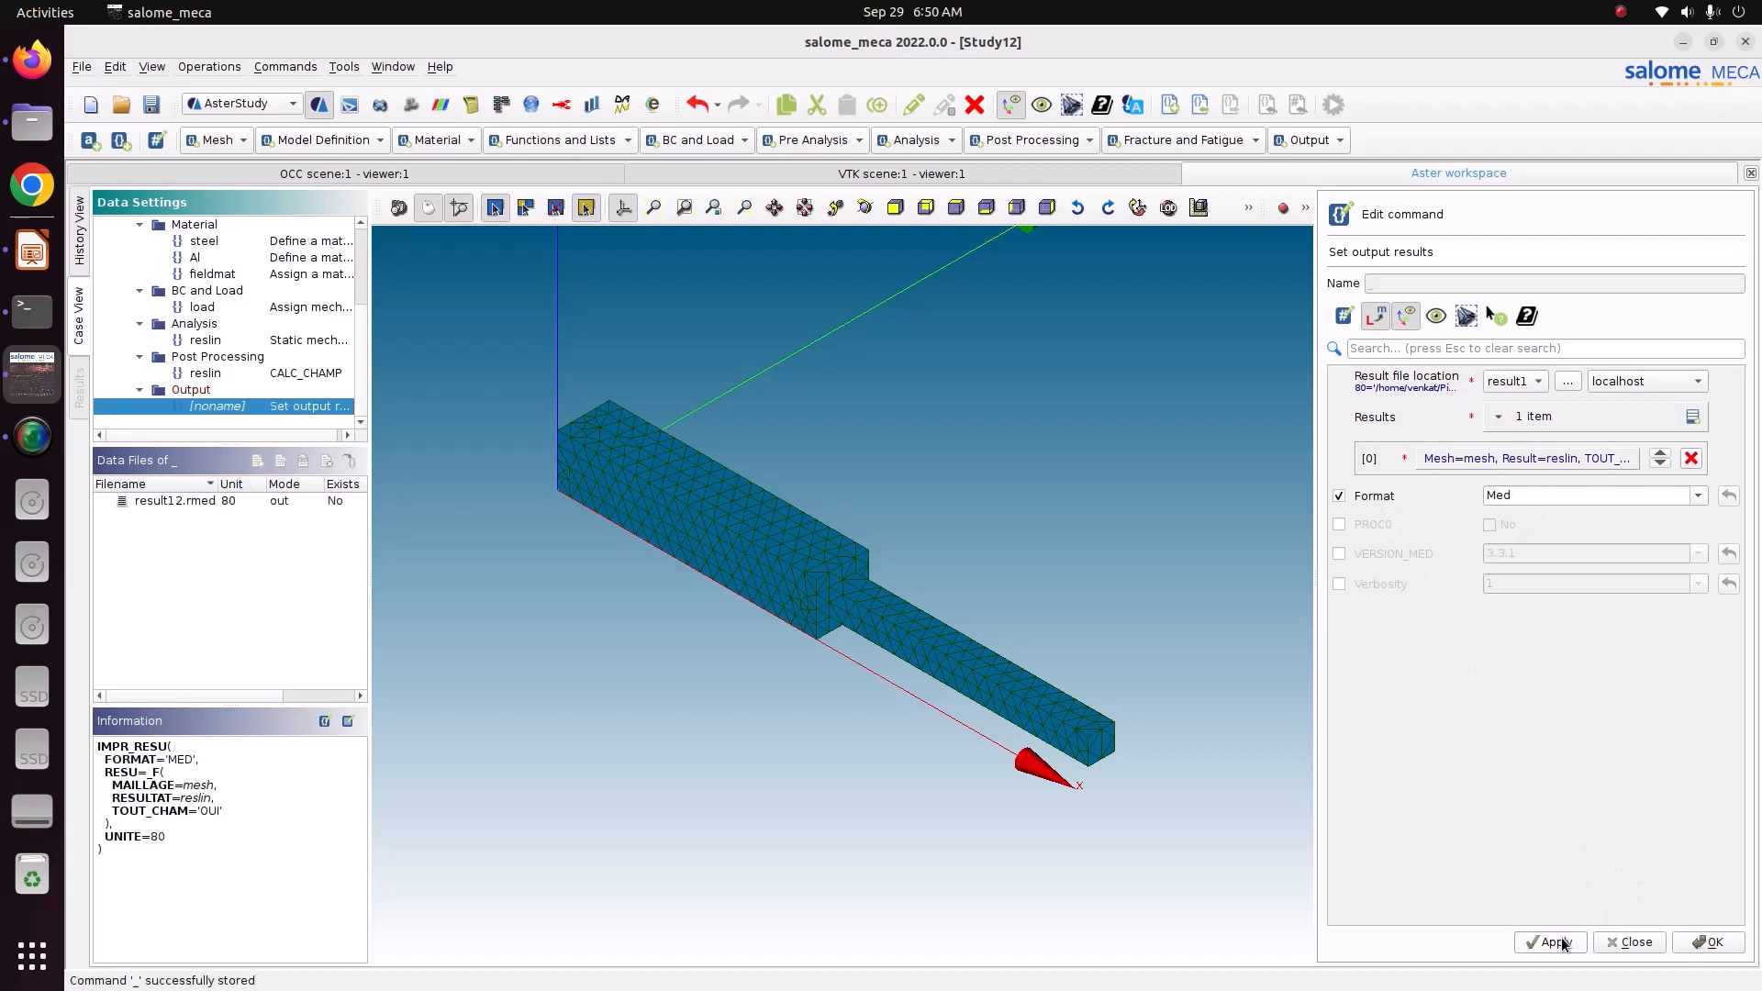
click(1708, 943)
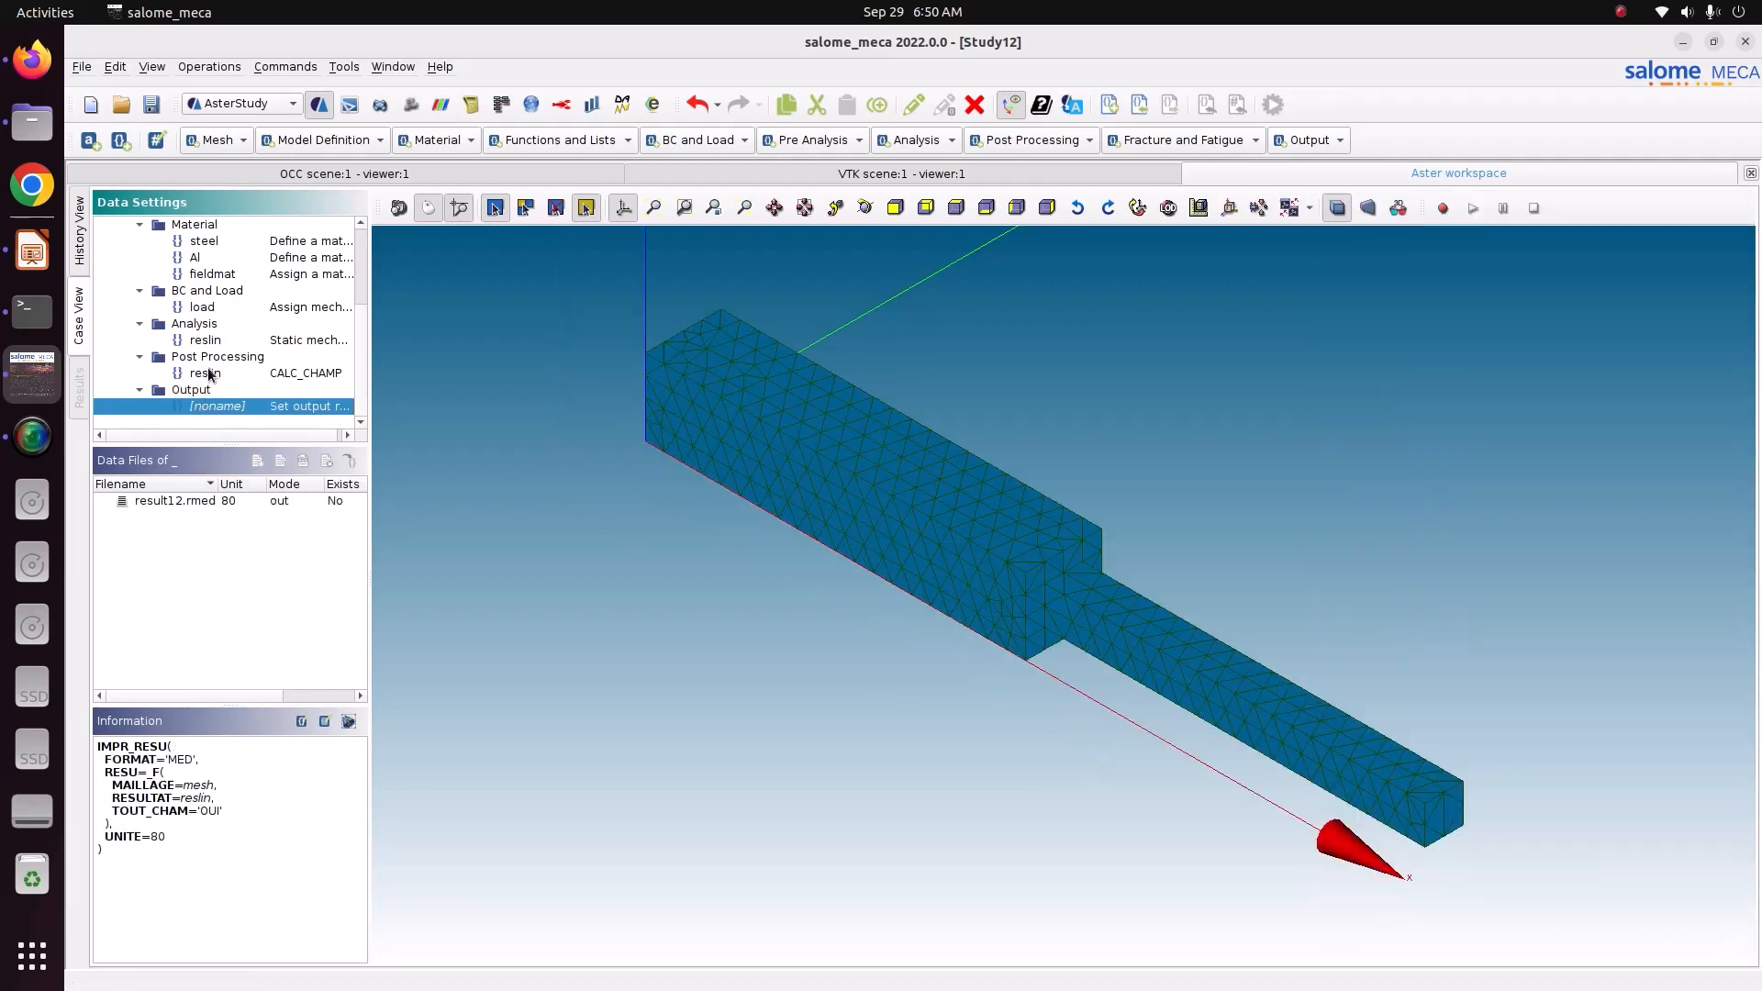
Step: Review the commands of Stage_1 in the case tree and save the study
scroll(208, 370, up, 3)
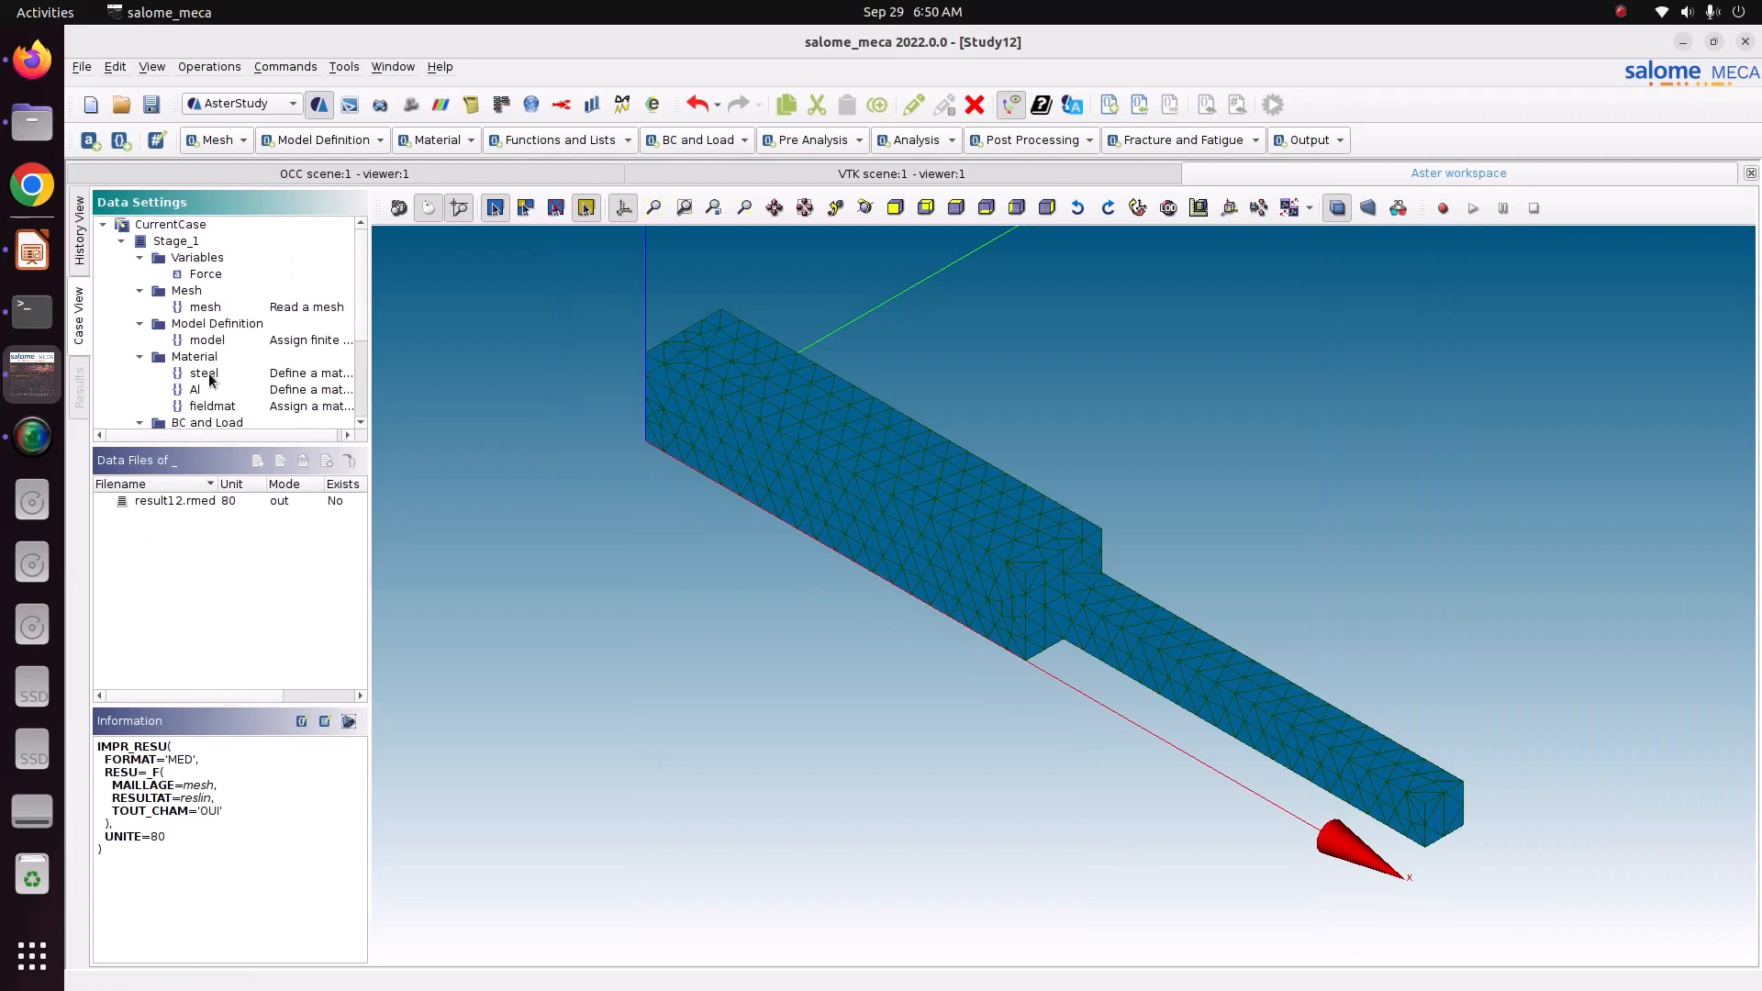
scroll(229, 328, down, 3)
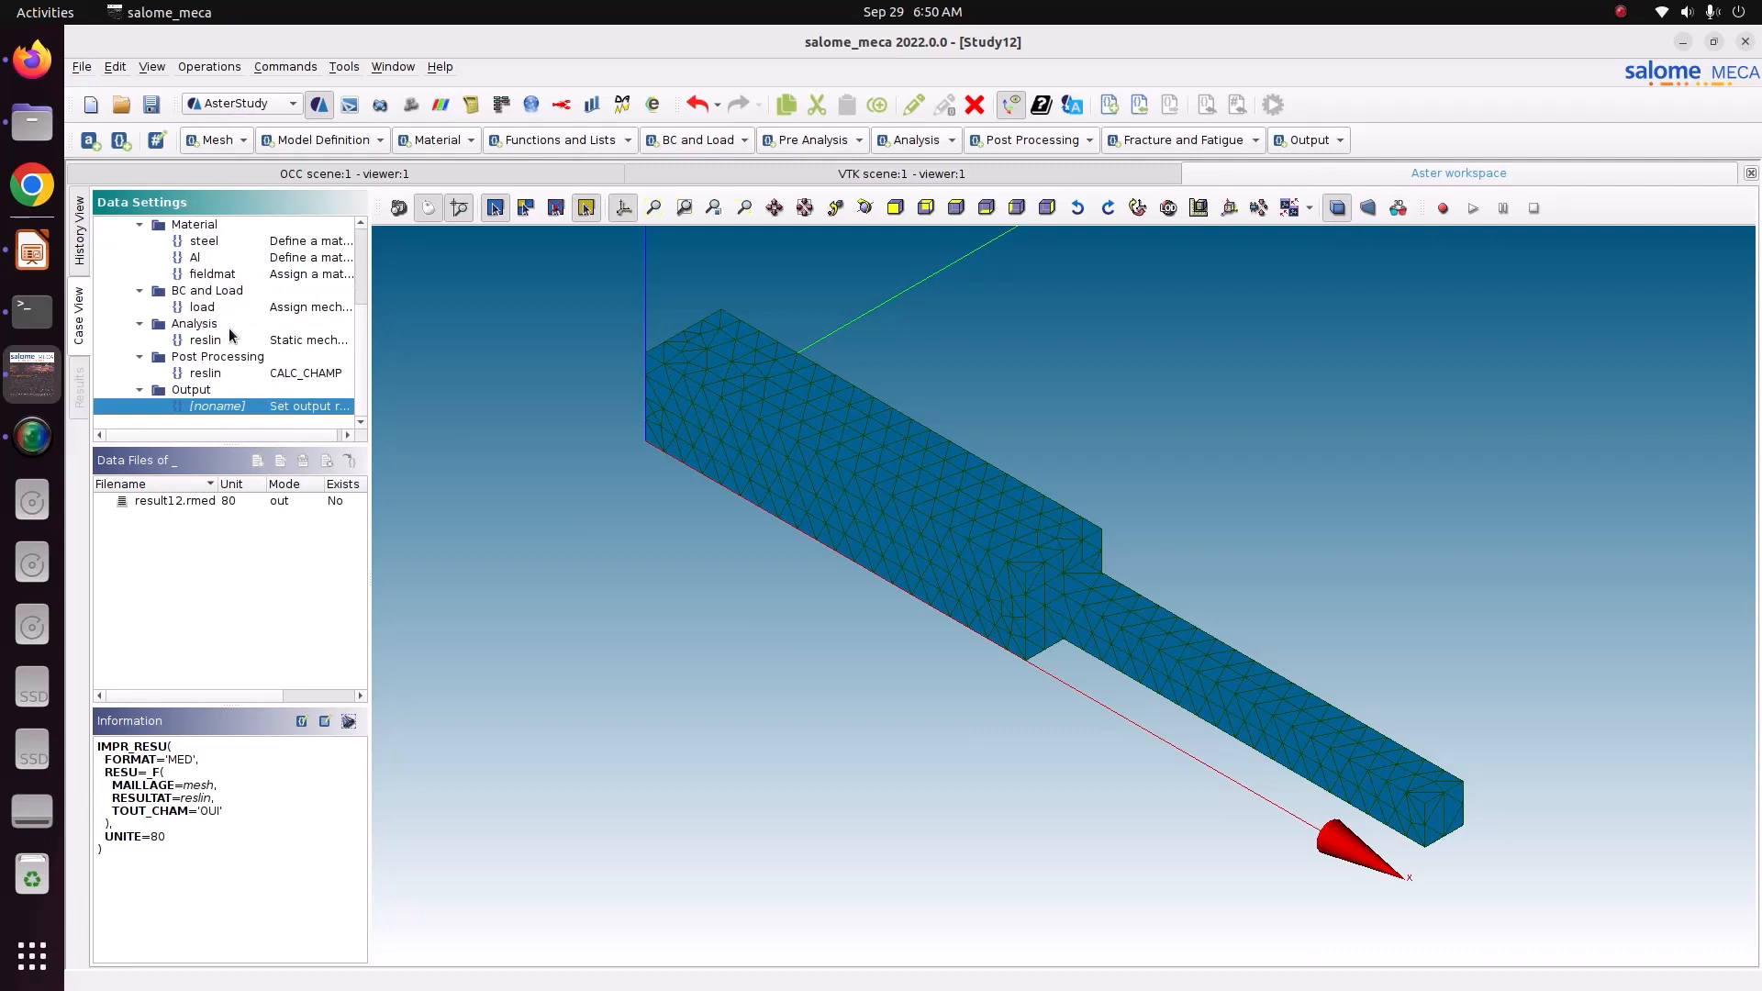
click(152, 103)
Step: In the case history, set Stage_1 to be executed and toggle its Reusable option
click(80, 255)
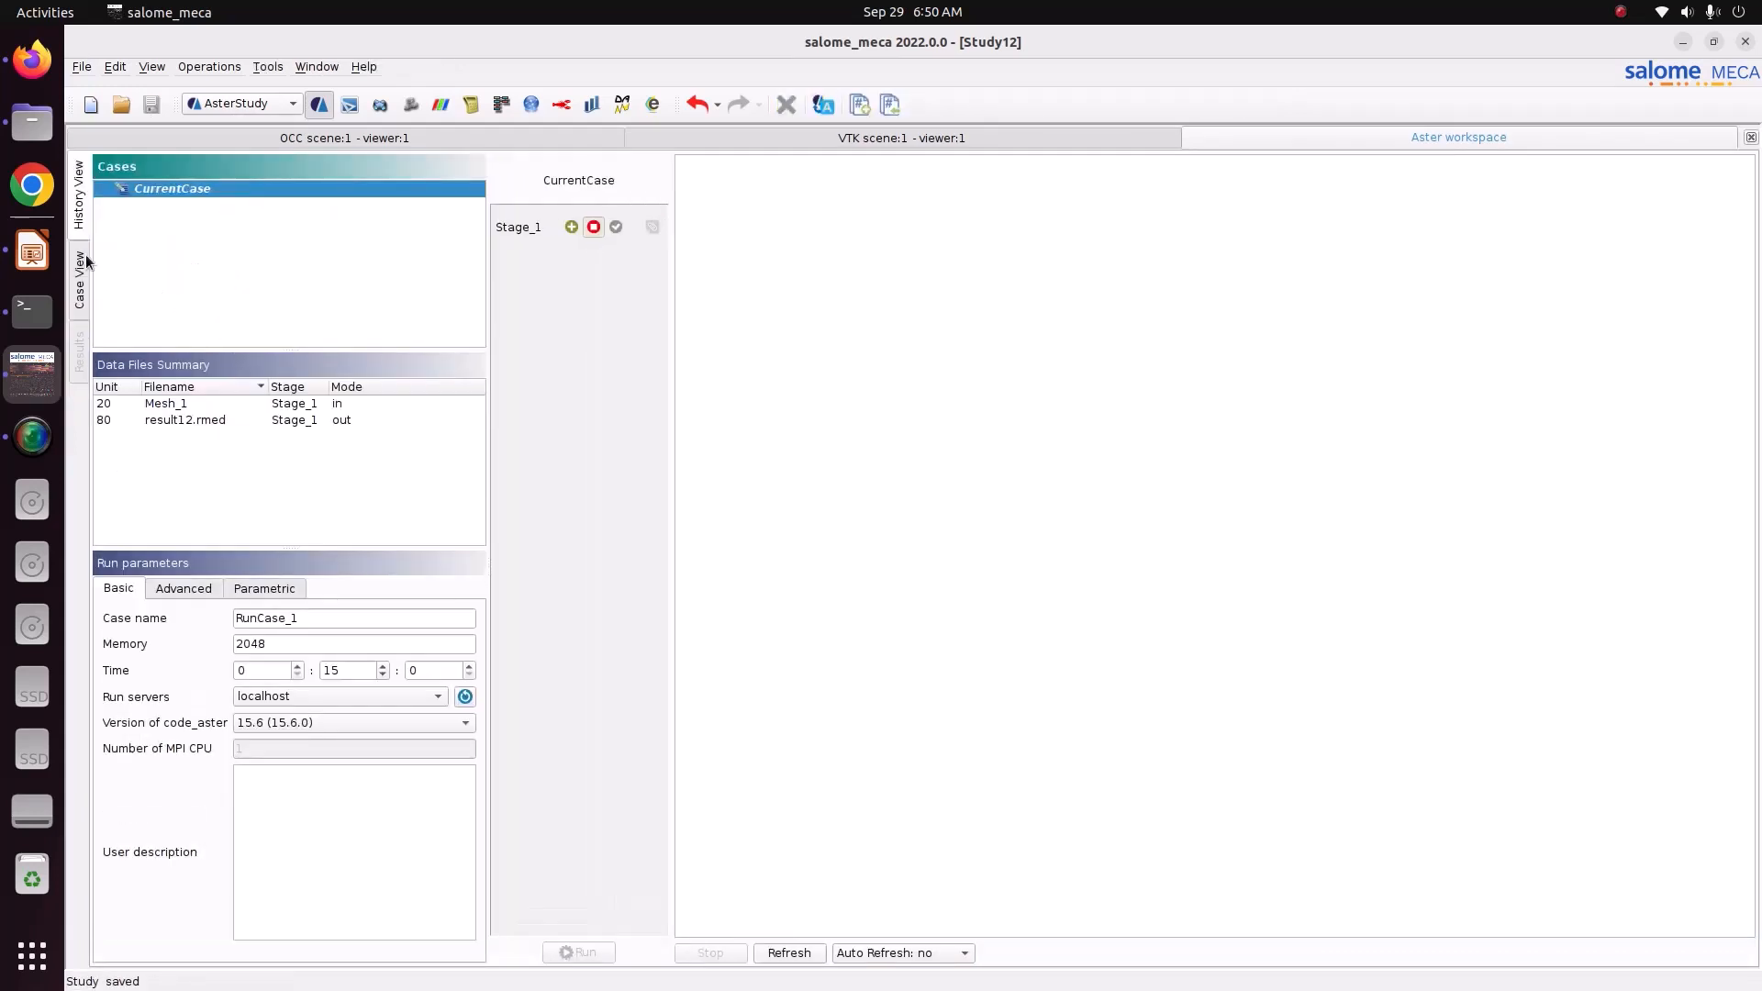
click(572, 227)
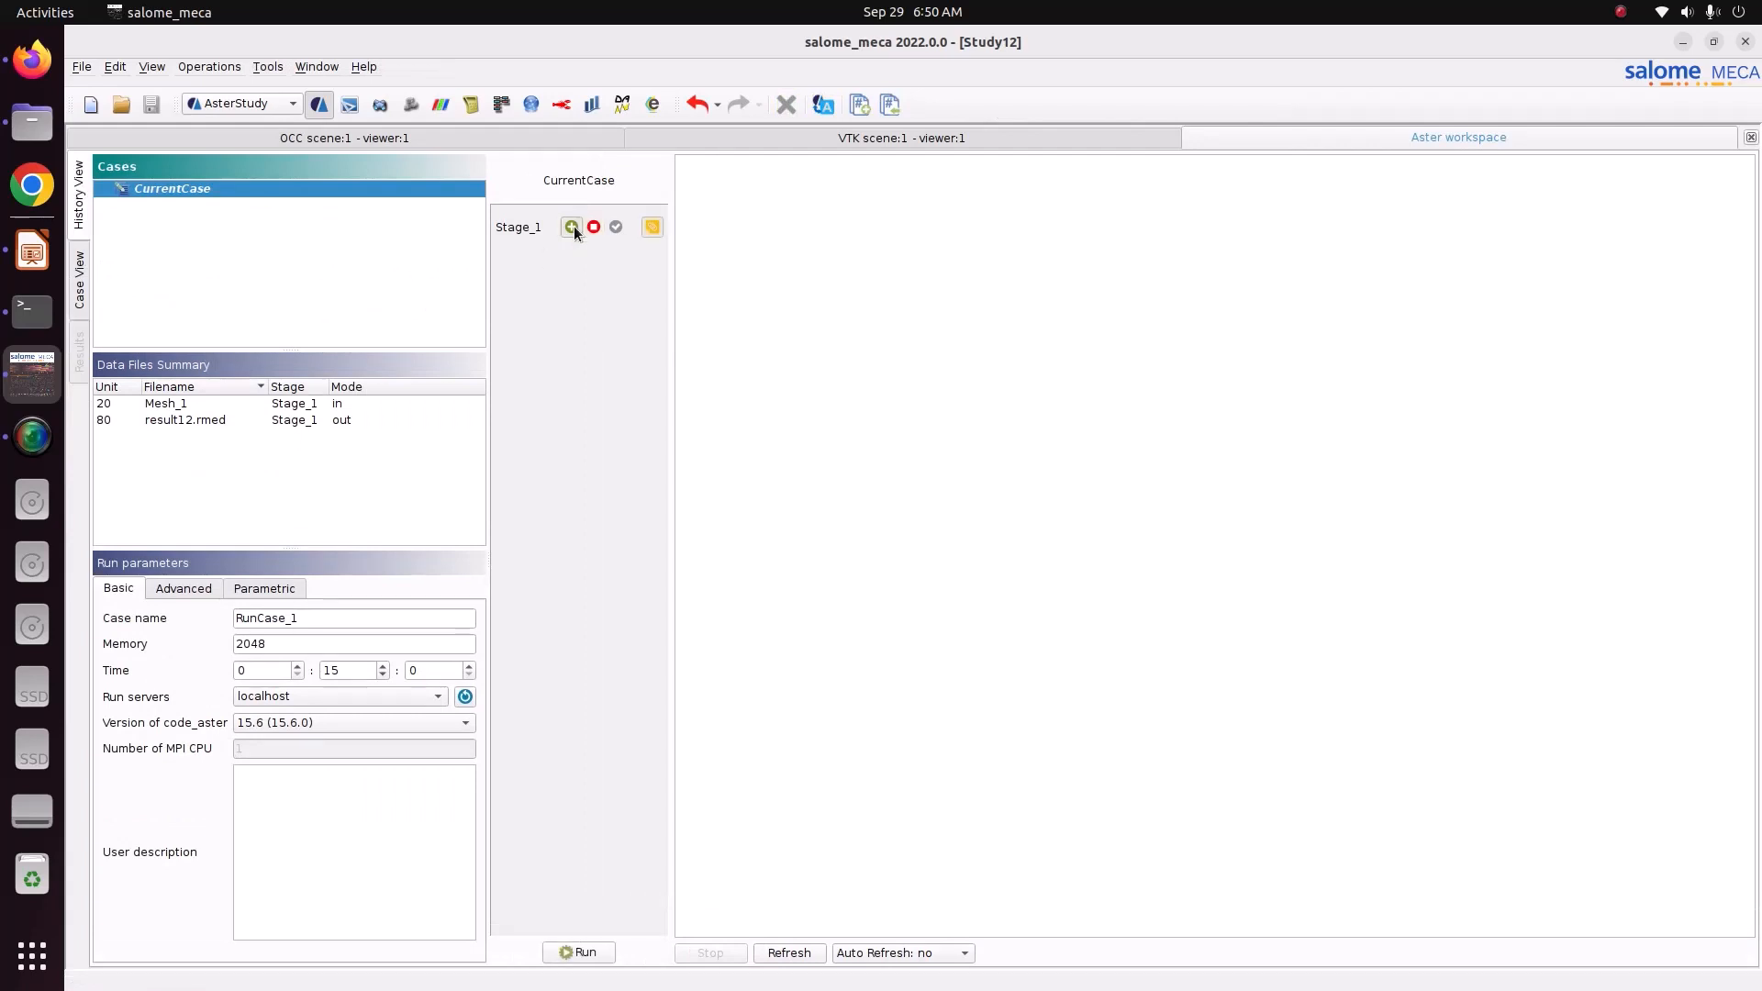
click(652, 228)
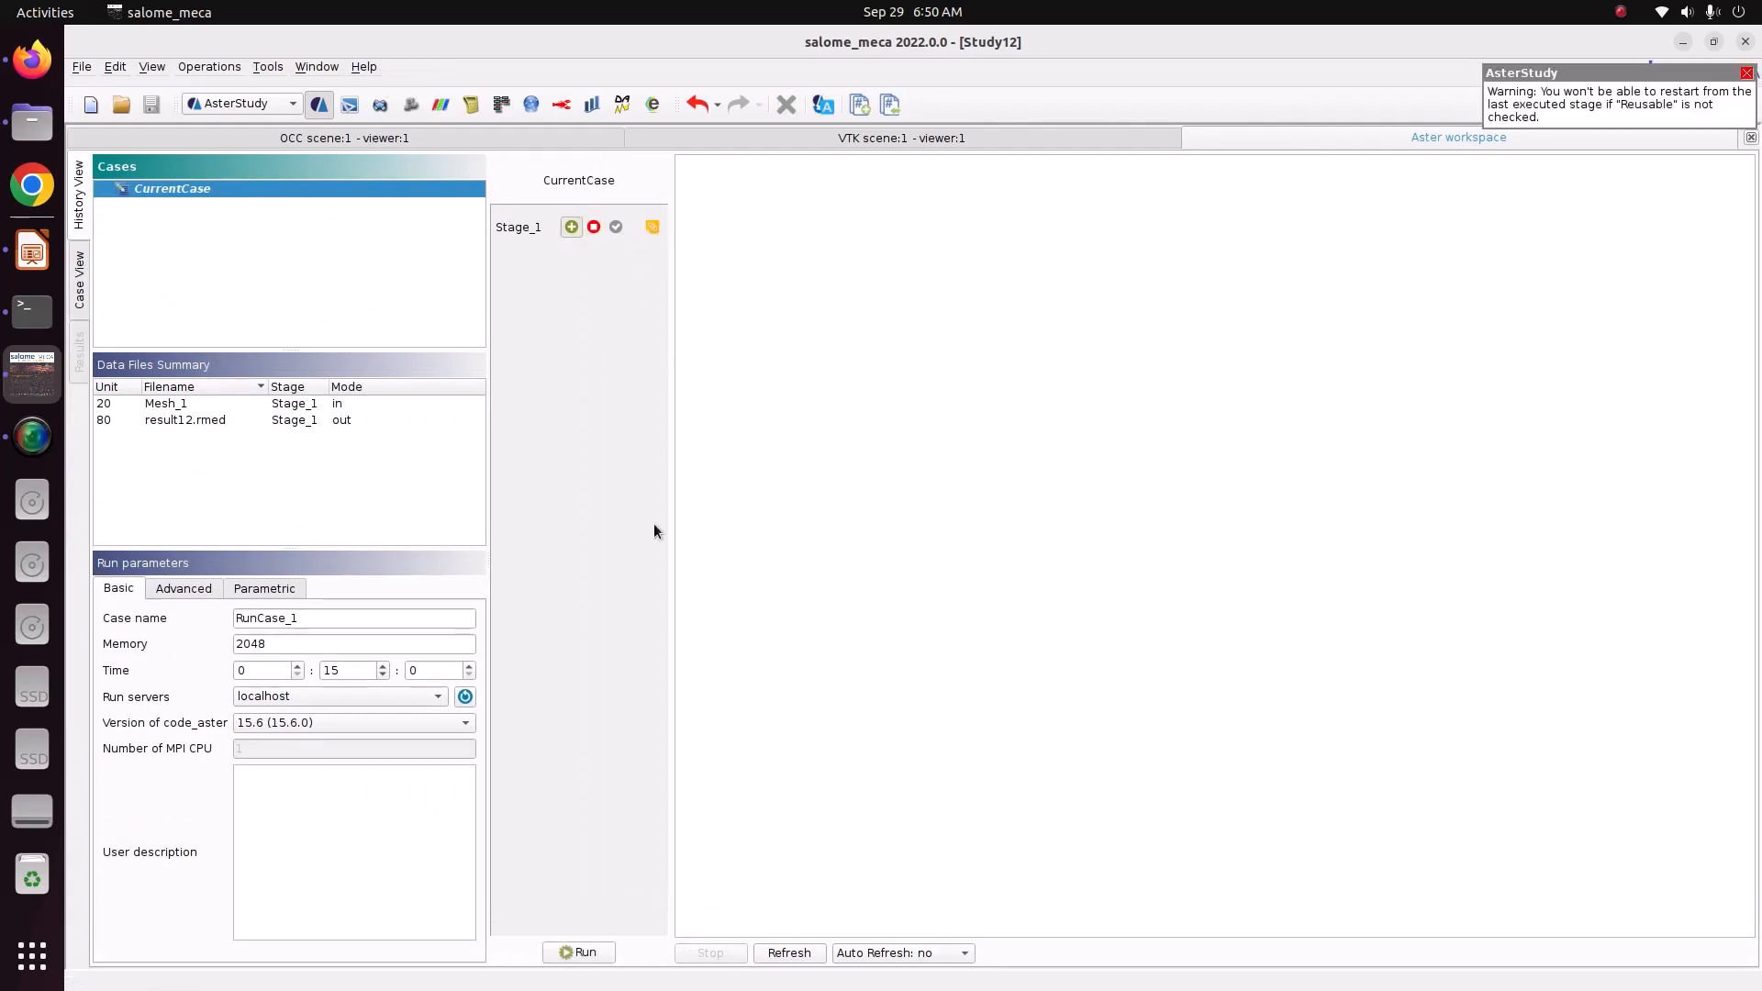
Step: Set the automatic refresh to 5s and run the case as RunCase_1 on localhost
click(928, 953)
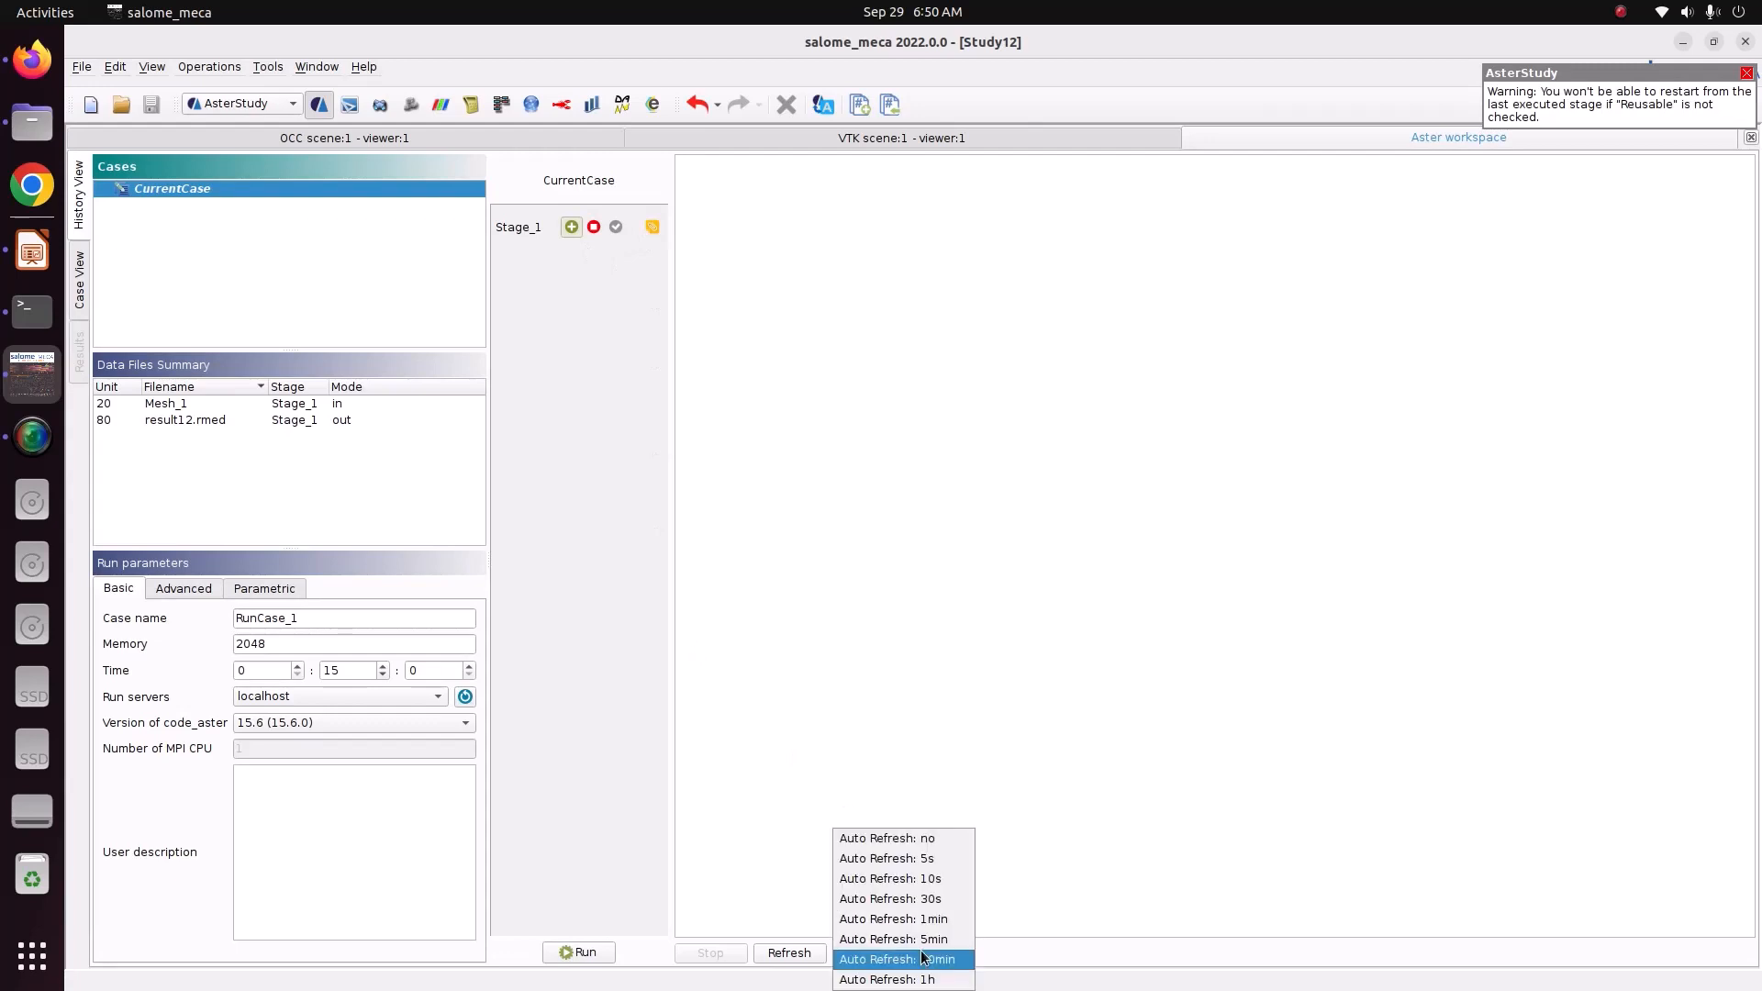
click(944, 861)
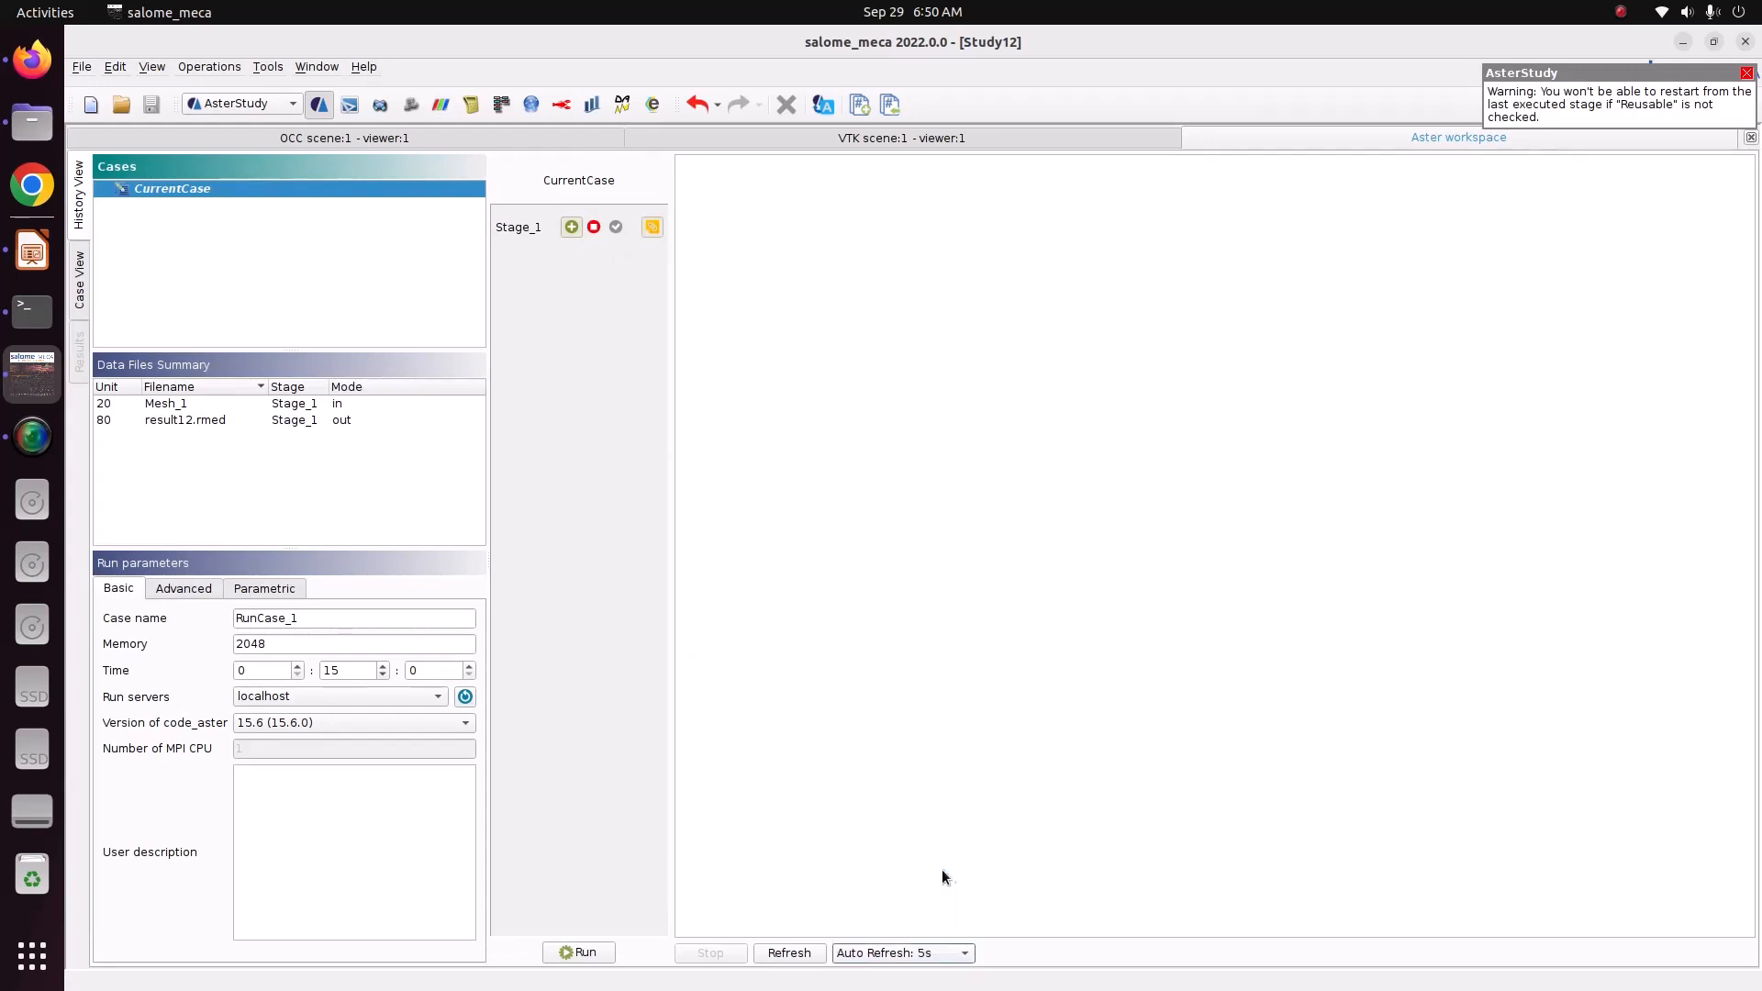
click(581, 953)
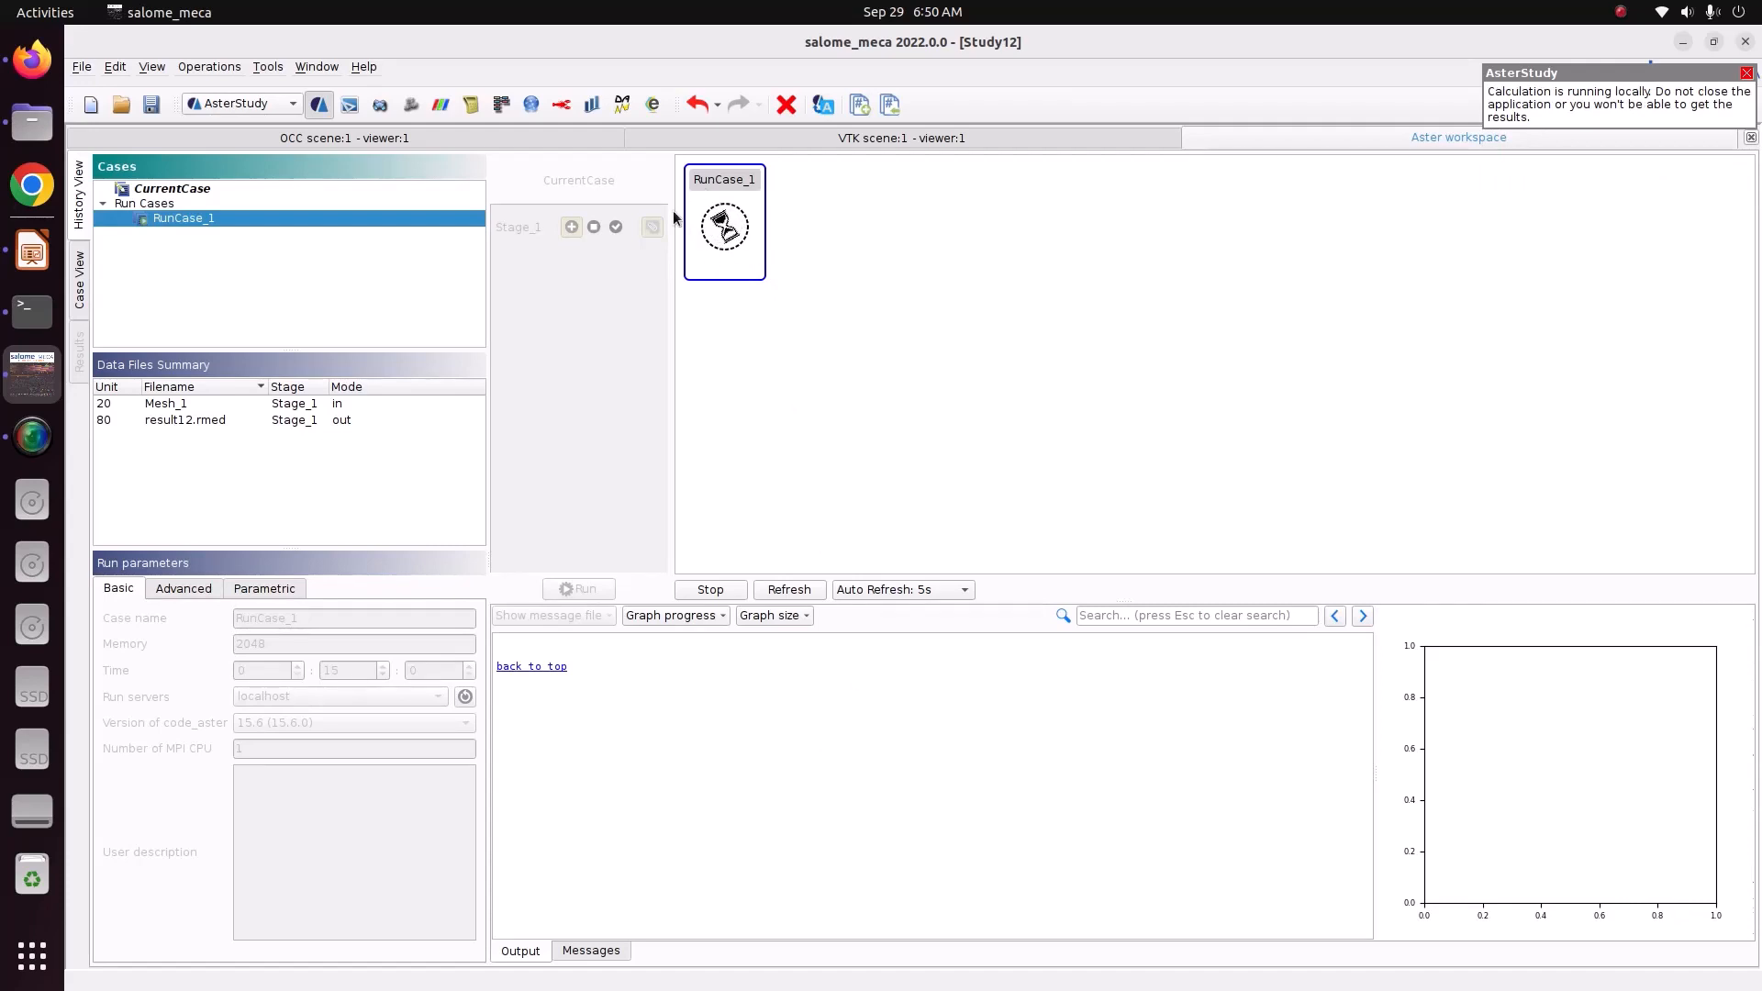
Step: Examine the RunCase_1 output log for the job diagnostic, mesh summary, material definitions, MECA_STATIQUE solution and result-writing commands
mouse_move(725, 214)
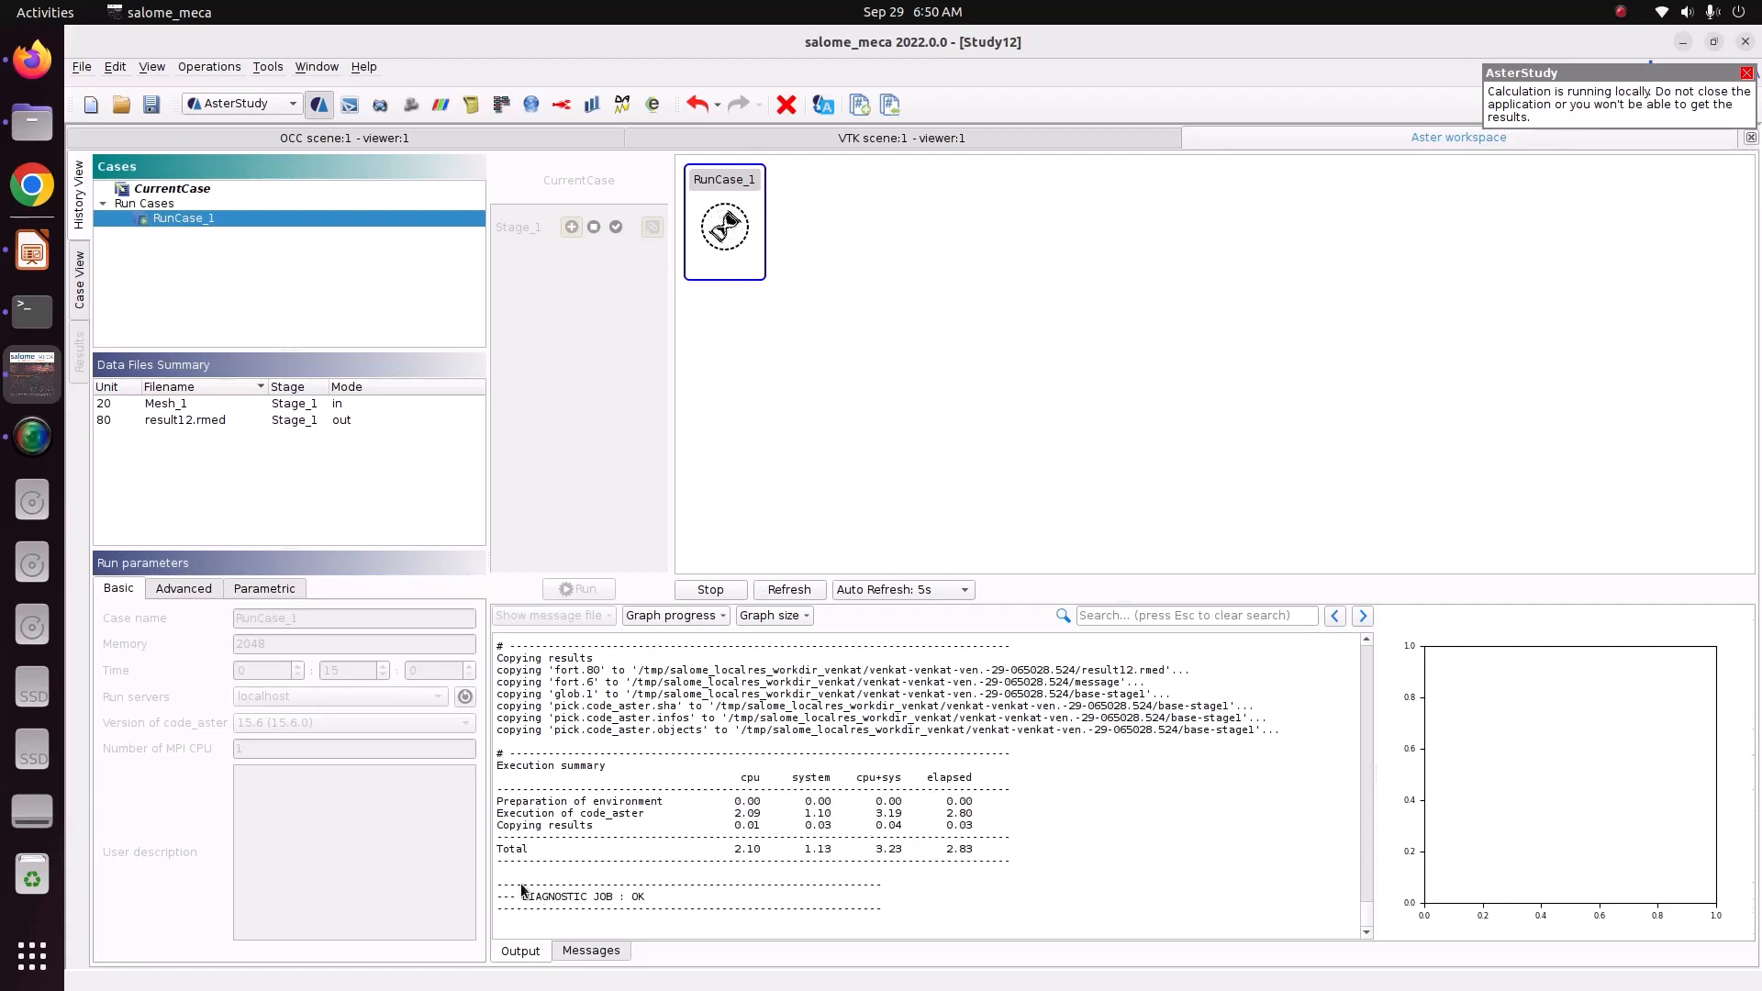
drag(522, 884, 677, 904)
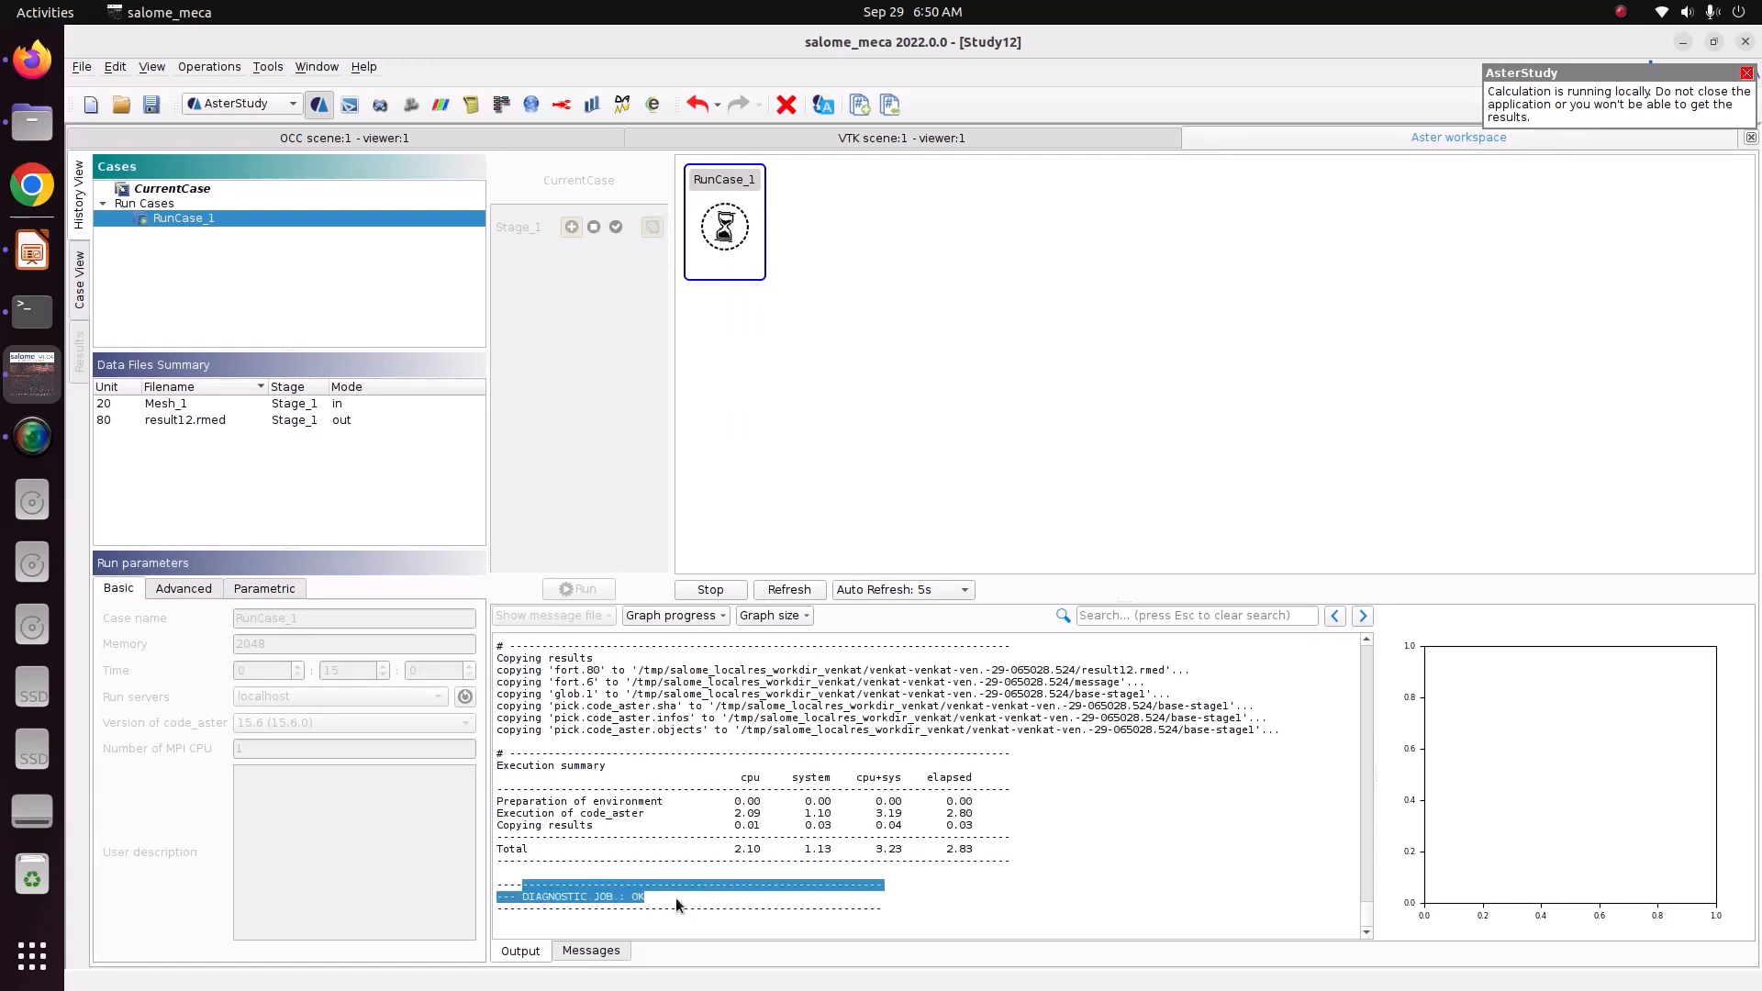
scroll(836, 860, up, 15)
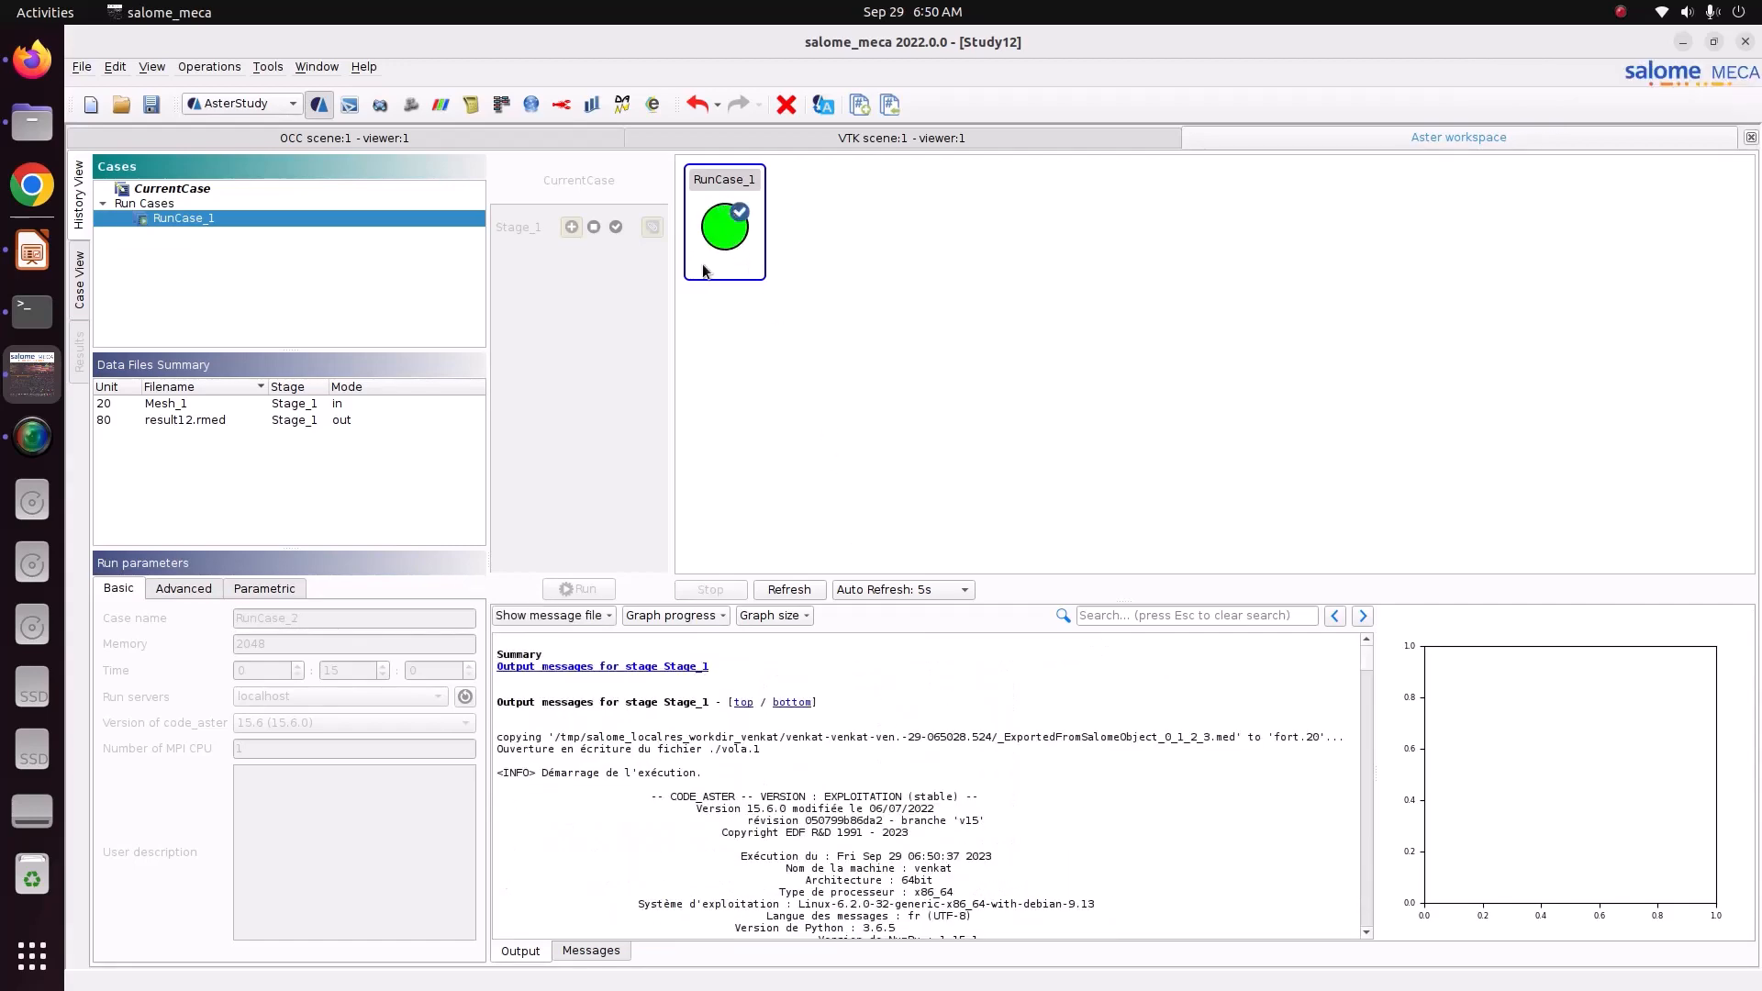
scroll(863, 798, down, 10)
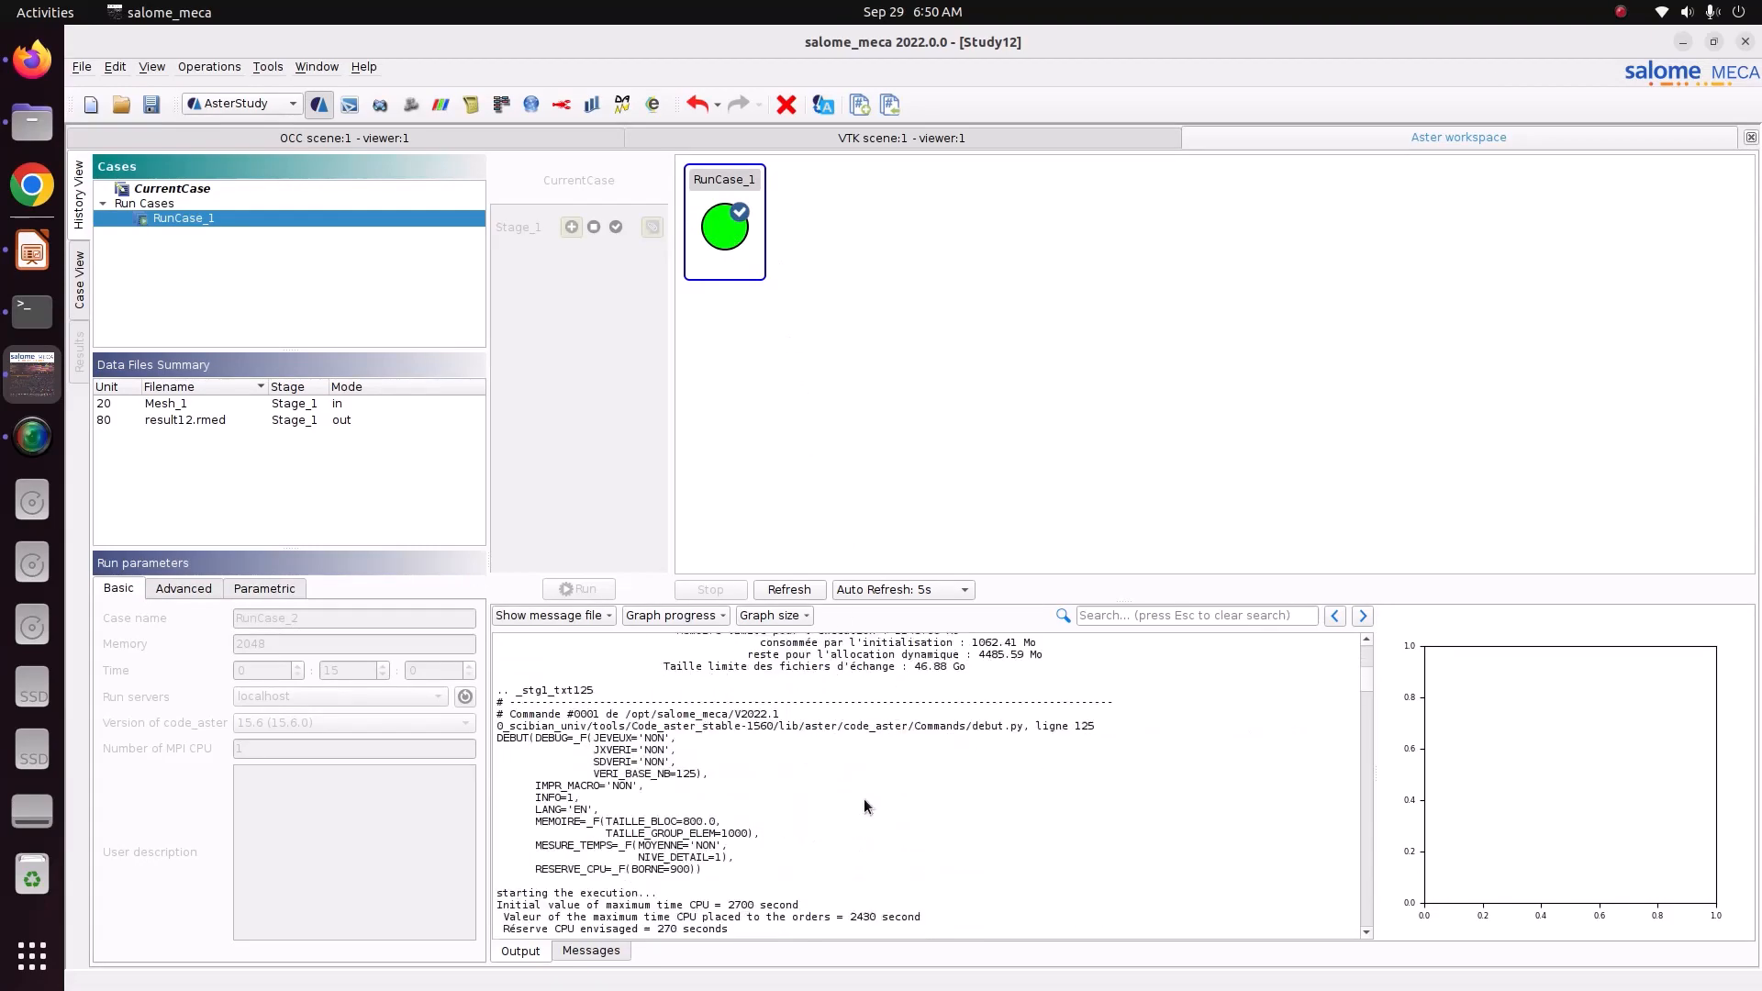
scroll(862, 798, down, 20)
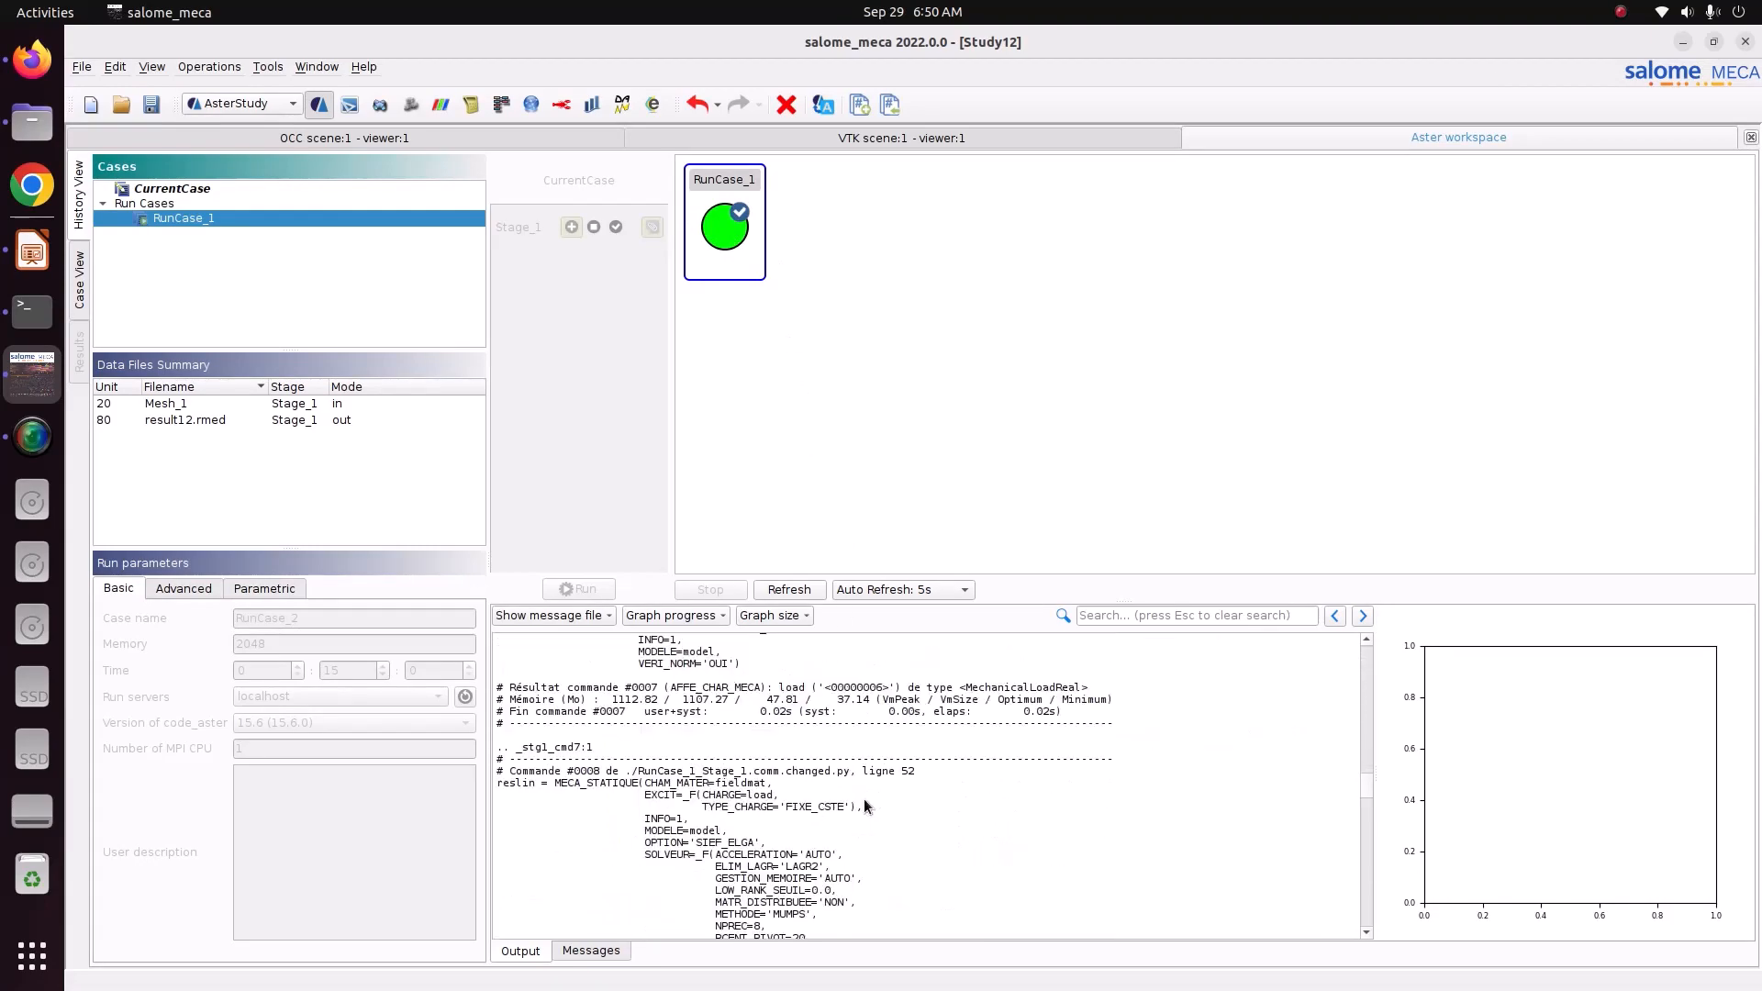
scroll(863, 805, down, 3)
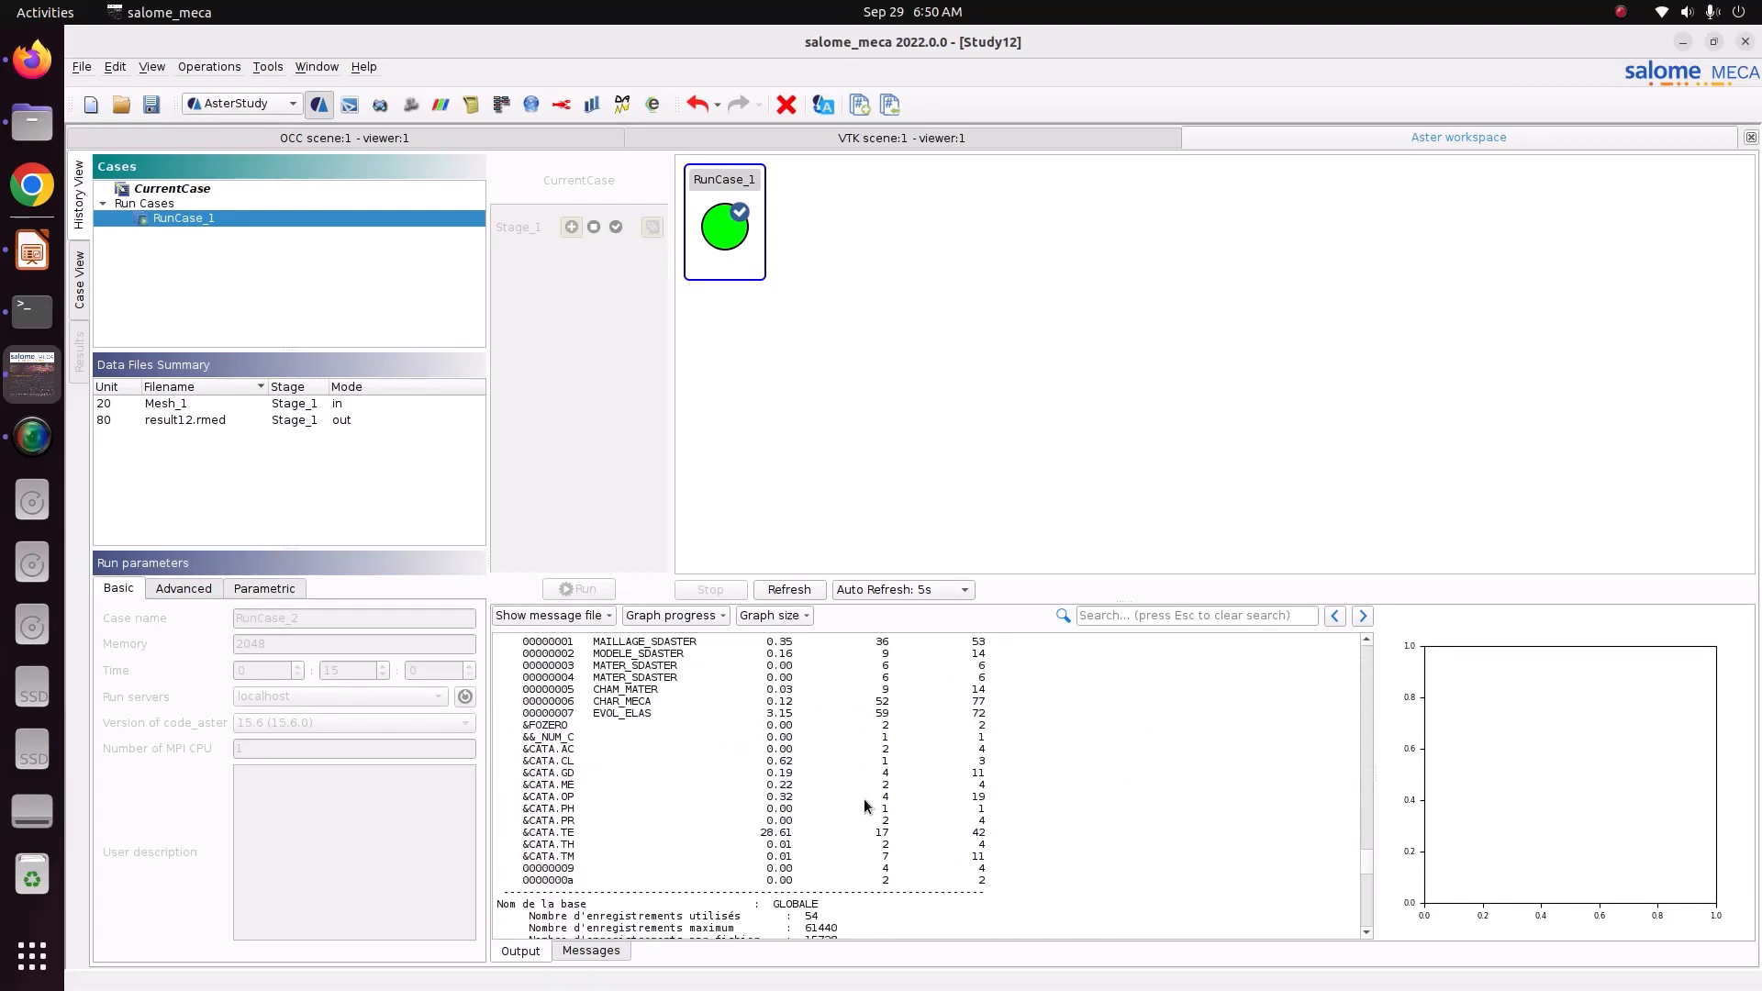
scroll(864, 806, up, 20)
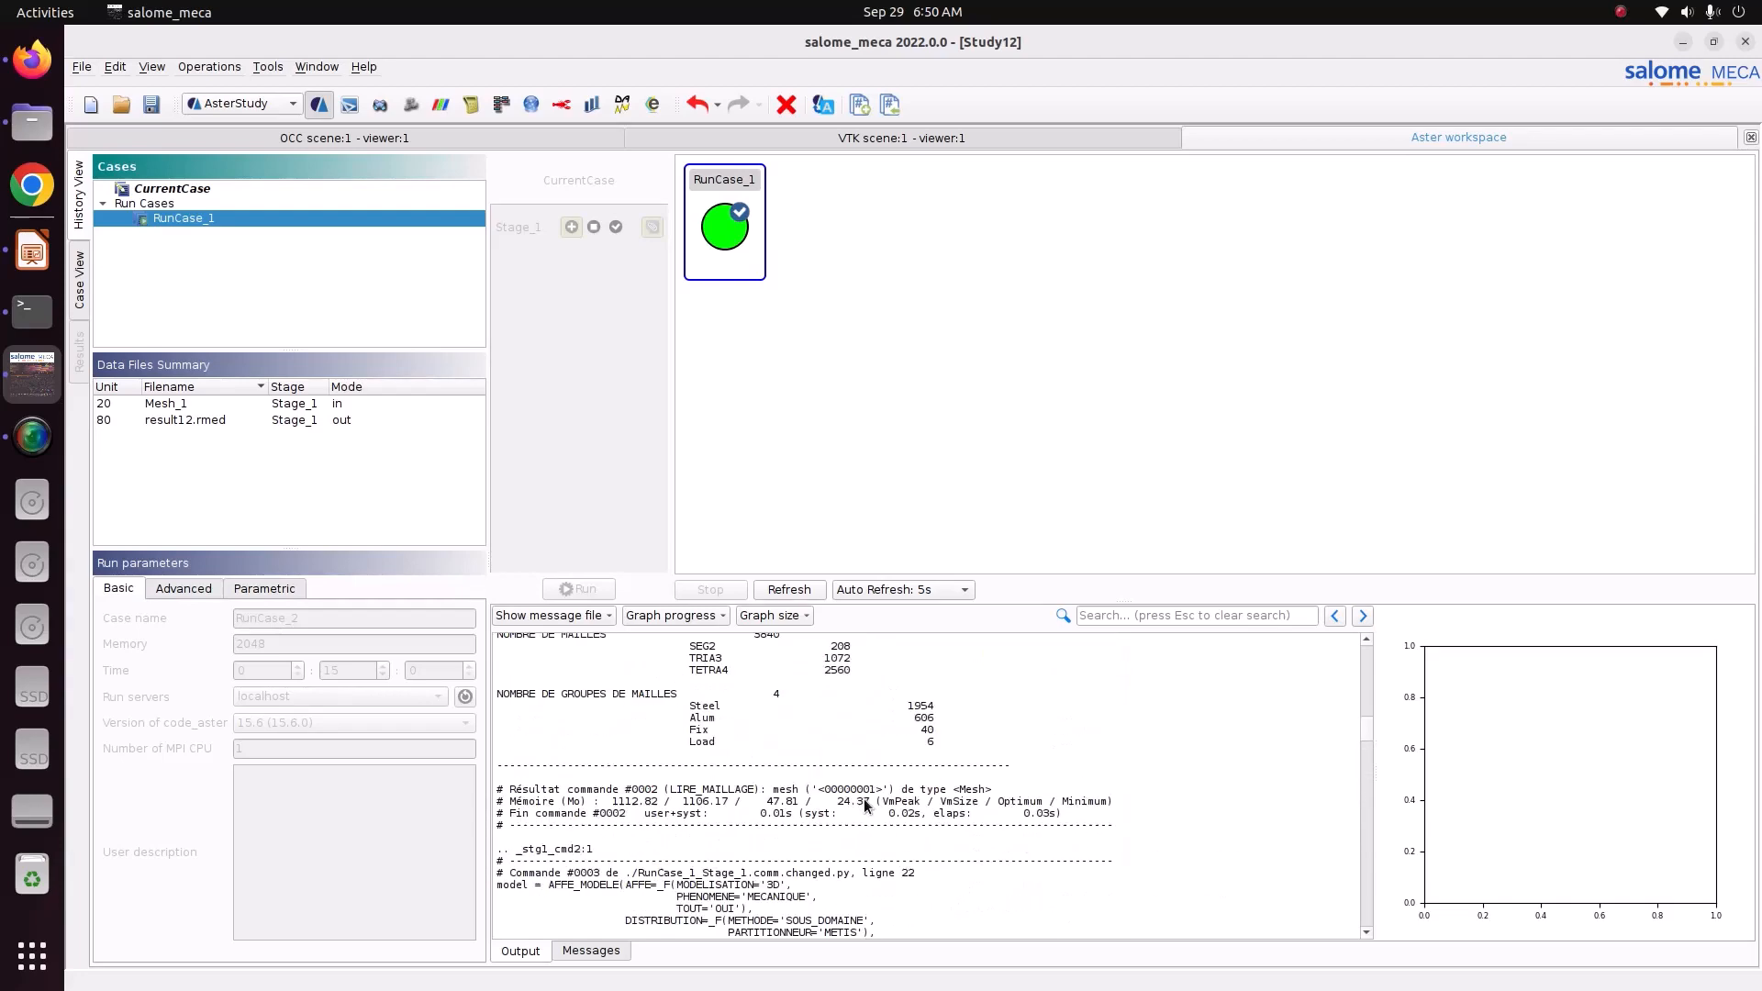
scroll(755, 864, up, 10)
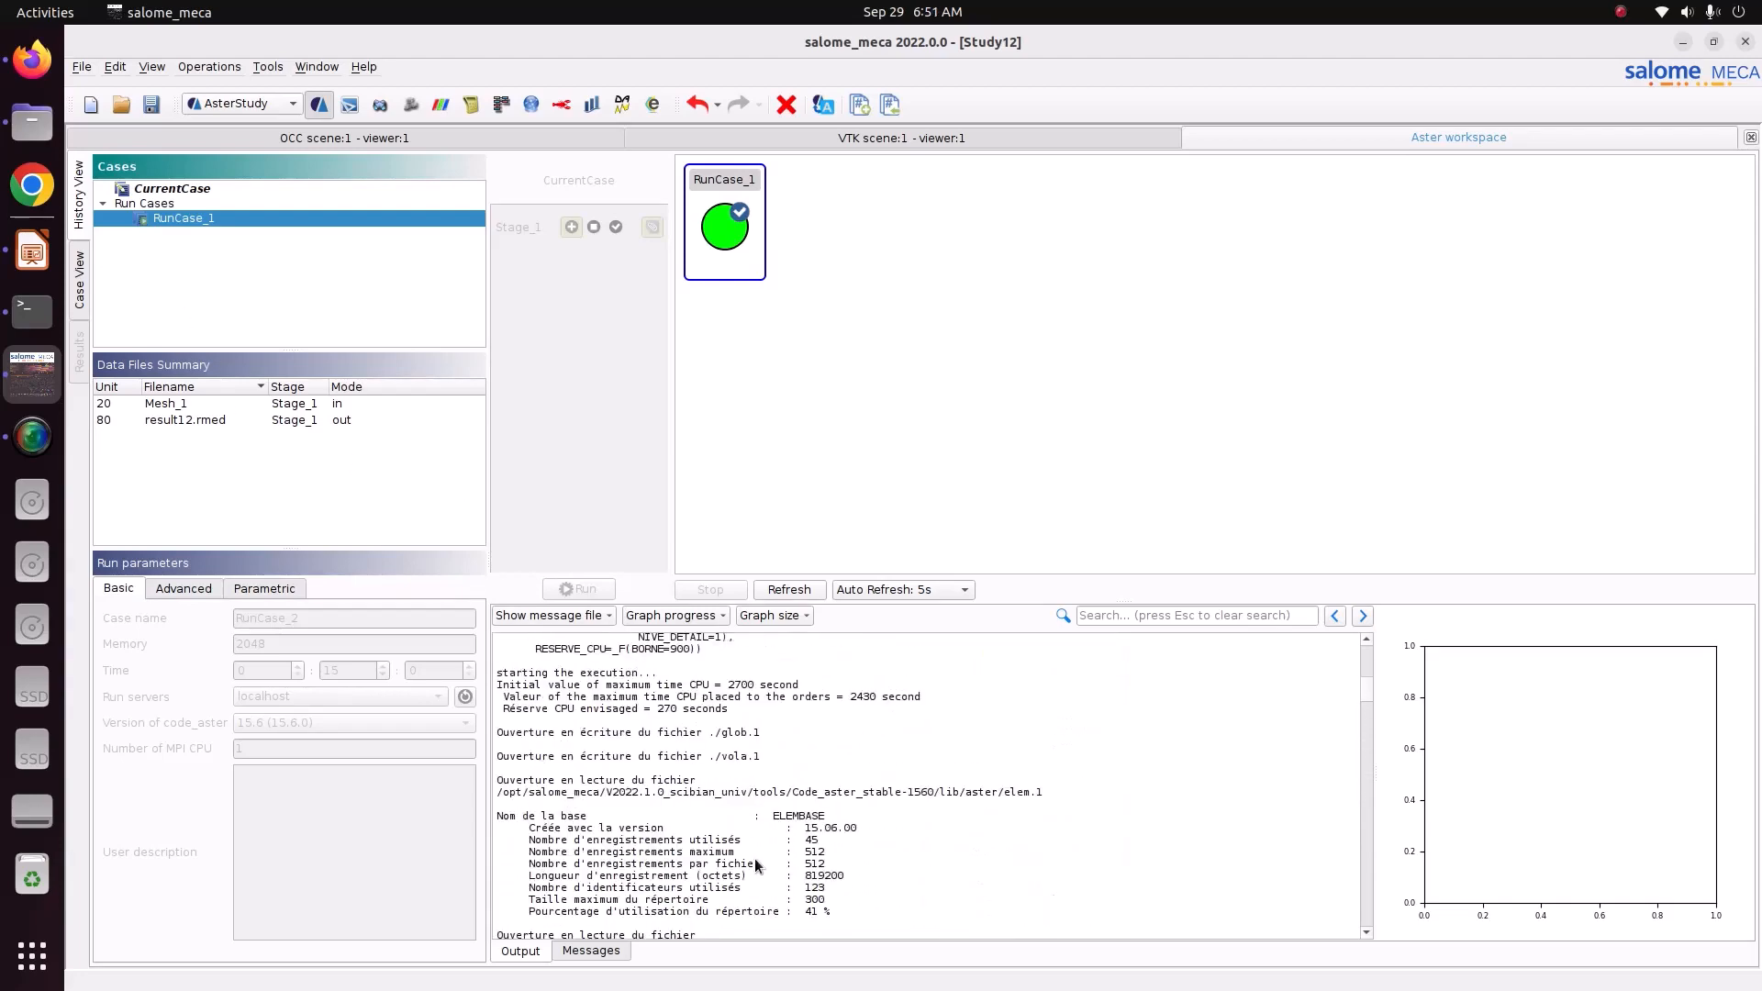
scroll(756, 863, down, 5)
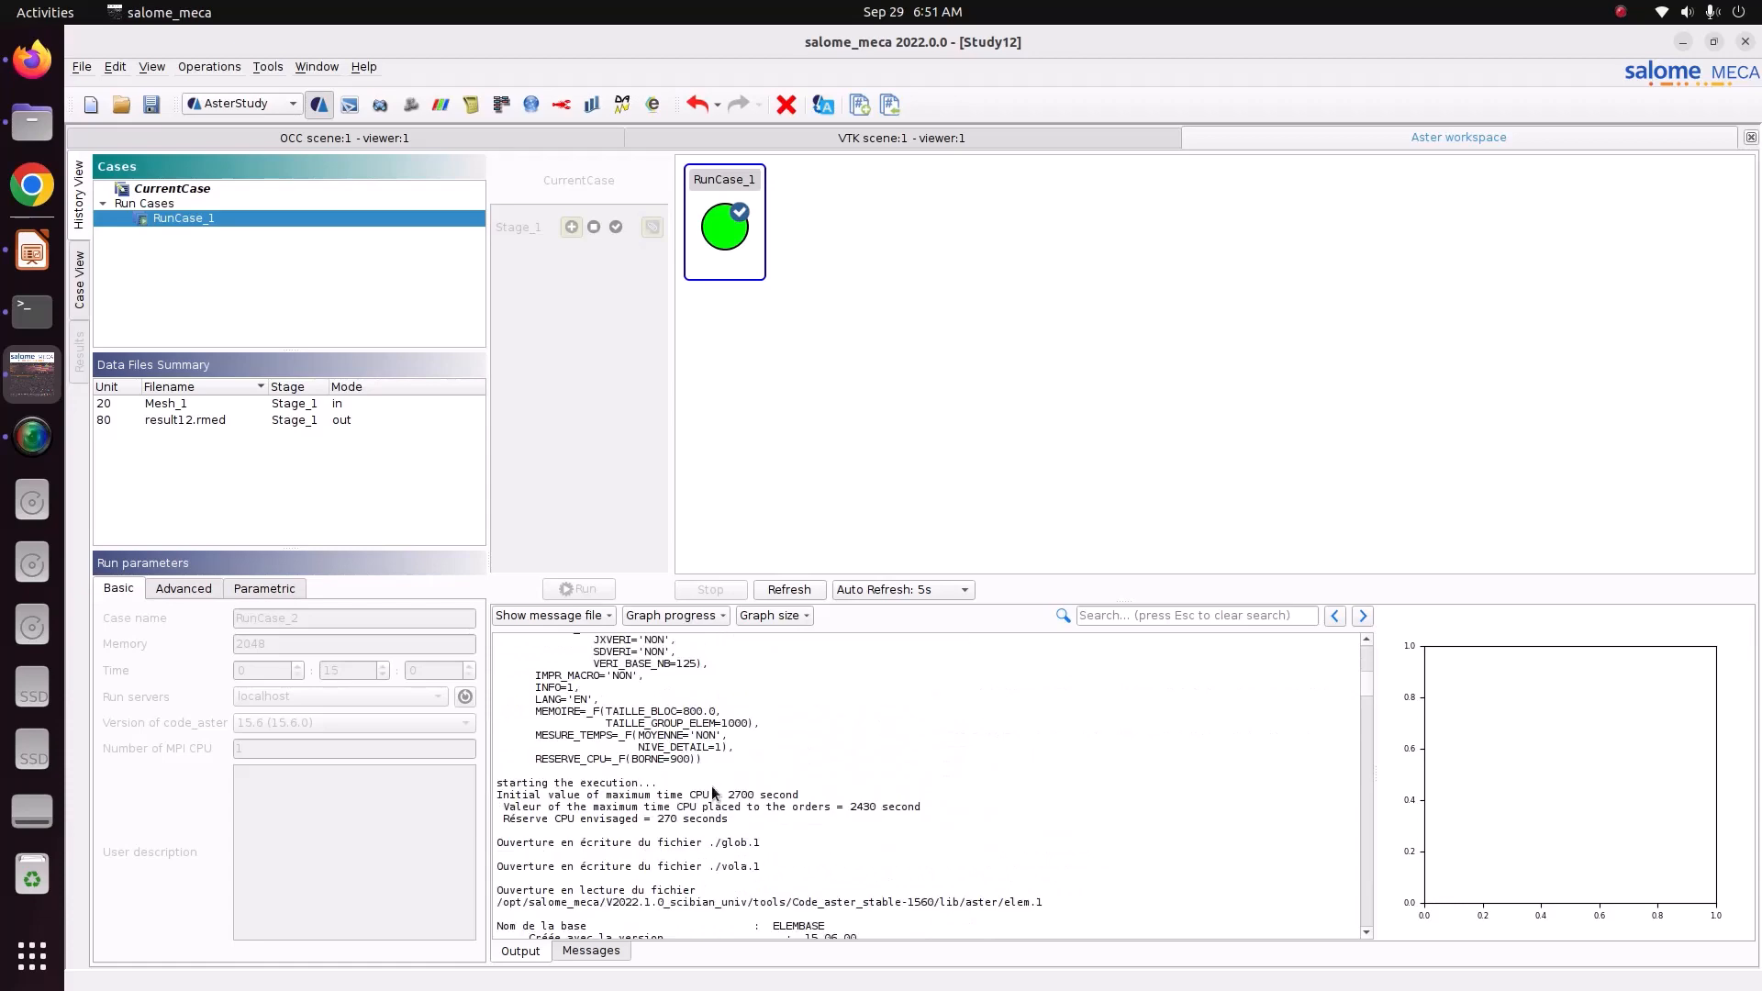
scroll(635, 839, down, 10)
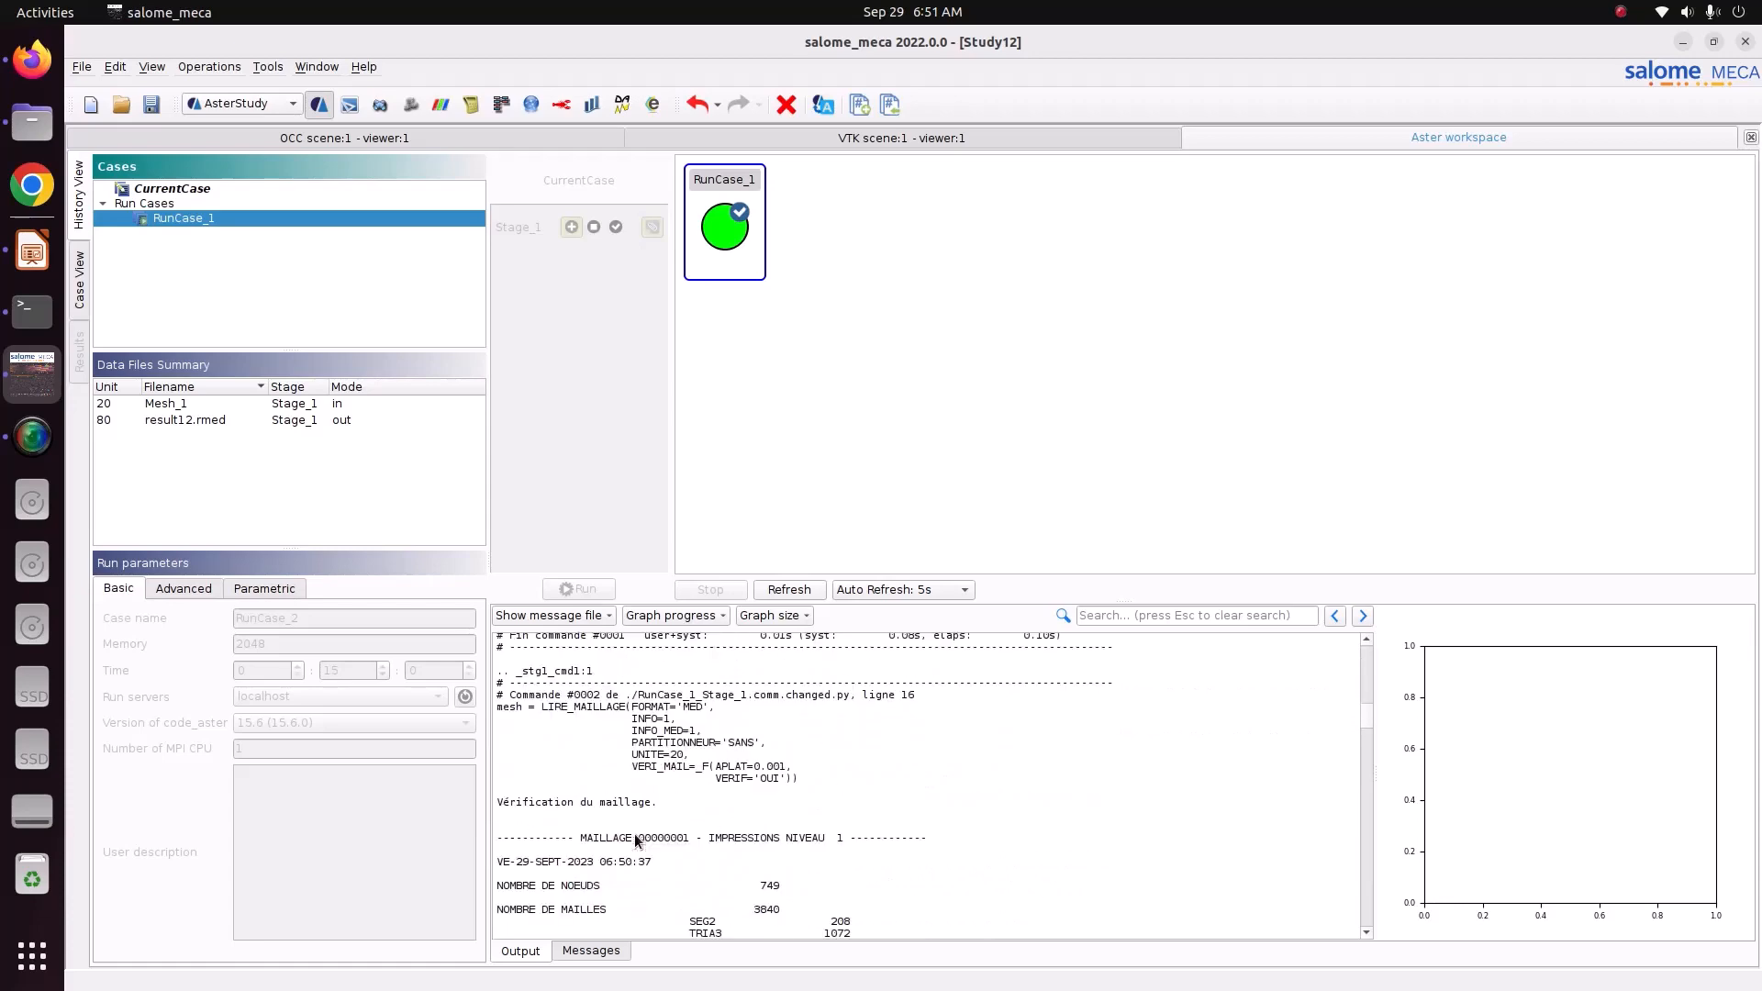
scroll(734, 802, down, 15)
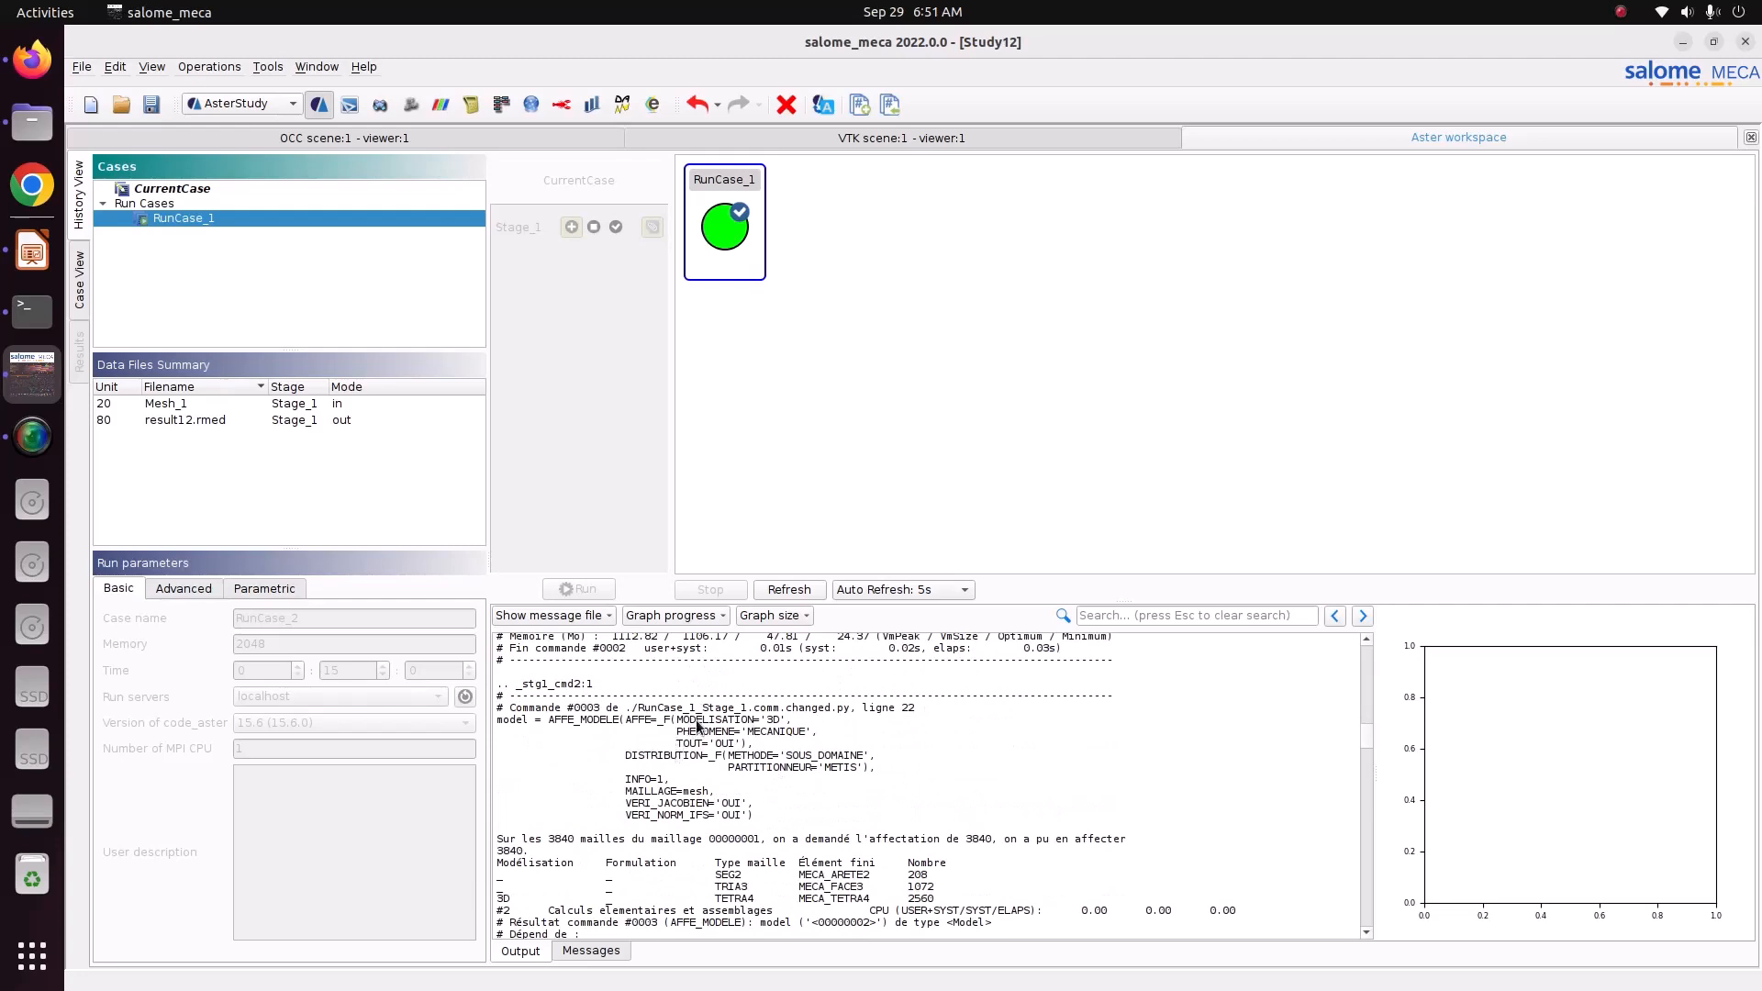
scroll(697, 784, down, 8)
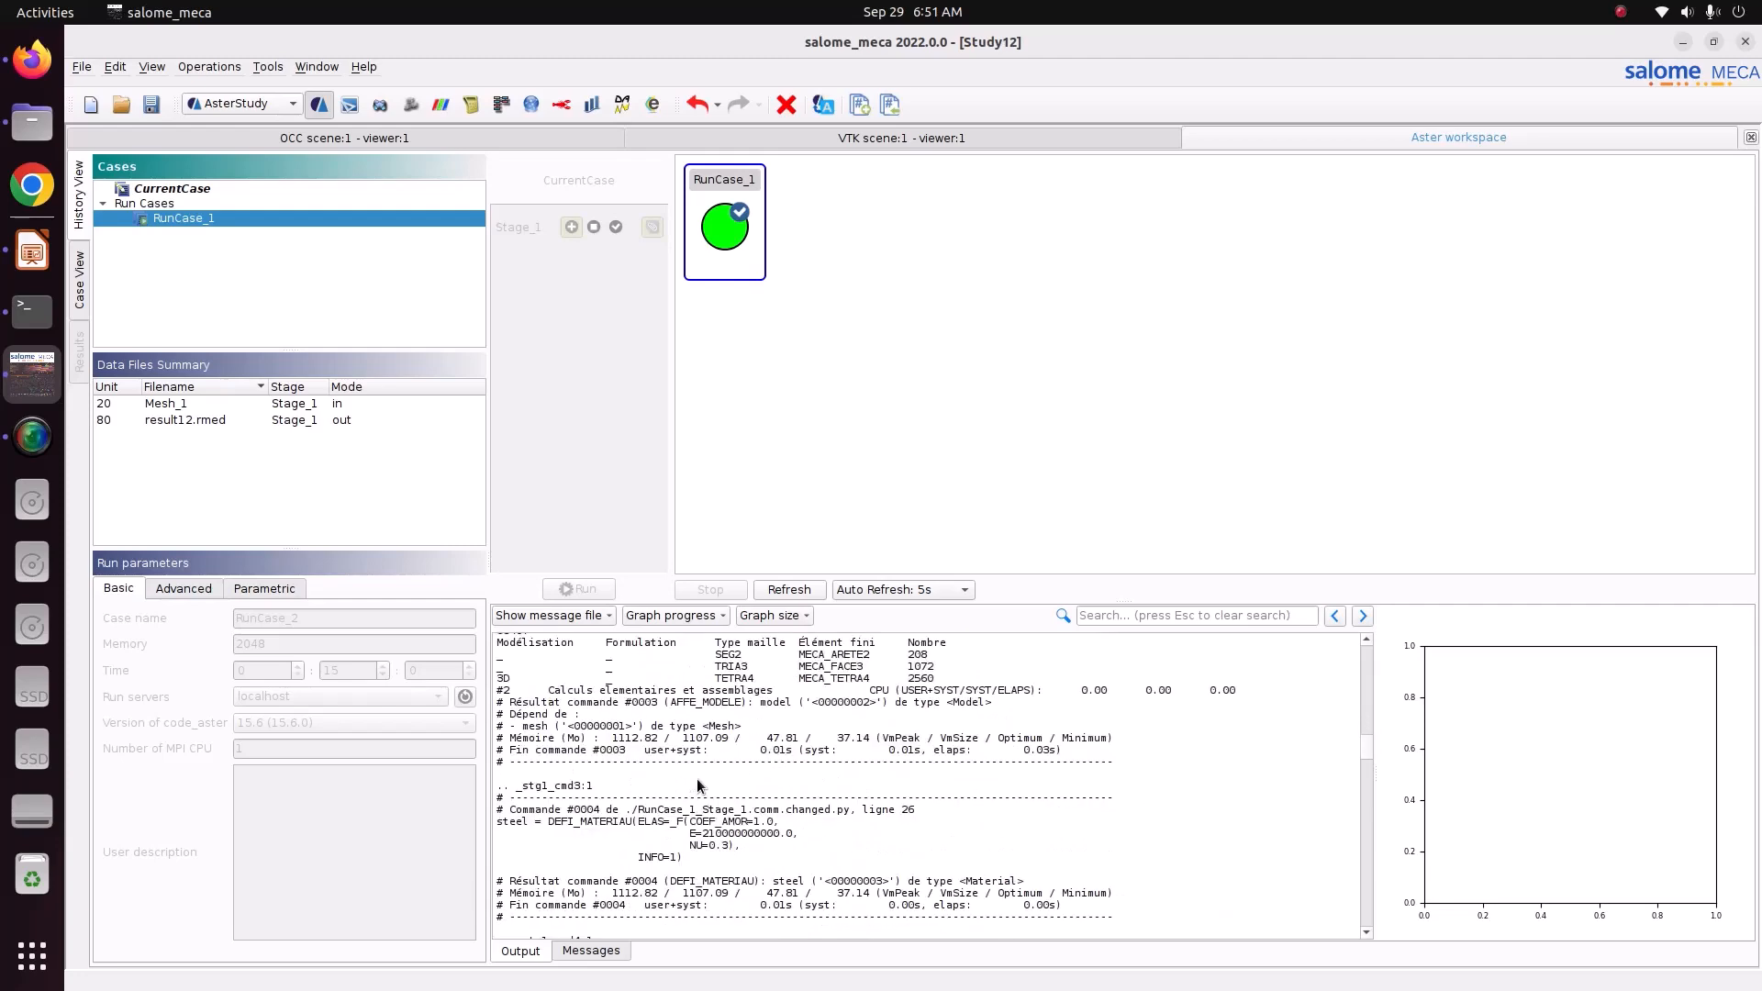
scroll(691, 787, down, 20)
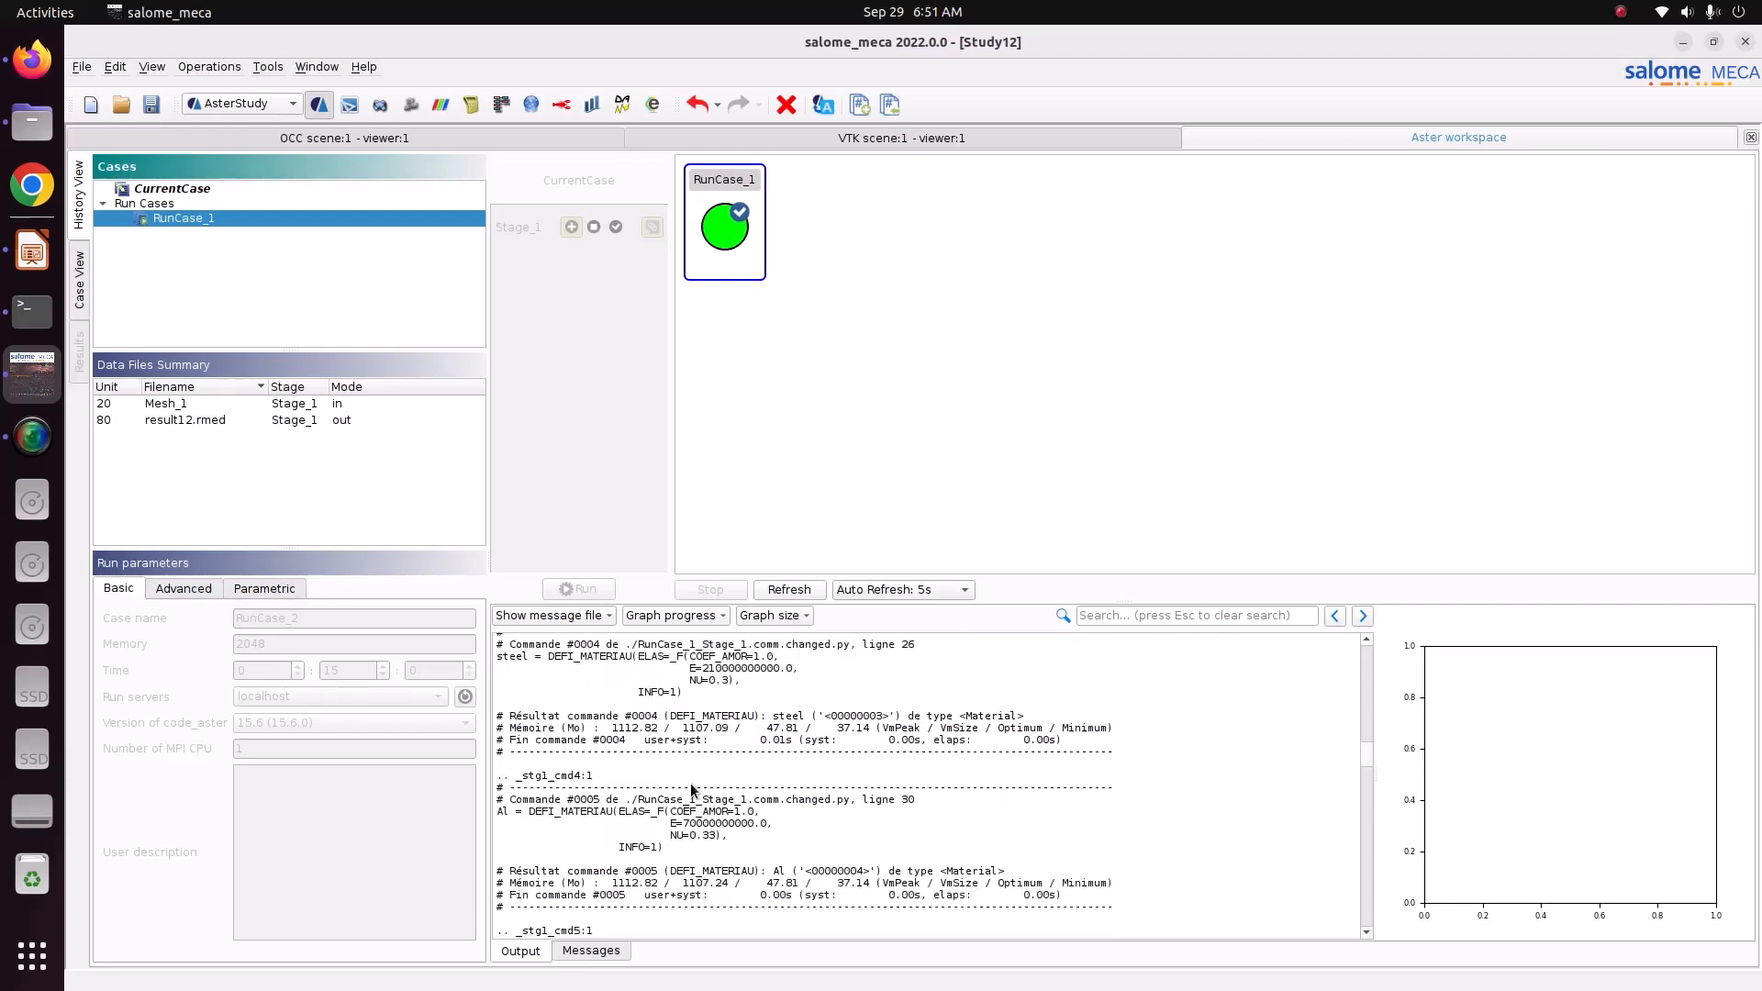
scroll(691, 785, down, 3)
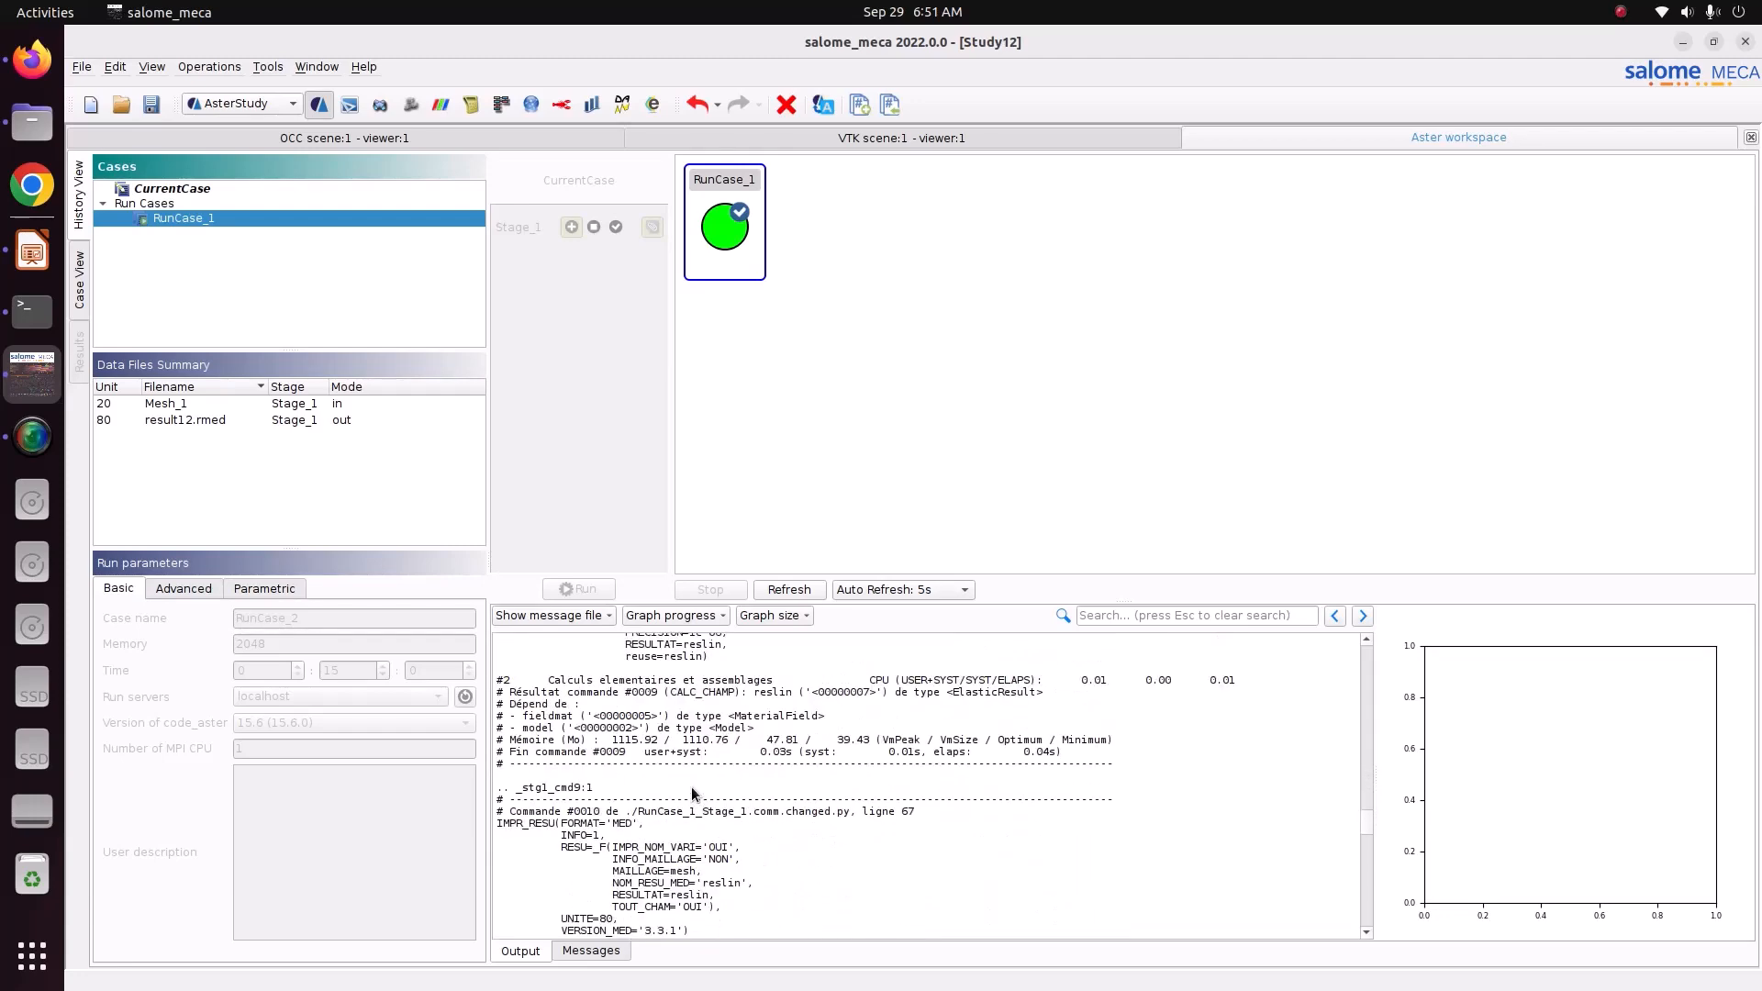
scroll(691, 785, up, 9)
scroll(692, 795, up, 5)
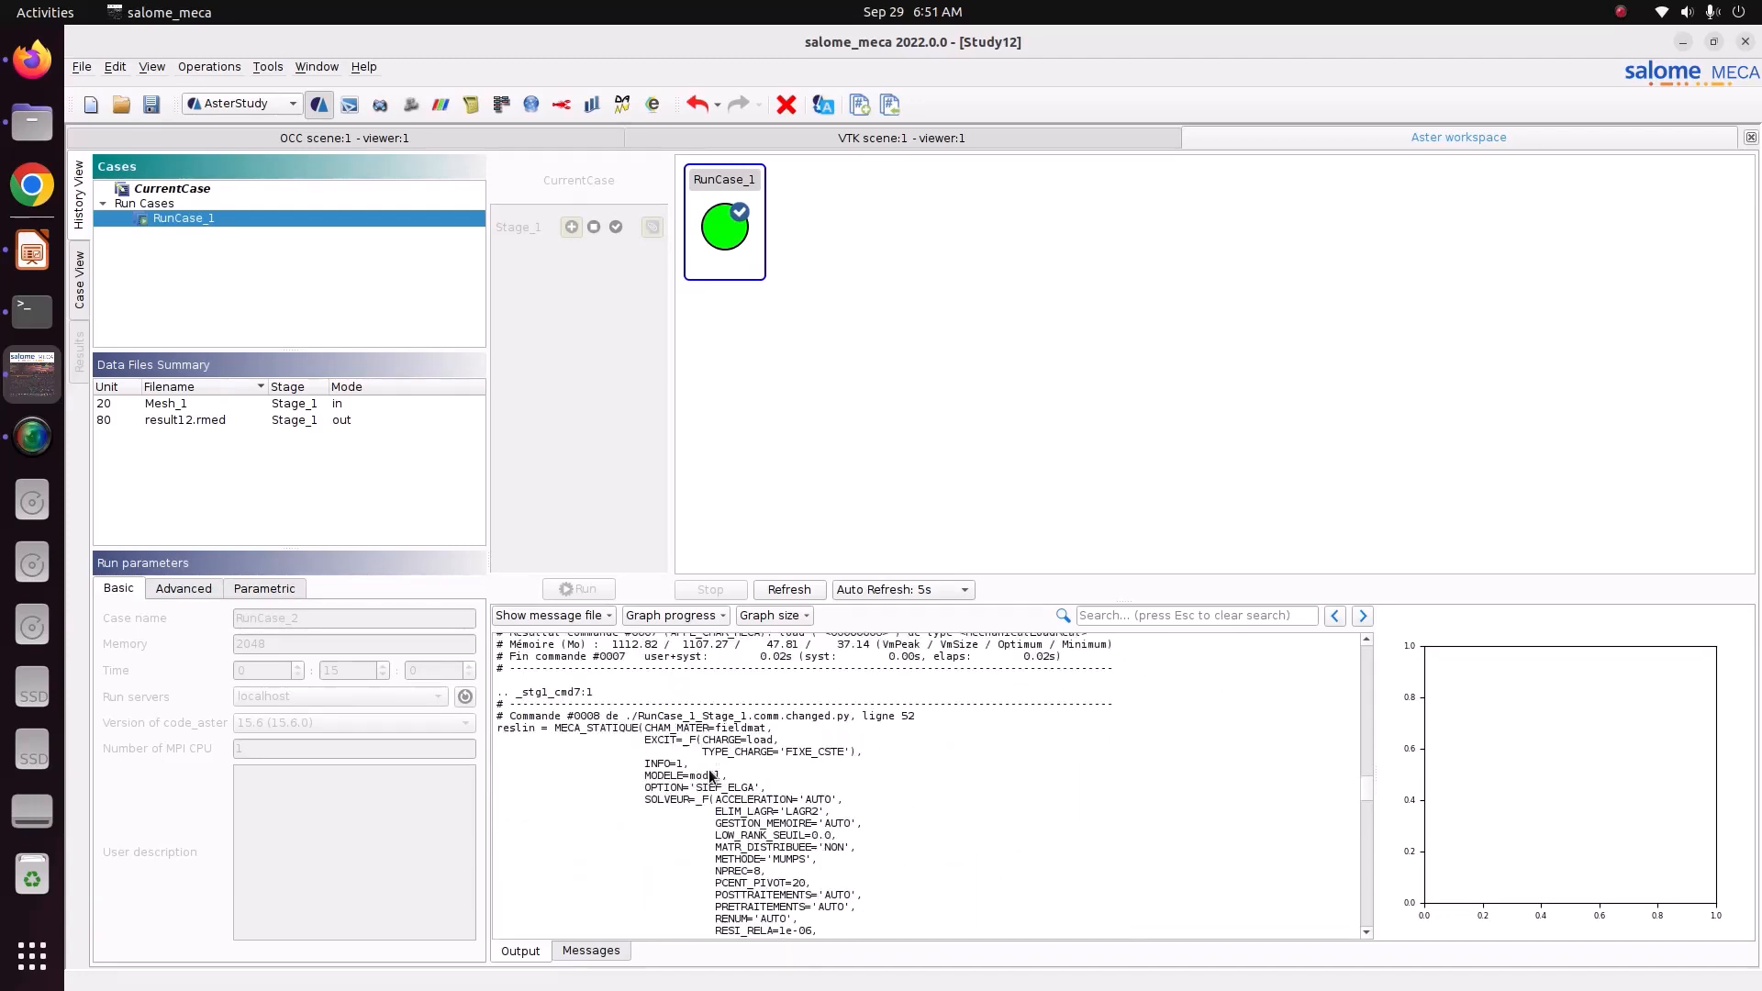
scroll(711, 779, down, 8)
scroll(582, 819, down, 2)
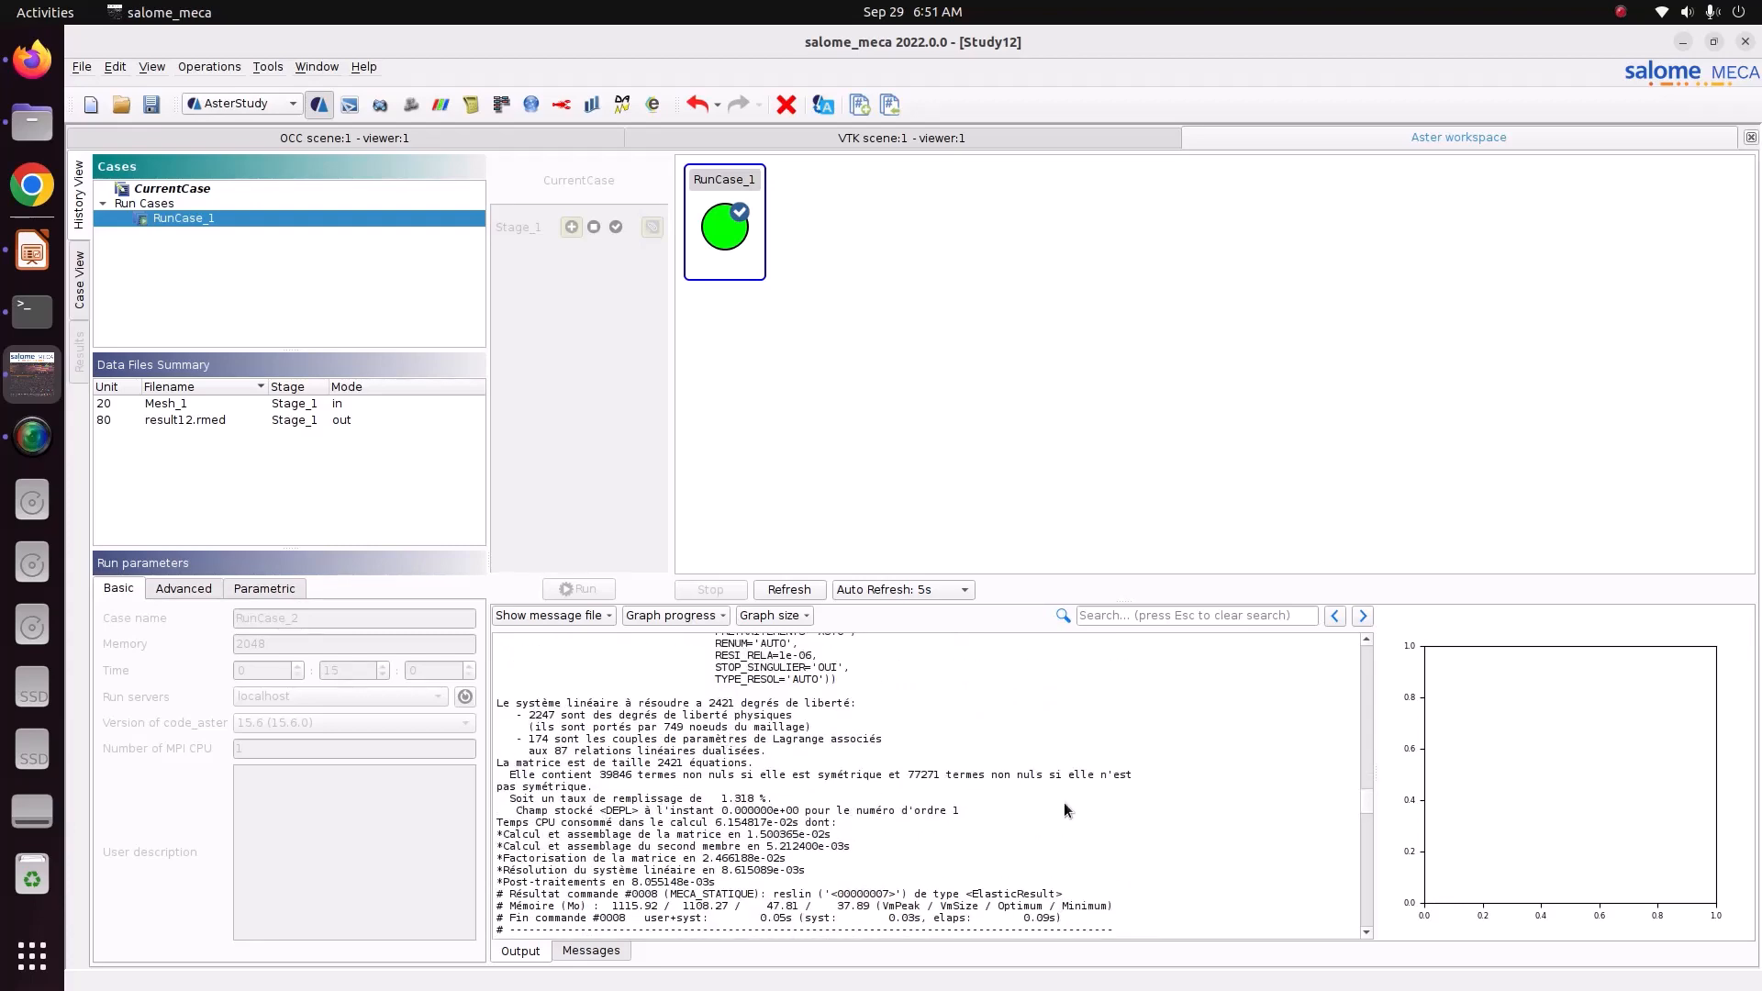
scroll(1064, 804, down, 15)
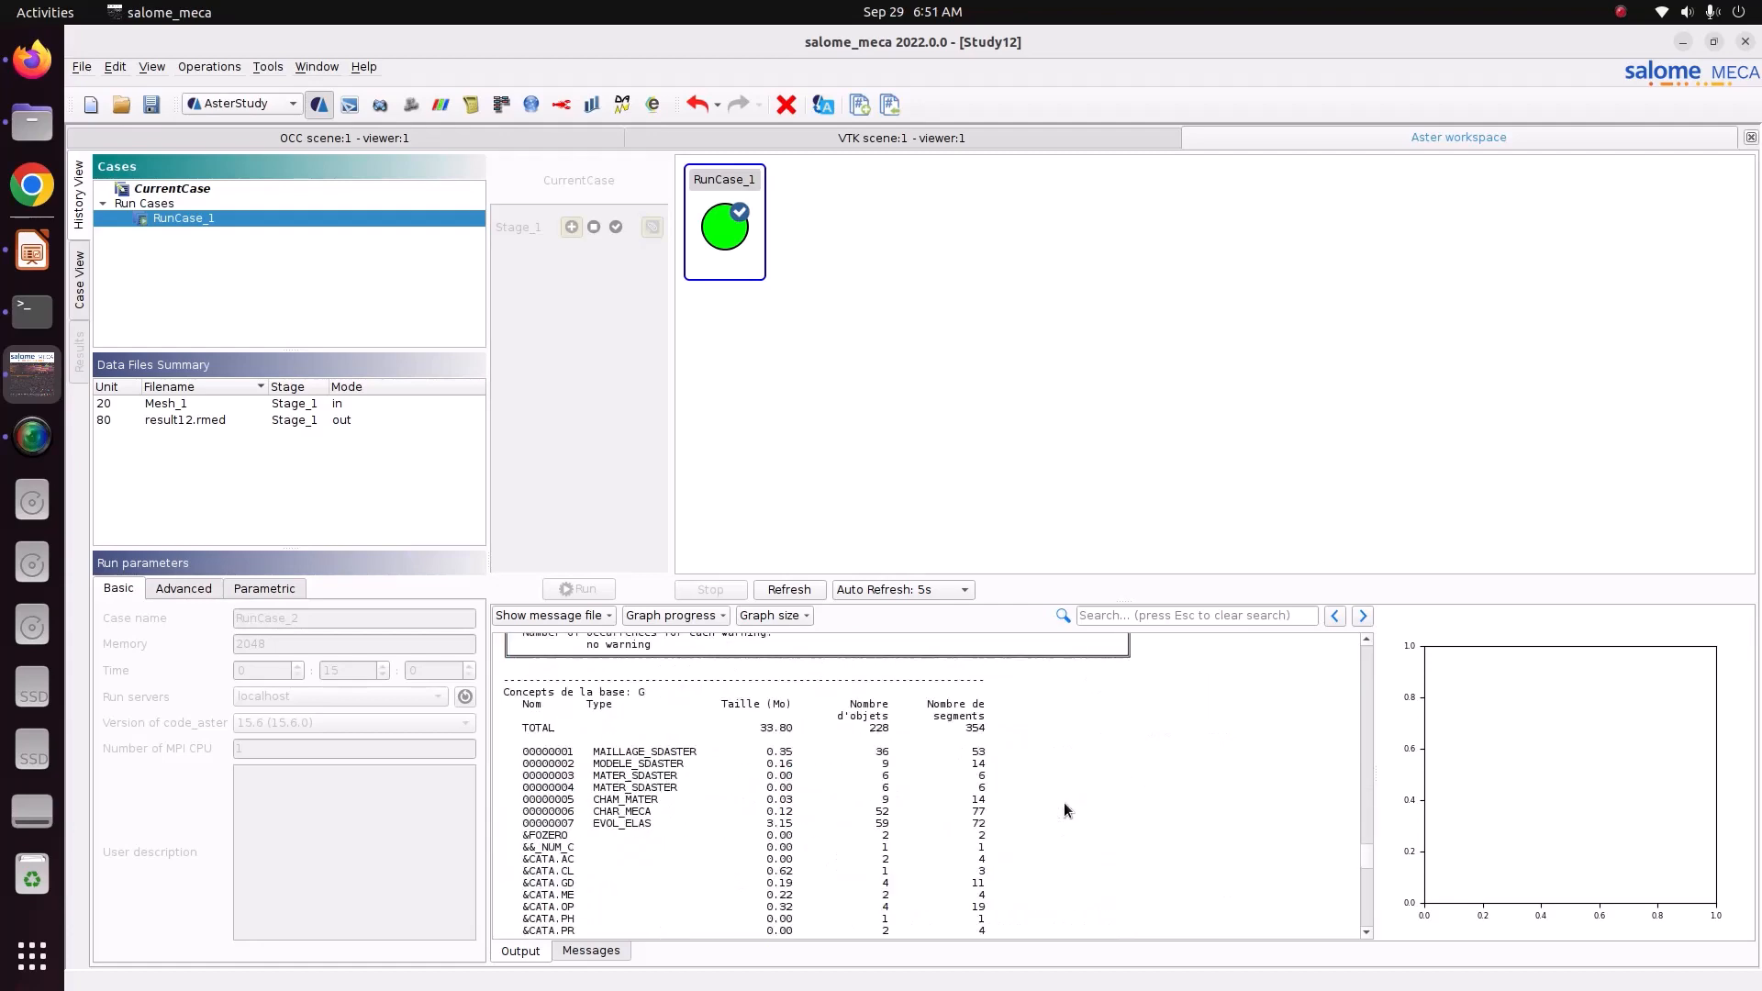
scroll(1065, 807, down, 10)
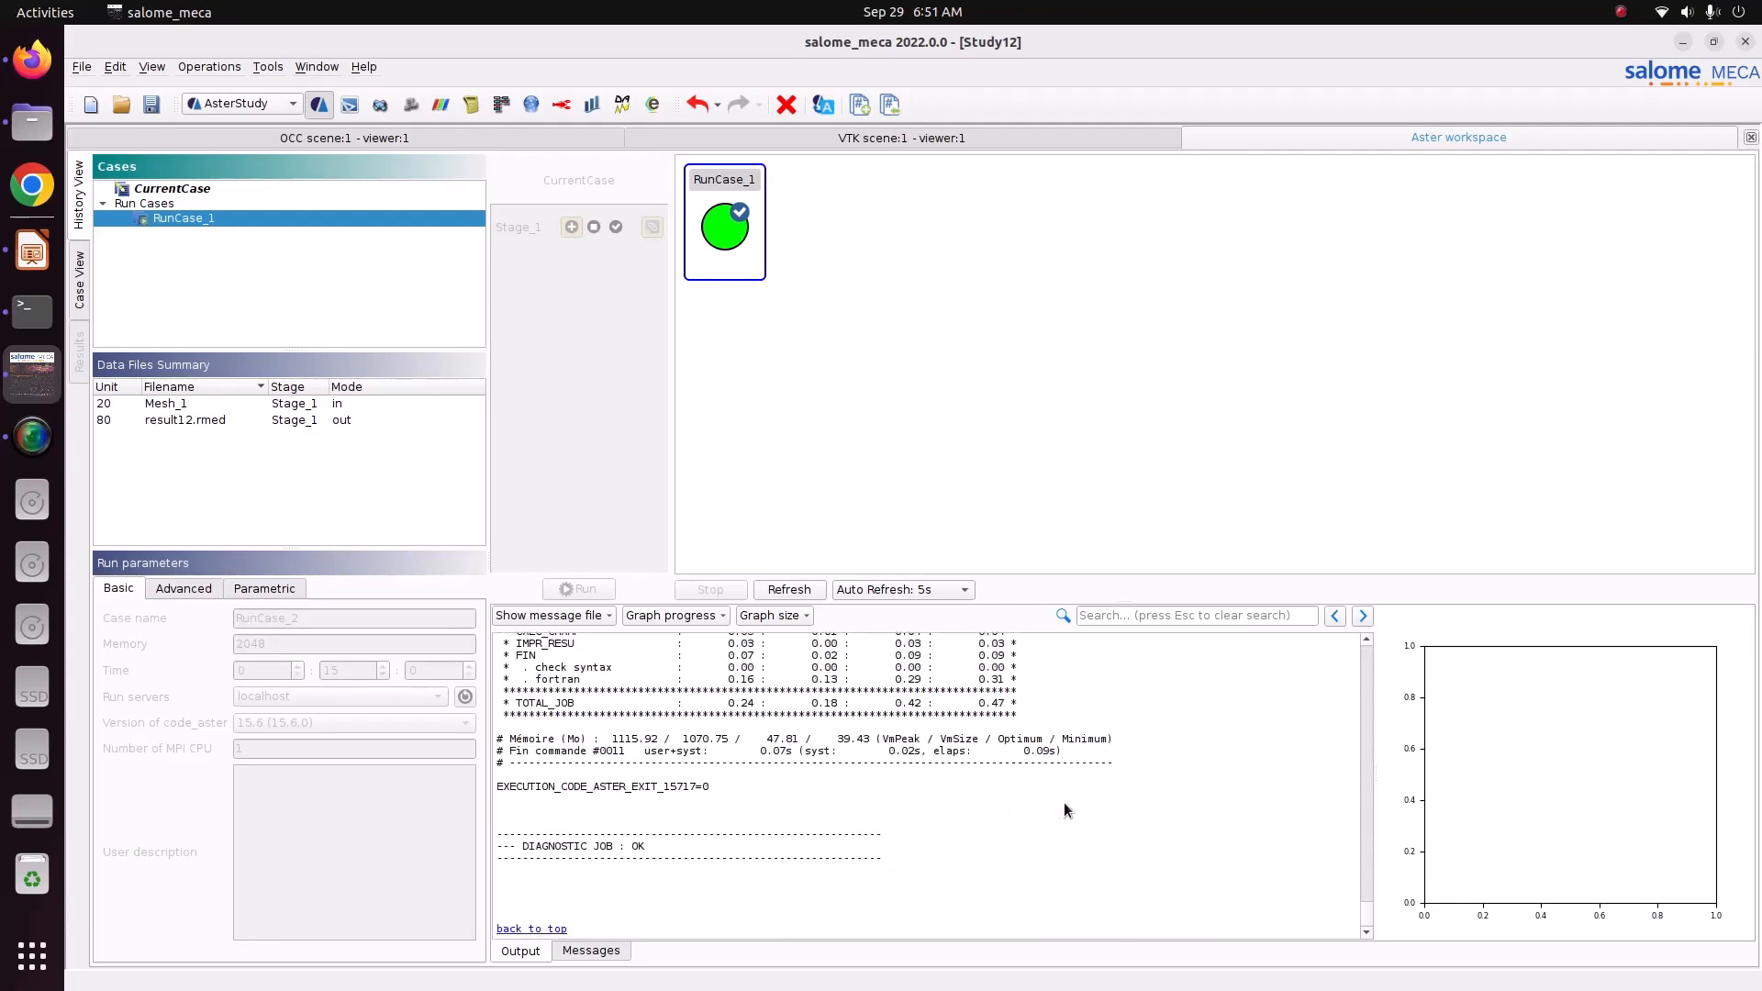
Step: Save the study and switch to the ParaVIS module
click(150, 108)
click(240, 103)
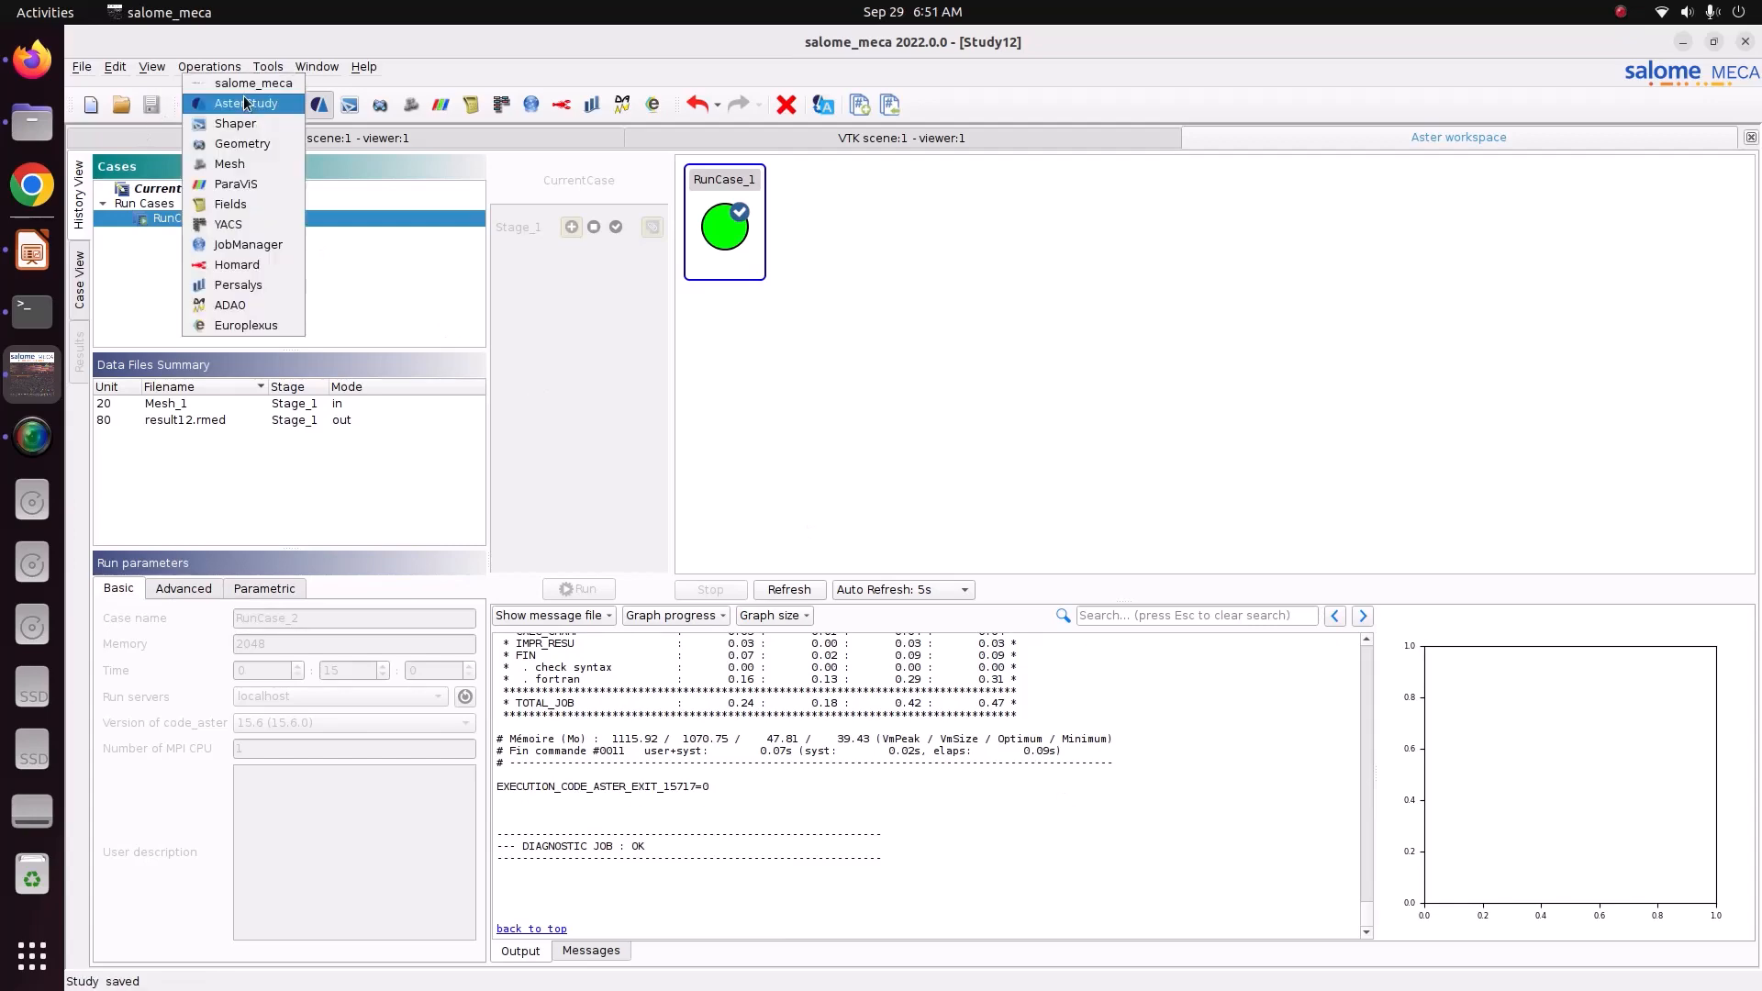
click(252, 184)
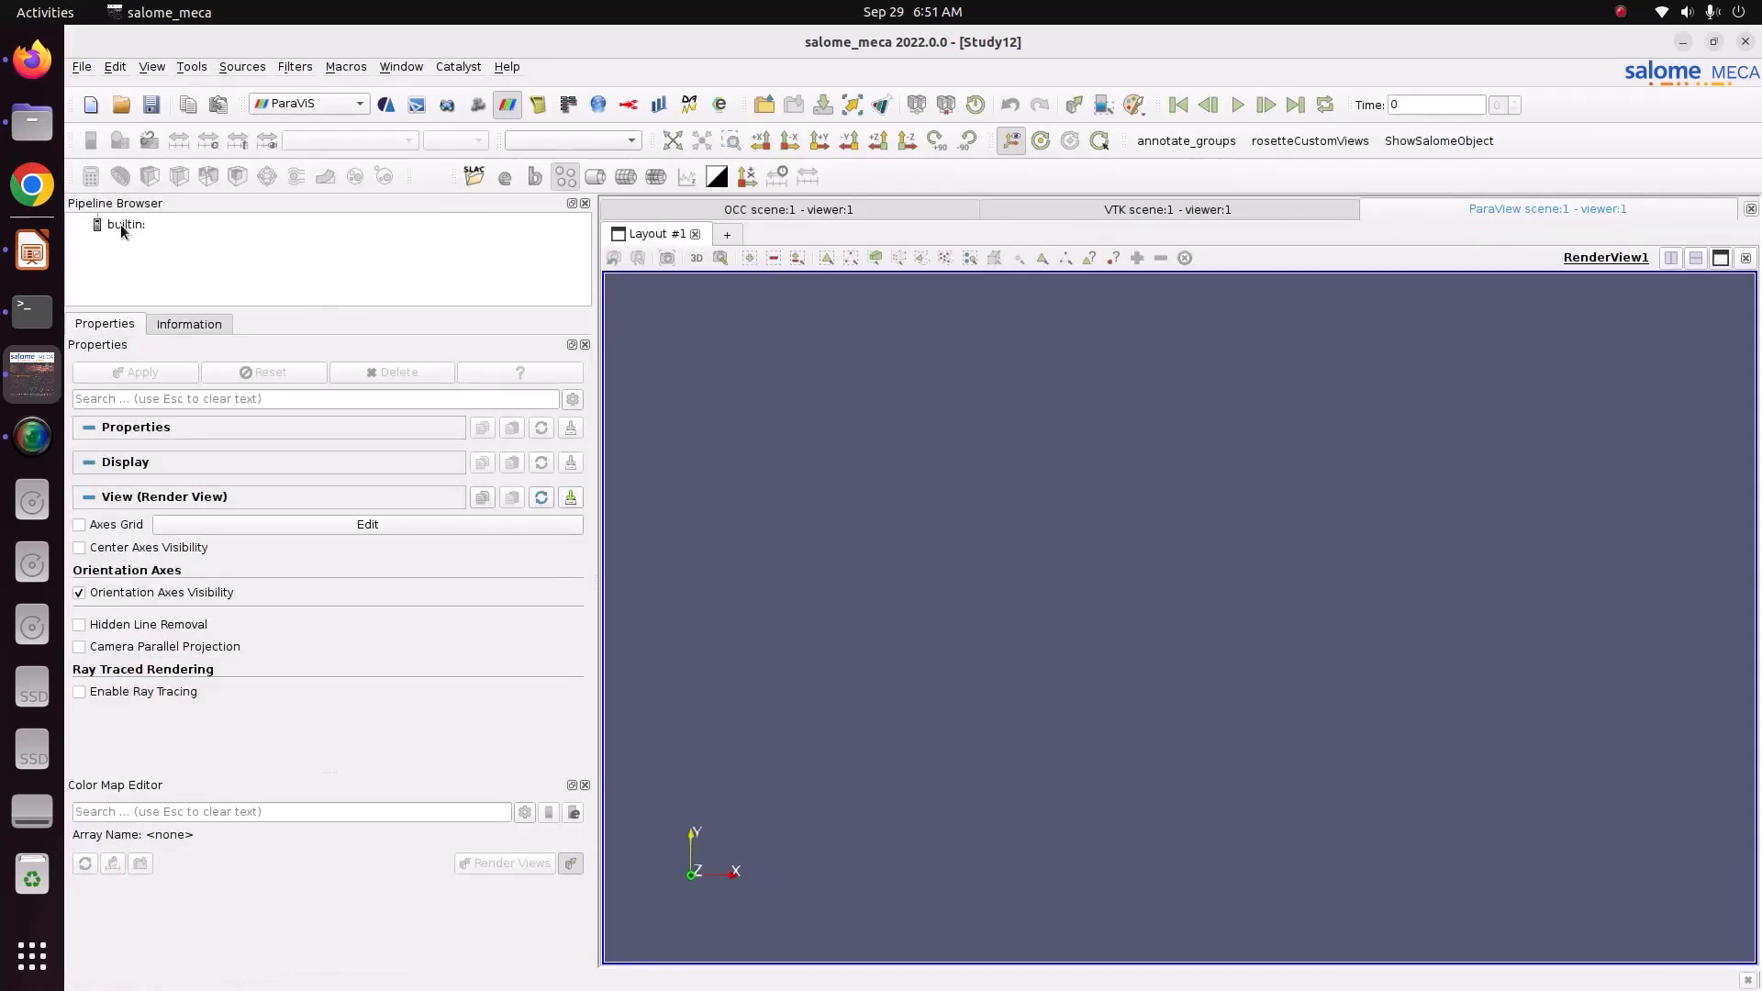
Step: Open result12.rmed from the Pictures/CODE_ASTER/bonded_contact/1_merge_node folder in the home directory as a pipeline source
right_click(122, 231)
click(152, 240)
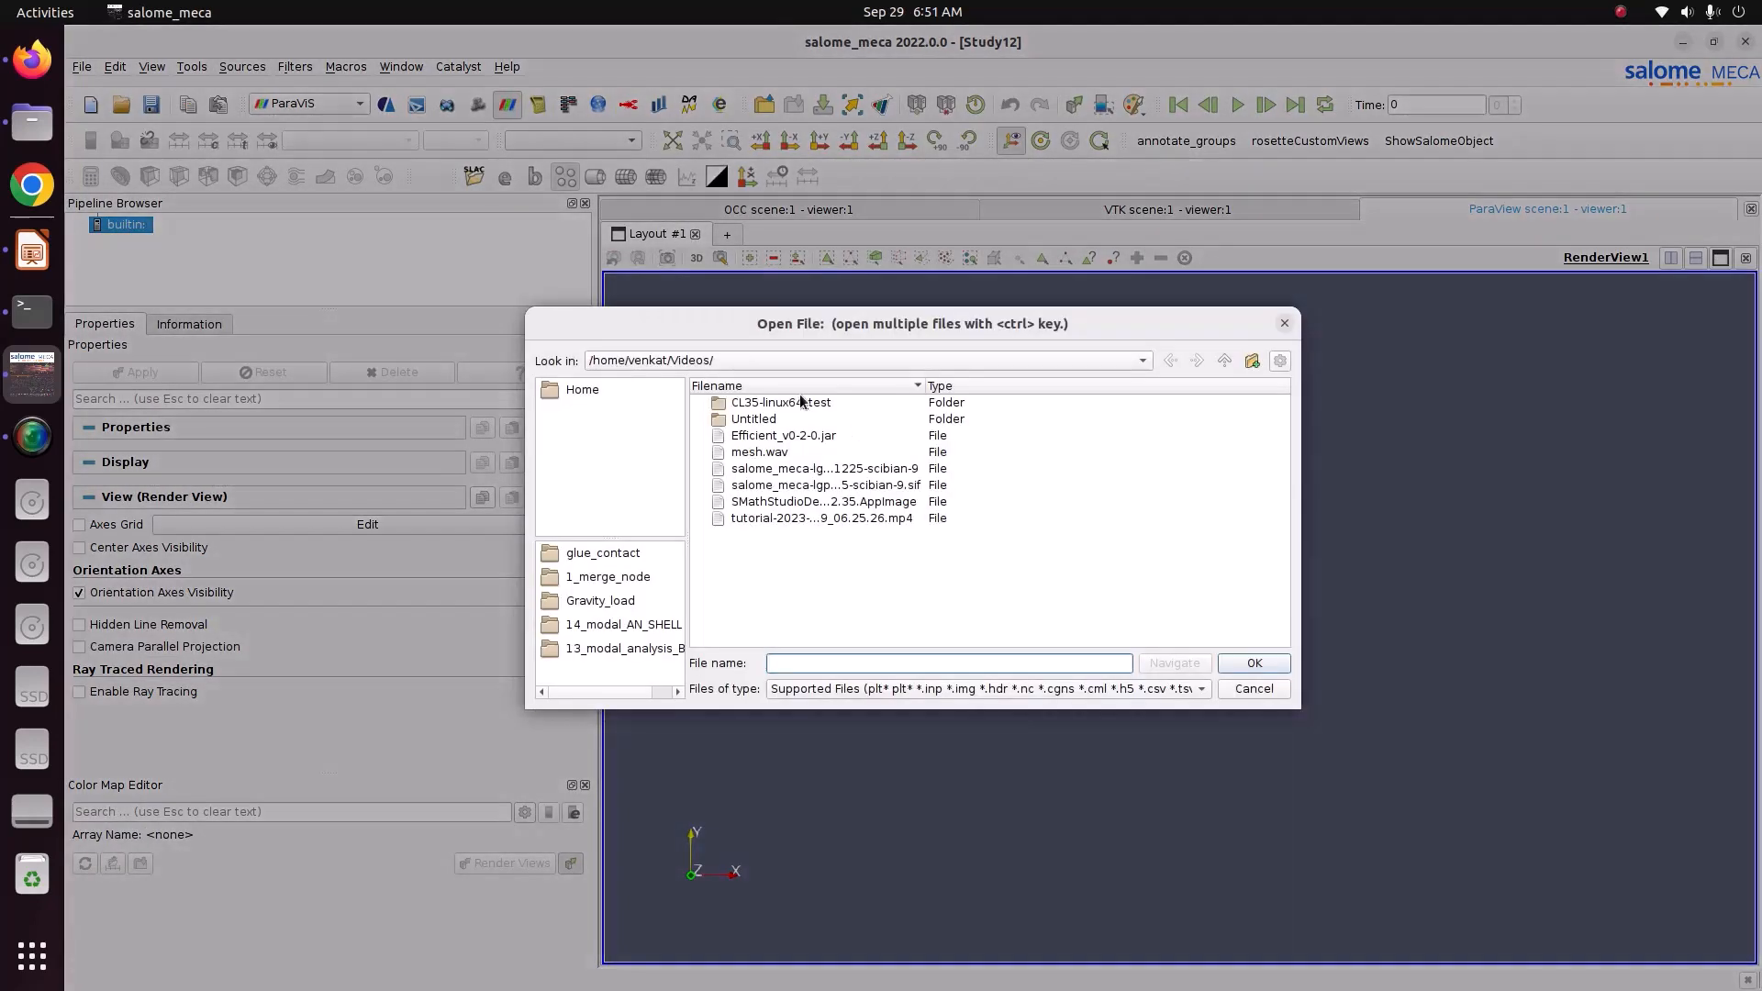
click(750, 361)
click(725, 336)
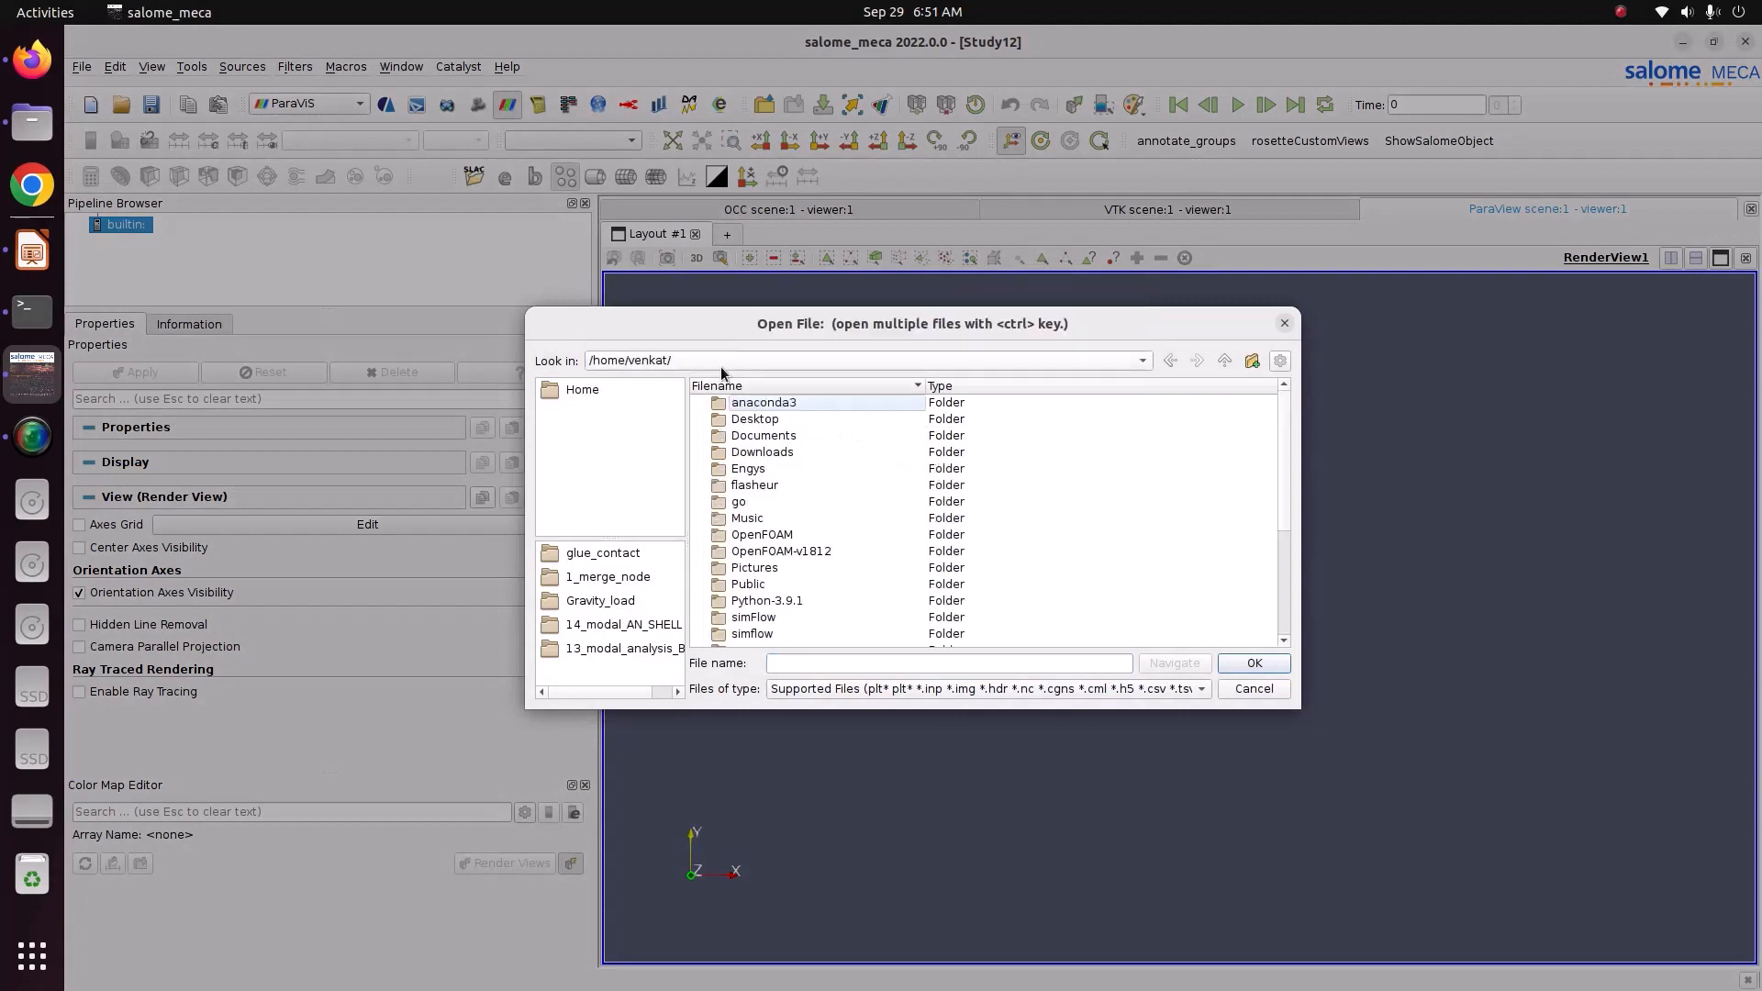
double_click(756, 567)
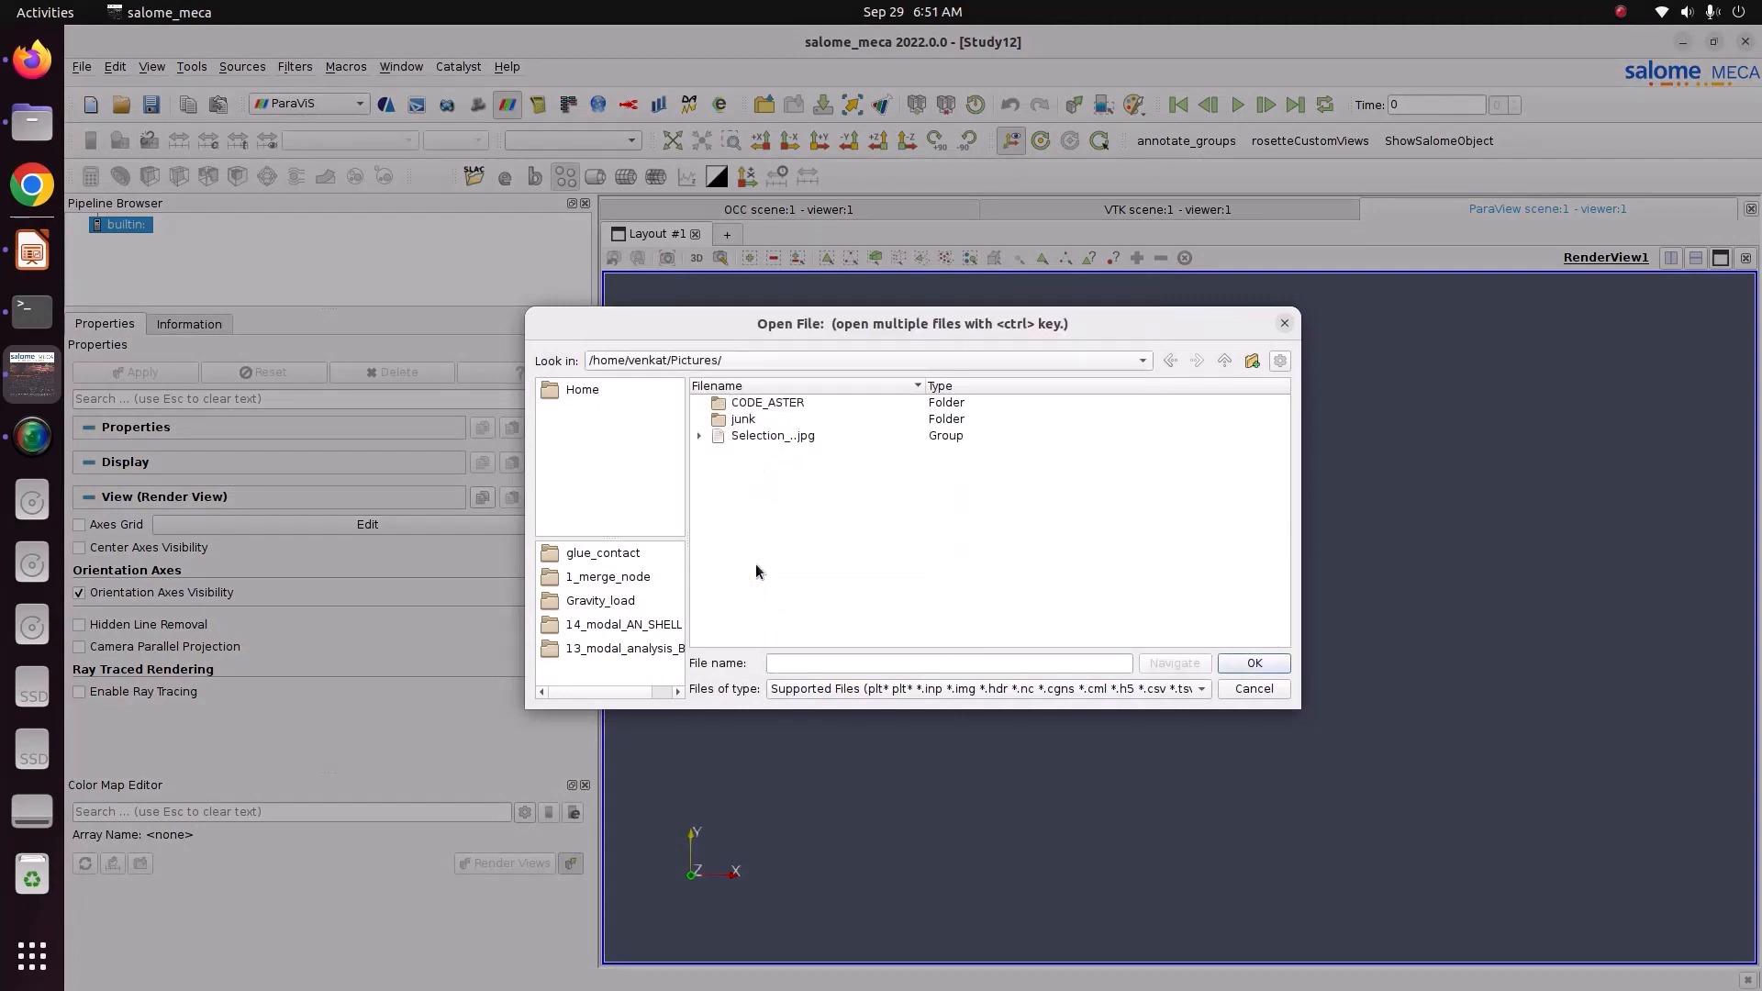
double_click(742, 407)
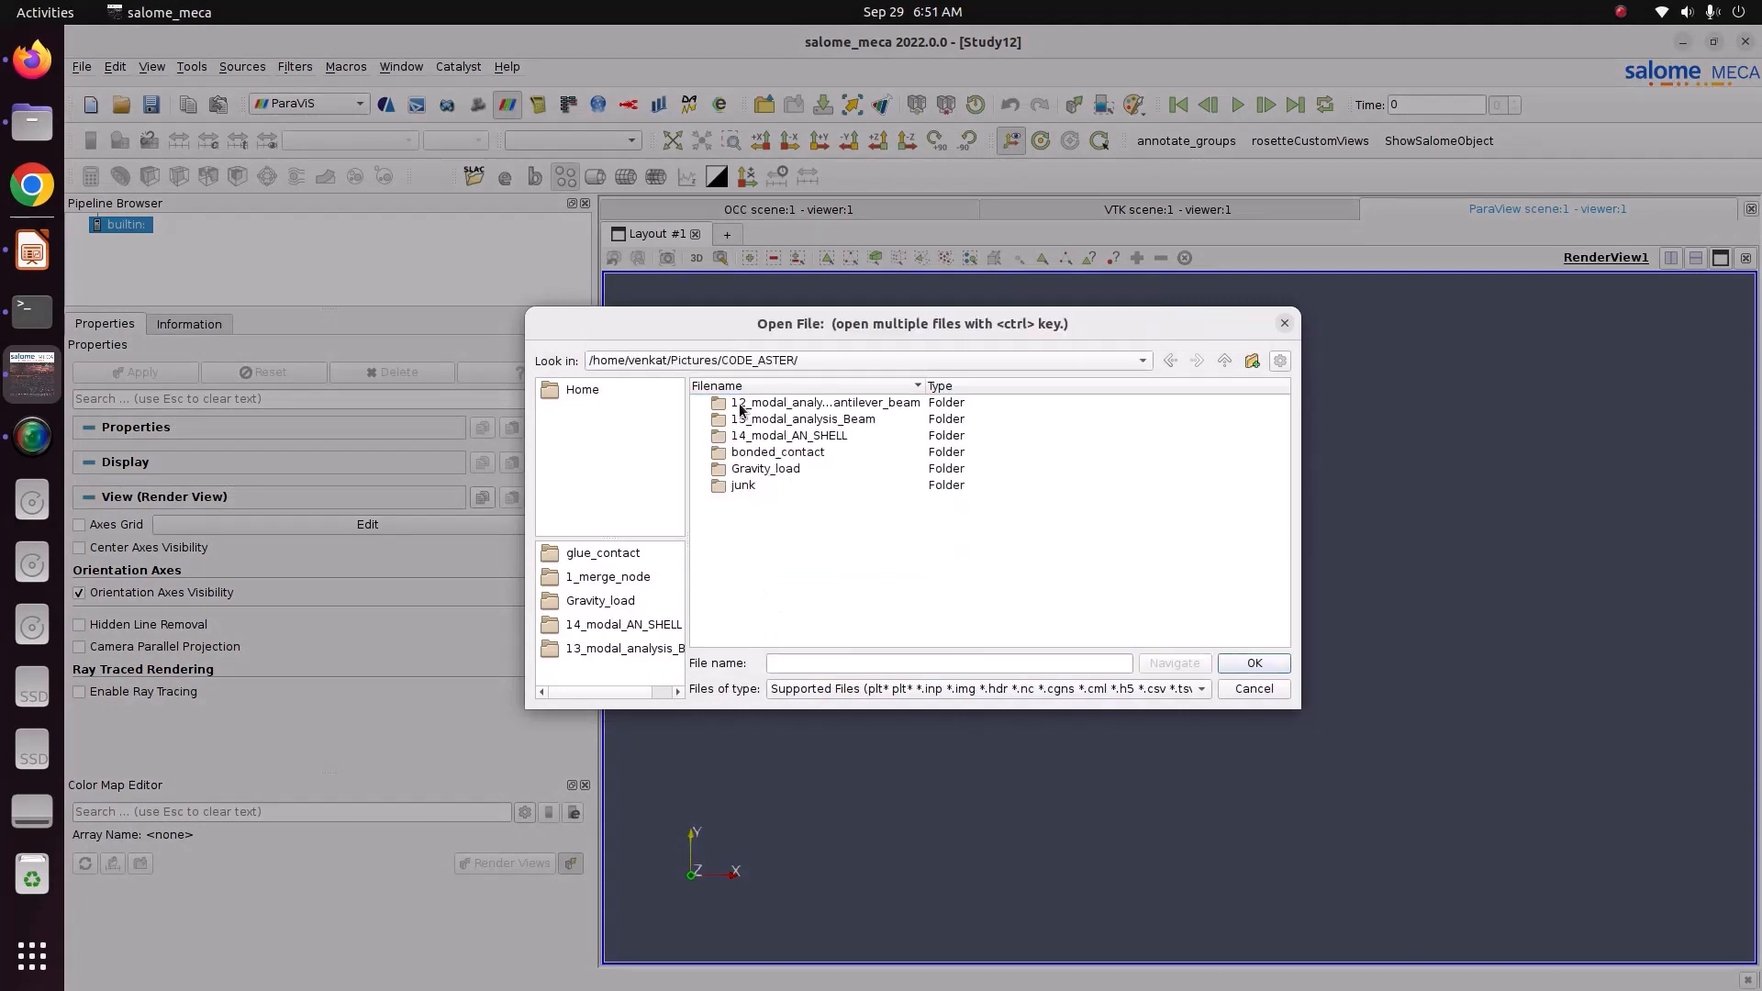
double_click(761, 452)
double_click(762, 405)
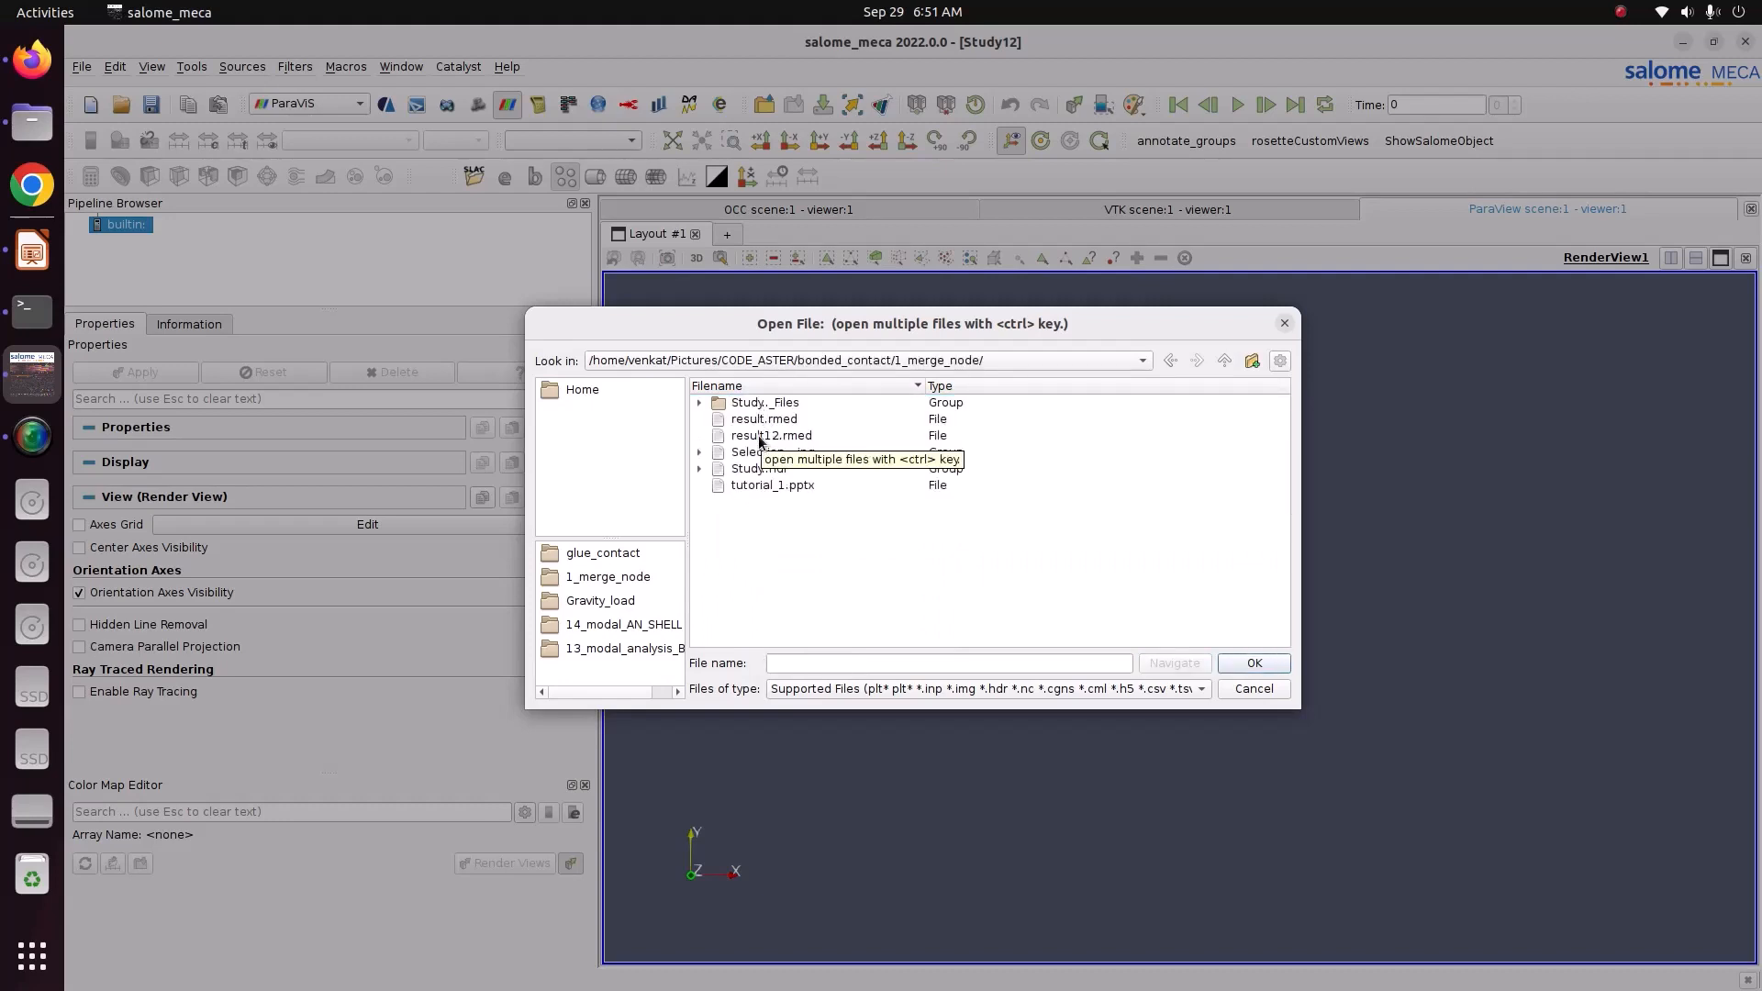
click(759, 438)
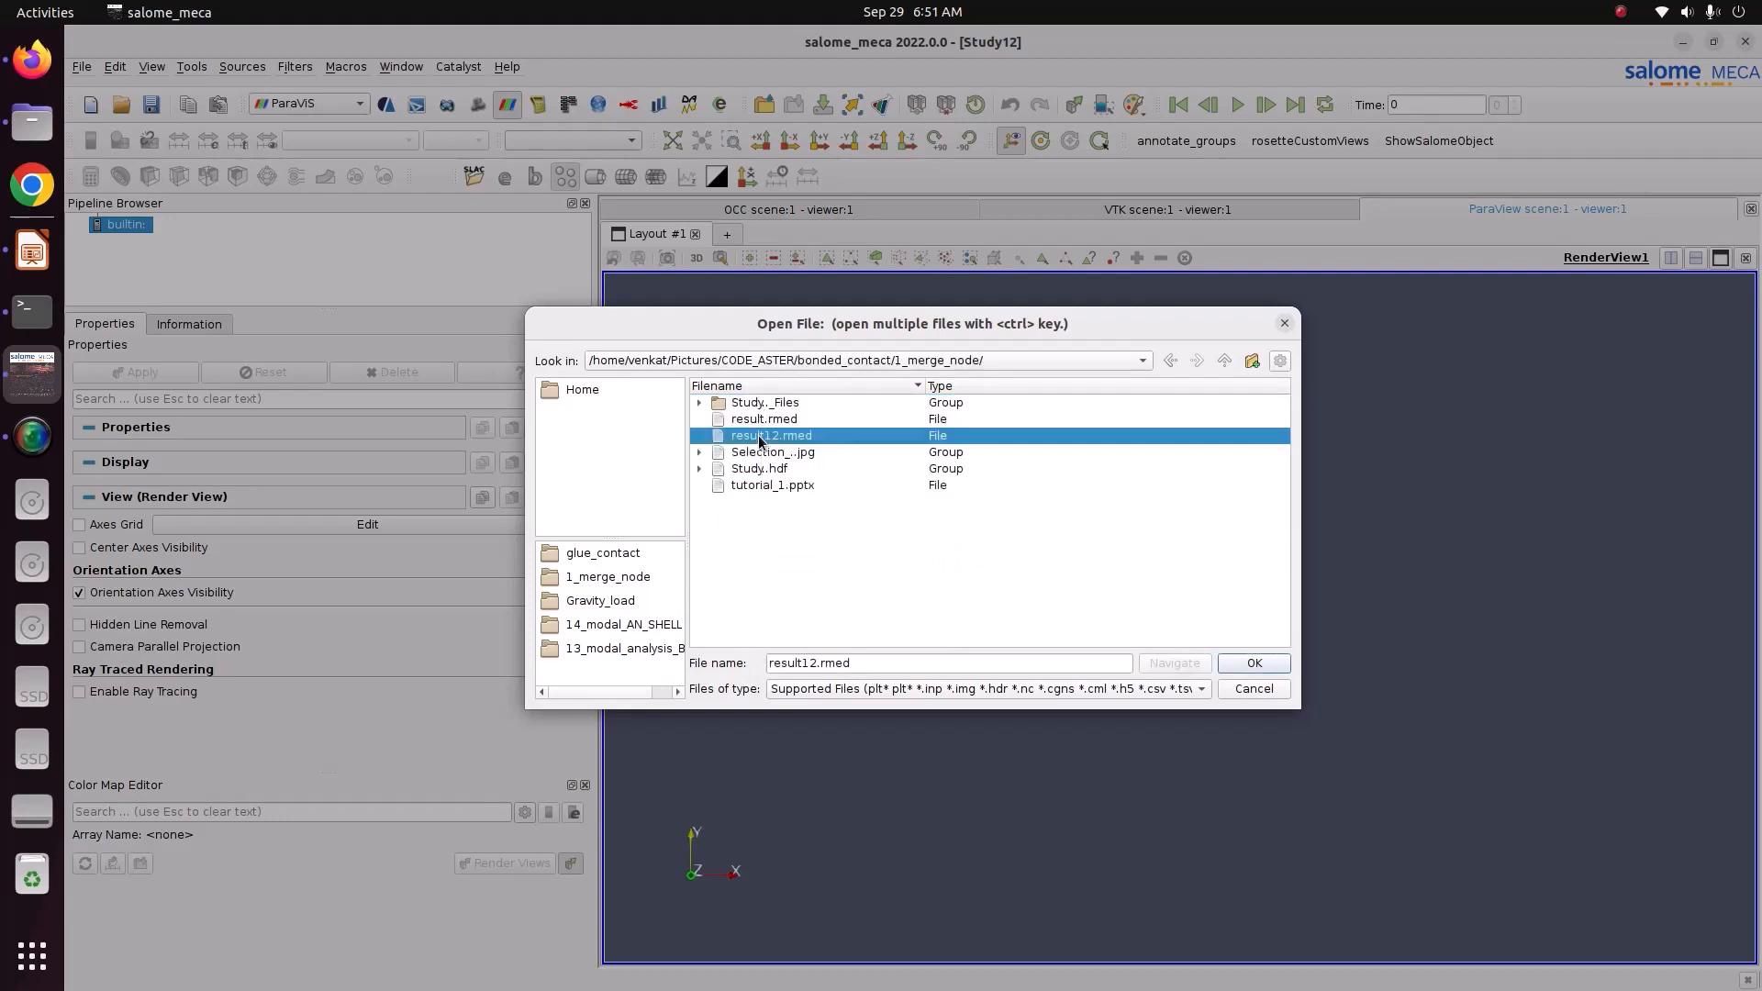
click(1250, 662)
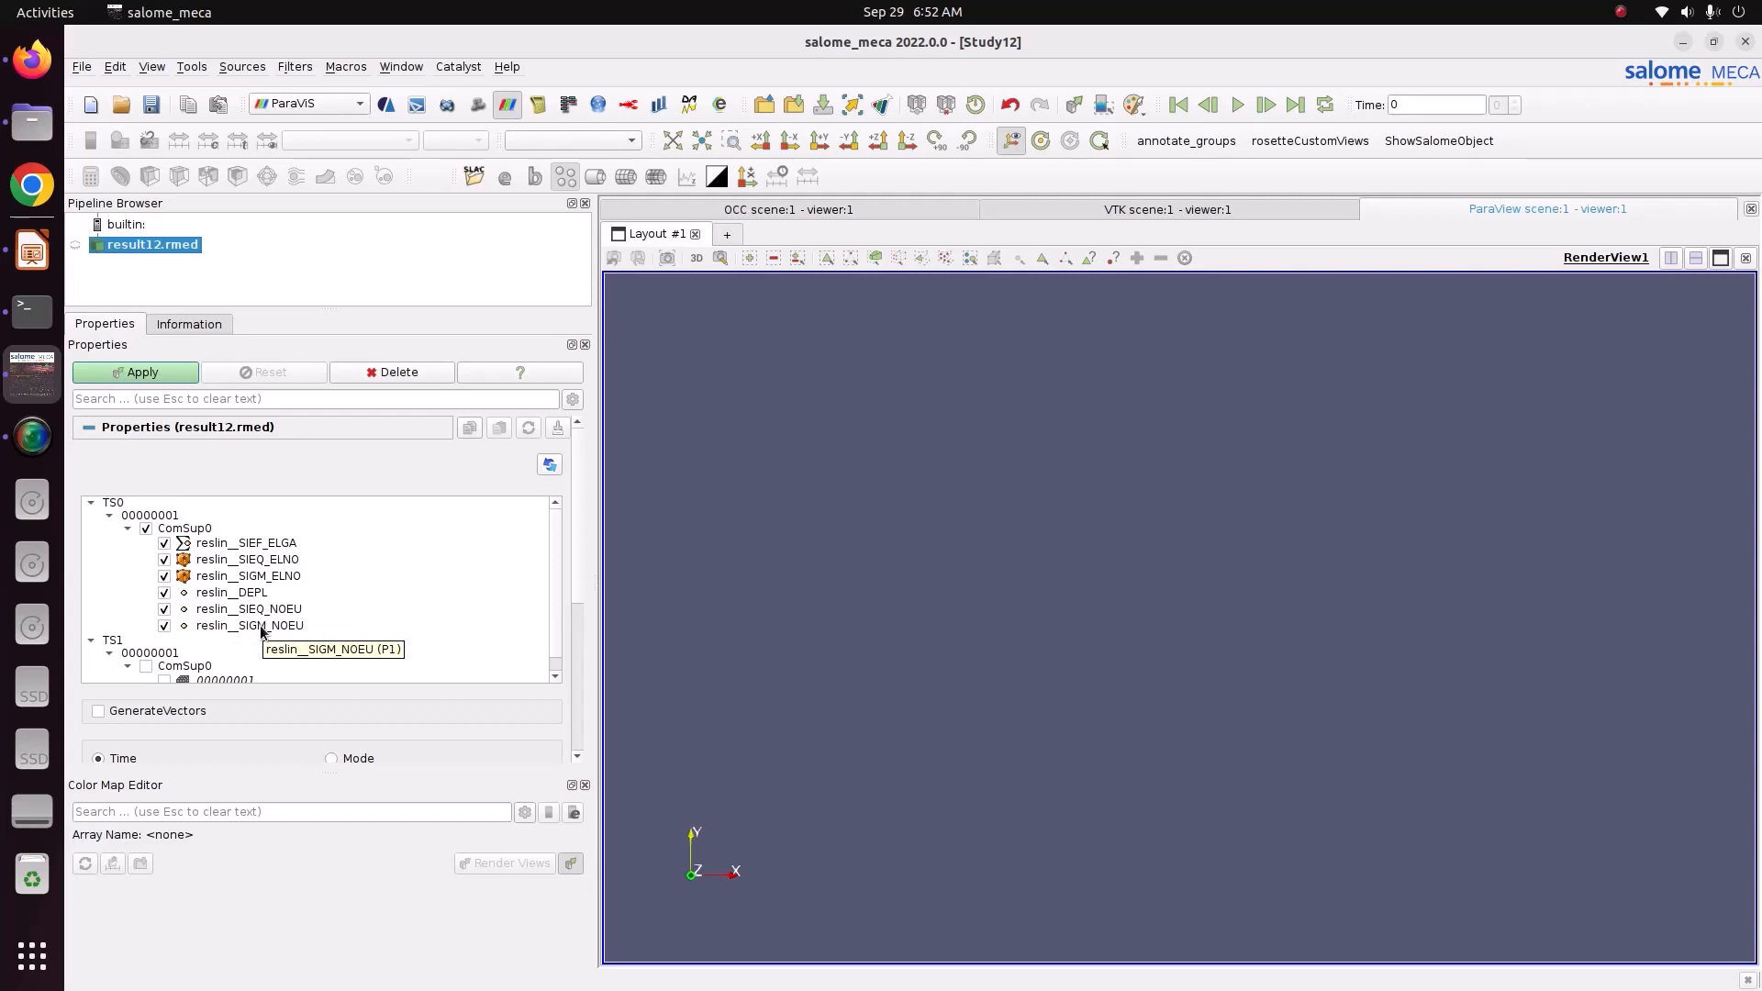
Step: Load the result12.rmed fields, colour the bar by reslin__DEPL magnitude and move the colour legend beside the model's fixed end
click(158, 380)
drag(1138, 540, 1066, 574)
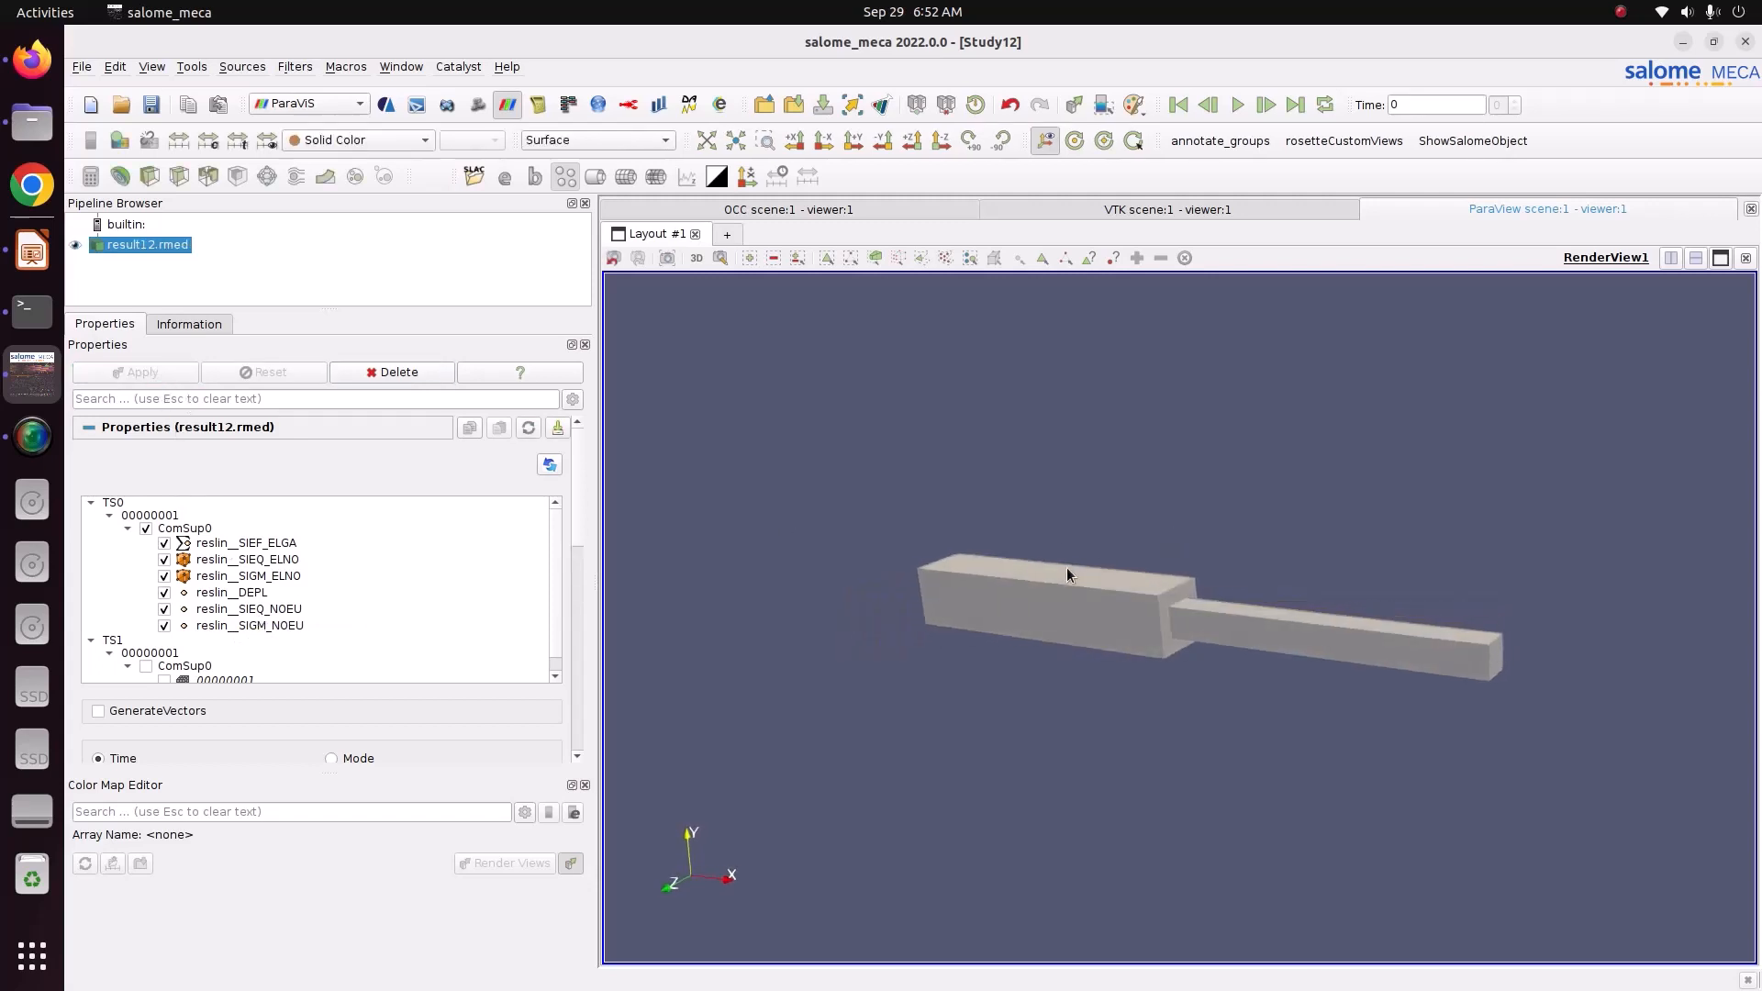
click(388, 139)
click(387, 166)
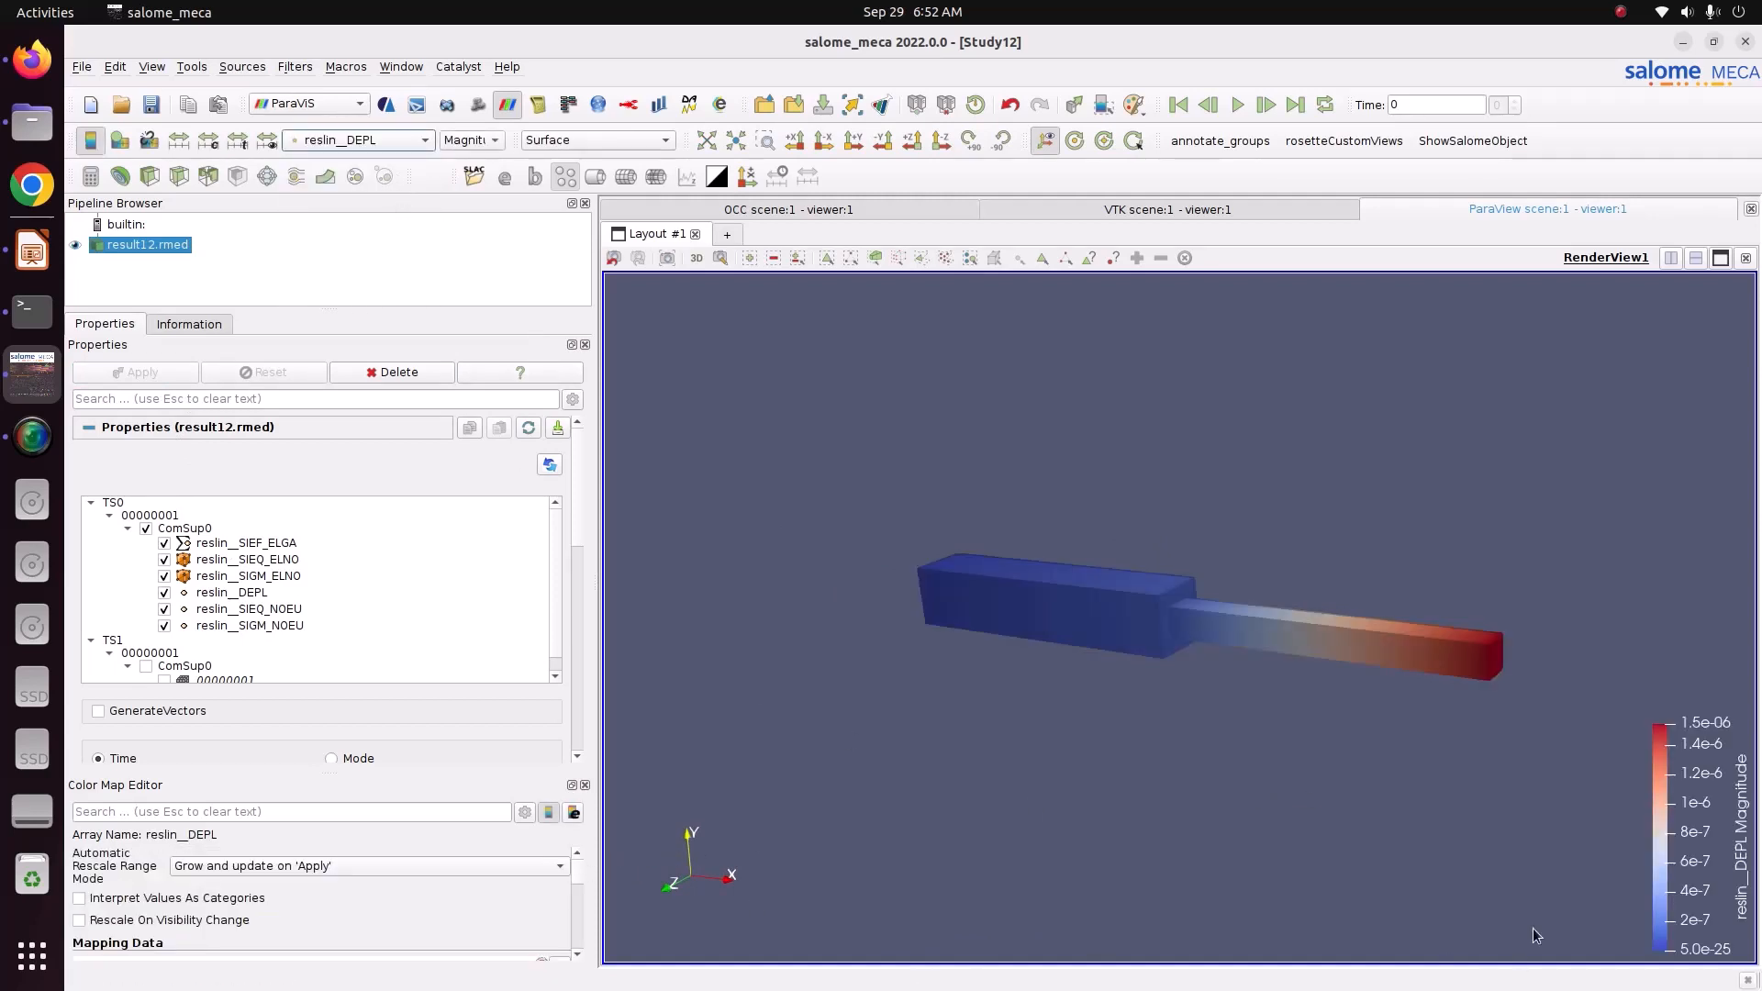
drag(1729, 853, 761, 434)
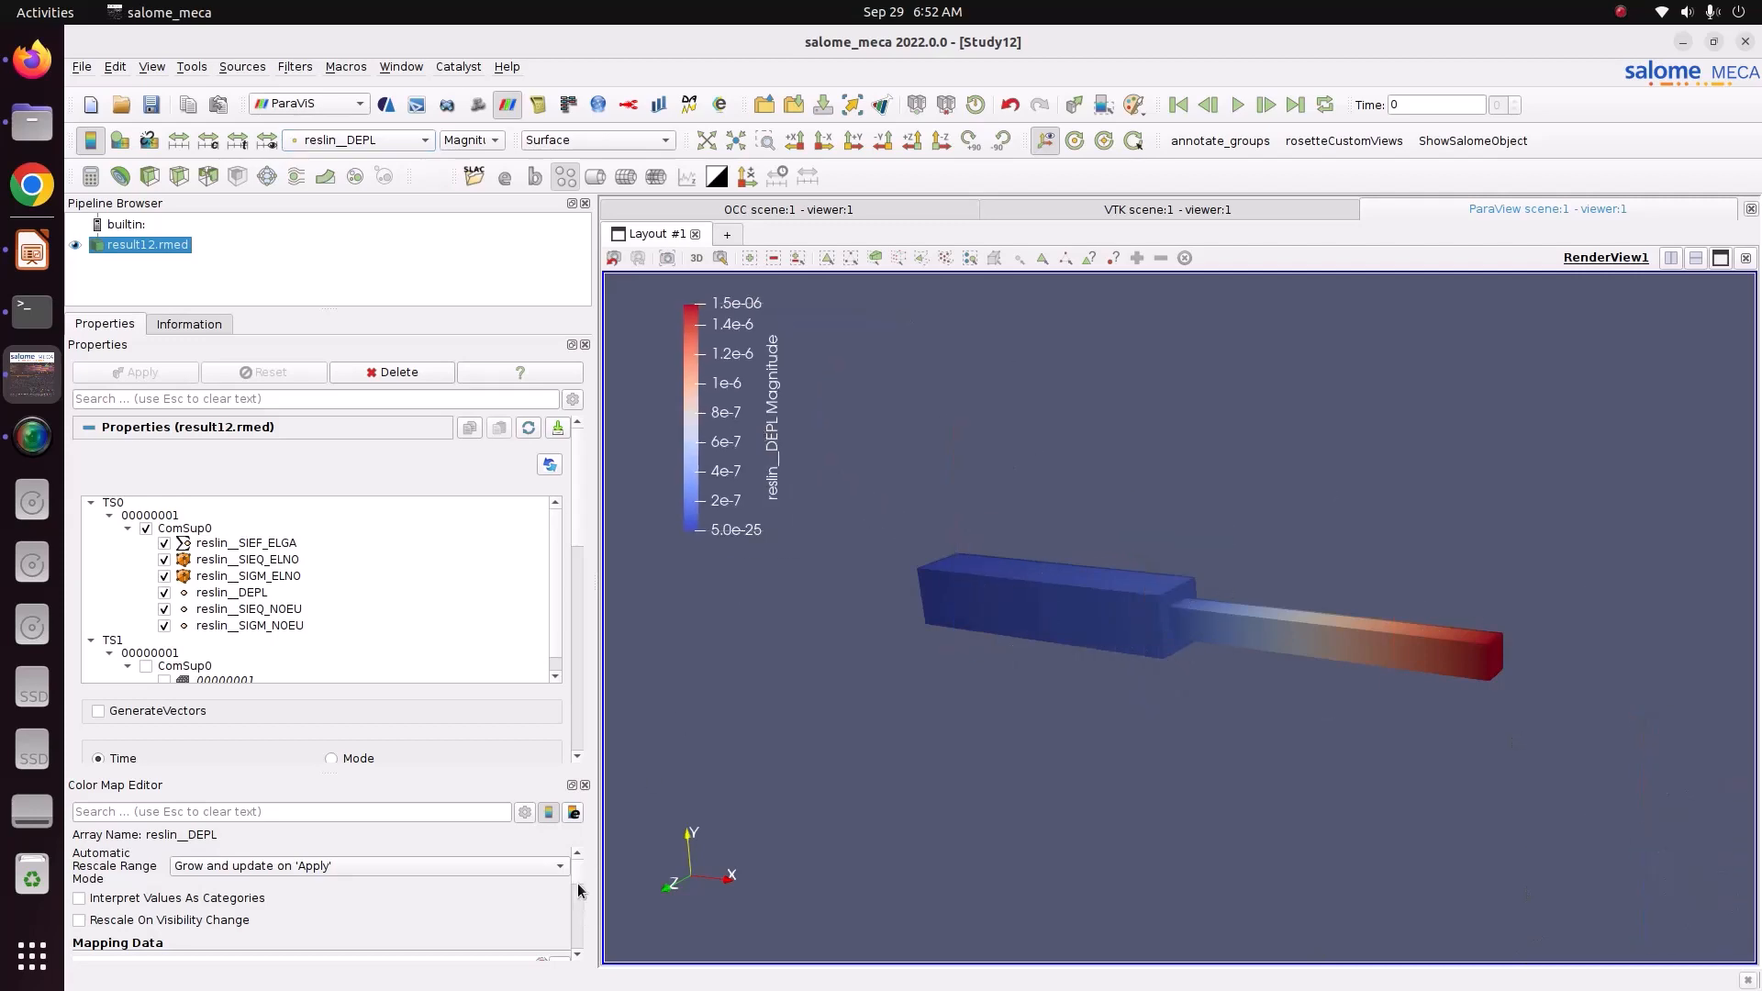
Step: Apply the Blue to Red Rainbow preset from the Rainbow group to the reslin__DEPL colour map
drag(581, 884, 580, 914)
scroll(580, 915, up, 5)
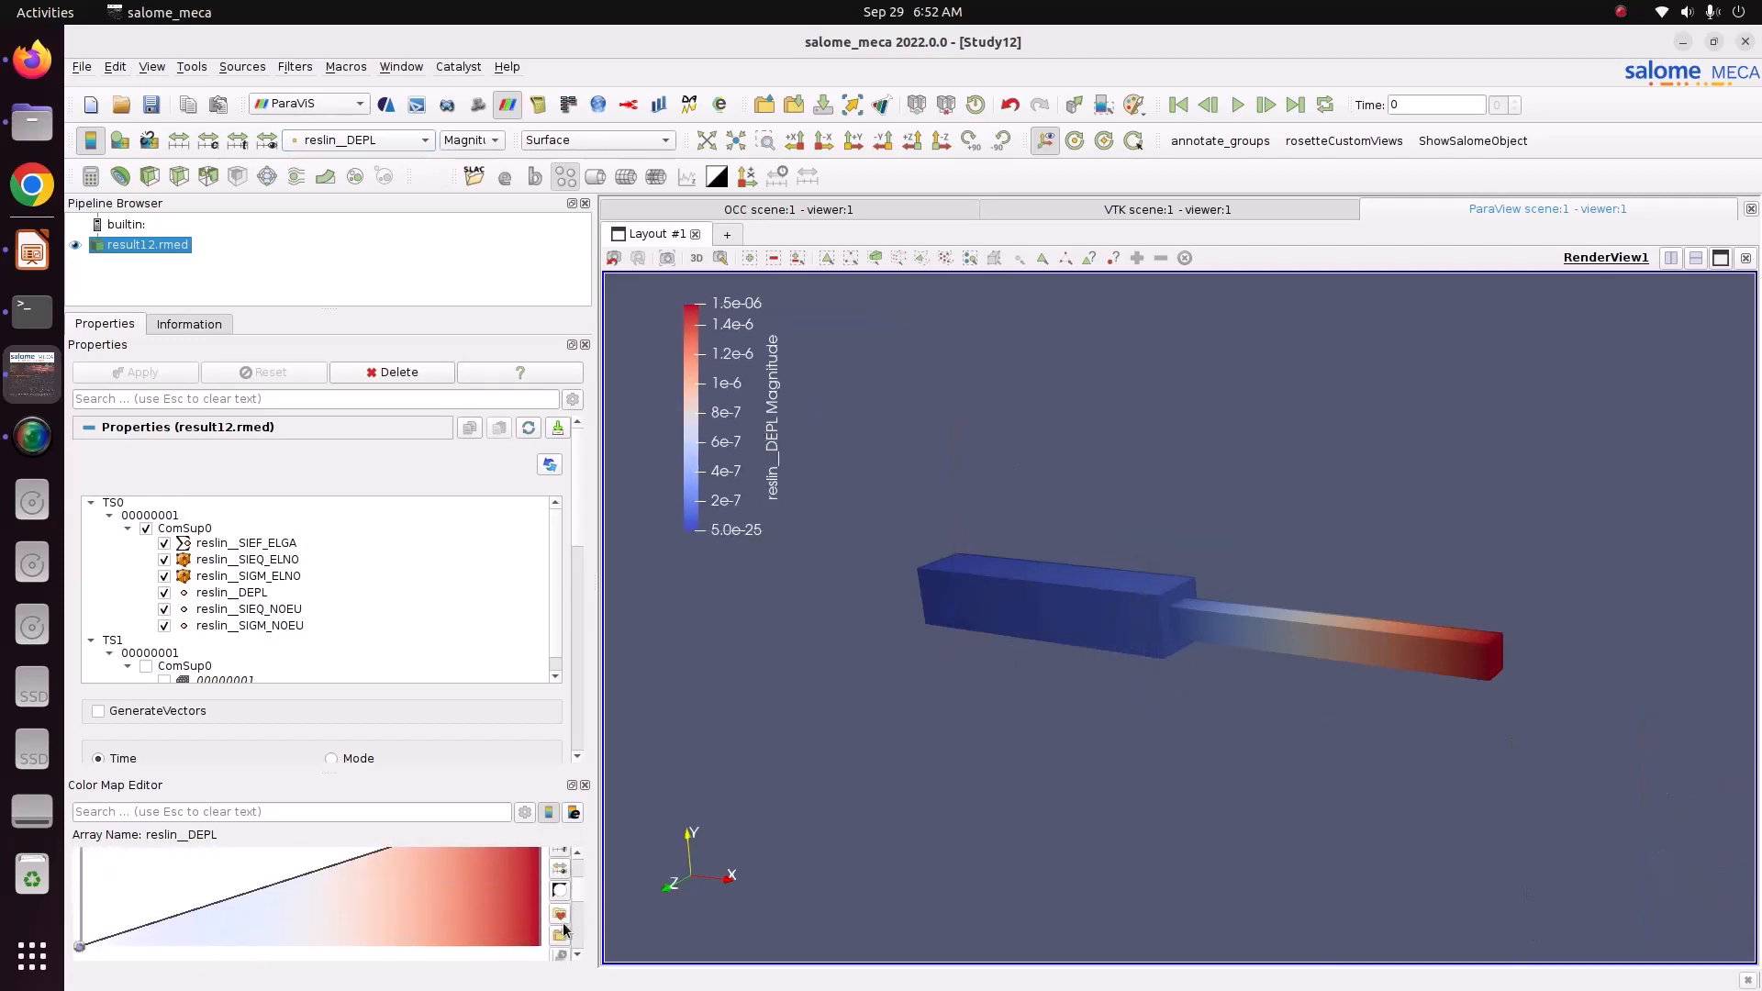
click(561, 916)
click(1141, 264)
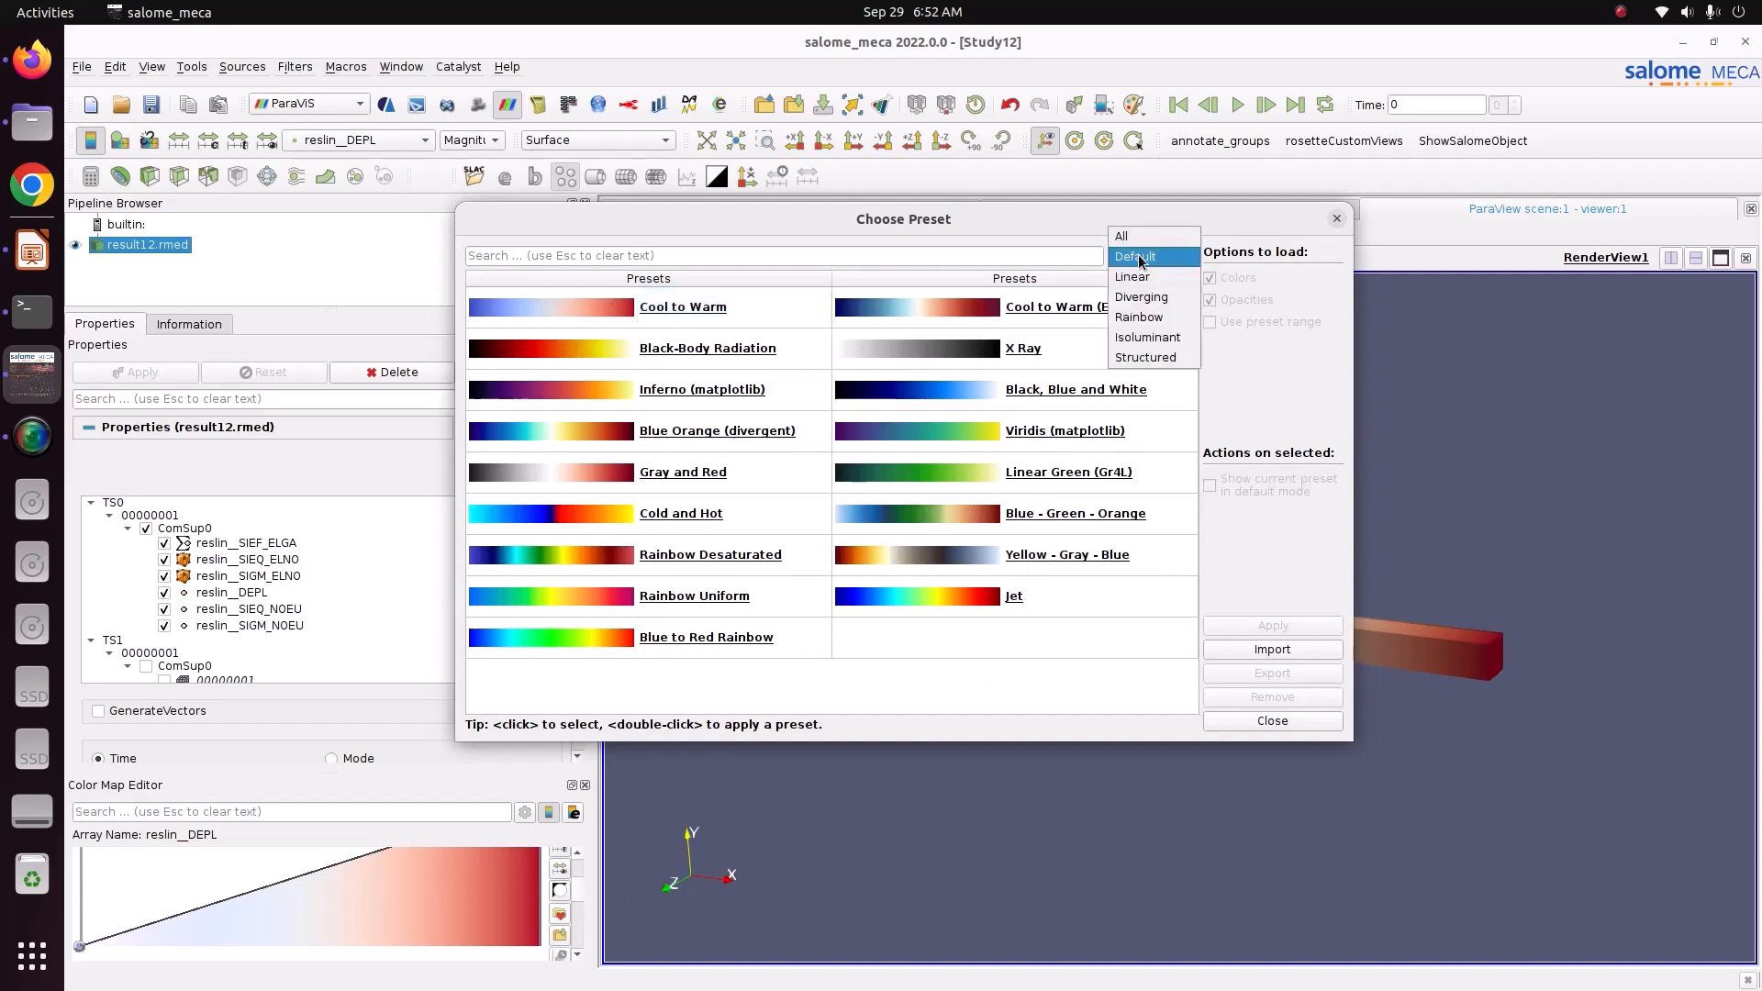
click(1152, 319)
click(1064, 348)
click(1273, 625)
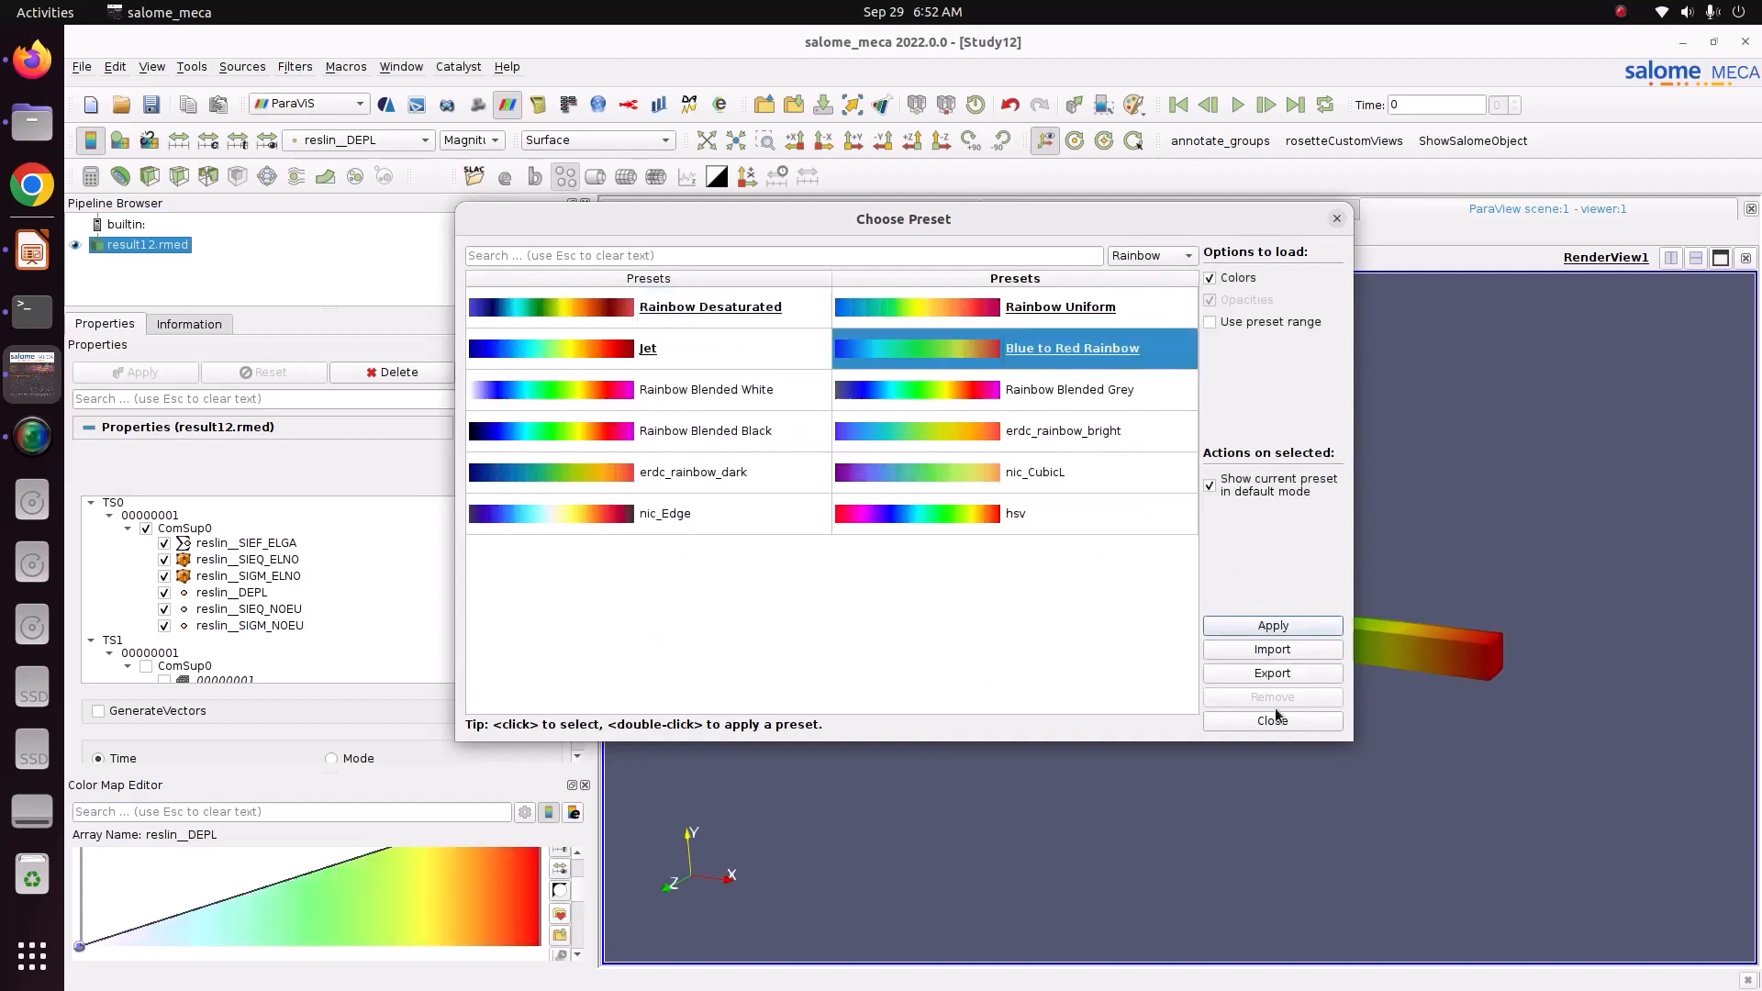
click(1272, 721)
Step: Set the discretized colour map's number of table values to 12 and reposition the colour legend
scroll(576, 917, down, 5)
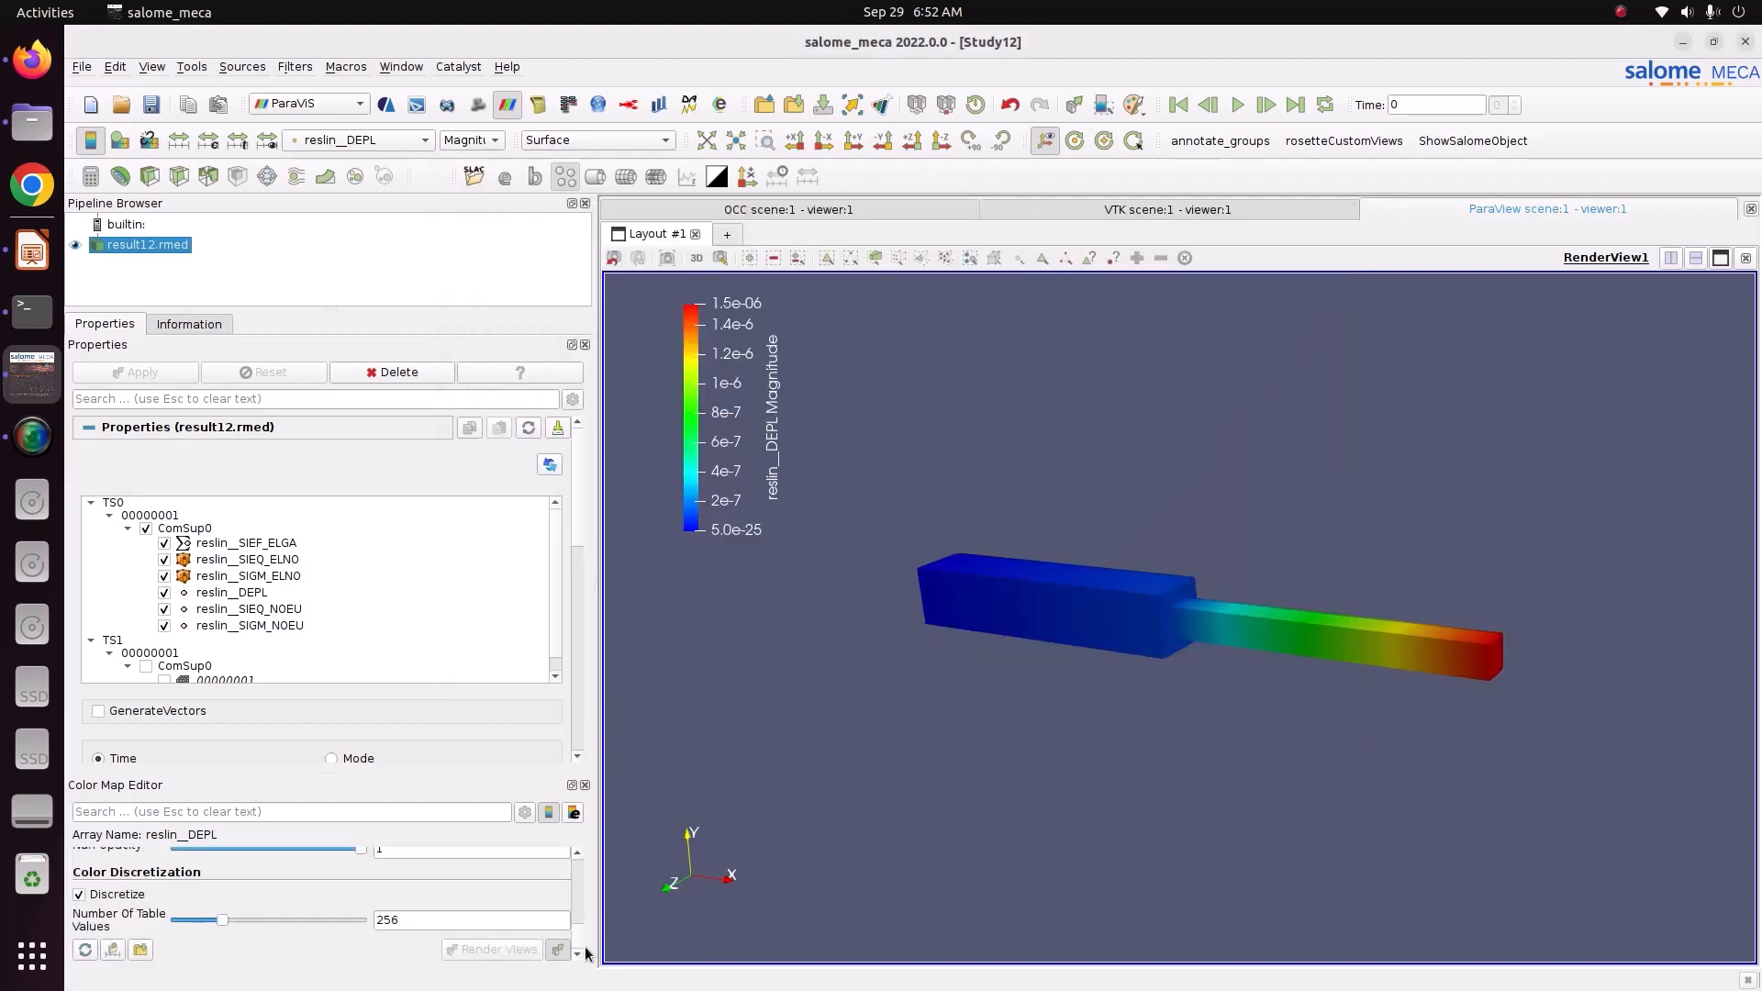
double_click(494, 925)
text(12)
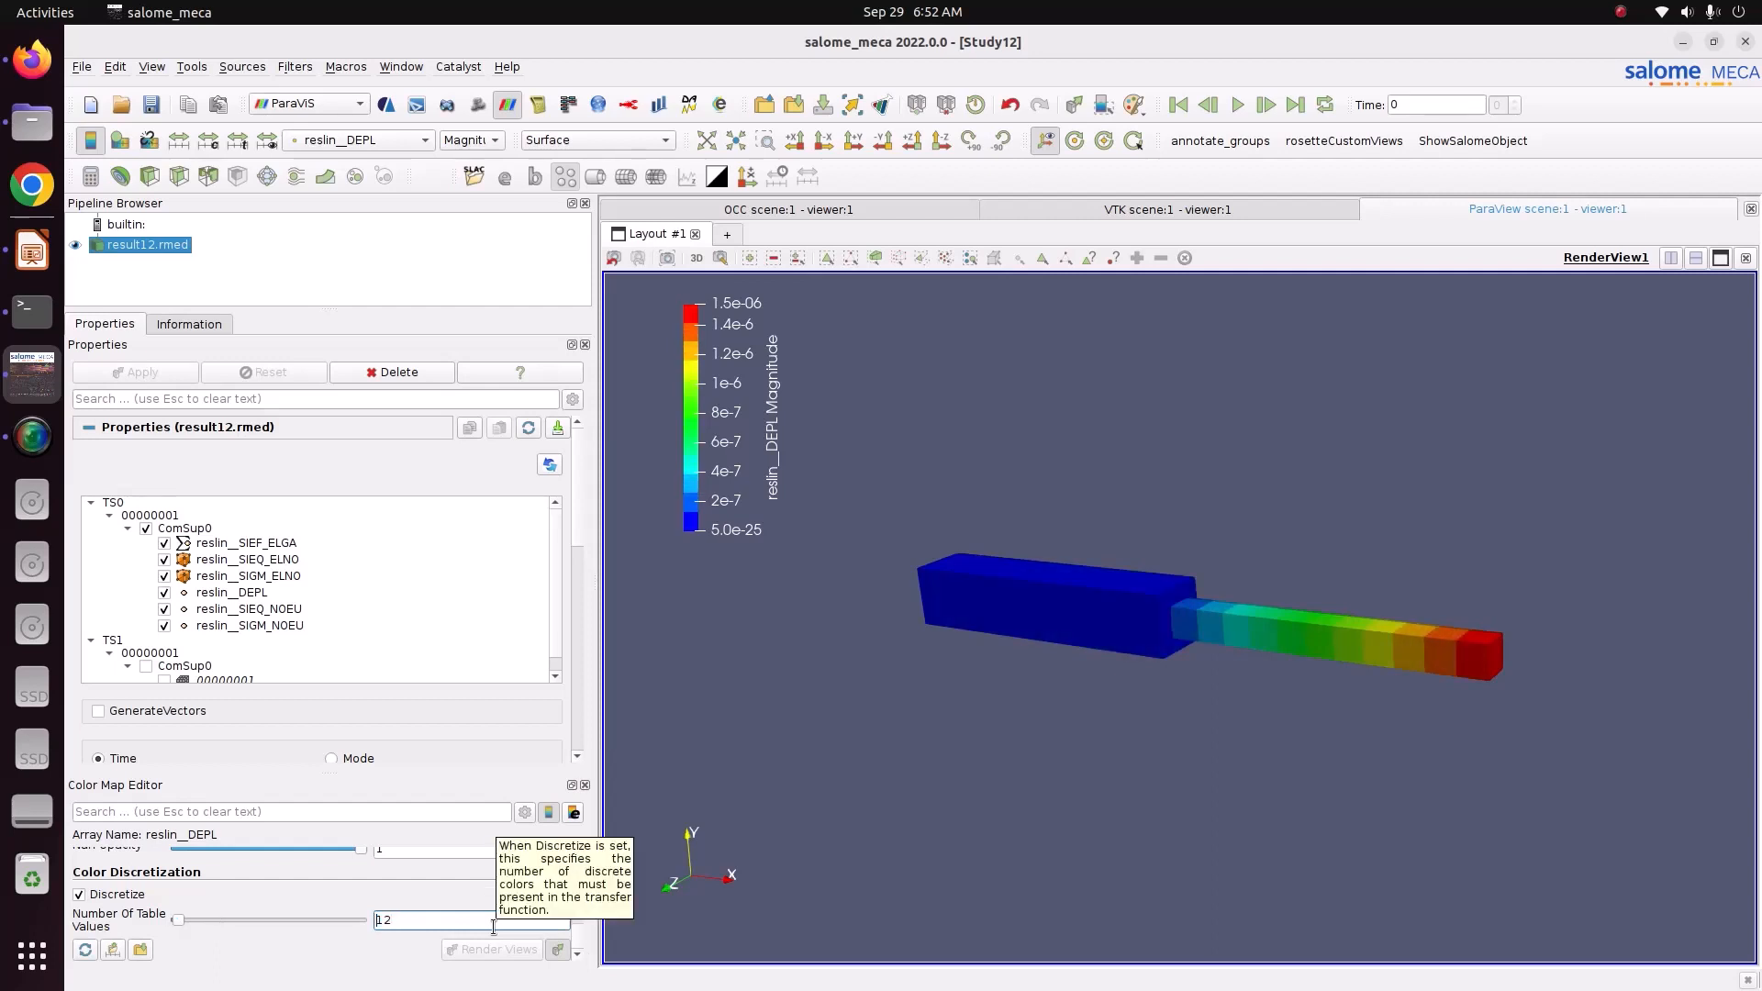
click(884, 723)
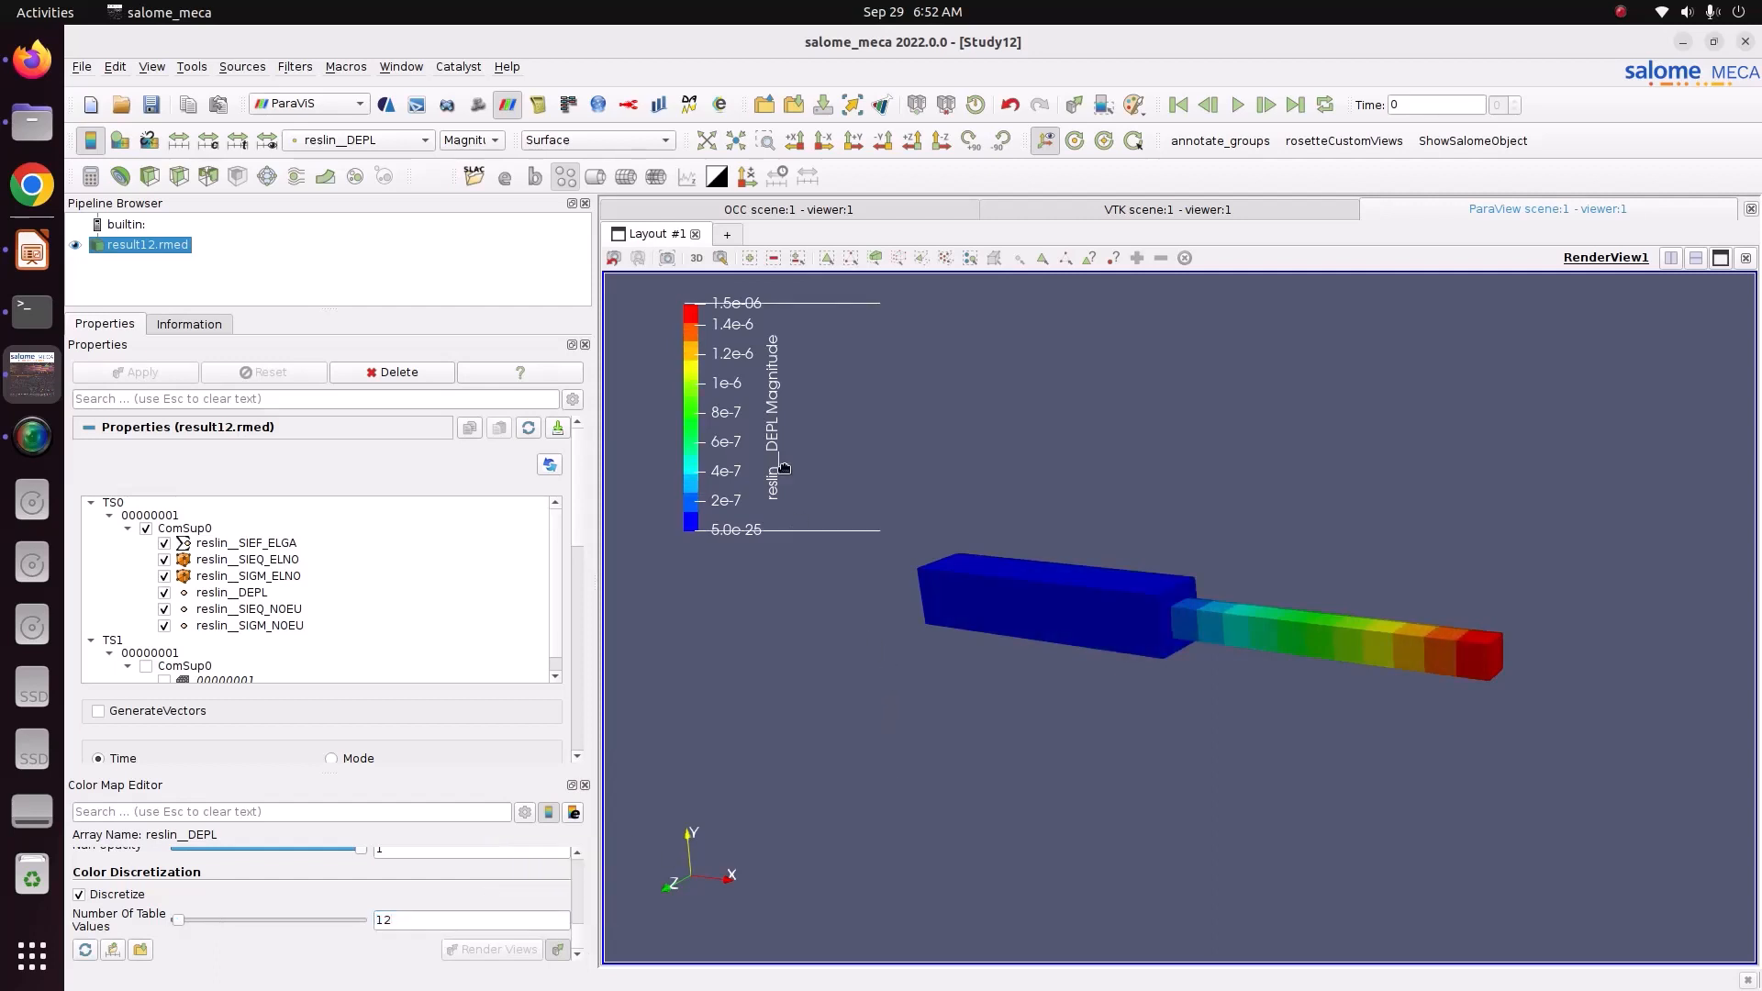
drag(772, 427, 735, 440)
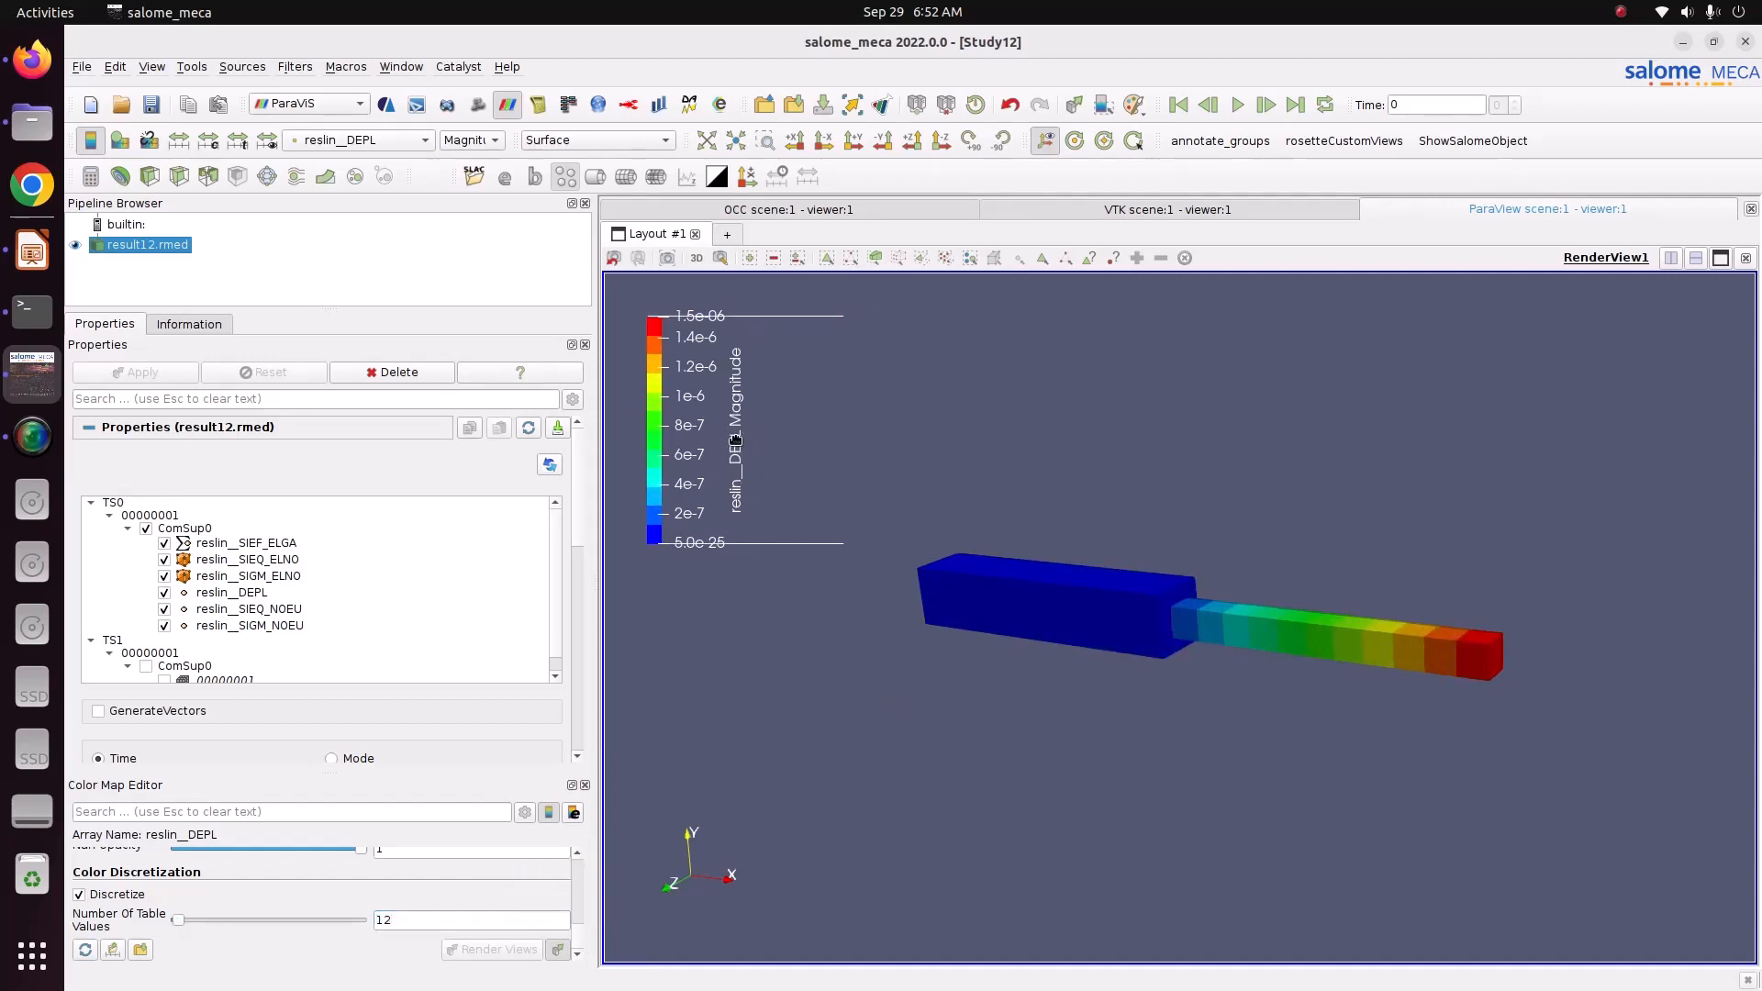
Step: Display the DX component of reslin__DEPL and inspect the axial displacement along the bar
click(489, 140)
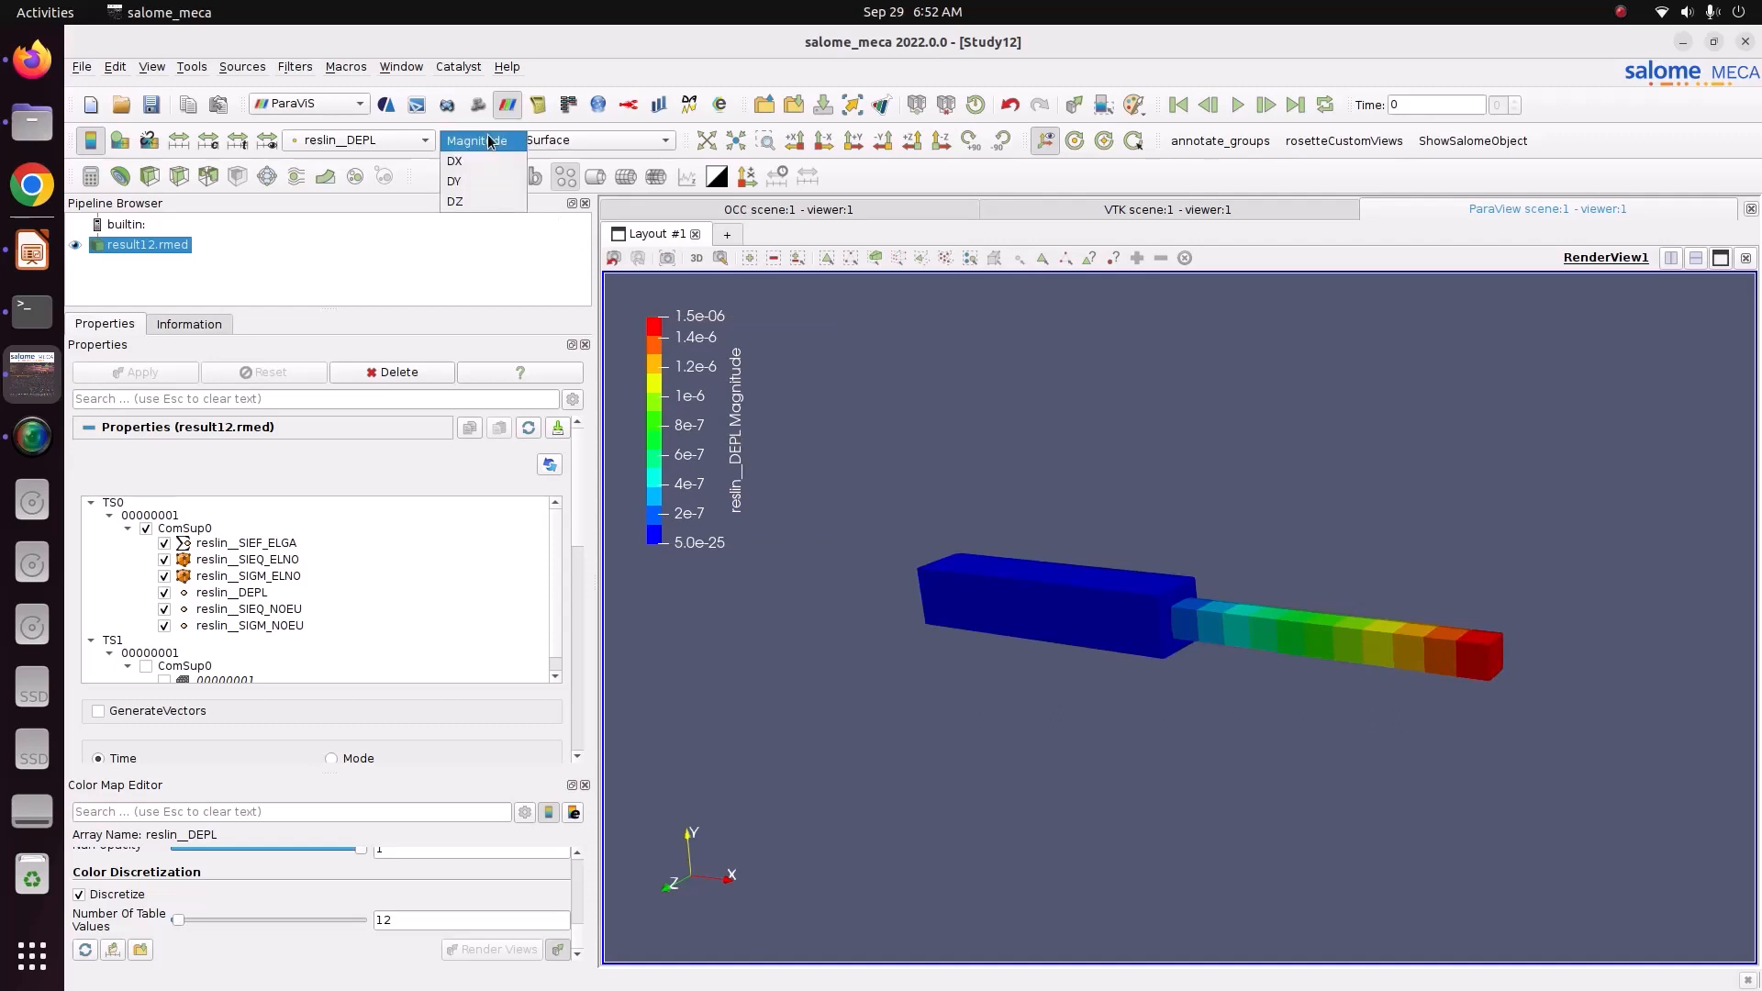
click(450, 161)
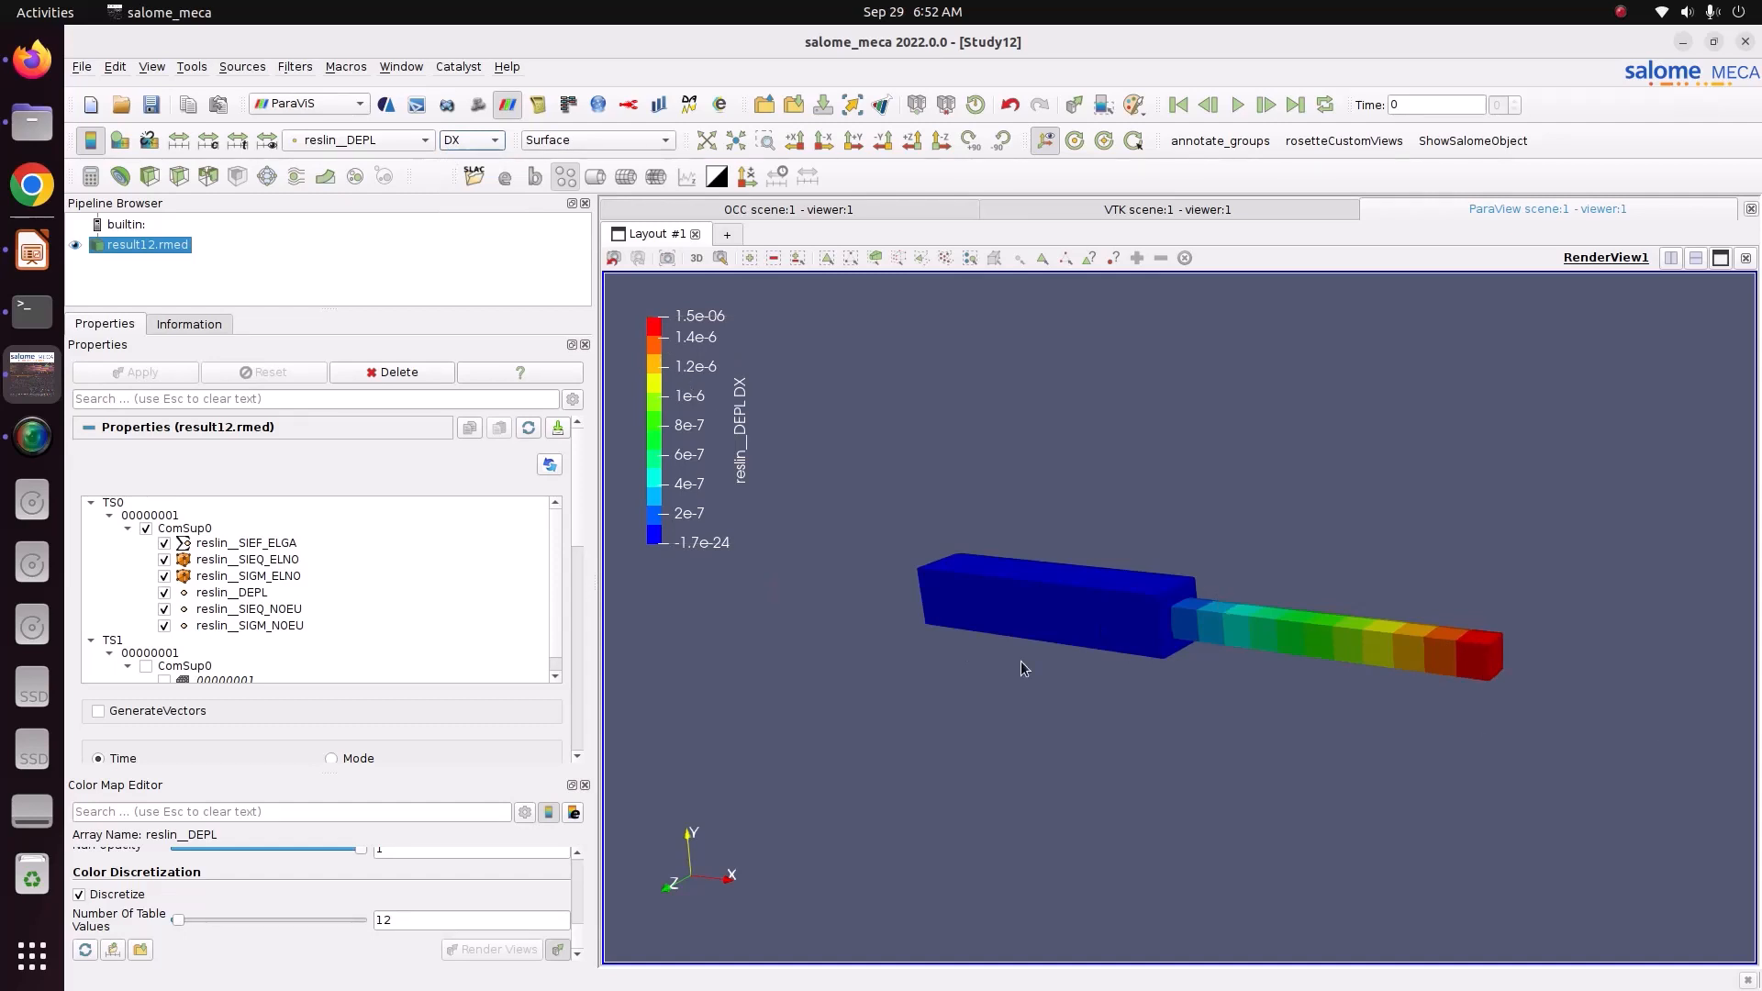
drag(1025, 668, 1249, 655)
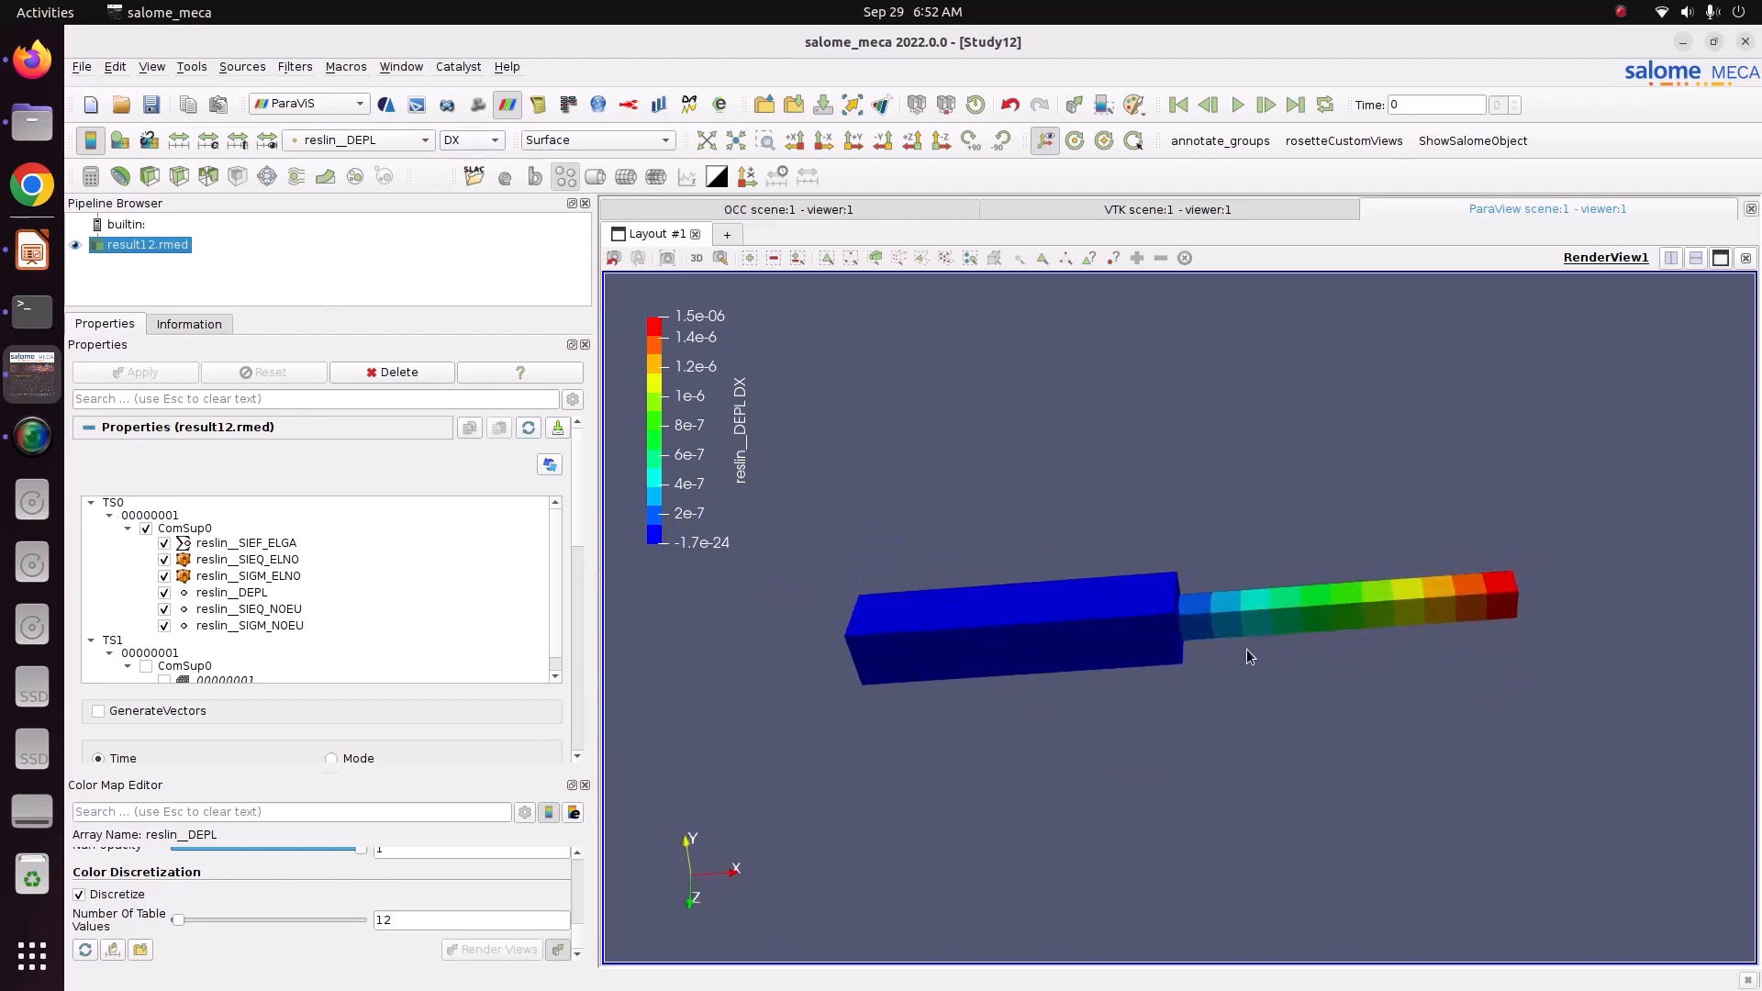
drag(1477, 609, 1472, 694)
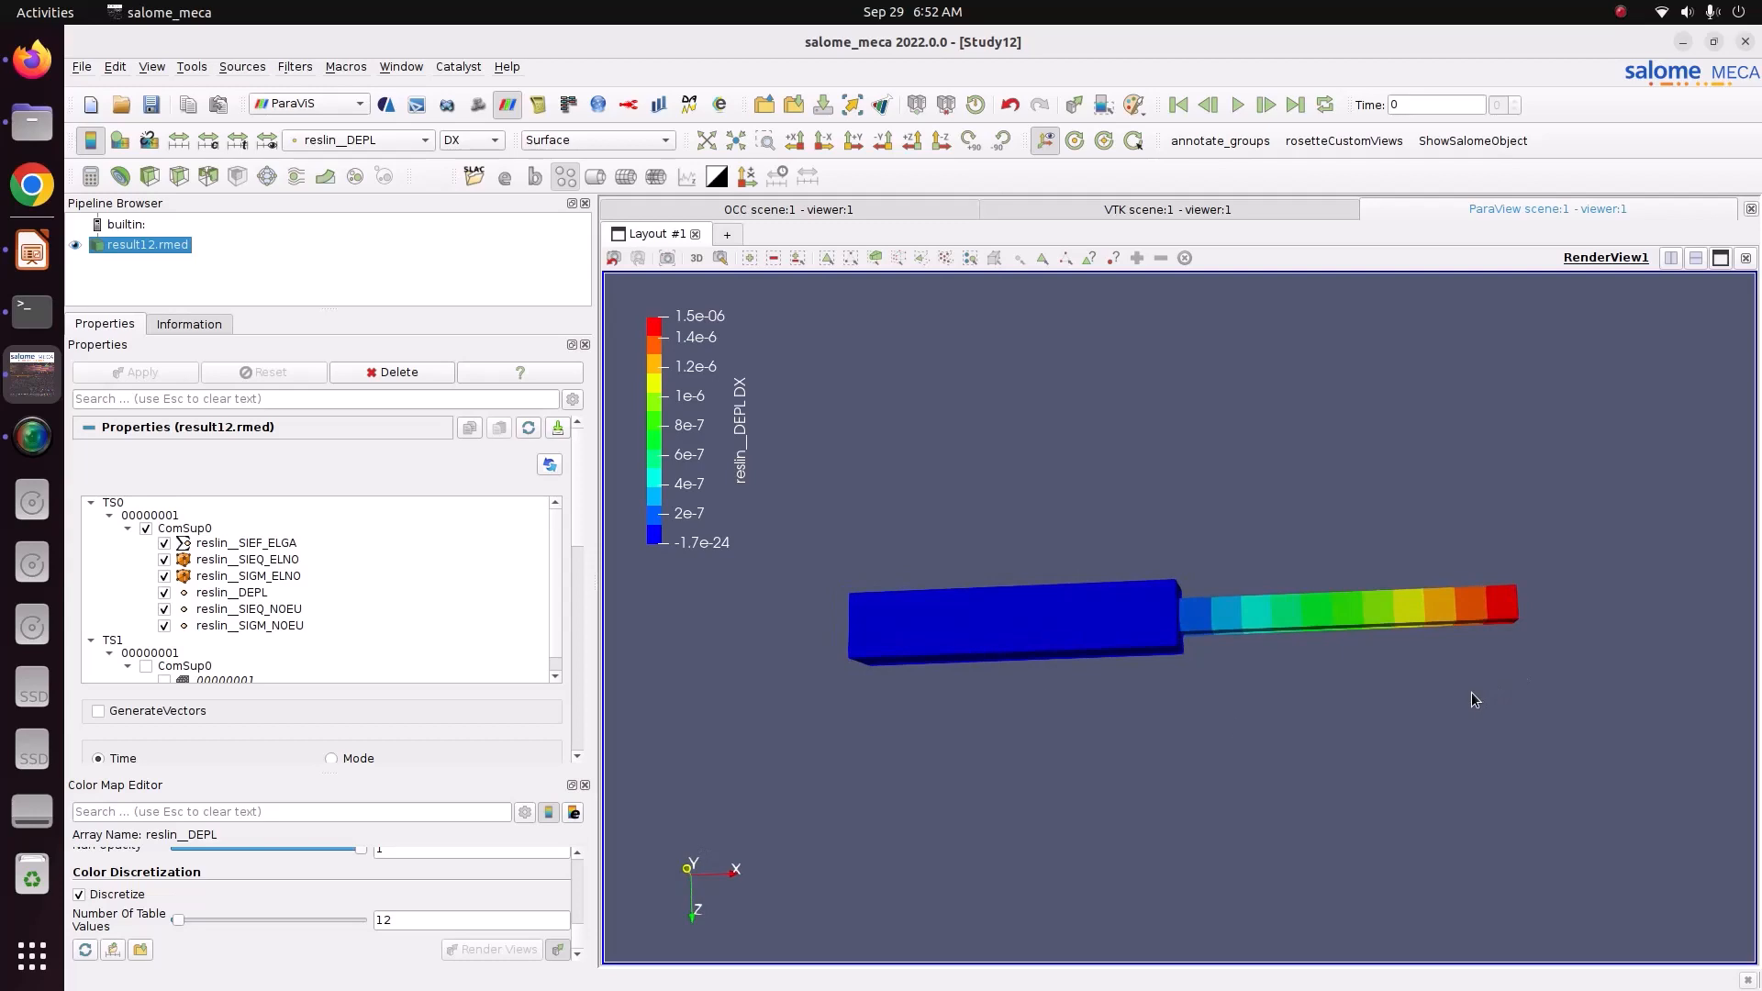
Step: Compare the DX displacement plot with the hand calculation on slide 4 of tutorial_1.pptx in LibreOffice Impress
click(32, 249)
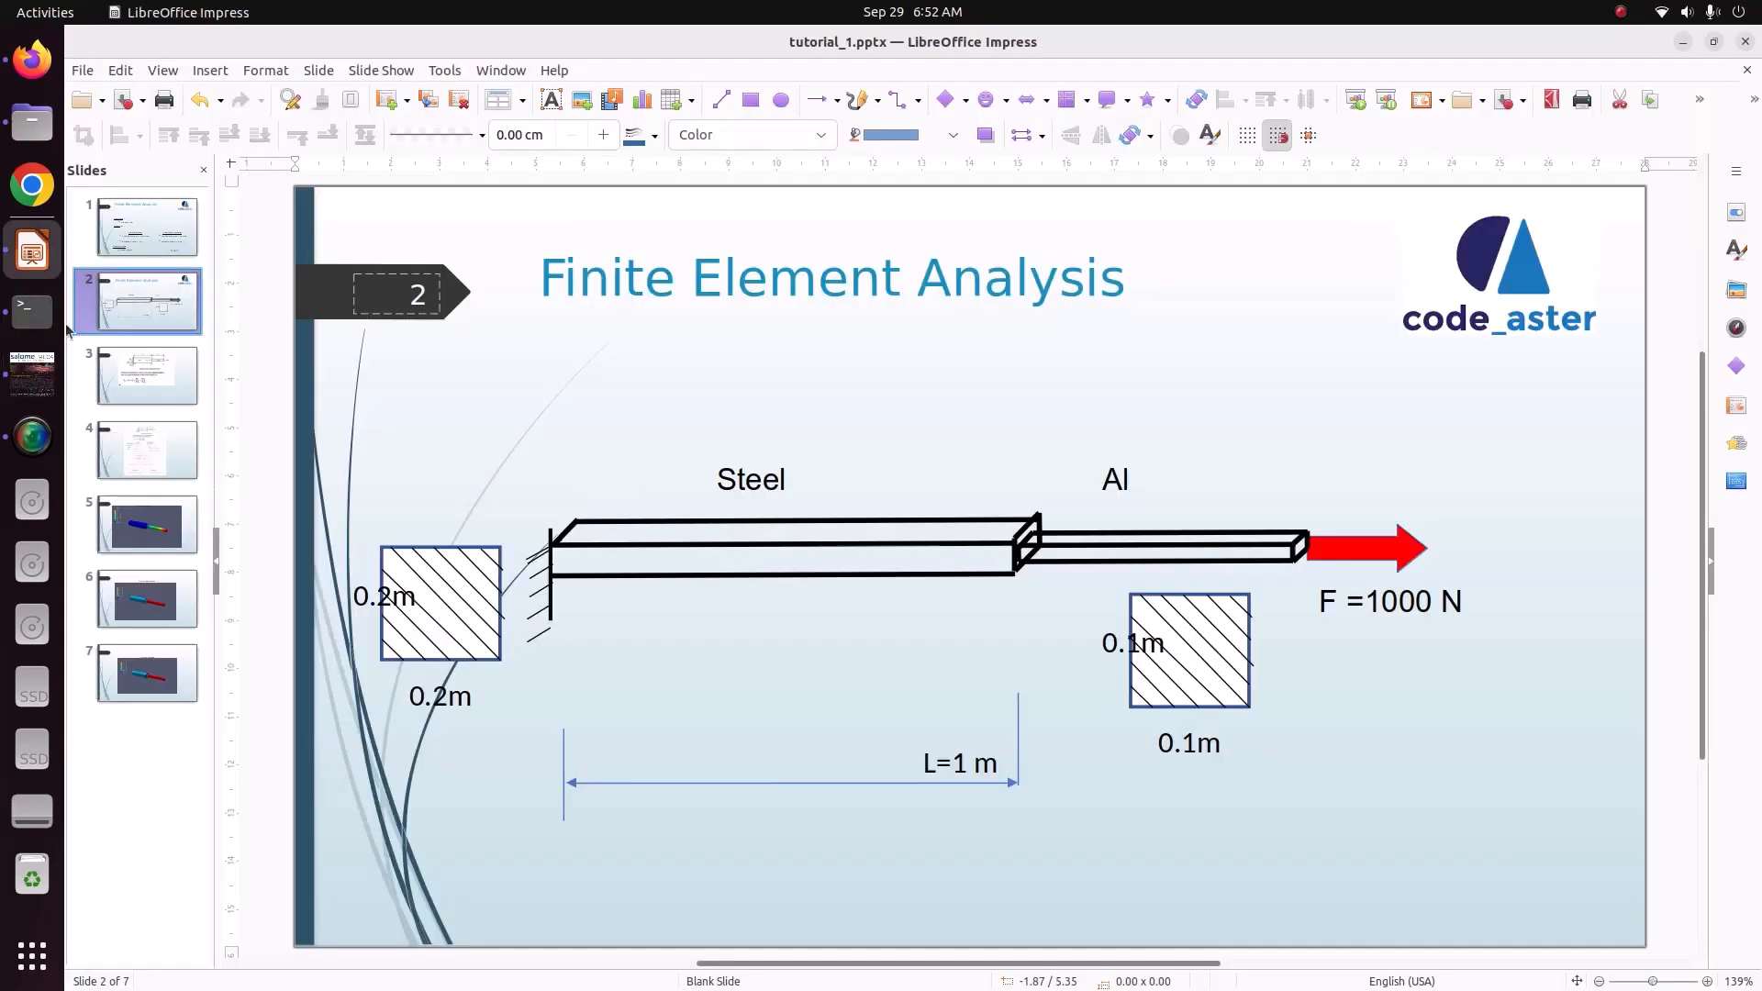
click(146, 449)
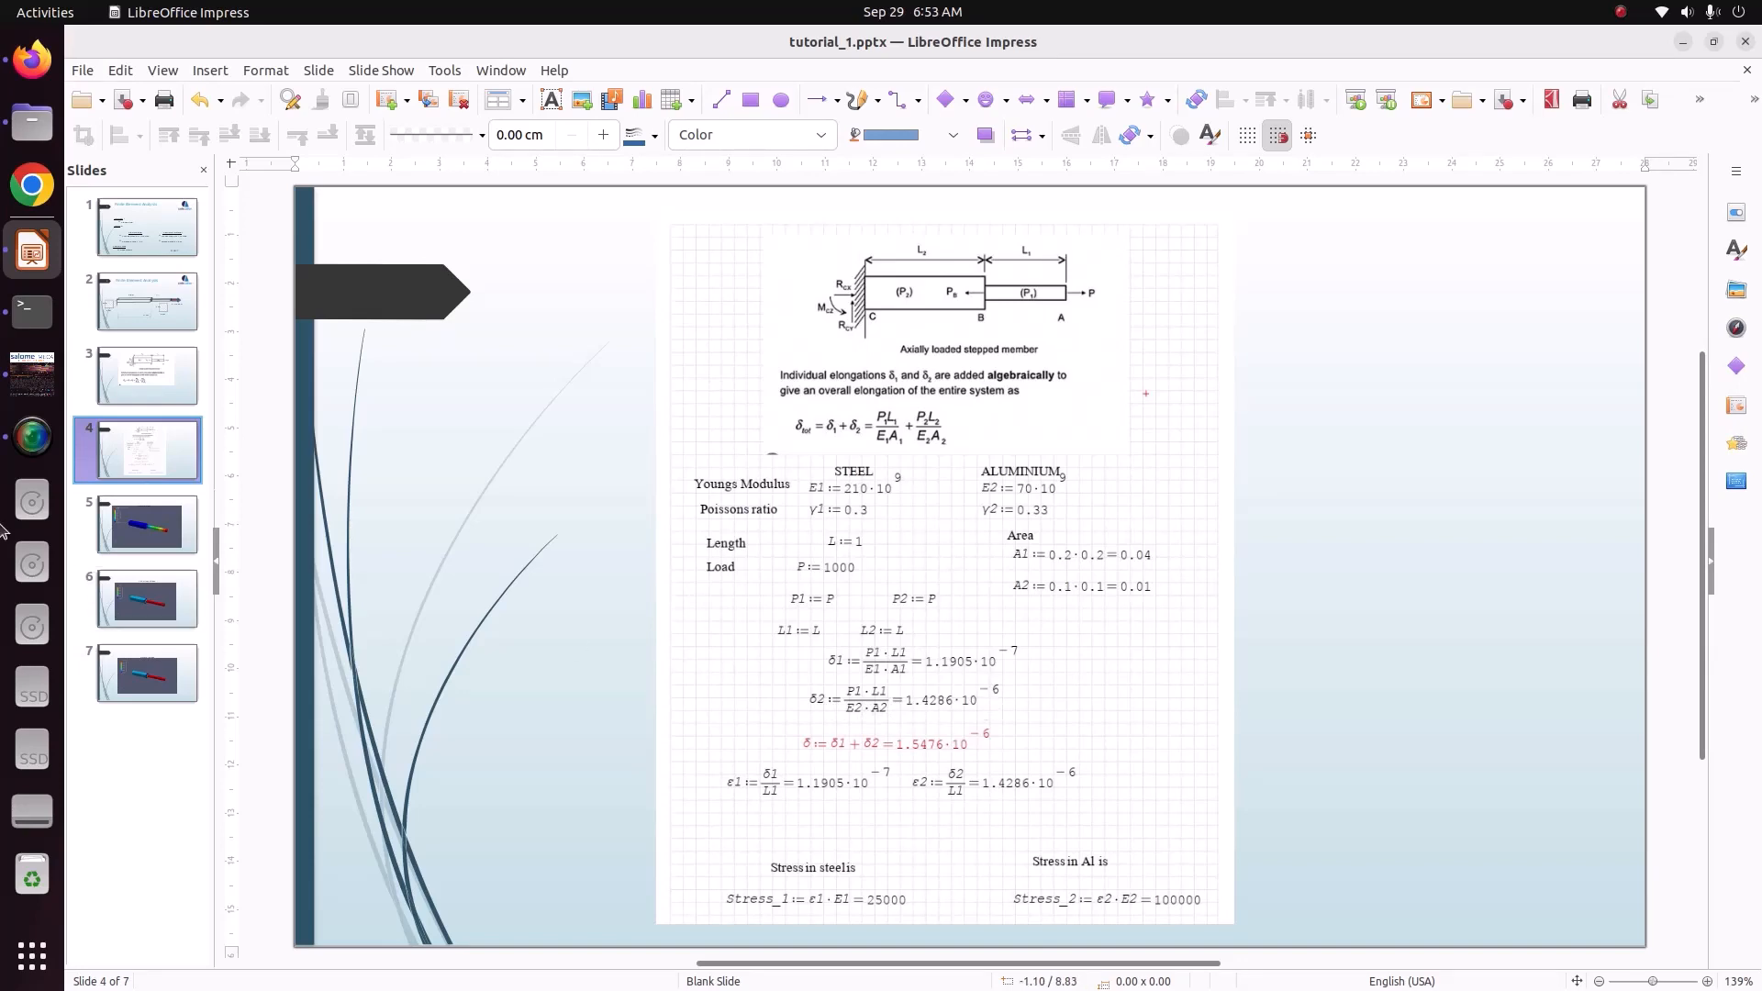
click(30, 367)
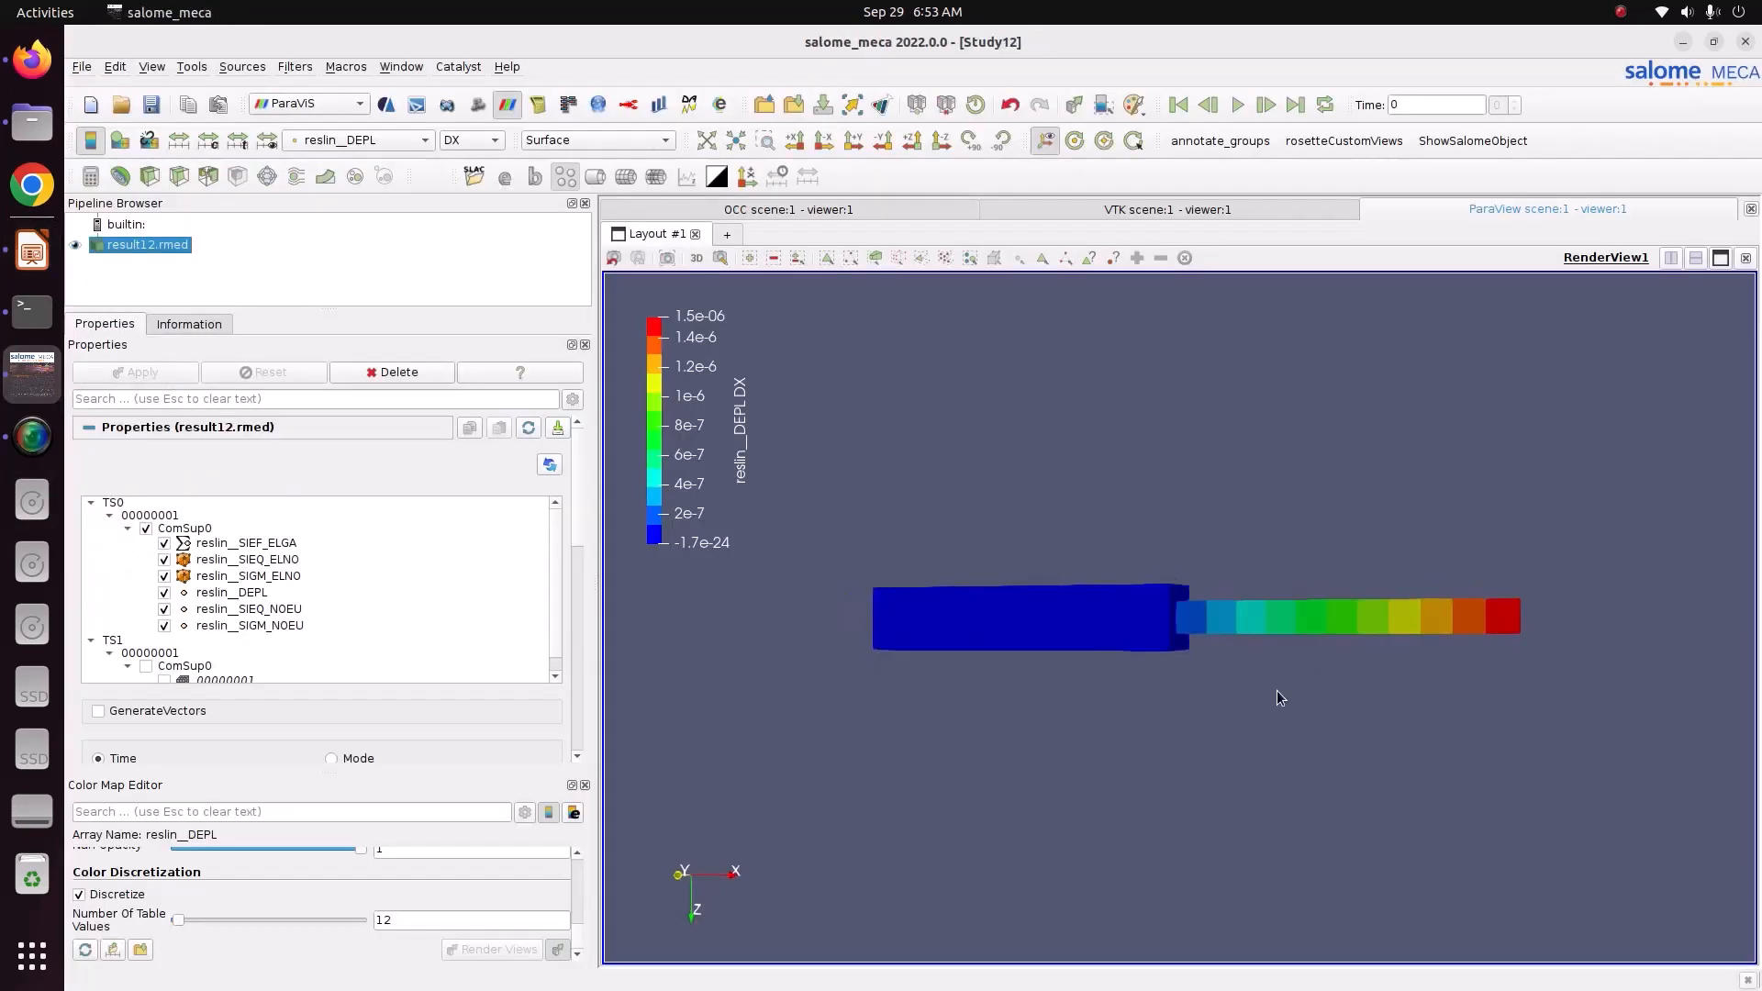
drag(996, 500, 840, 428)
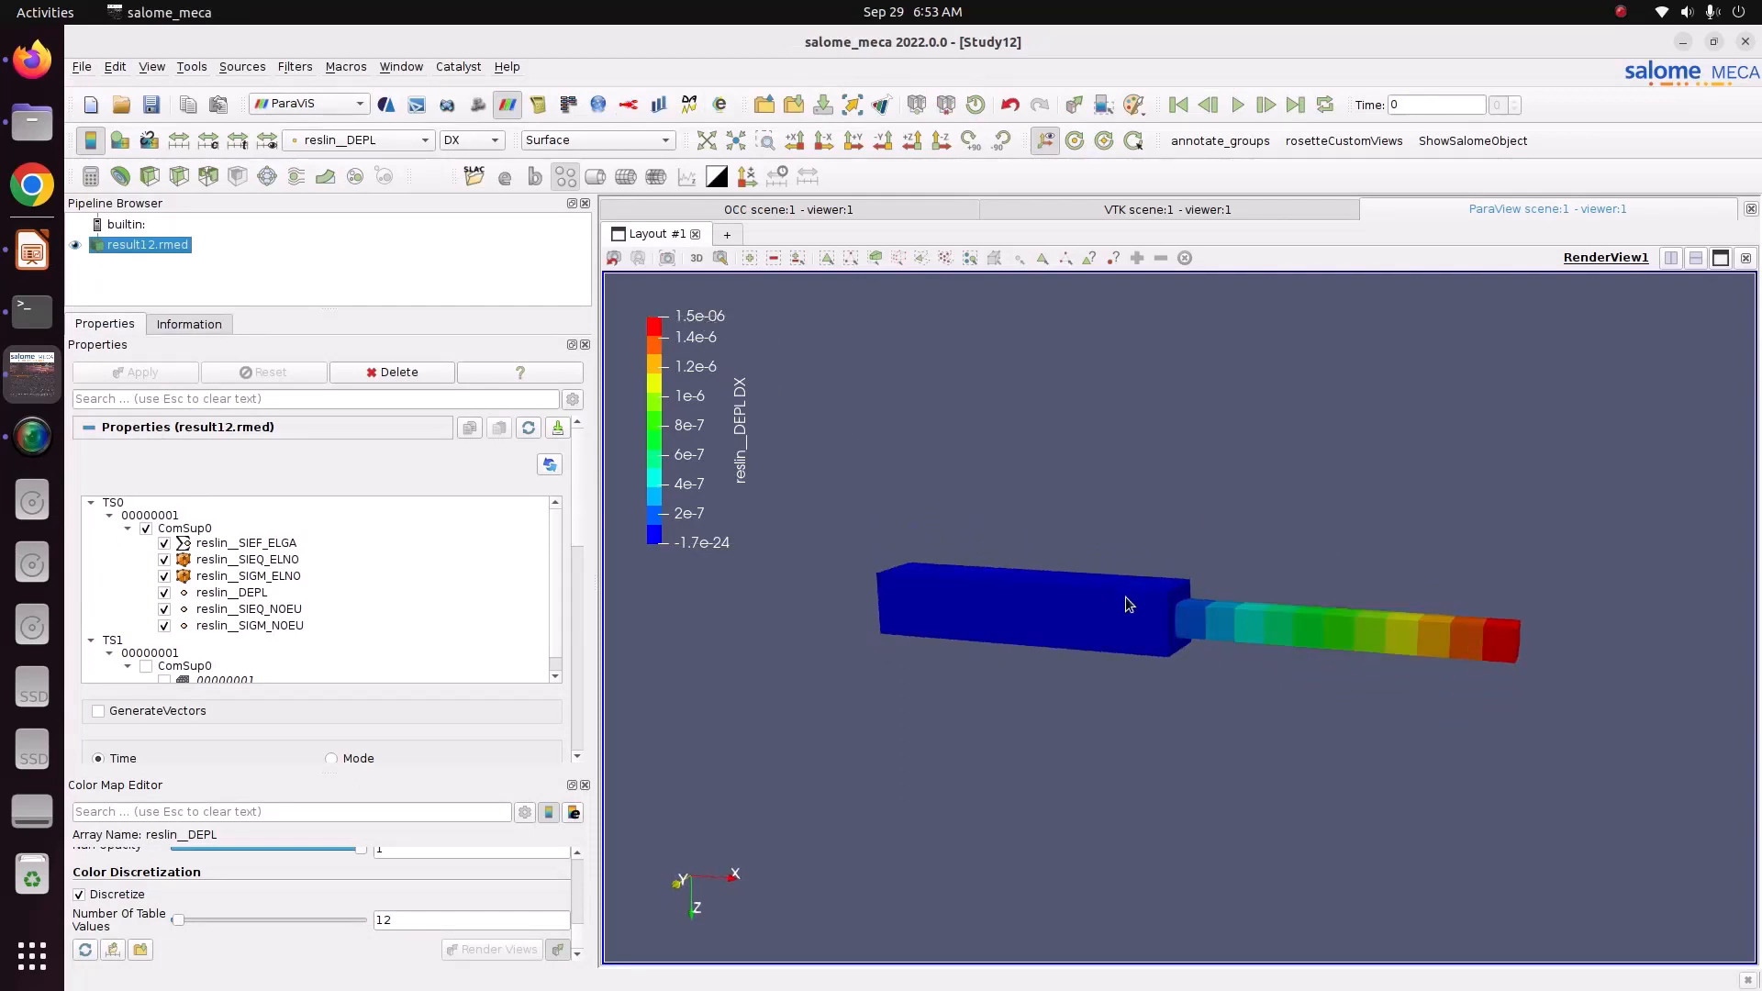
drag(1129, 604, 1511, 624)
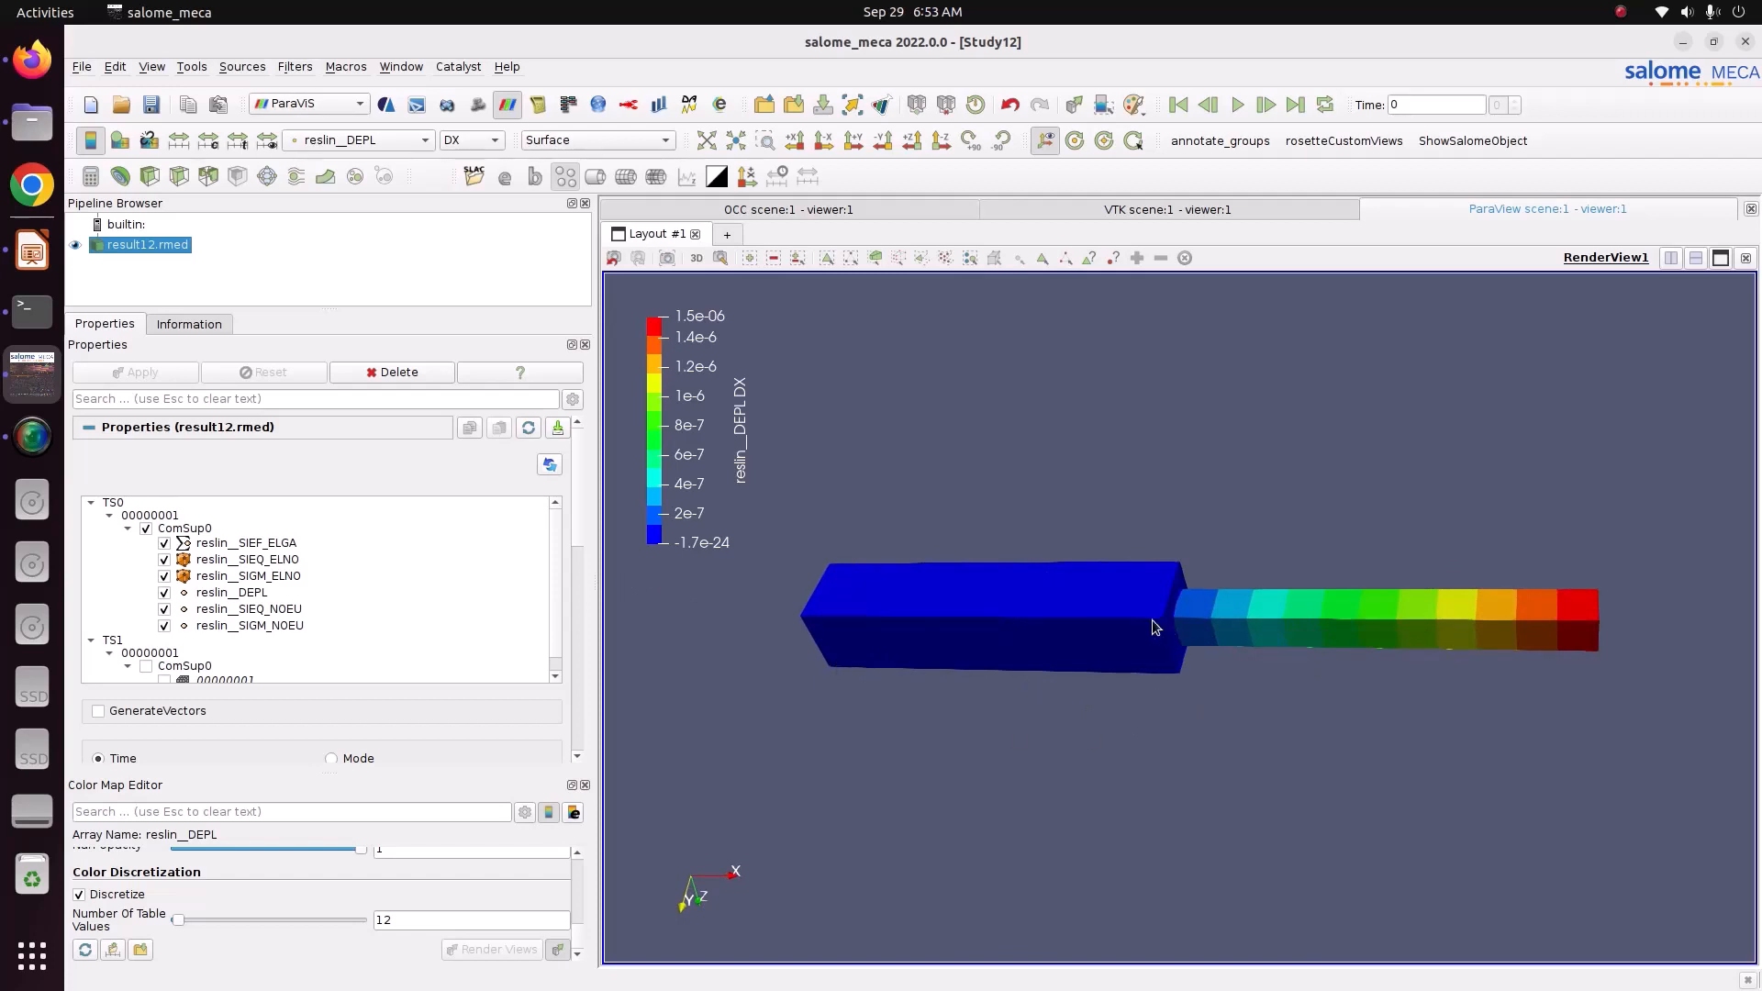
drag(1154, 628, 1019, 546)
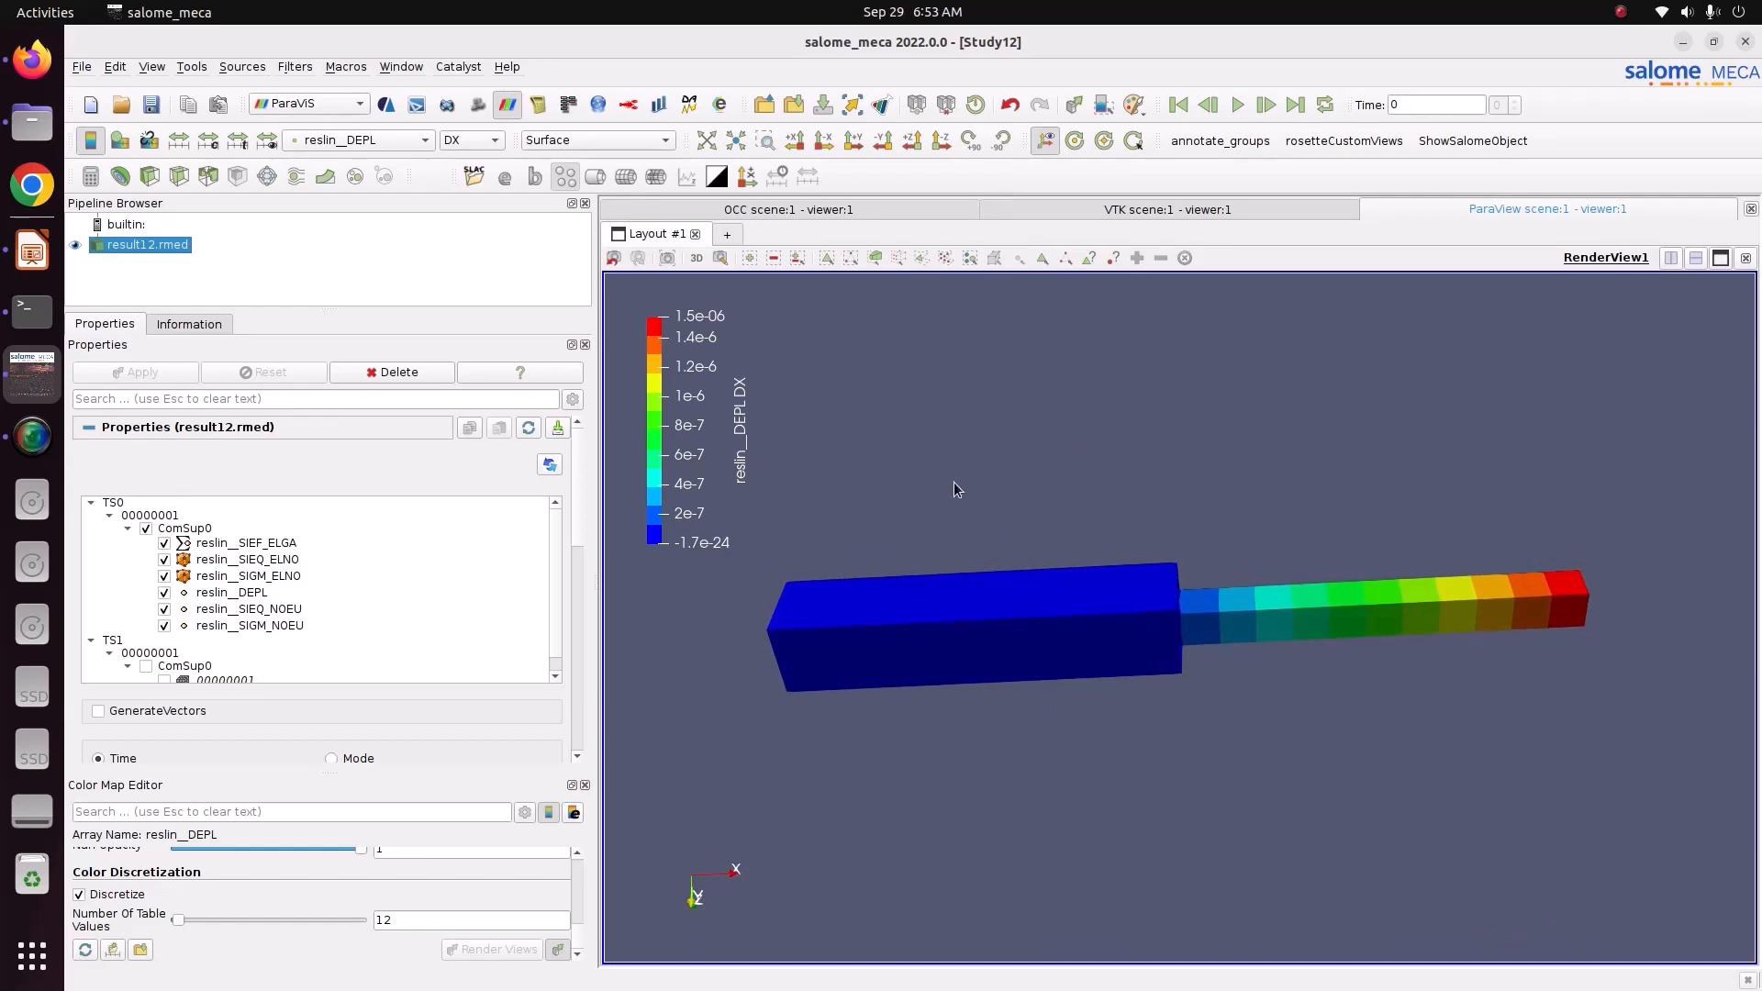
Step: Select all cells through the thick steel section with a frustum selection in the XY view
click(938, 141)
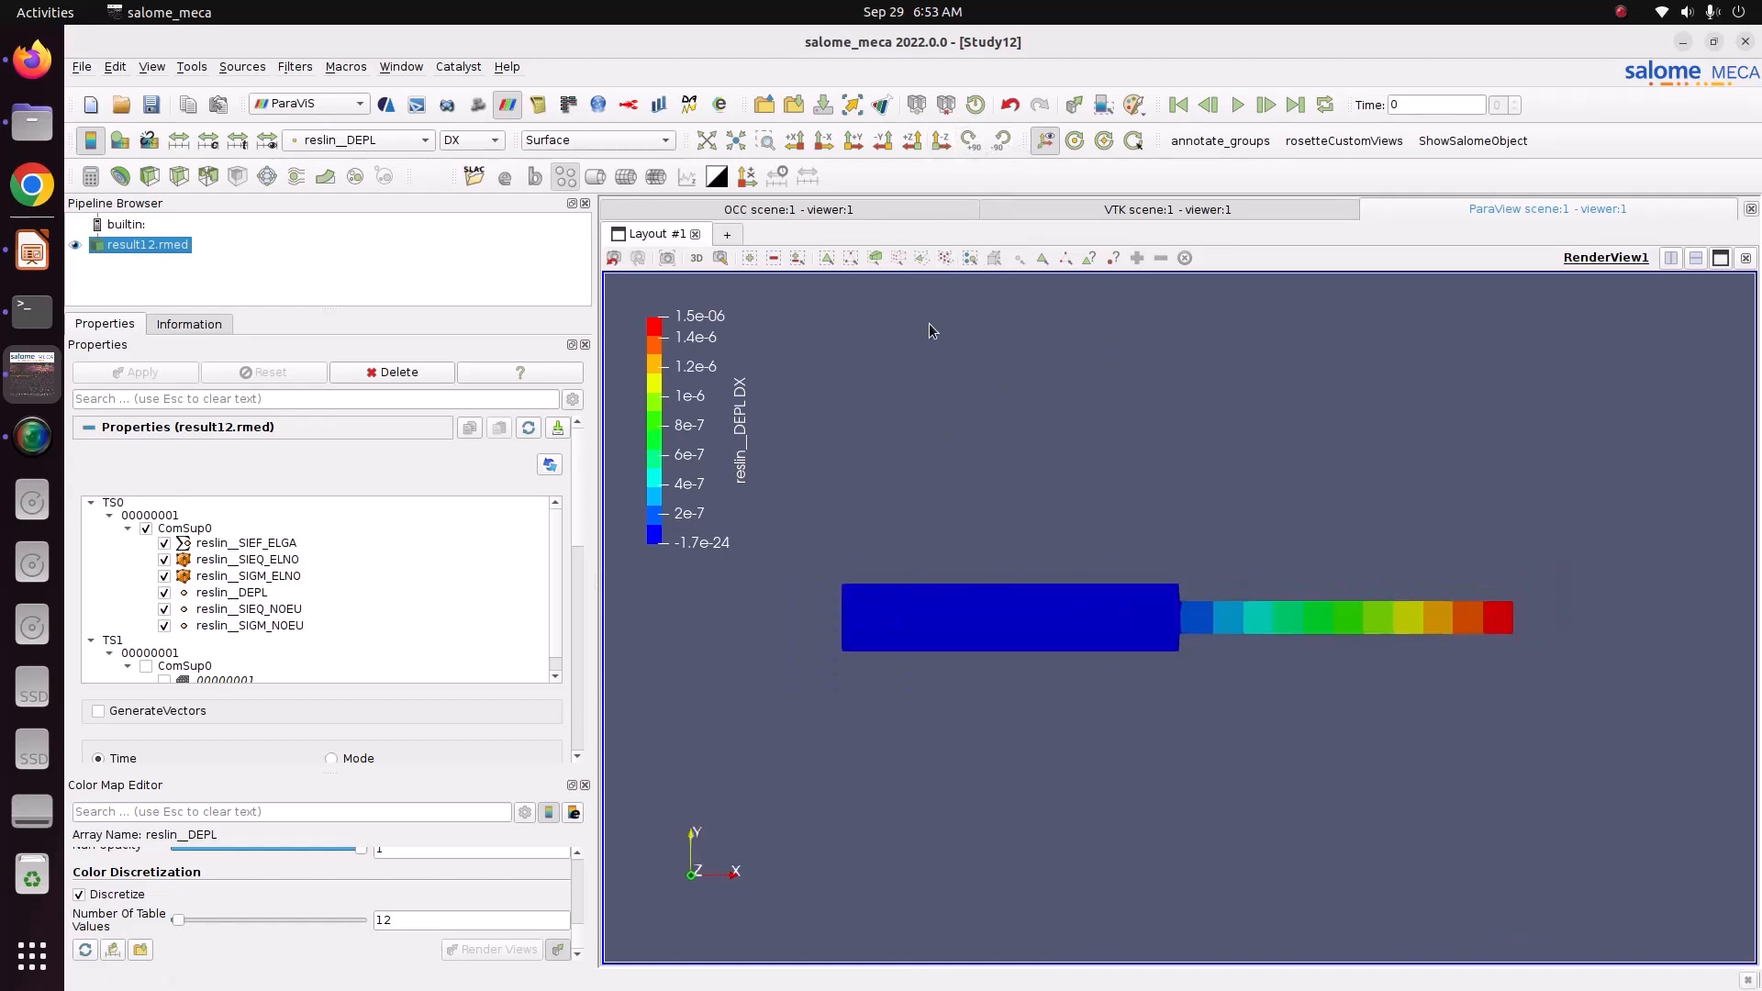
click(876, 260)
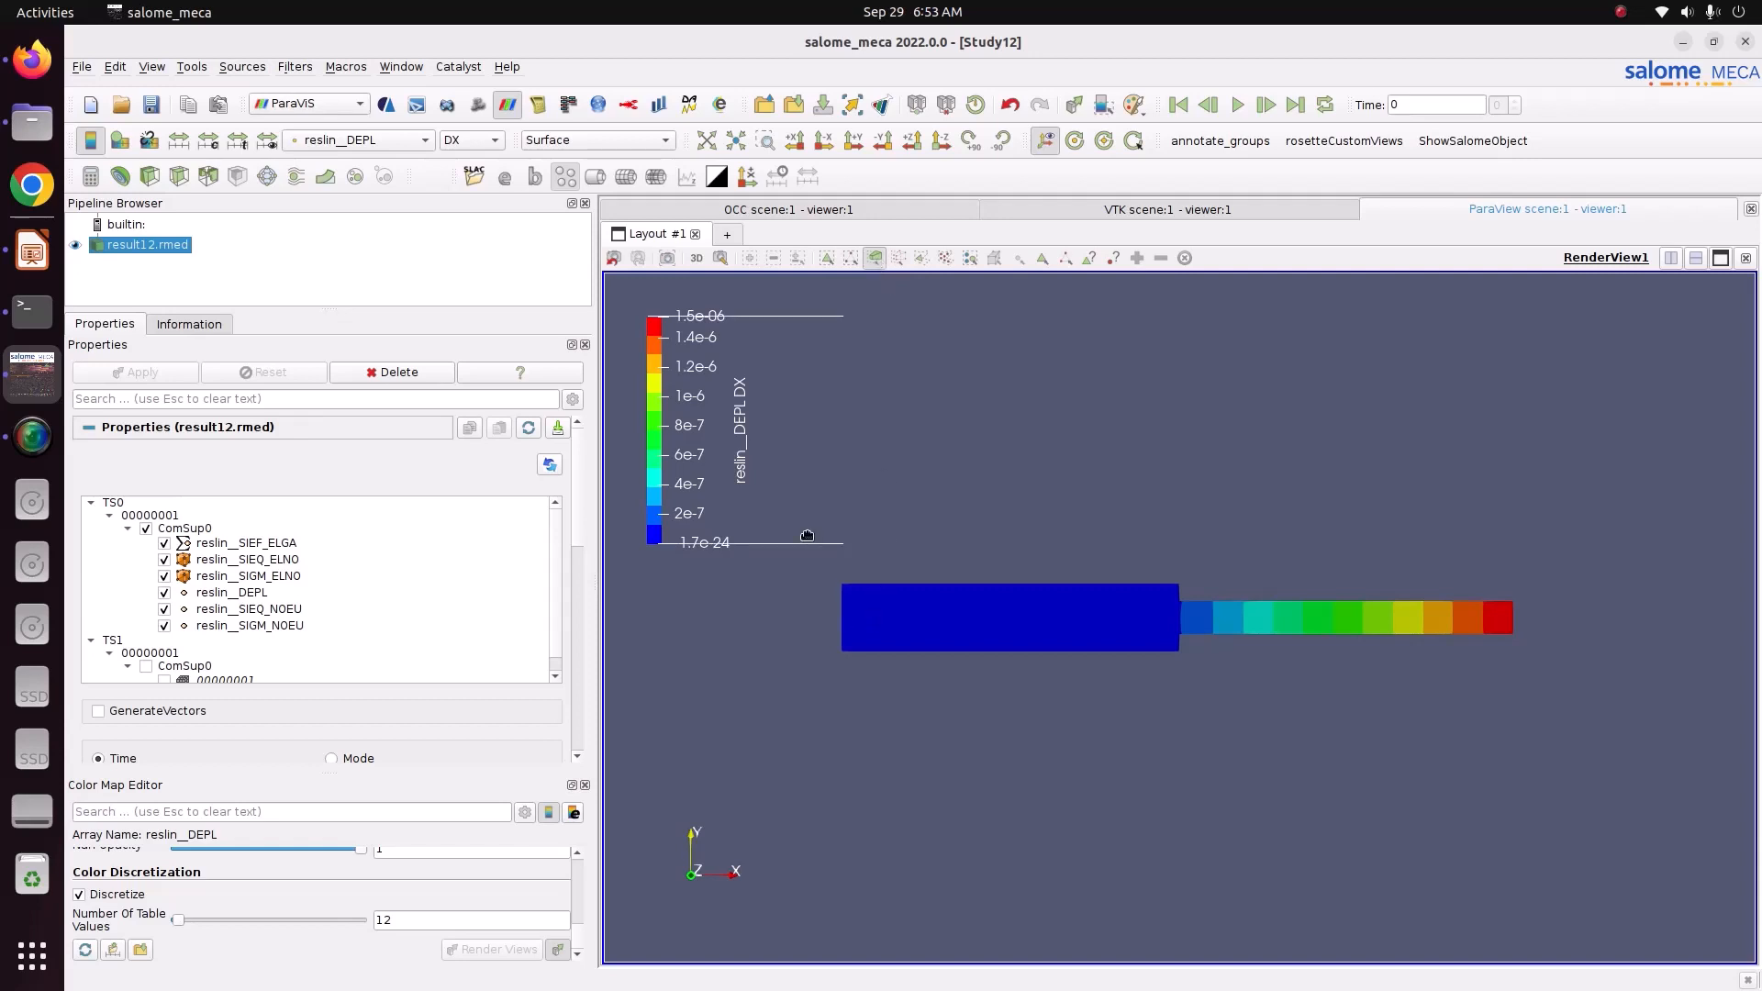
drag(798, 539, 1176, 735)
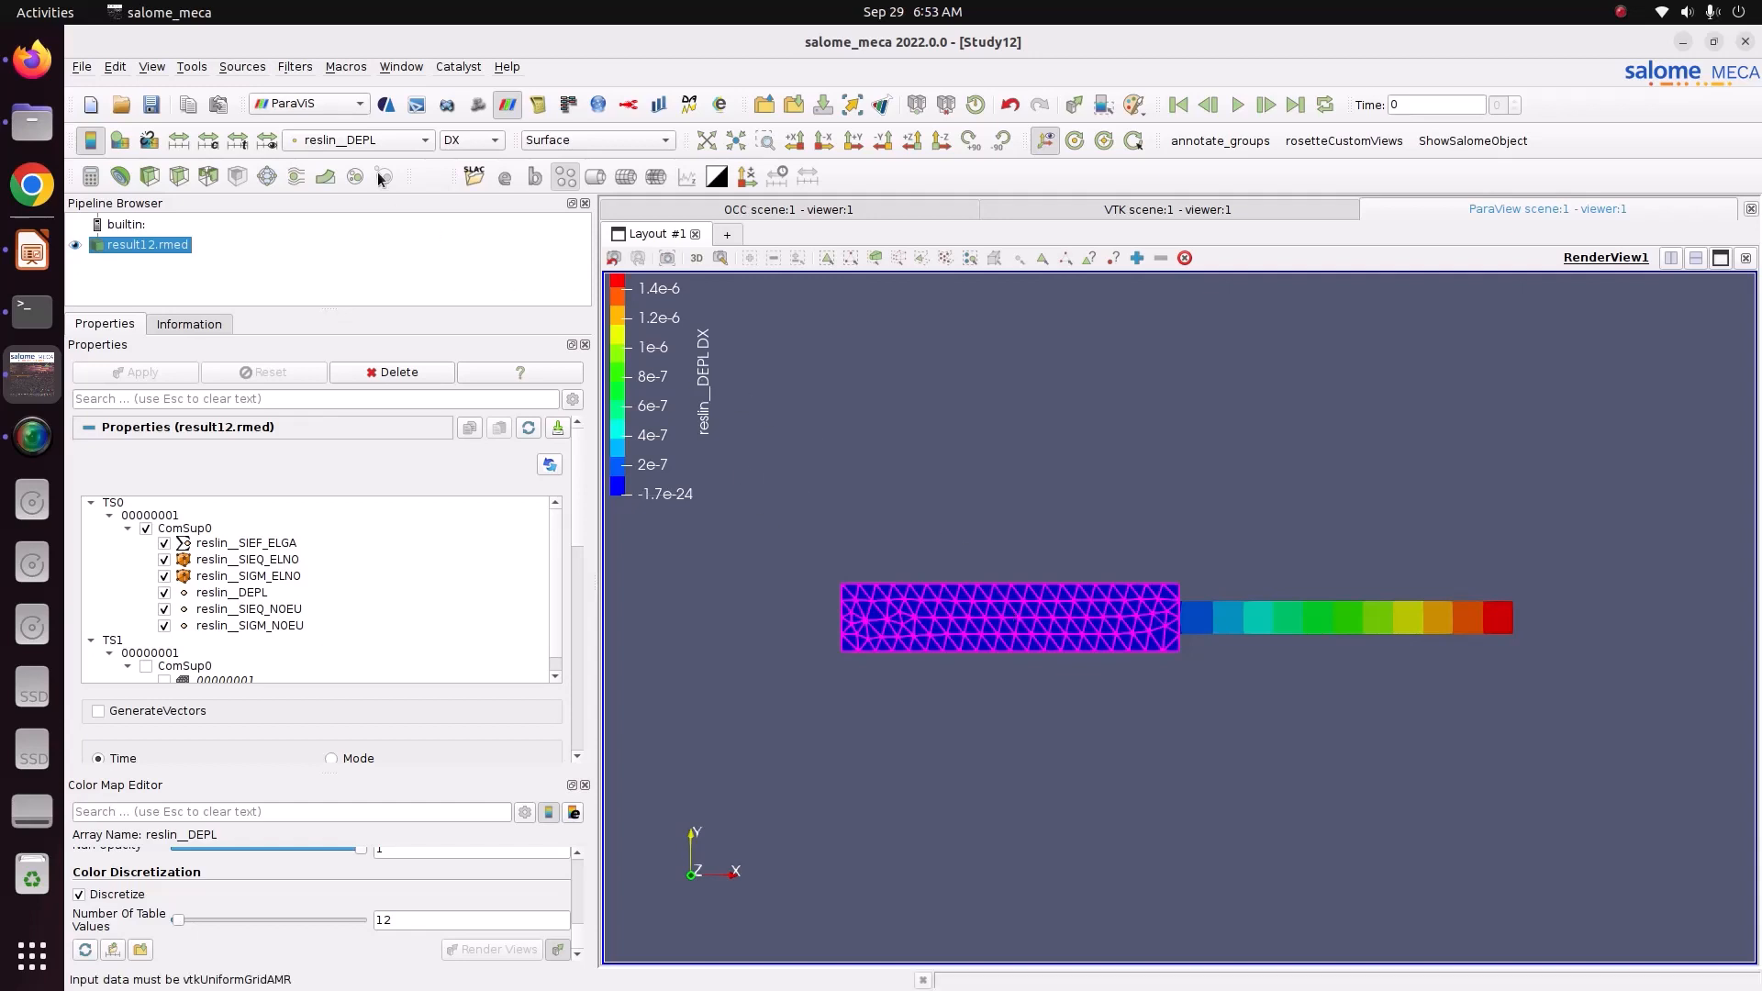
Step: Create and apply an Extract Selection filter to isolate the selected steel section's cells
click(295, 68)
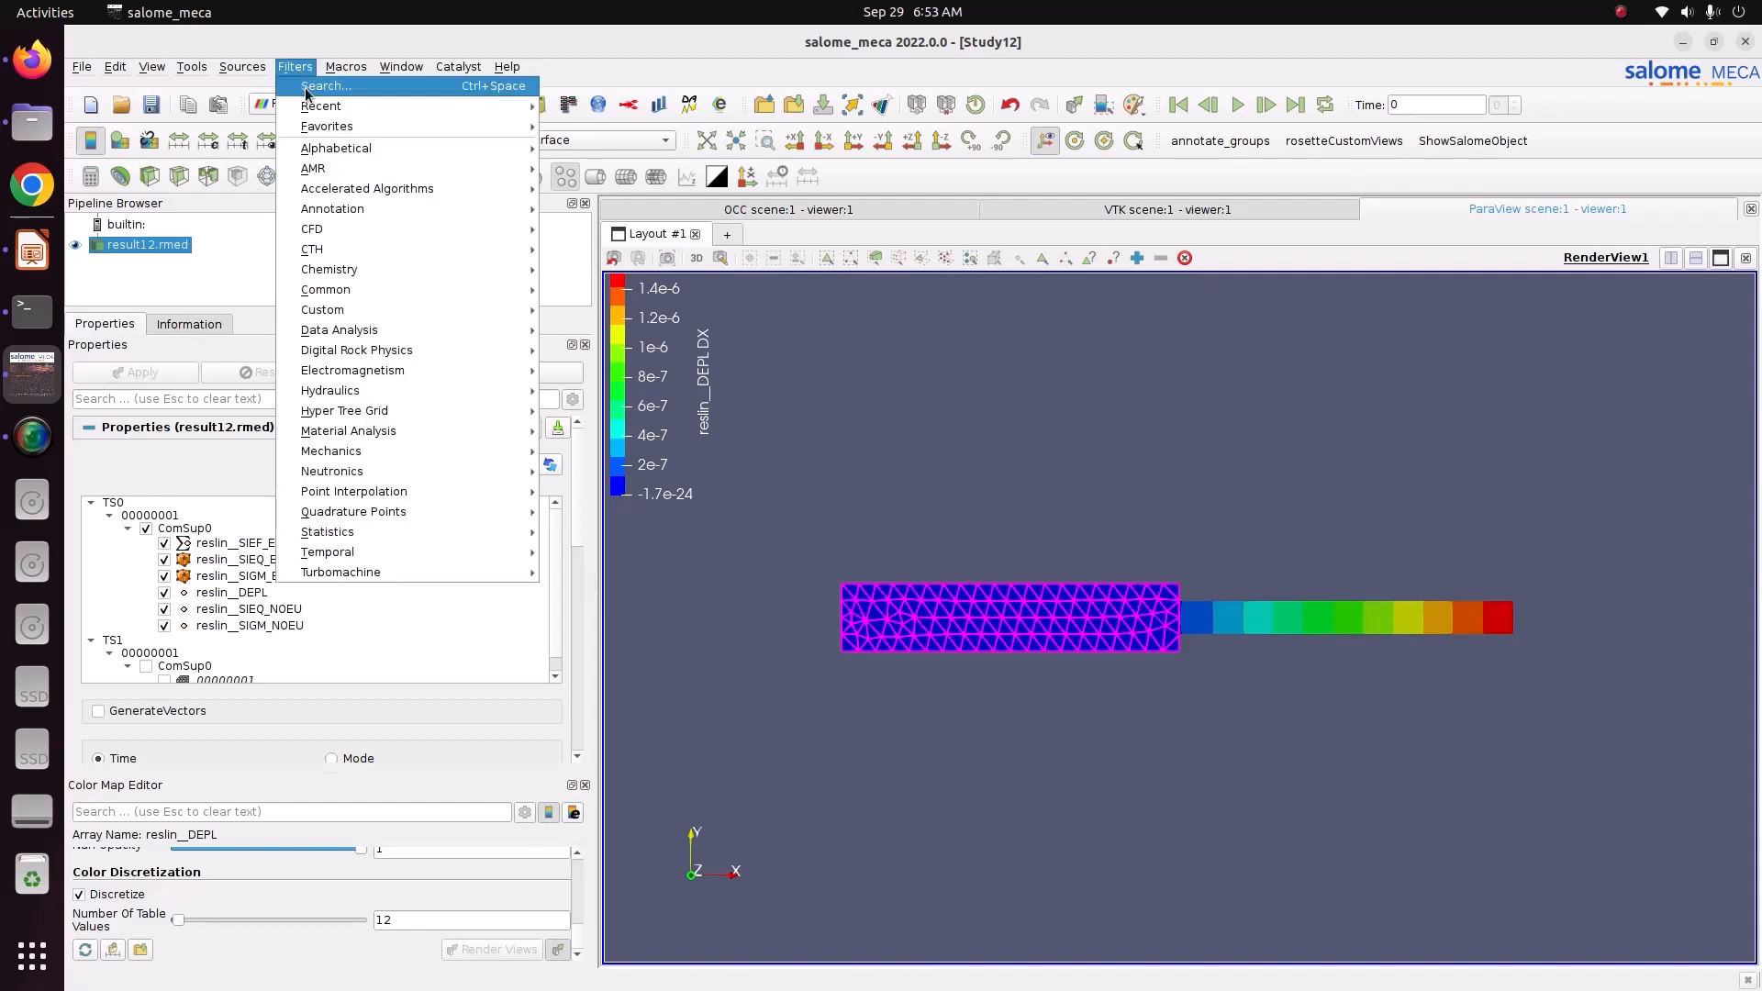
key(Escape)
key(ctrl+space)
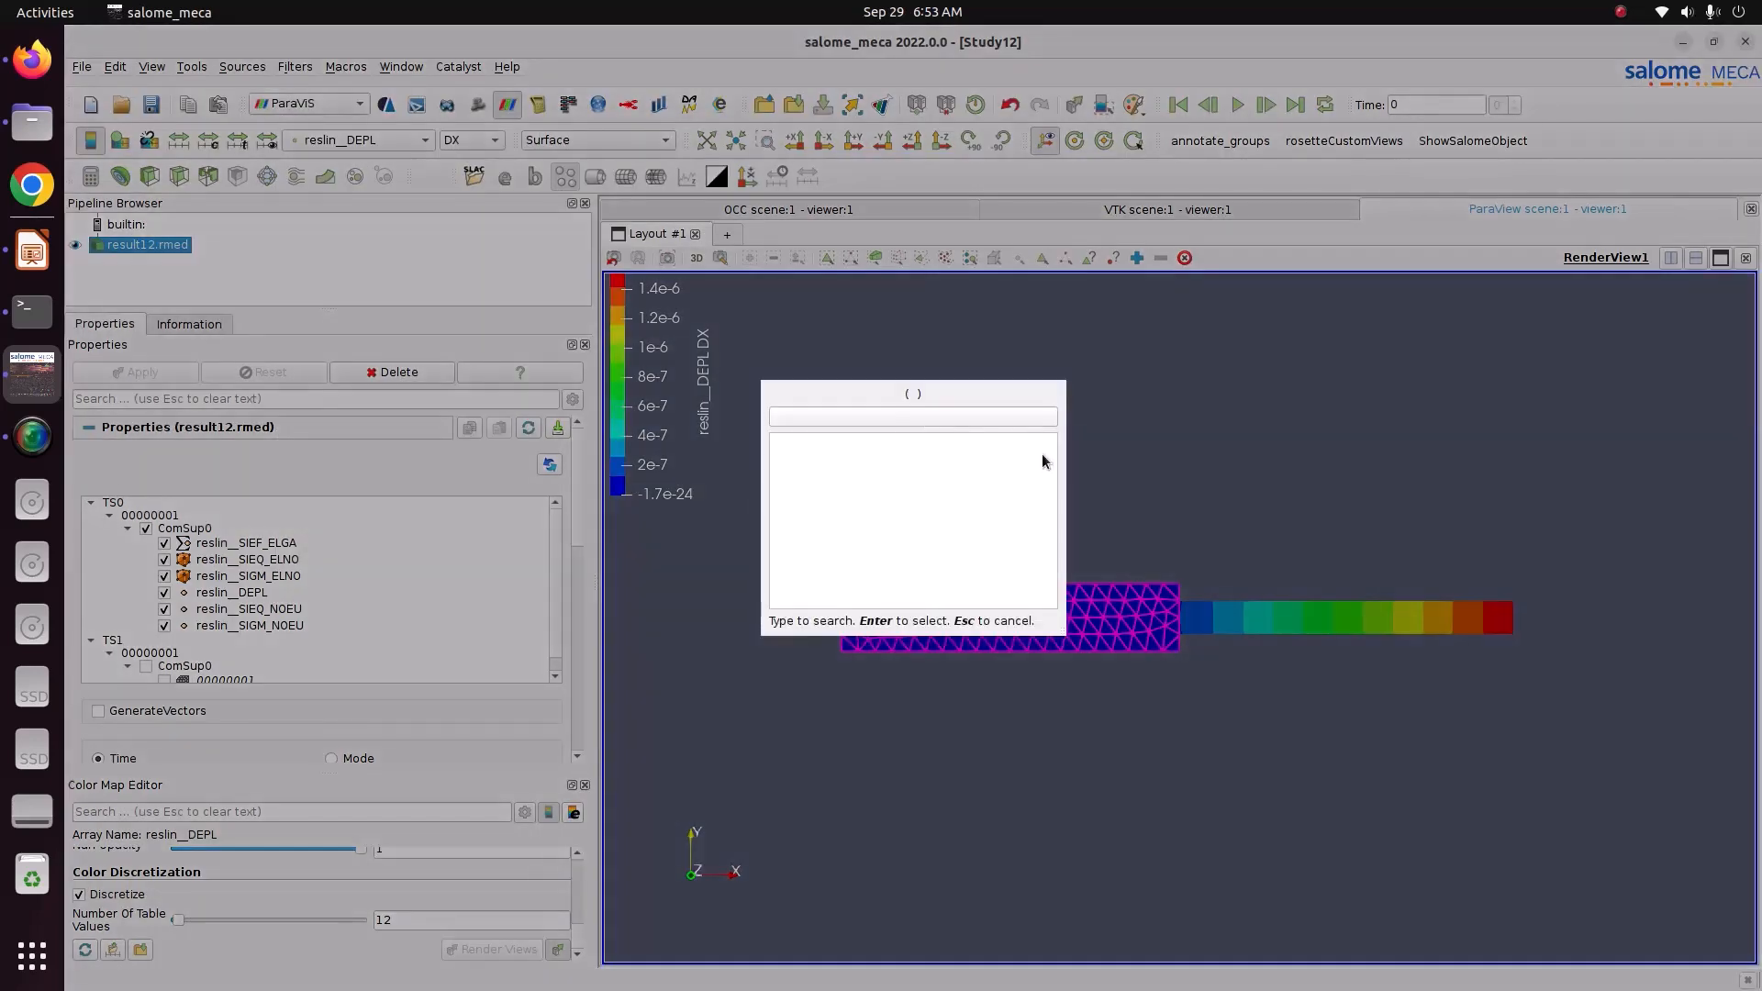
text(extract)
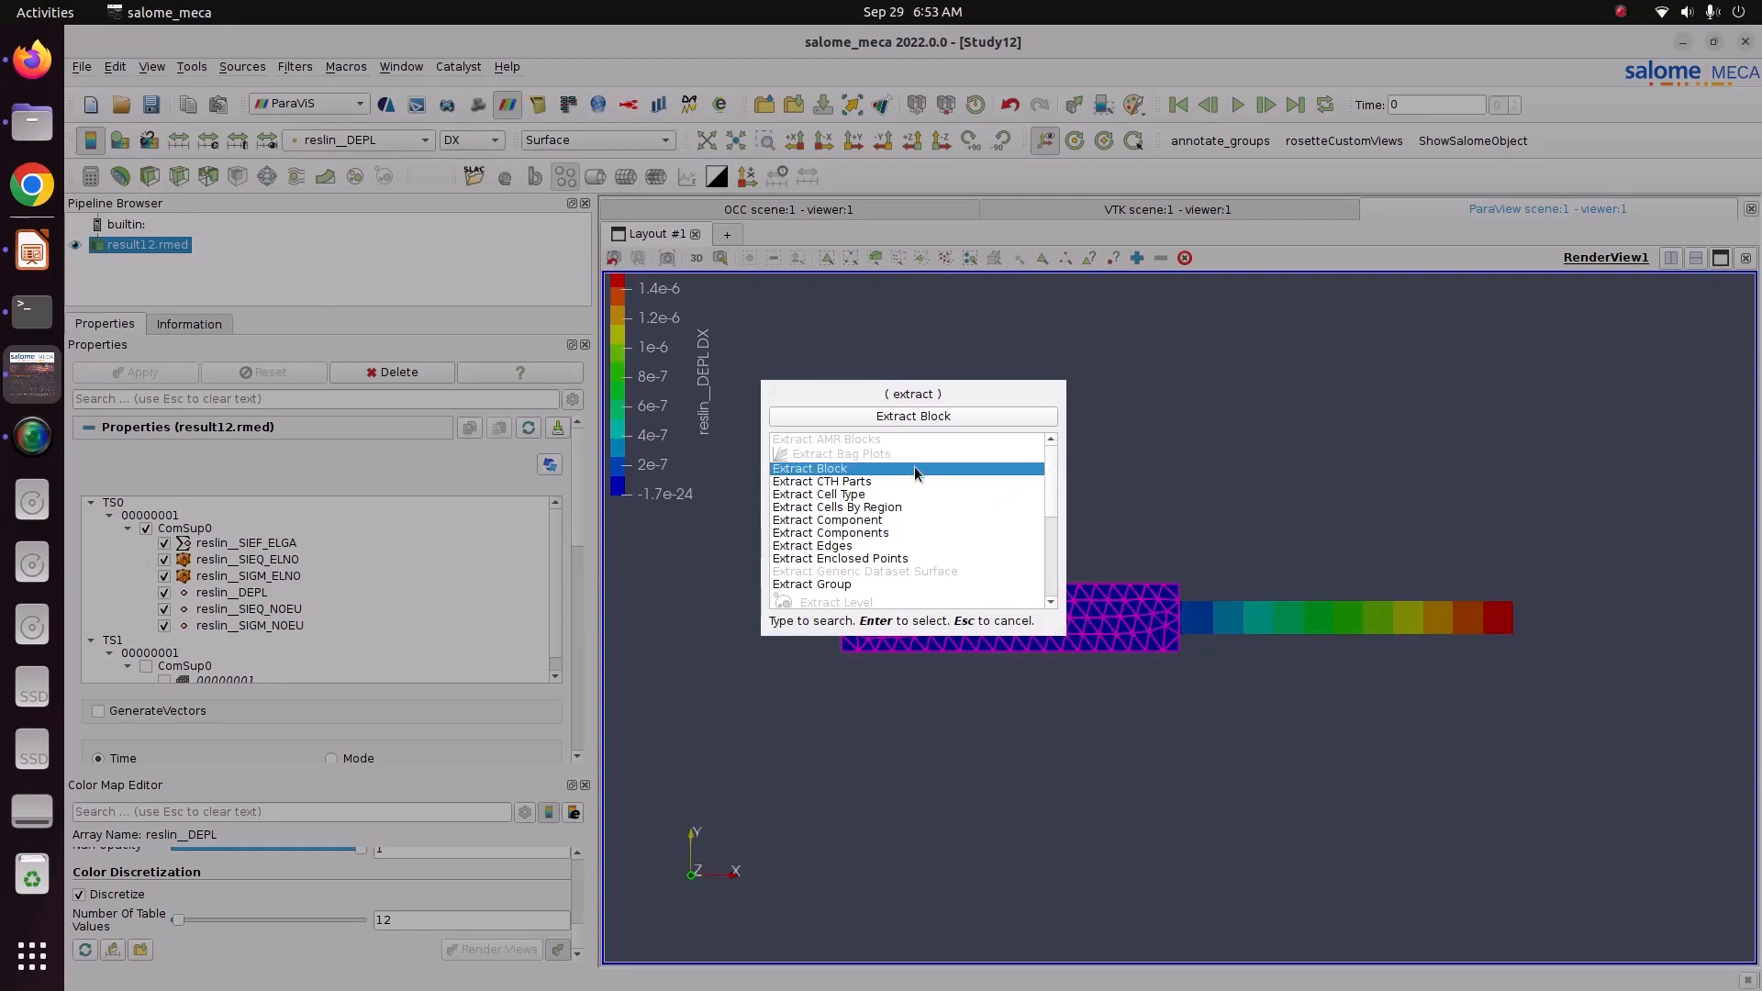
scroll(873, 575, down, 1)
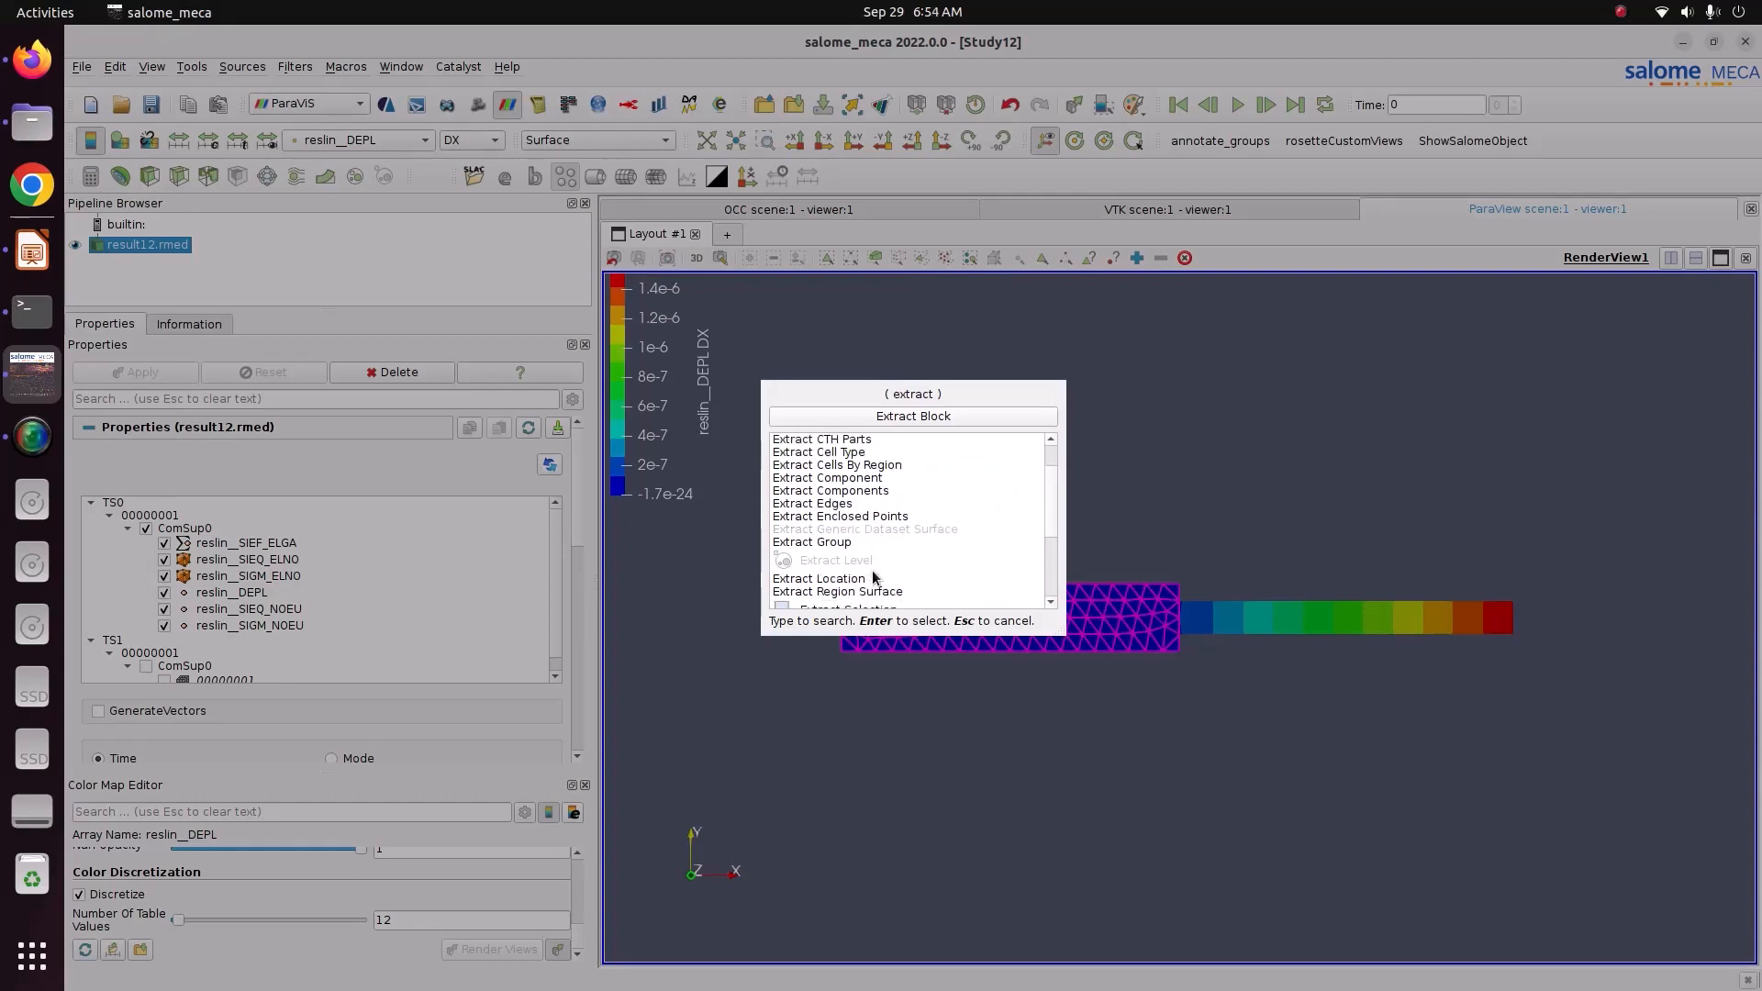
scroll(872, 570, down, 1)
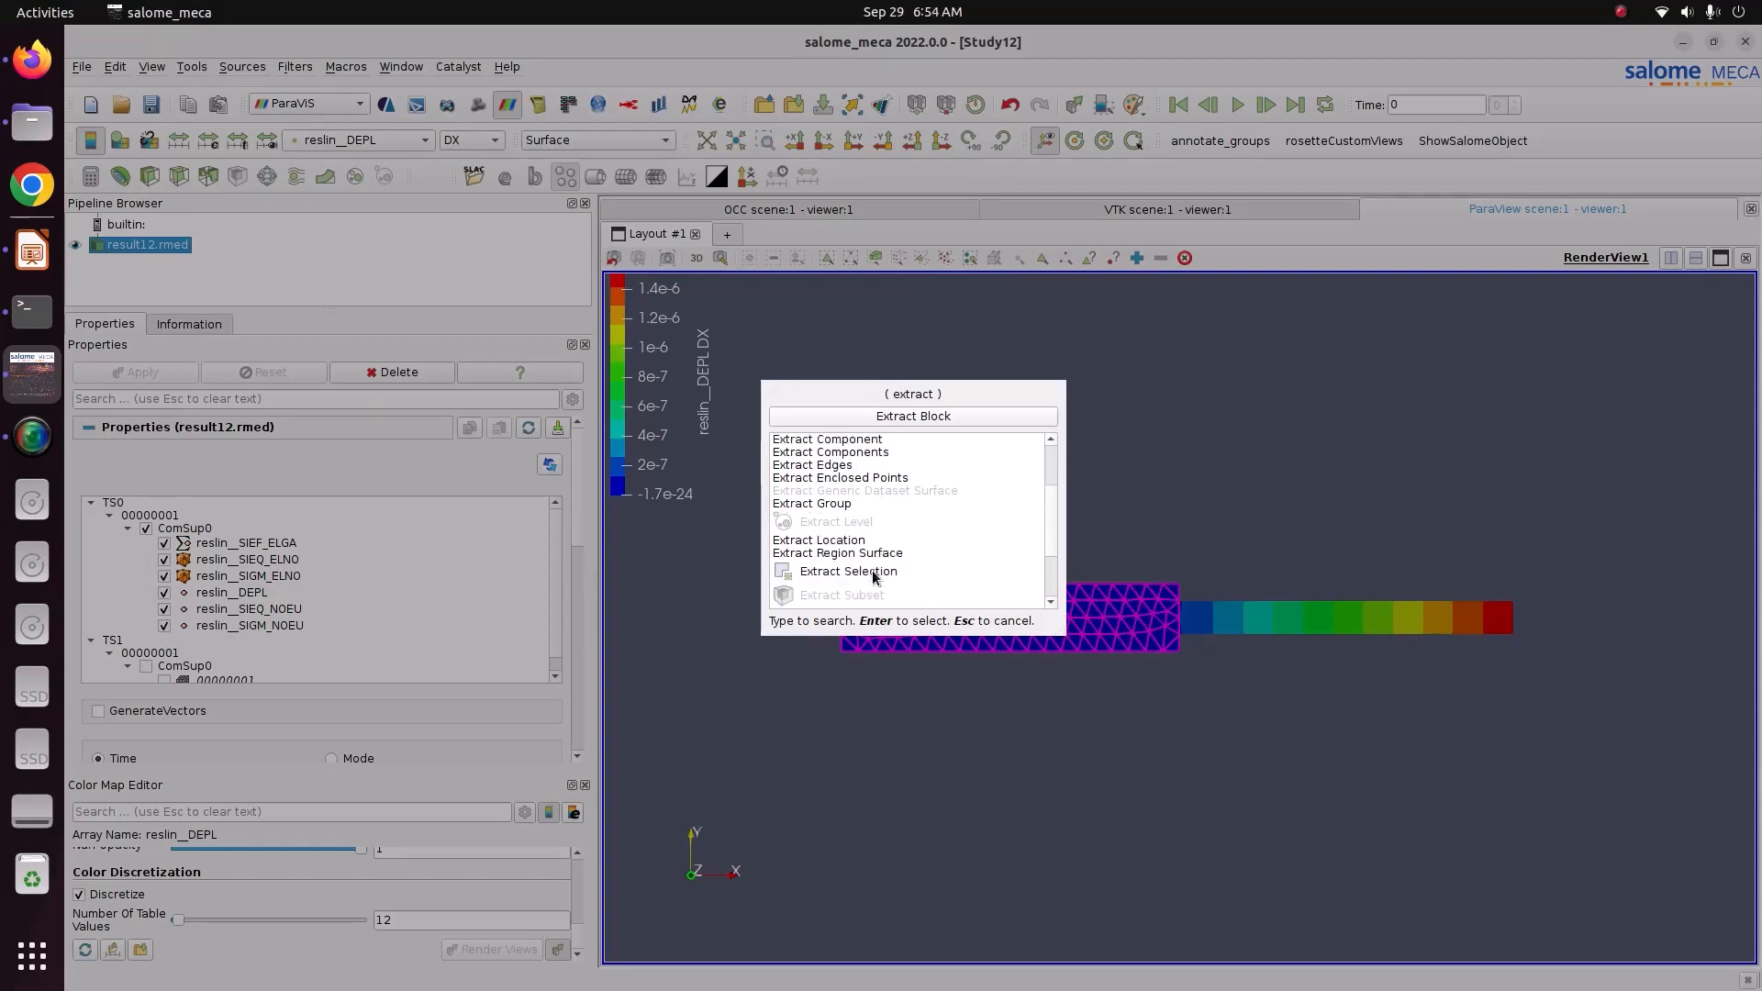
click(812, 579)
key(Return)
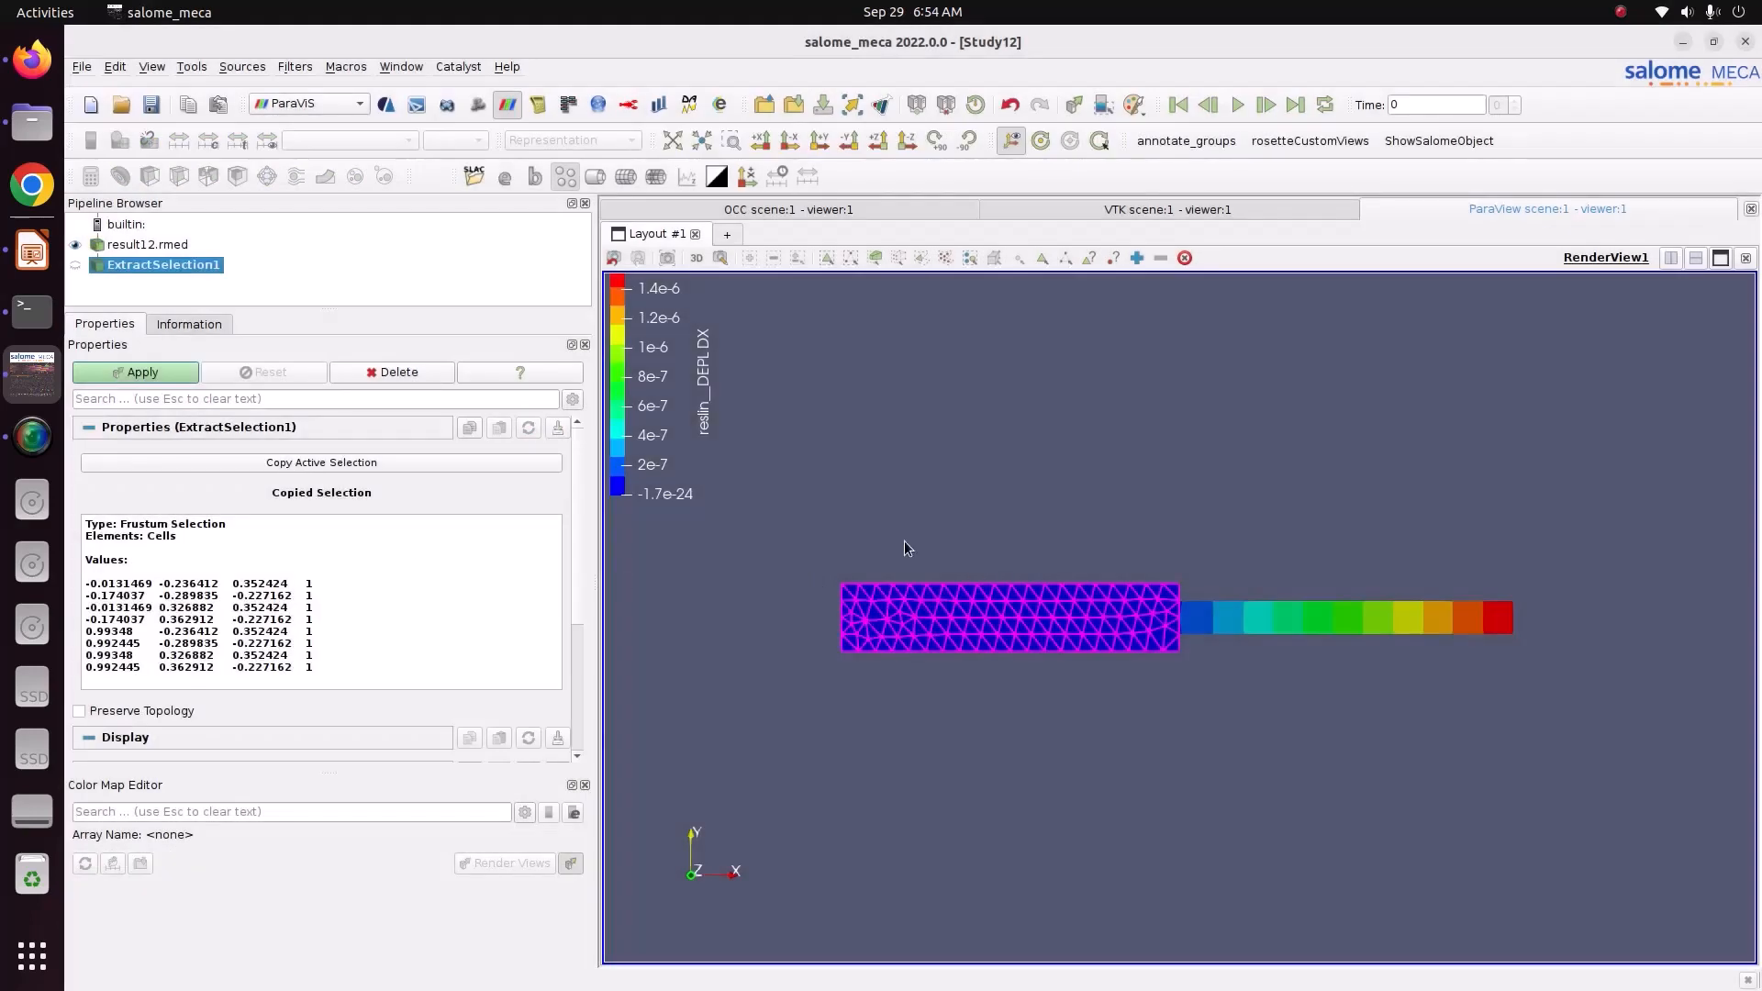
drag(992, 510, 982, 637)
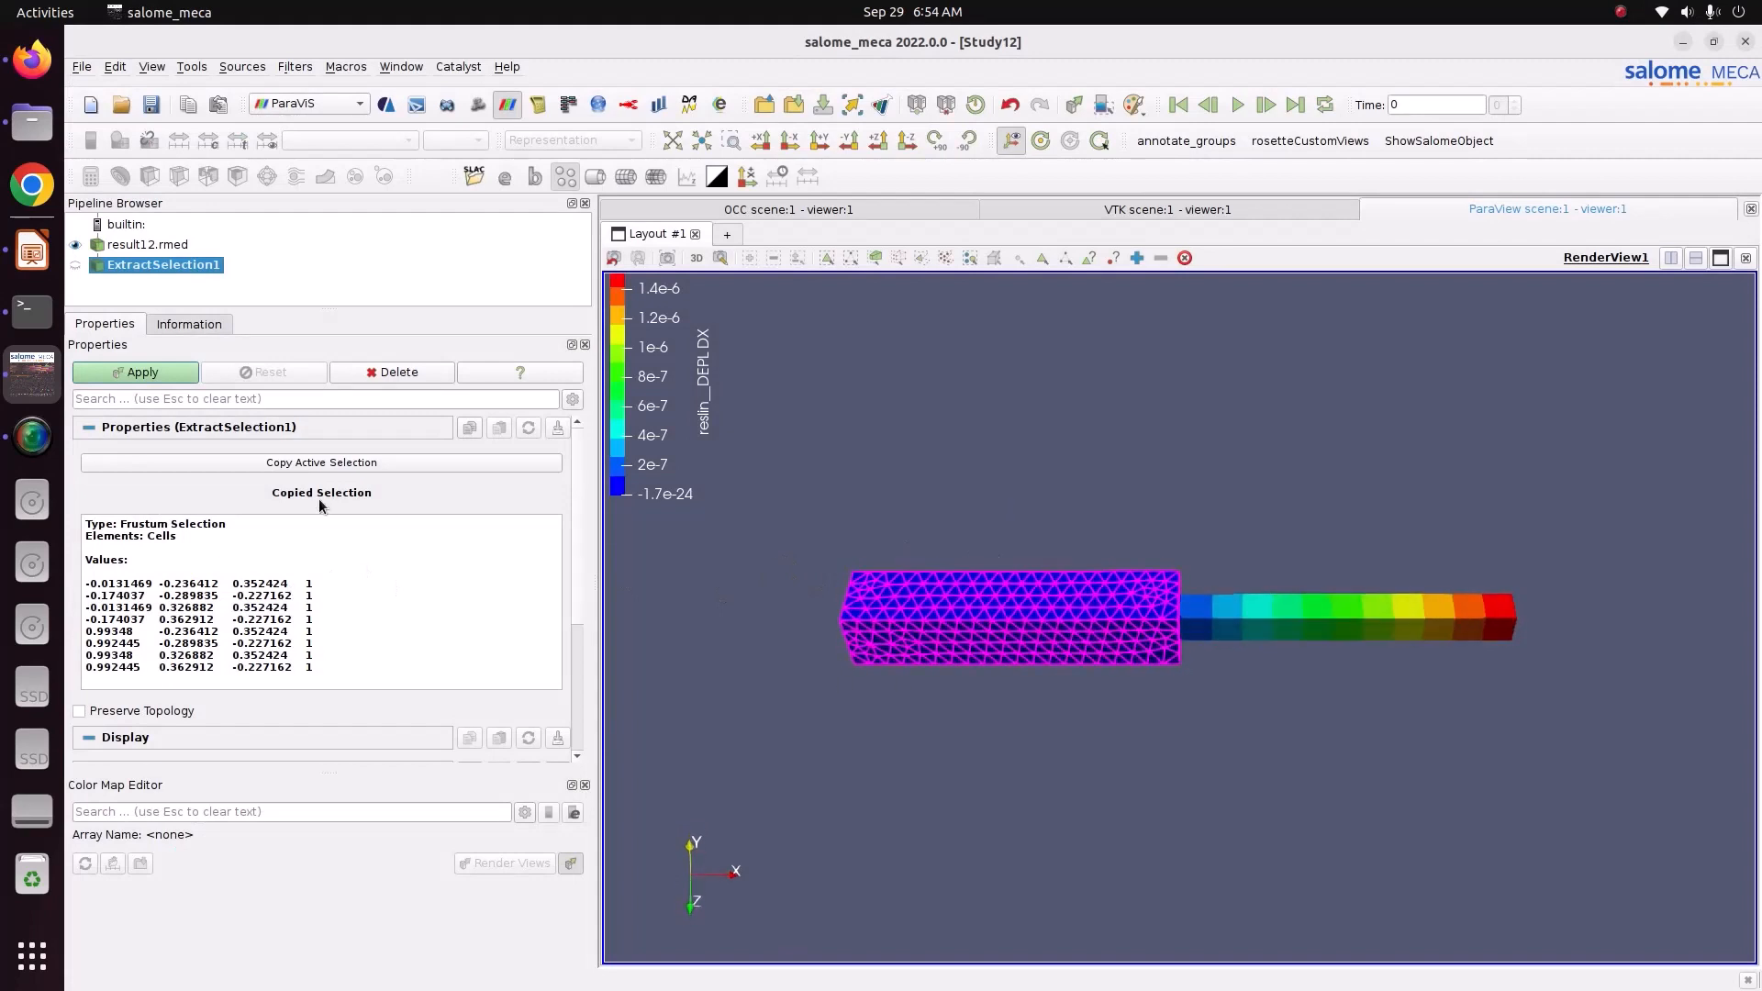
click(136, 377)
drag(972, 589, 826, 505)
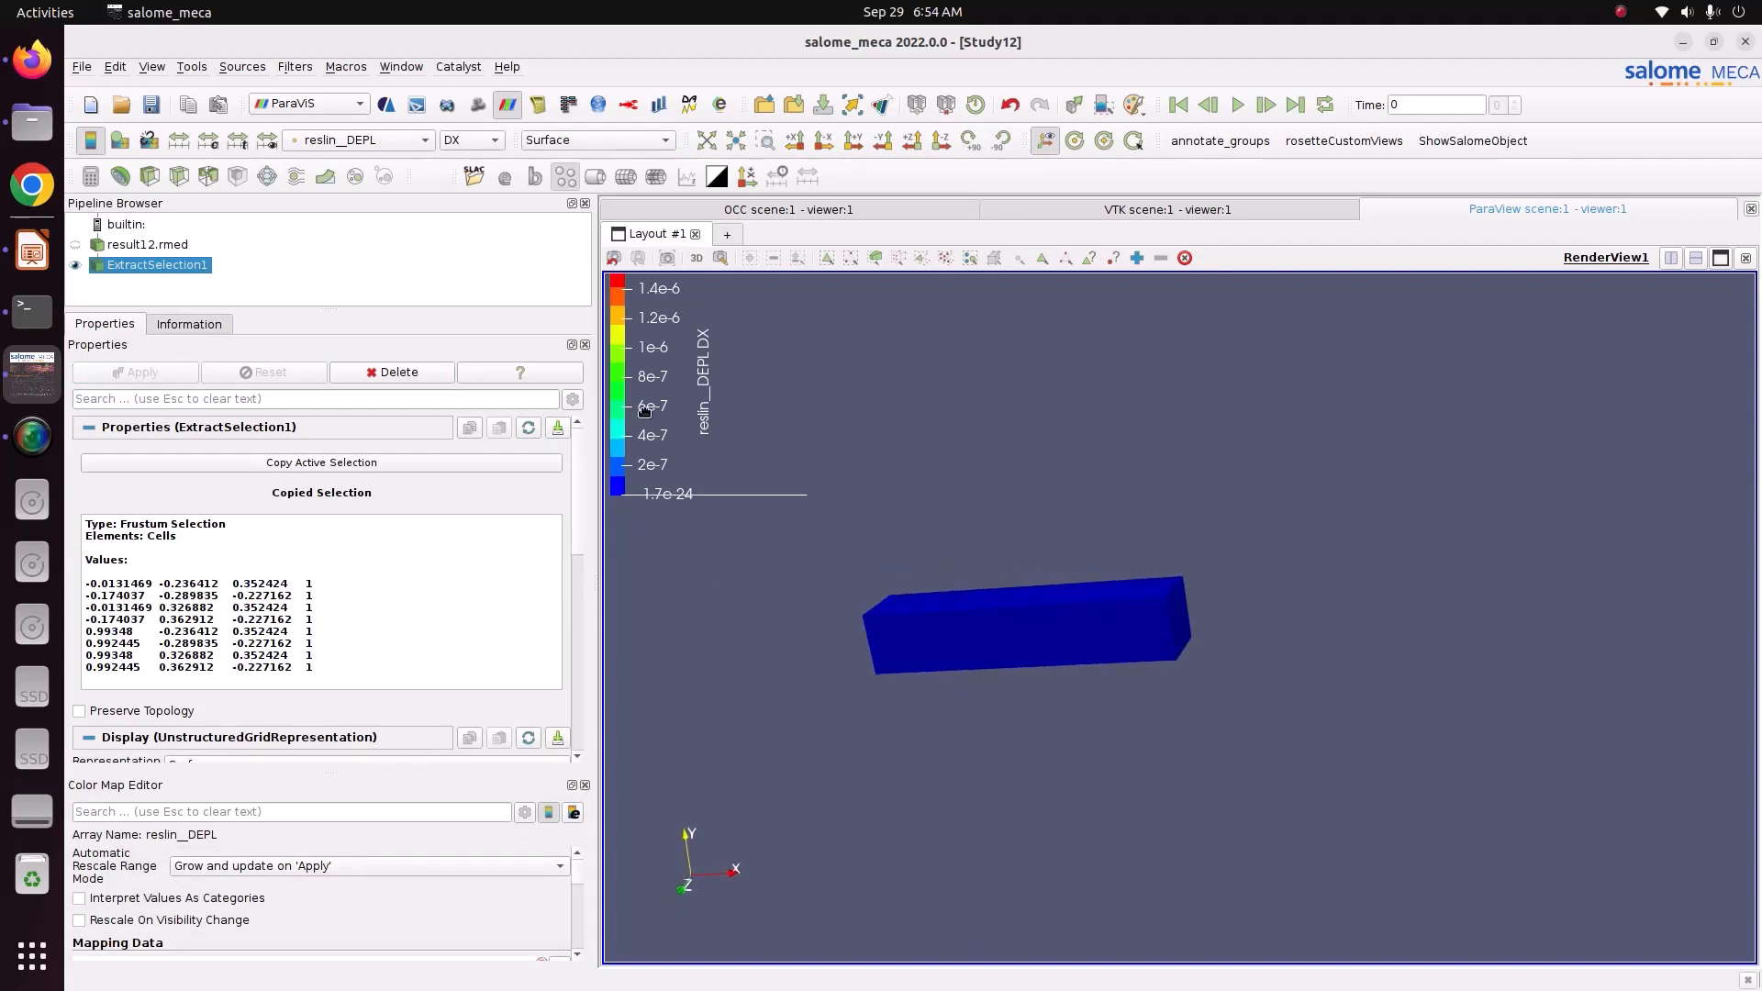
Step: Move the colour legend fully into view and rescale the DX colour map to the extracted steel section's visible data range
drag(642, 411, 648, 473)
drag(1065, 542, 1136, 600)
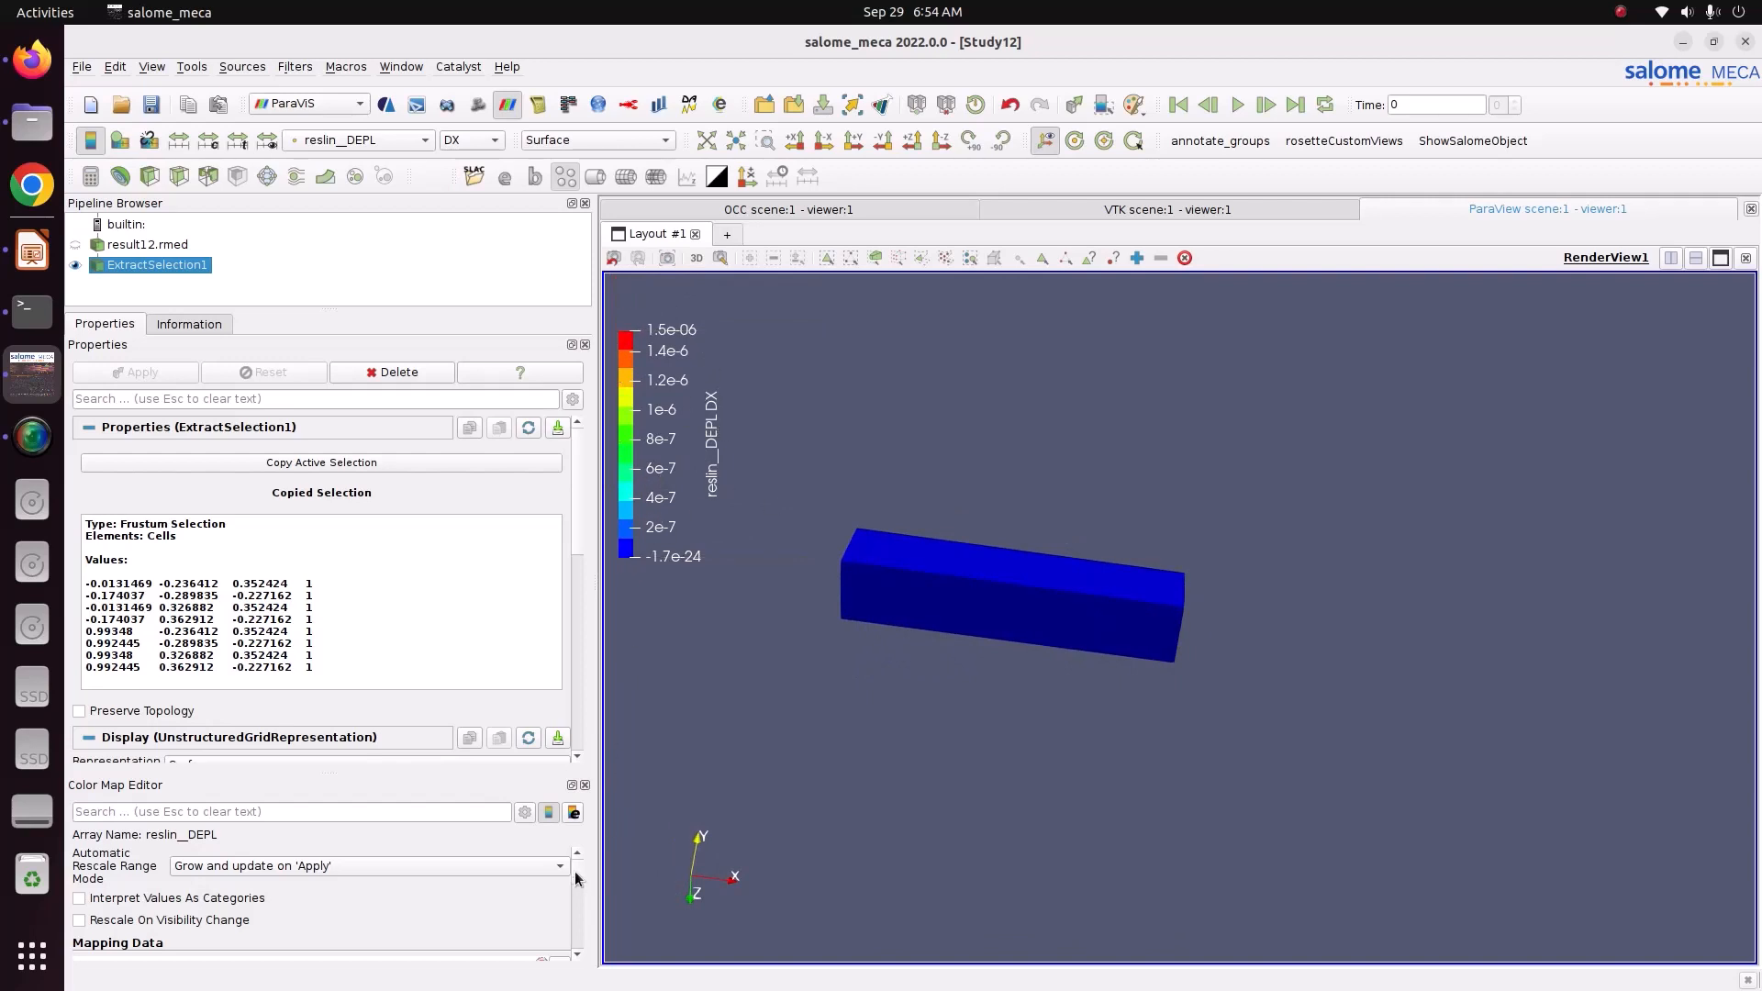
drag(574, 871, 574, 883)
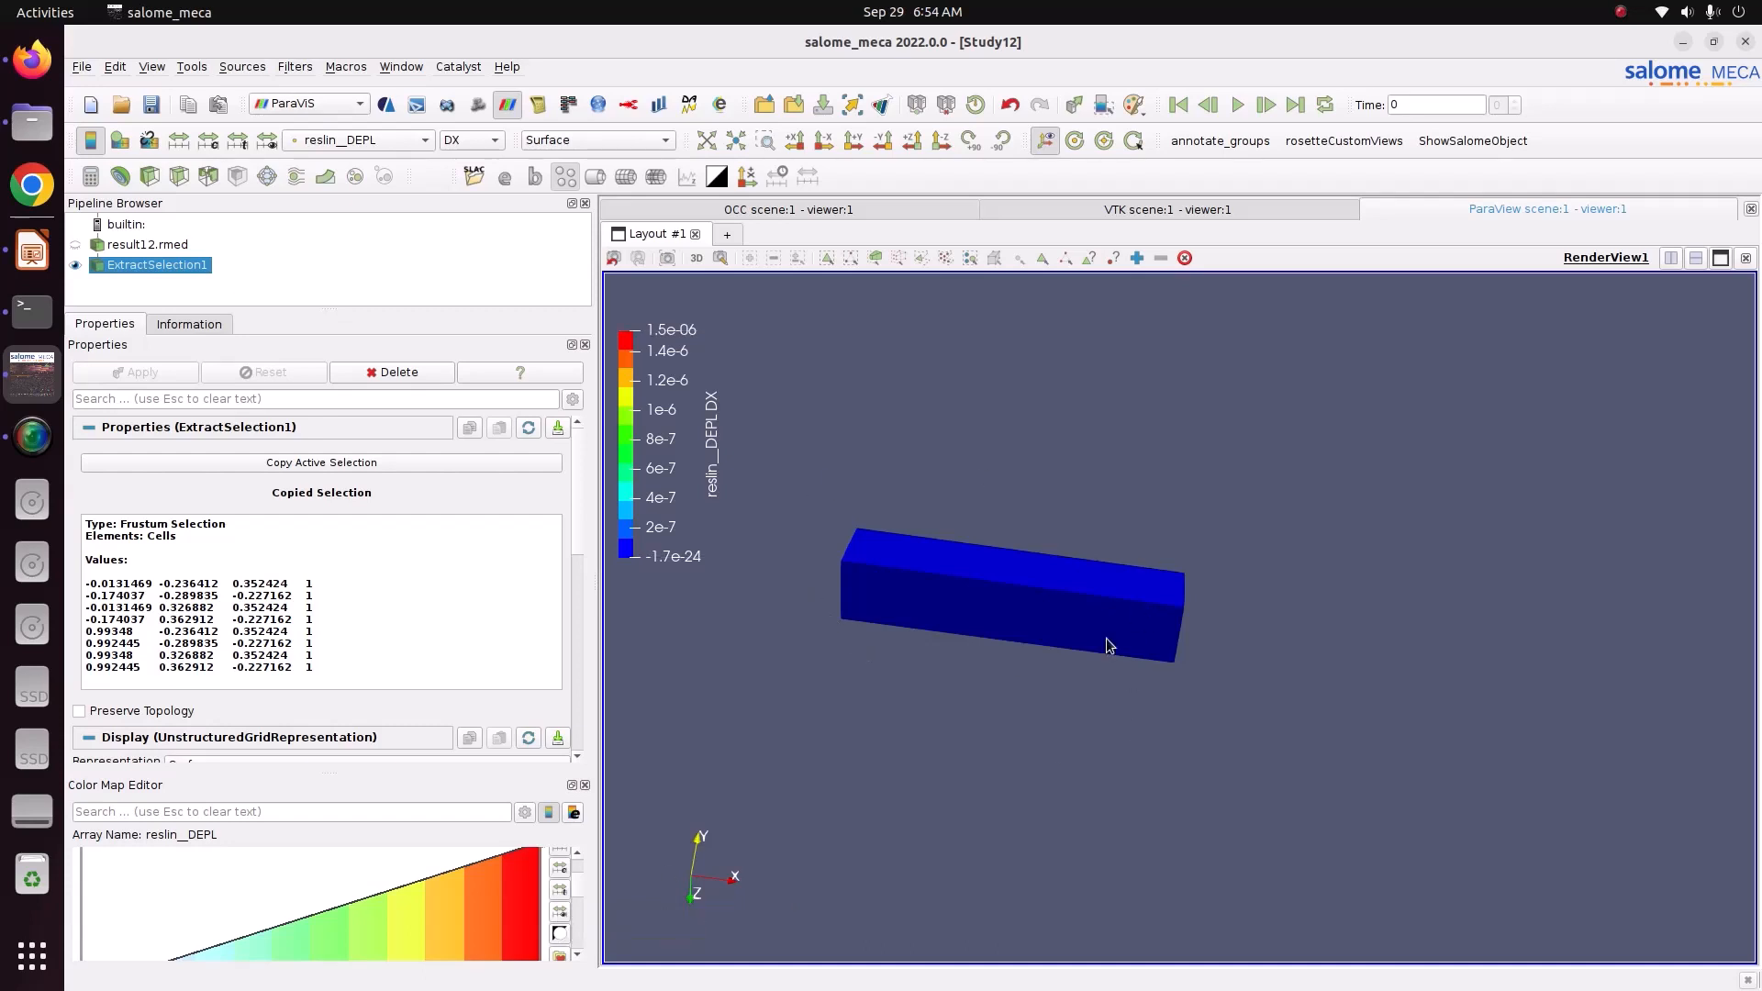
drag(1174, 603, 1130, 576)
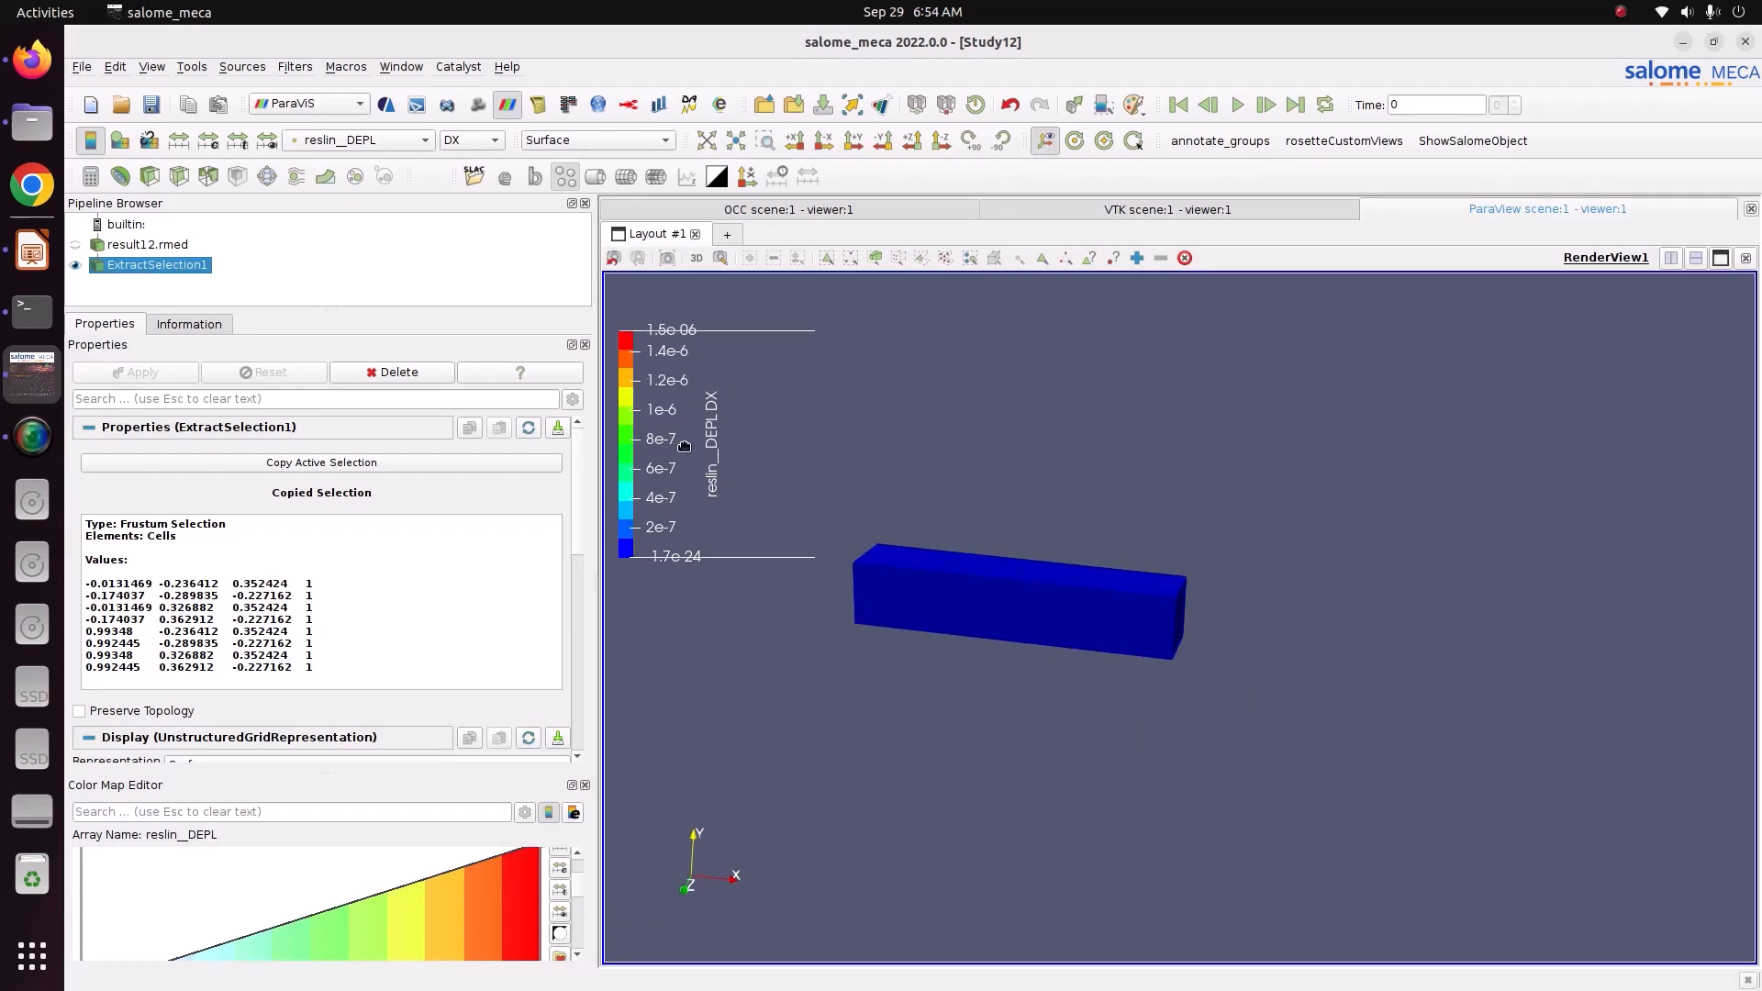
click(560, 913)
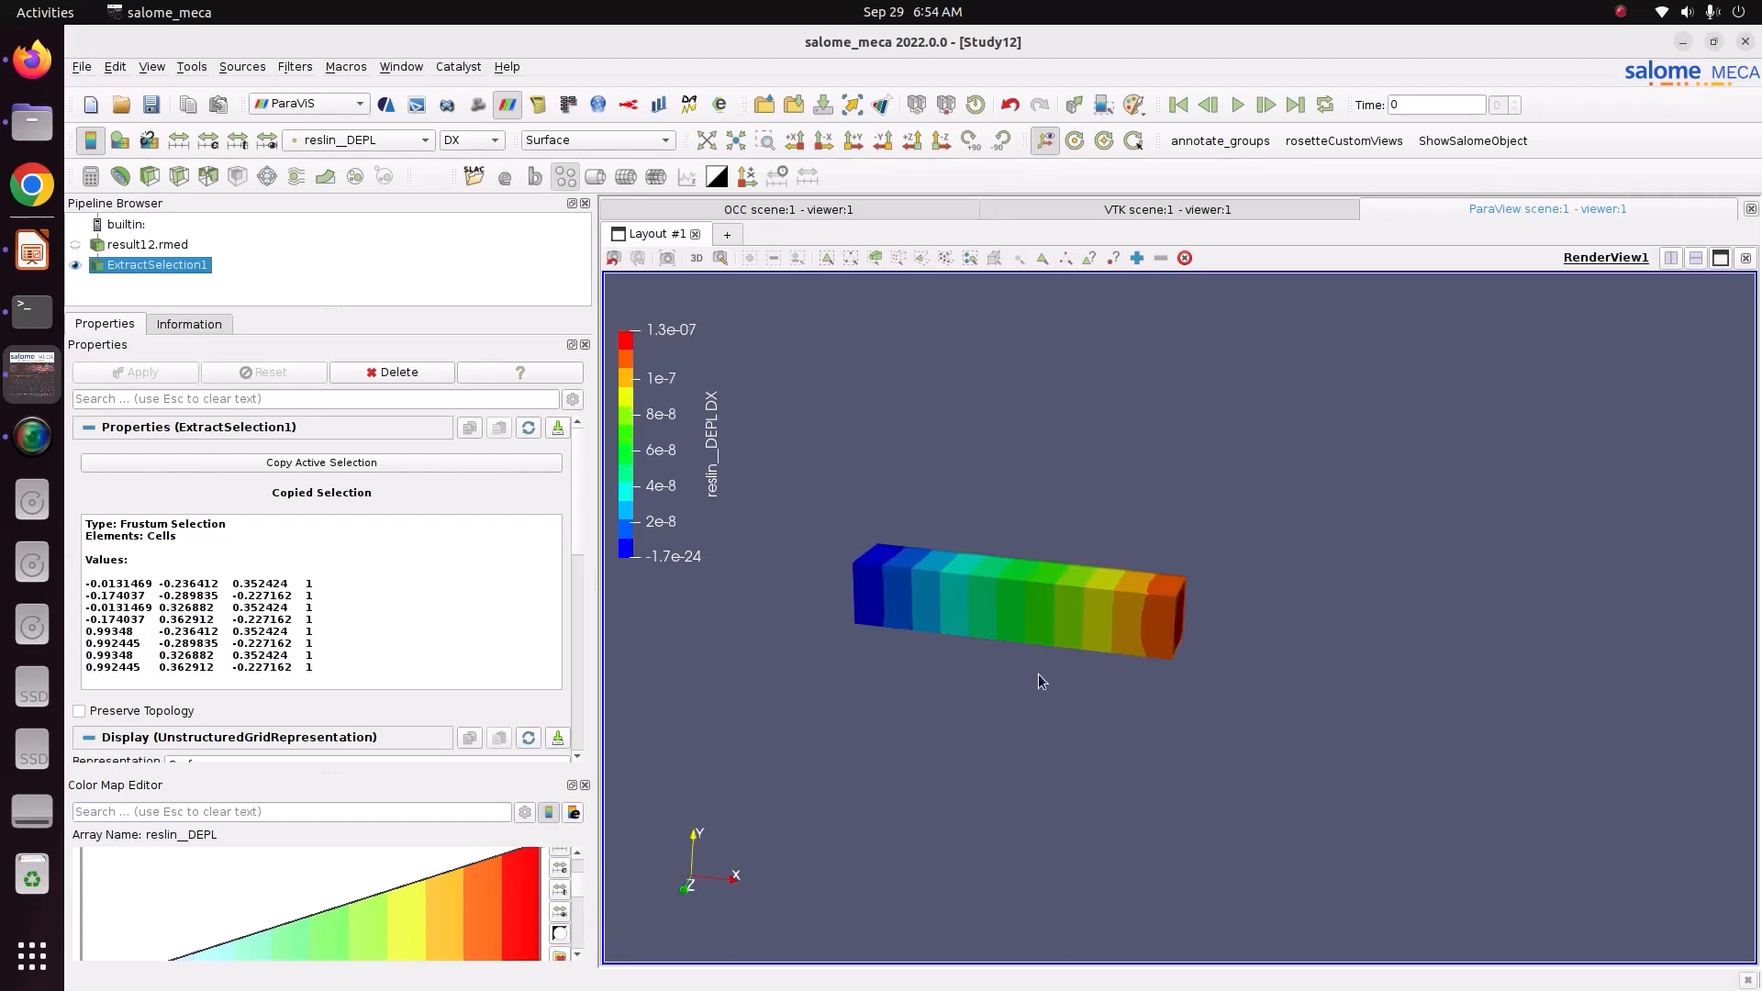
Step: Compare the extracted steel section's DX displacement at its end face with the hand calculation on slide 4 in LibreOffice Impress
drag(1142, 596, 1028, 613)
scroll(1160, 631, up, 5)
scroll(1160, 631, down, 2)
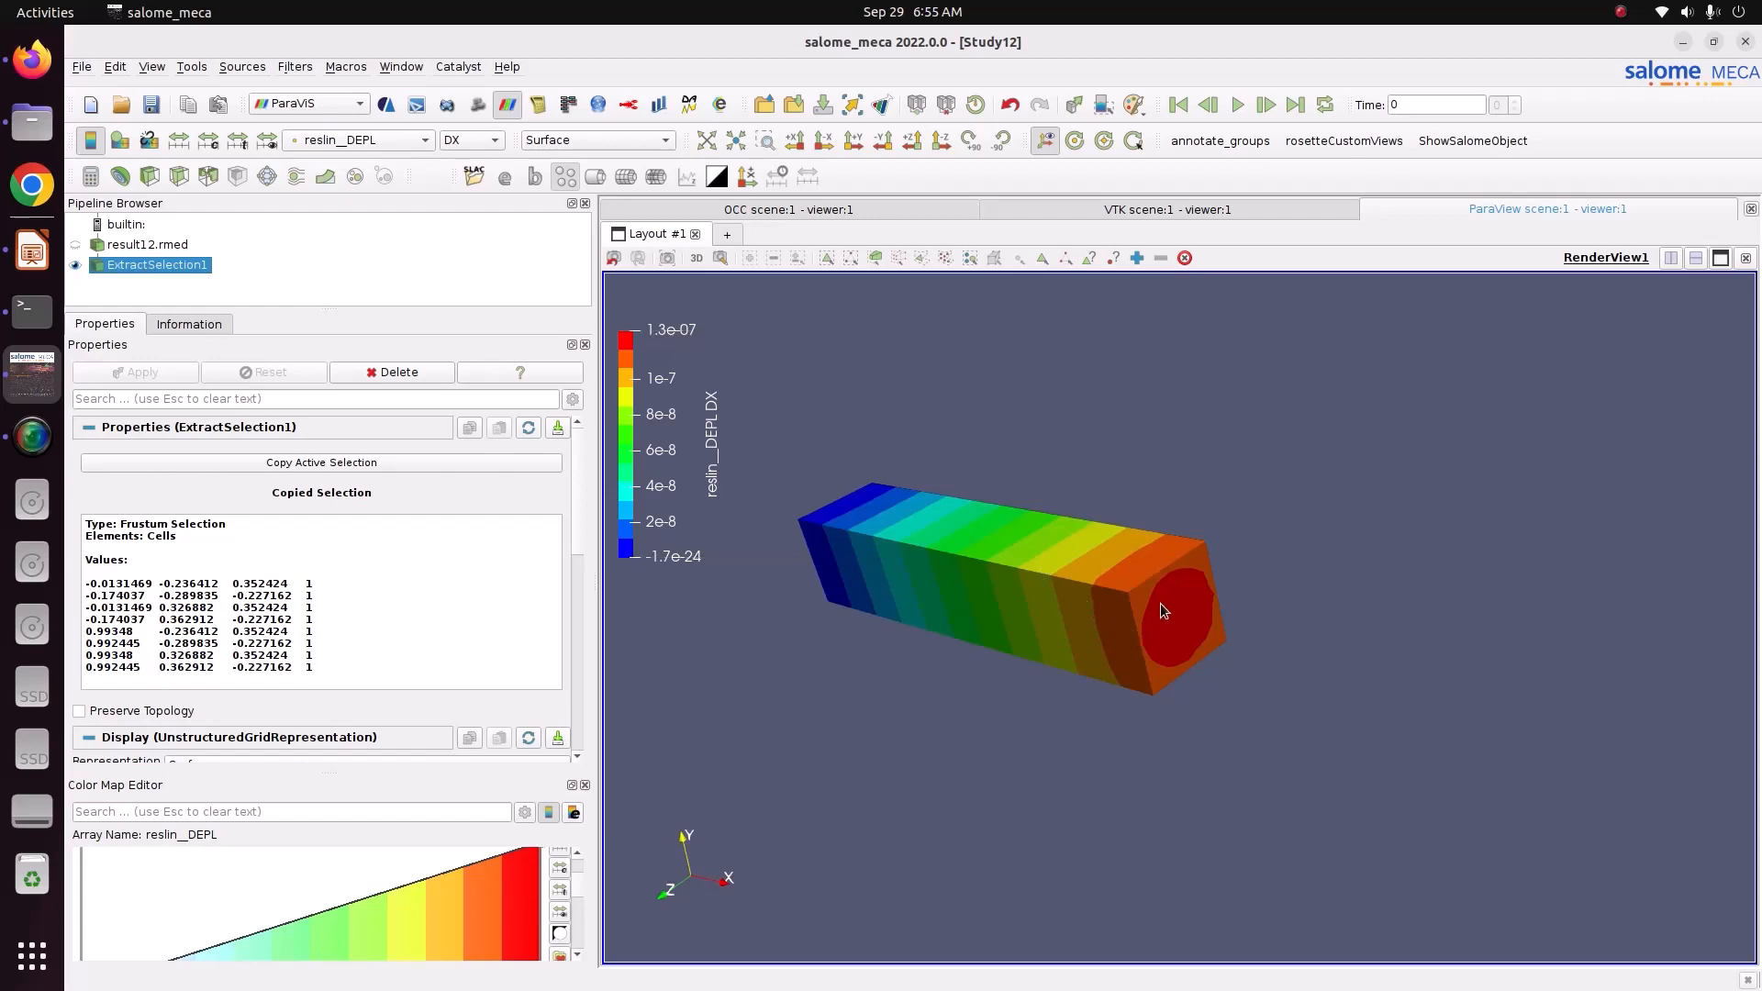
mouse_move(1160, 603)
mouse_down()
mouse_move(1217, 604)
mouse_move(1176, 607)
mouse_up()
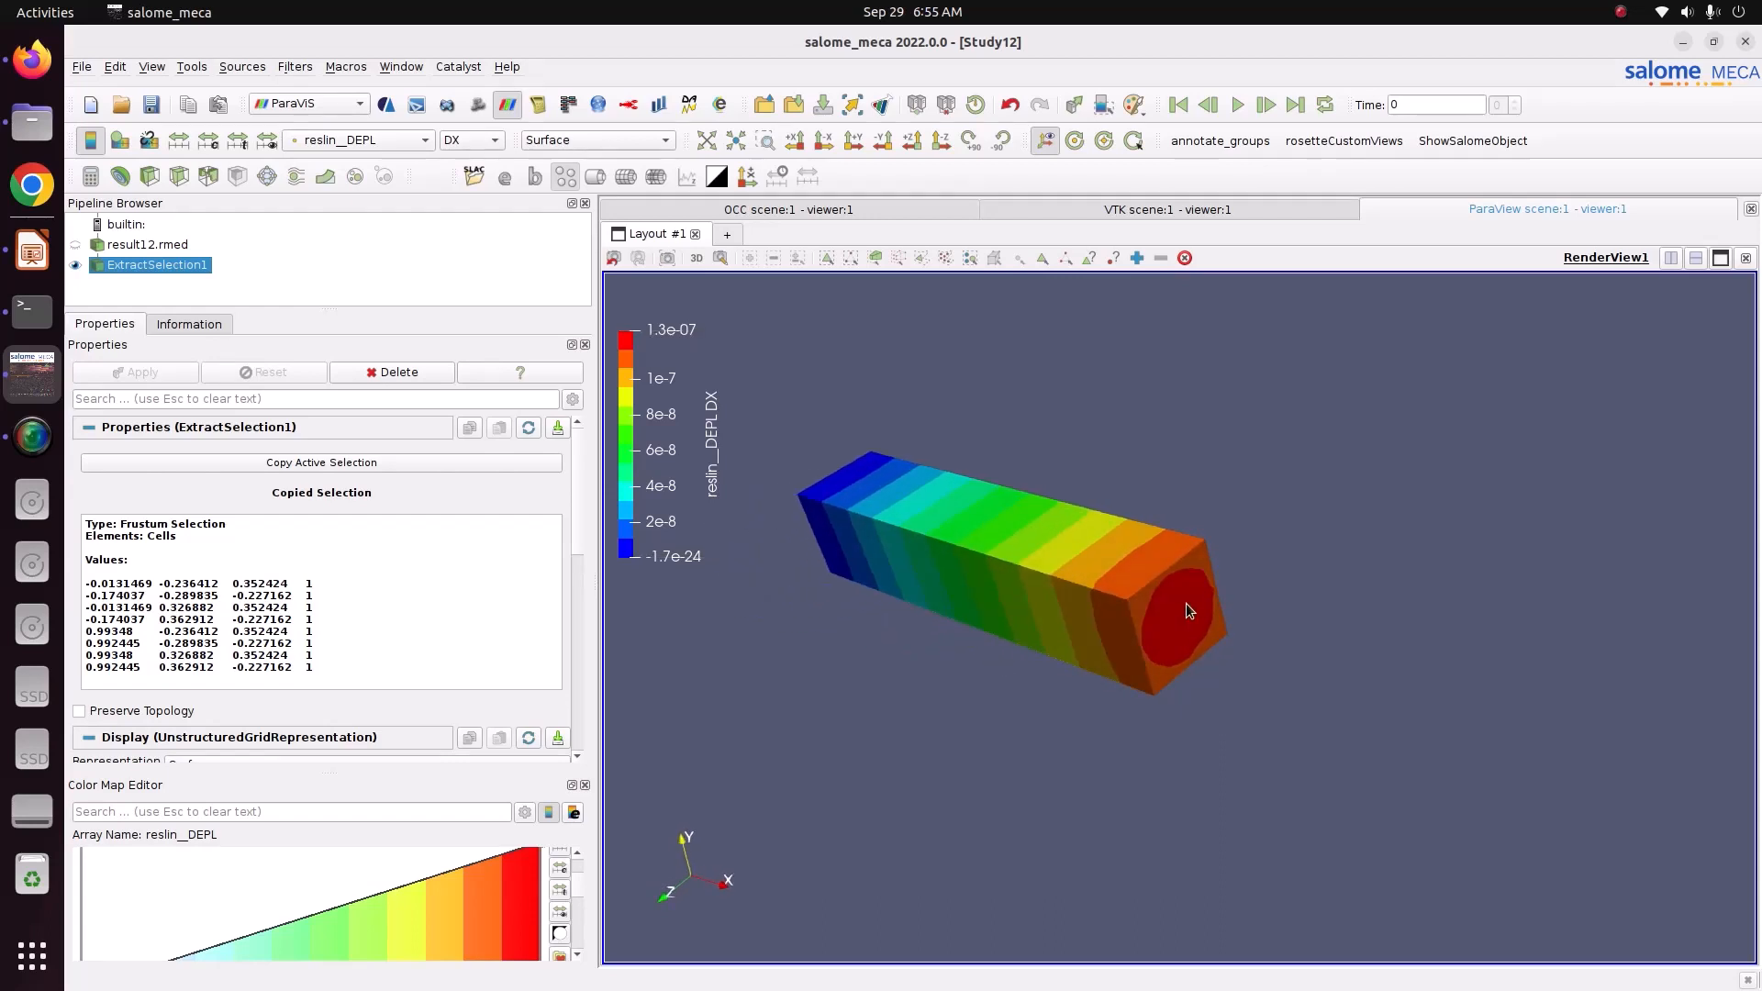
click(29, 260)
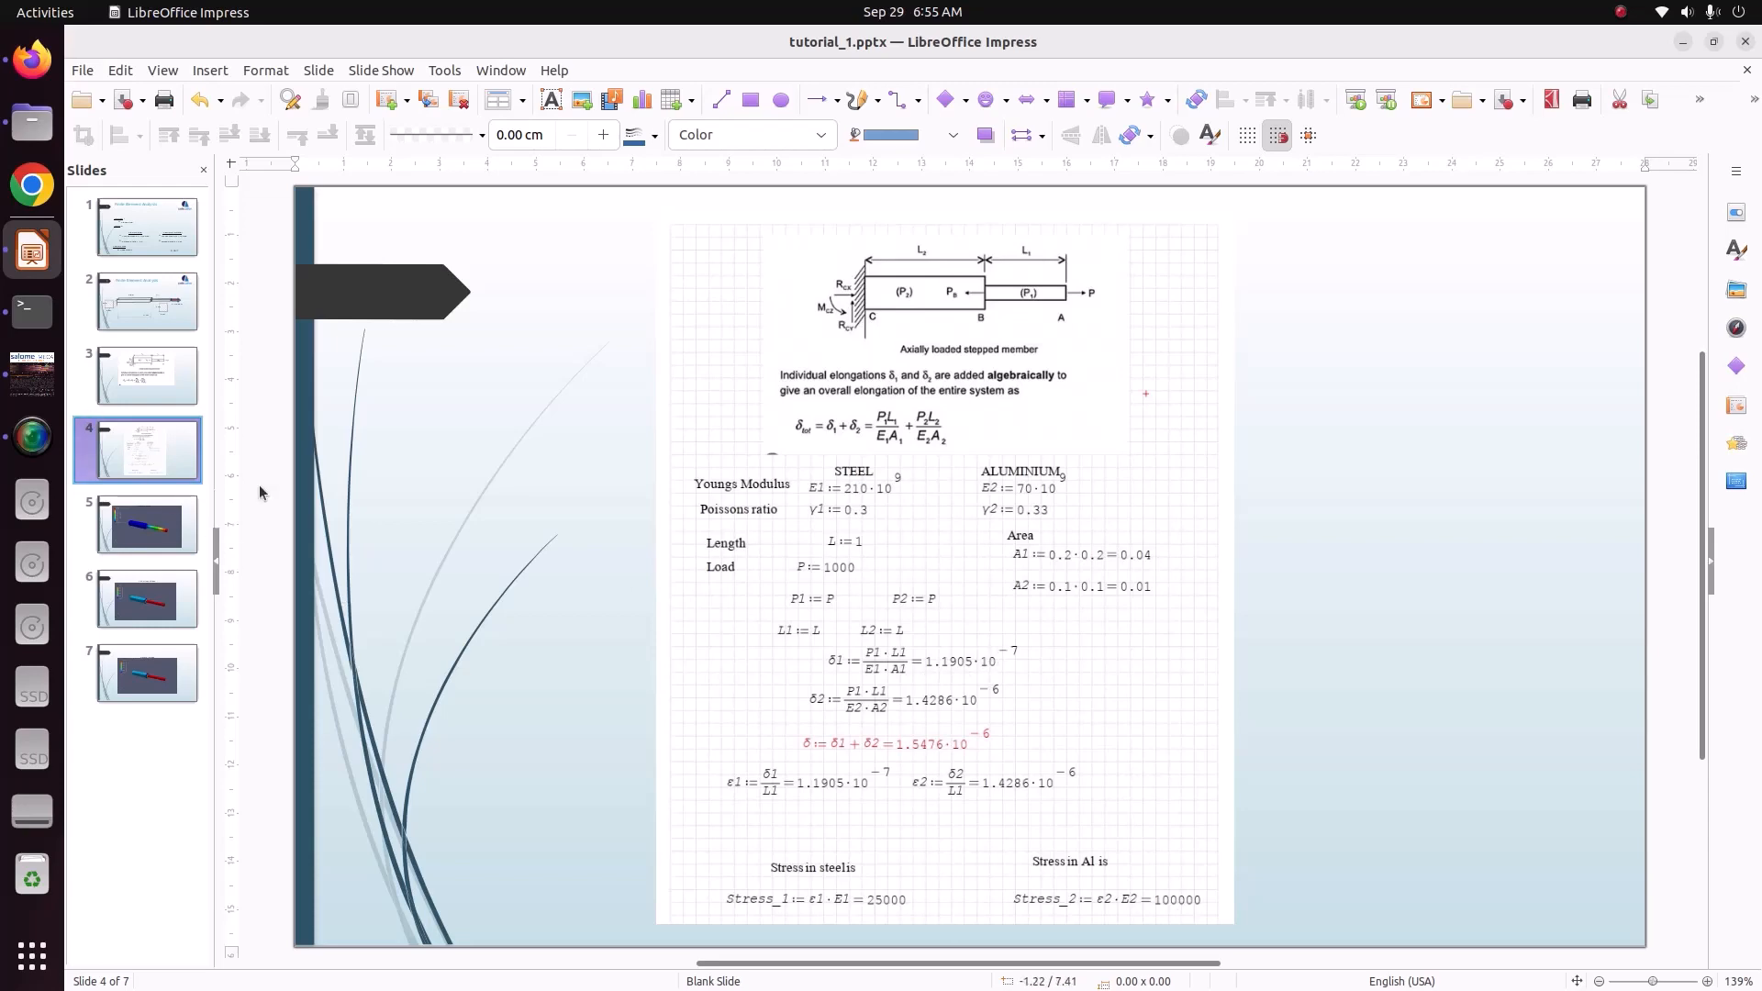
click(31, 393)
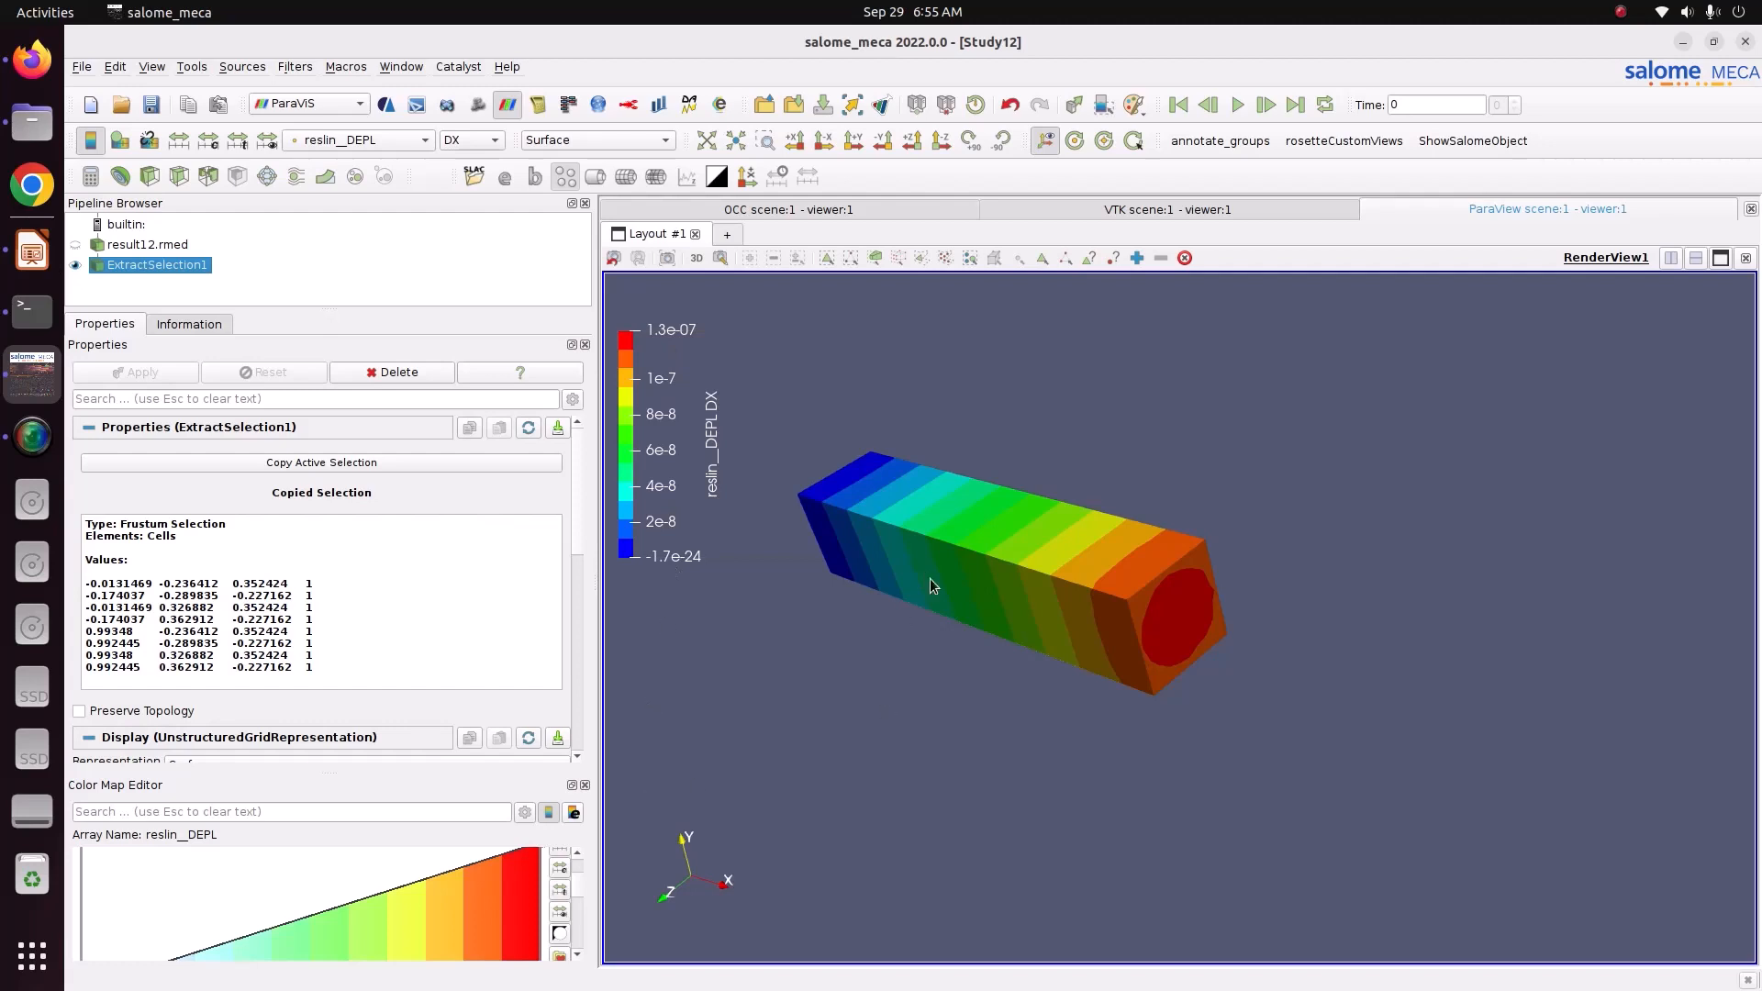
Step: Colour the extracted steel section by the SIXX component of the reslin__SIGM_NOEU stress field
click(421, 145)
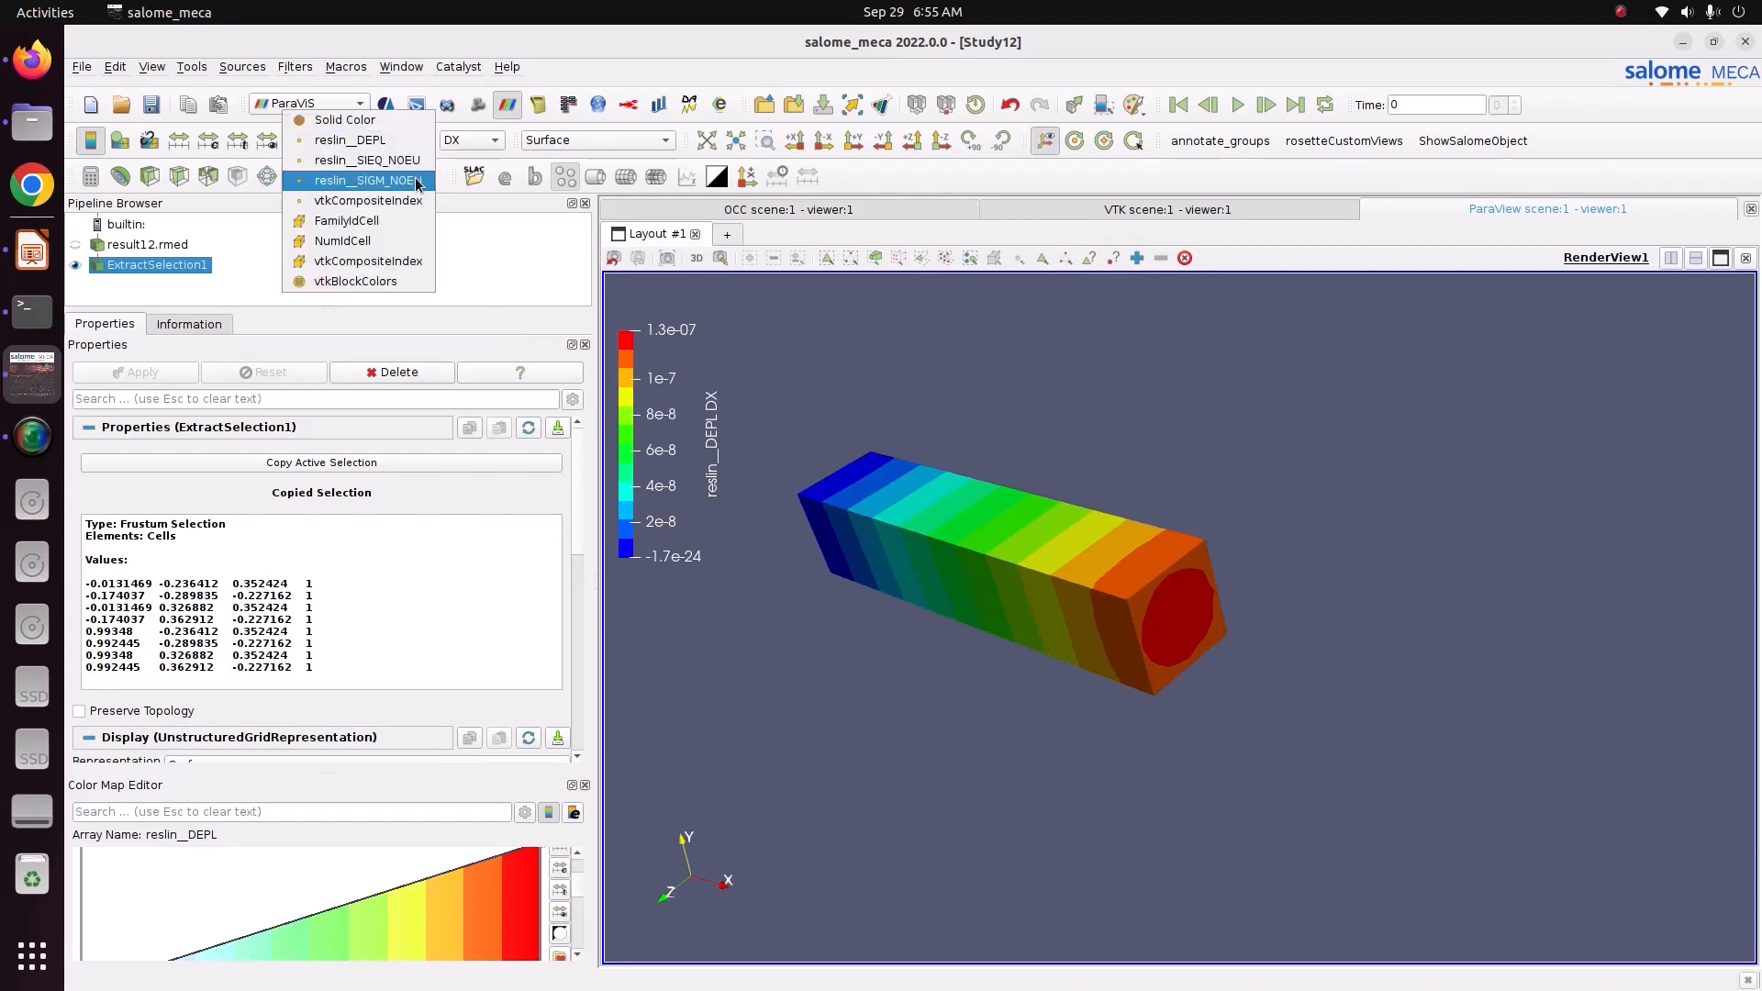
click(415, 181)
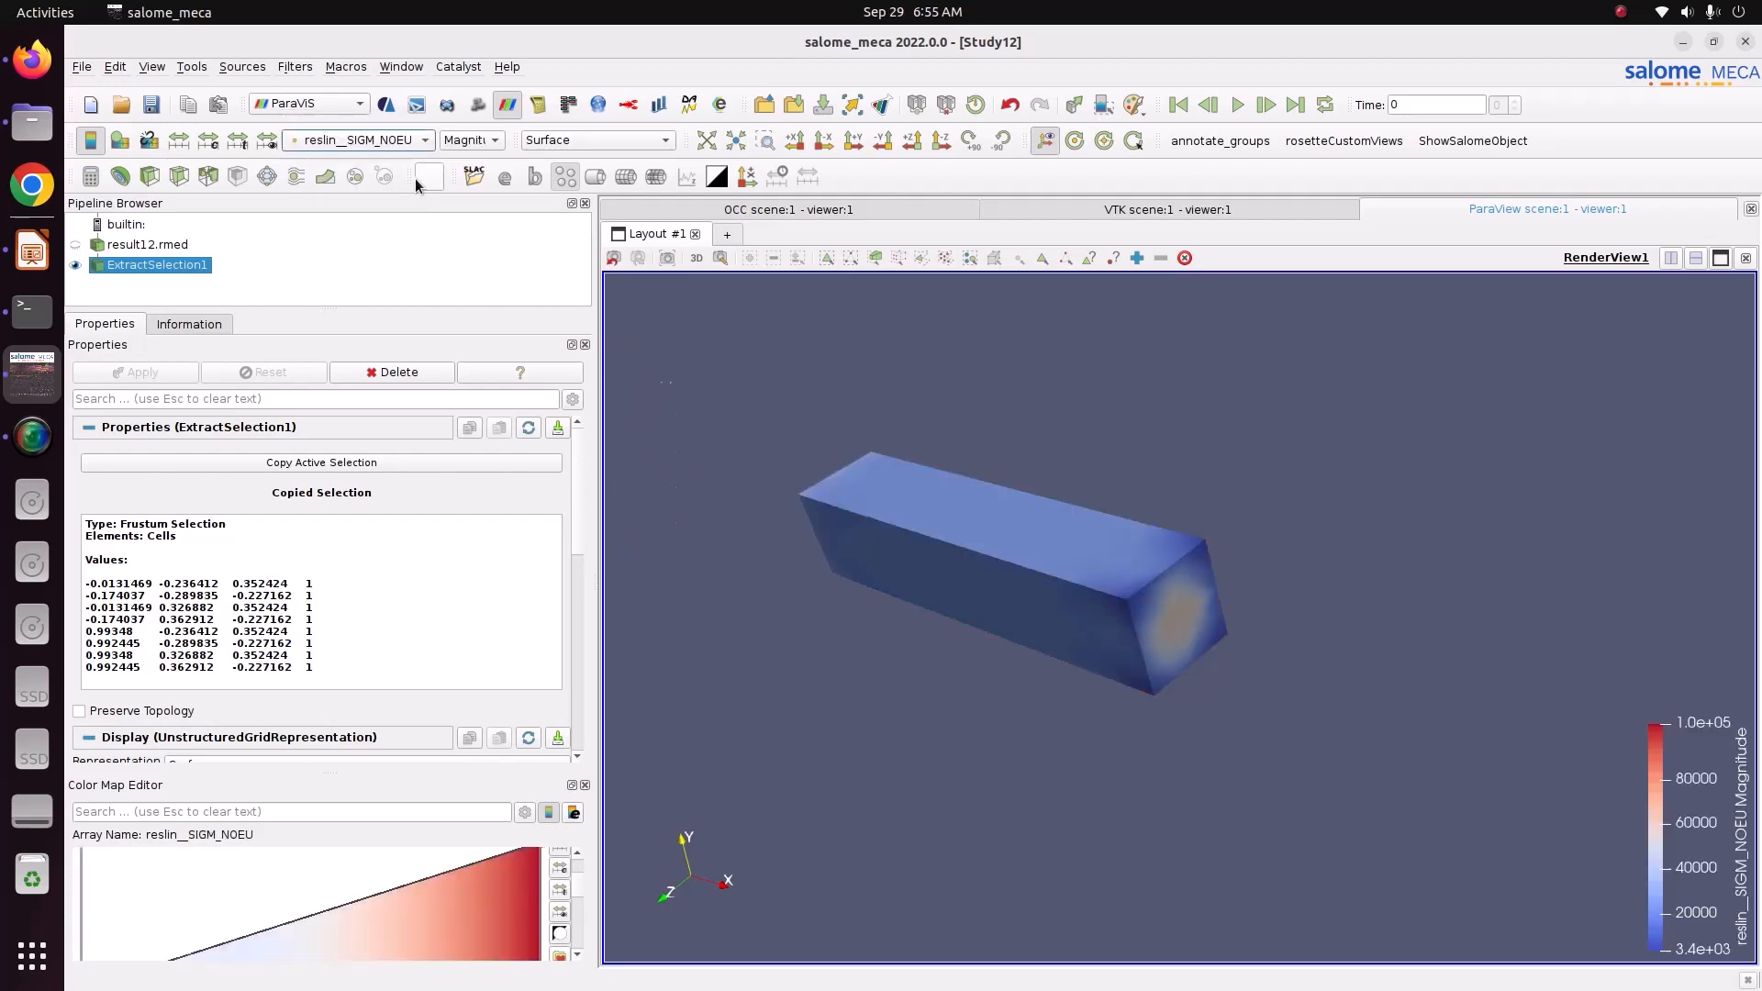
click(465, 140)
click(482, 163)
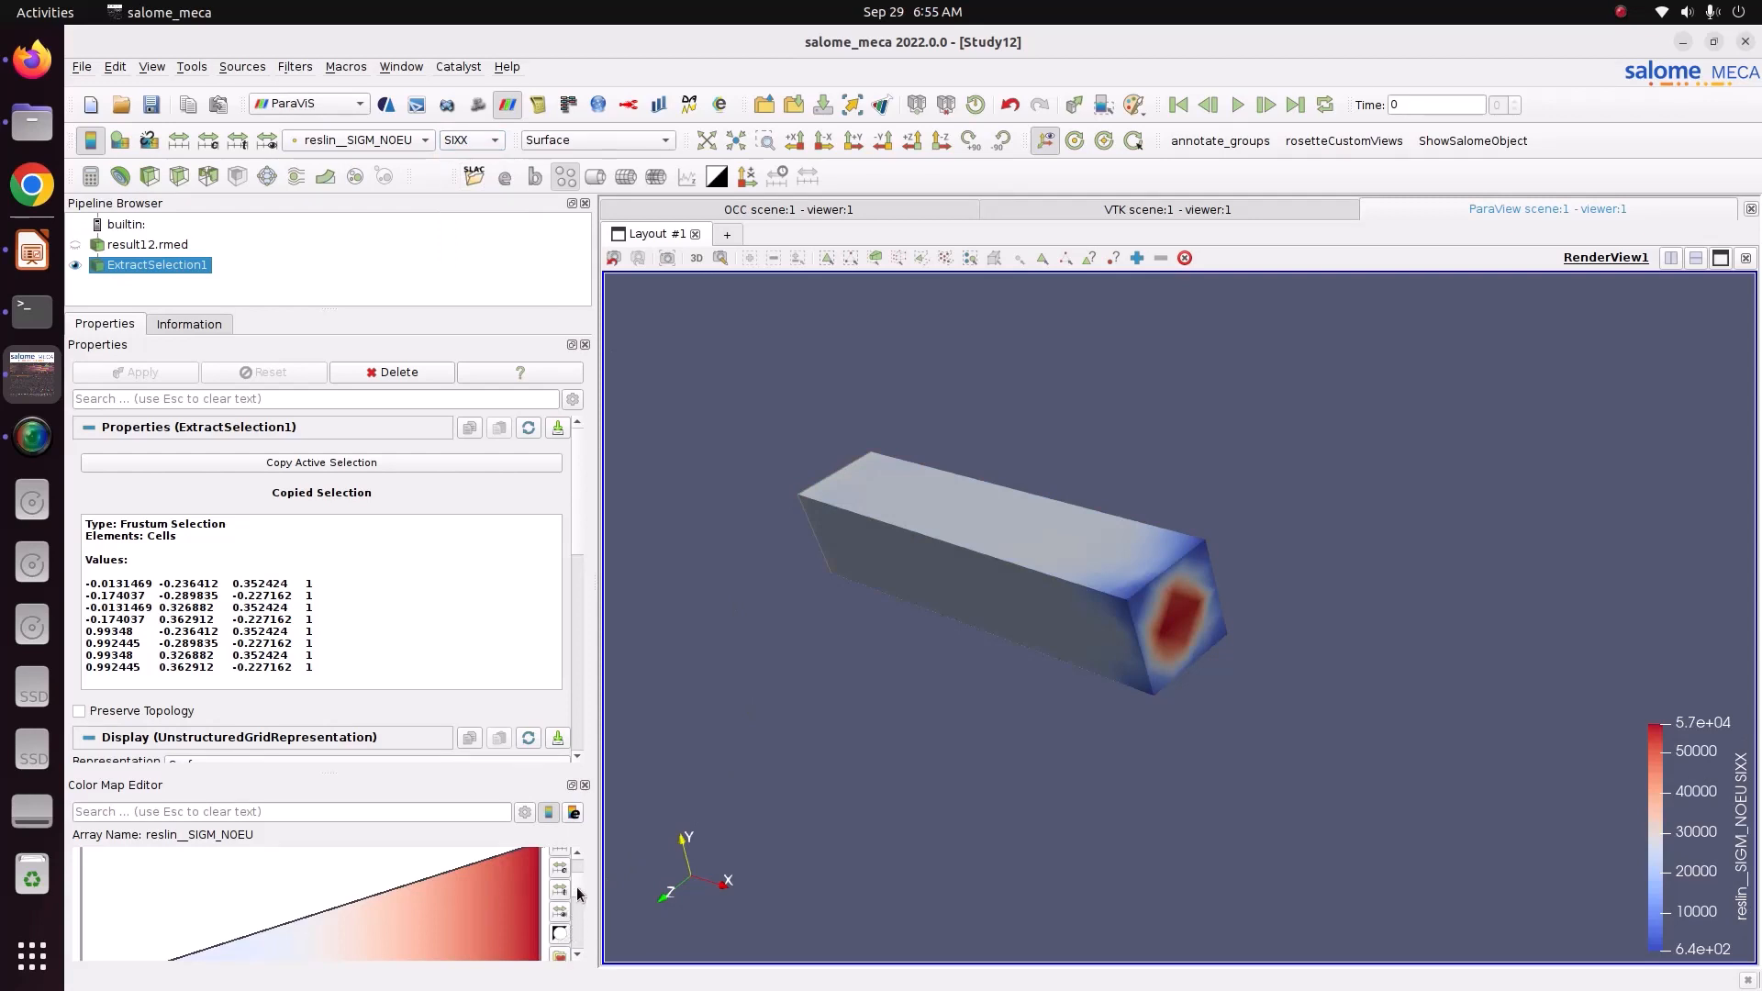
Step: Set the number of table values in the SIXX colour map's discretization to 12
drag(576, 886, 571, 940)
double_click(482, 919)
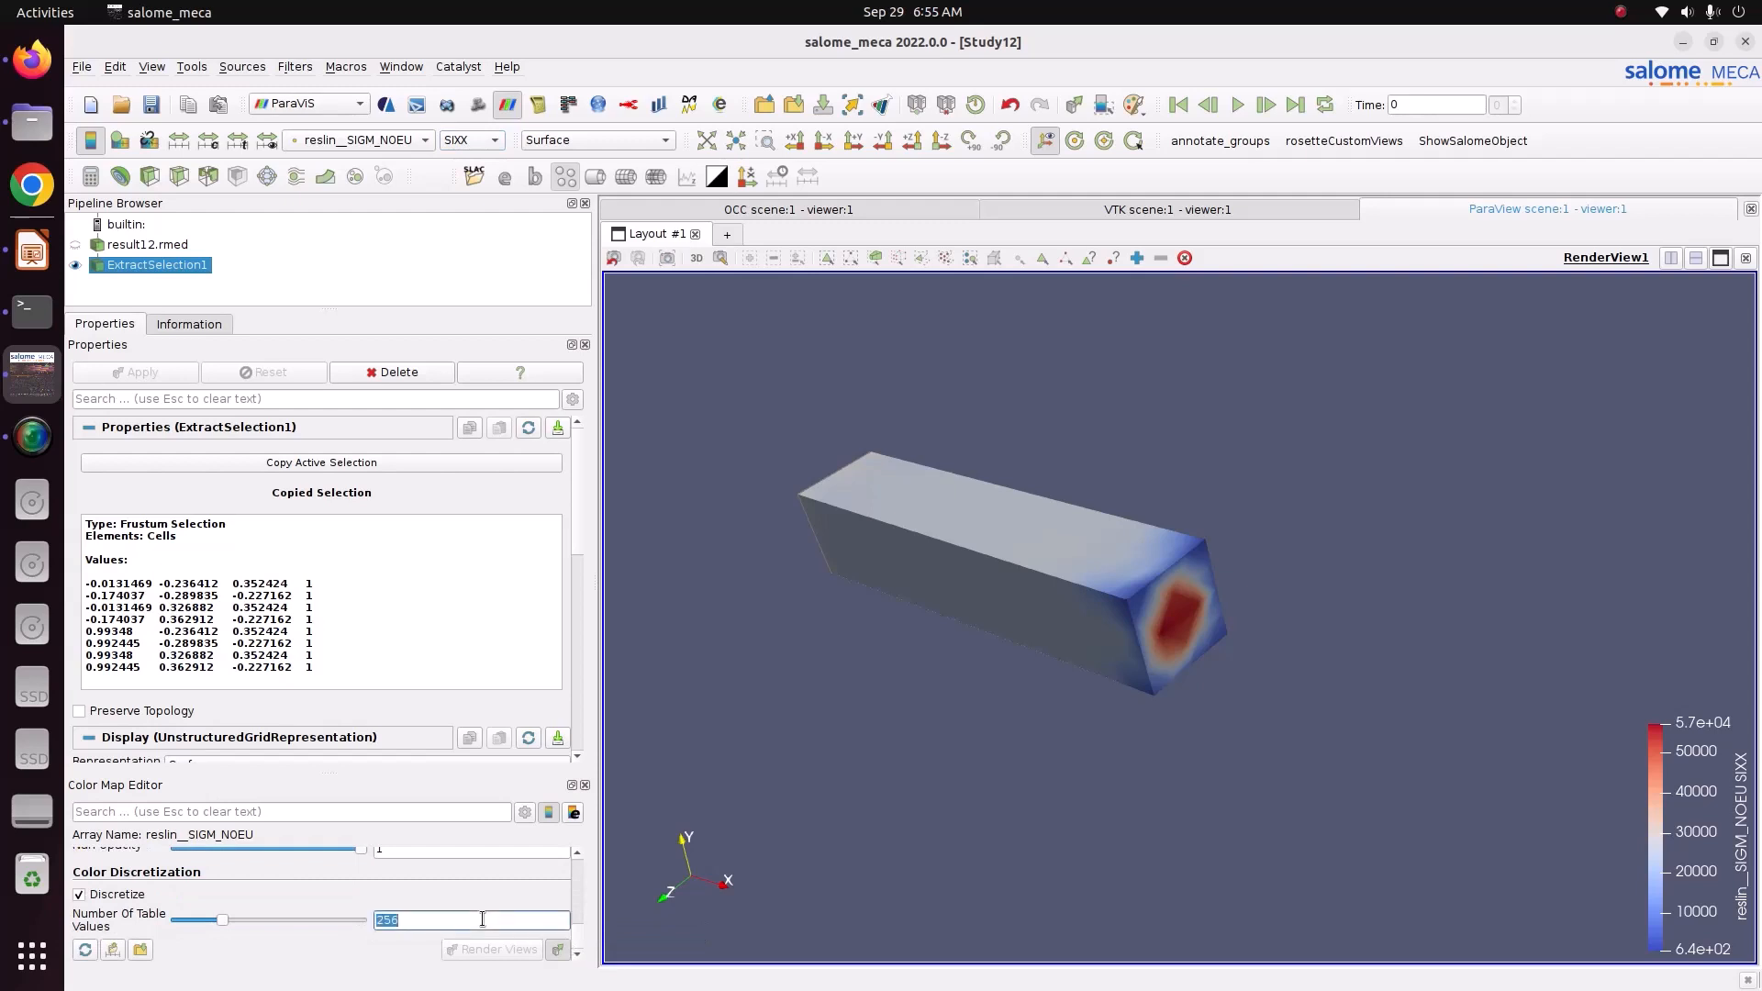
text(12)
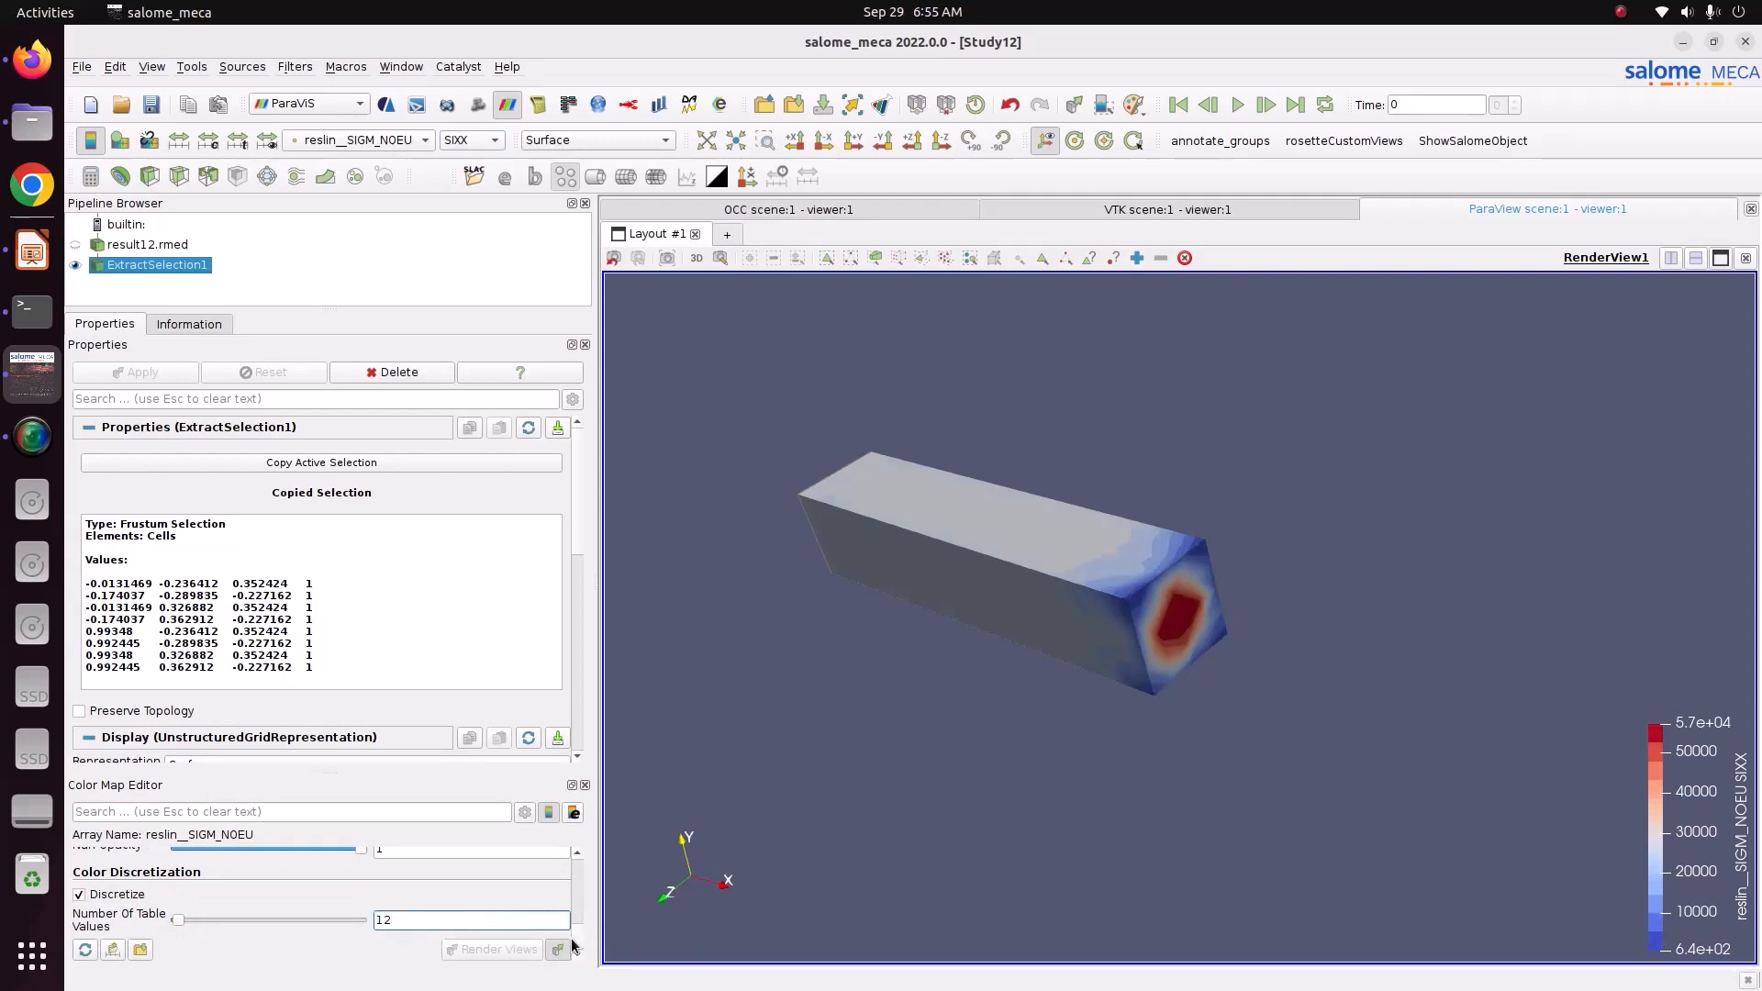
Step: Apply the Blue to Red Rainbow preset to the SIXX colour map and move its legend up beside the bar
scroll(580, 933, up, 5)
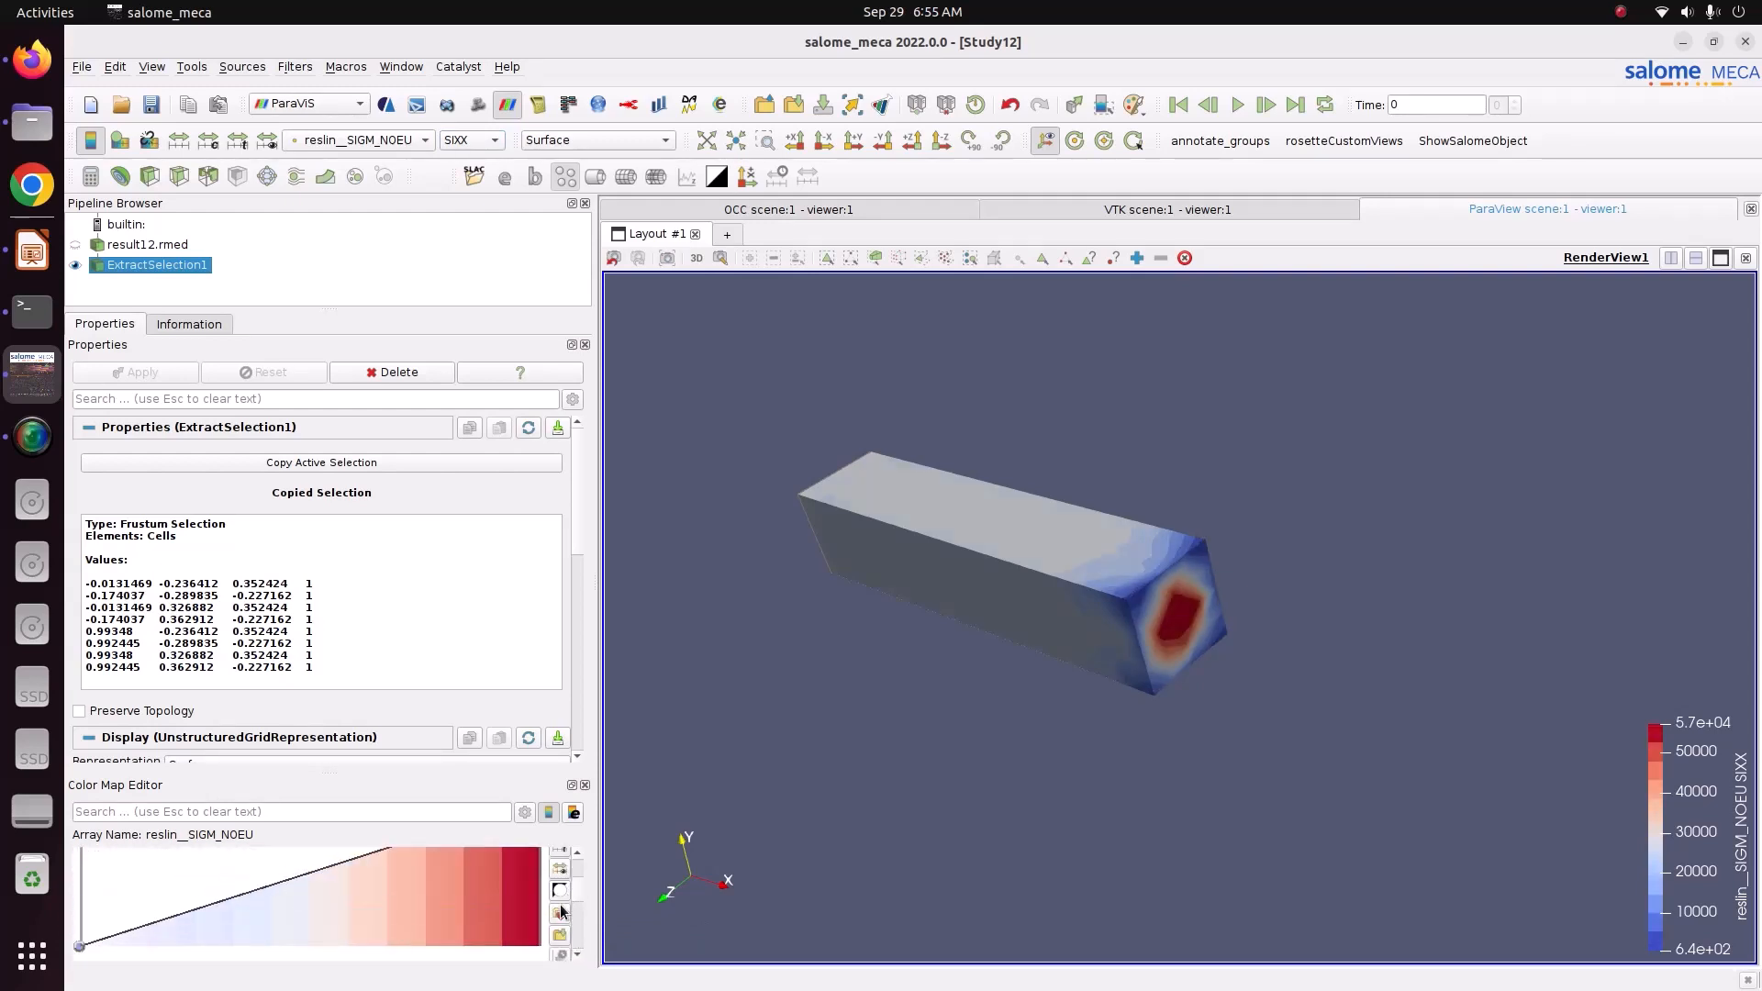
click(560, 915)
click(1152, 289)
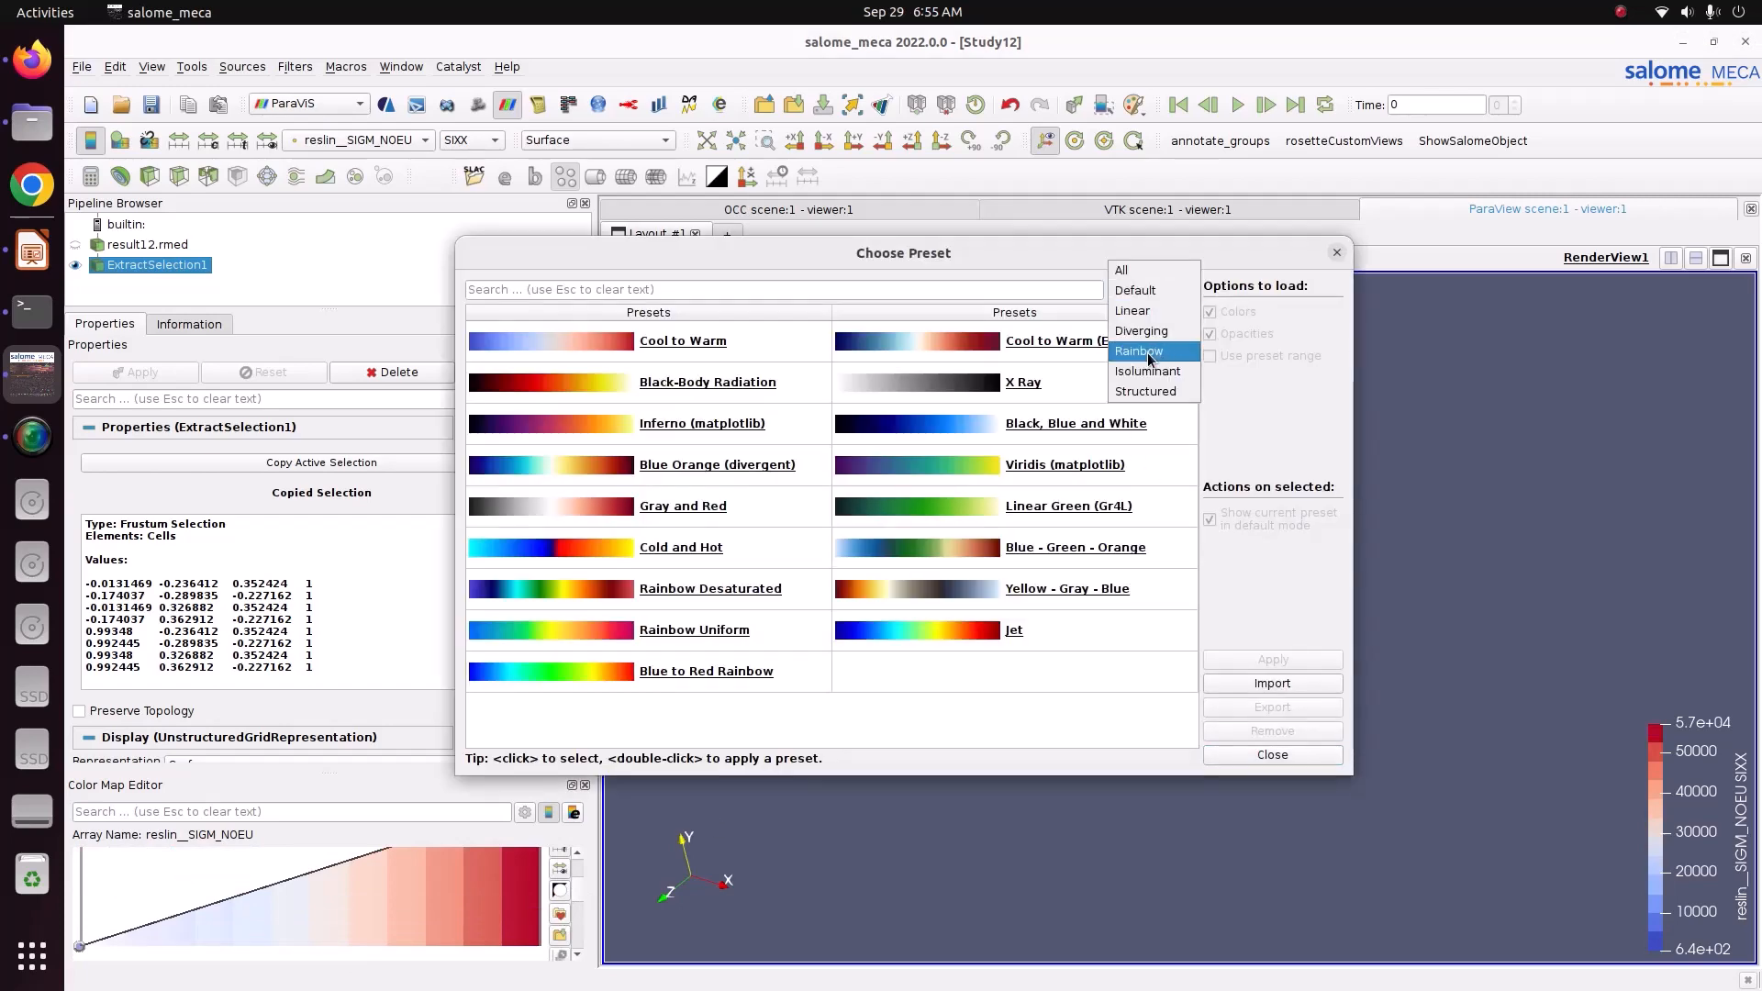
click(1143, 350)
click(1009, 383)
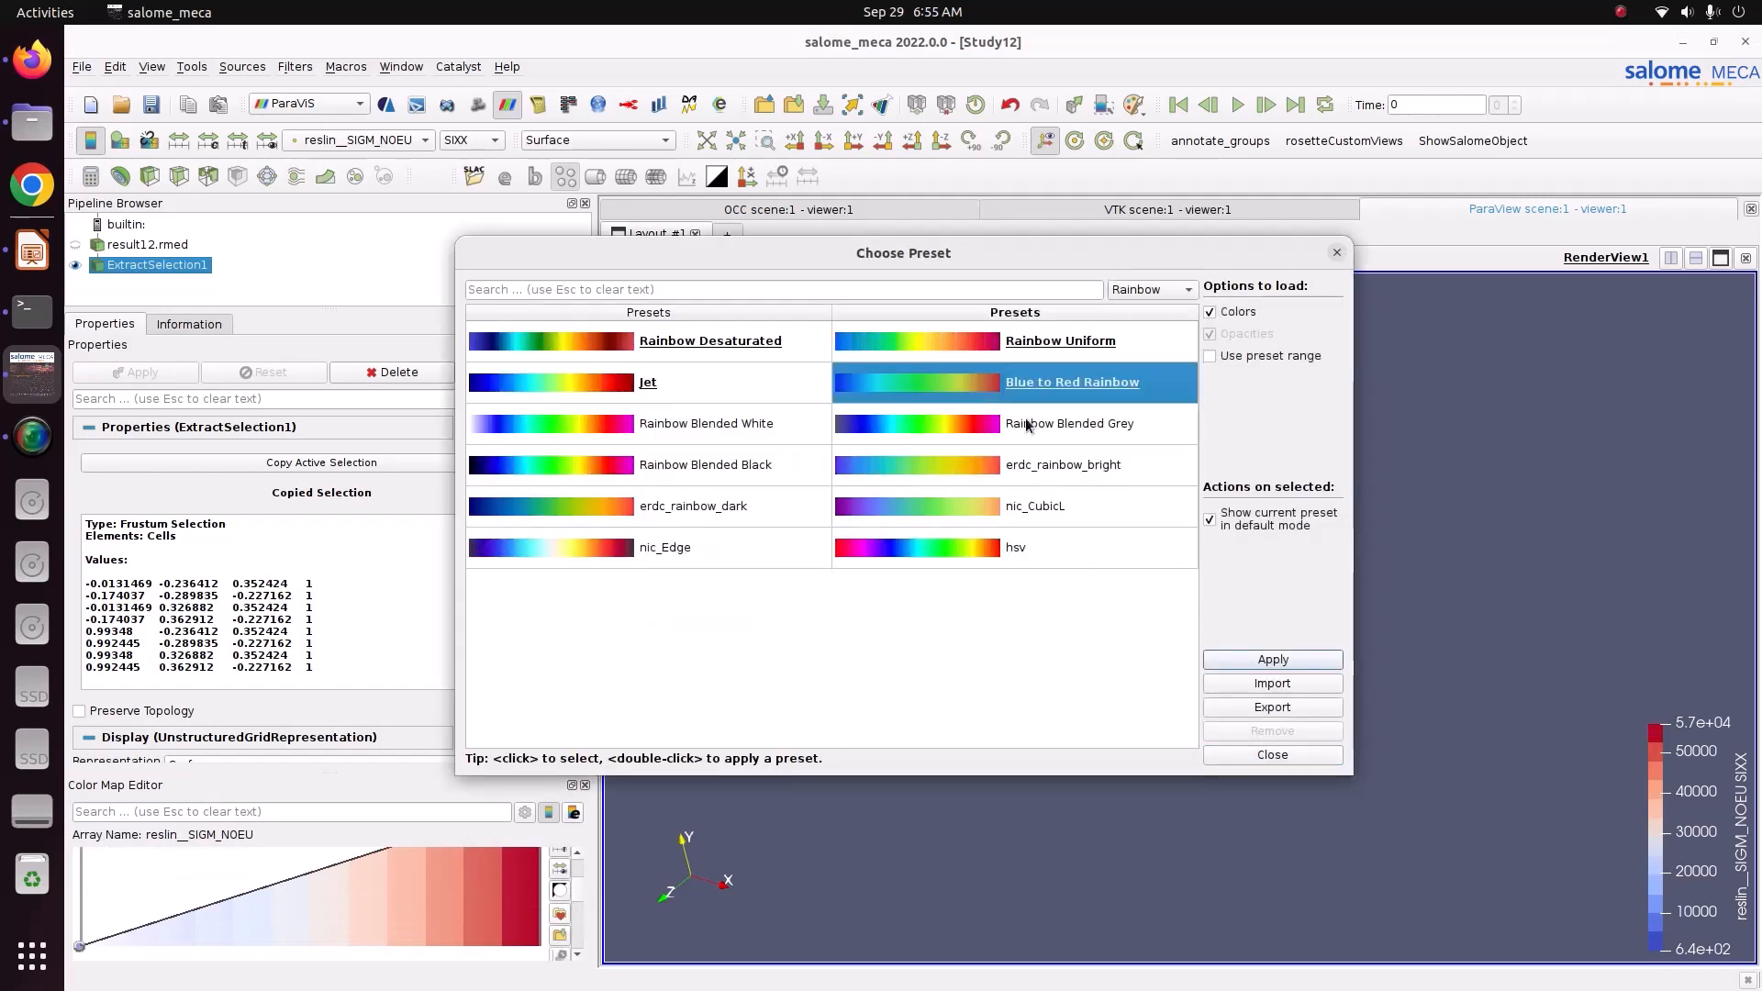
click(1272, 659)
click(1272, 755)
drag(1707, 801, 1525, 427)
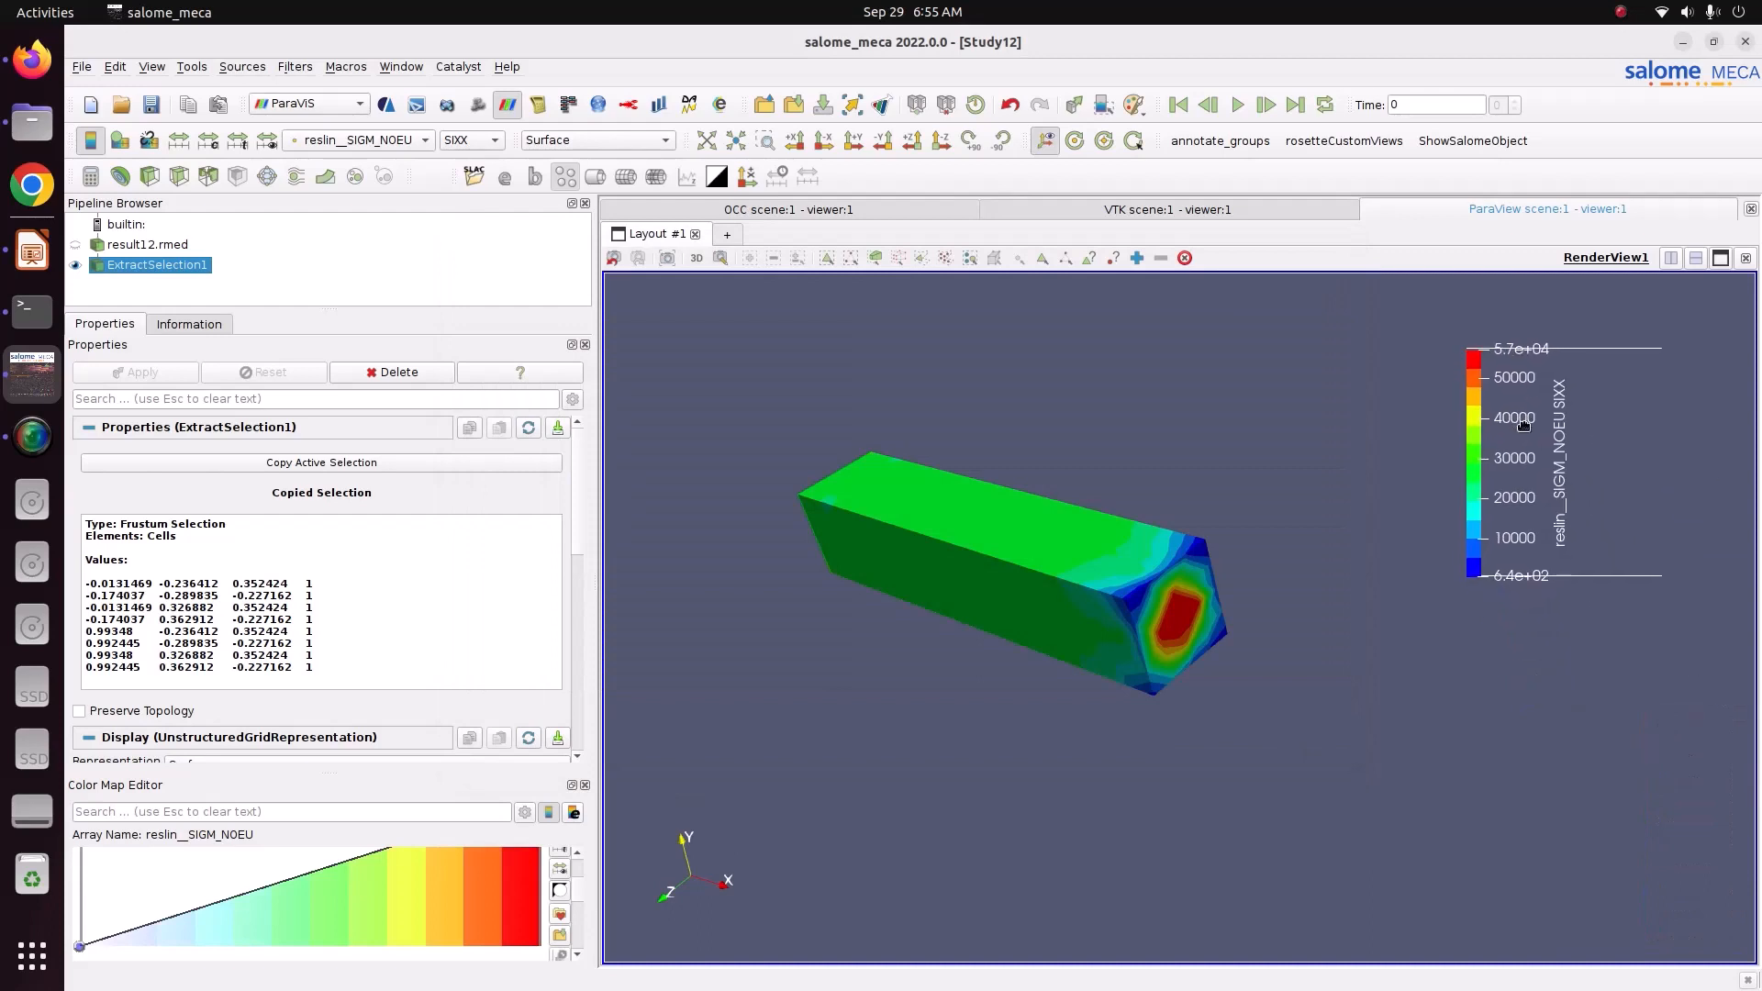
Step: Examine the SIXX stress distribution around the loaded end face and along the length of the steel section
scroll(1175, 621, up, 5)
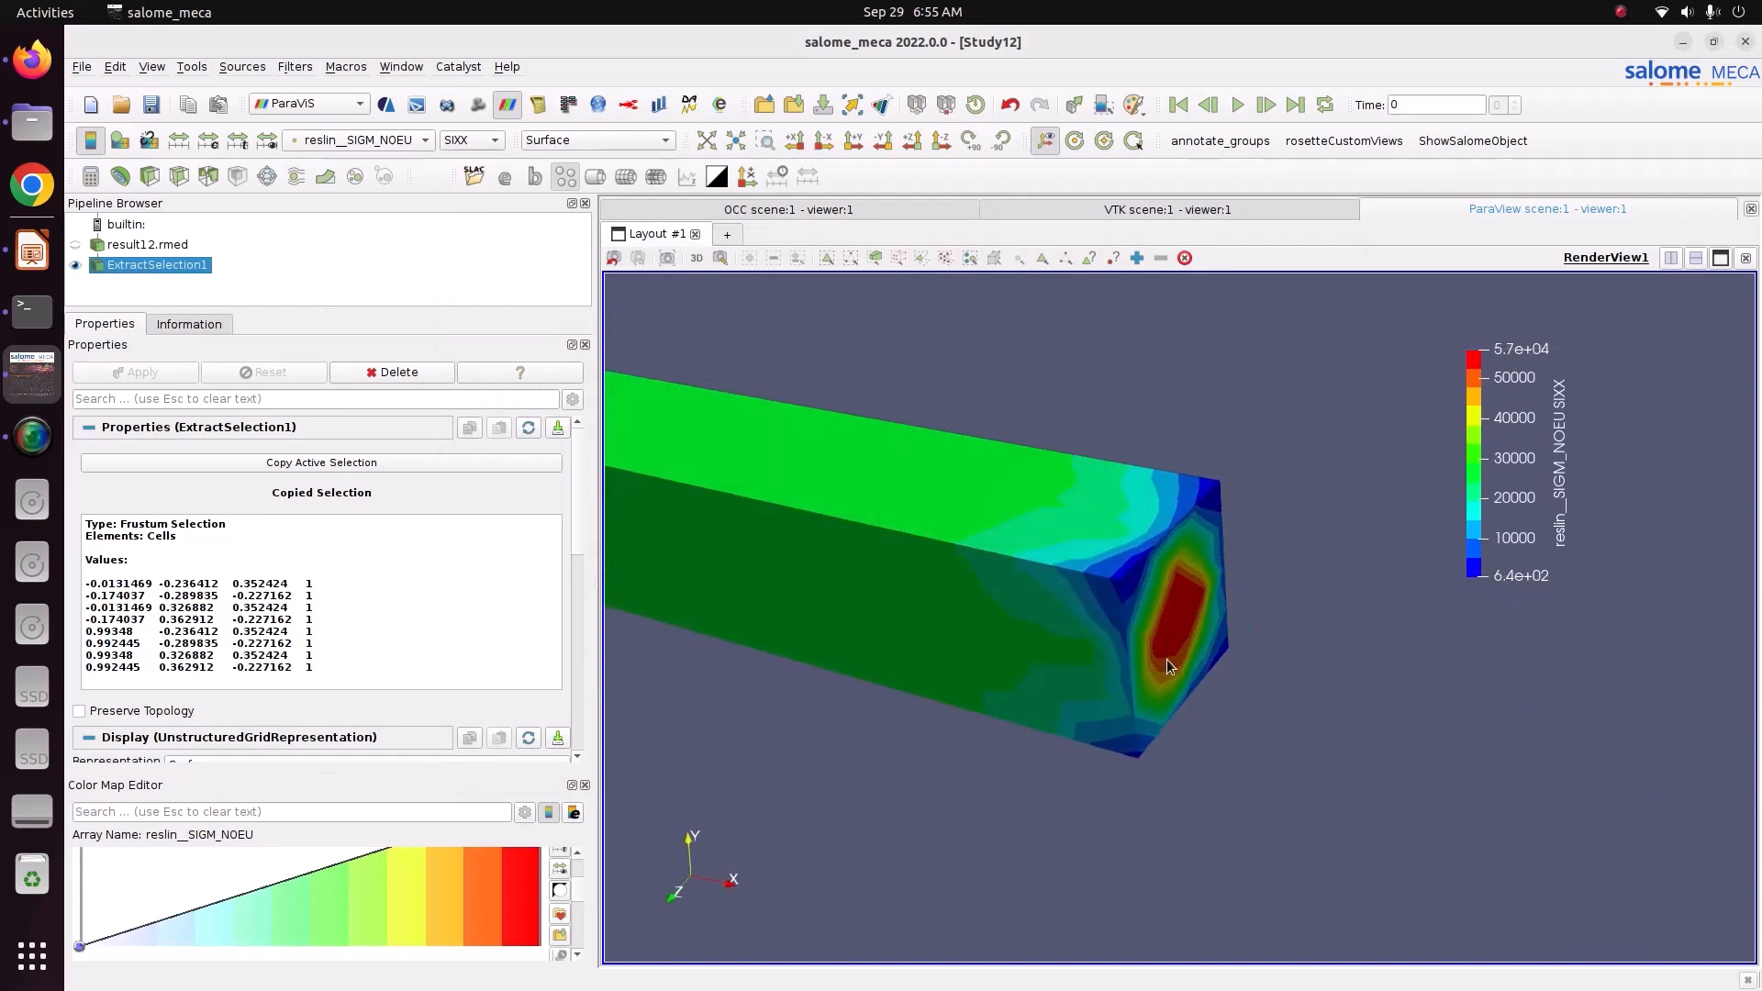
scroll(1166, 658, down, 5)
drag(1165, 659, 1153, 584)
scroll(1153, 585, up, 5)
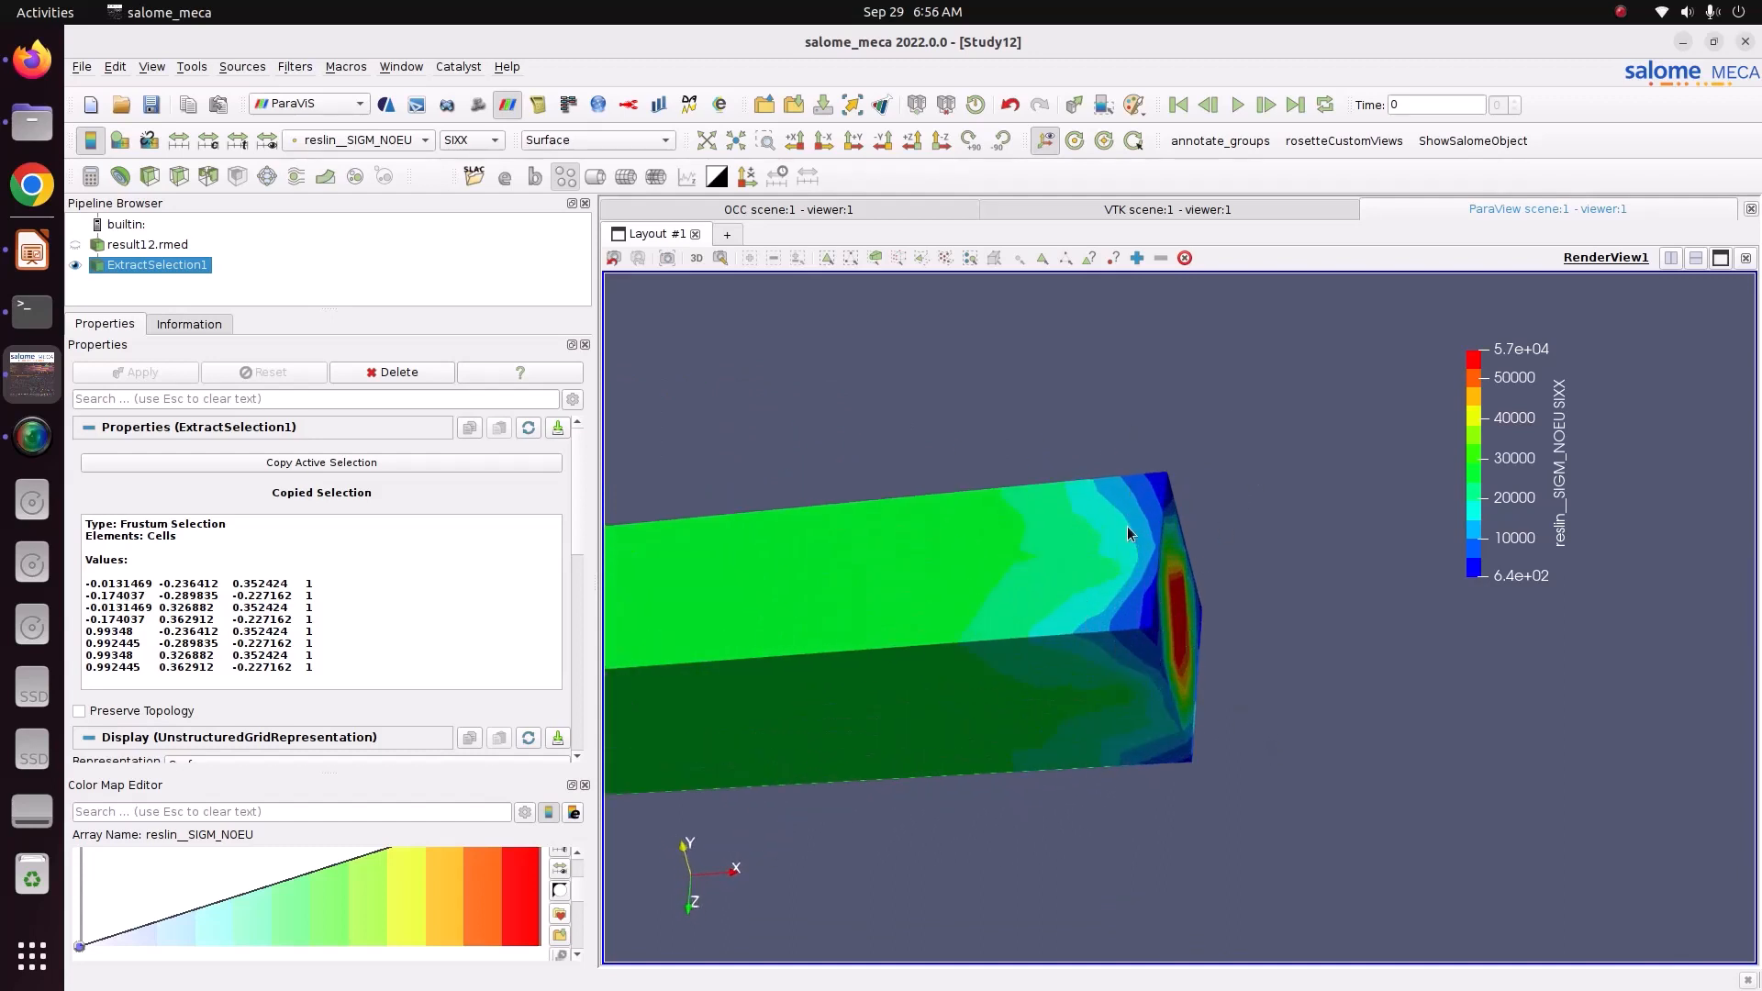
drag(1180, 710, 1056, 608)
scroll(1193, 734, down, 5)
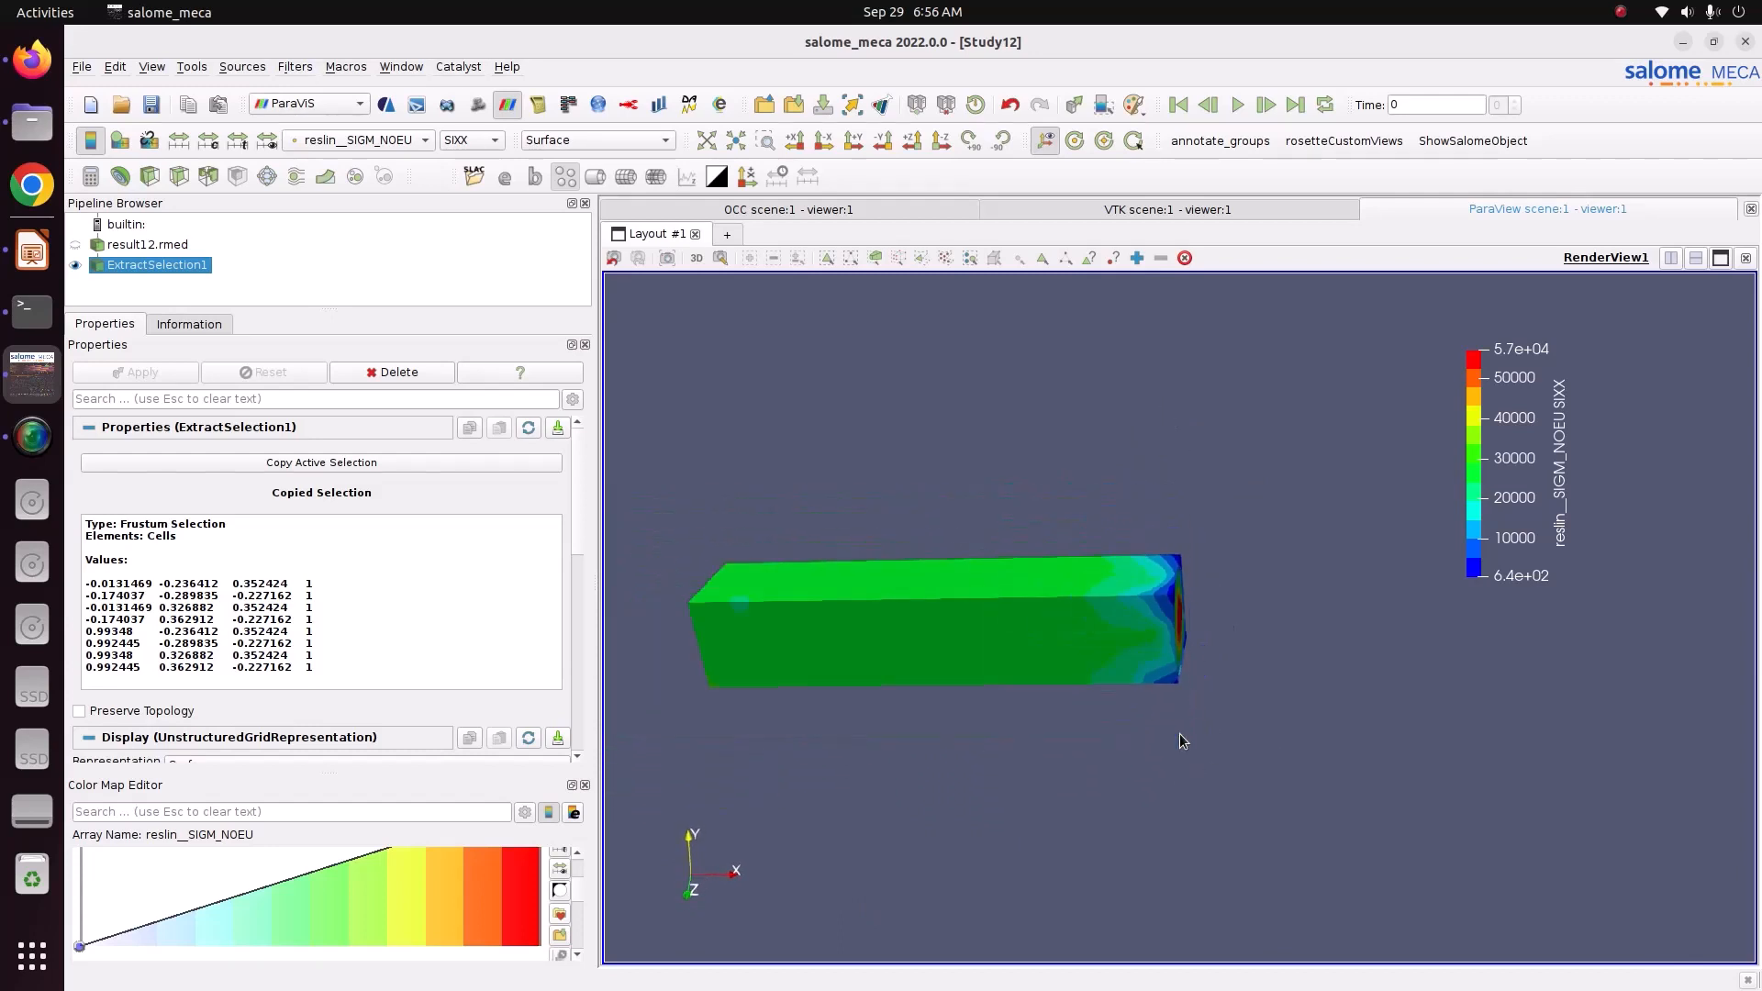
drag(791, 657, 846, 662)
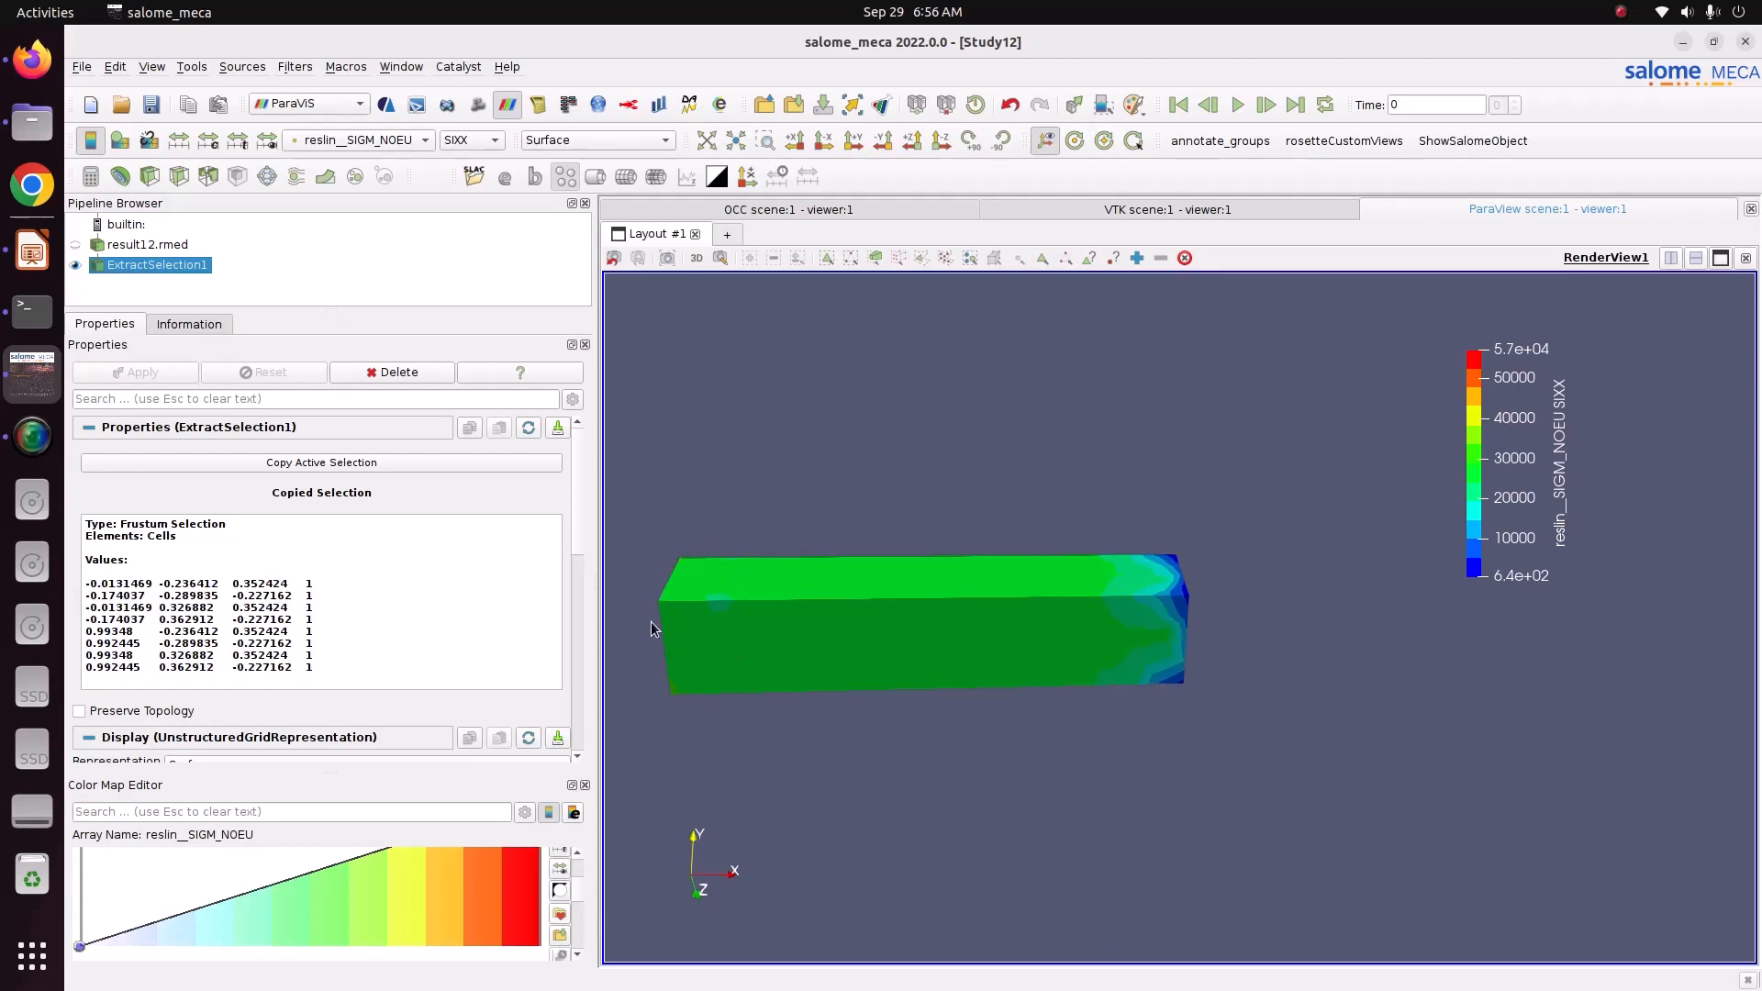
drag(1097, 680, 1163, 669)
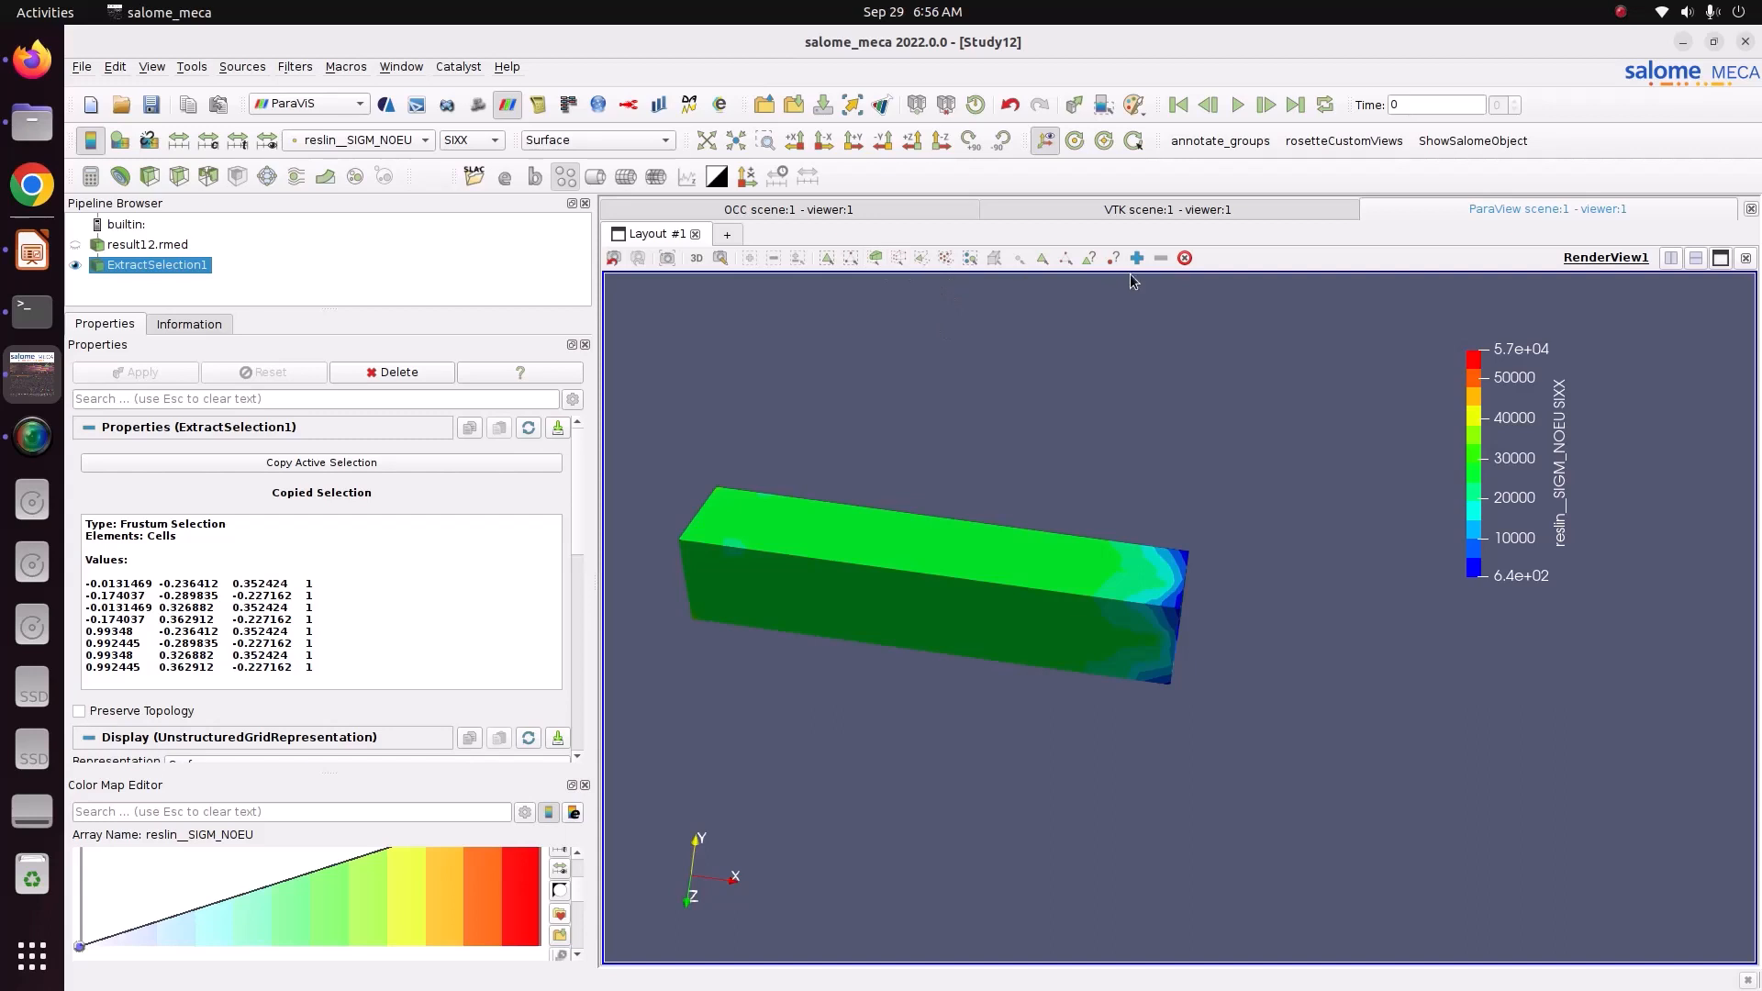
Step: Try to reduce the Extract Selection filter to the surface cells in the middle of the steel section, selected in the +Z view
click(914, 143)
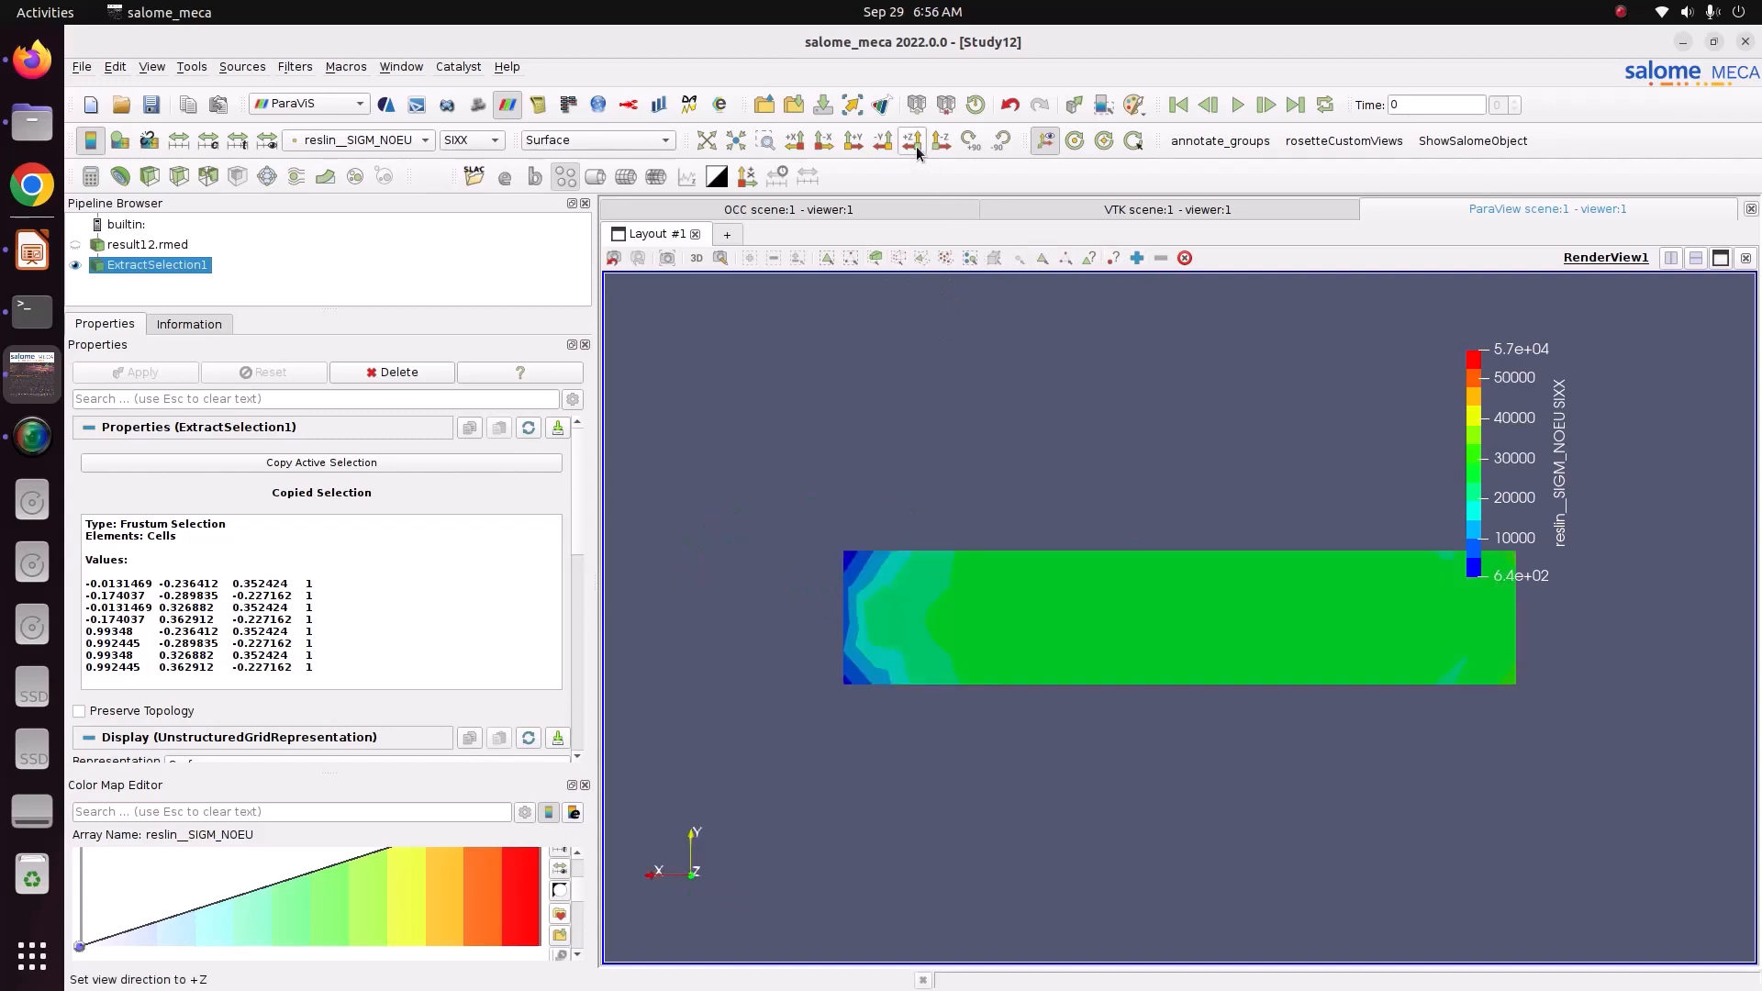
scroll(1005, 525, down, 2)
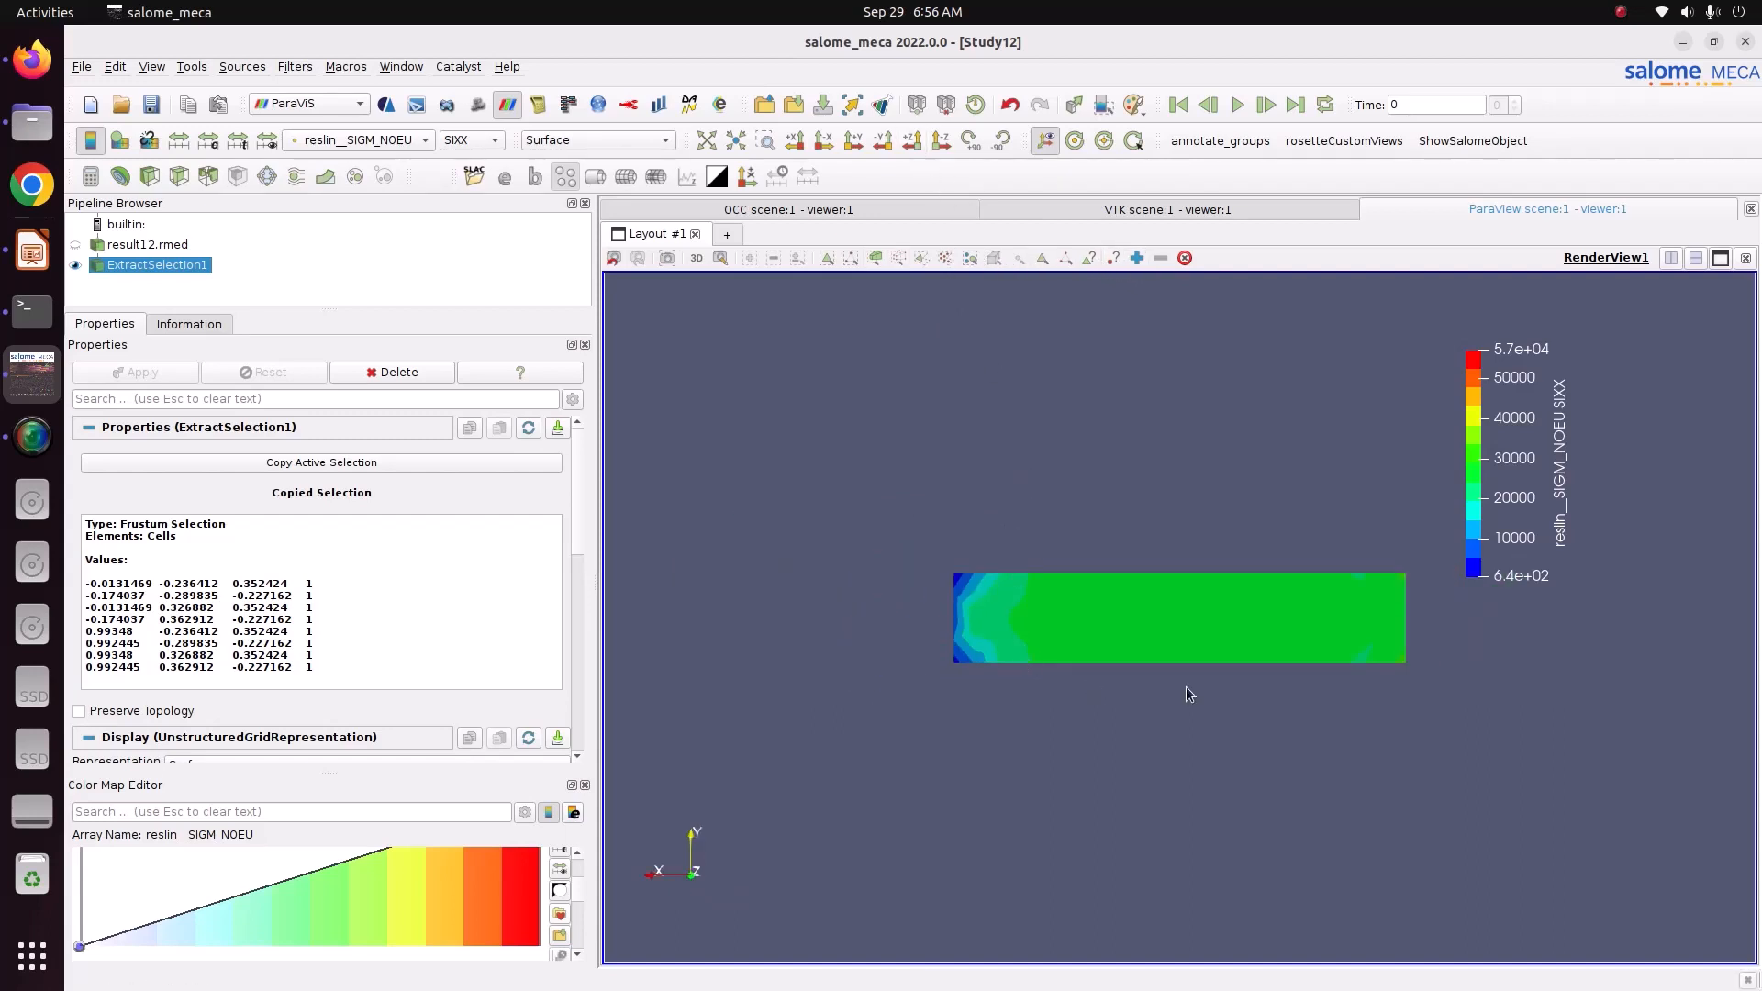
click(825, 260)
click(1182, 258)
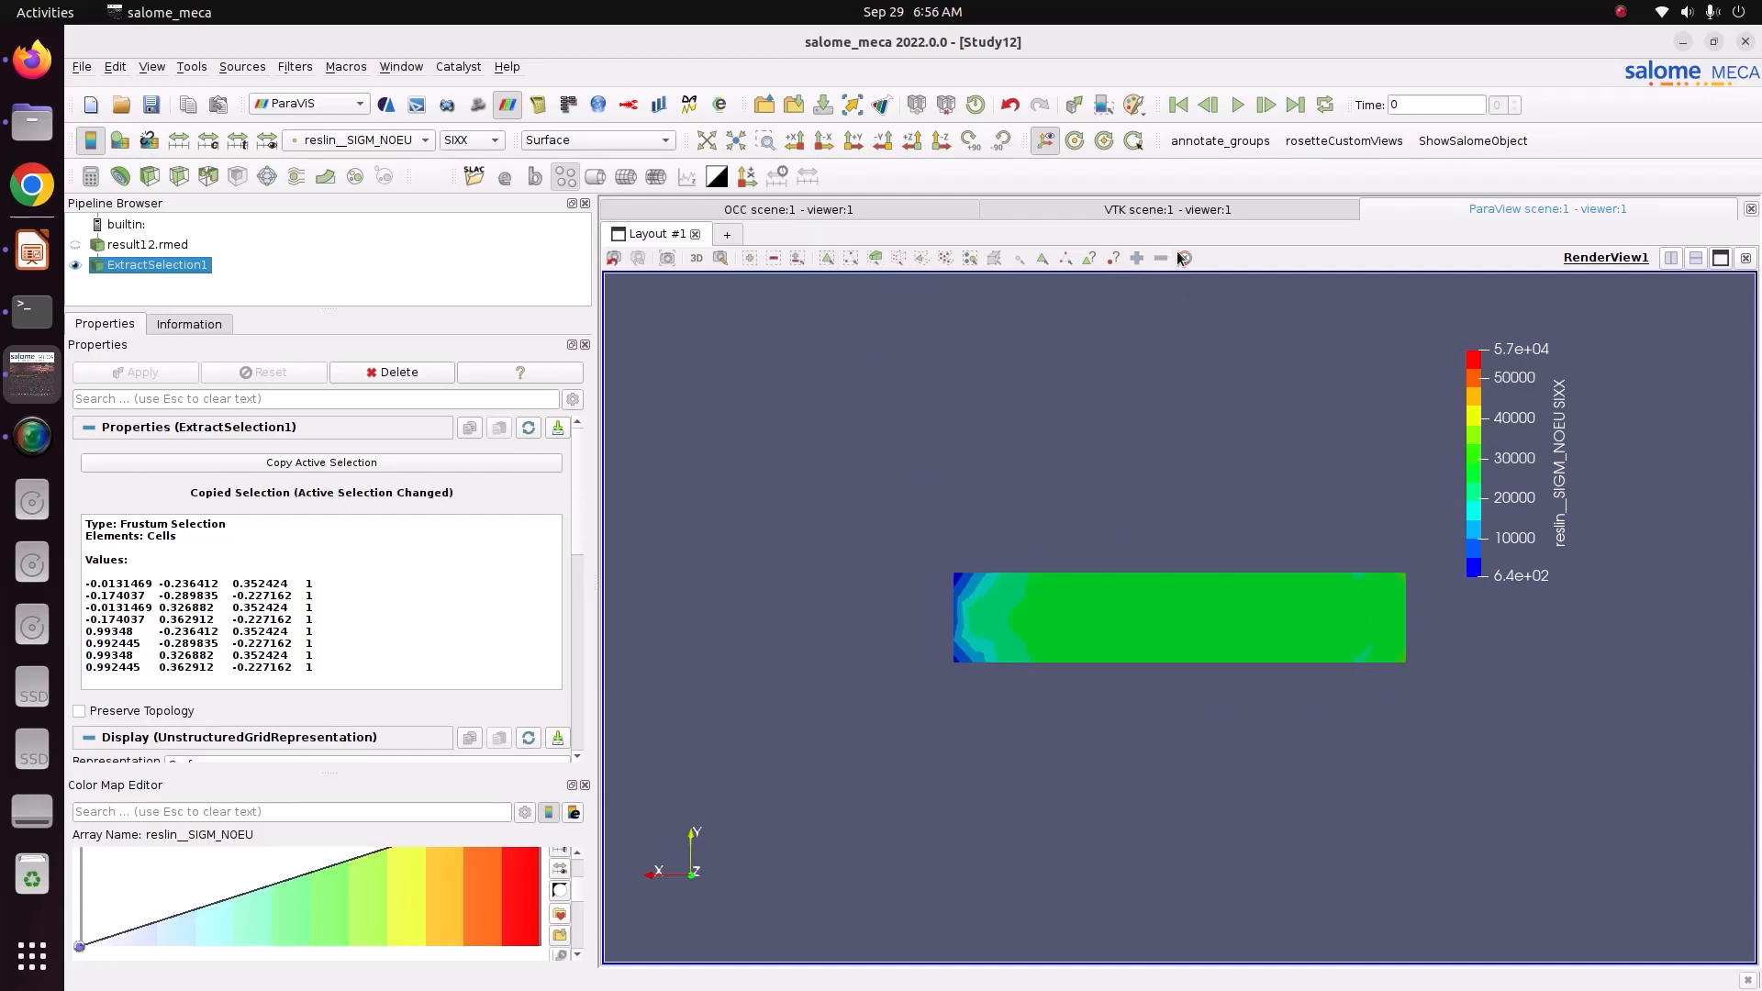
click(830, 261)
drag(1060, 544, 1310, 737)
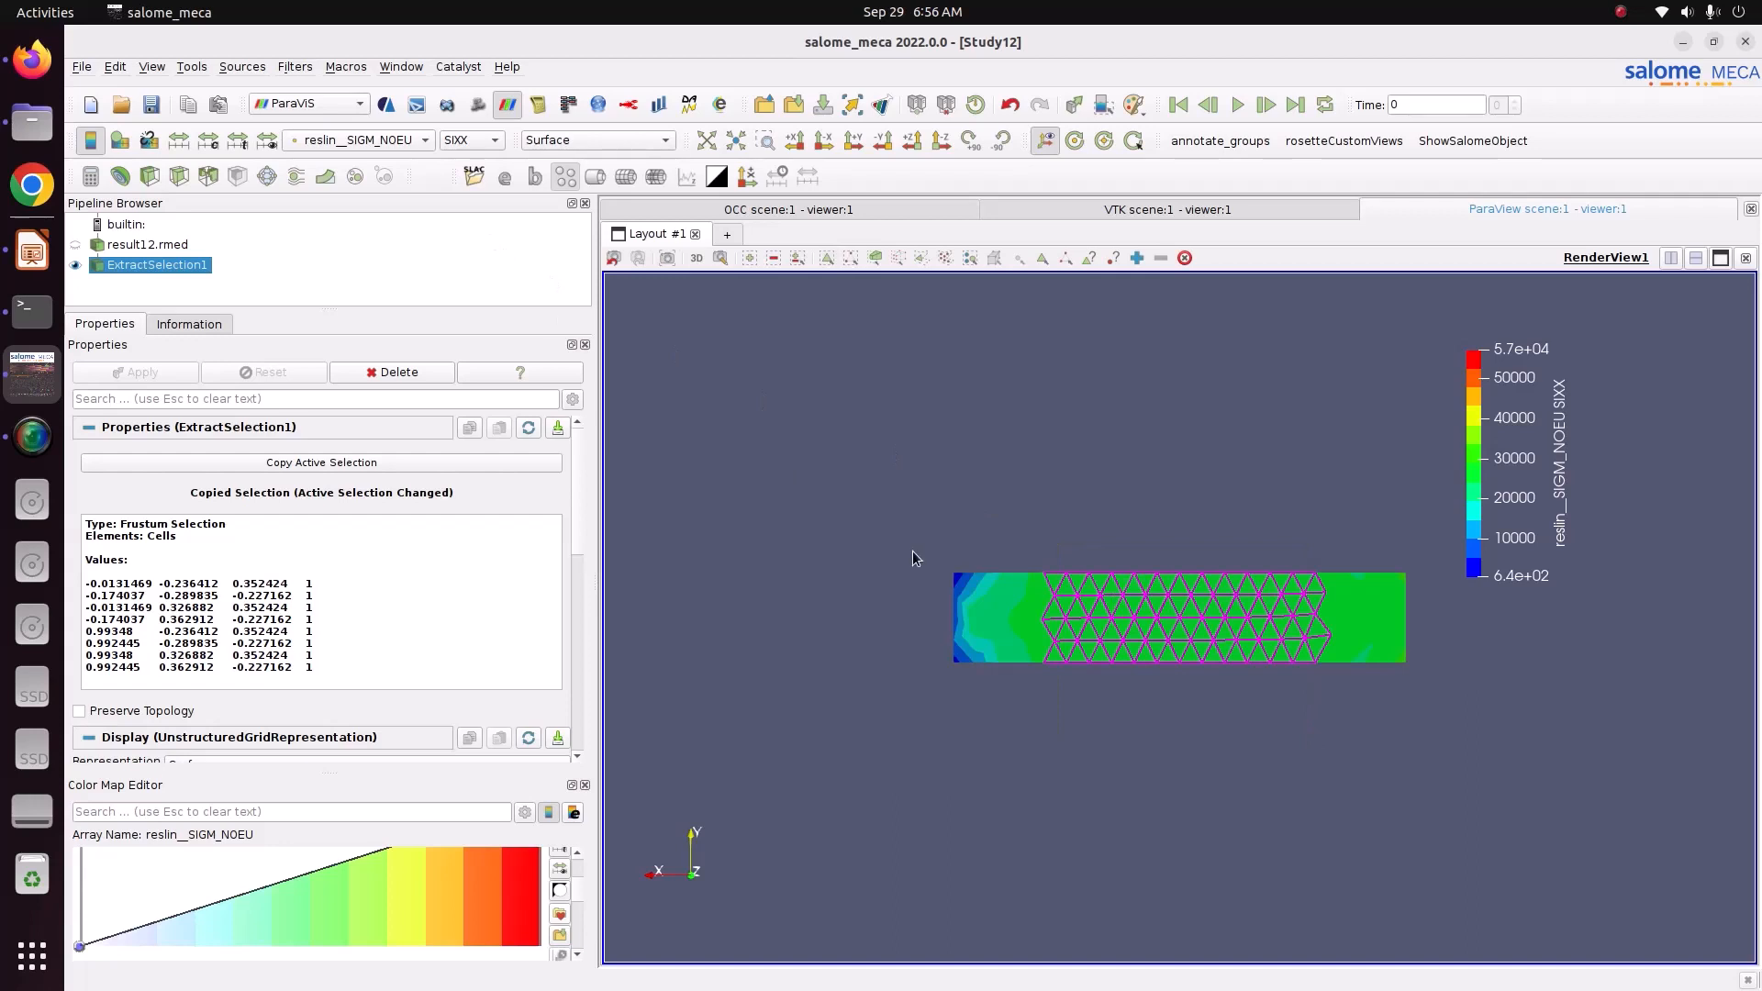
click(339, 464)
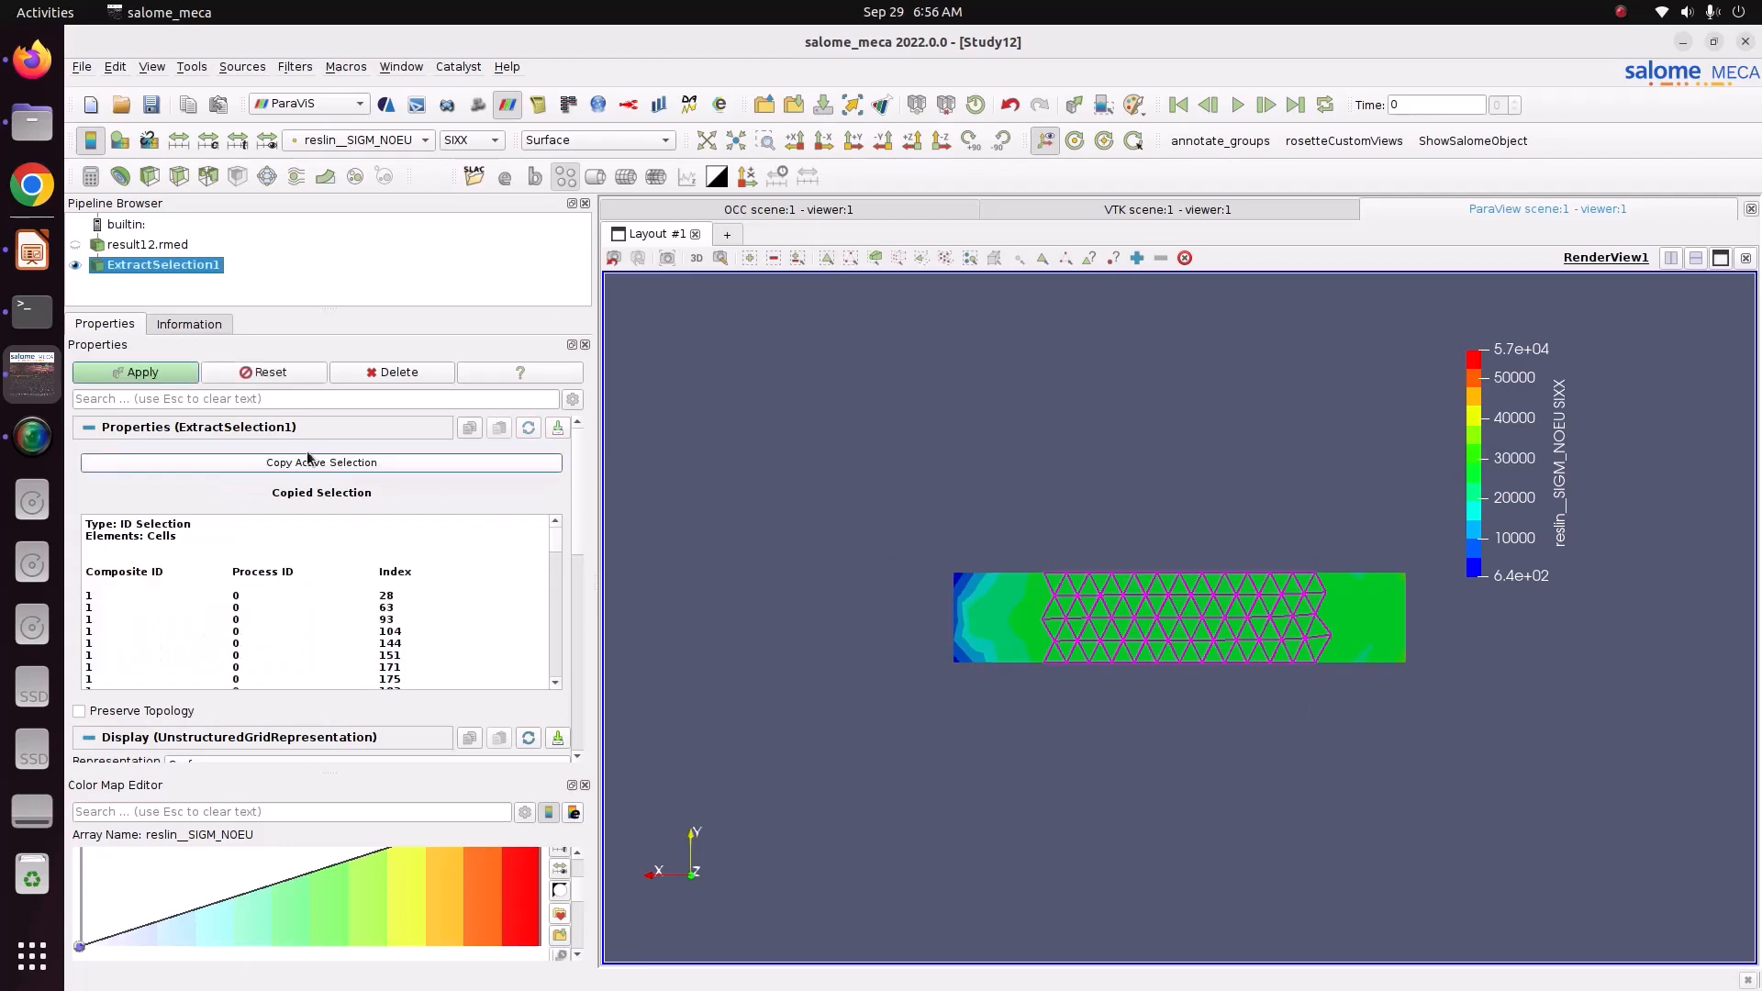
click(174, 374)
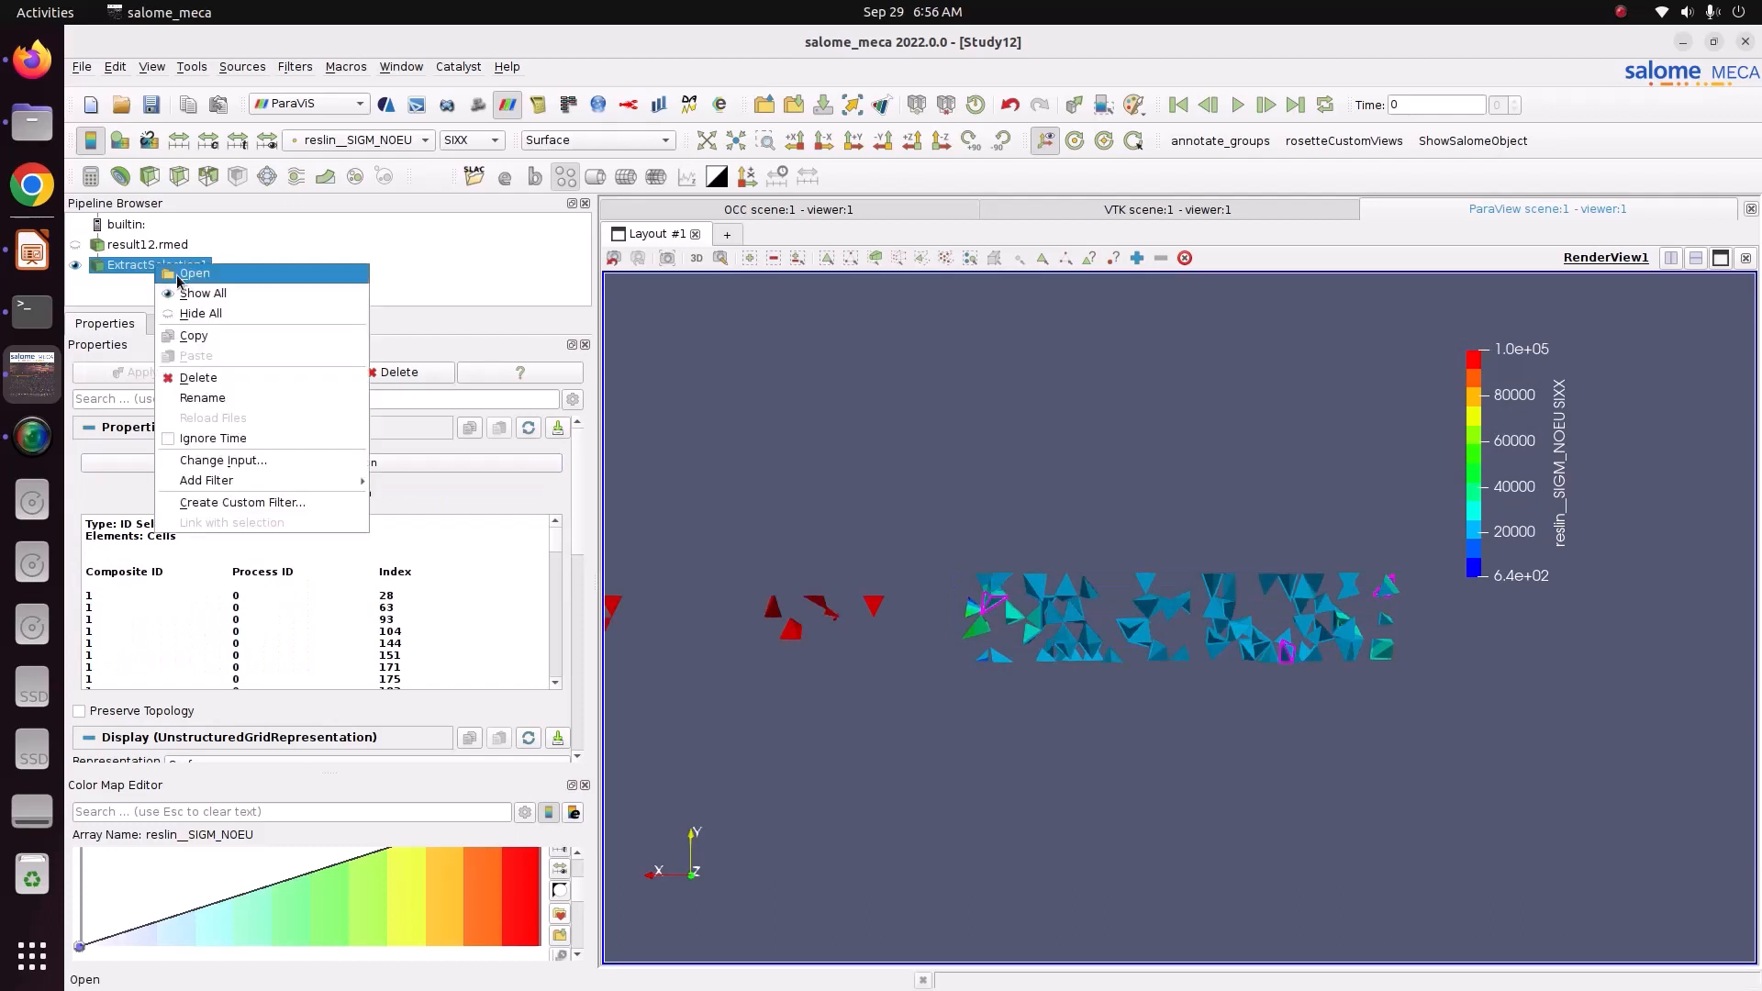
Step: Delete the Extract Selection filter and select the surface cells across the middle of the full bar's thick steel section
click(217, 379)
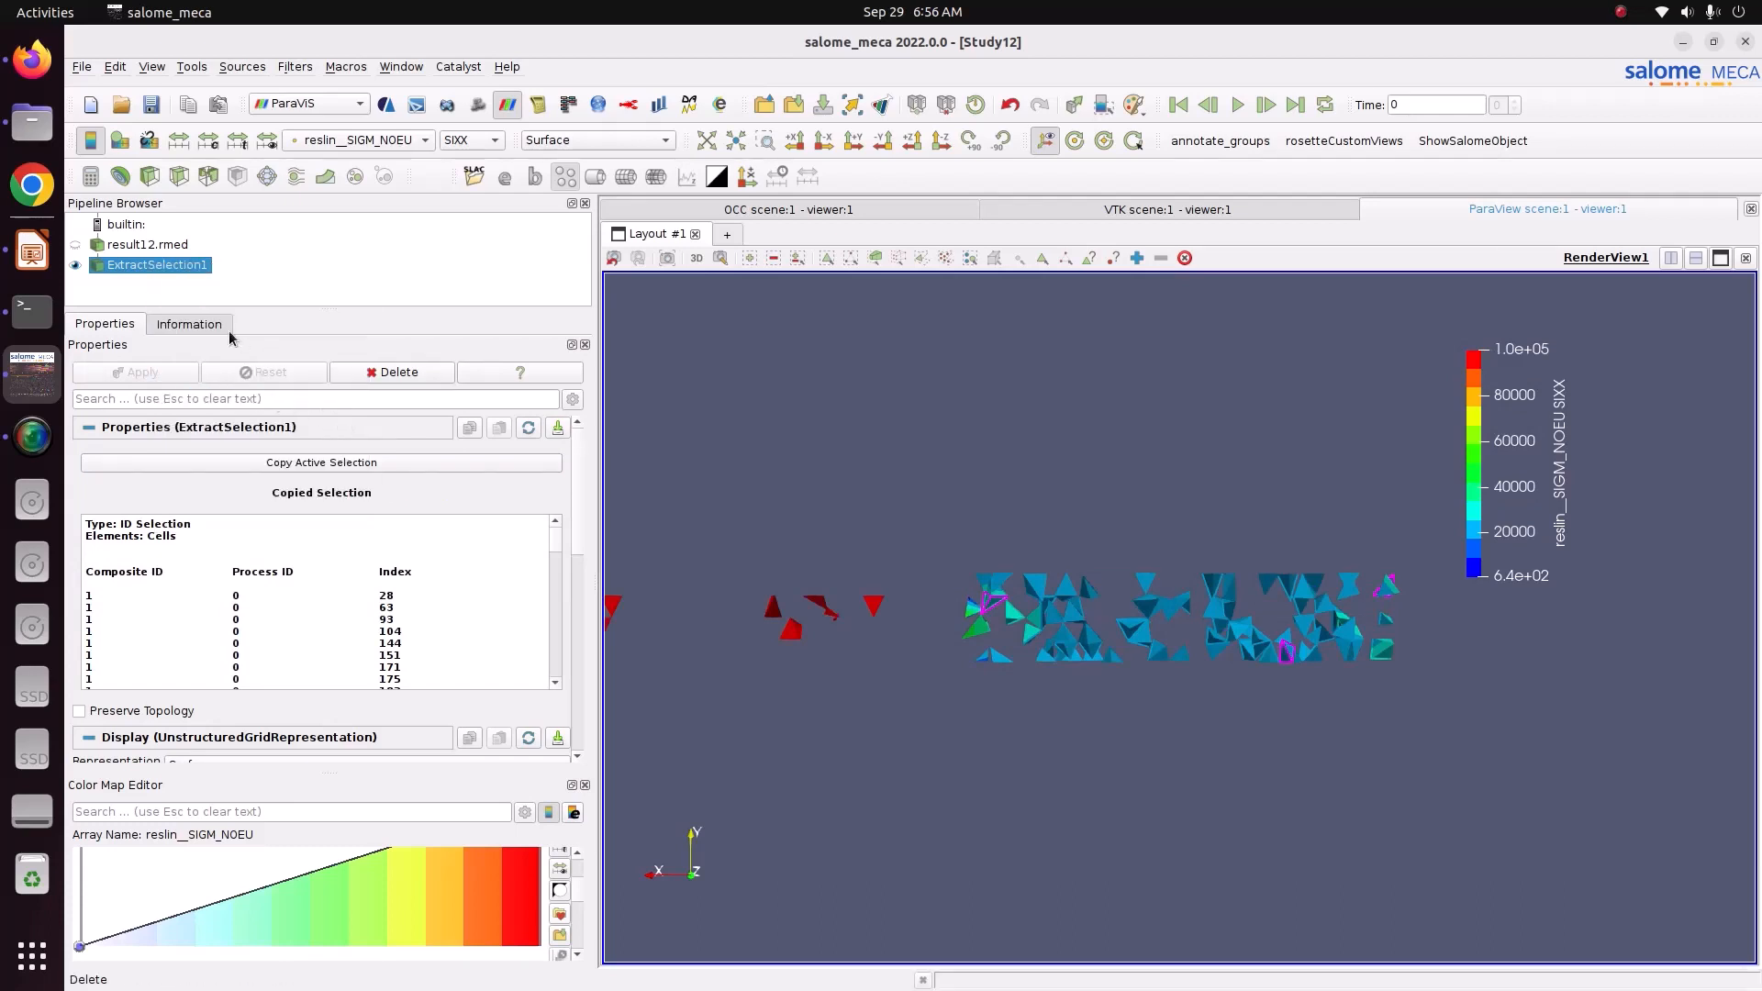
key(Delete)
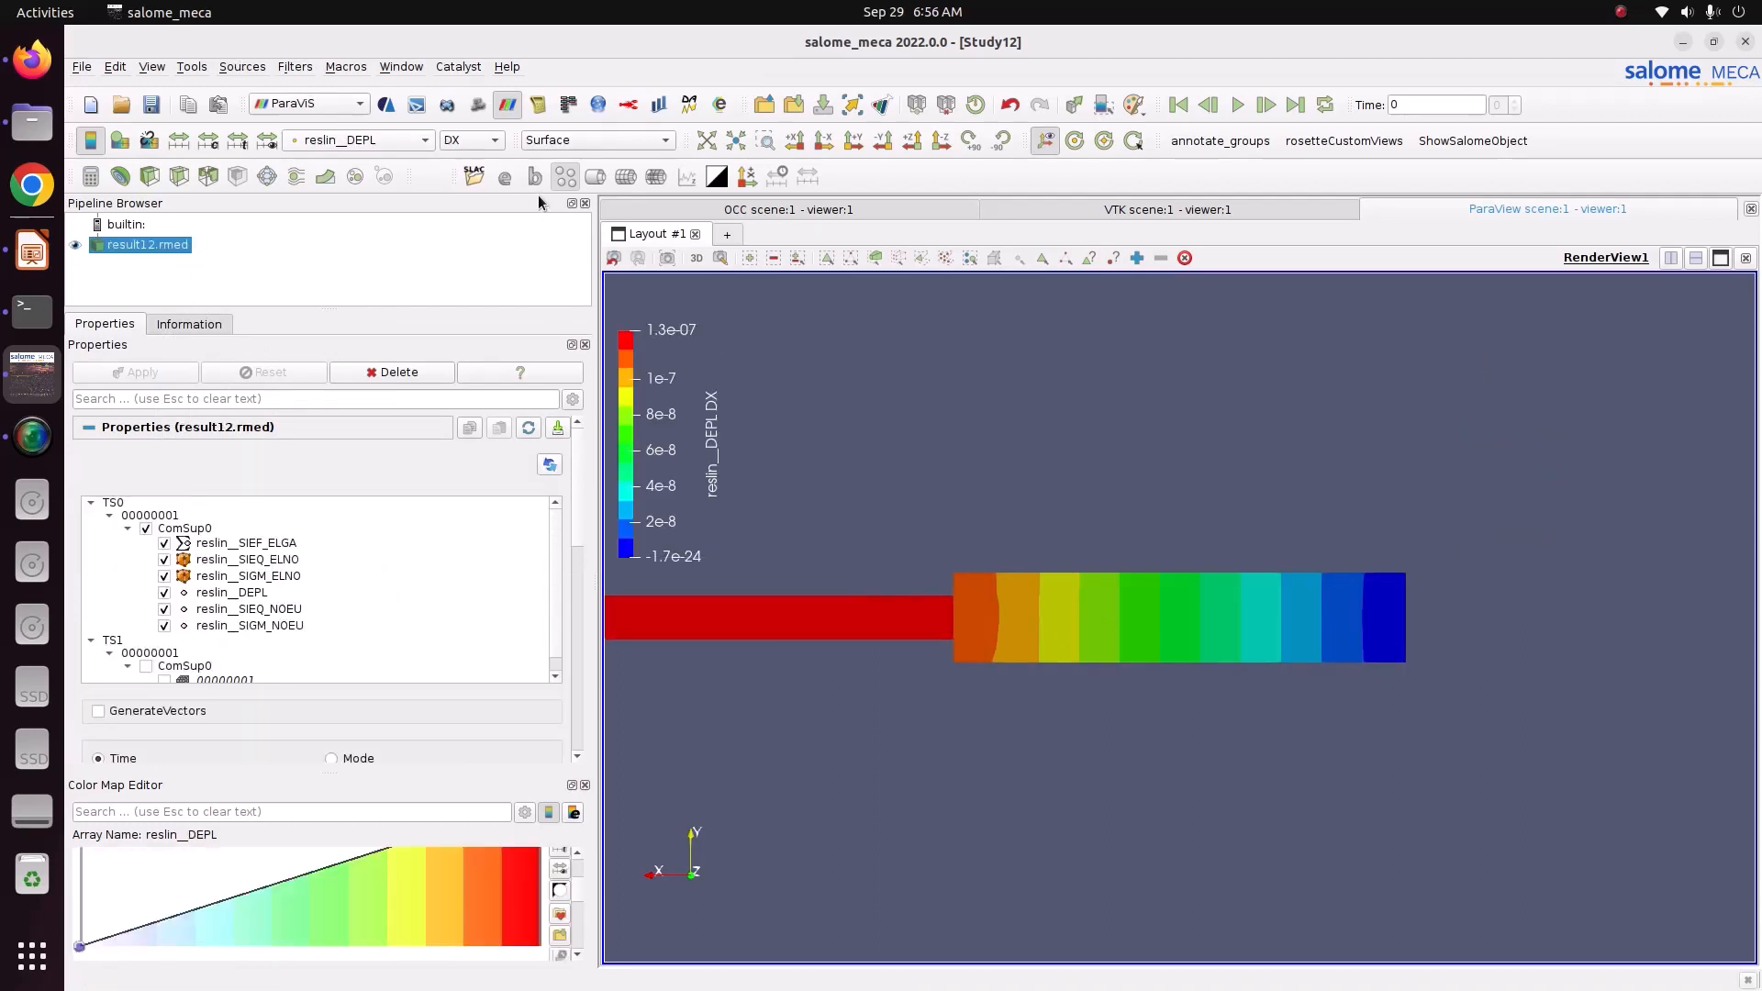
click(826, 258)
drag(1023, 538, 1345, 780)
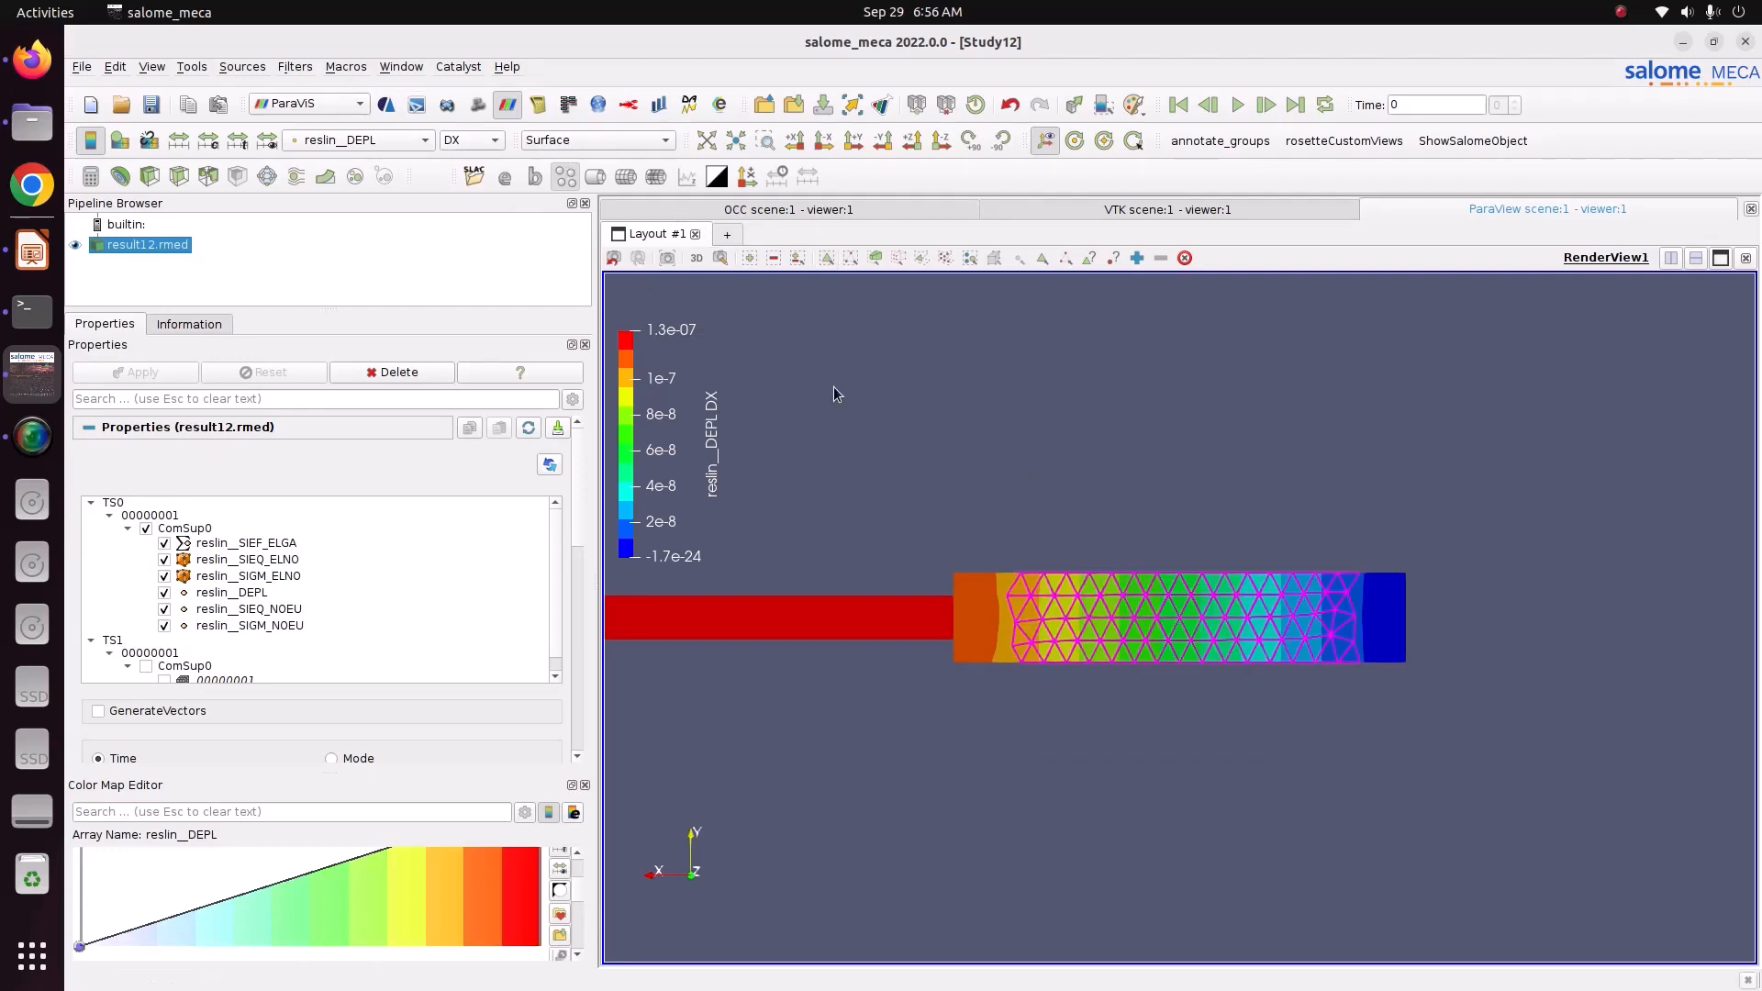
Step: Create and apply a new Extract Selection filter on the selected steel section cells
click(303, 68)
click(311, 85)
text(extract)
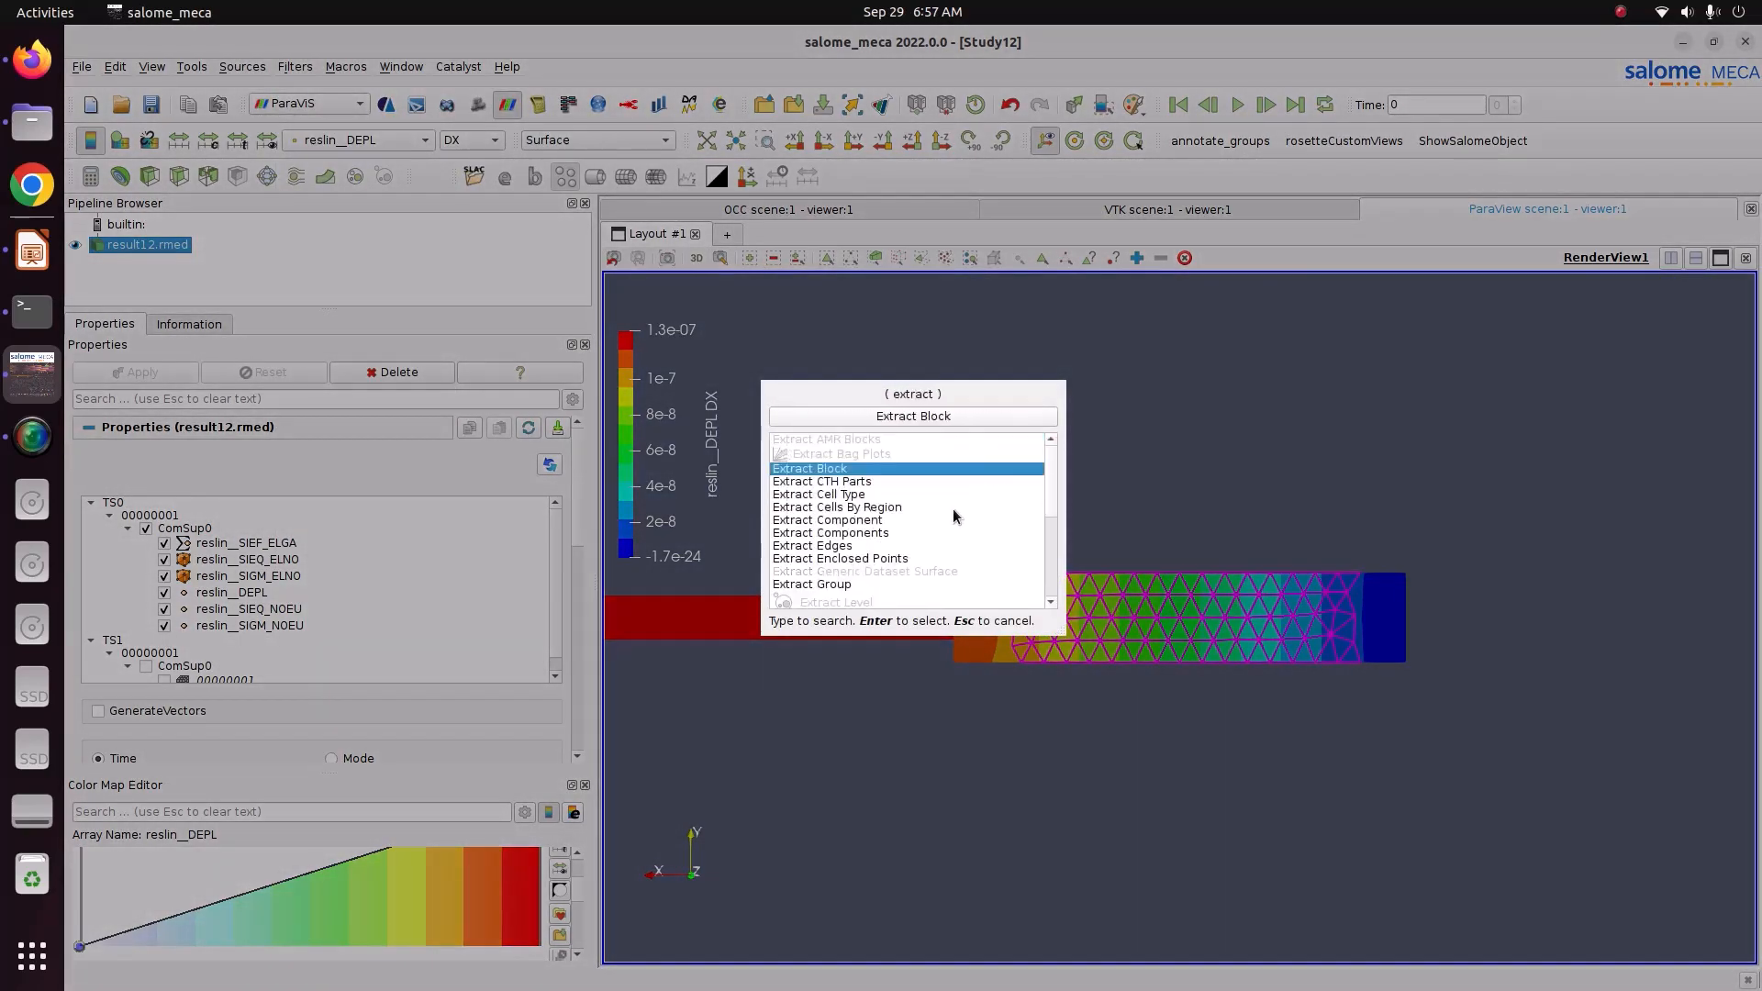
scroll(953, 516, down, 2)
click(873, 574)
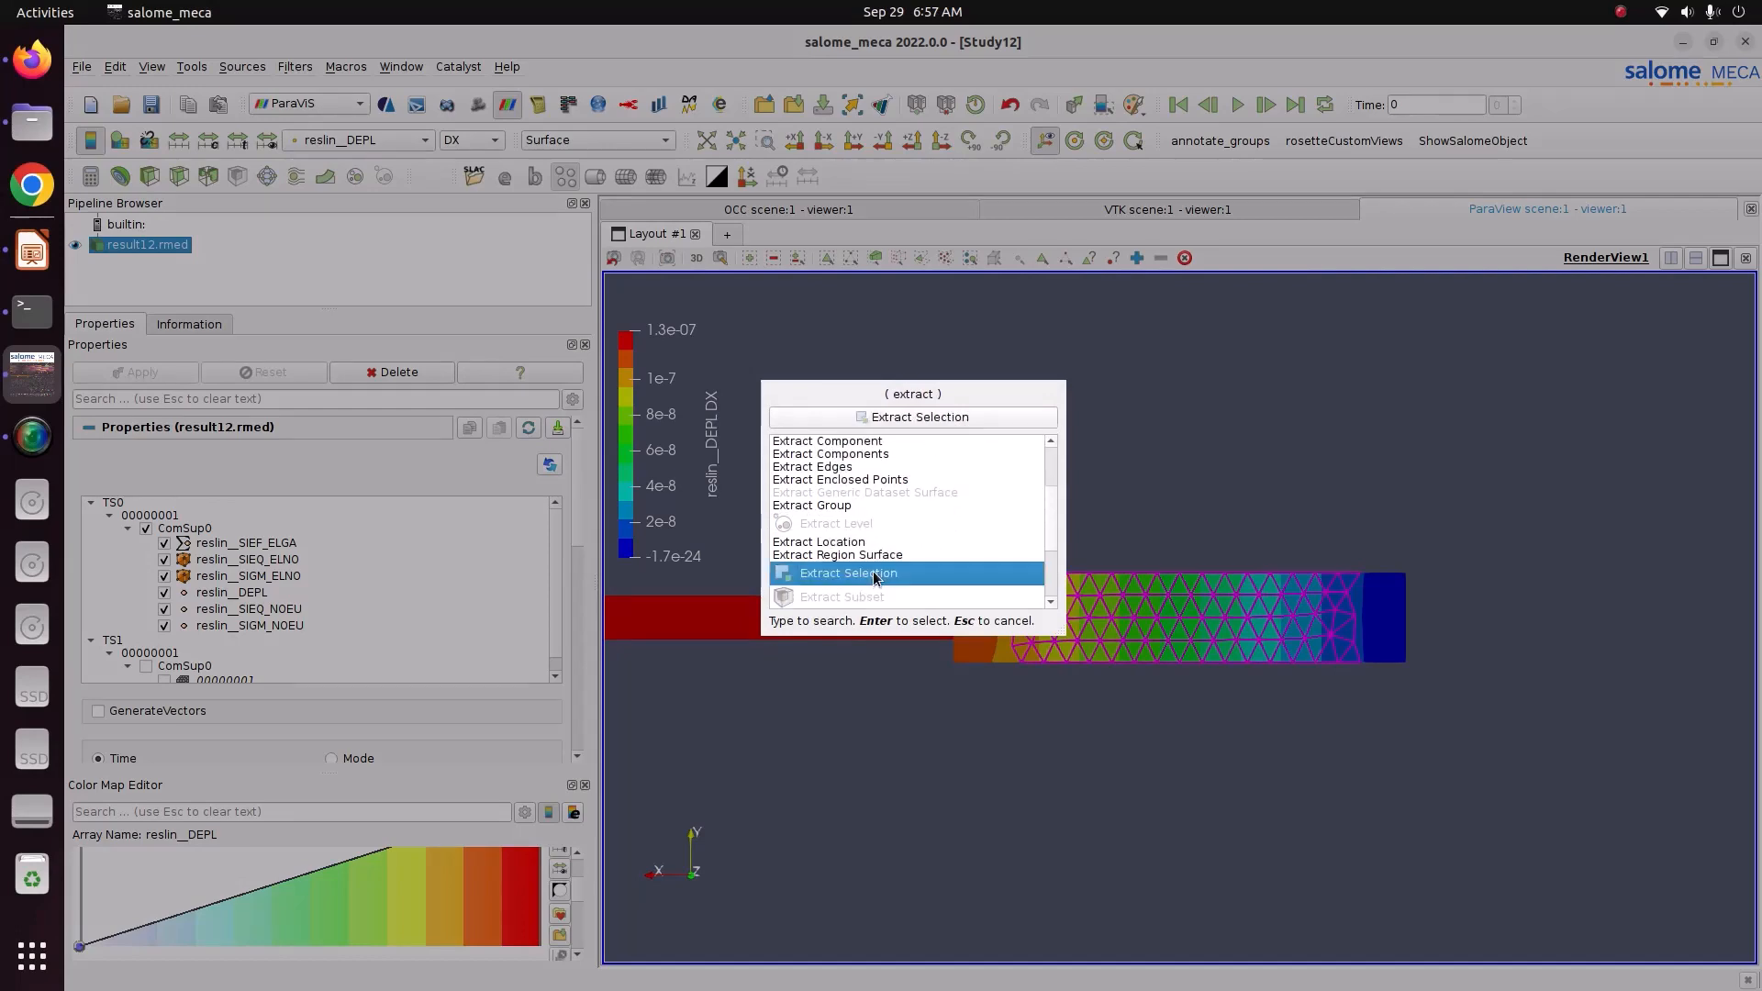
double_click(874, 575)
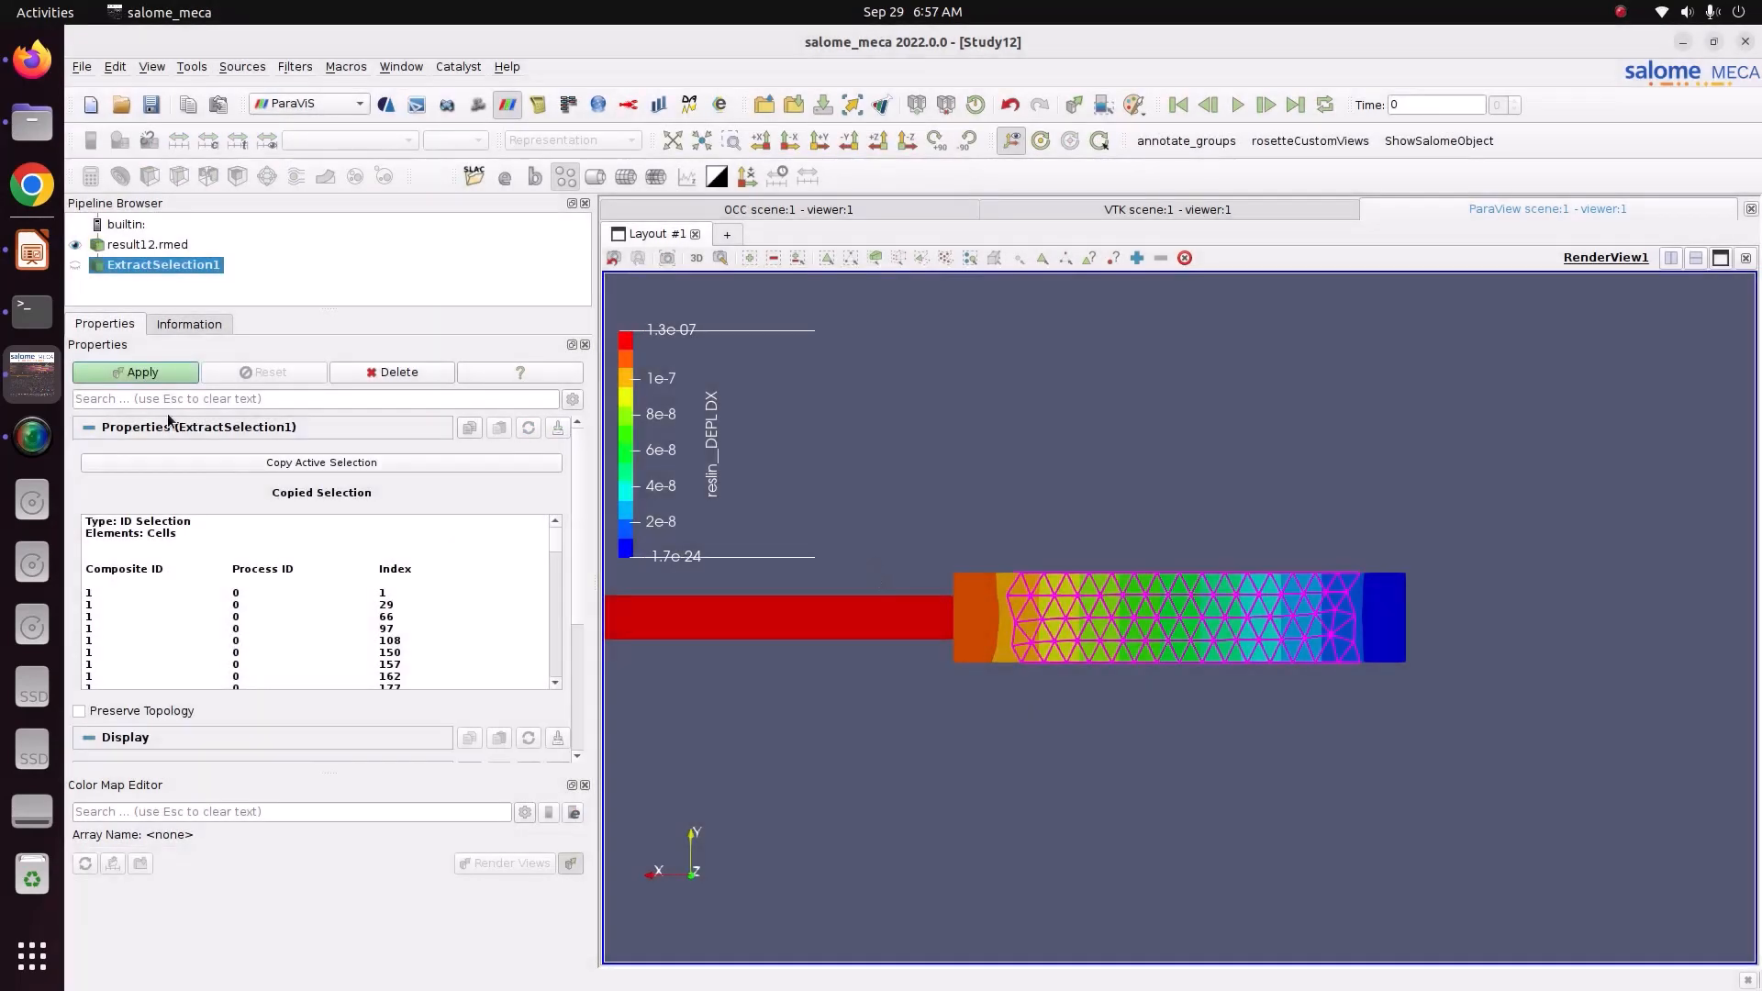
click(142, 372)
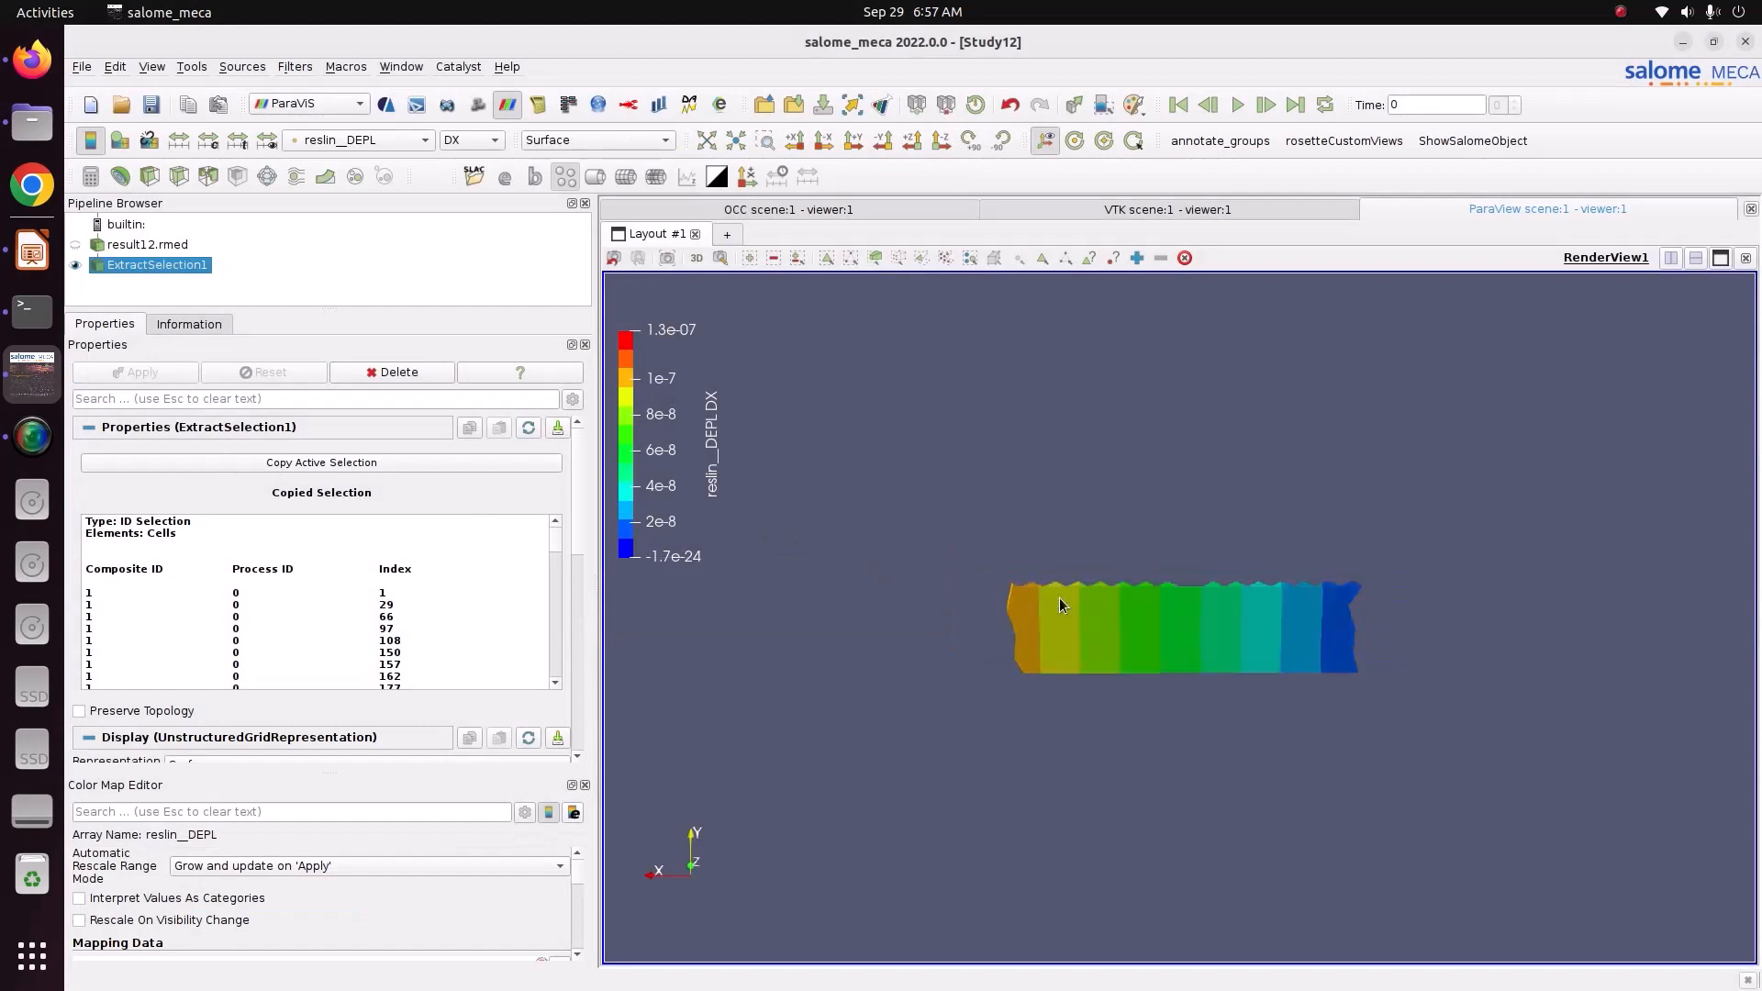
Step: Examine the extracted cells from several angles and review the filter's copied selection and display properties
drag(1059, 598, 960, 636)
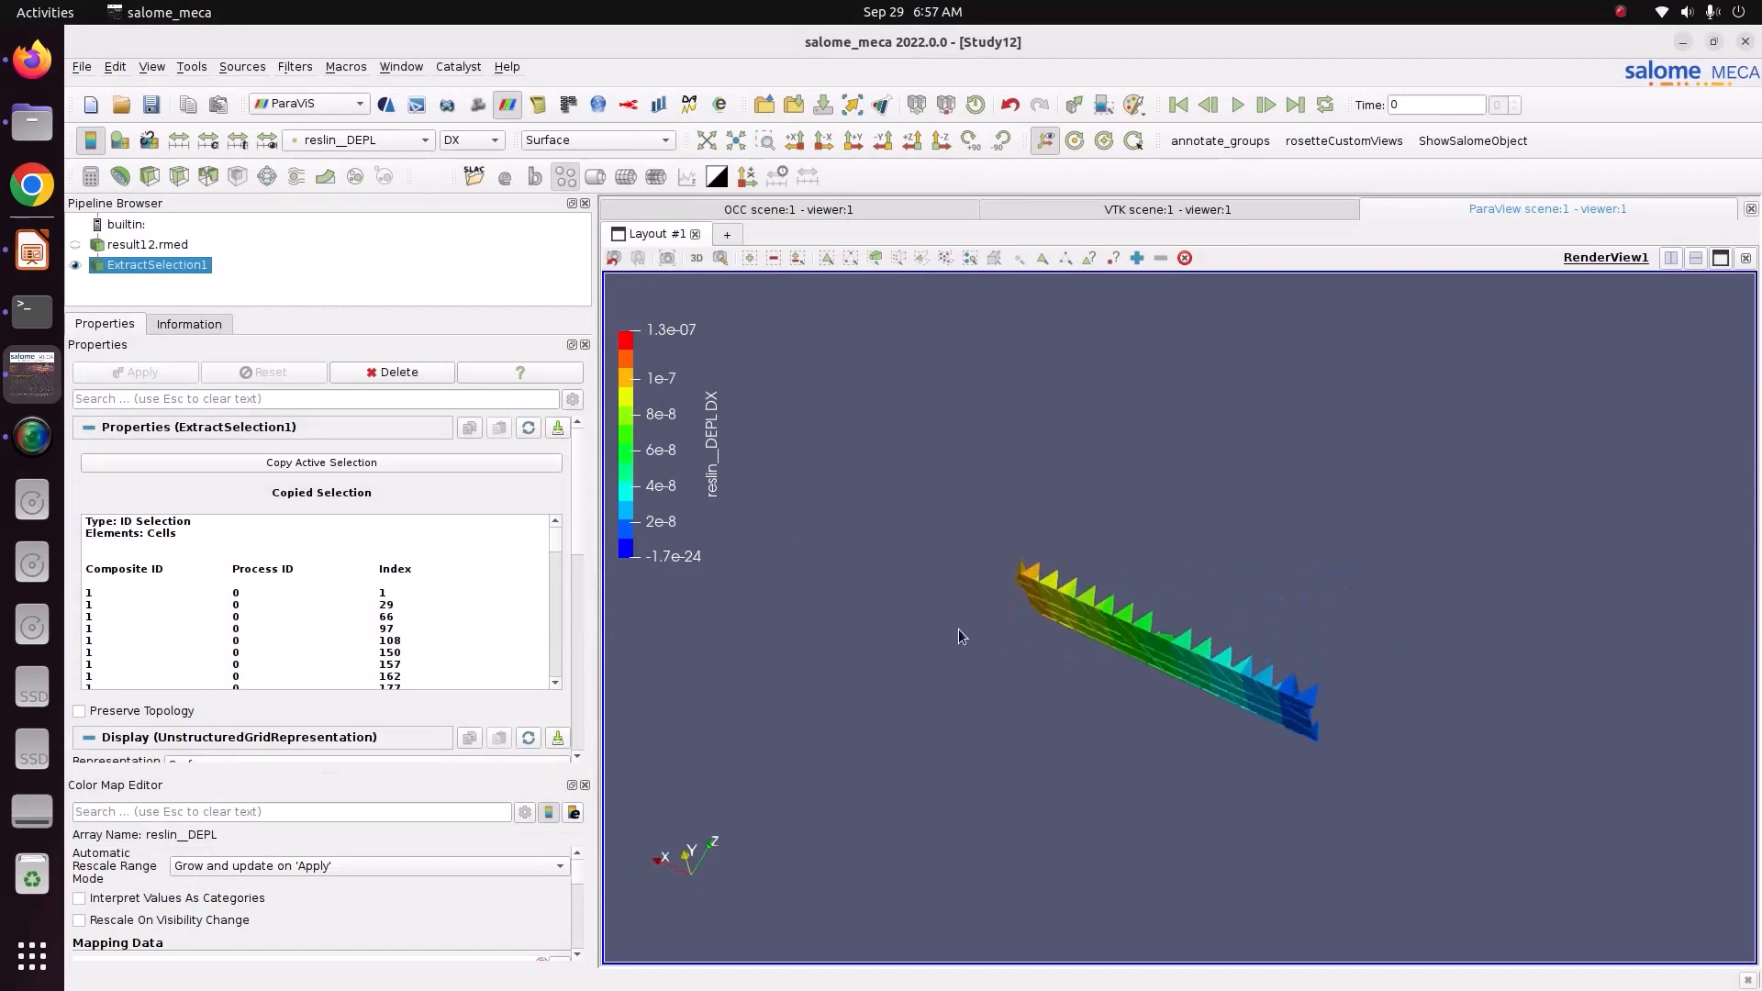
drag(1086, 521, 936, 527)
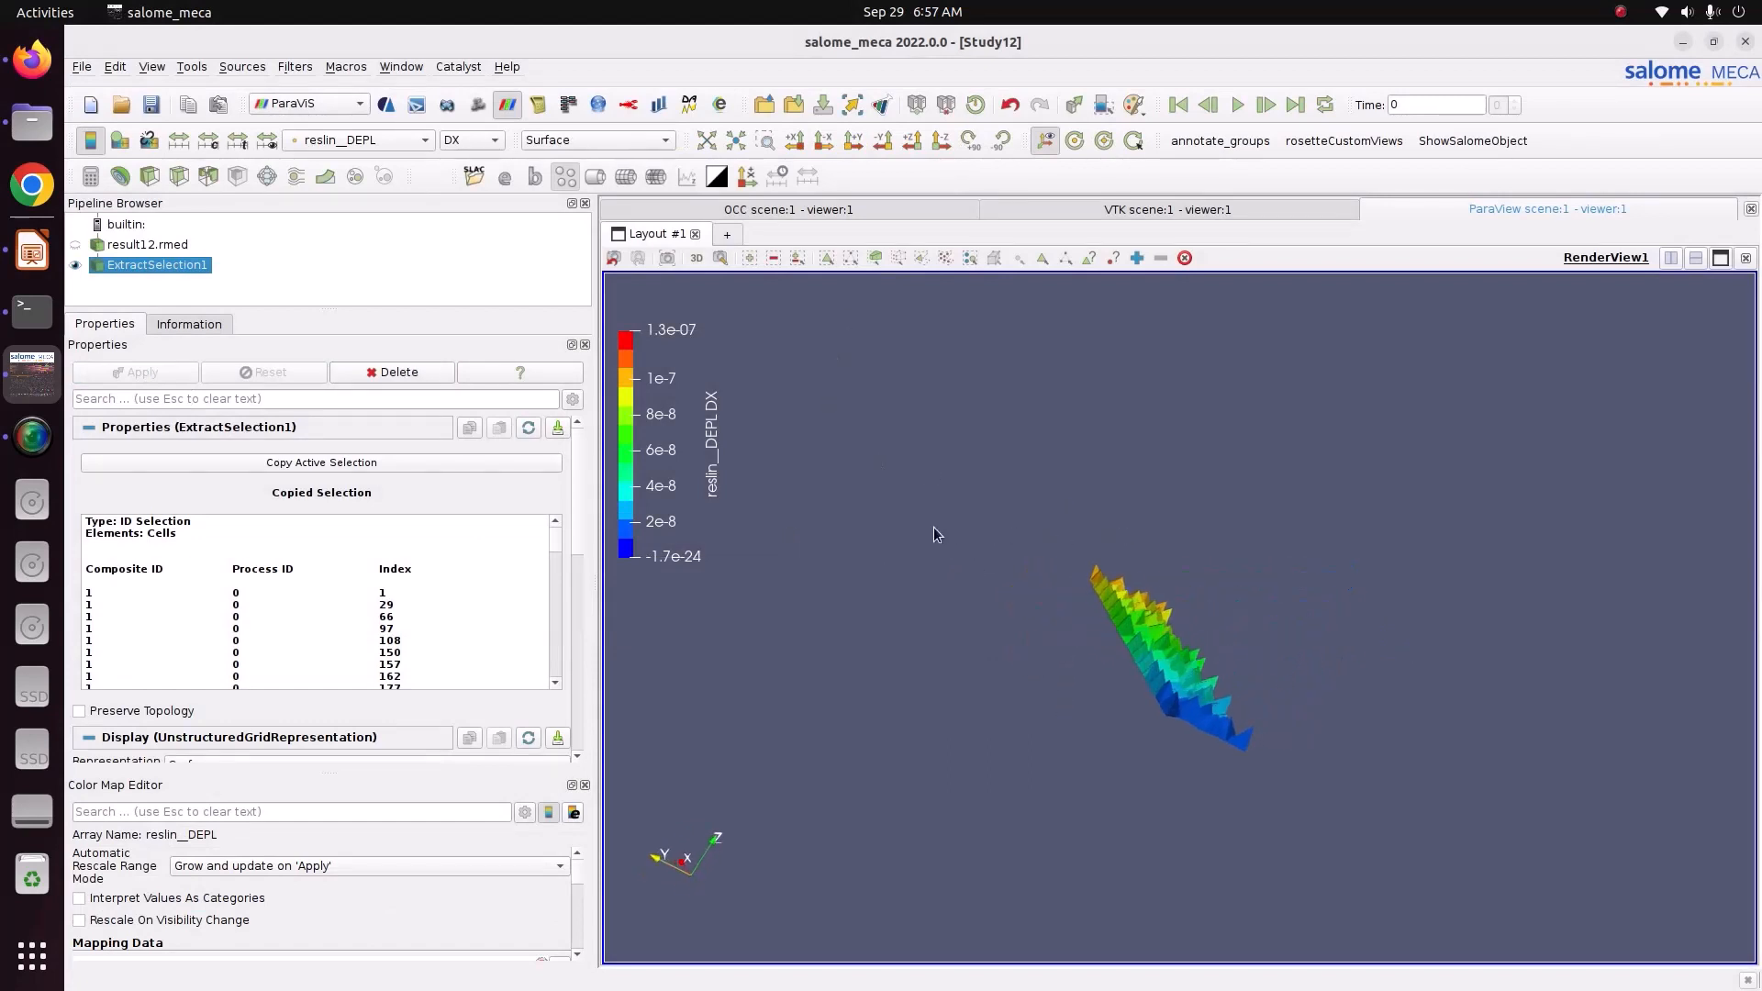
scroll(310, 582, down, 10)
scroll(200, 619, down, 15)
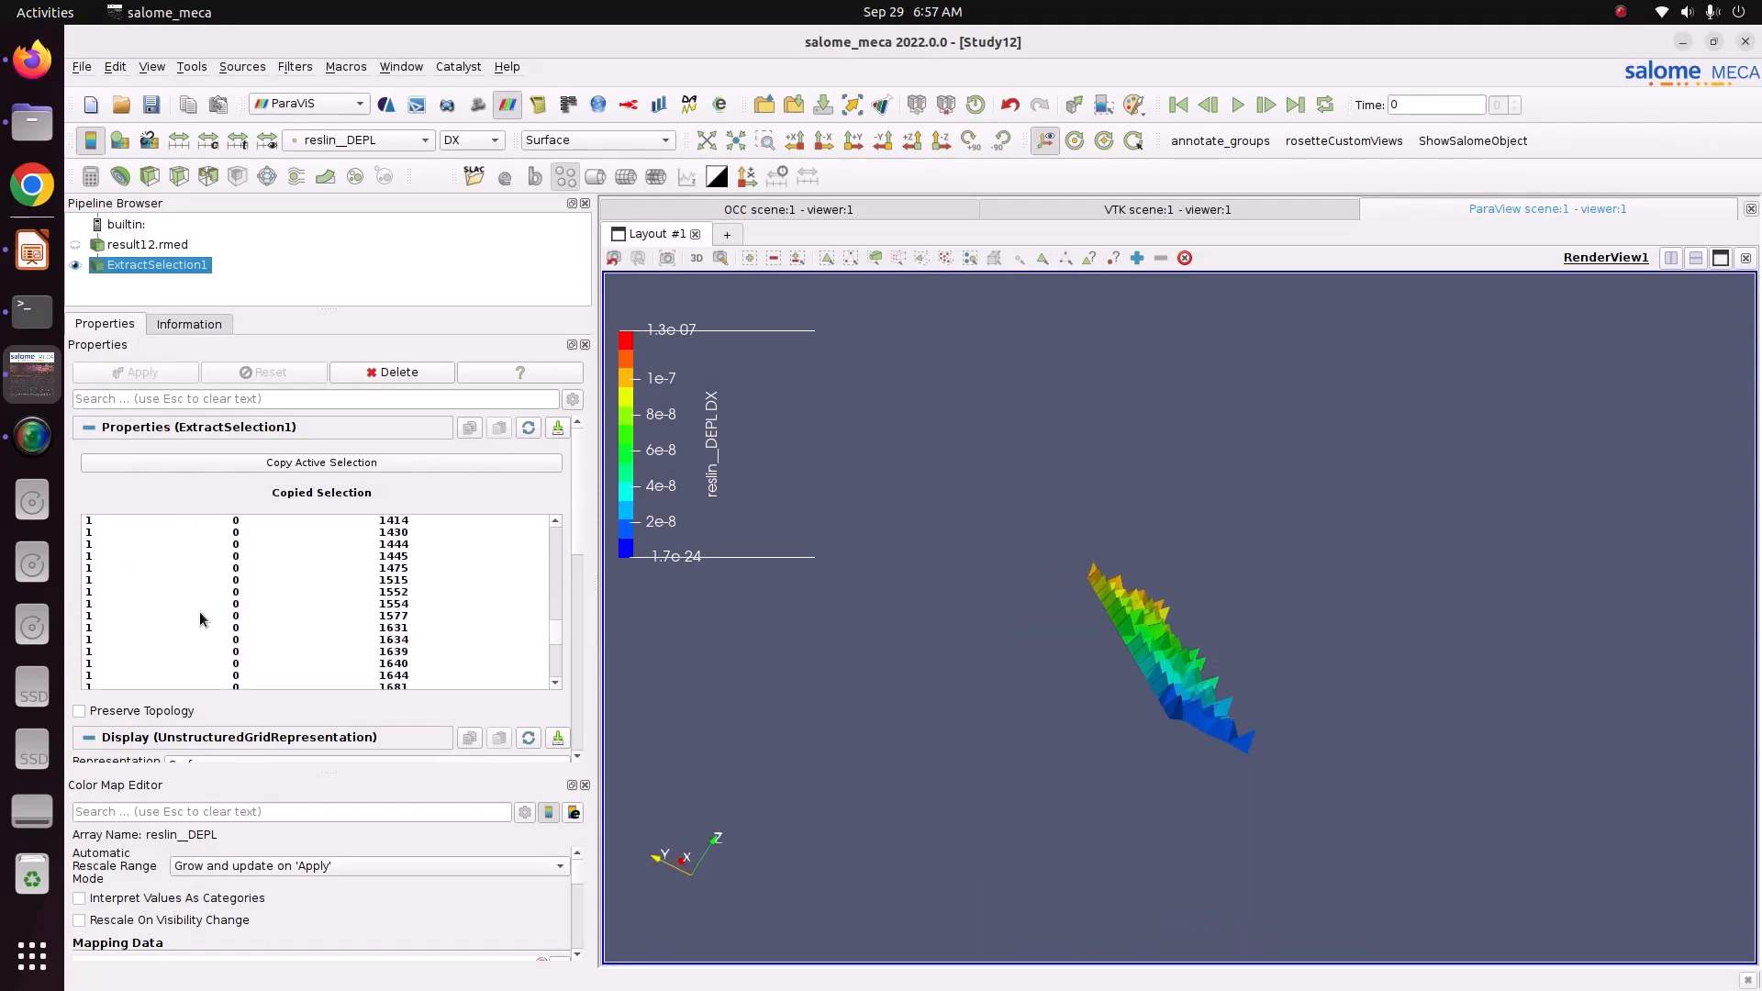
scroll(262, 546, down, 1)
scroll(262, 547, up, 1)
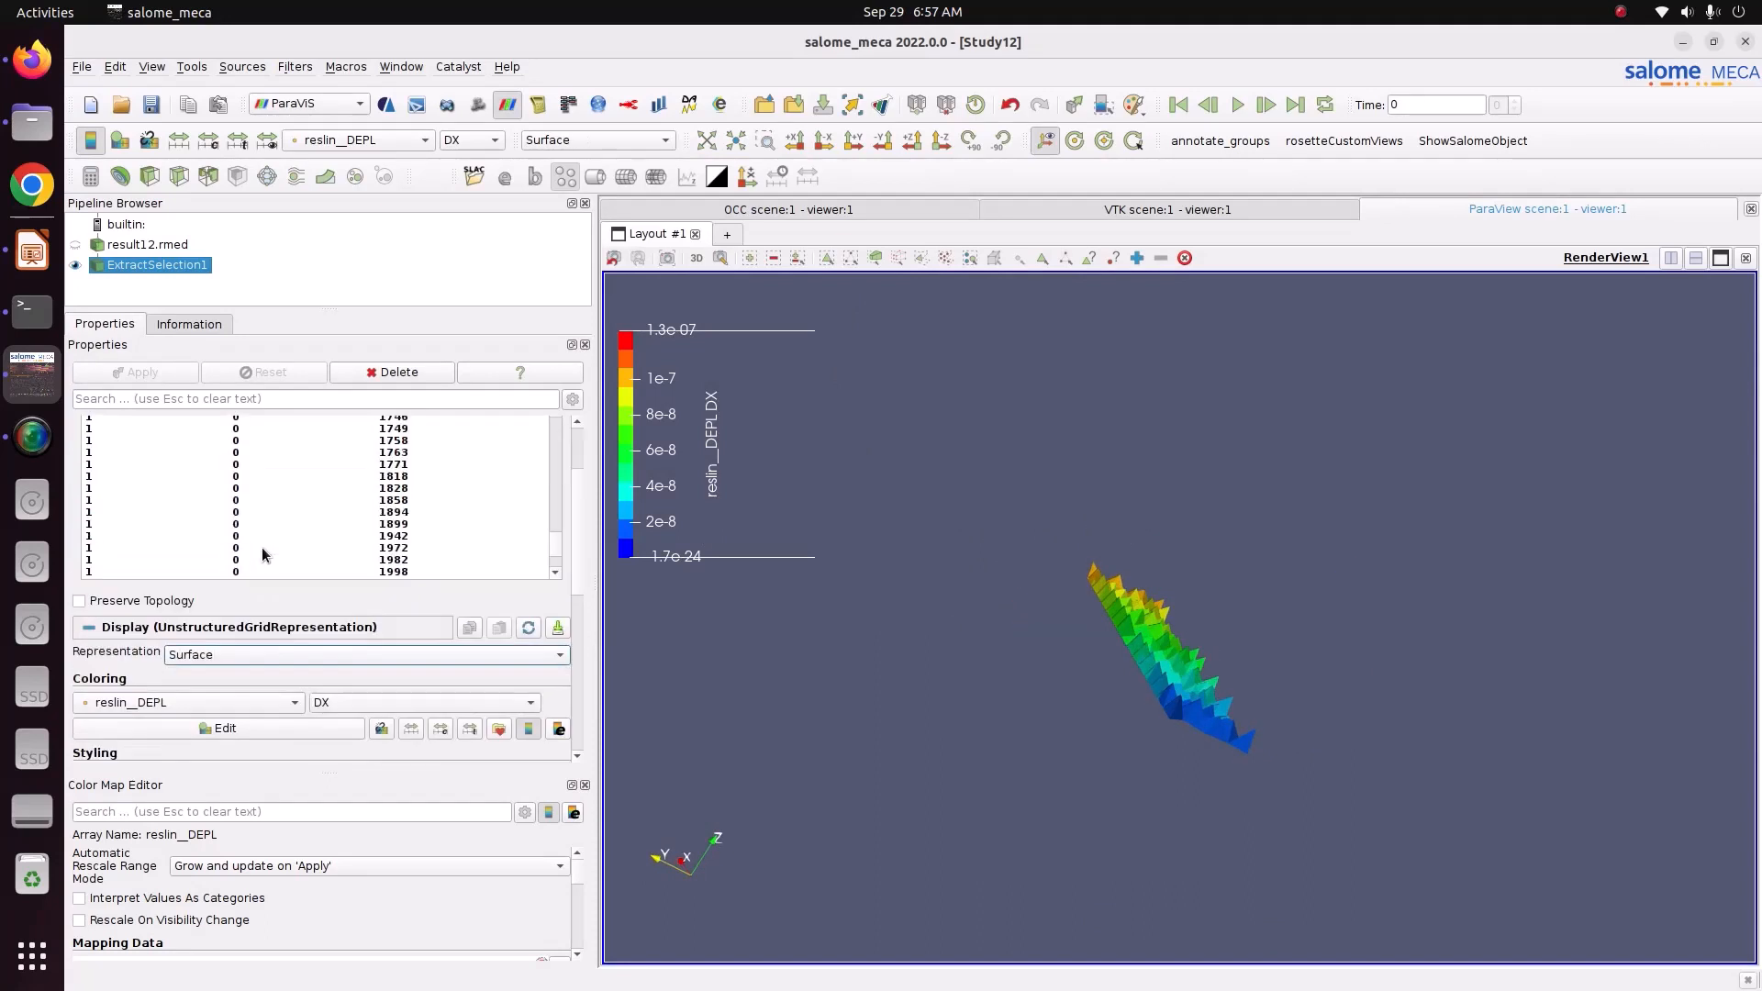
Step: Delete the Extract Selection filter and clear the cell selection on the full bar
scroll(262, 547, down, 3)
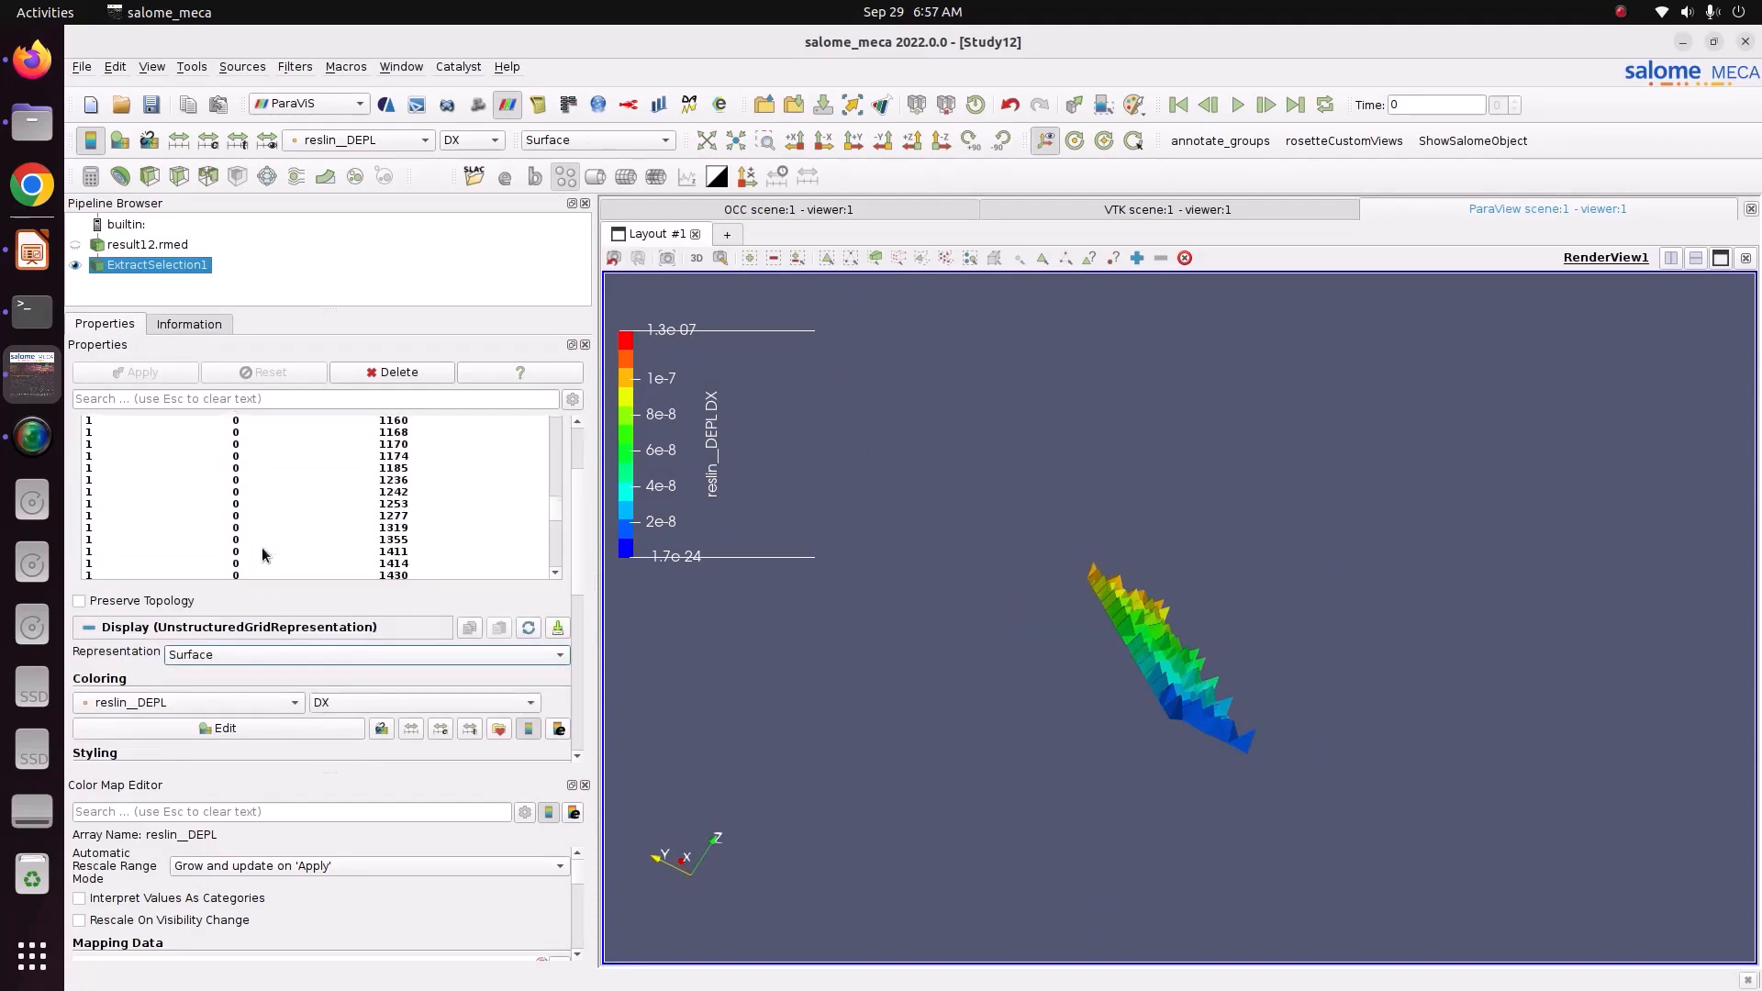
right_click(126, 259)
click(200, 371)
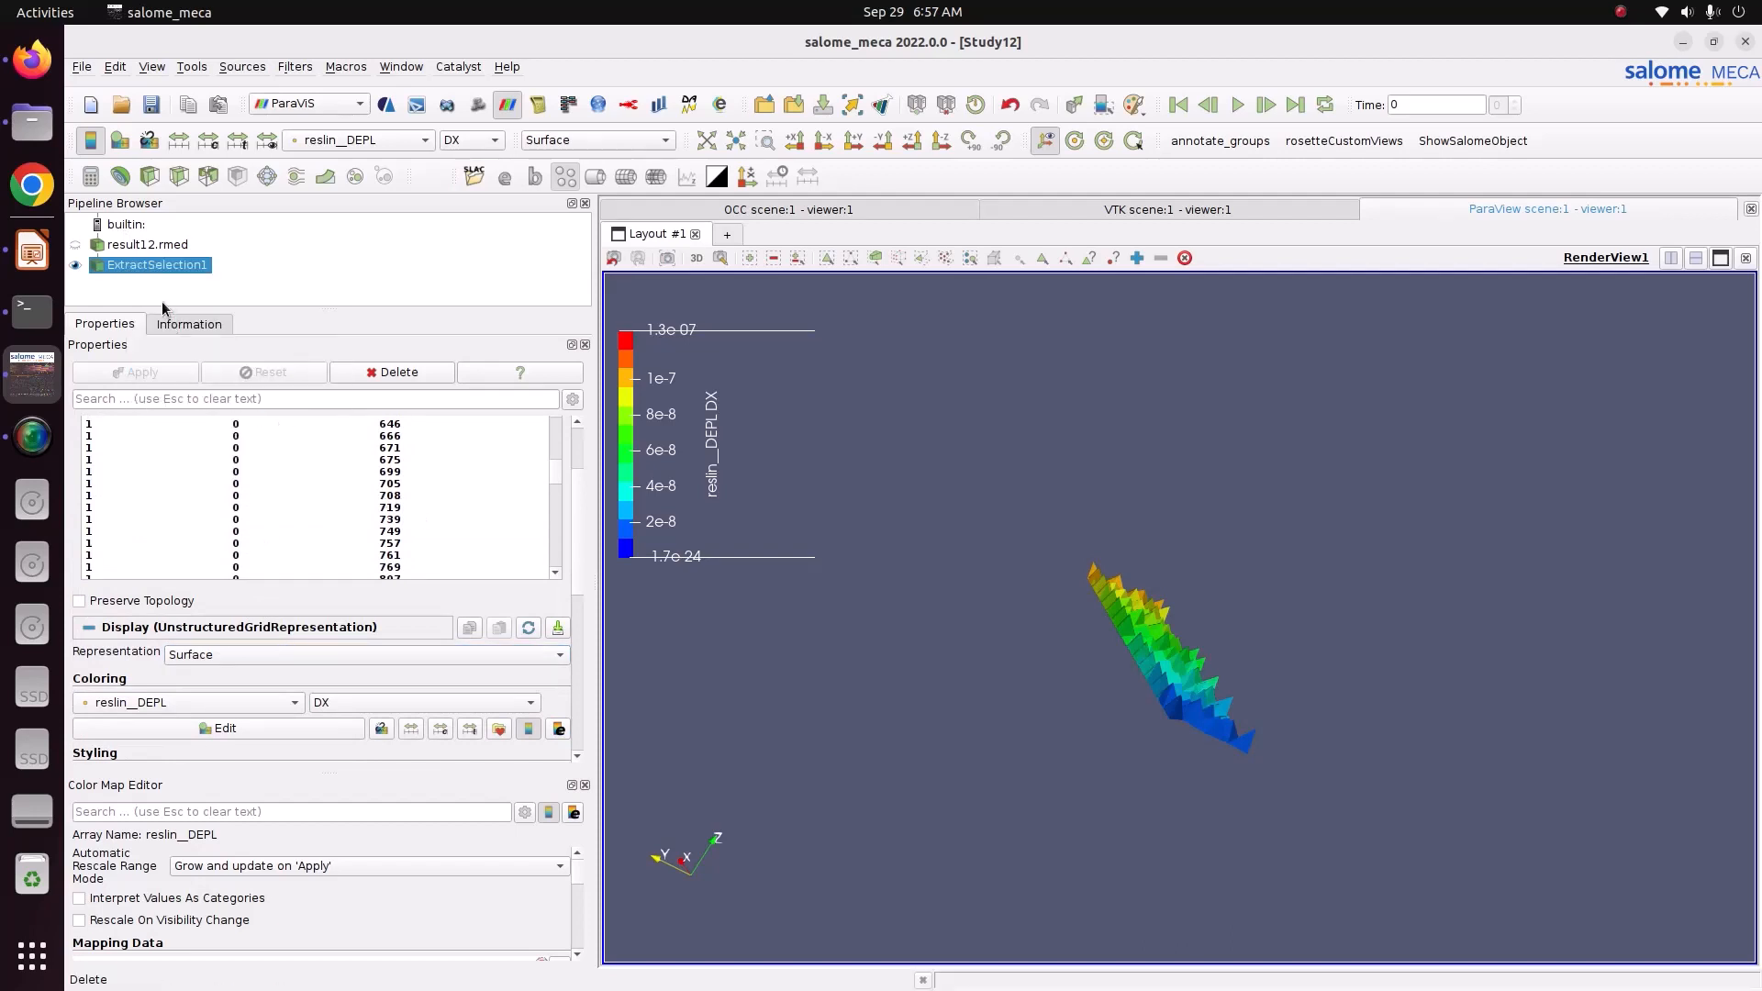
key(Delete)
drag(1118, 521, 1309, 438)
click(1185, 258)
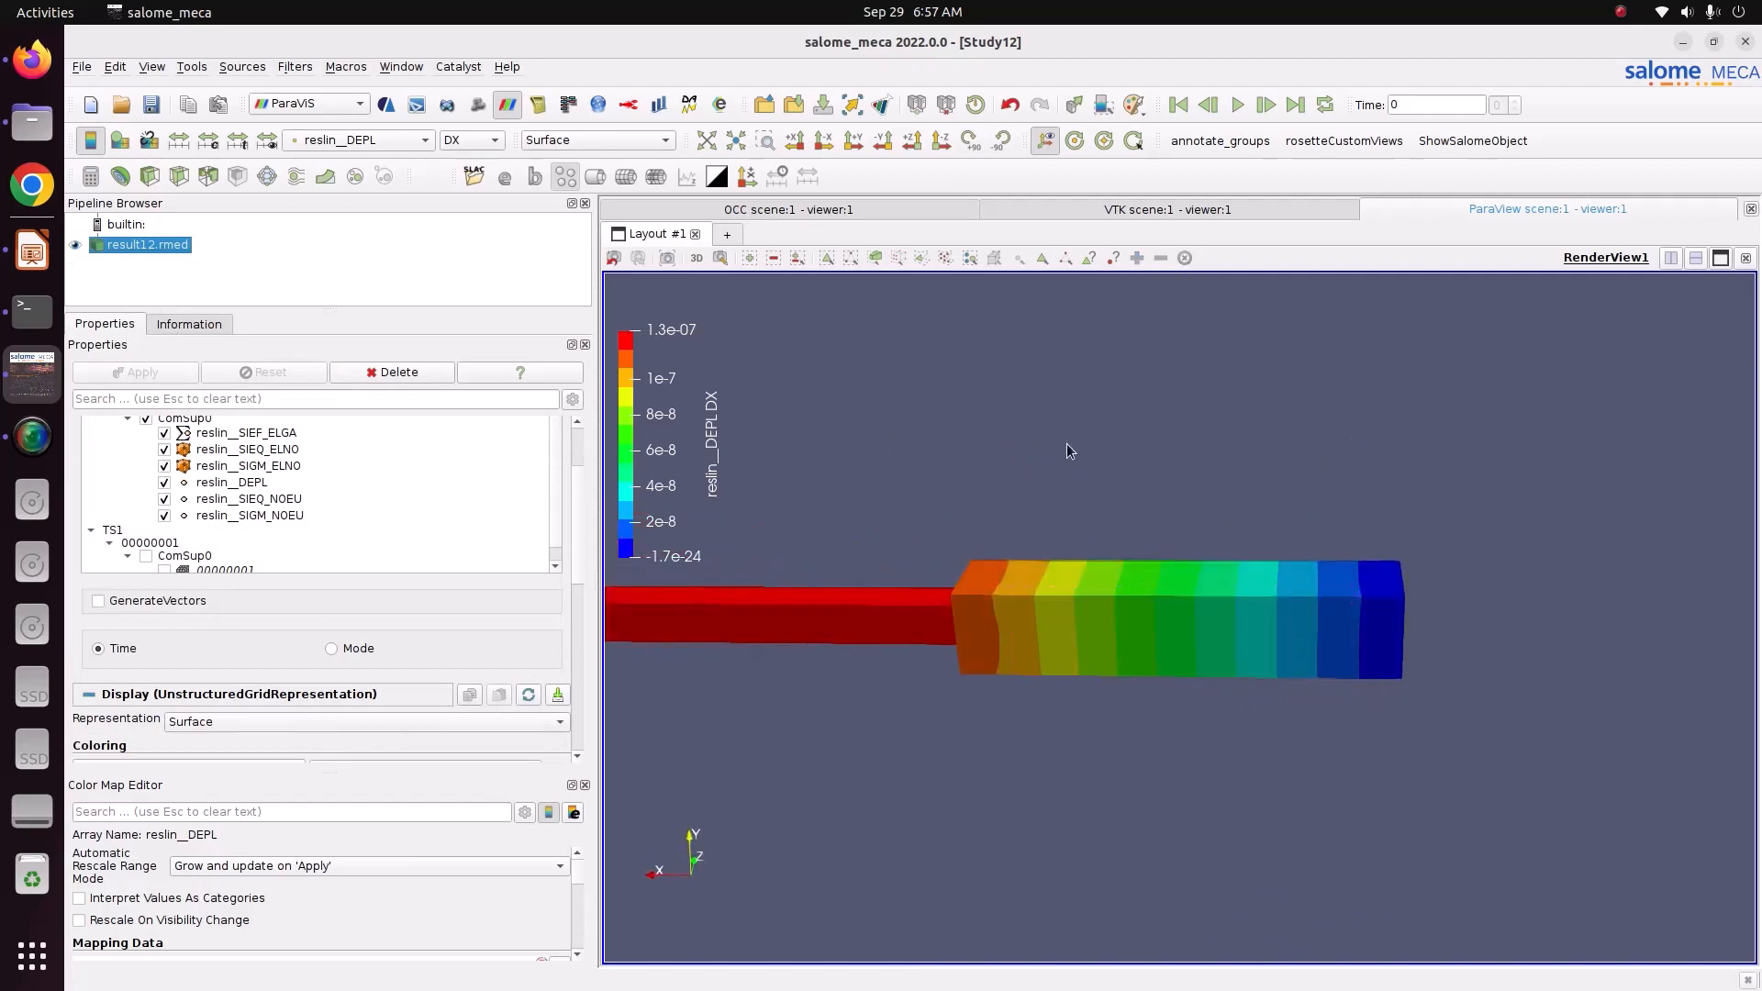
Step: Select the cells through the full depth of the thick steel section, leaving out its two ends, using Select Cells Through
click(912, 139)
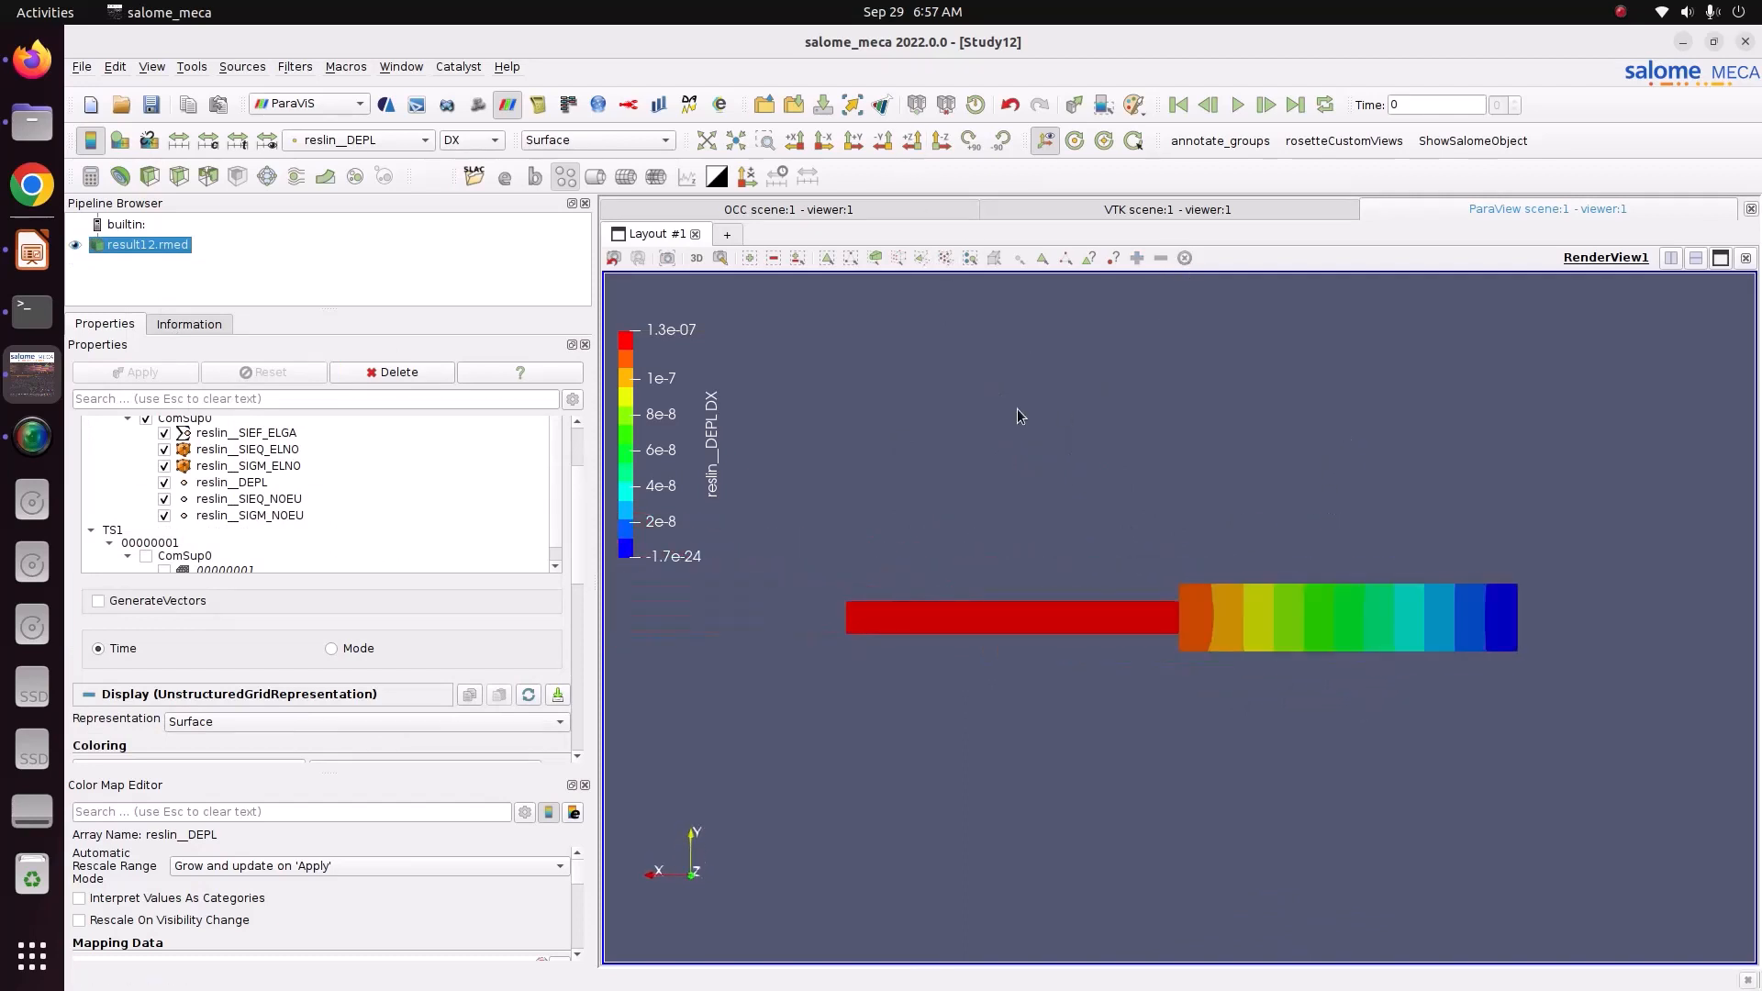
drag(1017, 409, 1004, 471)
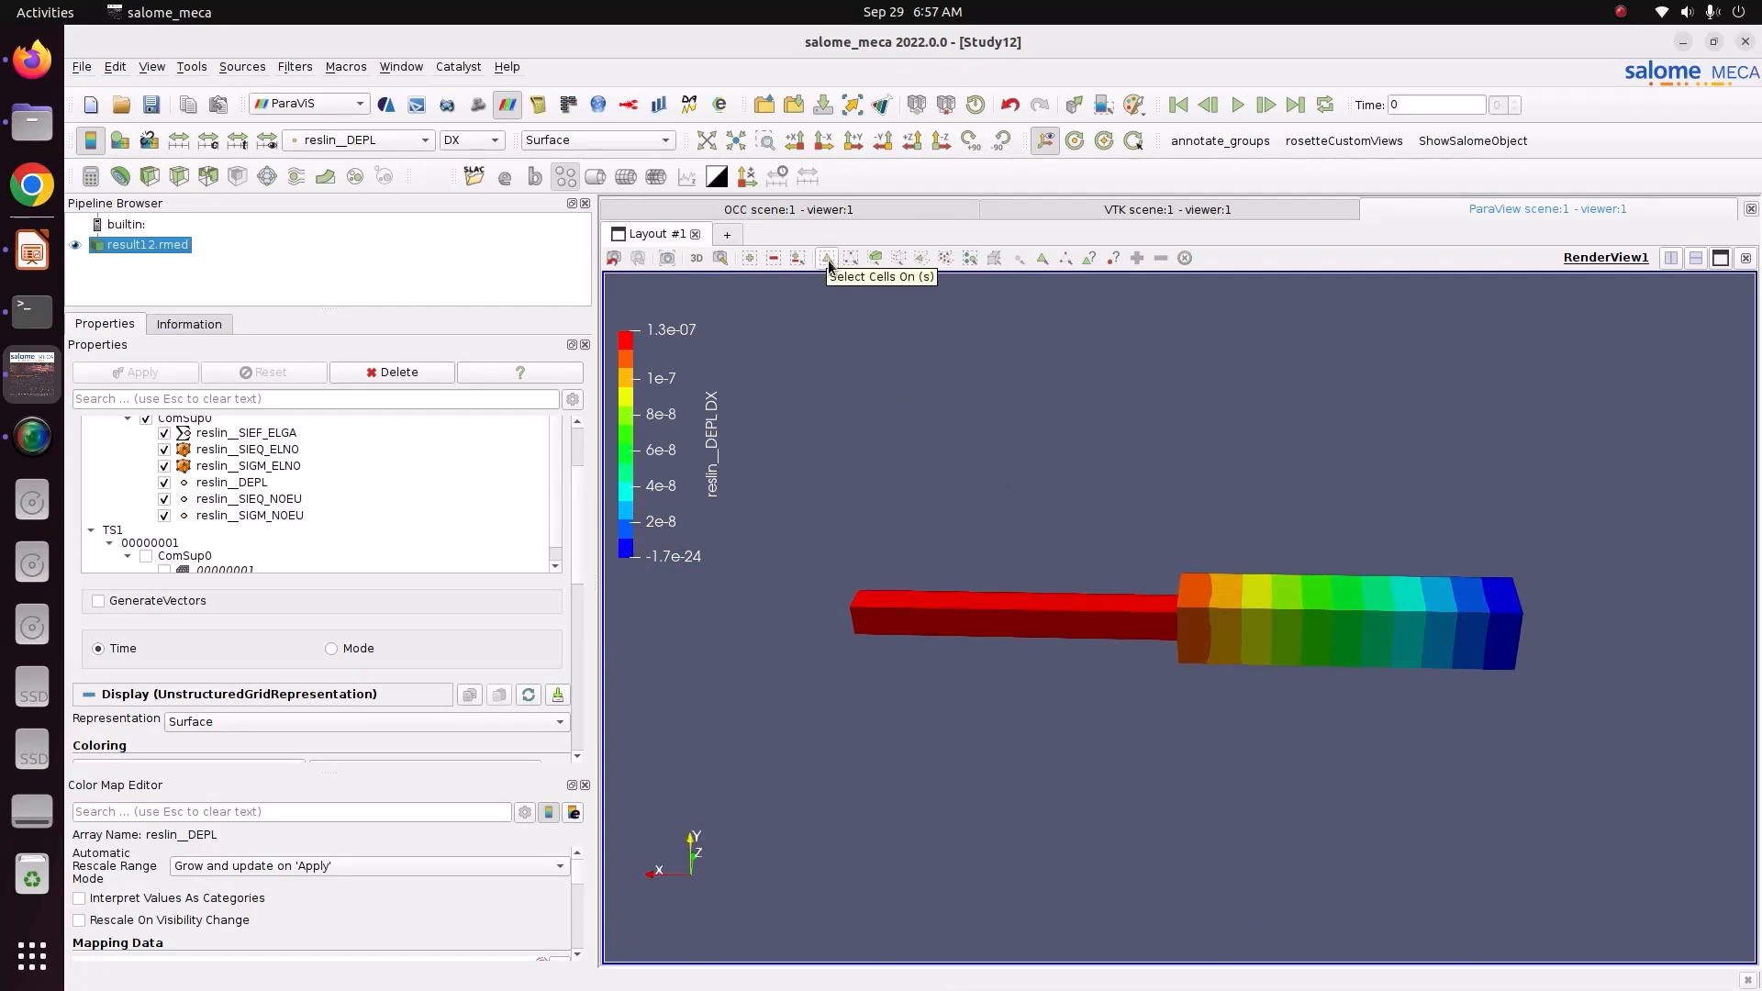
click(875, 258)
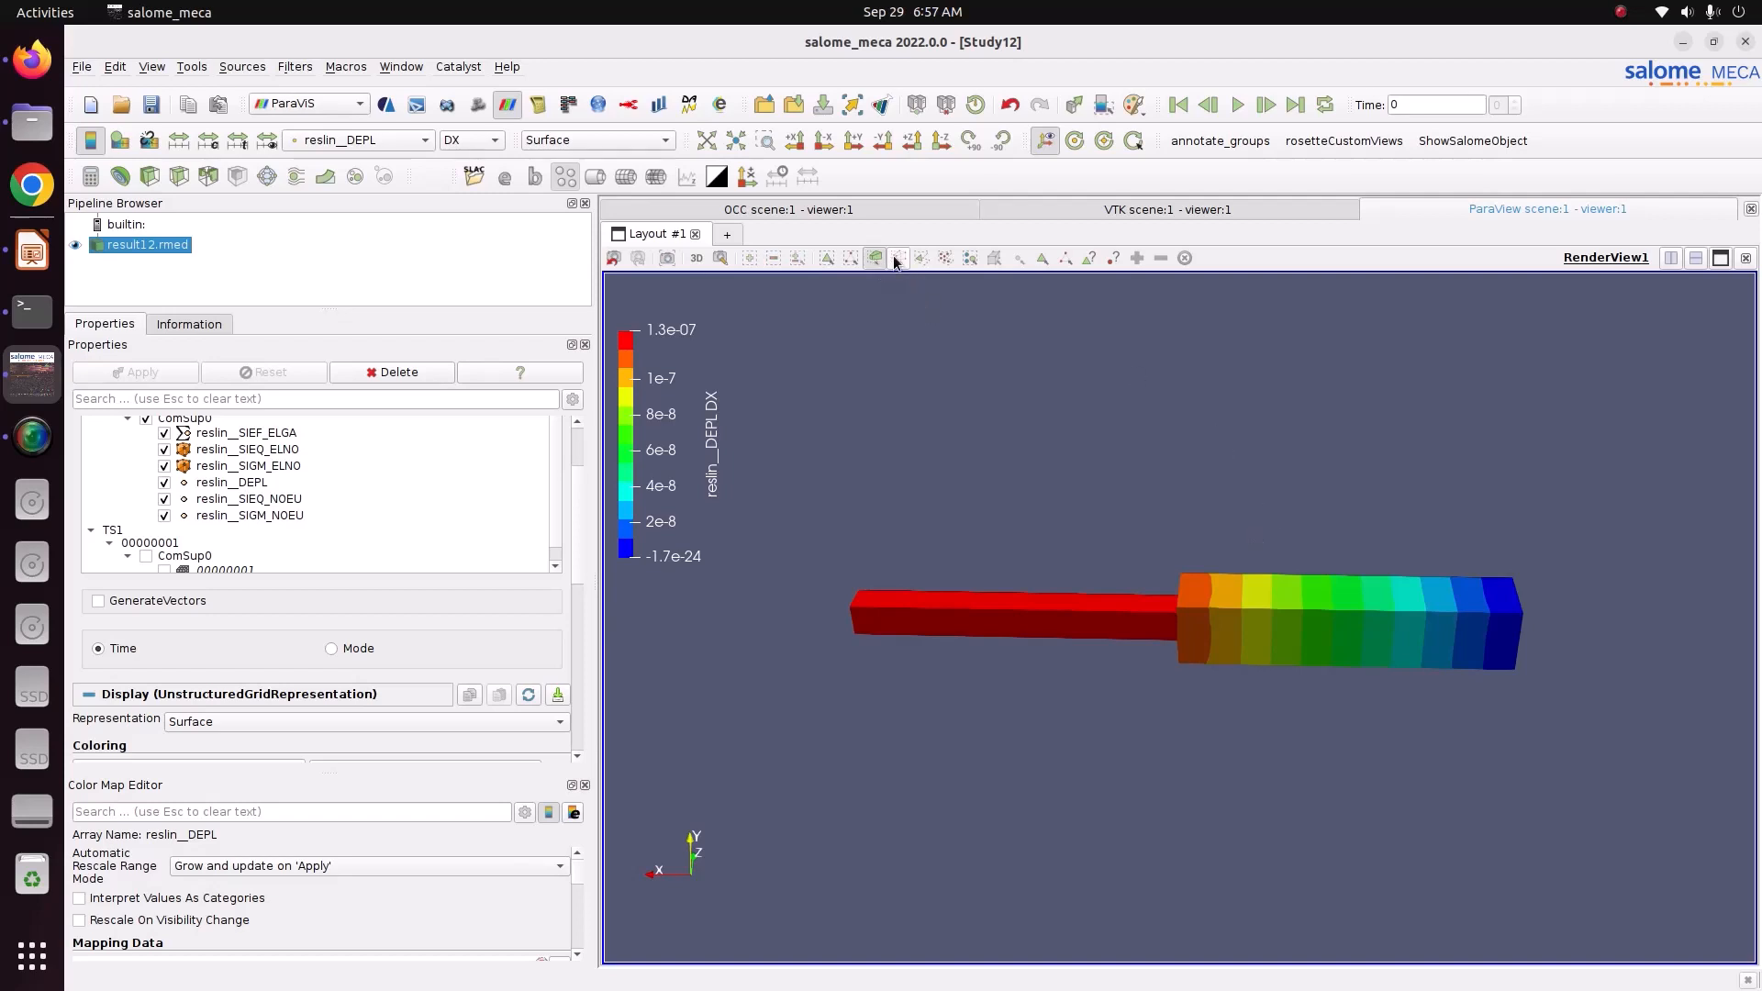
drag(1217, 546, 1472, 740)
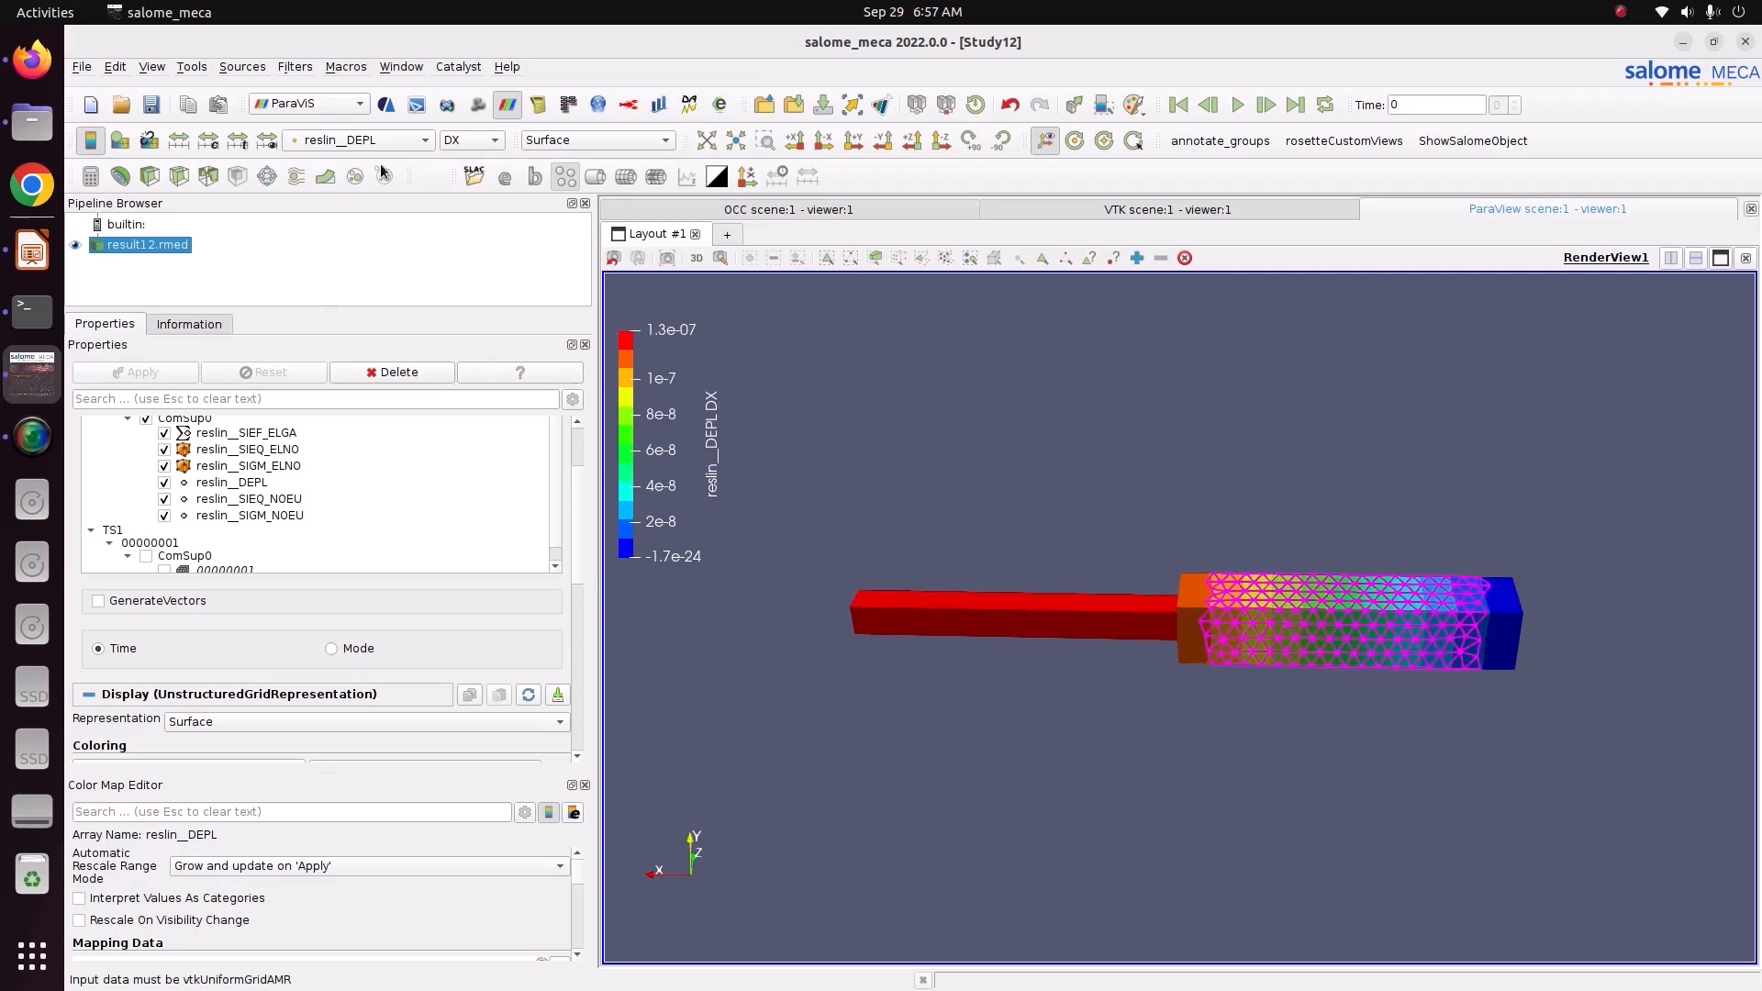
Step: Create and apply an Extract Selection filter on the through-selected steel cells of result12.rmed
click(306, 68)
key(Escape)
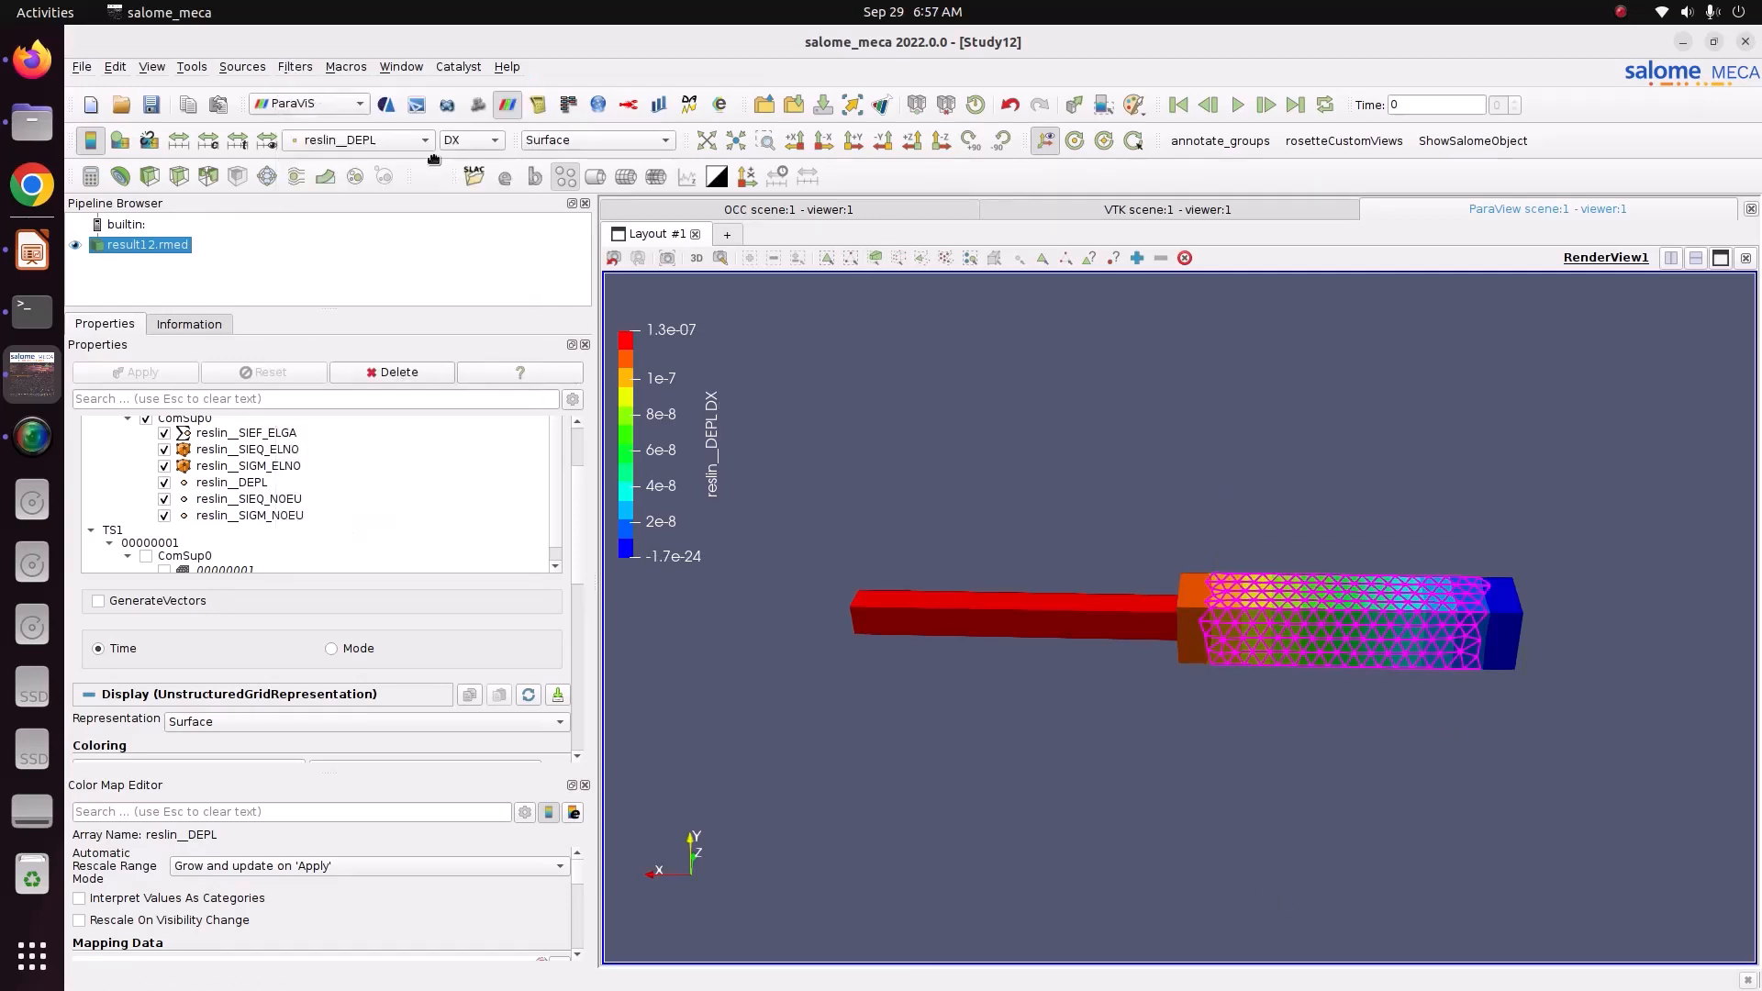
key(ctrl+space)
text(extract)
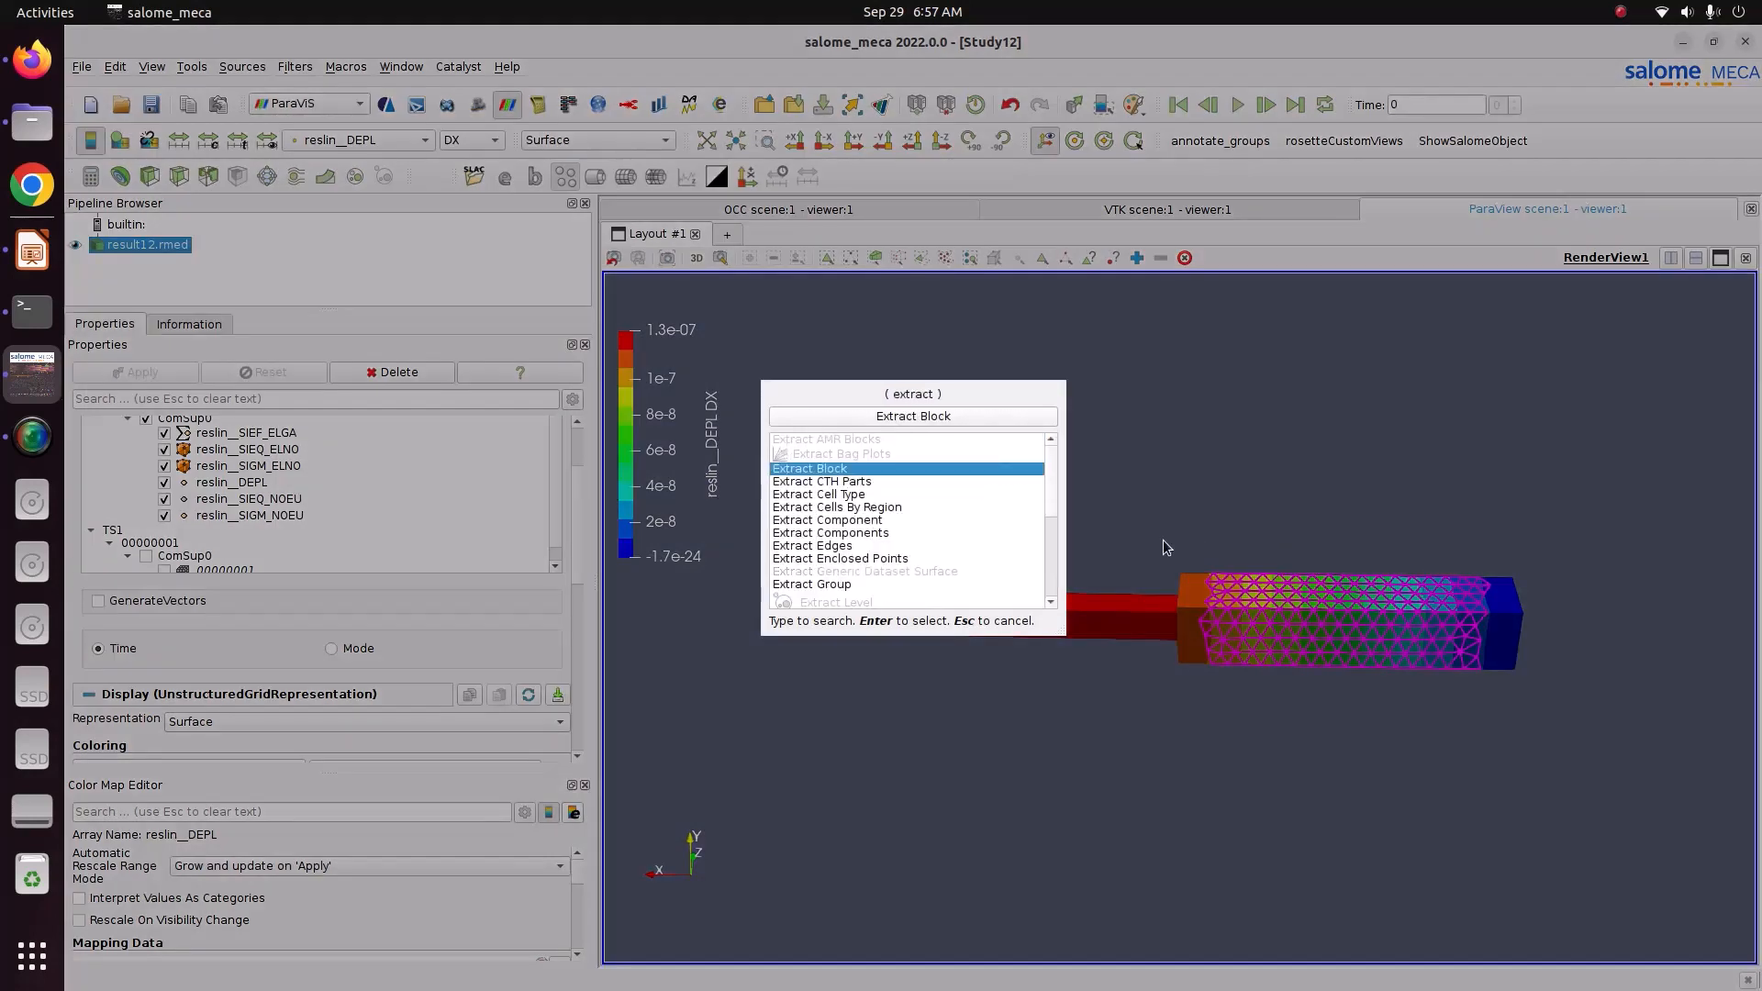
drag(1054, 508, 1055, 556)
click(909, 547)
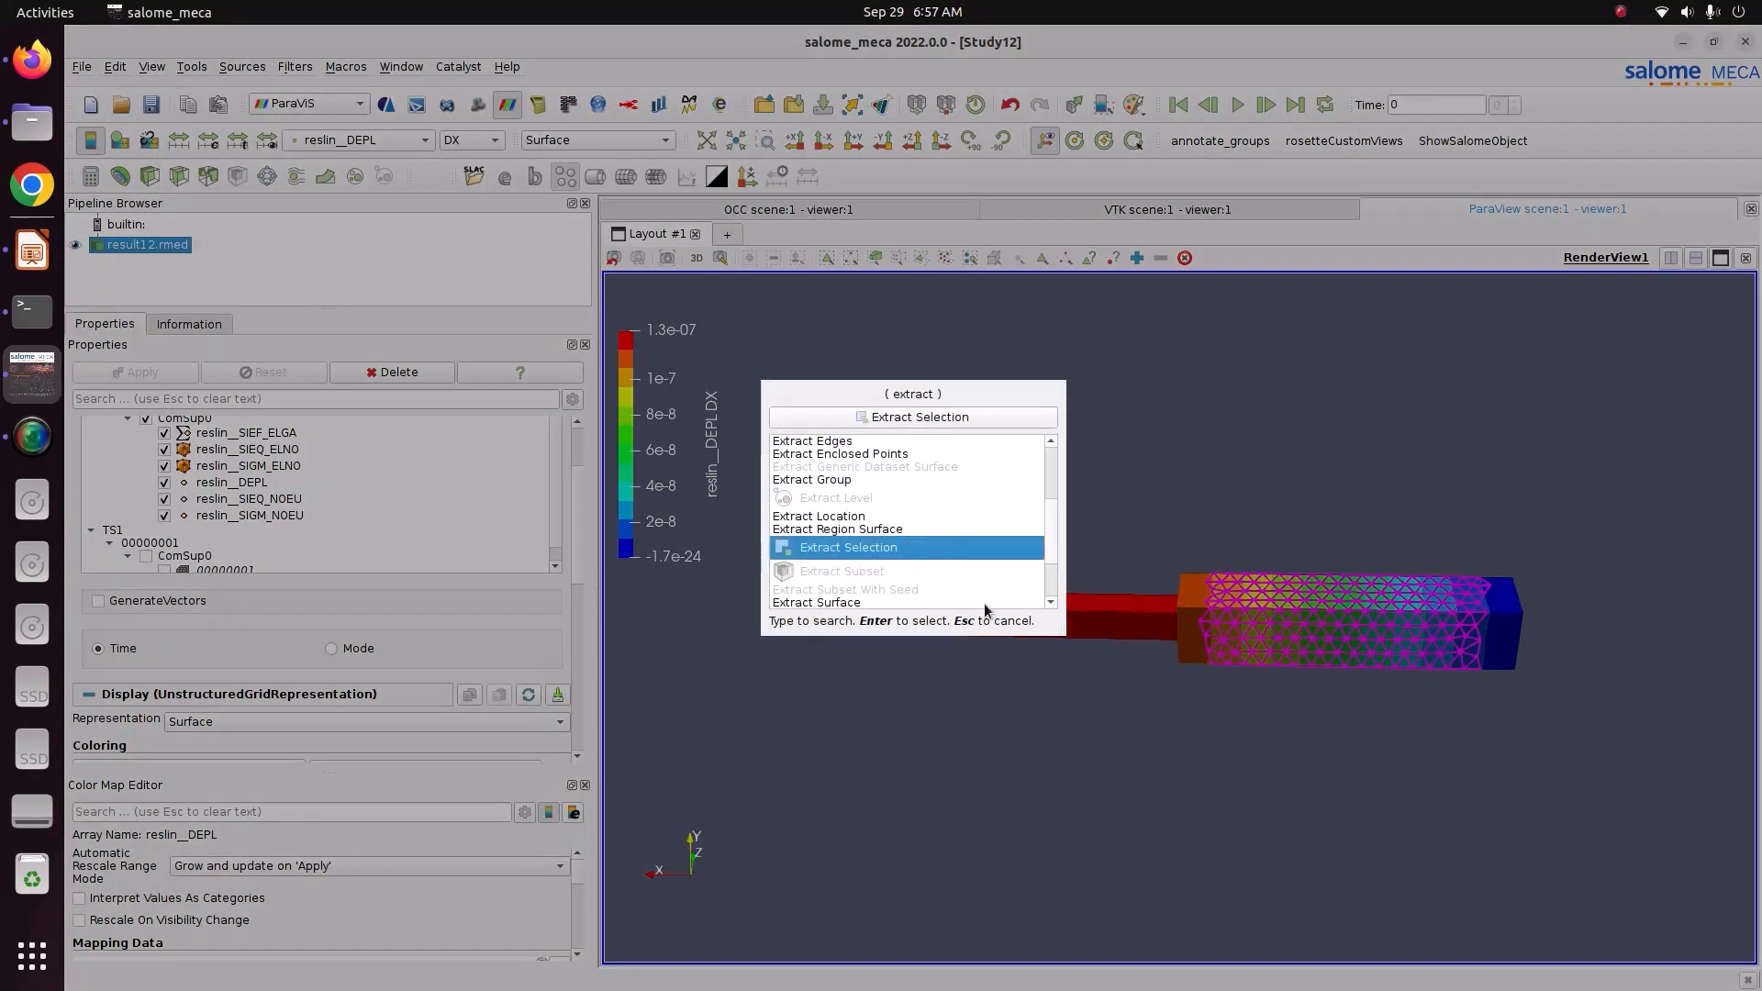
key(Return)
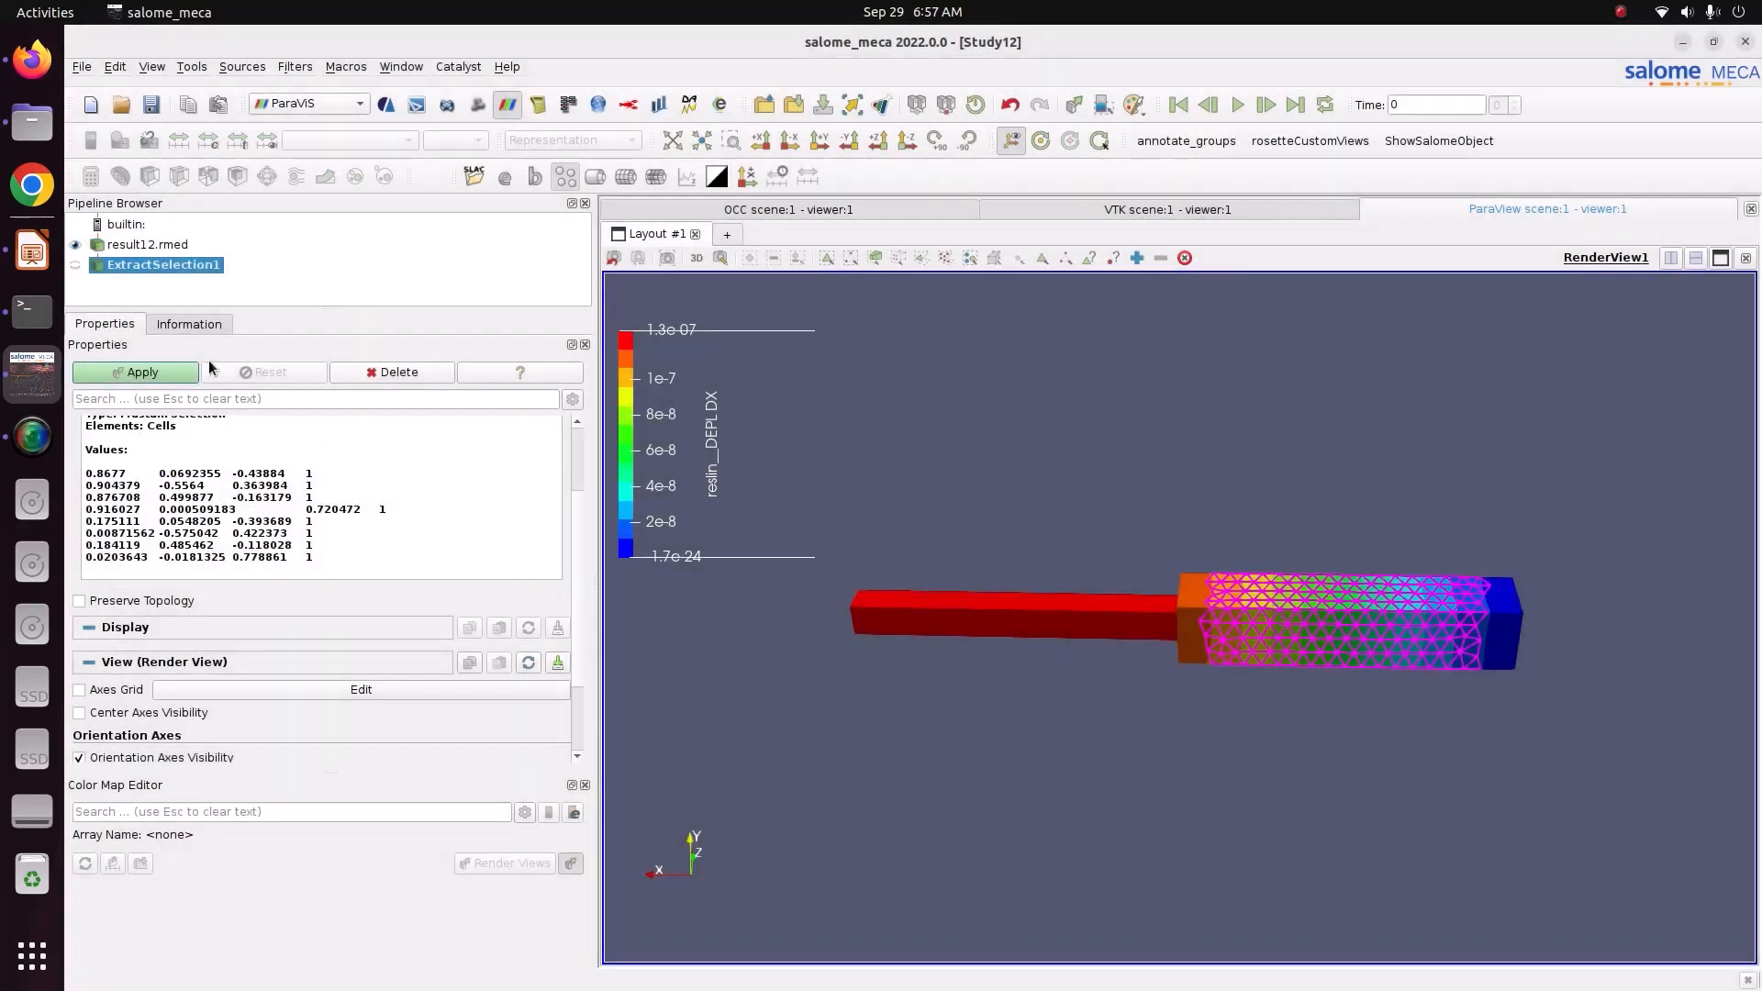
click(177, 369)
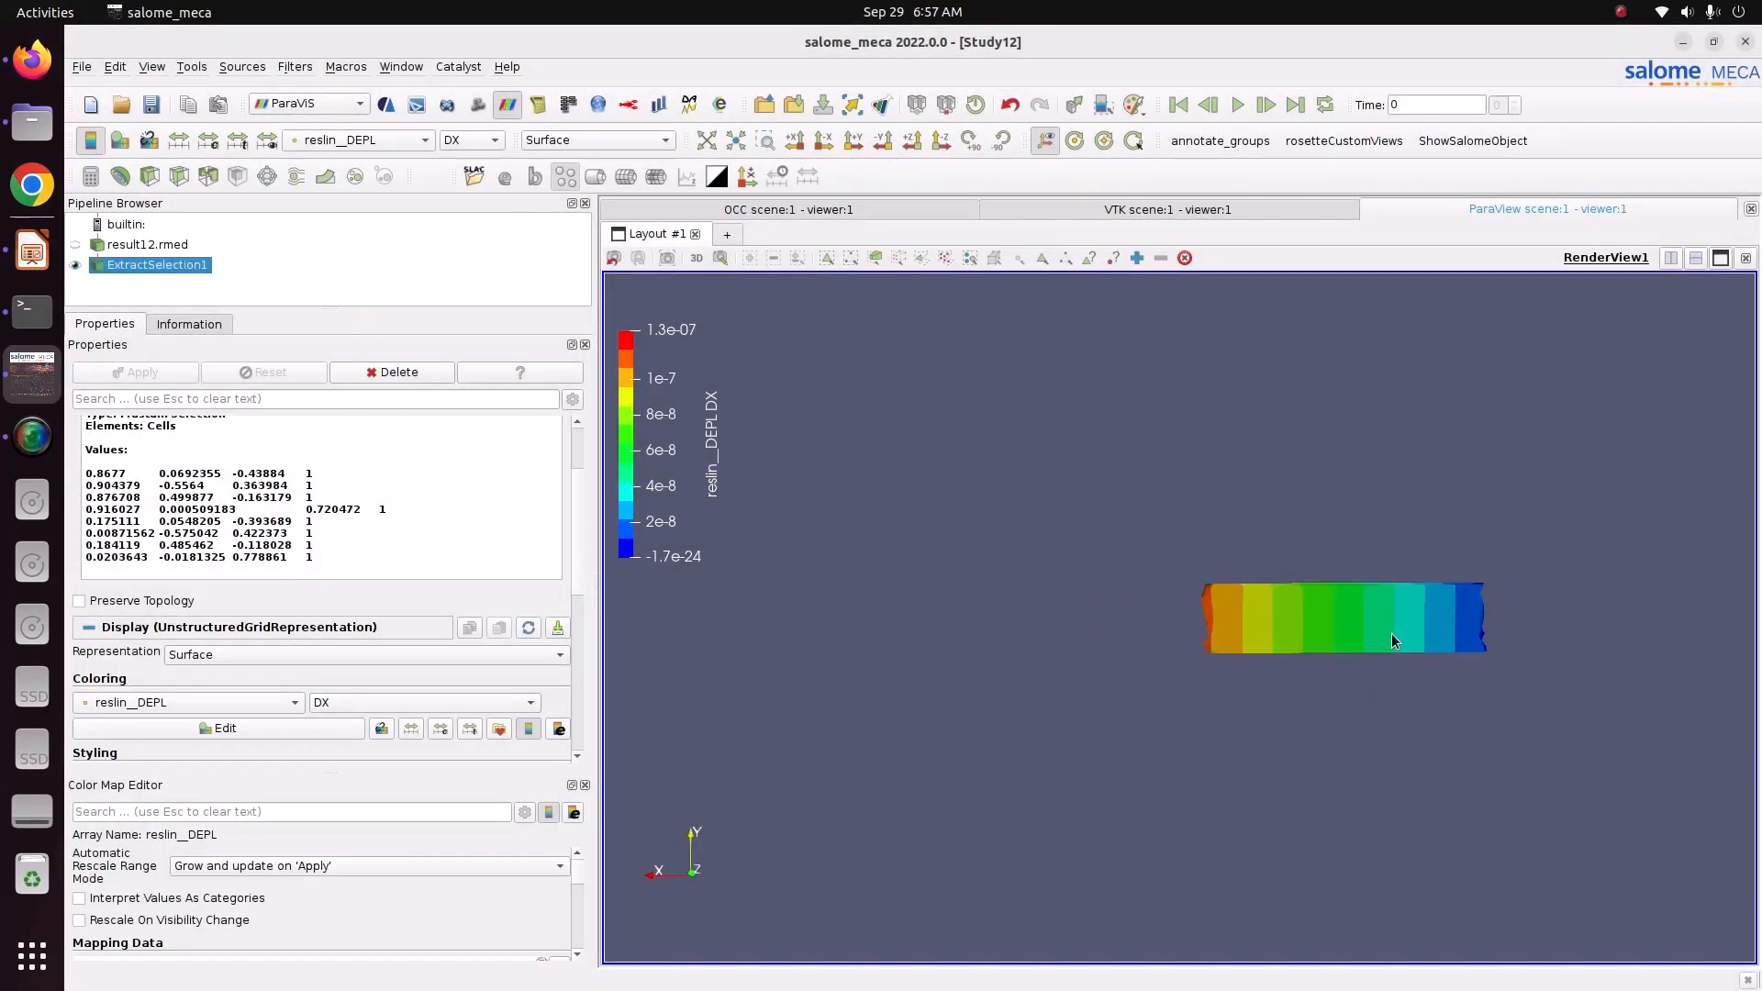
Step: Colour the extracted steel cells by reslin__SIGM_NOEU SIXX and place the colour legend horizontally above the model
drag(1391, 635, 1374, 601)
click(410, 140)
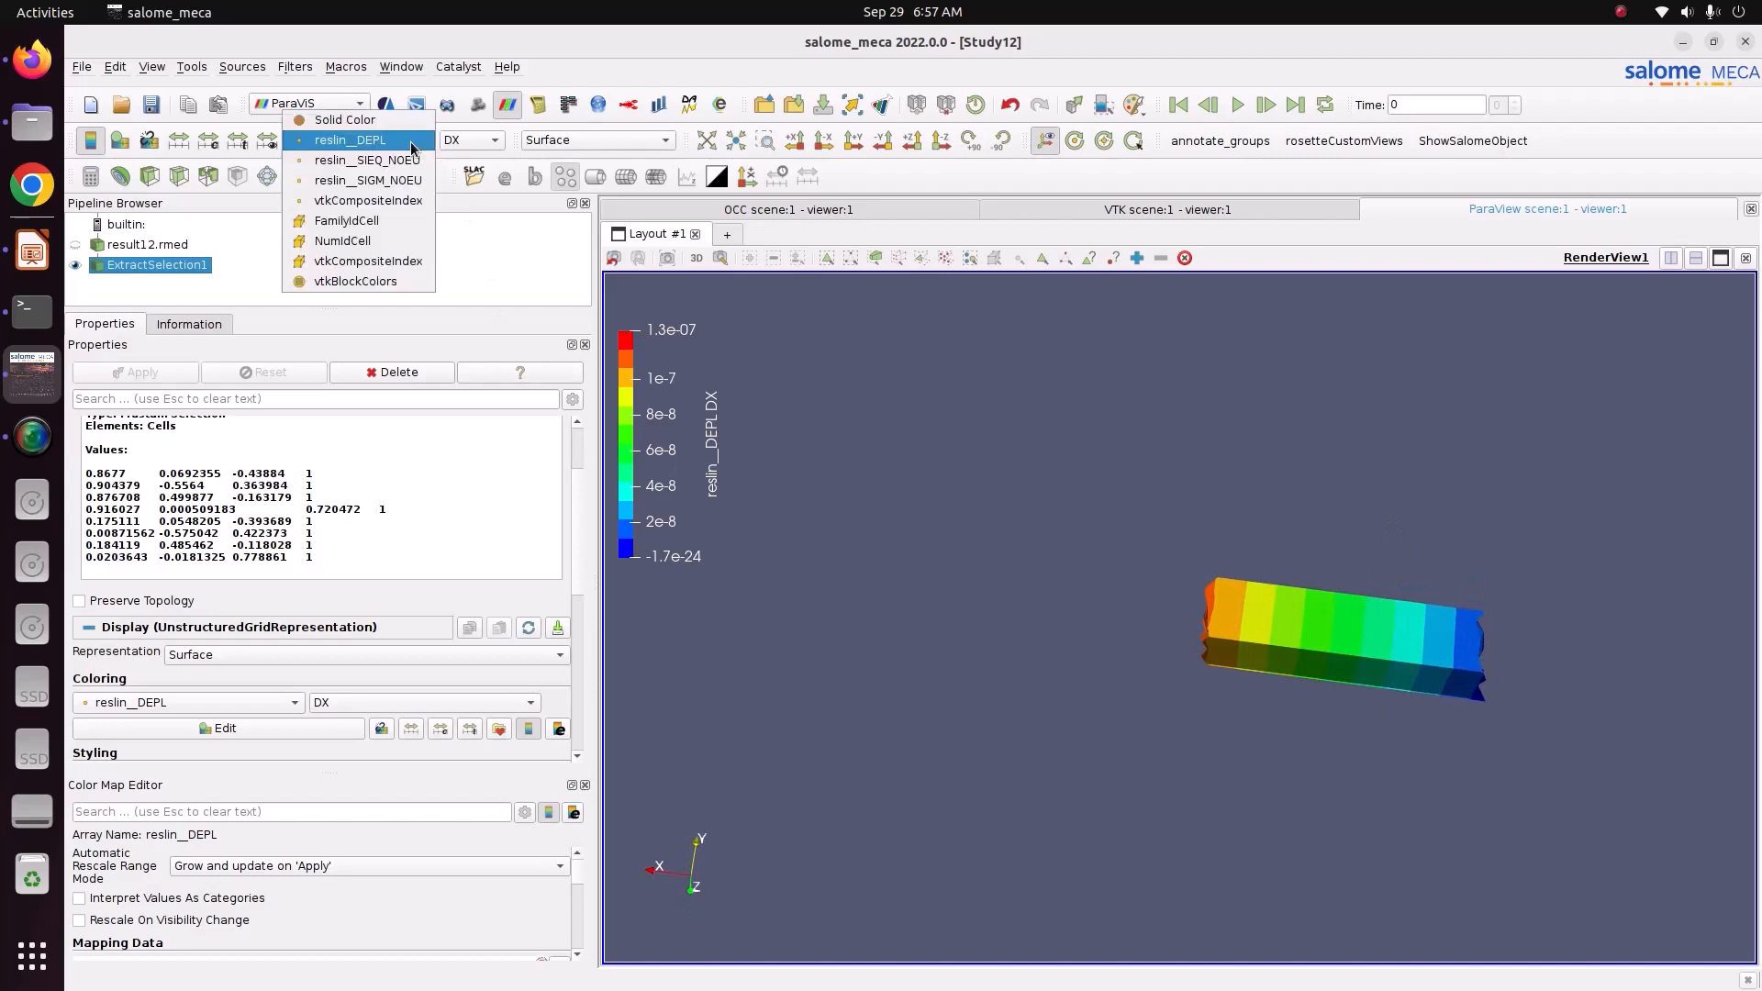
click(410, 178)
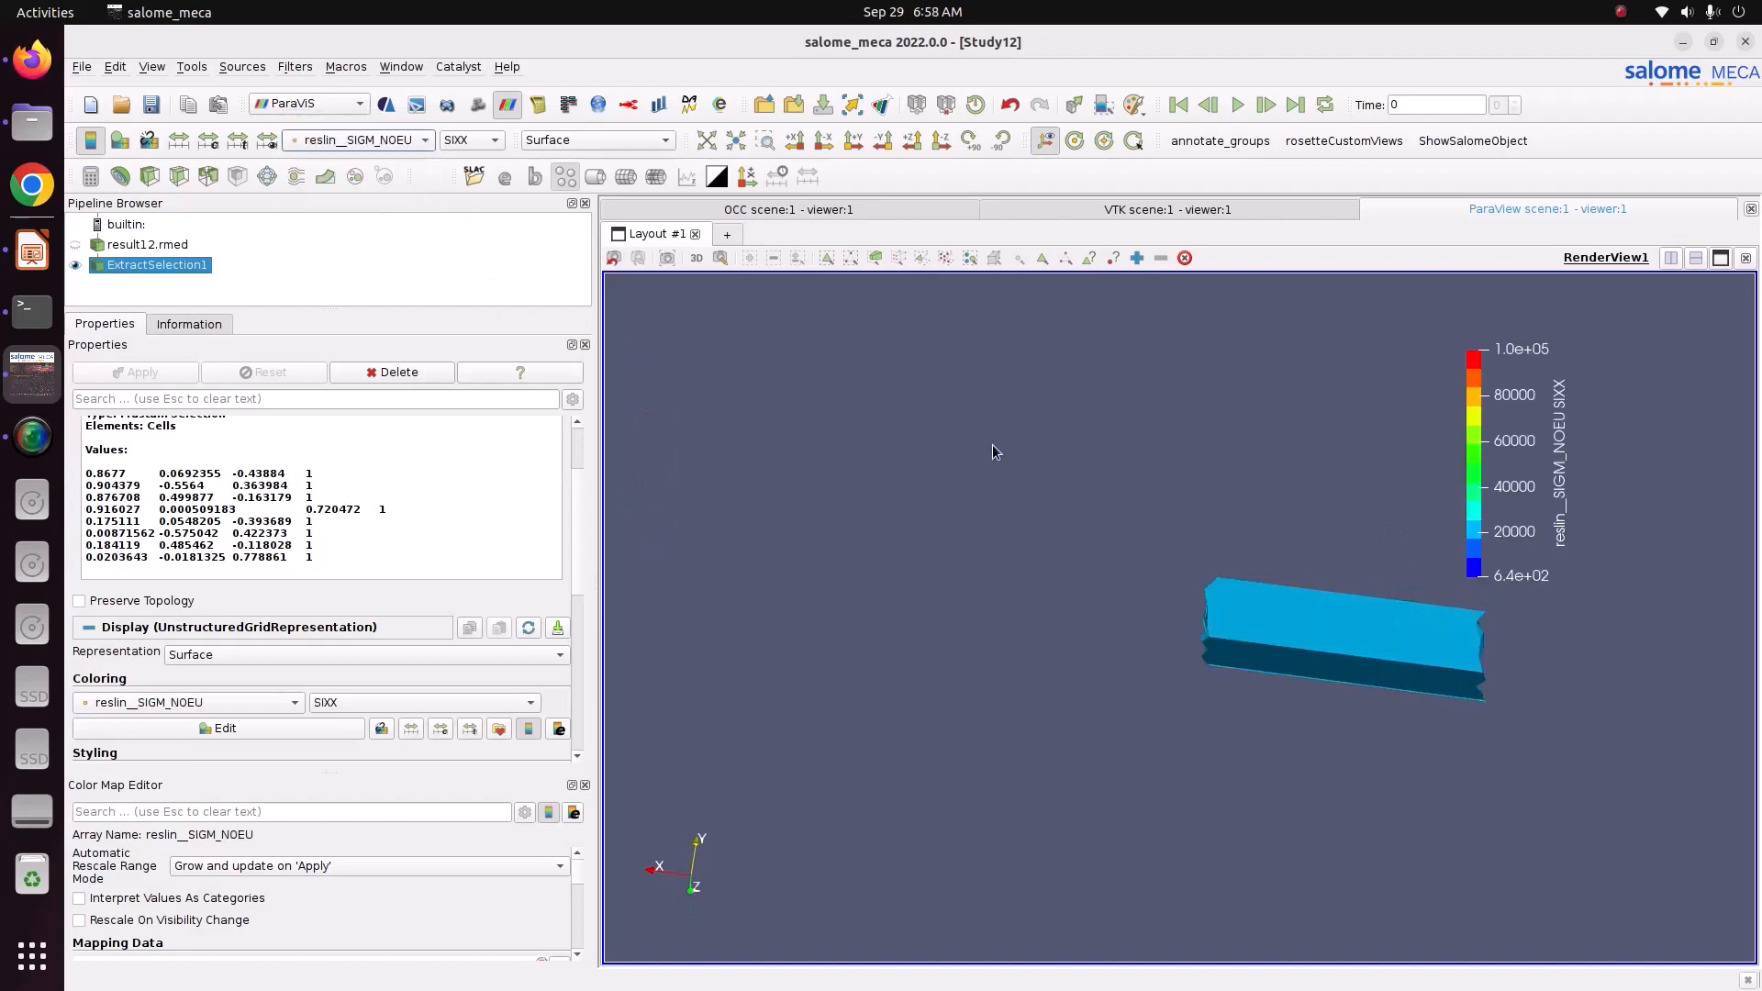
drag(1542, 473, 759, 367)
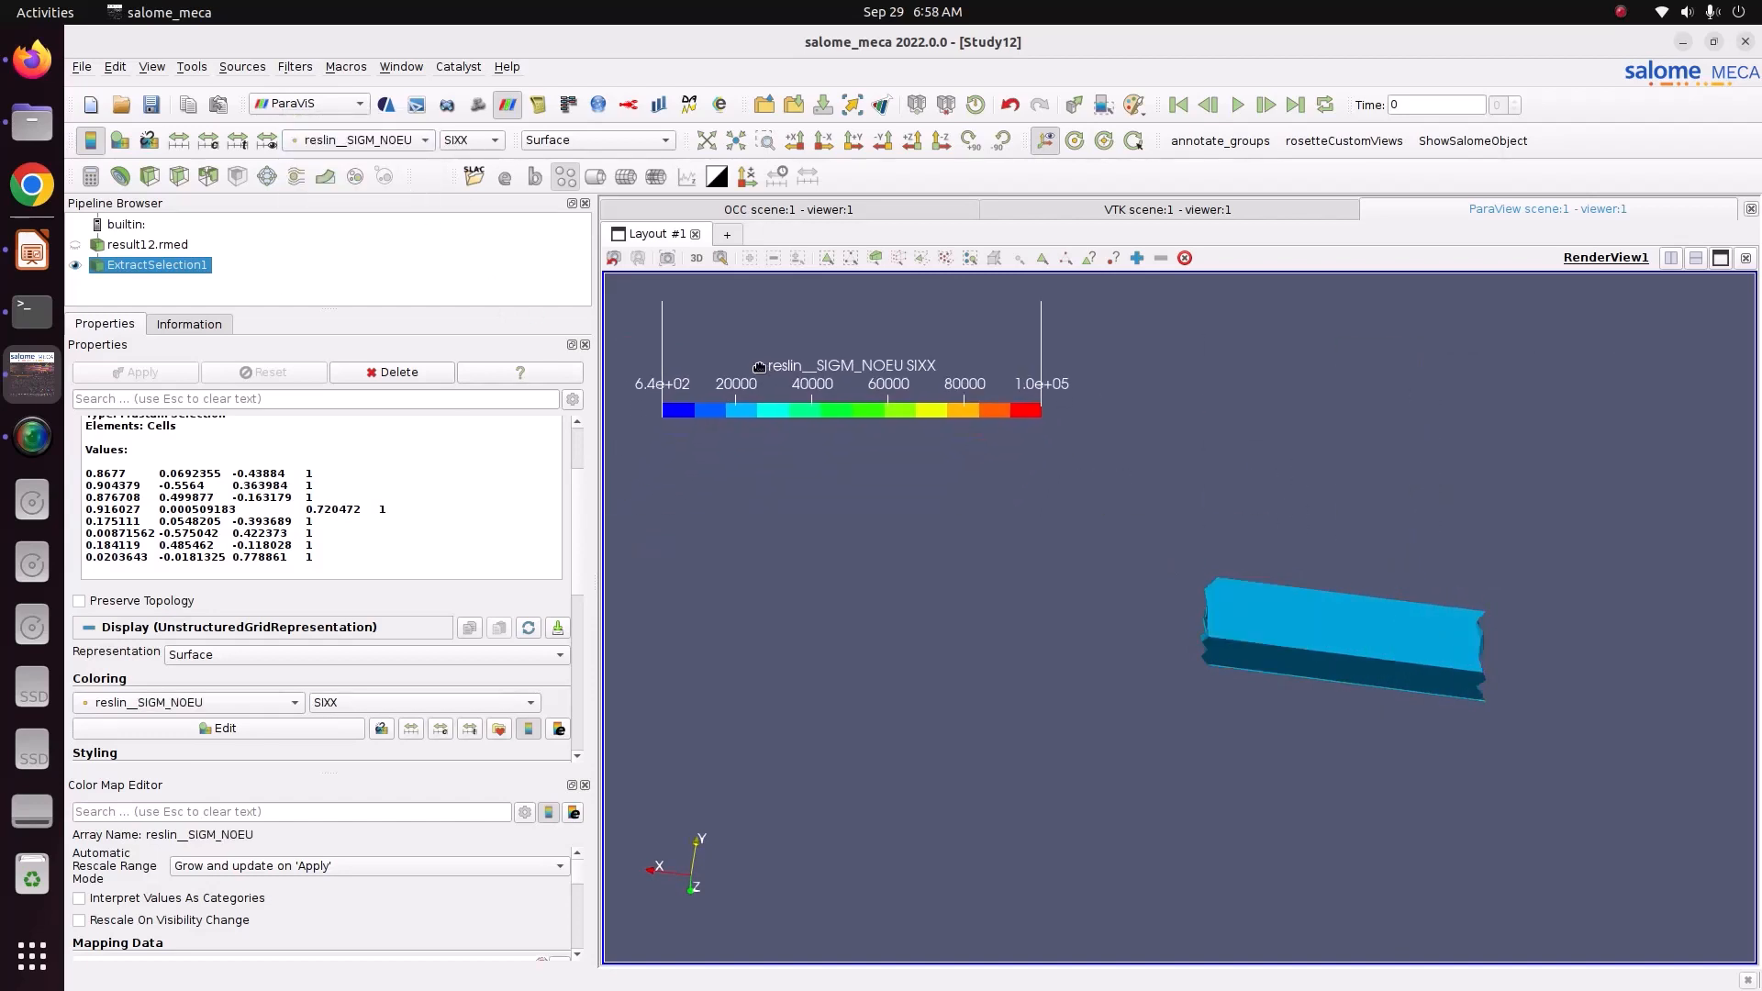
Step: Rescale the SIXX colour map to the visible data range of the extracted steel cells
scroll(573, 887, down, 1)
mouse_move(573, 891)
mouse_down()
mouse_move(571, 914)
mouse_move(573, 892)
mouse_up()
click(559, 888)
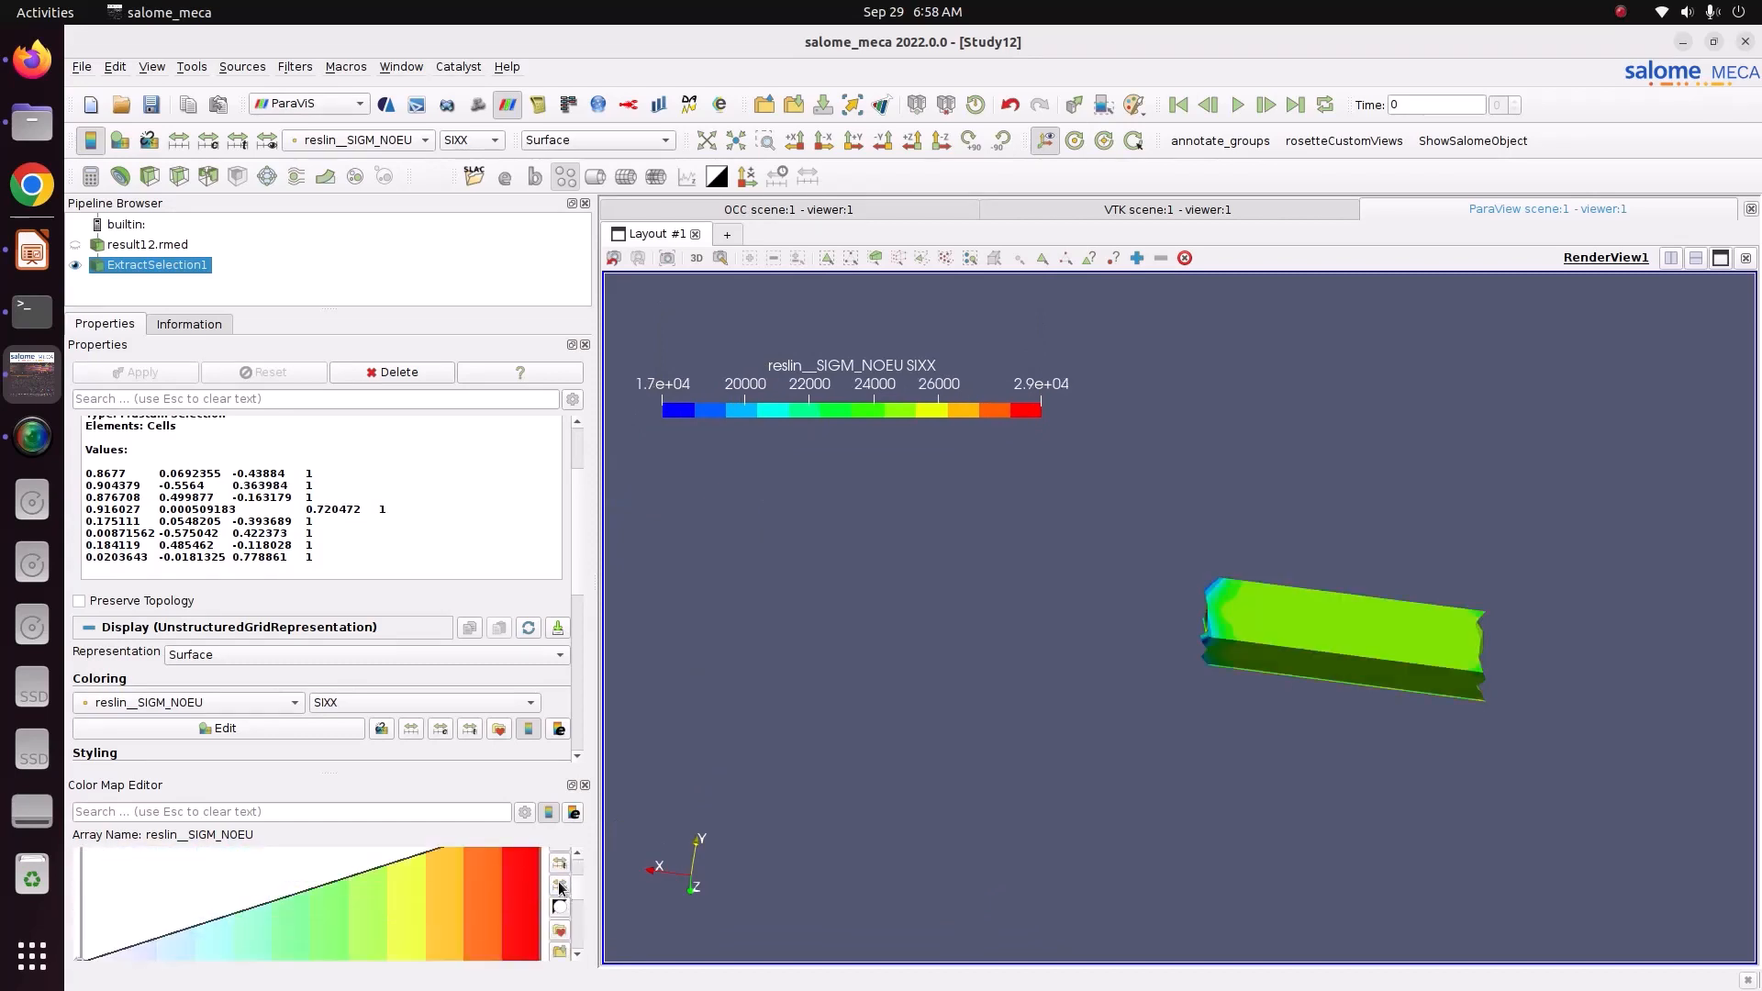
Step: Compare the extracted section's SIXX stress with the steel stress hand calculation in LibreOffice Impress, and probe the section's cells back in Salome-Meca
mouse_move(1357, 618)
mouse_down()
mouse_move(1419, 569)
mouse_move(1318, 611)
mouse_move(1339, 620)
mouse_up()
scroll(1340, 621, up, 5)
scroll(1347, 625, down, 1)
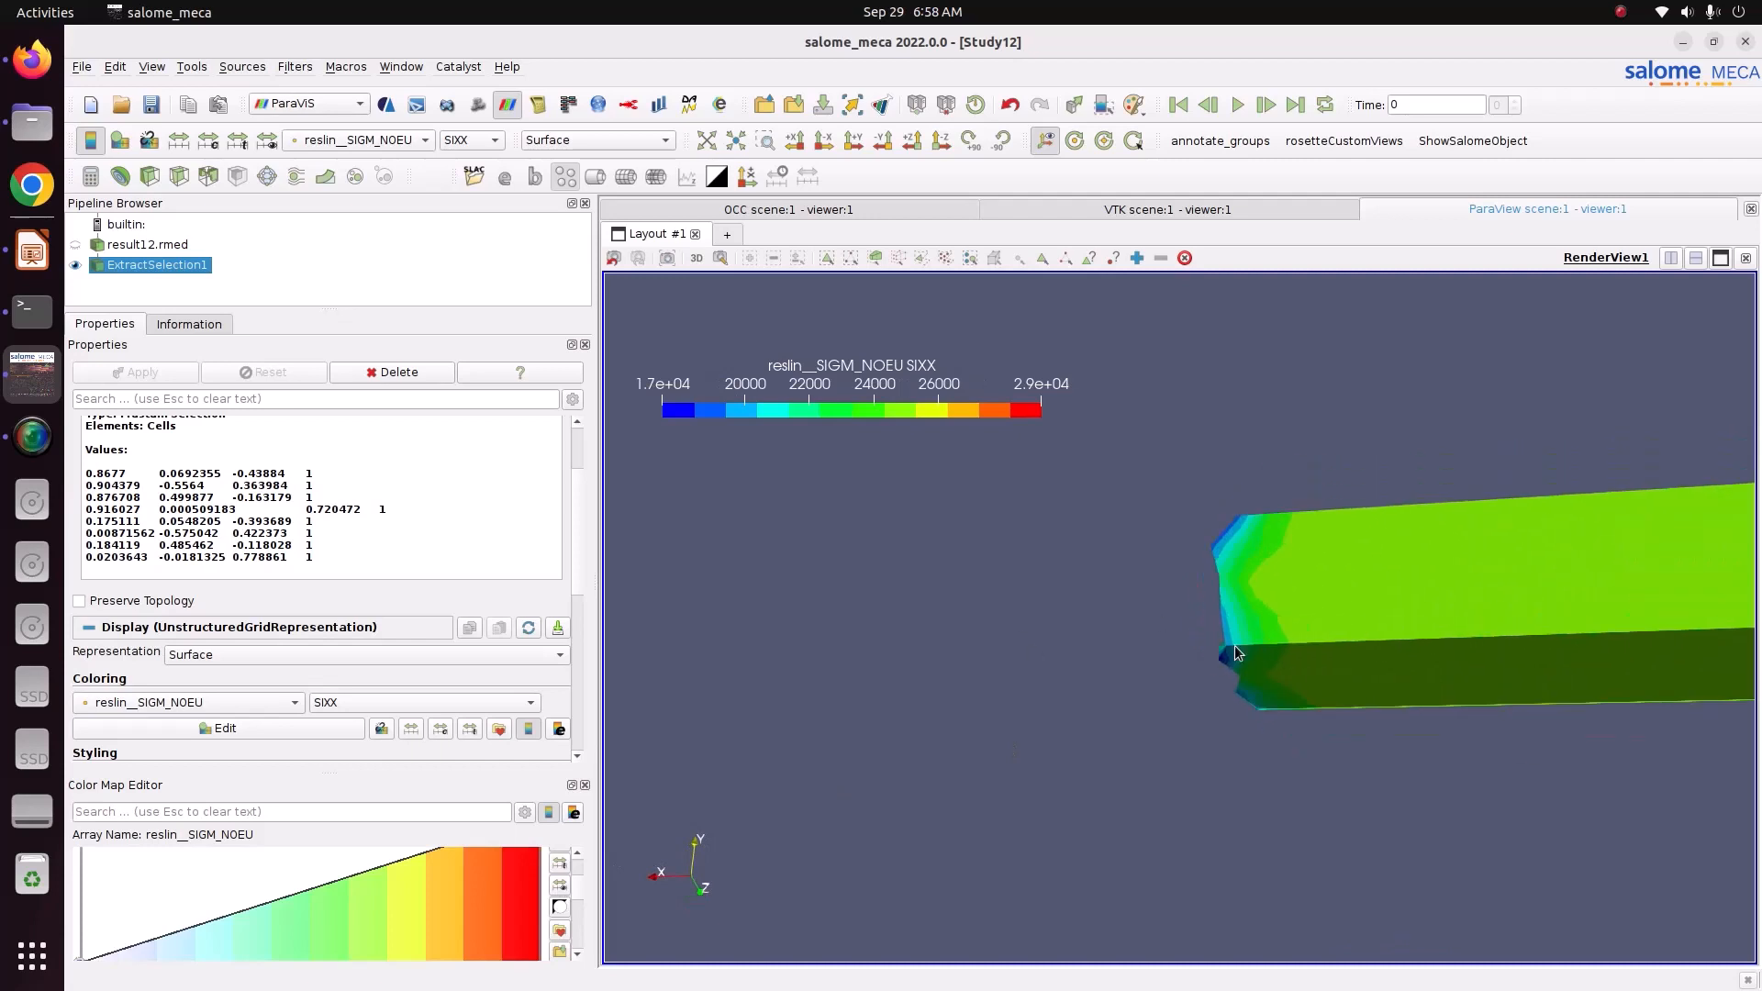
scroll(1435, 646, down, 5)
scroll(1441, 636, up, 5)
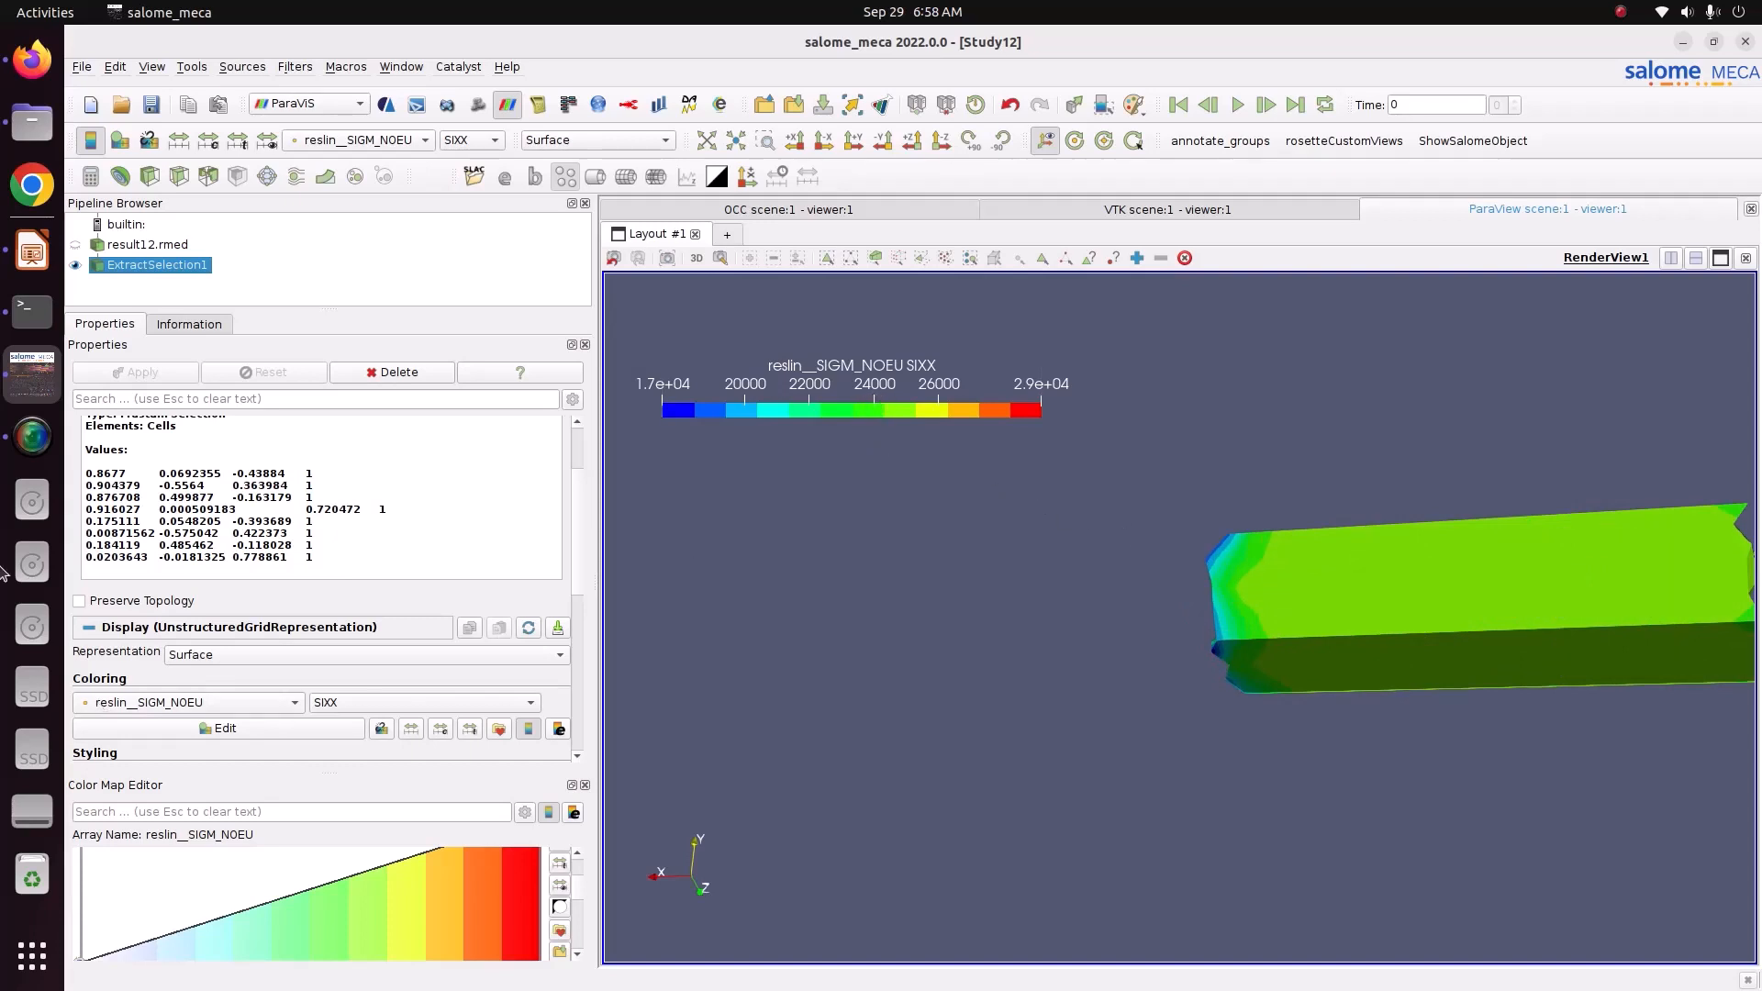
click(30, 257)
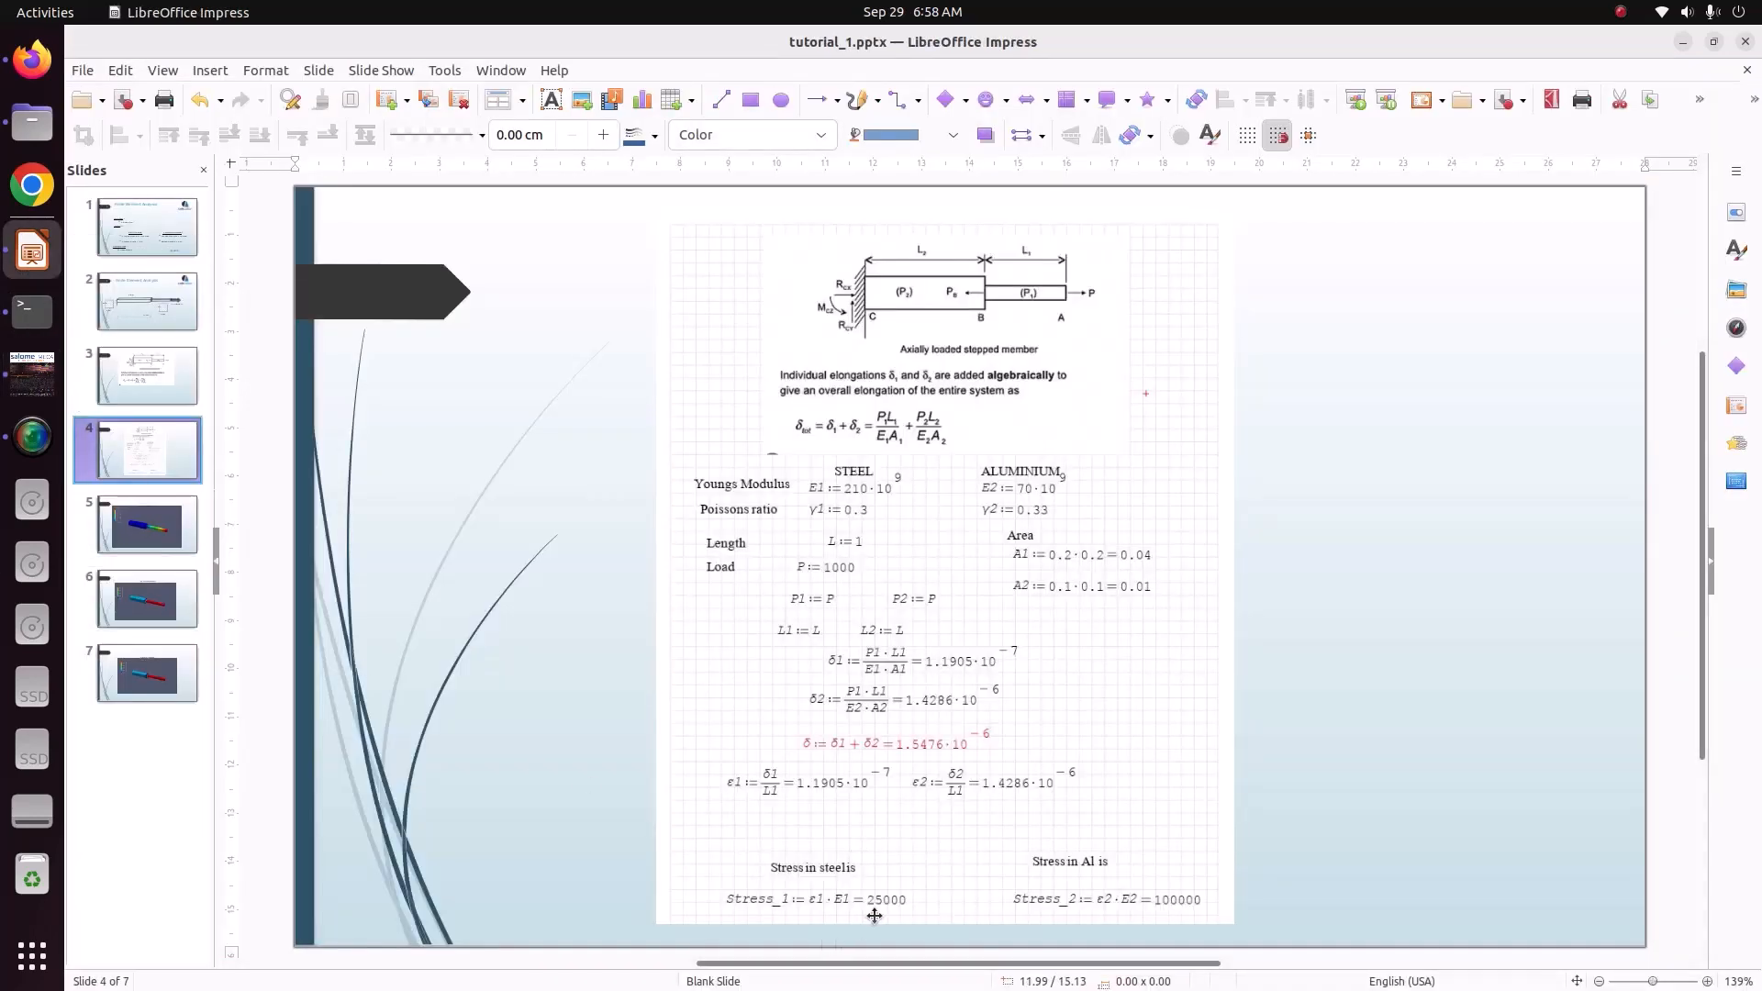
click(33, 373)
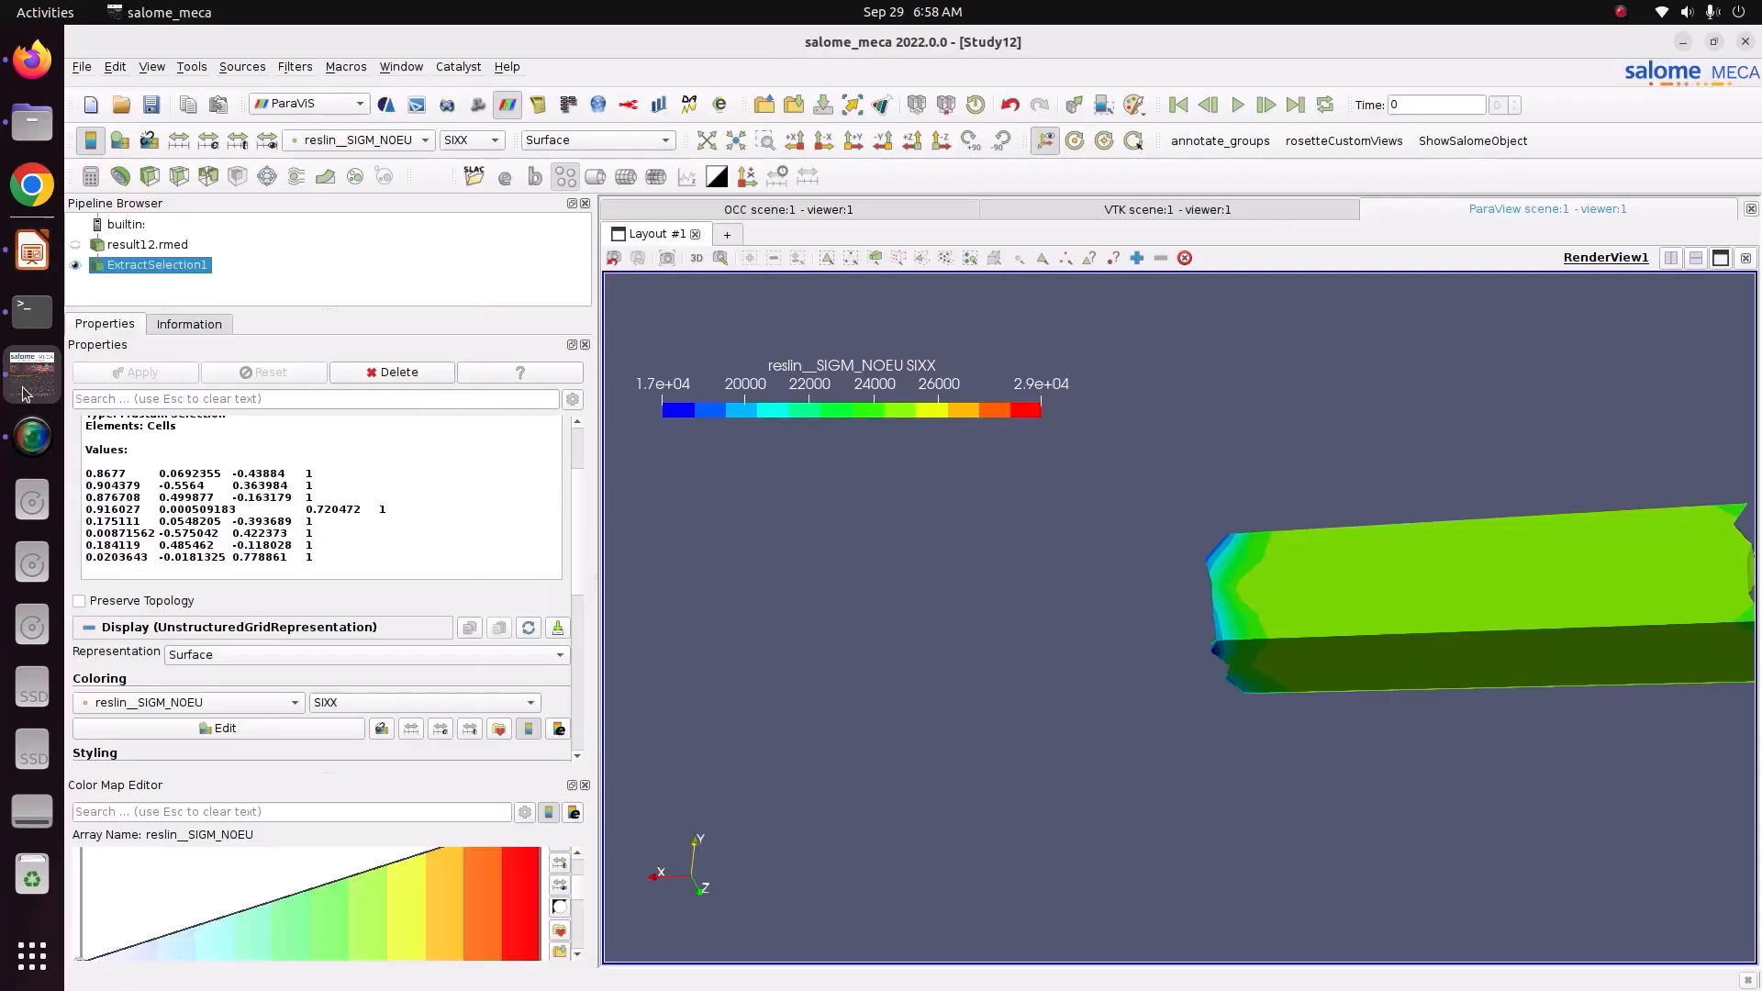
scroll(1055, 637, down, 2)
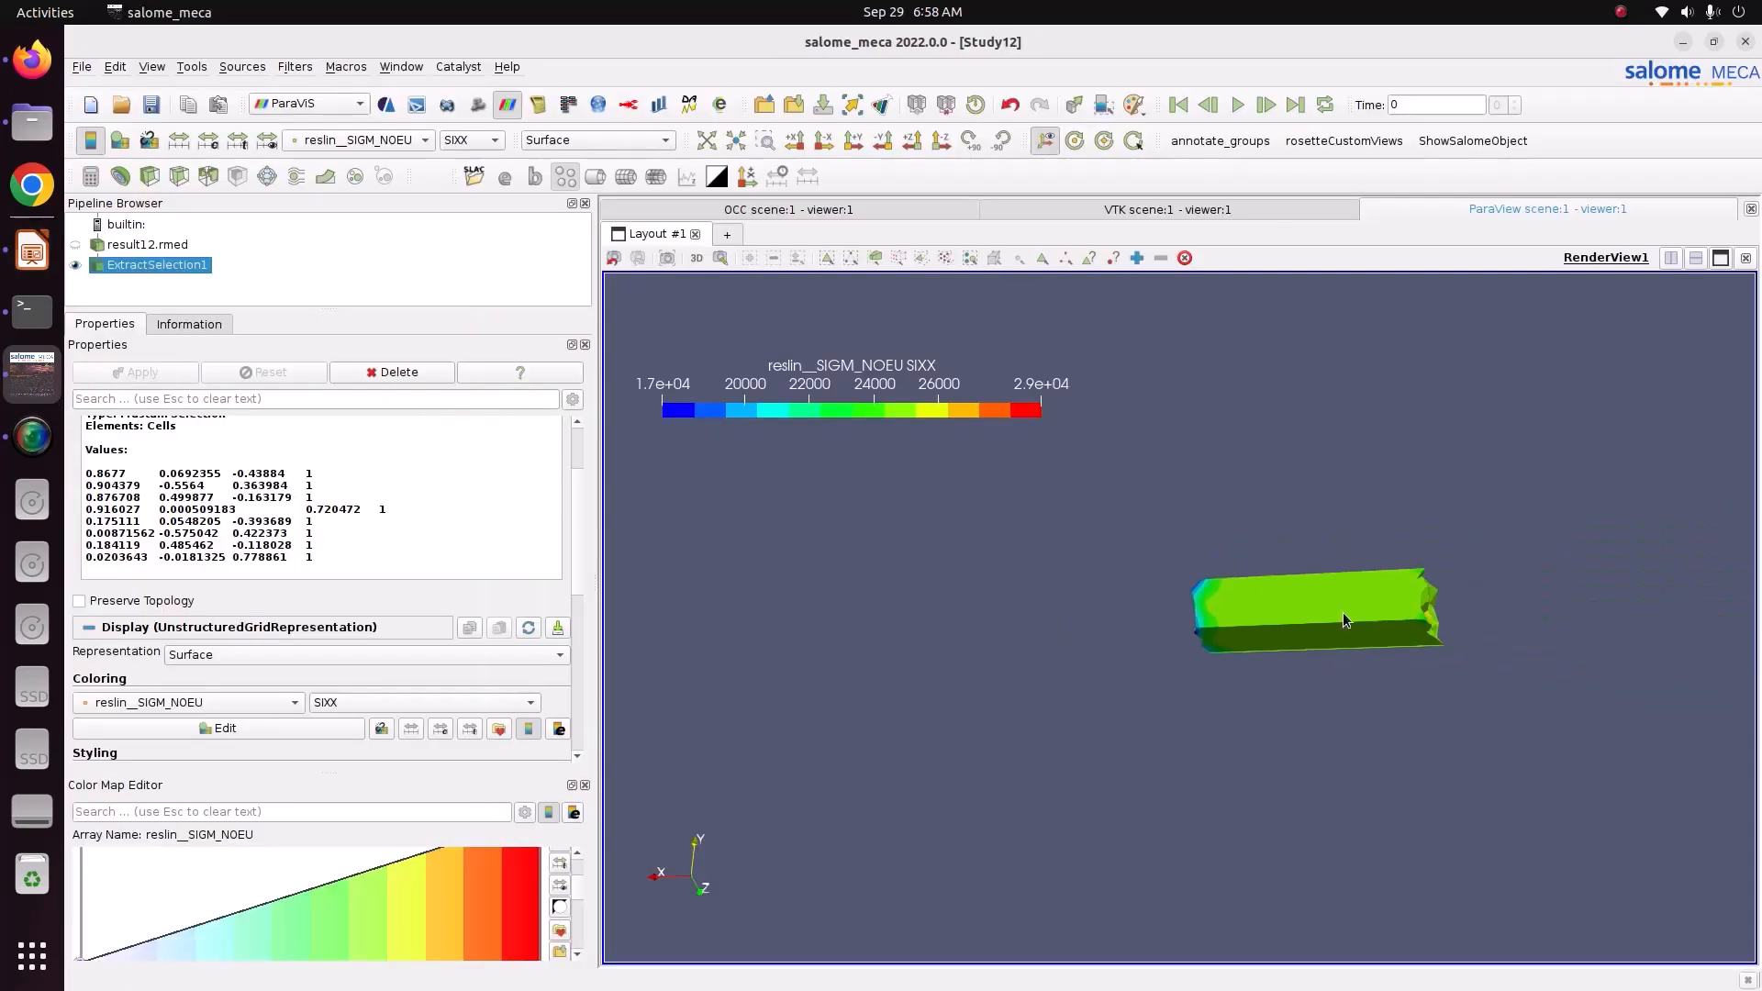
click(1112, 261)
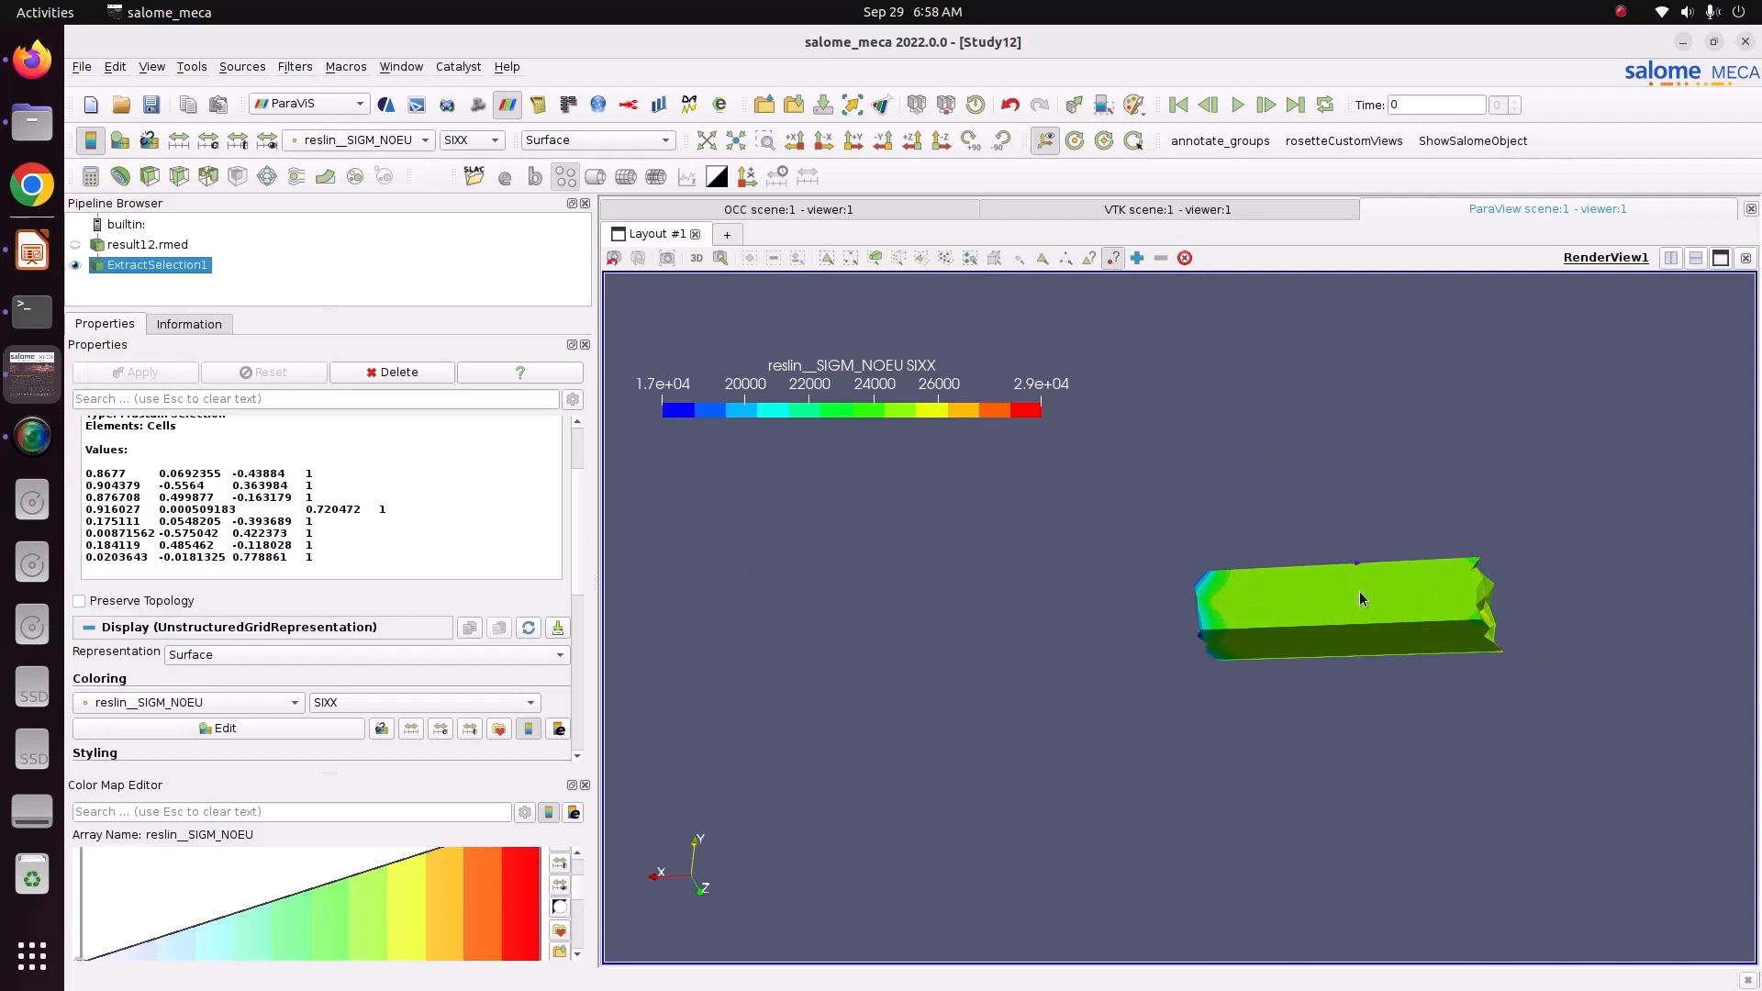
mouse_move(1361, 601)
click(356, 141)
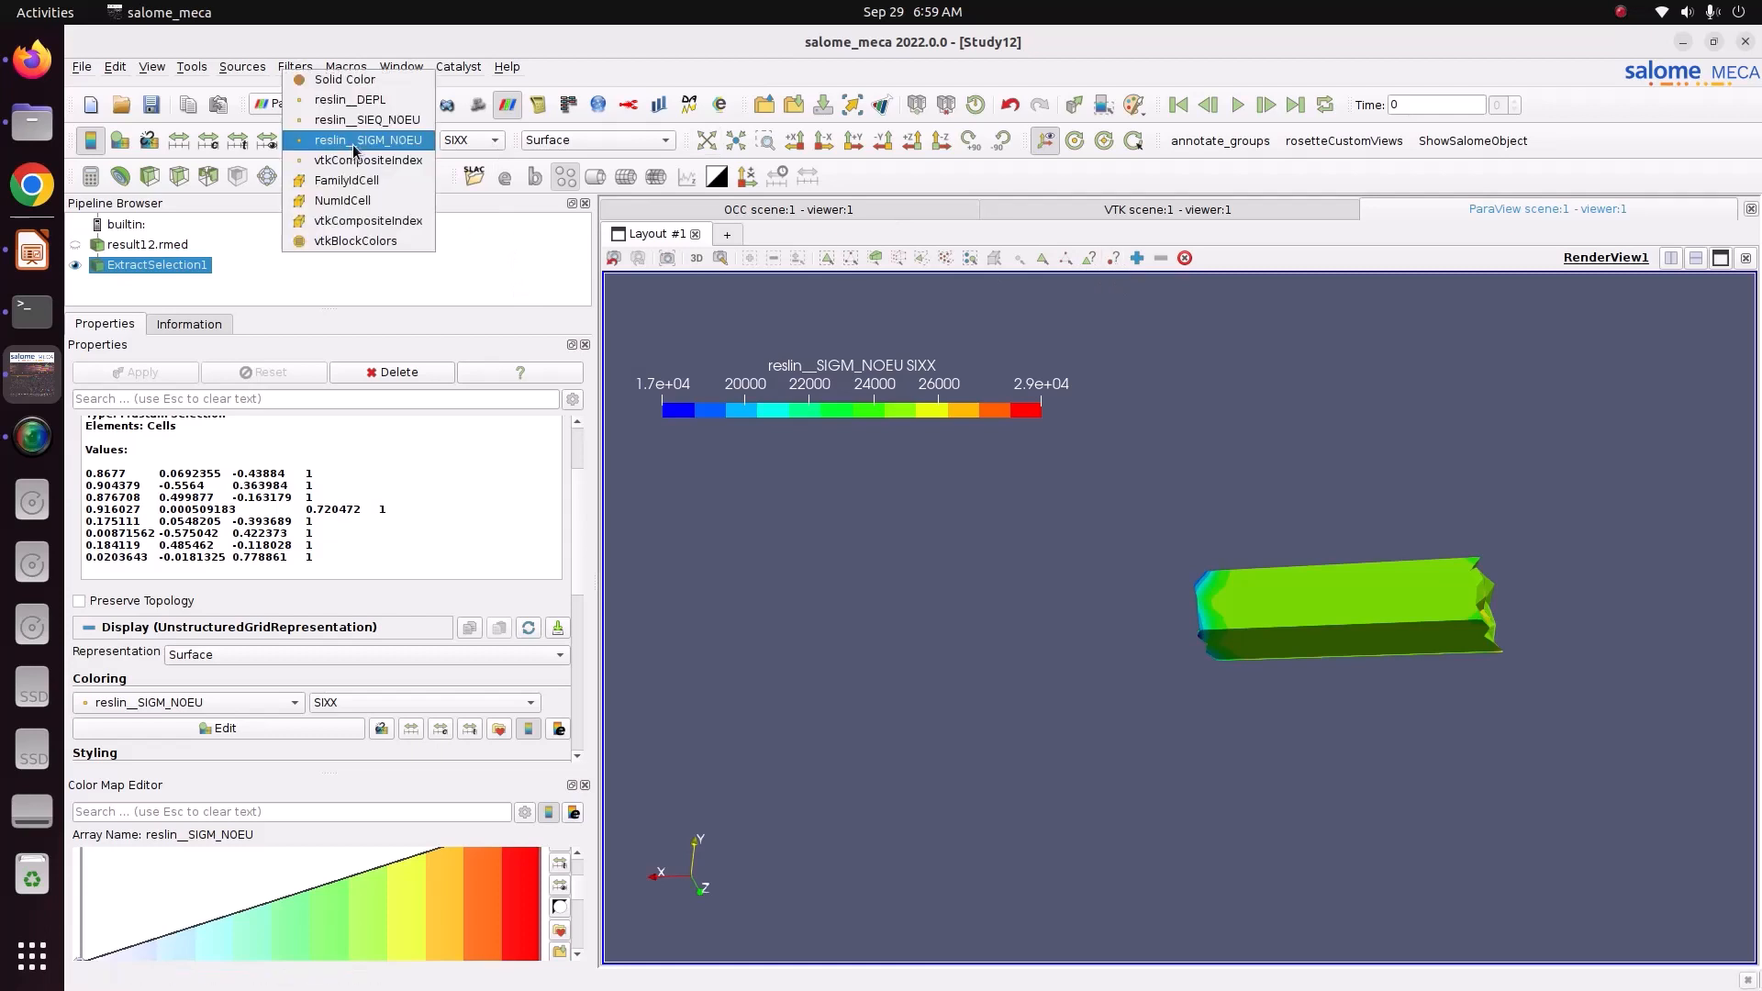
click(366, 141)
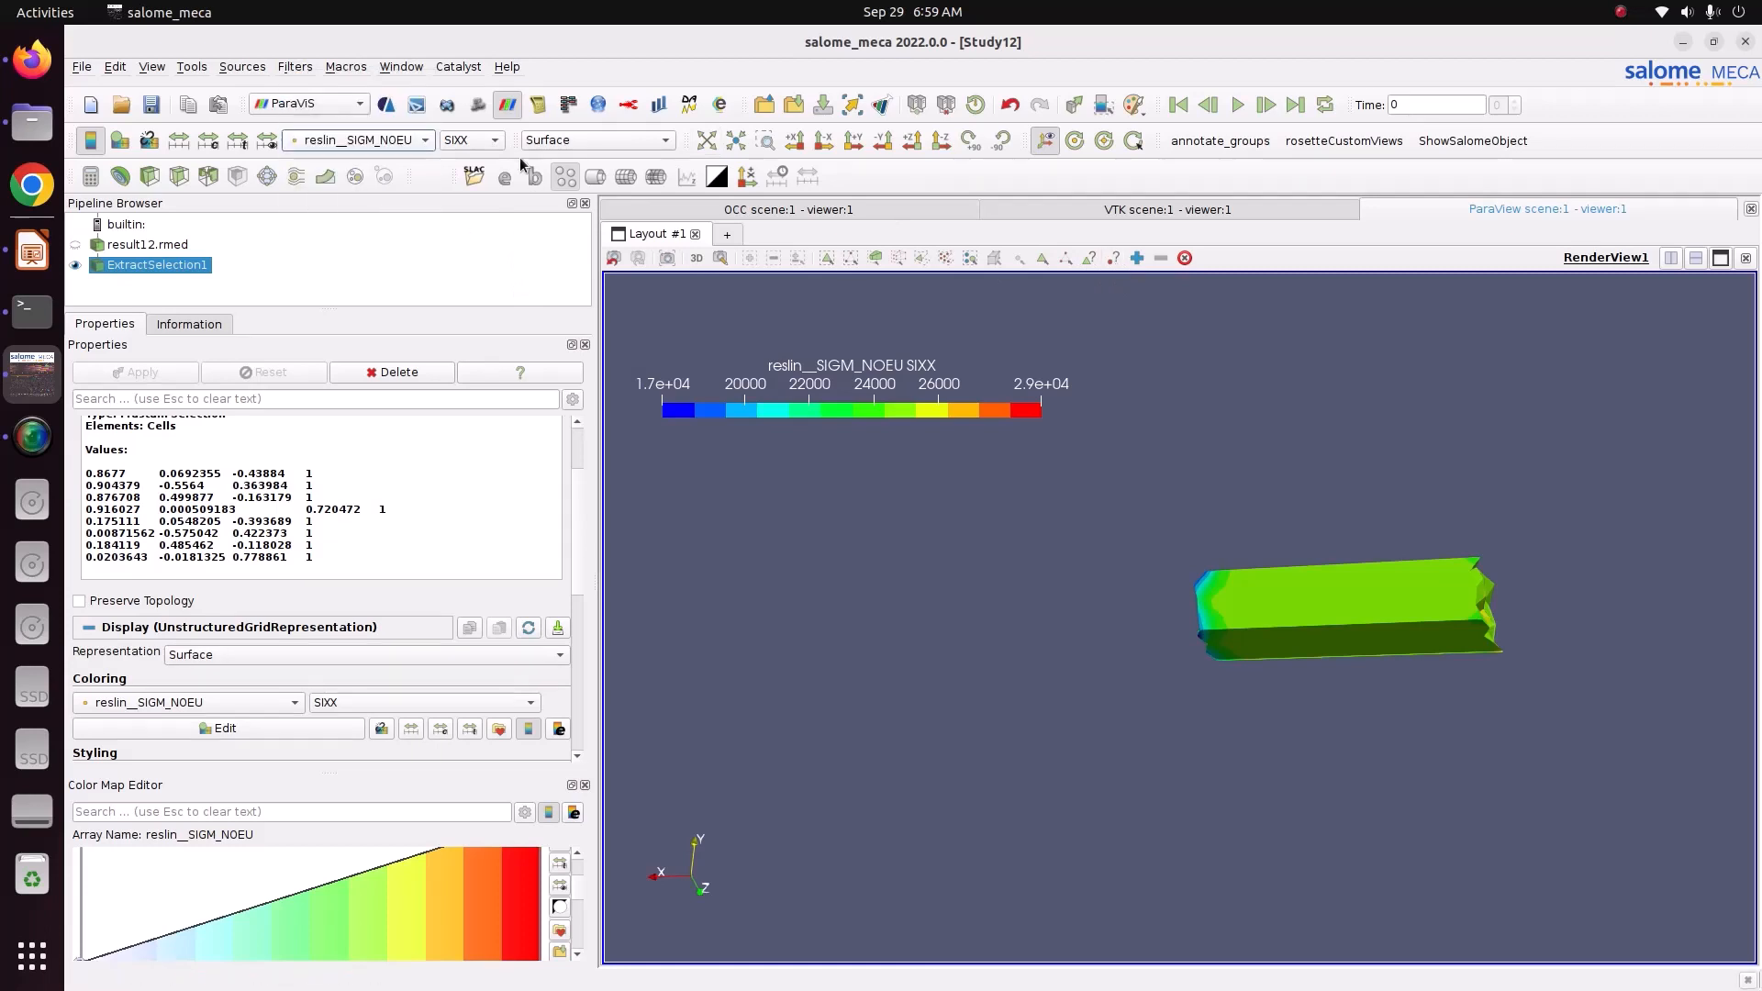
click(422, 143)
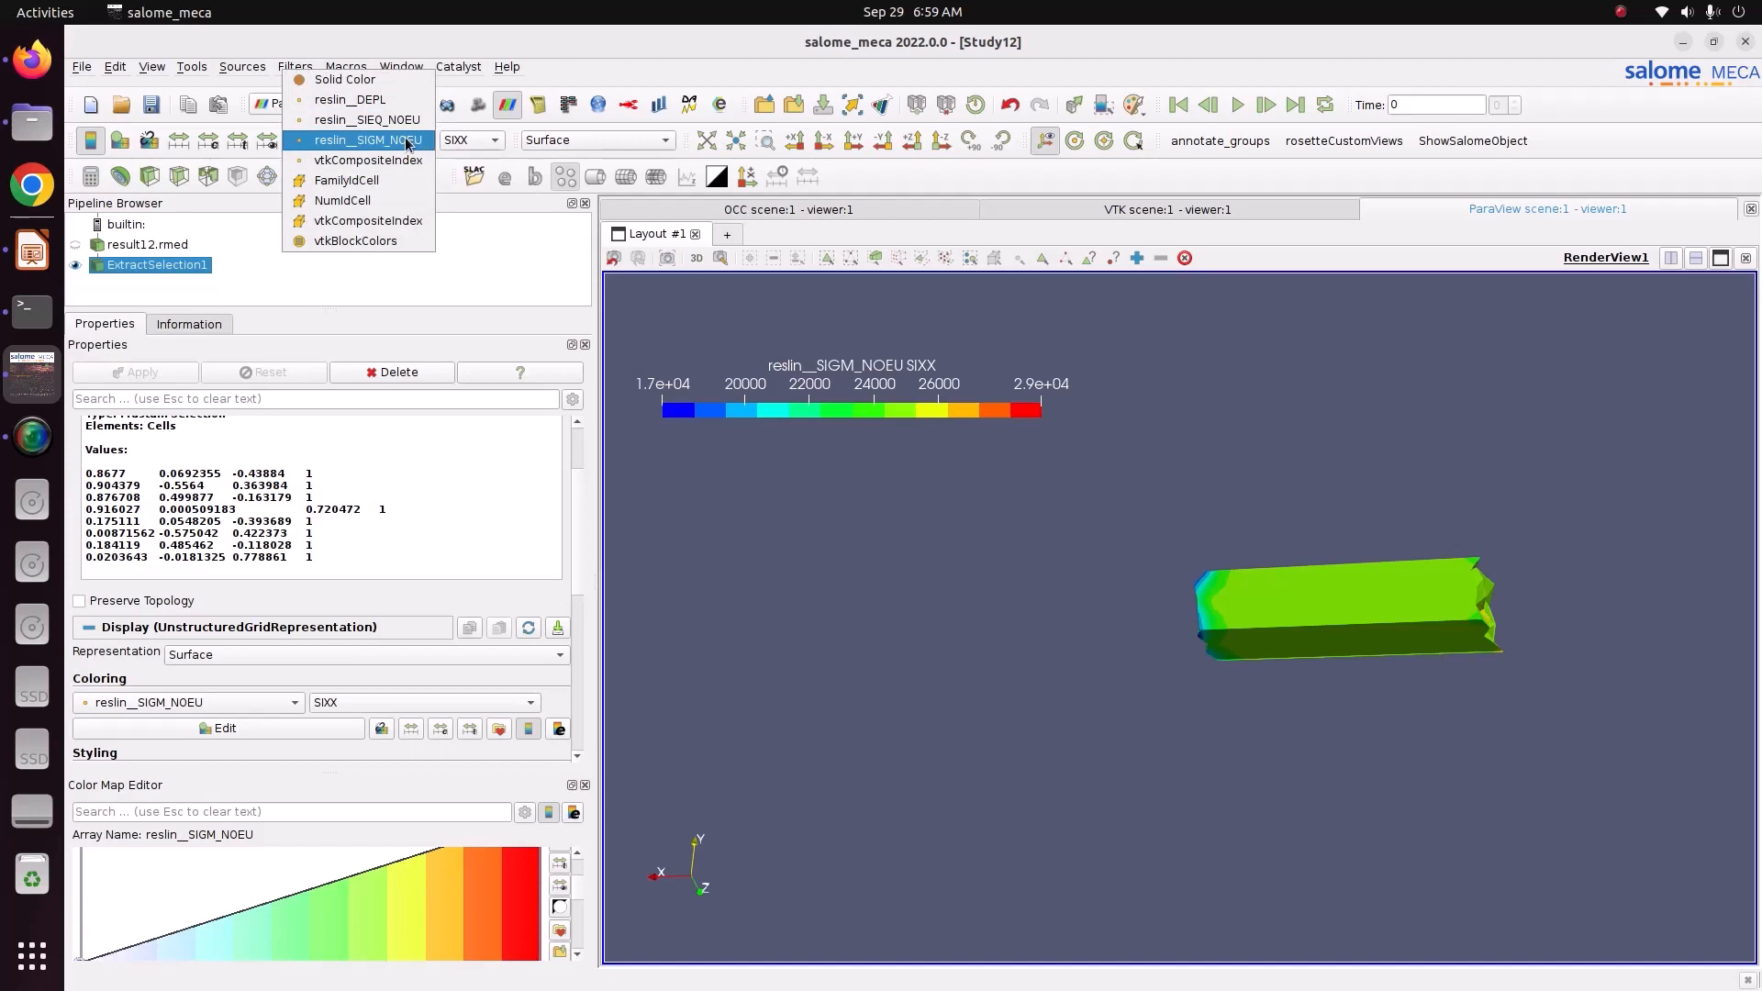
click(398, 141)
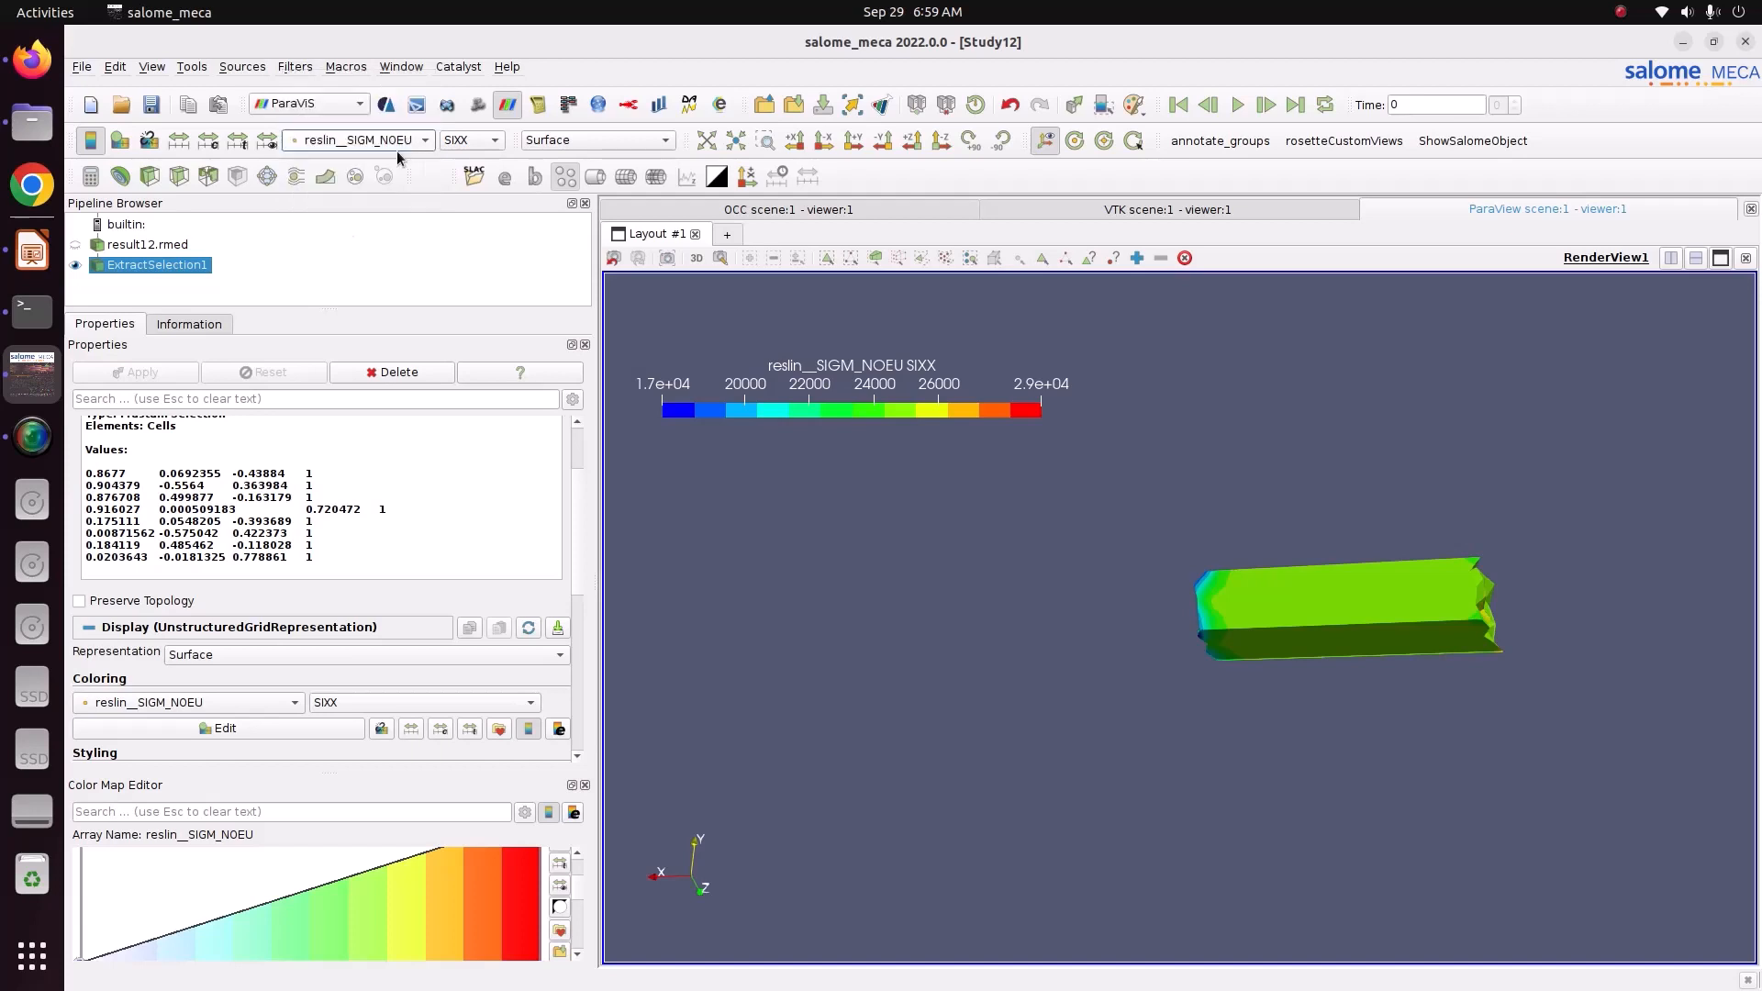
Step: Hide the extracted steel cells, show the full result12.rmed bar again, and clear its cell selection
click(75, 265)
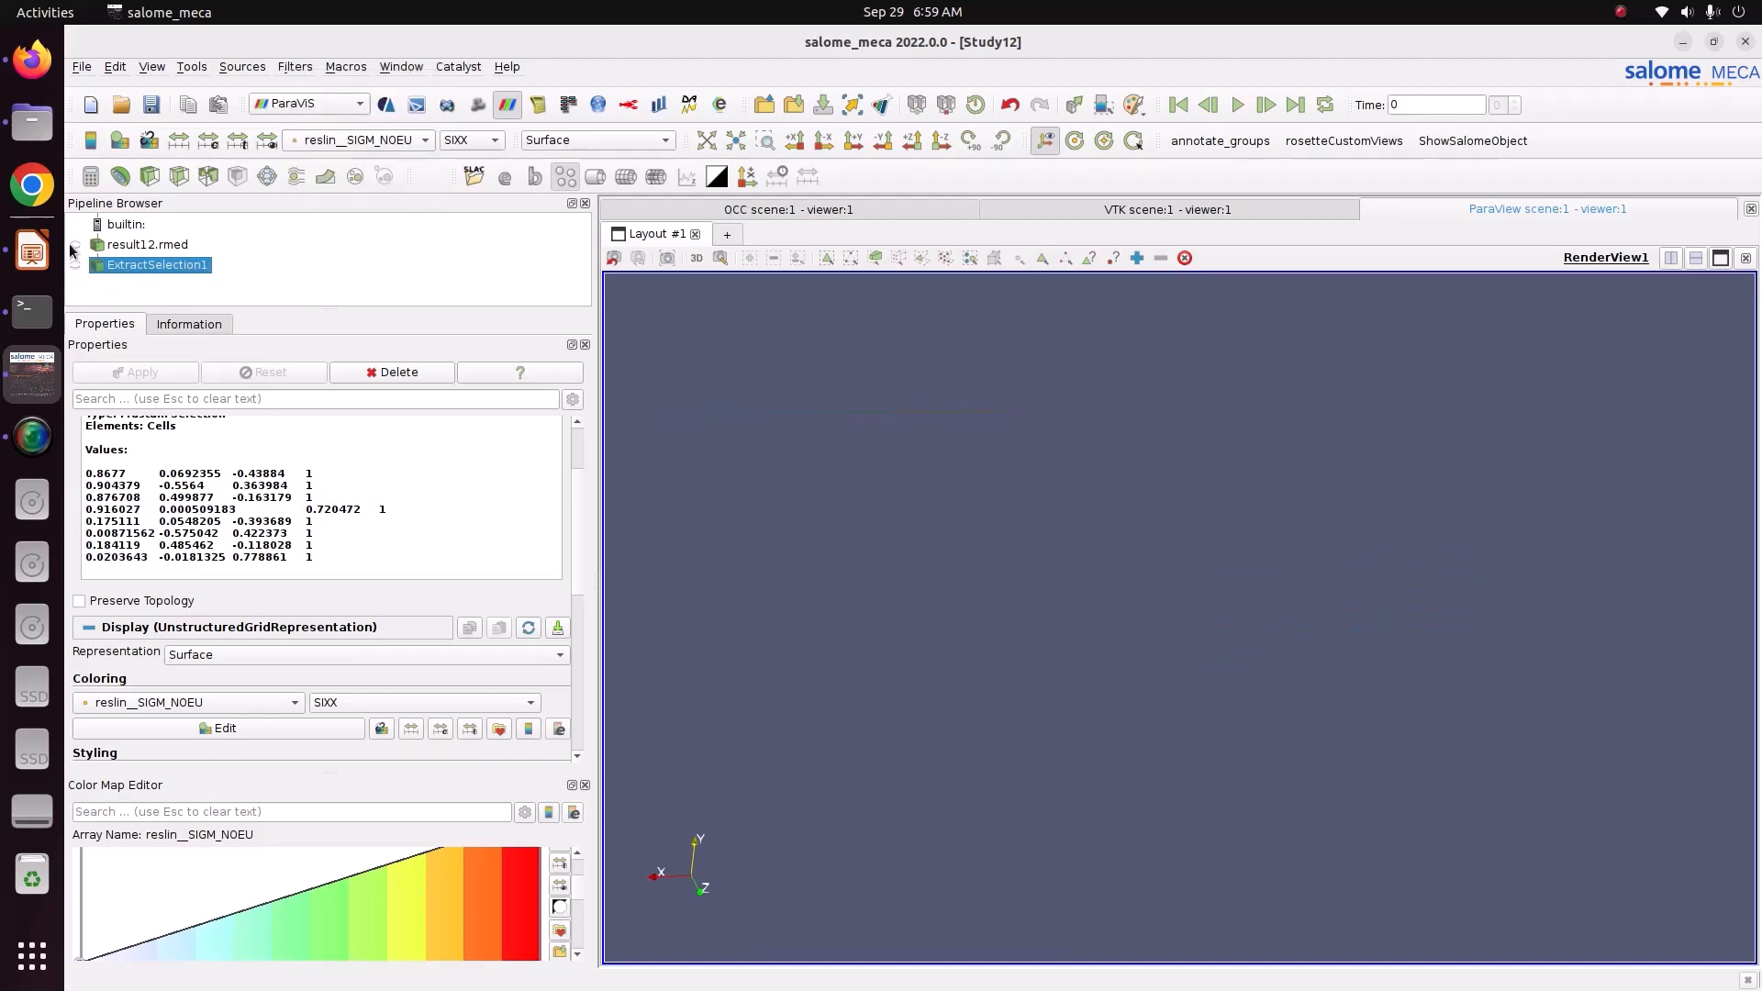
click(76, 248)
click(75, 245)
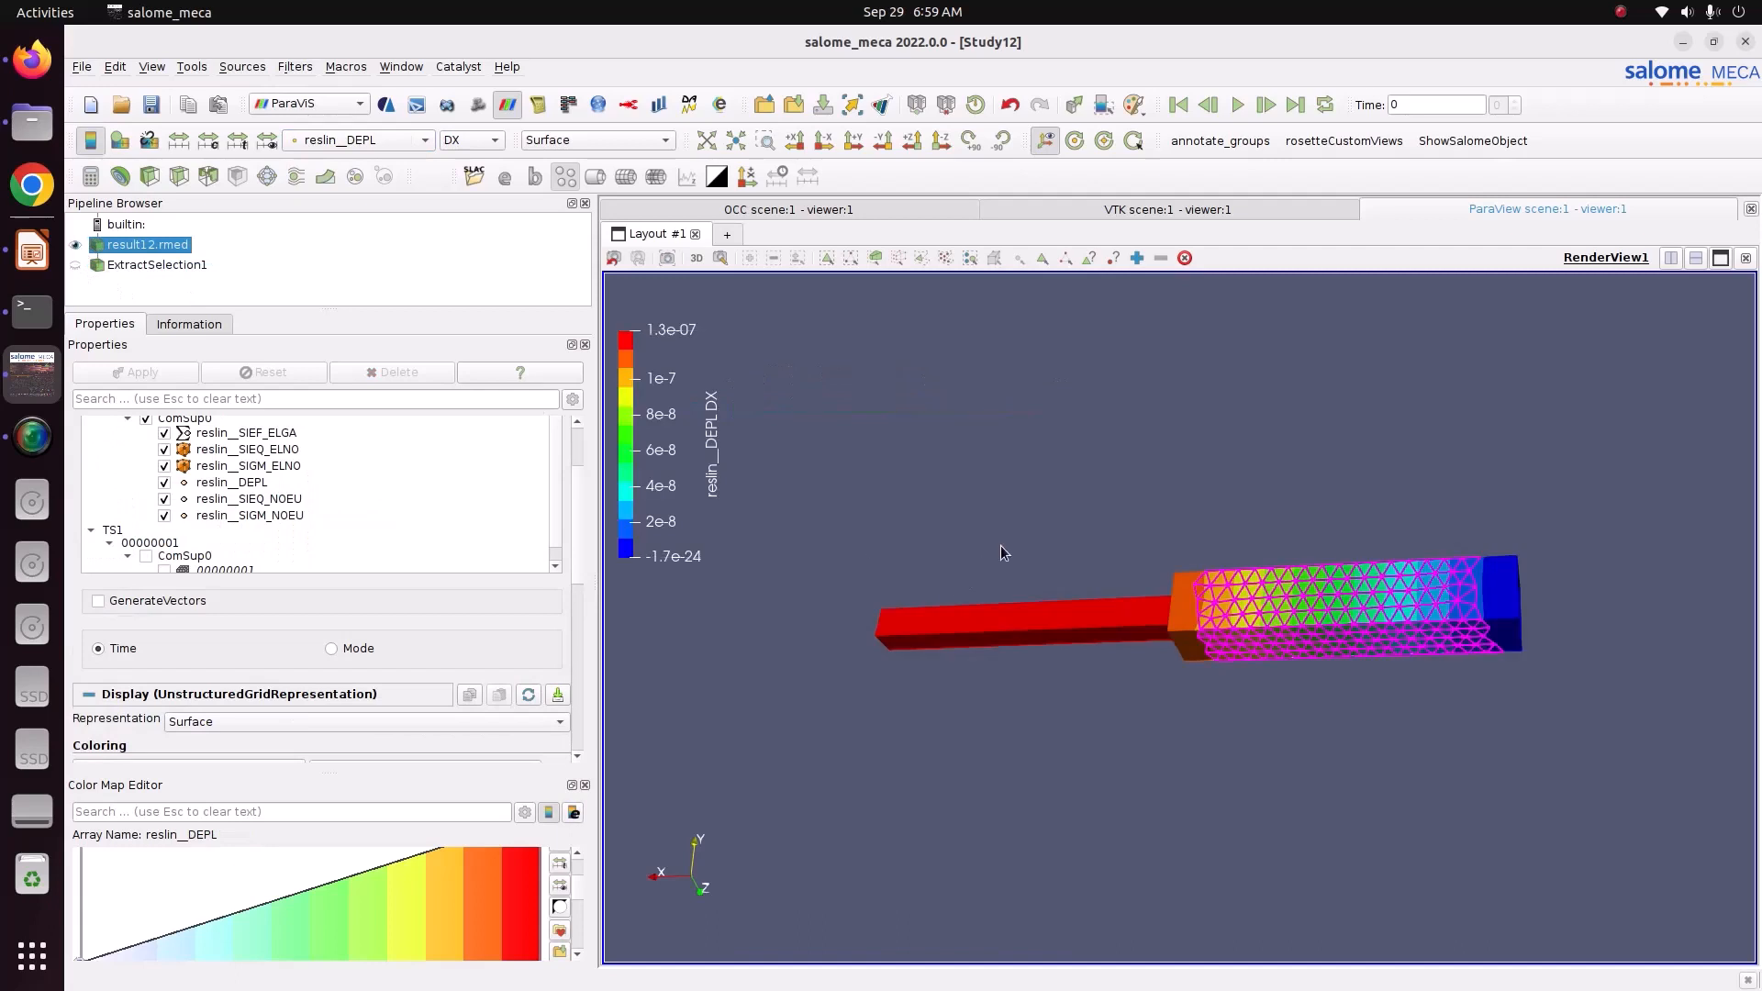
click(1184, 258)
drag(1230, 512, 1191, 501)
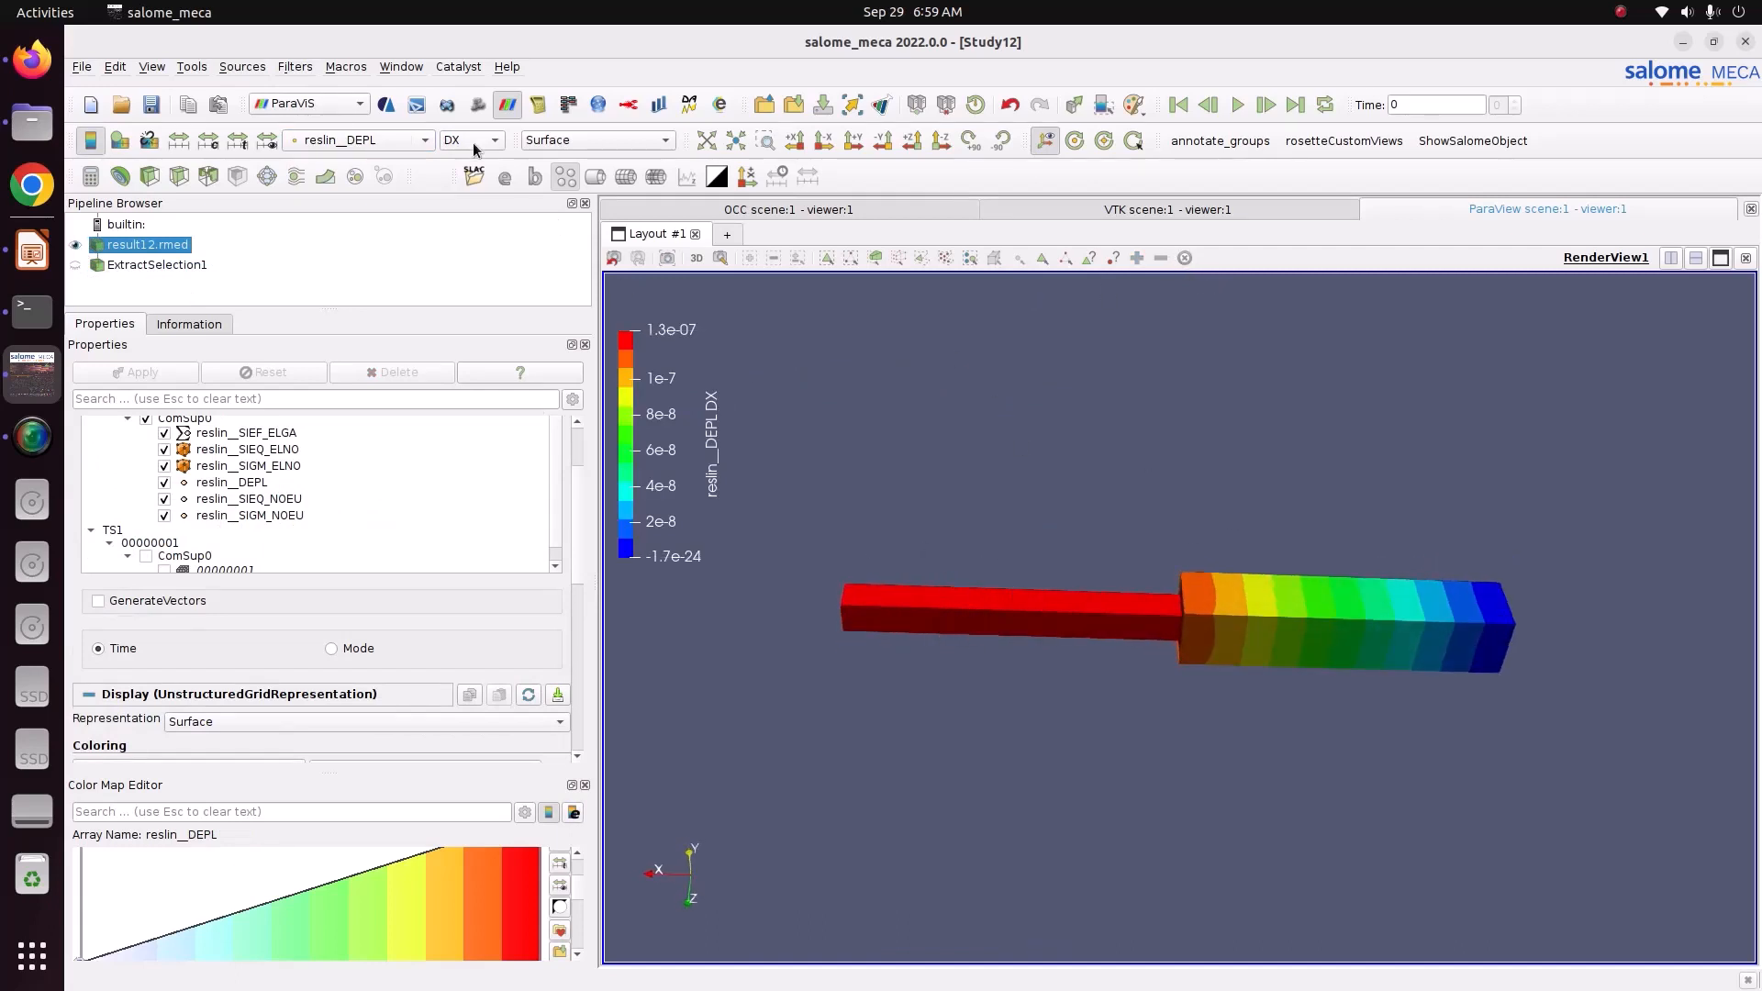
drag(1160, 684, 1191, 622)
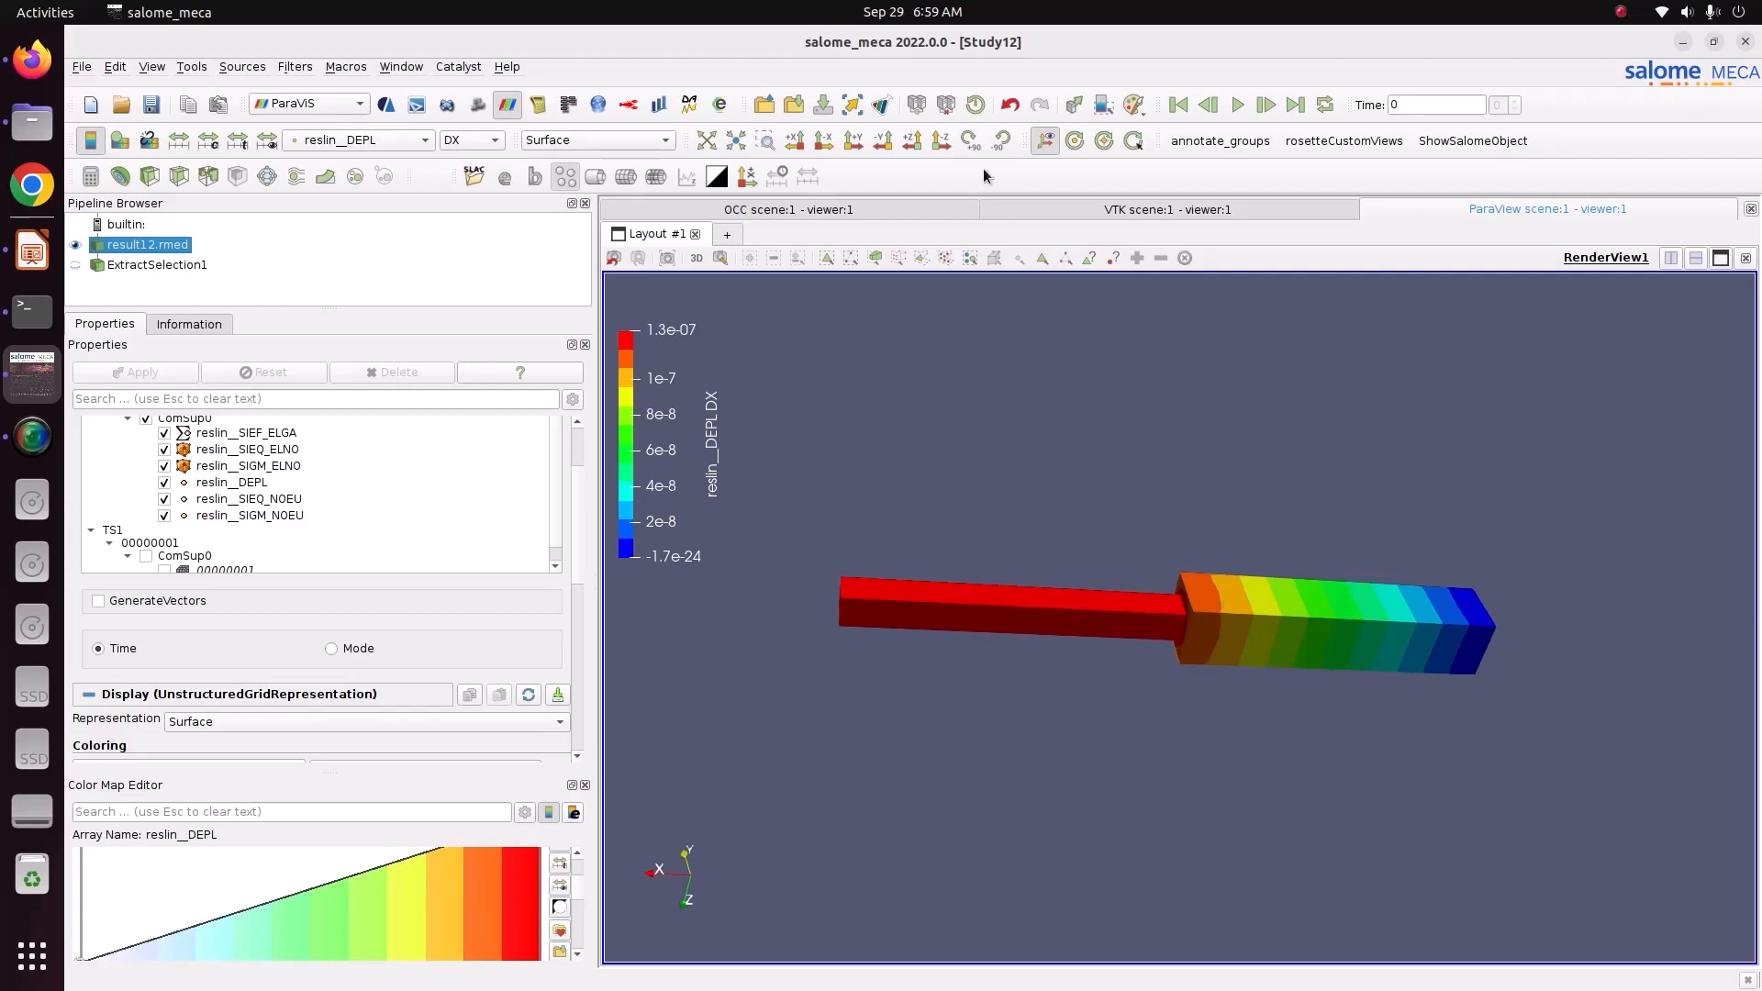
Step: Select the cells across the middle of the thin aluminium section in the -Z view
click(942, 142)
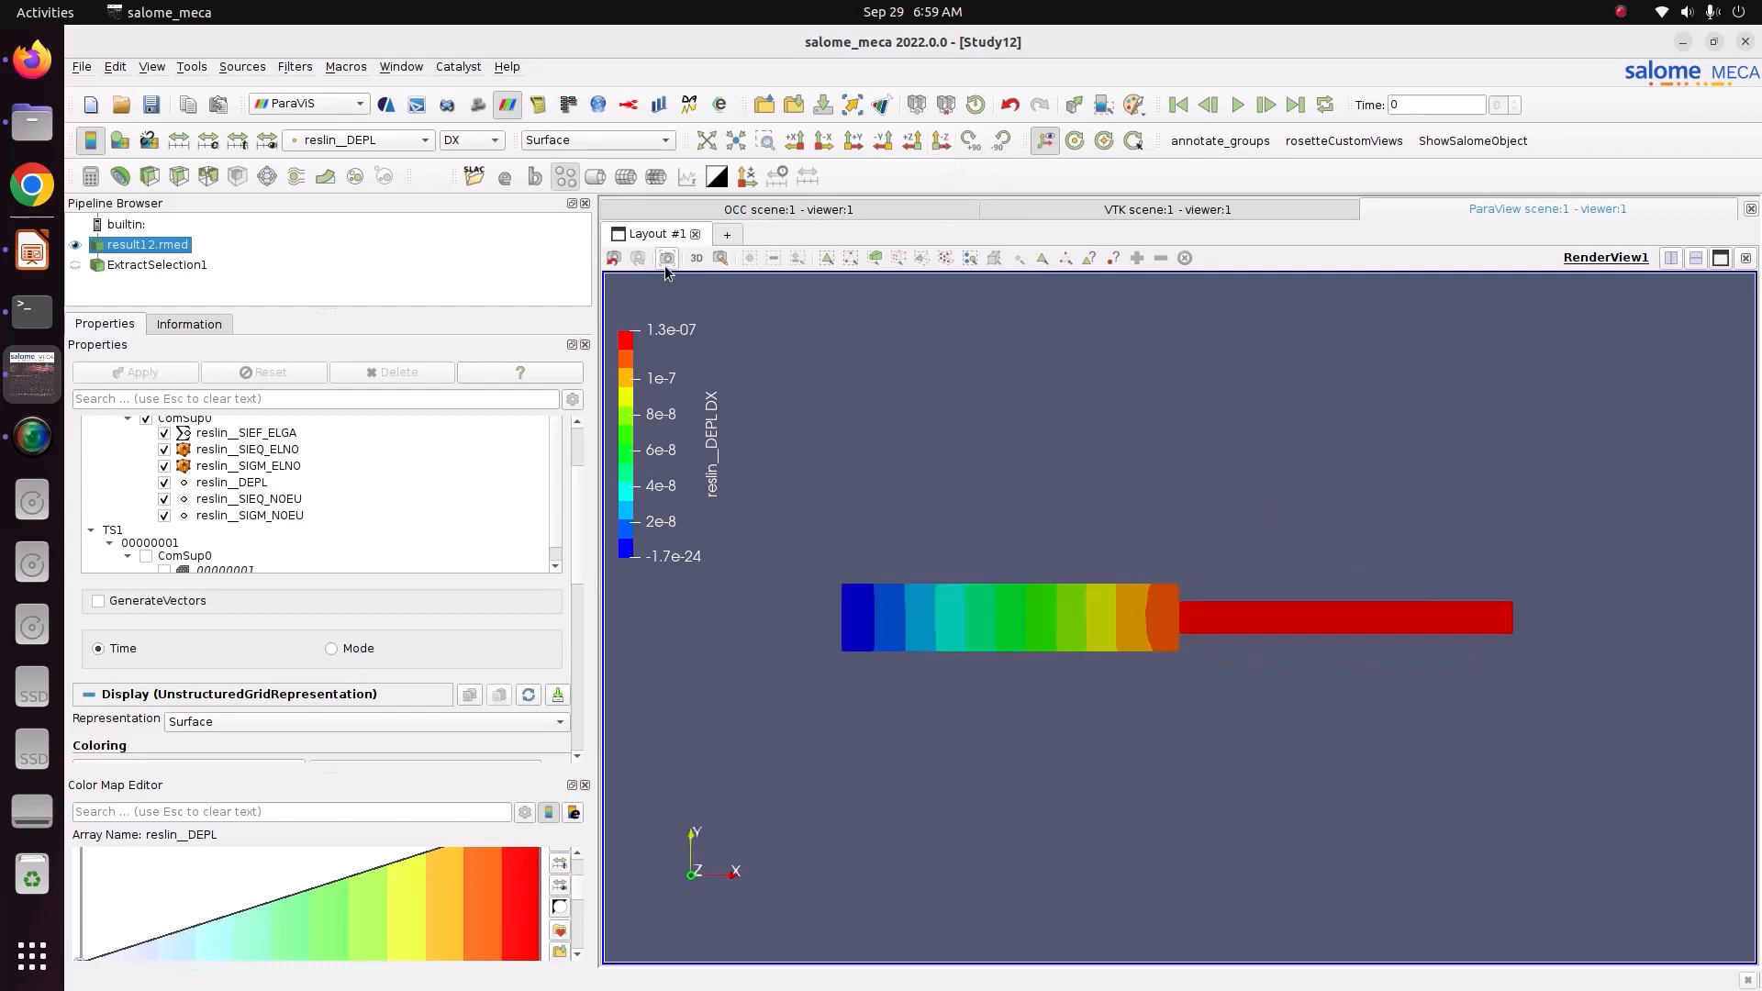
click(868, 261)
drag(1239, 578, 1440, 690)
Step: Extract the selected aluminium cells from result12.rmed with the Extract Selection filter
click(297, 67)
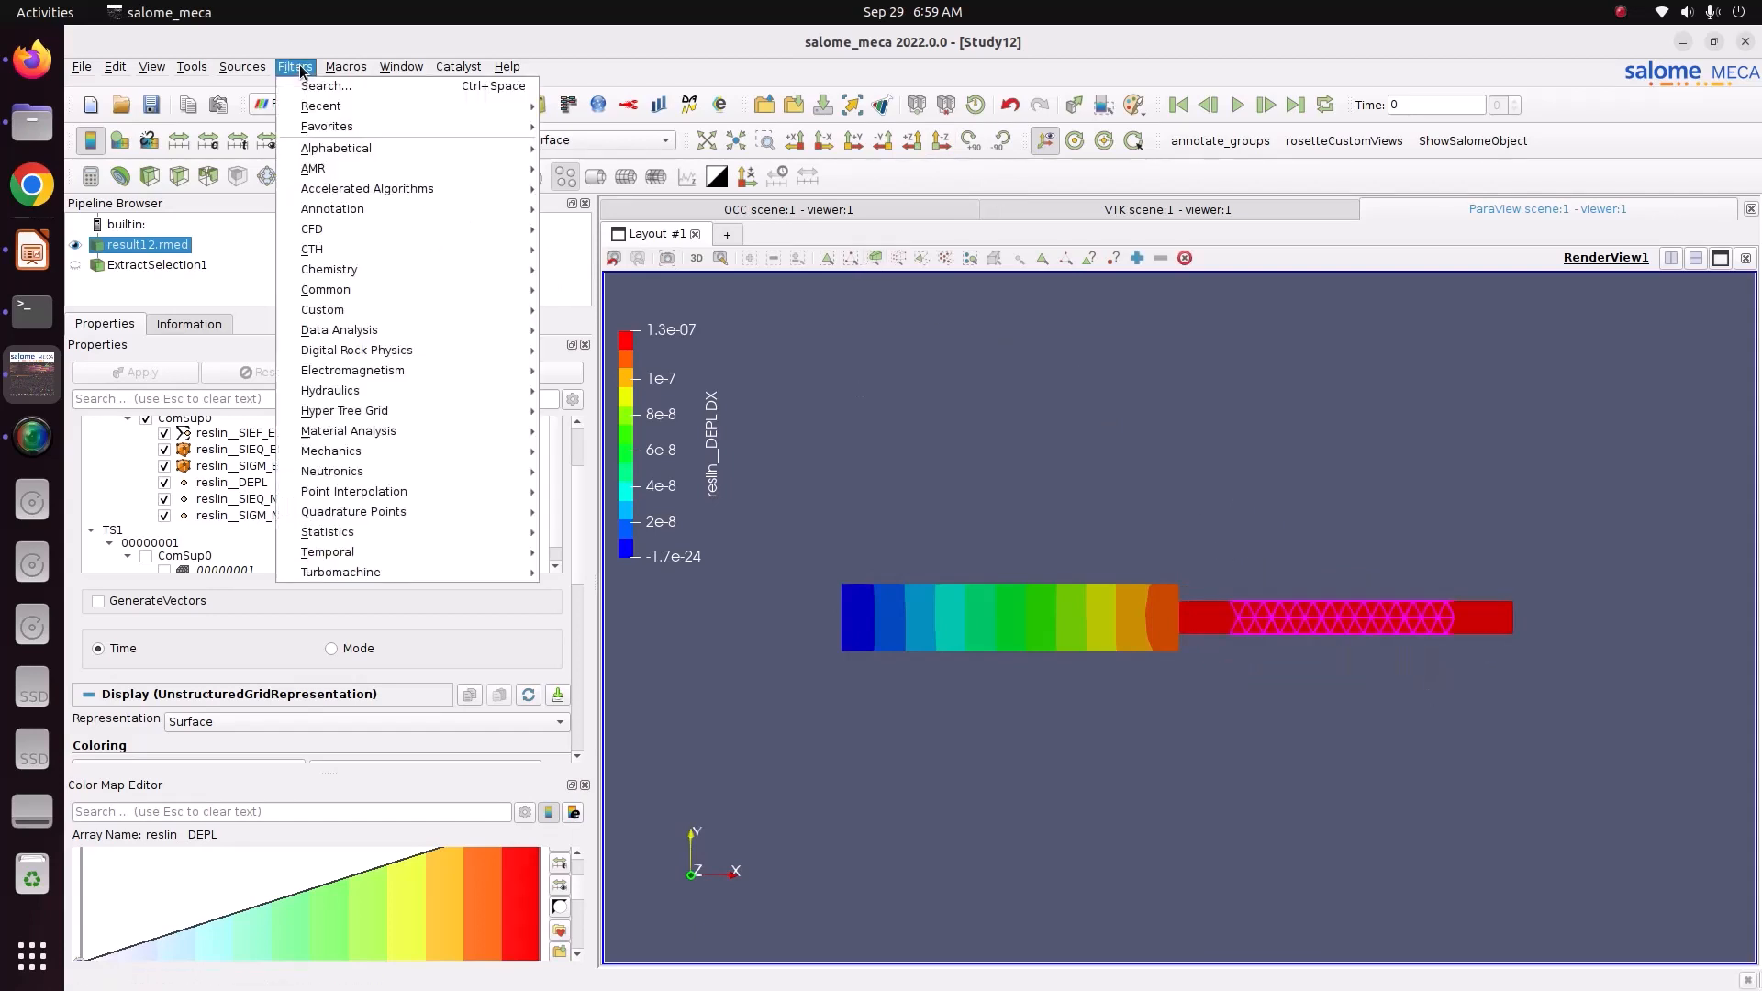
click(325, 85)
text(e)
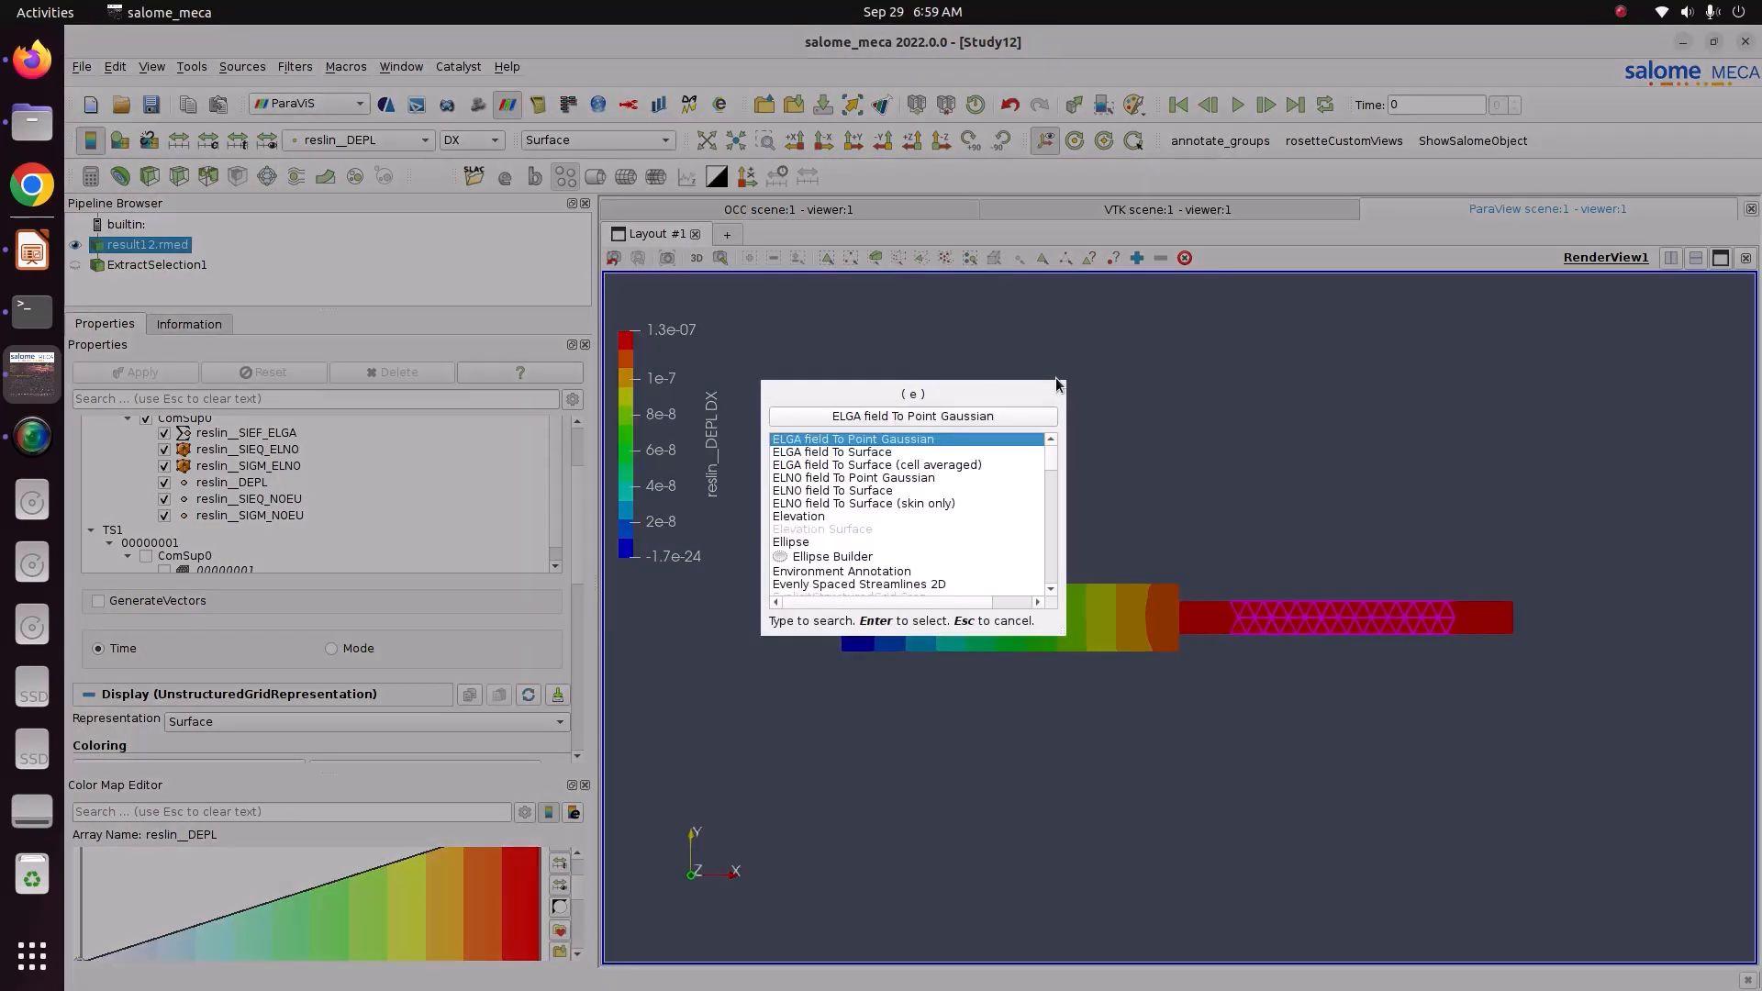
text(xtract)
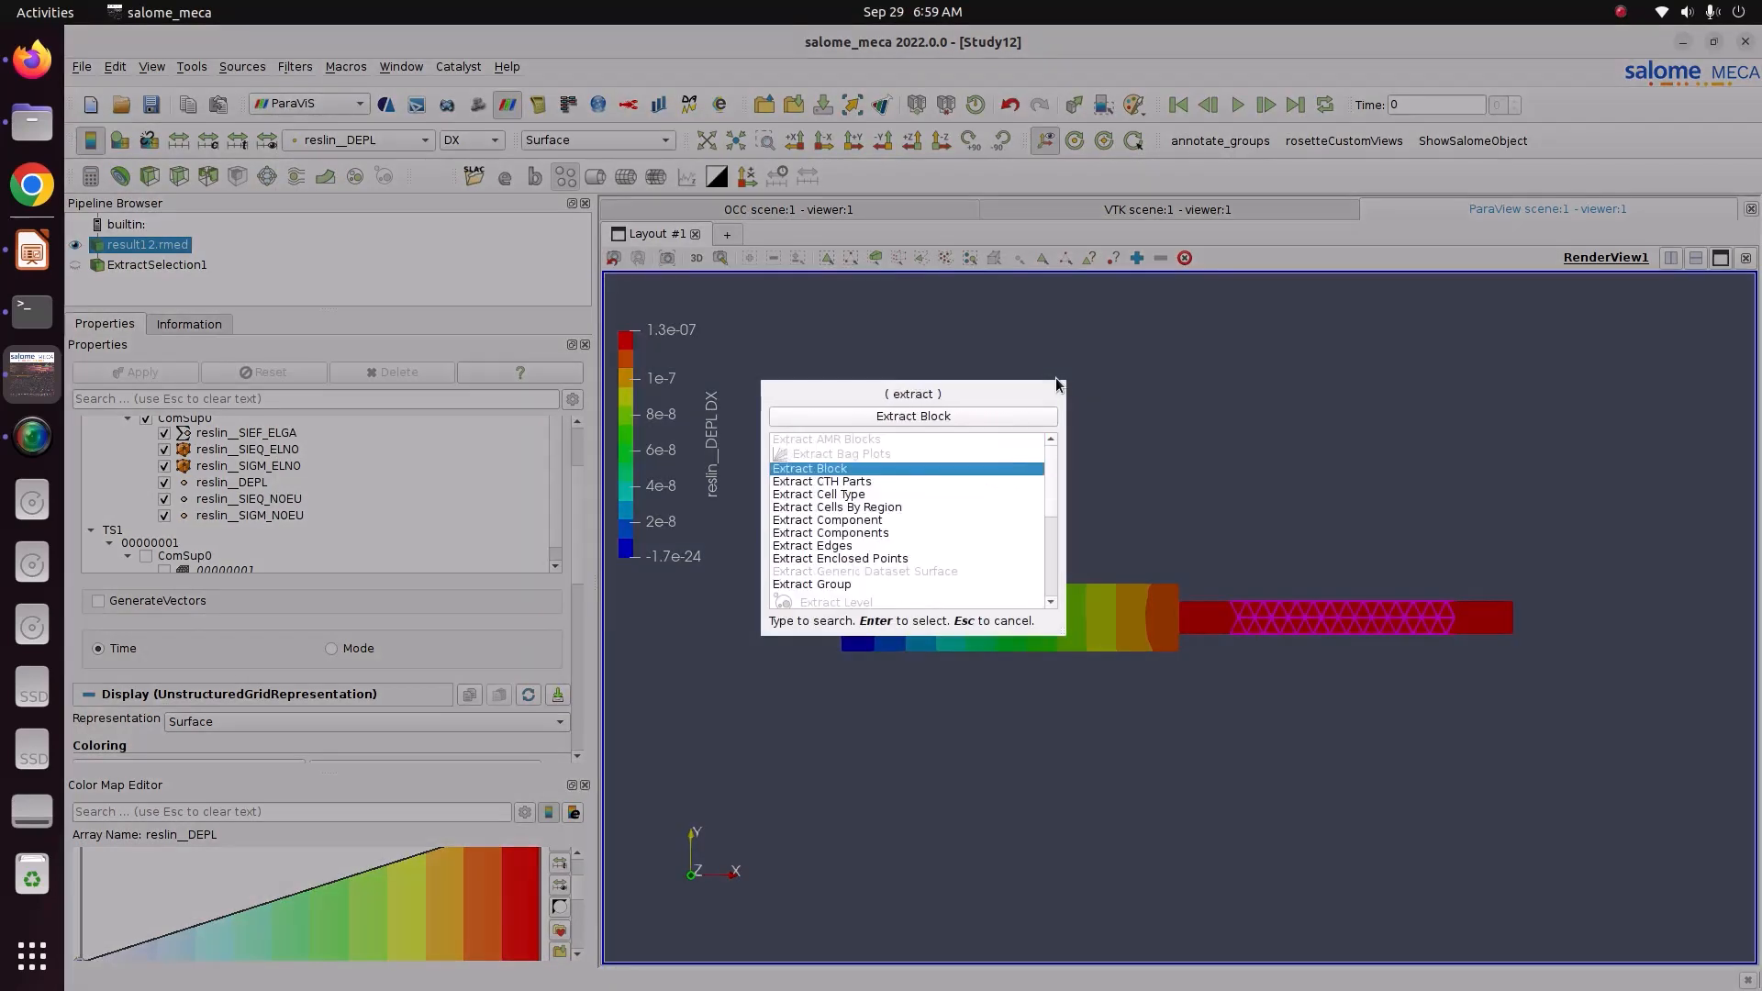
scroll(1048, 504, down, 1)
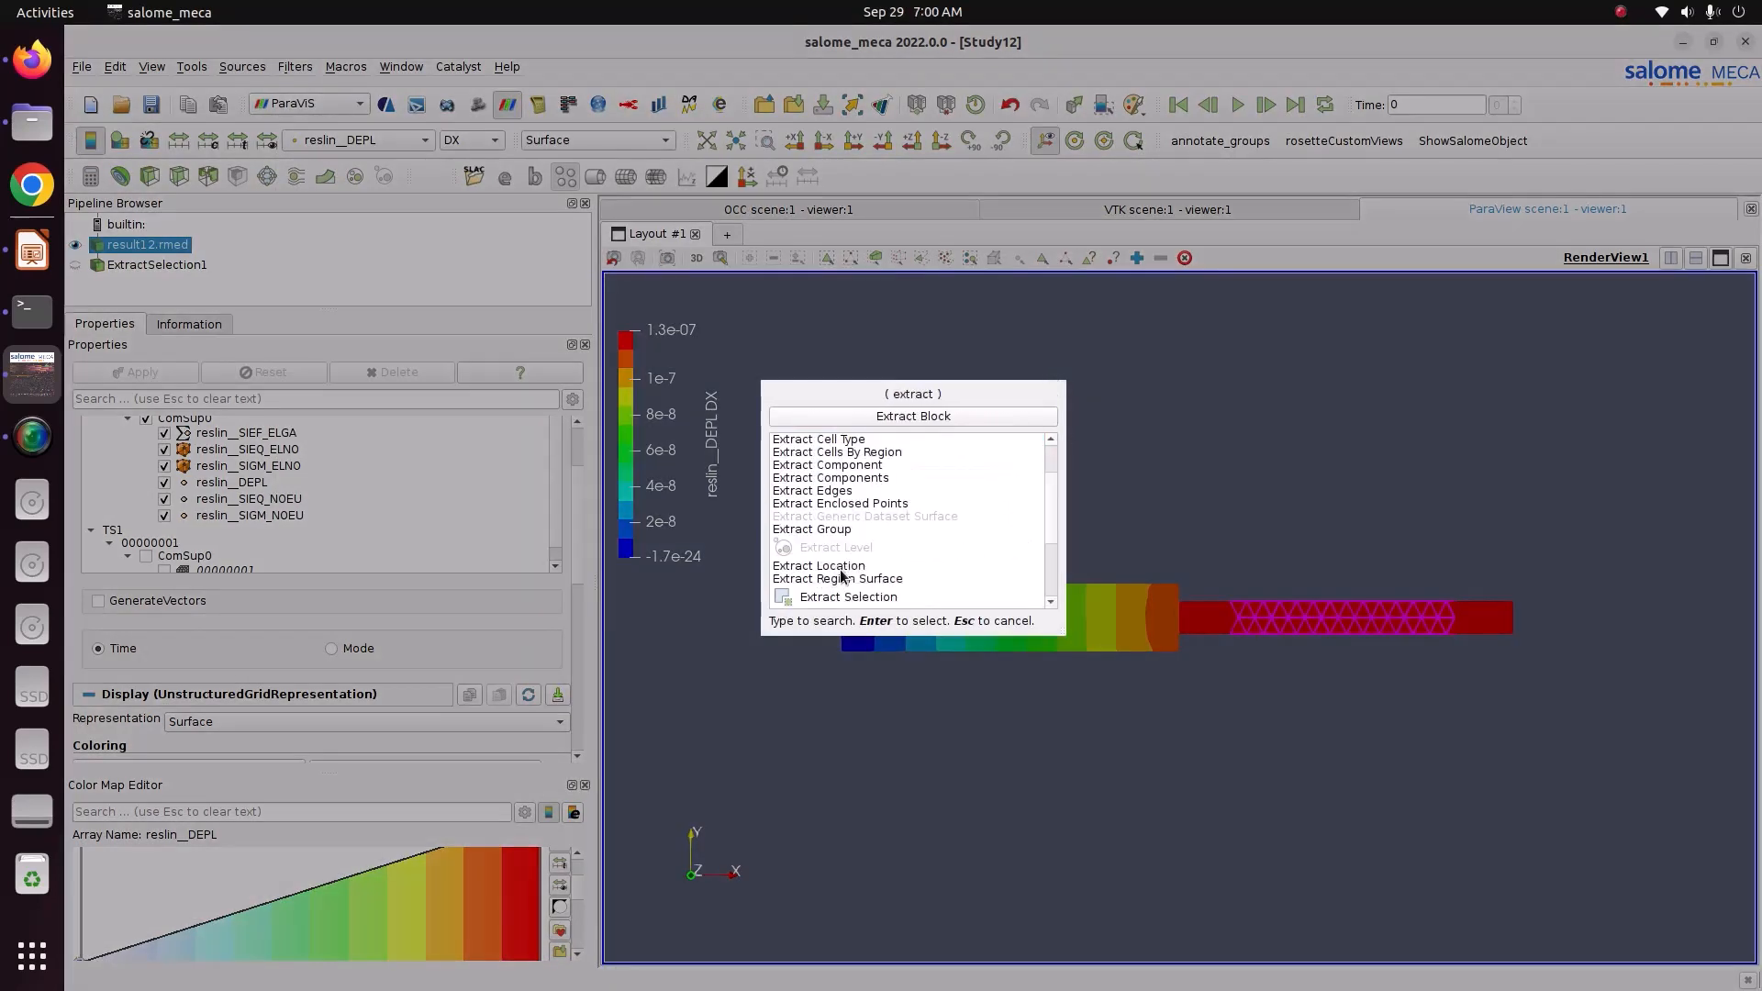
click(845, 599)
key(Return)
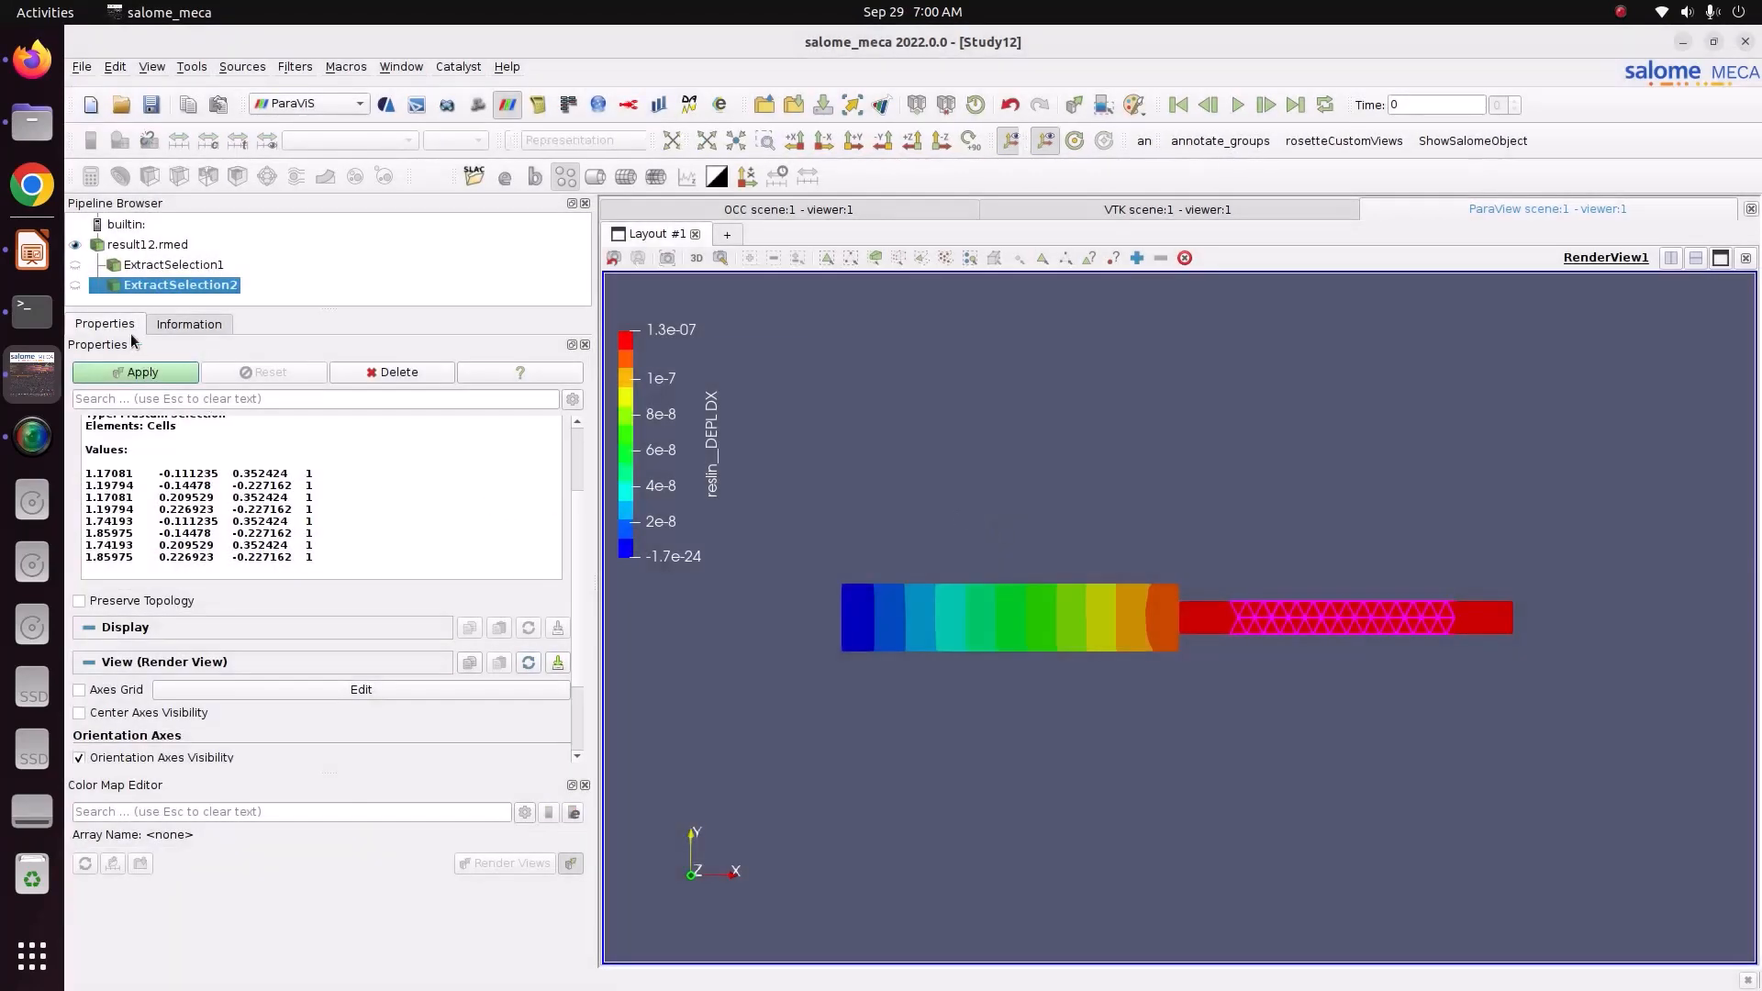
click(138, 372)
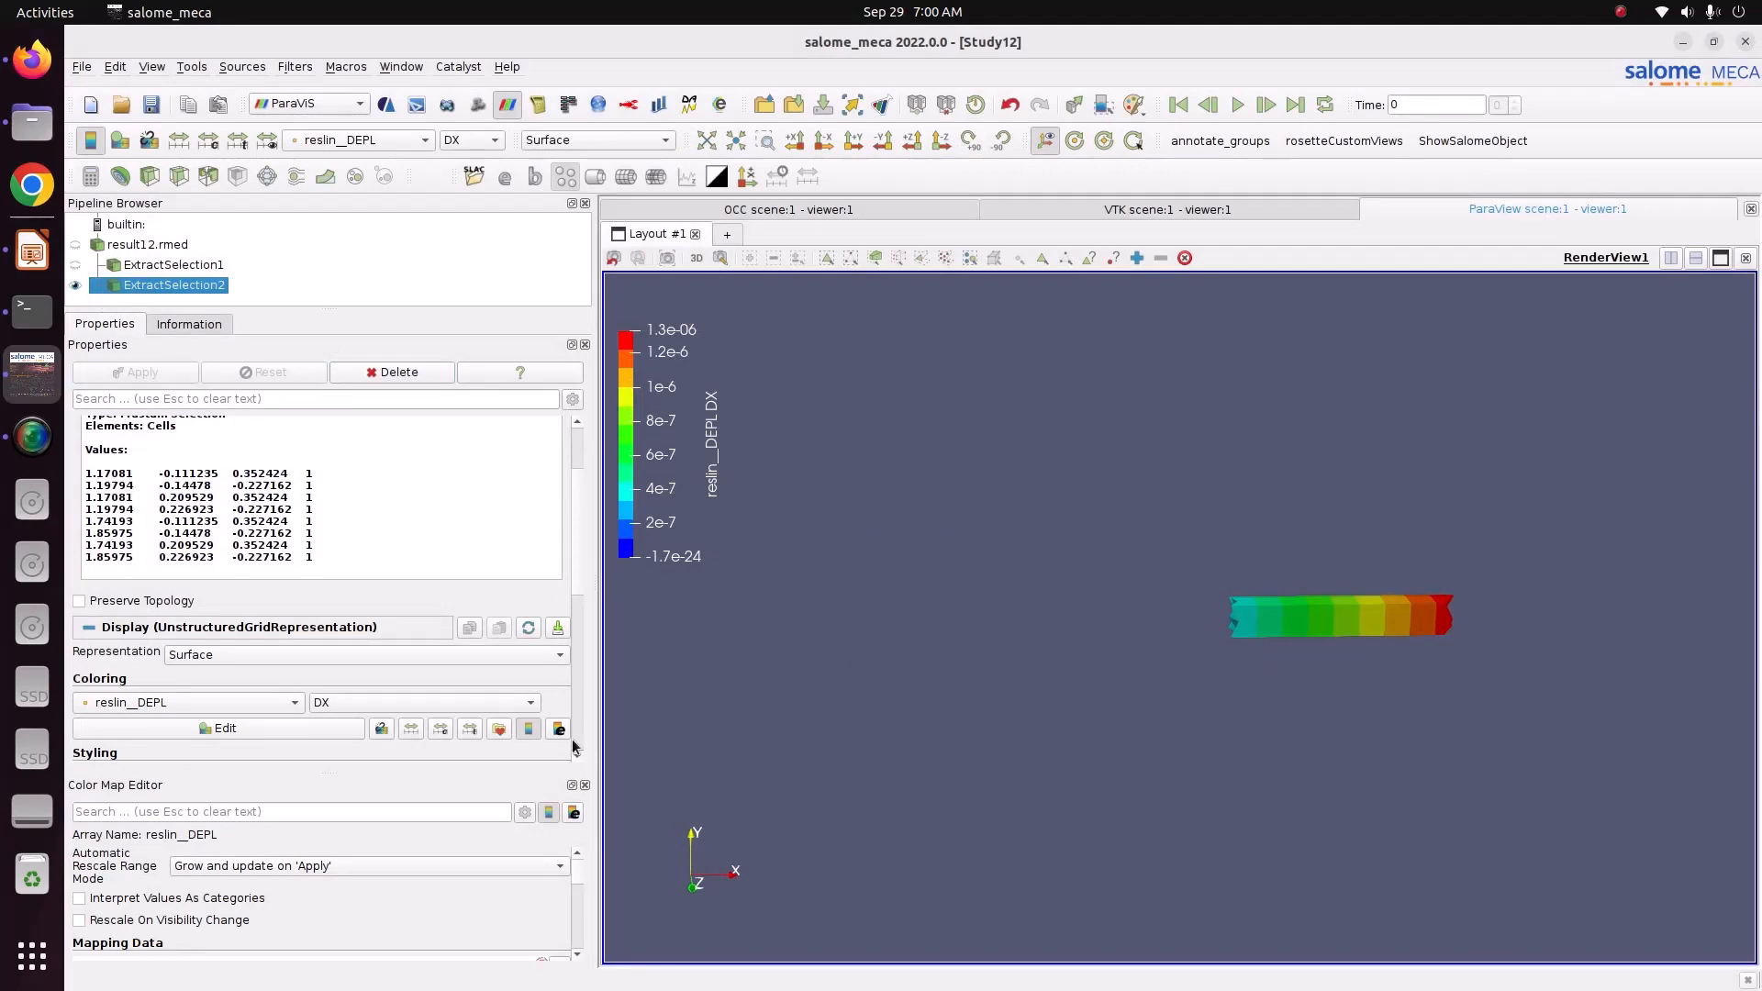
Step: Rescale the reslin__DEPL DX colour map to the data range of the extracted aluminium cells
scroll(575, 876, up, 5)
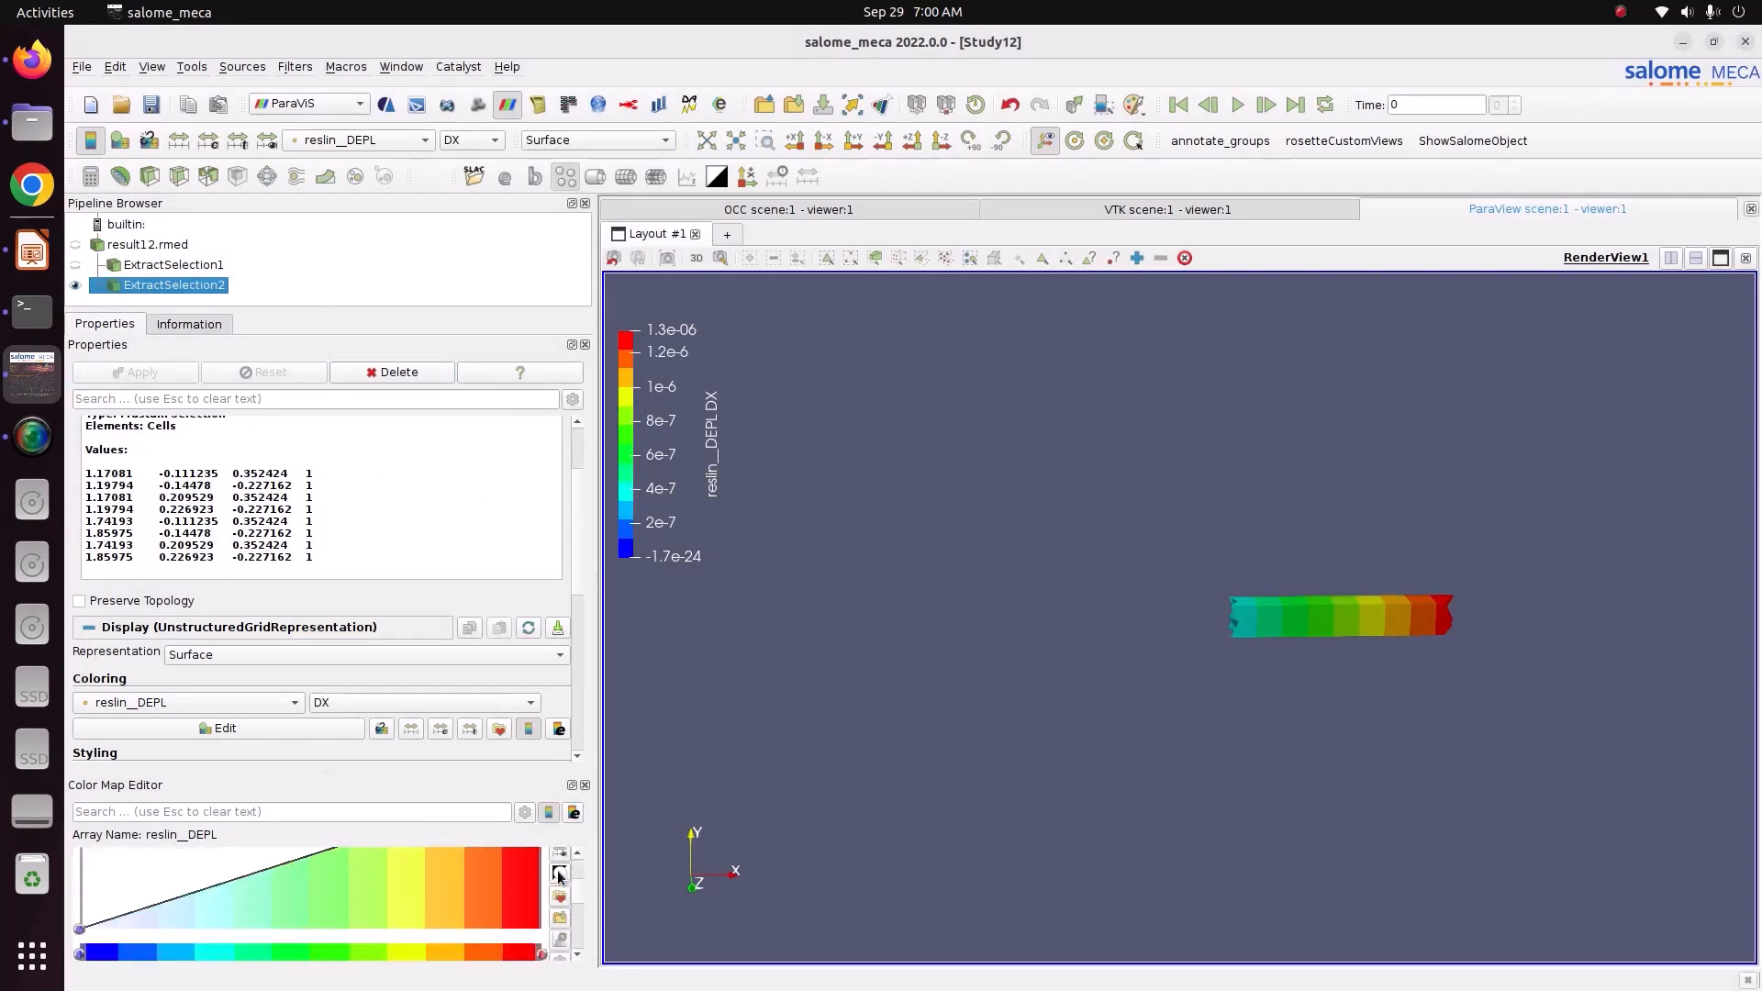
click(561, 863)
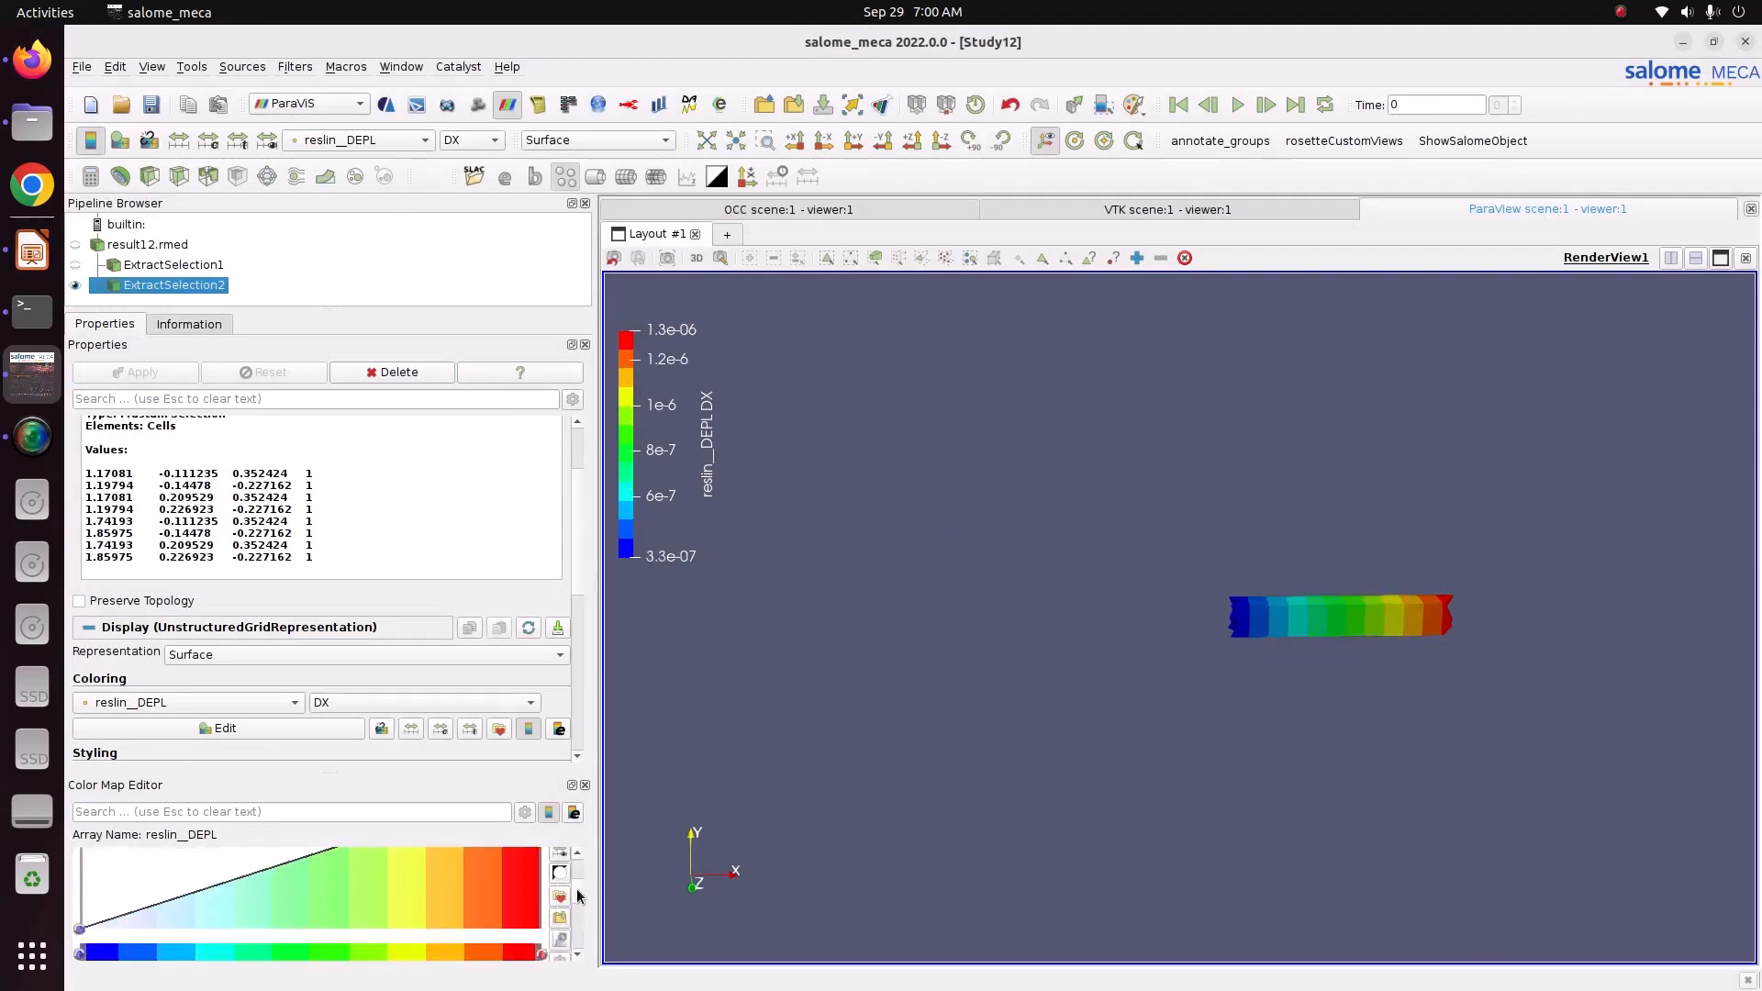
scroll(577, 913, down, 5)
scroll(576, 913, up, 5)
drag(1170, 657, 1334, 635)
Step: Colour the extracted aluminium cells by the SIXX component of reslin__SIGM_NOEU
click(379, 139)
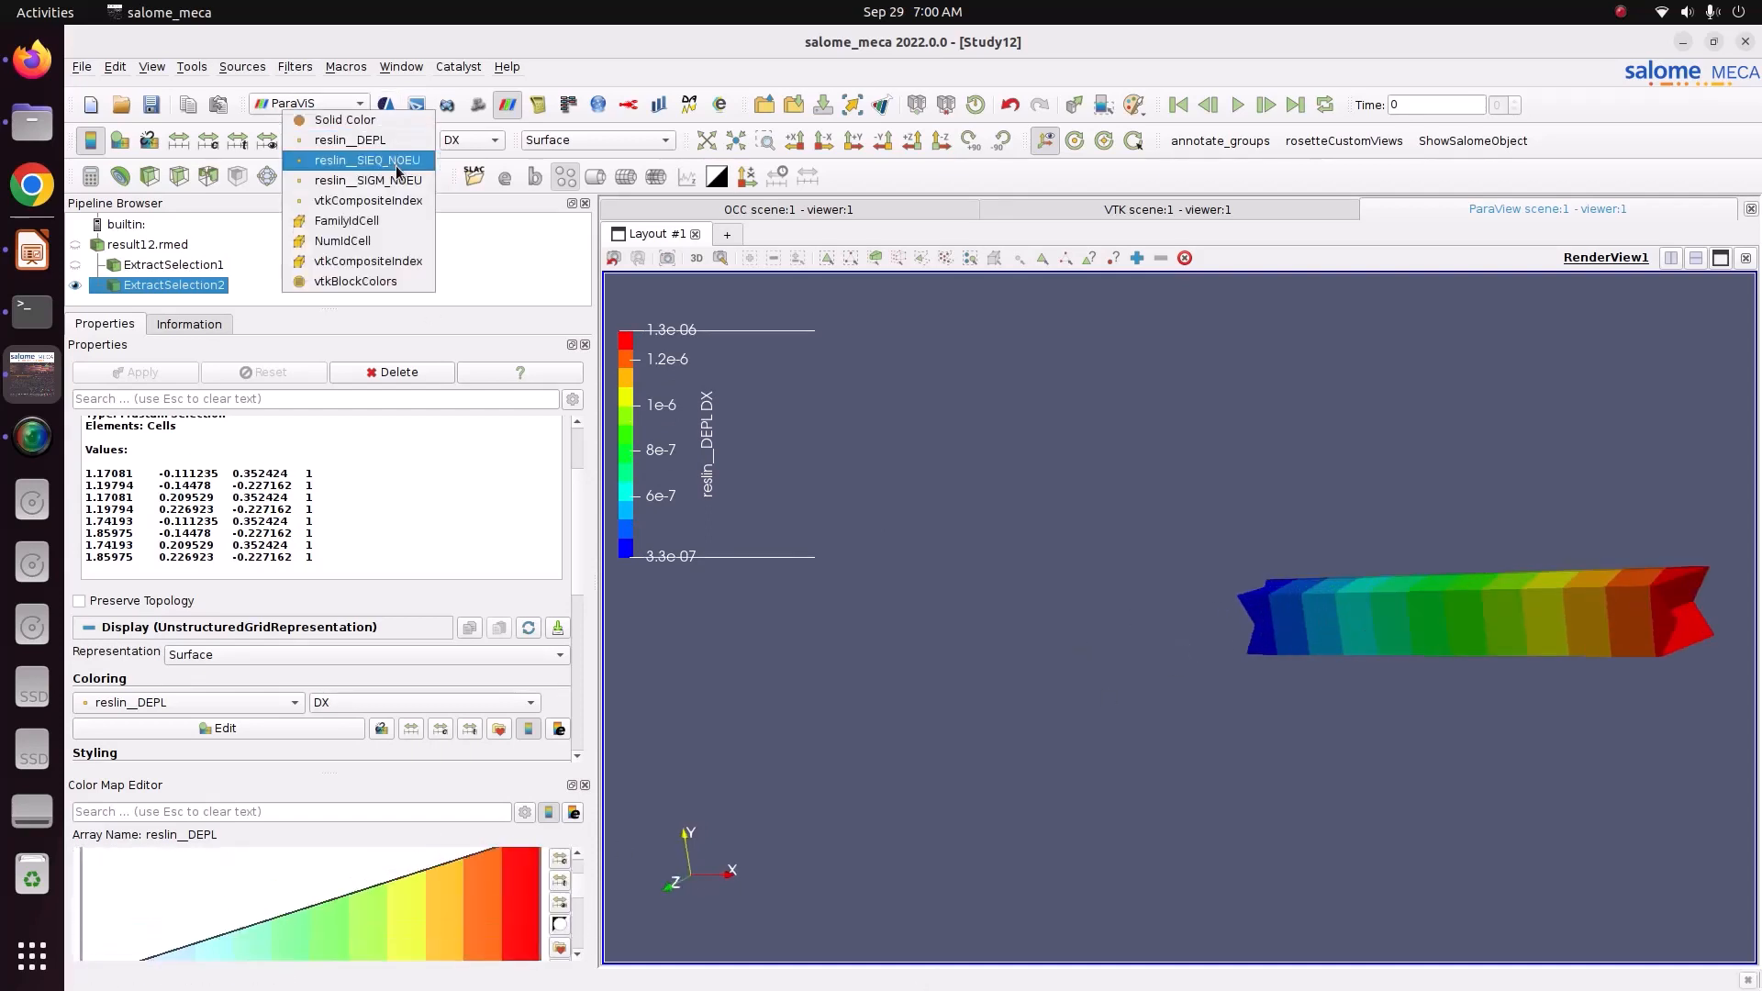
click(367, 180)
click(494, 137)
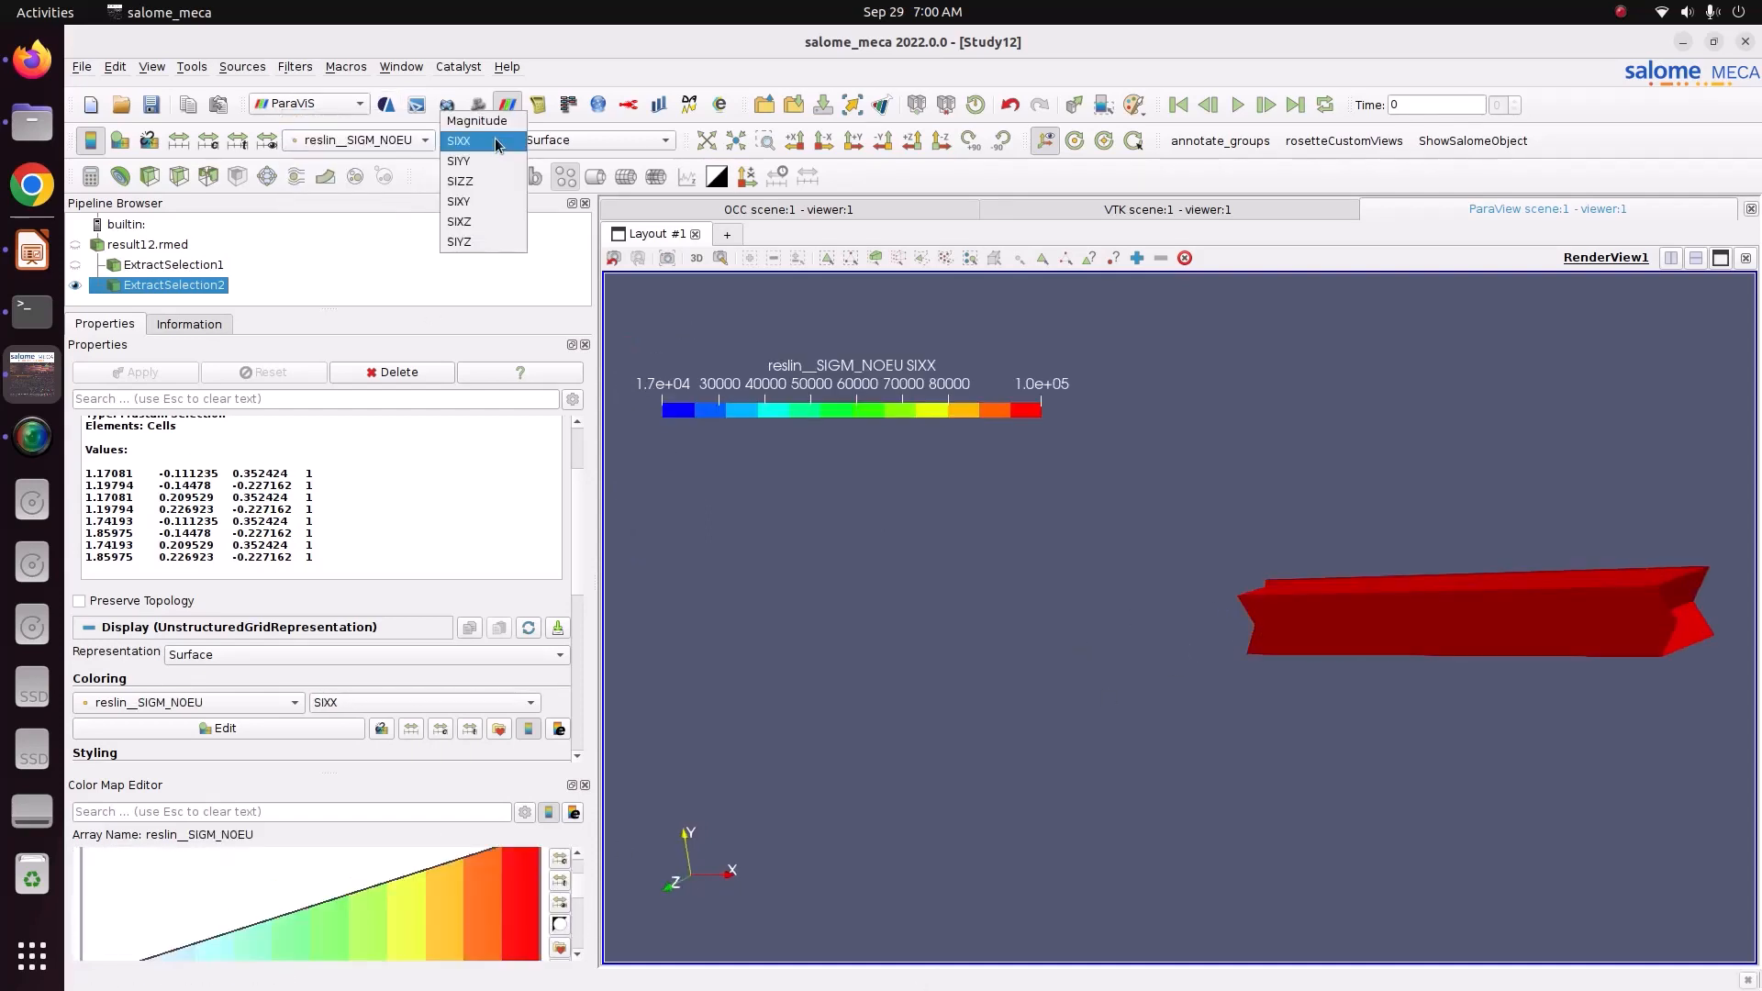
click(494, 138)
drag(1217, 607, 1286, 625)
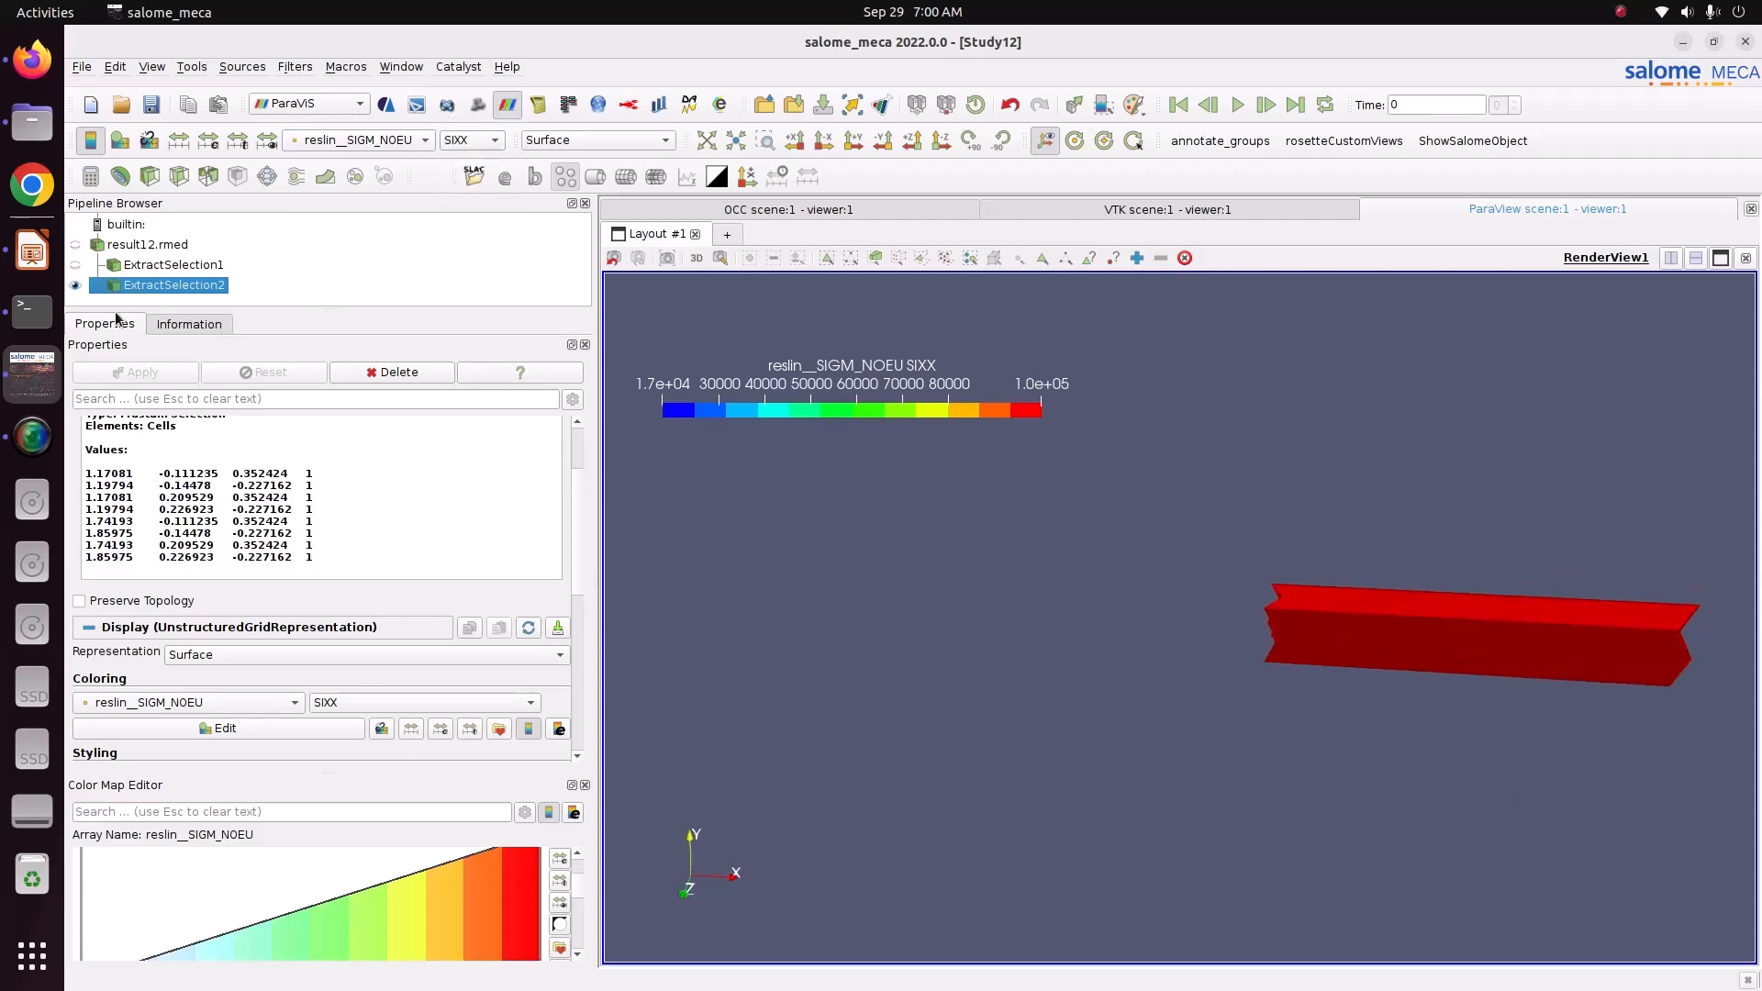
Step: Compare the extracted section's SIXX stress with the aluminium stress hand calculation in LibreOffice Impress, and inspect the section back in Salome-Meca
click(32, 249)
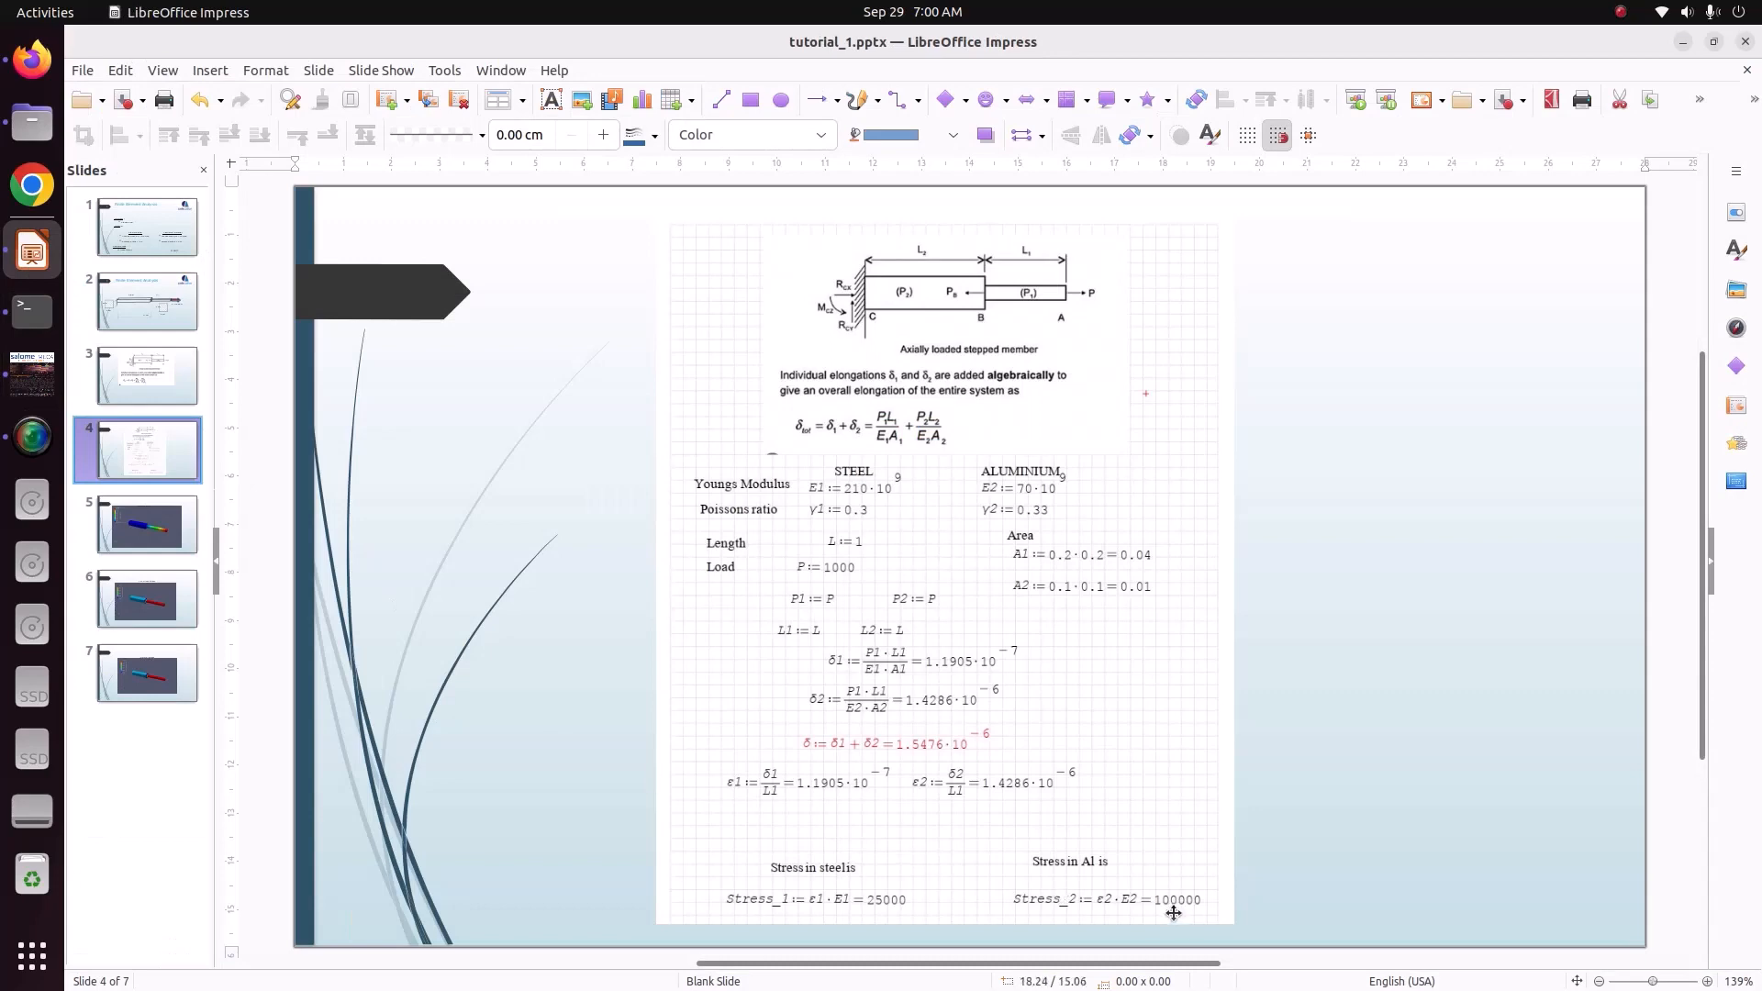
click(32, 374)
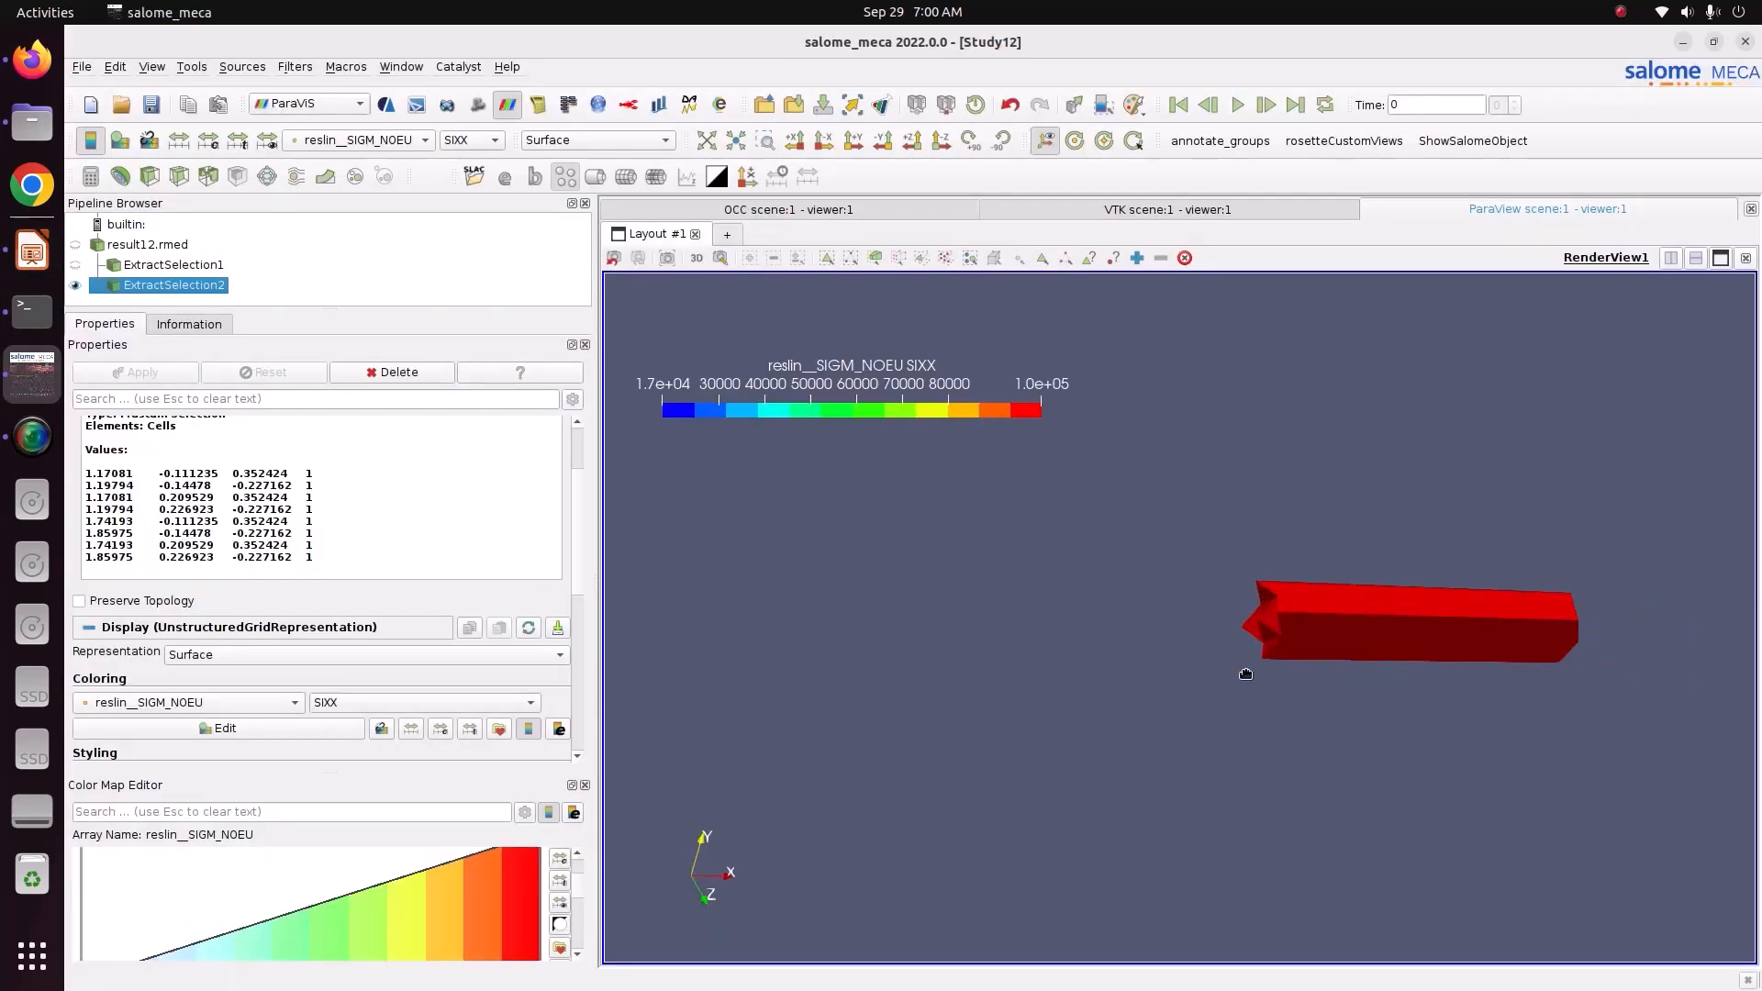
drag(1246, 673, 841, 680)
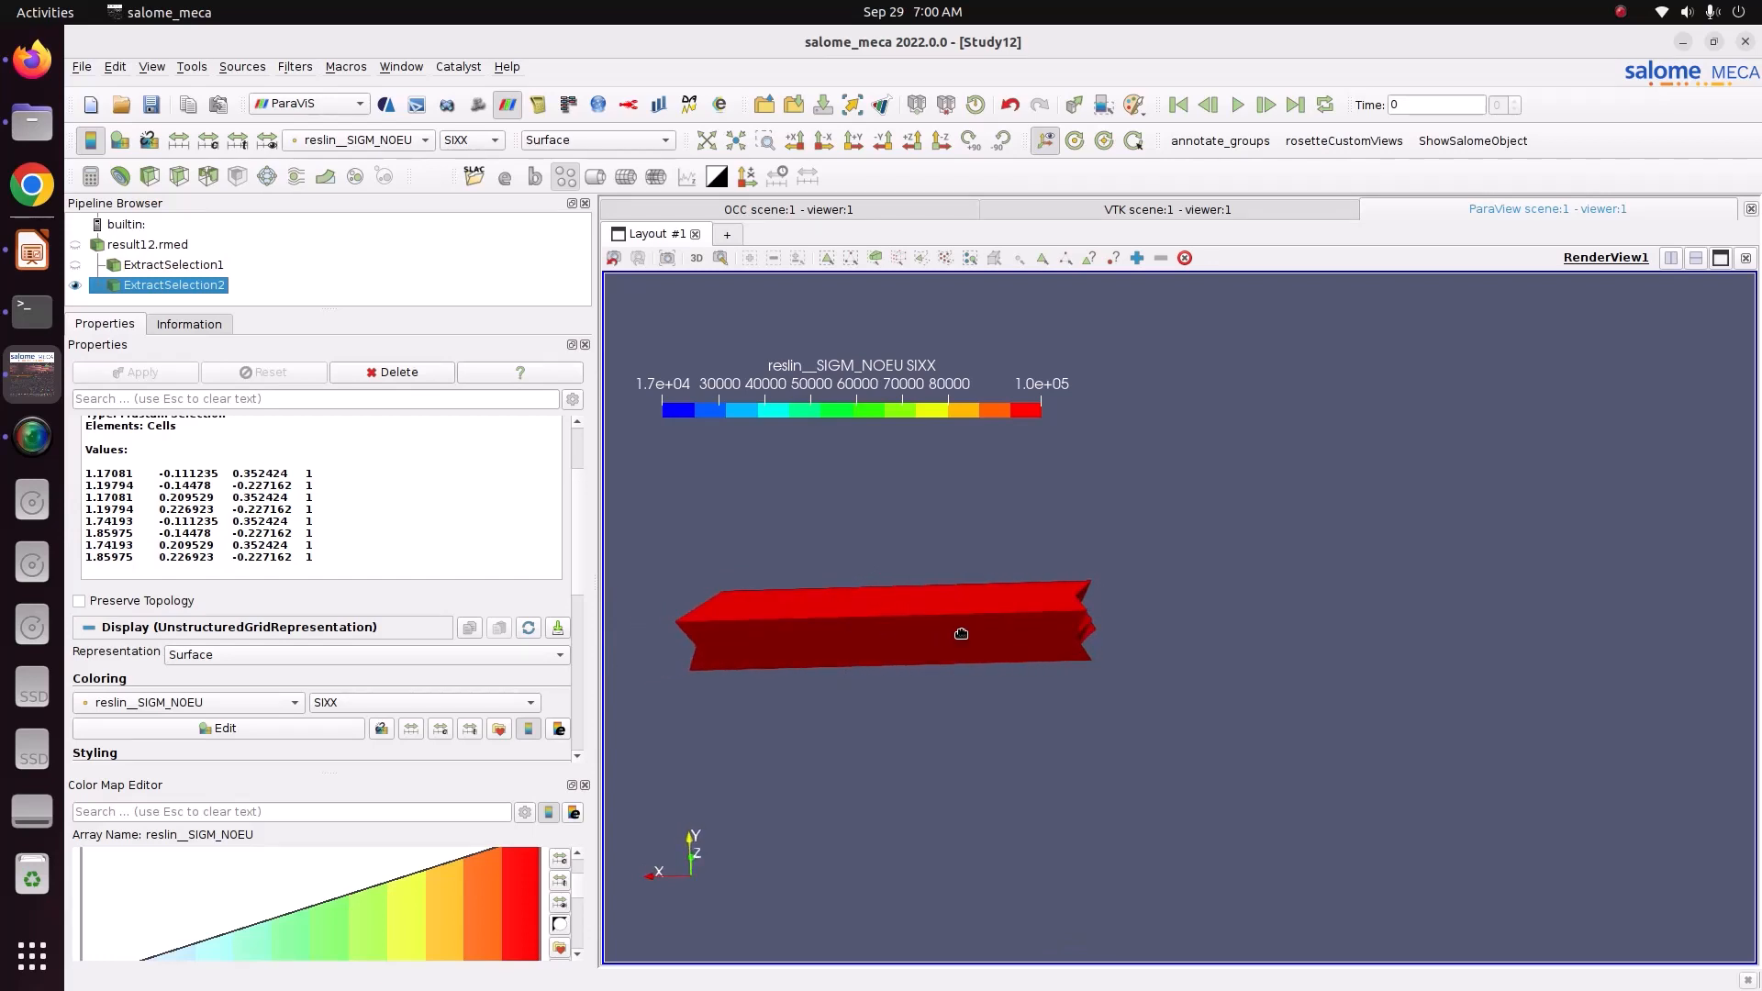
drag(955, 633, 823, 641)
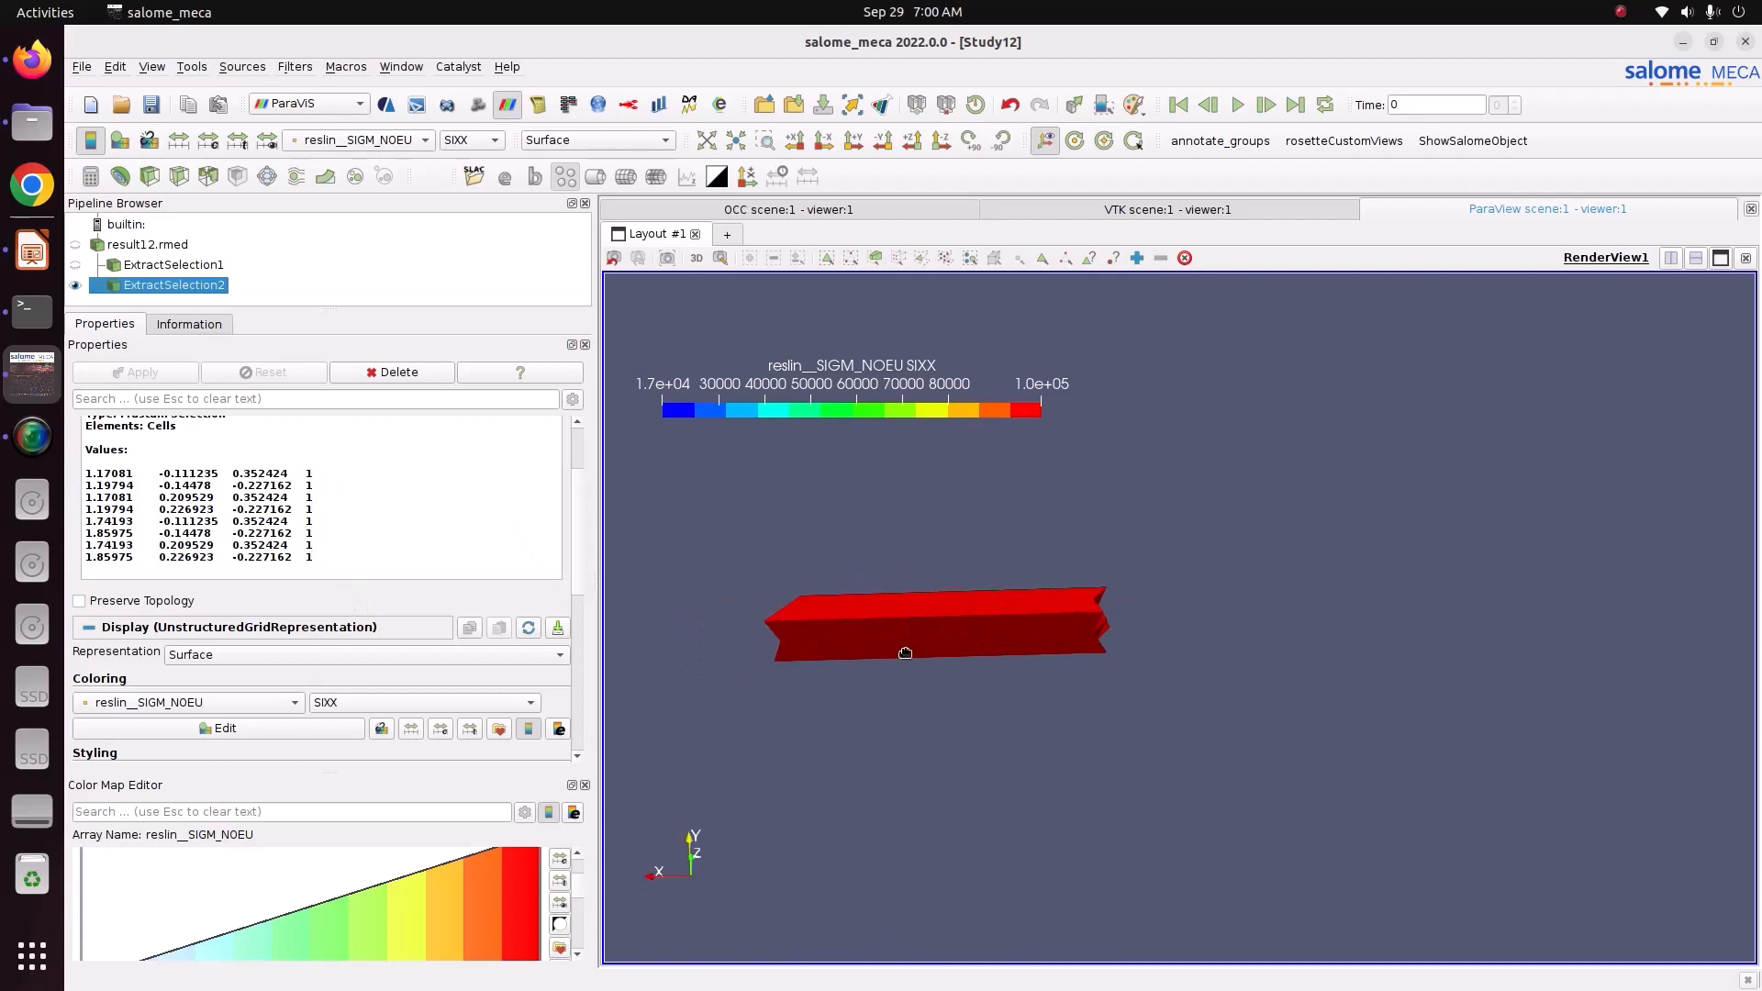
drag(862, 705, 690, 705)
Step: Grow the aluminium cell selection three times, copying the active selection into ExtractSelection2 and applying it each time
scroll(571, 512, up, 2)
scroll(571, 505, up, 1)
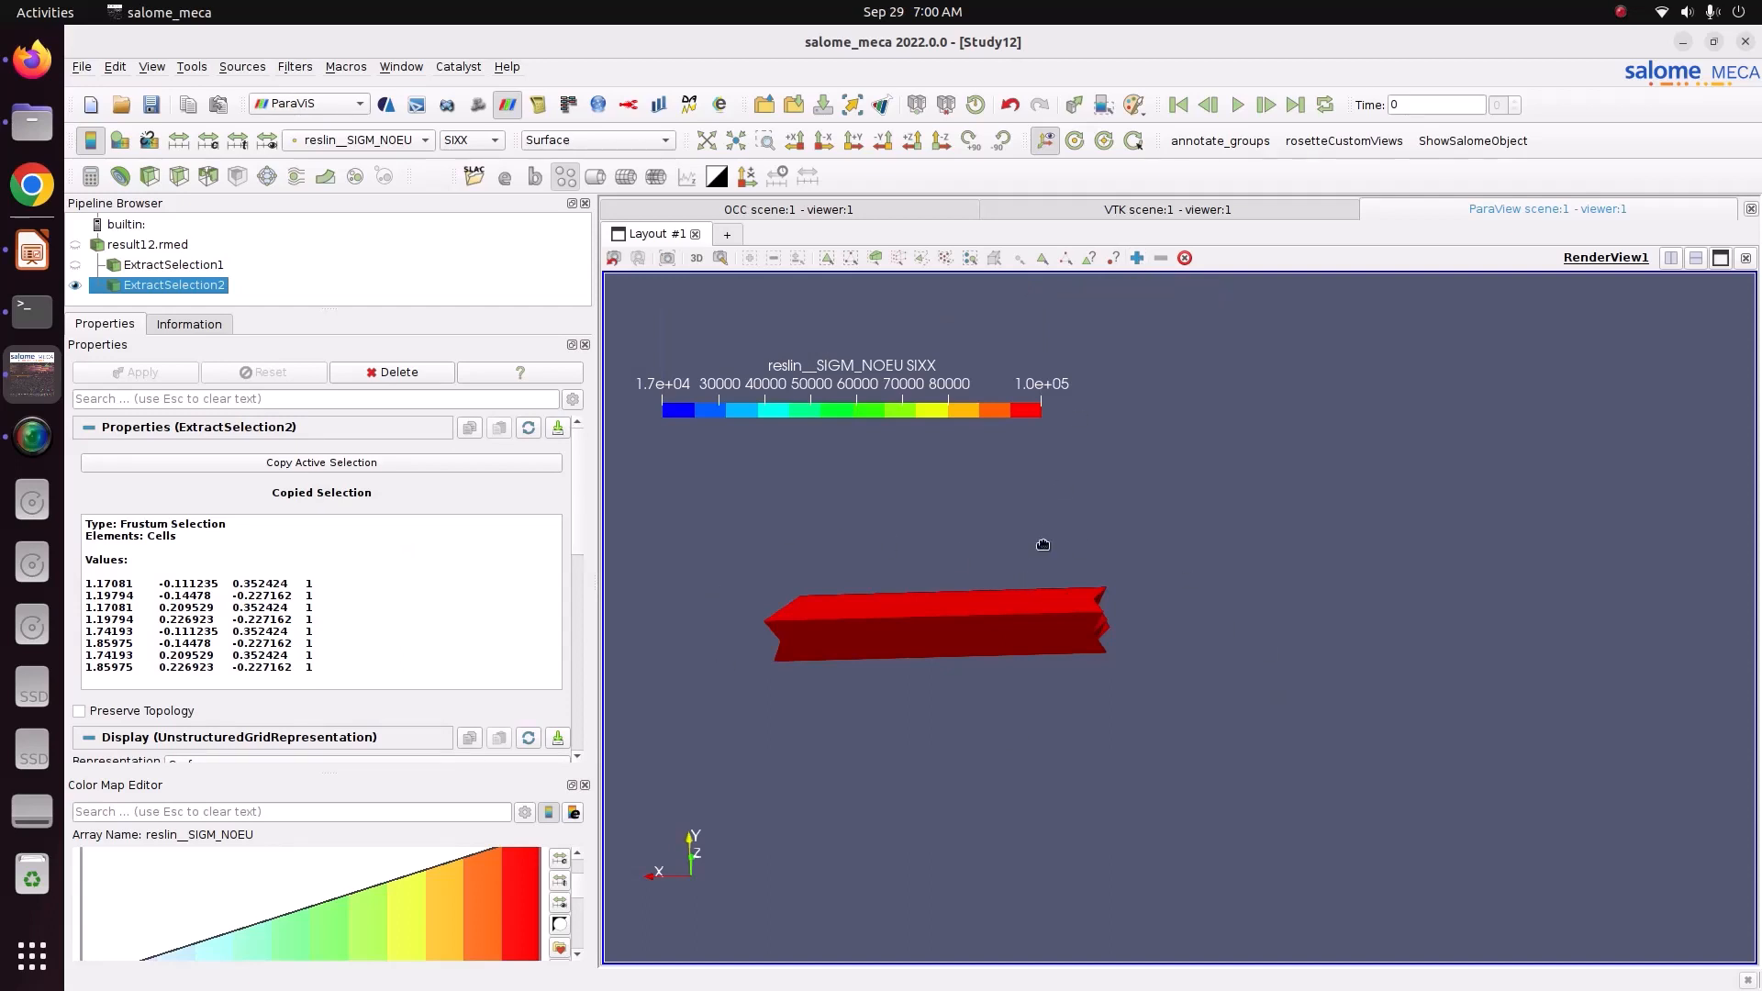
click(1137, 258)
click(338, 459)
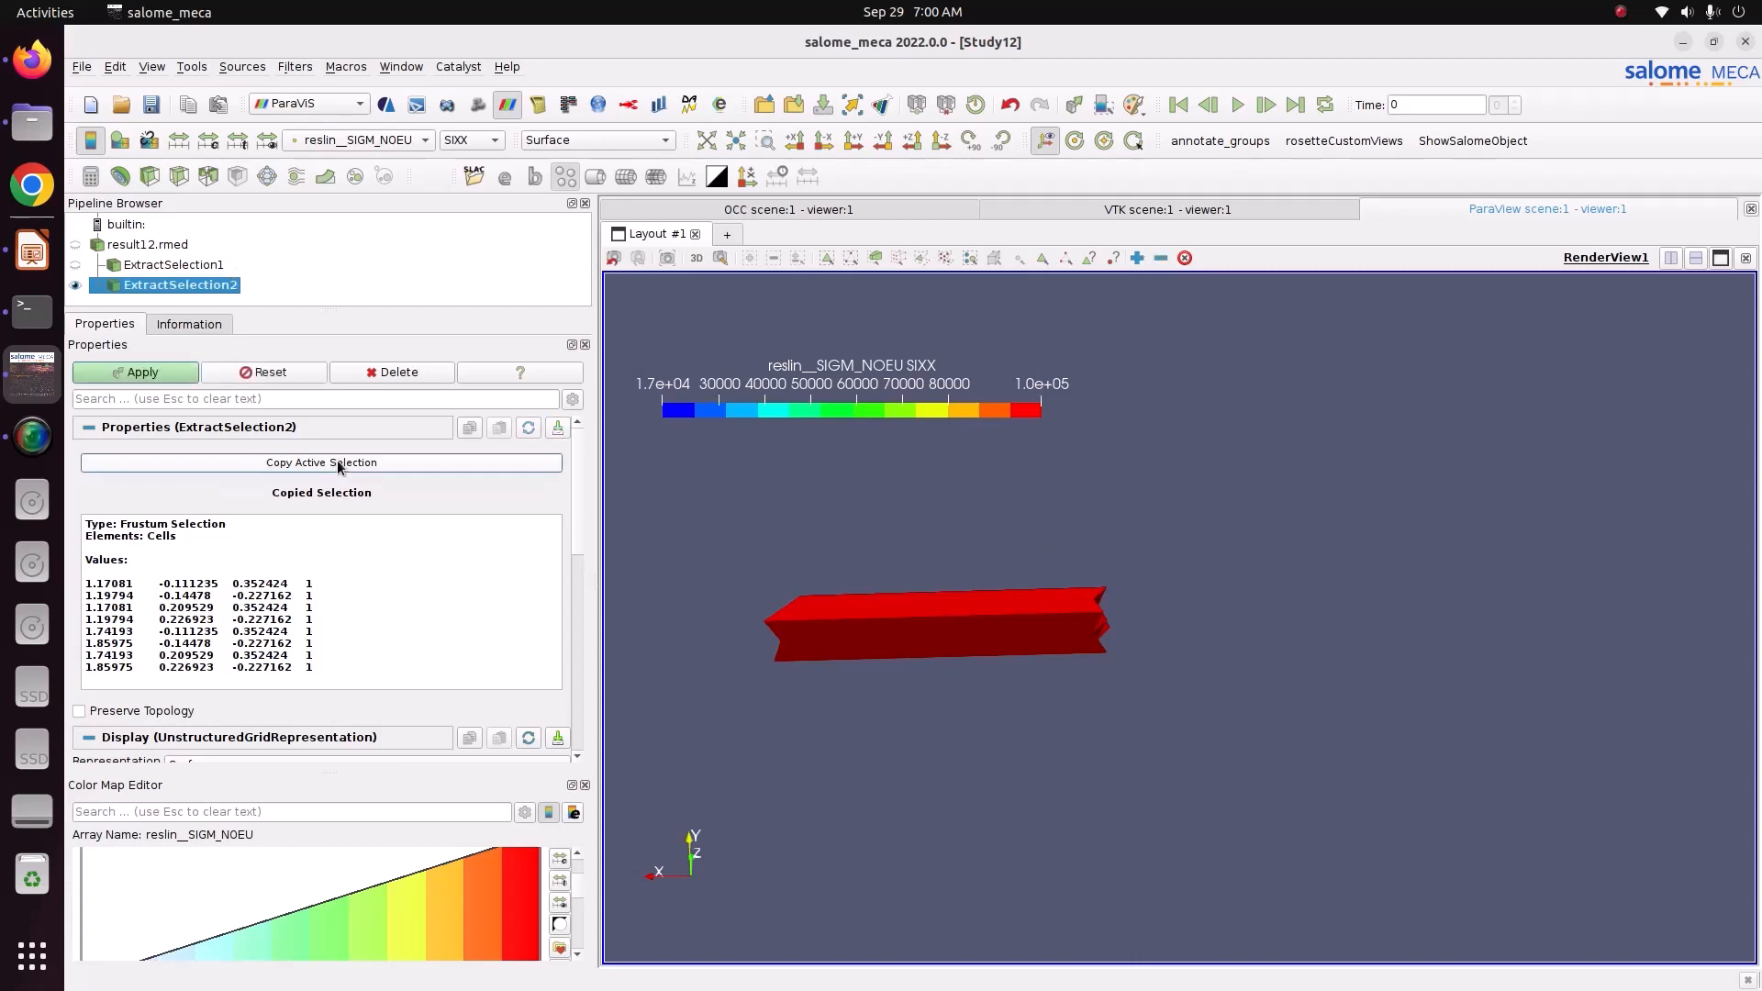
click(185, 371)
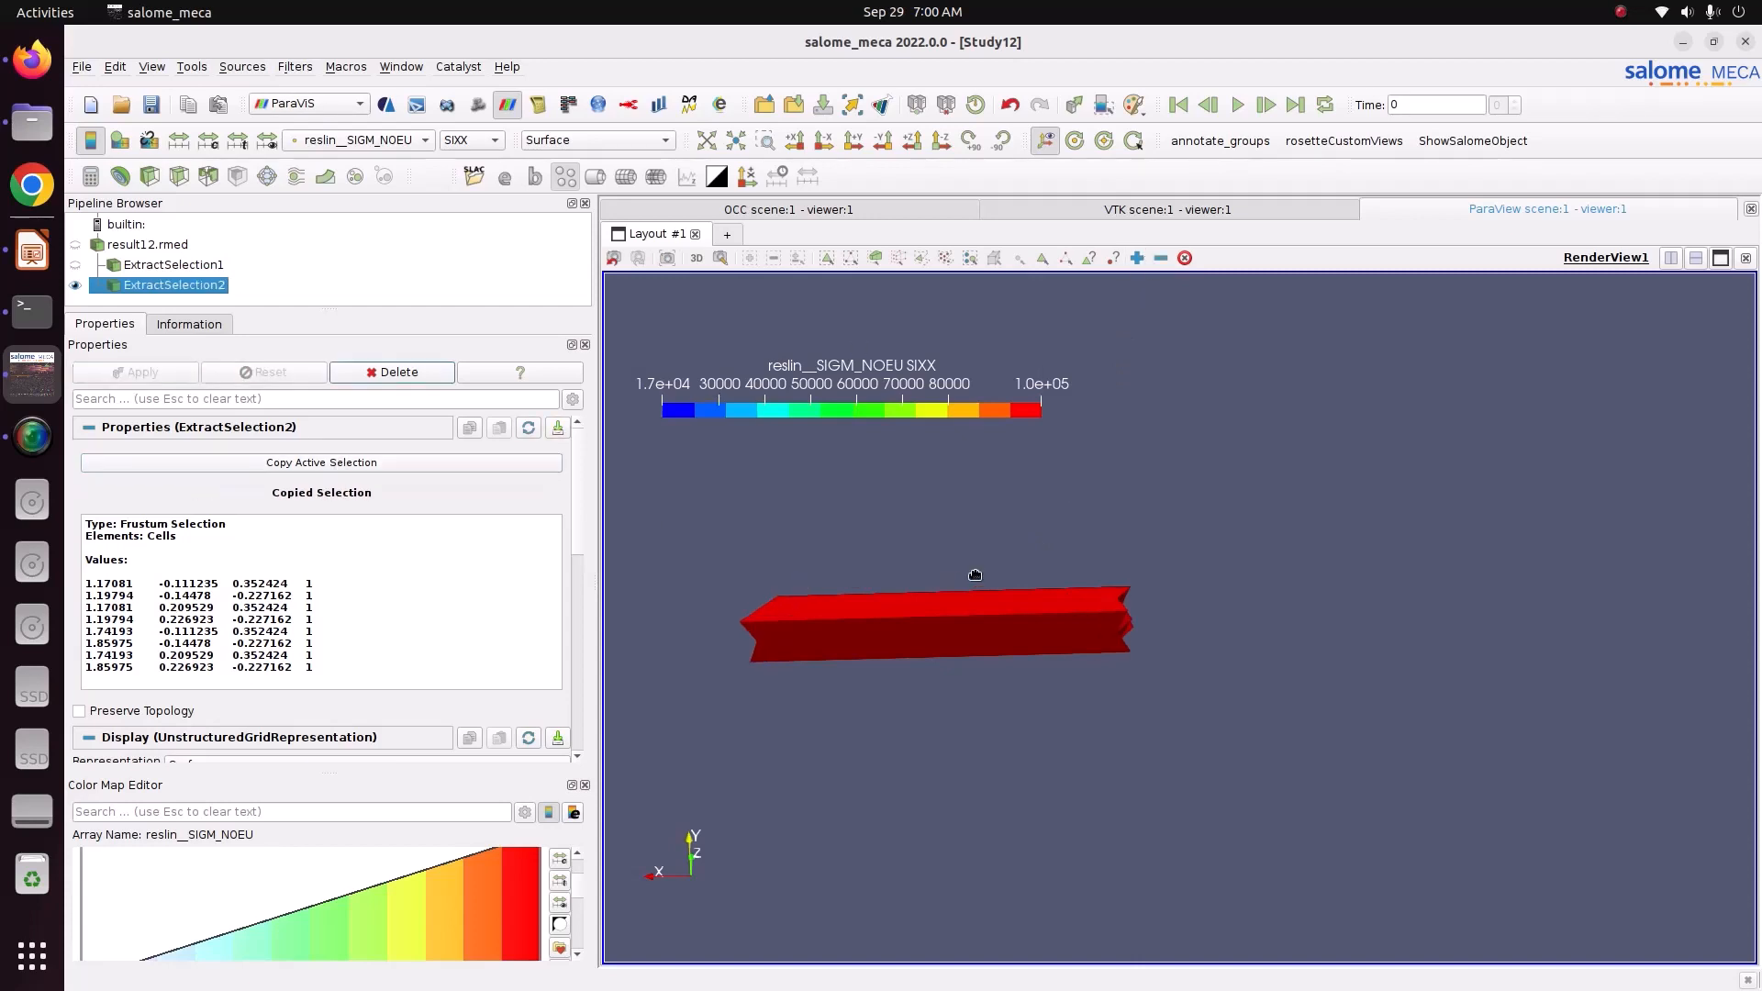
click(1137, 258)
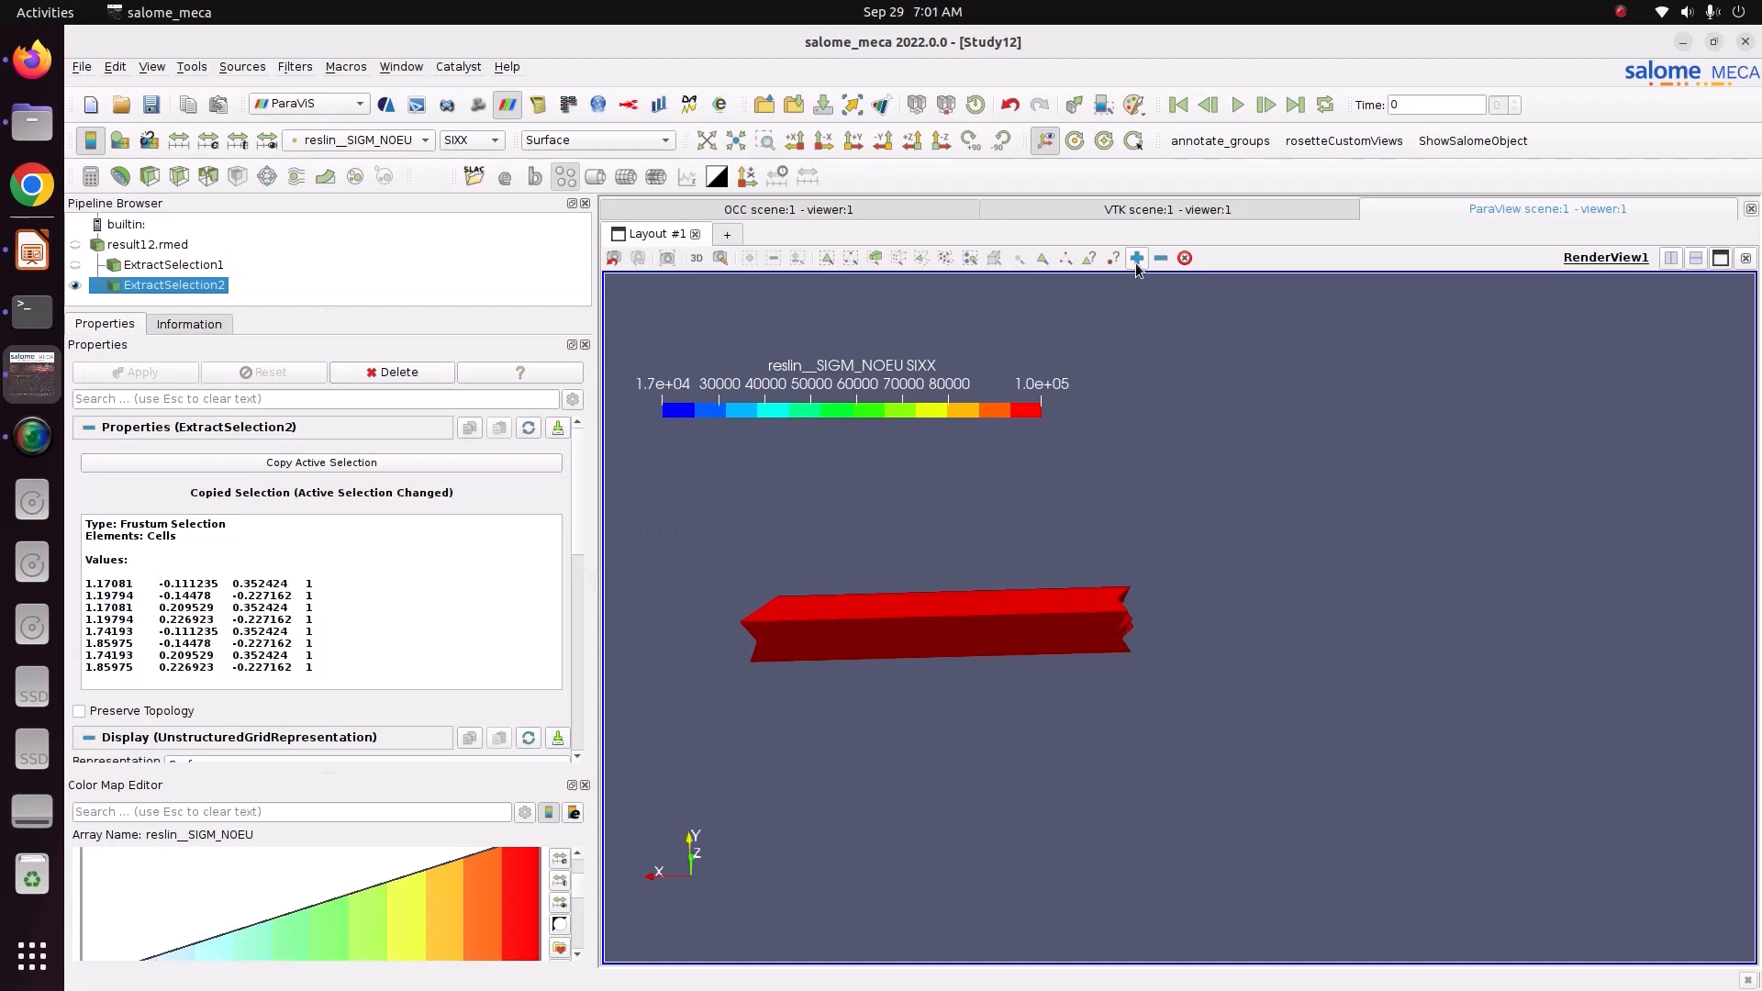
click(246, 460)
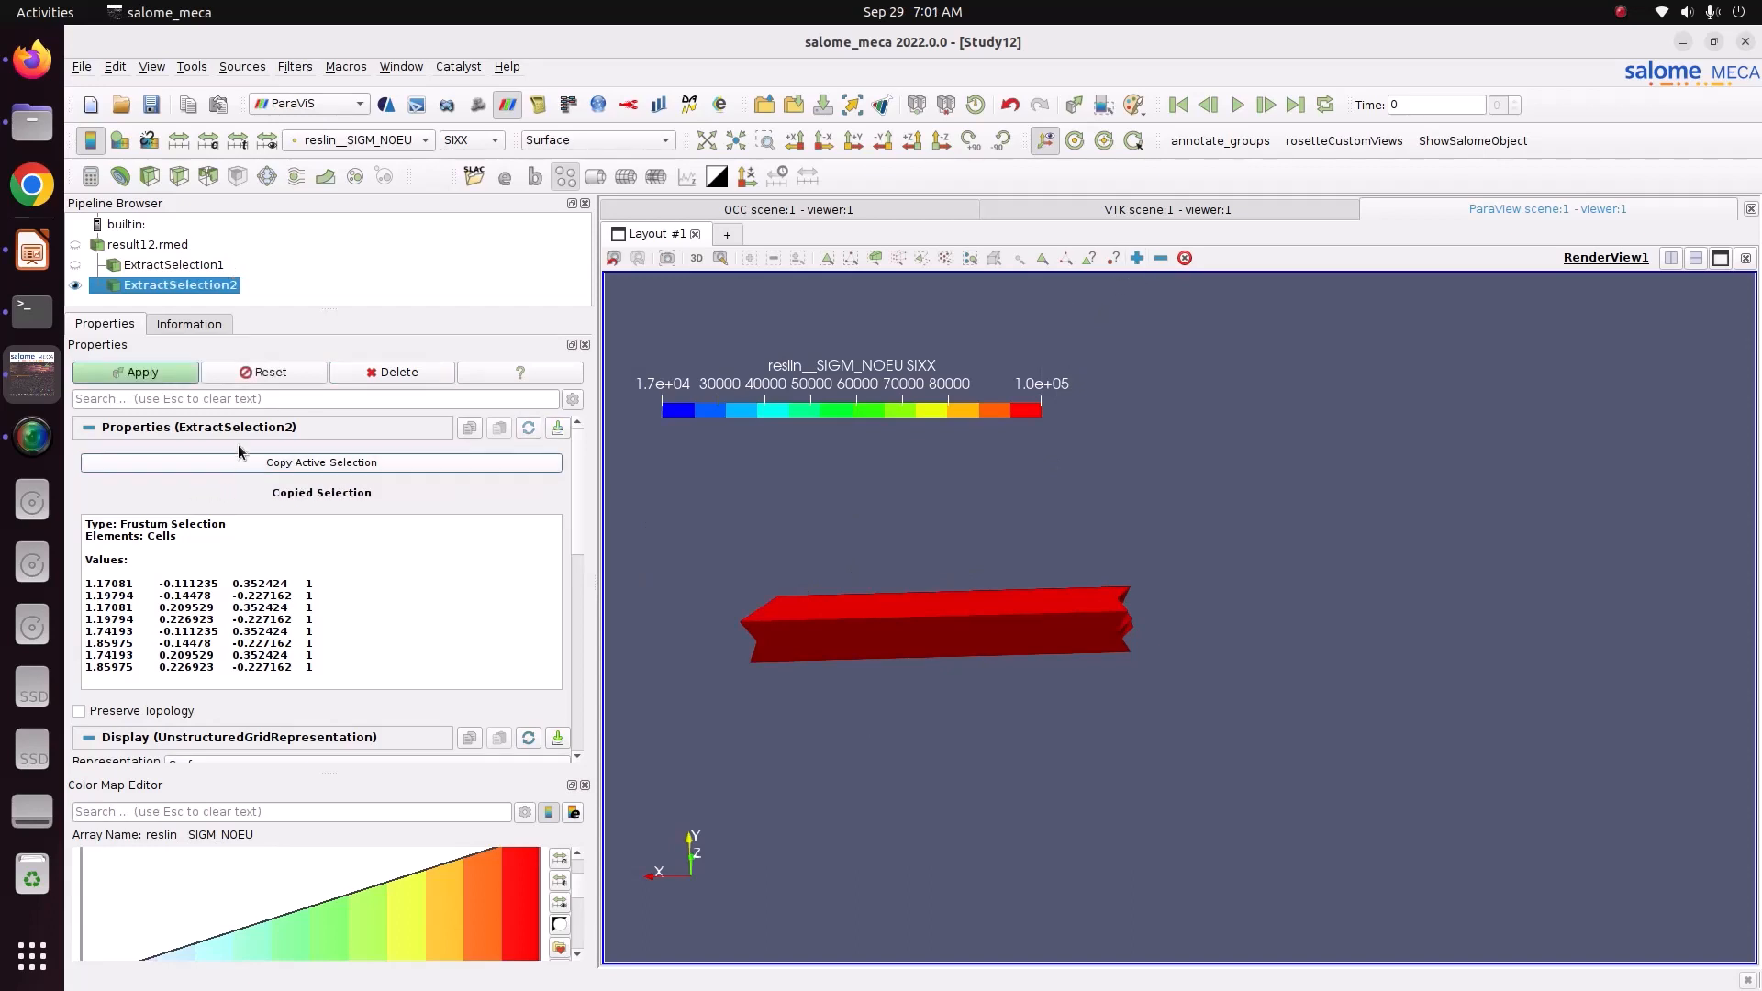
click(167, 371)
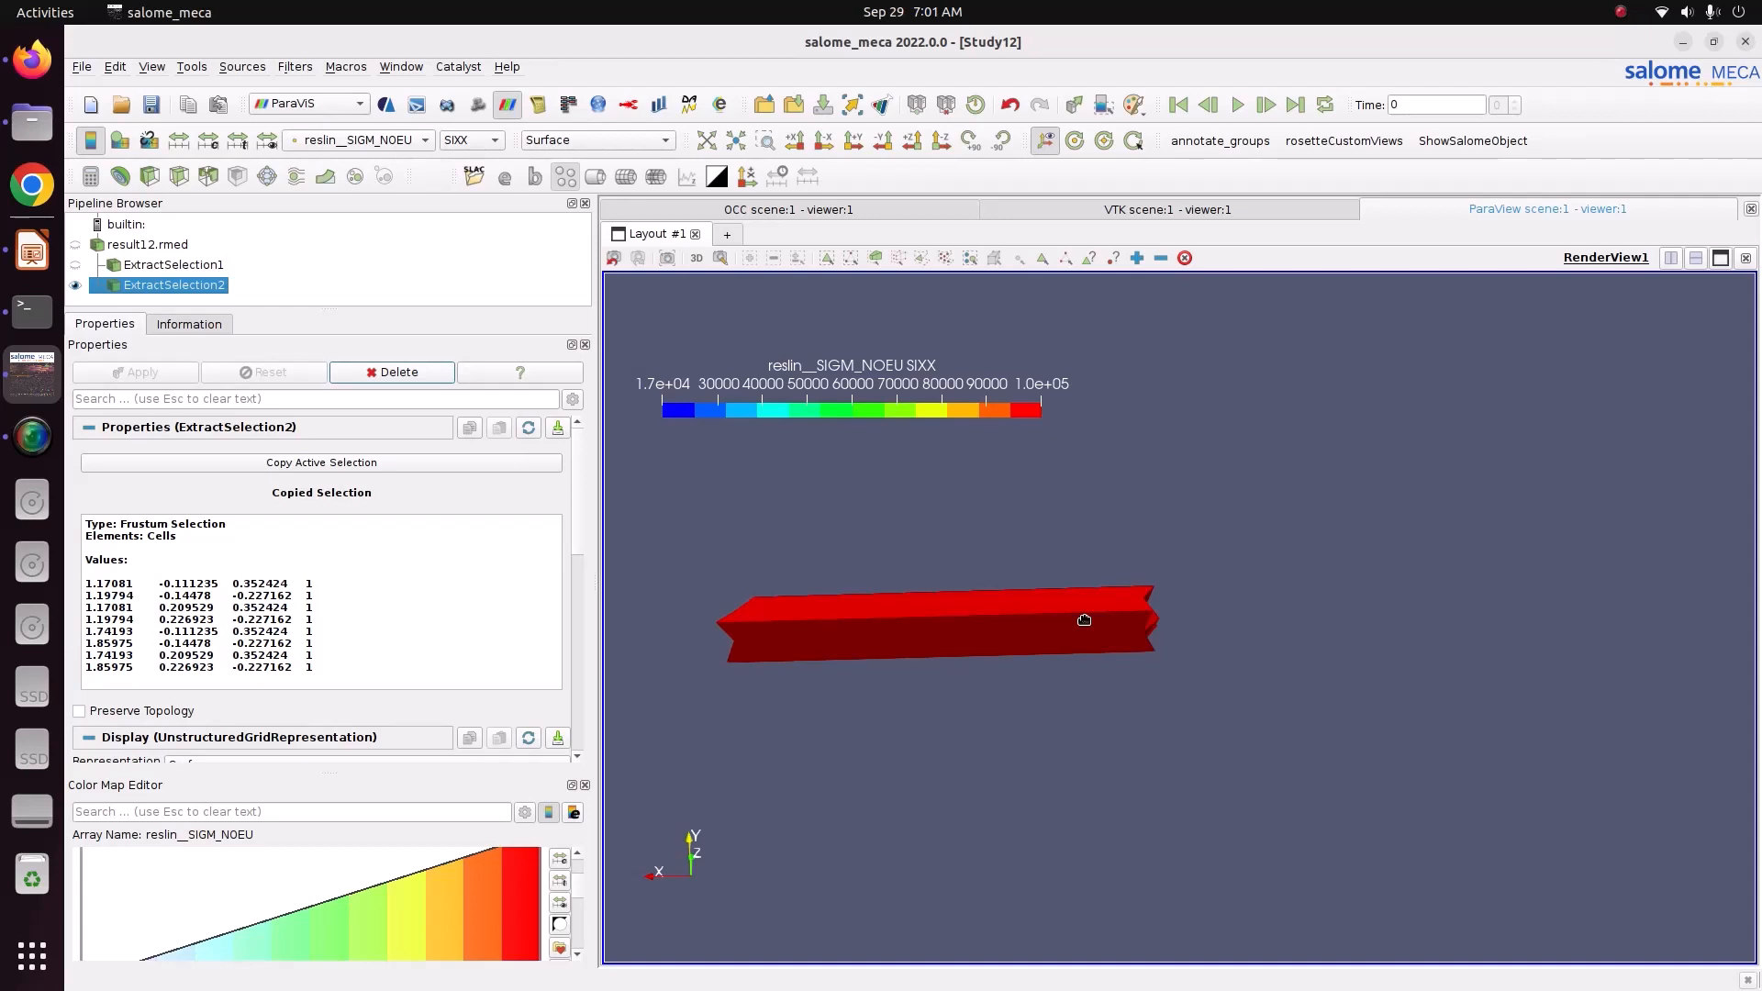
click(1137, 258)
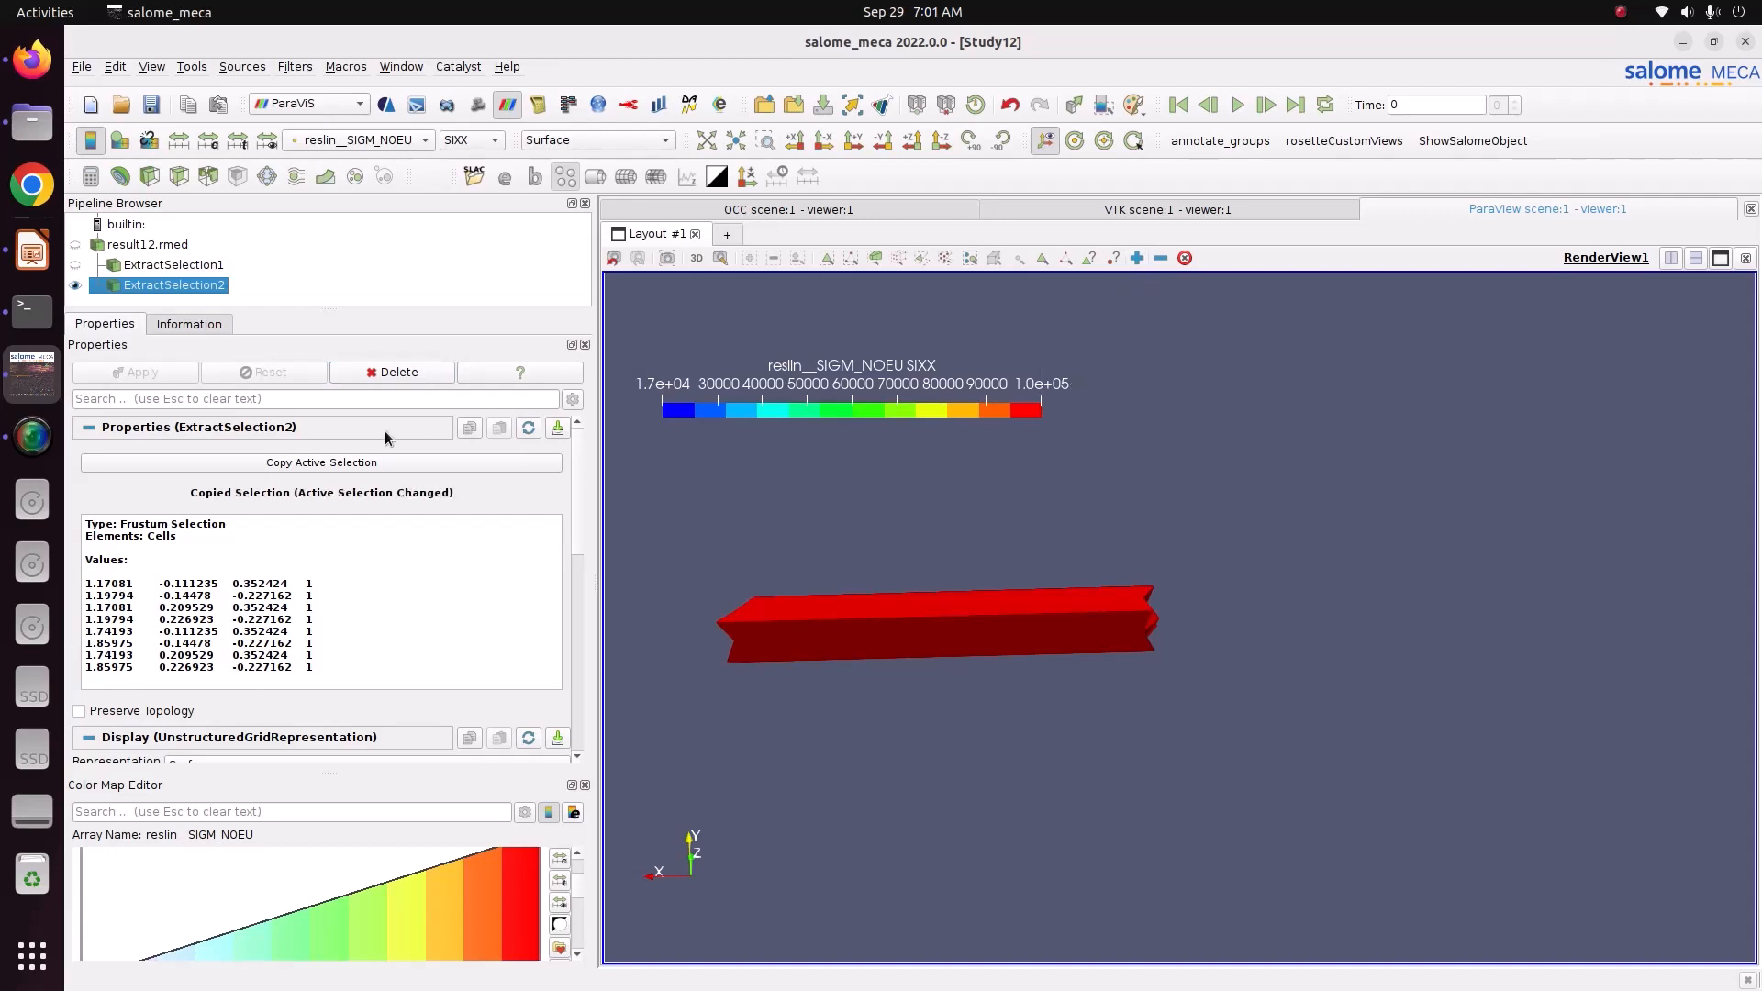
click(258, 461)
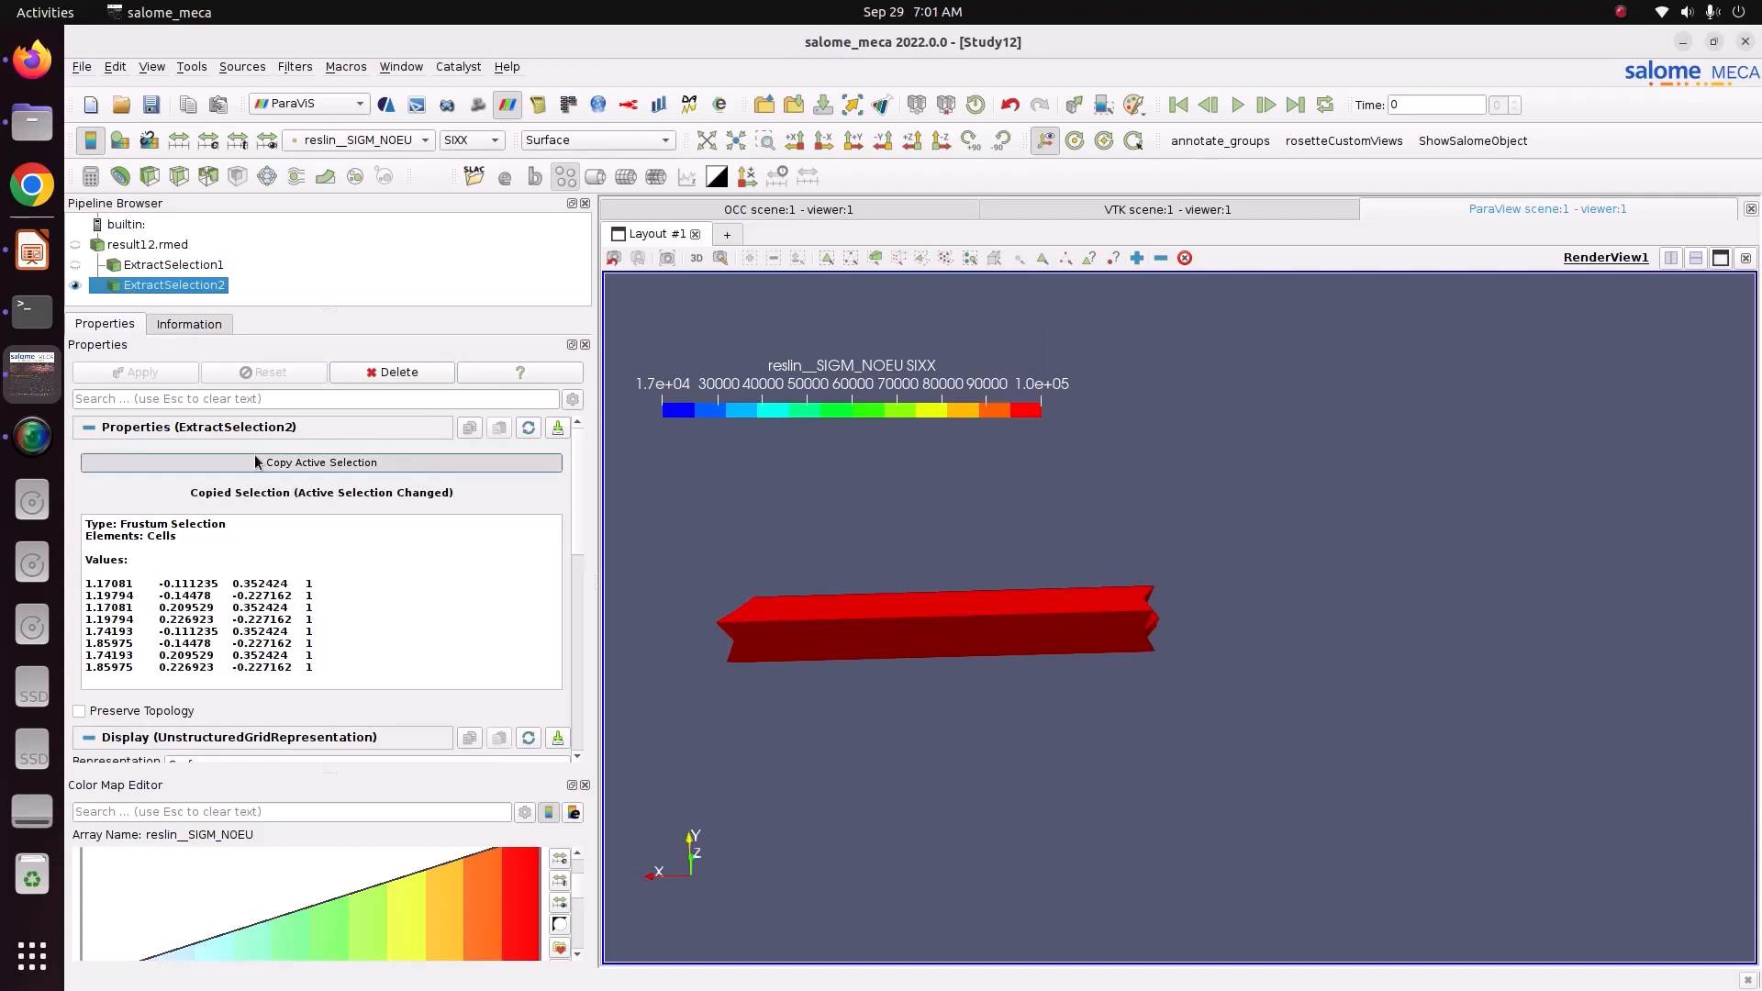
click(153, 369)
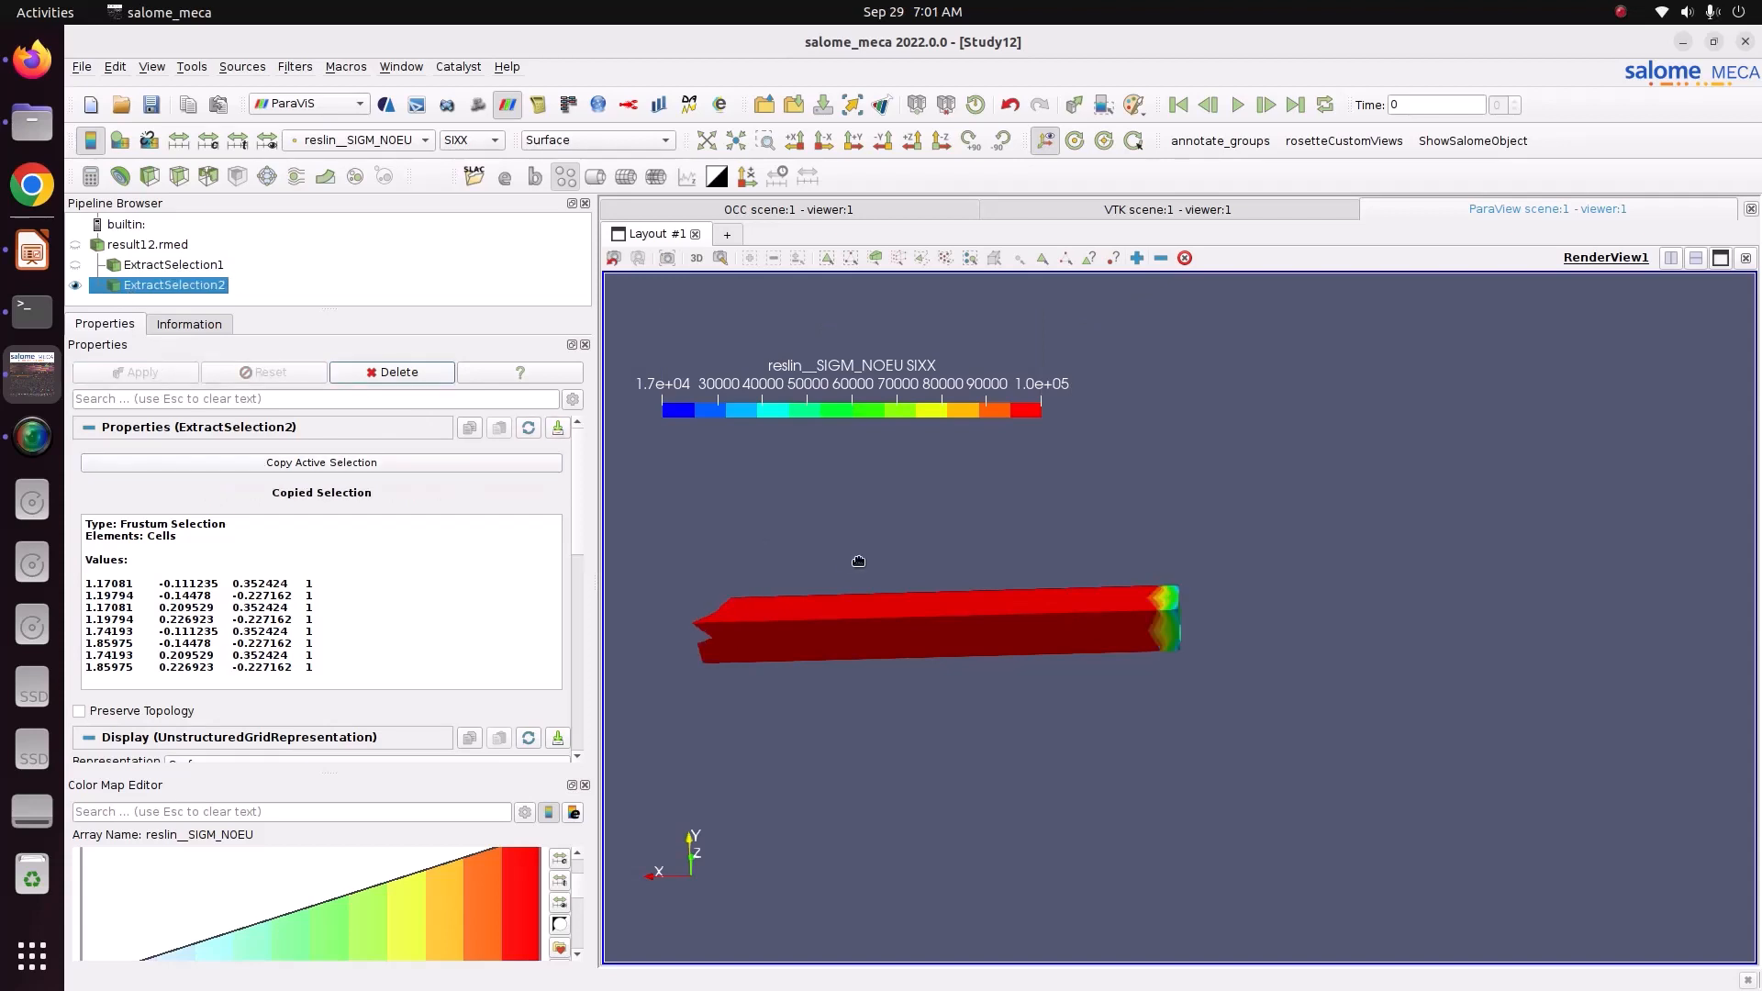
Step: Examine the SIXX stress distribution at the end of the enlarged aluminium extraction that adjoins the steel section
drag(857, 558, 1105, 618)
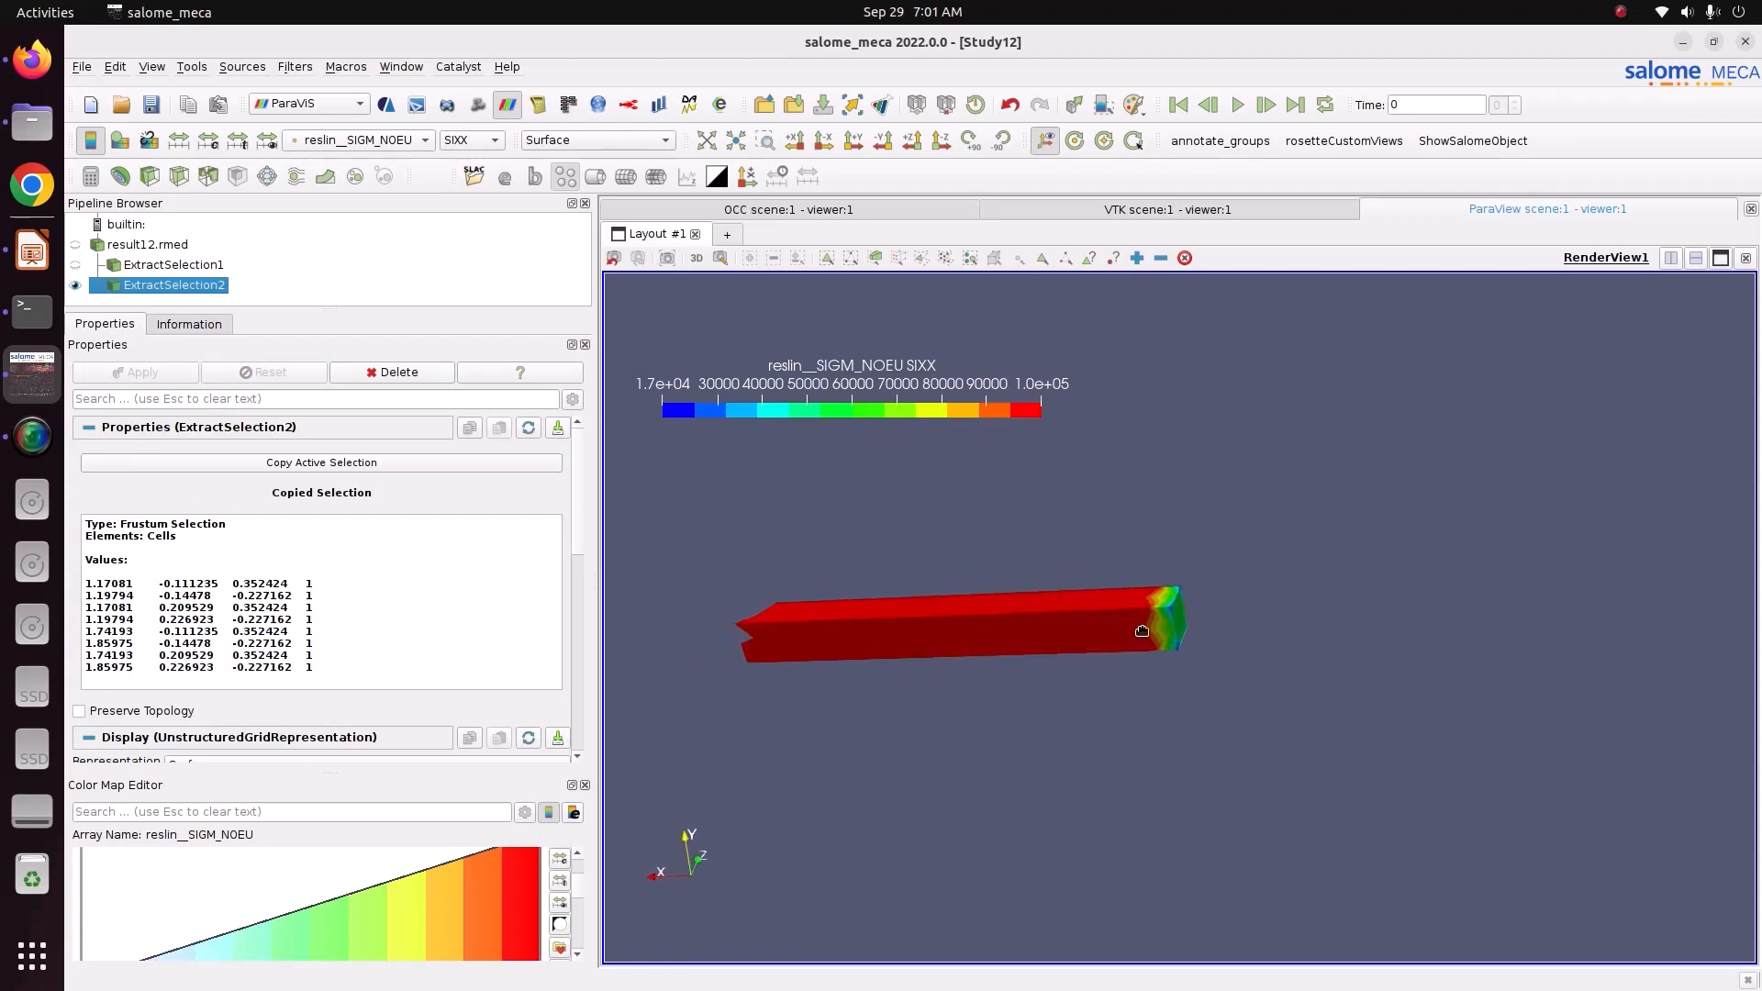
scroll(1153, 649, up, 3)
scroll(1262, 713, down, 2)
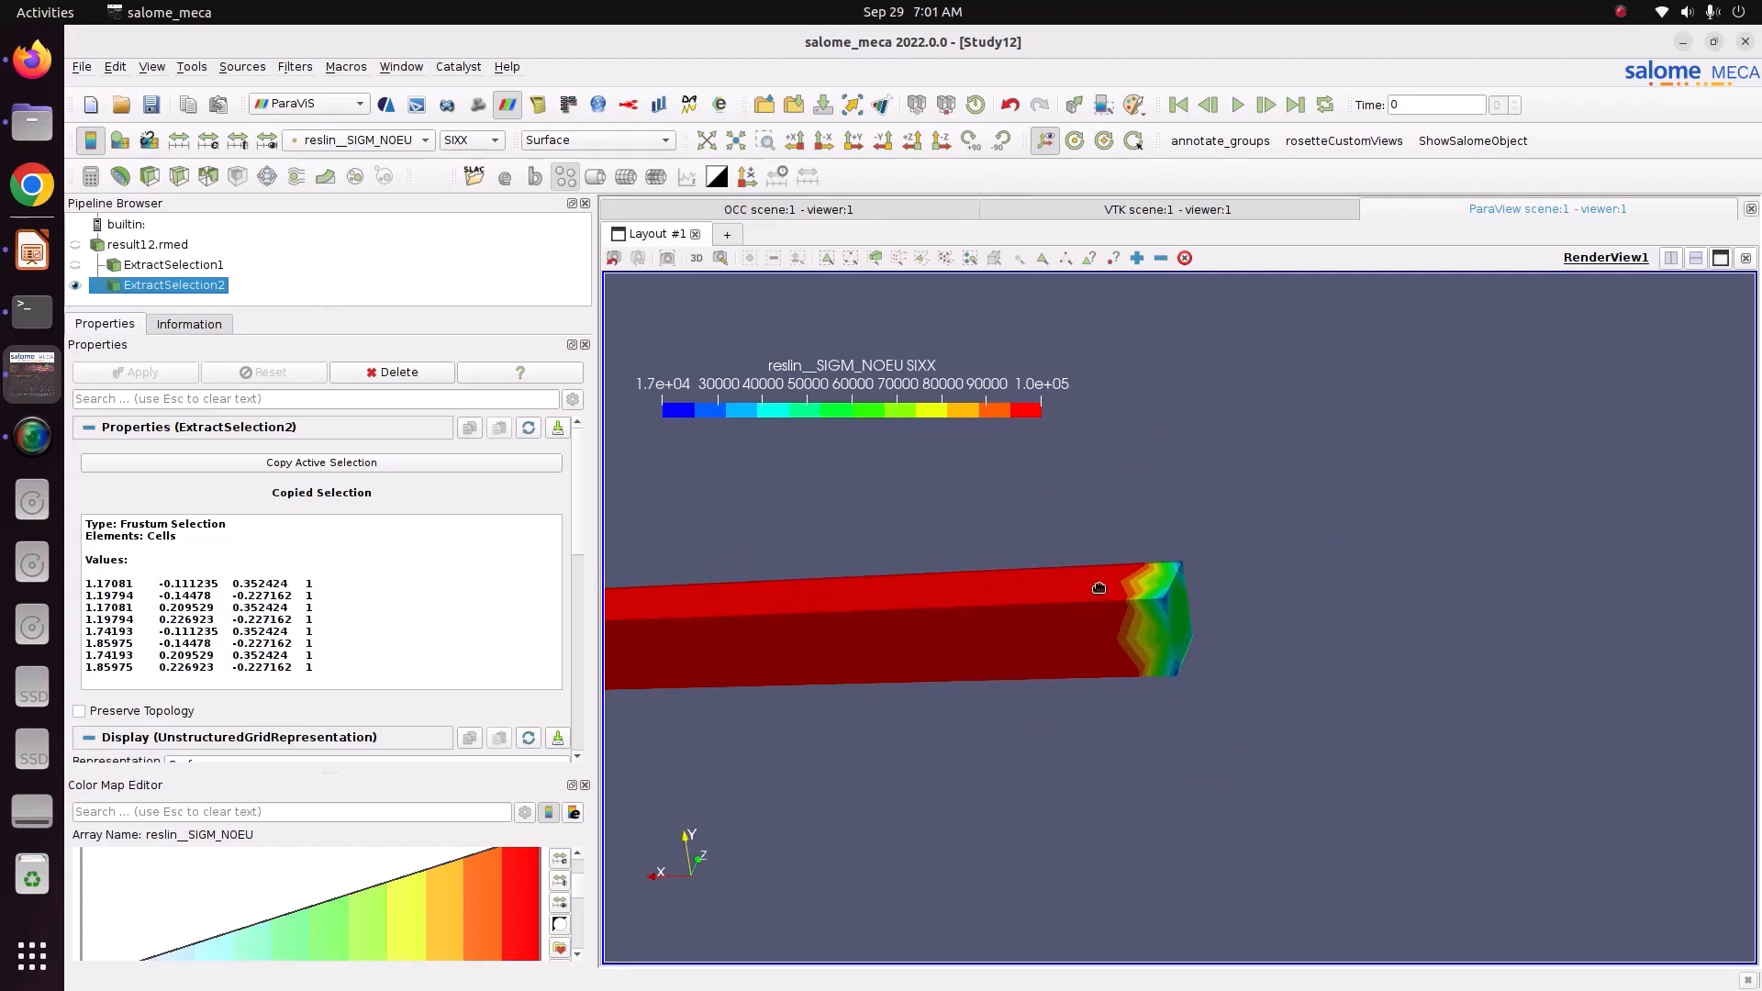
drag(1026, 671, 928, 769)
scroll(928, 769, down, 5)
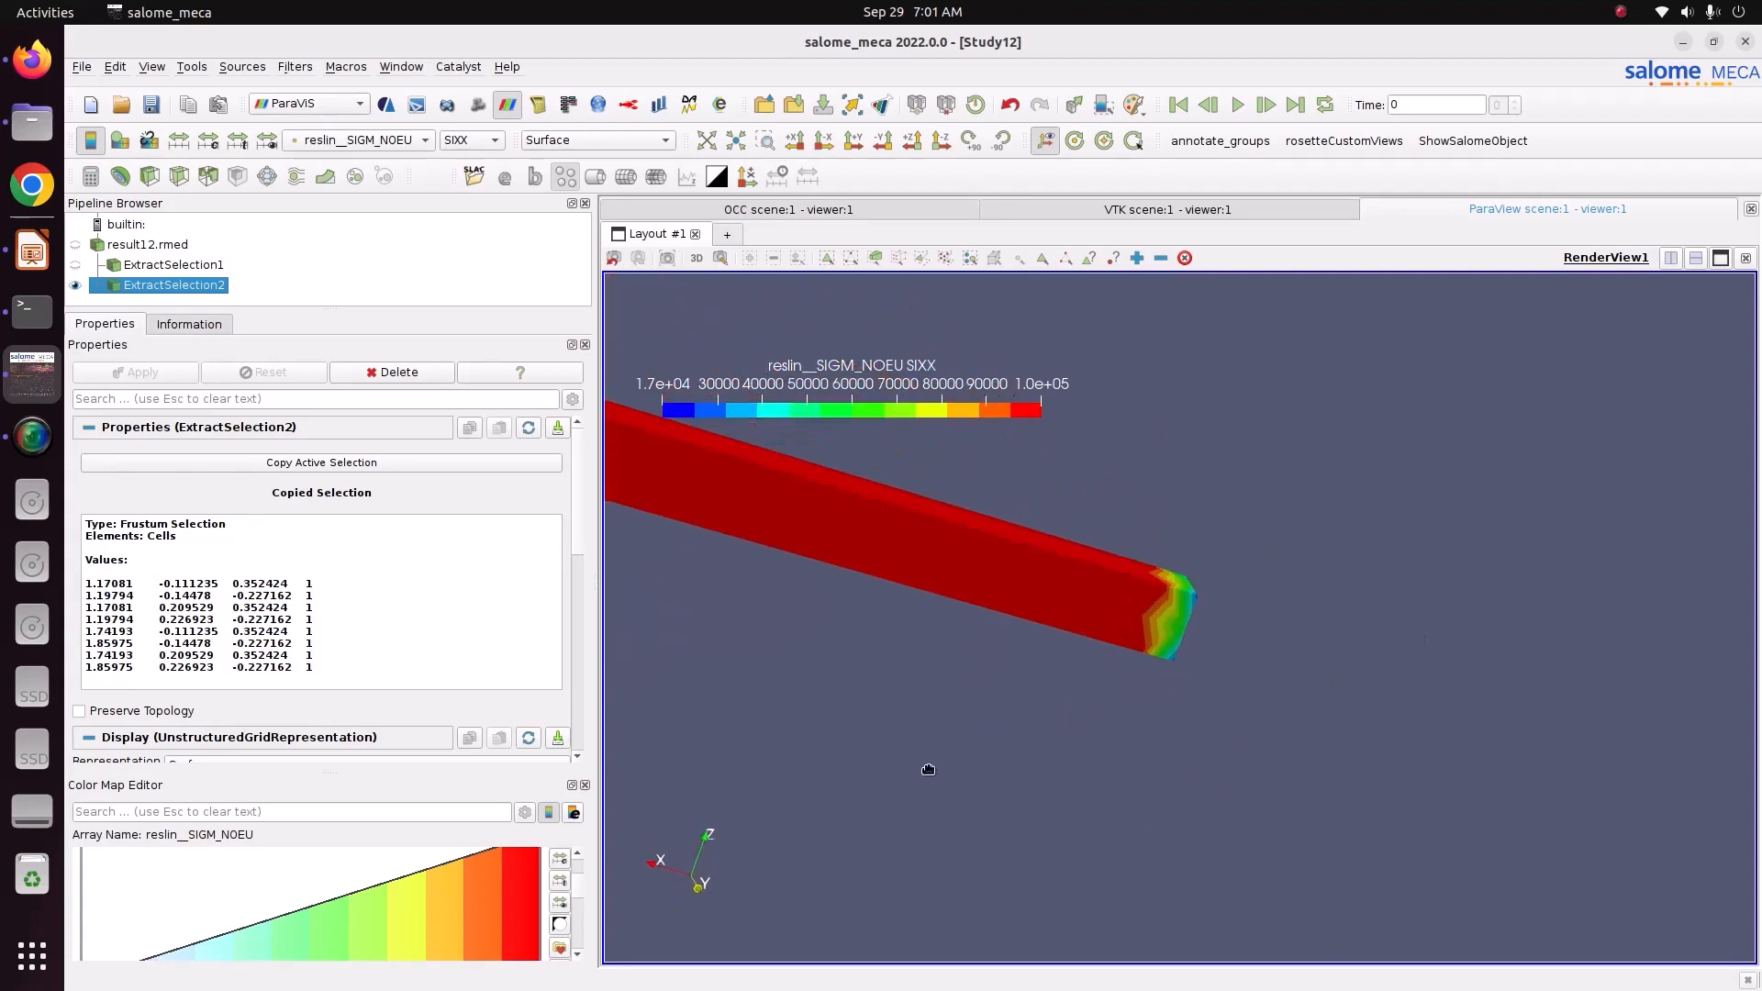
drag(909, 503, 1097, 793)
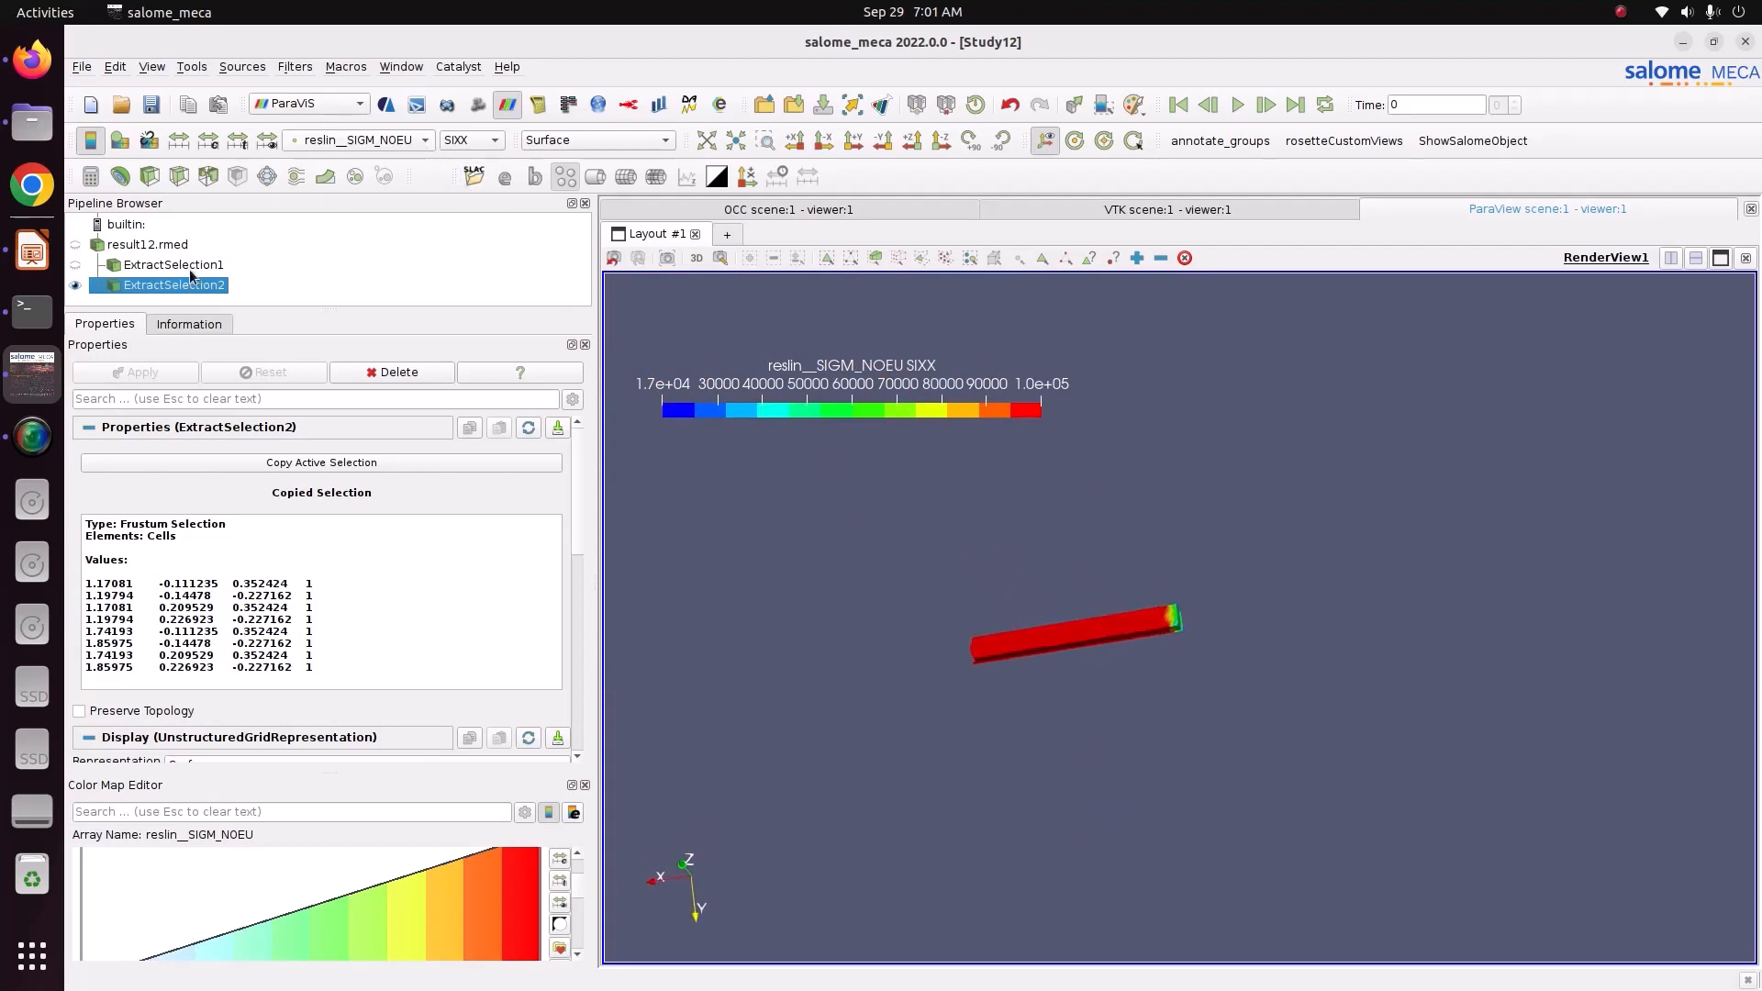
Step: Hide ExtractSelection2, show the full result12.rmed bar, and clear its cell selection
click(75, 284)
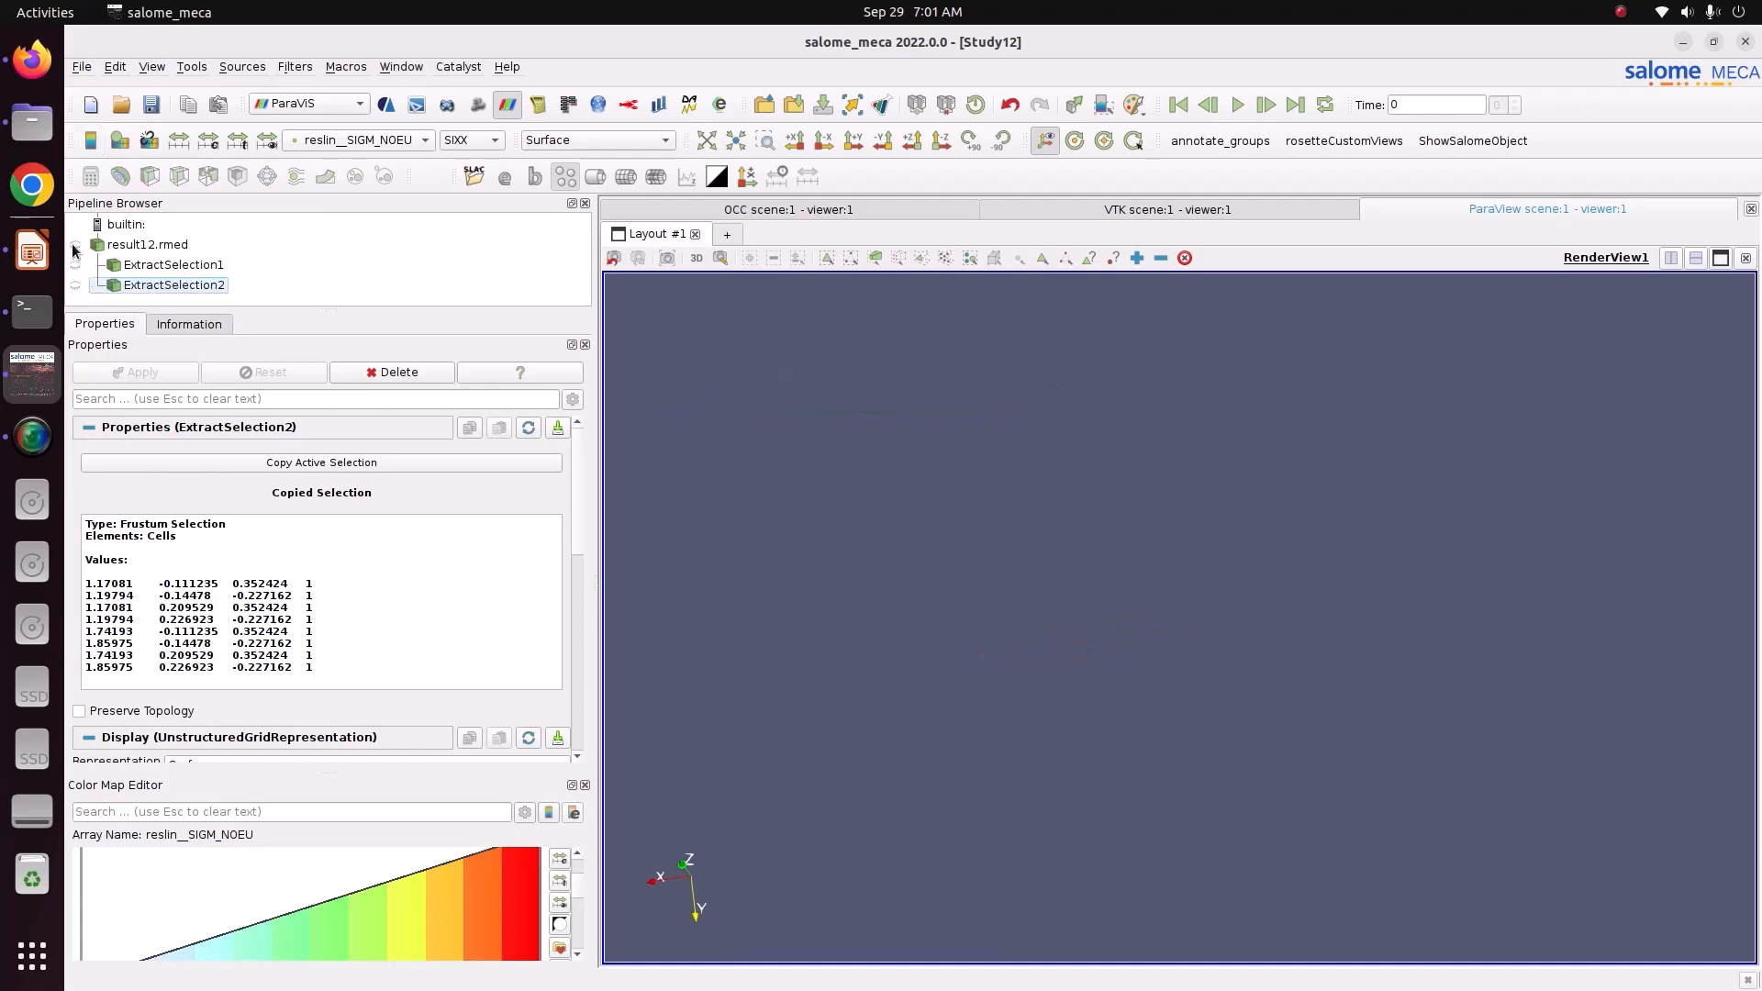
click(76, 244)
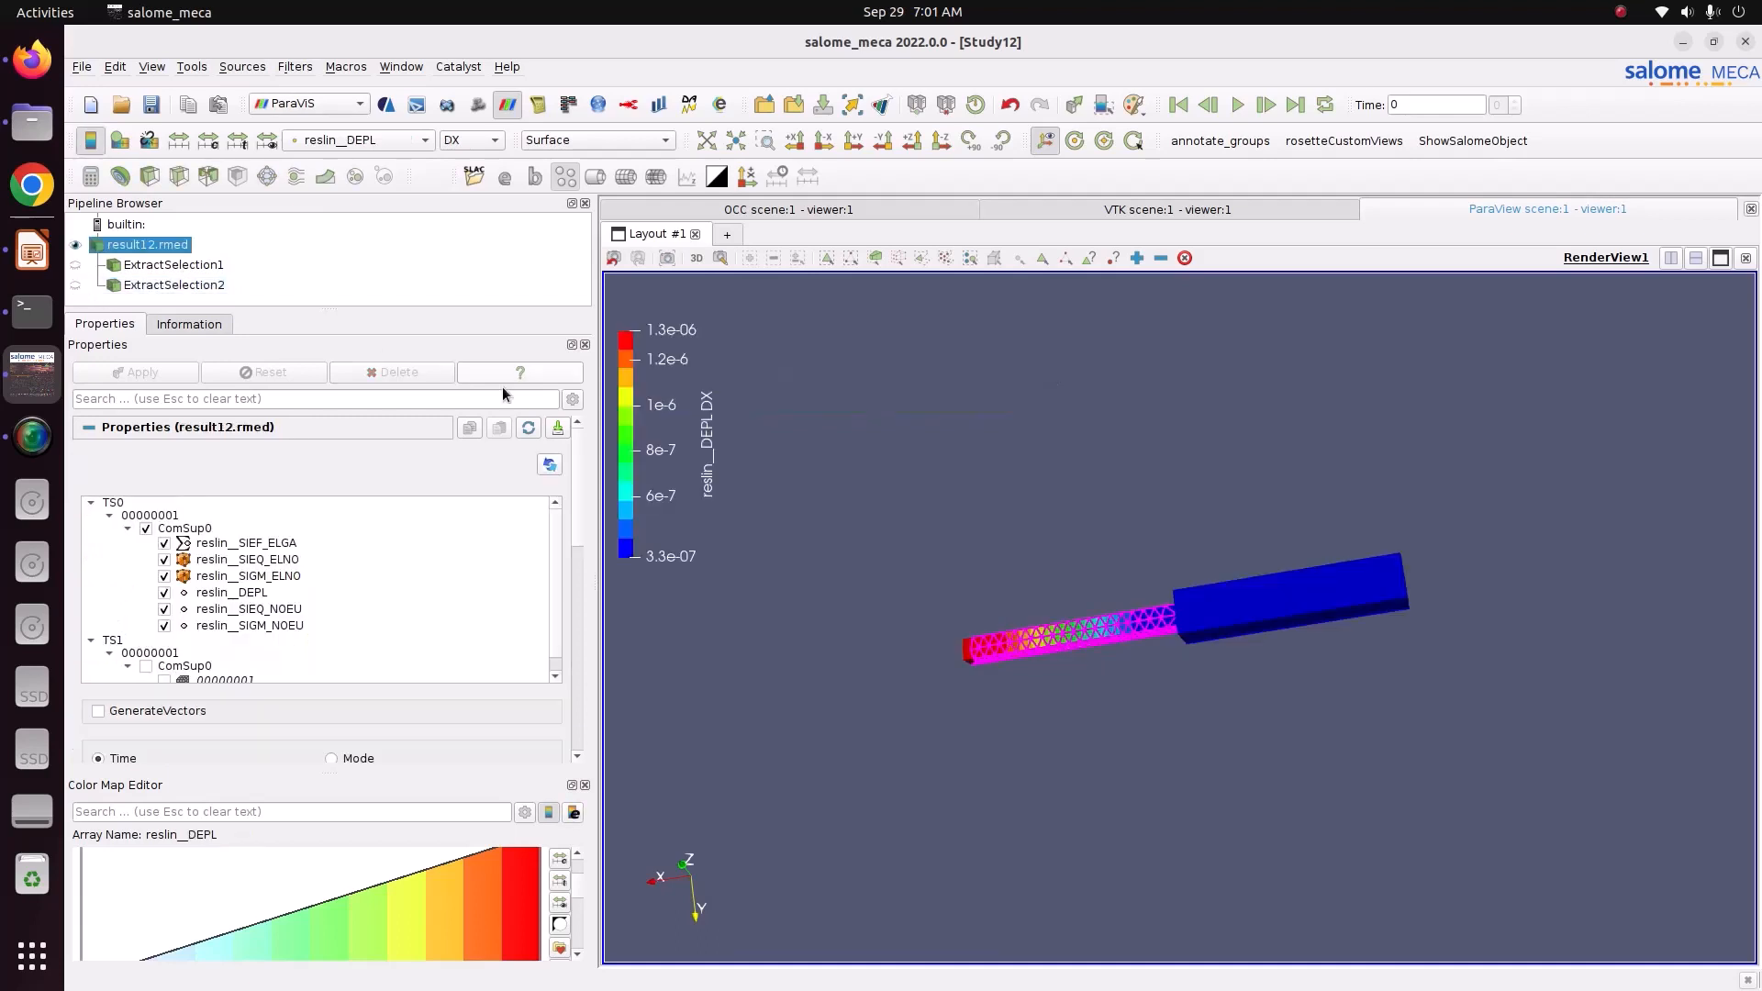
drag(1105, 587, 1087, 542)
click(1184, 258)
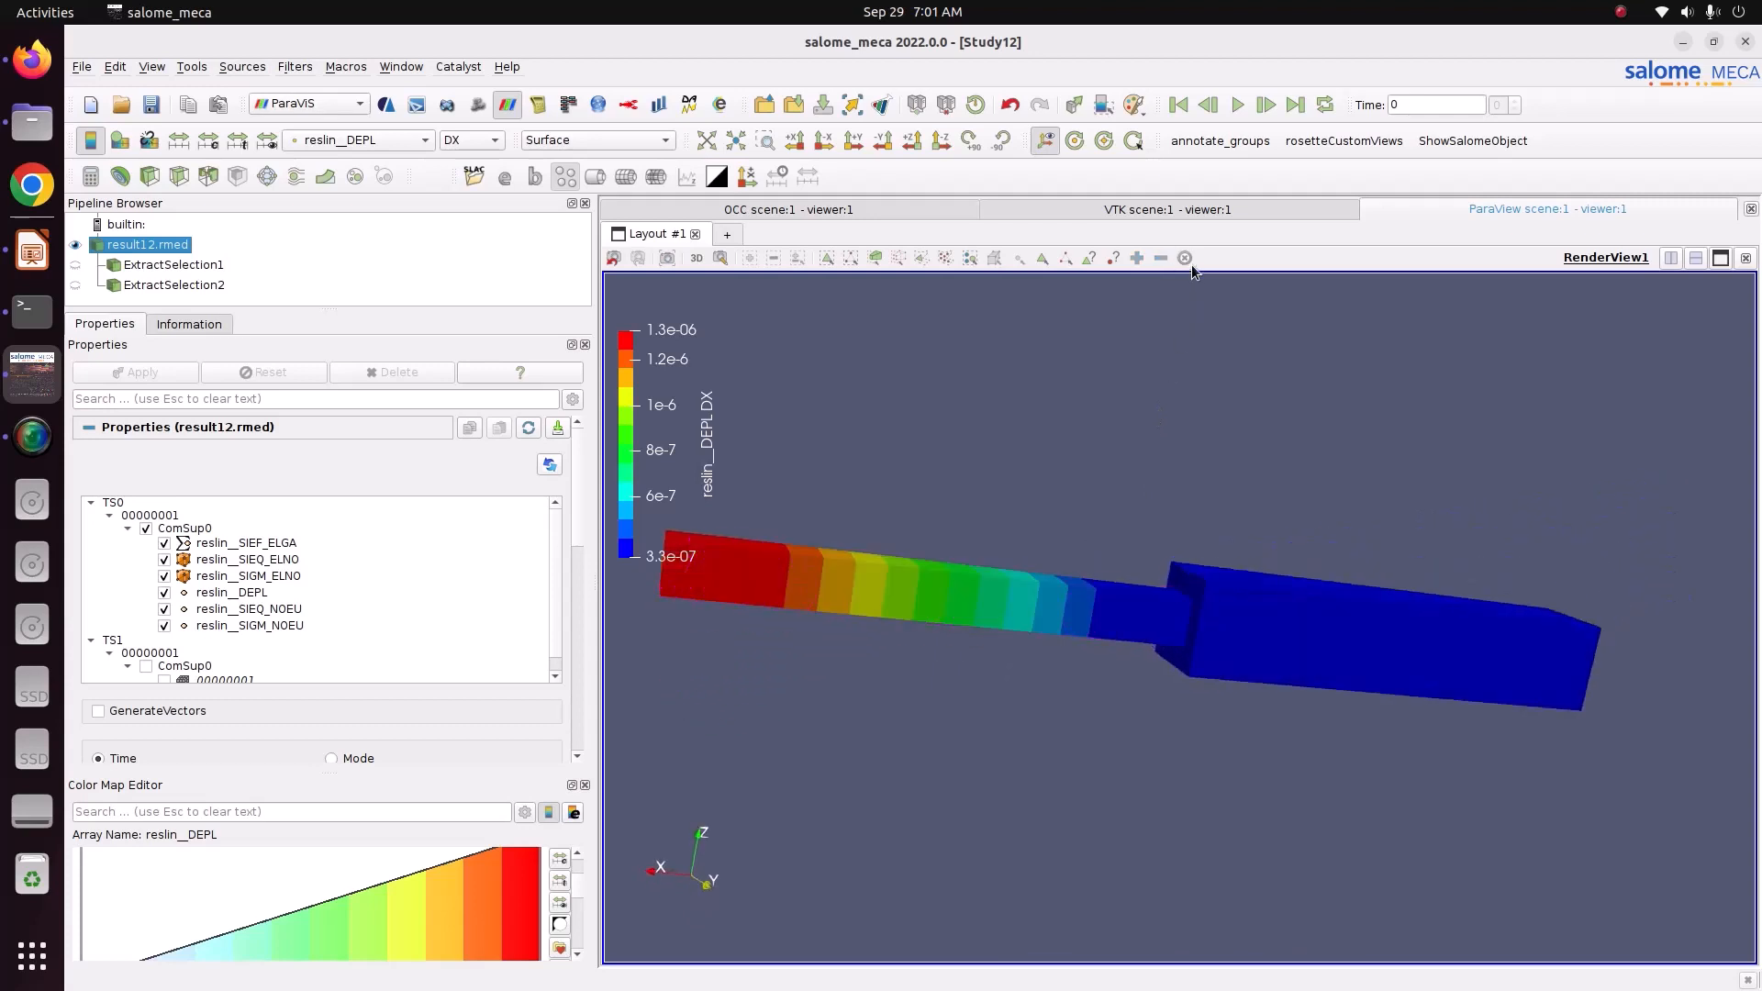
drag(1198, 394, 1578, 581)
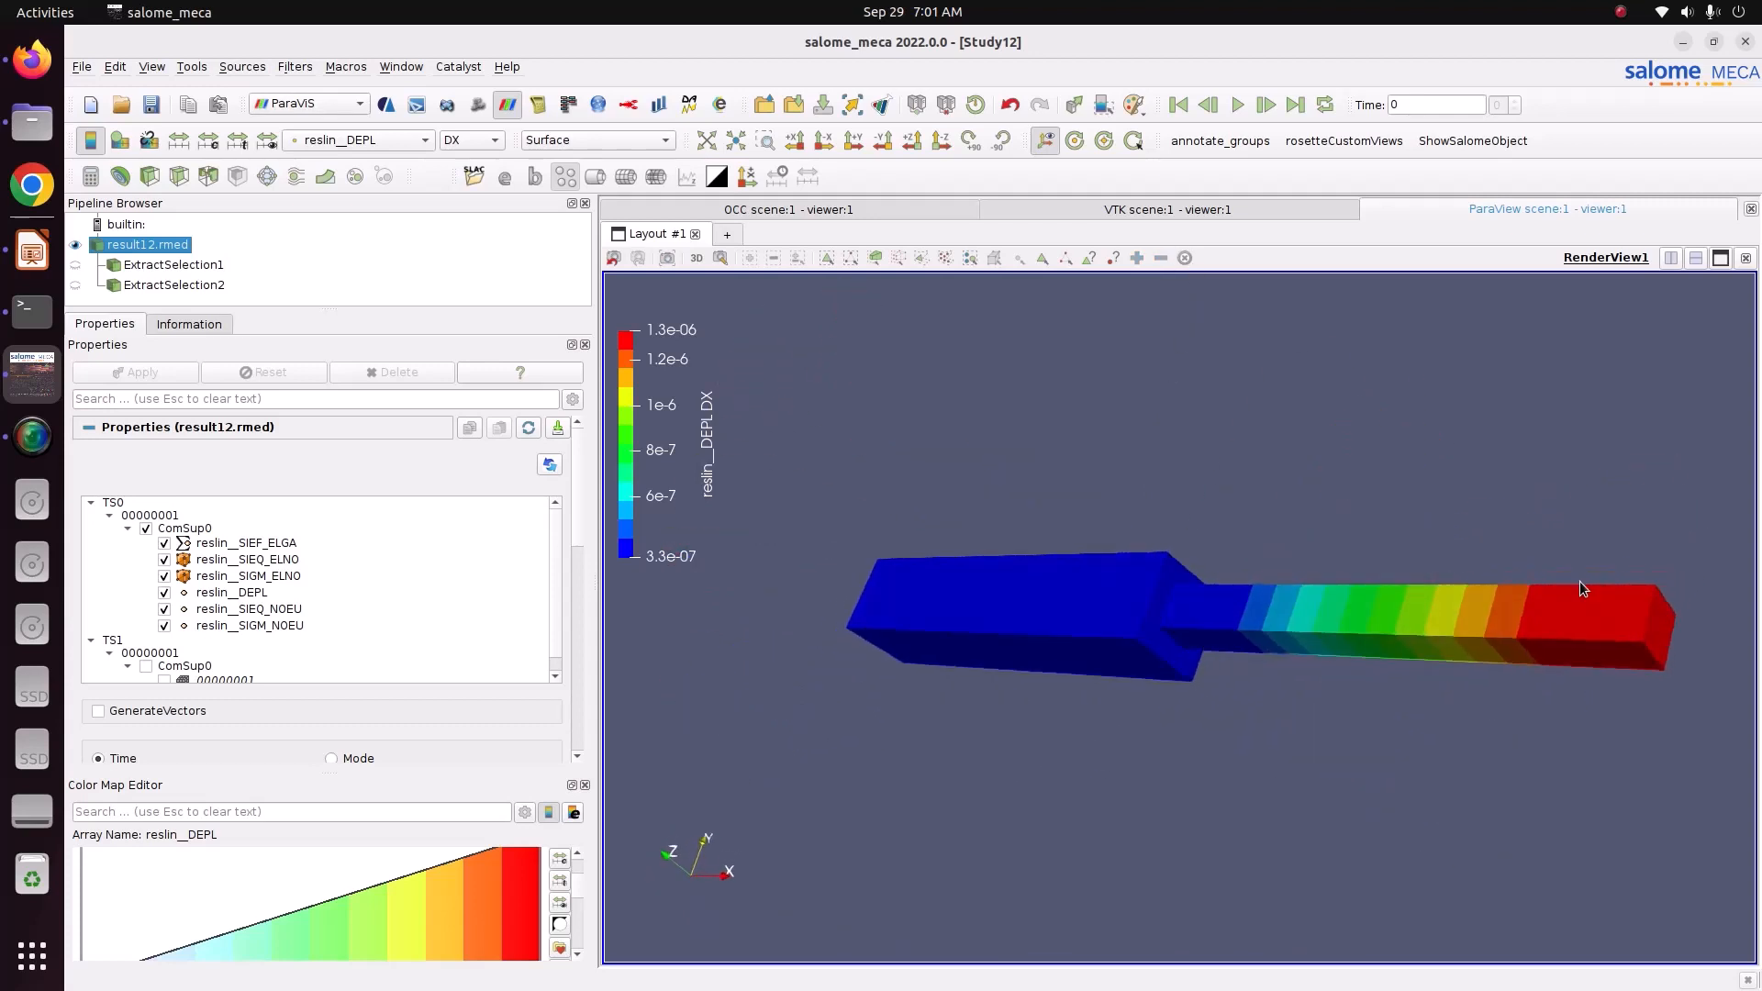
Step: Colour the full stepped bar by the SIXX component of reslin__SIGM_NOEU
click(363, 139)
click(365, 154)
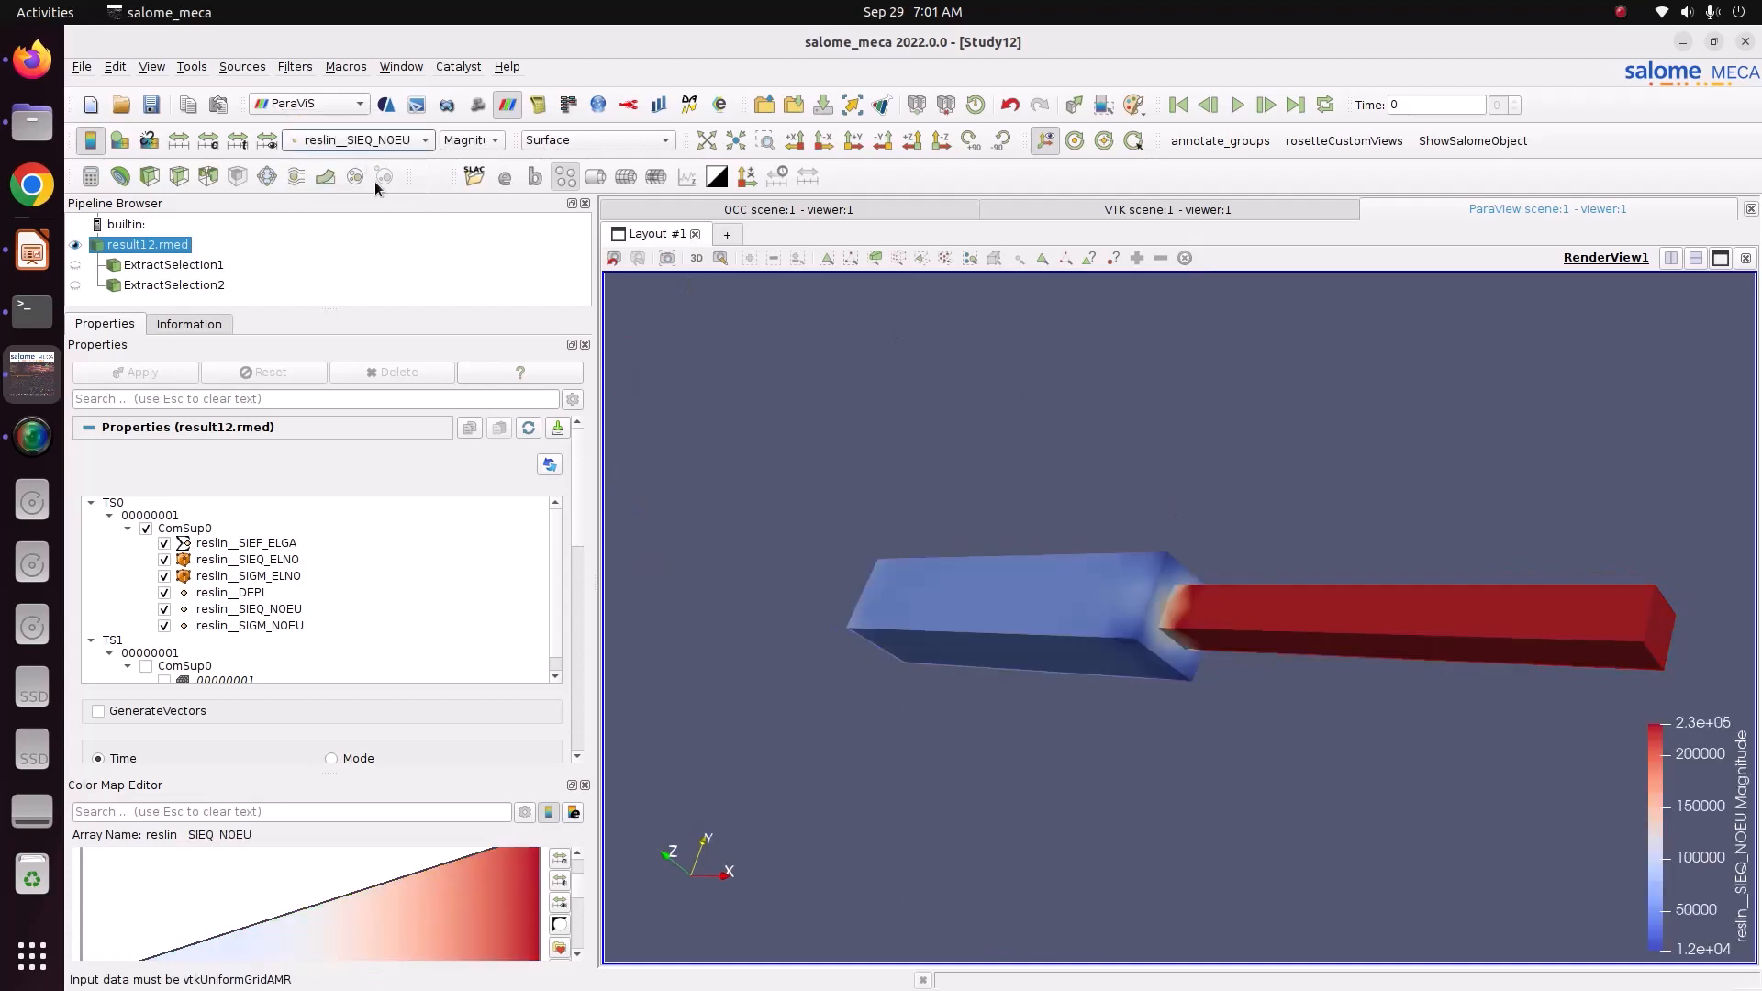
click(391, 144)
click(393, 161)
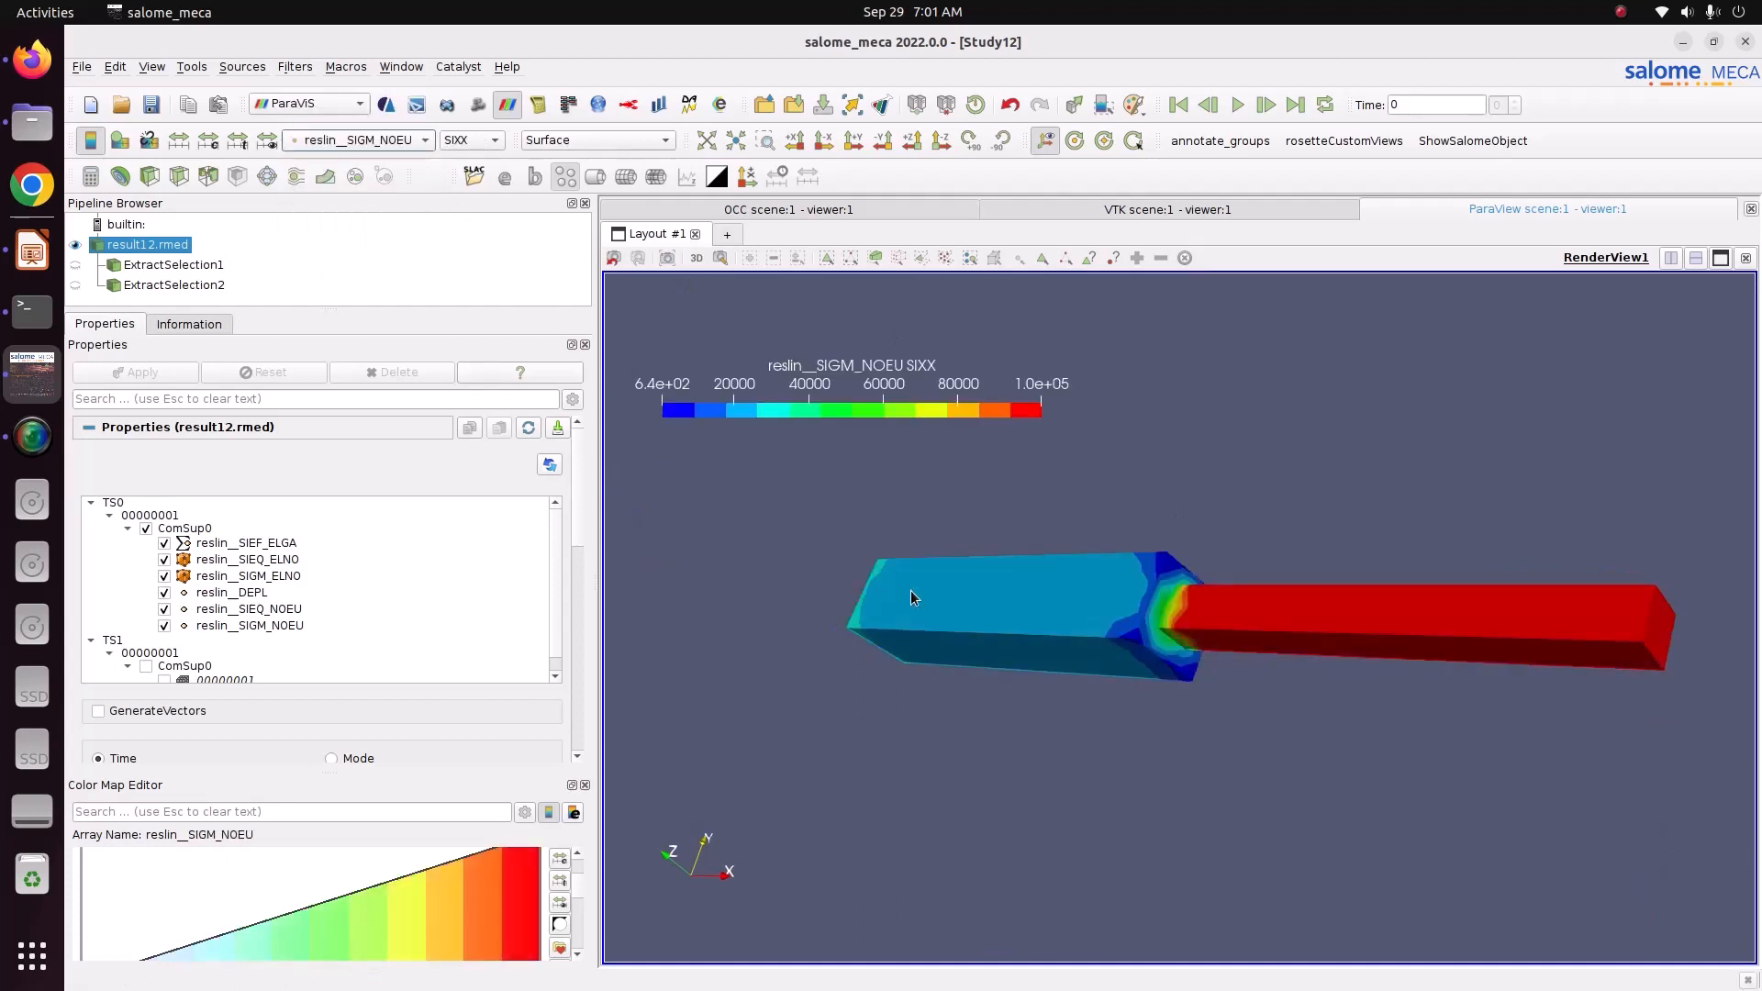
drag(910, 591, 1011, 563)
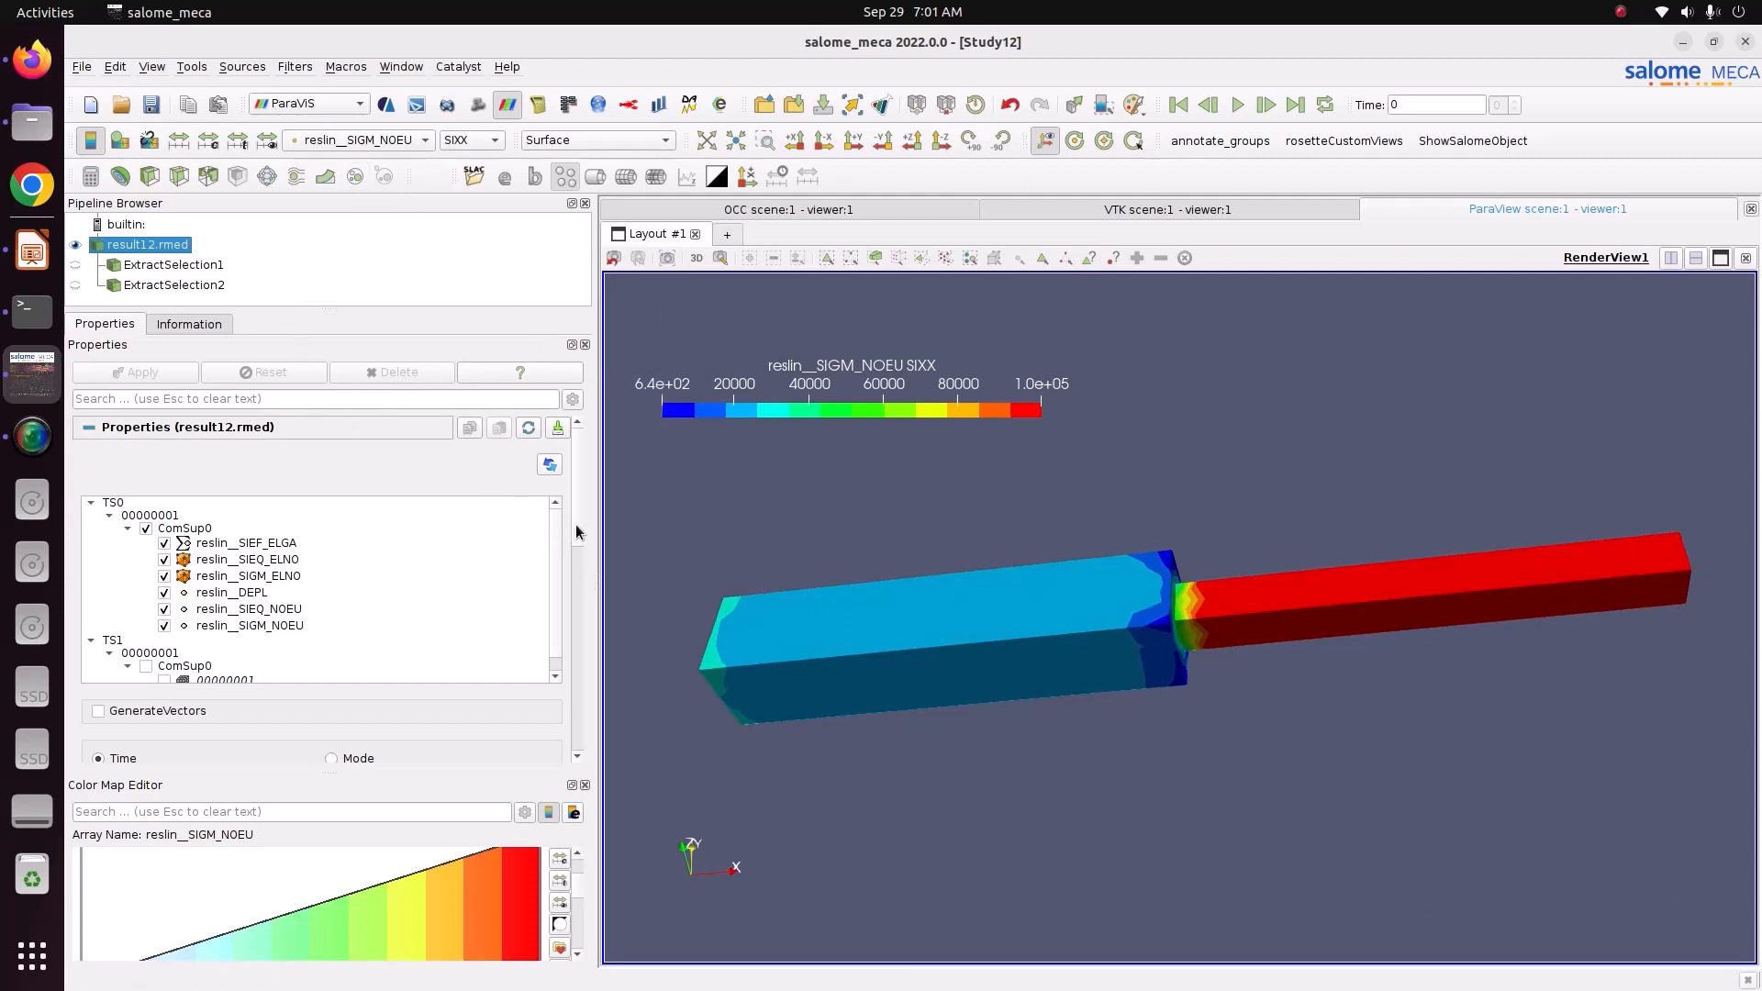
Step: Warp the full result12.rmed bar by the reslin__DEPL vectors with a scale factor of about 231028
click(323, 177)
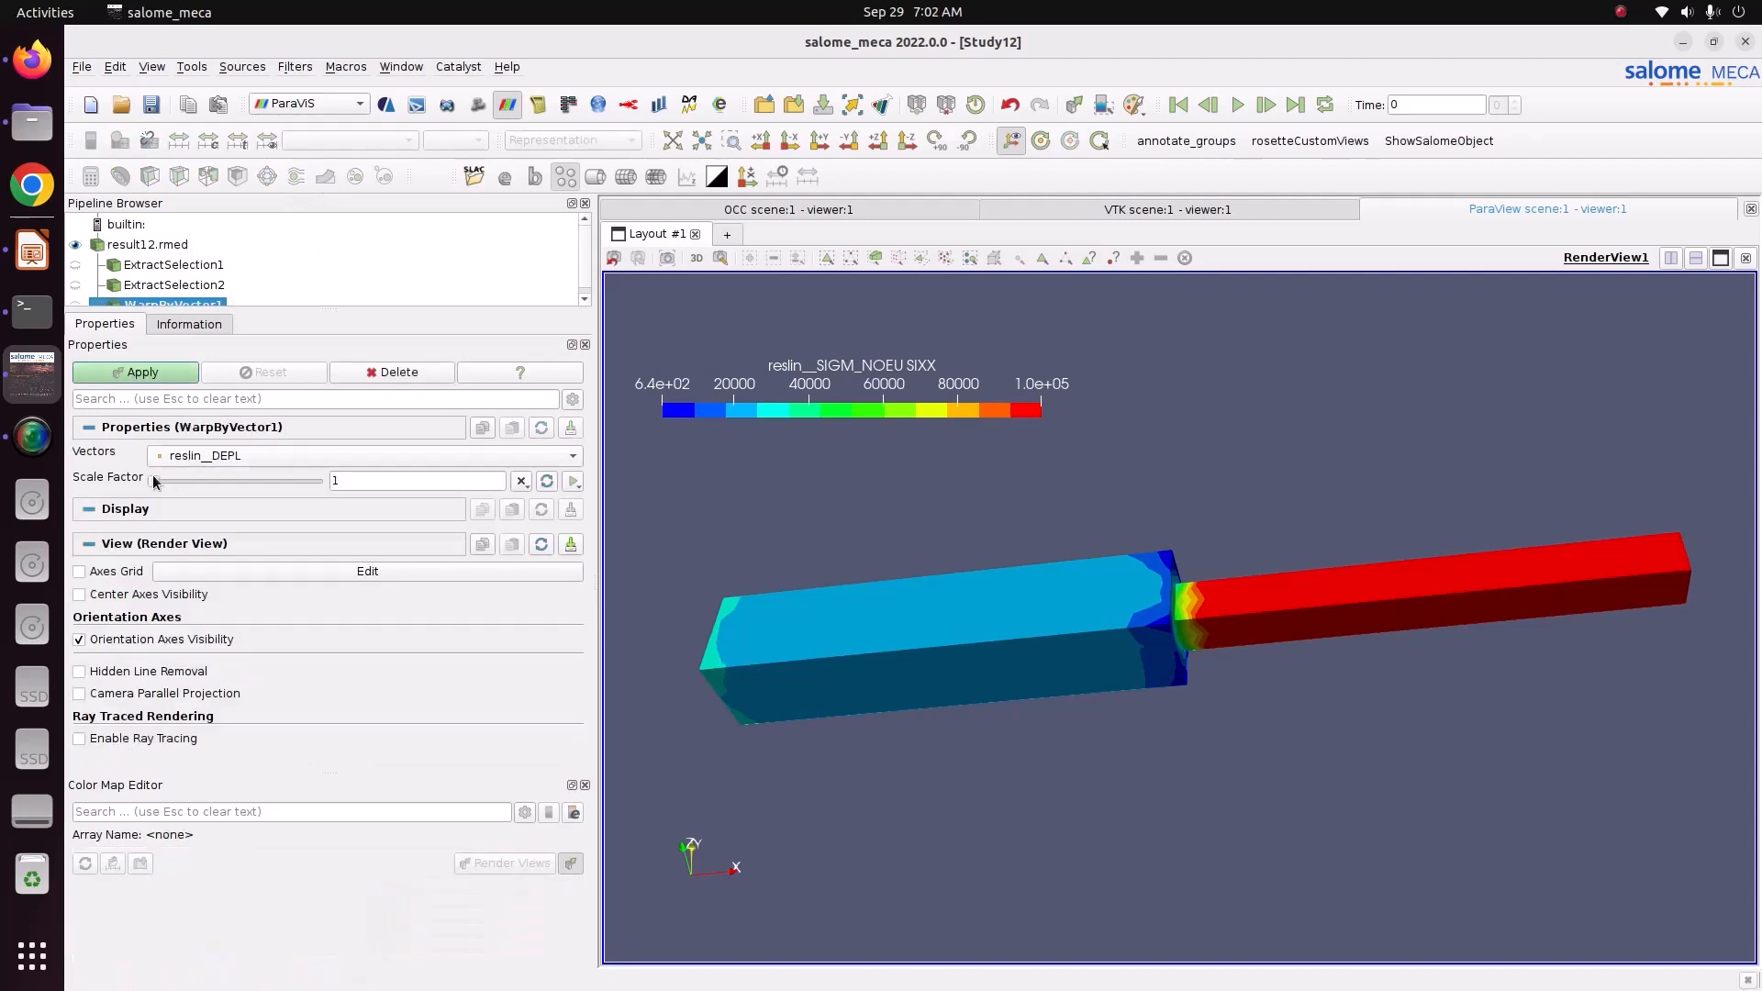
drag(153, 481, 229, 482)
click(138, 372)
scroll(860, 602, down, 4)
scroll(1120, 679, up, 2)
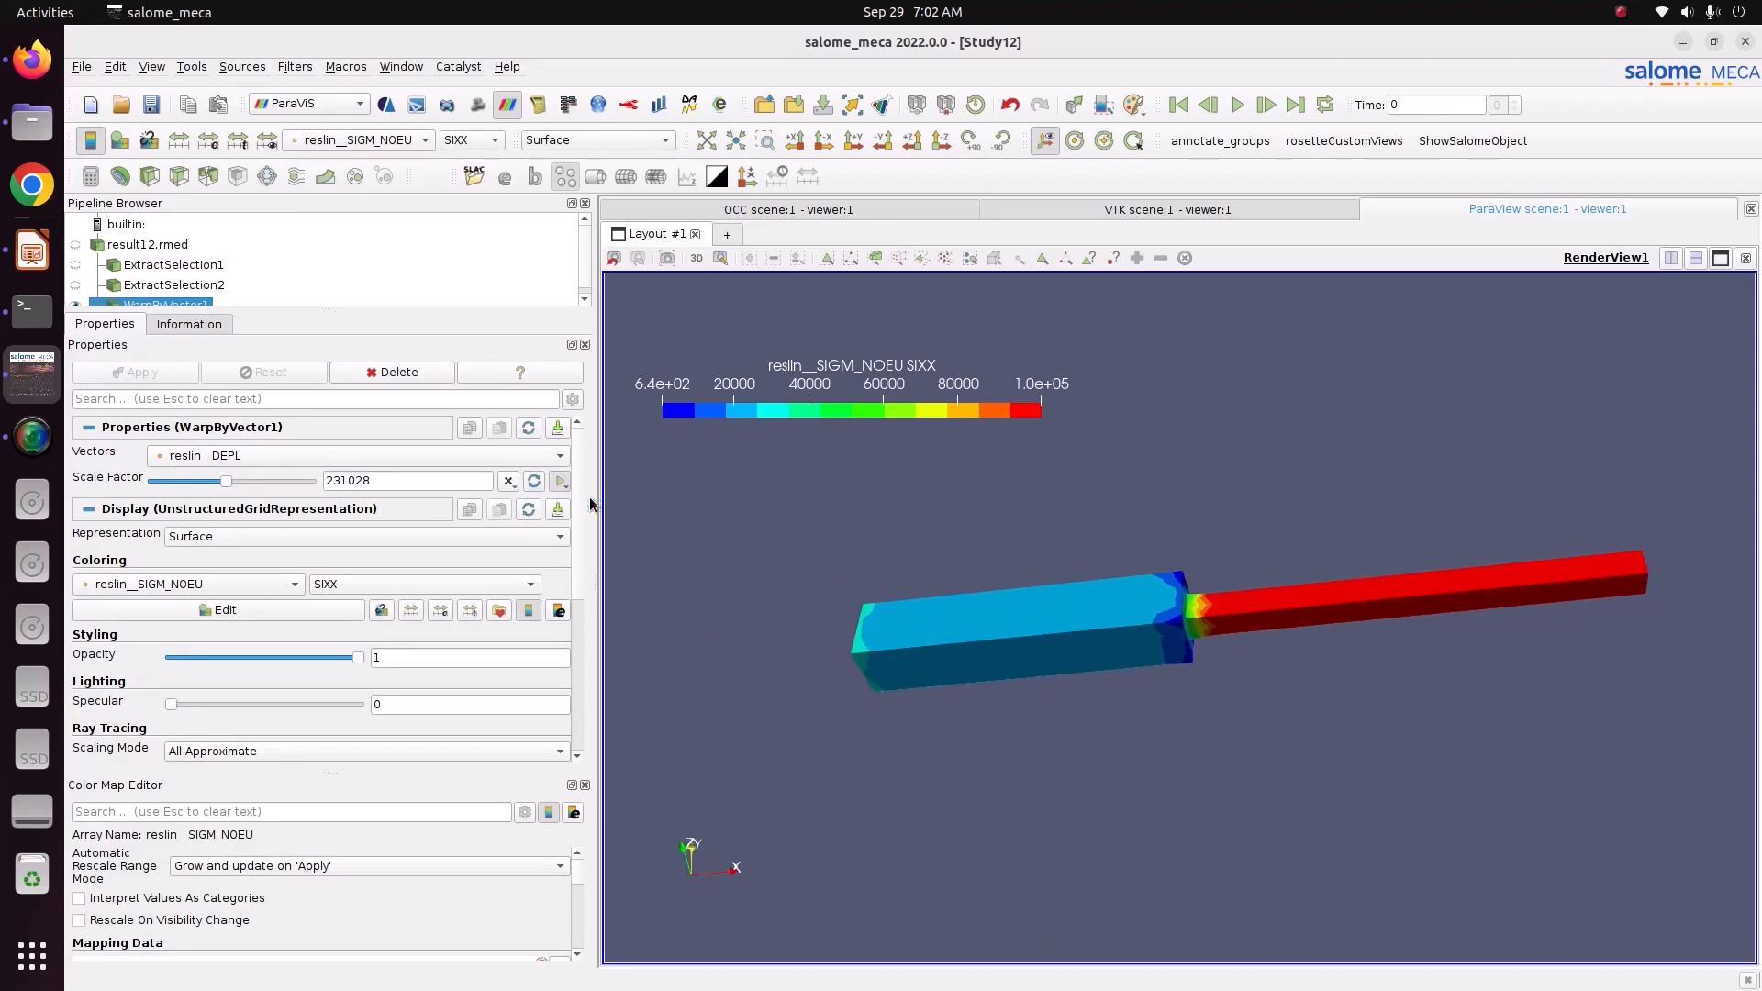
Step: Set up an animation of the warp's scale factor, ramping from 0 to 502234.638 over 20 frames
click(561, 481)
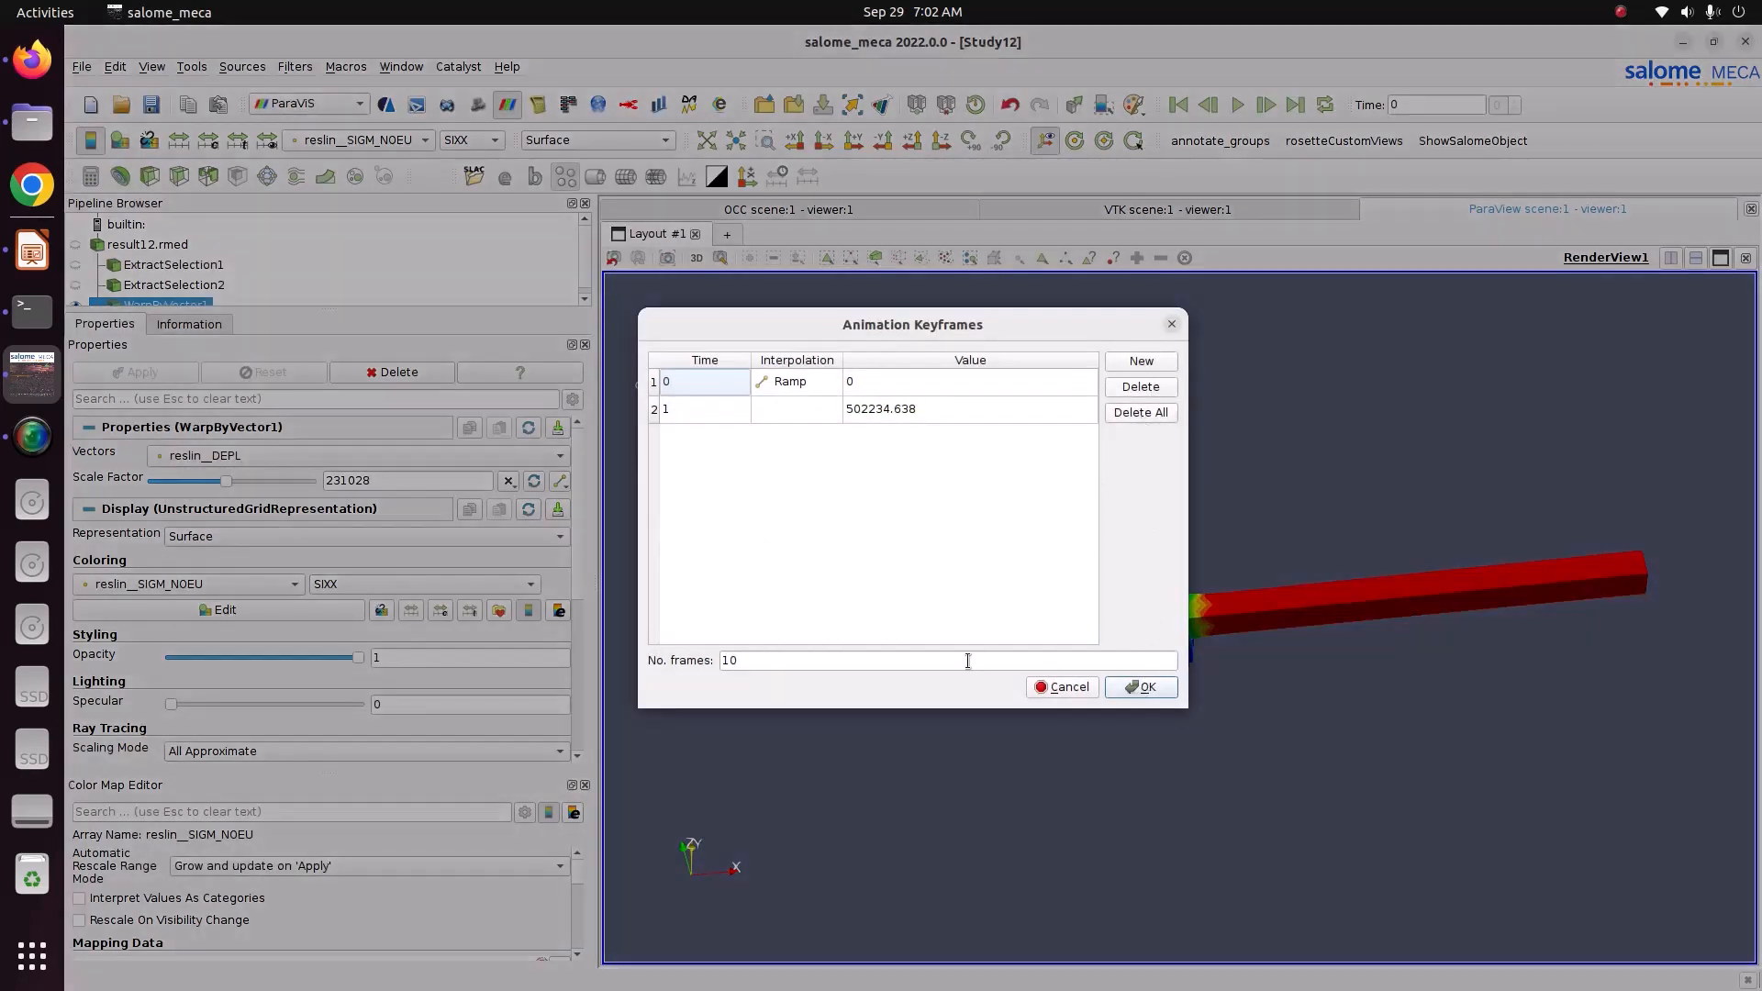
double_click(869, 657)
text(20)
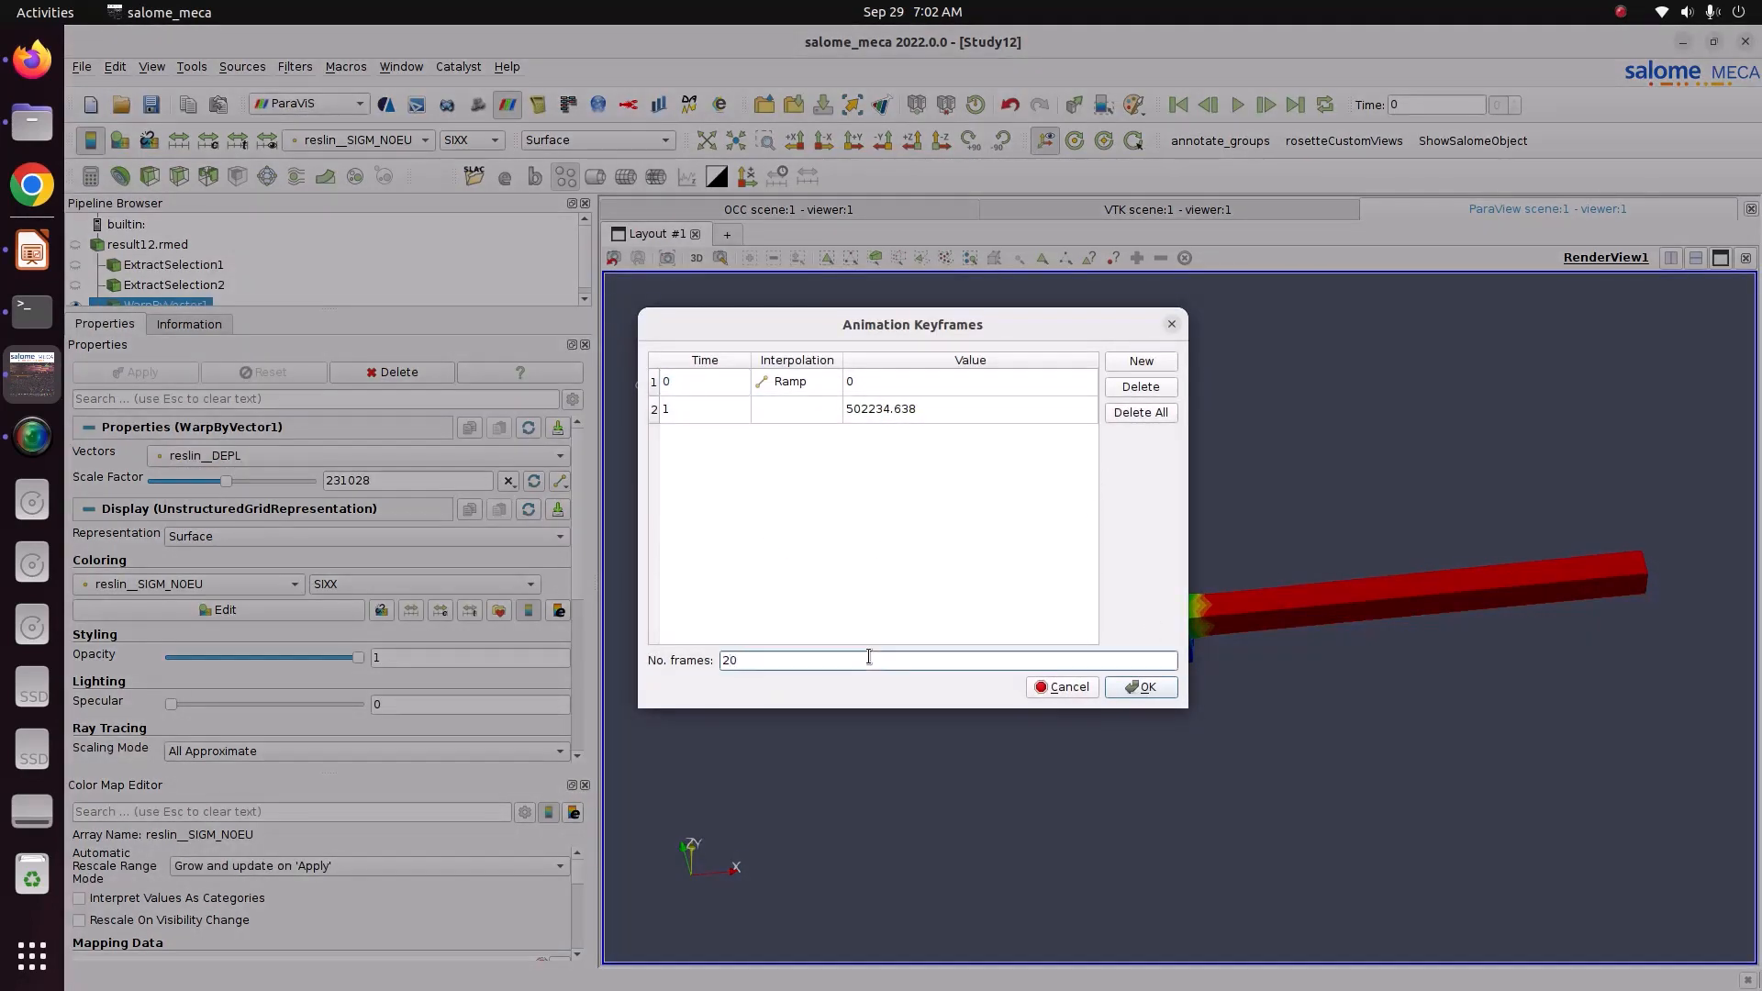
click(1152, 690)
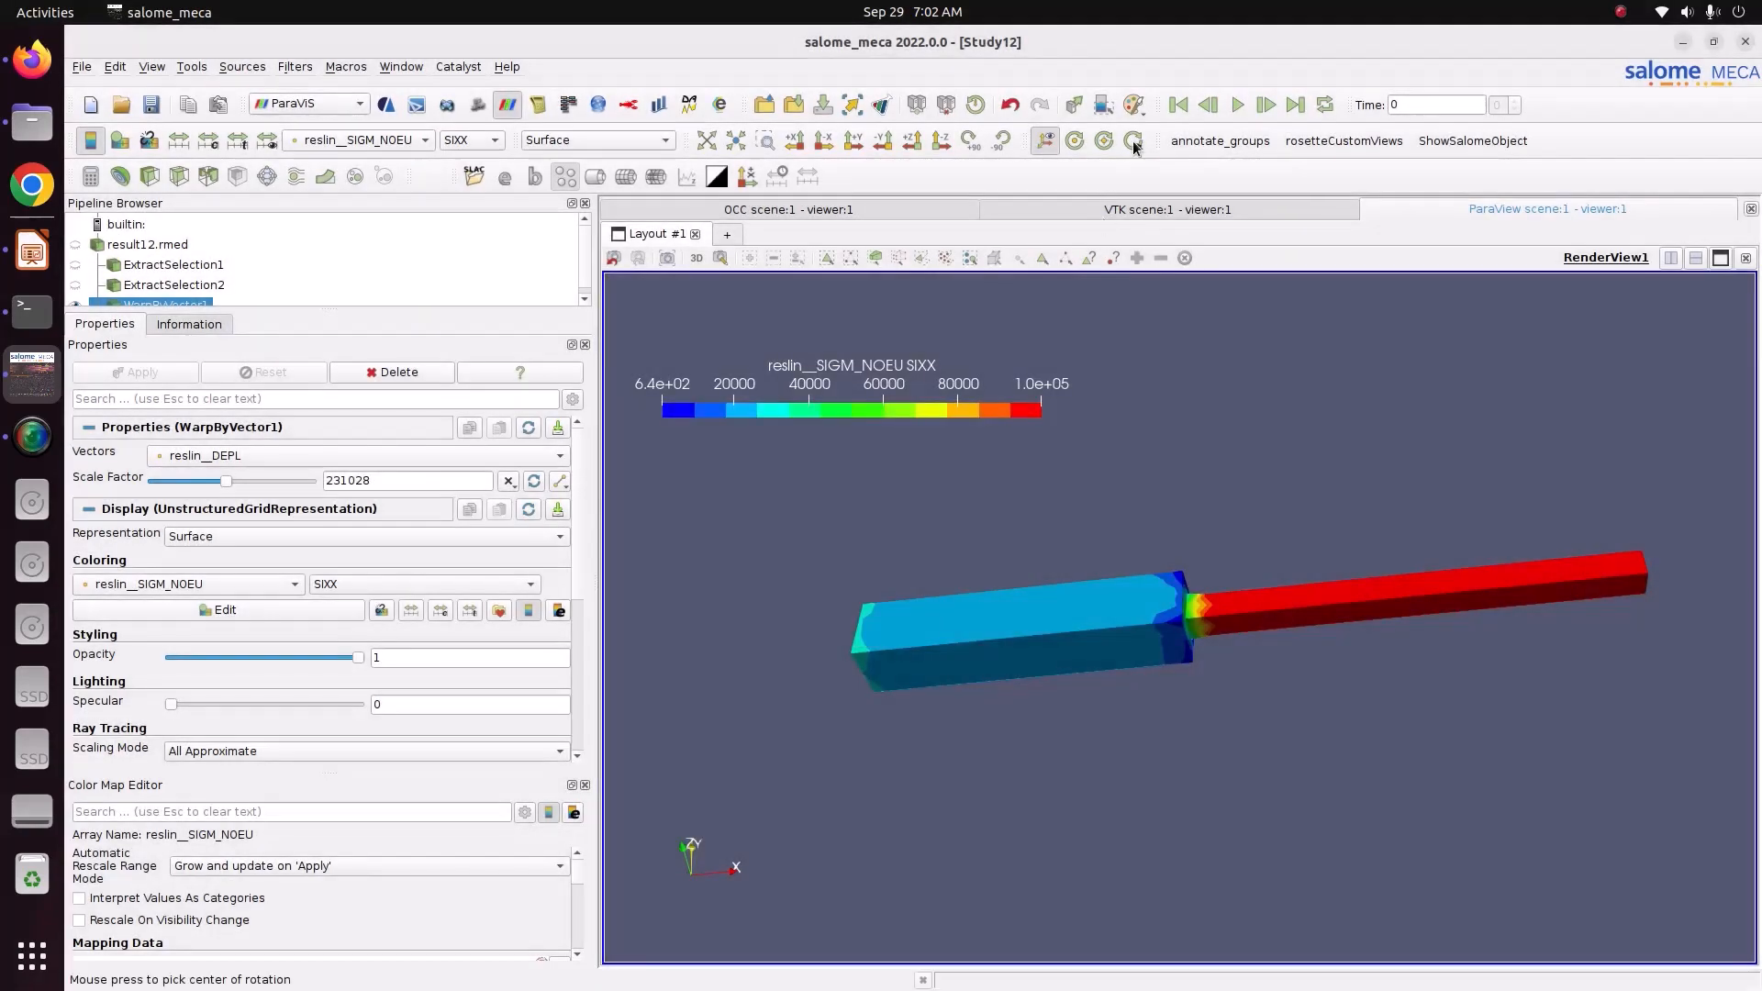
Step: Play the bar's deformation animation from the first frame and rewind it to the start
click(1180, 107)
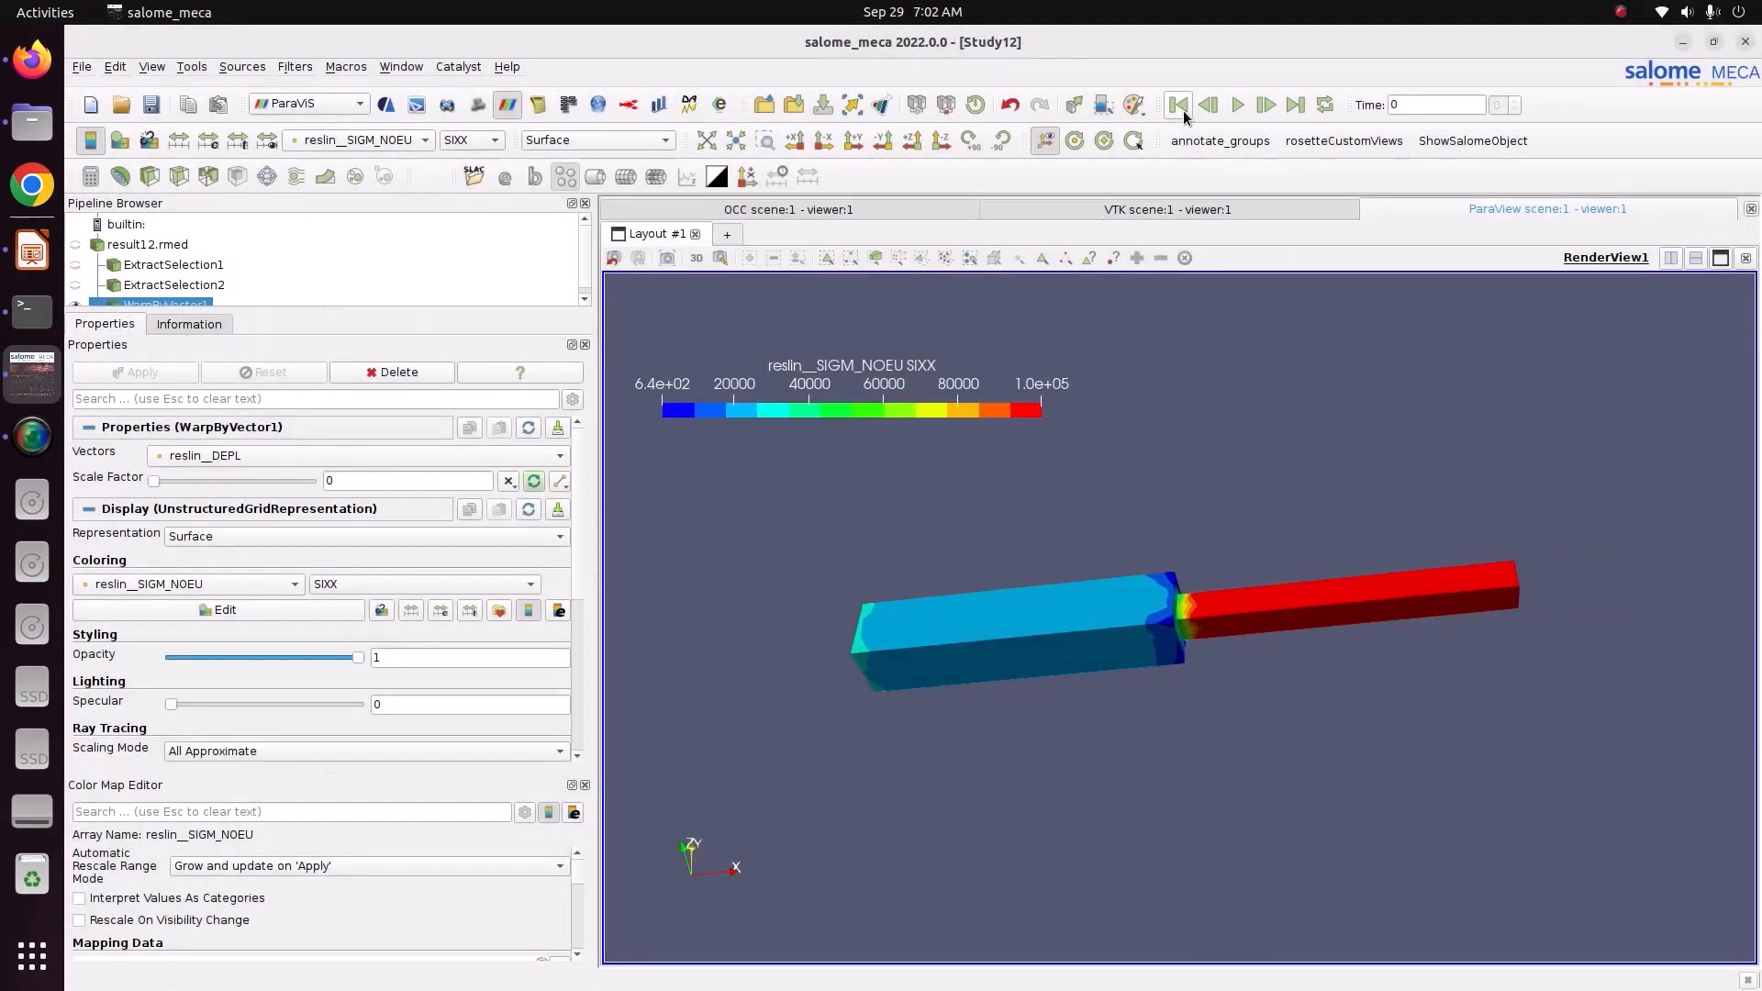
click(1232, 113)
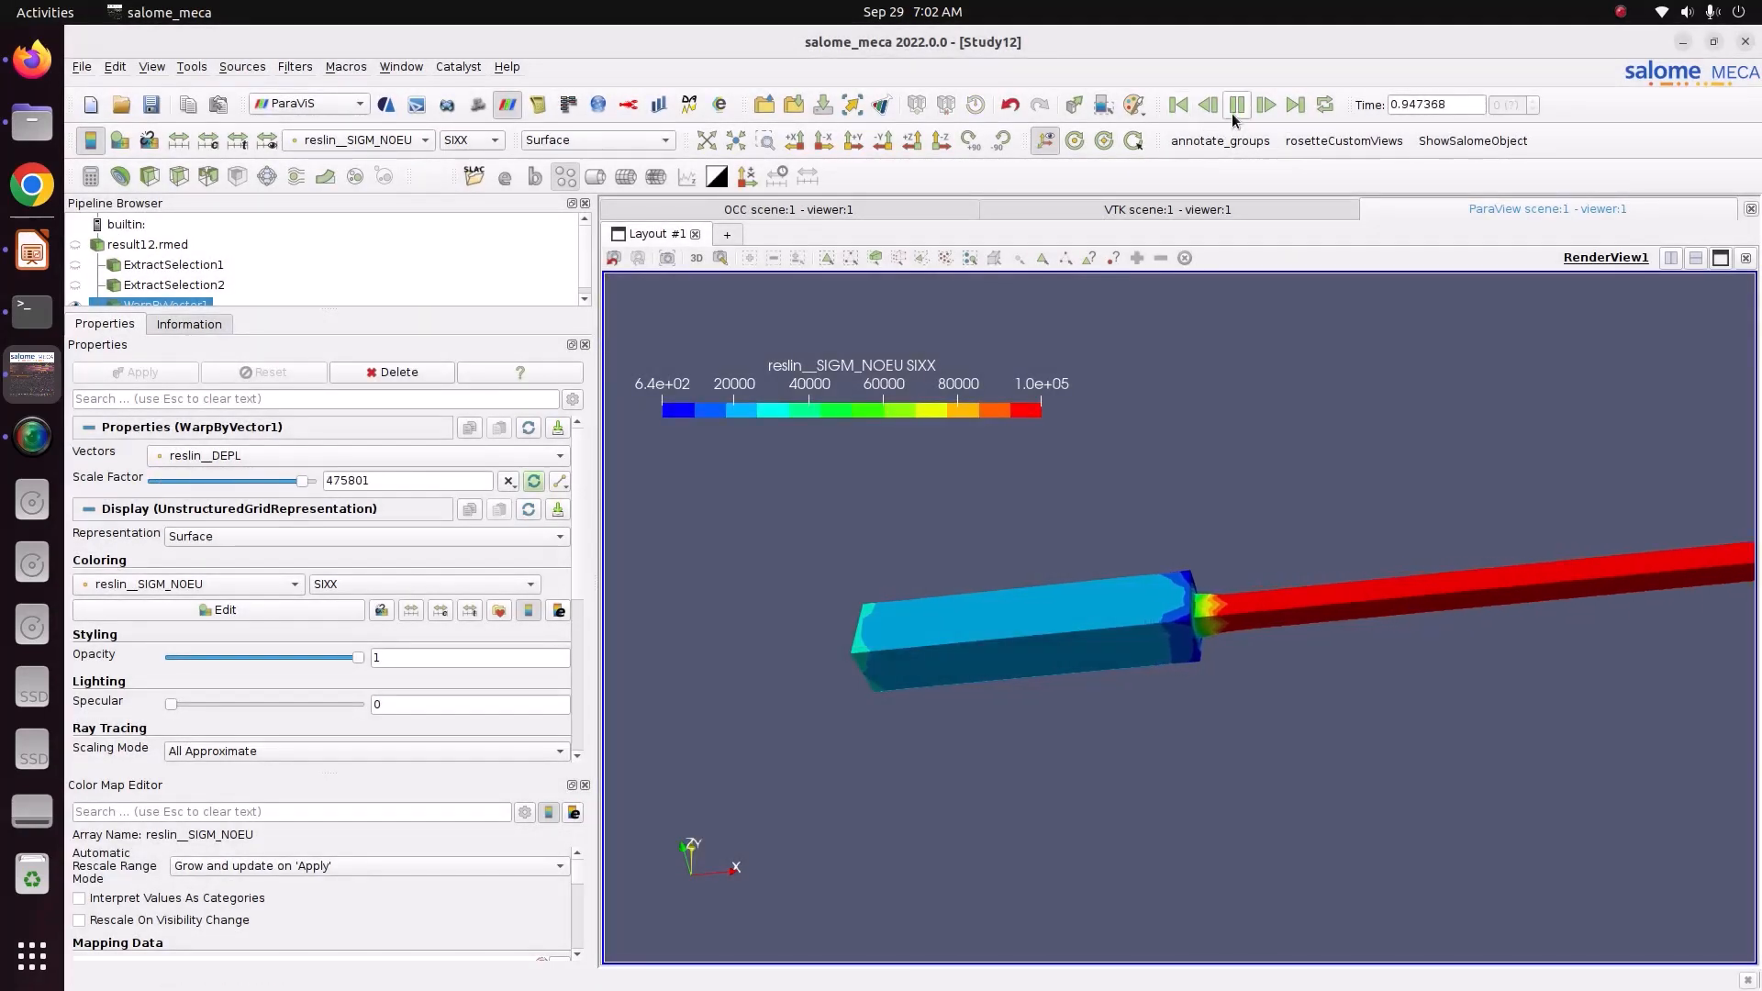
click(1180, 105)
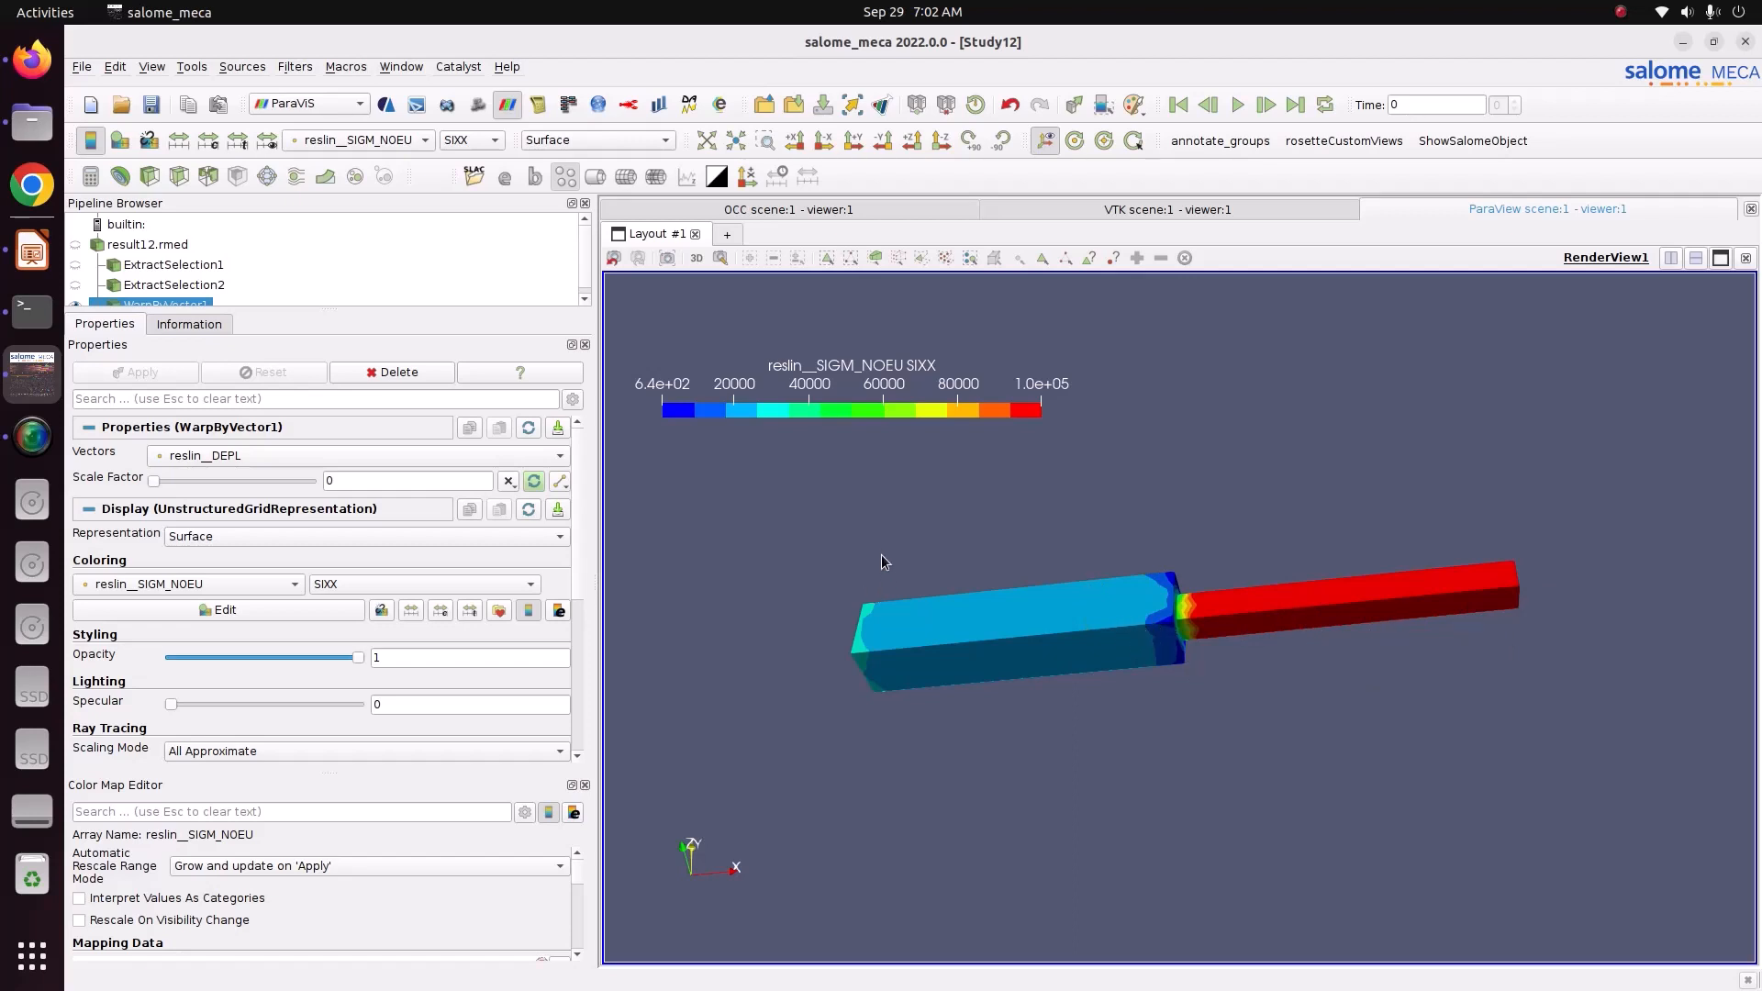
Step: Examine the bar's SIXX stress from the side, consult the hand calculation slide in LibreOffice Impress, and return to salome_meca
mouse_move(883, 561)
mouse_down()
mouse_move(785, 525)
mouse_move(954, 583)
mouse_move(896, 587)
mouse_move(897, 561)
mouse_up()
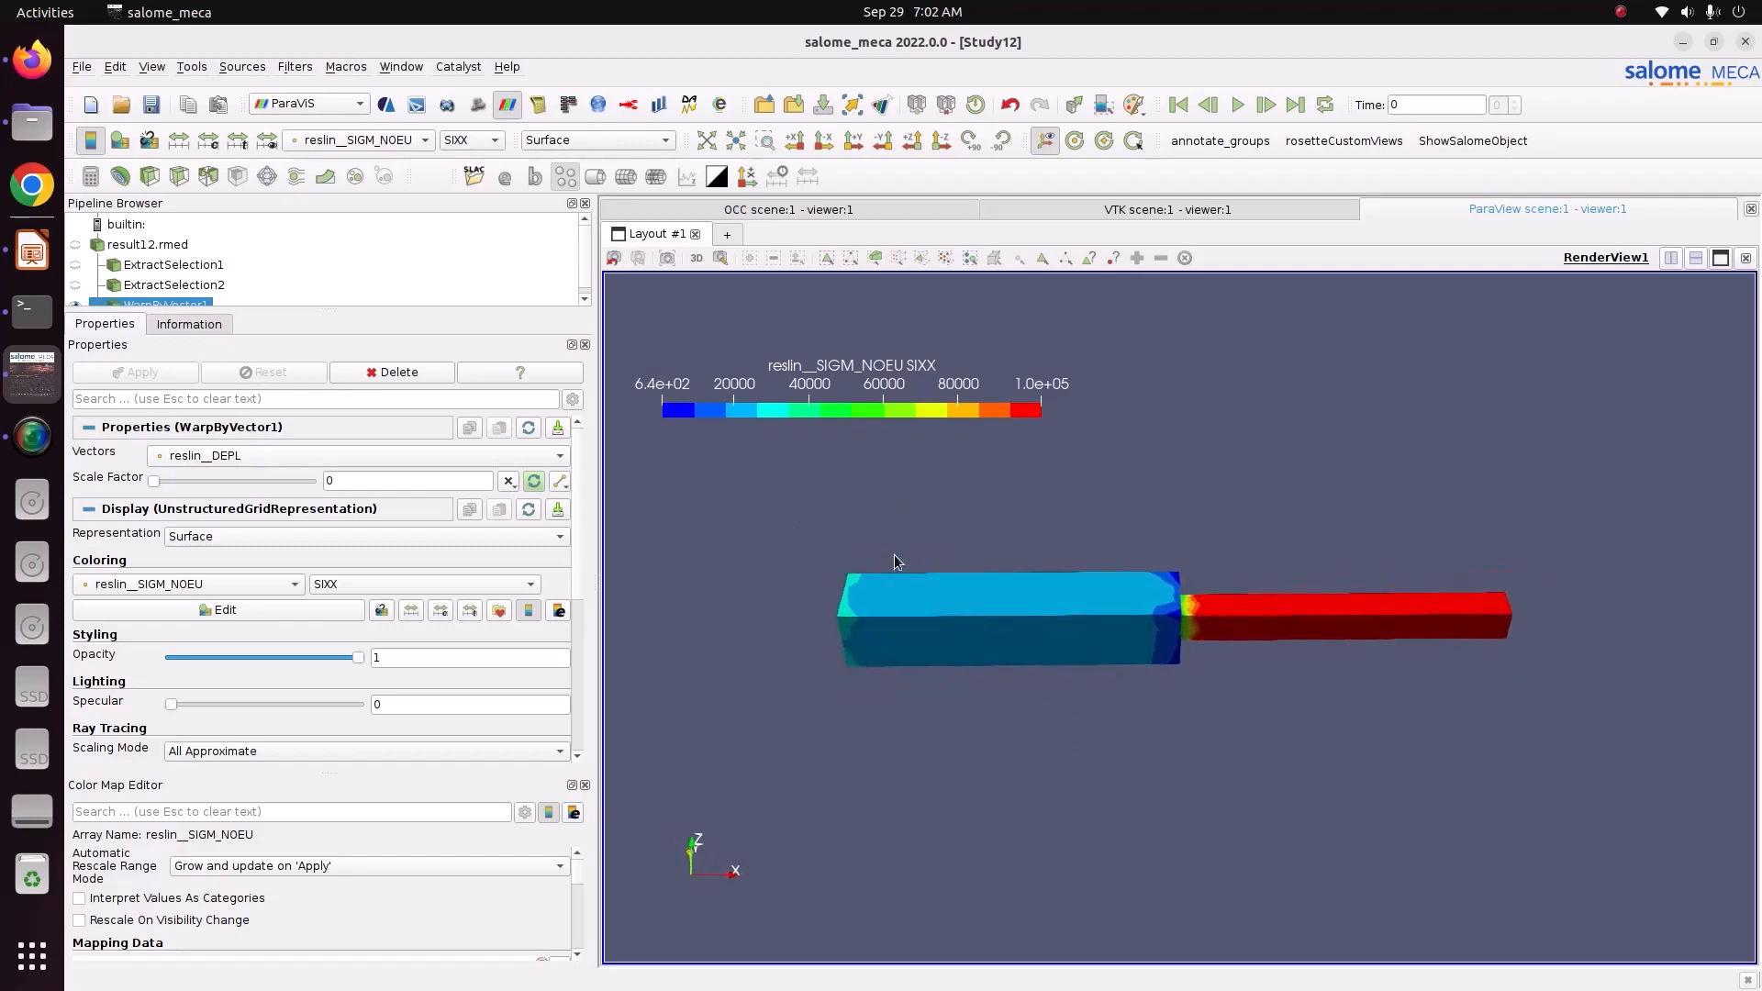
drag(1139, 630, 1108, 640)
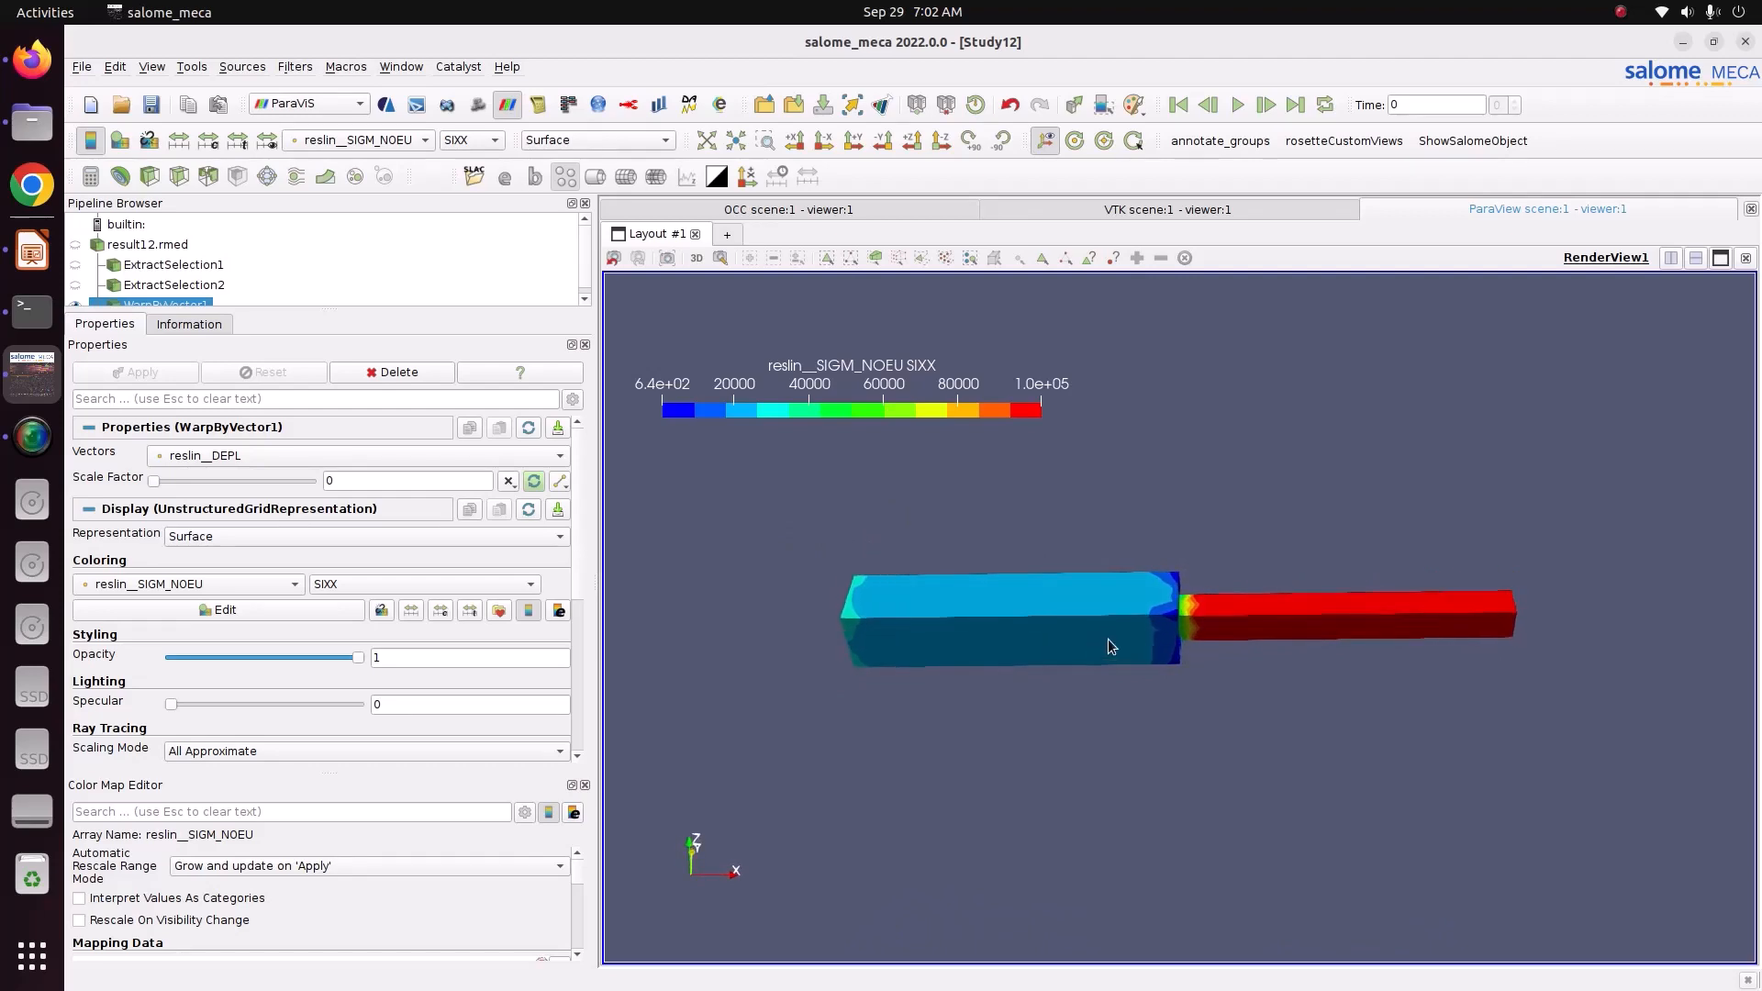
click(34, 261)
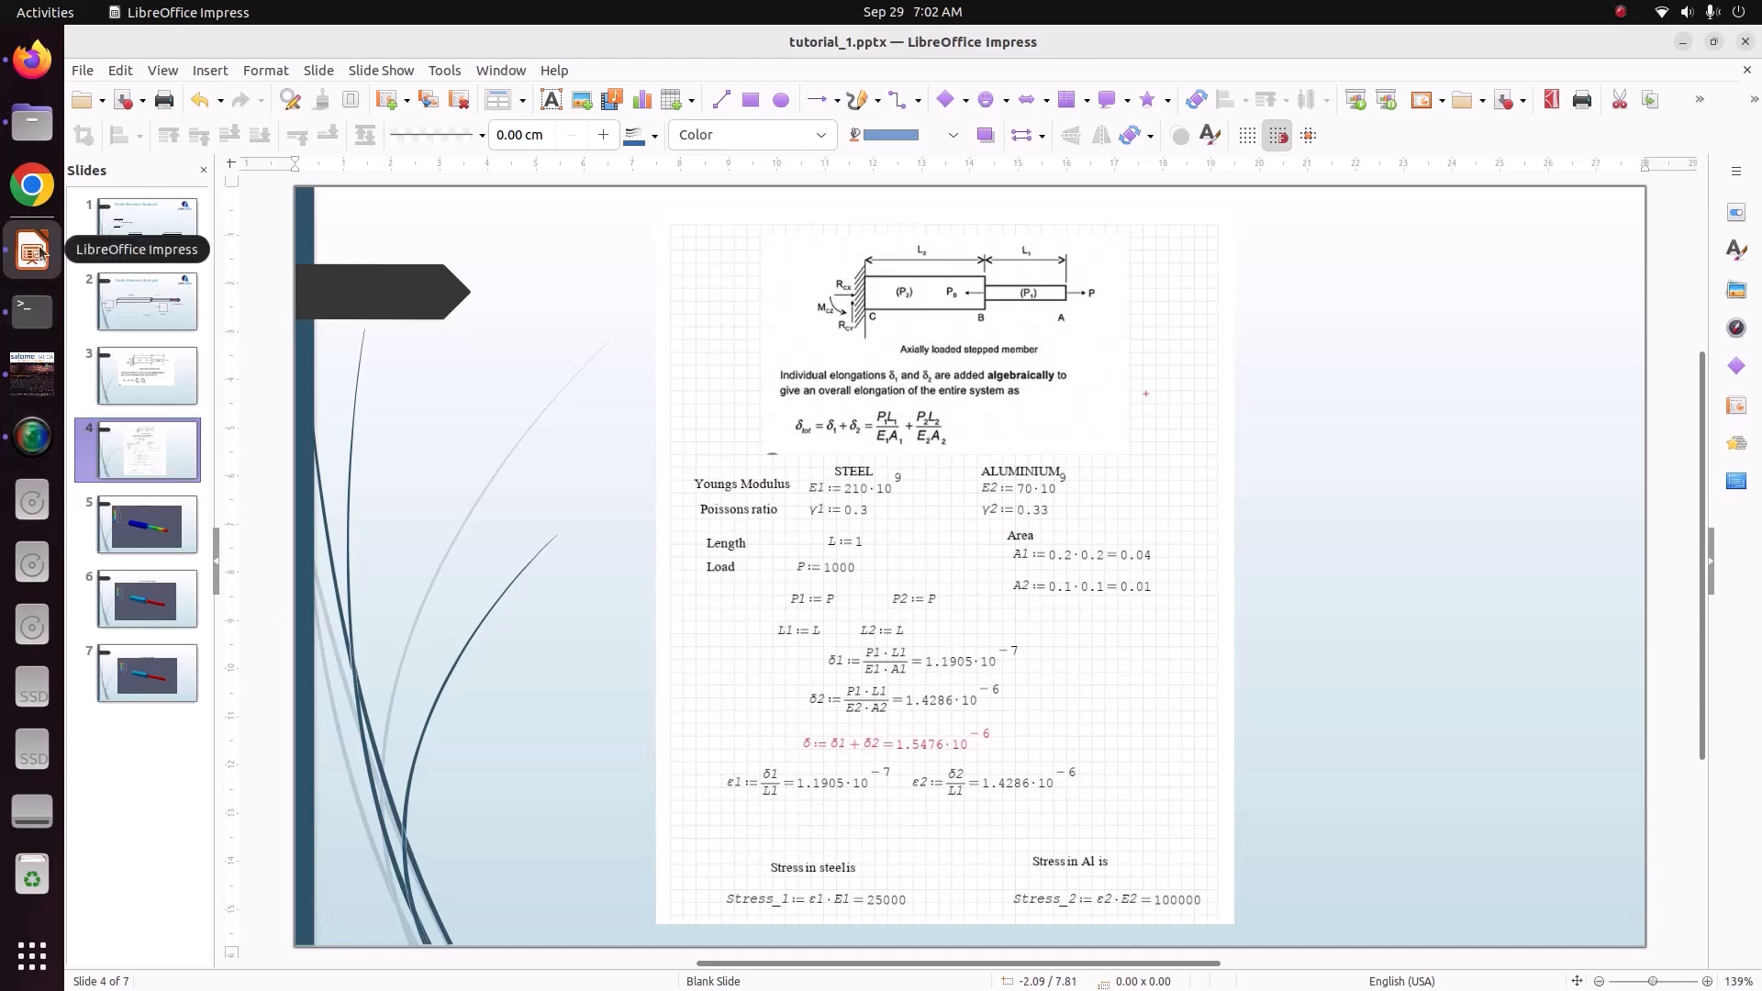
click(33, 372)
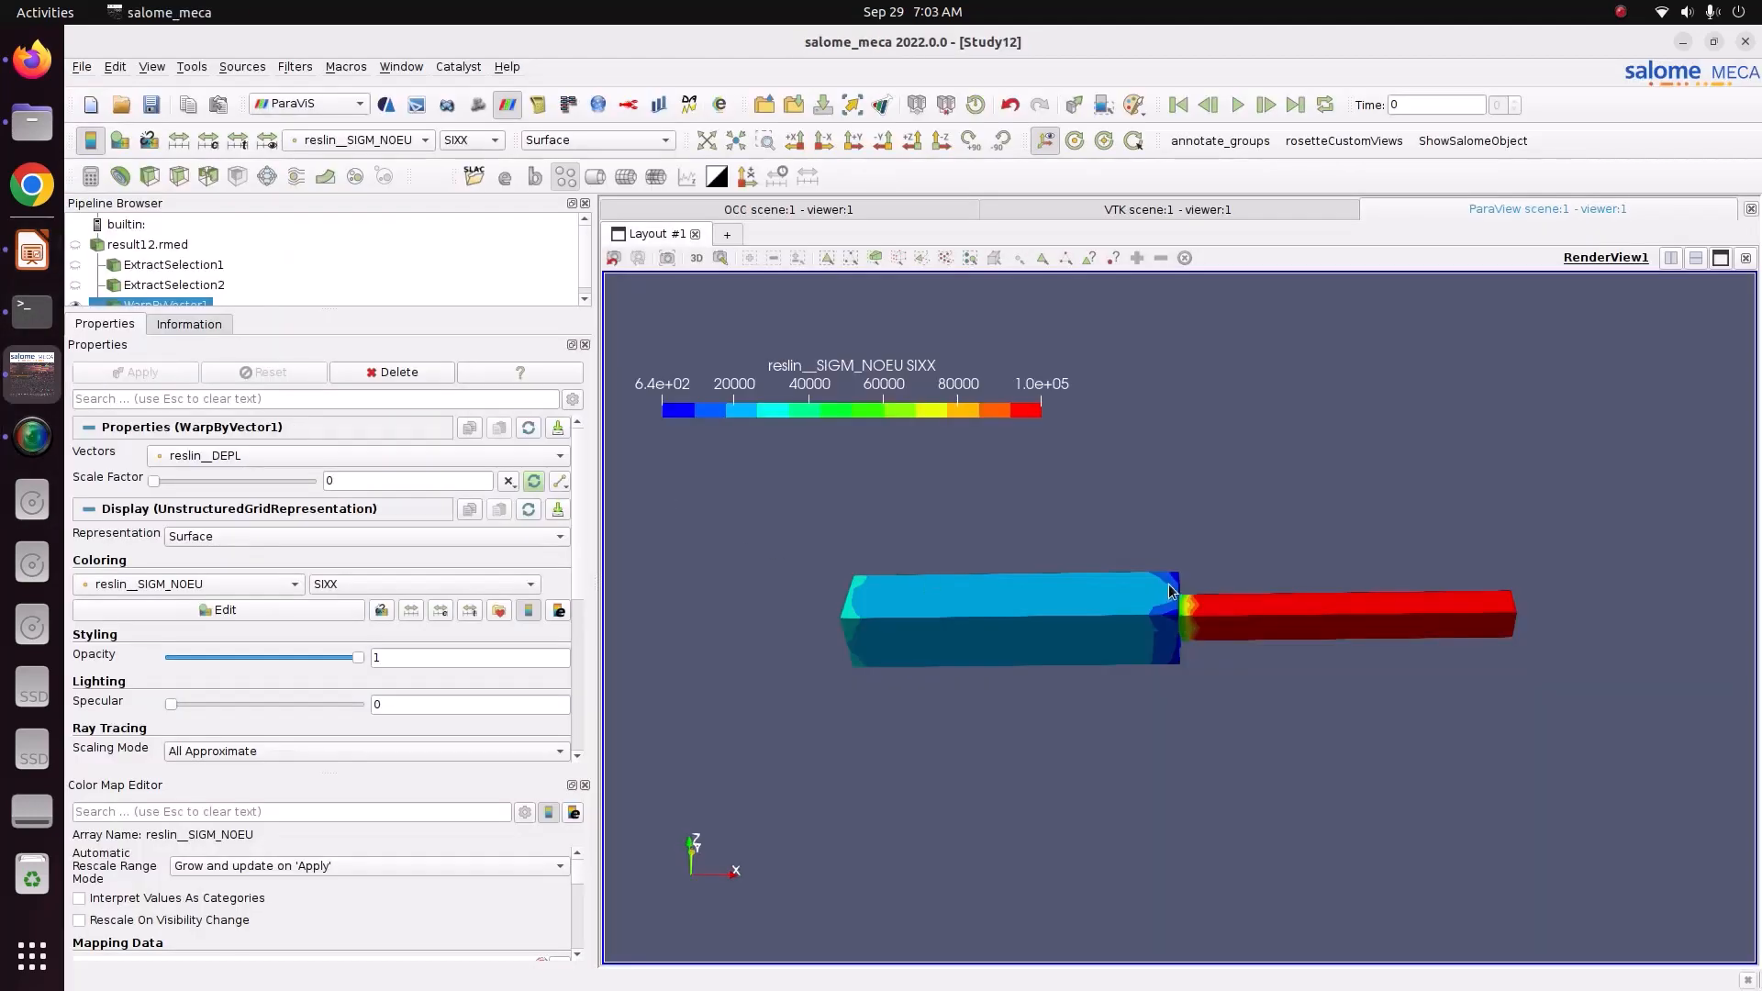